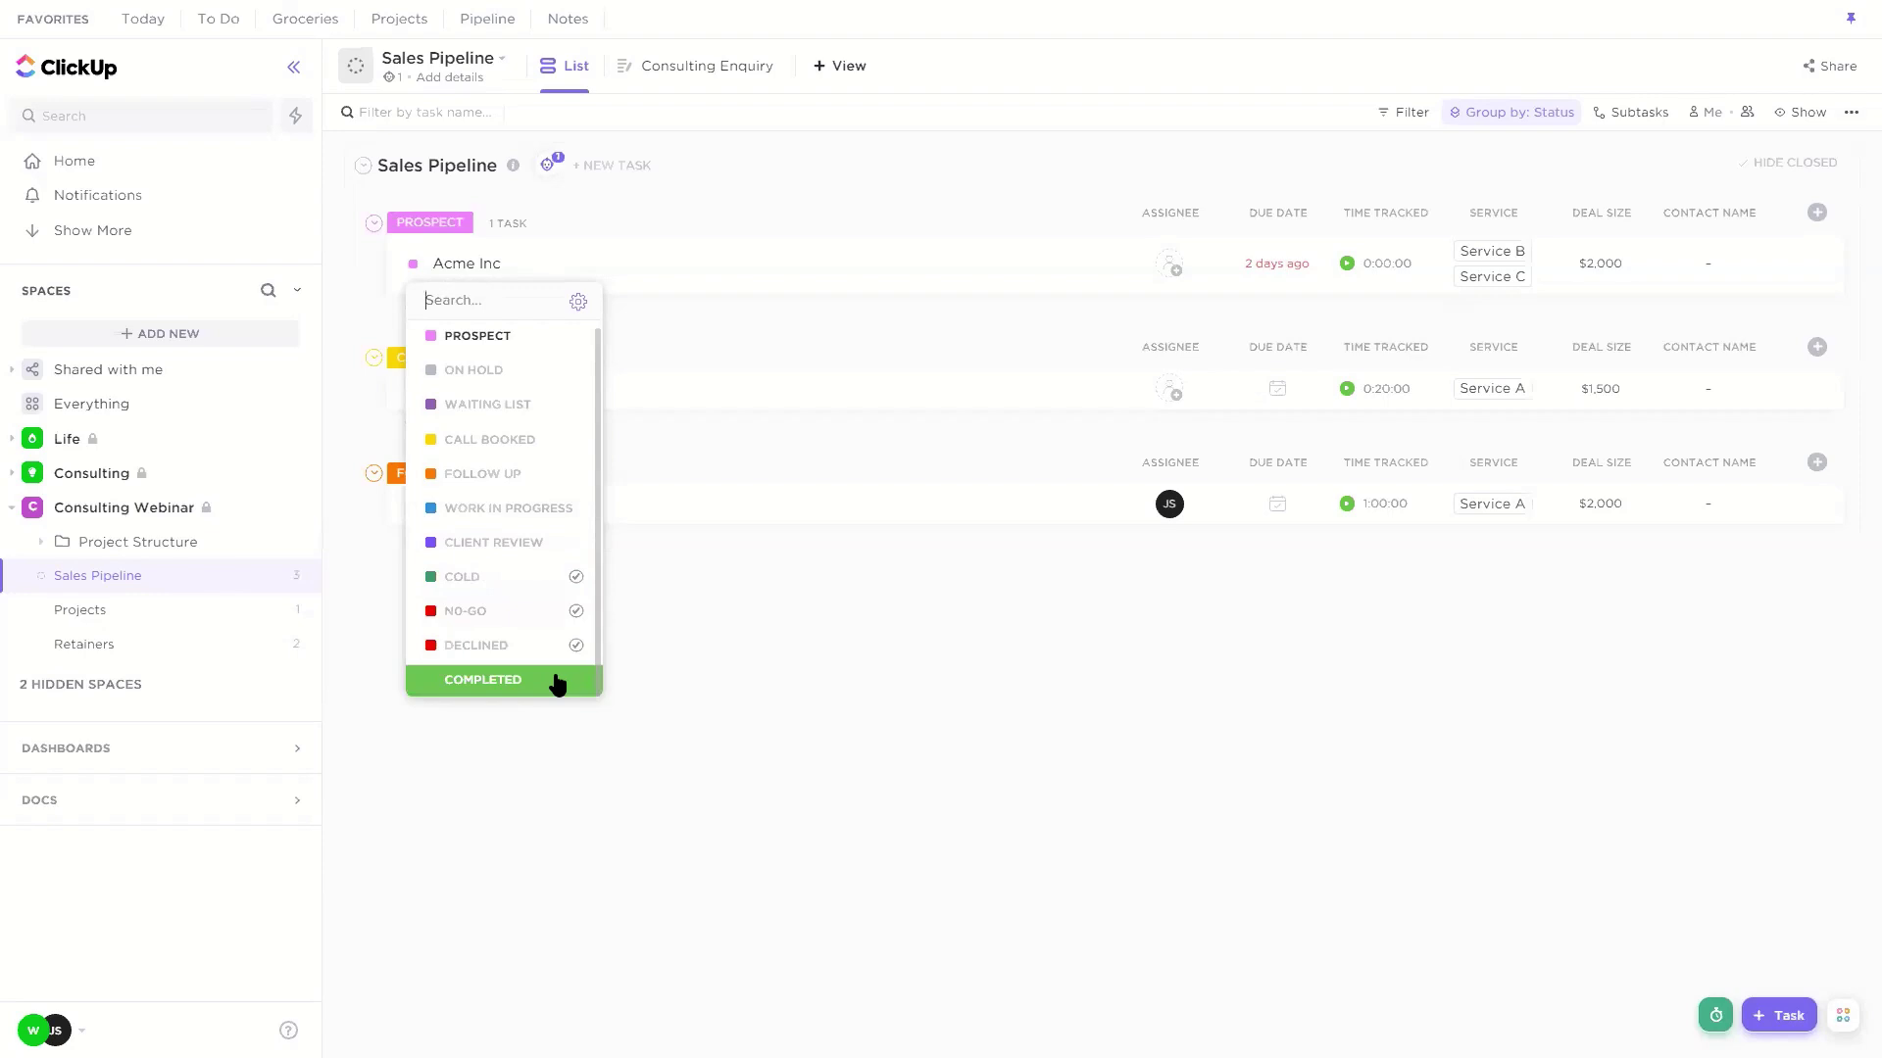
Step: Open the Consulting Enquiry form and view its sharing options for the embed code and direct link
{"action": "left_click", "coordinate": [730, 612]}
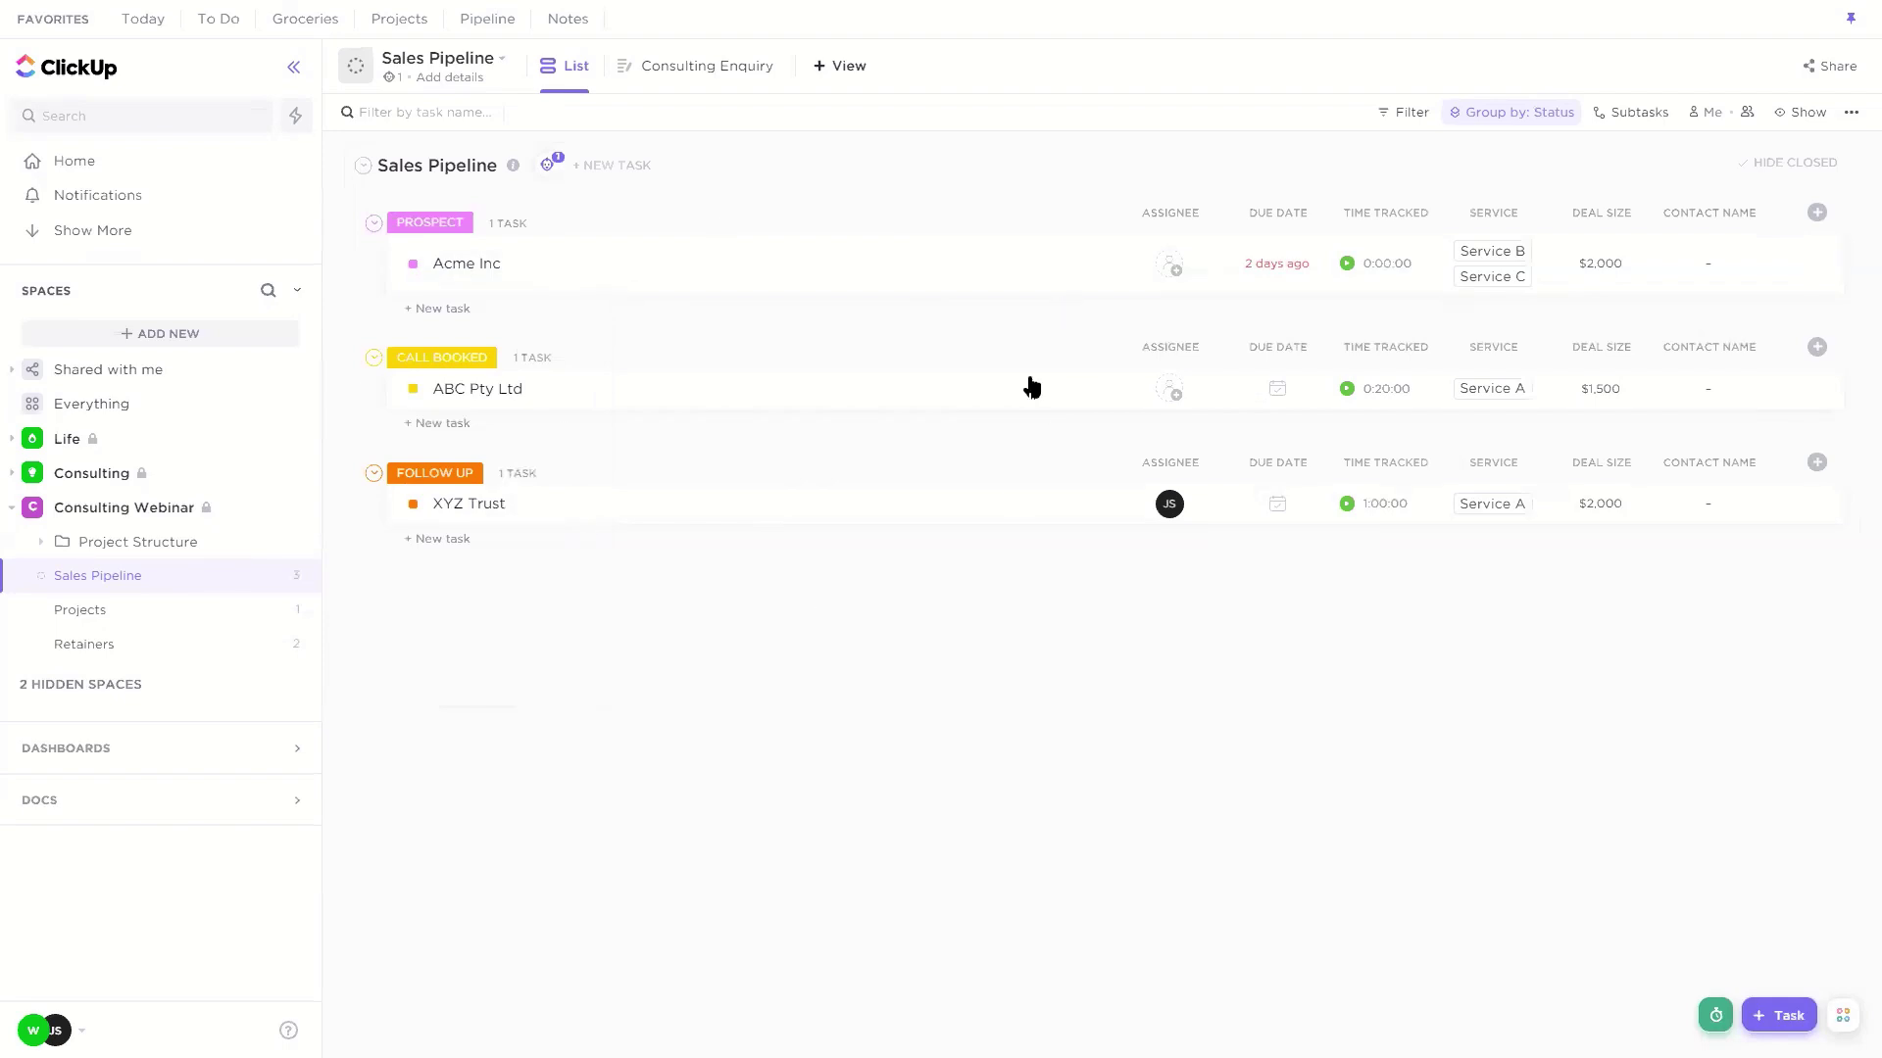
{"action": "left_click", "coordinate": [730, 93]}
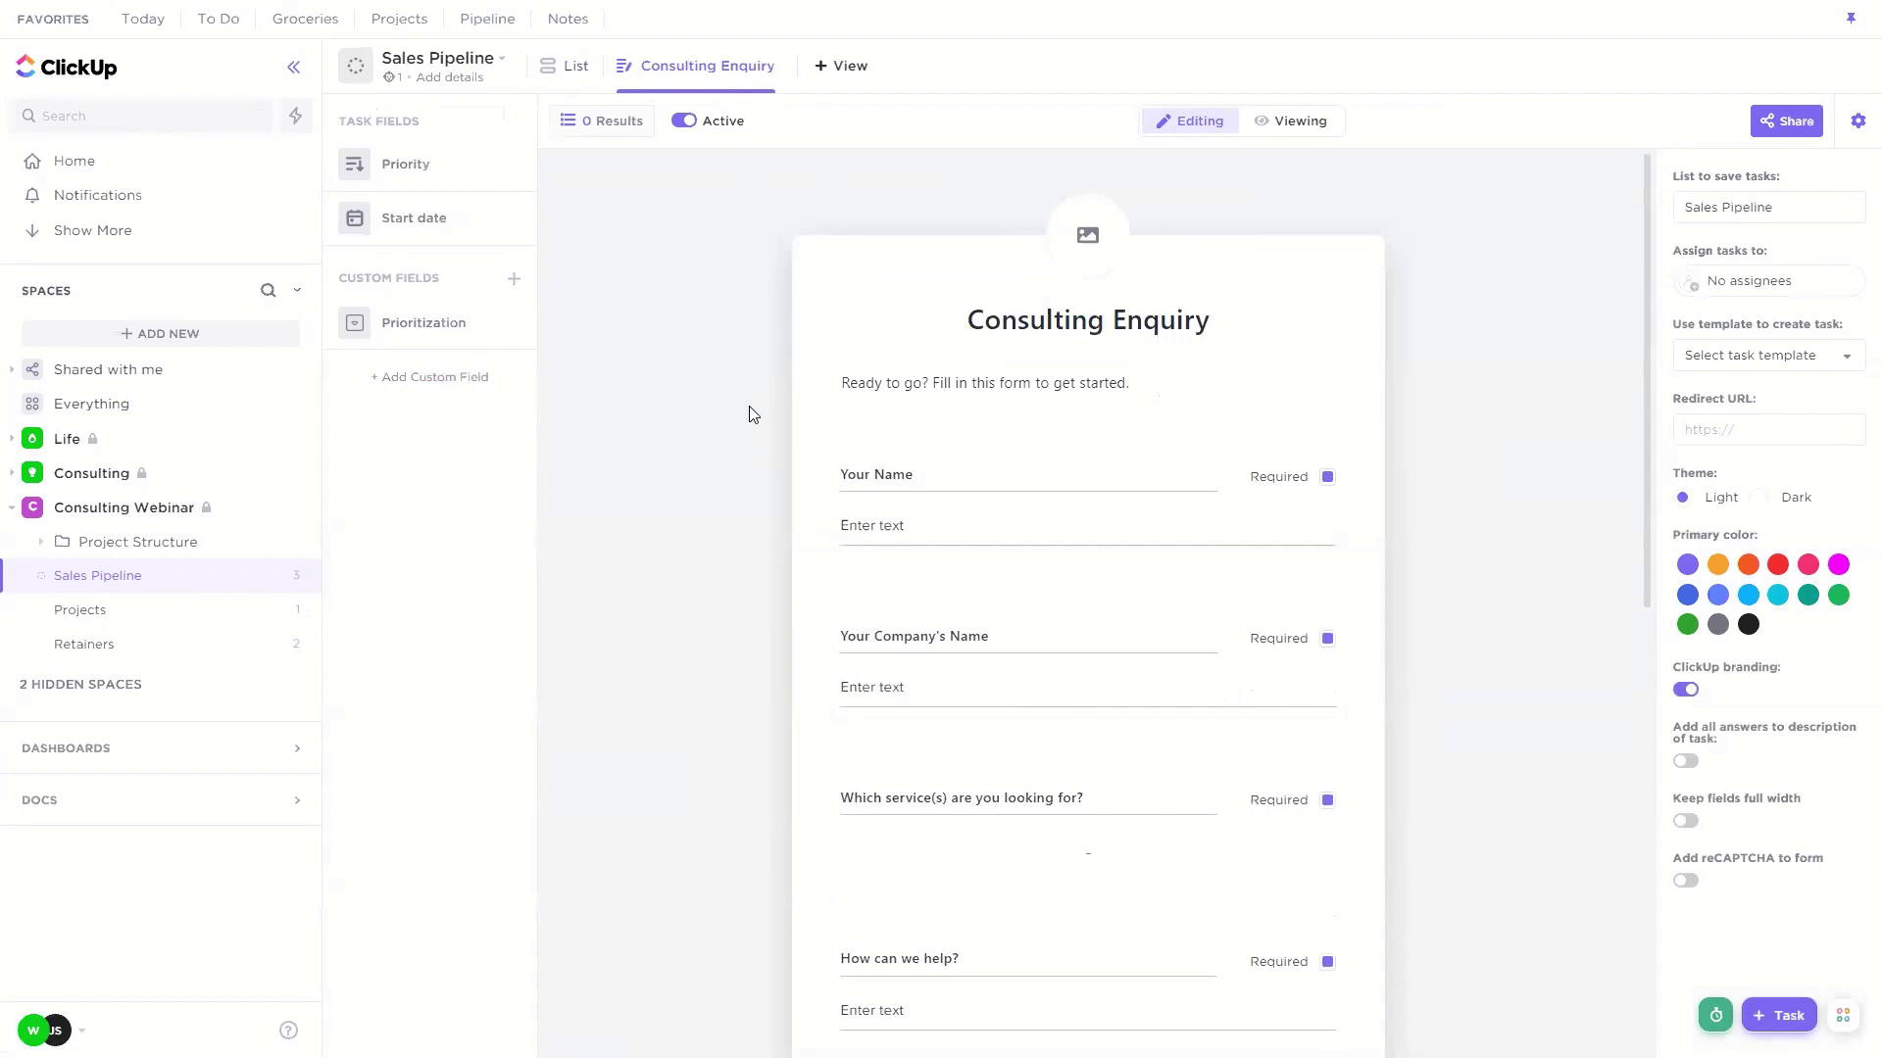
{"action": "left_click", "coordinate": [1764, 125]}
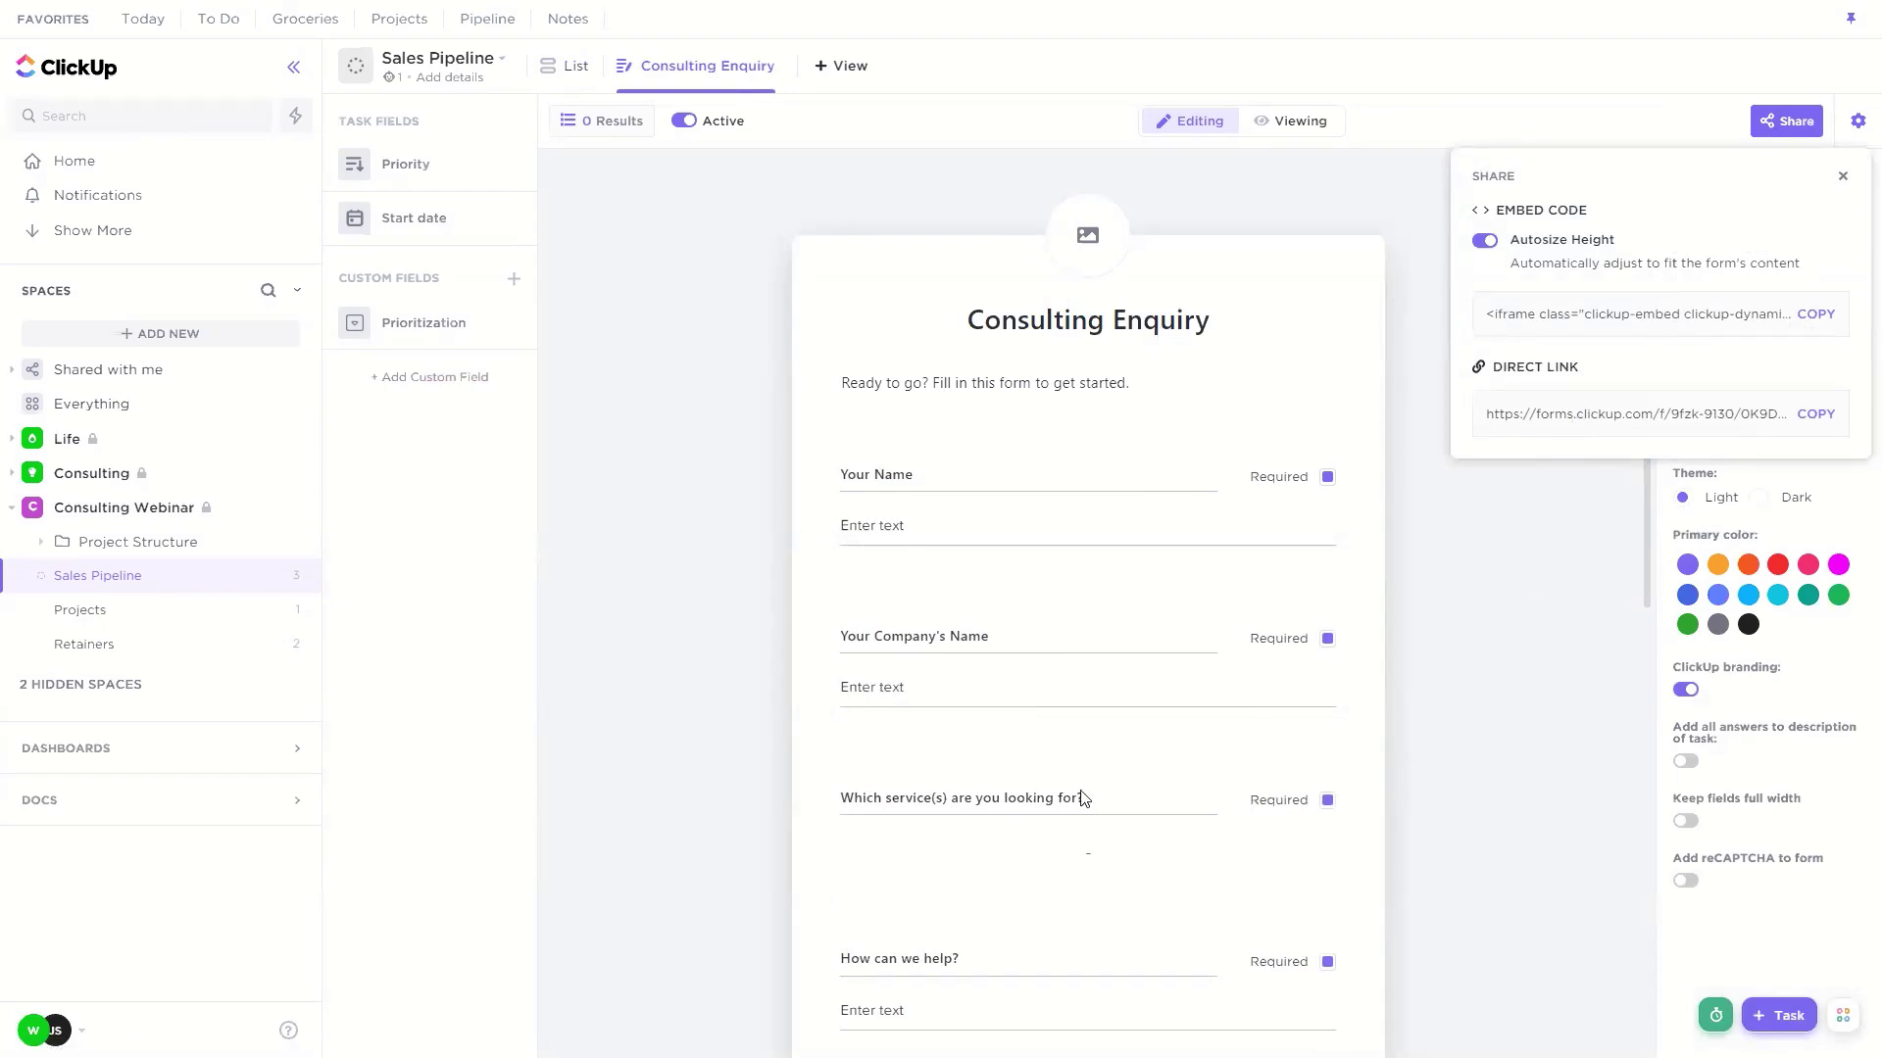
{"action": "left_click", "coordinate": [1571, 603]}
Step: Review the enquiry form's questions, from the name and service fields through due date, budget and file upload
{"action": "scroll", "coordinate": [1109, 378], "scroll_direction": "down", "scroll_amount": 1}
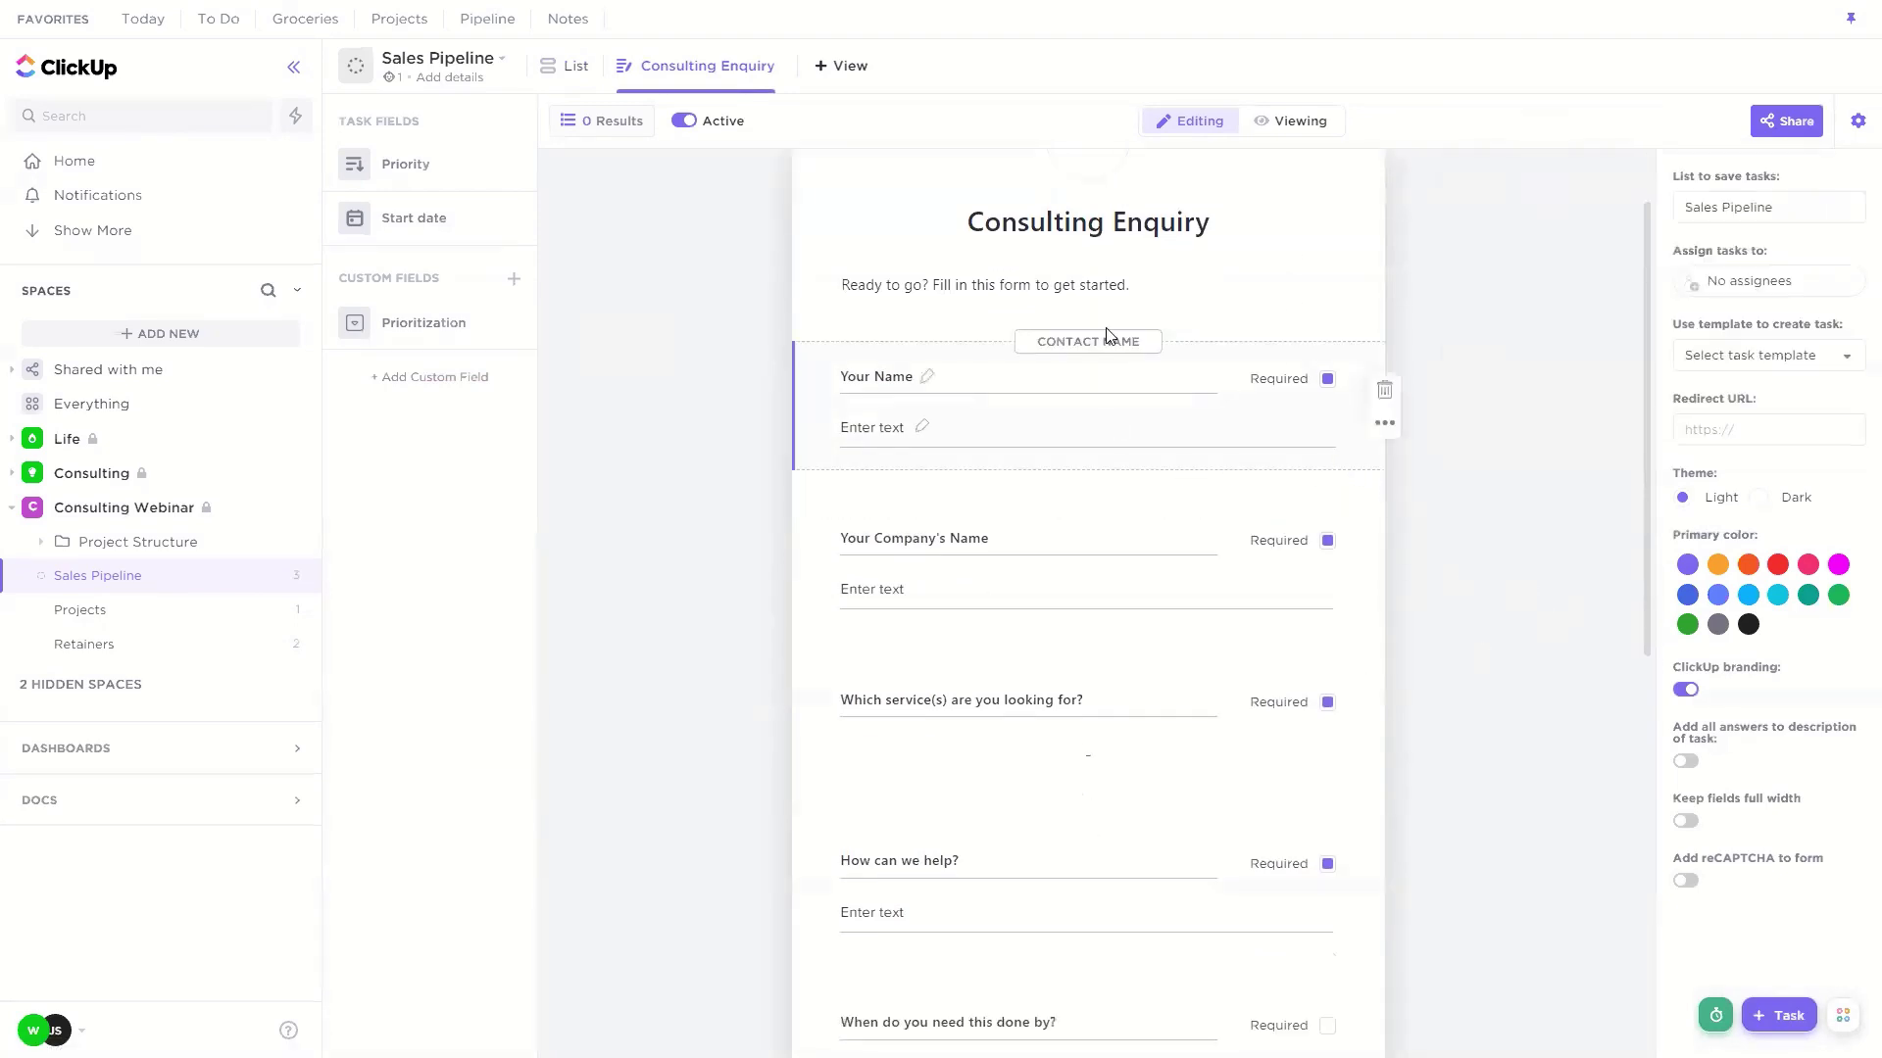
{"action": "scroll", "coordinate": [1059, 843], "scroll_direction": "down", "scroll_amount": 3}
{"action": "scroll", "coordinate": [1051, 861], "scroll_direction": "down", "scroll_amount": 2}
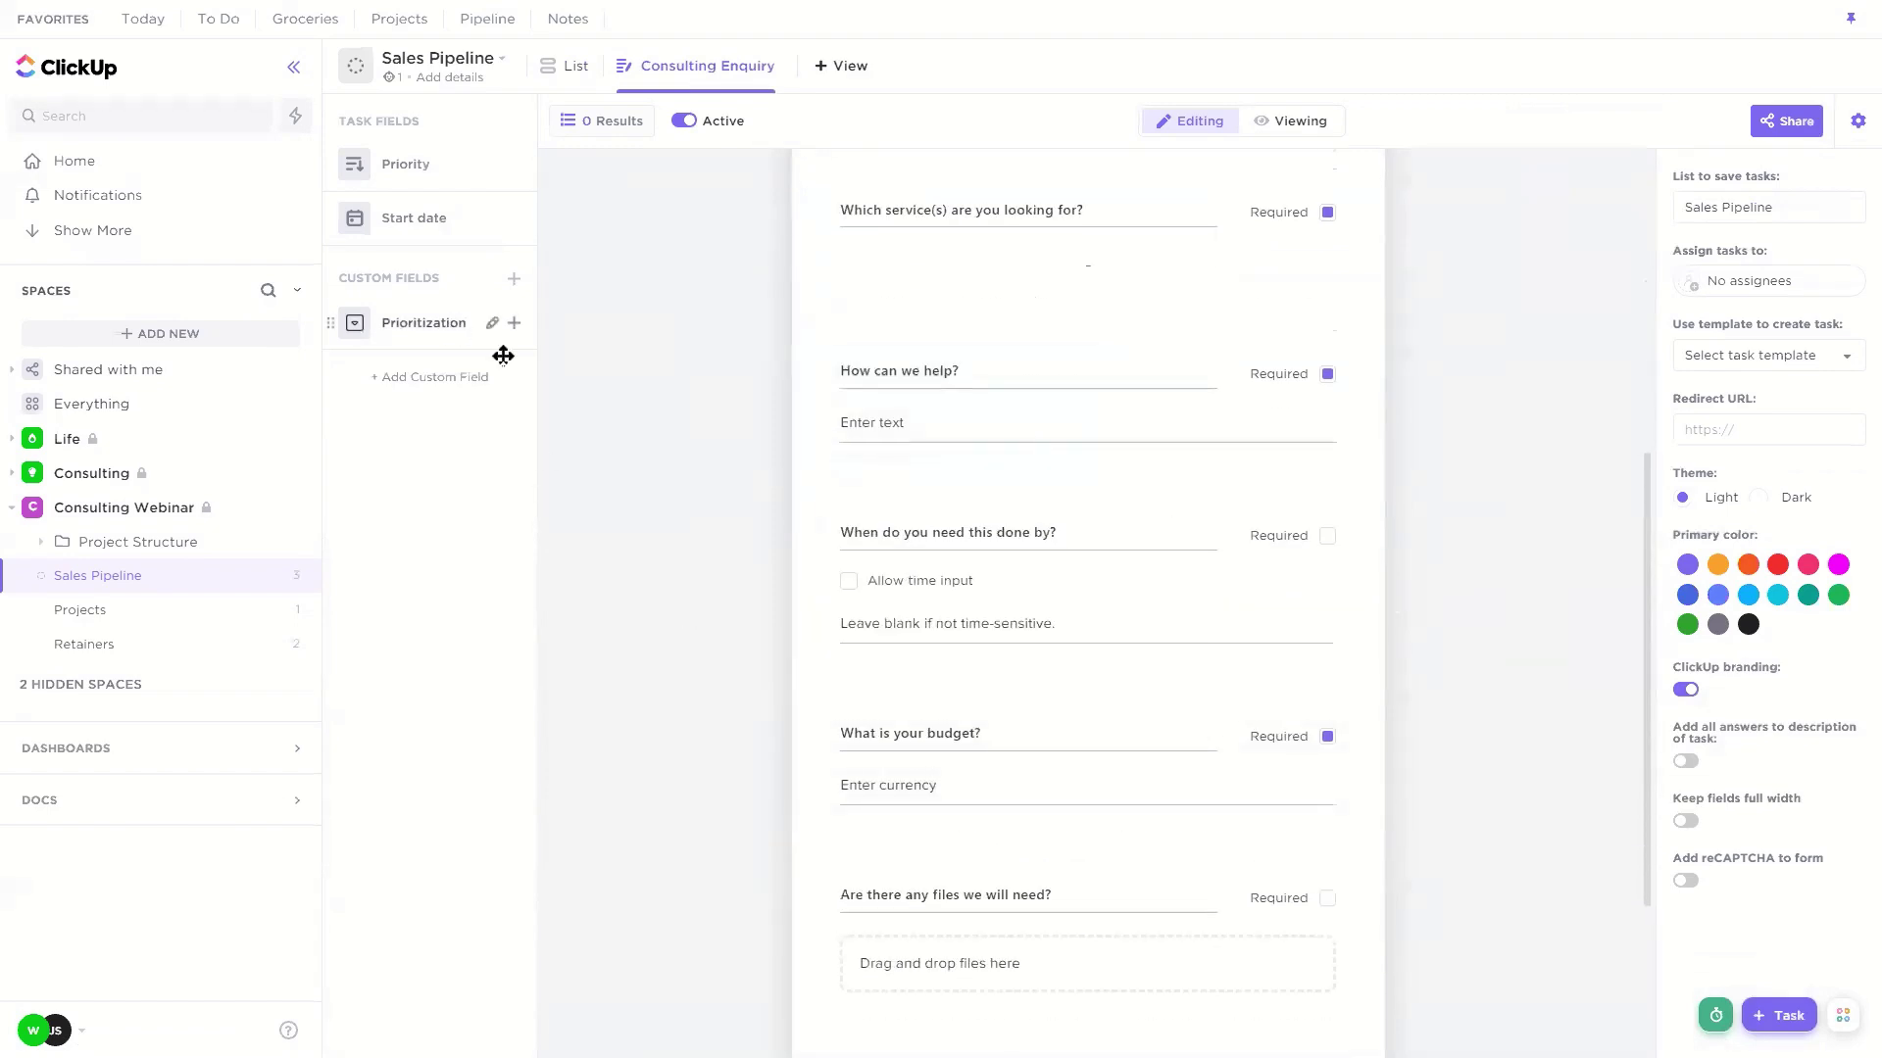
{"action": "scroll", "coordinate": [1040, 473], "scroll_direction": "up", "scroll_amount": 6}
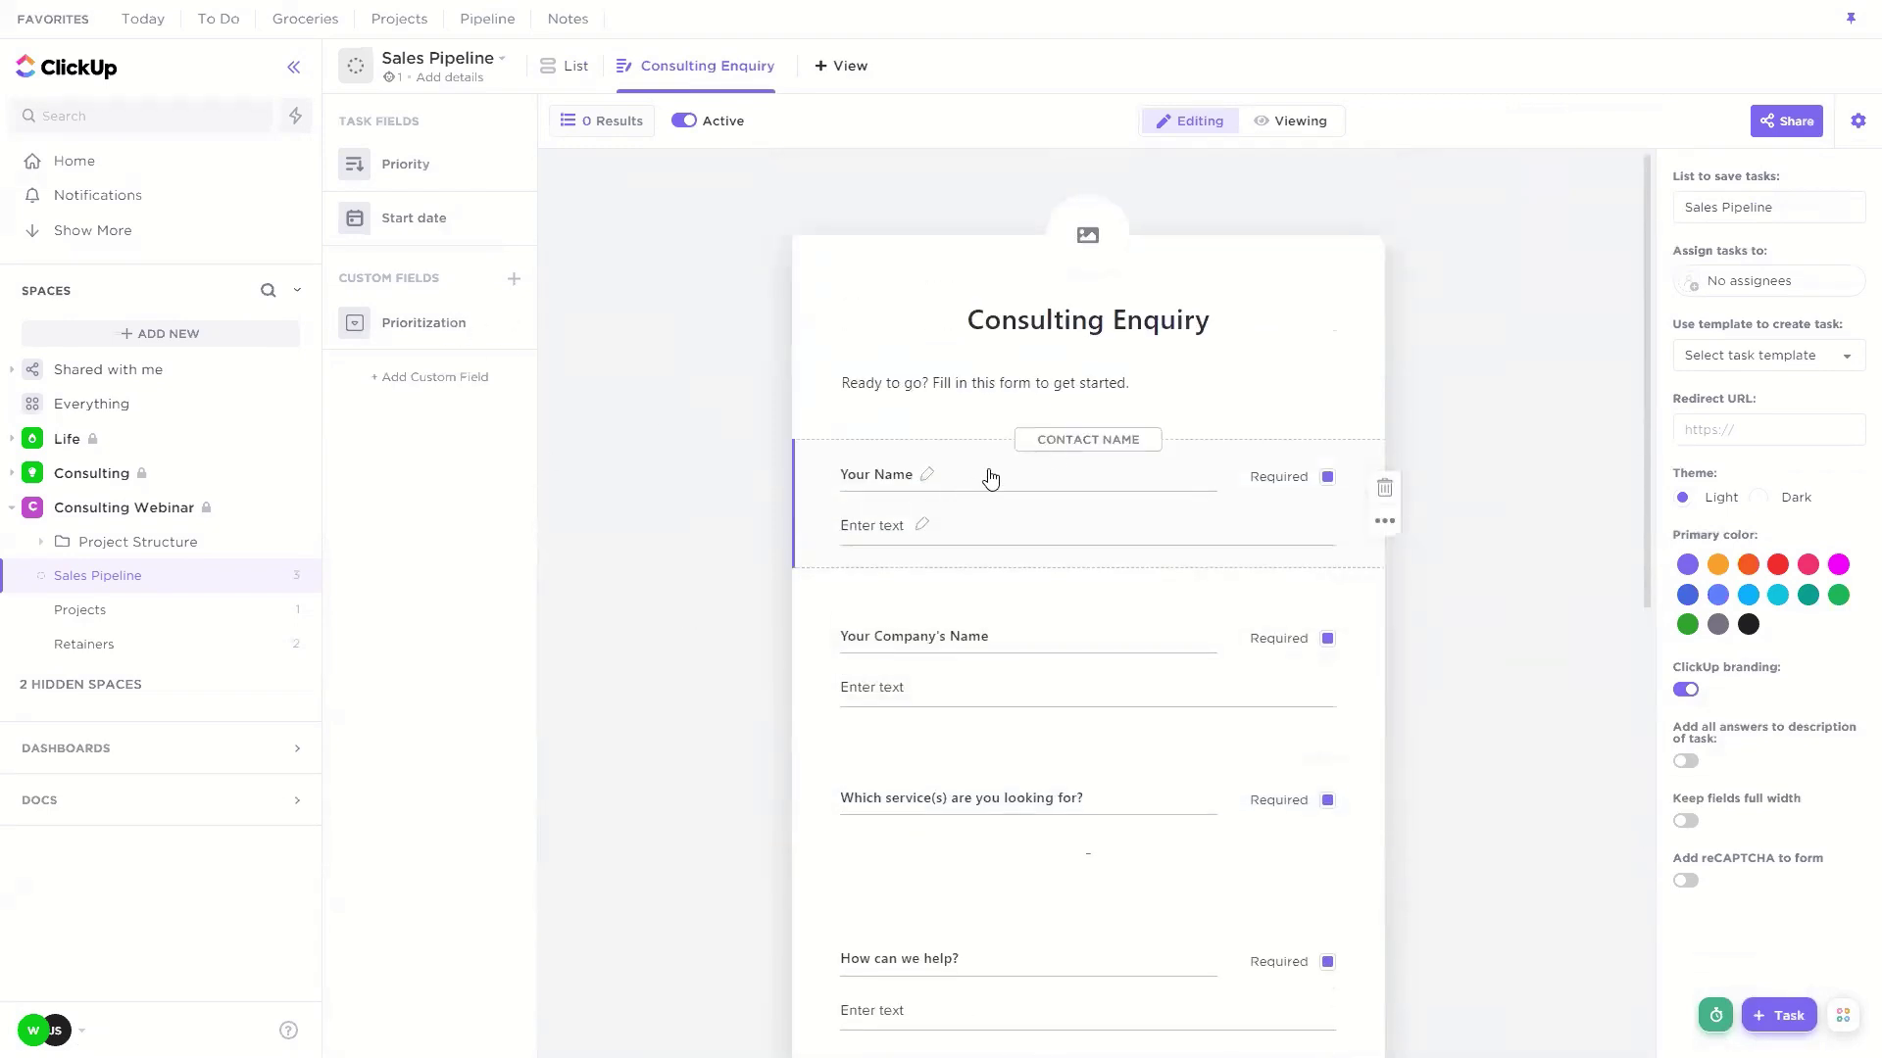
{"action": "scroll", "coordinate": [989, 490], "scroll_direction": "down", "scroll_amount": 3}
{"action": "scroll", "coordinate": [1017, 458], "scroll_direction": "down", "scroll_amount": 1}
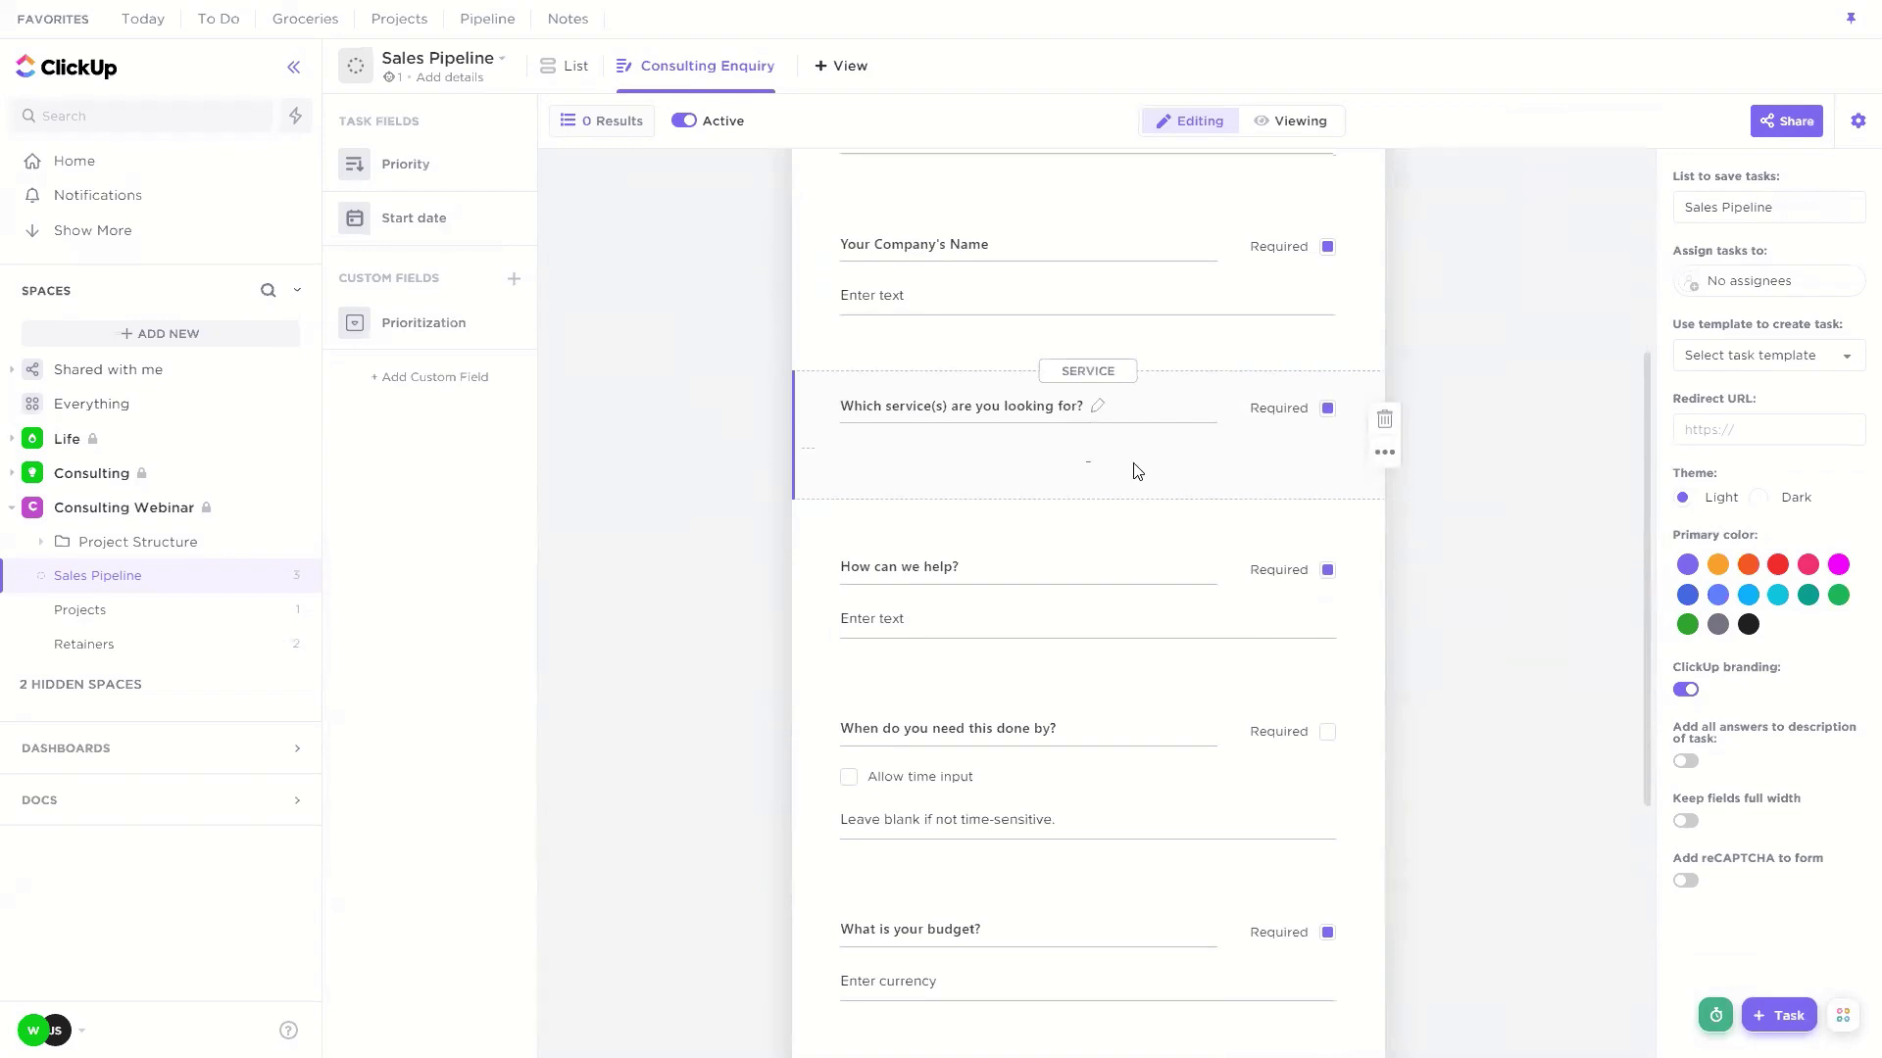
{"action": "scroll", "coordinate": [1135, 470], "scroll_direction": "down", "scroll_amount": 2}
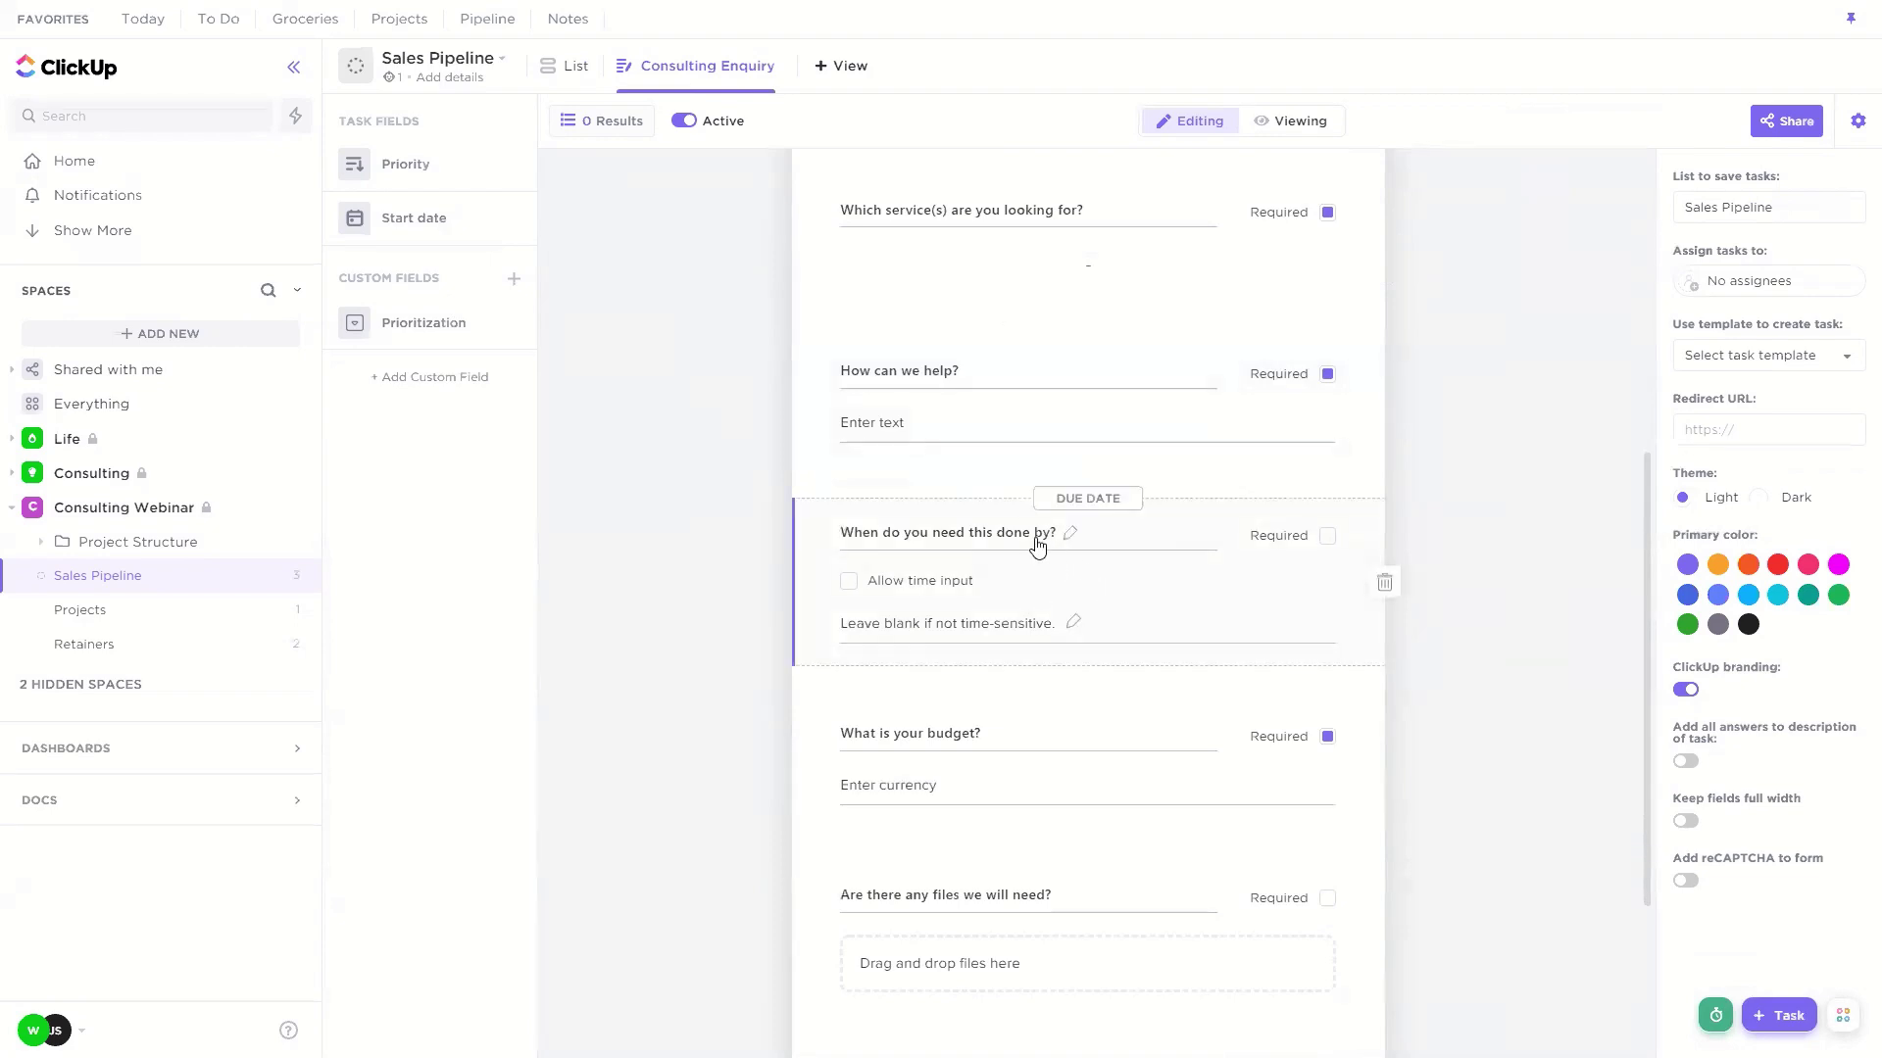
{"action": "scroll", "coordinate": [1113, 525], "scroll_direction": "down", "scroll_amount": 2}
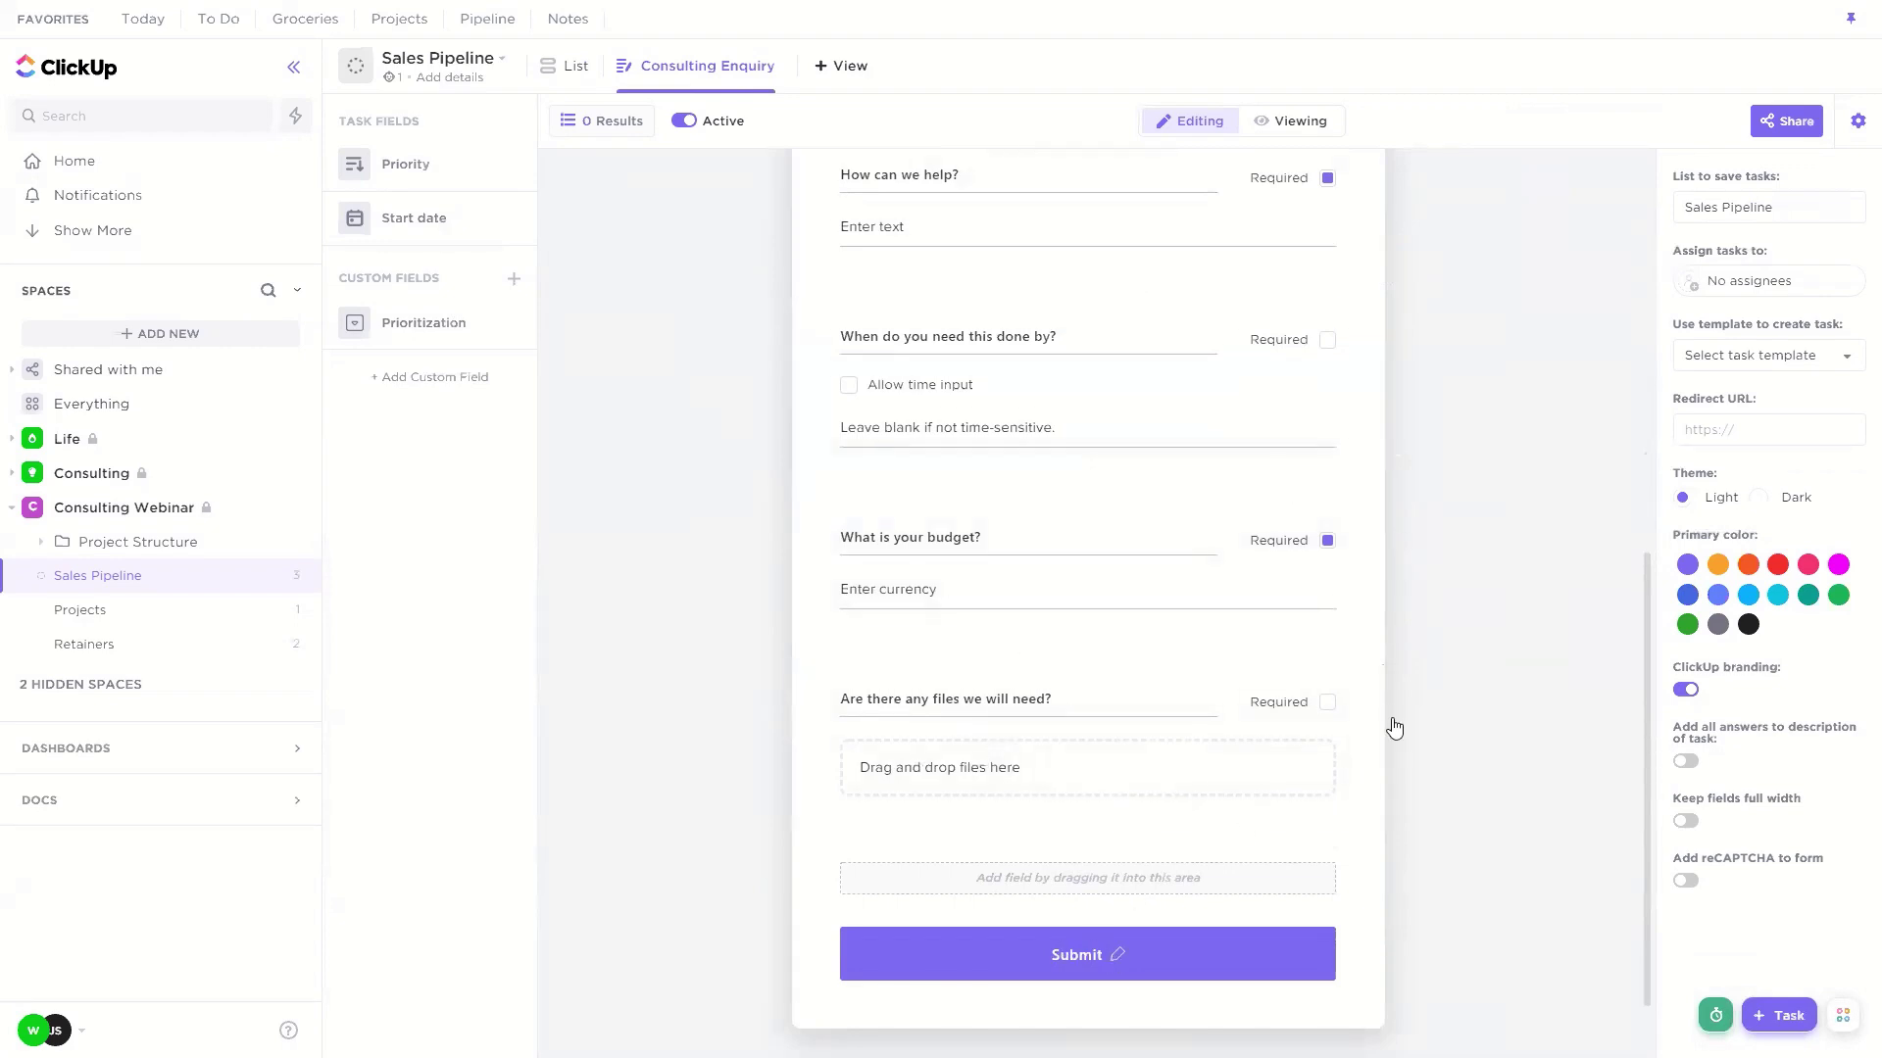
{"action": "scroll", "coordinate": [1349, 563], "scroll_direction": "up", "scroll_amount": 8}
Step: Return to the Sales Pipeline list and review the Acme Inc task's details and available statuses
{"action": "left_click", "coordinate": [568, 66]}
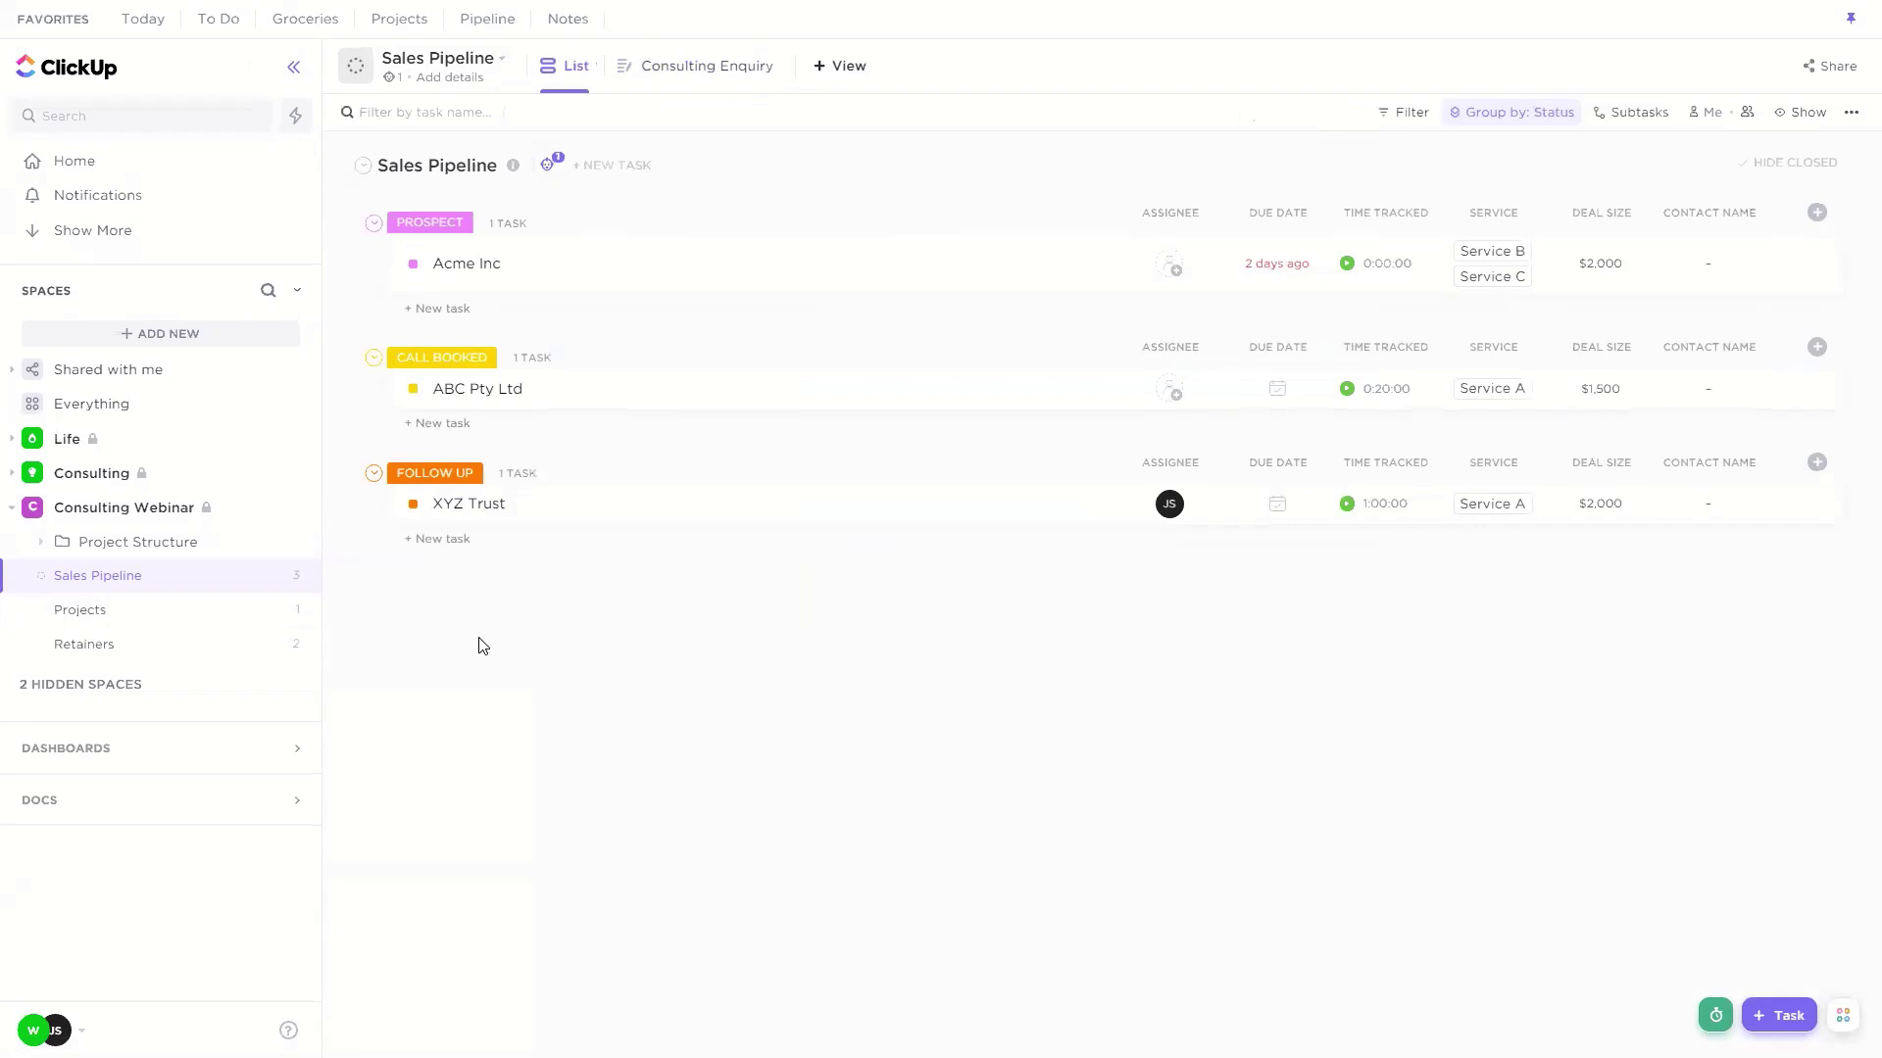
{"action": "left_click", "coordinate": [735, 274]}
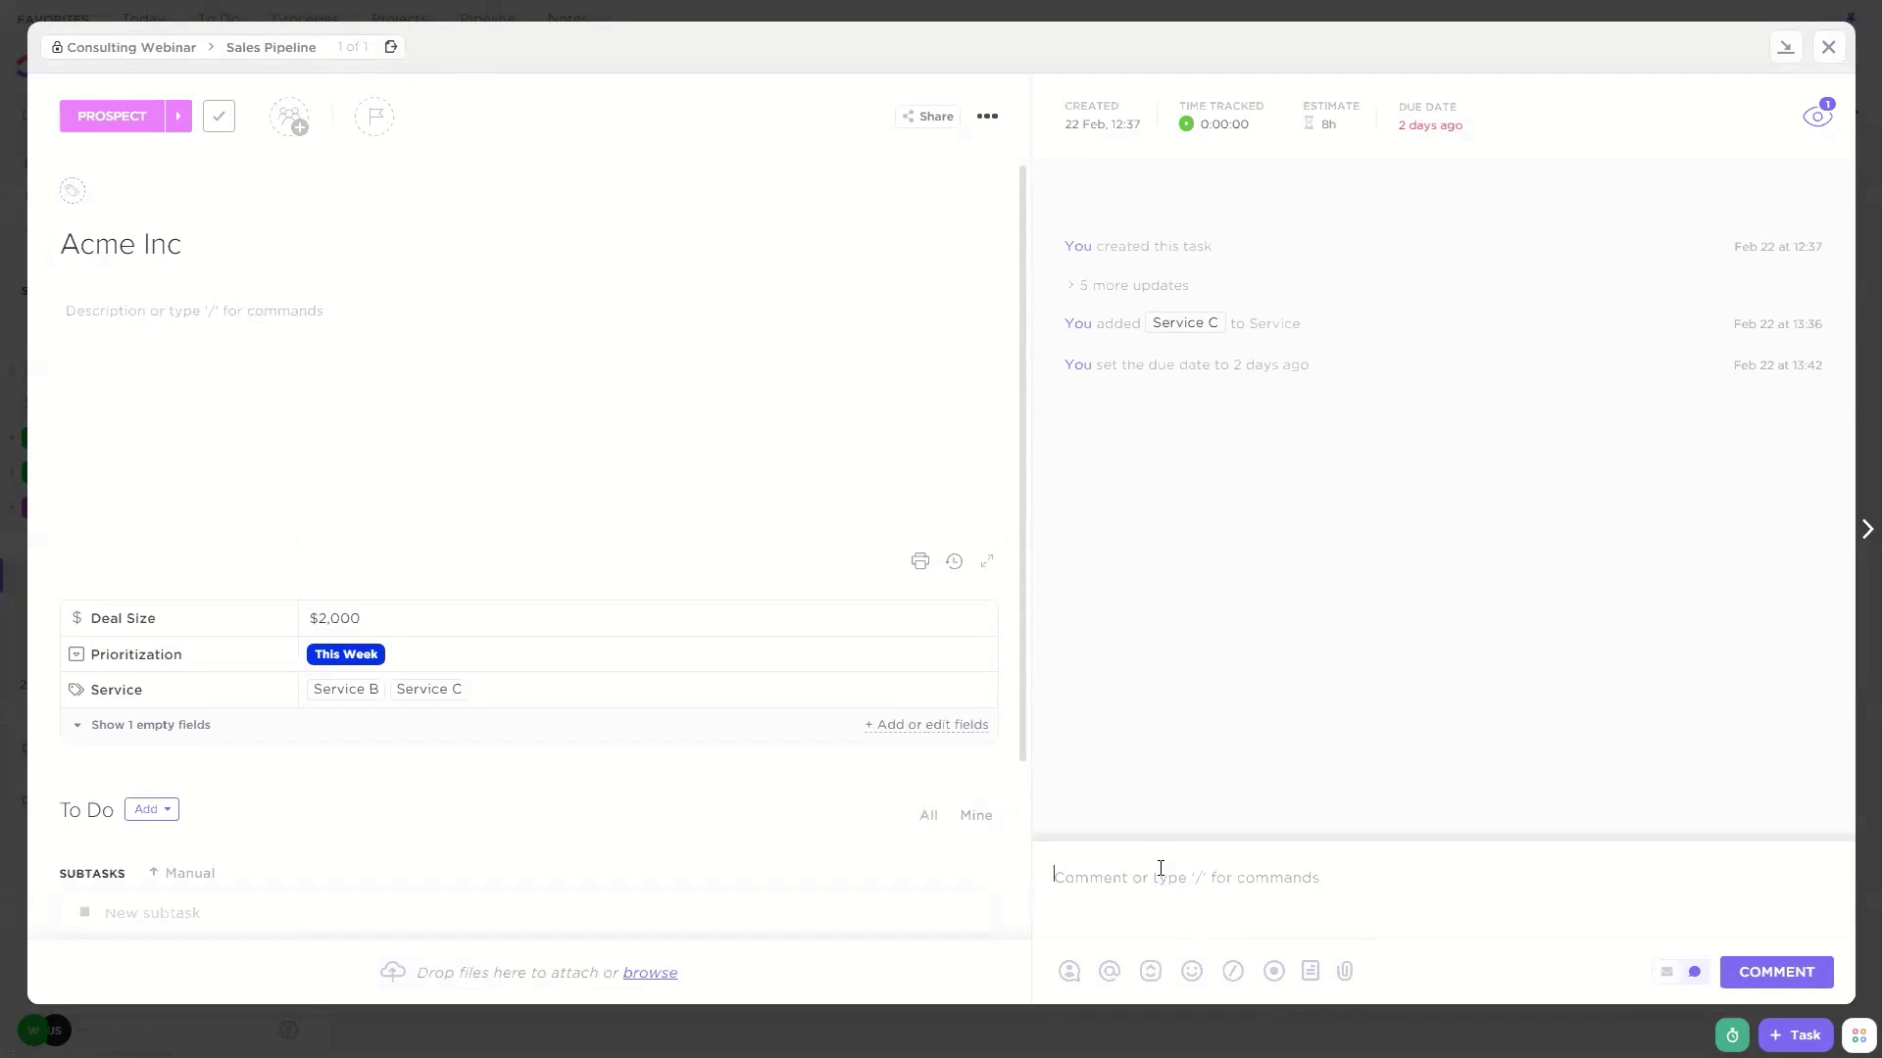
{"action": "left_click", "coordinate": [1828, 47]}
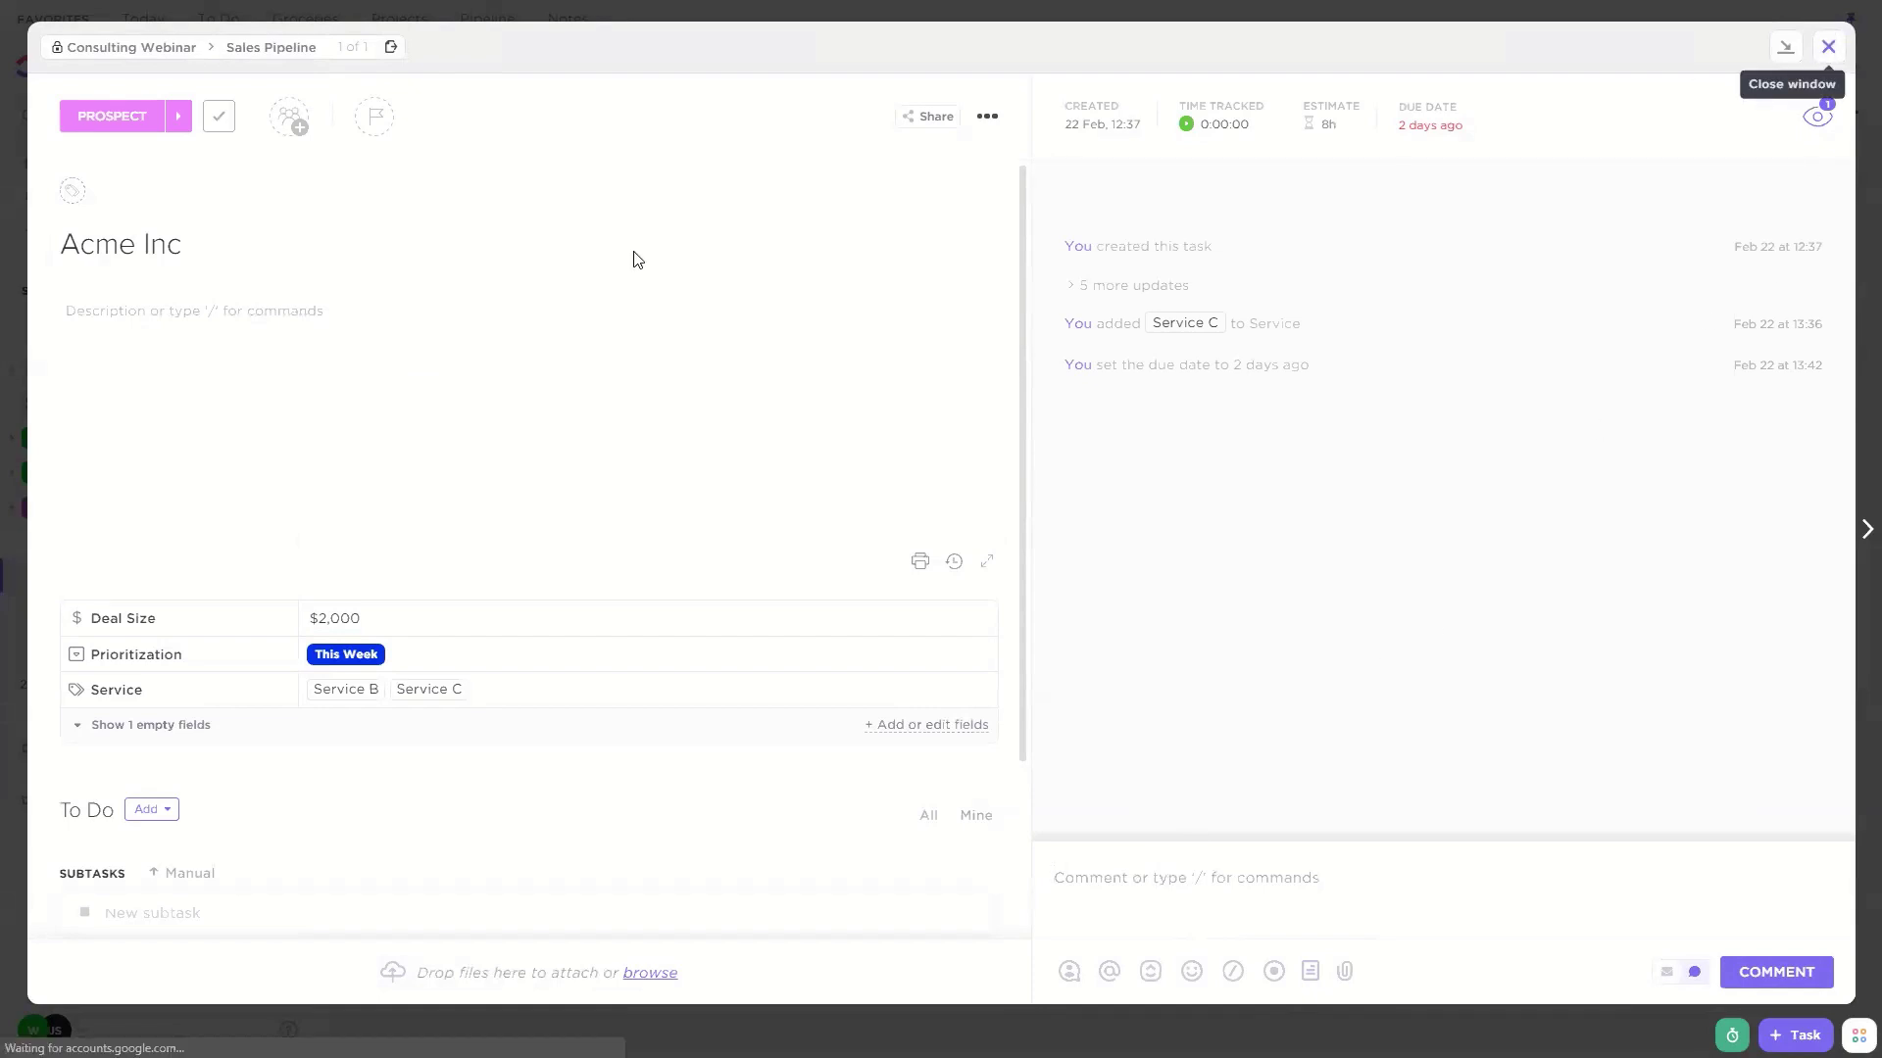
{"action": "left_click", "coordinate": [413, 265]}
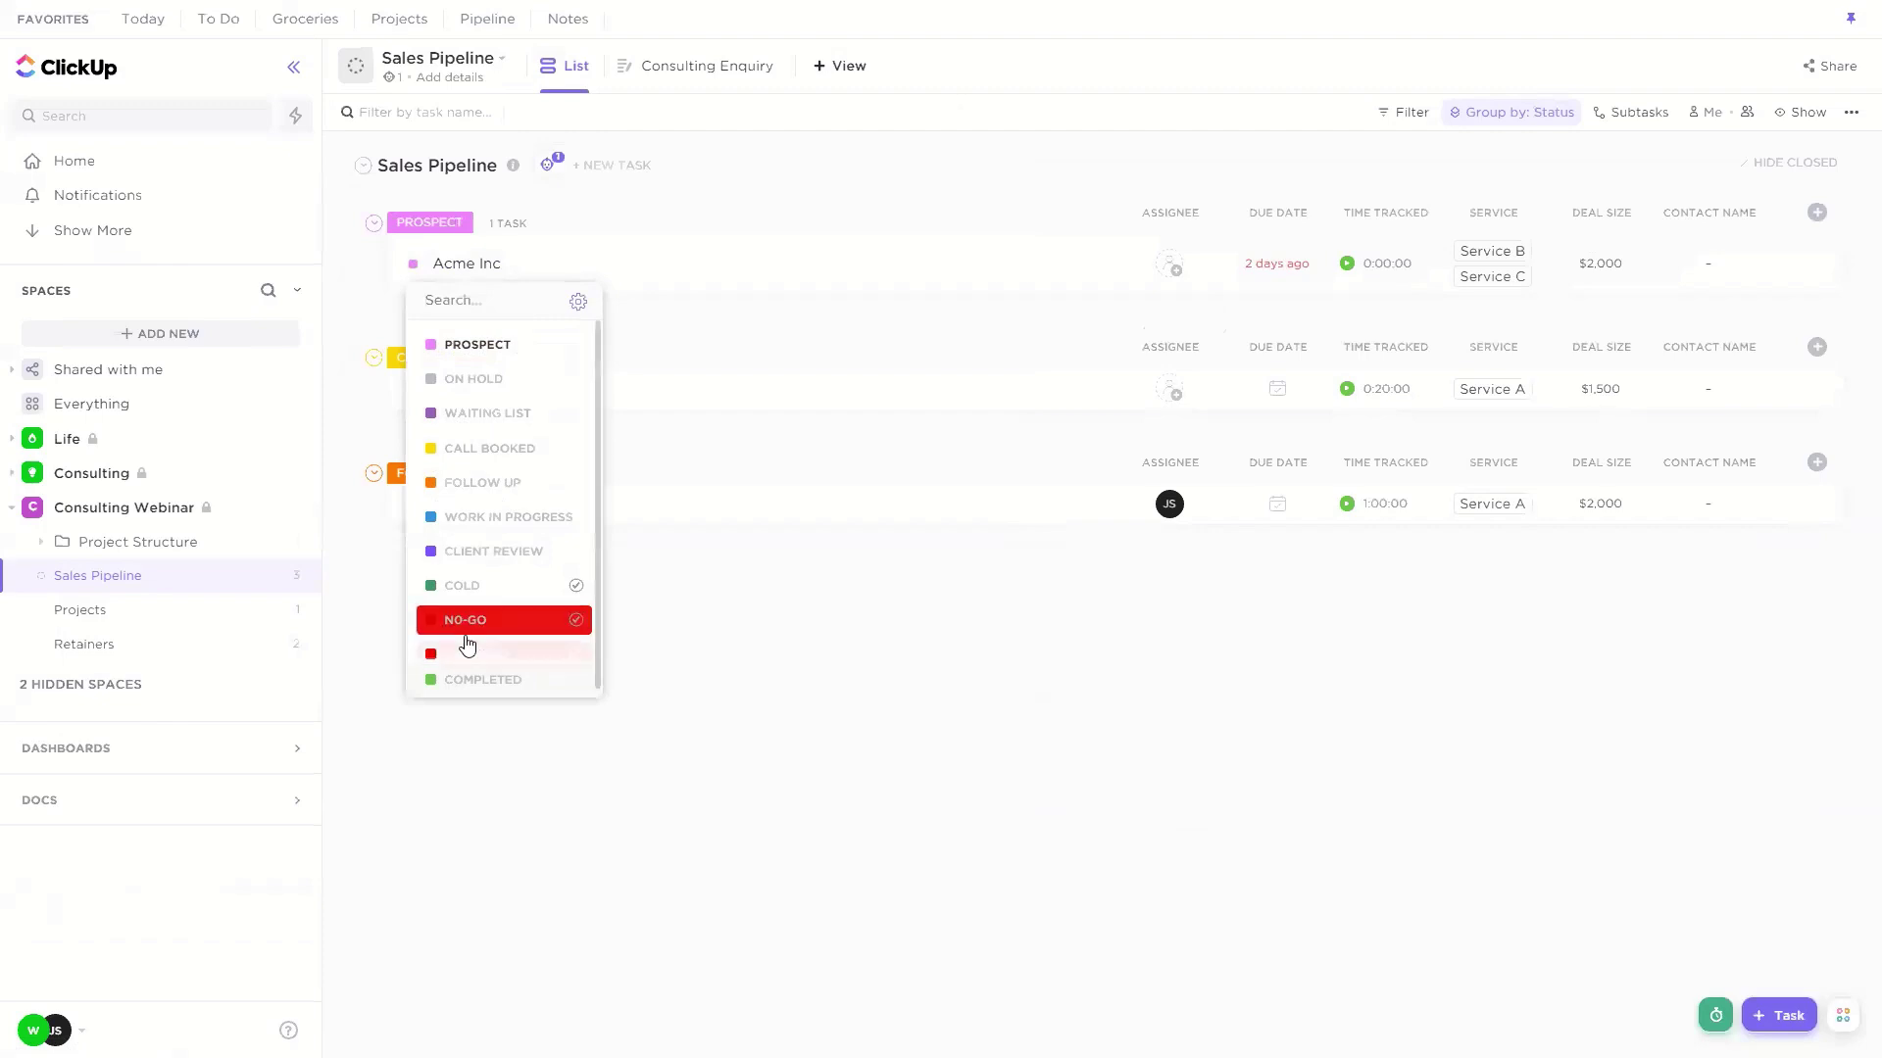
{"action": "left_click", "coordinate": [811, 664]}
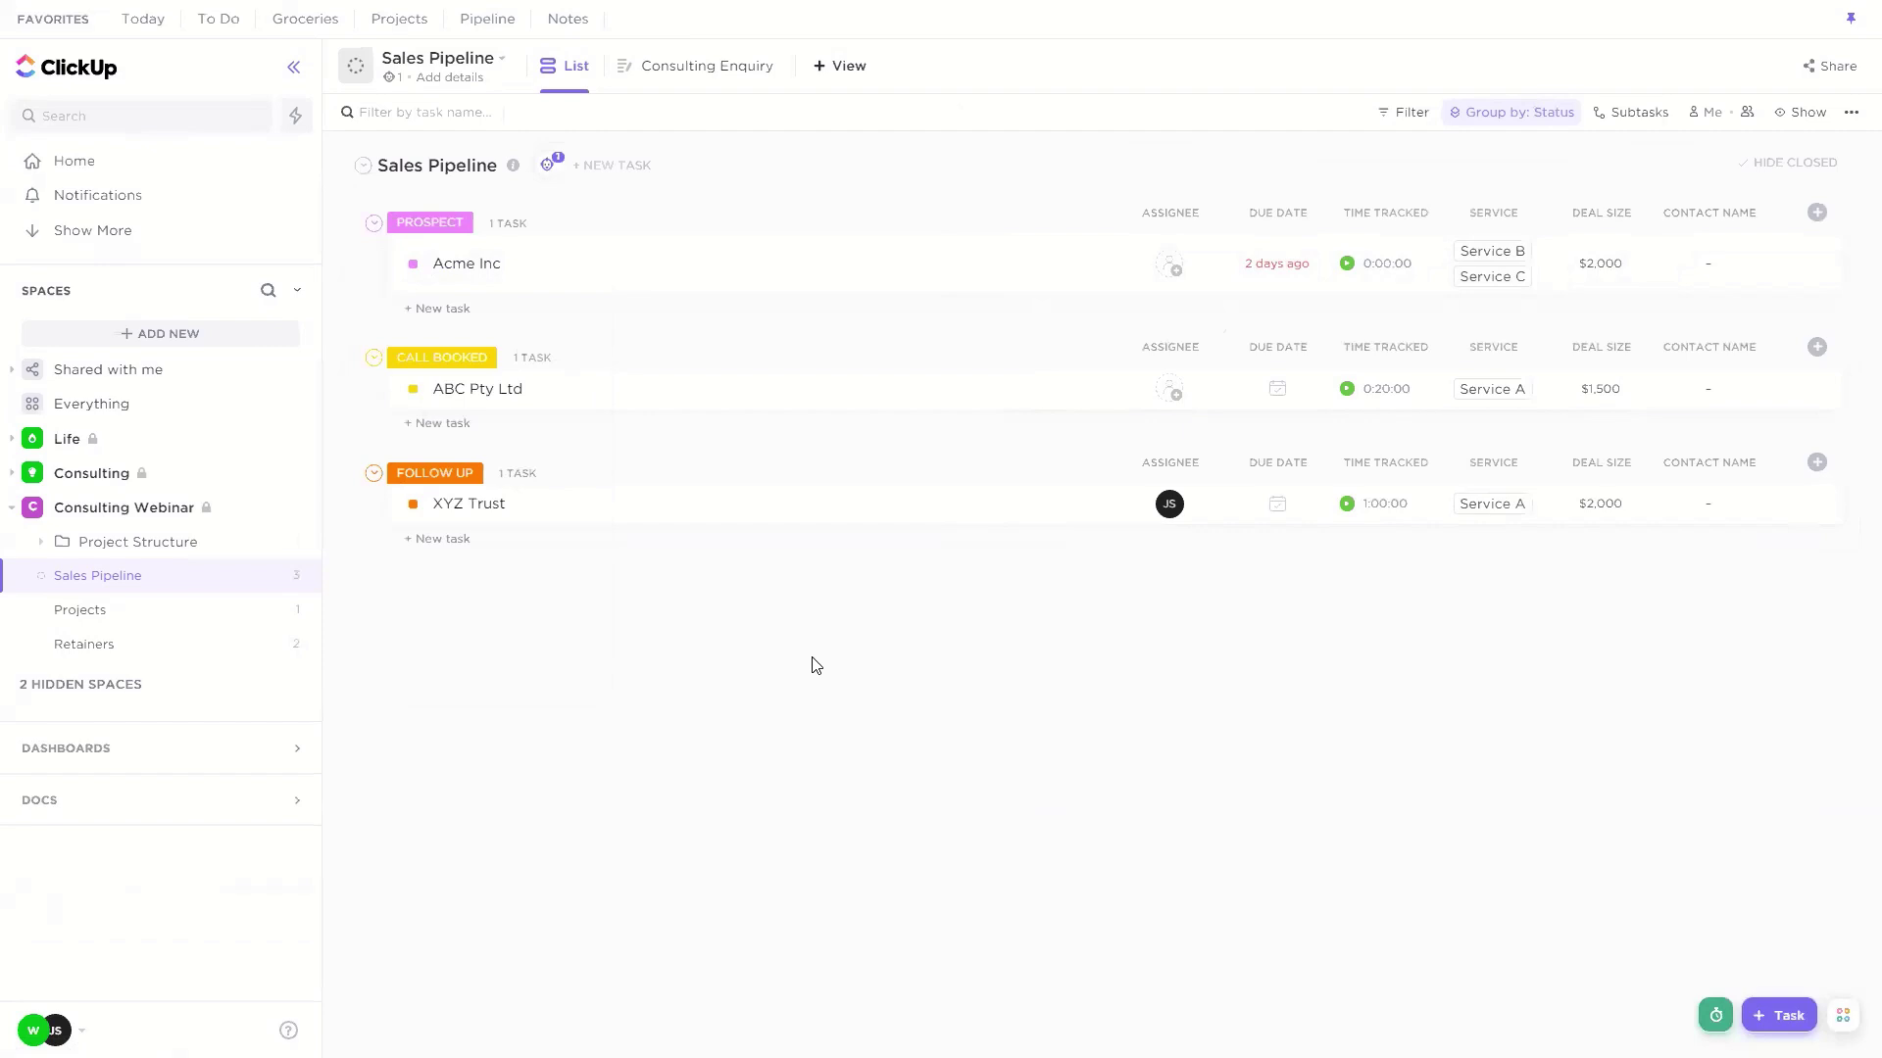
Step: Set the status of the XYZ Trust deal to Work in Progress
{"action": "left_click", "coordinate": [413, 504]}
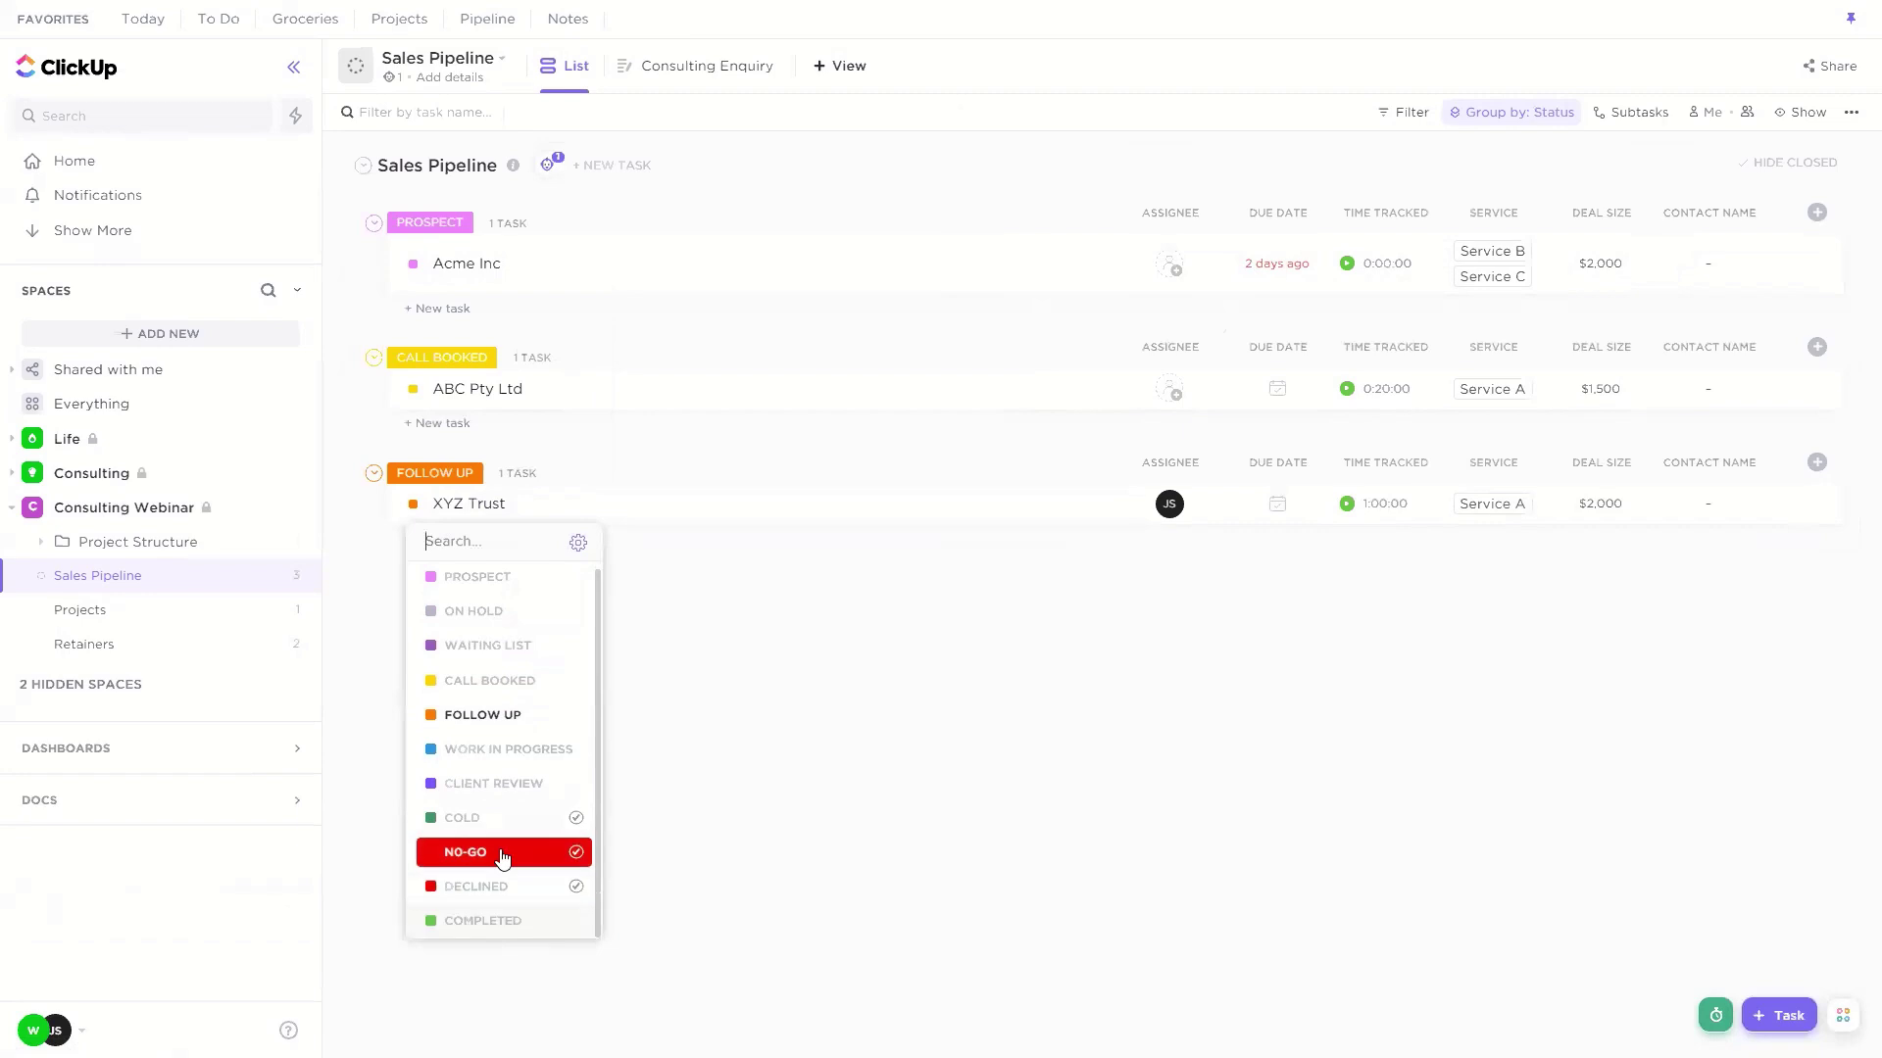
{"action": "left_click", "coordinate": [534, 754]}
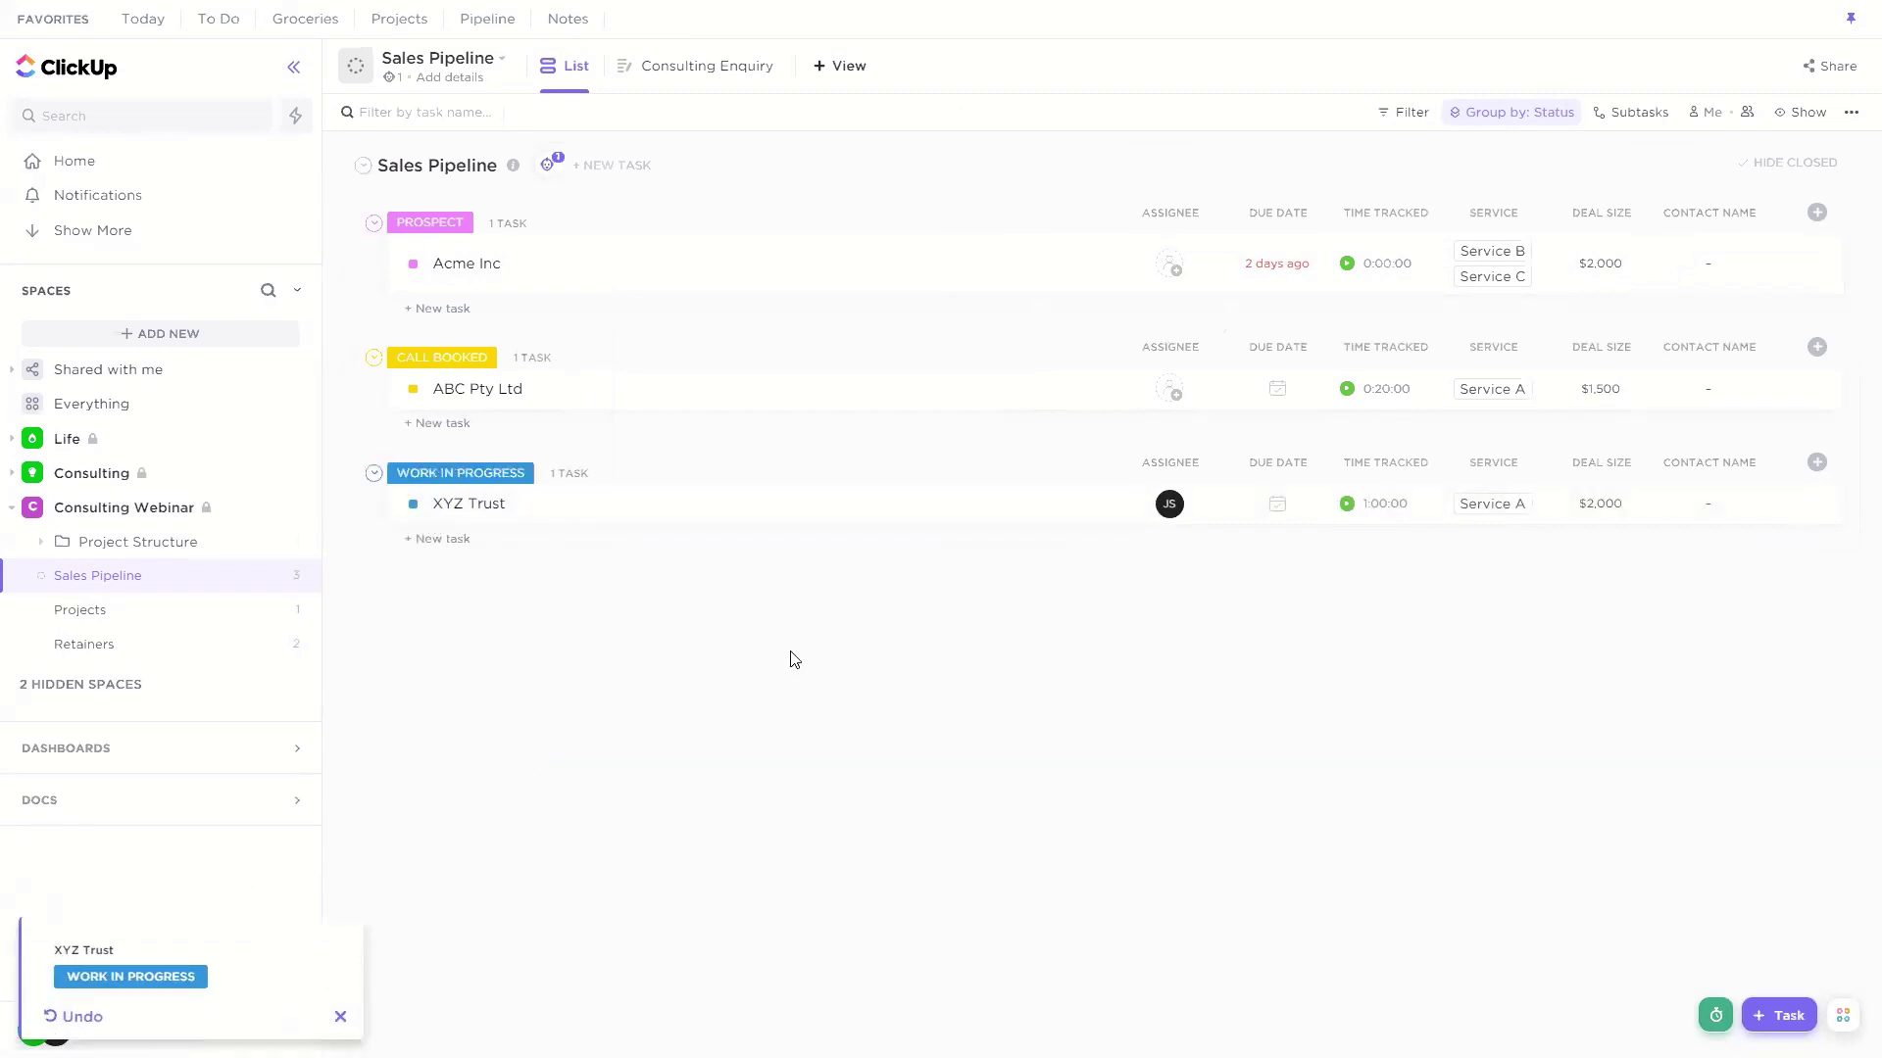
{"action": "left_click", "coordinate": [413, 504]}
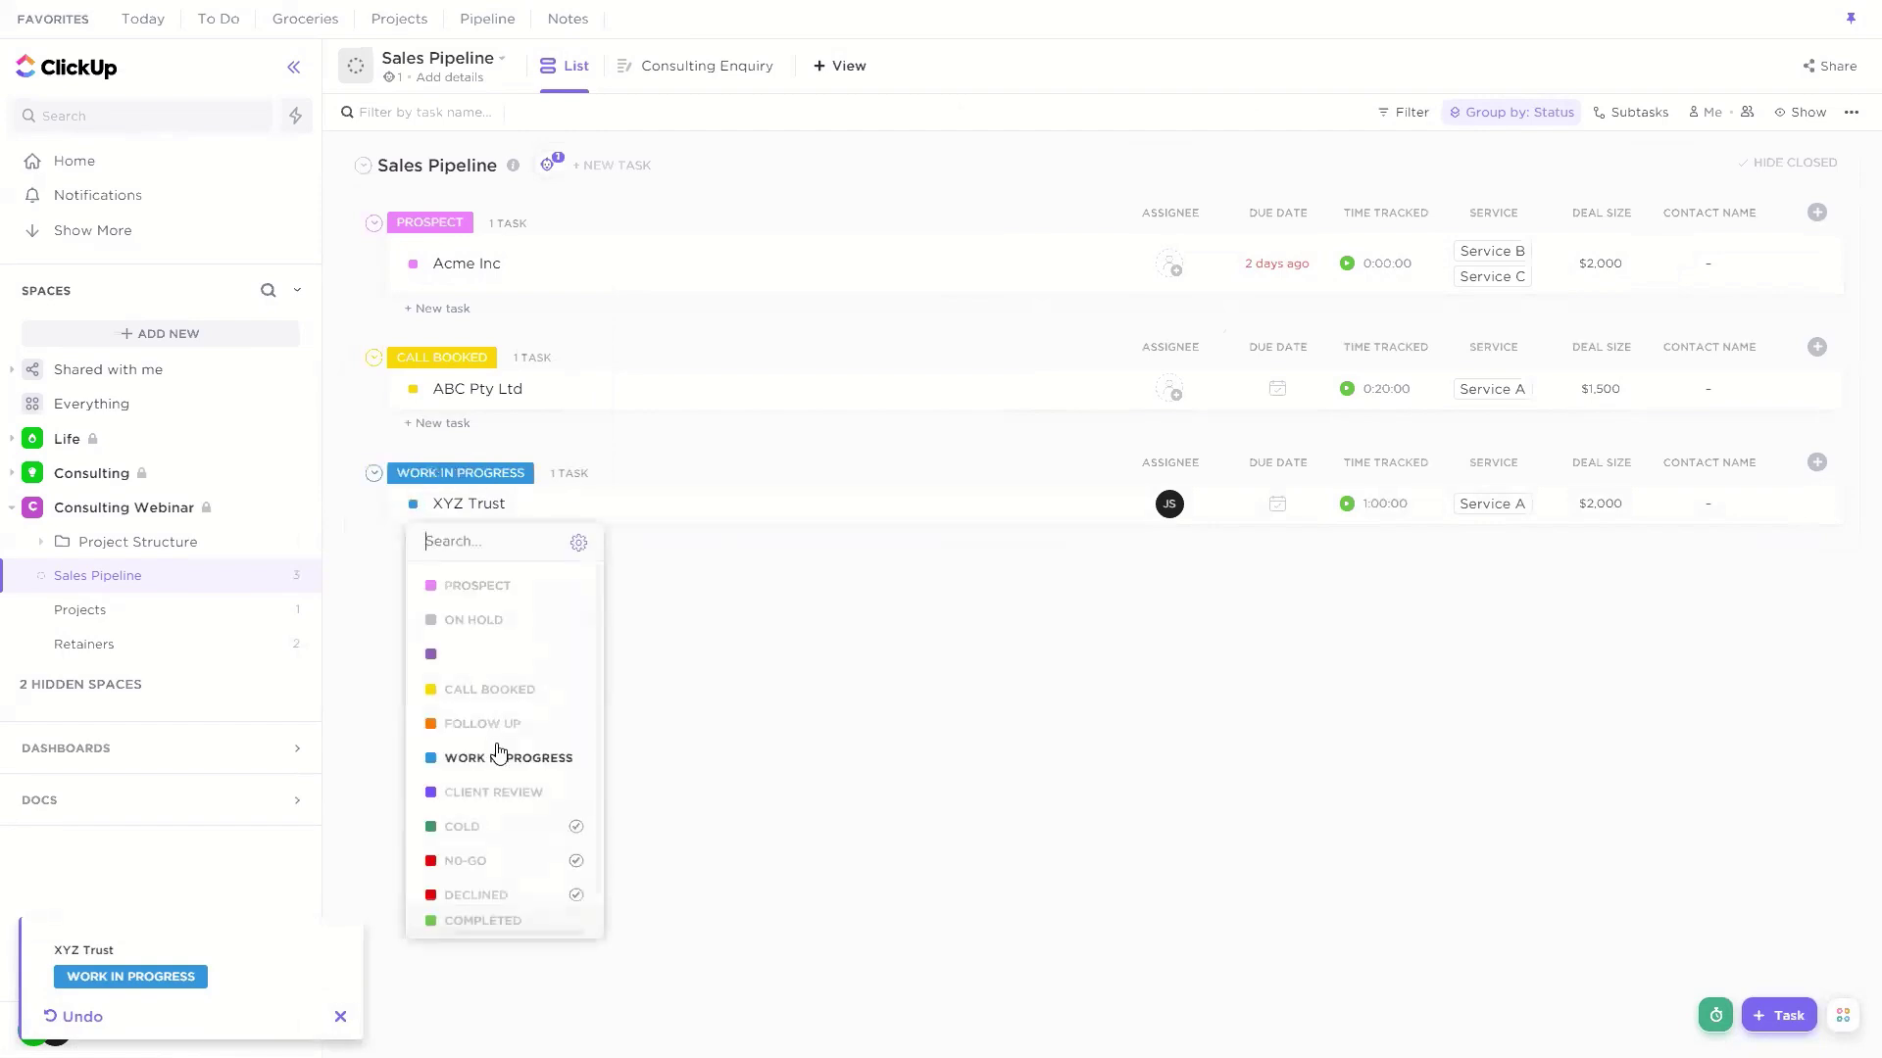
{"action": "left_click", "coordinate": [790, 647]}
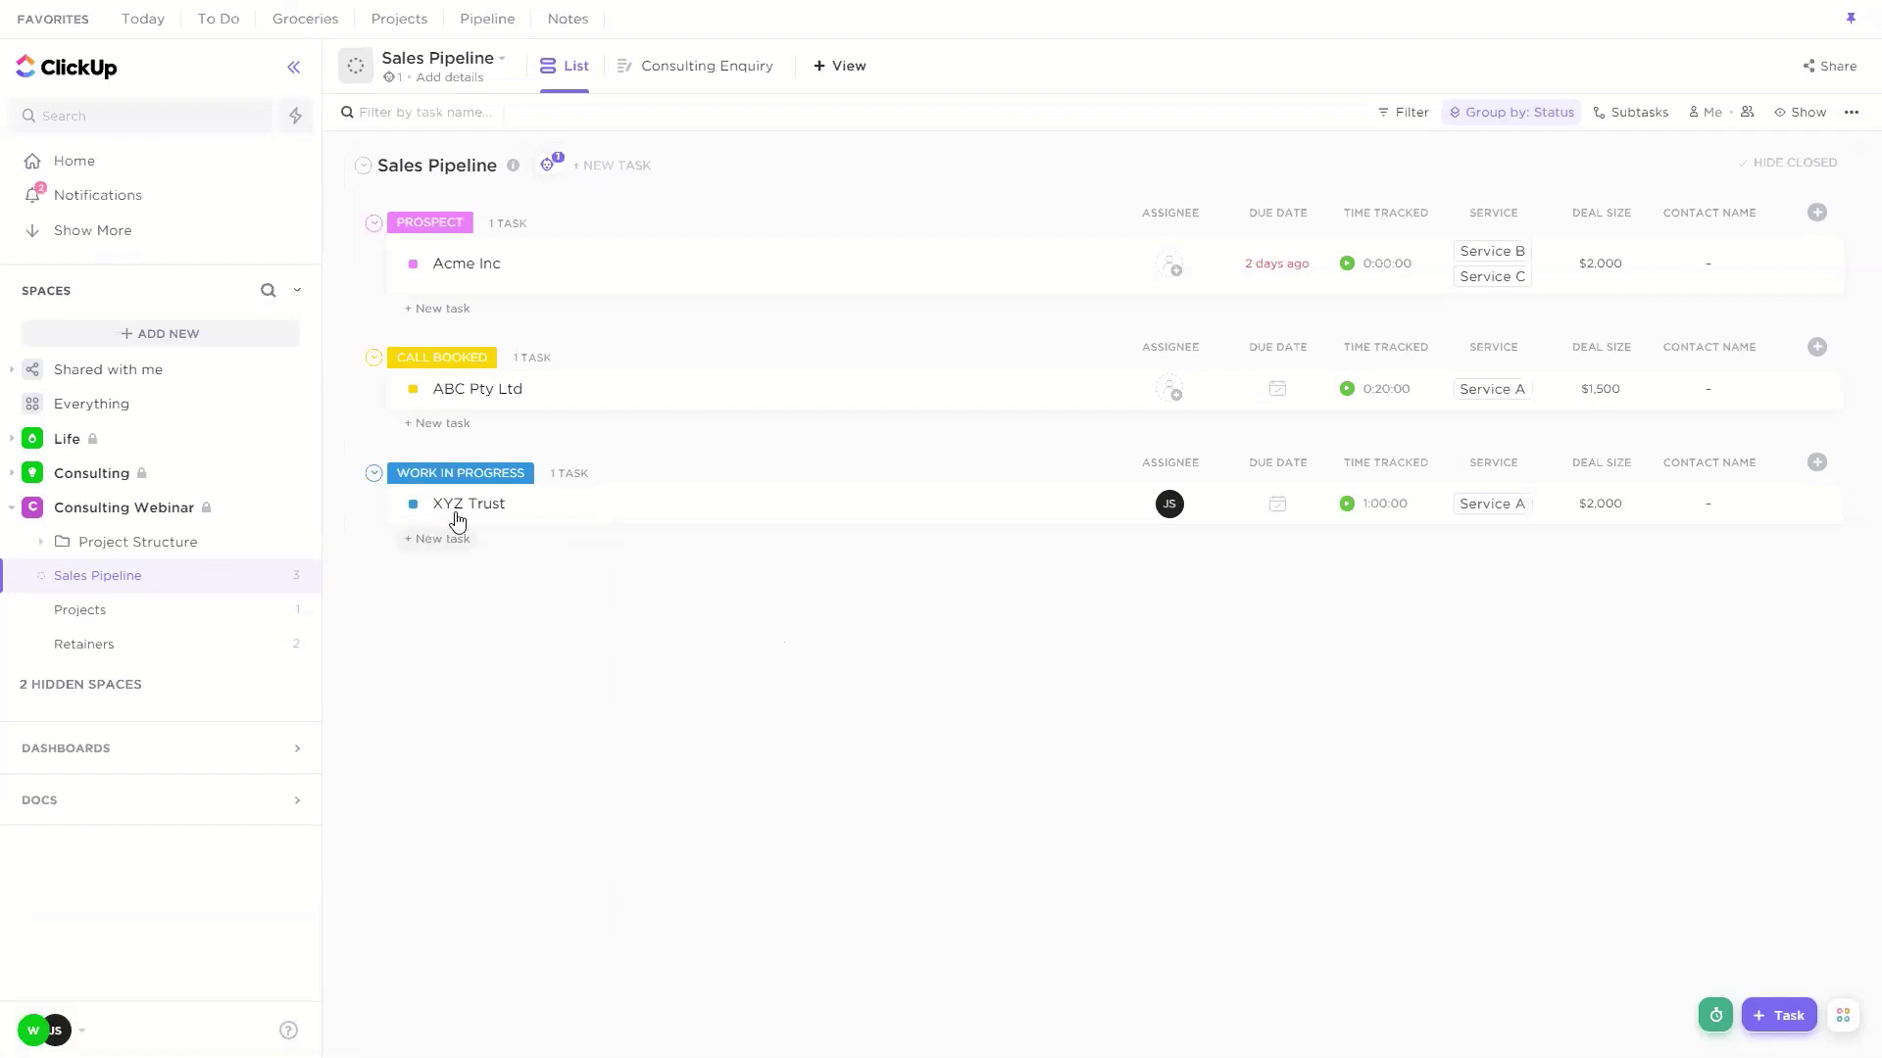
Step: Open the Projects list and expand Project A to examine its subtasks
{"action": "left_click", "coordinate": [74, 622]}
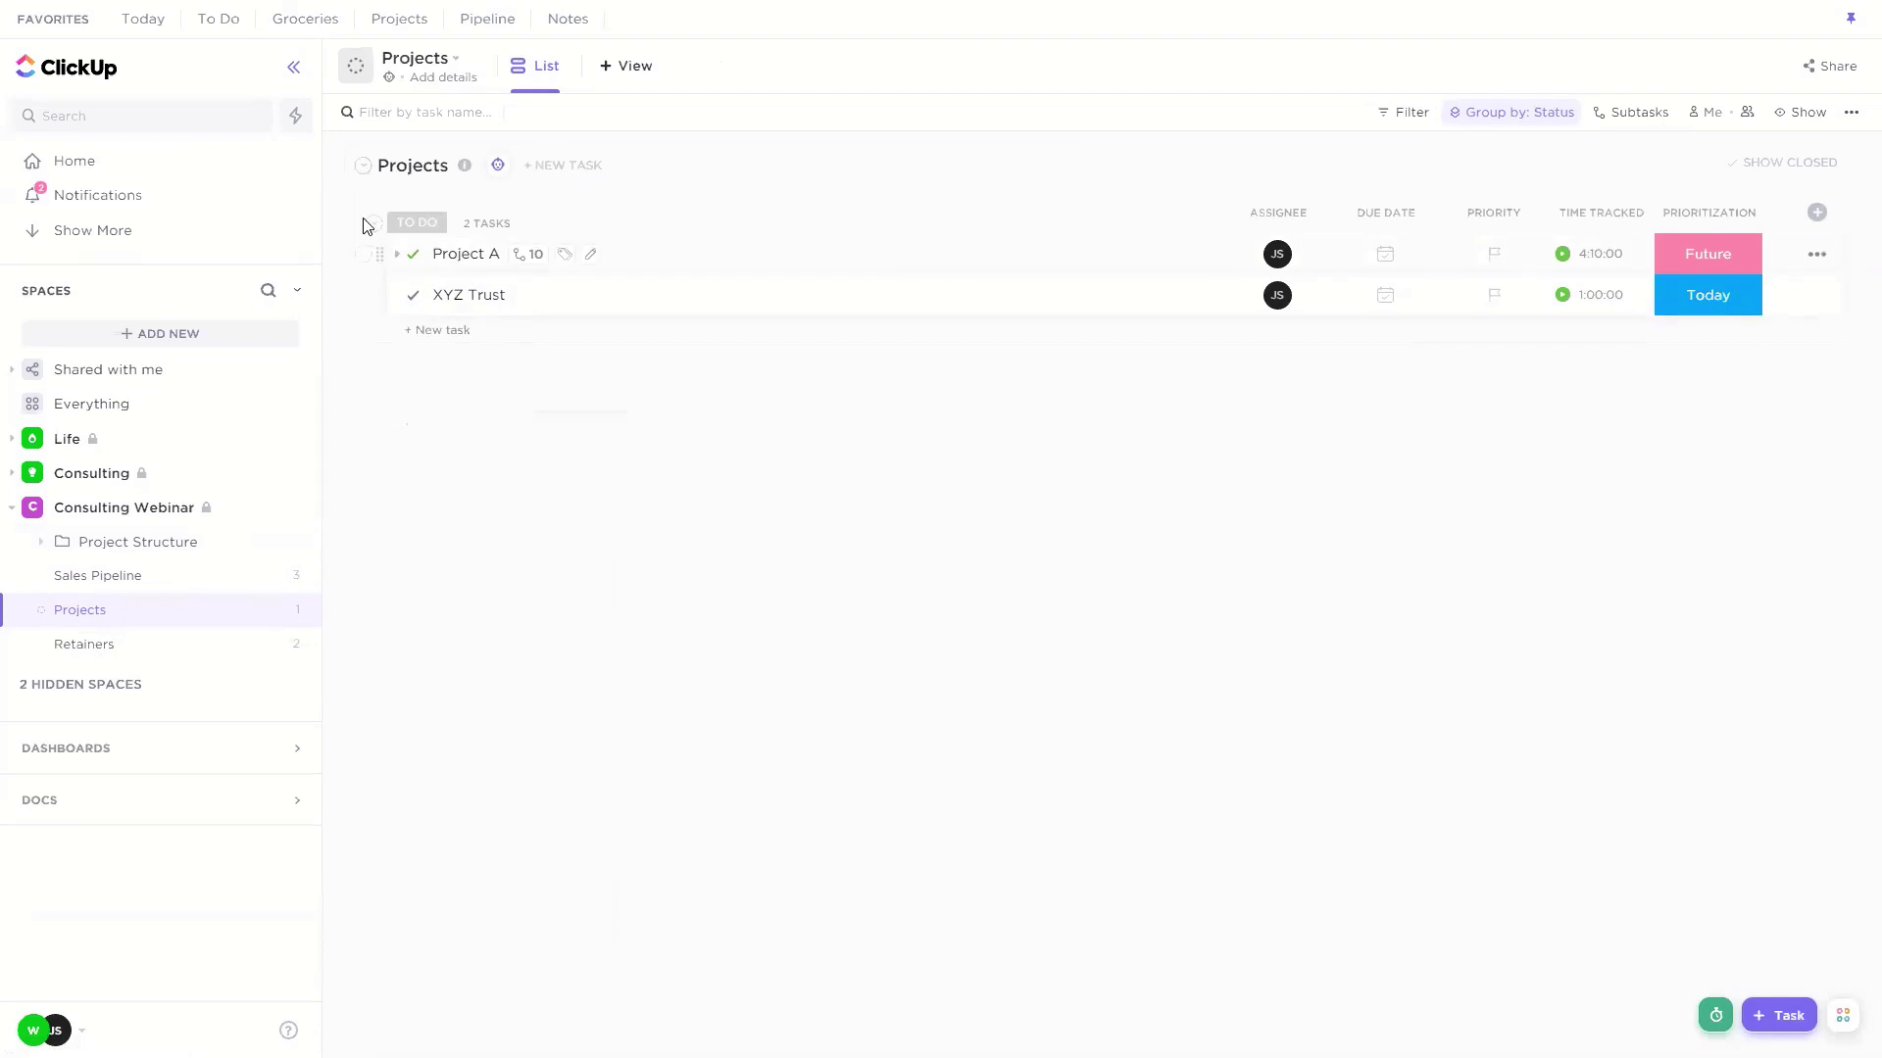
{"action": "left_click", "coordinate": [529, 259]}
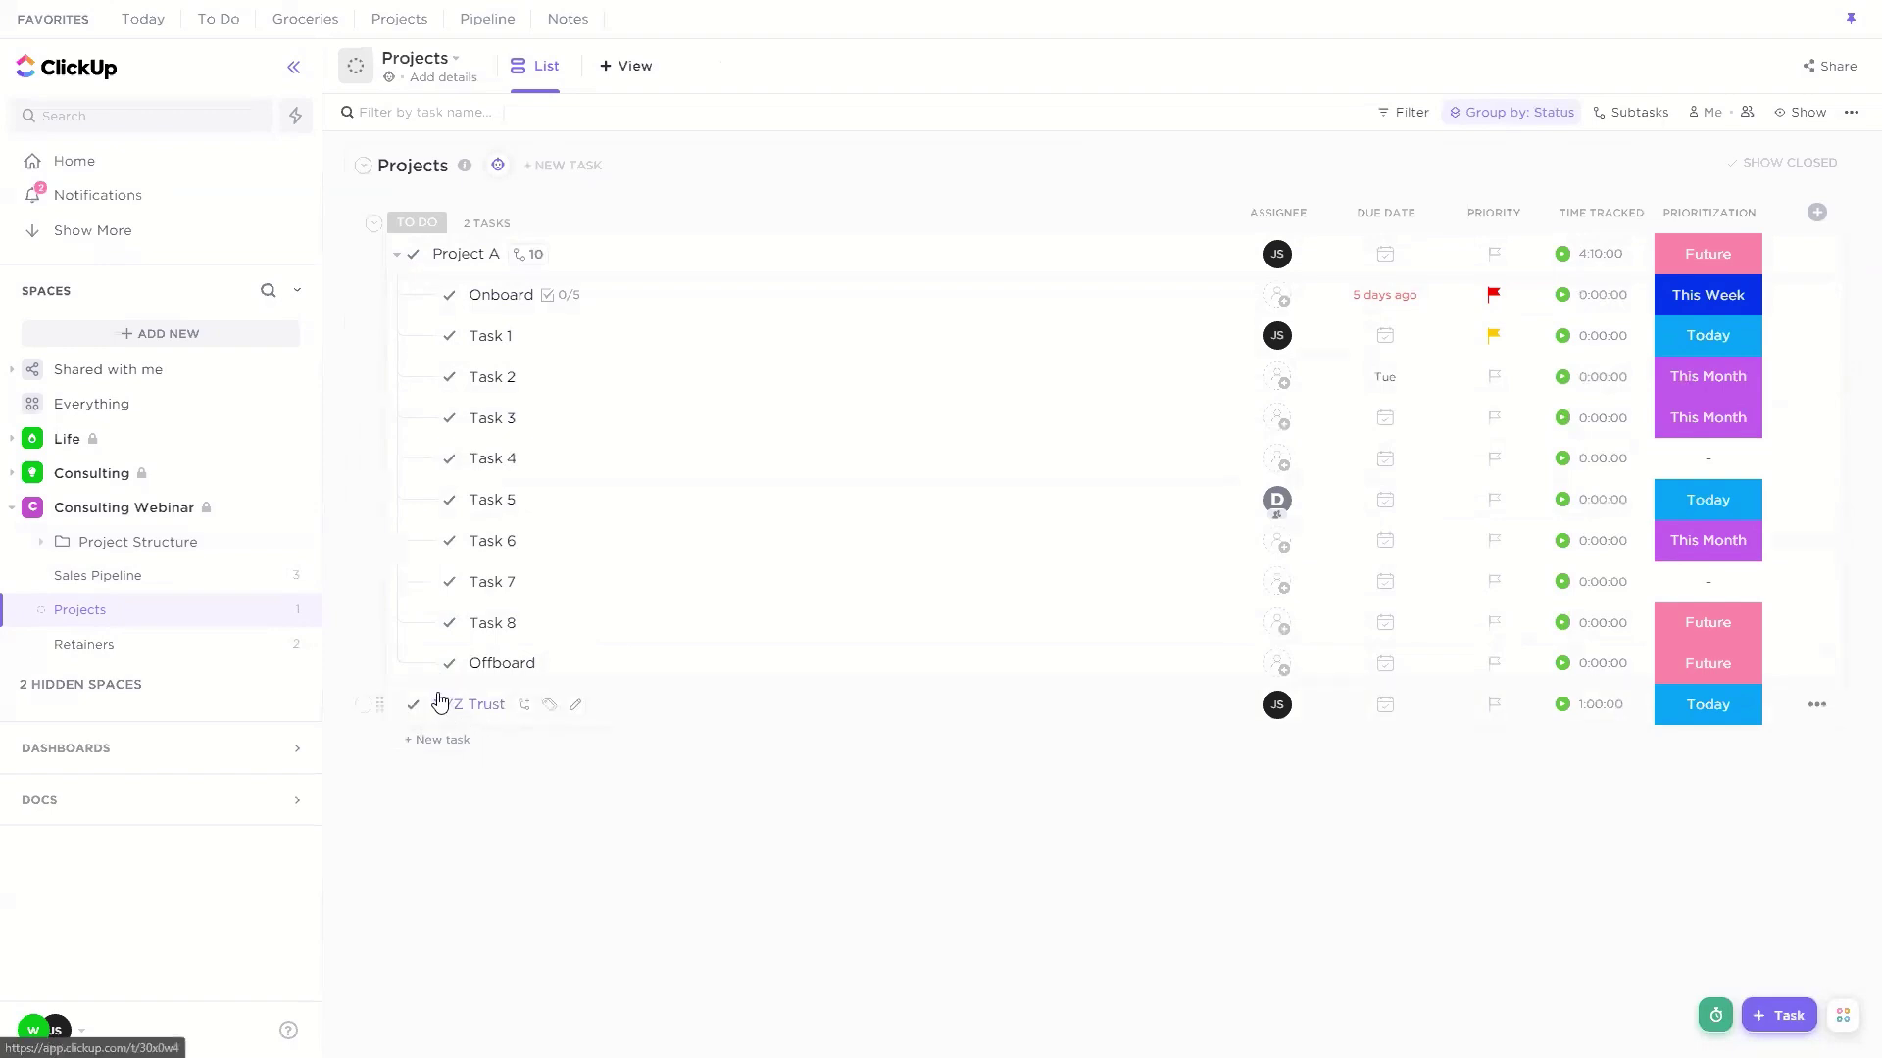
Step: Check the Sales Pipeline, look over the lists in the Project Structure folder, and return to the pipeline
{"action": "left_click", "coordinate": [193, 575]}
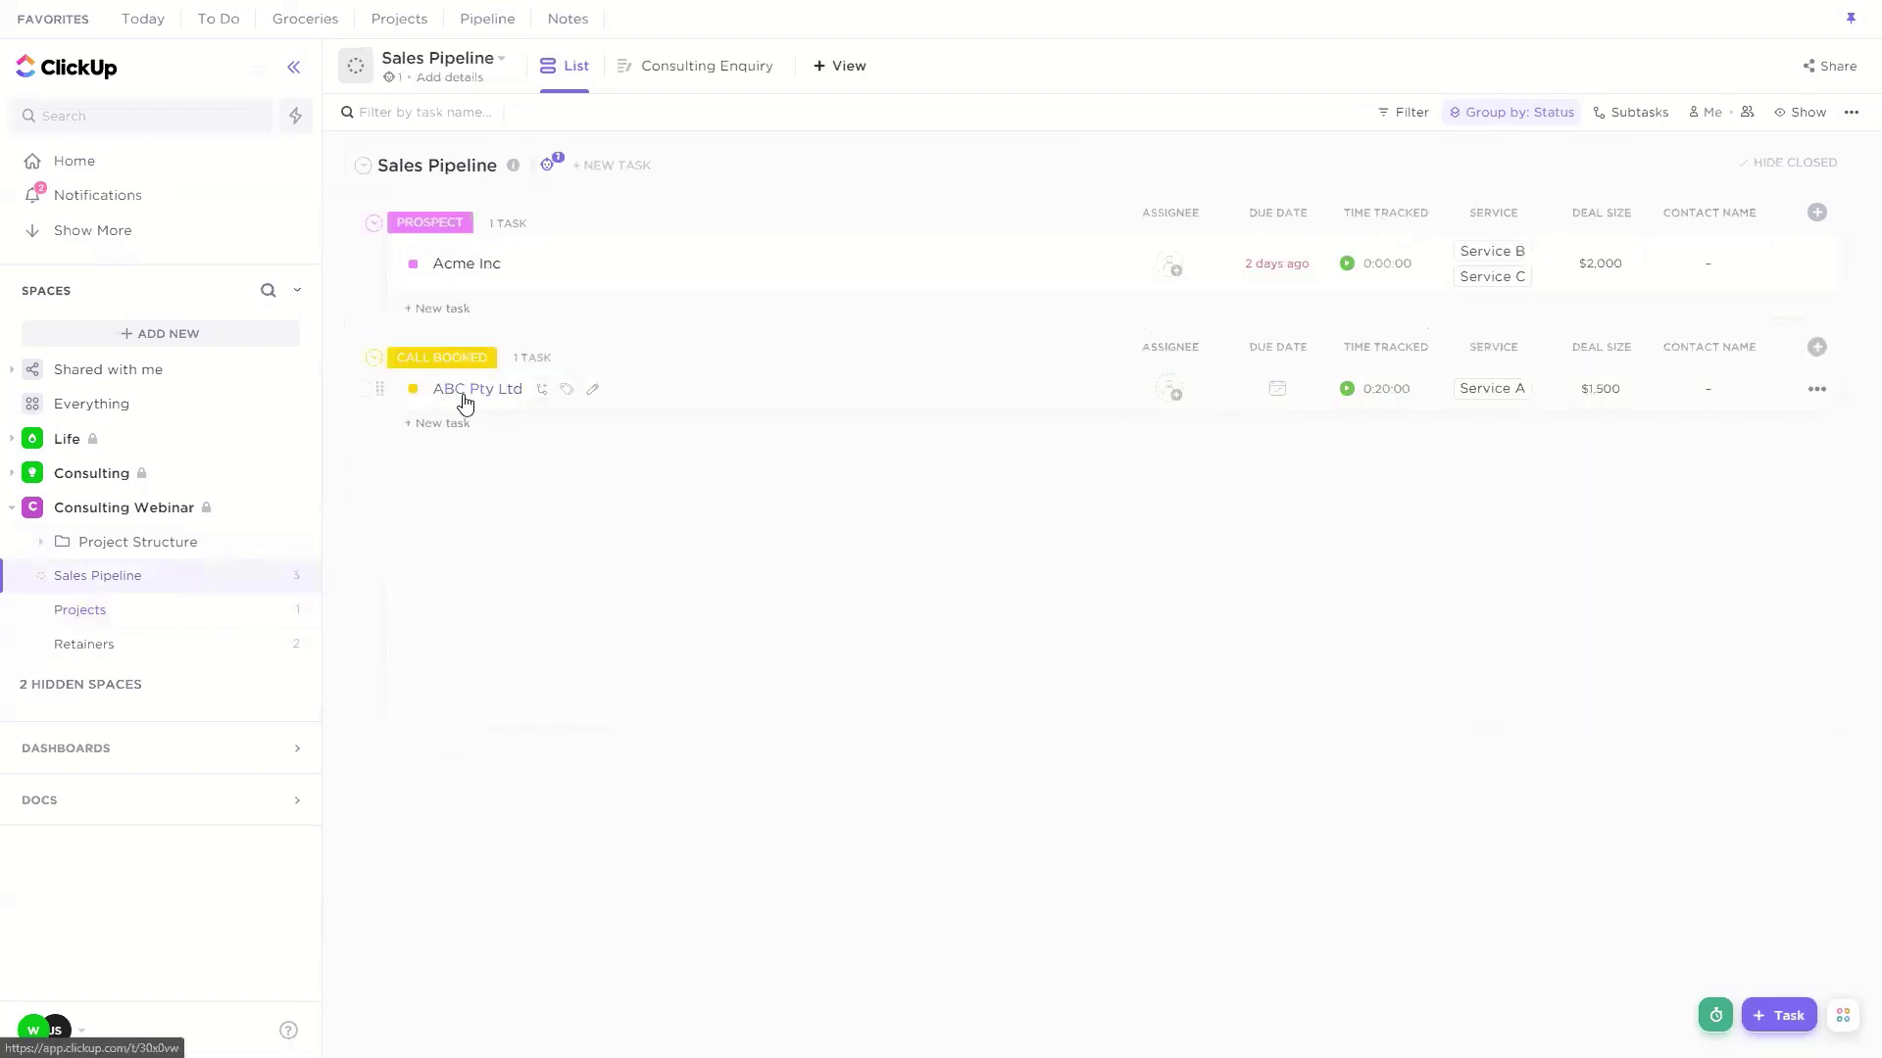
{"action": "left_click", "coordinate": [168, 541]}
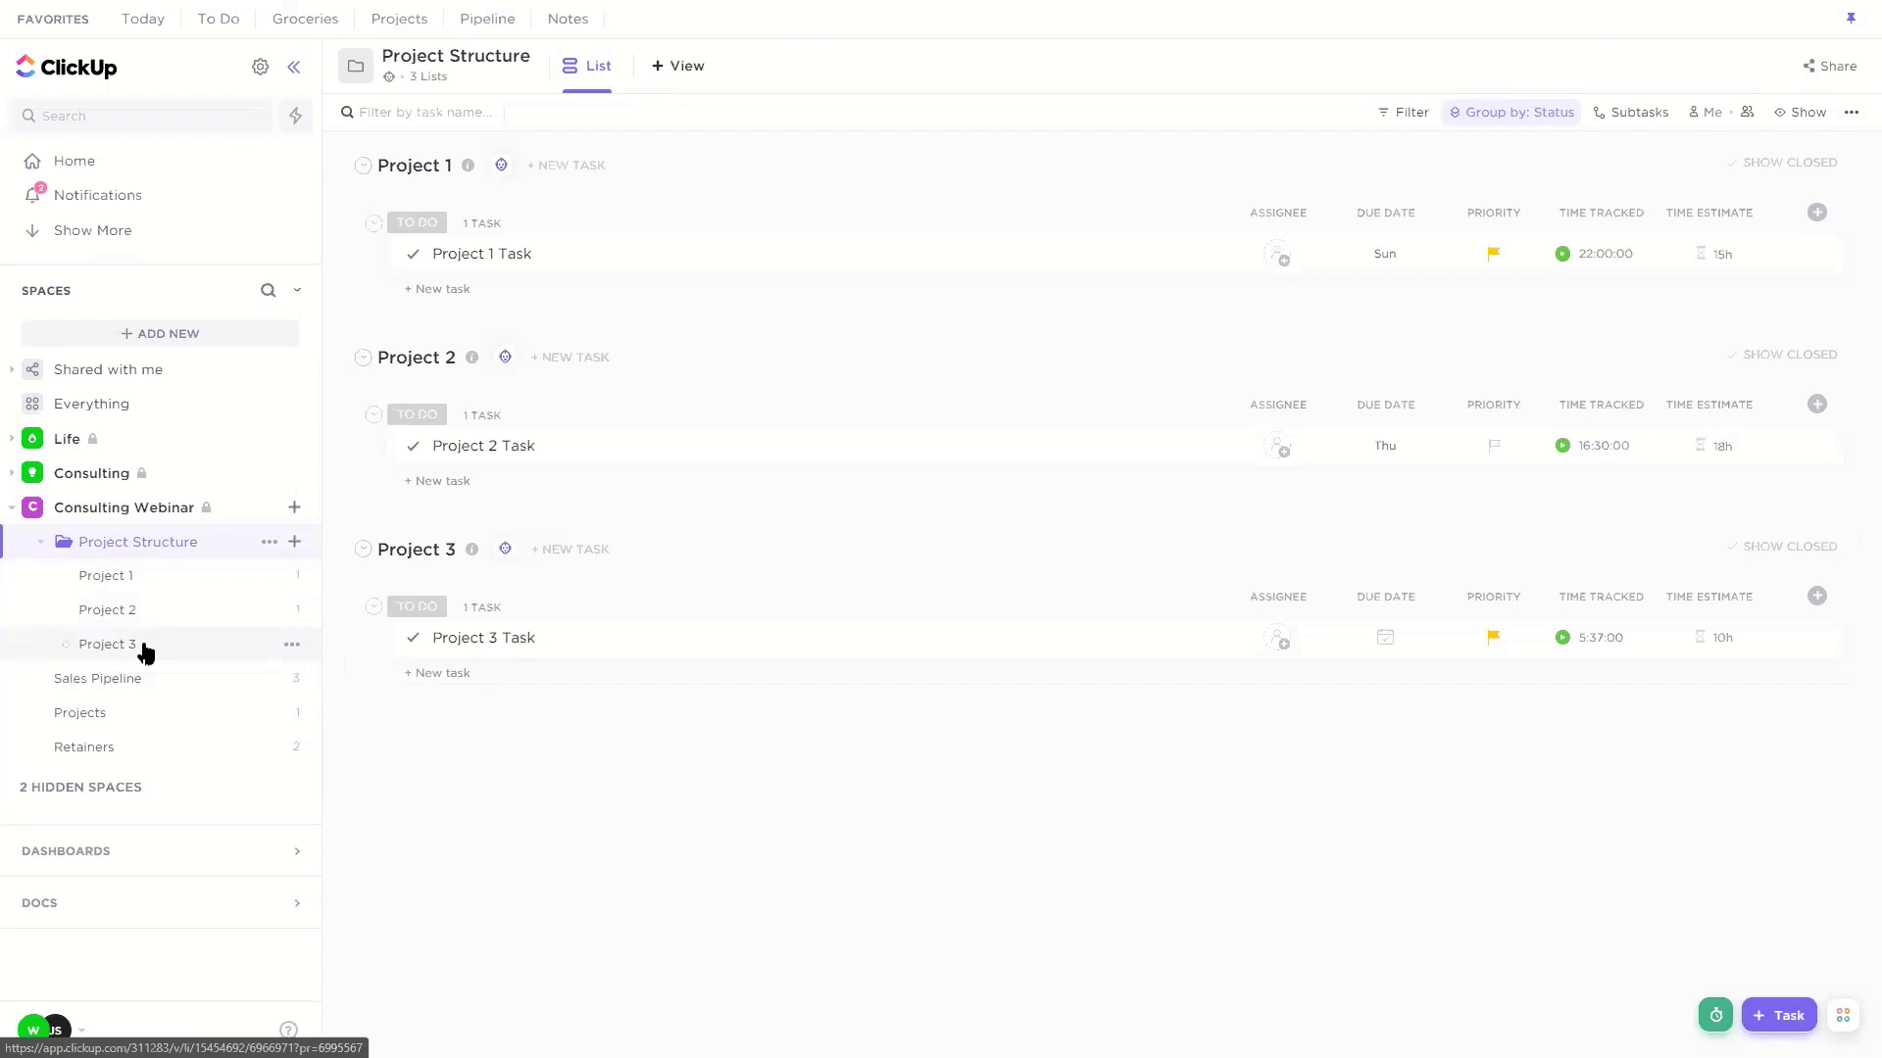
{"action": "left_click", "coordinate": [217, 546]}
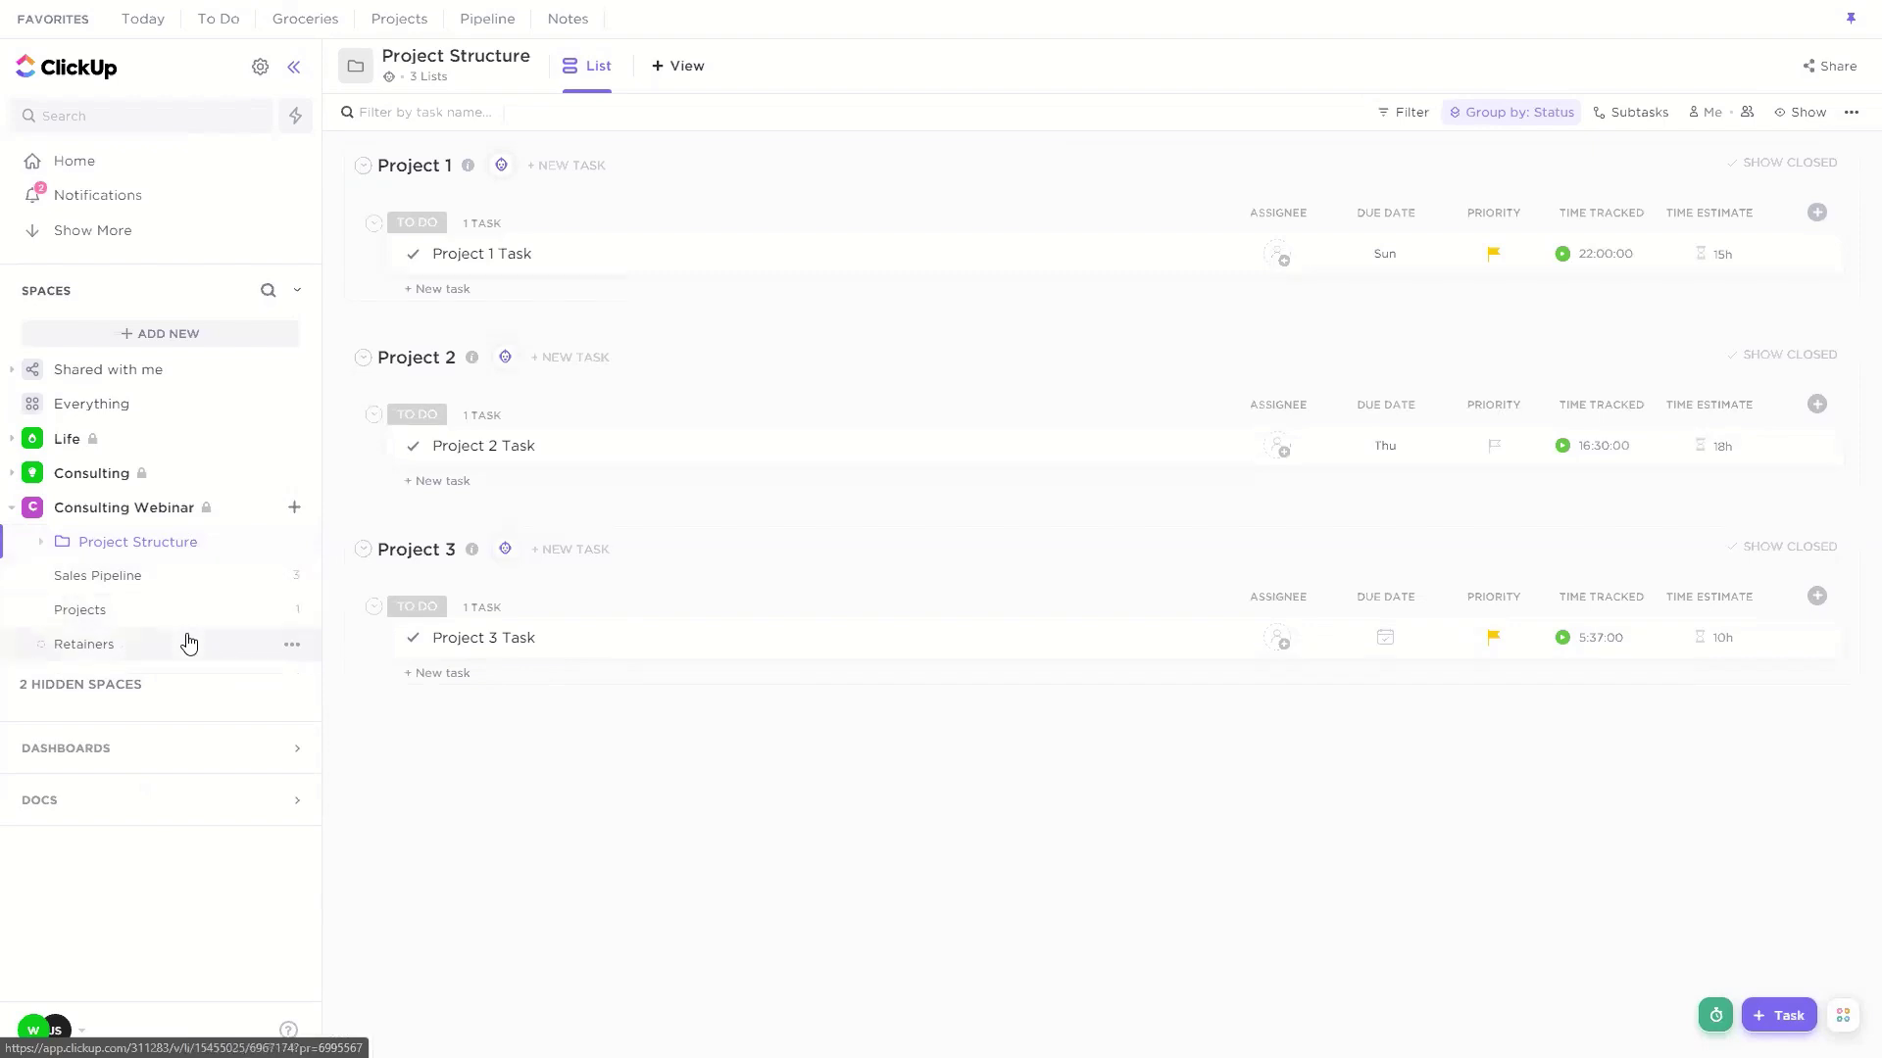
{"action": "left_click", "coordinate": [208, 589]}
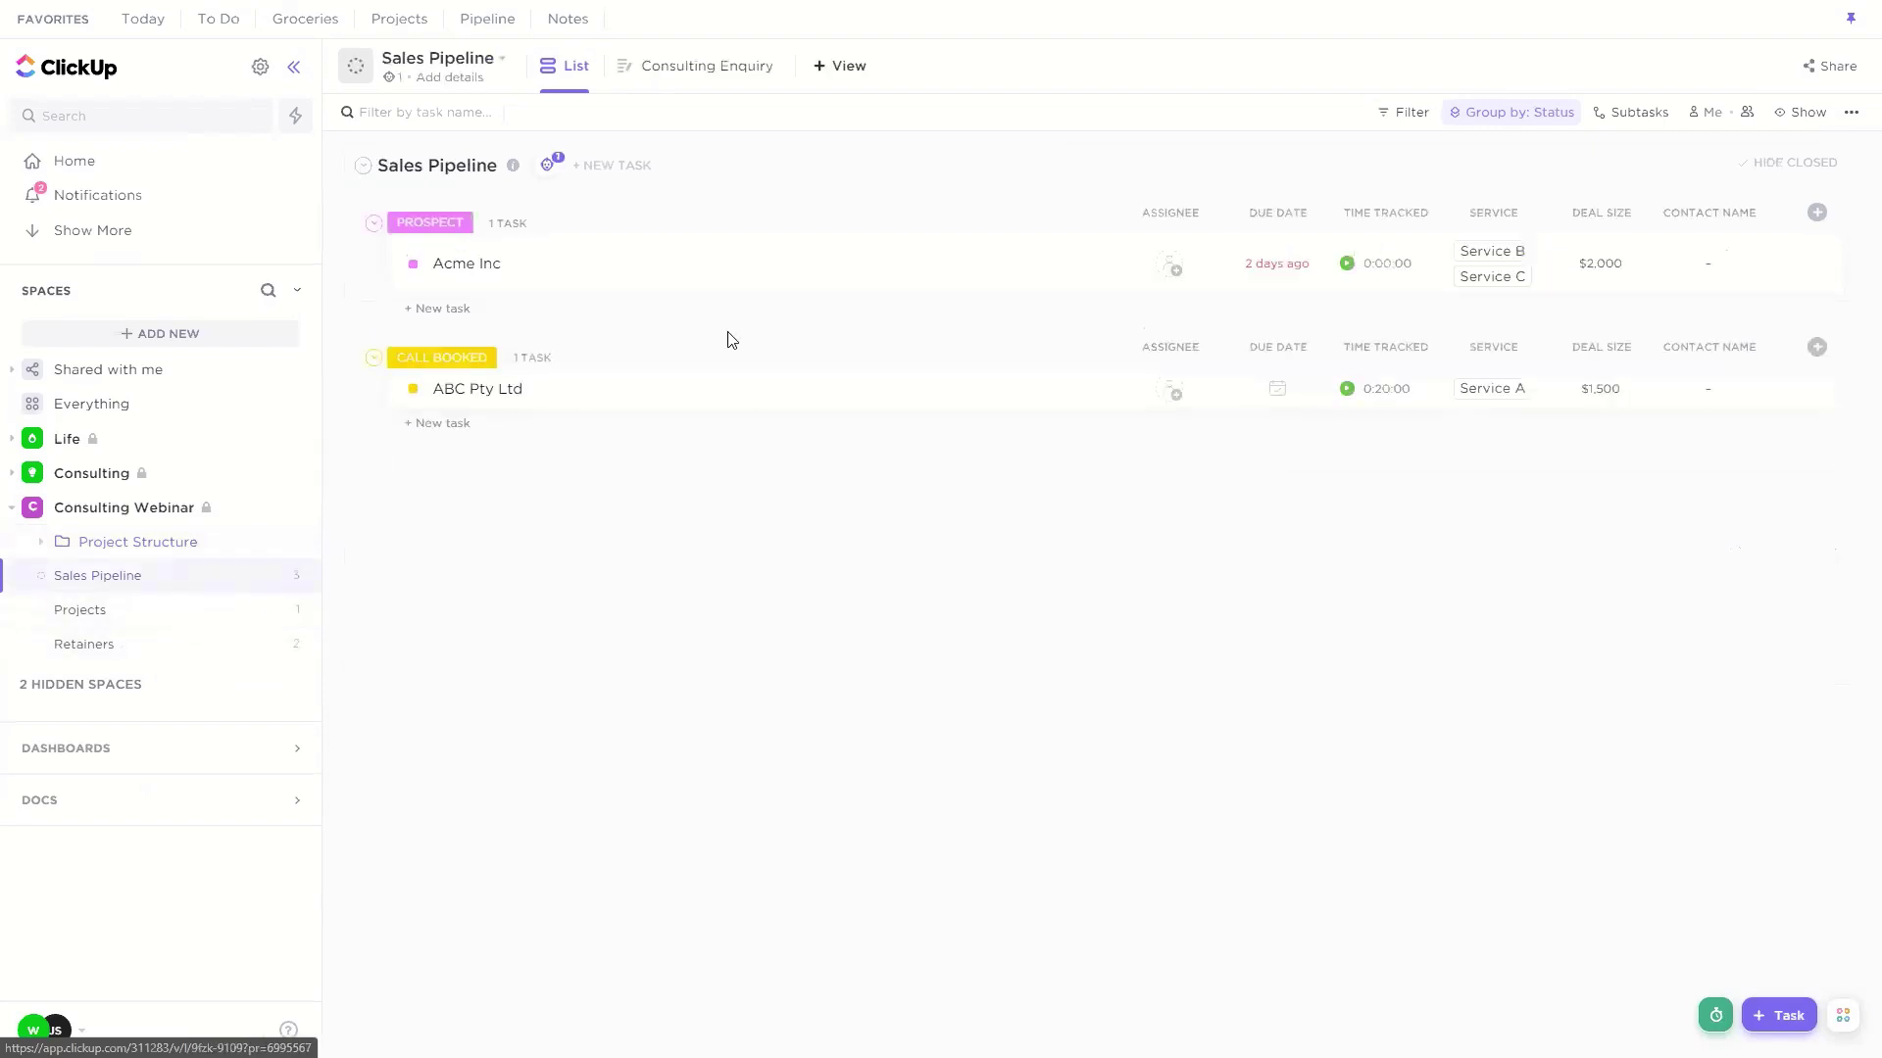
Step: Look through the statuses available for the ABC Pty Ltd deal
{"action": "left_click", "coordinate": [404, 392]}
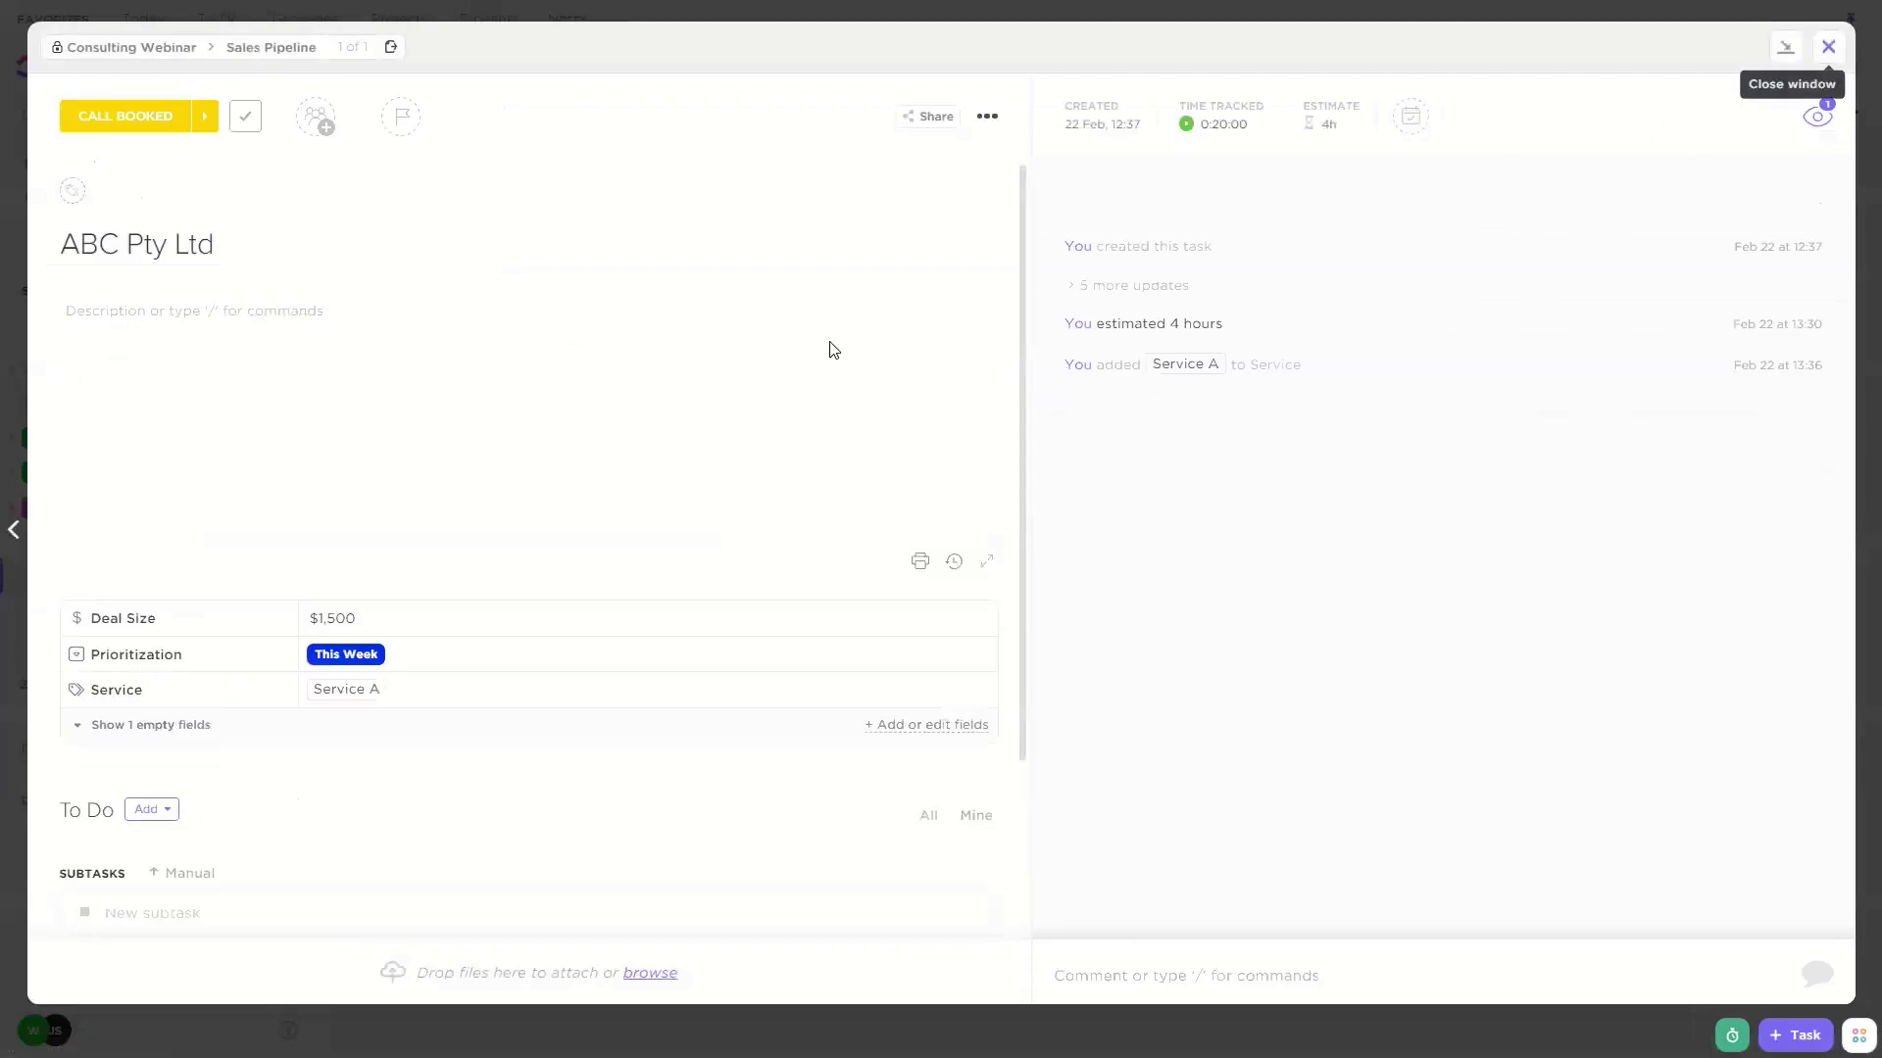
{"action": "left_click", "coordinate": [1829, 46]}
{"action": "left_click", "coordinate": [414, 390]}
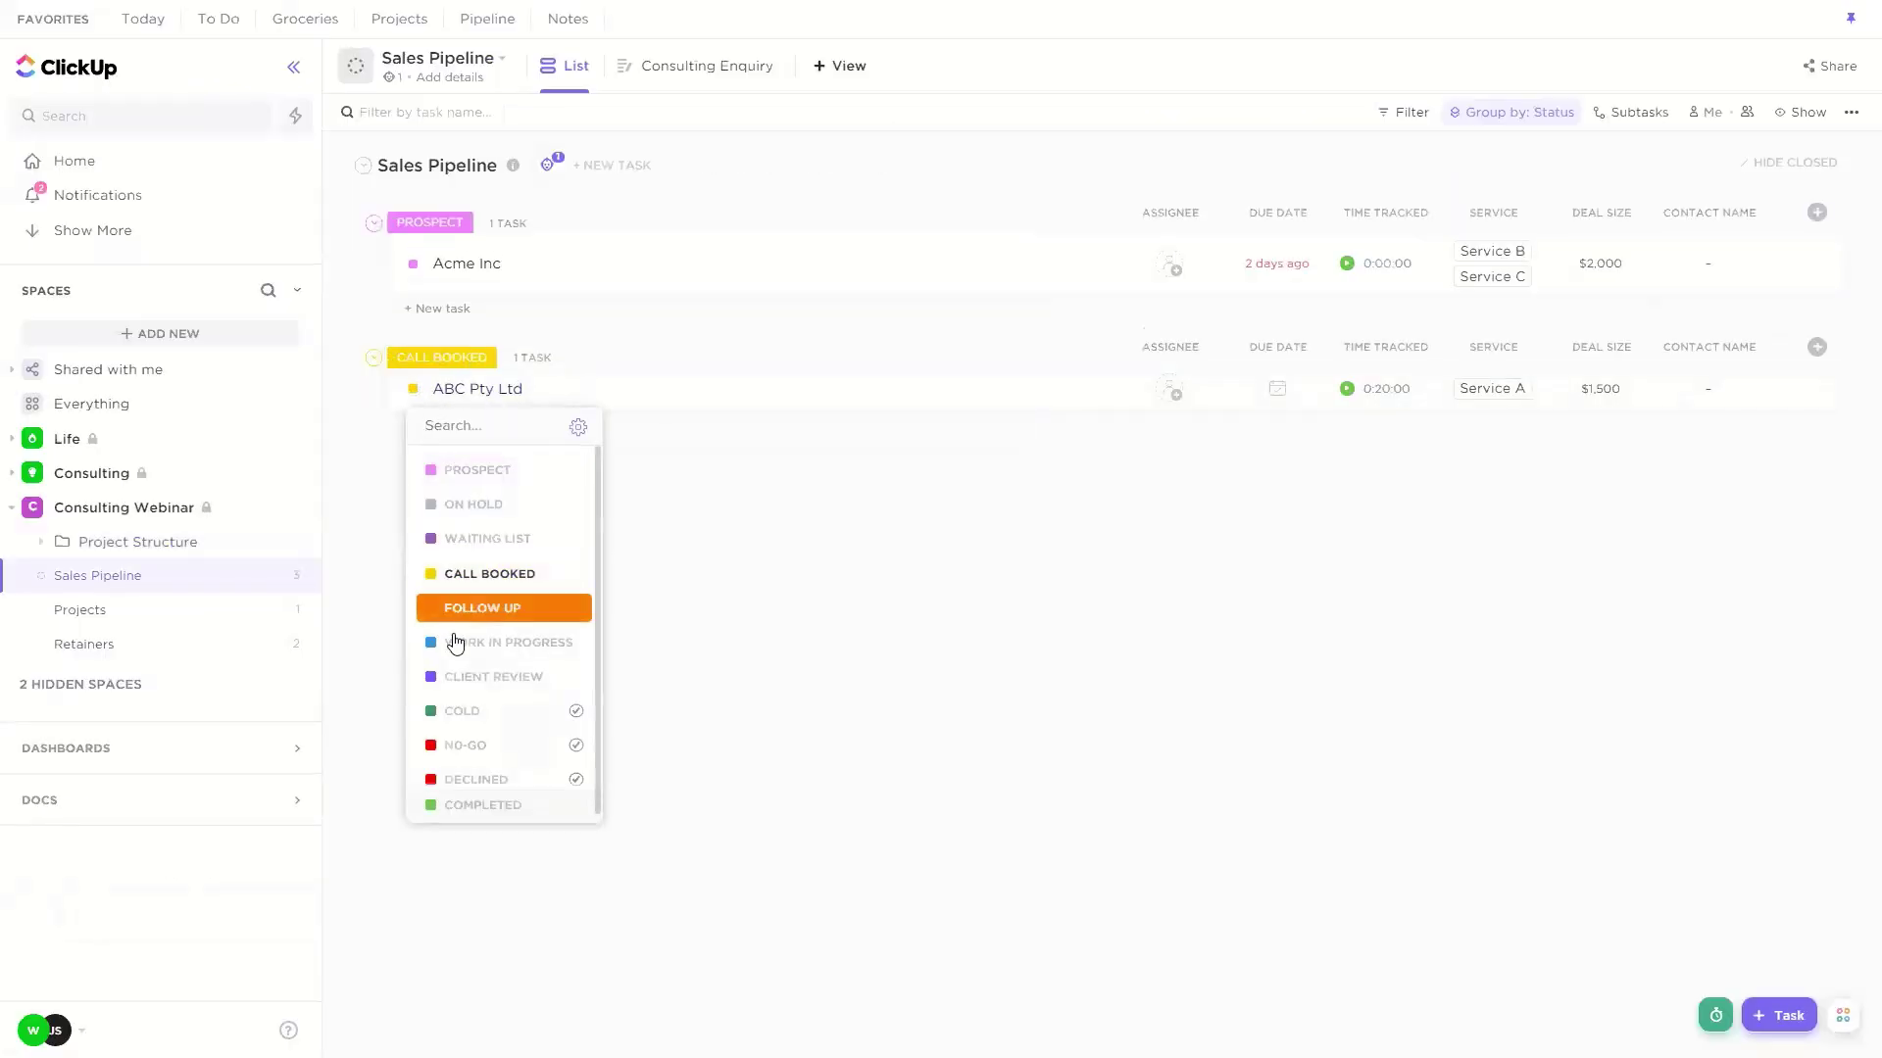
{"action": "left_click", "coordinate": [1091, 537]}
Step: Examine the ABC Pty Ltd task's custom fields, subtasks and attachments section, and close the task
{"action": "left_click", "coordinate": [924, 397]}
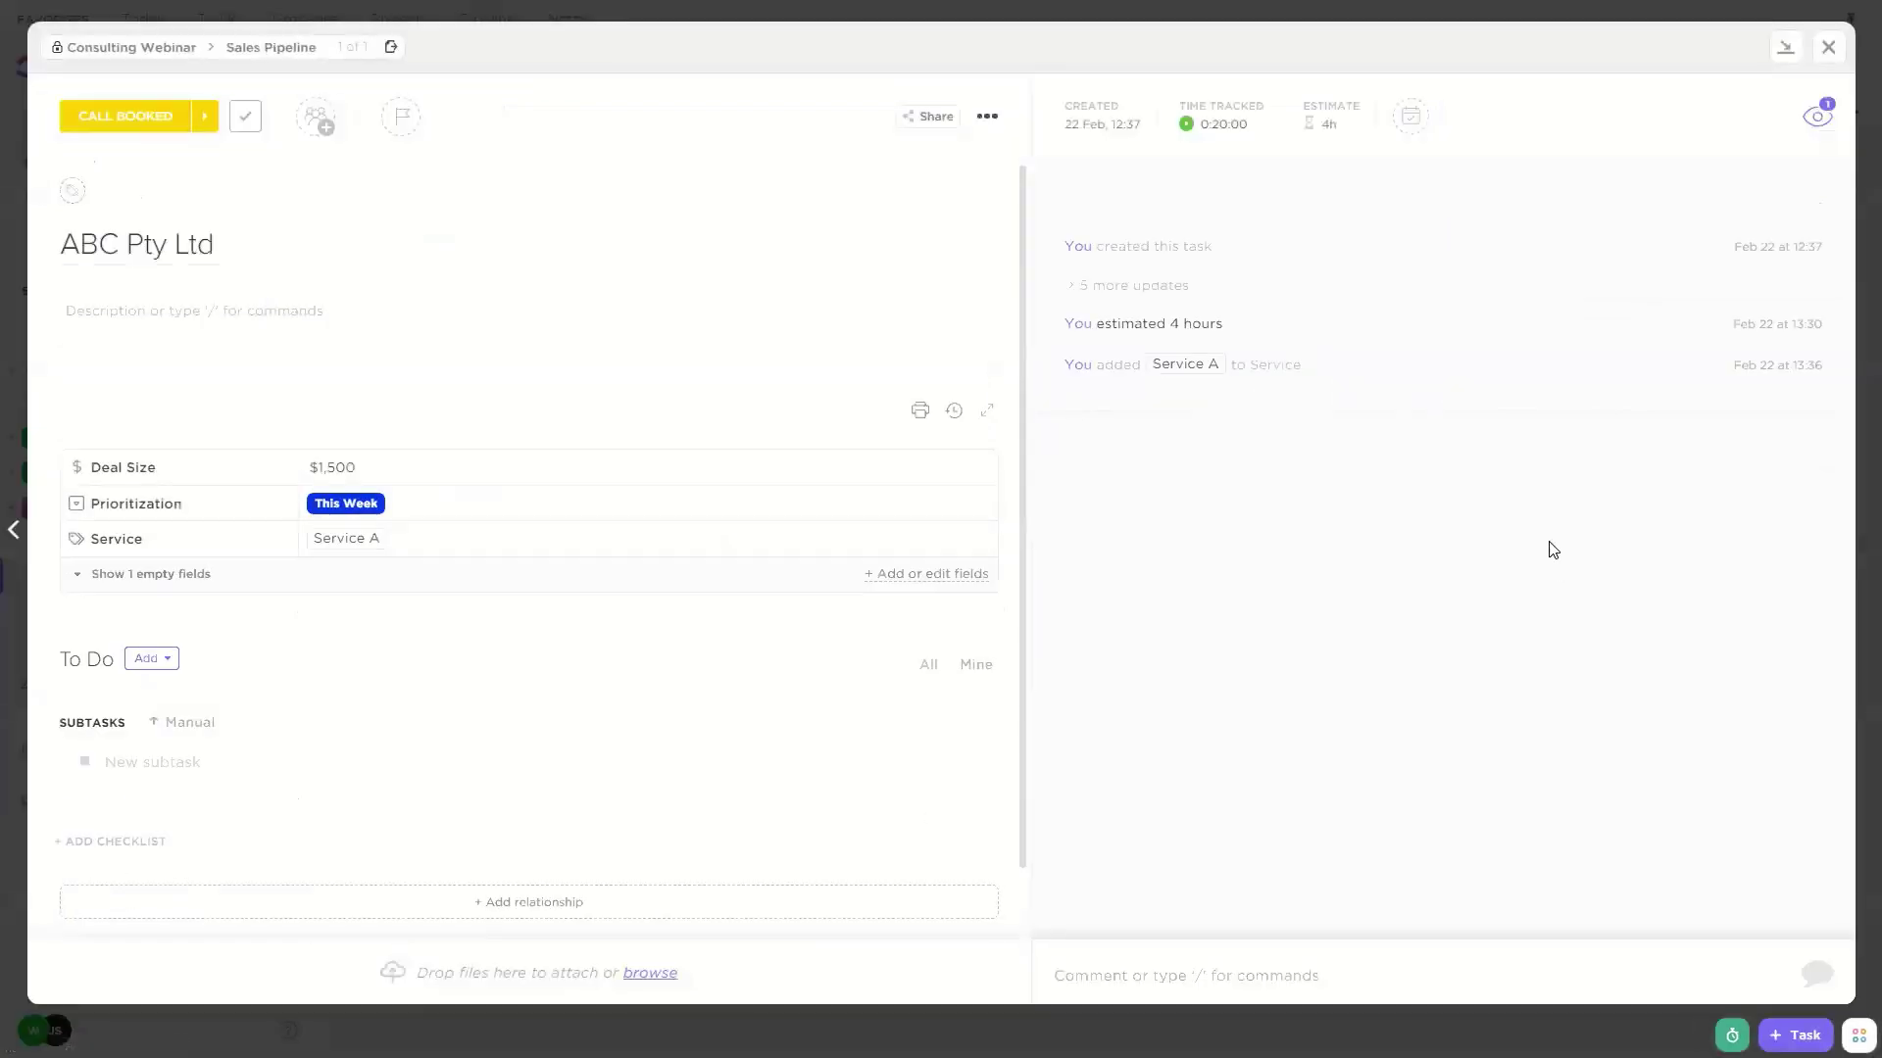
{"action": "left_click", "coordinate": [706, 513]}
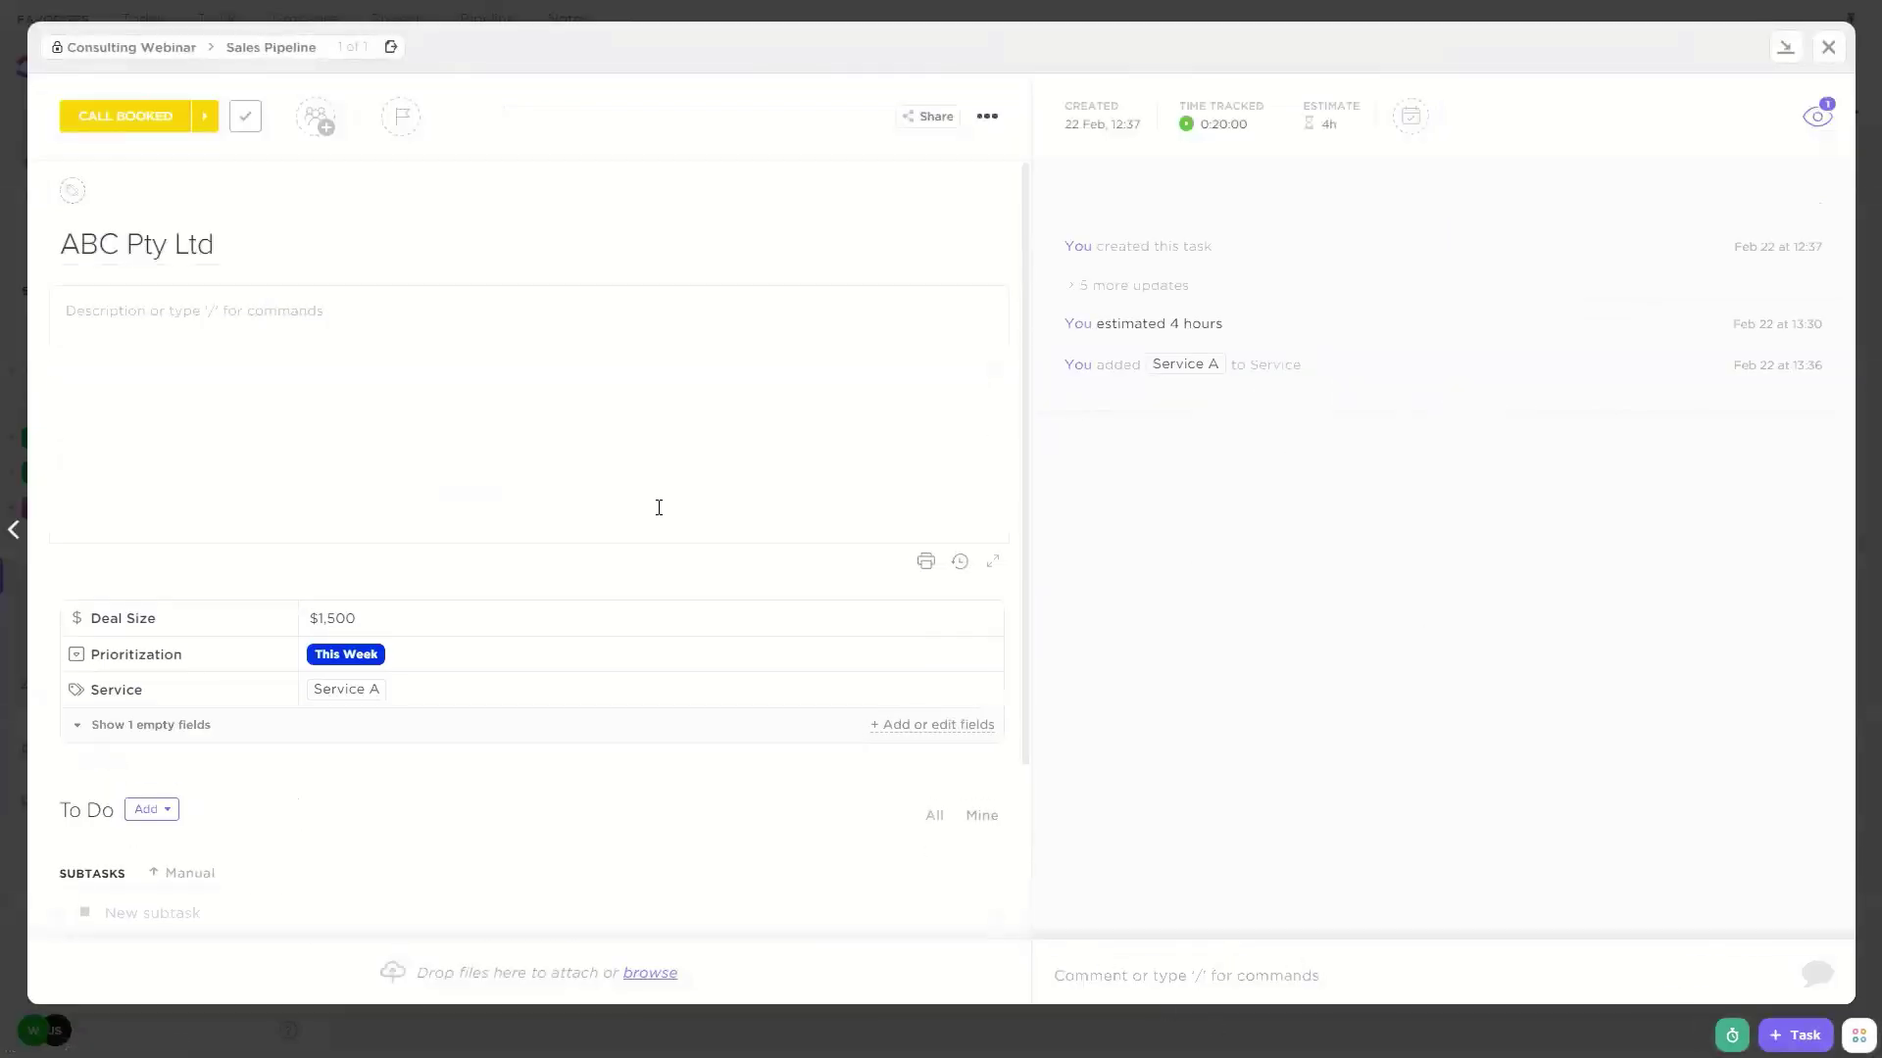
{"action": "scroll", "coordinate": [390, 402], "scroll_direction": "down", "scroll_amount": 2}
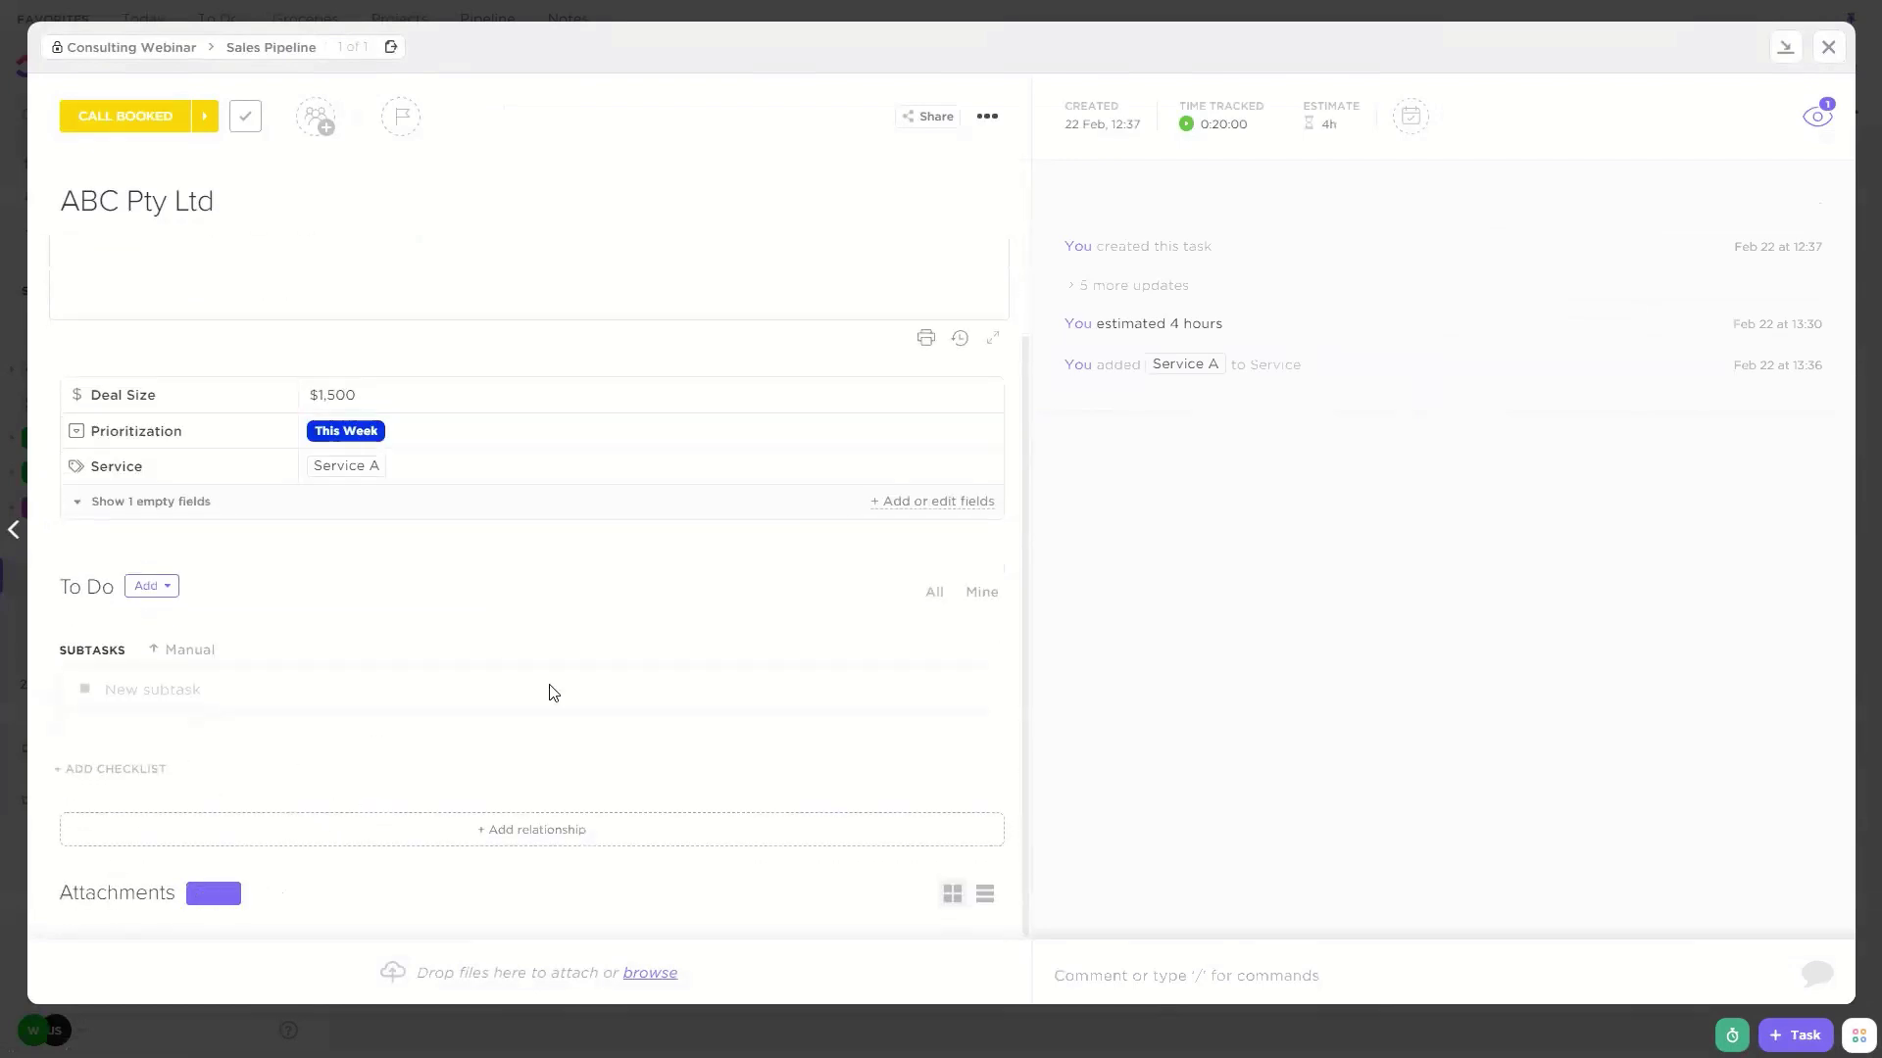
{"action": "scroll", "coordinate": [860, 588], "scroll_direction": "up", "scroll_amount": 2}
{"action": "left_click", "coordinate": [1829, 49]}
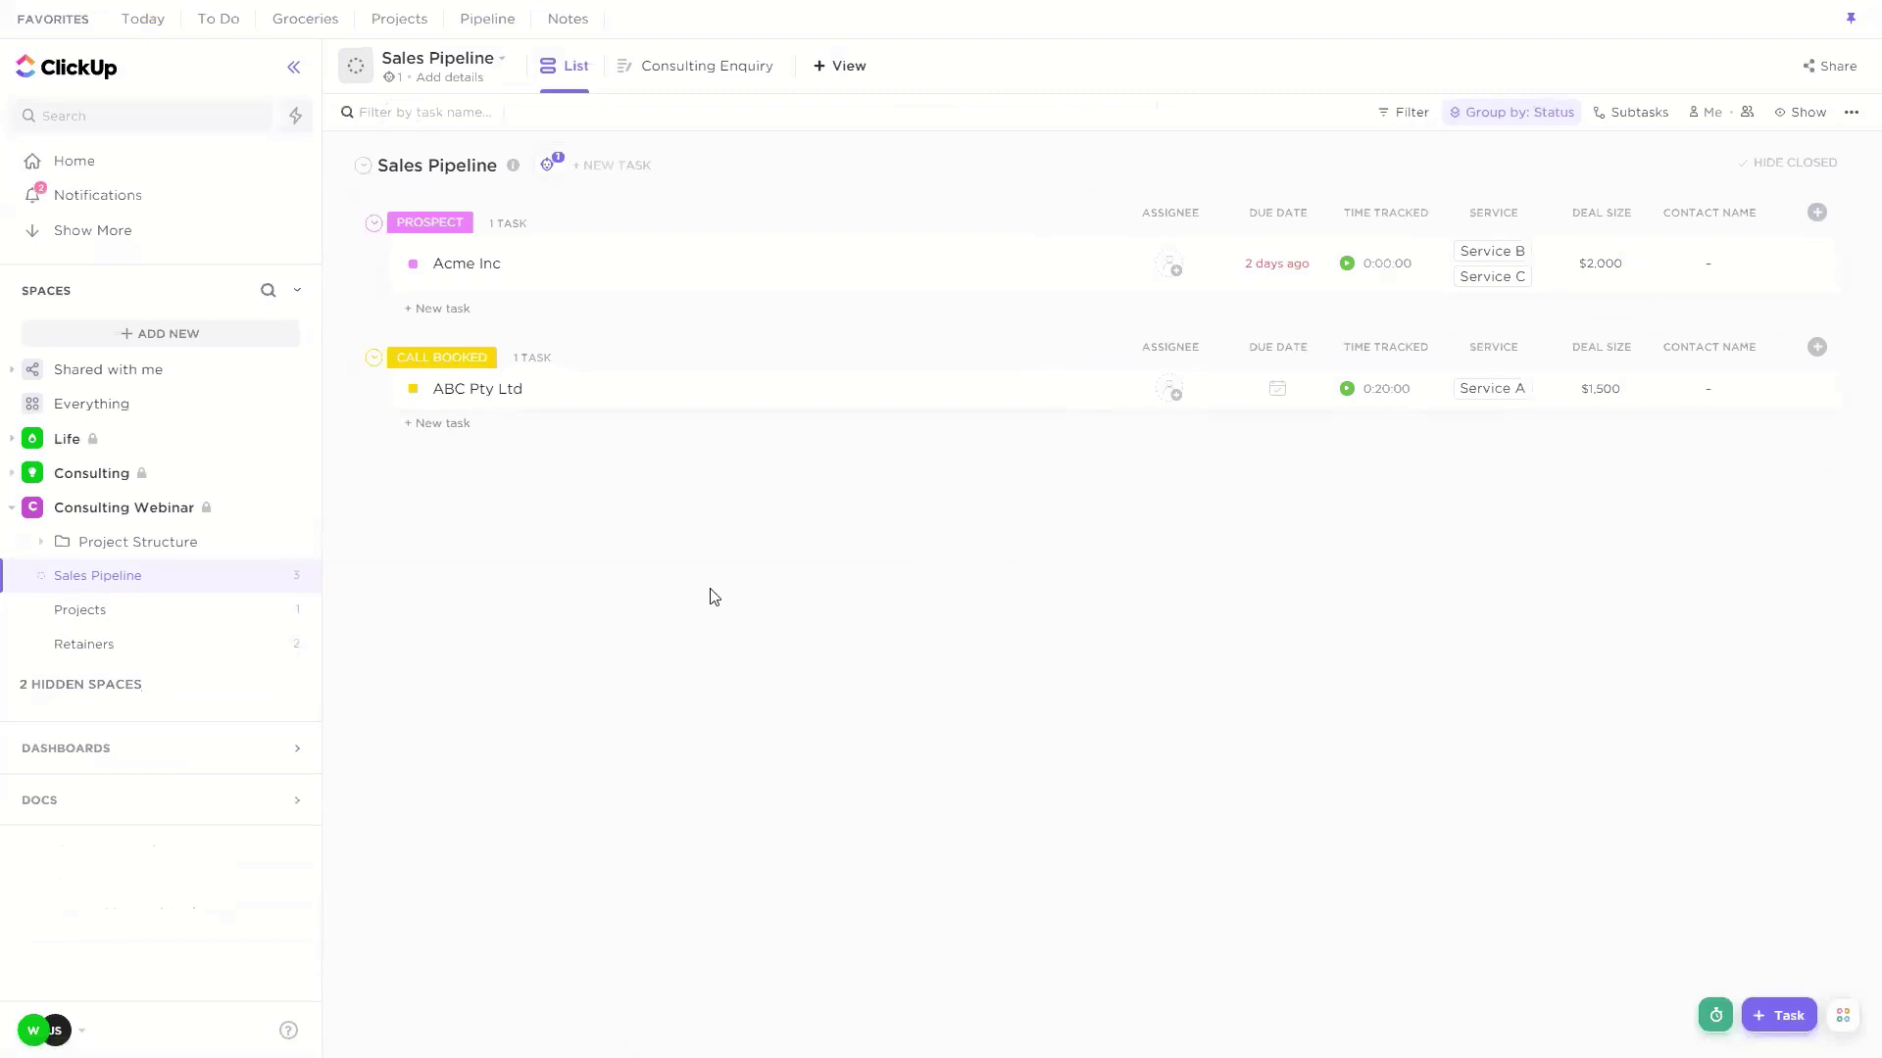
Step: Inspect the trigger and action of the Sales Pipeline's active Status Changes automation without changing it
{"action": "left_click", "coordinate": [546, 165]}
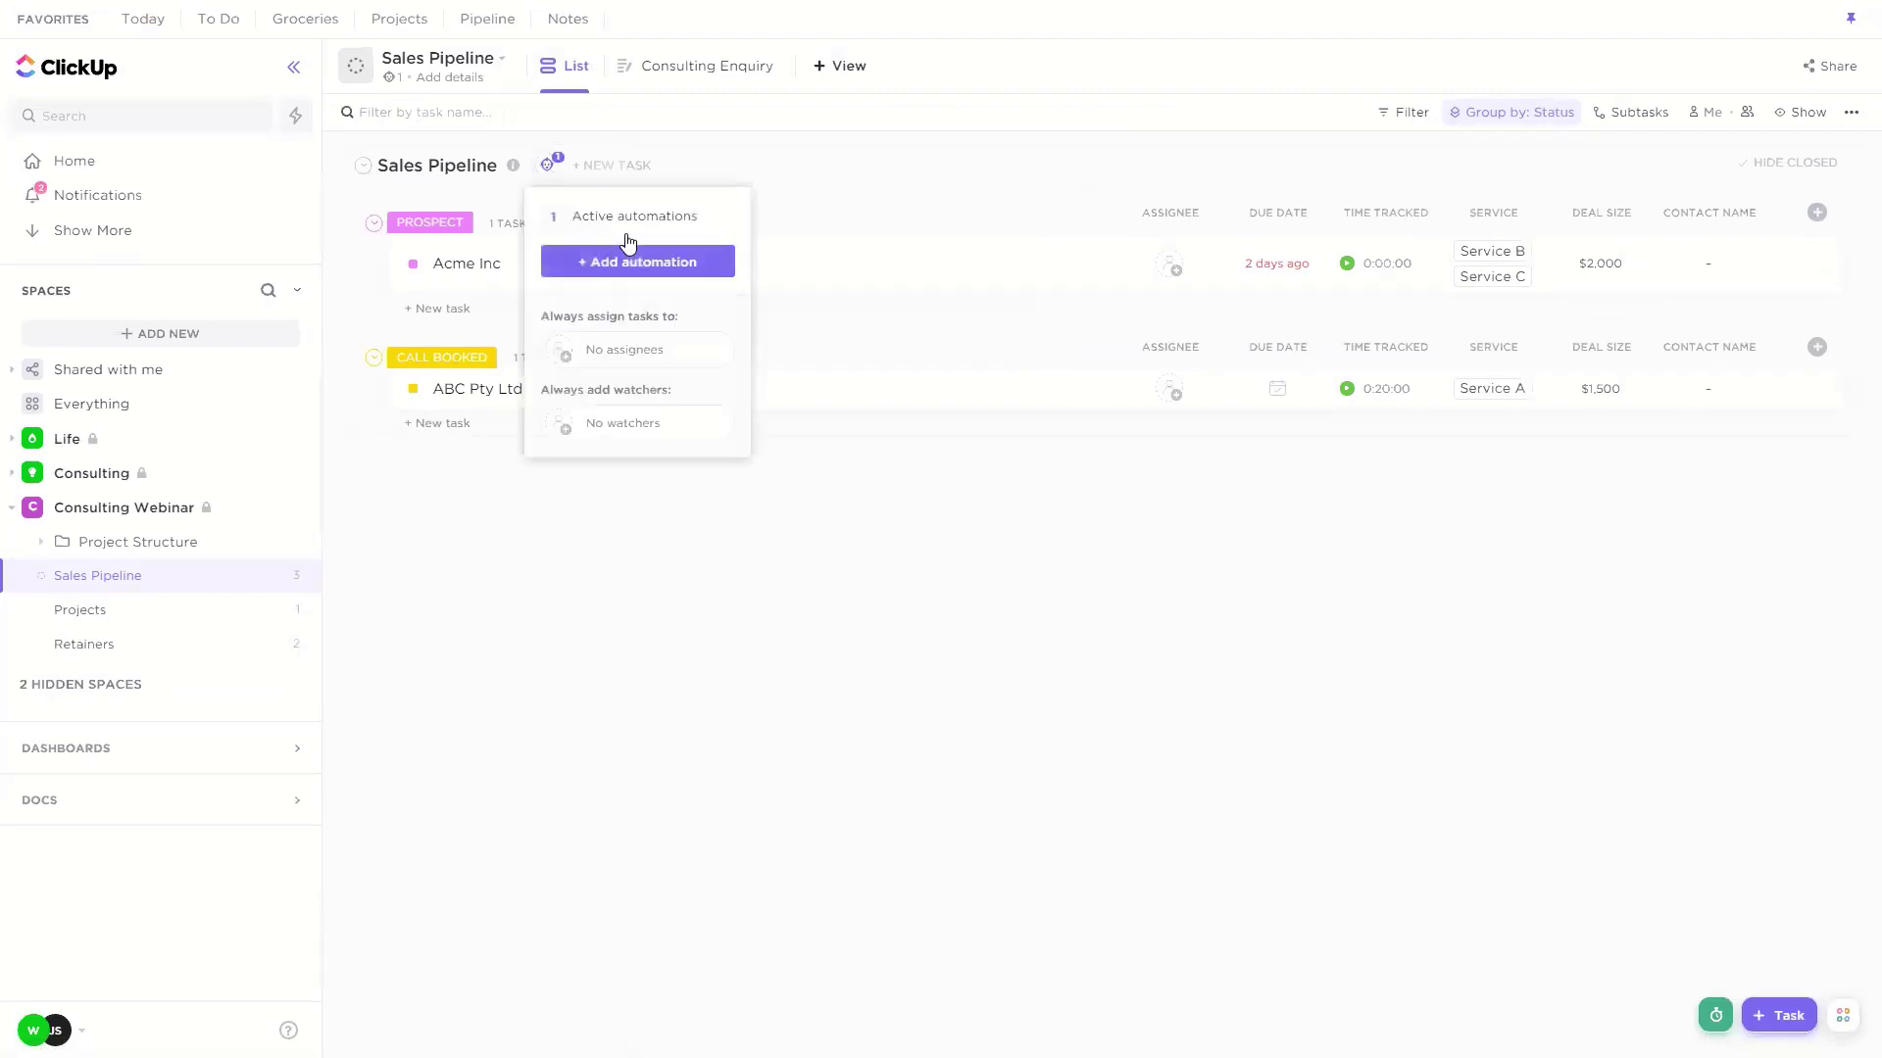
{"action": "left_click", "coordinate": [647, 229]}
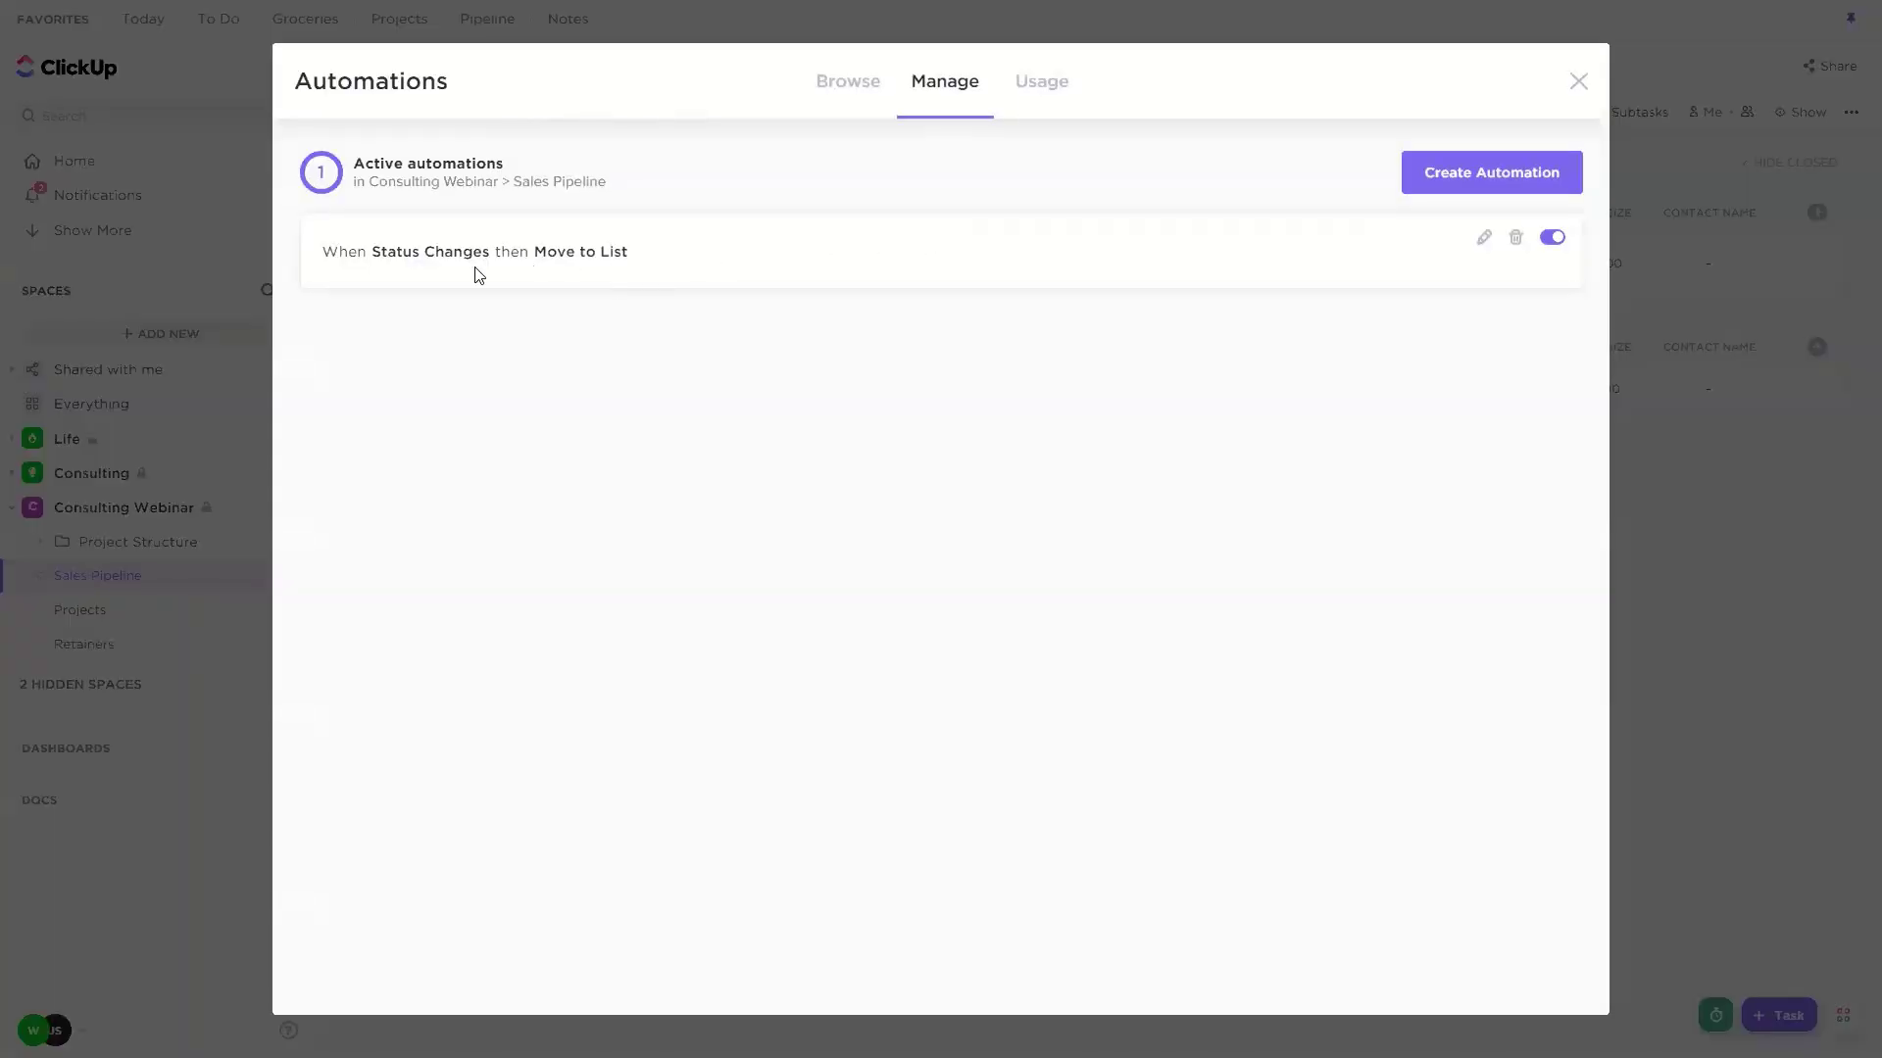
{"action": "left_click", "coordinate": [1483, 241]}
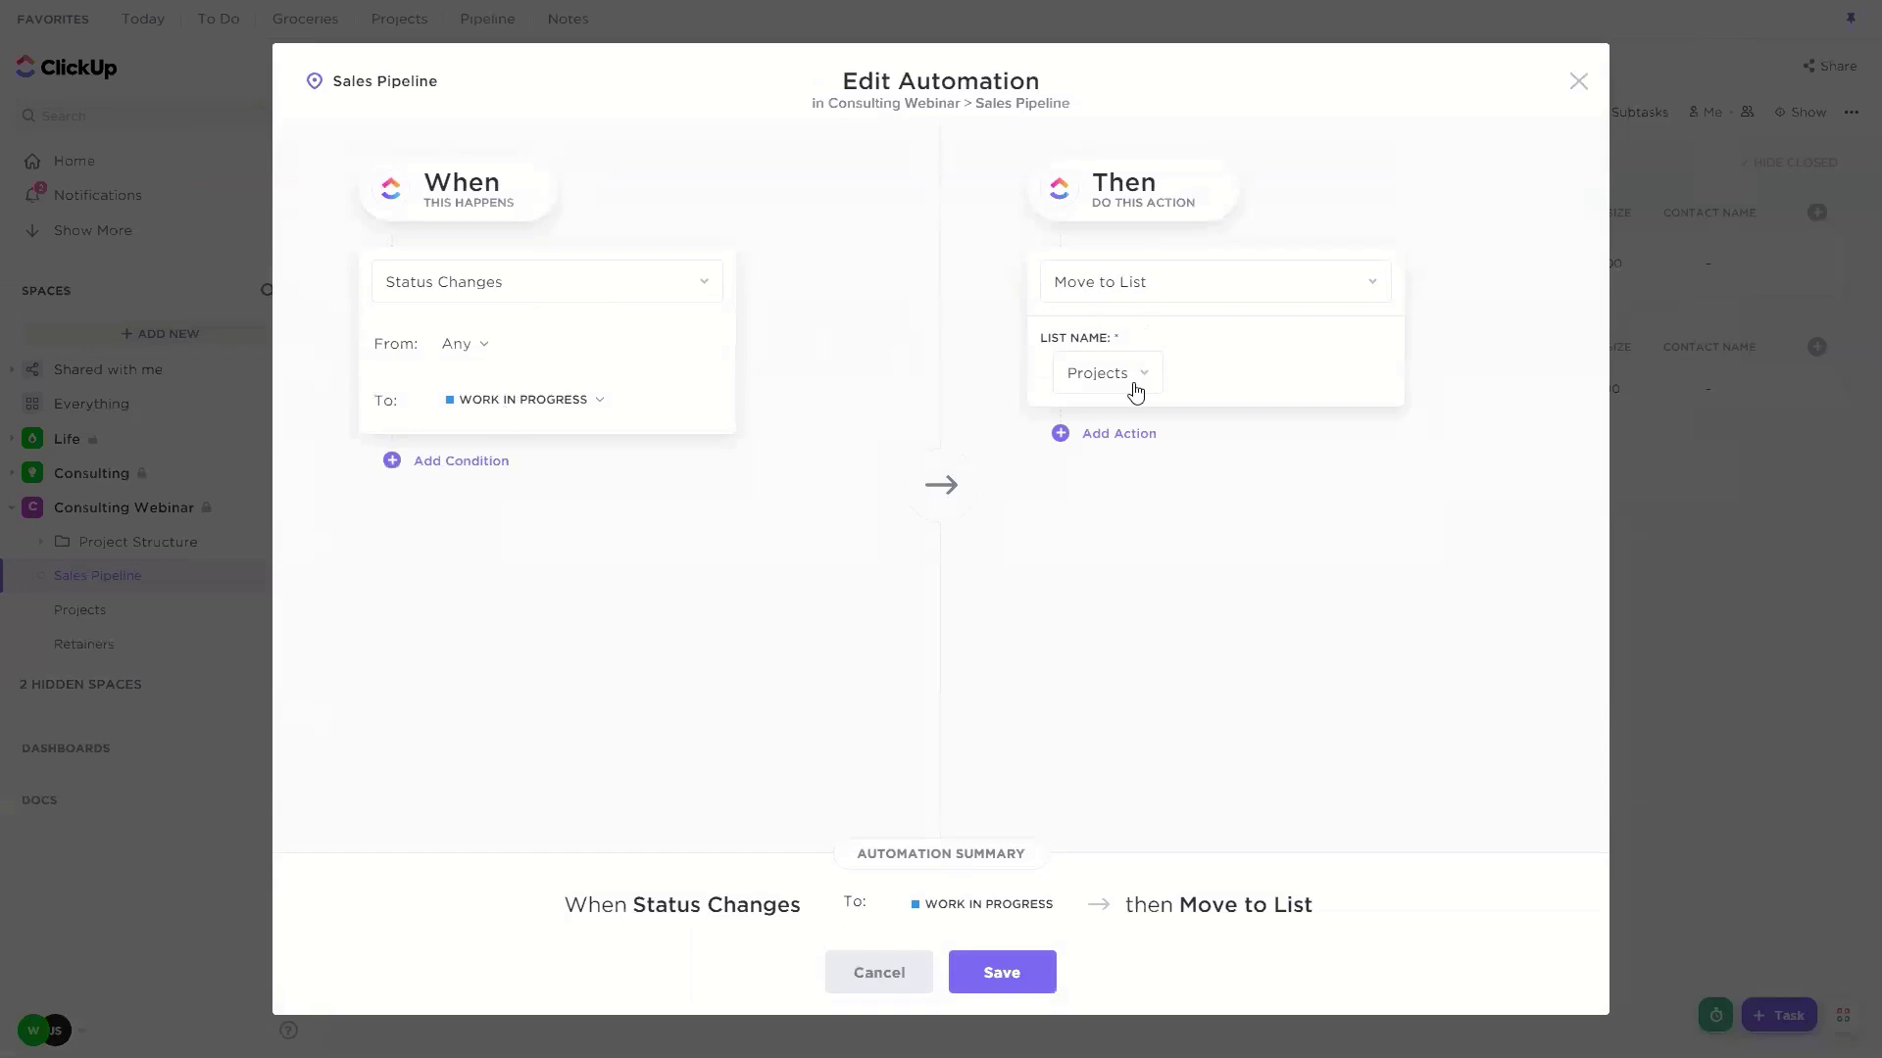
{"action": "left_click", "coordinate": [863, 973]}
{"action": "left_click", "coordinate": [1578, 82]}
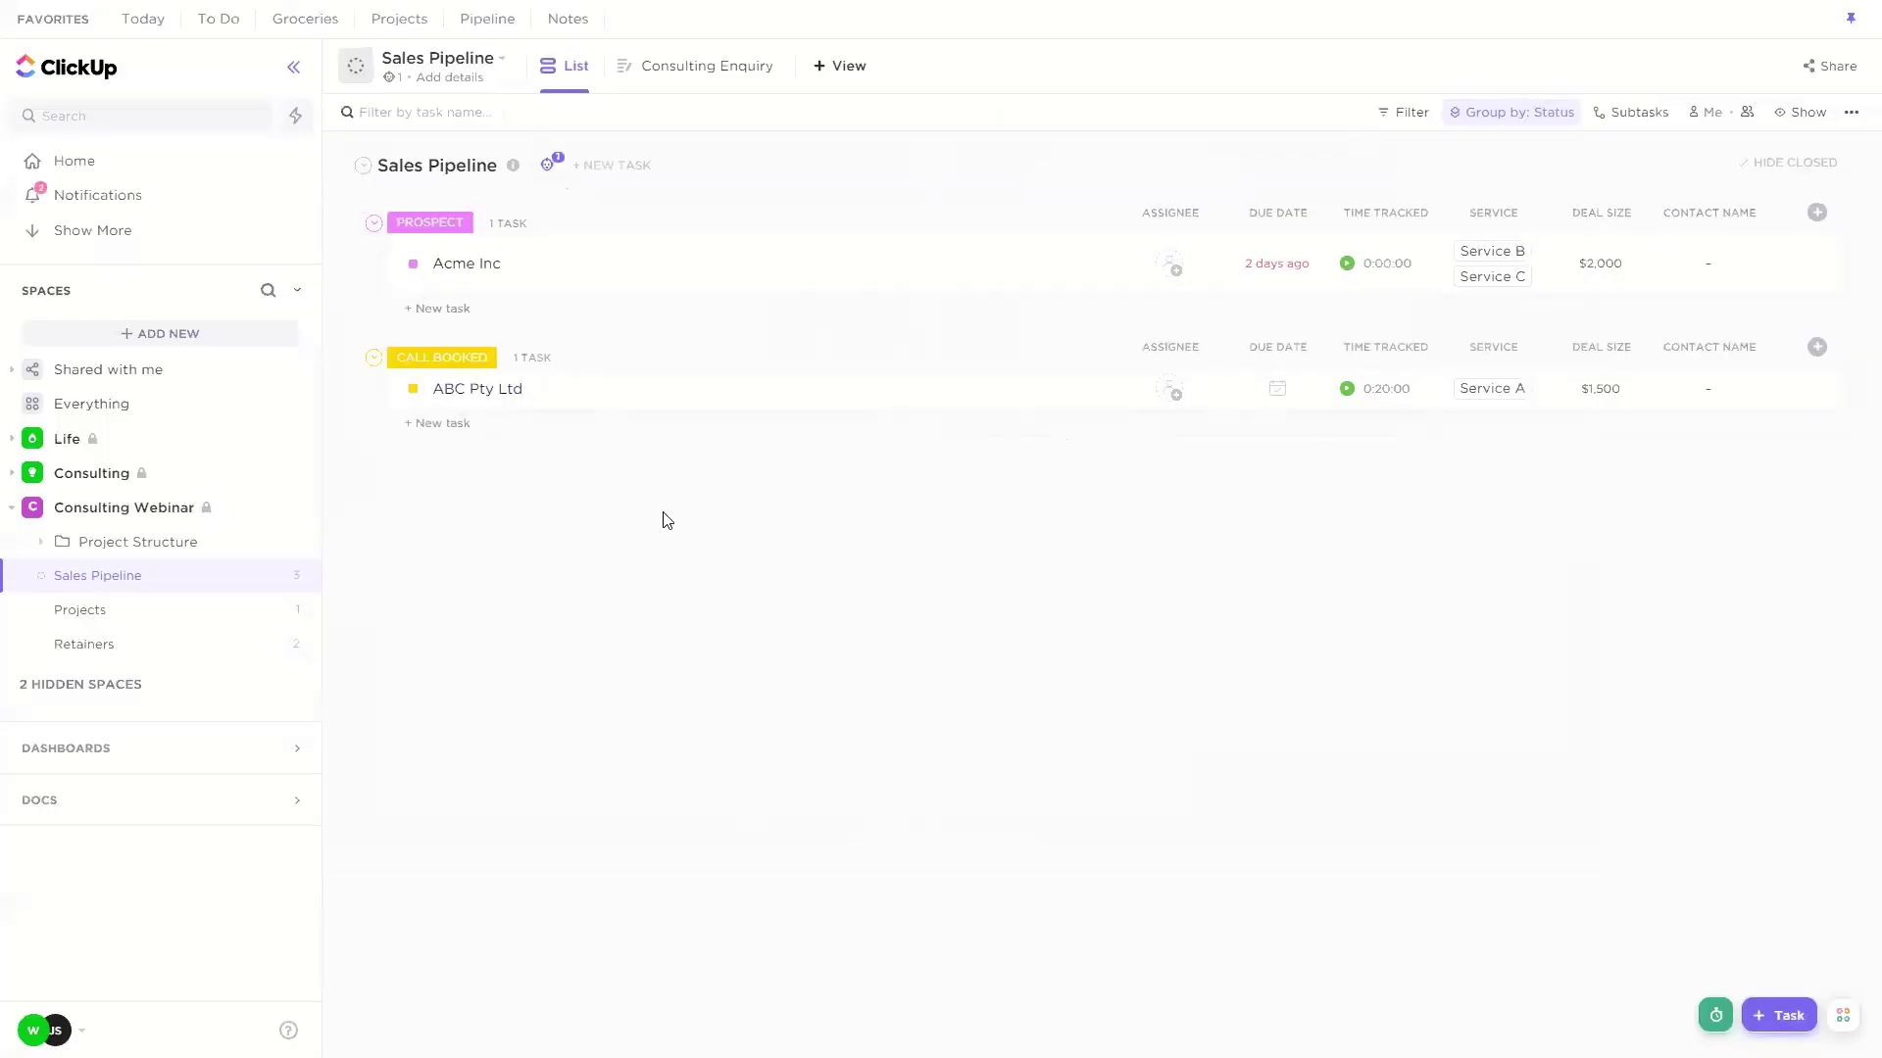
Step: Open the Projects list to check the XYZ Trust task there
{"action": "left_click", "coordinate": [84, 611]}
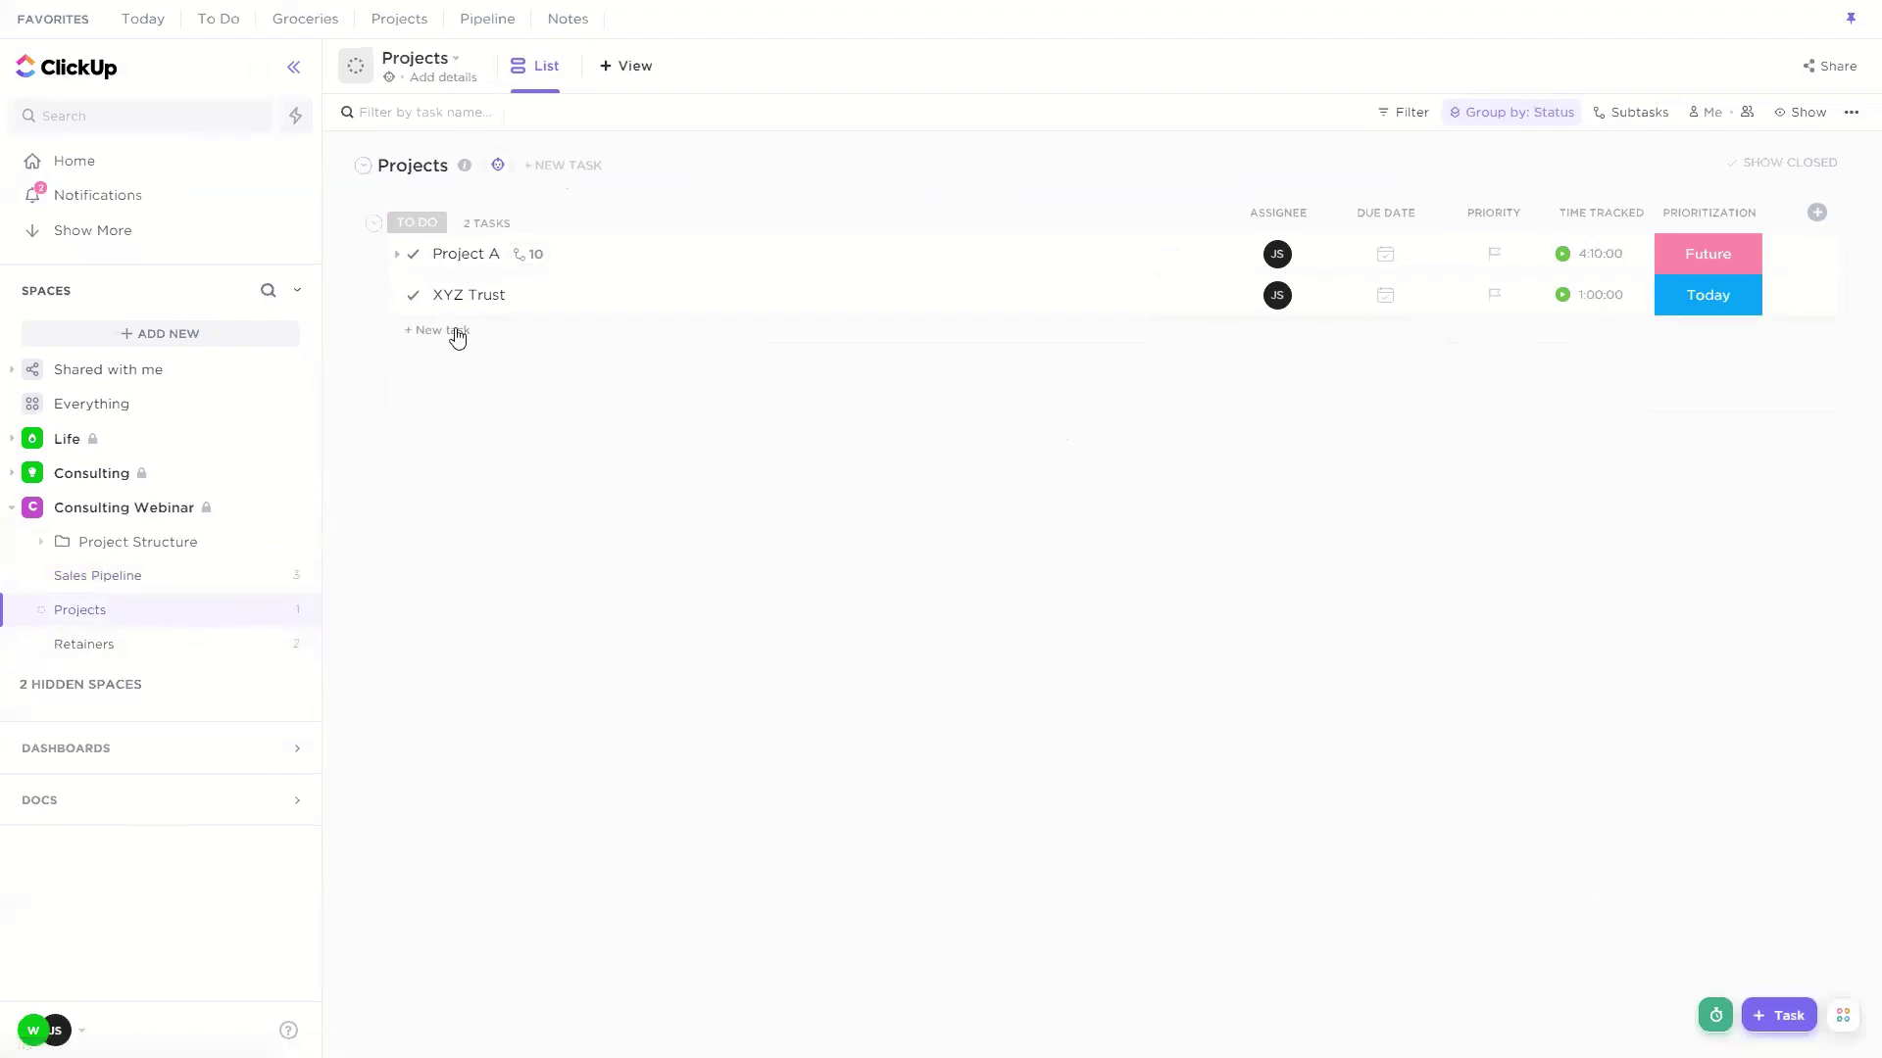
Step: Open the Sales Pipeline's active Status Changes automation for editing and look through its available triggers and target statuses
{"action": "left_click", "coordinate": [137, 586]}
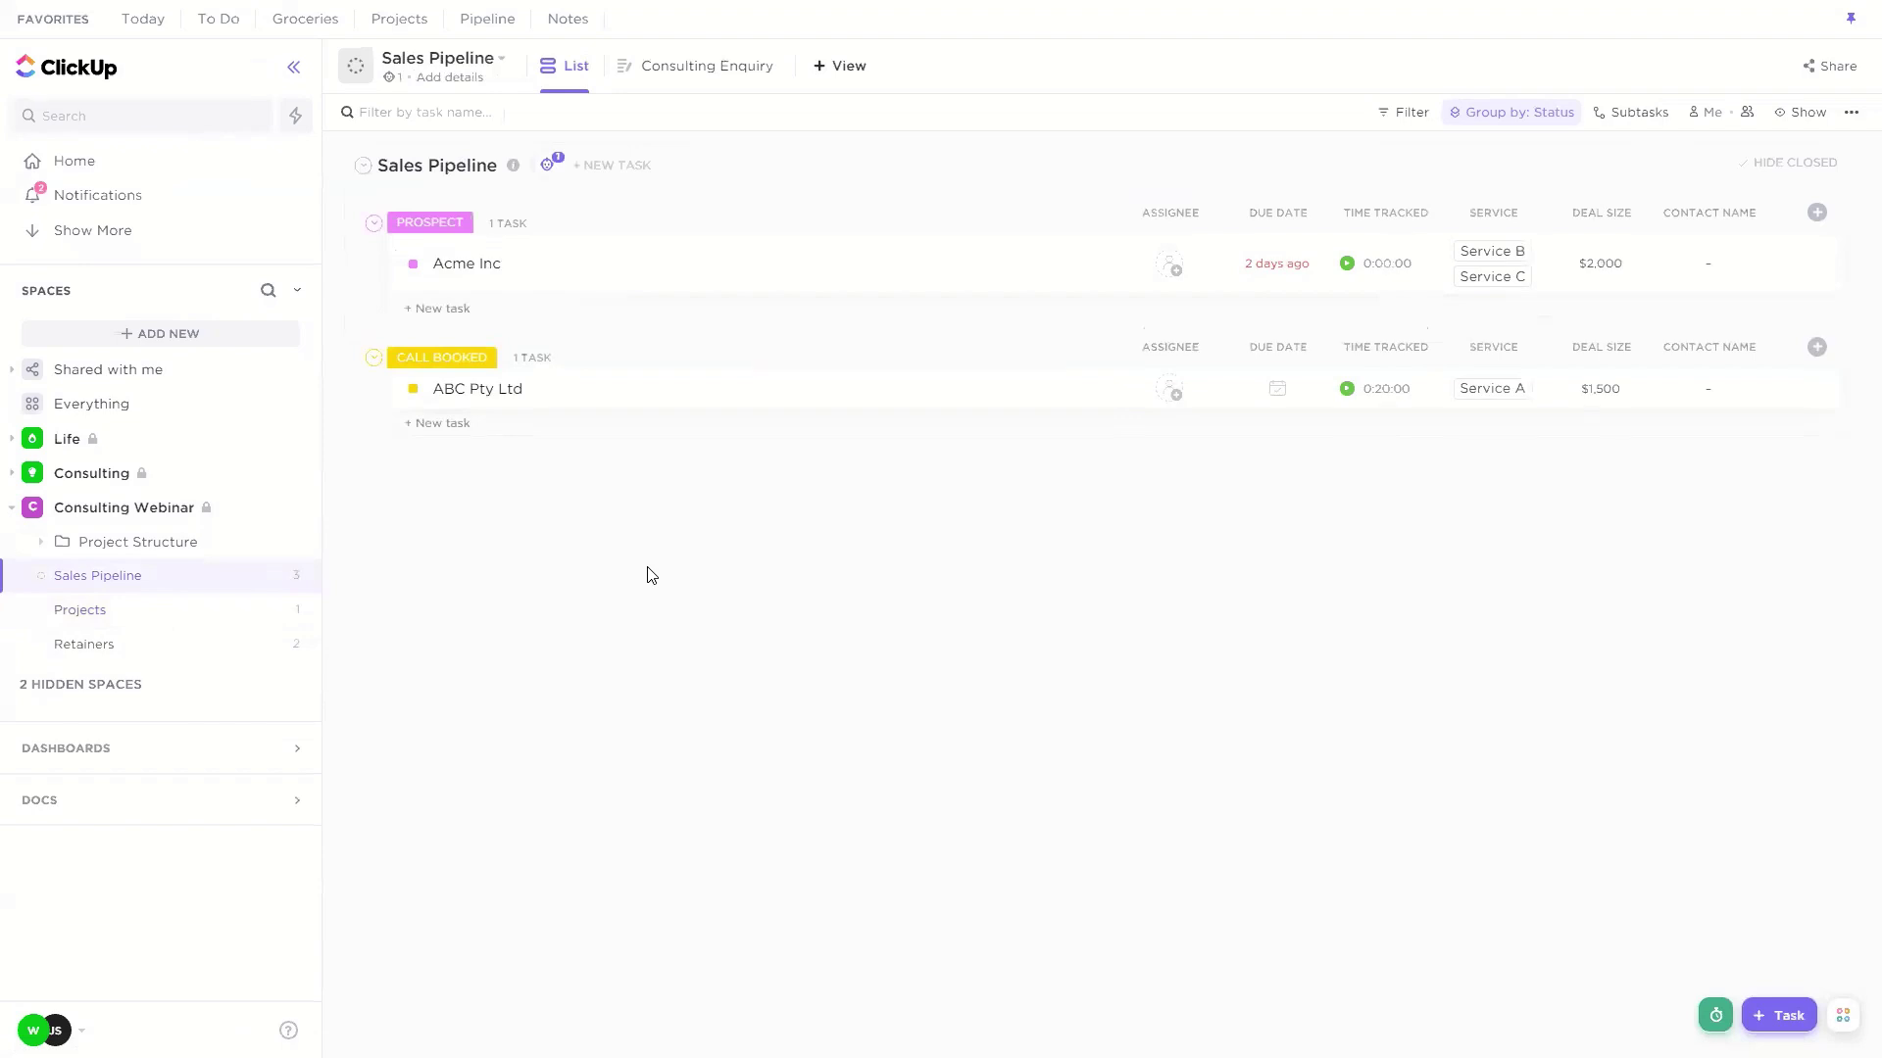
{"action": "left_click", "coordinate": [539, 171]}
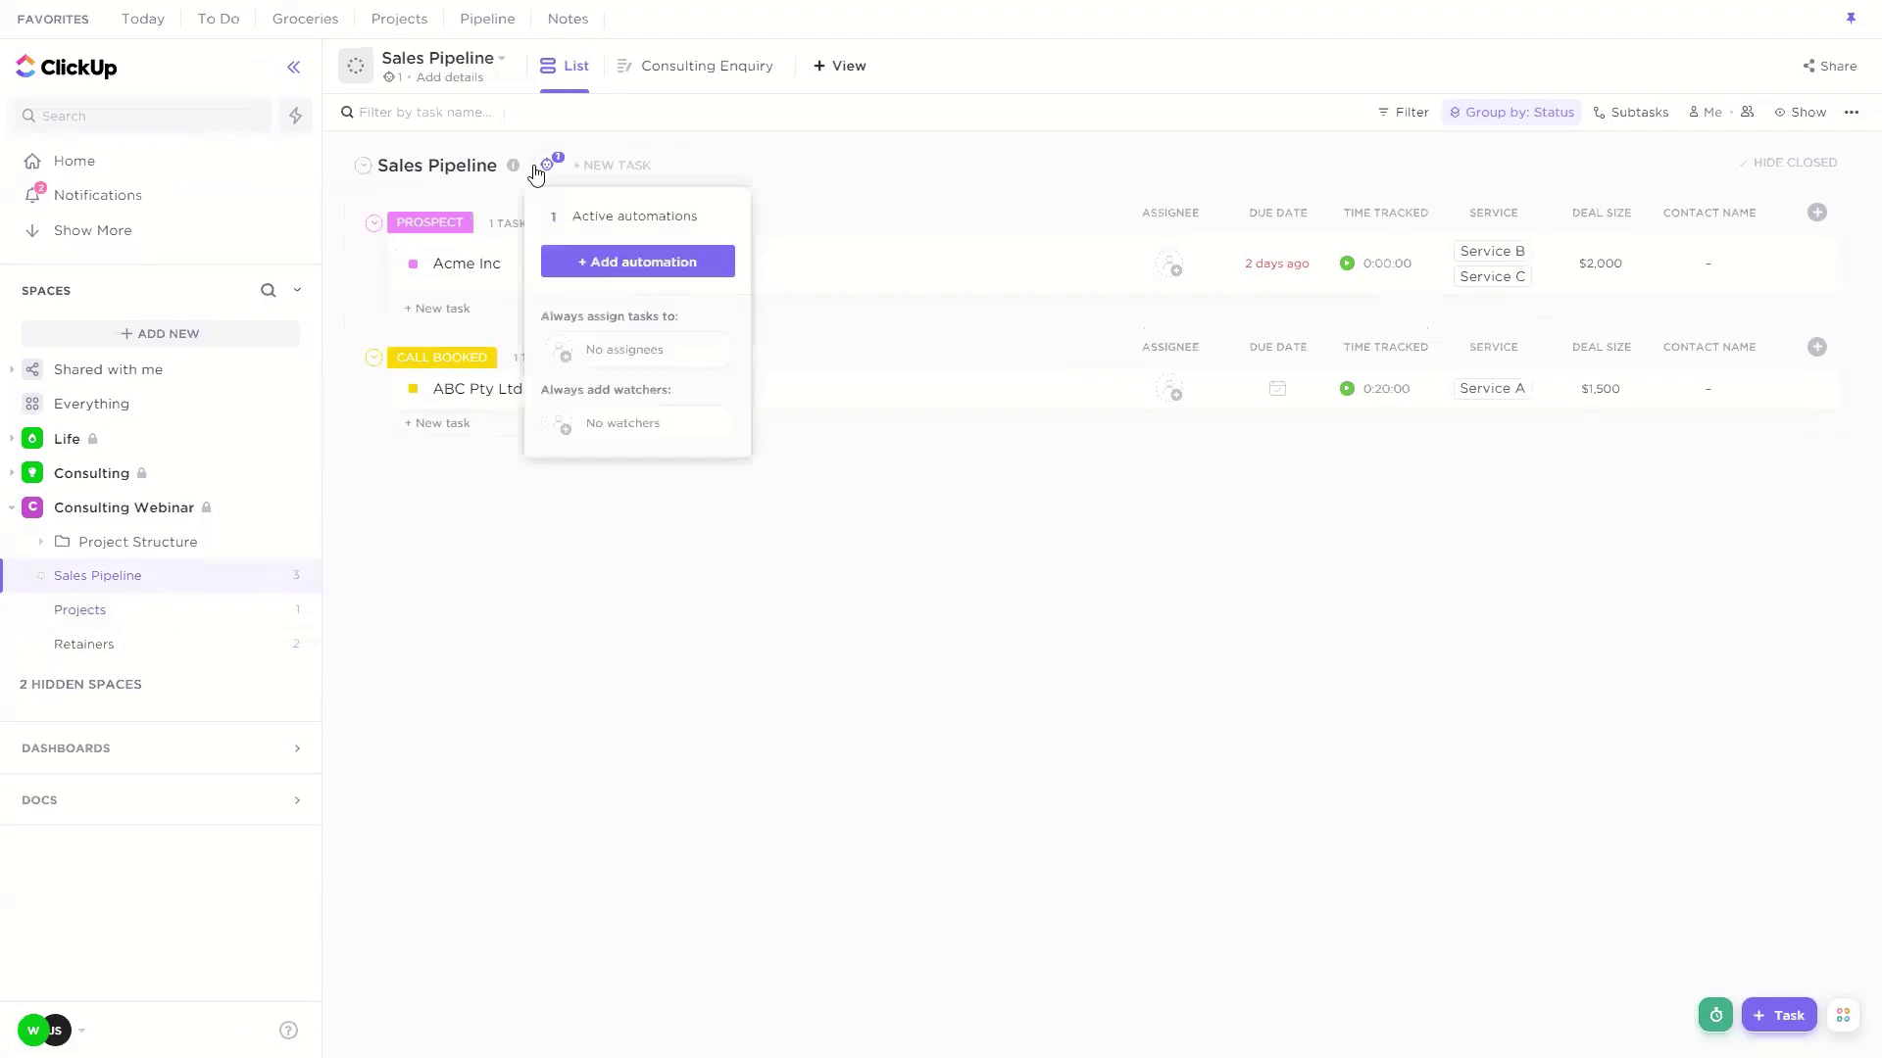
{"action": "left_click", "coordinate": [602, 228]}
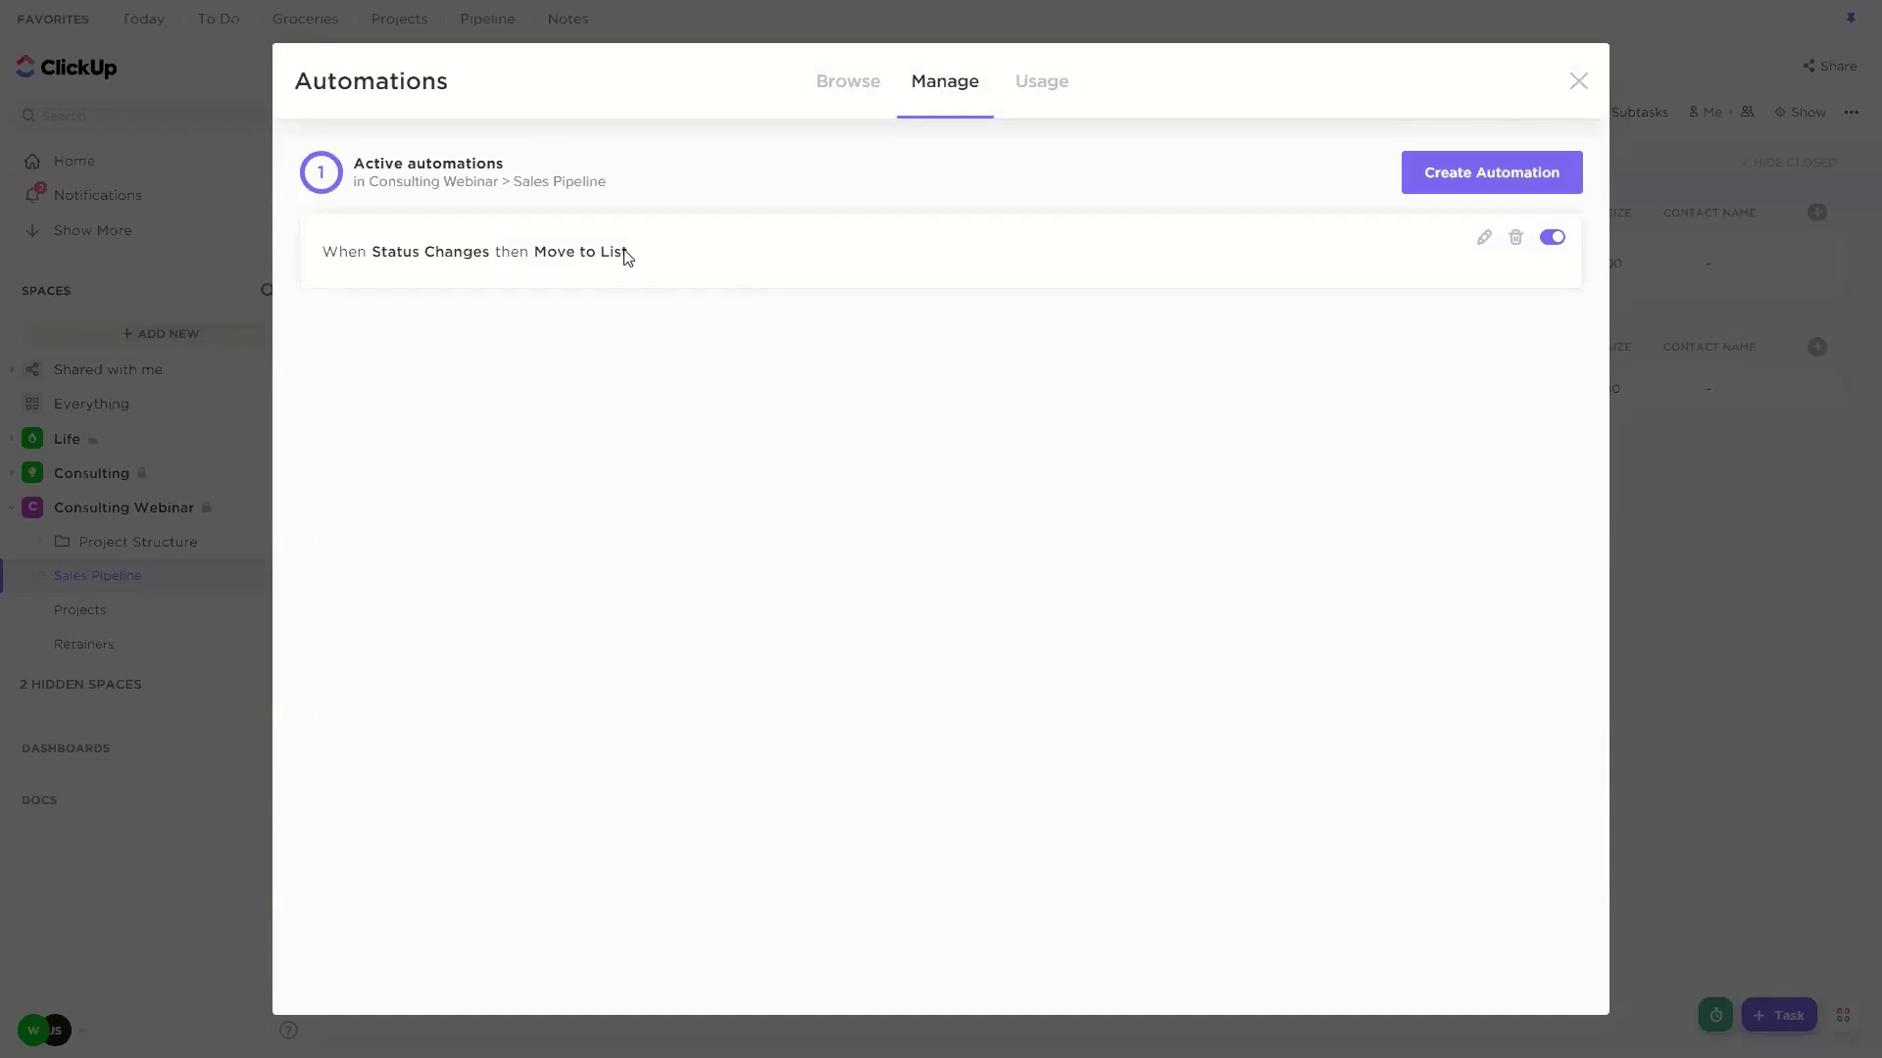
{"action": "left_click", "coordinate": [1483, 237]}
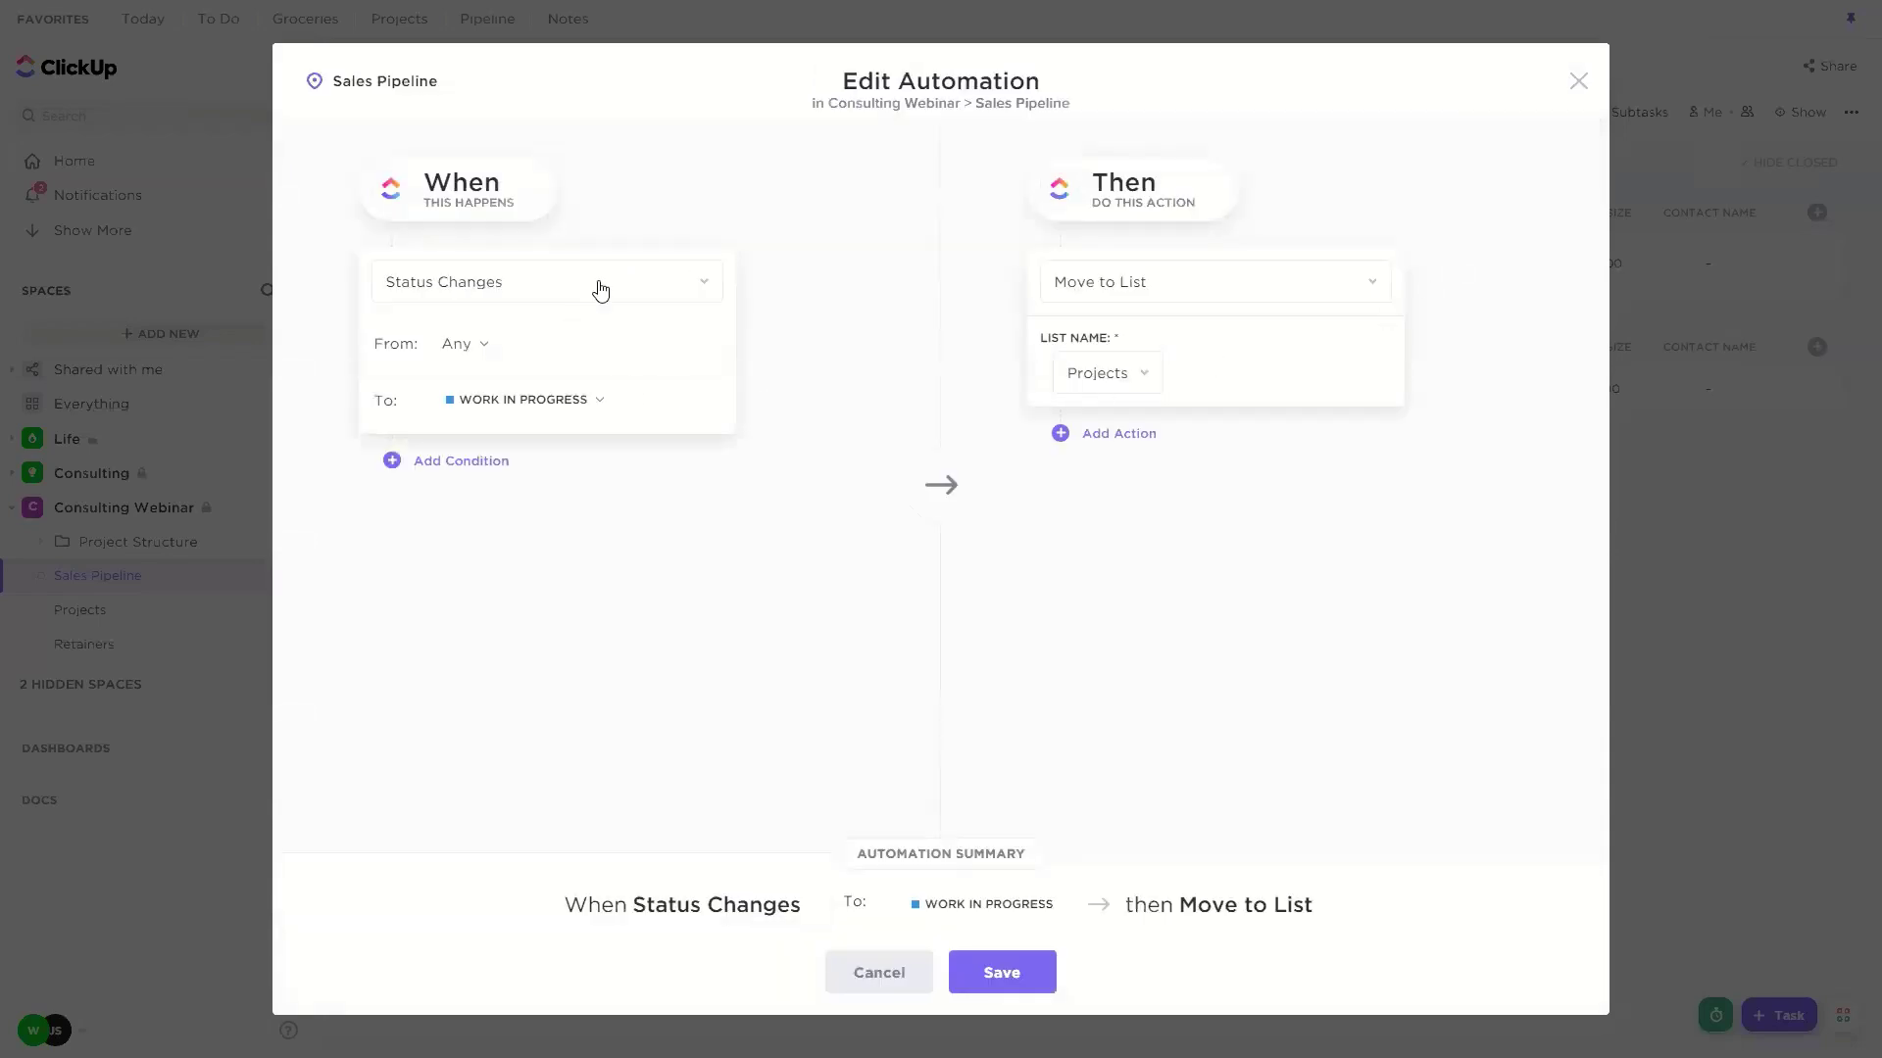
{"action": "left_click", "coordinate": [602, 285]}
{"action": "scroll", "coordinate": [483, 671], "scroll_direction": "down", "scroll_amount": 5}
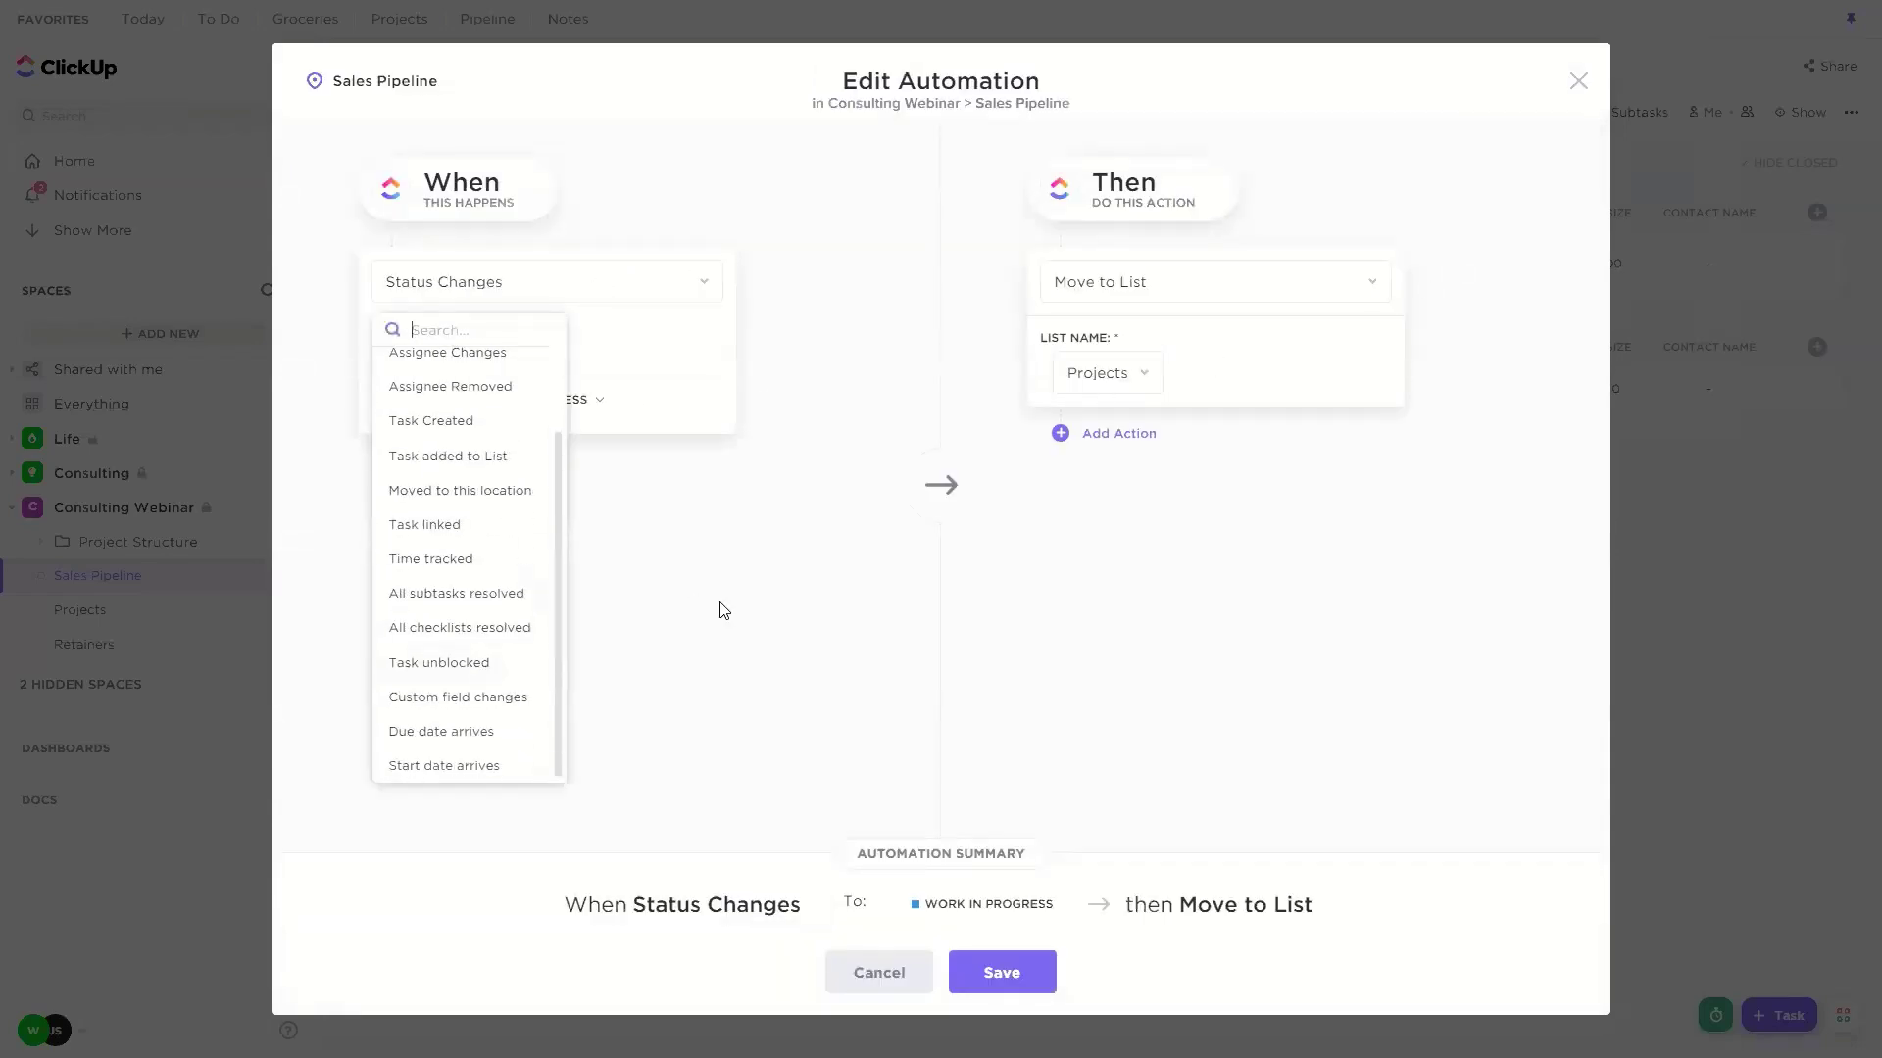
{"action": "left_click", "coordinate": [653, 501]}
{"action": "left_click", "coordinate": [594, 404]}
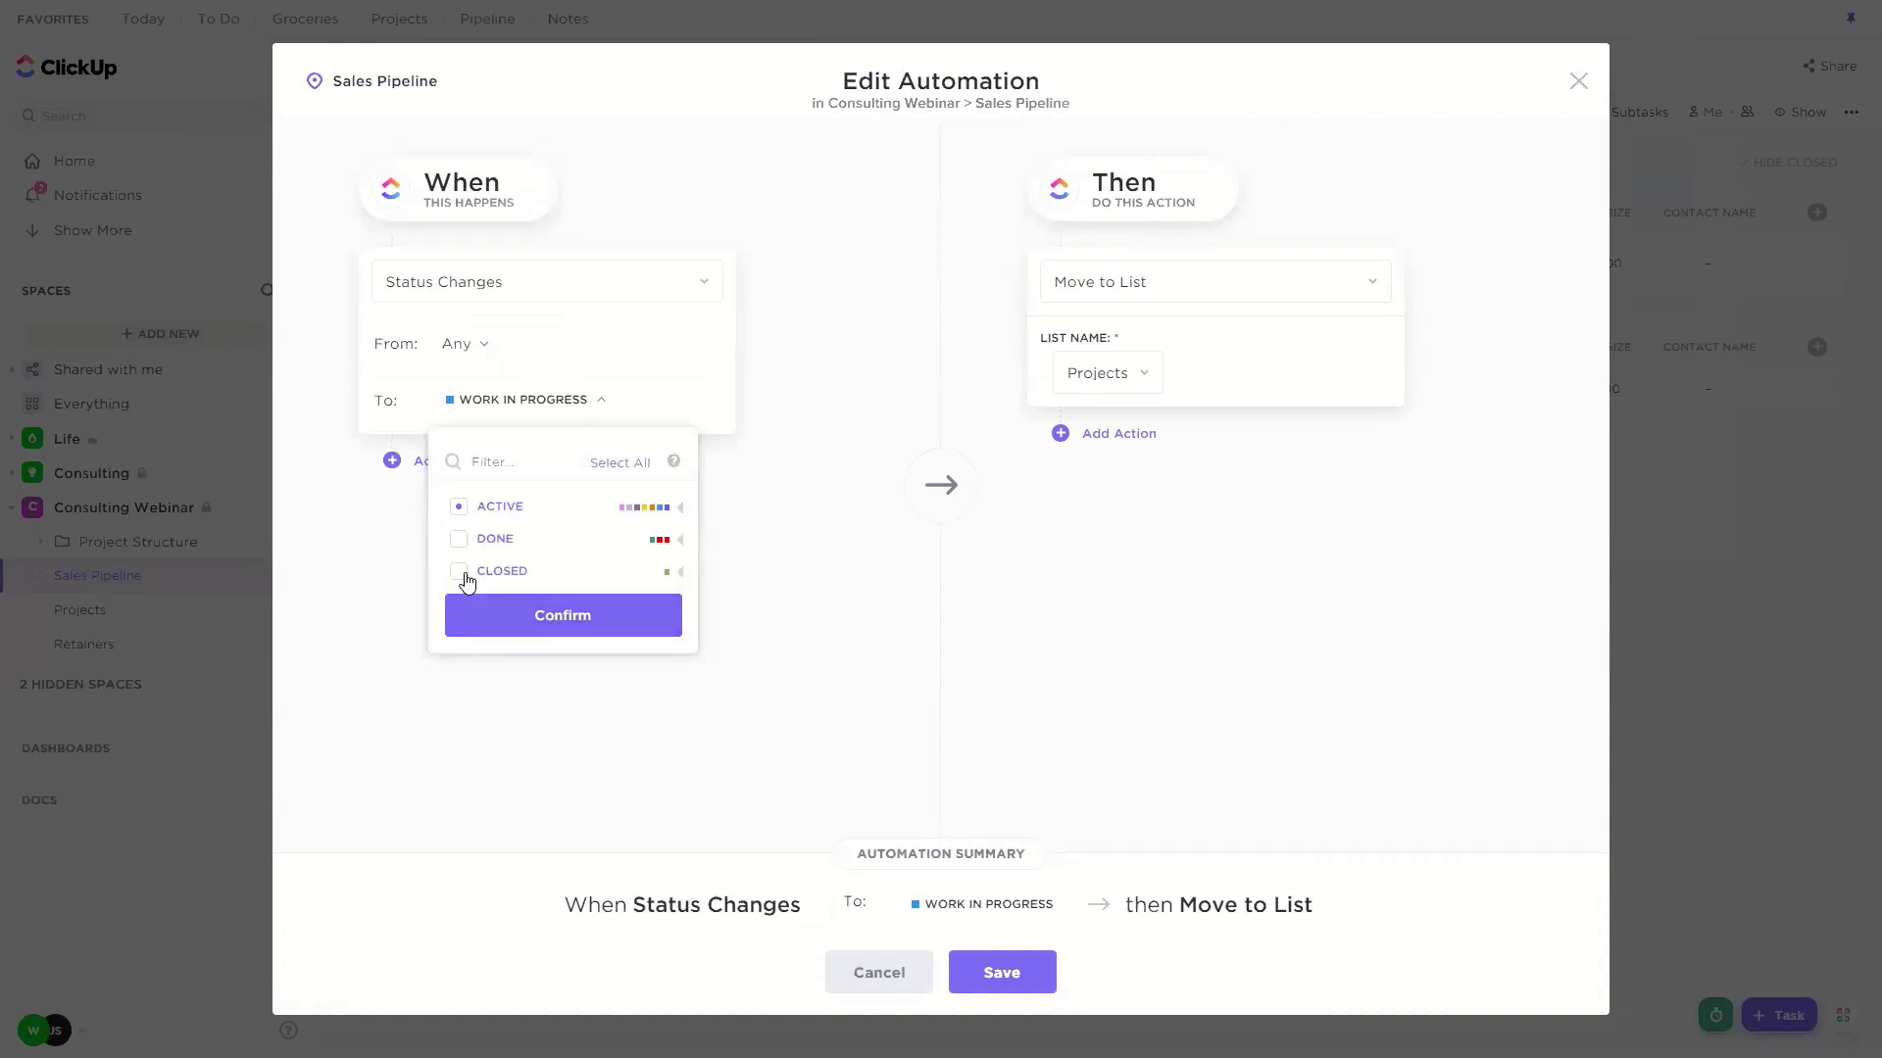
Step: Look through the actions available for the Move to List automation and close it without saving
{"action": "left_click", "coordinate": [1192, 296]}
{"action": "left_click", "coordinate": [1193, 304]}
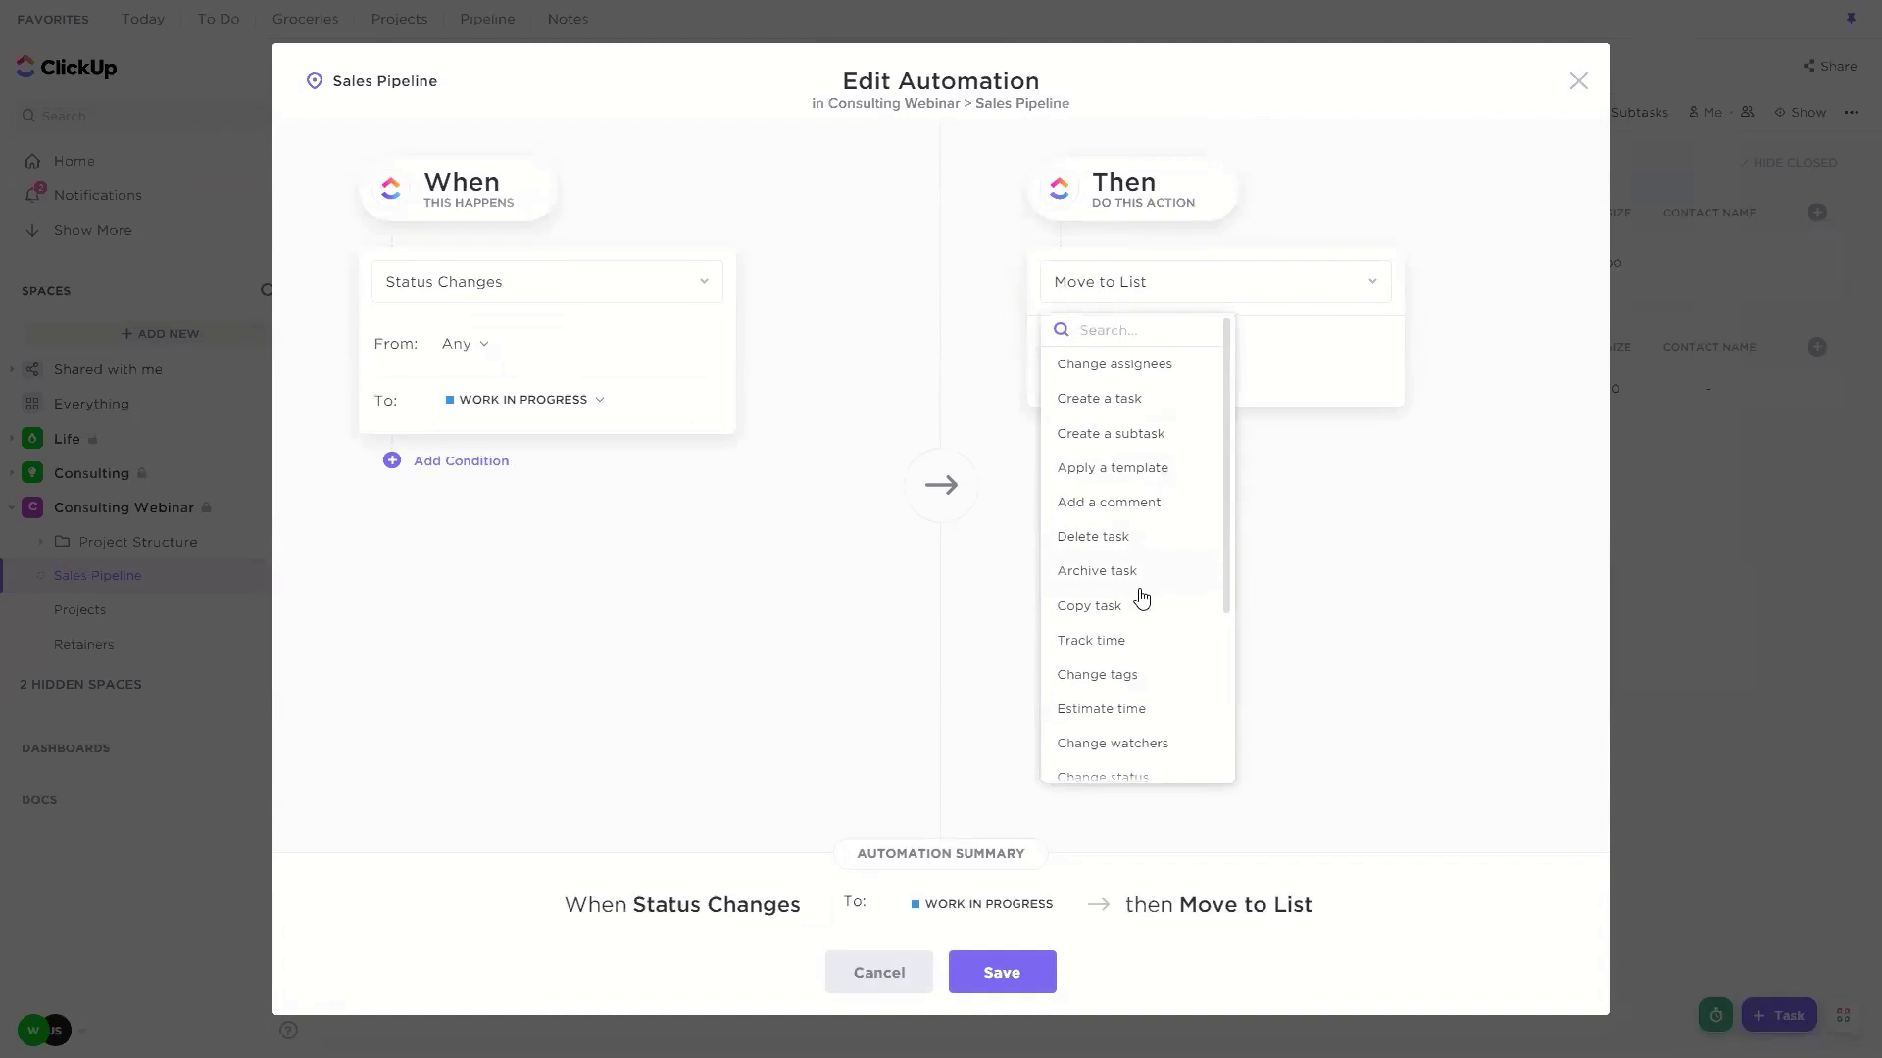
{"action": "left_click", "coordinate": [1415, 525]}
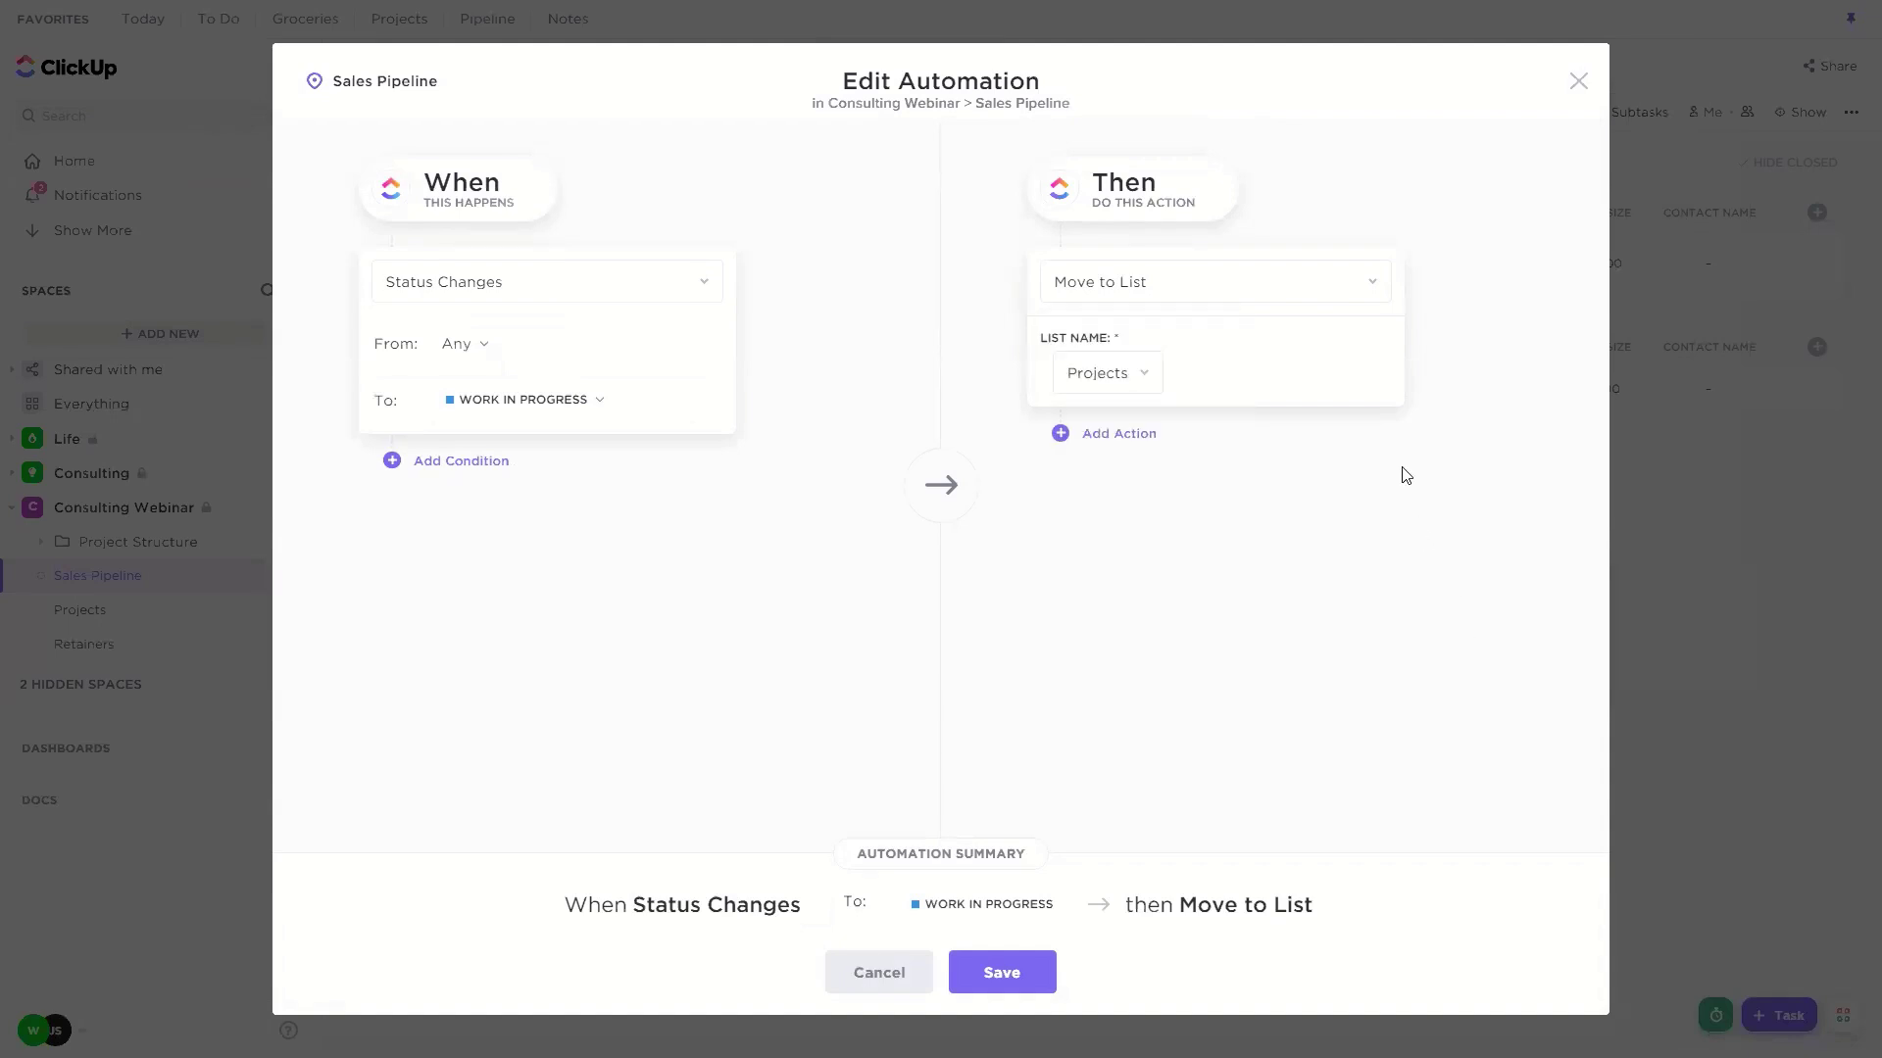
{"action": "left_click", "coordinate": [1578, 81]}
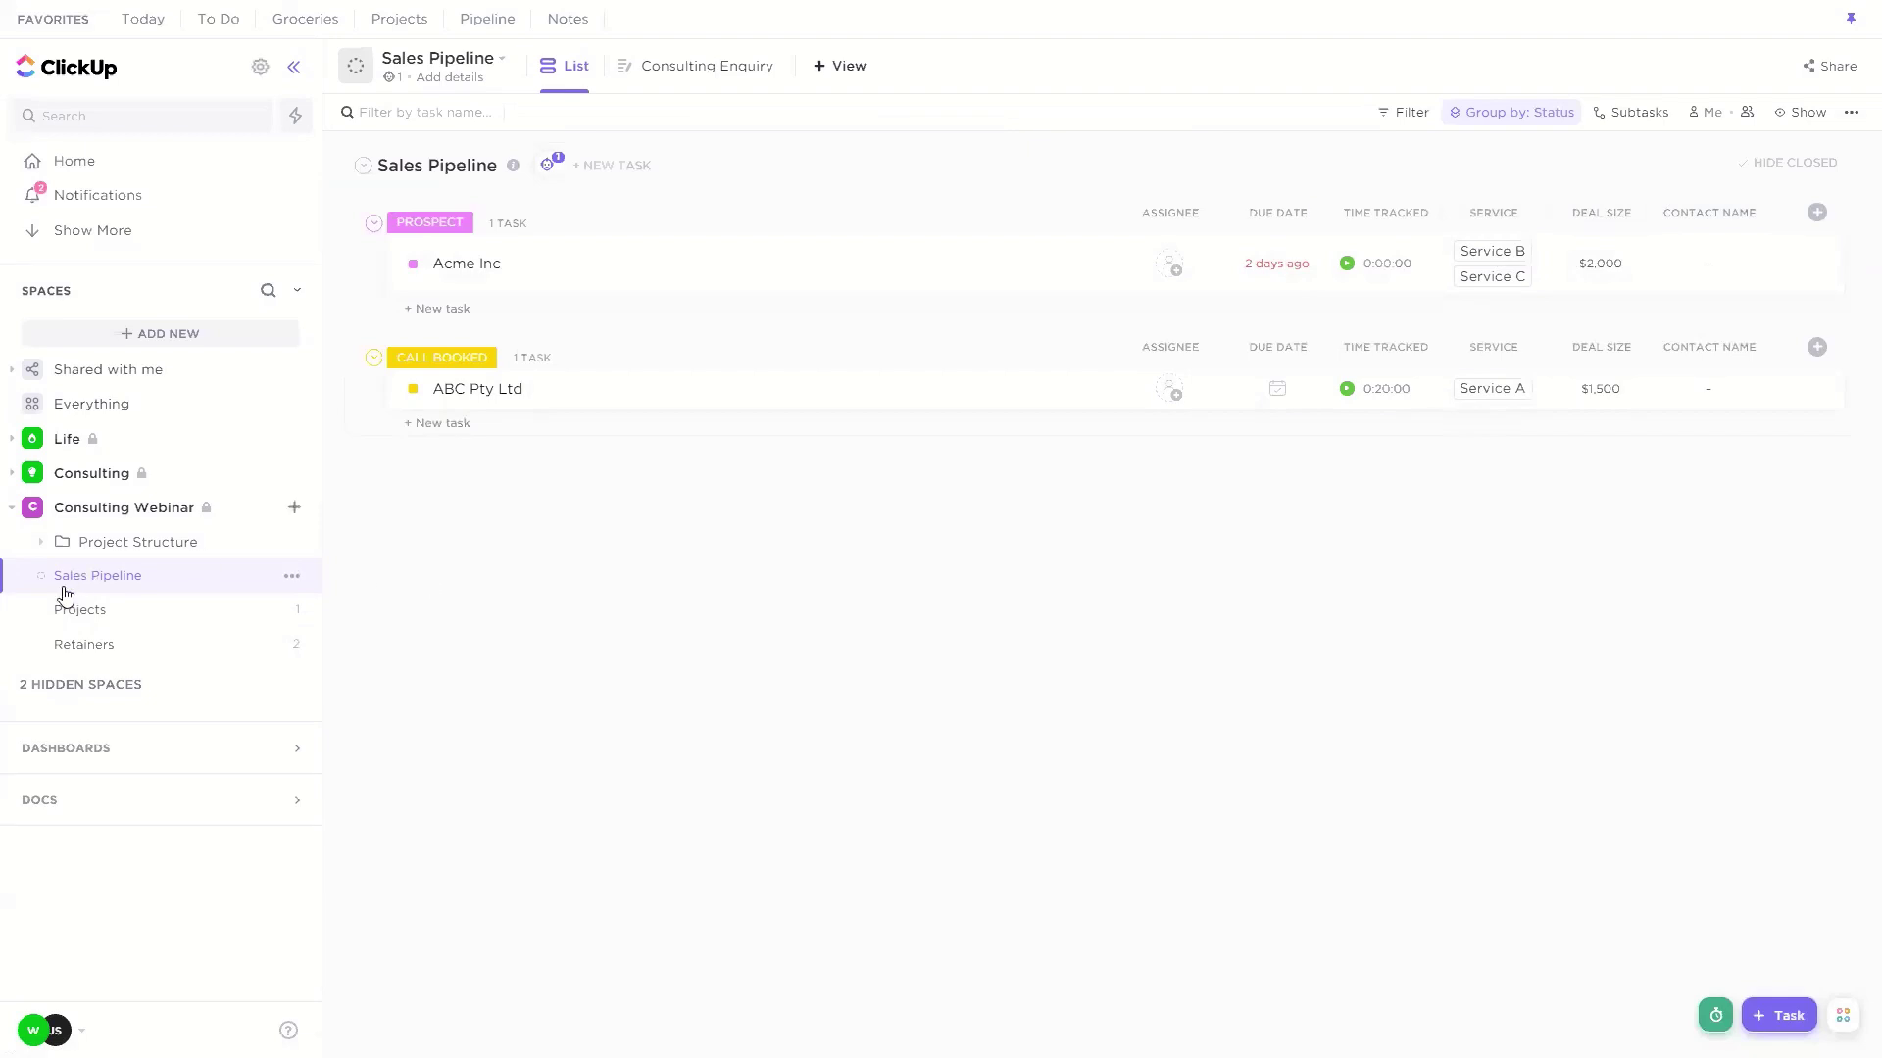
Step: Look through the hidden columns and new custom field types available for the Projects list
{"action": "left_click", "coordinate": [79, 620]}
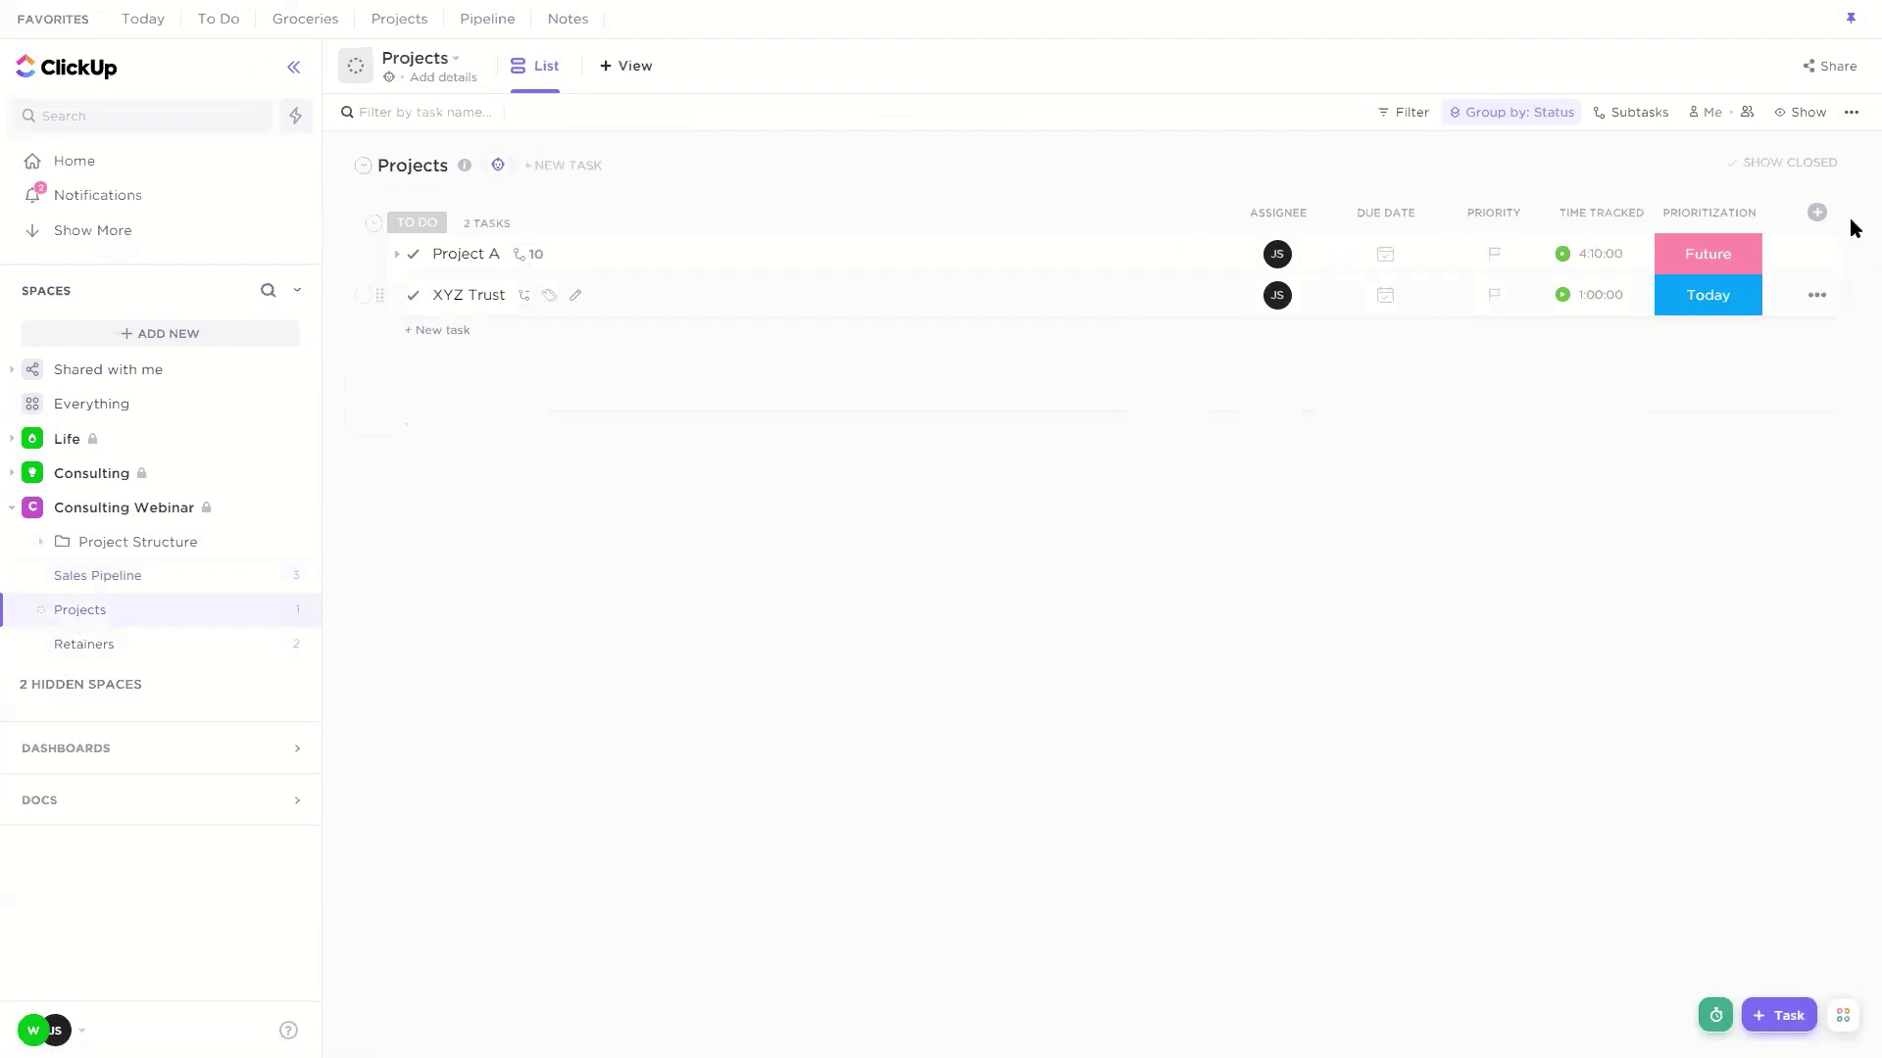
{"action": "left_click", "coordinate": [1817, 212]}
{"action": "scroll", "coordinate": [1546, 660], "scroll_direction": "down", "scroll_amount": 5}
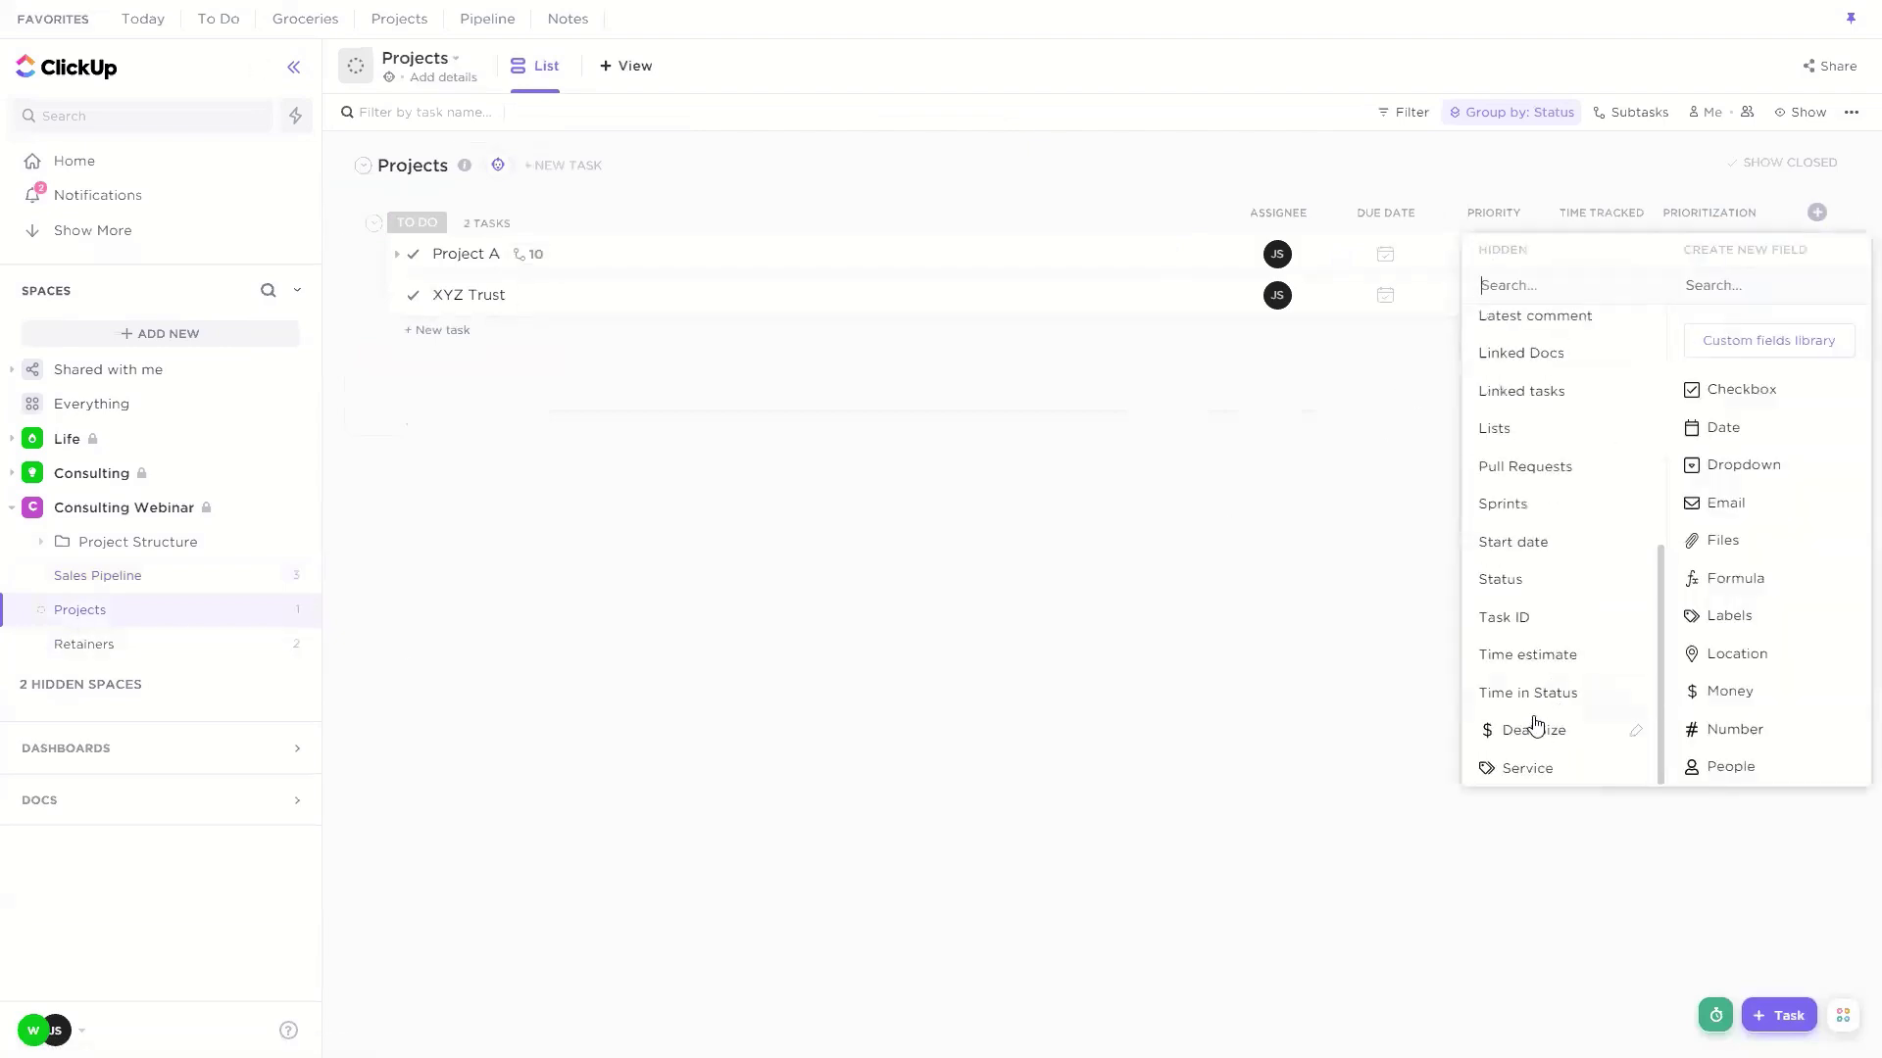
{"action": "left_click", "coordinate": [1235, 644]}
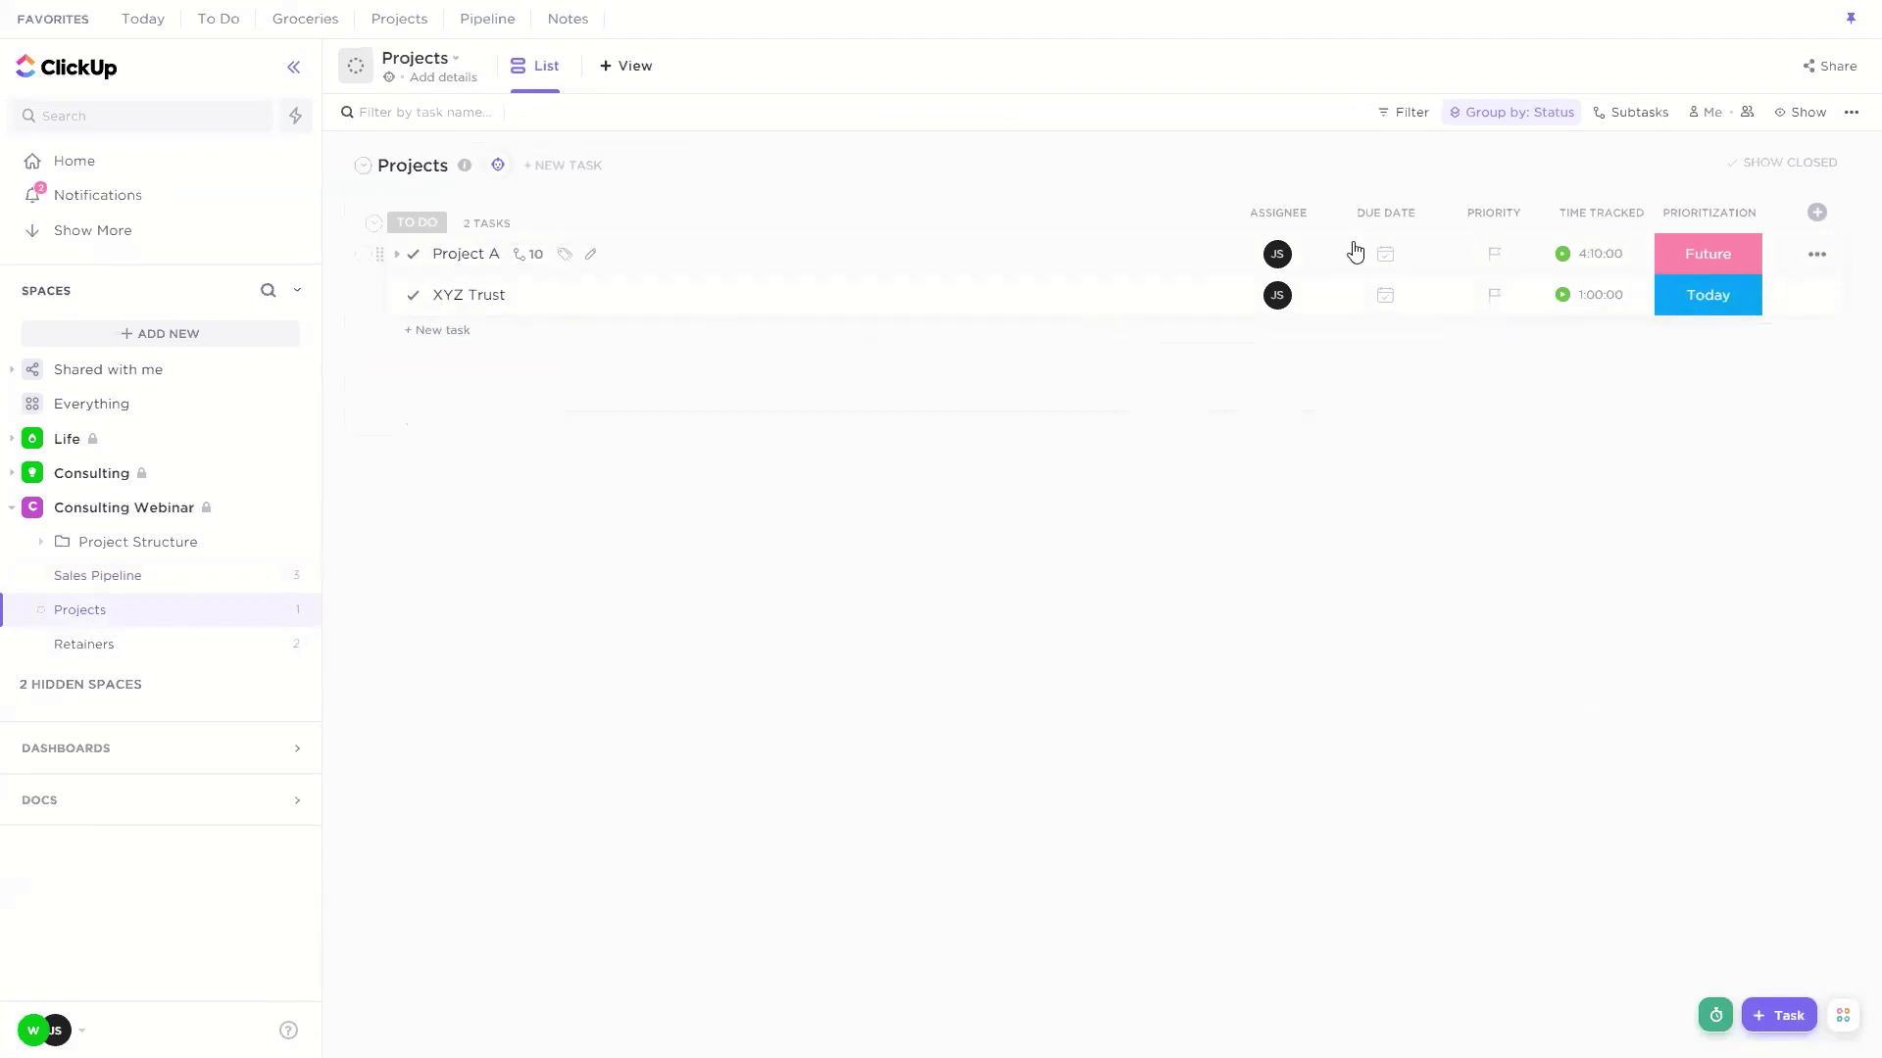
Step: Set the ABC Pty Ltd deal in the Sales Pipeline list to Completed
{"action": "left_click", "coordinate": [147, 580]}
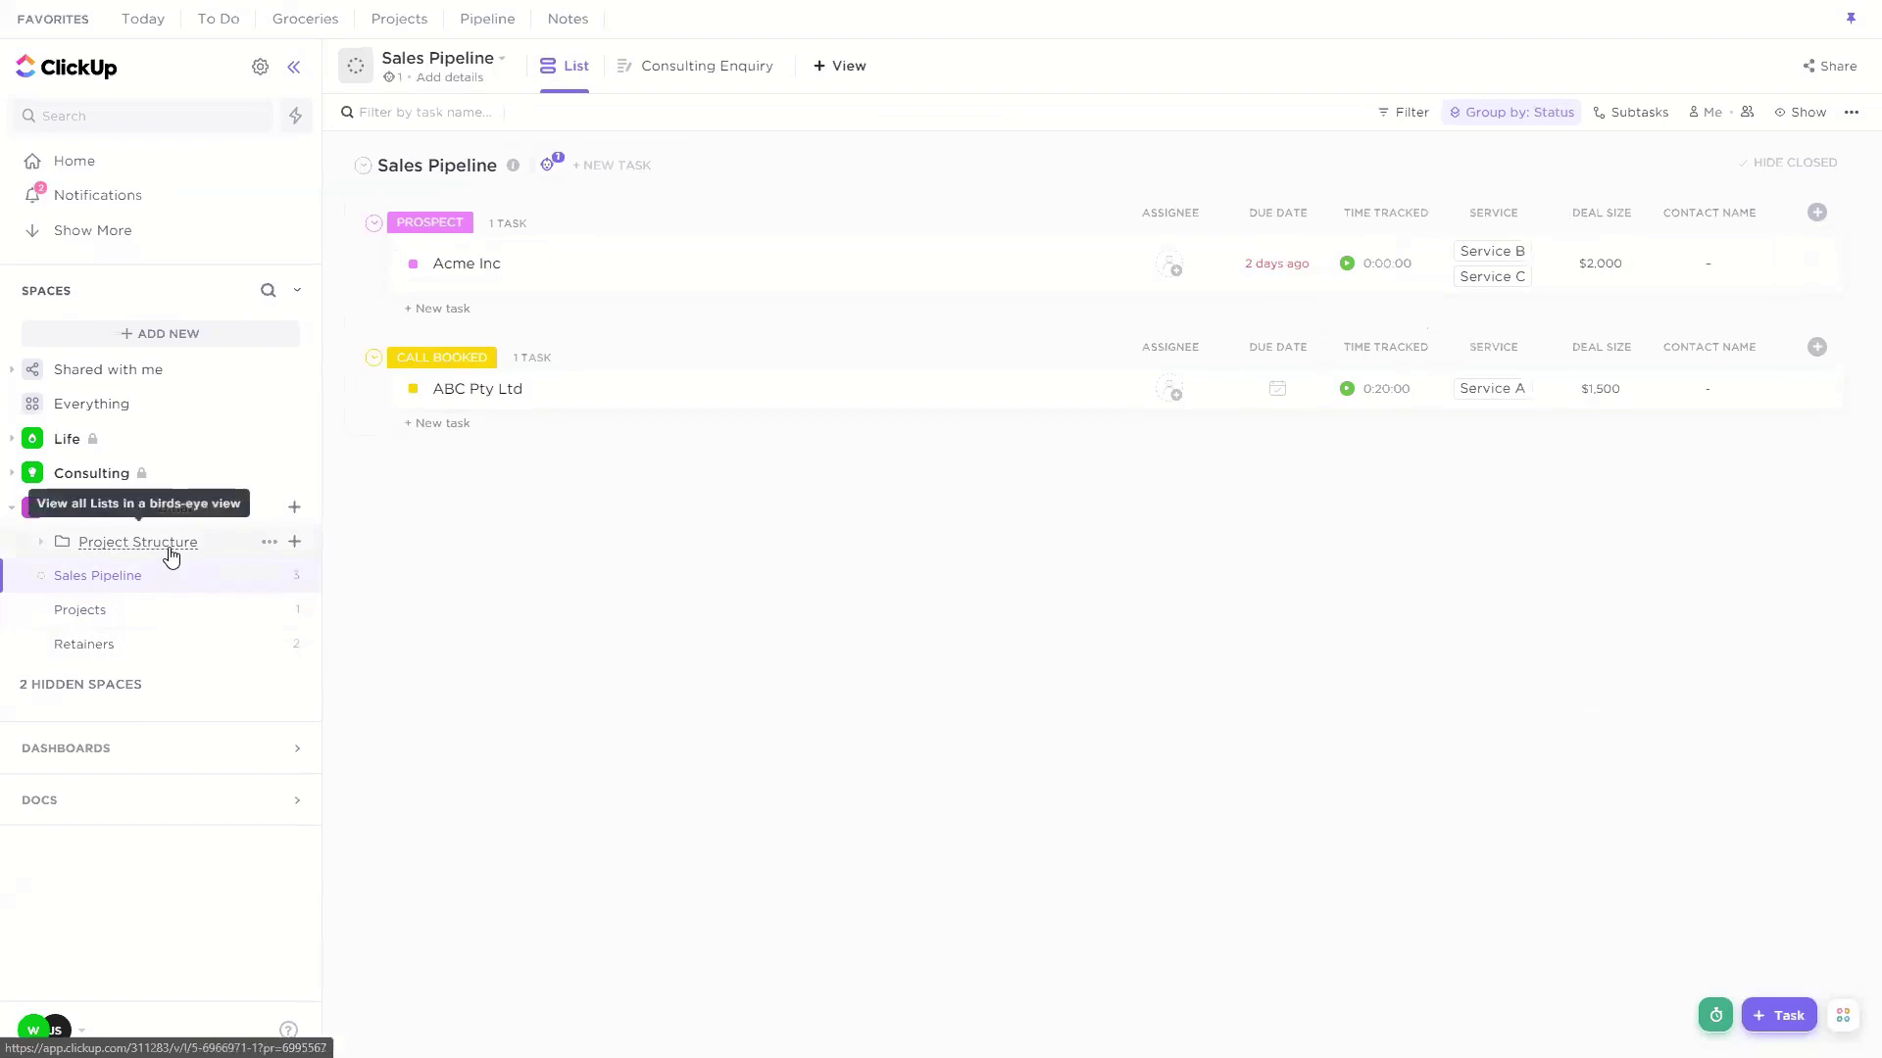
{"action": "left_click", "coordinate": [413, 388]}
{"action": "left_click", "coordinate": [458, 805]}
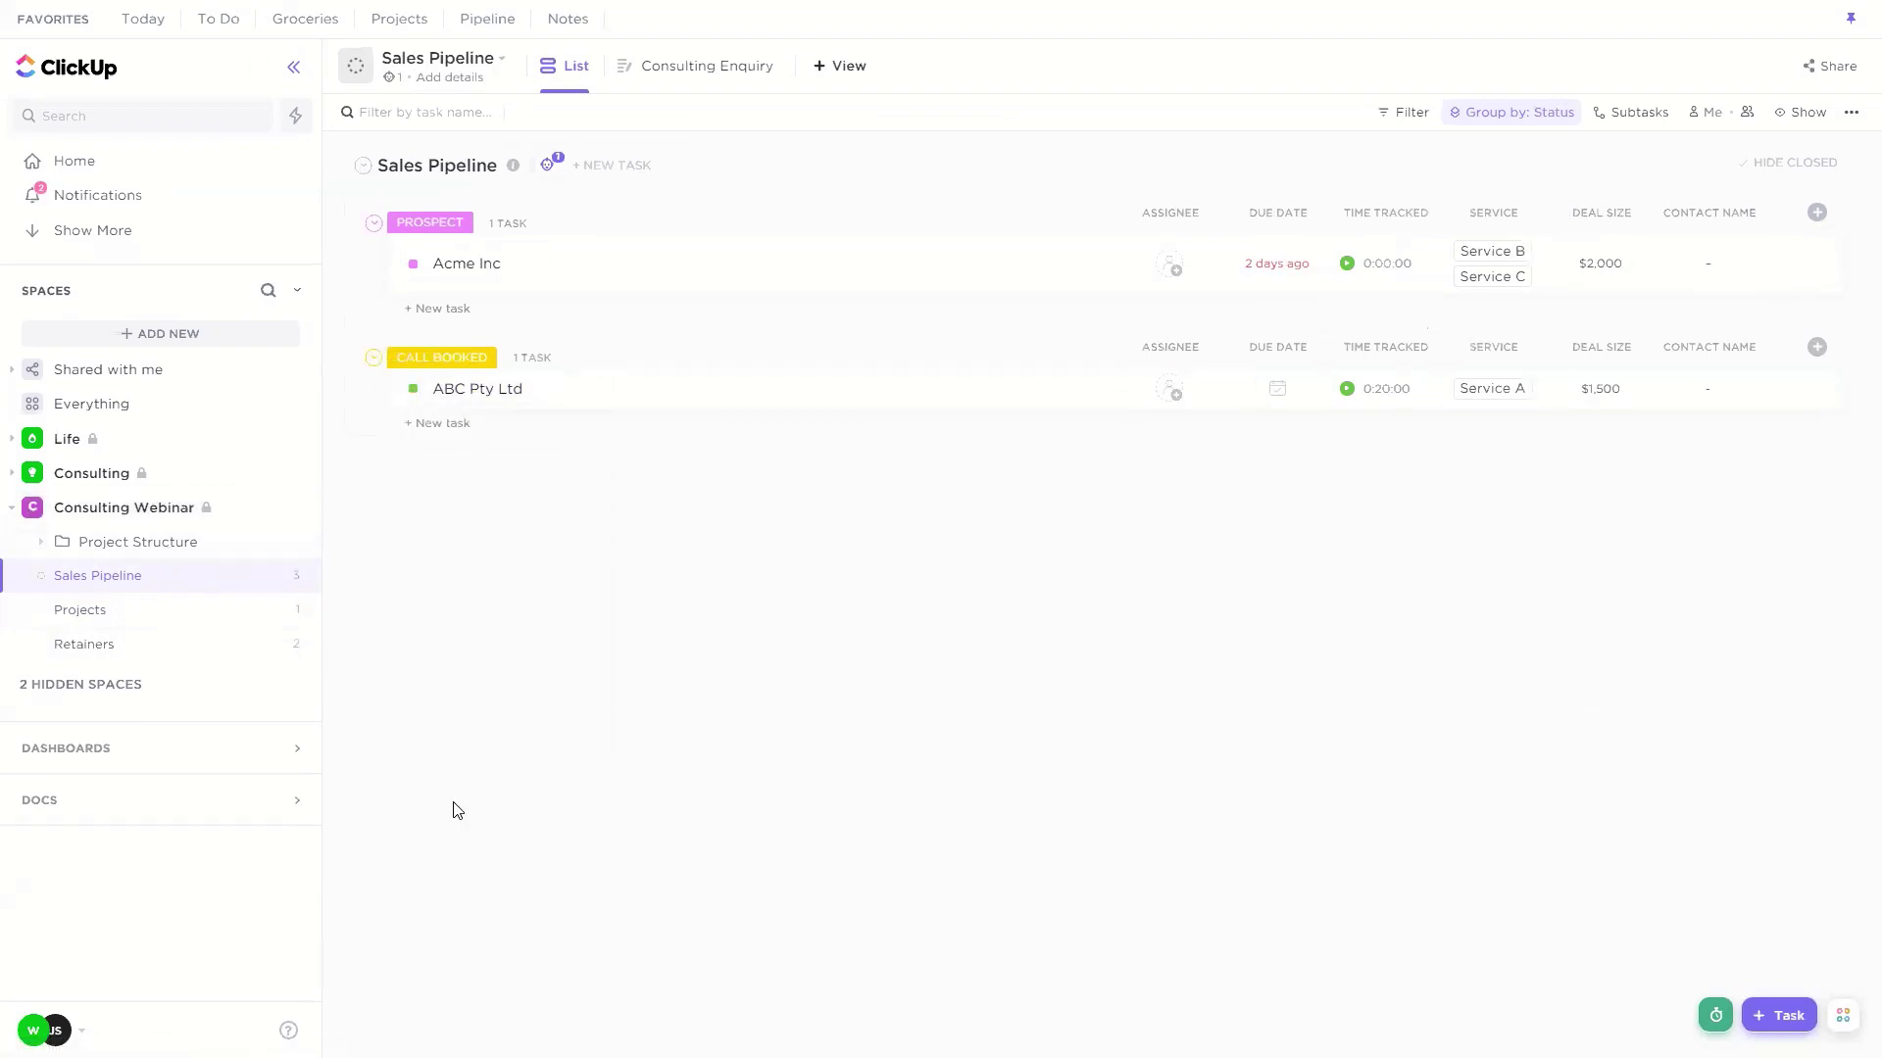
Step: Open the Project Structure folder, browse the list templates available for it, and close the Template Center
{"action": "left_click", "coordinate": [101, 542]}
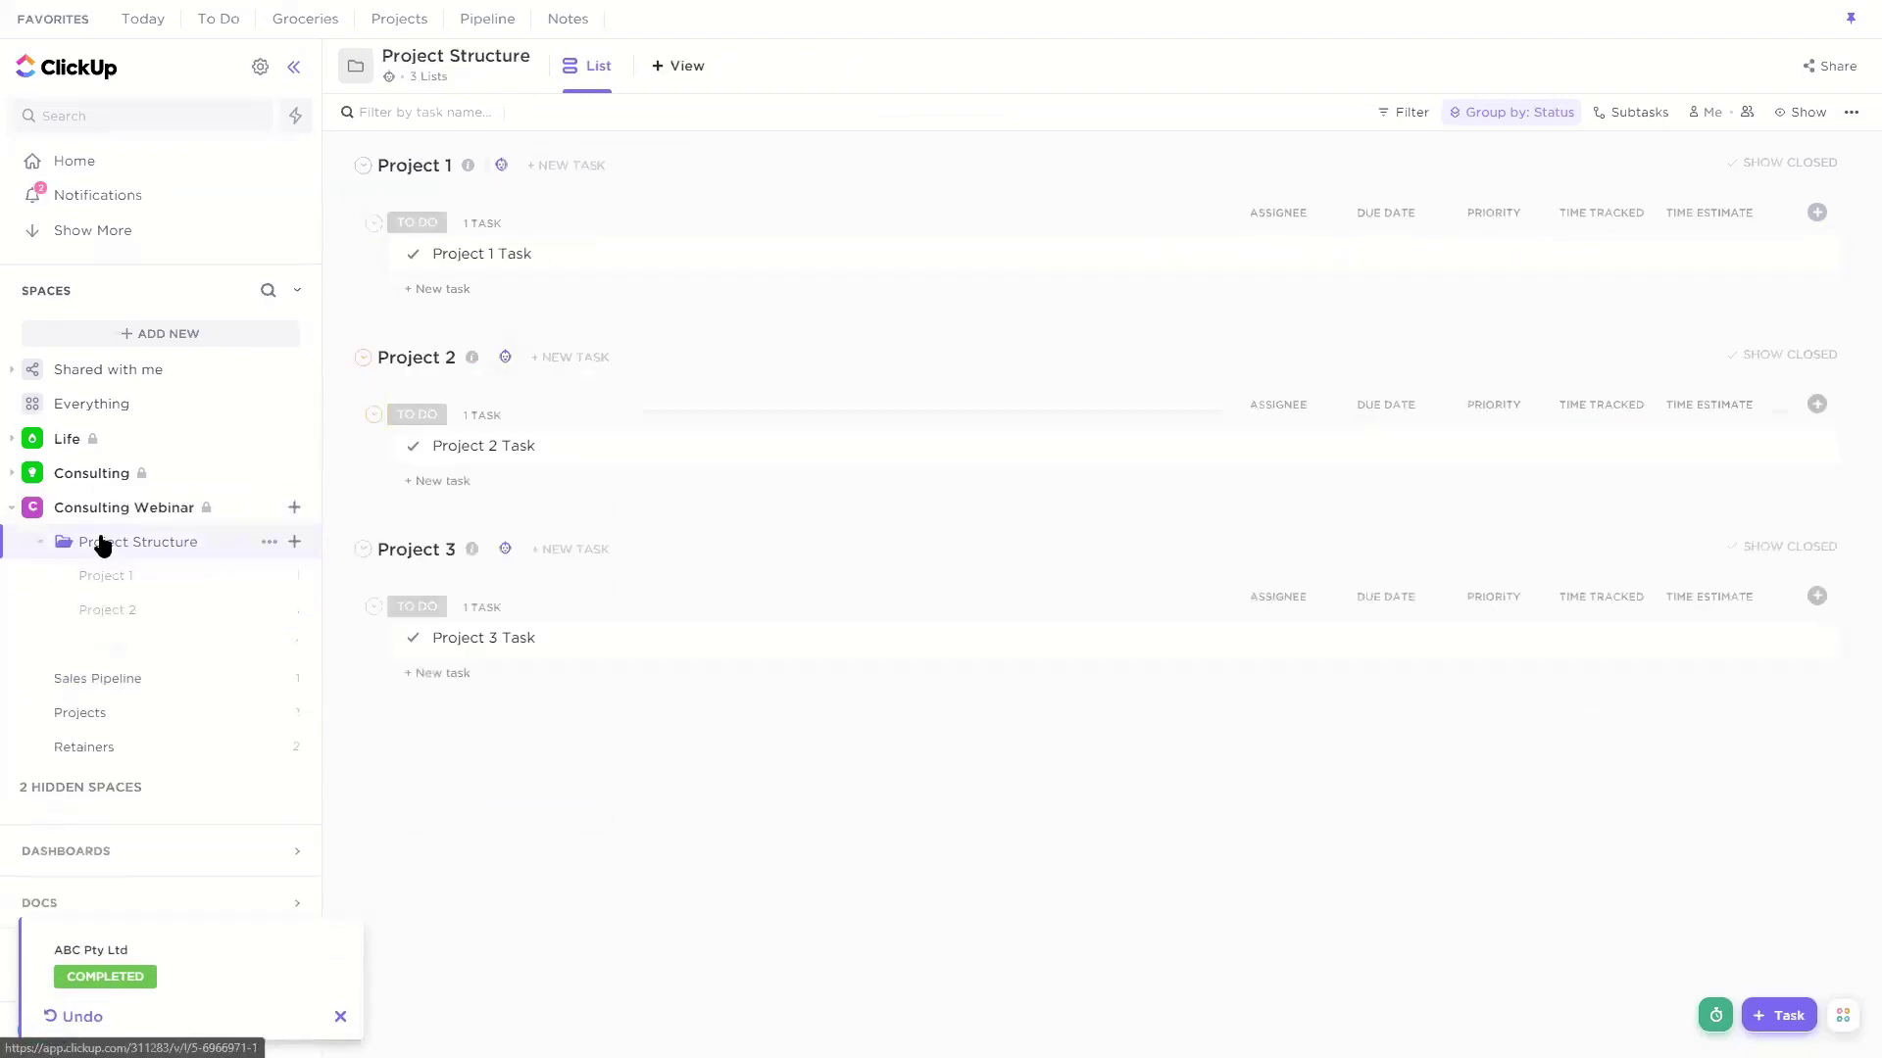
{"action": "left_click", "coordinate": [291, 545]}
{"action": "mouse_move", "coordinate": [382, 644]}
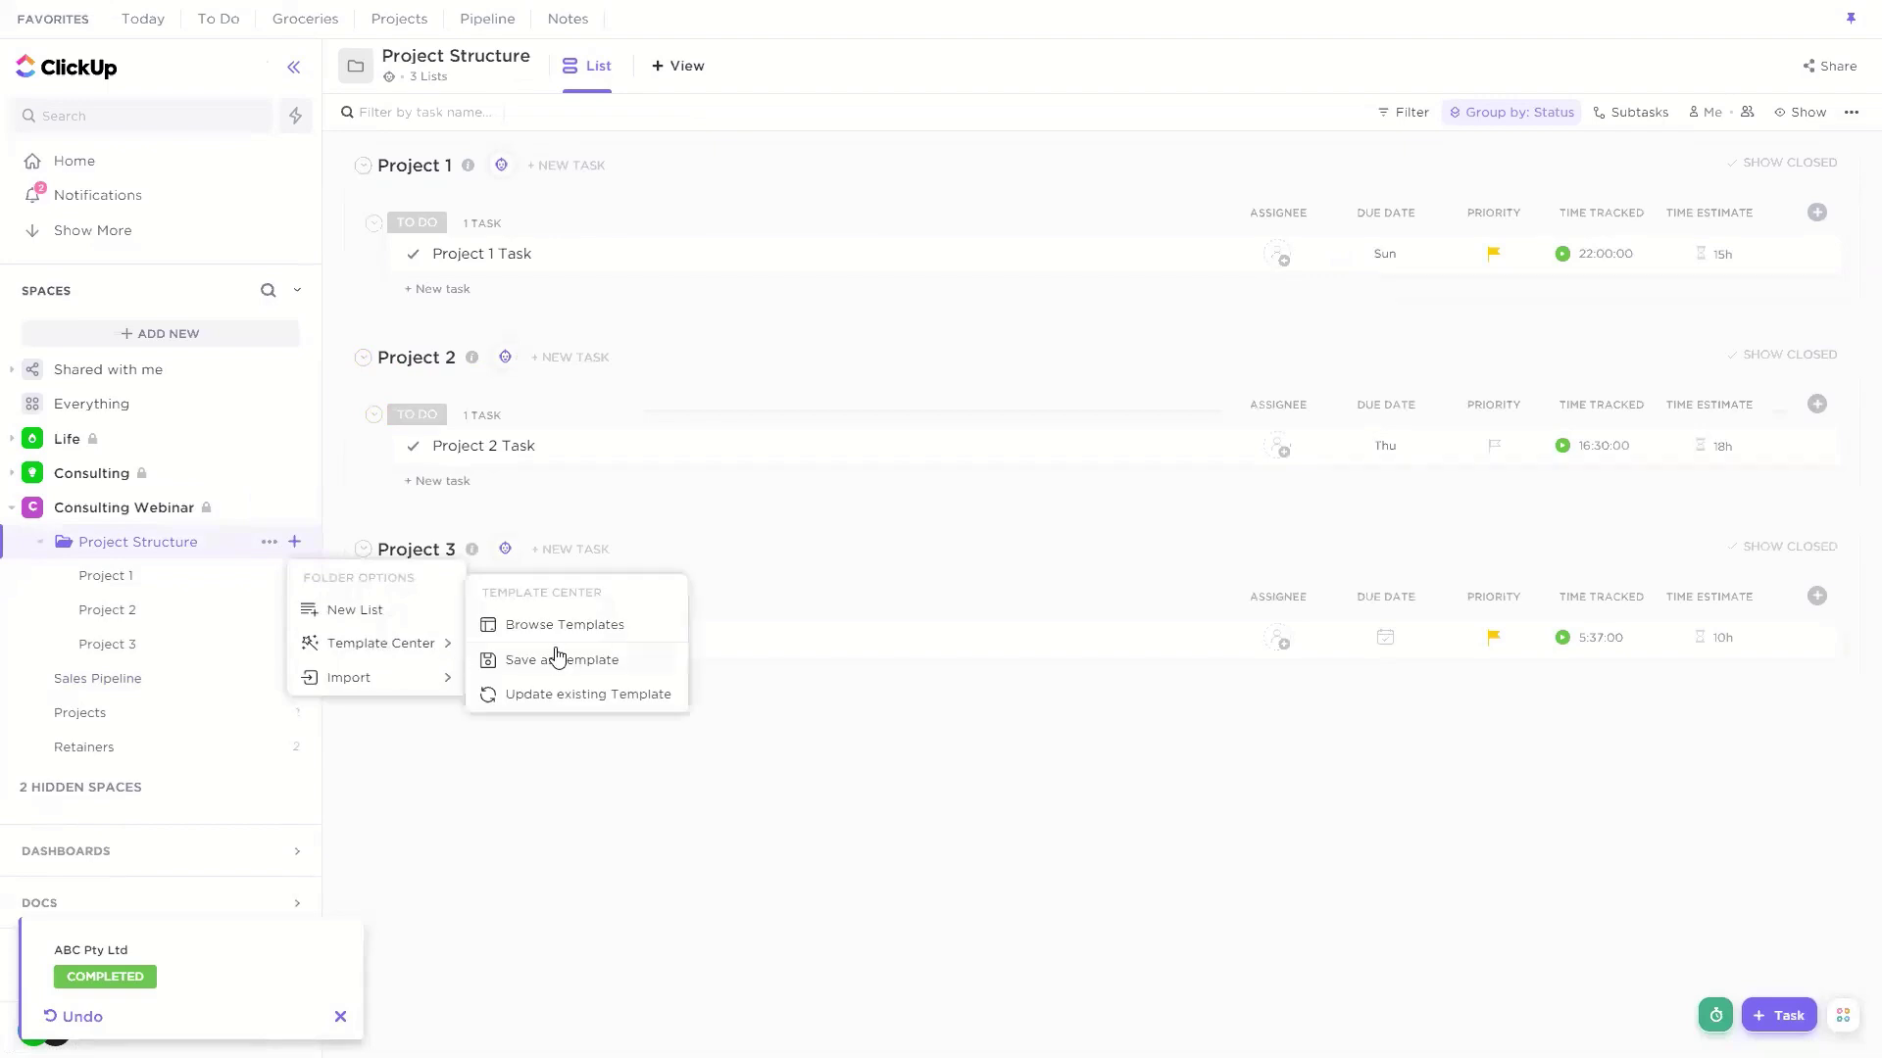
{"action": "left_click", "coordinate": [610, 630]}
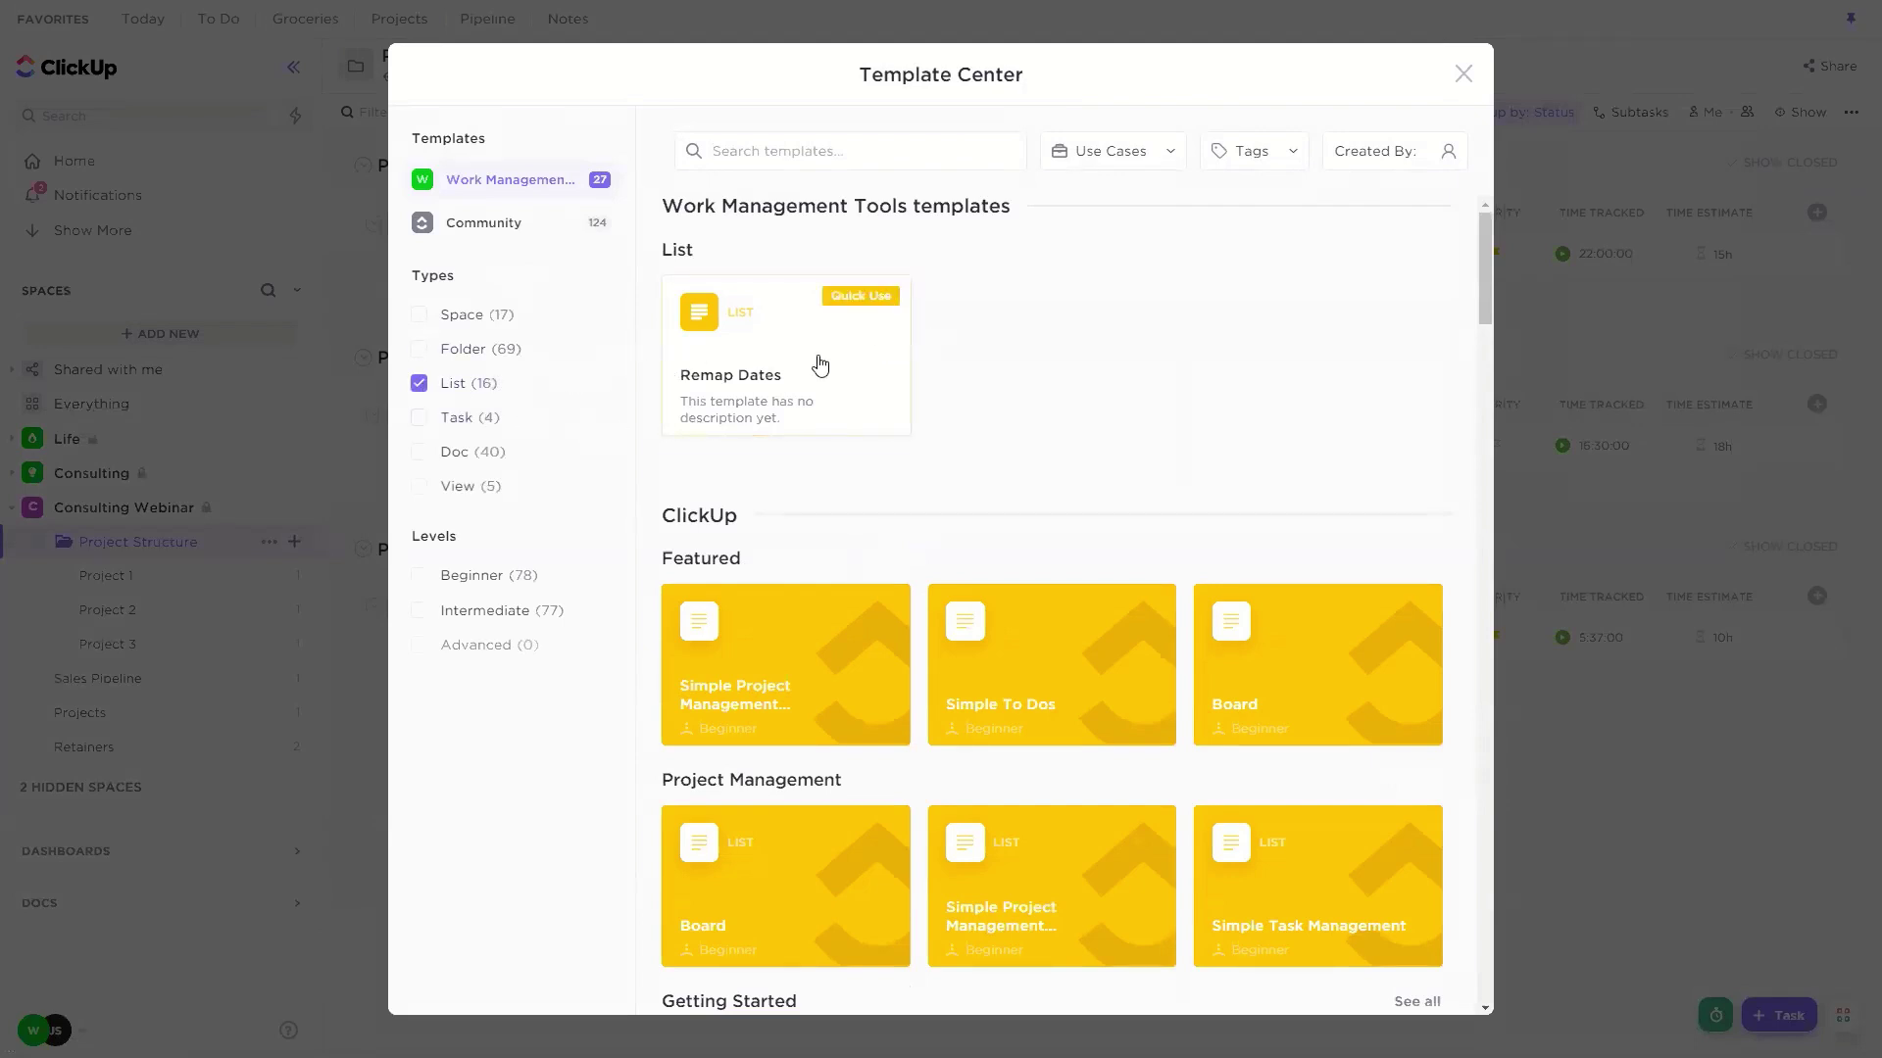
{"action": "left_click", "coordinate": [1460, 71]}
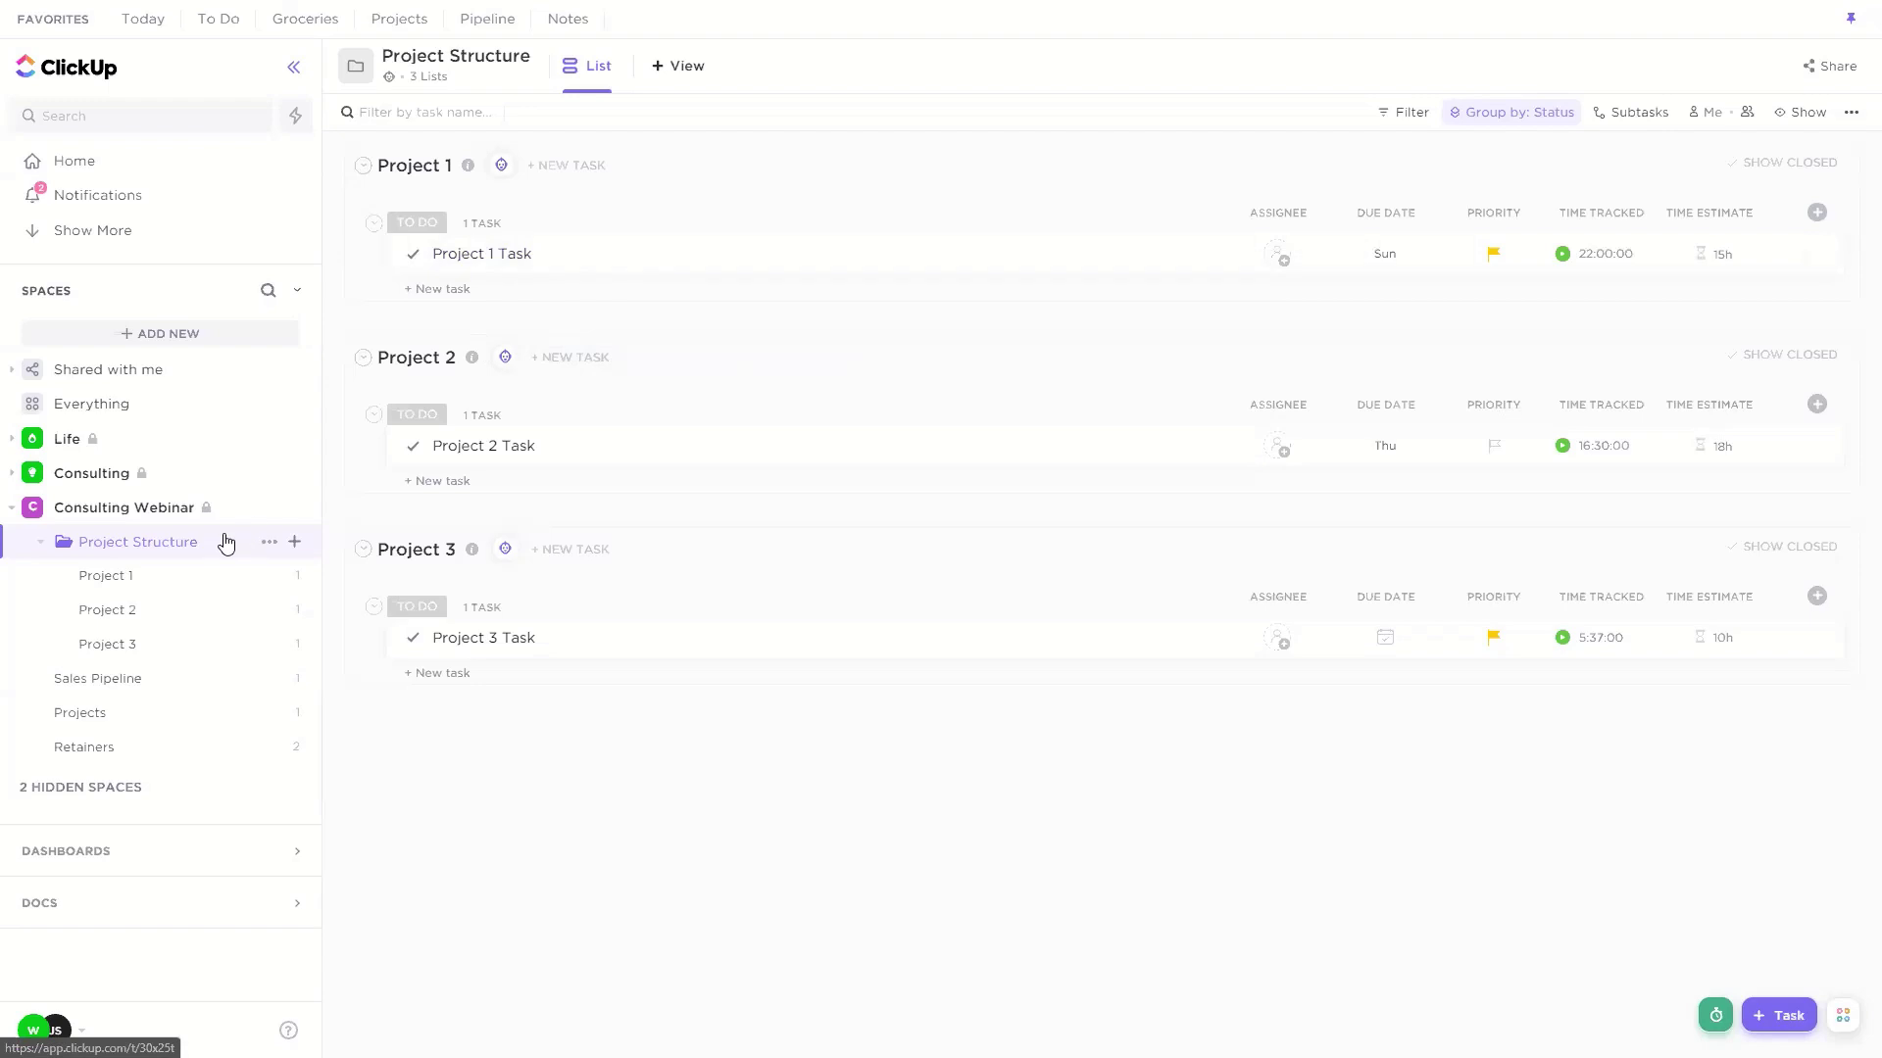
Step: Rename the Project 1 list in the Project Structure folder as "Client 1 - Project 1"
{"action": "left_click", "coordinate": [116, 574]}
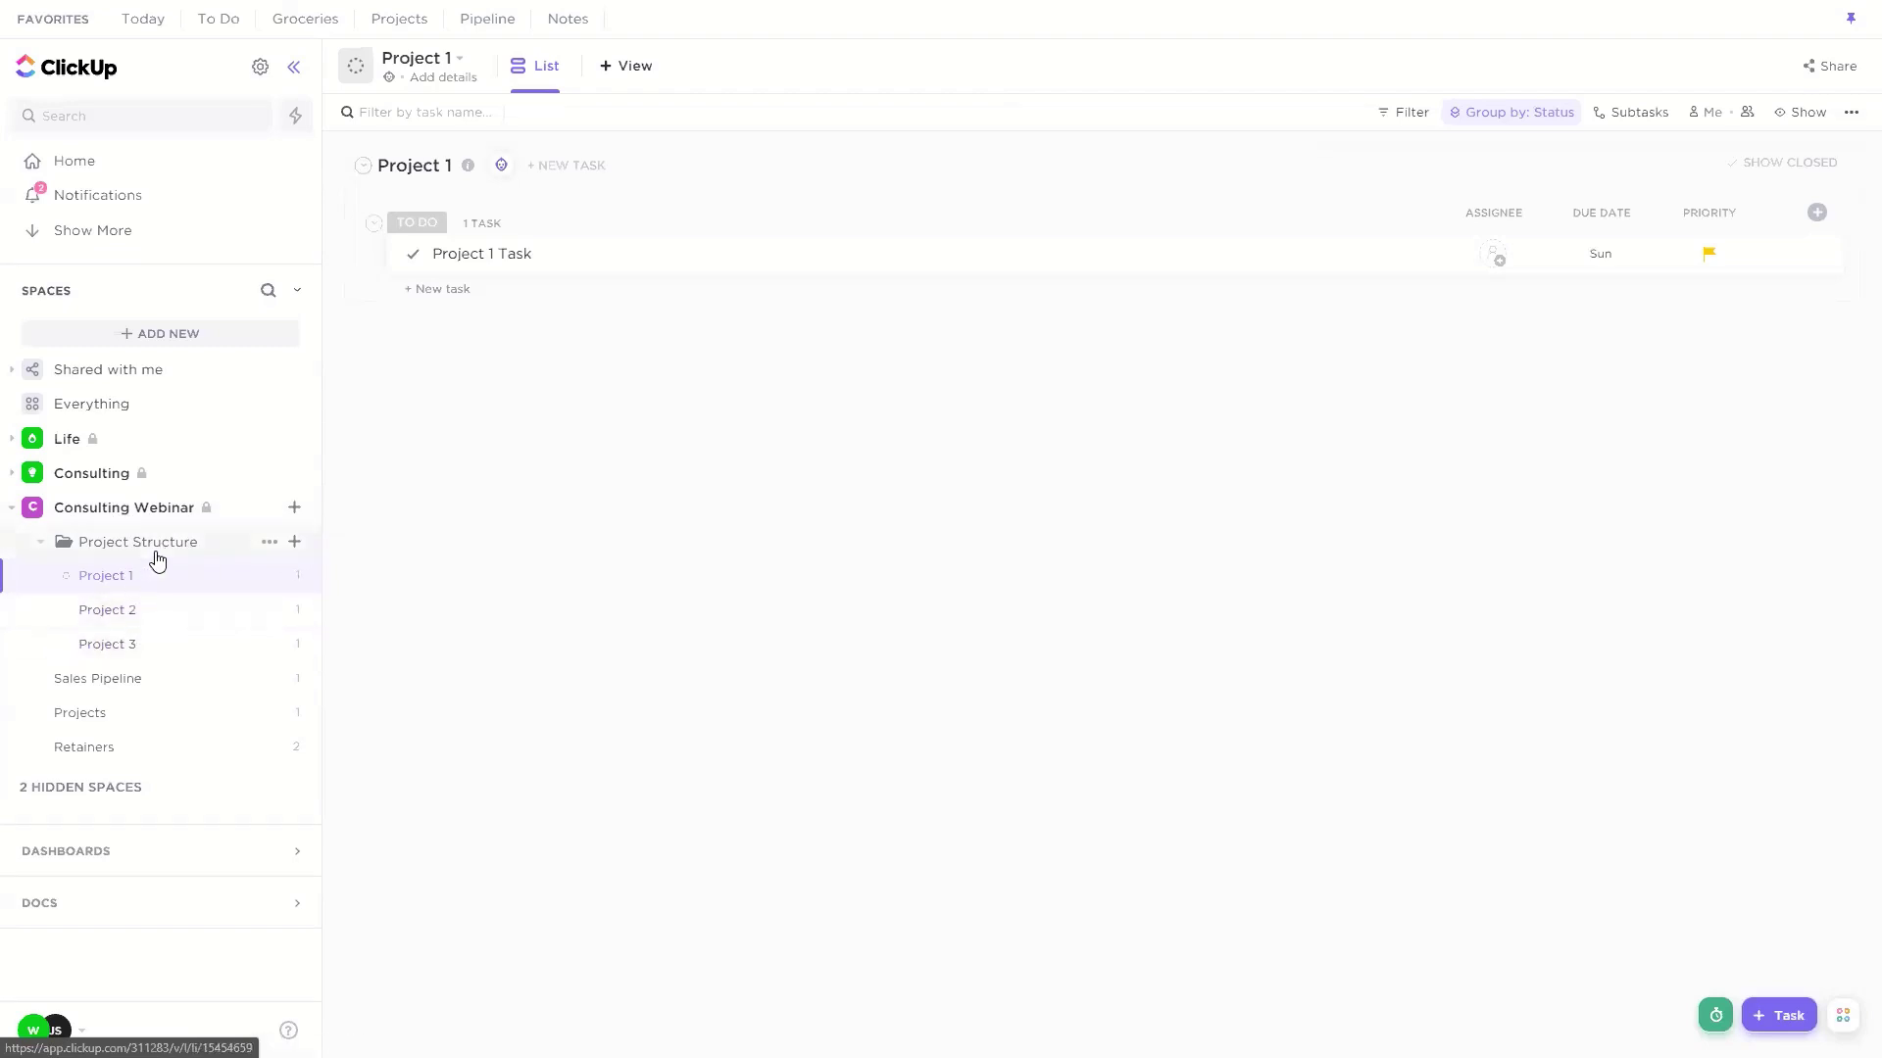
{"action": "left_click", "coordinate": [293, 602]}
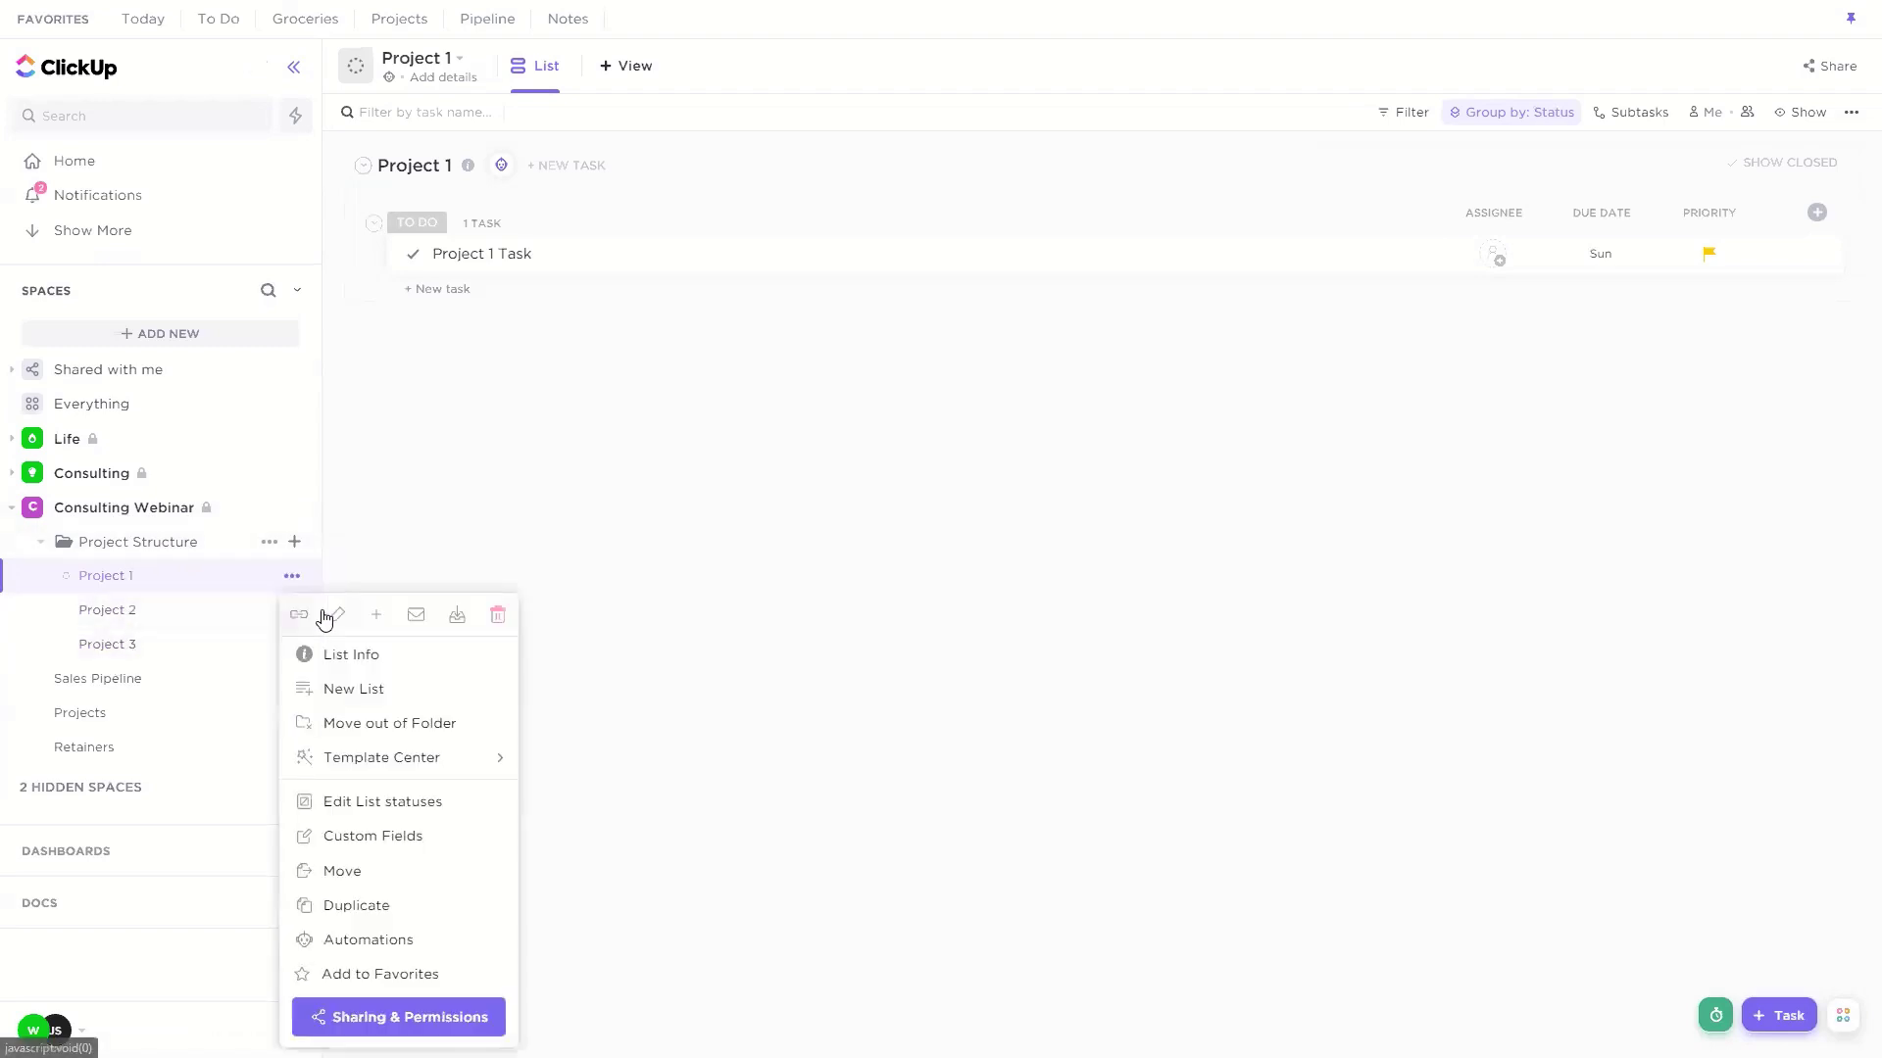
{"action": "left_click", "coordinate": [337, 615]}
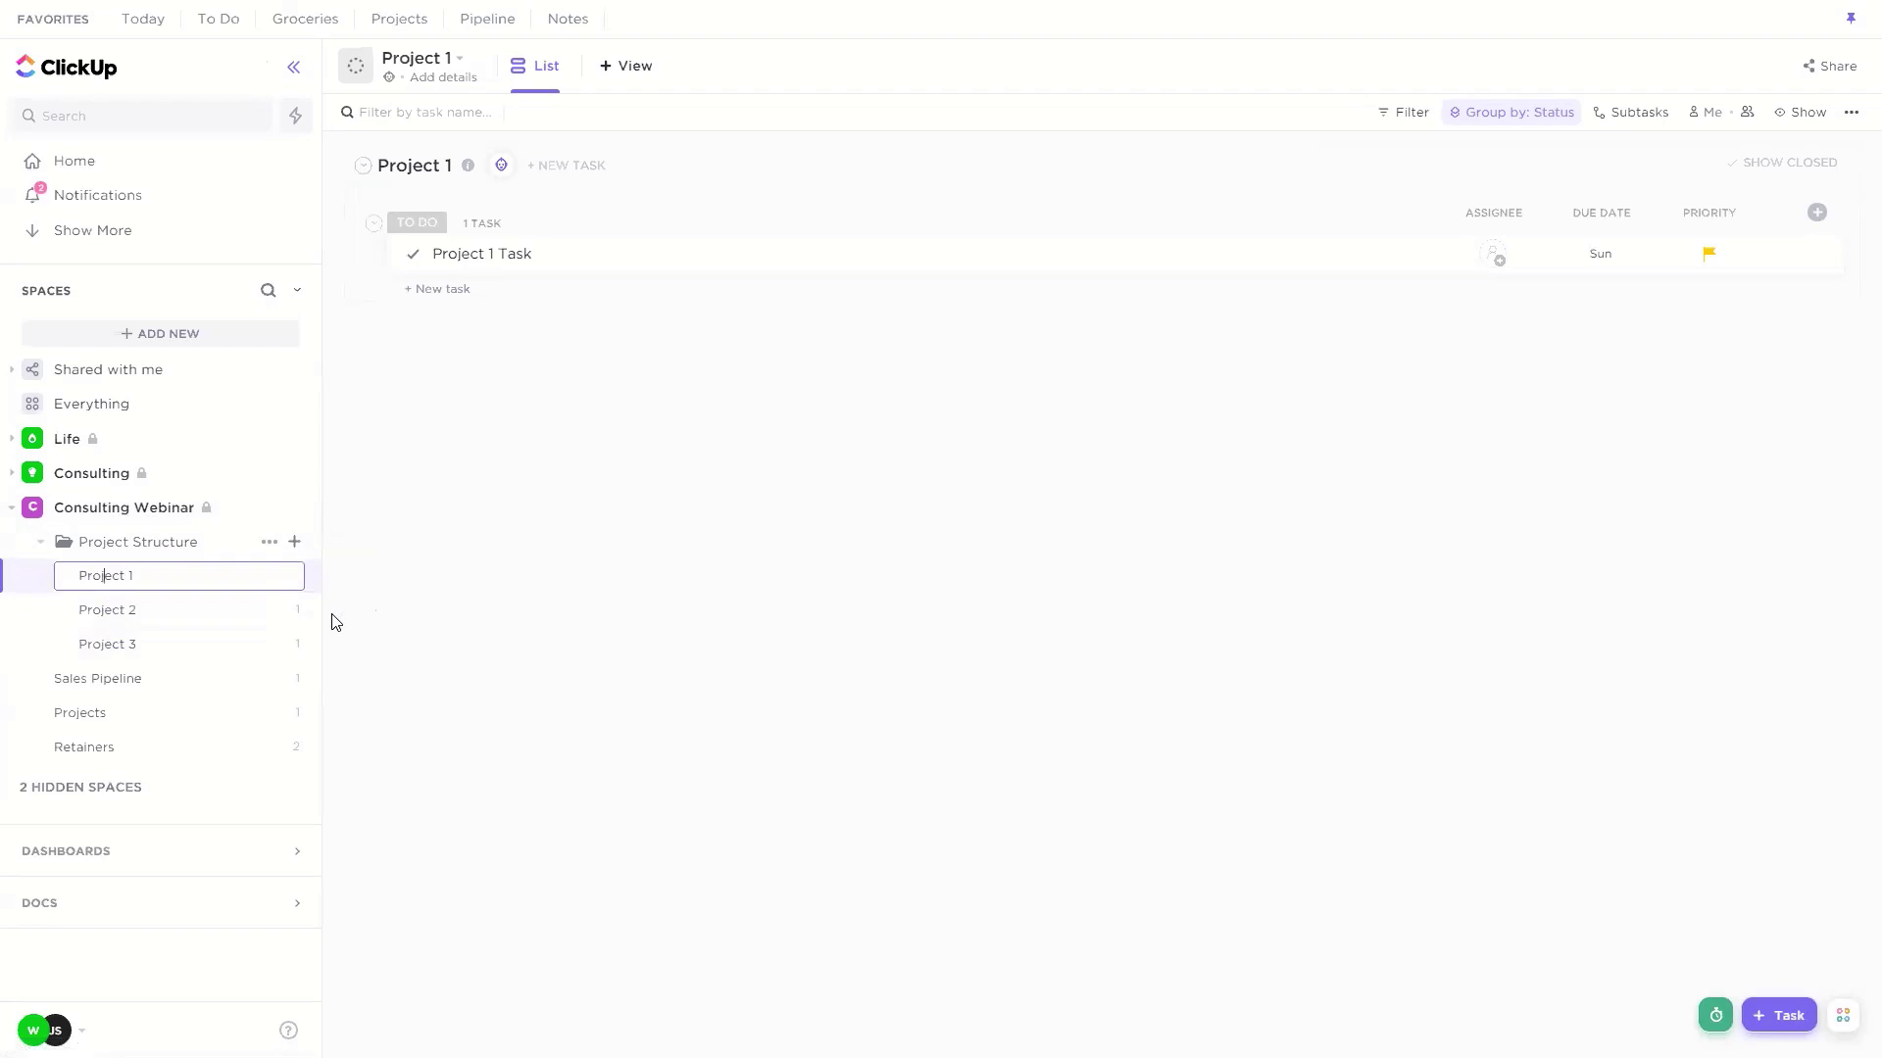
{"action": "type", "text": "Client 1 -"}
{"action": "key", "text": "Return"}
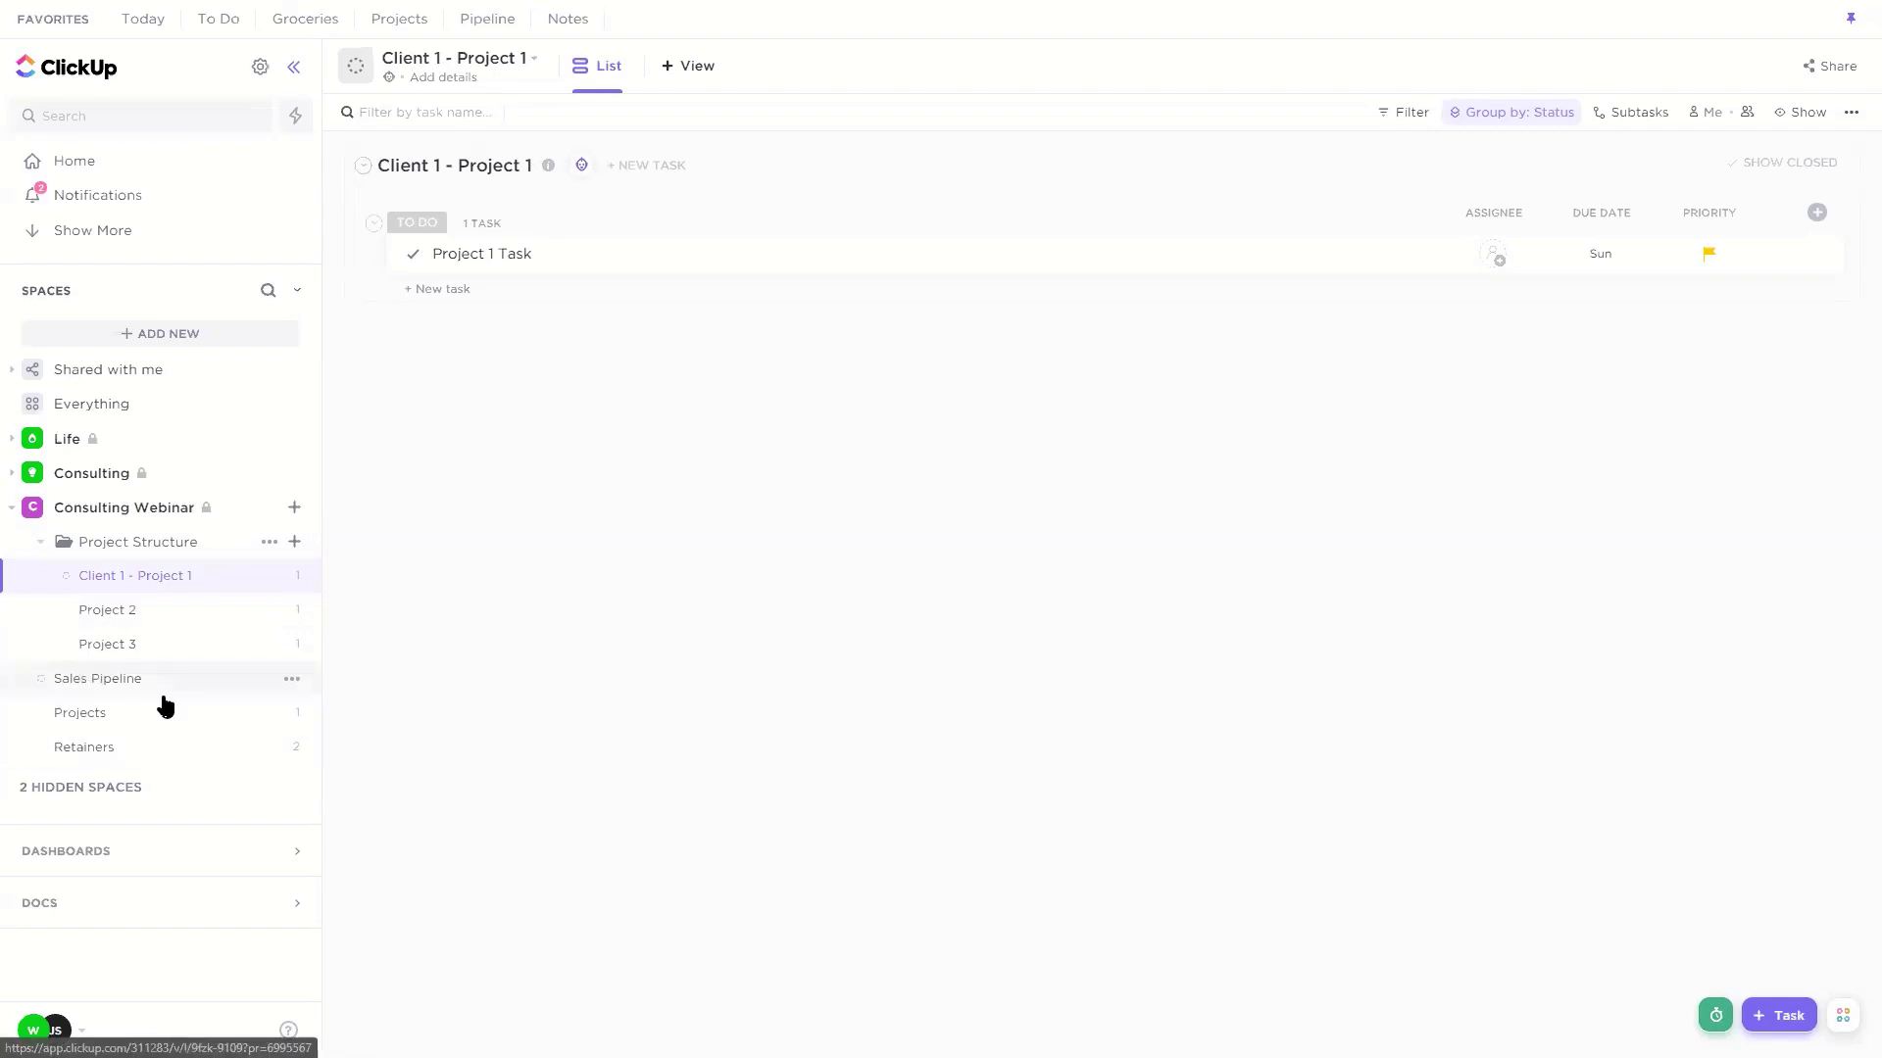
Step: Look at the due date and assignee options for the XYZ Trust task in the Projects list
{"action": "left_click", "coordinate": [161, 723]}
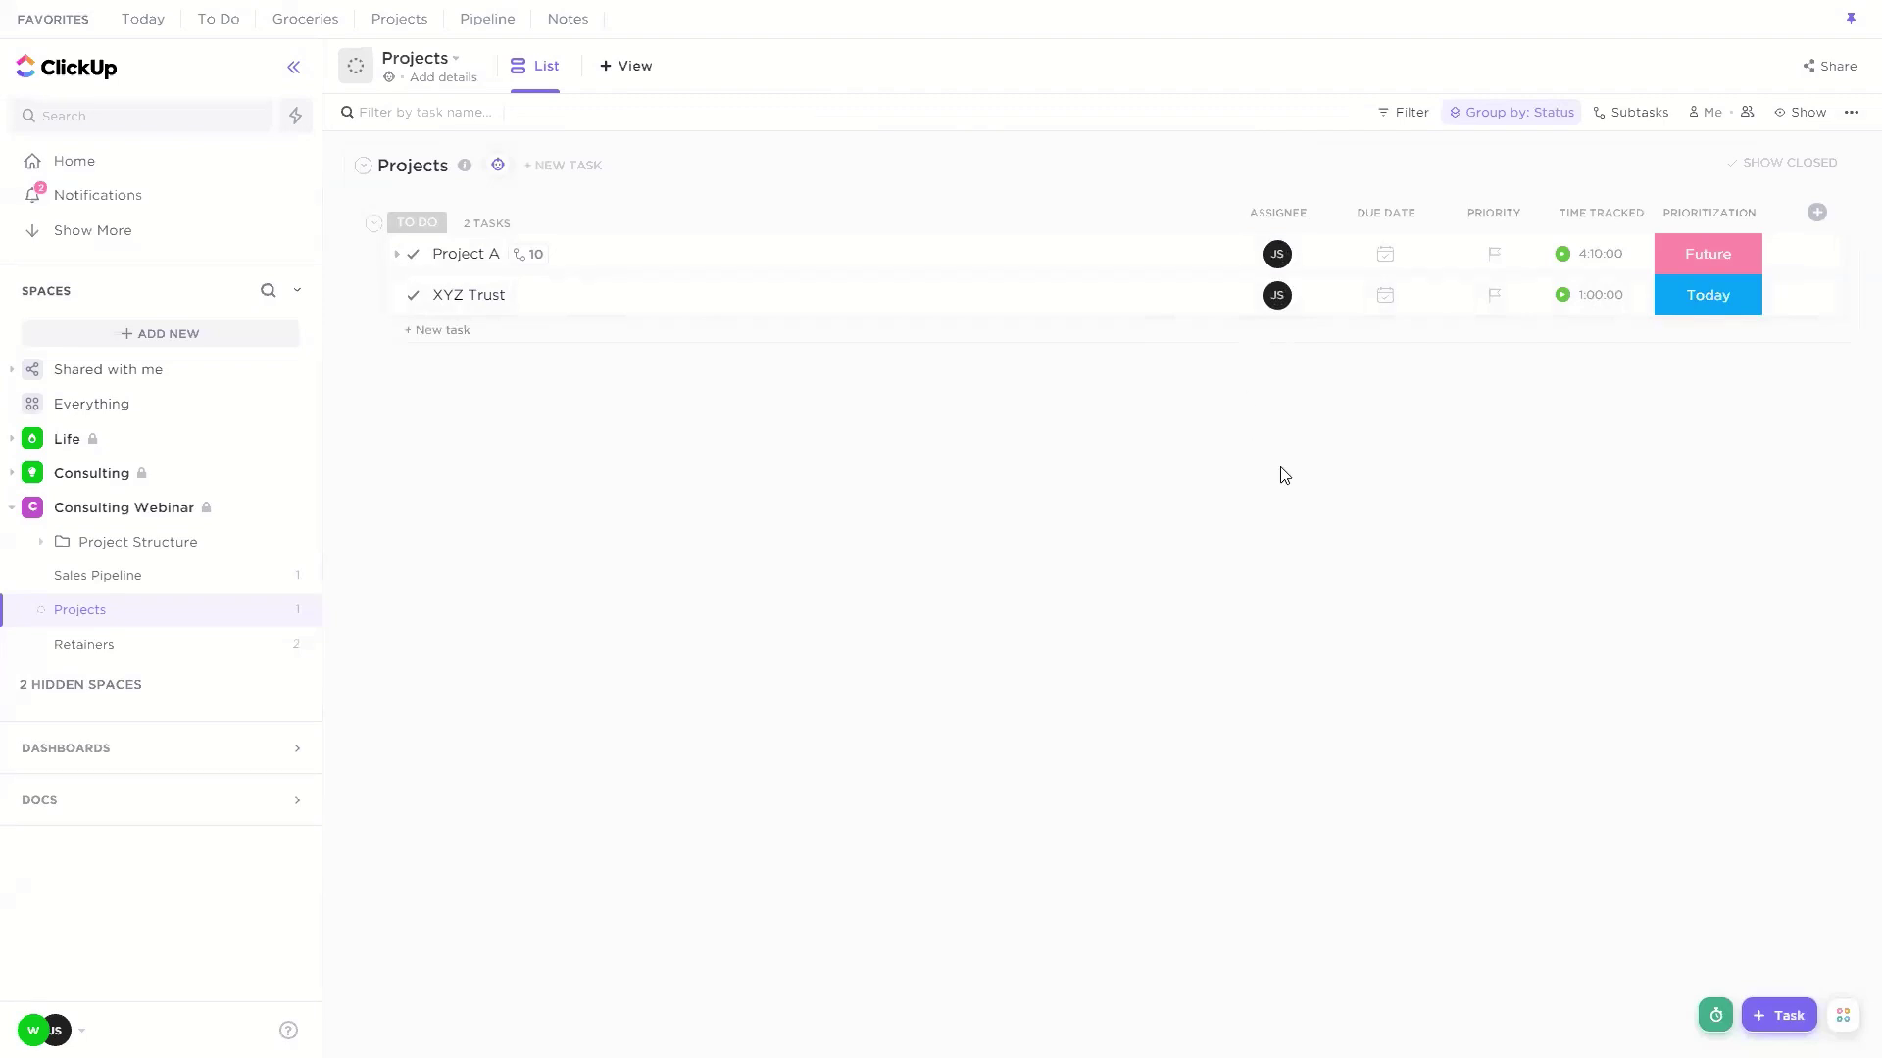
{"action": "left_click", "coordinate": [1384, 295]}
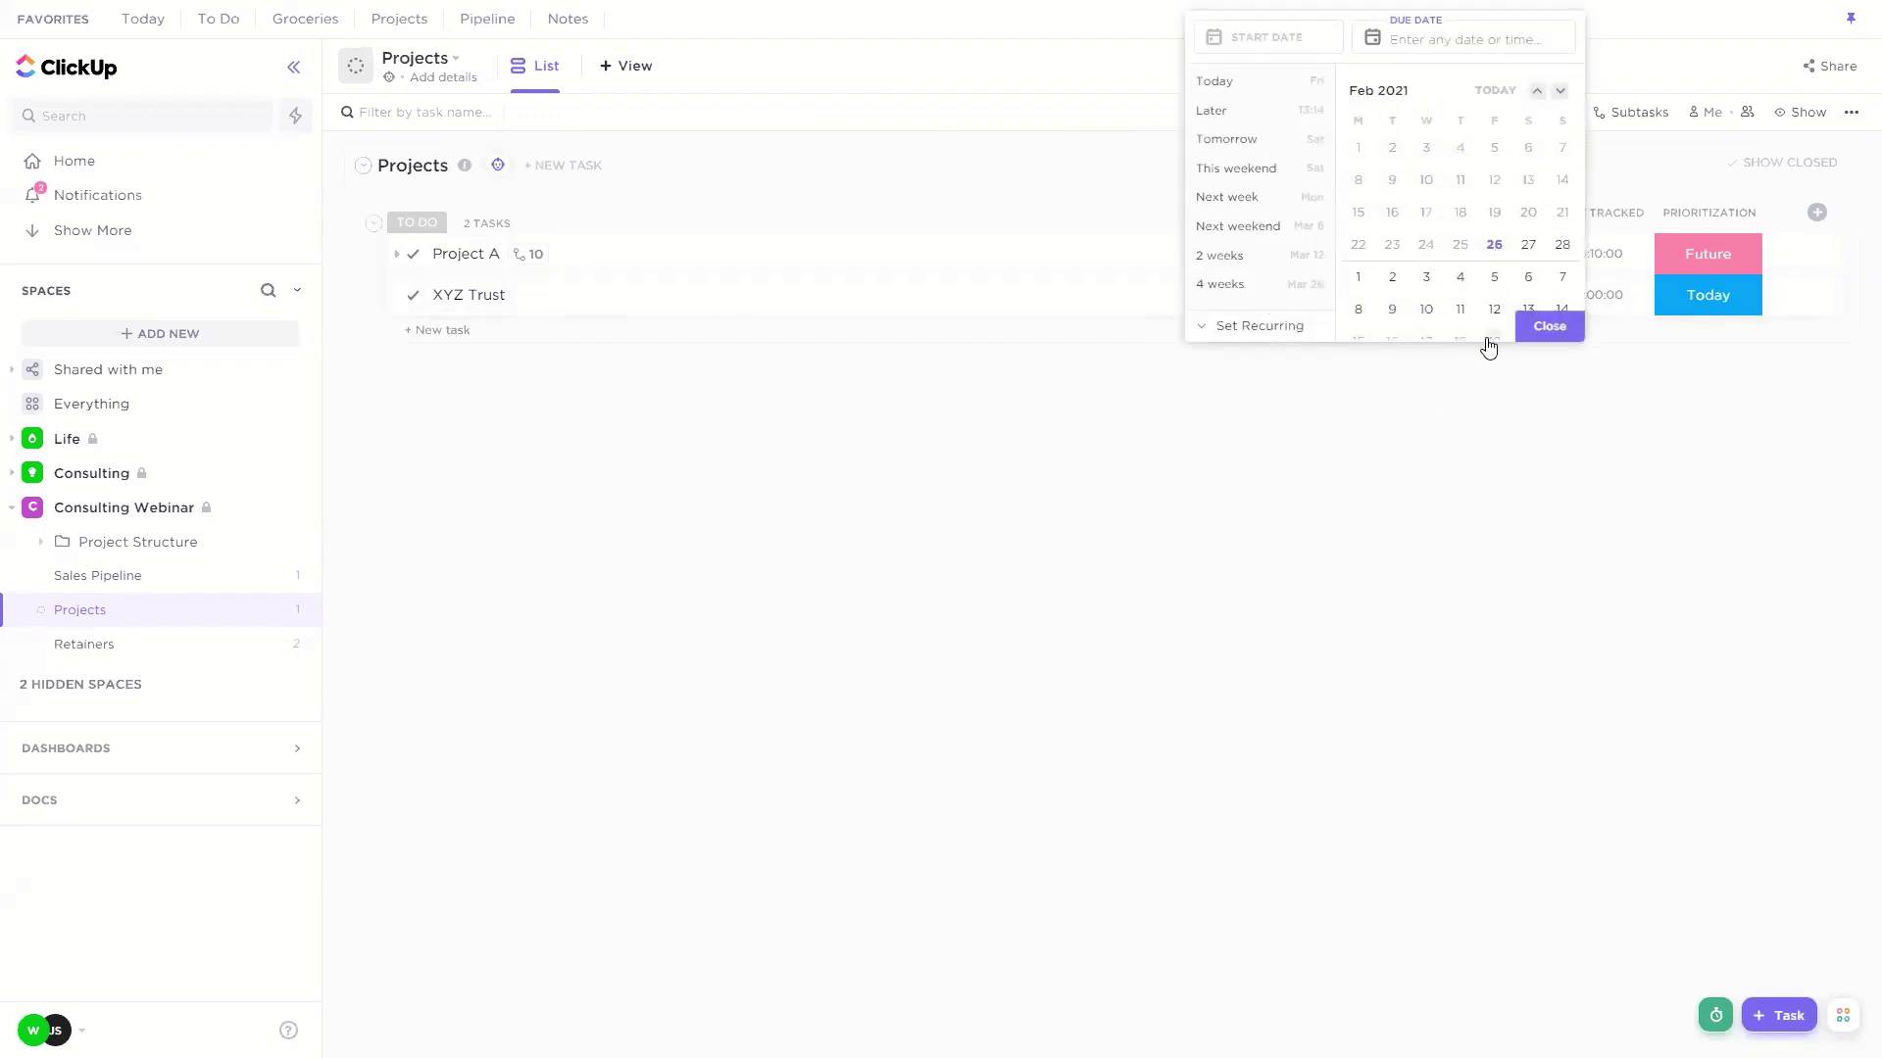
{"action": "left_click", "coordinate": [1463, 414]}
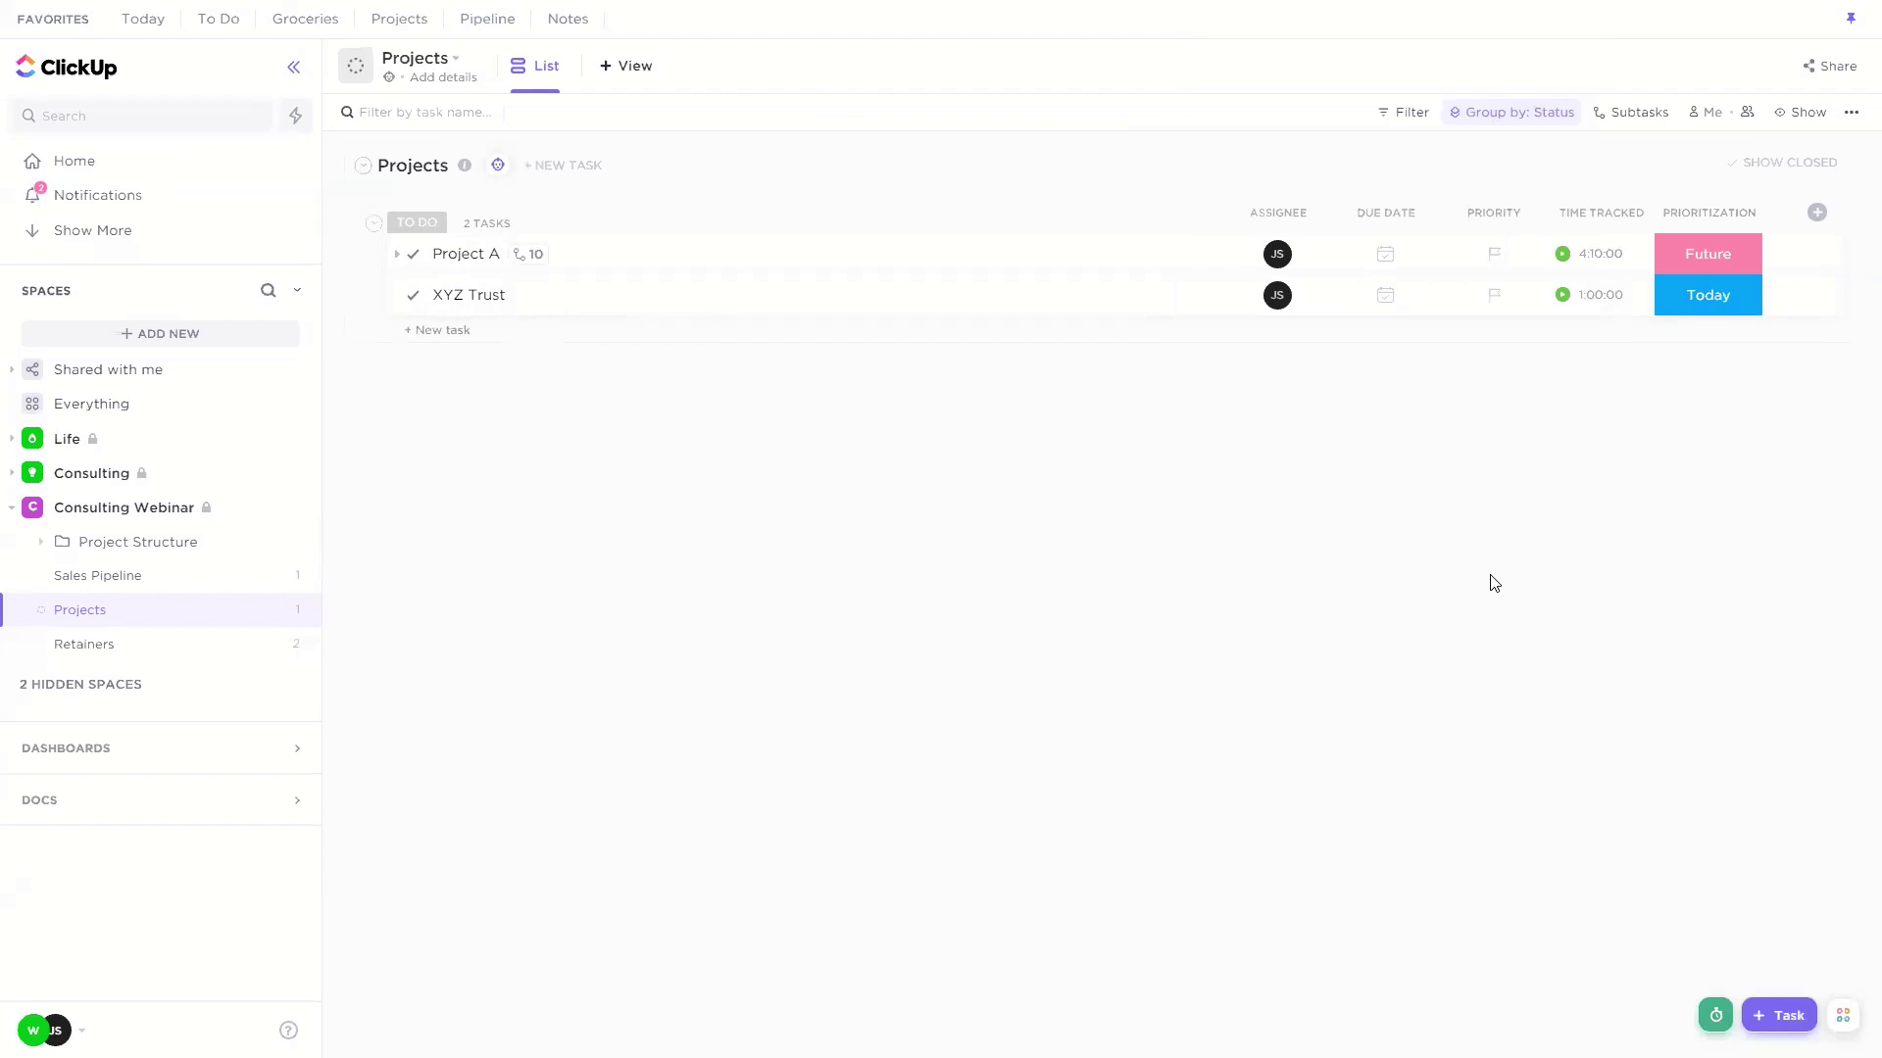
{"action": "left_click", "coordinate": [1277, 295]}
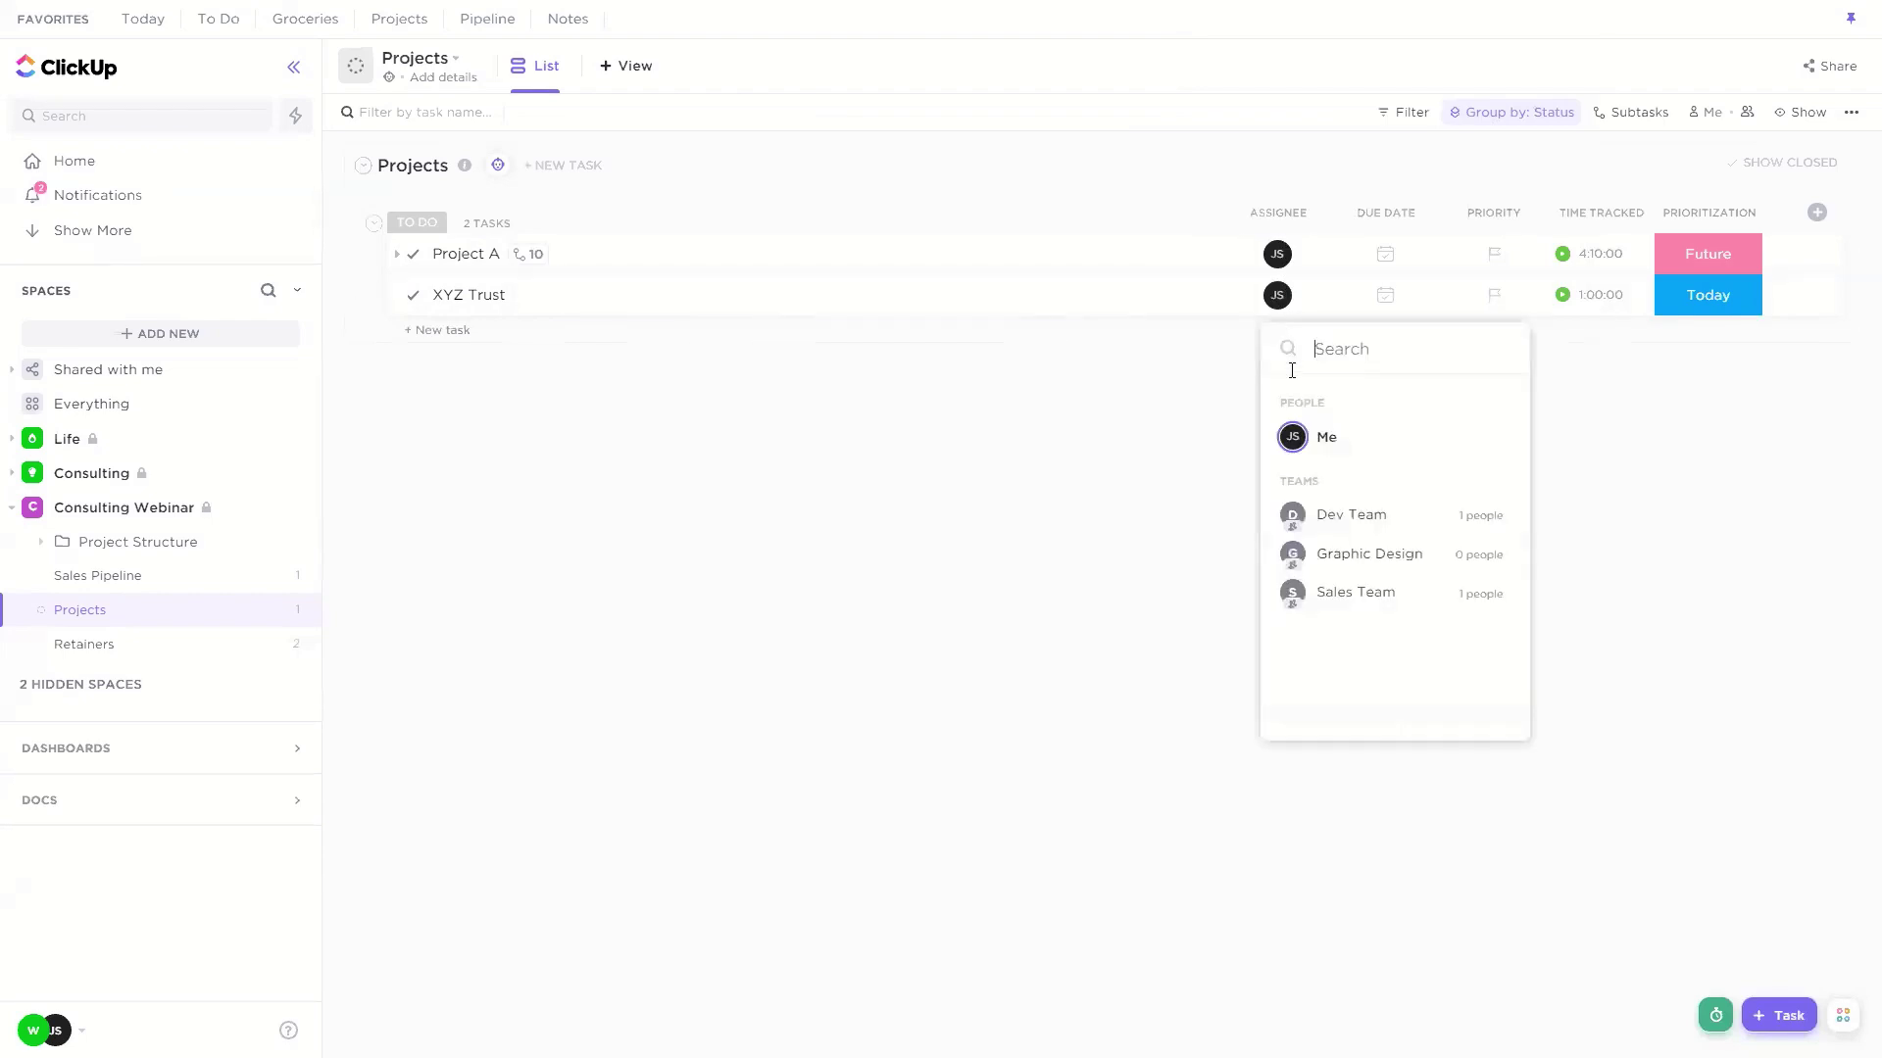
{"action": "left_click", "coordinate": [1130, 554]}
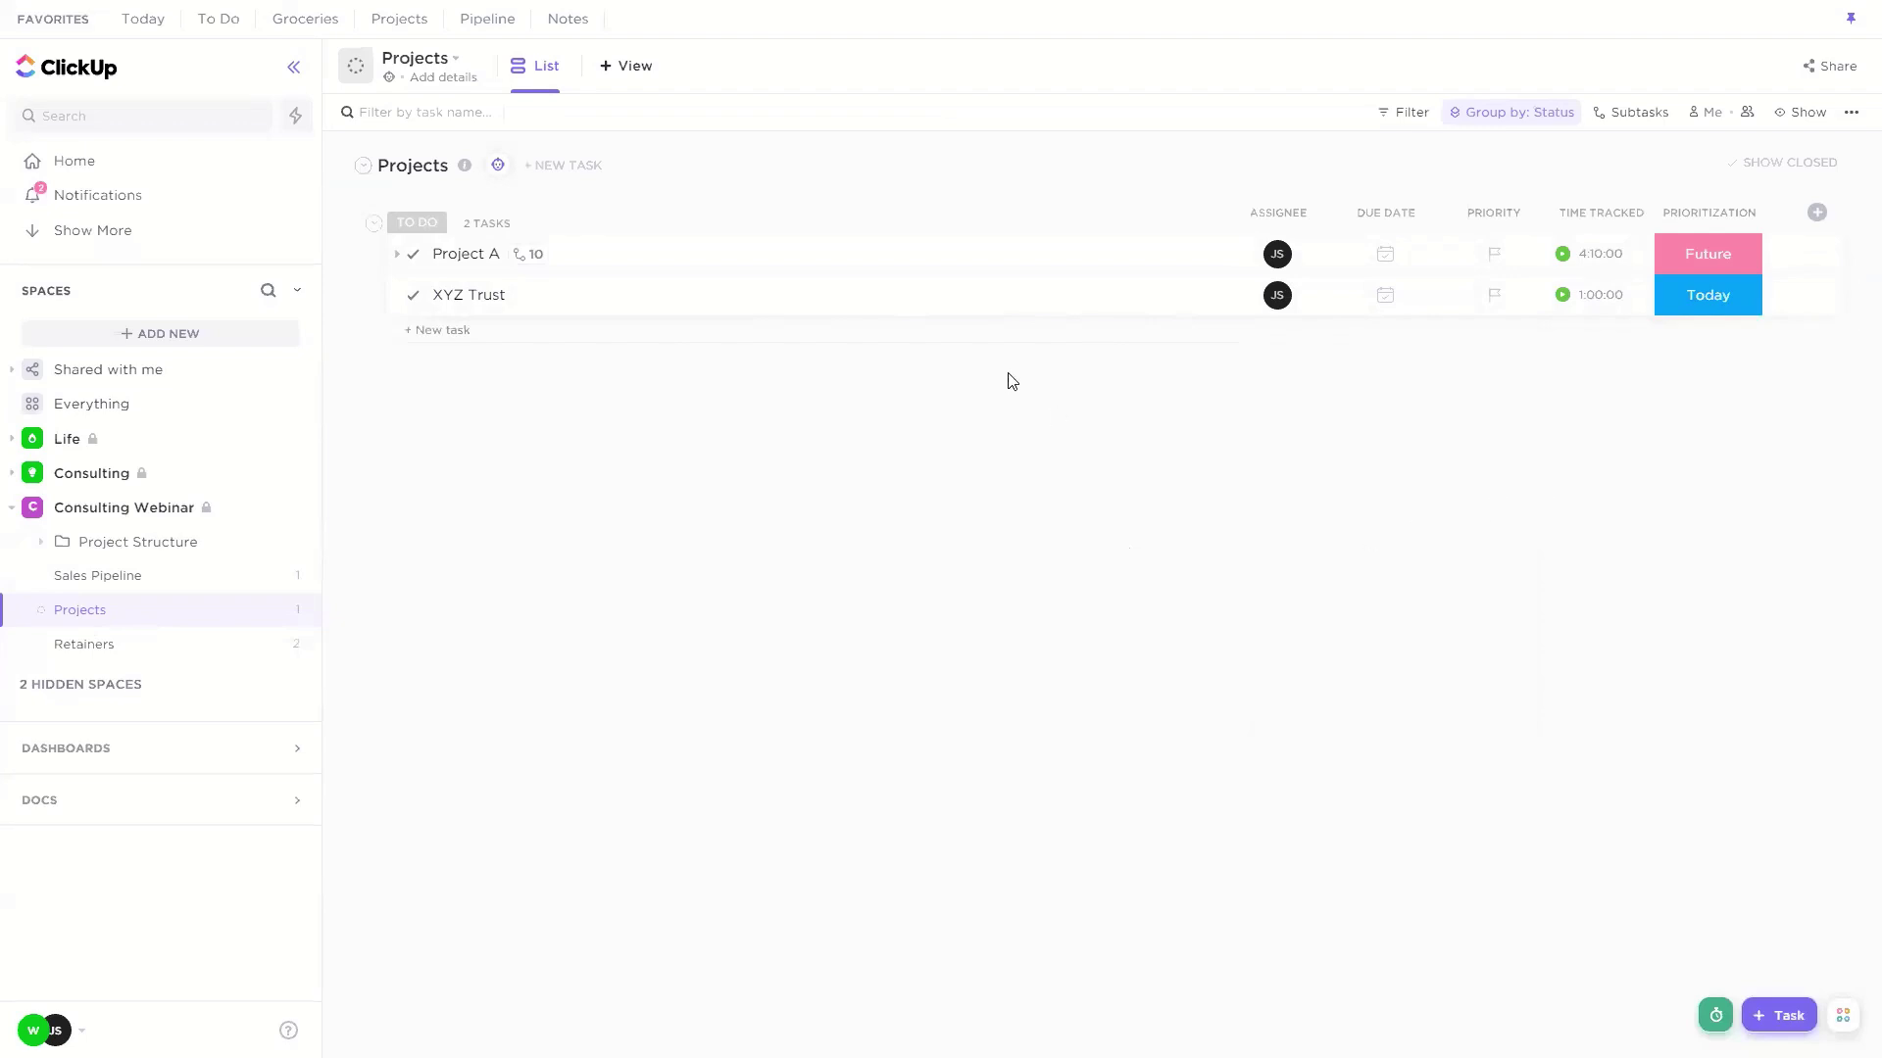
Step: Expand Project A's subtasks and assign Task 2 to the Dev Team and Graphic Design teams
{"action": "left_click", "coordinate": [528, 257]}
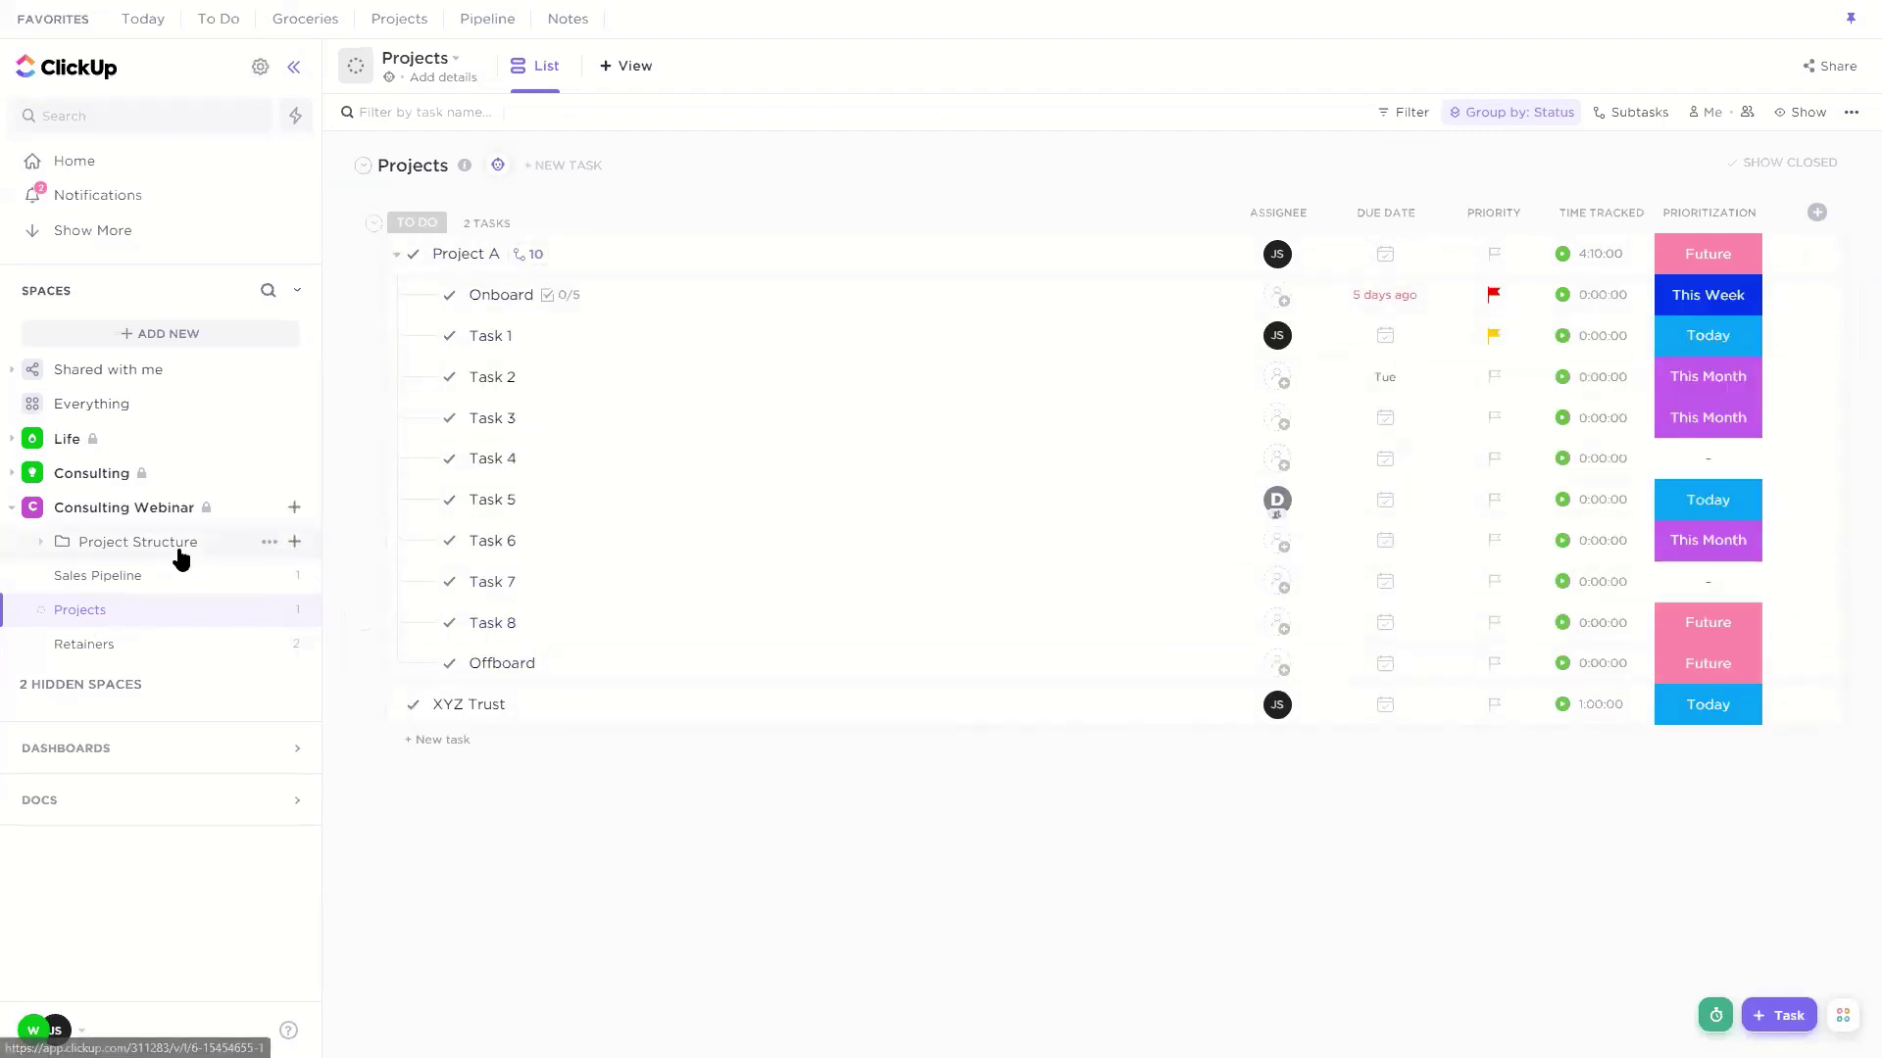
{"action": "left_click", "coordinate": [1277, 379]}
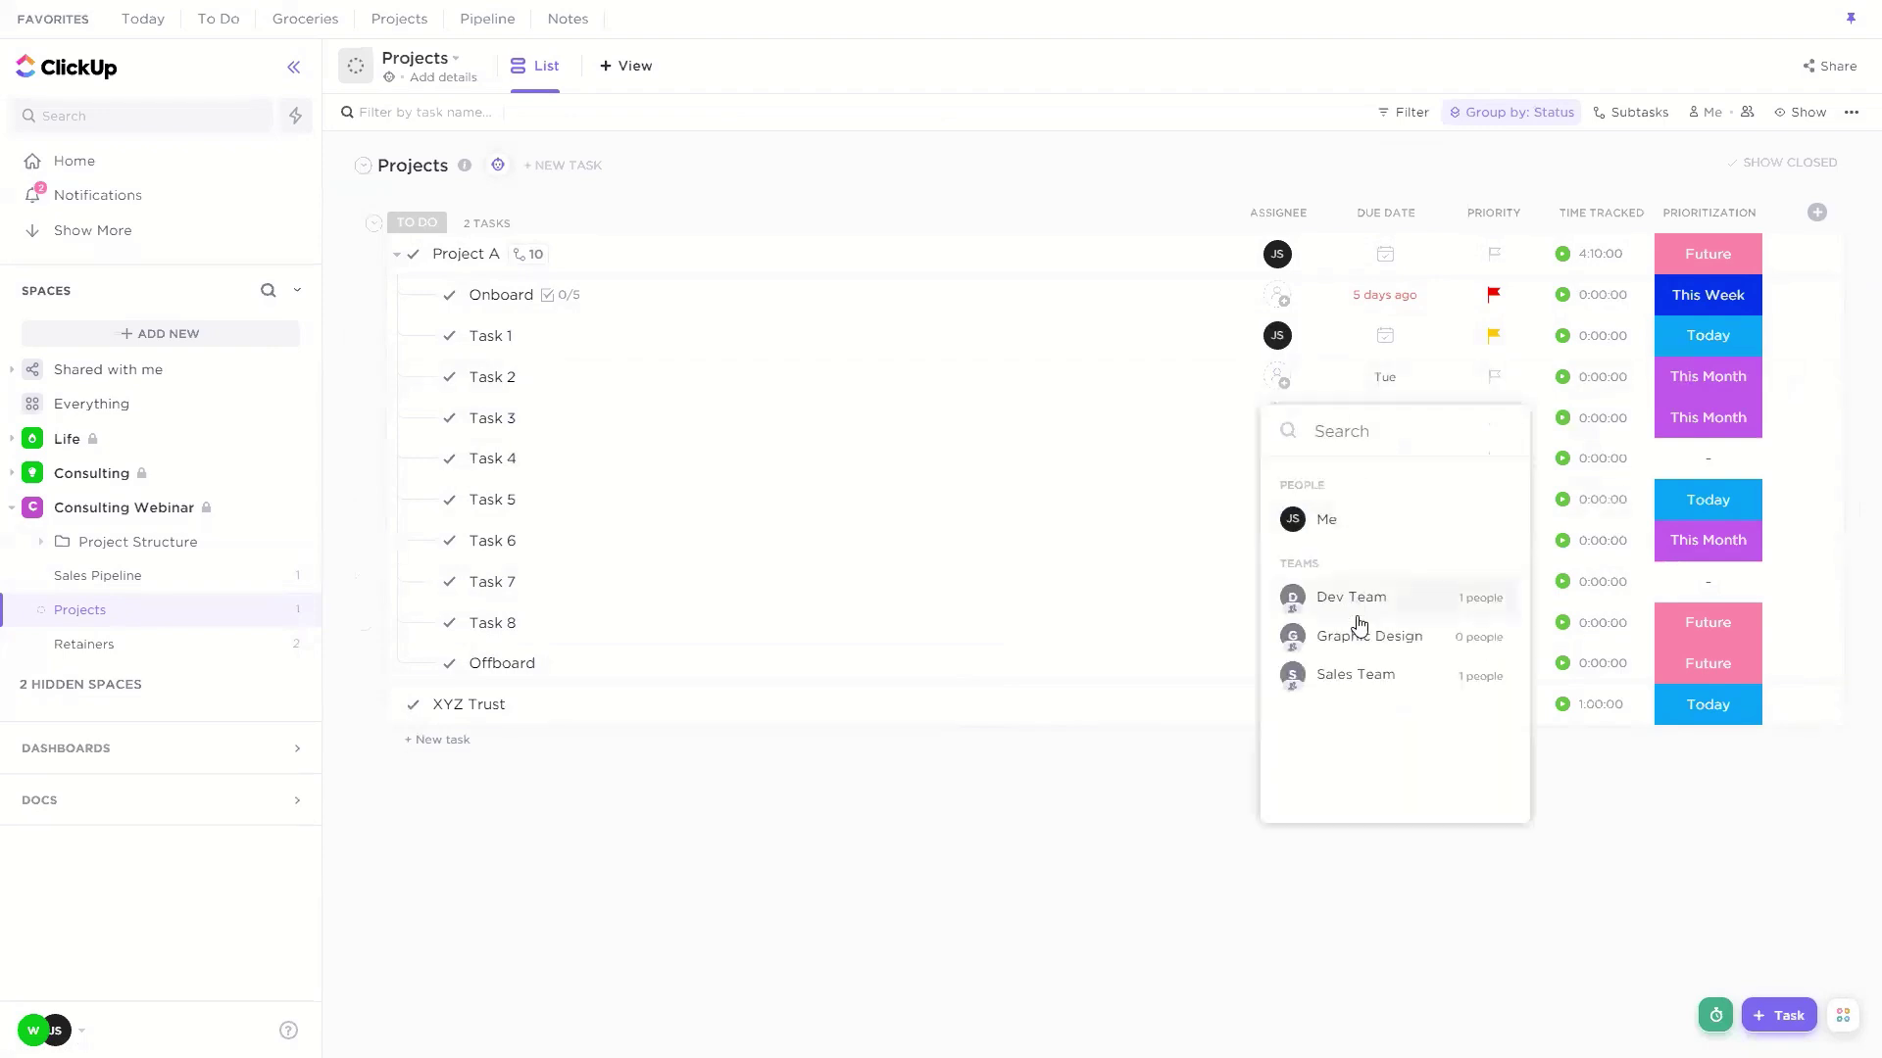
{"action": "left_click", "coordinate": [1377, 600]}
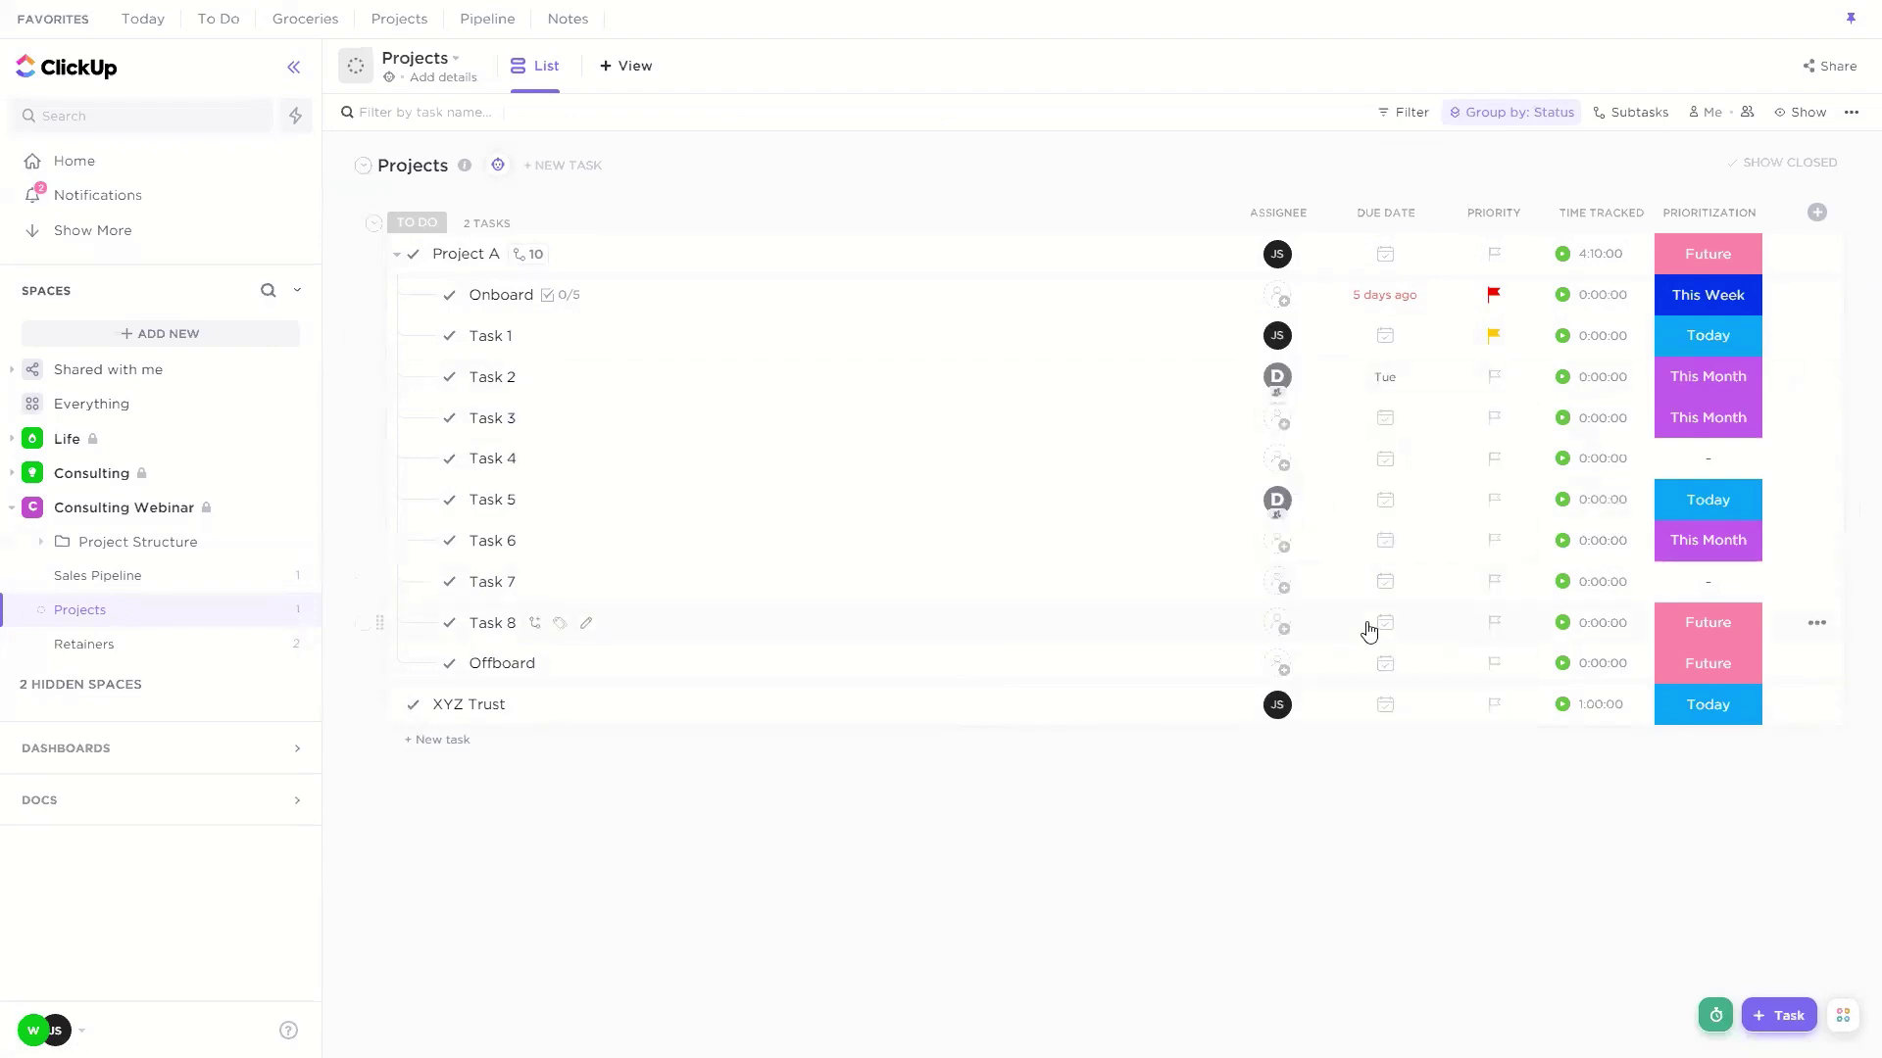
{"action": "left_click", "coordinate": [1288, 395]}
{"action": "left_click", "coordinate": [1351, 637]}
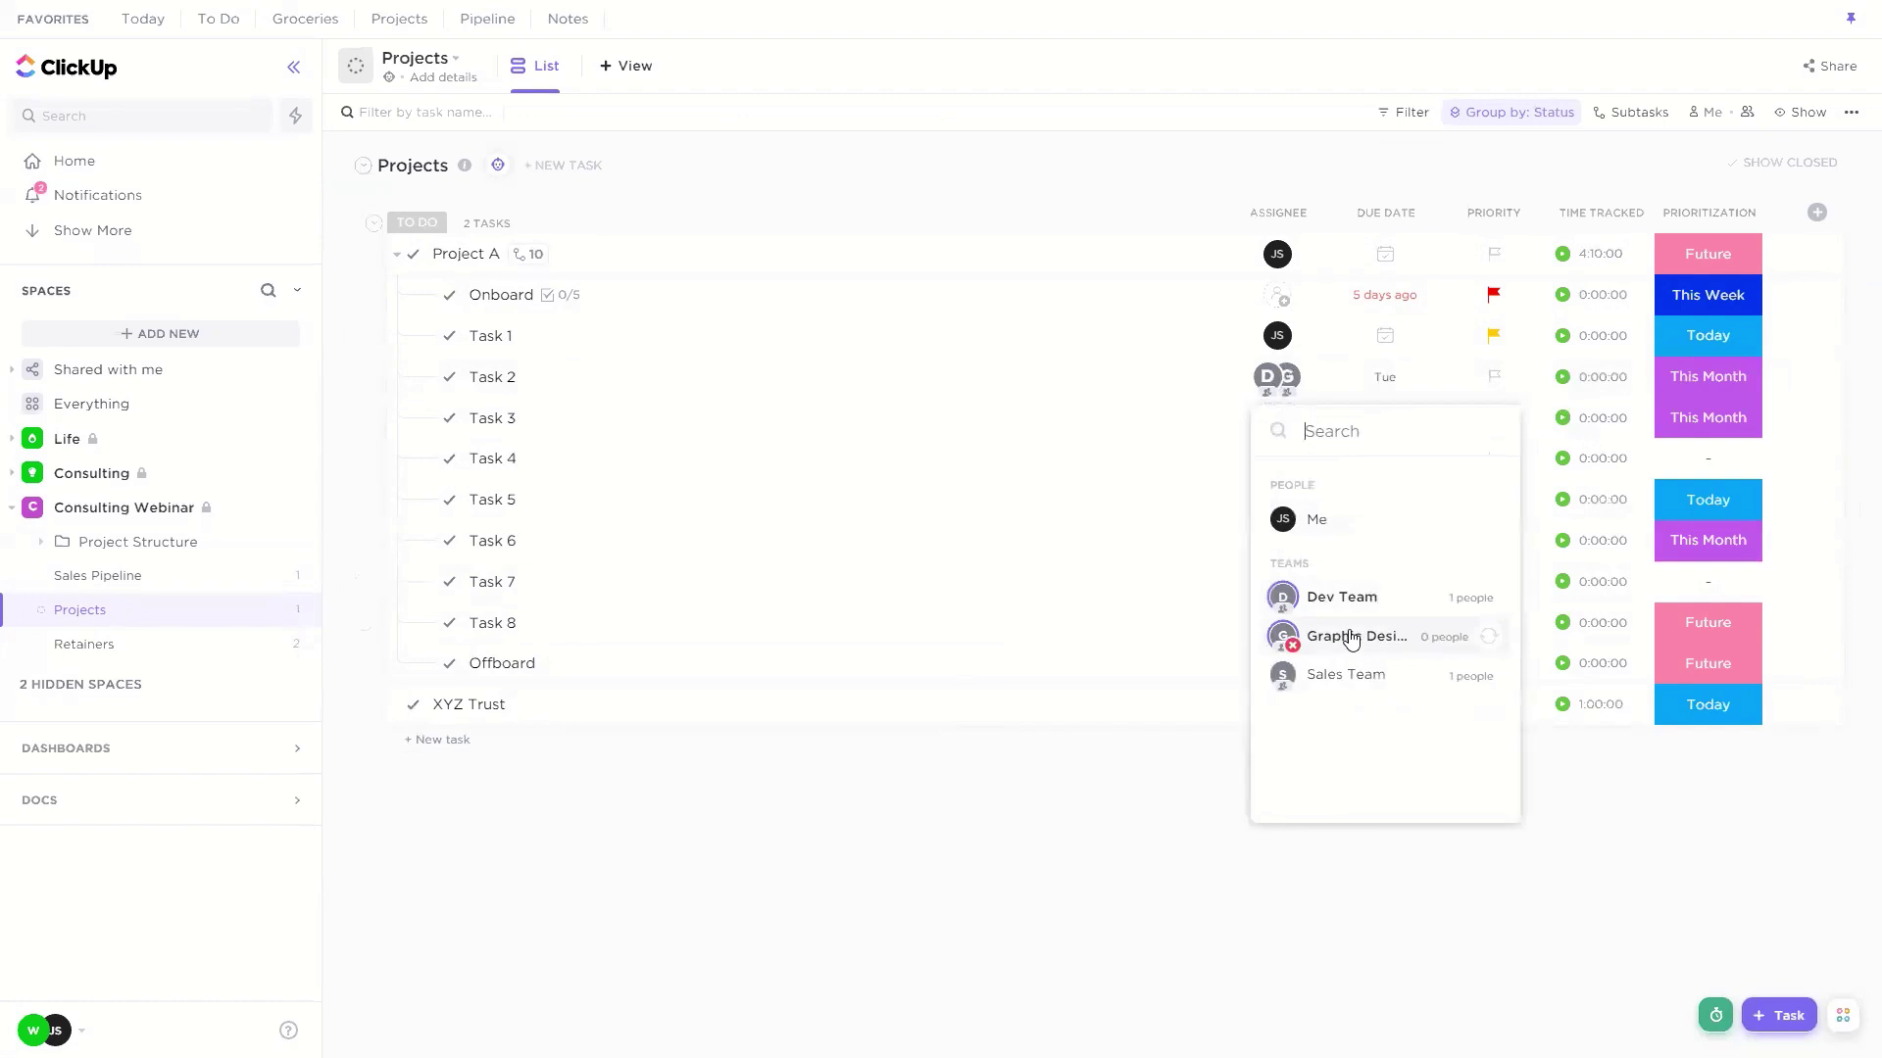
{"action": "left_click", "coordinate": [1110, 872]}
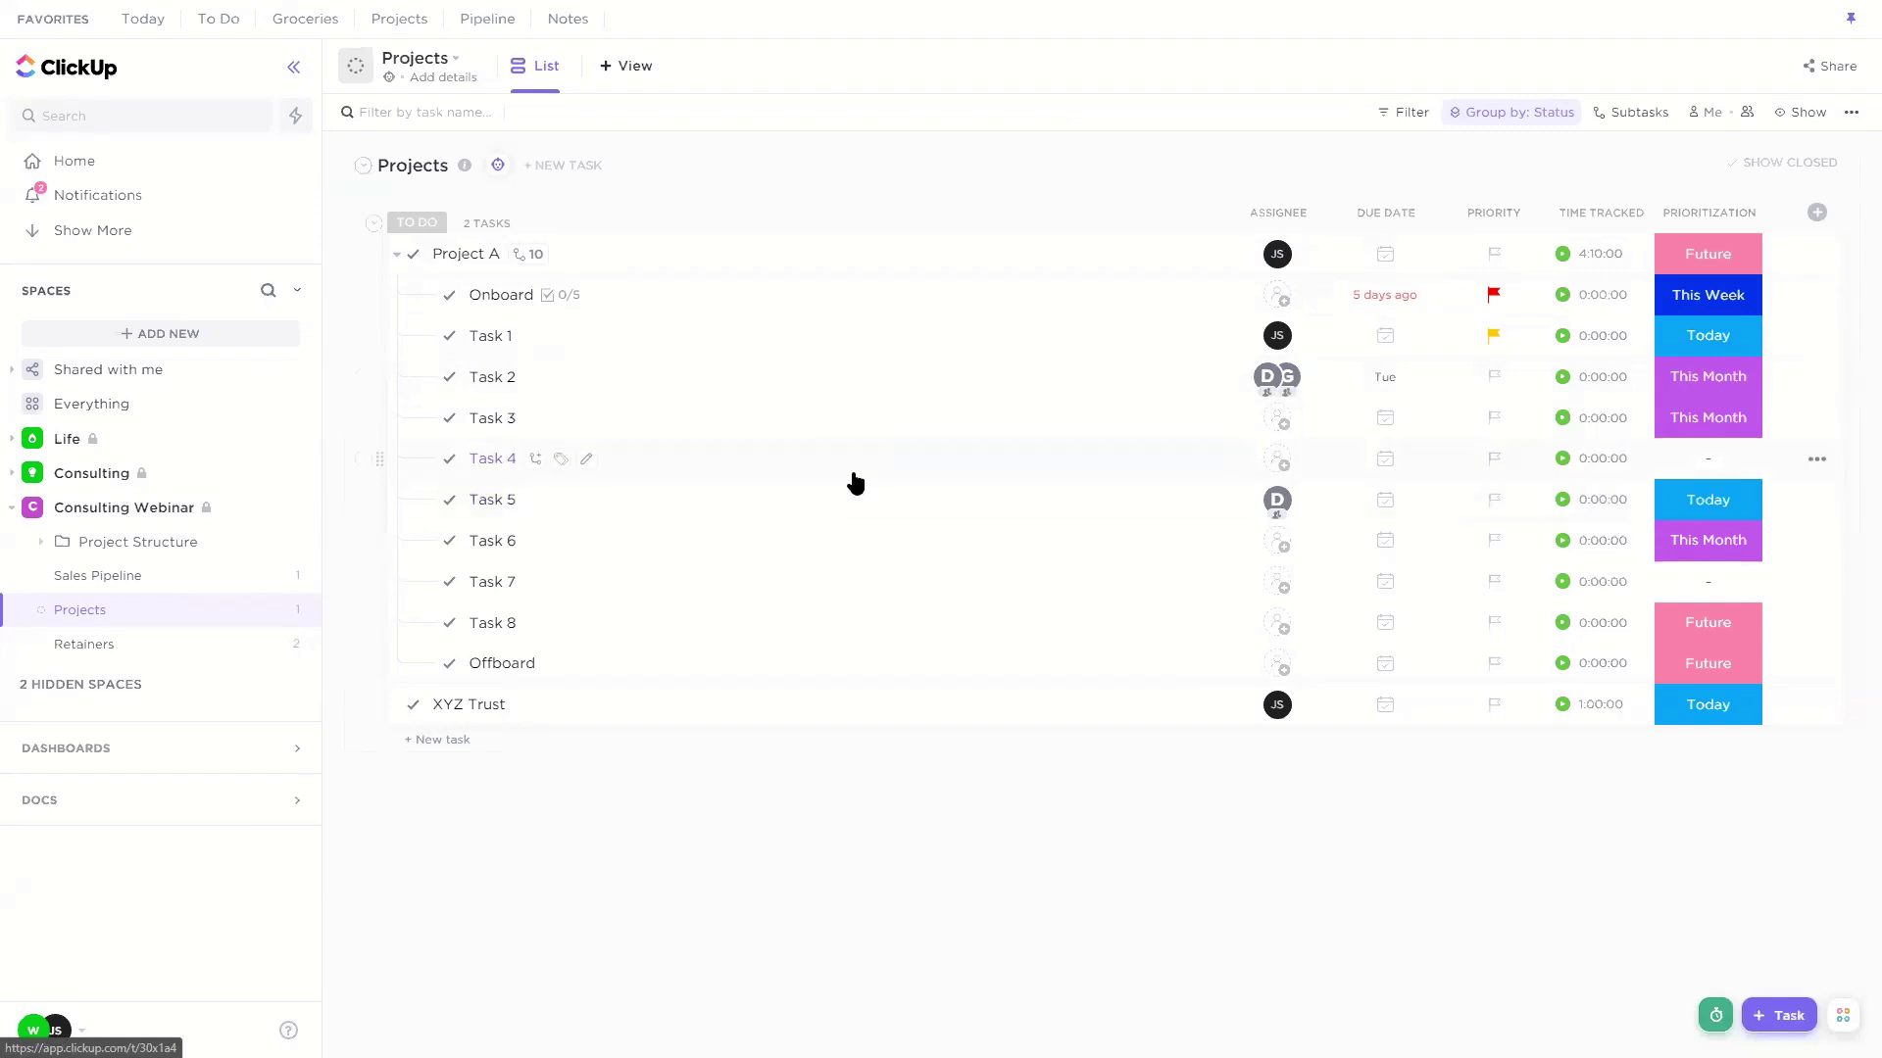
Step: Select every task and subtask from Project A through XYZ Trust to view the bulk actions, and clear the selection
{"action": "left_click", "coordinate": [362, 262]}
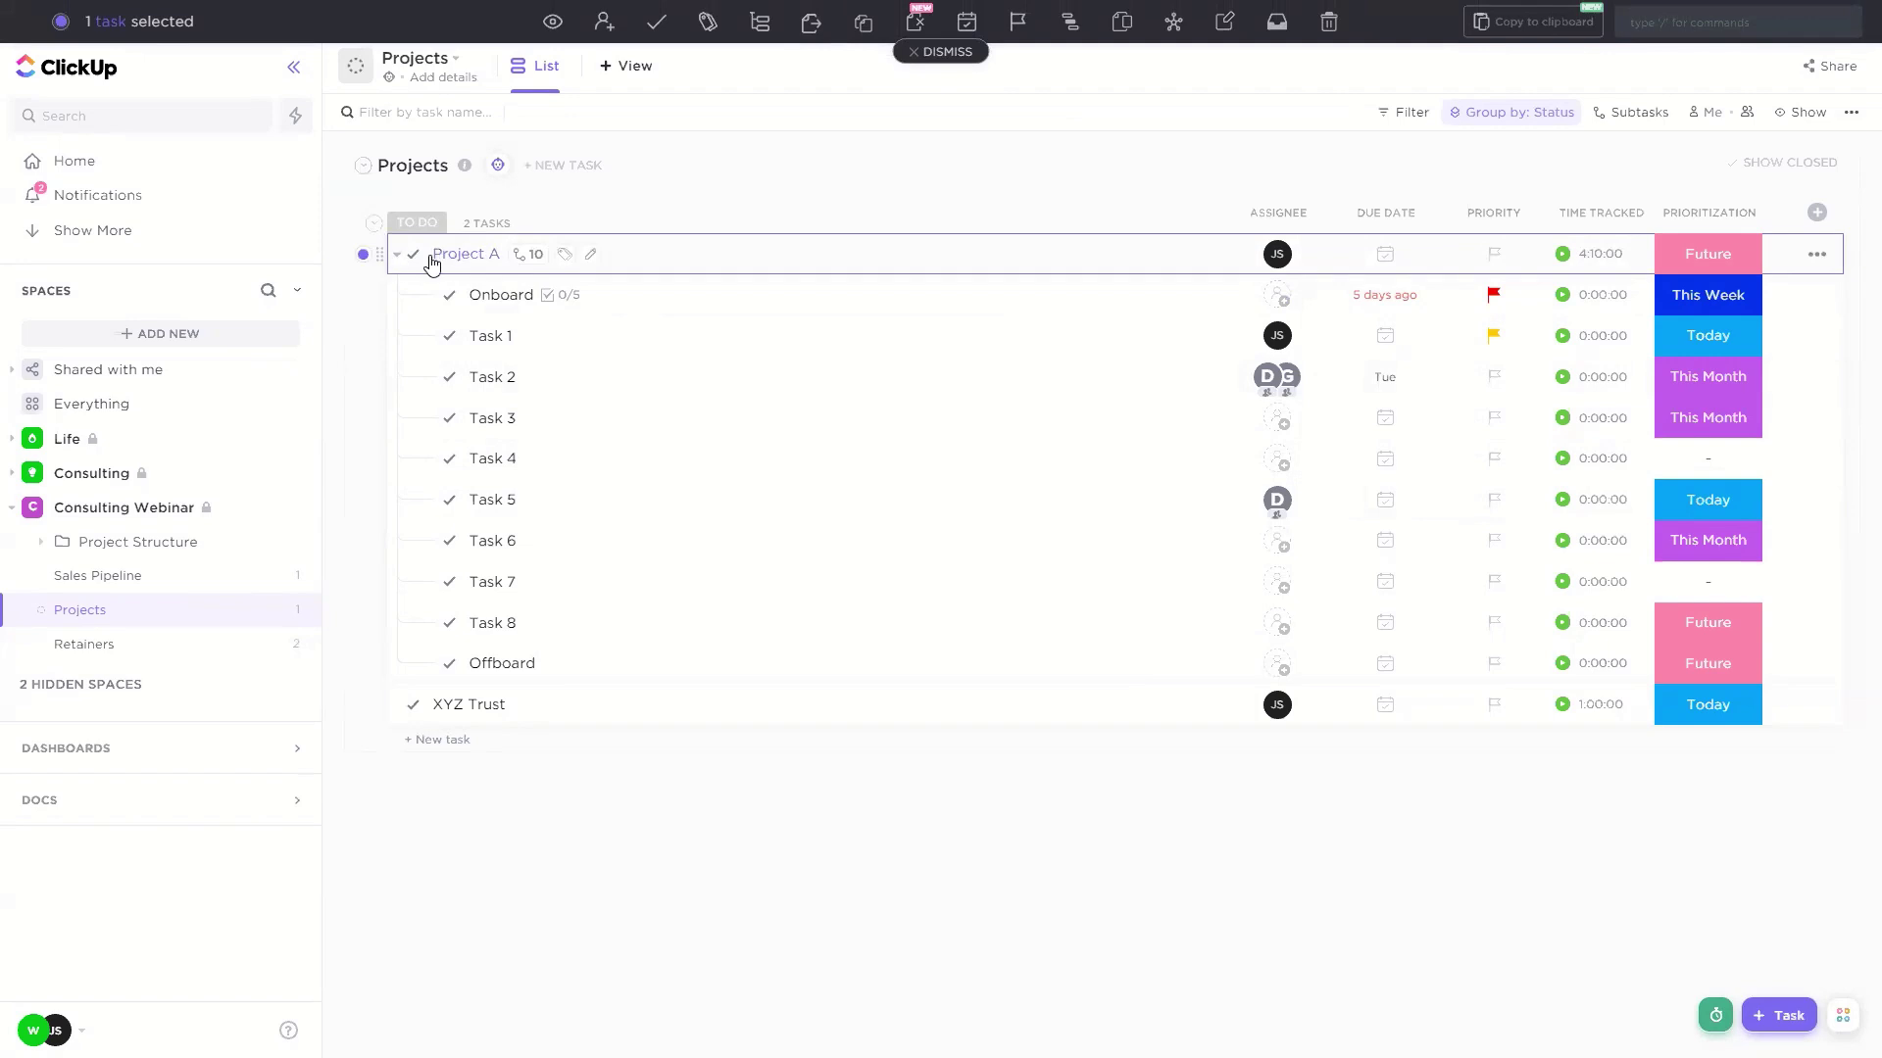
{"action": "left_click", "coordinate": [363, 710], "text": "shift"}
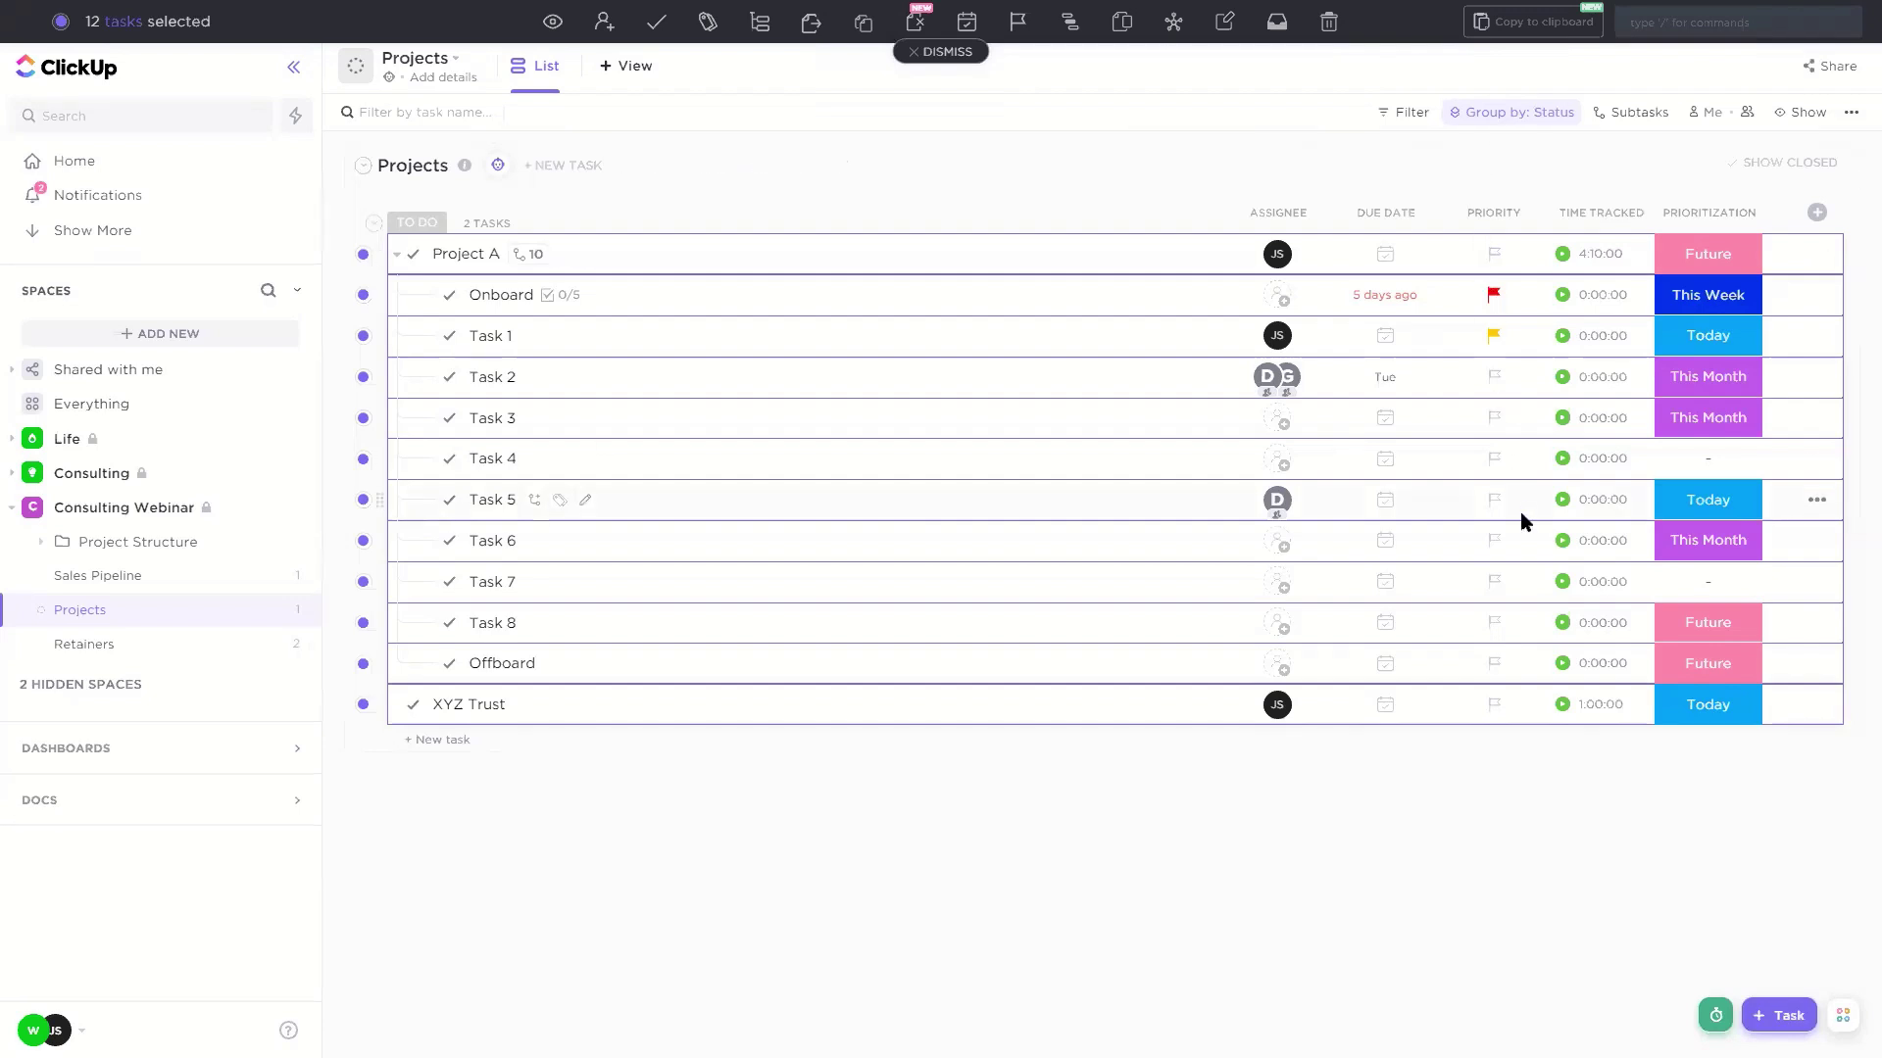
{"action": "key", "text": "Escape"}
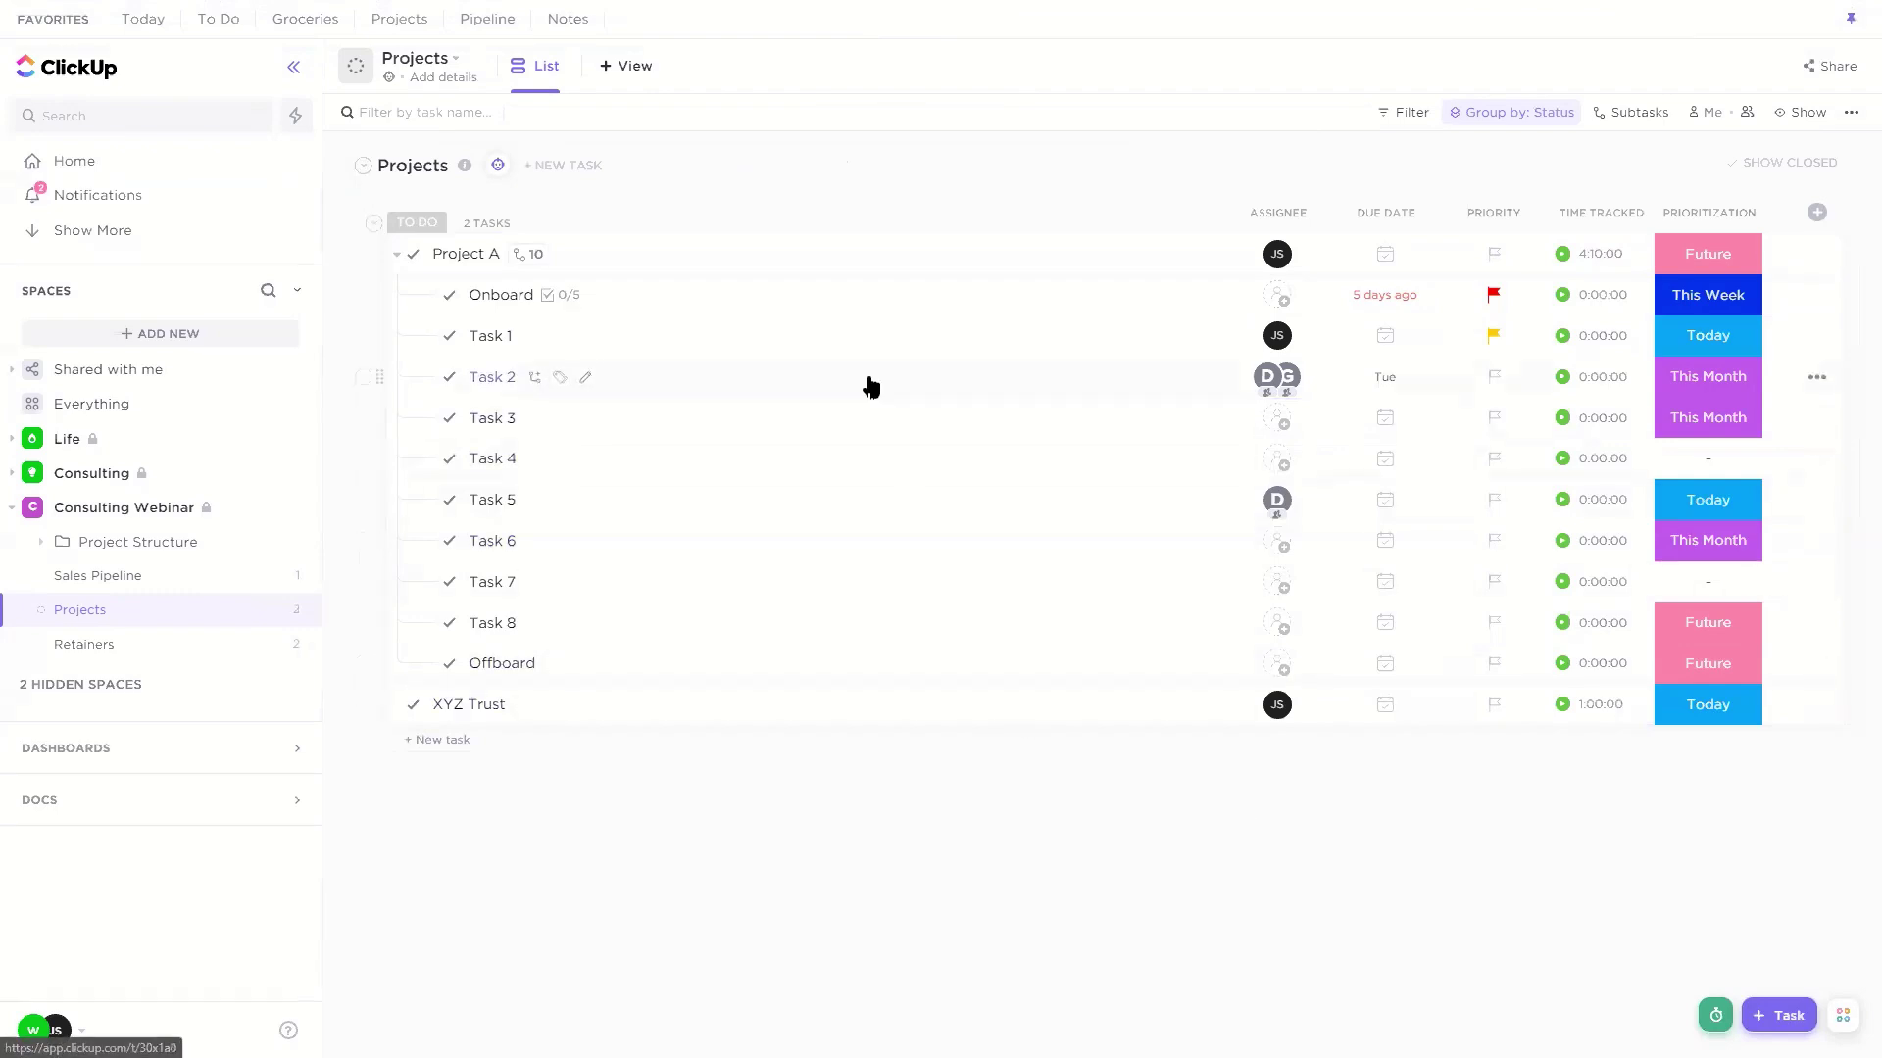
Step: Open Task 1 under Project A and post the comment "Historical notes"
{"action": "left_click", "coordinate": [910, 353]}
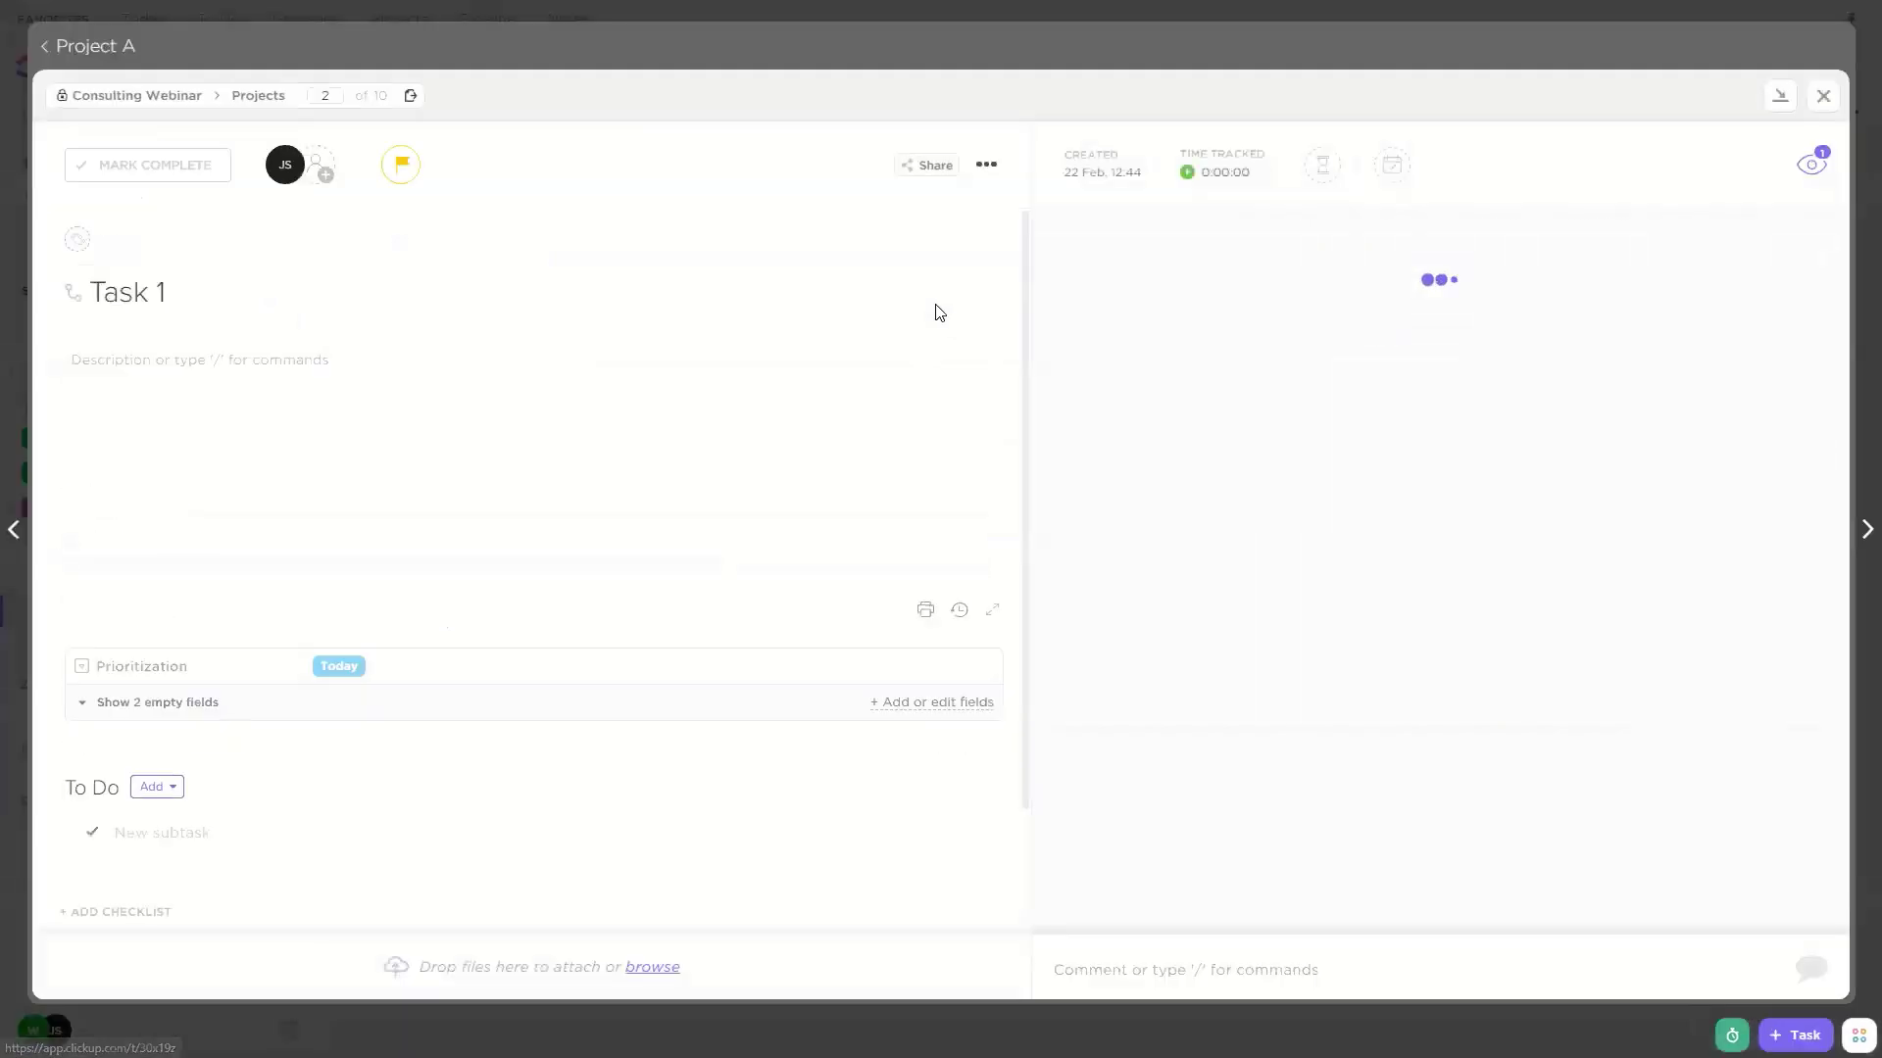
{"action": "left_click", "coordinate": [1171, 948]}
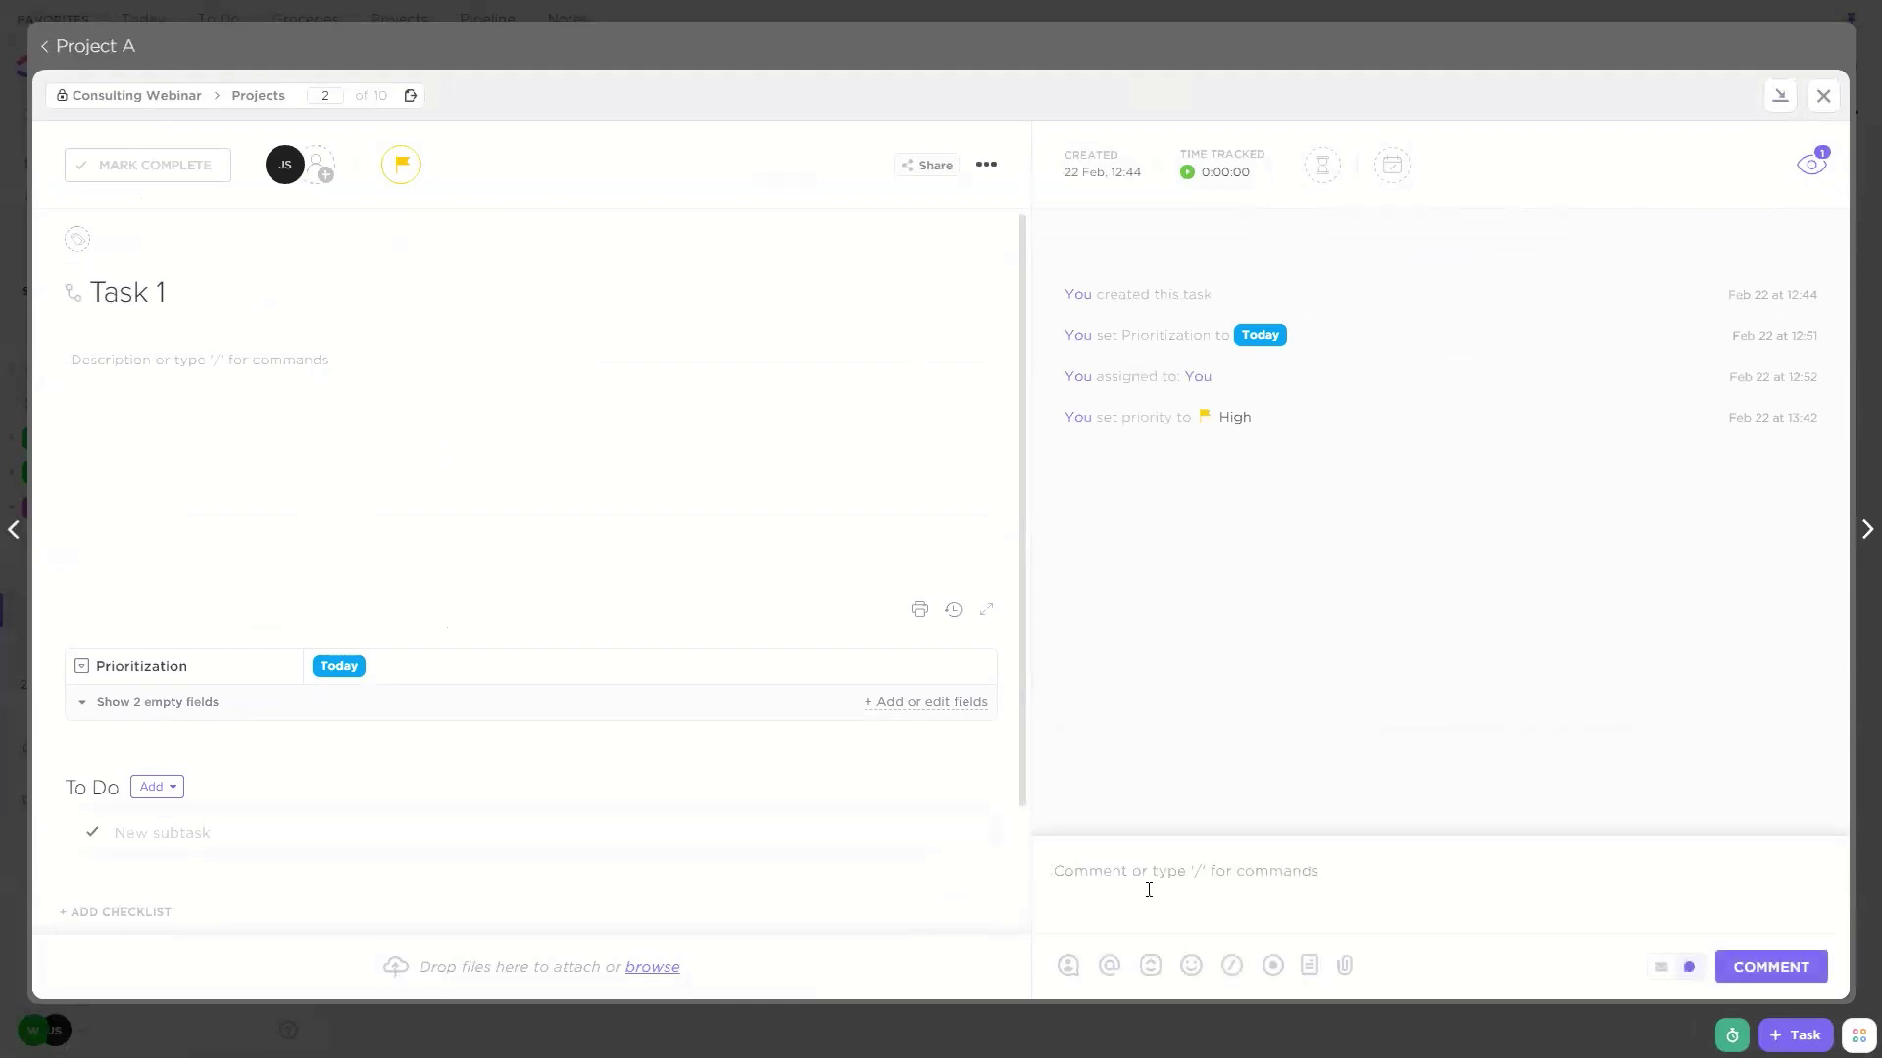
{"action": "type", "text": "Historicalnotes"}
{"action": "key", "text": "Return"}
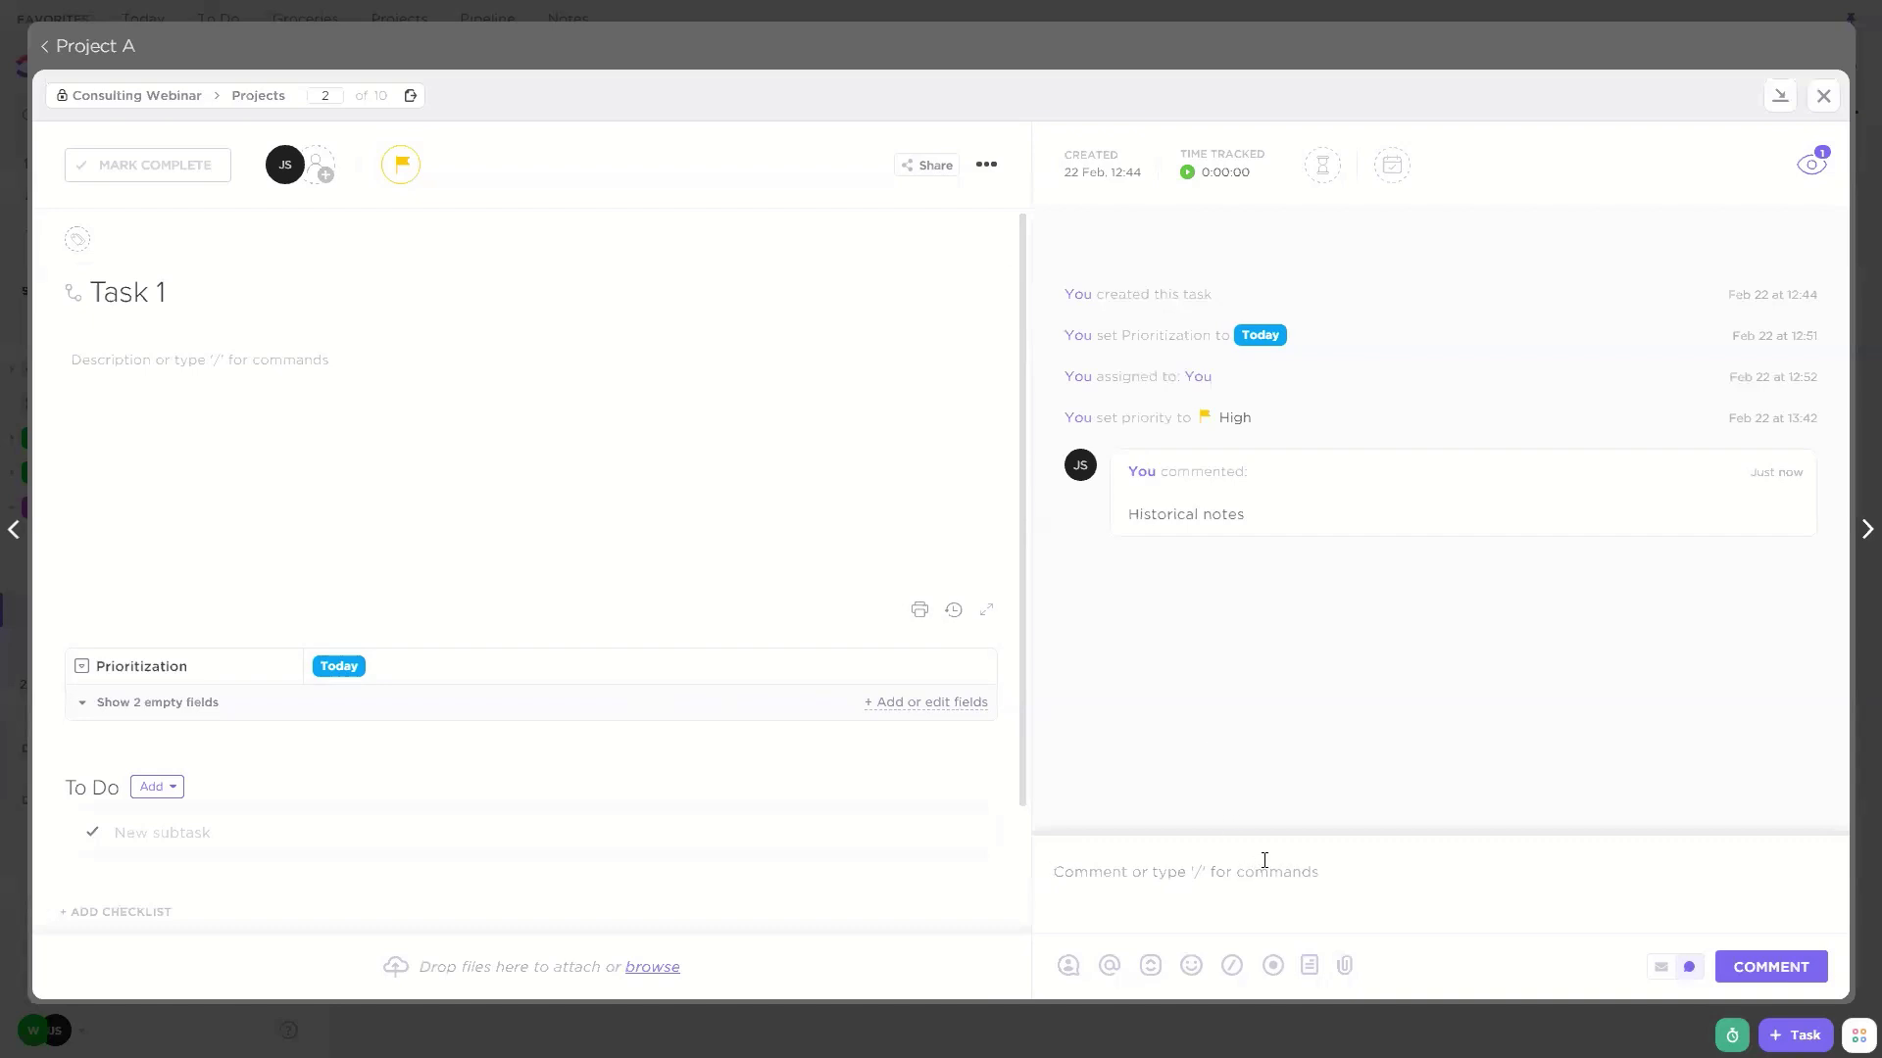
Step: Post a comment on Task 1 that mentions the Dev Team and says "Hi can I get your help here..."
{"action": "type", "text": "@"}
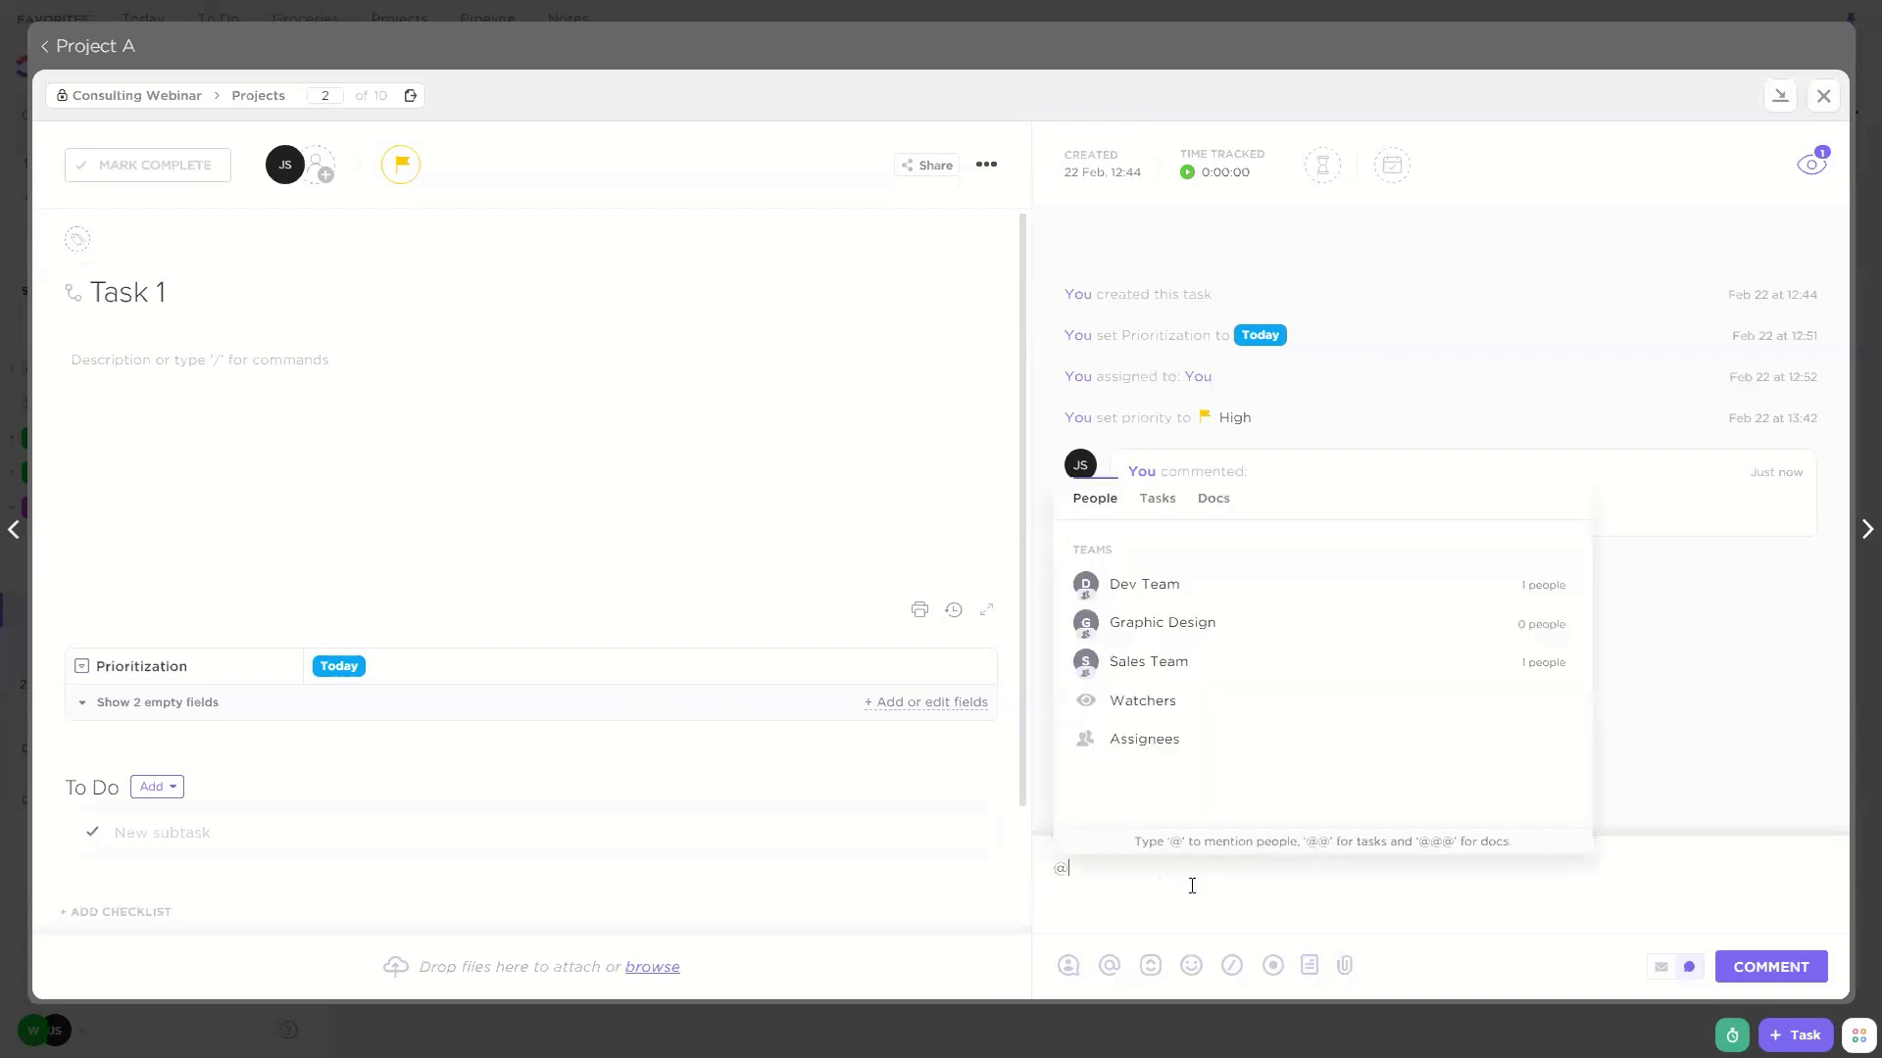
{"action": "left_click", "coordinate": [1235, 586]}
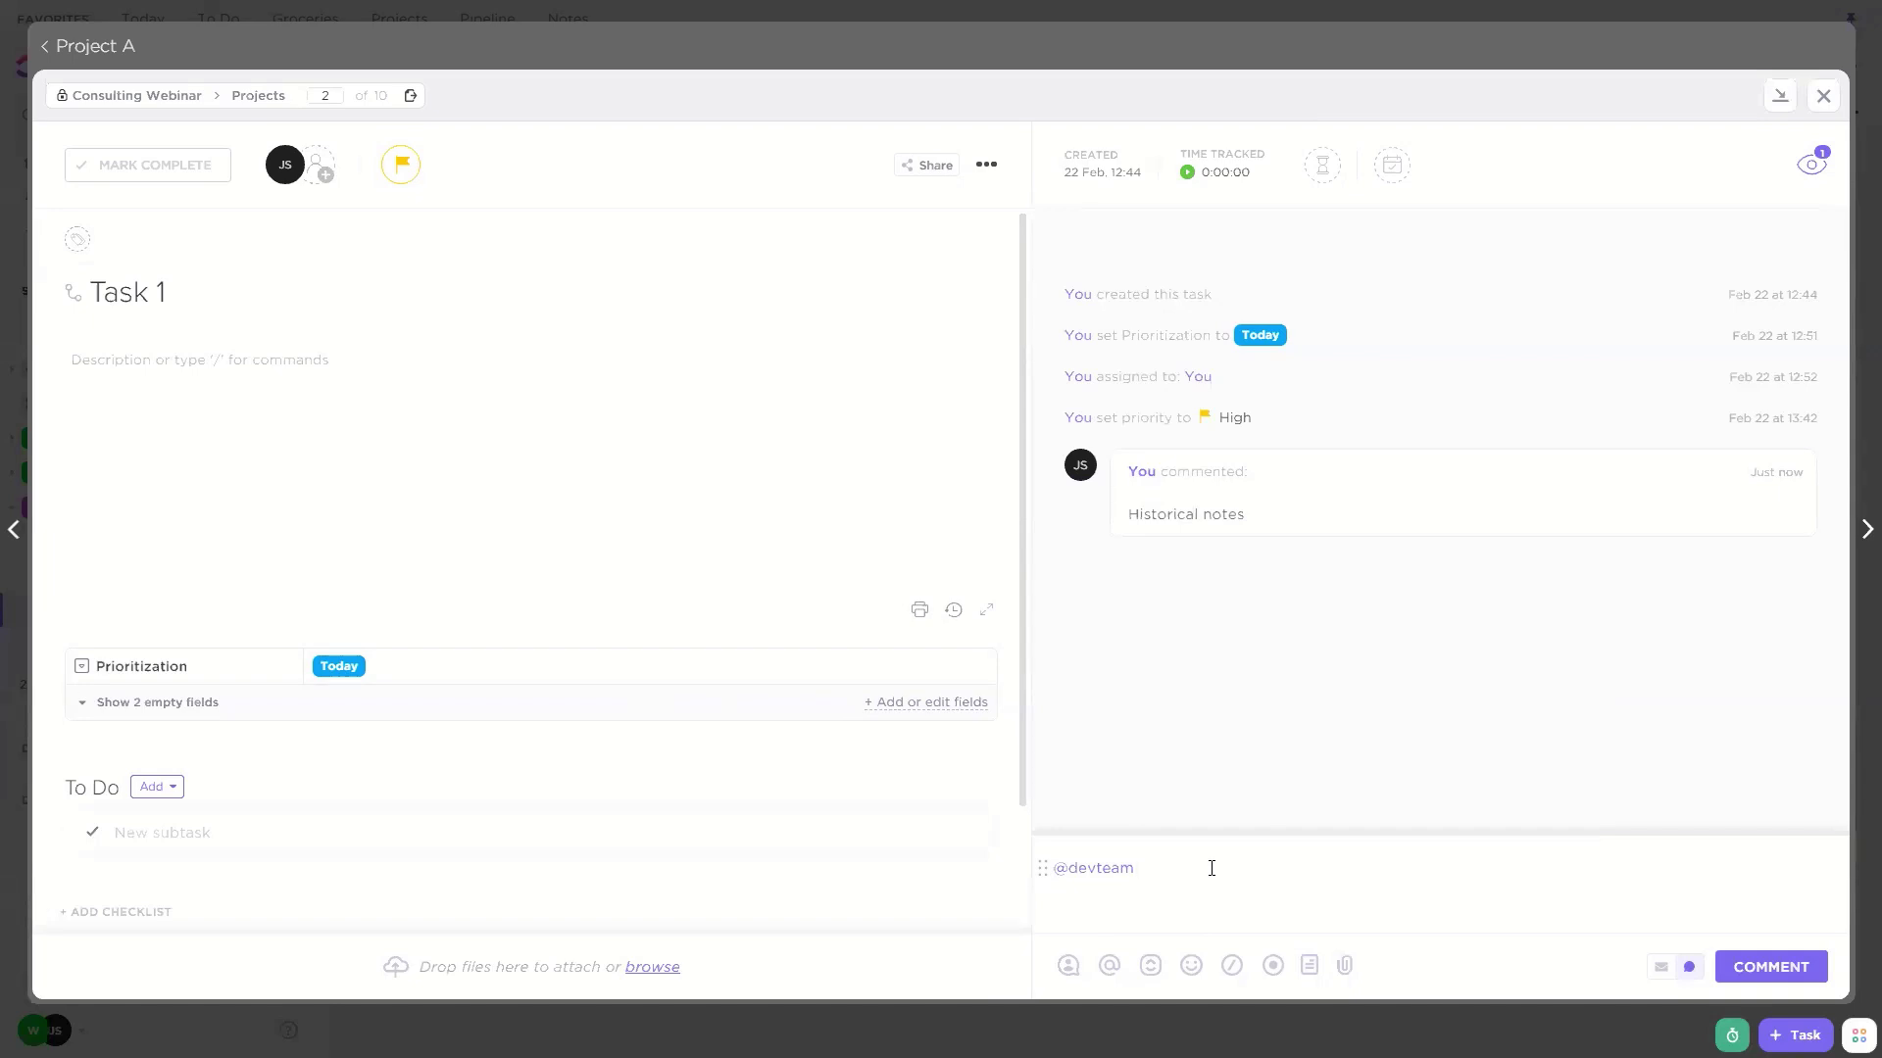
{"action": "type", "text": "Hi can I get your help here..."}
{"action": "key", "text": "Return"}
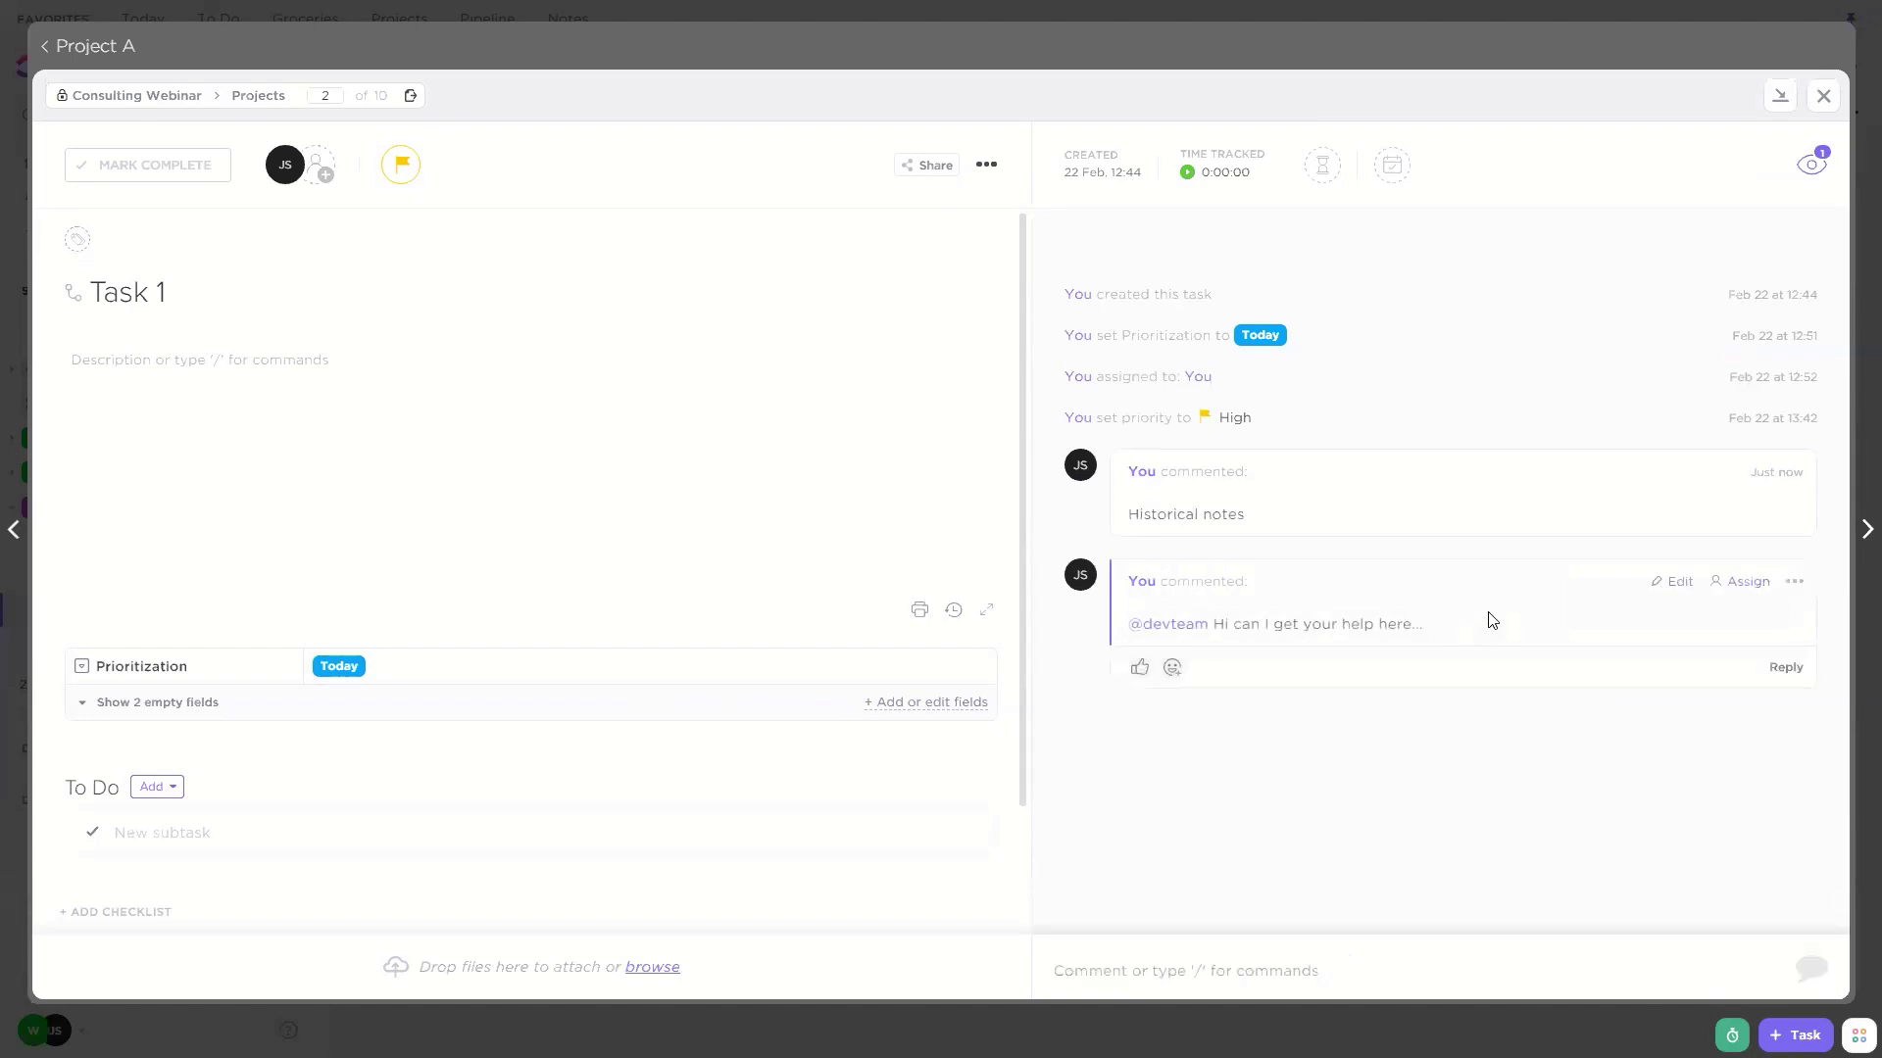
Step: View the assignee choices for the posted Dev Team comment, and choose Sales Team as assignee for a new comment
{"action": "left_click", "coordinate": [1761, 590]}
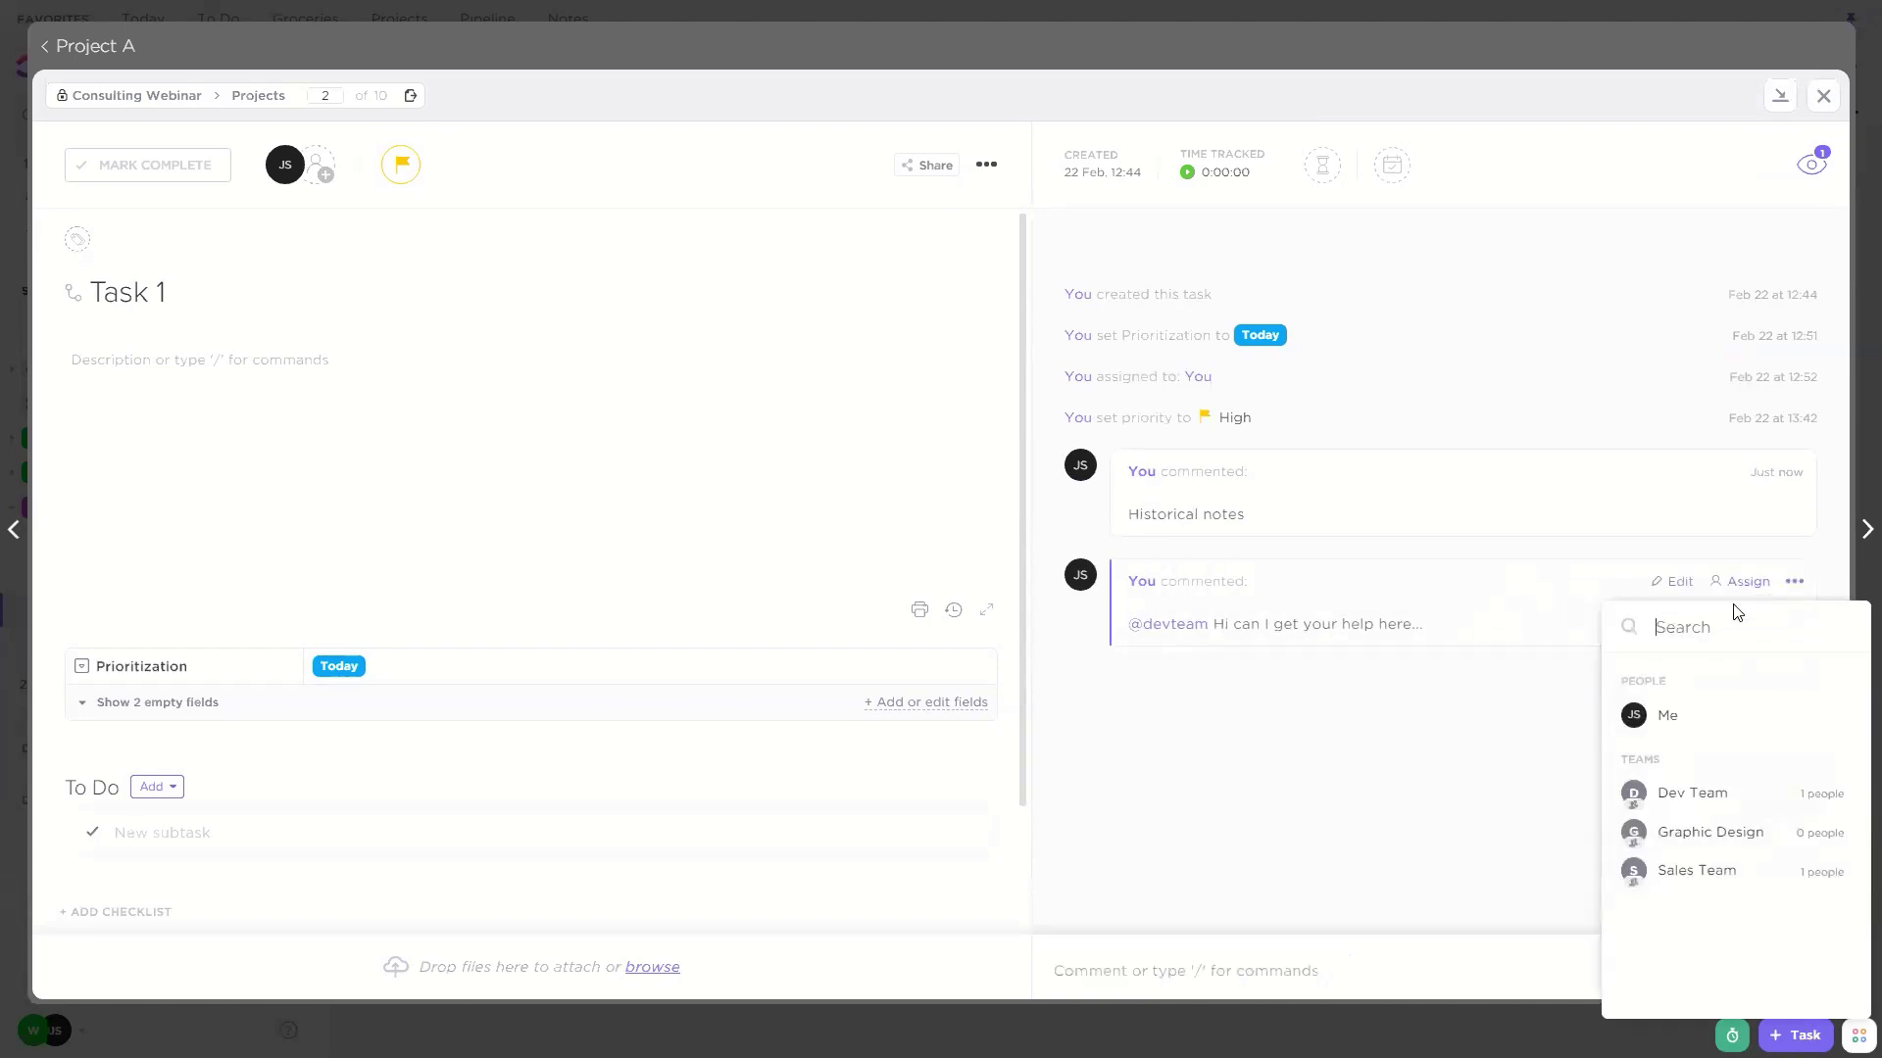
{"action": "left_click", "coordinate": [1587, 637]}
{"action": "left_click", "coordinate": [1114, 995]}
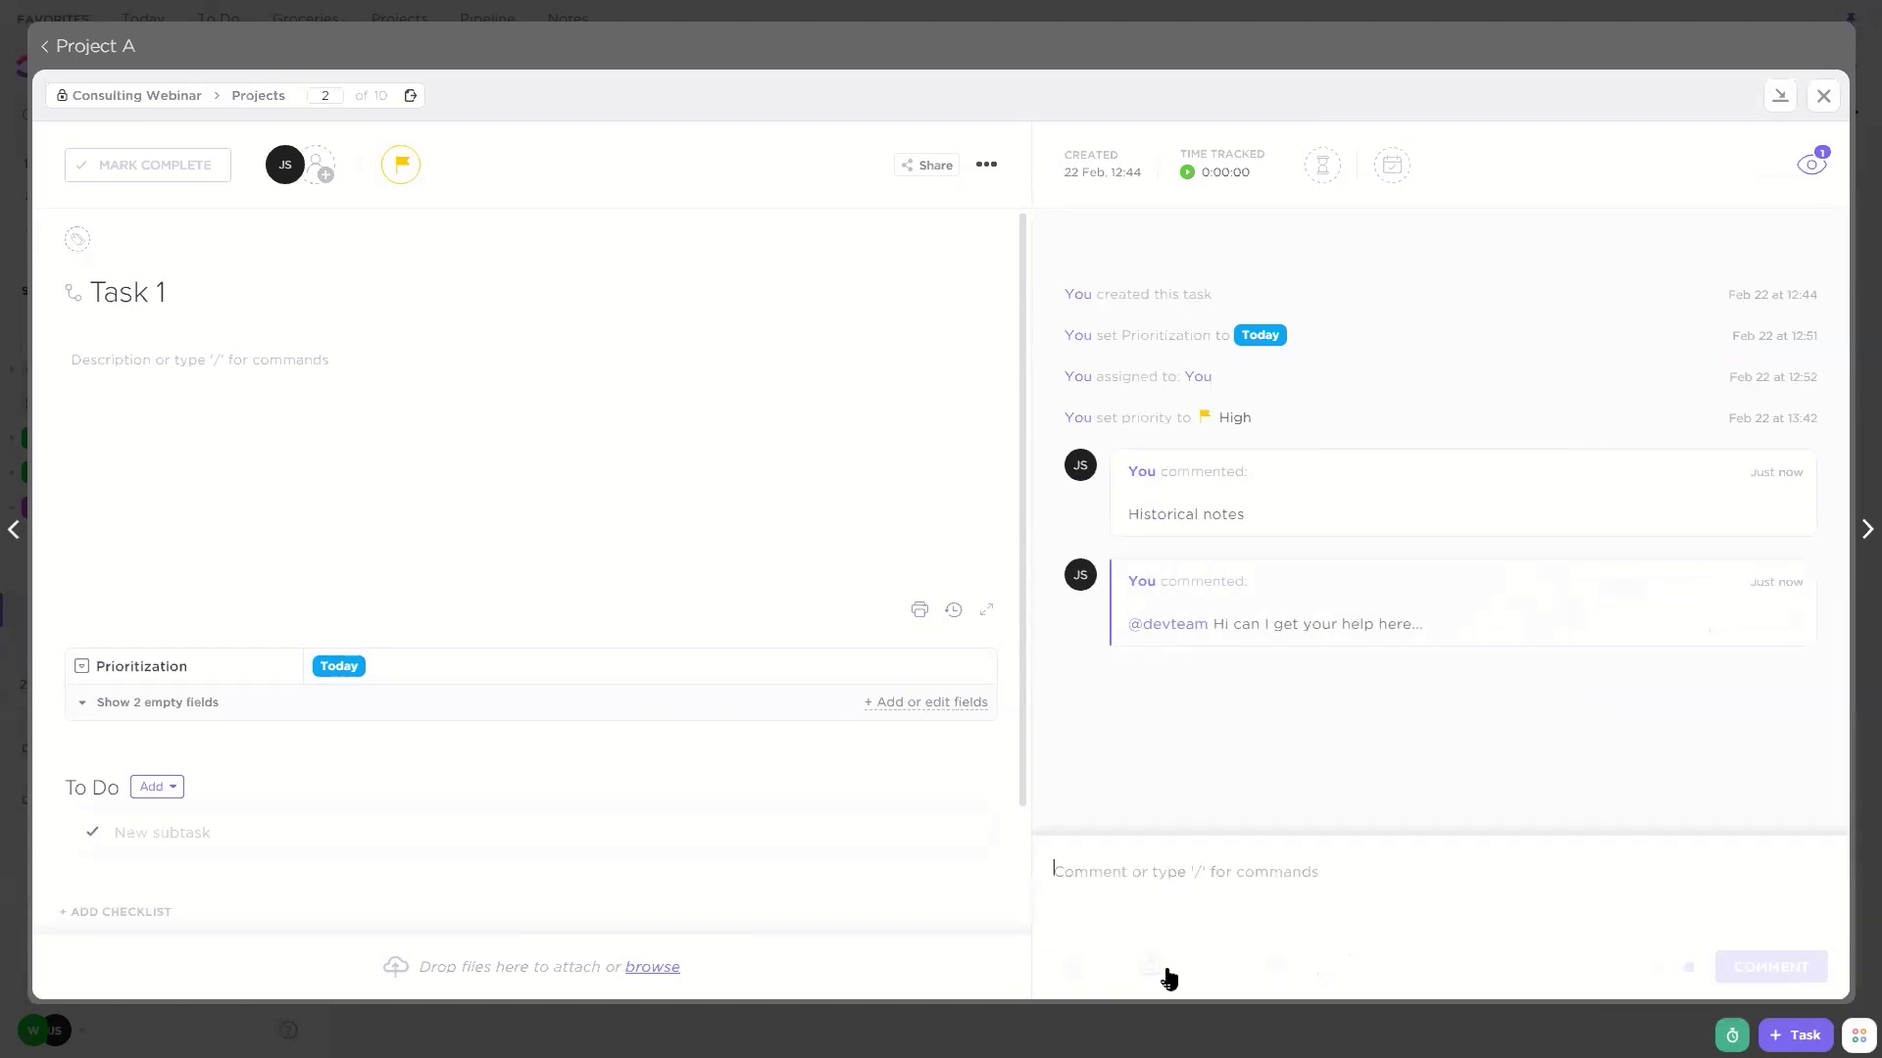
{"action": "left_click", "coordinate": [1069, 966]}
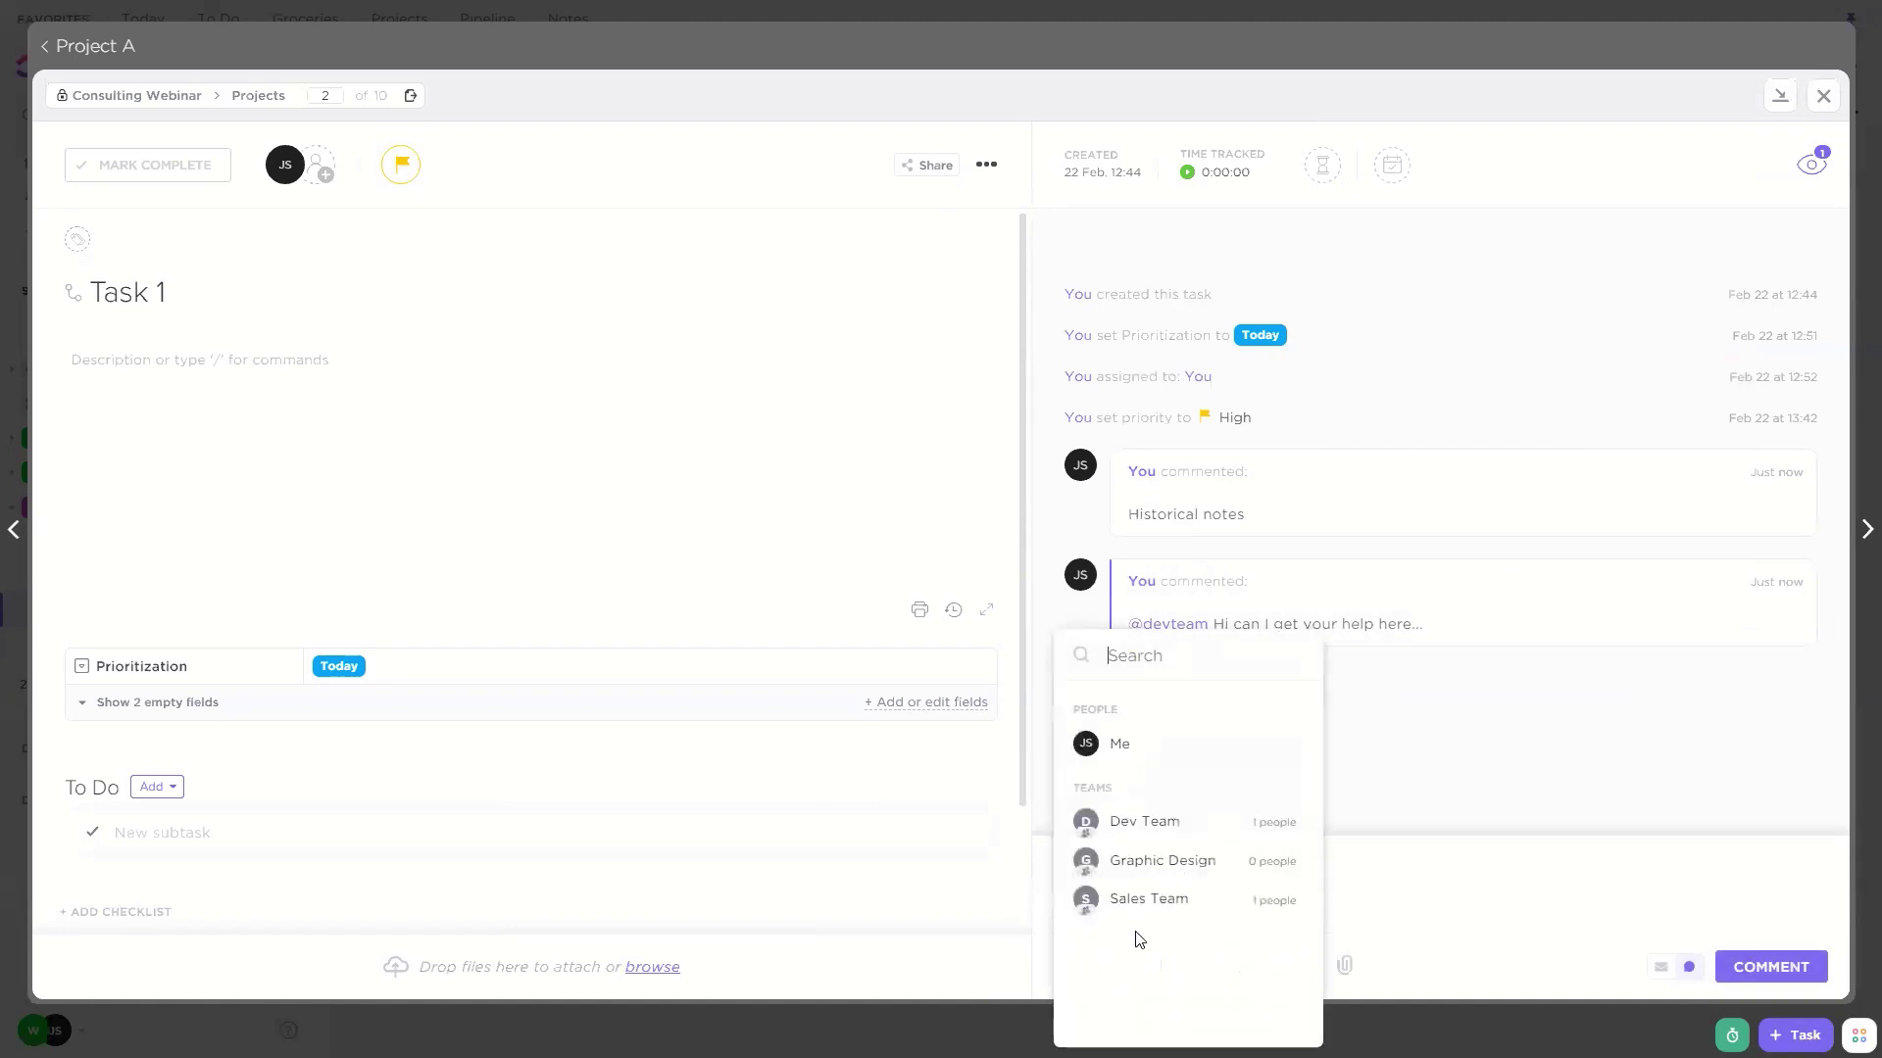
{"action": "left_click", "coordinate": [1172, 895]}
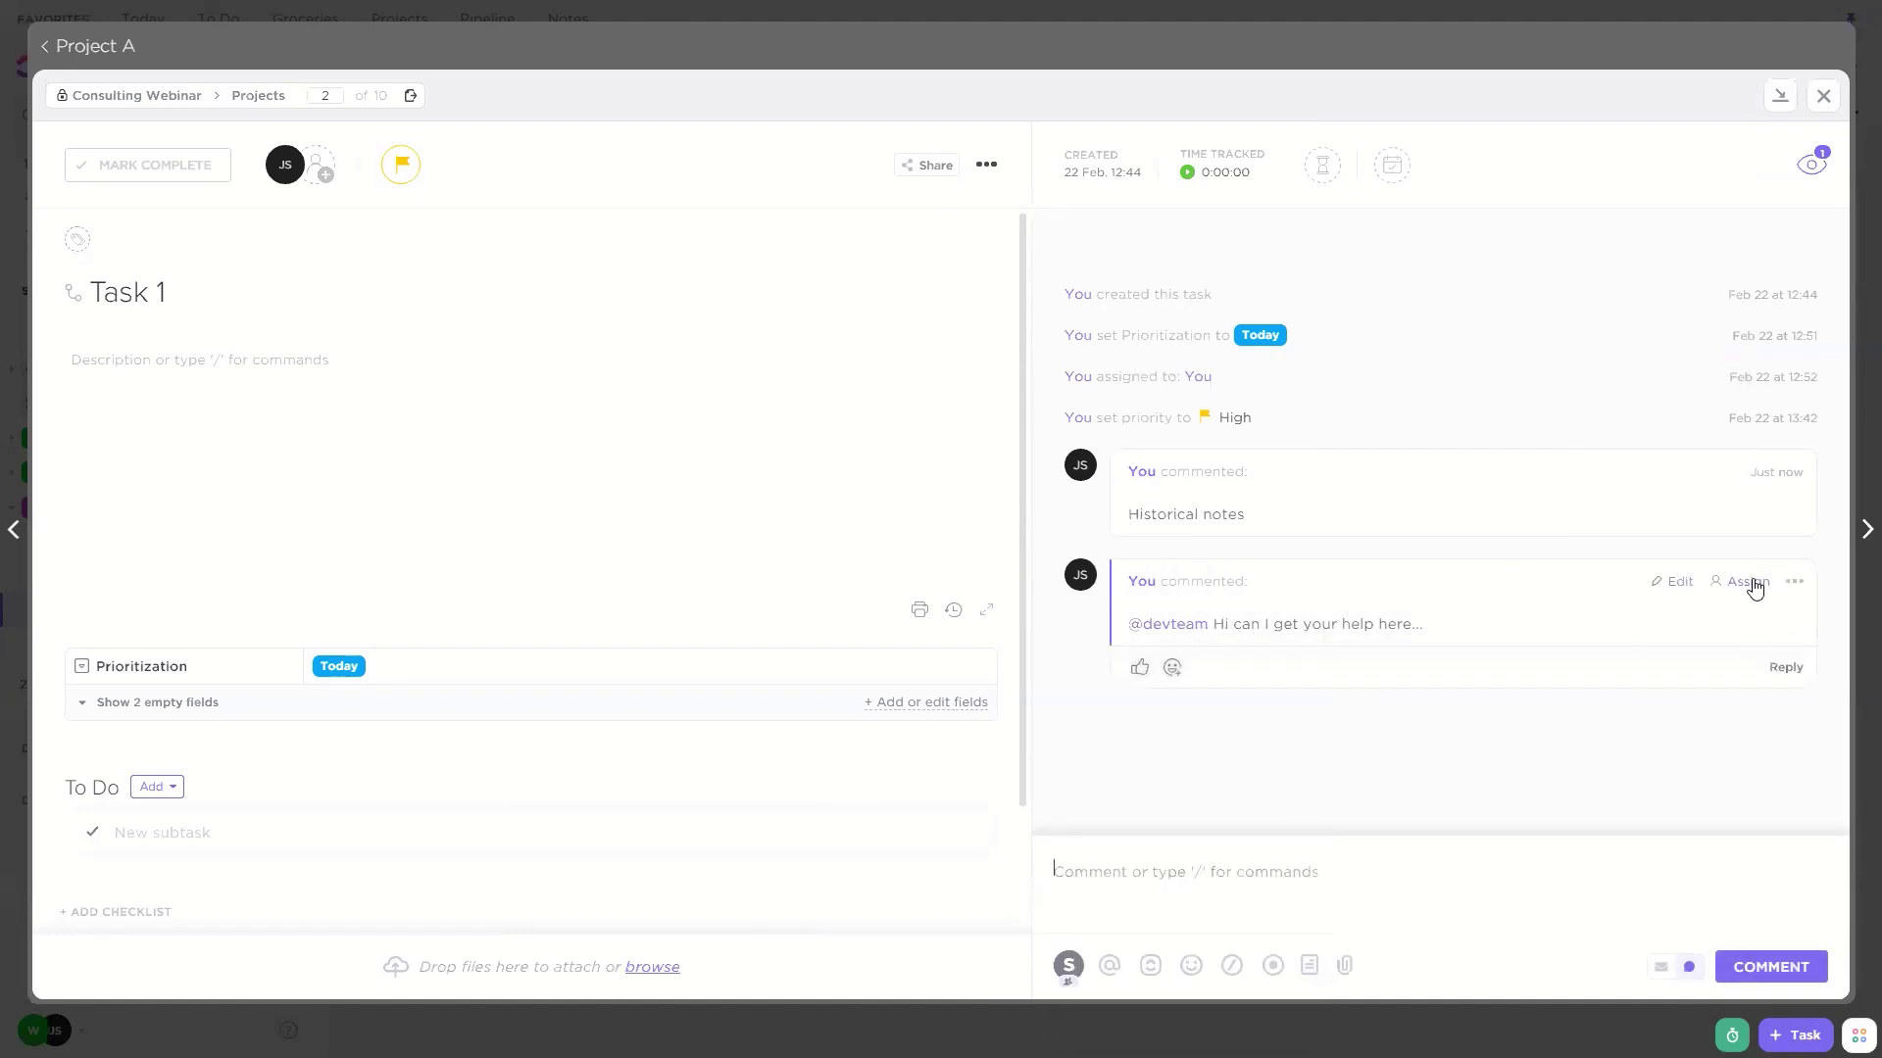
Step: Assign the "Hi can I get your help here..." comment to the Dev Team and mark it resolved
{"action": "left_click", "coordinate": [1749, 584]}
{"action": "left_click", "coordinate": [1693, 794]}
{"action": "scroll", "coordinate": [298, 641], "scroll_direction": "down", "scroll_amount": 3}
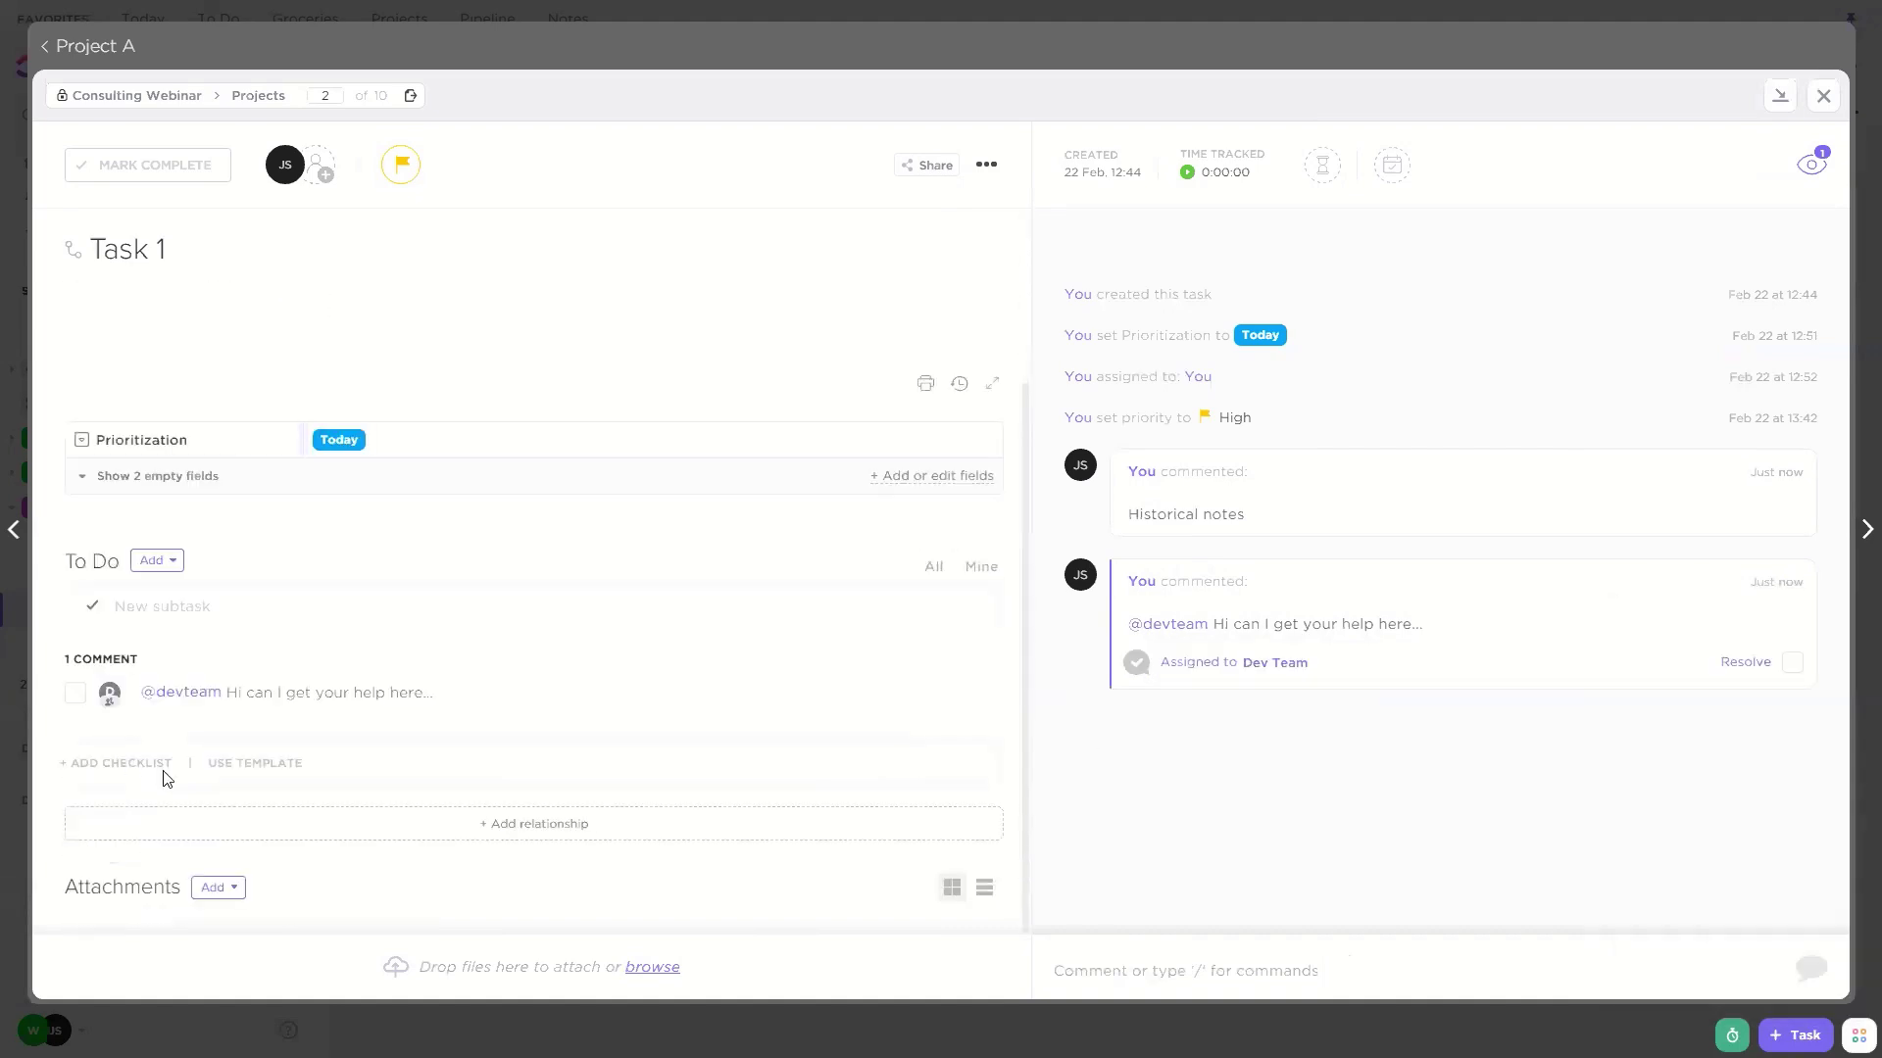
{"action": "left_click", "coordinate": [1792, 663]}
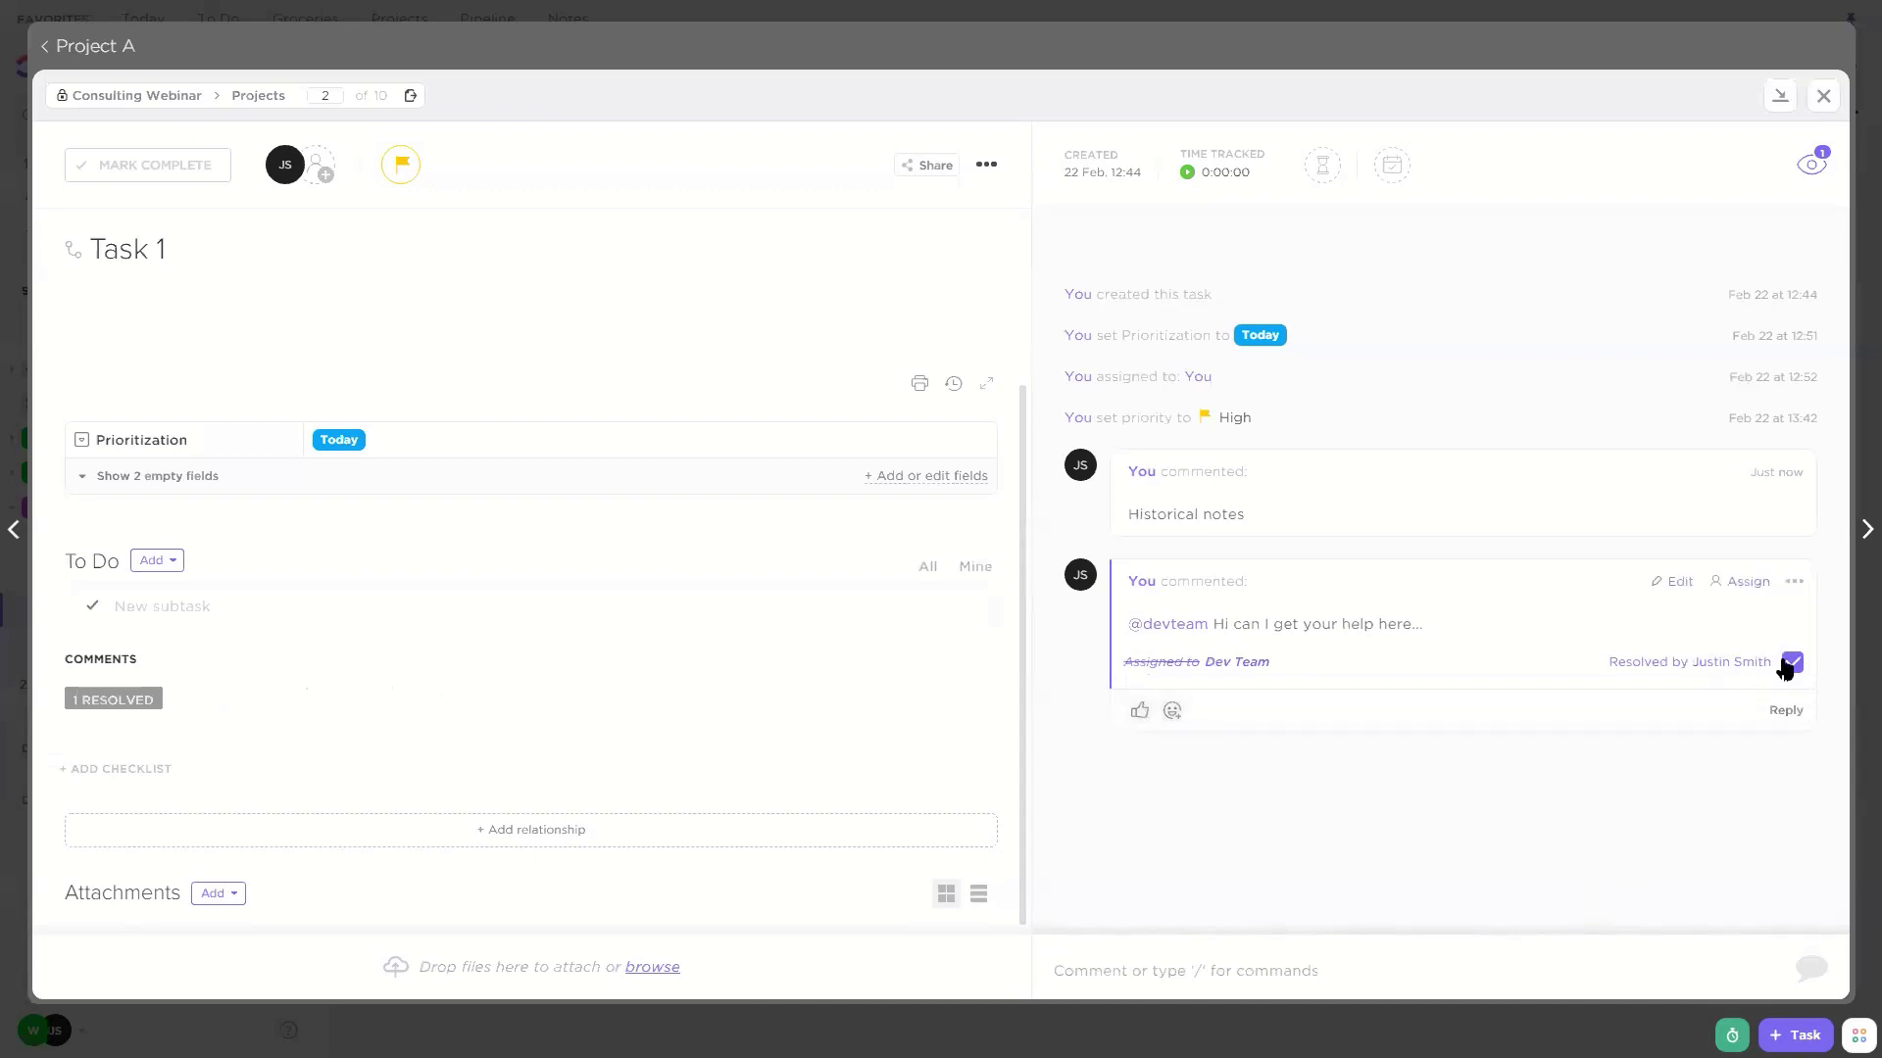
Step: Look at the slash commands available in a new comment, filtering them by "tab" and clearing the filter
{"action": "left_click", "coordinate": [1436, 936]}
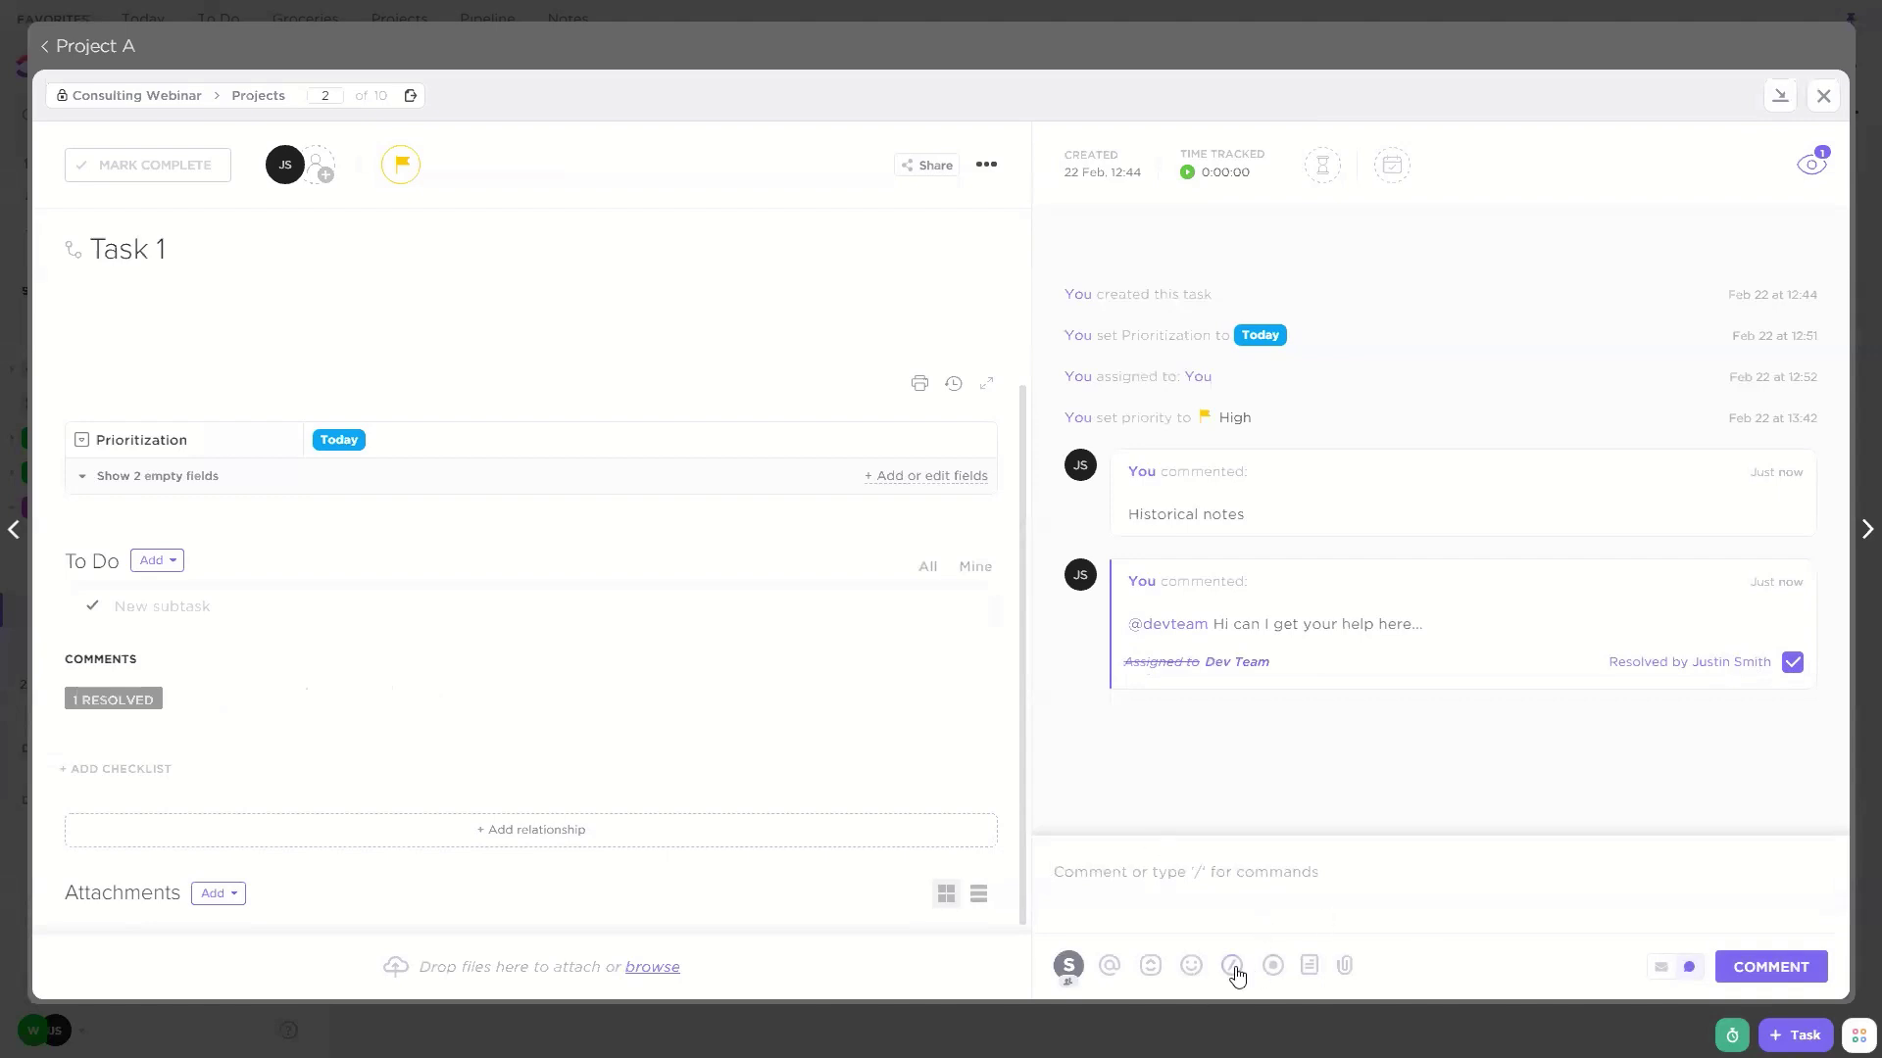
{"action": "type", "text": "/ "}
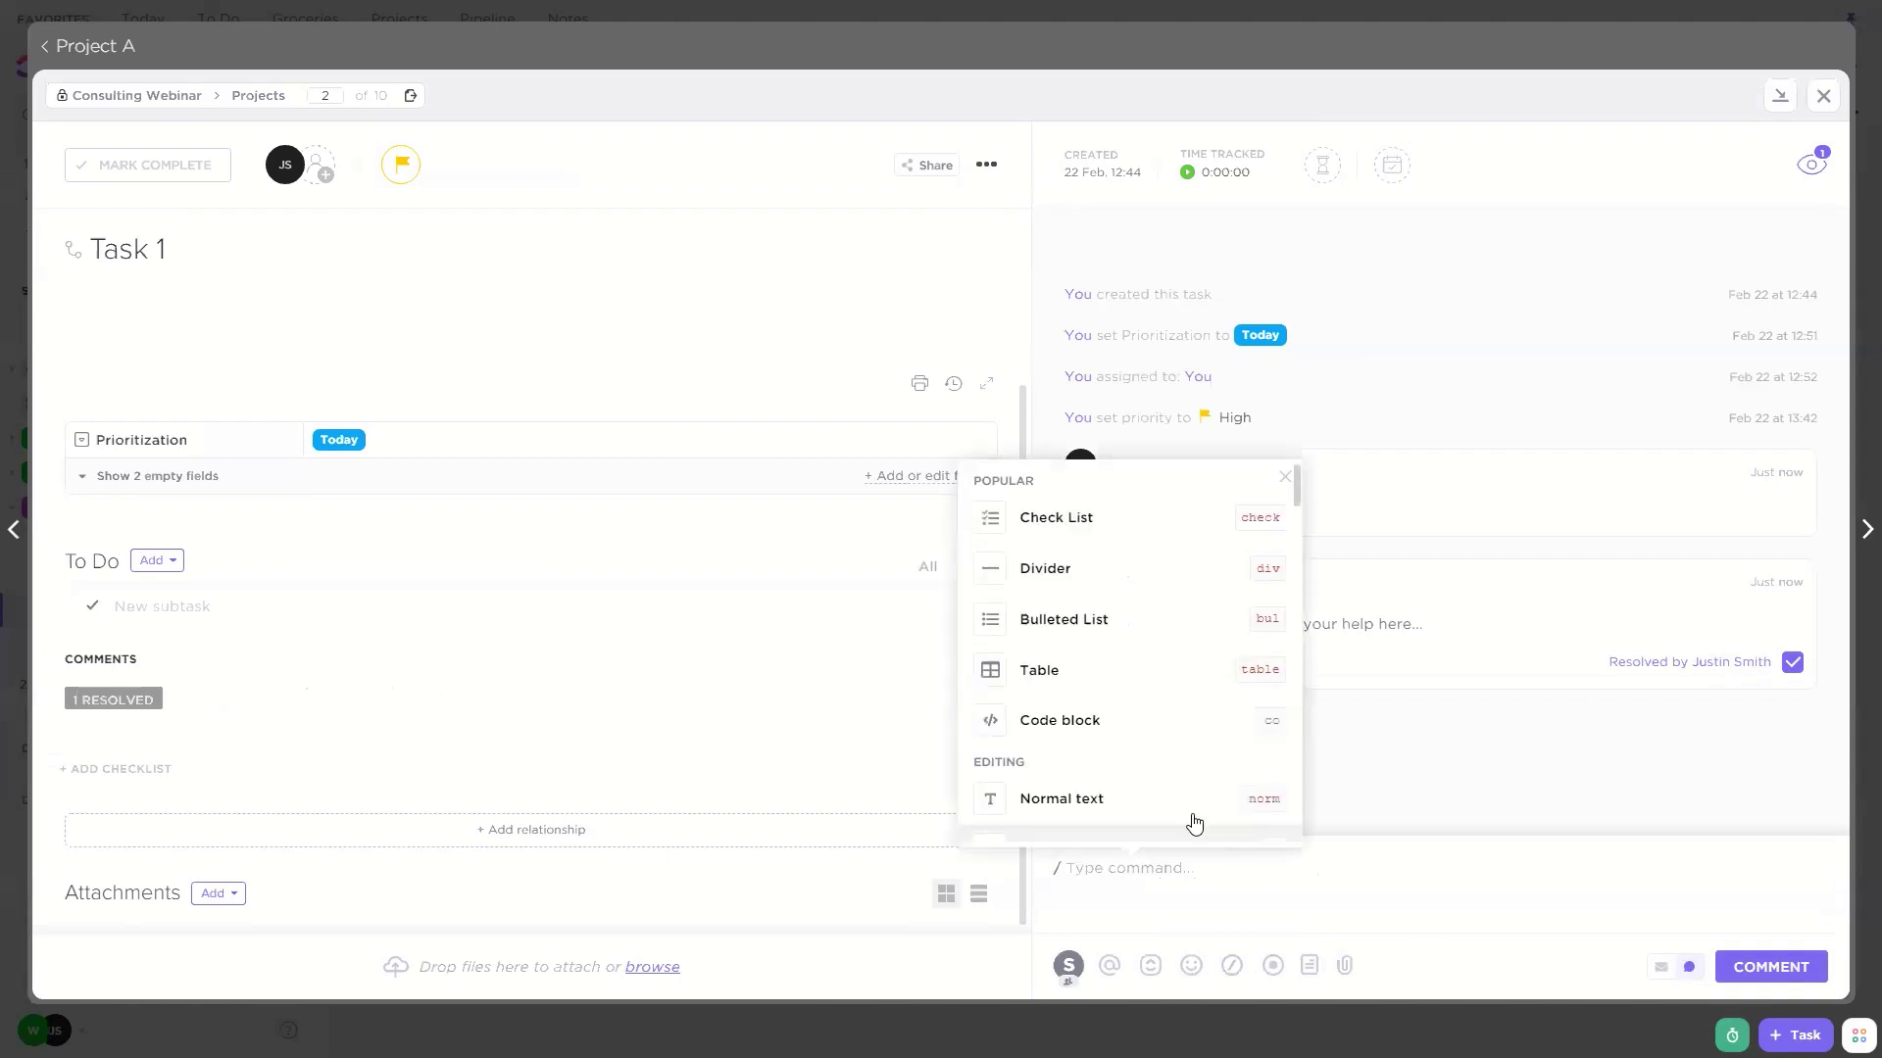
{"action": "type", "text": "tab"}
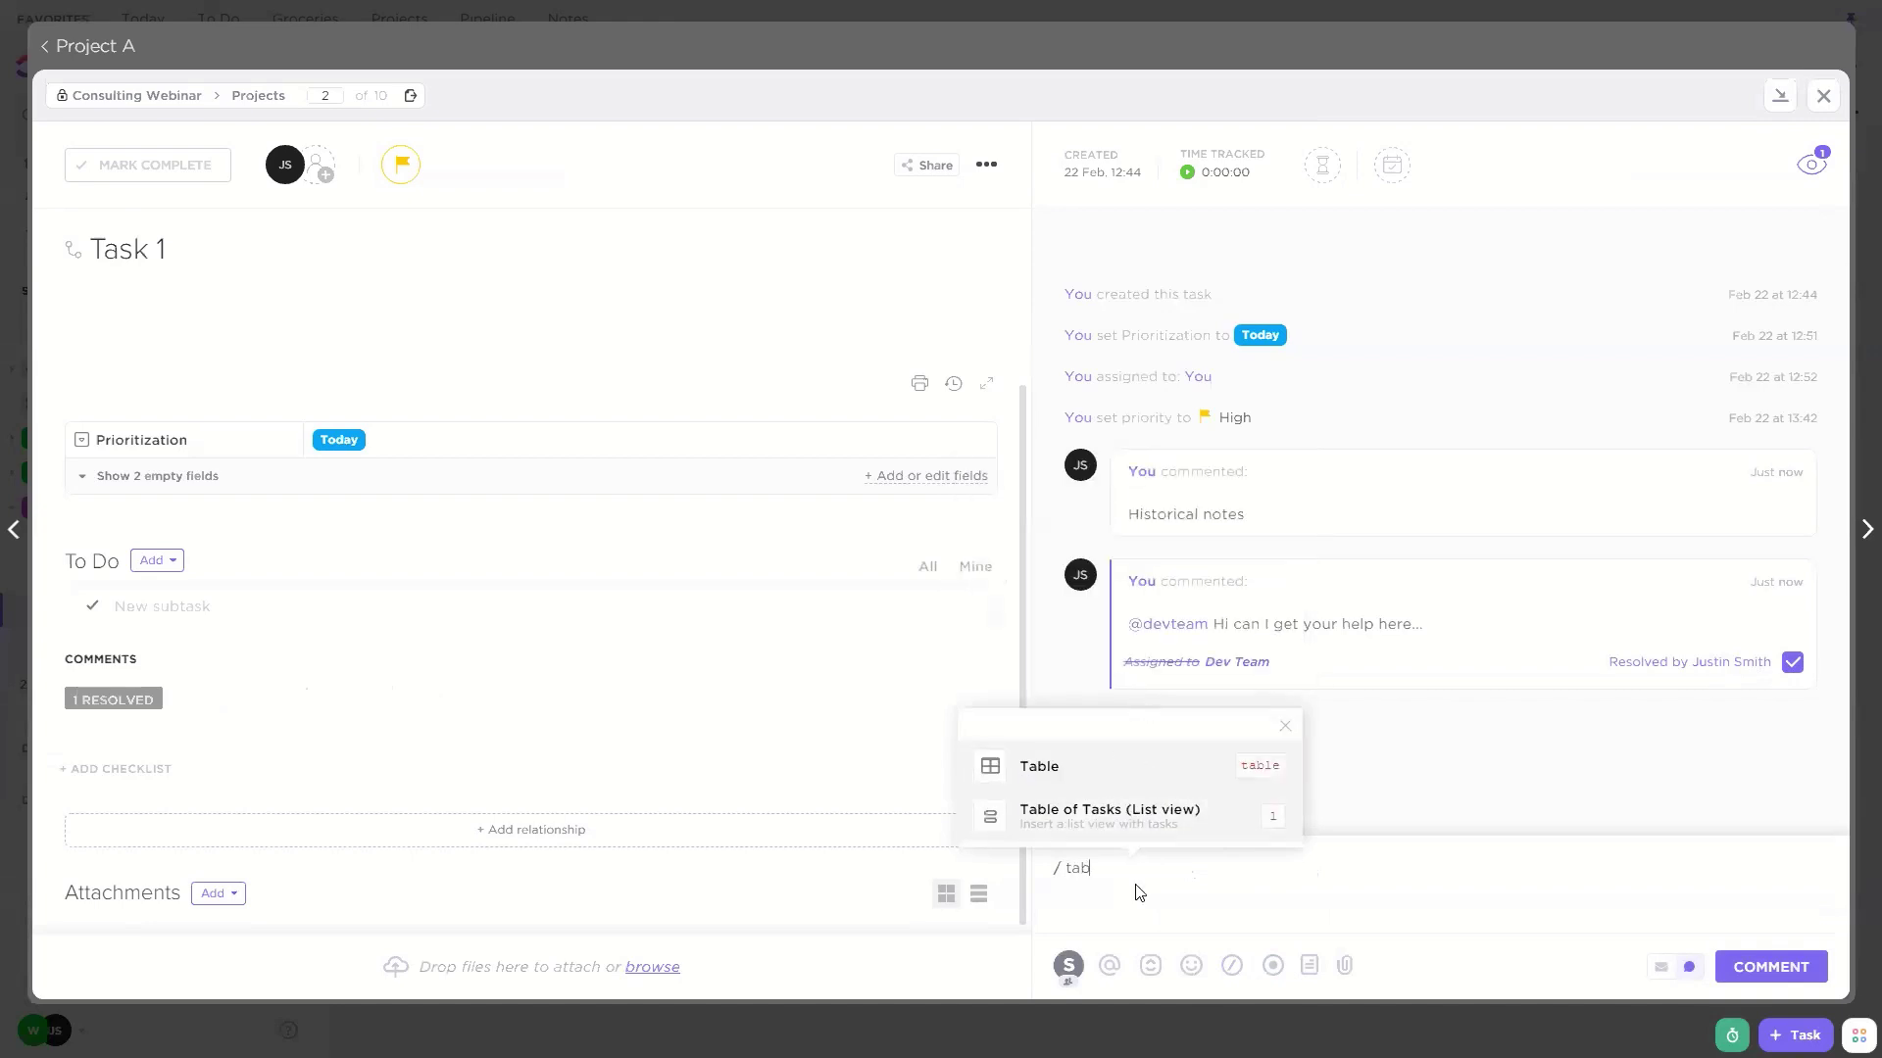
{"action": "key", "text": "BackSpace"}
{"action": "key", "text": "BackSpace"}
{"action": "key", "text": "BackSpace"}
{"action": "key", "text": "BackSpace"}
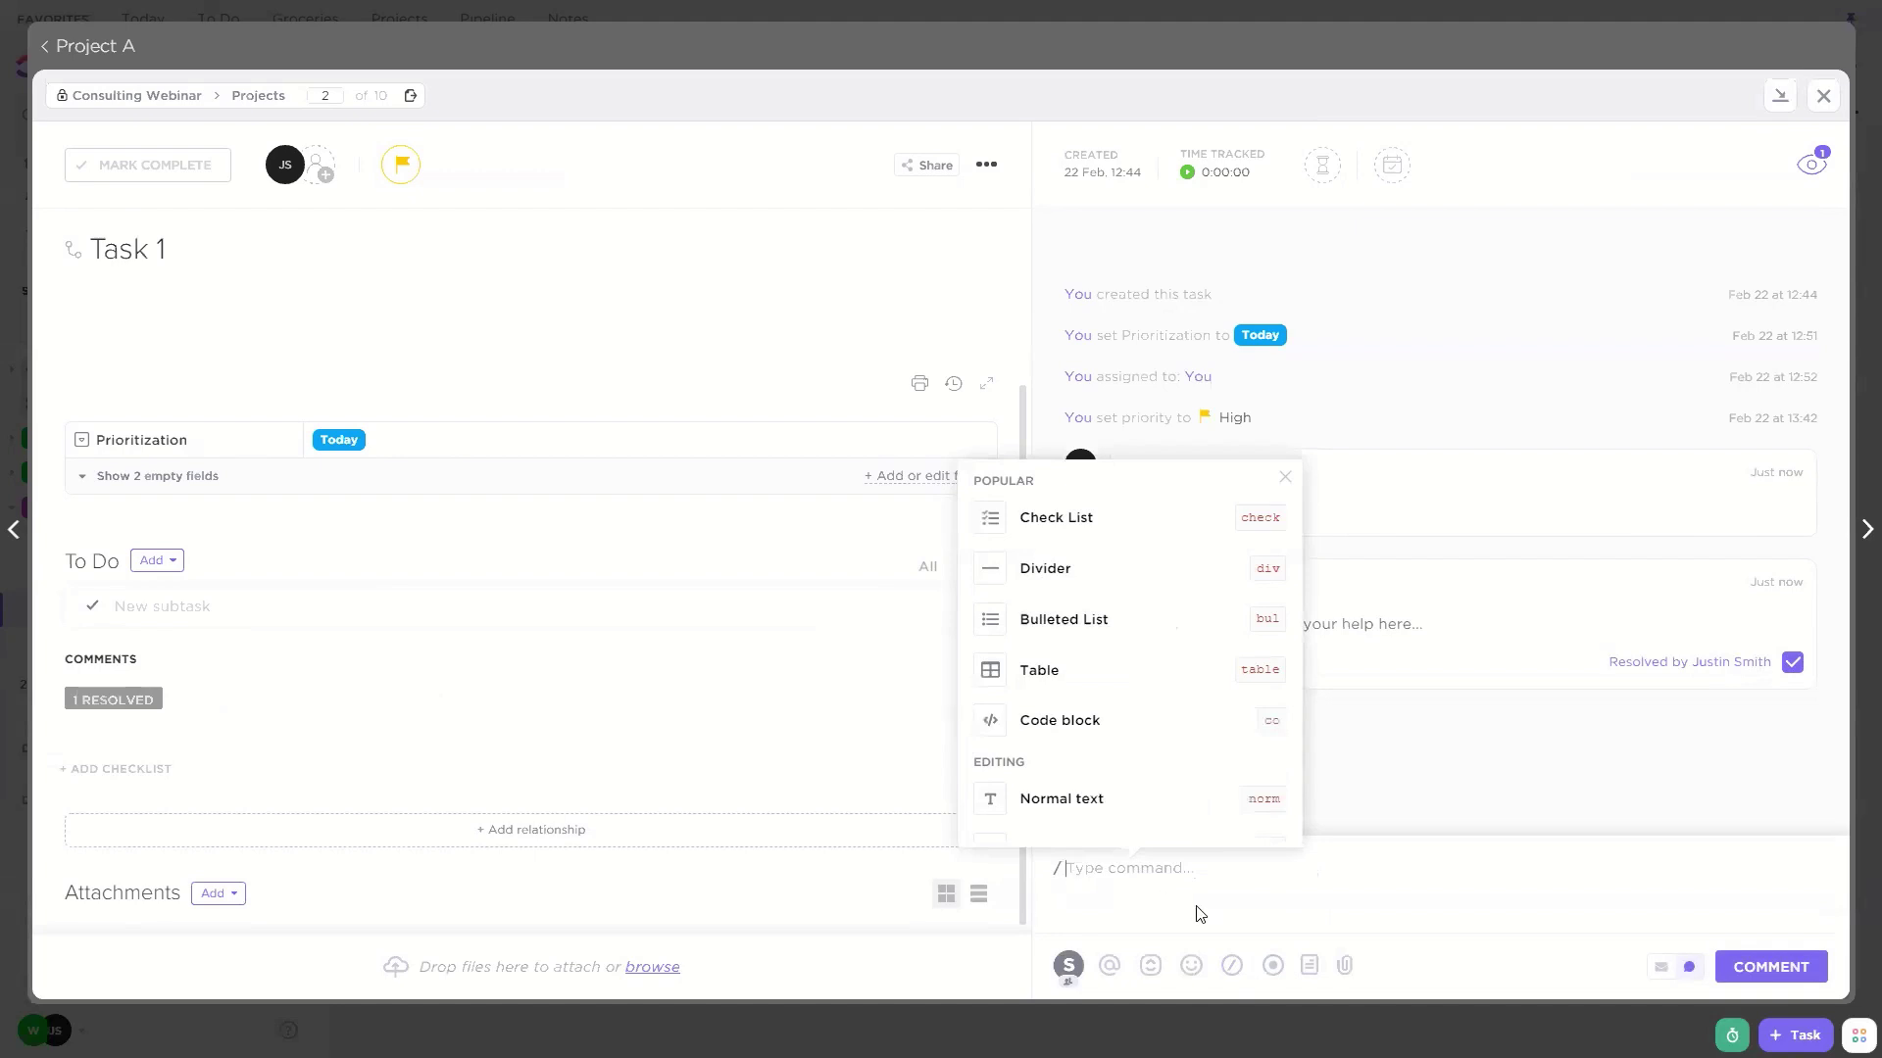
Step: View the tasks available for linking in the new comment, mention Task 2, and remove the mention
{"action": "left_click", "coordinate": [1148, 968]}
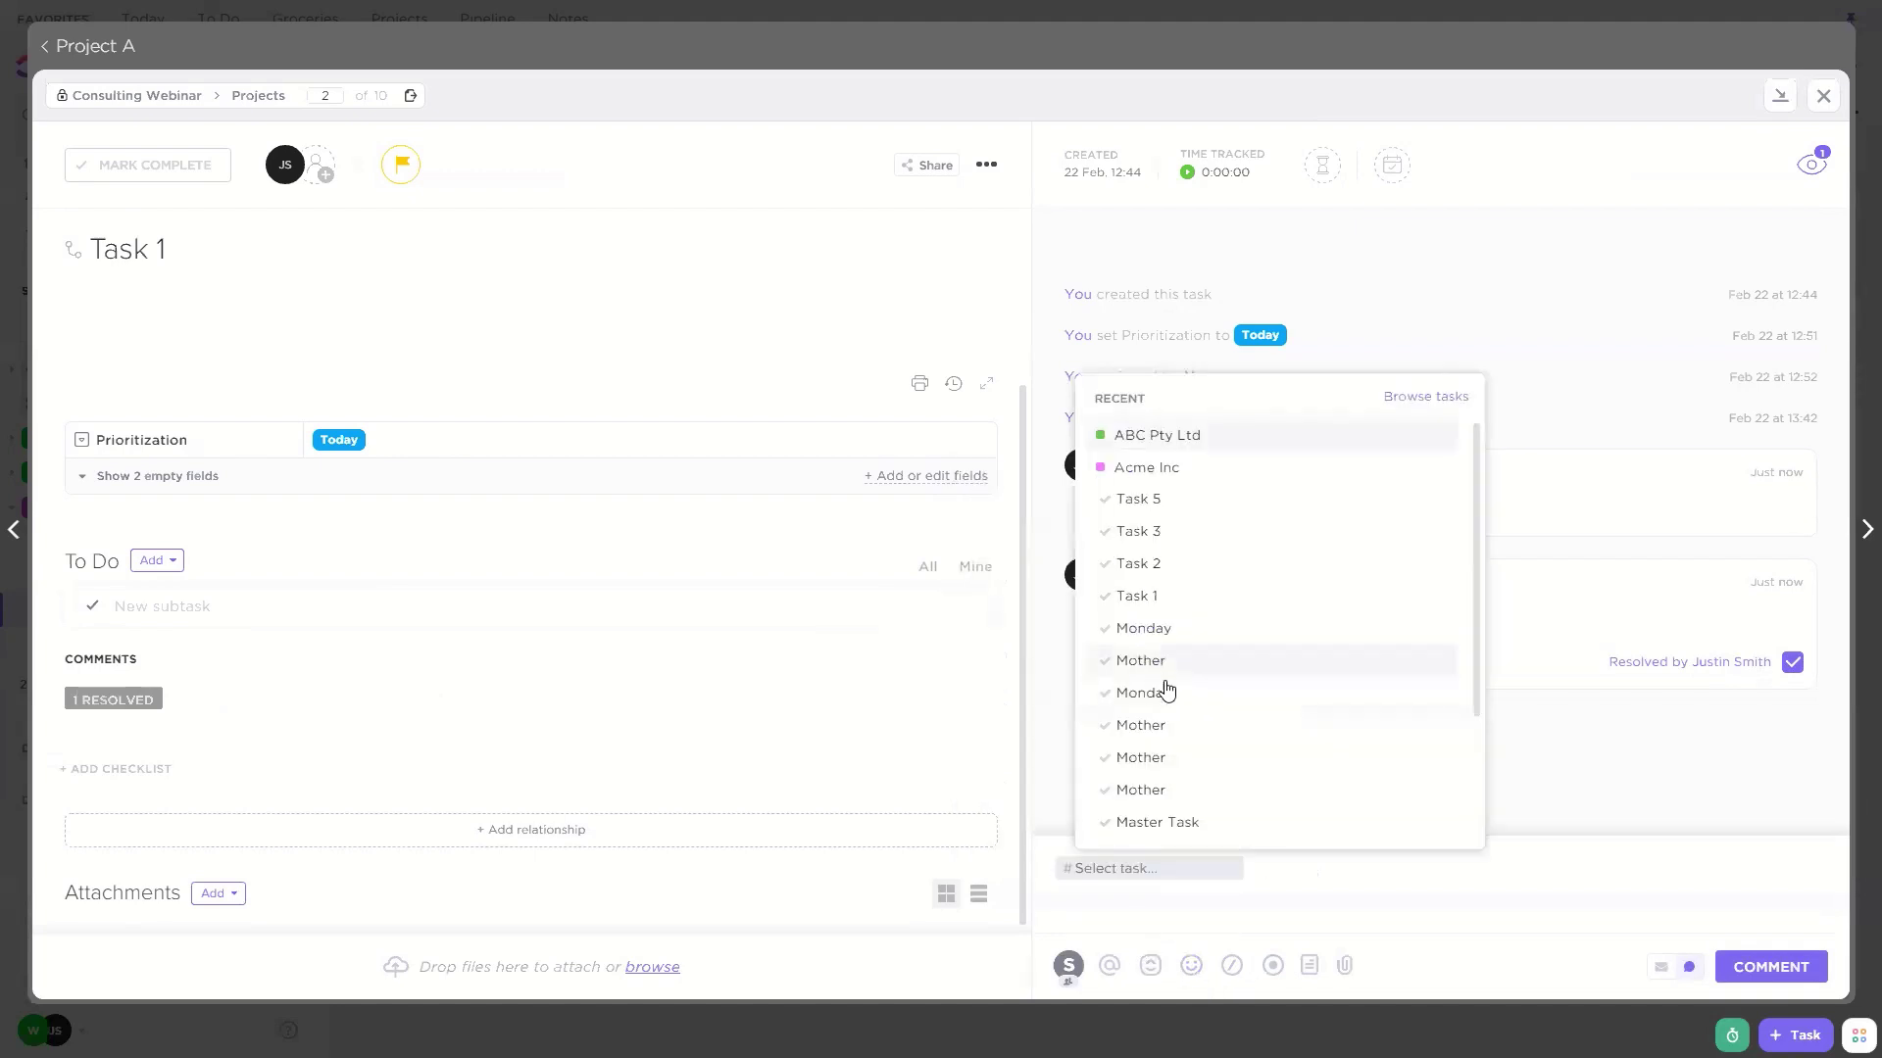
{"action": "left_click", "coordinate": [1204, 903]}
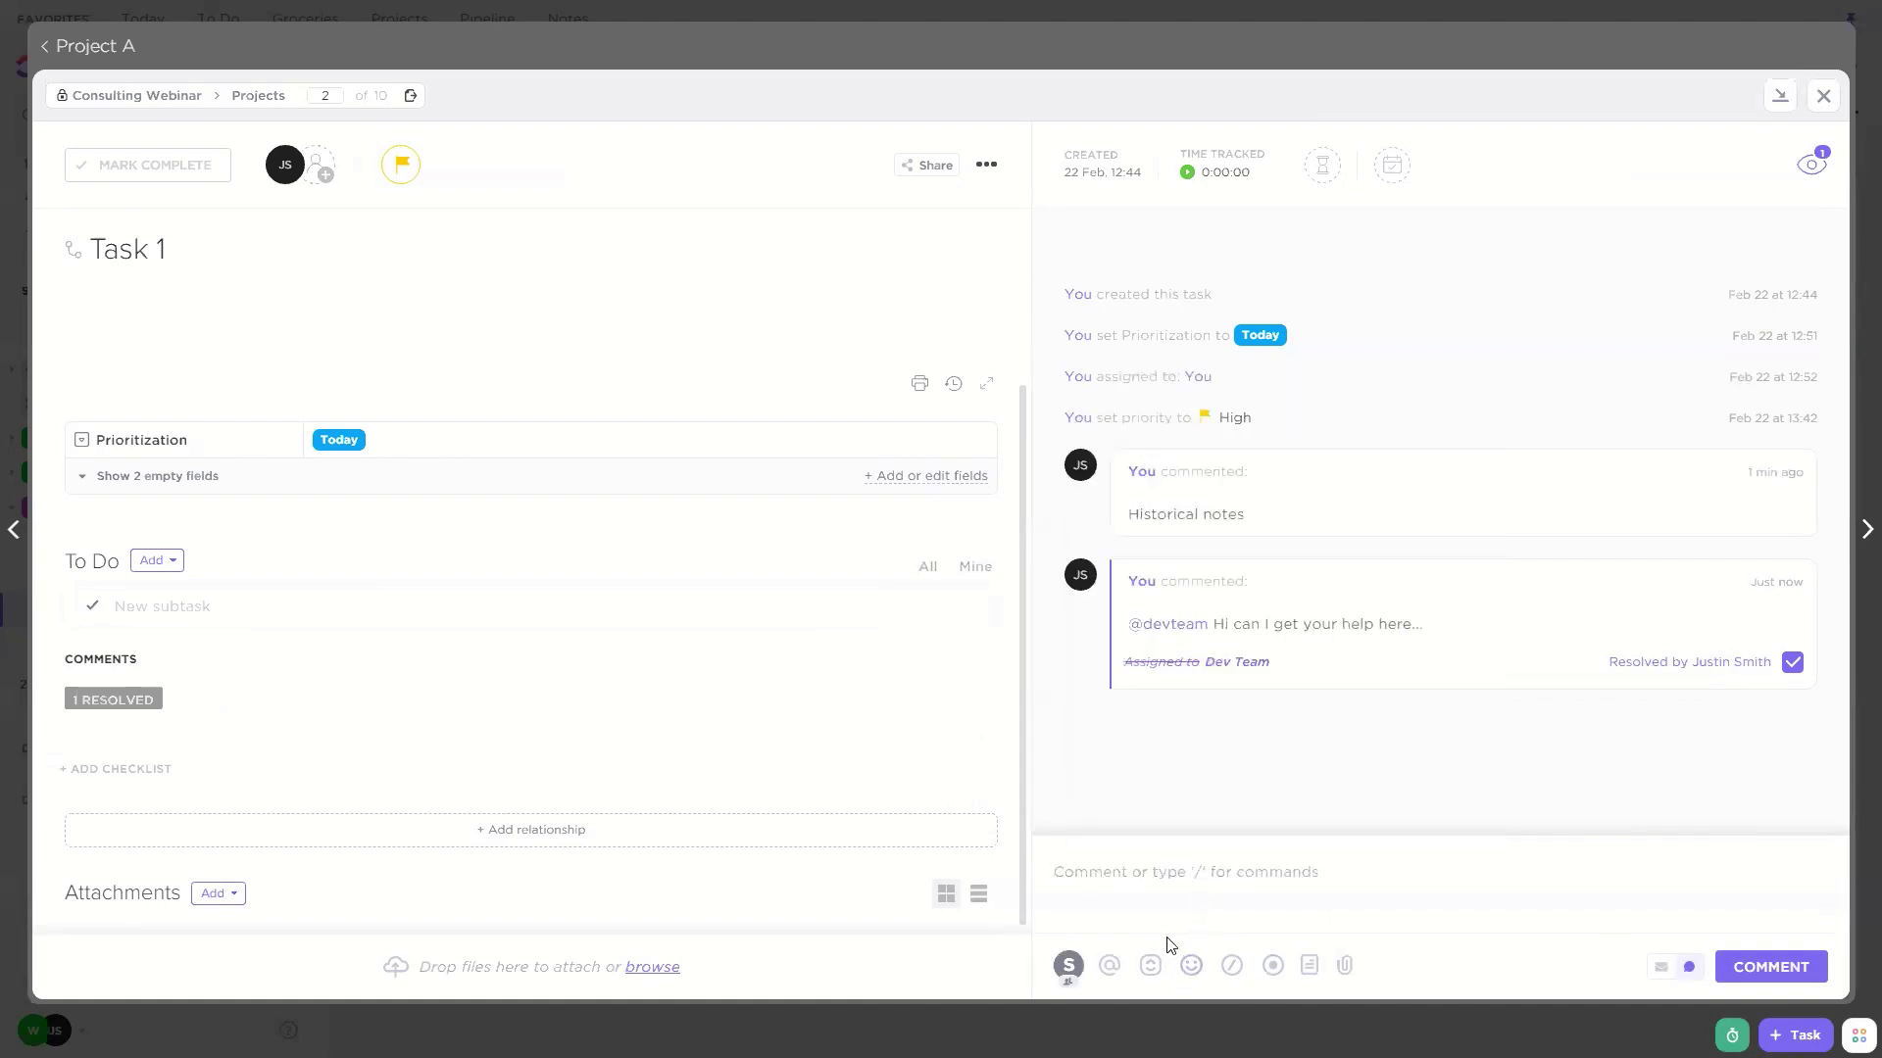
{"action": "type", "text": "@@"}
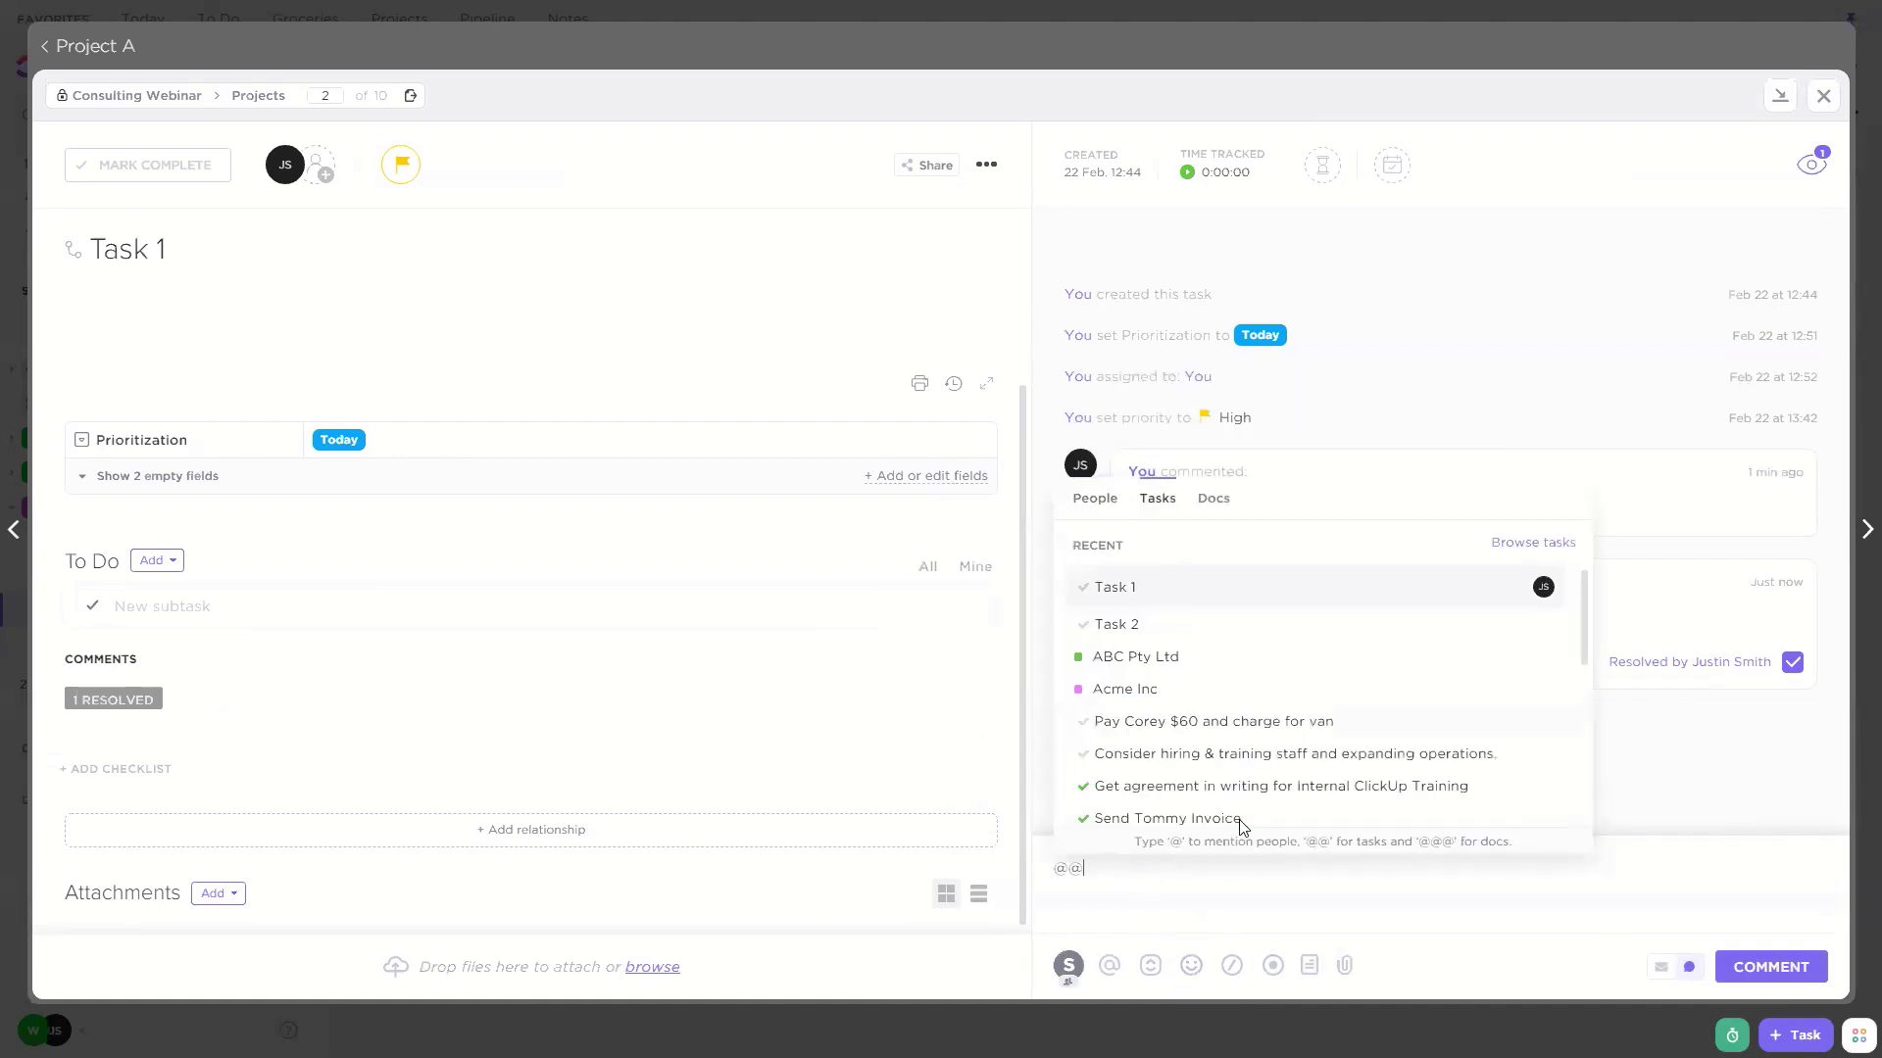
{"action": "left_click", "coordinate": [1187, 625]}
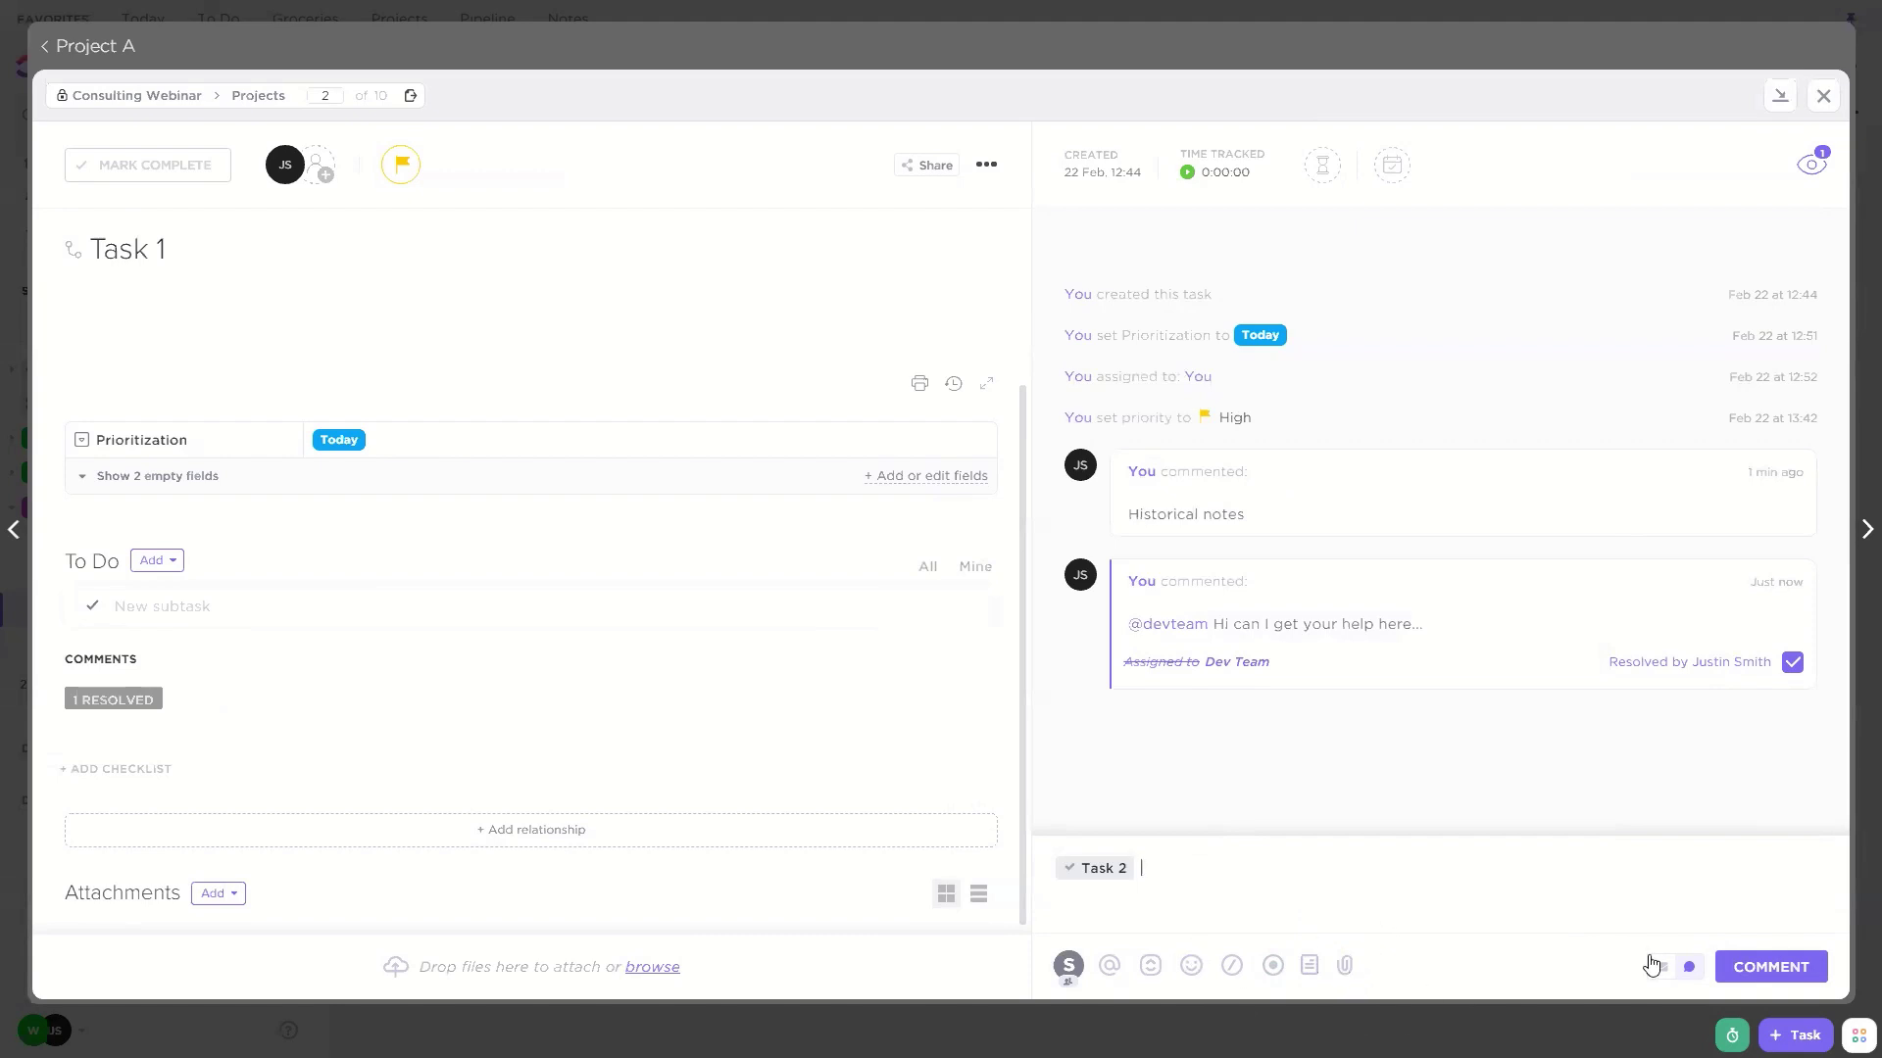
{"action": "key", "text": "BackSpace"}
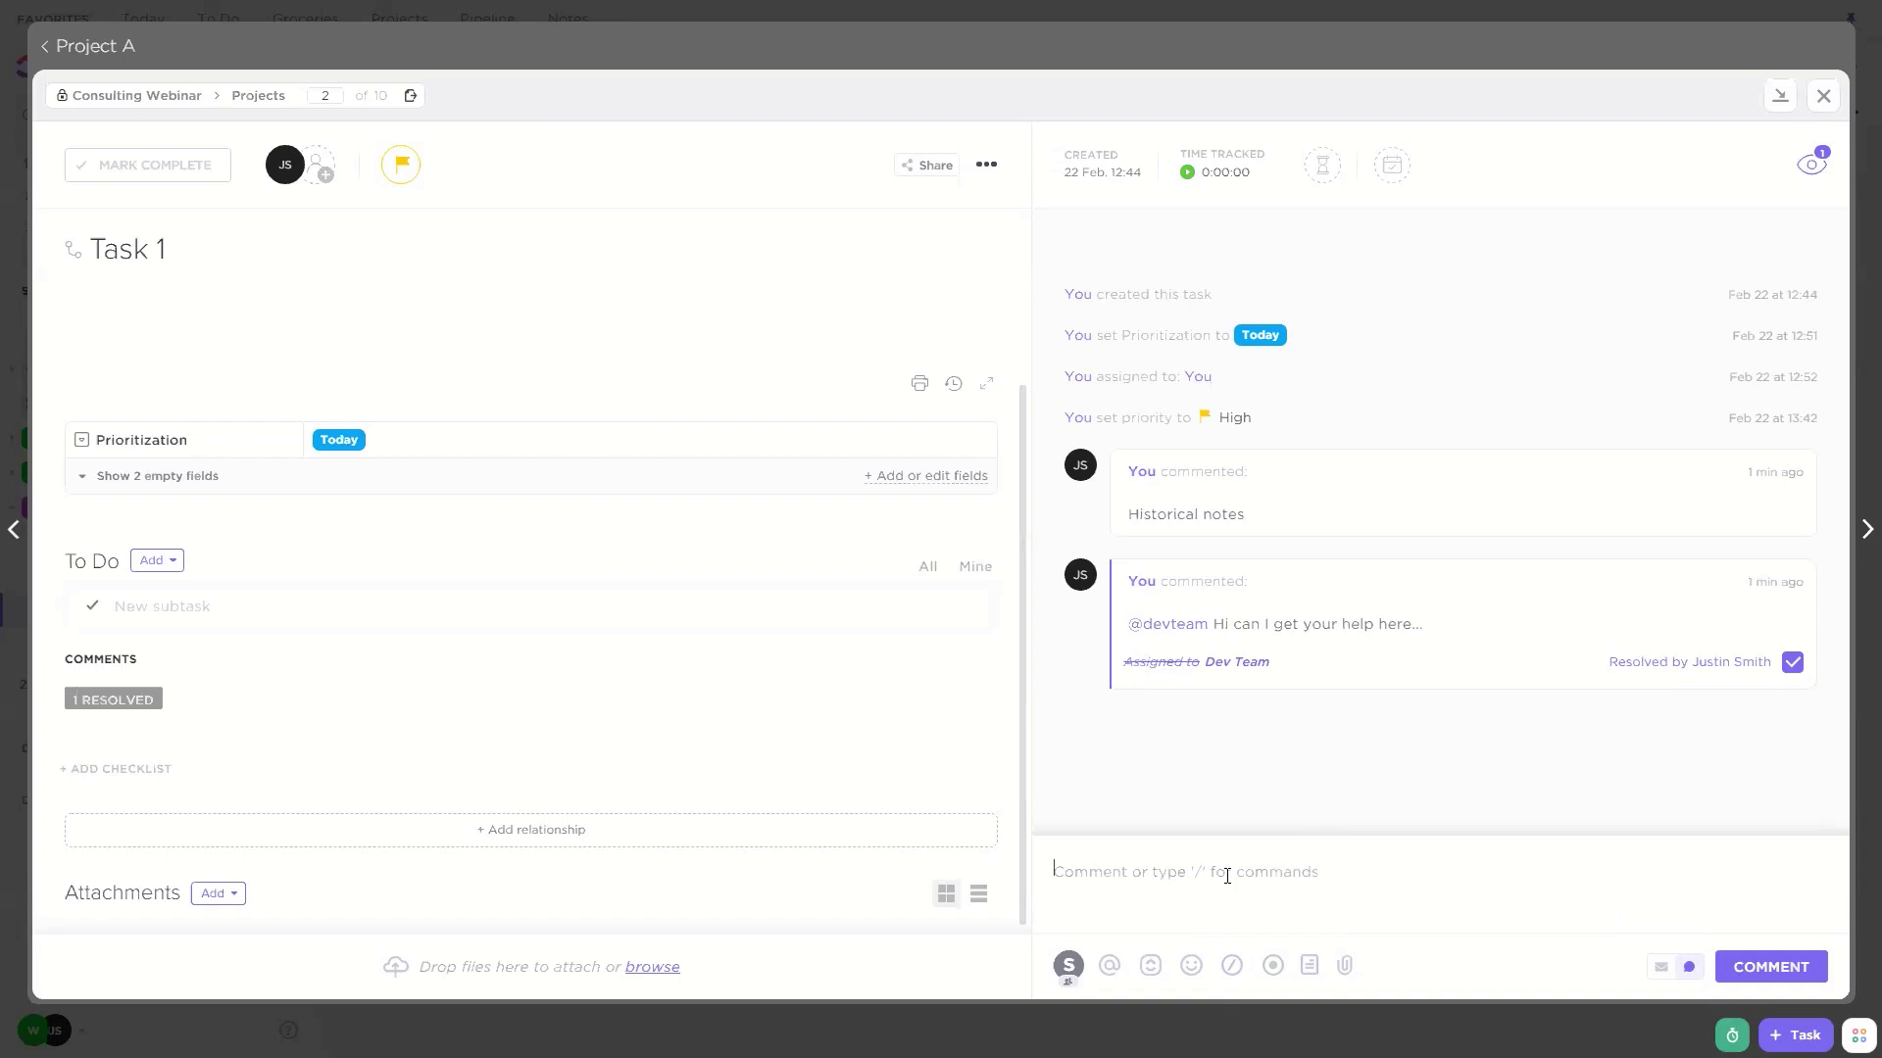
Step: Mention the Sales Team in the new comment, remove the mention, and close Task 1
{"action": "type", "text": "@"}
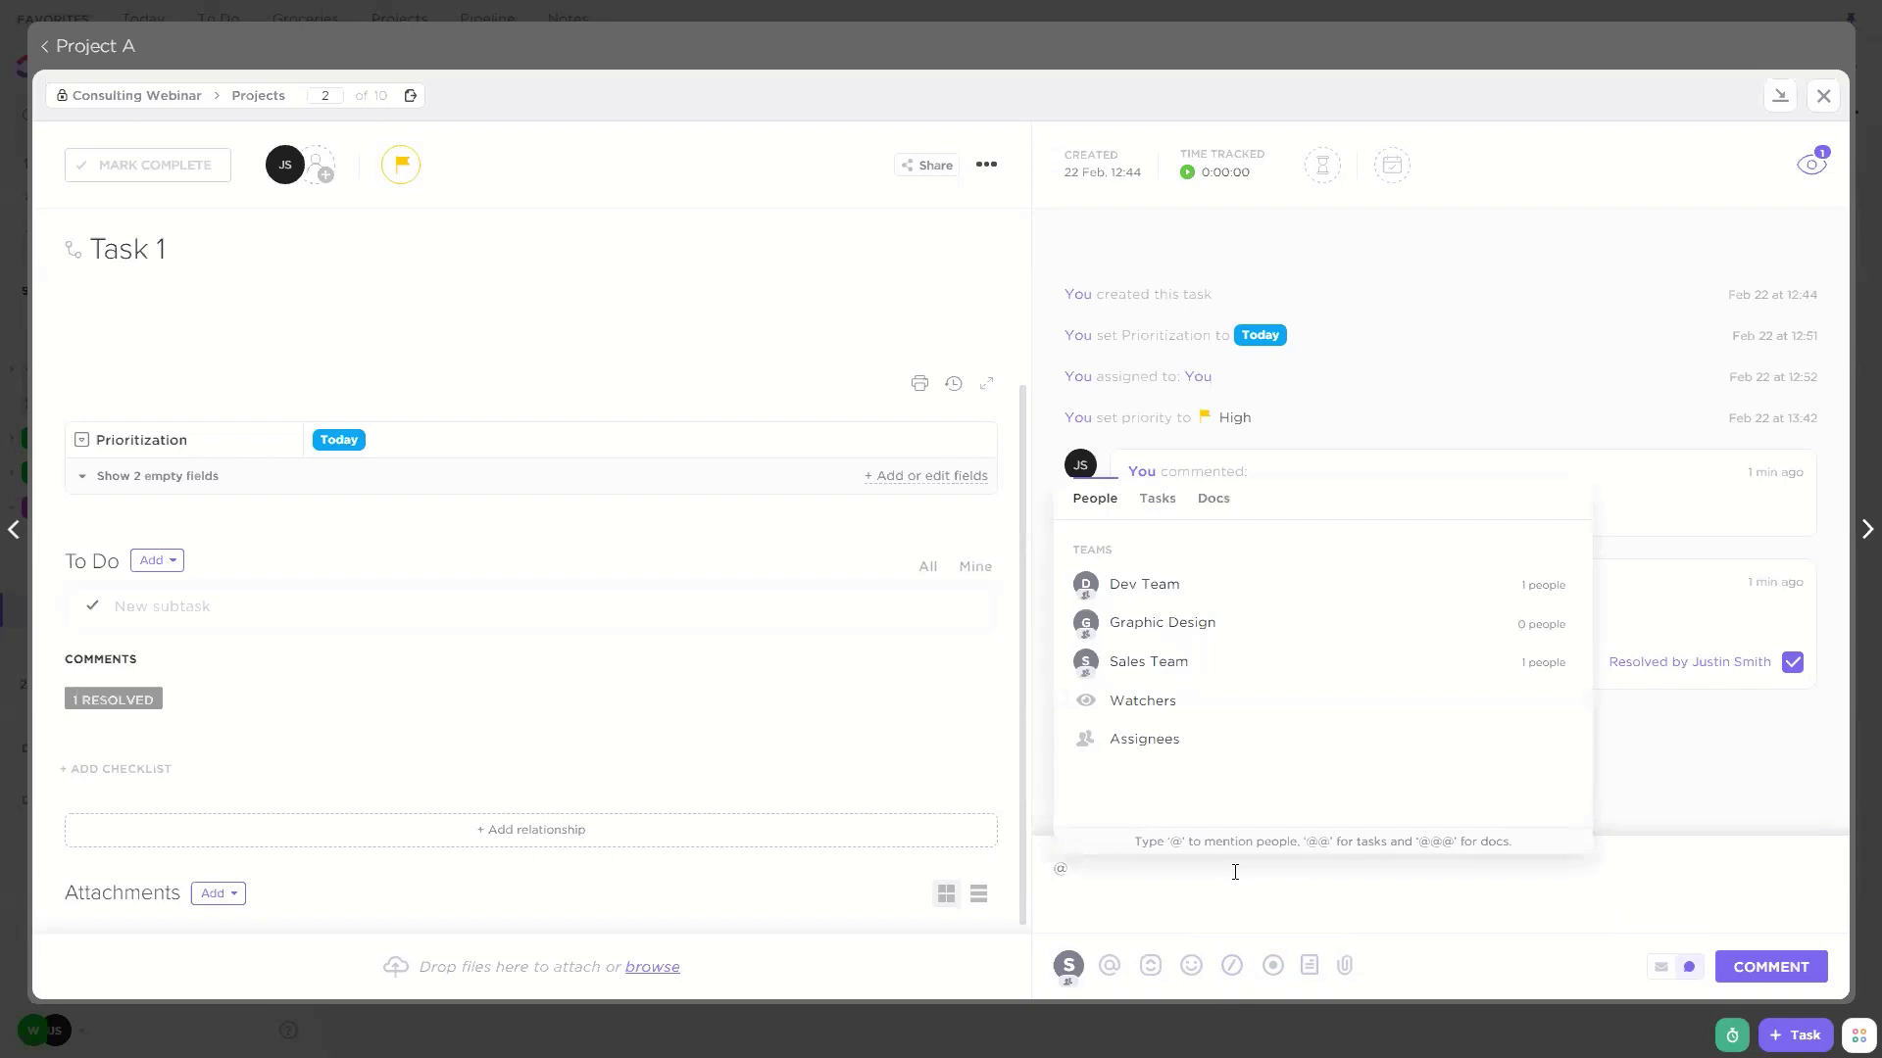
{"action": "left_click", "coordinate": [1199, 660]}
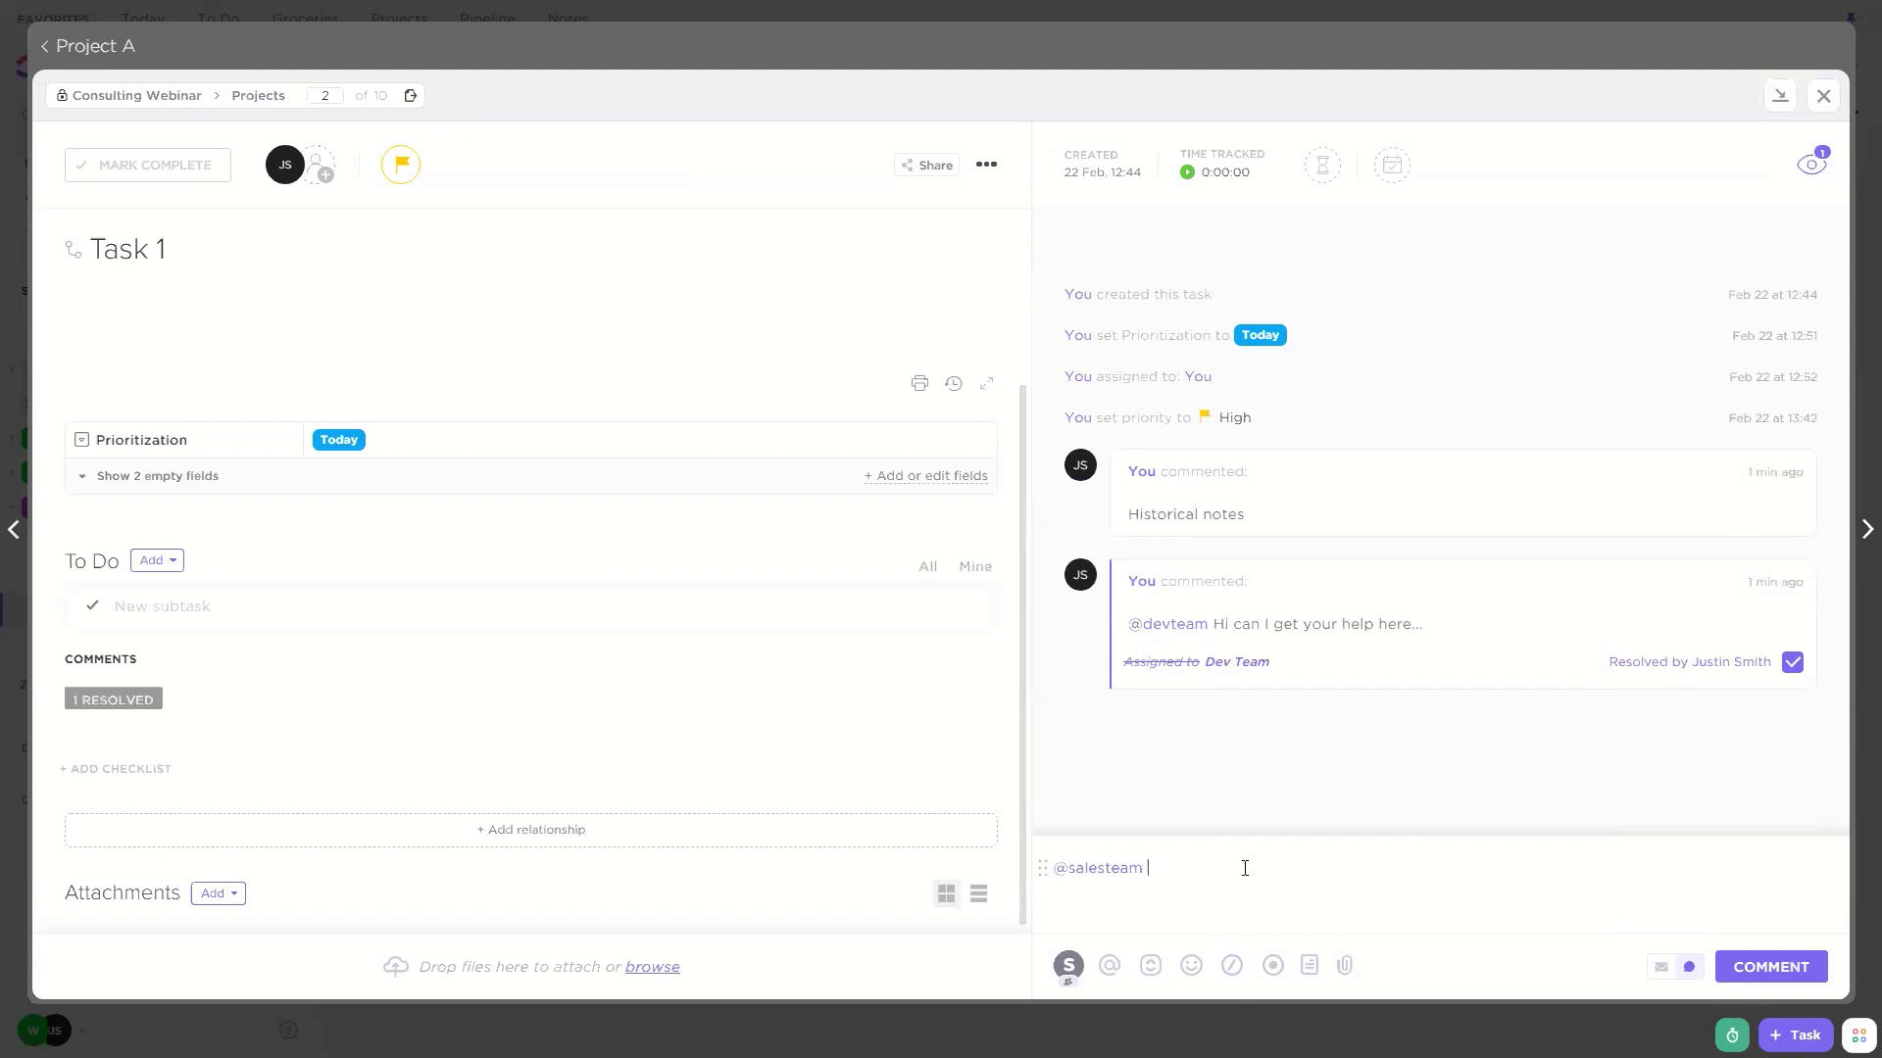
{"action": "key", "text": "BackSpace"}
{"action": "key", "text": "BackSpace"}
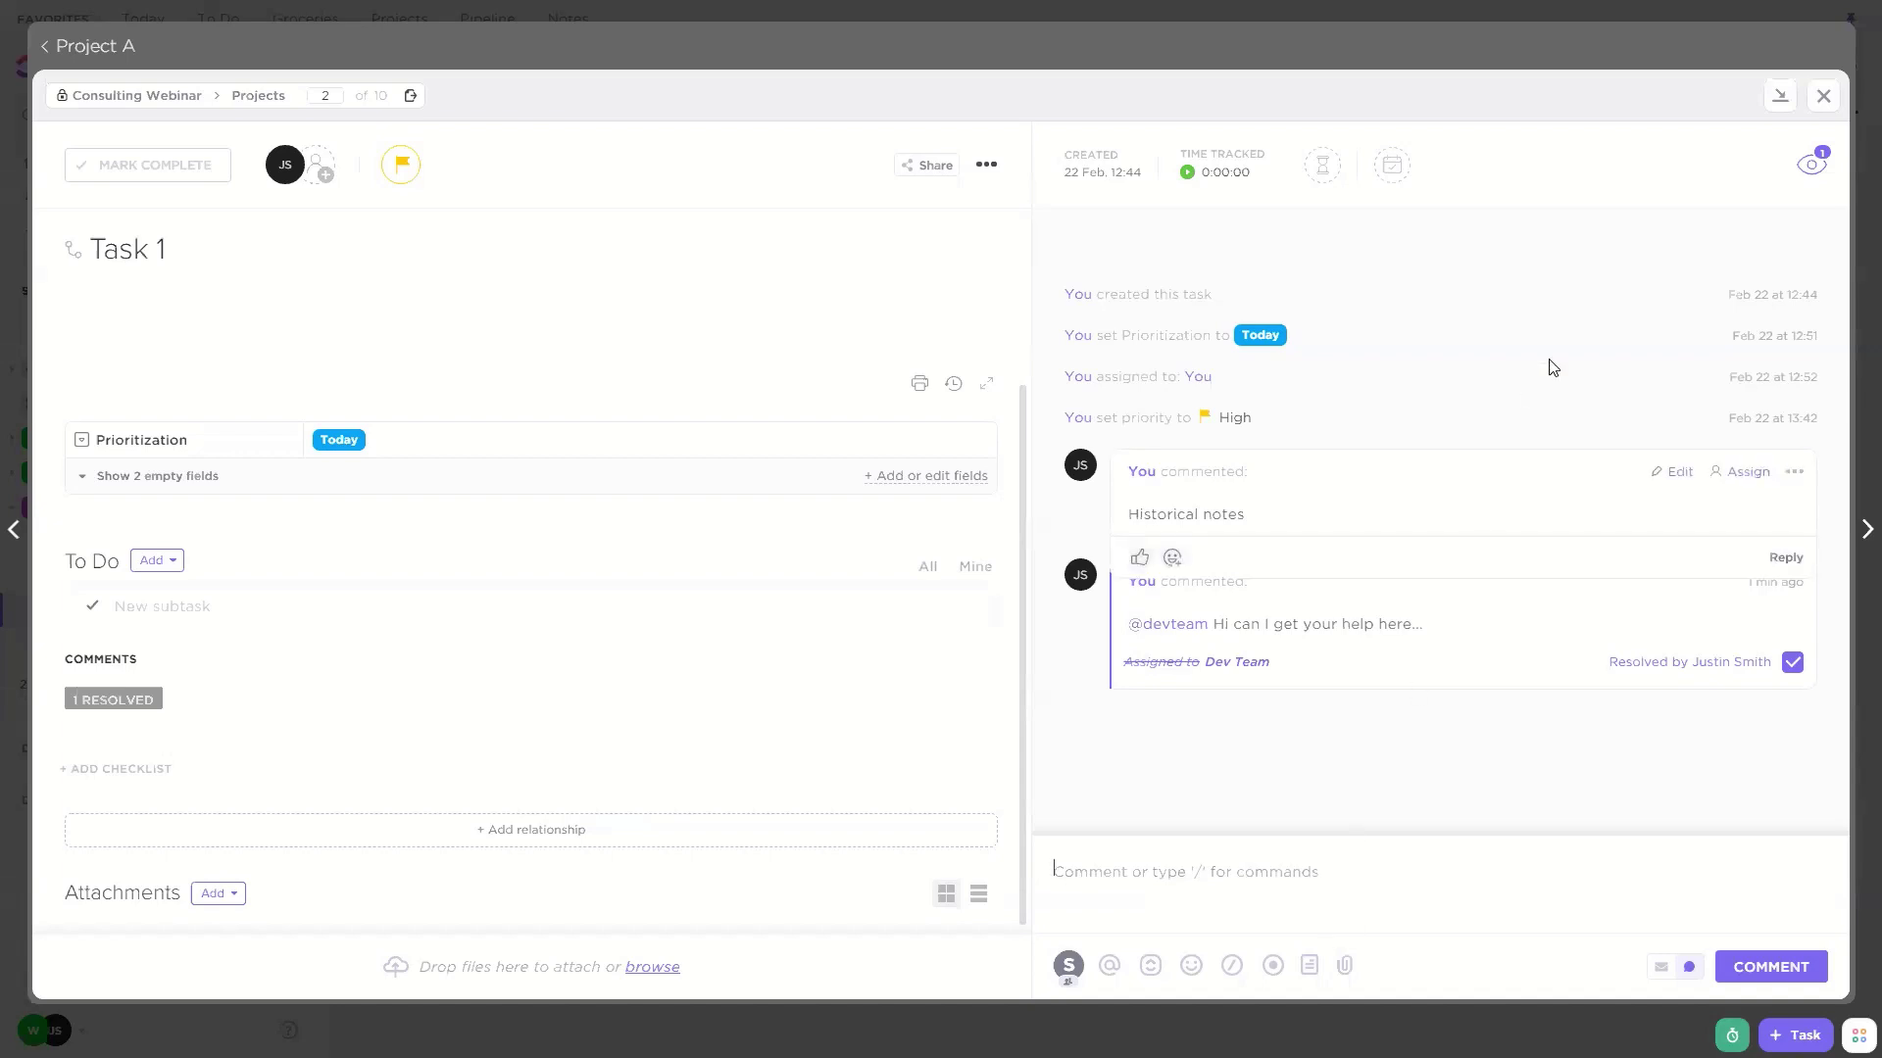
{"action": "left_click", "coordinate": [1823, 96]}
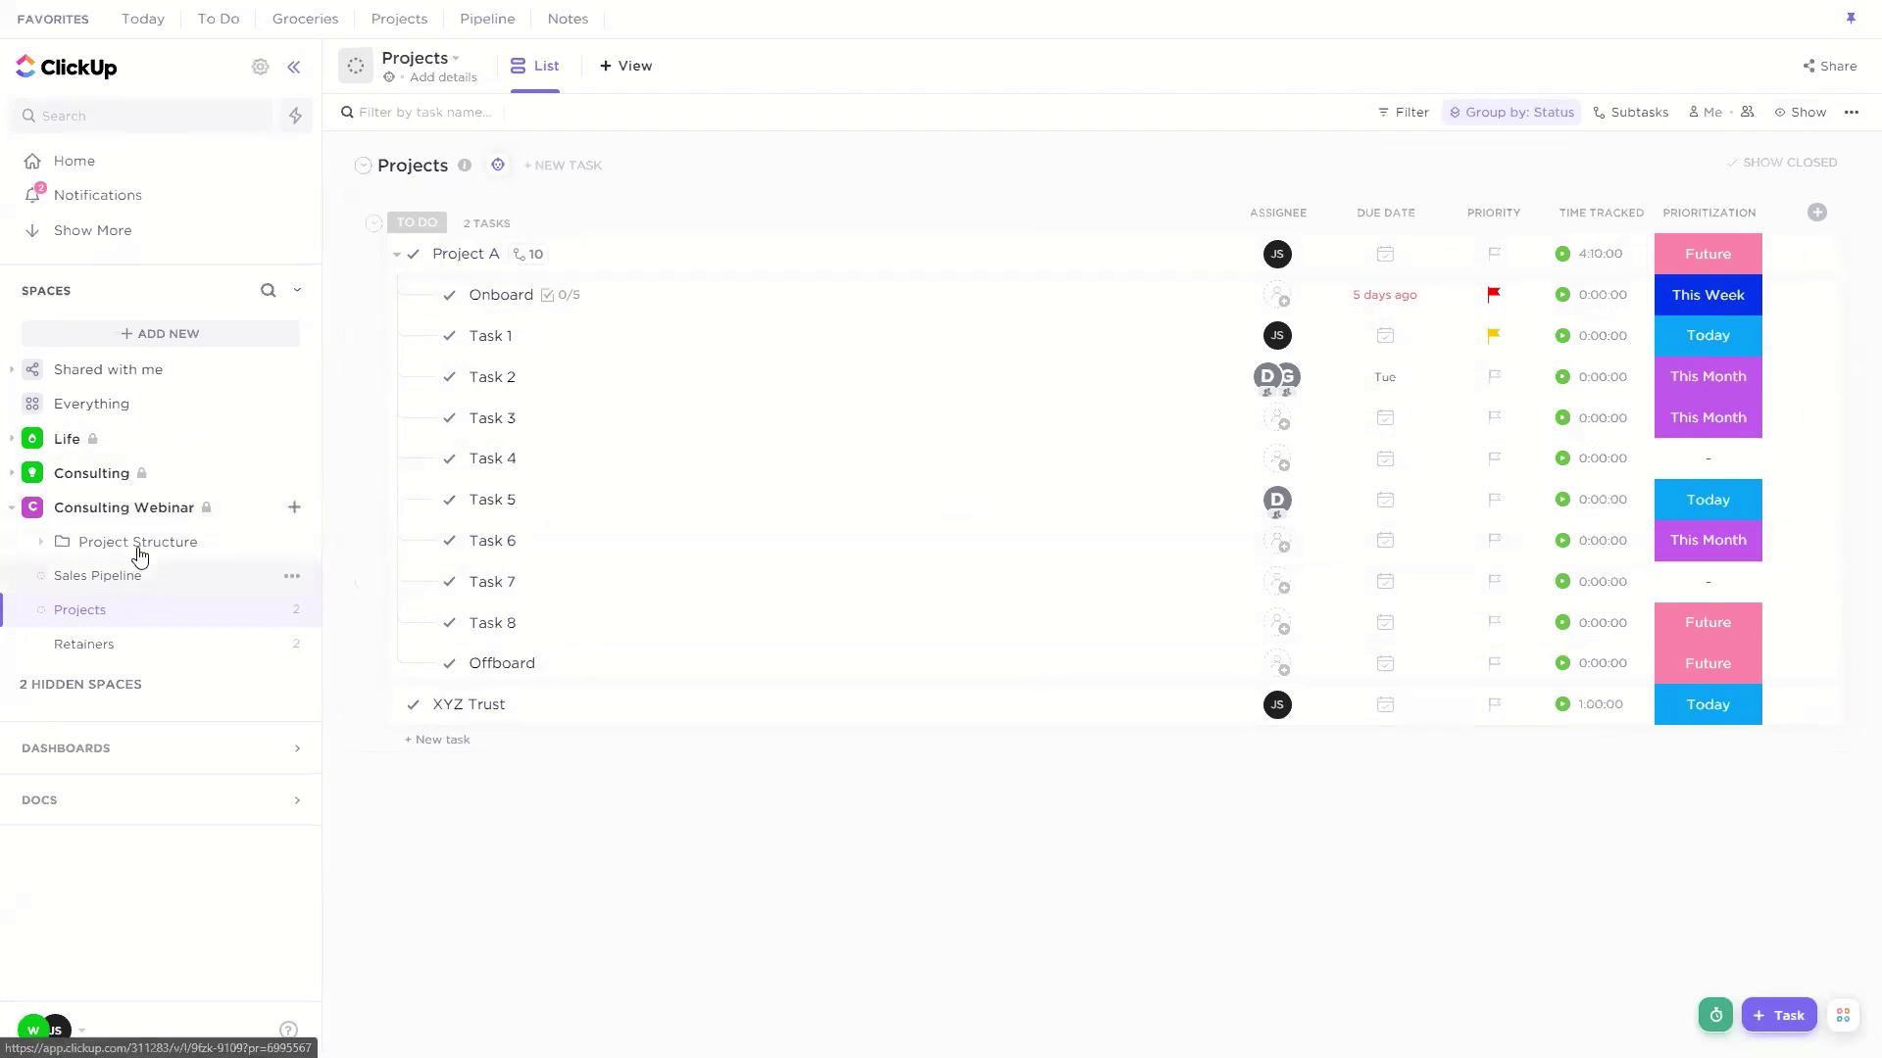
Step: Expand the Project Structure folder, and start saving Project A as a new template named "New Project"
{"action": "left_click", "coordinate": [201, 547]}
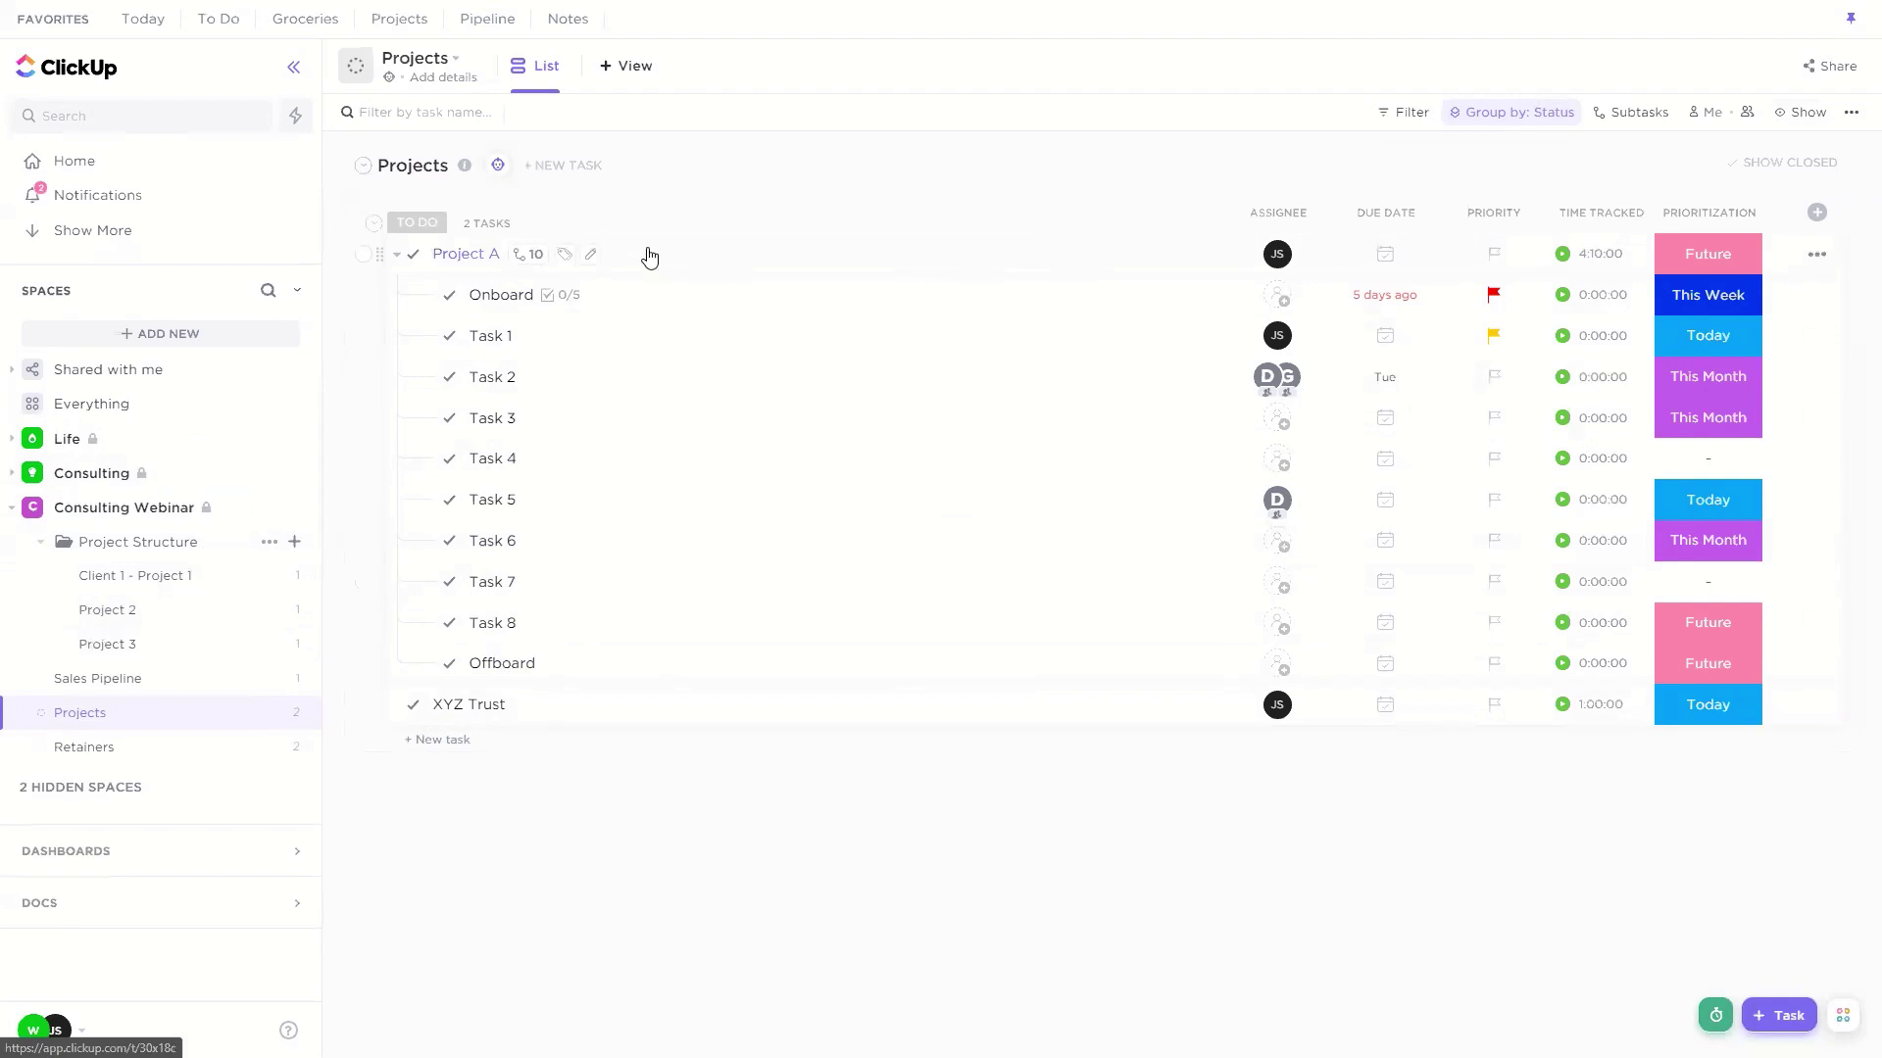
{"action": "left_click", "coordinate": [466, 256]}
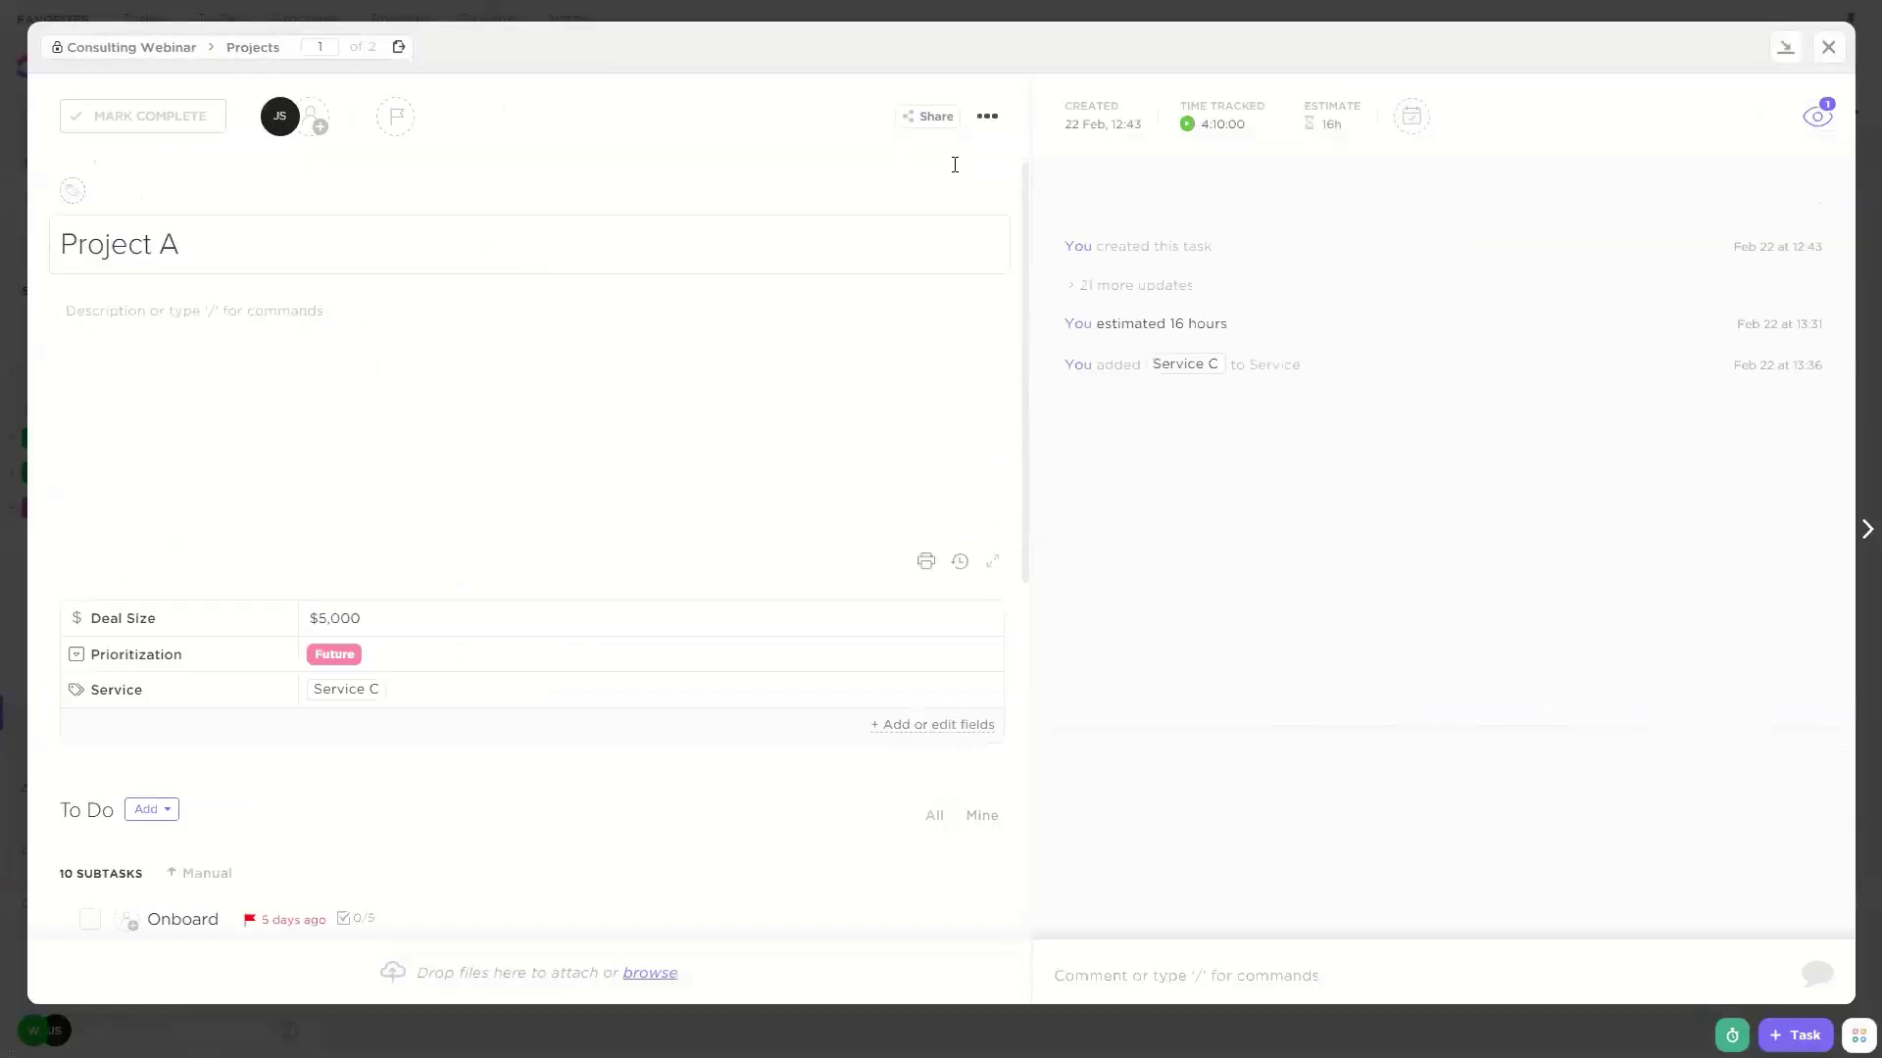
{"action": "left_click", "coordinate": [991, 124]}
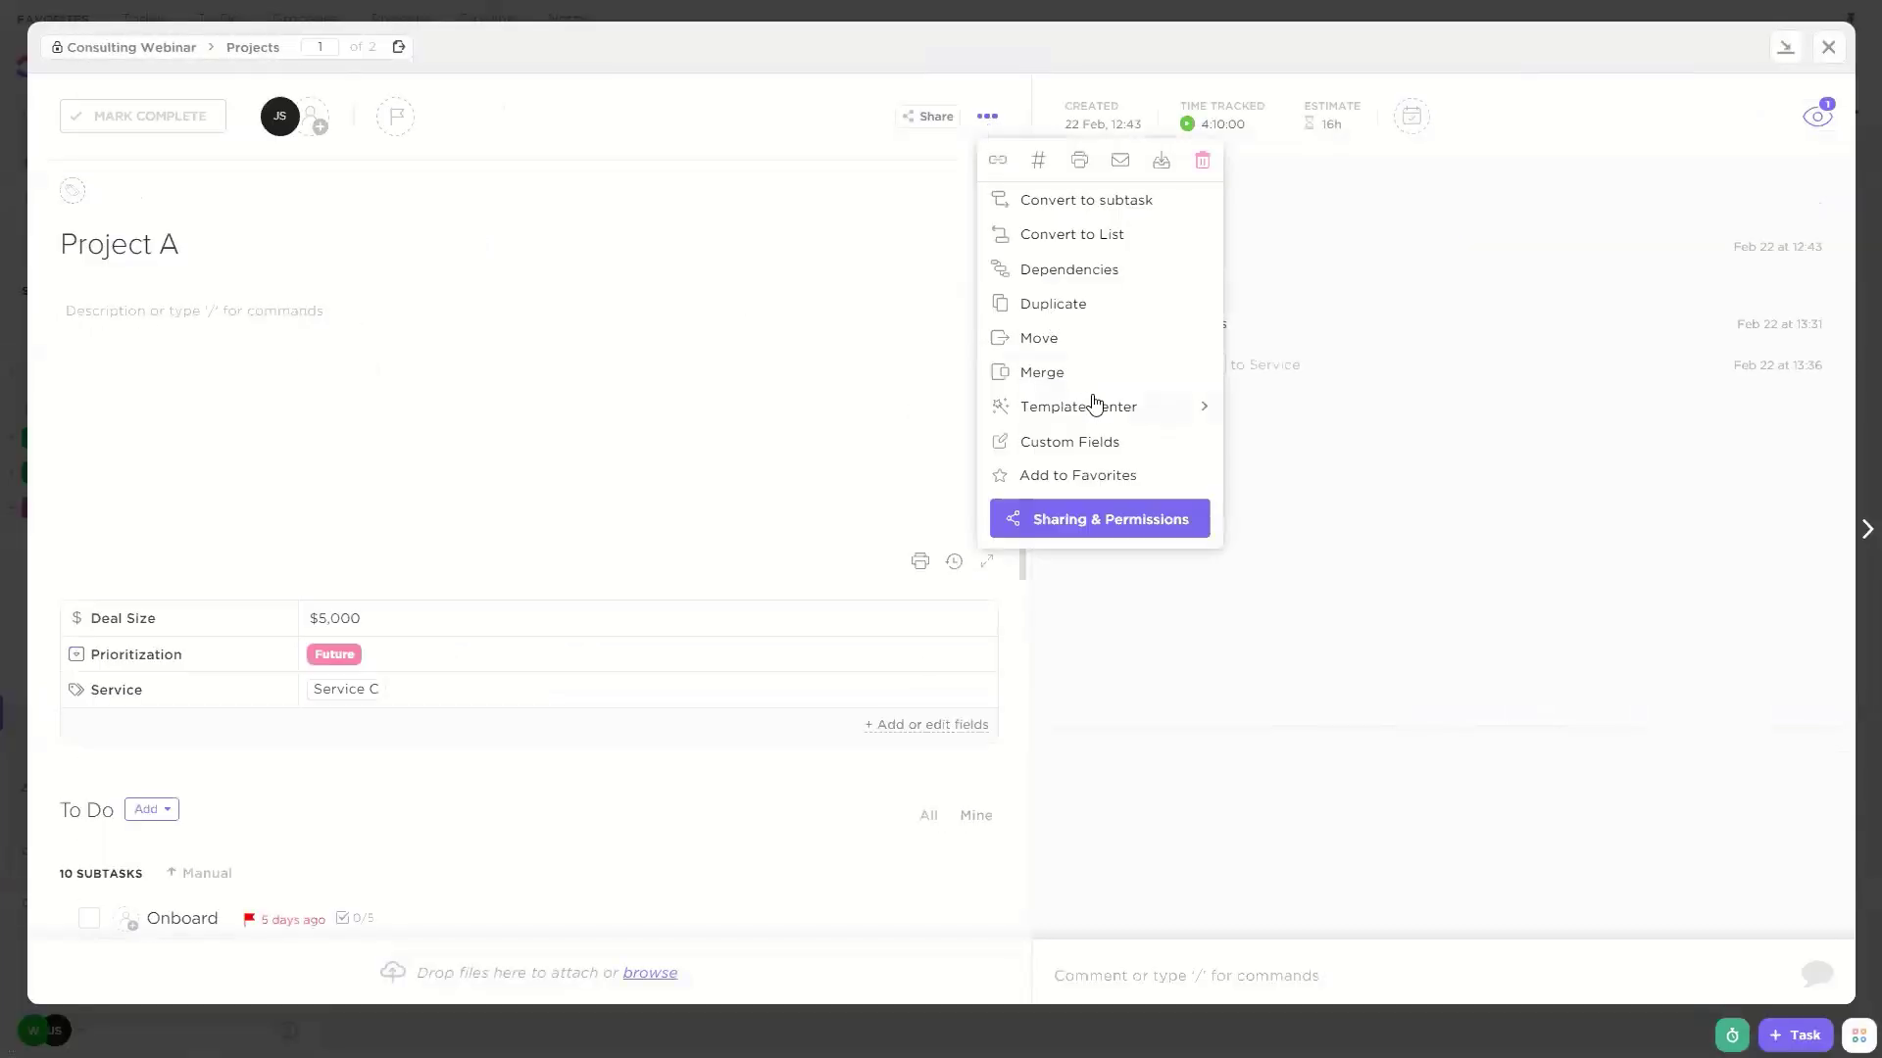
{"action": "mouse_move", "coordinate": [1223, 400]}
{"action": "left_click", "coordinate": [1274, 429]}
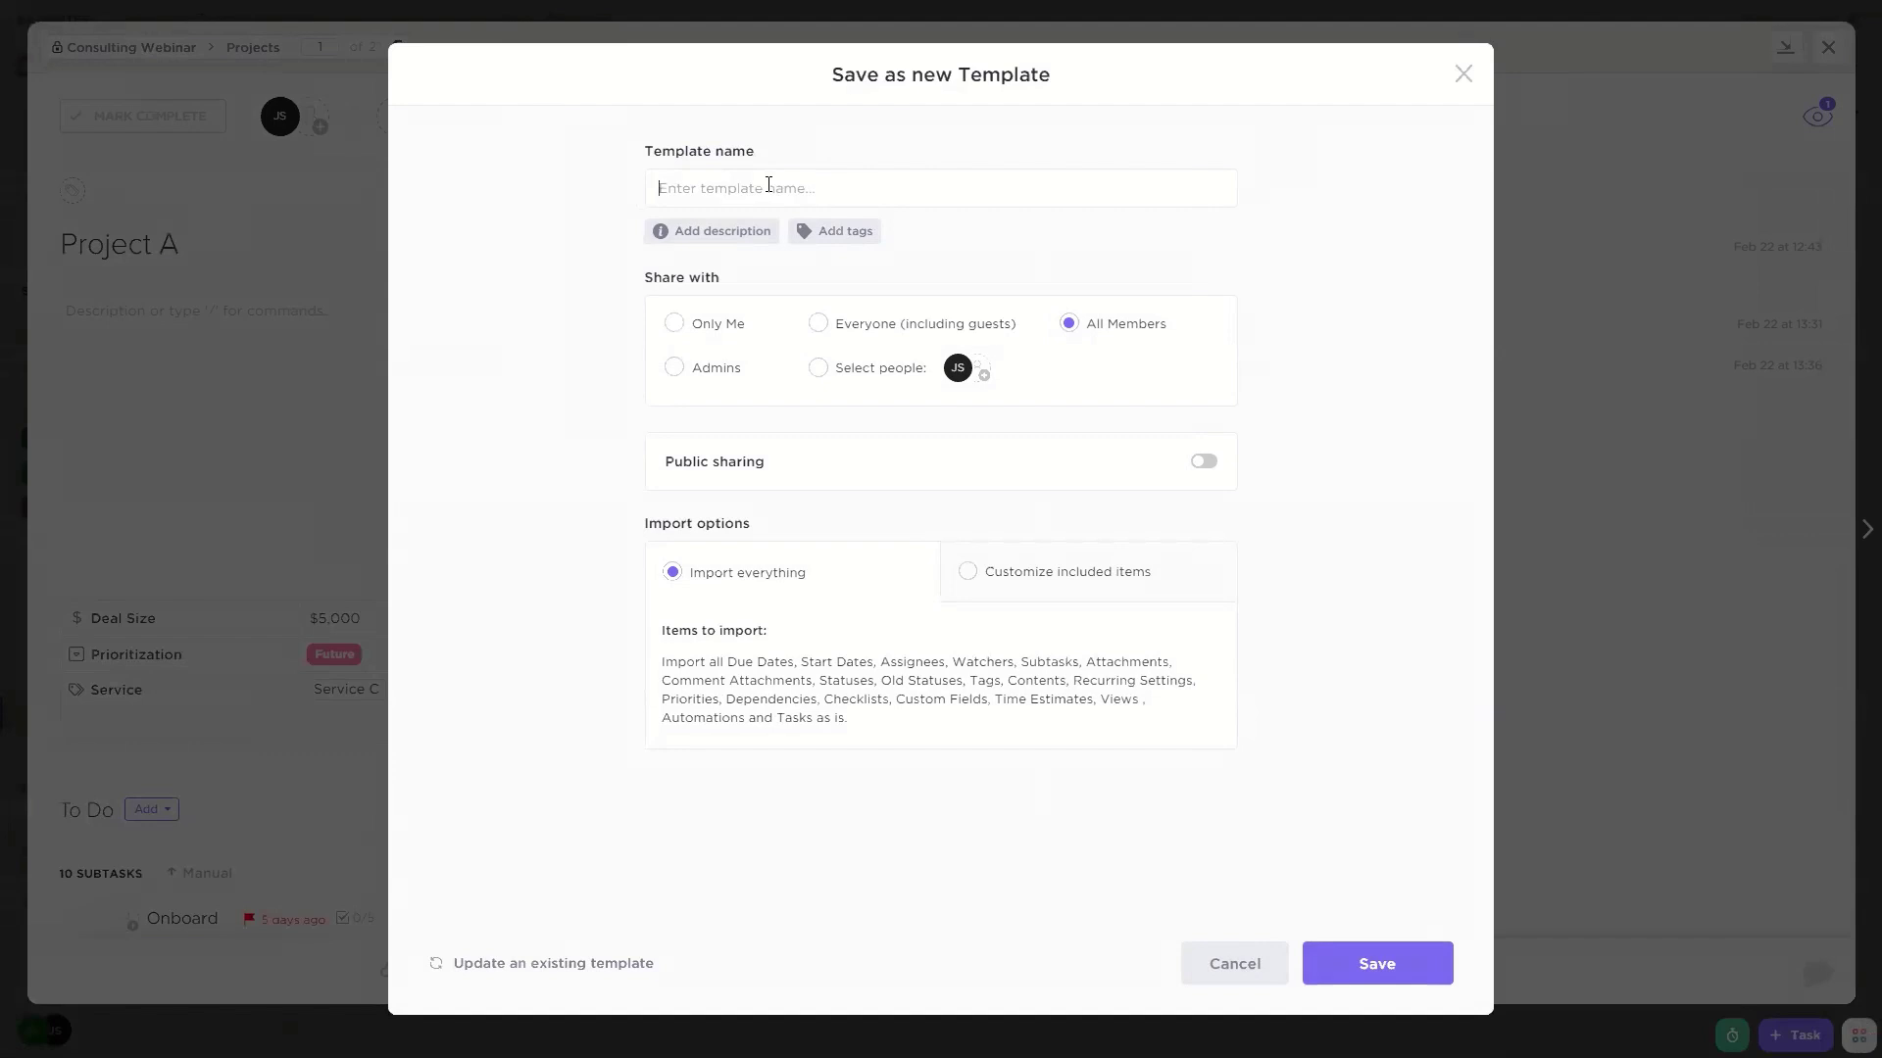
{"action": "type", "text": "New Project"}
Step: Customize the template's included items so only Subtasks and Checklists are kept, and save the template
{"action": "left_click", "coordinate": [982, 576]}
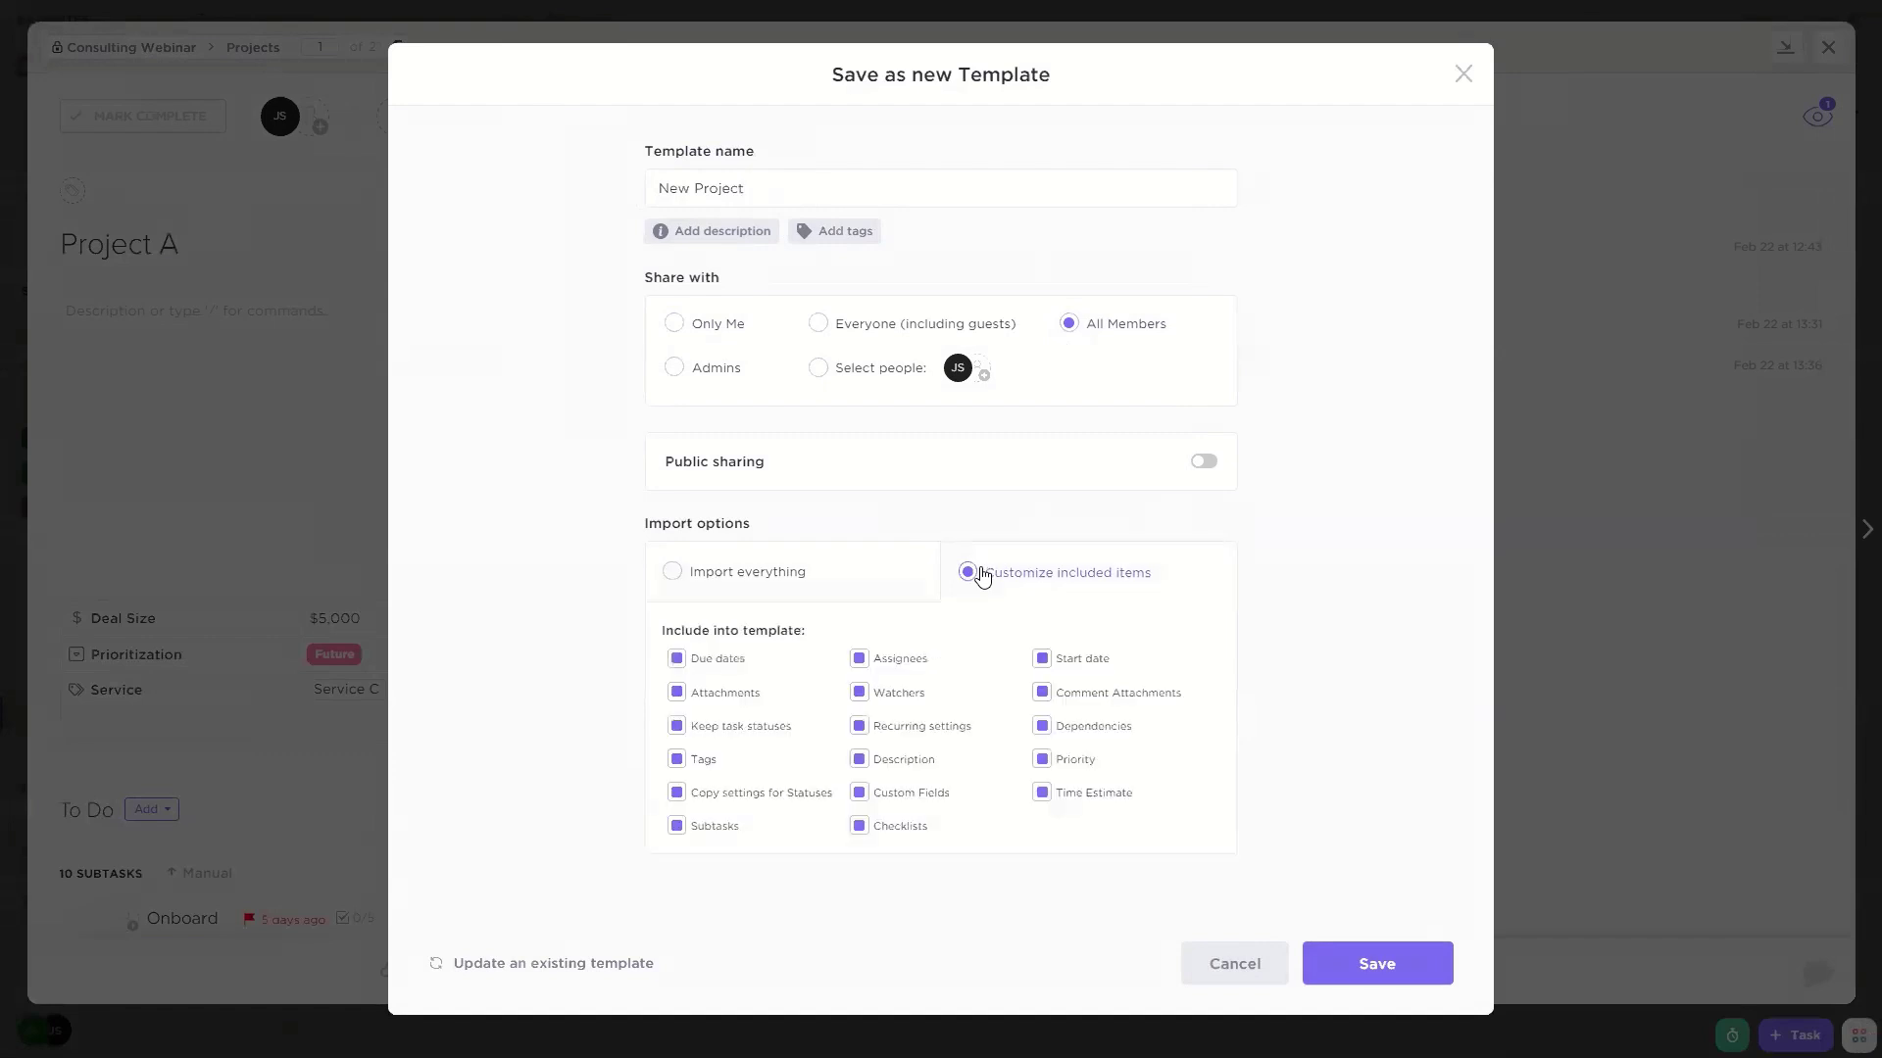
{"action": "left_click", "coordinate": [730, 575]}
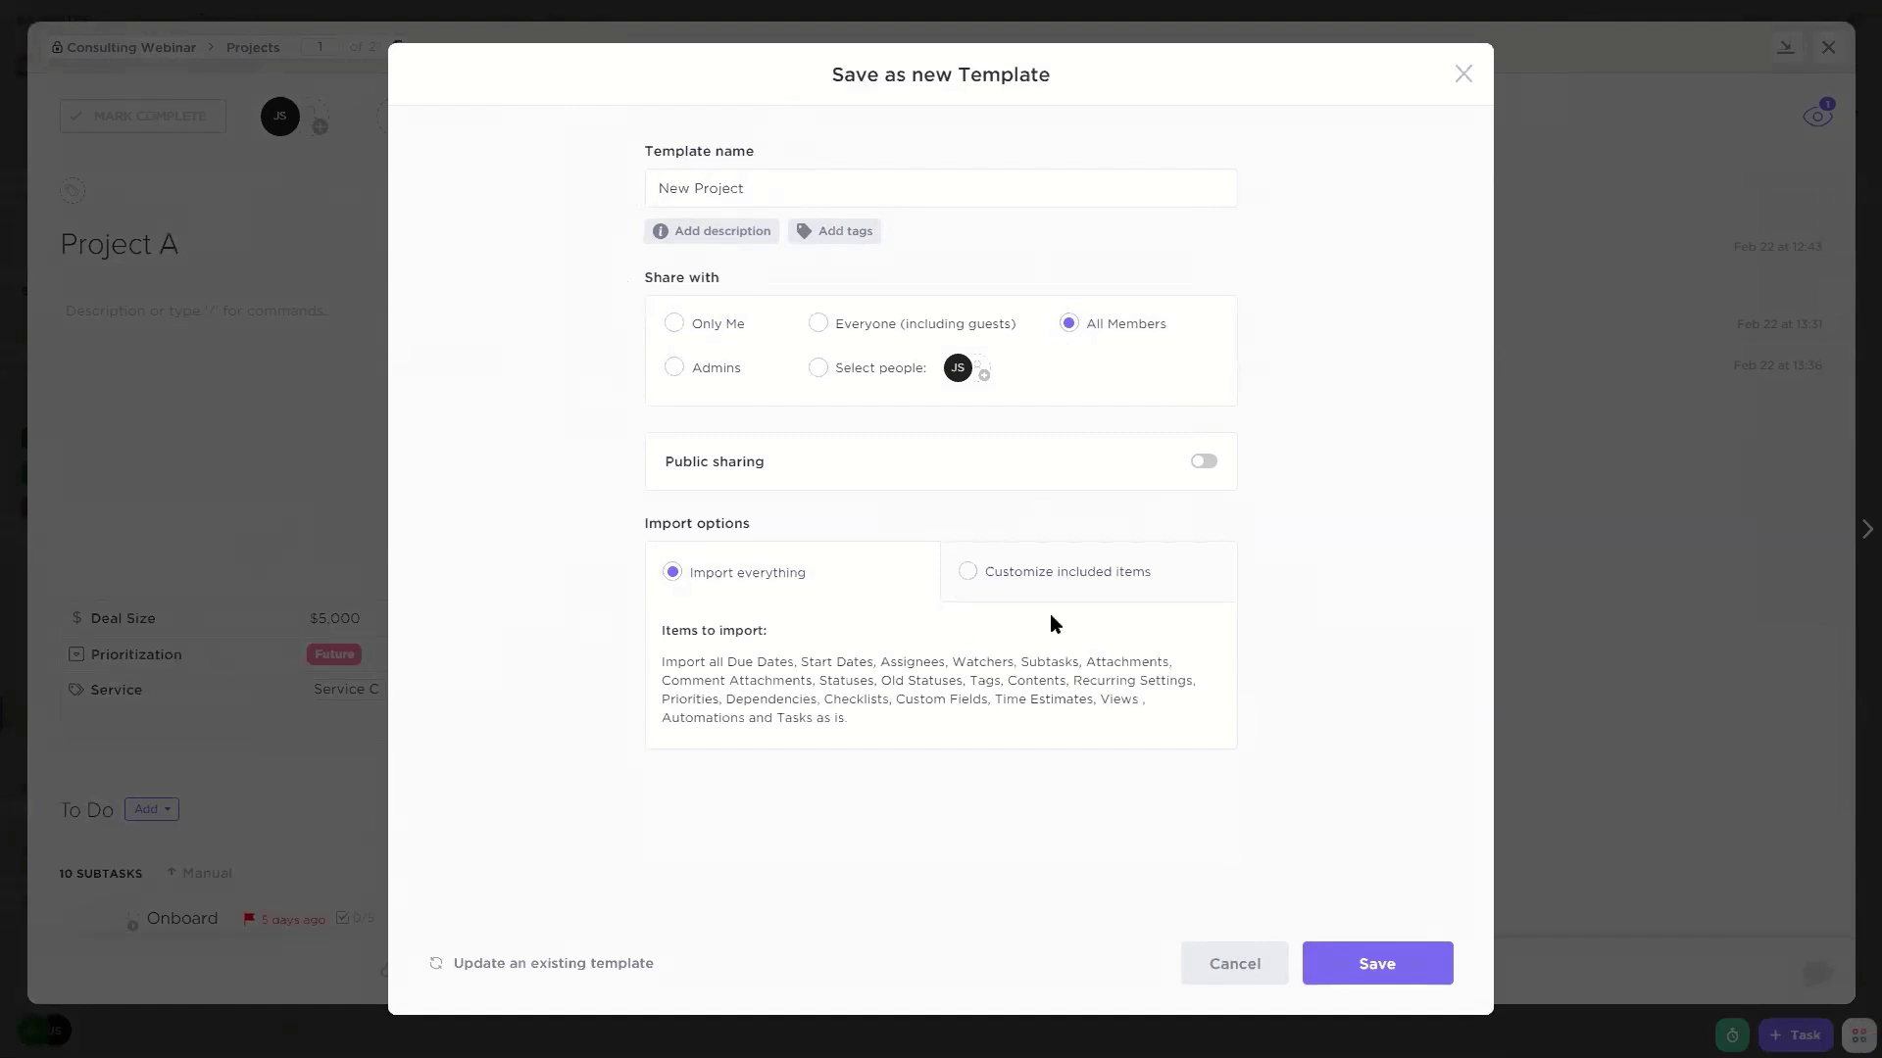
{"action": "left_click", "coordinate": [1112, 576]}
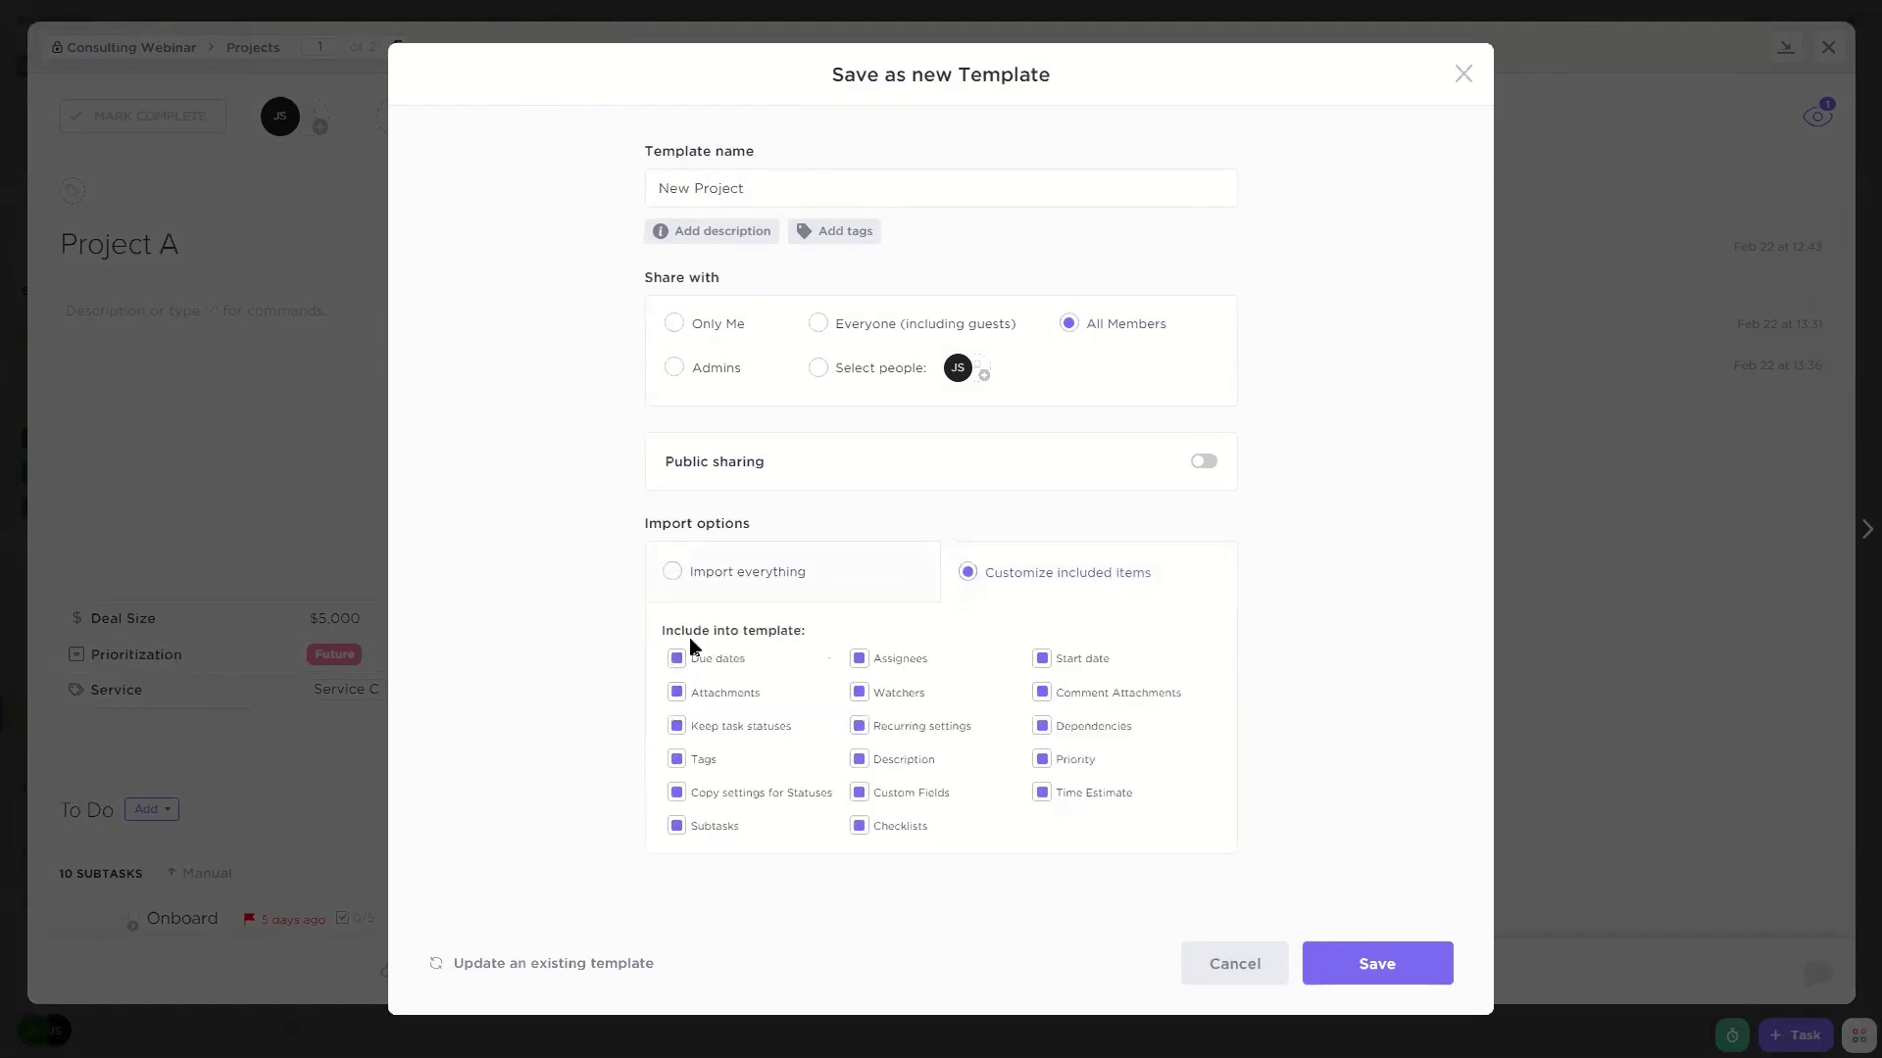
{"action": "left_click", "coordinate": [697, 659]}
{"action": "left_click", "coordinate": [702, 692]}
{"action": "left_click", "coordinate": [706, 727]}
{"action": "left_click", "coordinate": [702, 766]}
{"action": "left_click", "coordinate": [708, 794]}
{"action": "left_click", "coordinate": [912, 792]}
{"action": "left_click", "coordinate": [926, 763]}
{"action": "left_click", "coordinate": [926, 727]}
{"action": "left_click", "coordinate": [892, 698]}
{"action": "left_click", "coordinate": [915, 668]}
{"action": "left_click", "coordinate": [1088, 661]}
{"action": "left_click", "coordinate": [1094, 694]}
{"action": "left_click", "coordinate": [1067, 761]}
{"action": "left_click", "coordinate": [1094, 730]}
{"action": "left_click", "coordinate": [1074, 796]}
{"action": "left_click", "coordinate": [1382, 966]}
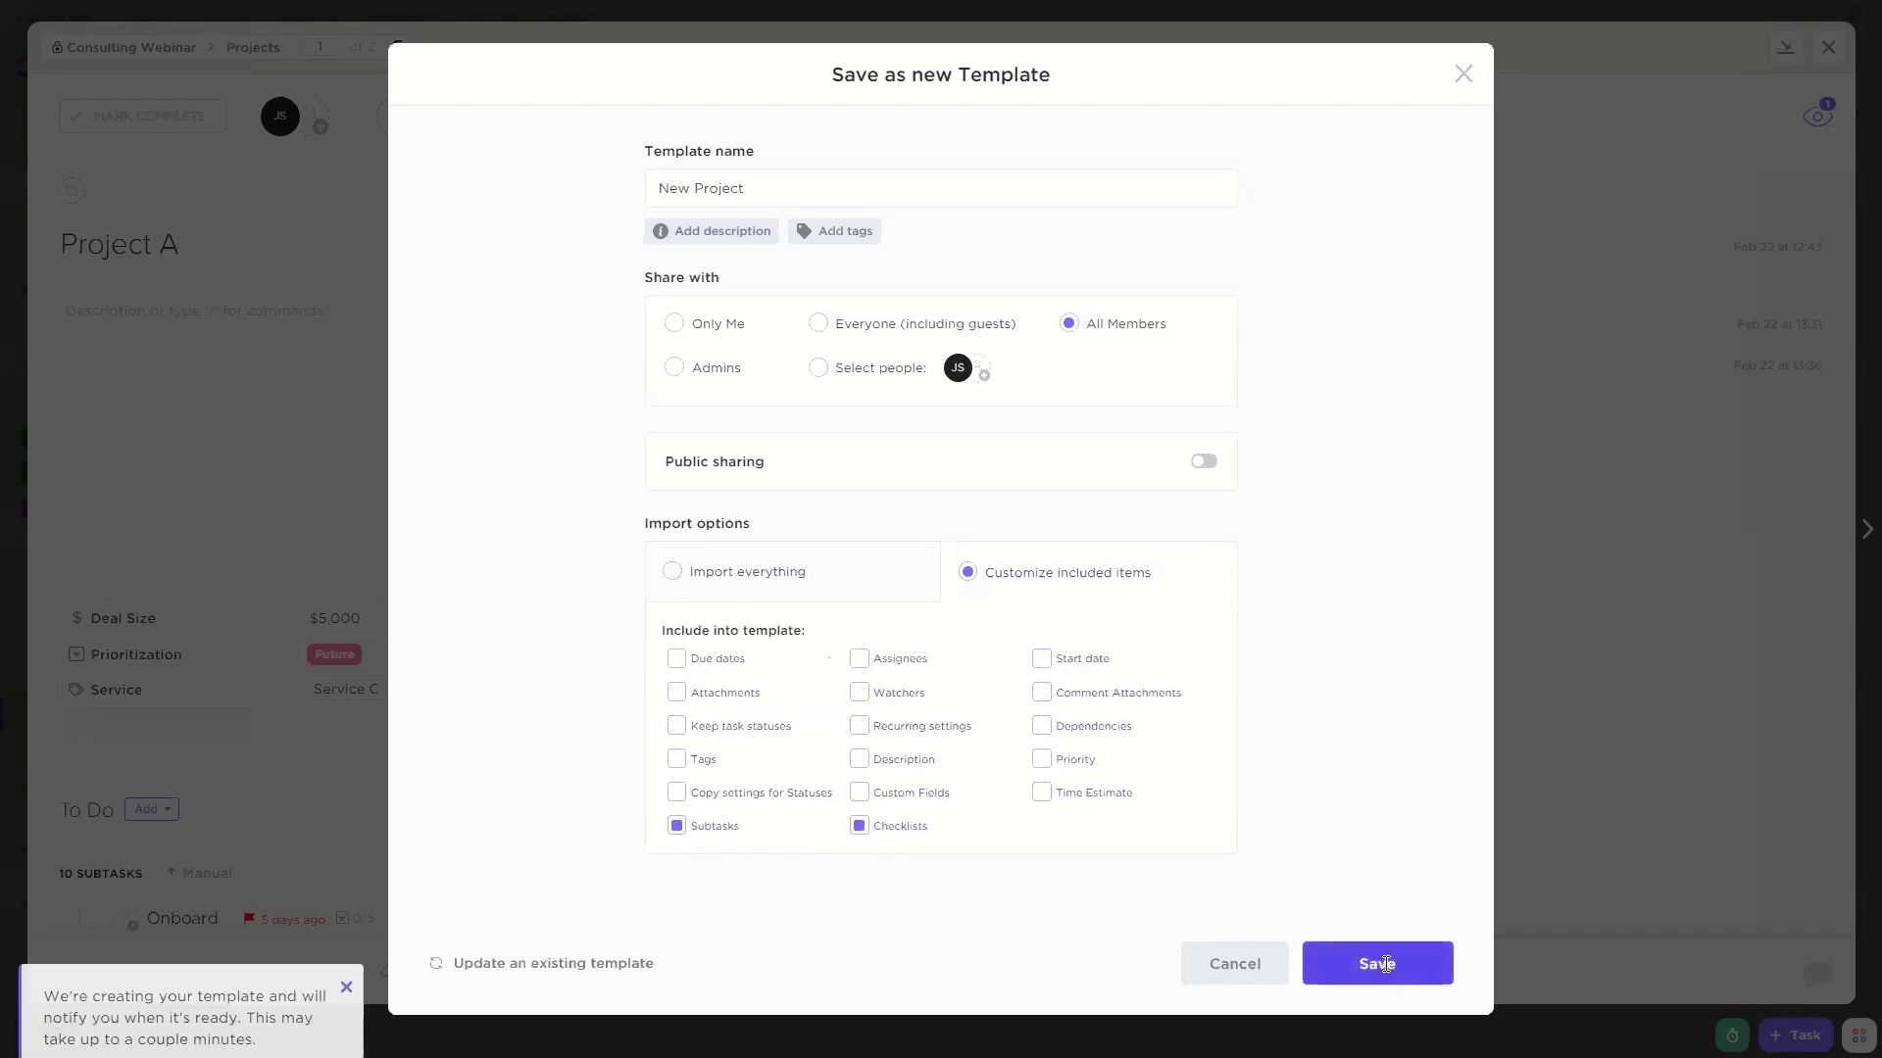
{"action": "scroll", "coordinate": [672, 579], "scroll_direction": "down", "scroll_amount": 5}
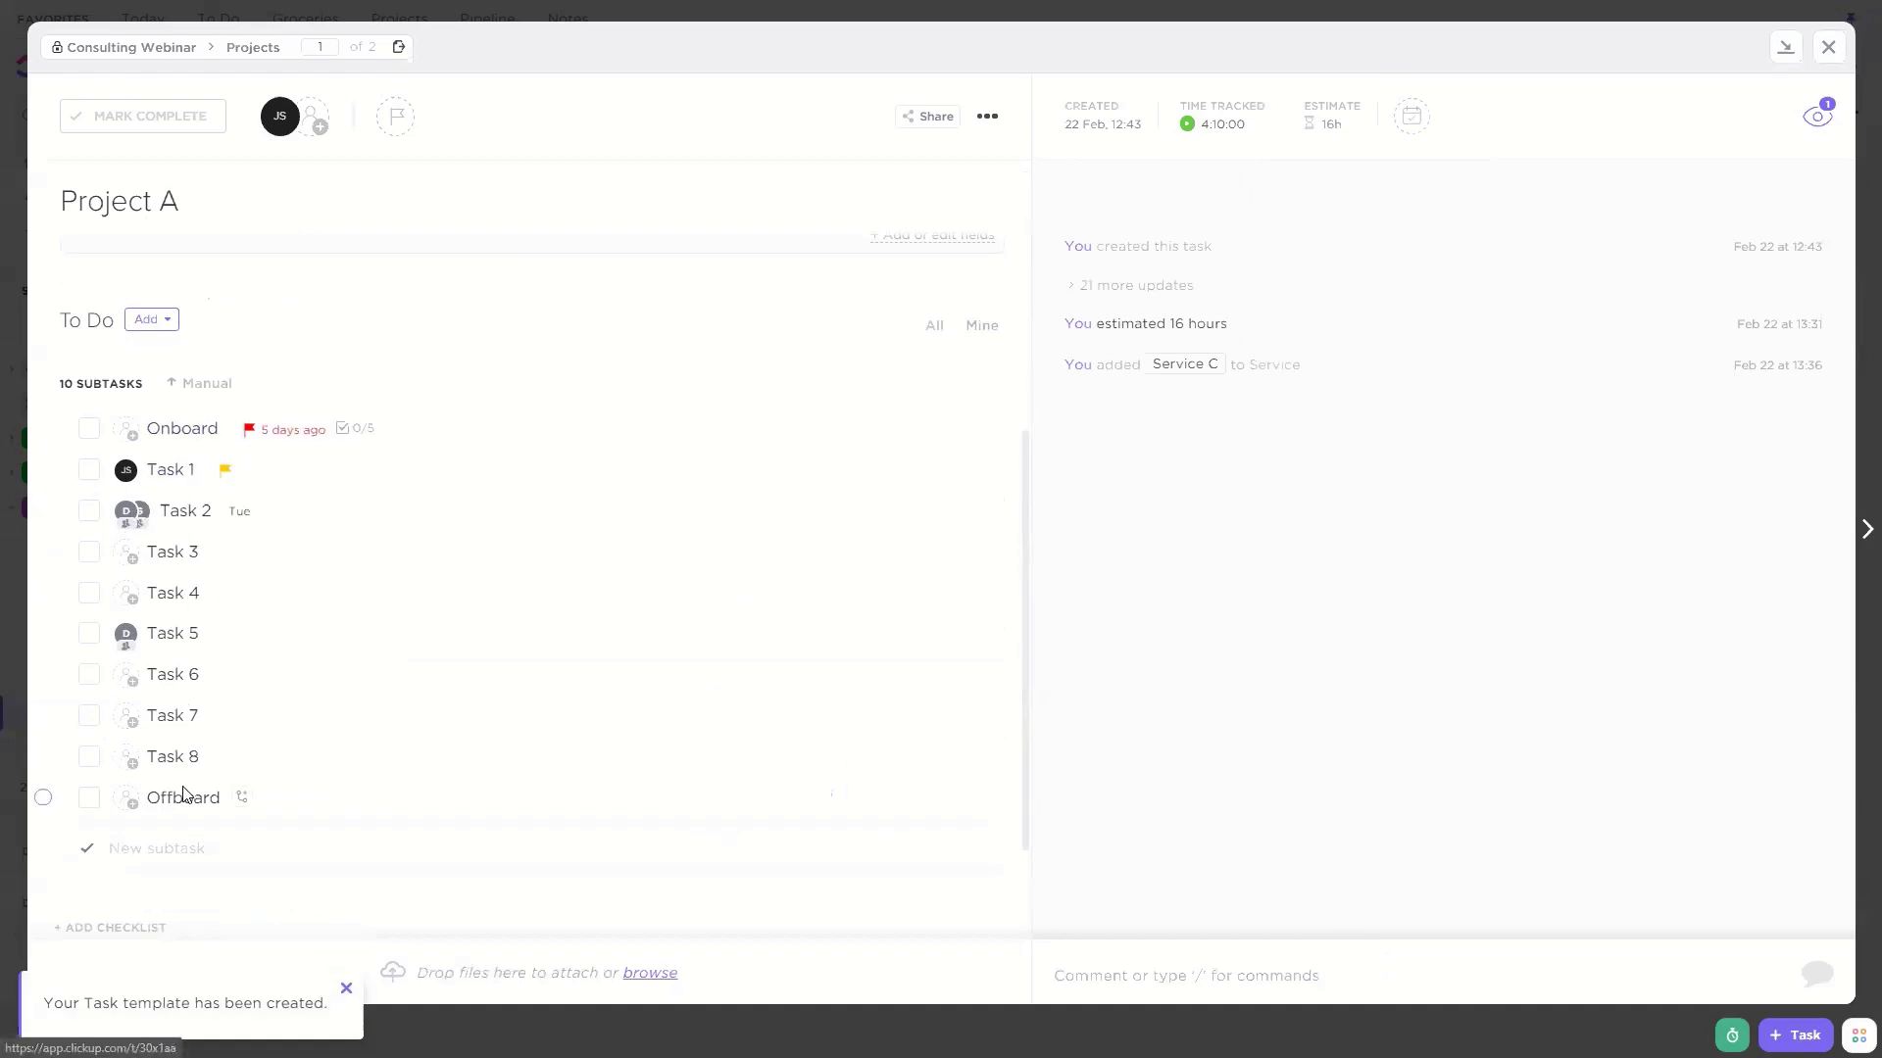
{"action": "scroll", "coordinate": [327, 575], "scroll_direction": "up", "scroll_amount": 5}
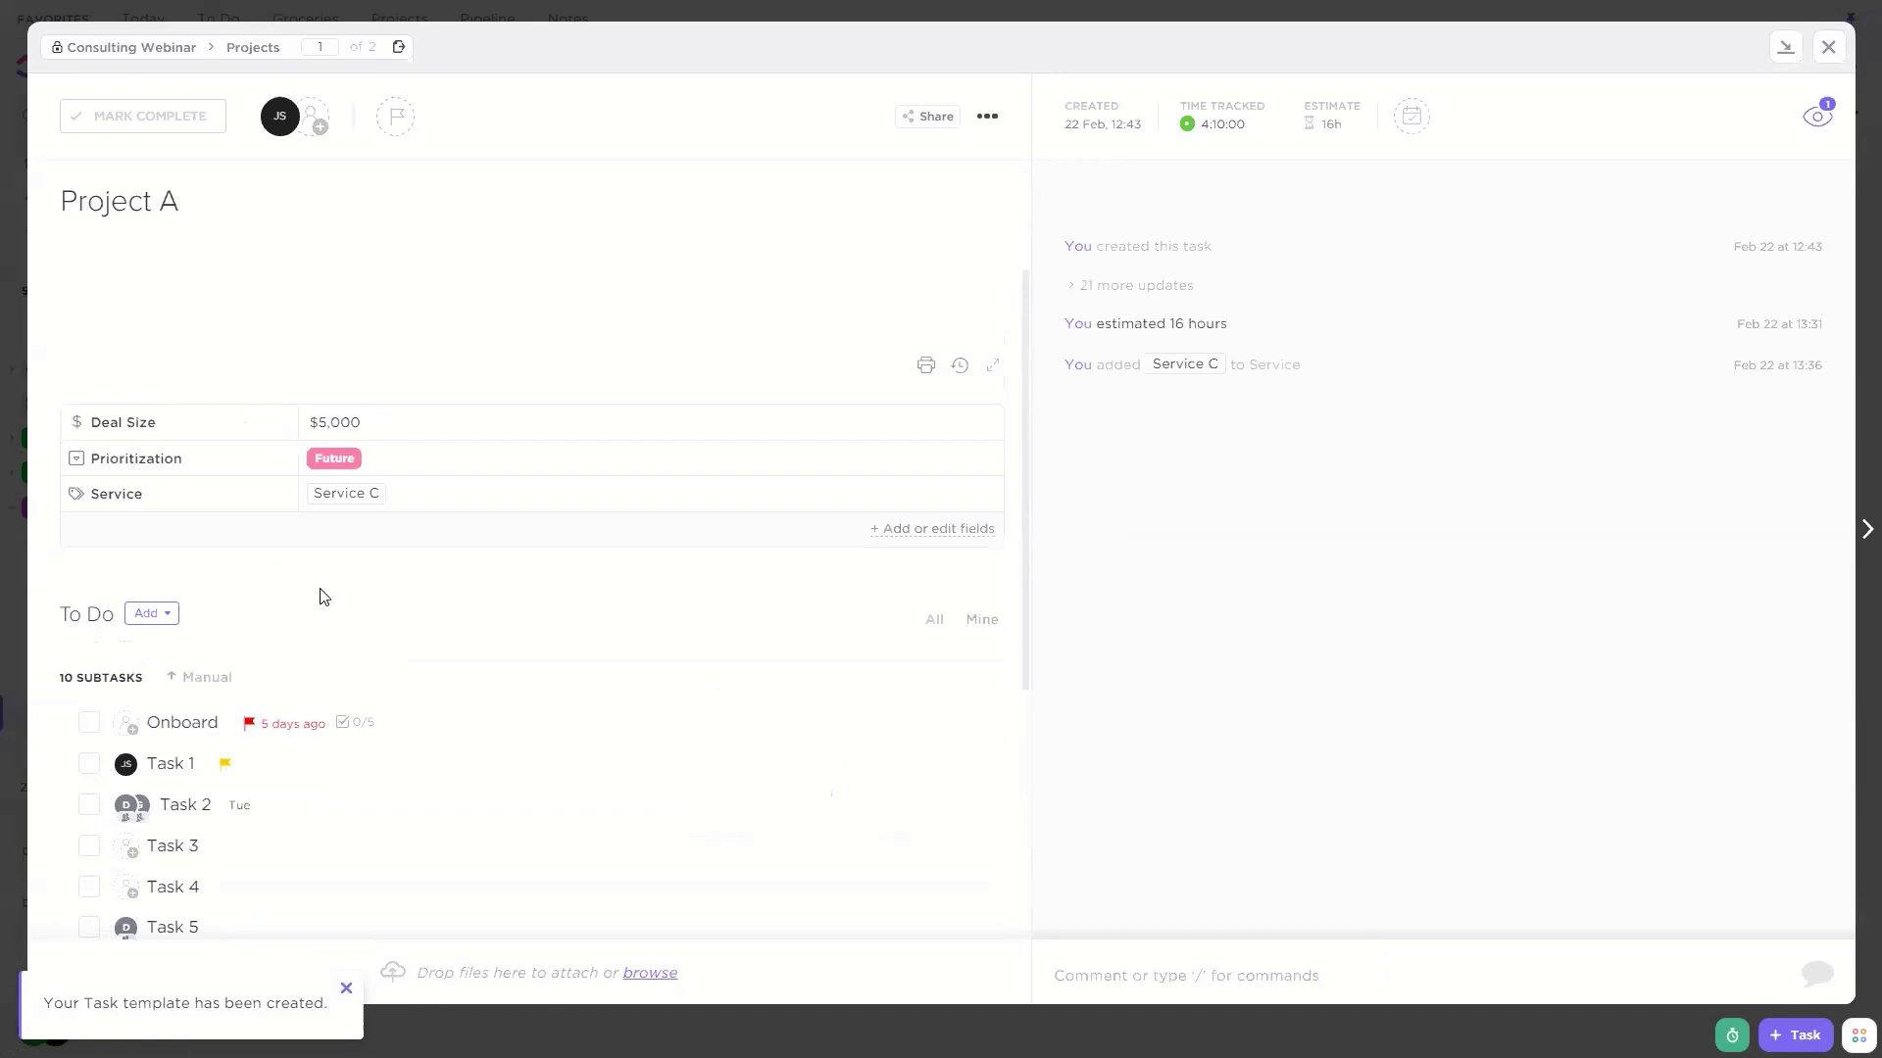
Step: Close Project A, collapse its subtasks, and instantly create a task in Projects from the first "New Project" task template
{"action": "left_click", "coordinate": [1829, 47]}
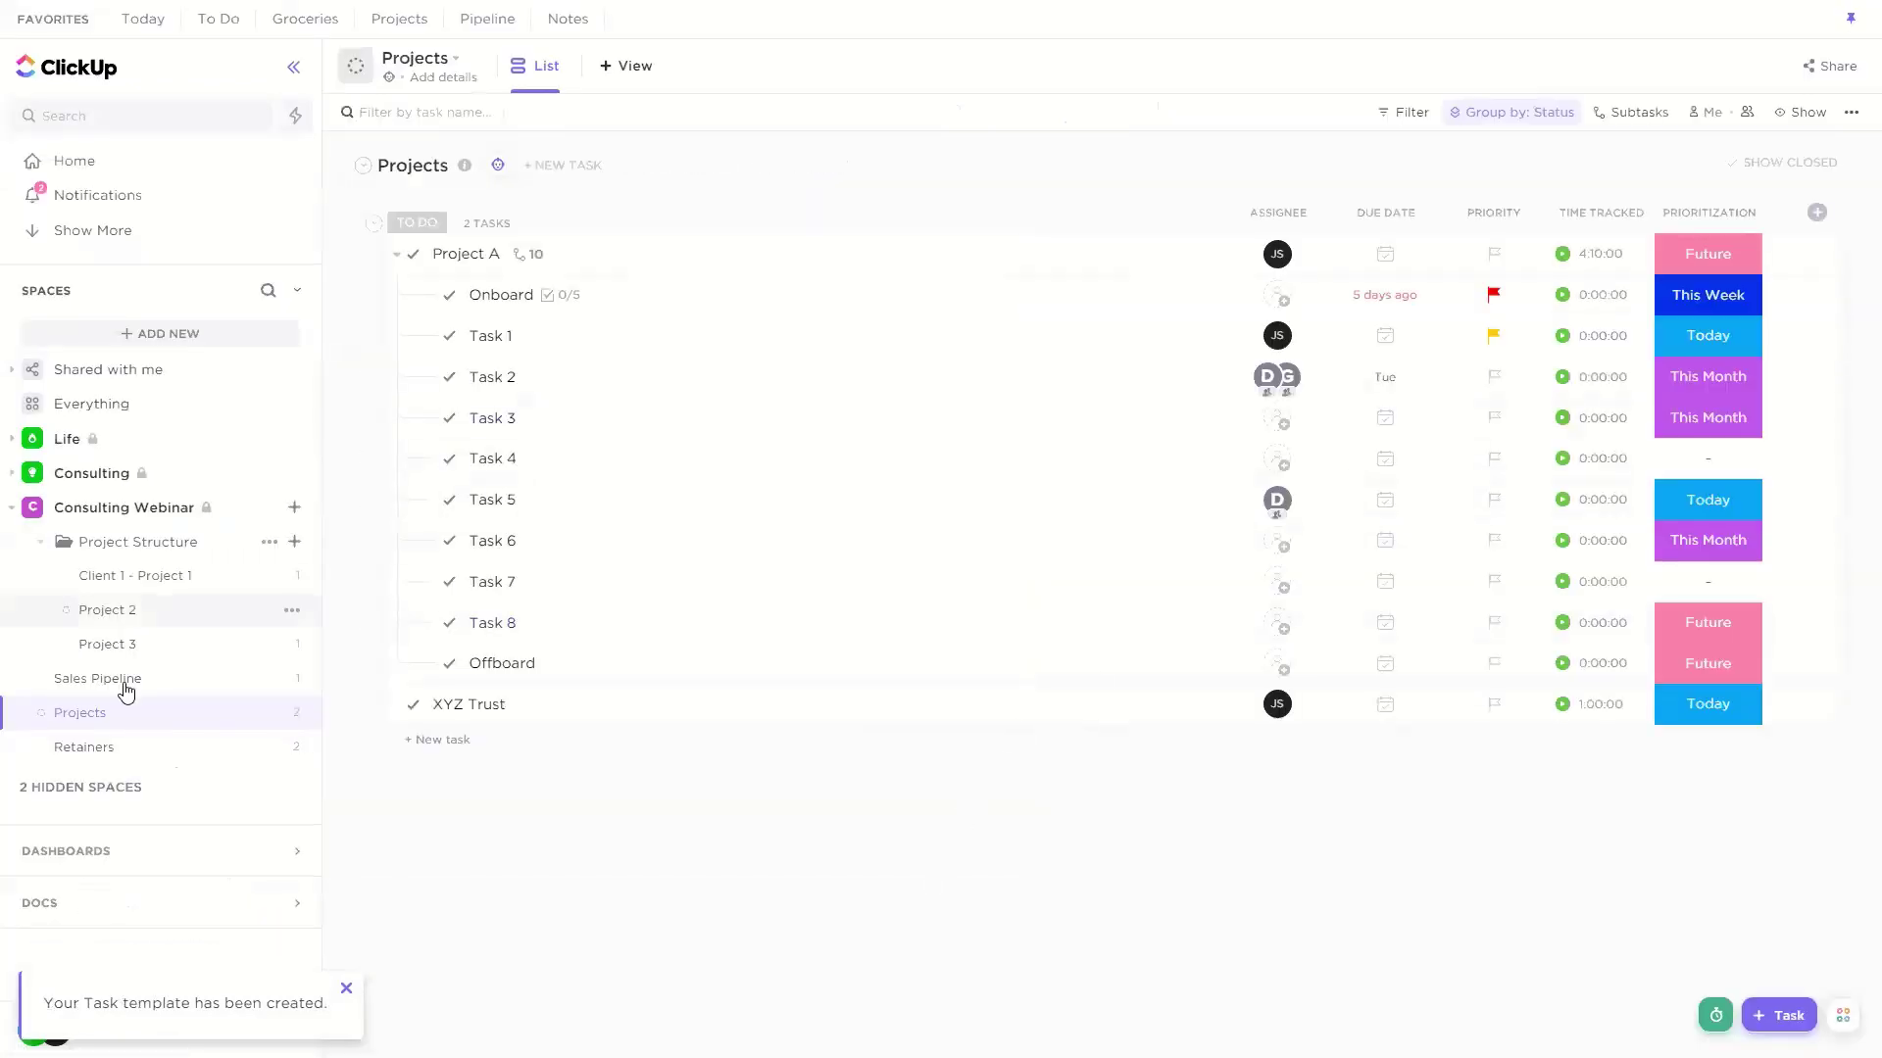
{"action": "left_click", "coordinate": [529, 257]}
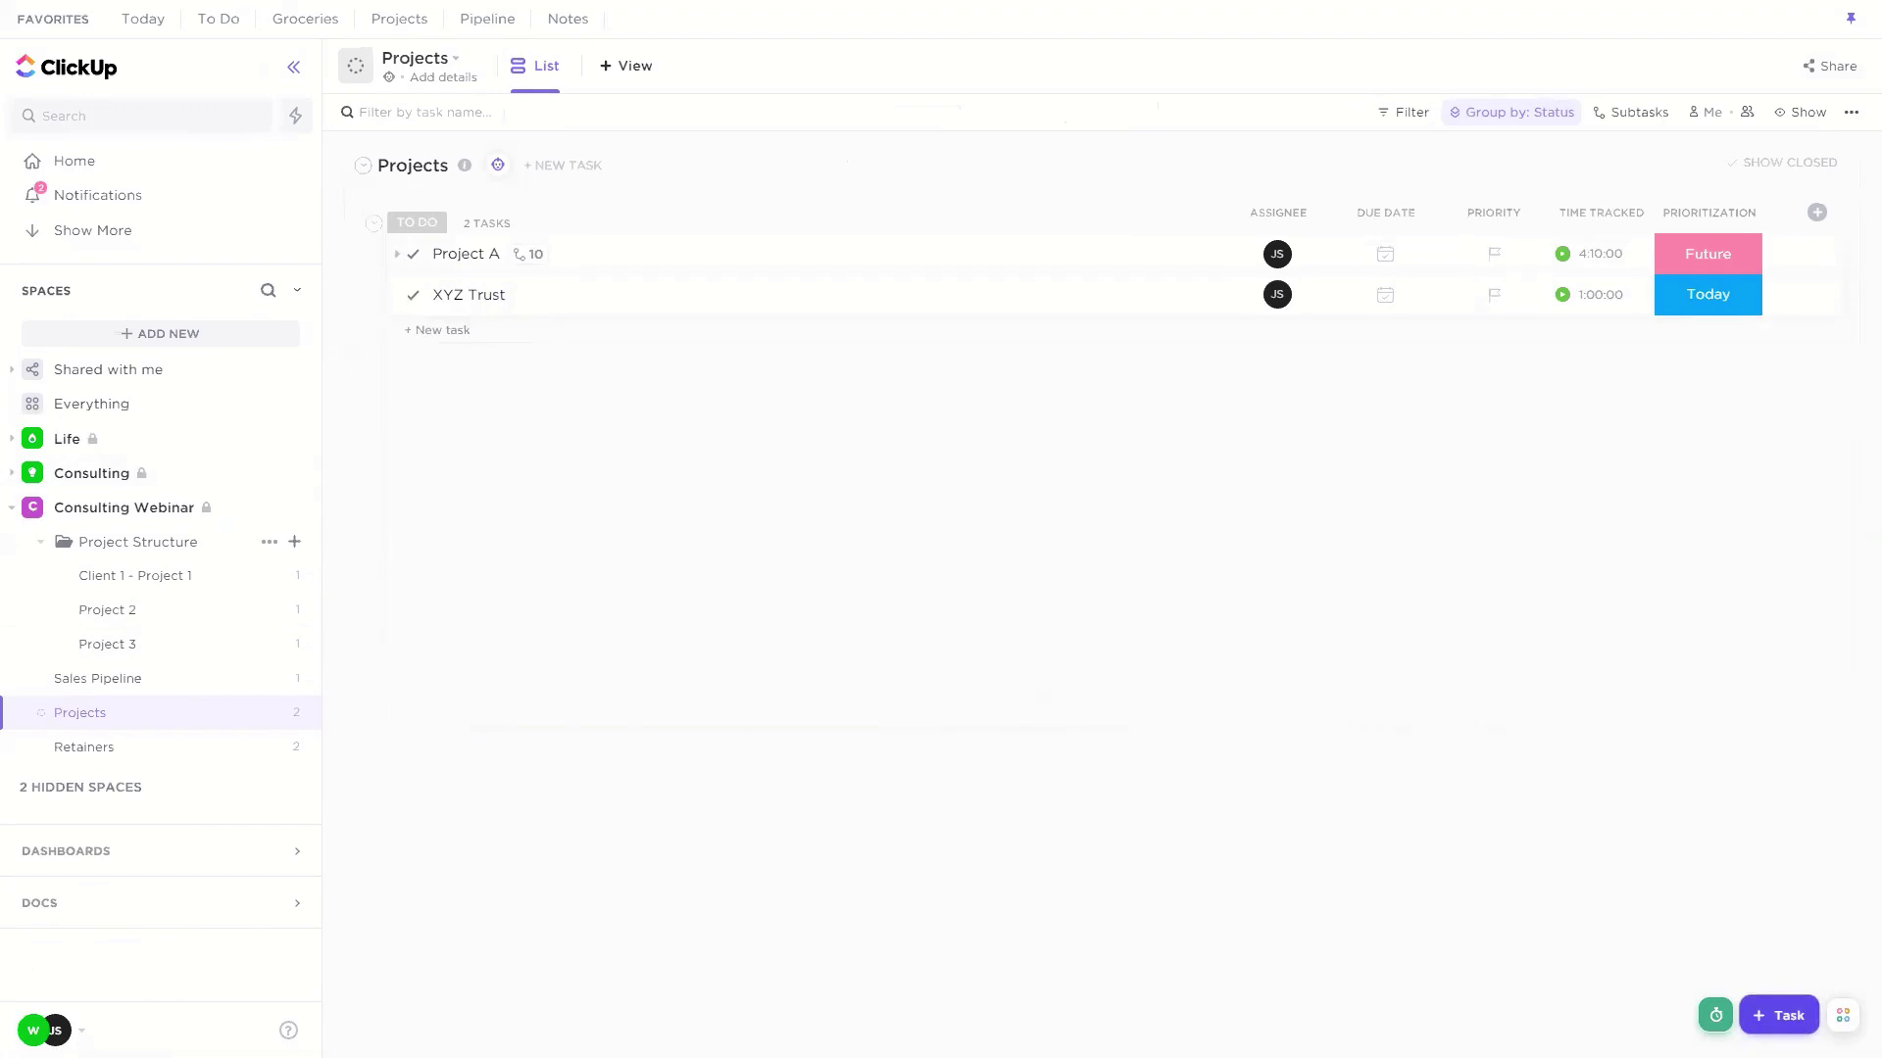
{"action": "left_click", "coordinate": [1779, 1015]}
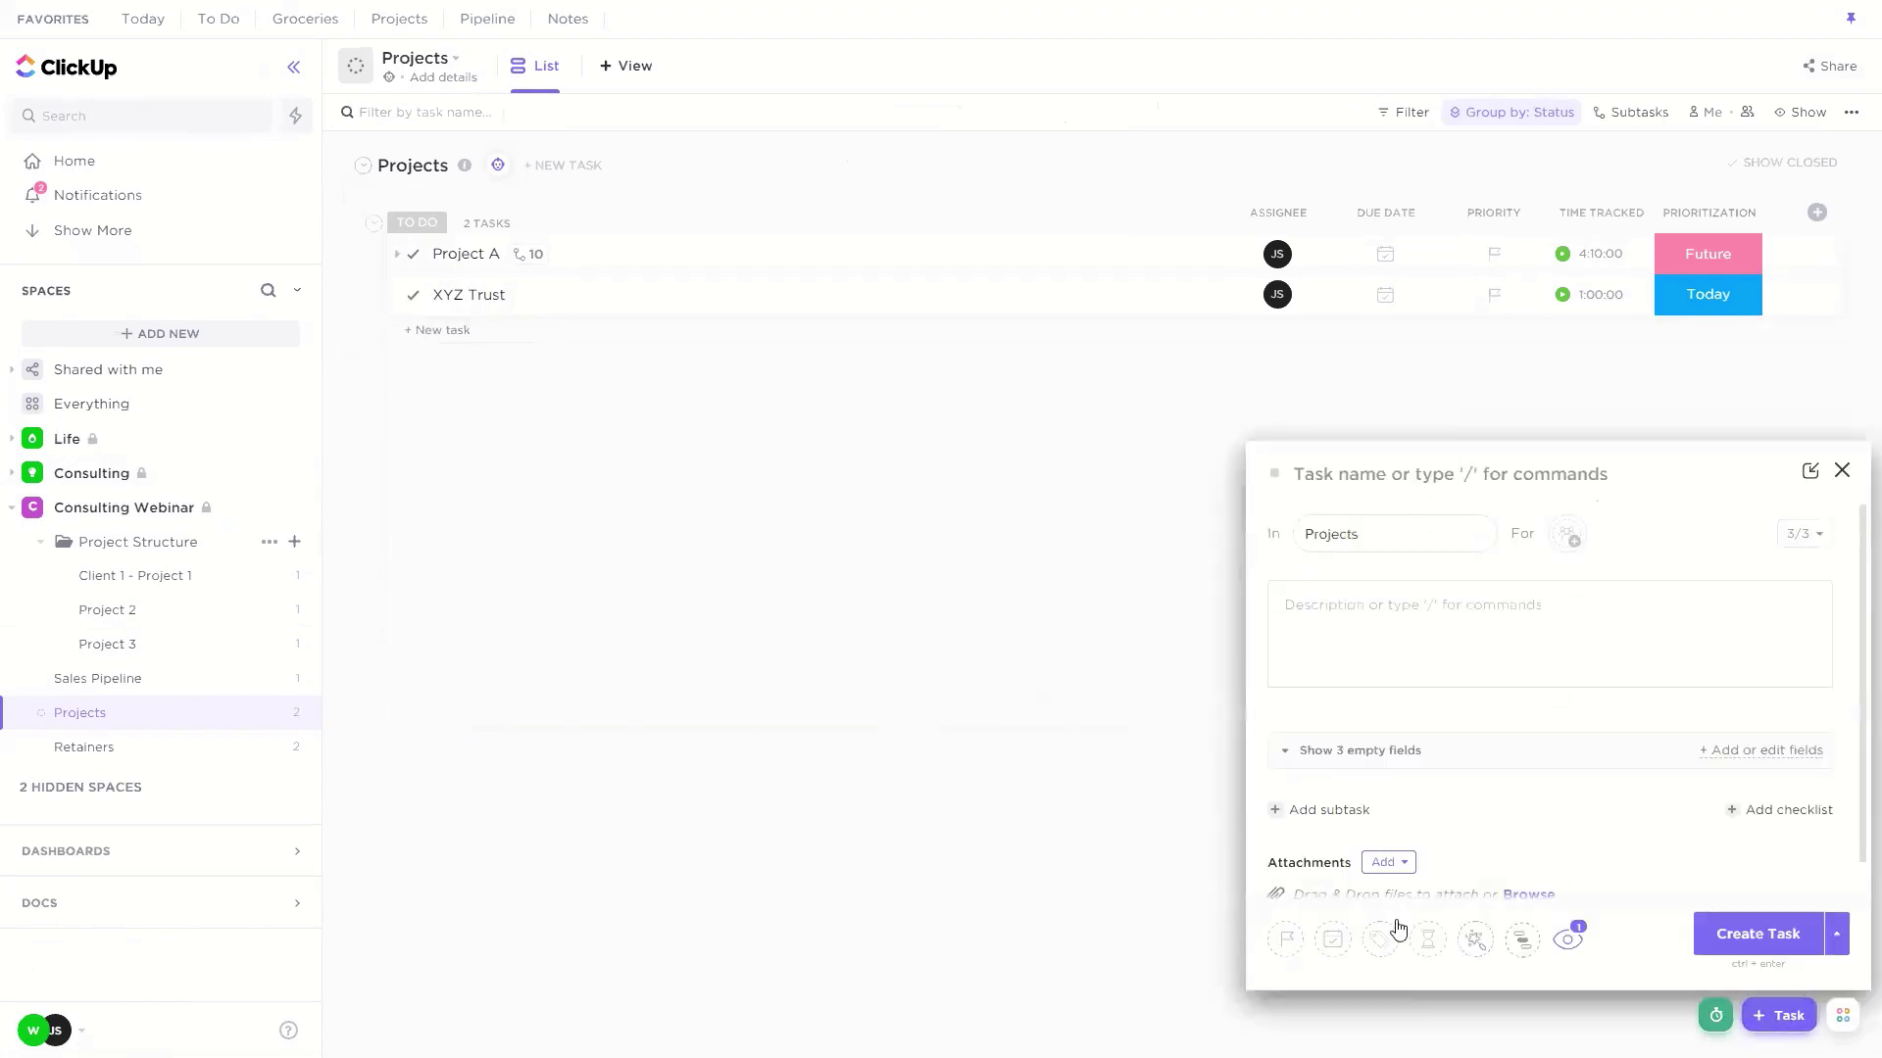
{"action": "left_click", "coordinate": [1480, 941]}
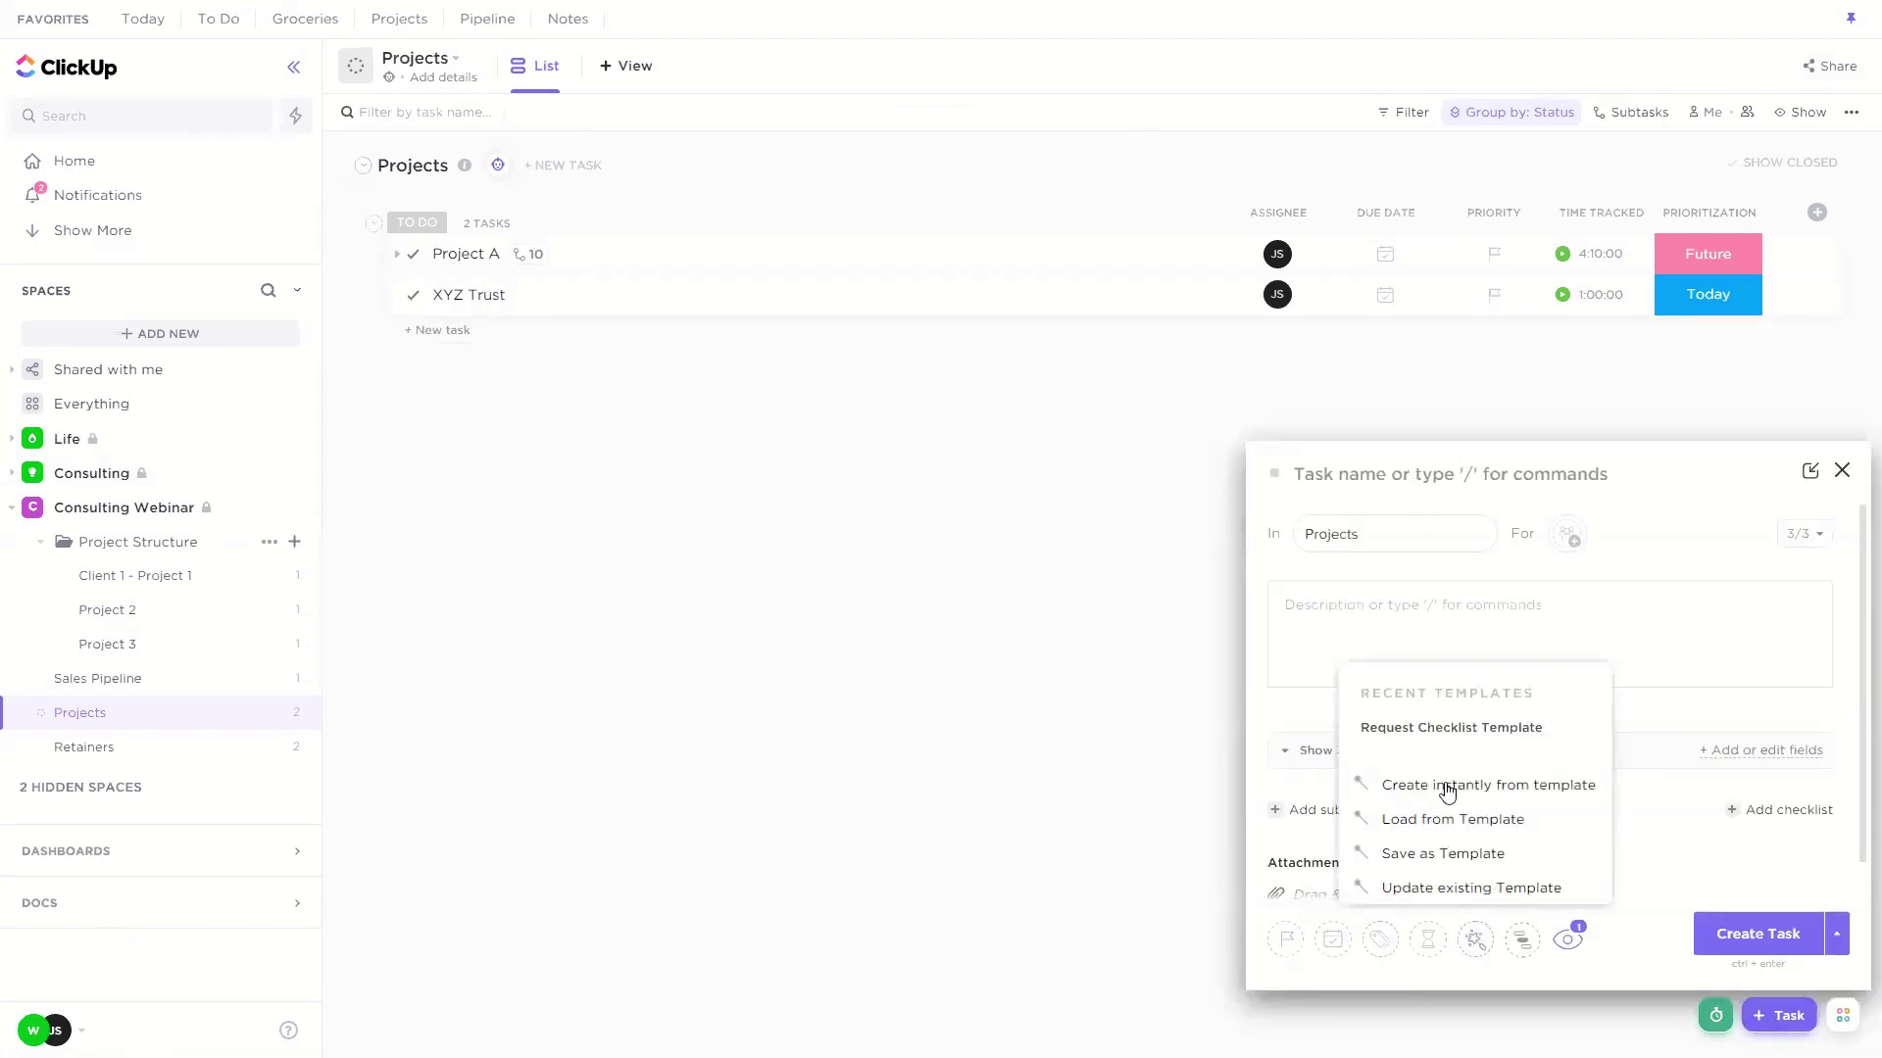
{"action": "left_click", "coordinate": [1448, 786]}
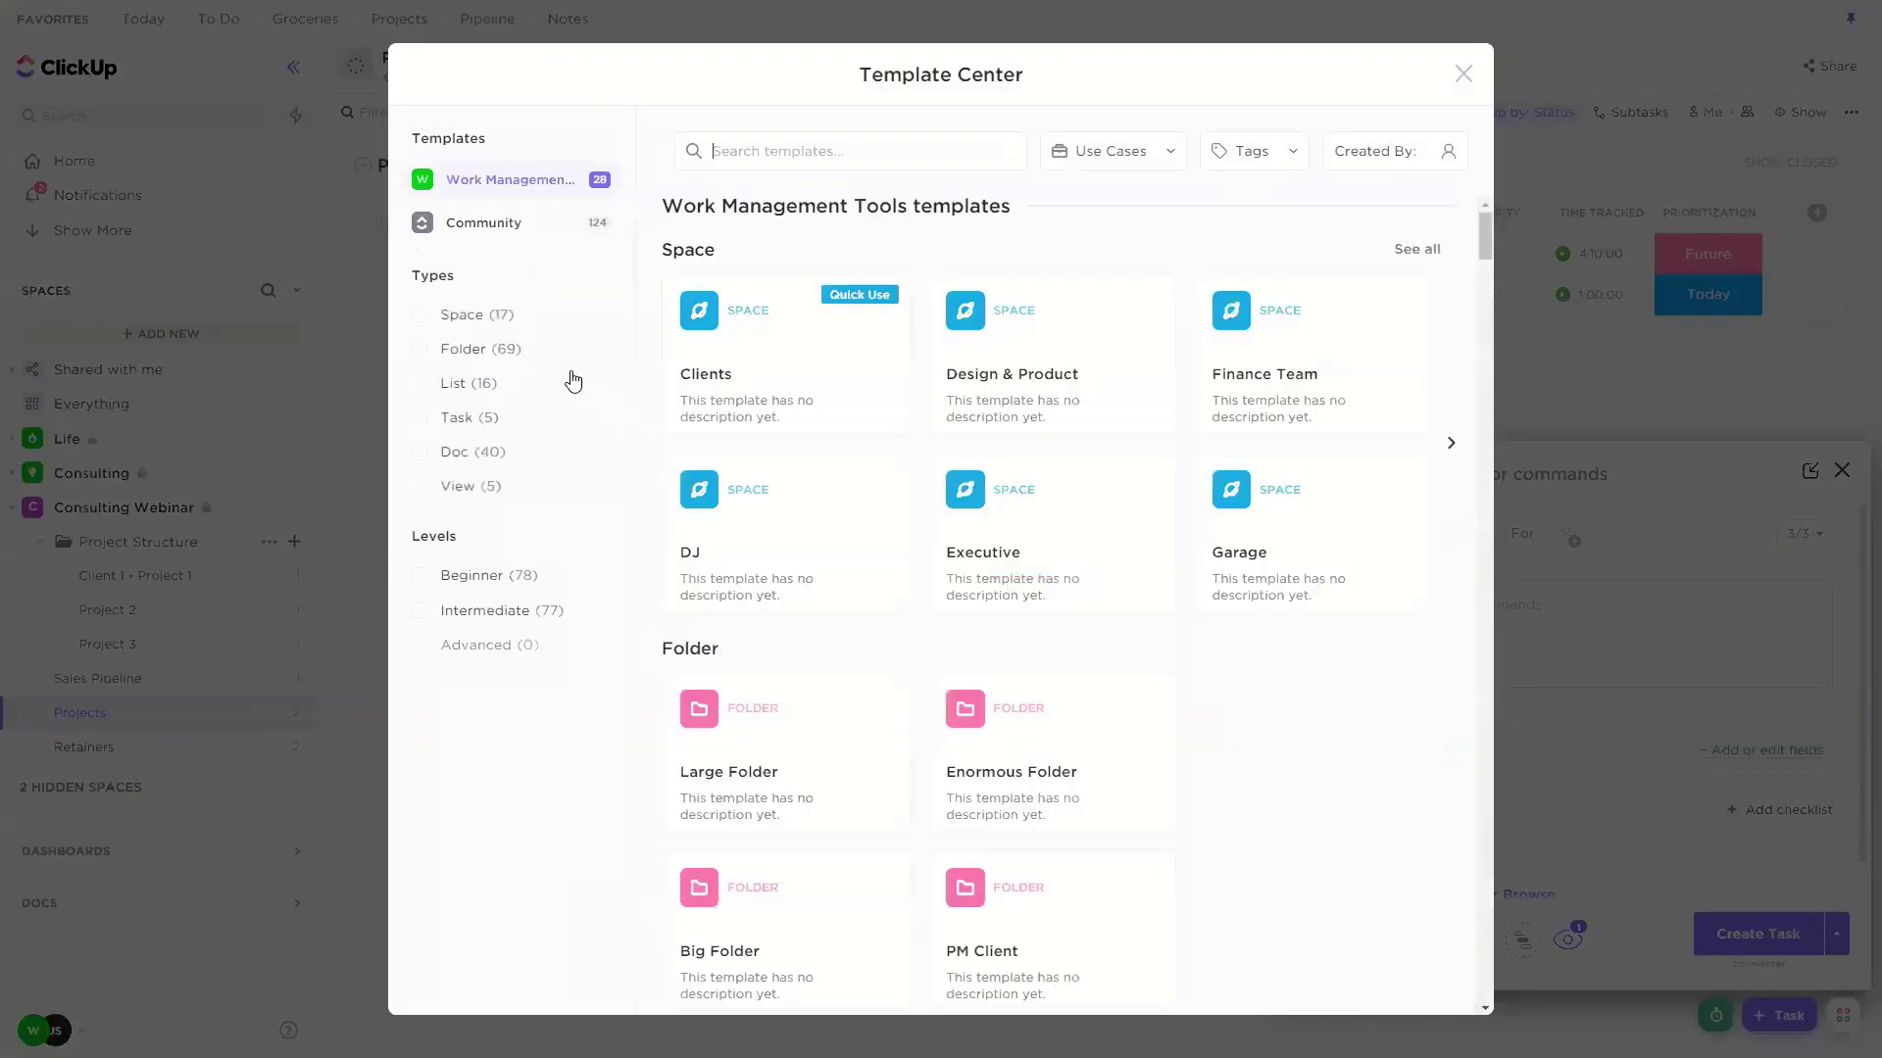
{"action": "left_click", "coordinate": [418, 418]}
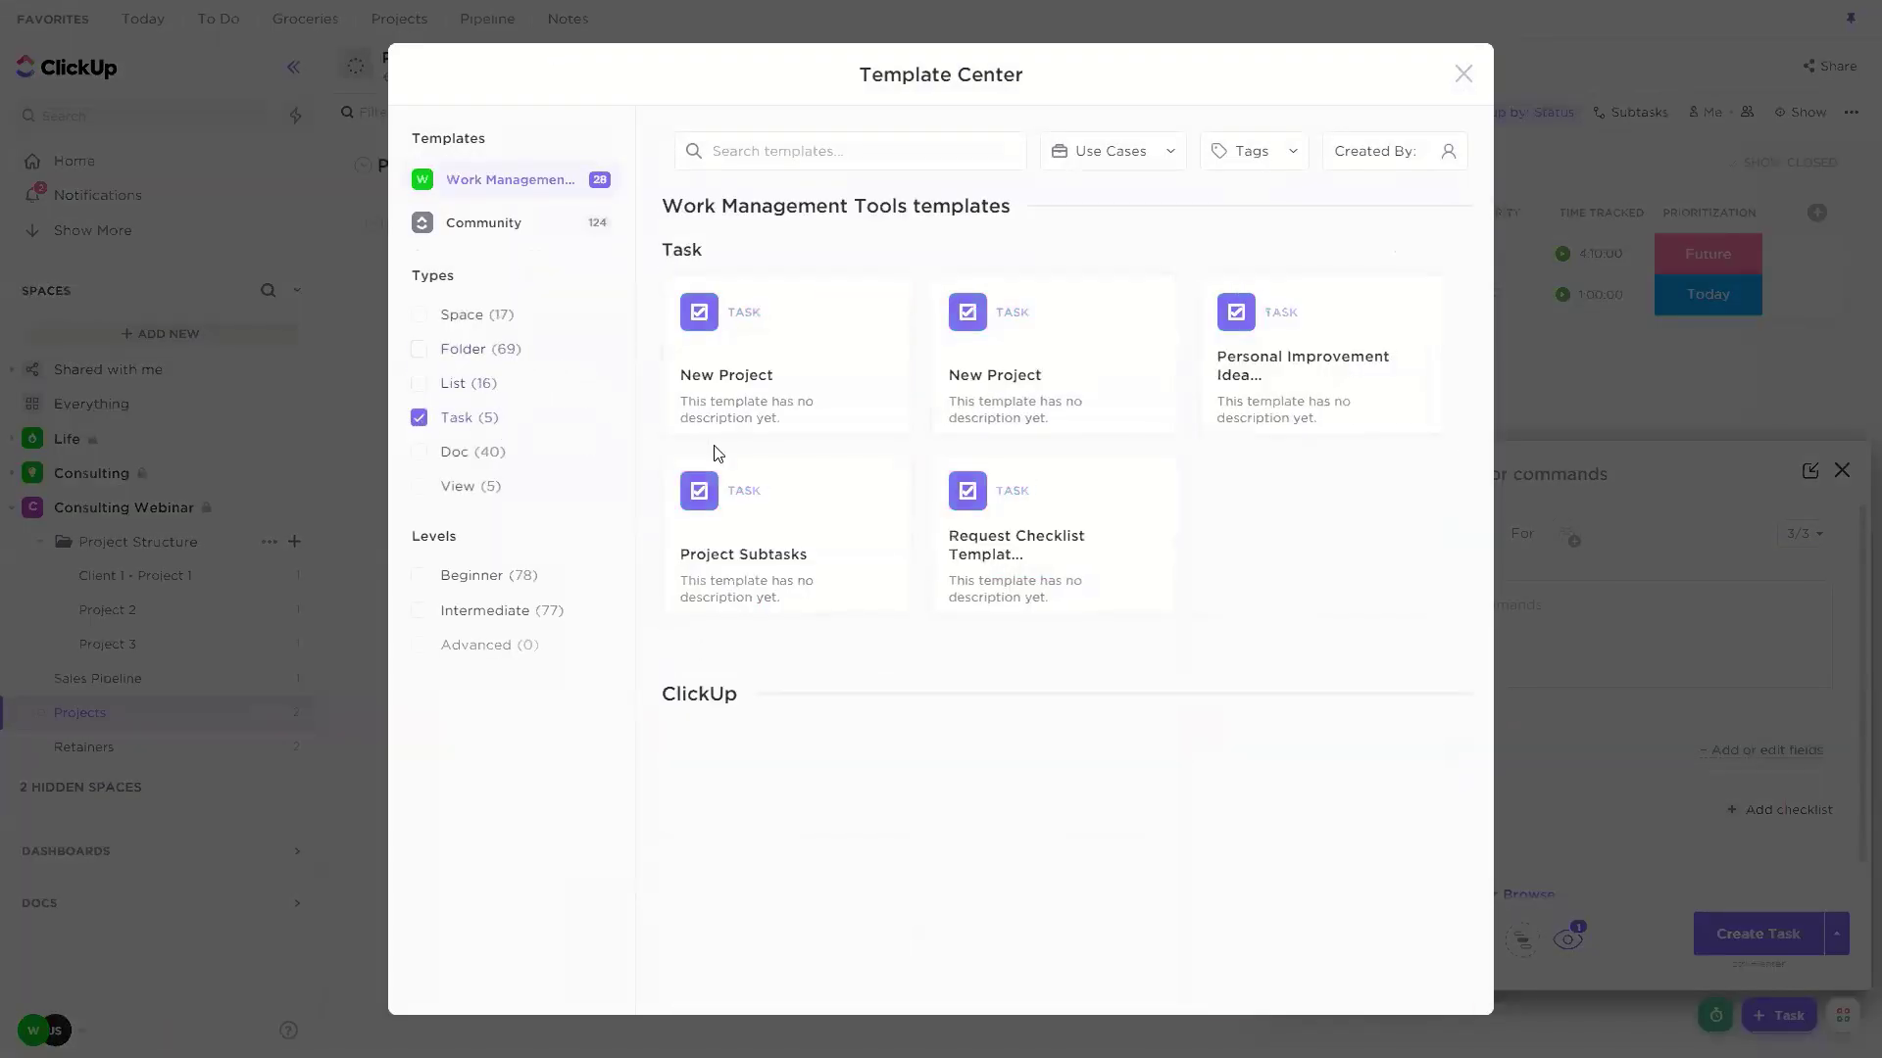
{"action": "left_click", "coordinate": [803, 363]}
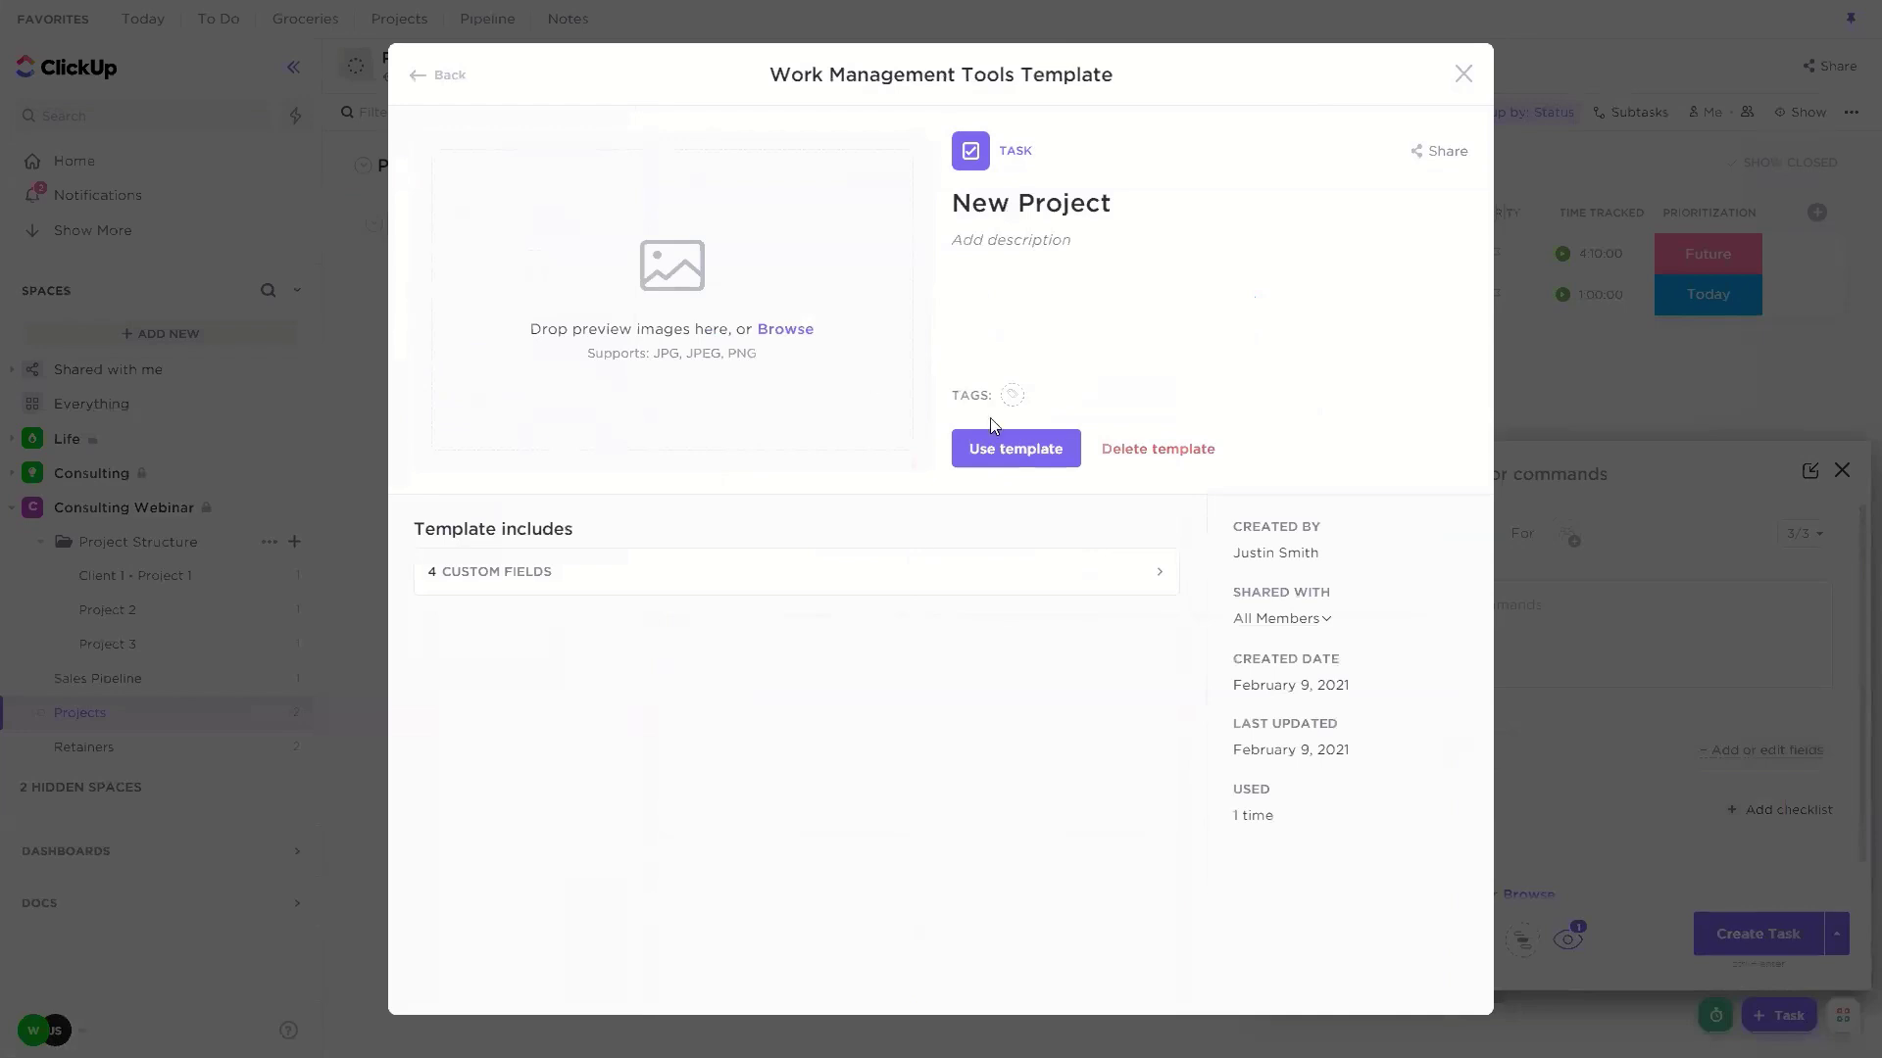
{"action": "left_click", "coordinate": [1034, 461]}
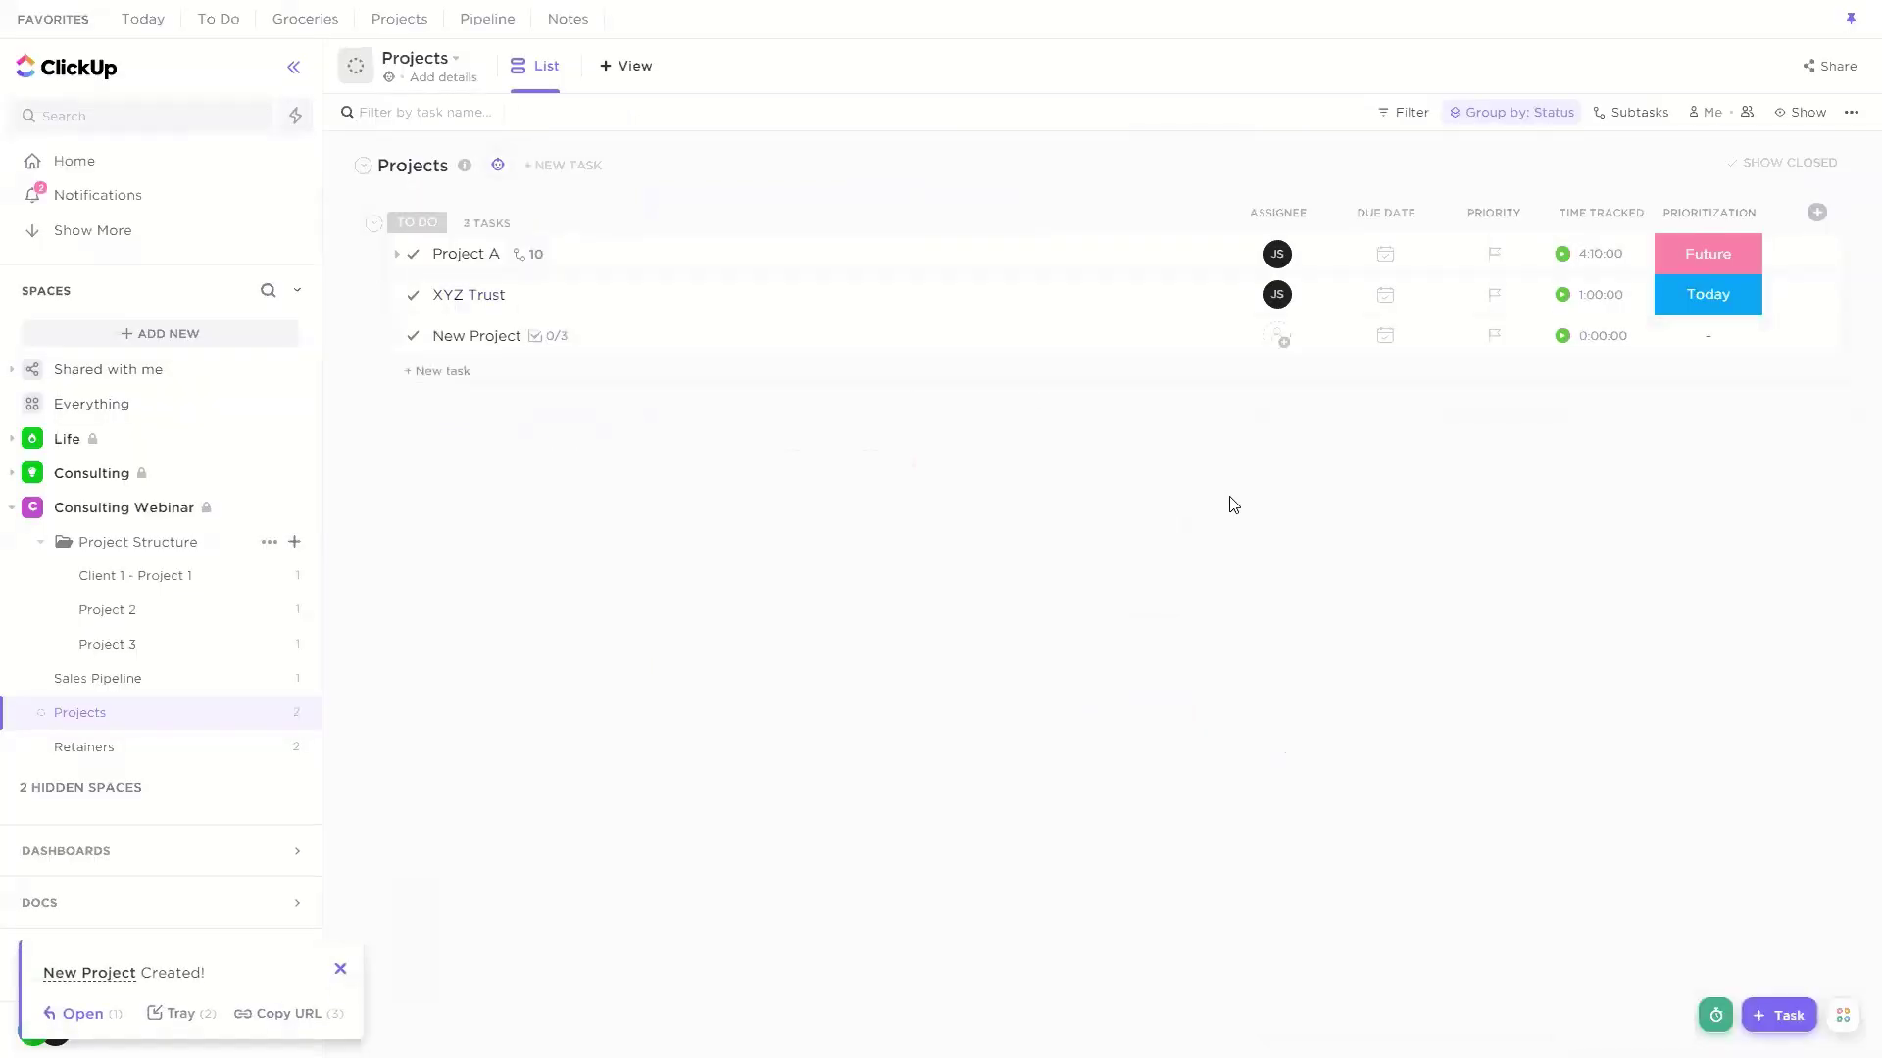
{"action": "left_click", "coordinate": [1761, 1017]}
{"action": "left_click", "coordinate": [1476, 941]}
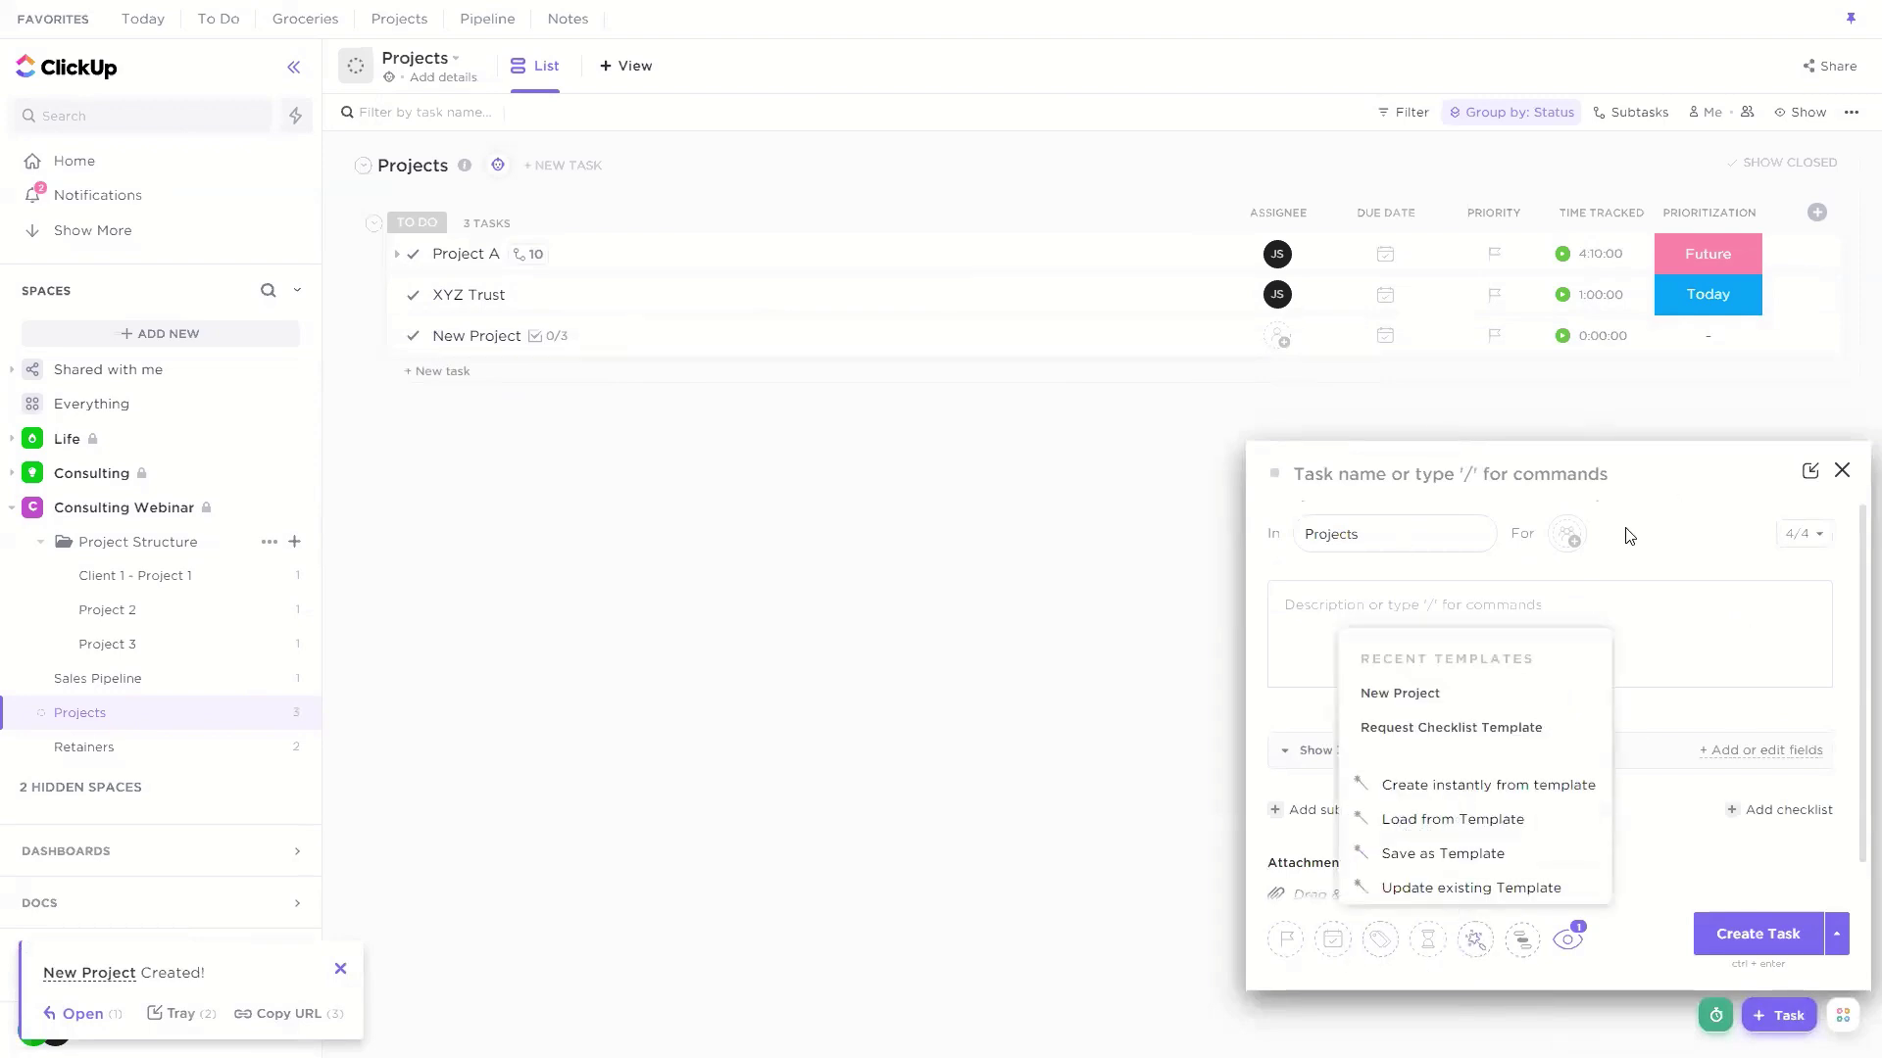
{"action": "left_click", "coordinate": [1041, 592]}
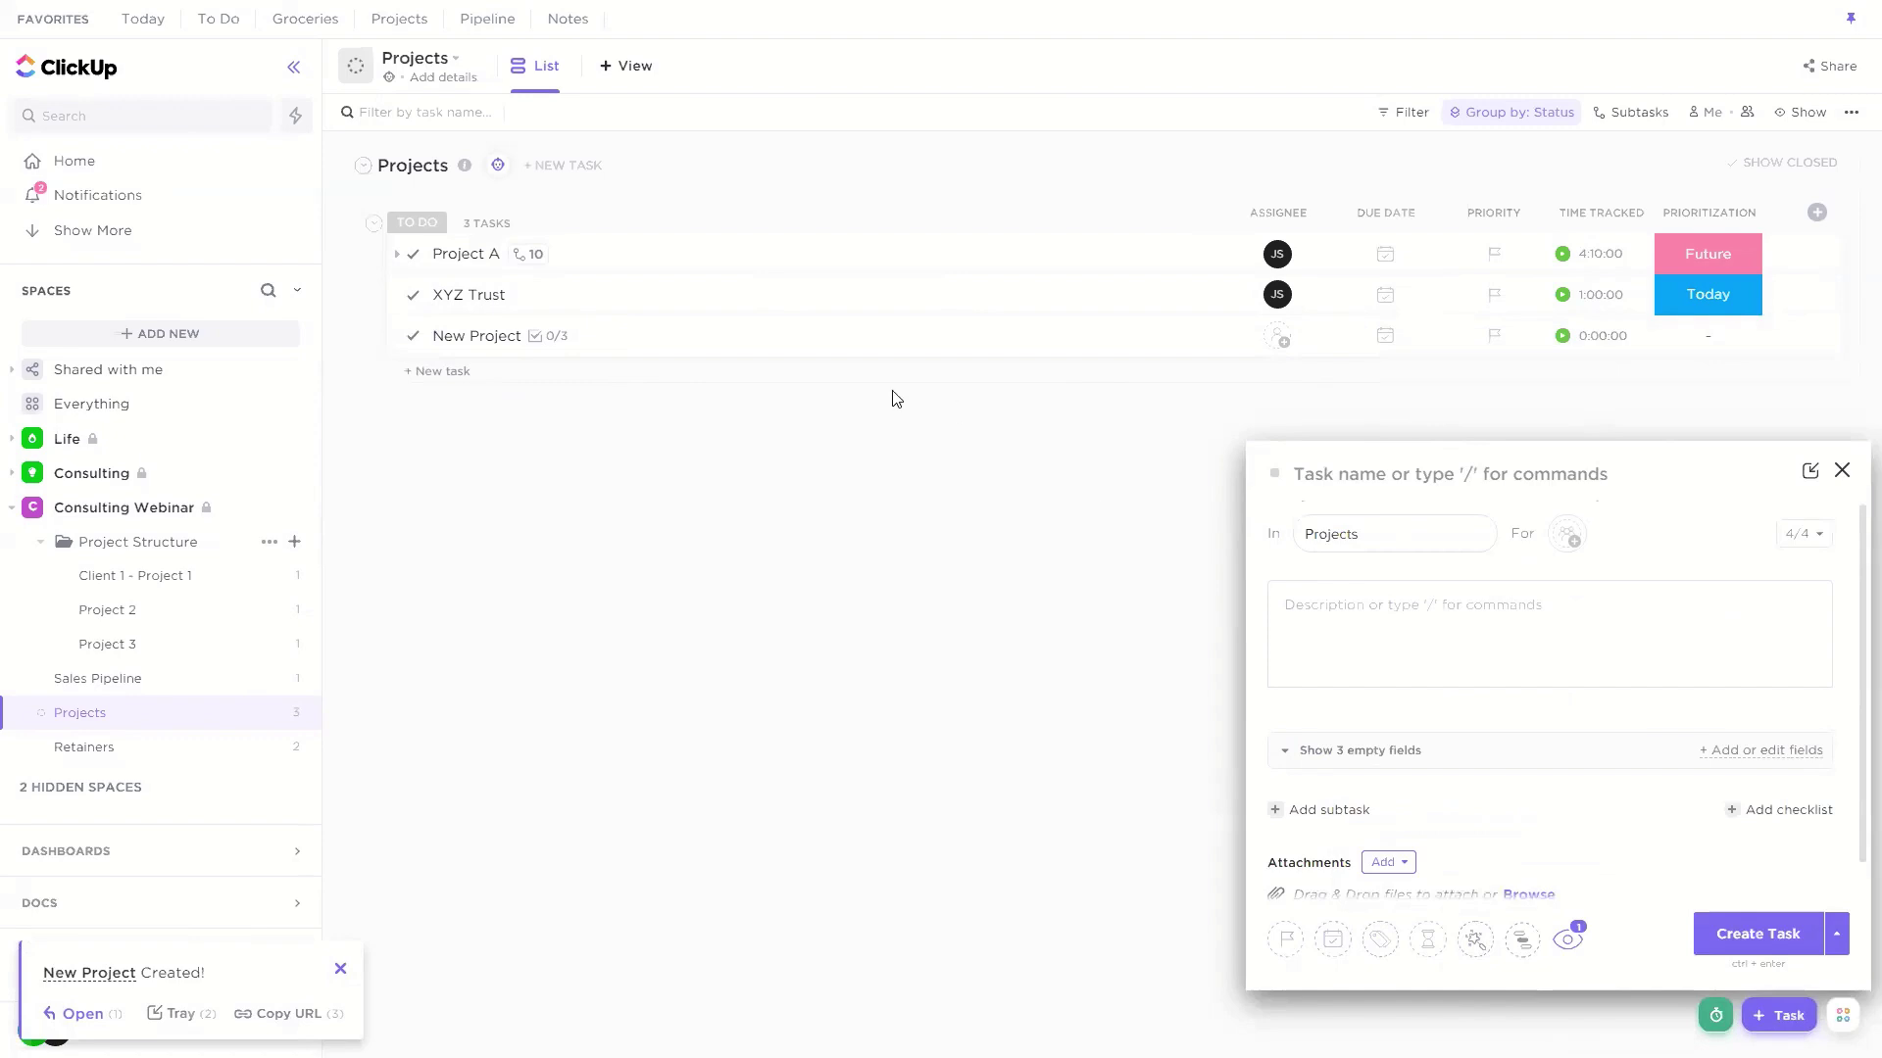
{"action": "left_click", "coordinate": [1842, 471]}
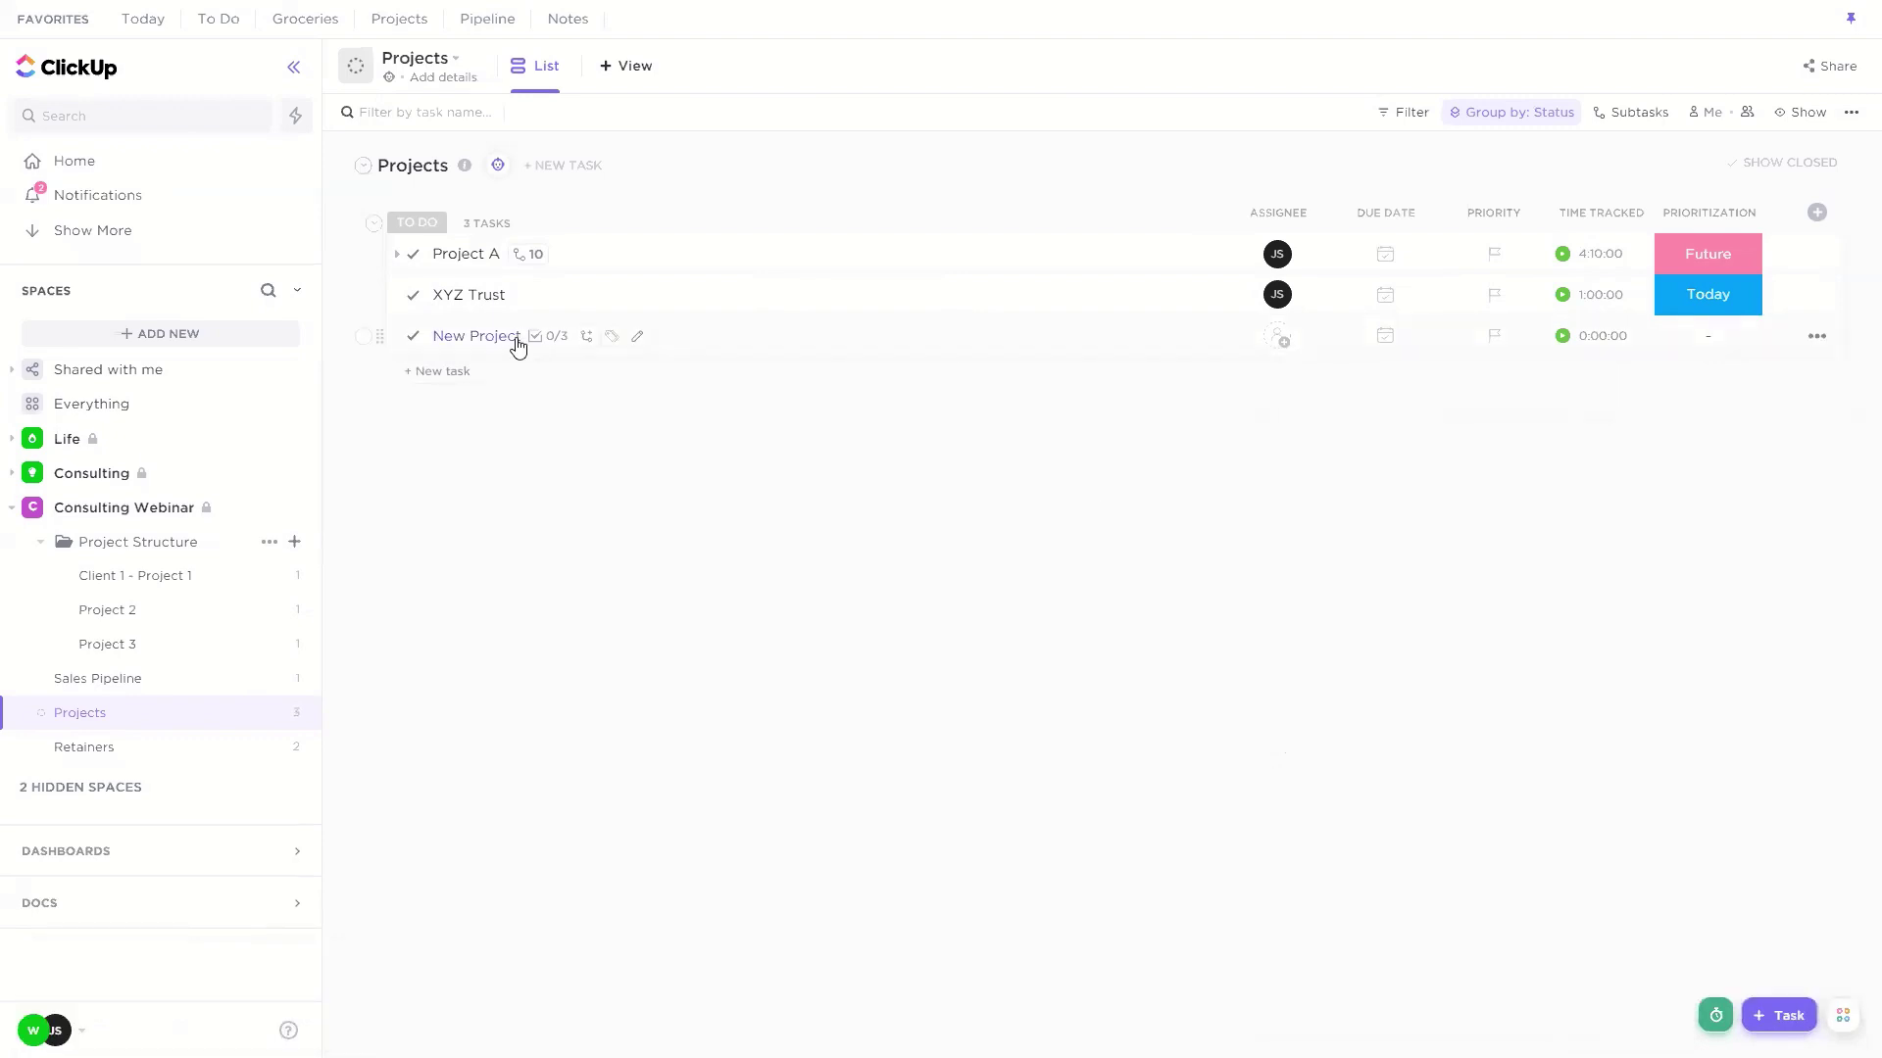
Step: Rename the New Project task to "EFG Project", and check its contents before closing it
{"action": "key", "text": "BackSpace"}
{"action": "key", "text": "BackSpace"}
{"action": "key", "text": "BackSpace"}
{"action": "key", "text": "BackSpace"}
{"action": "key", "text": "BackSpace"}
{"action": "key", "text": "BackSpace"}
{"action": "key", "text": "BackSpace"}
{"action": "key", "text": "BackSpace"}
{"action": "key", "text": "BackSpace"}
{"action": "key", "text": "BackSpace"}
{"action": "key", "text": "BackSpace"}
{"action": "type", "text": "EFG Project"}
{"action": "key", "text": "Return"}
{"action": "left_click", "coordinate": [781, 351]}
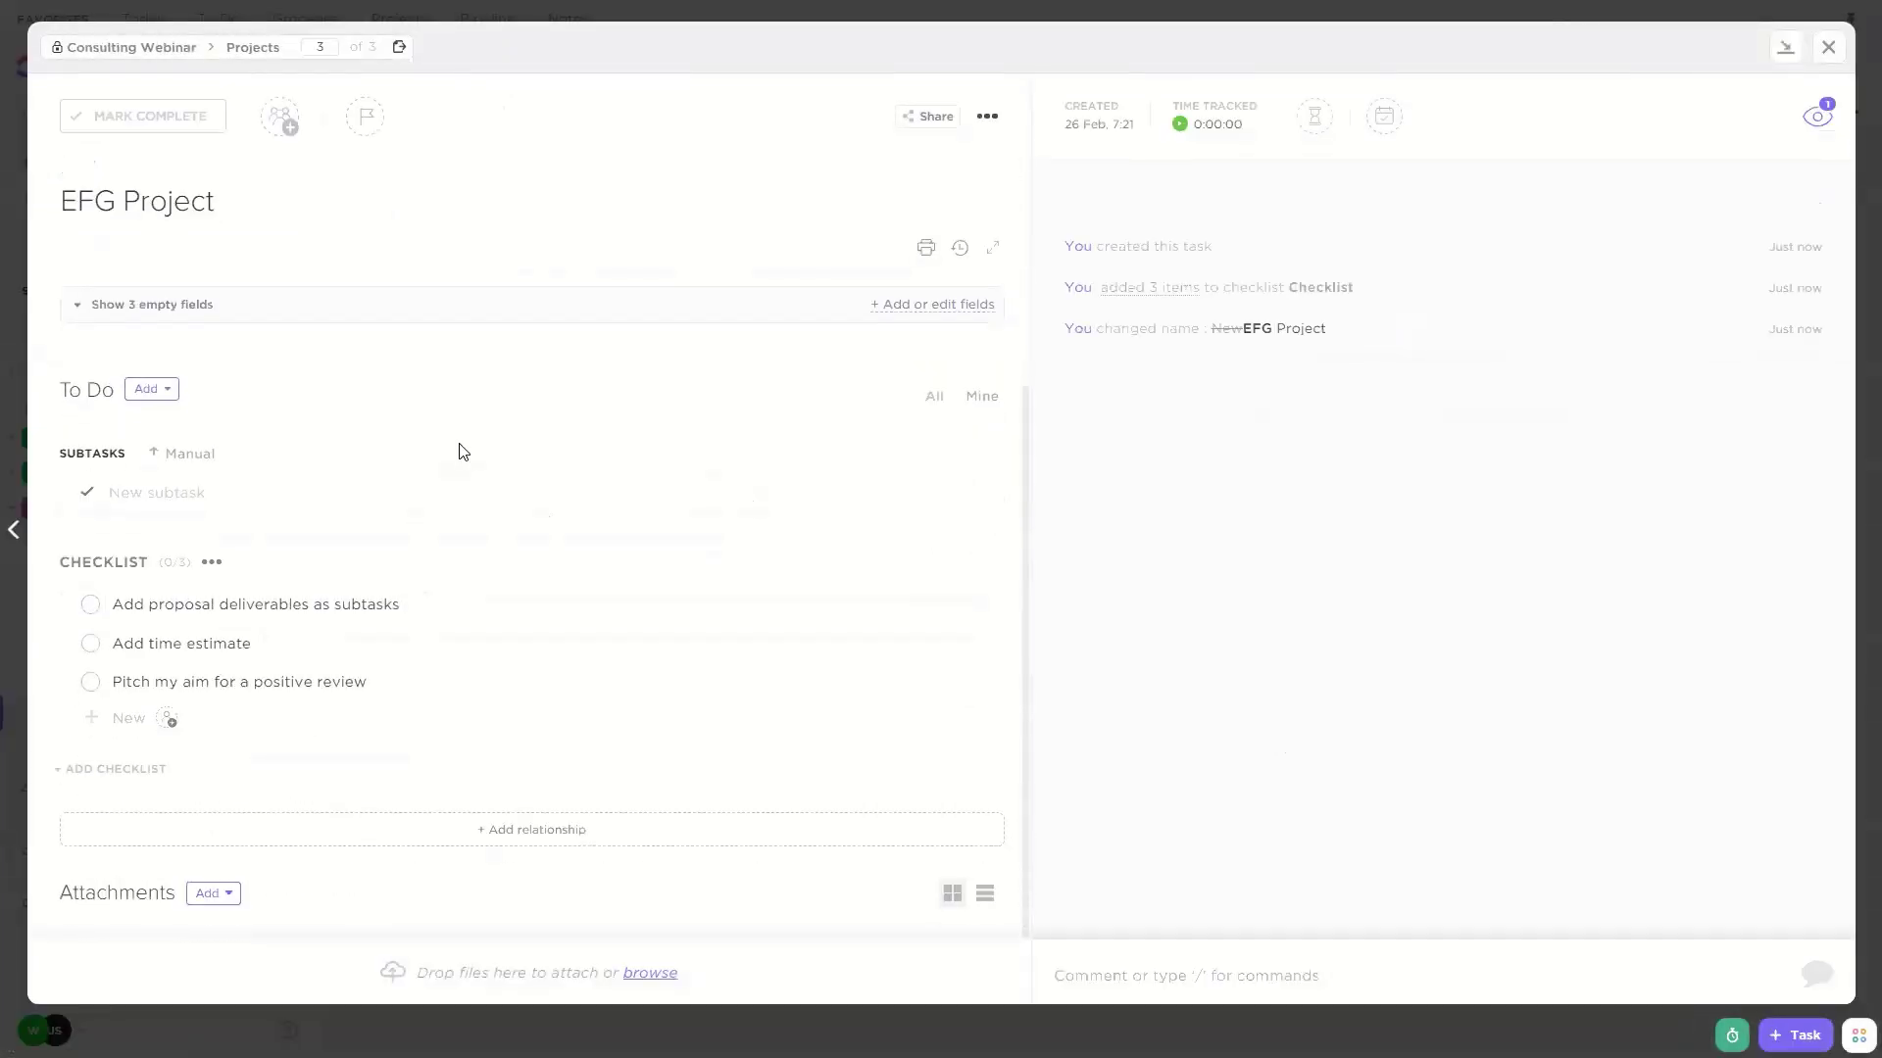
{"action": "left_click", "coordinate": [1828, 47]}
Step: Instantly create another task in Projects from the second "New Project" task template, created February 26, 2021
{"action": "left_click", "coordinate": [1780, 1015]}
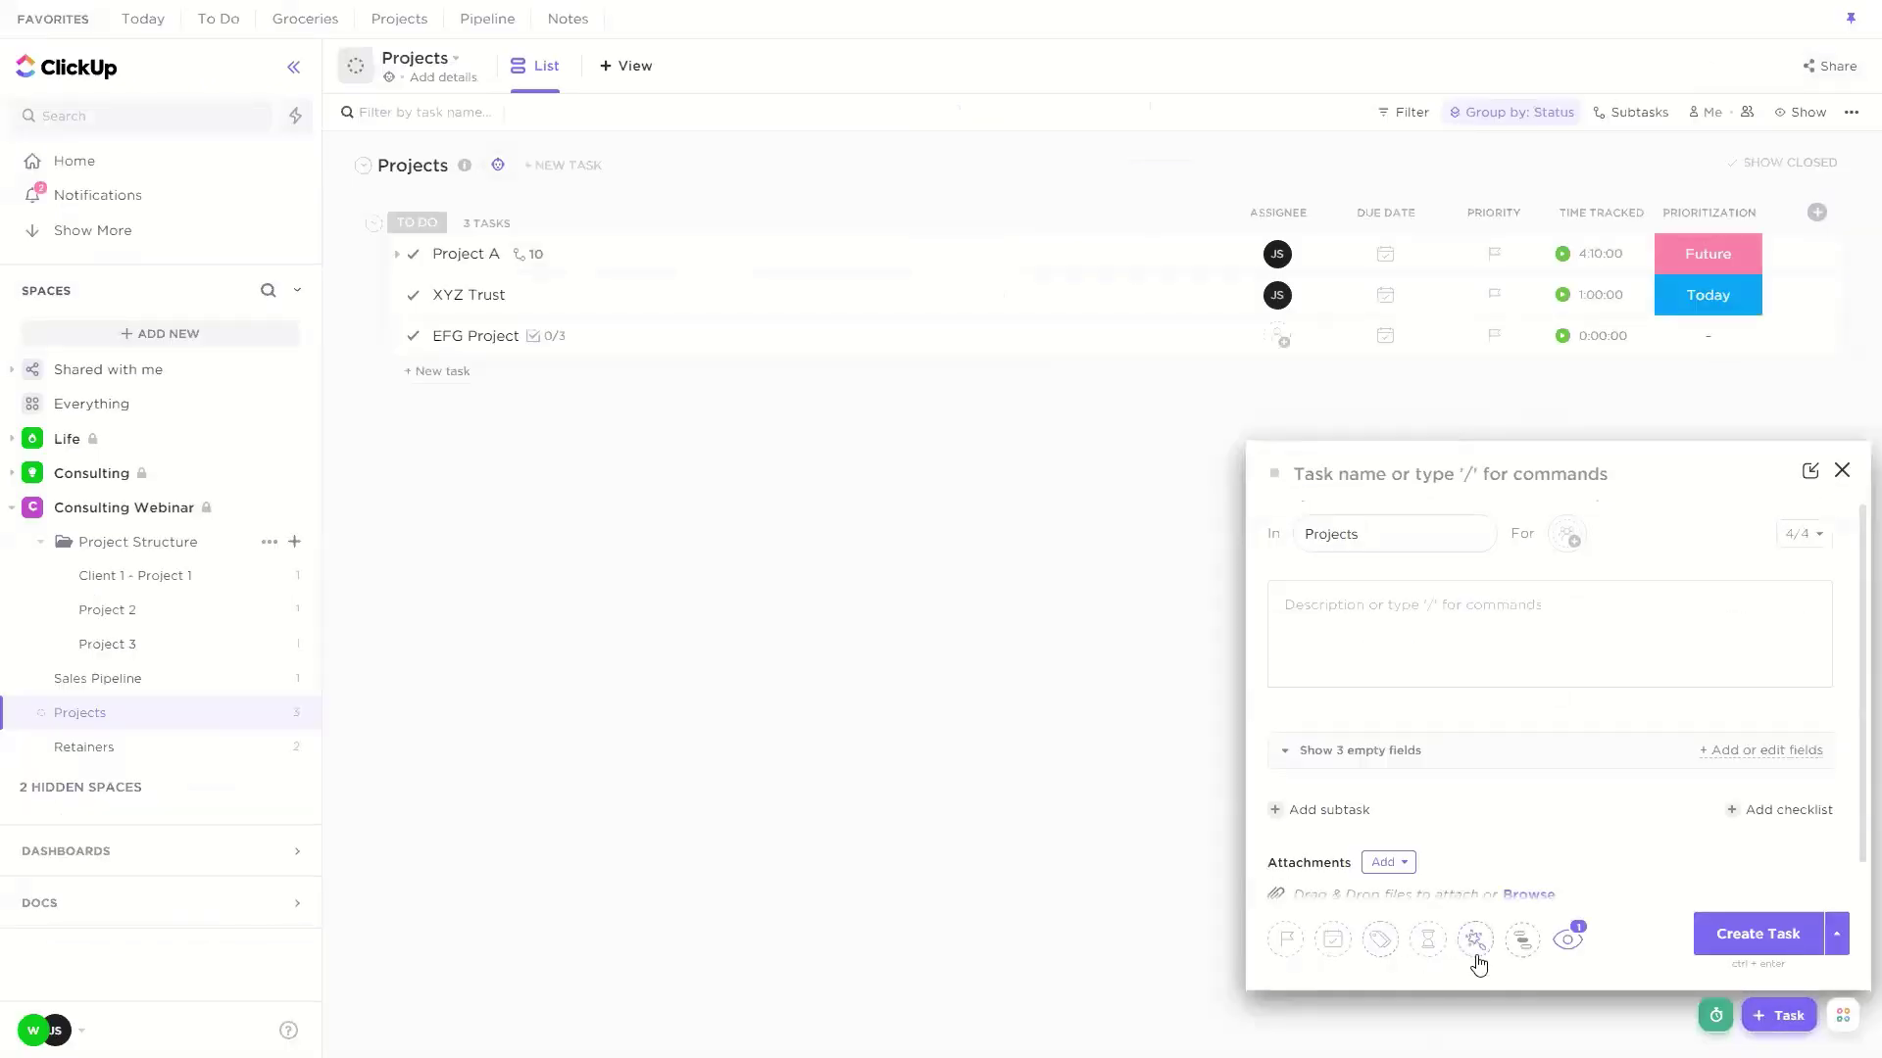
{"action": "left_click", "coordinate": [1477, 943]}
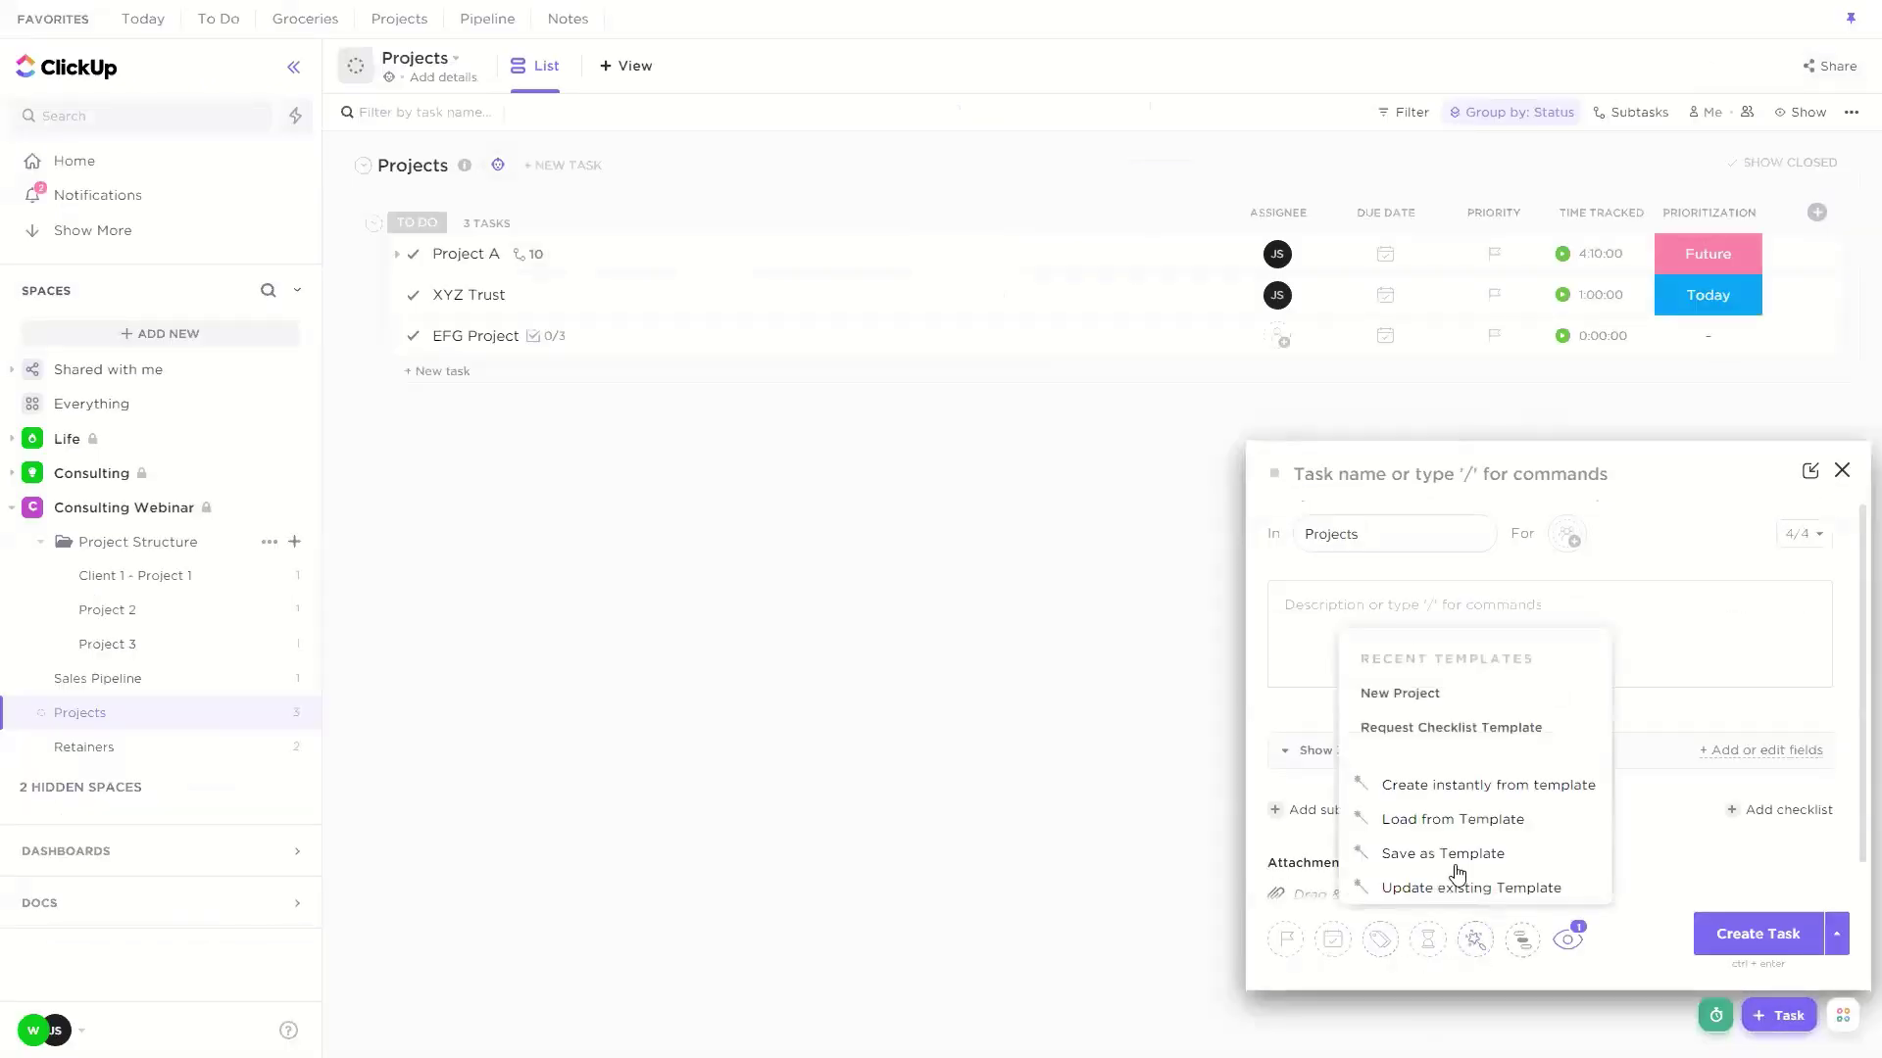
{"action": "left_click", "coordinate": [1466, 792]}
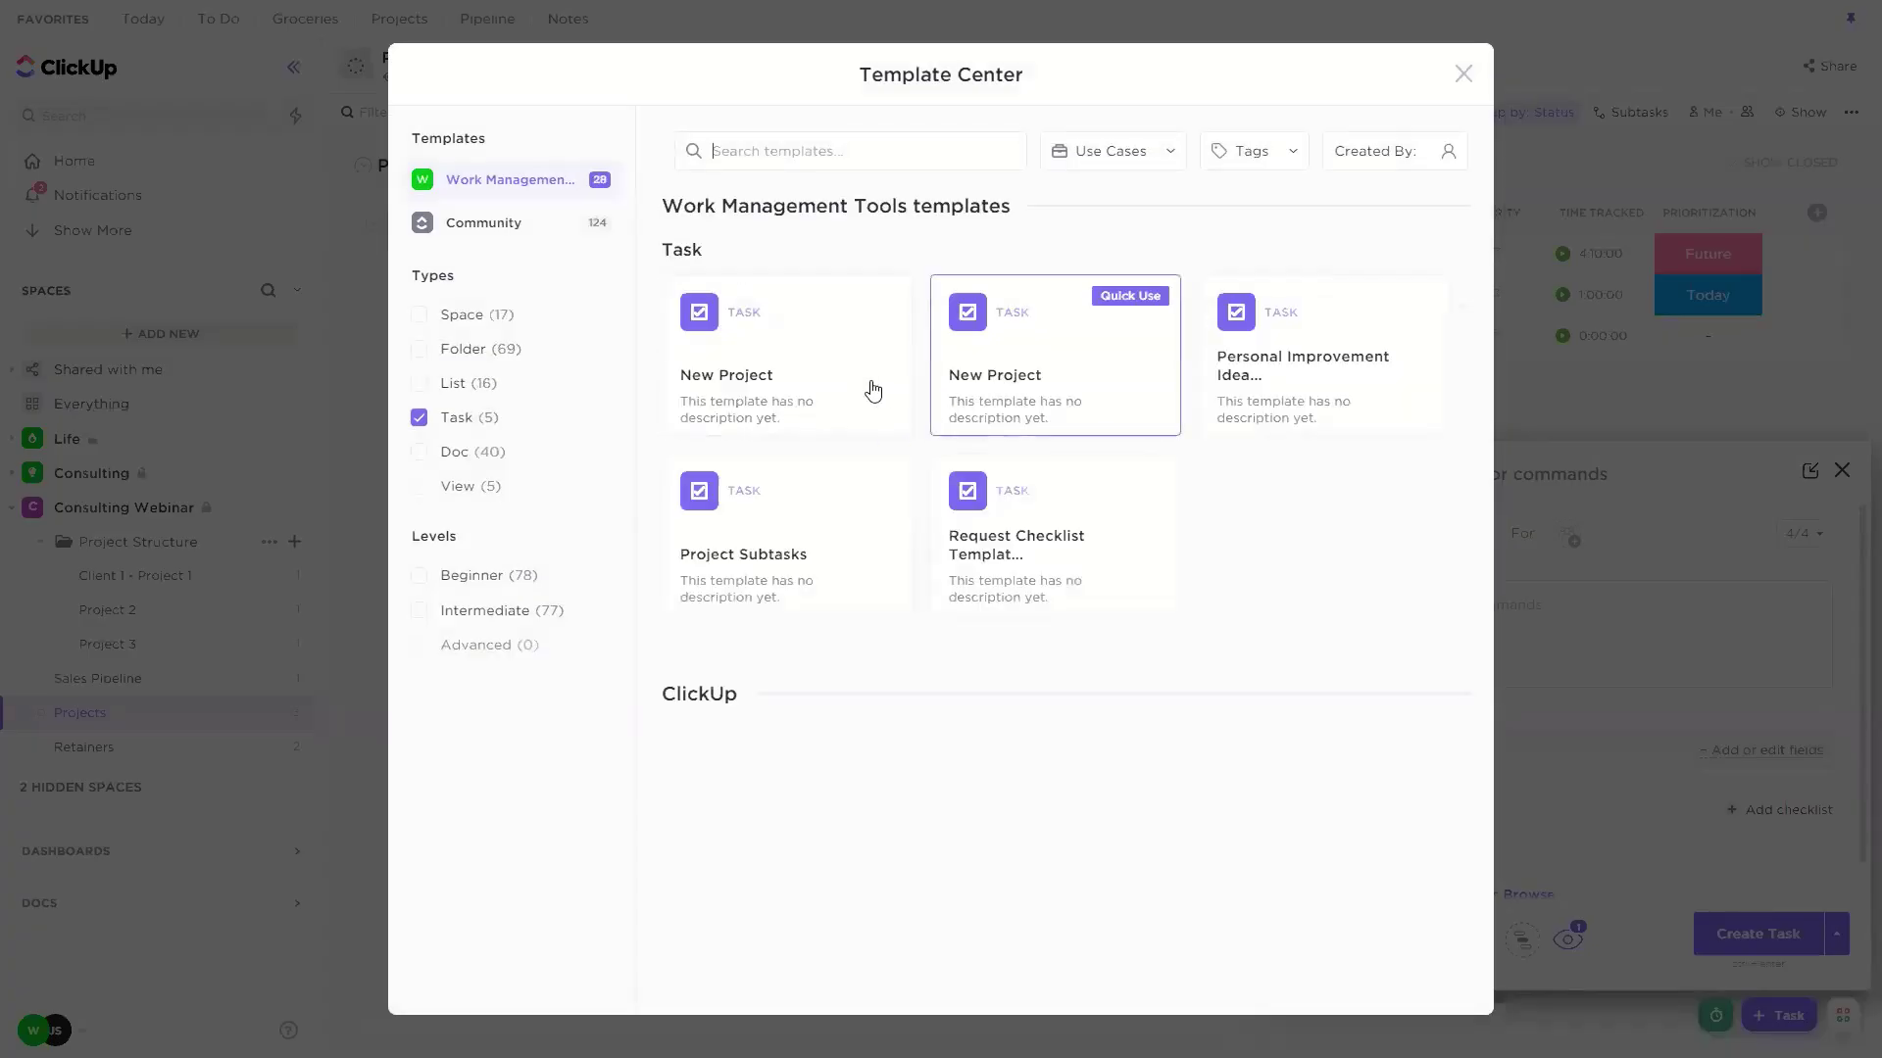
{"action": "left_click", "coordinate": [1041, 387]}
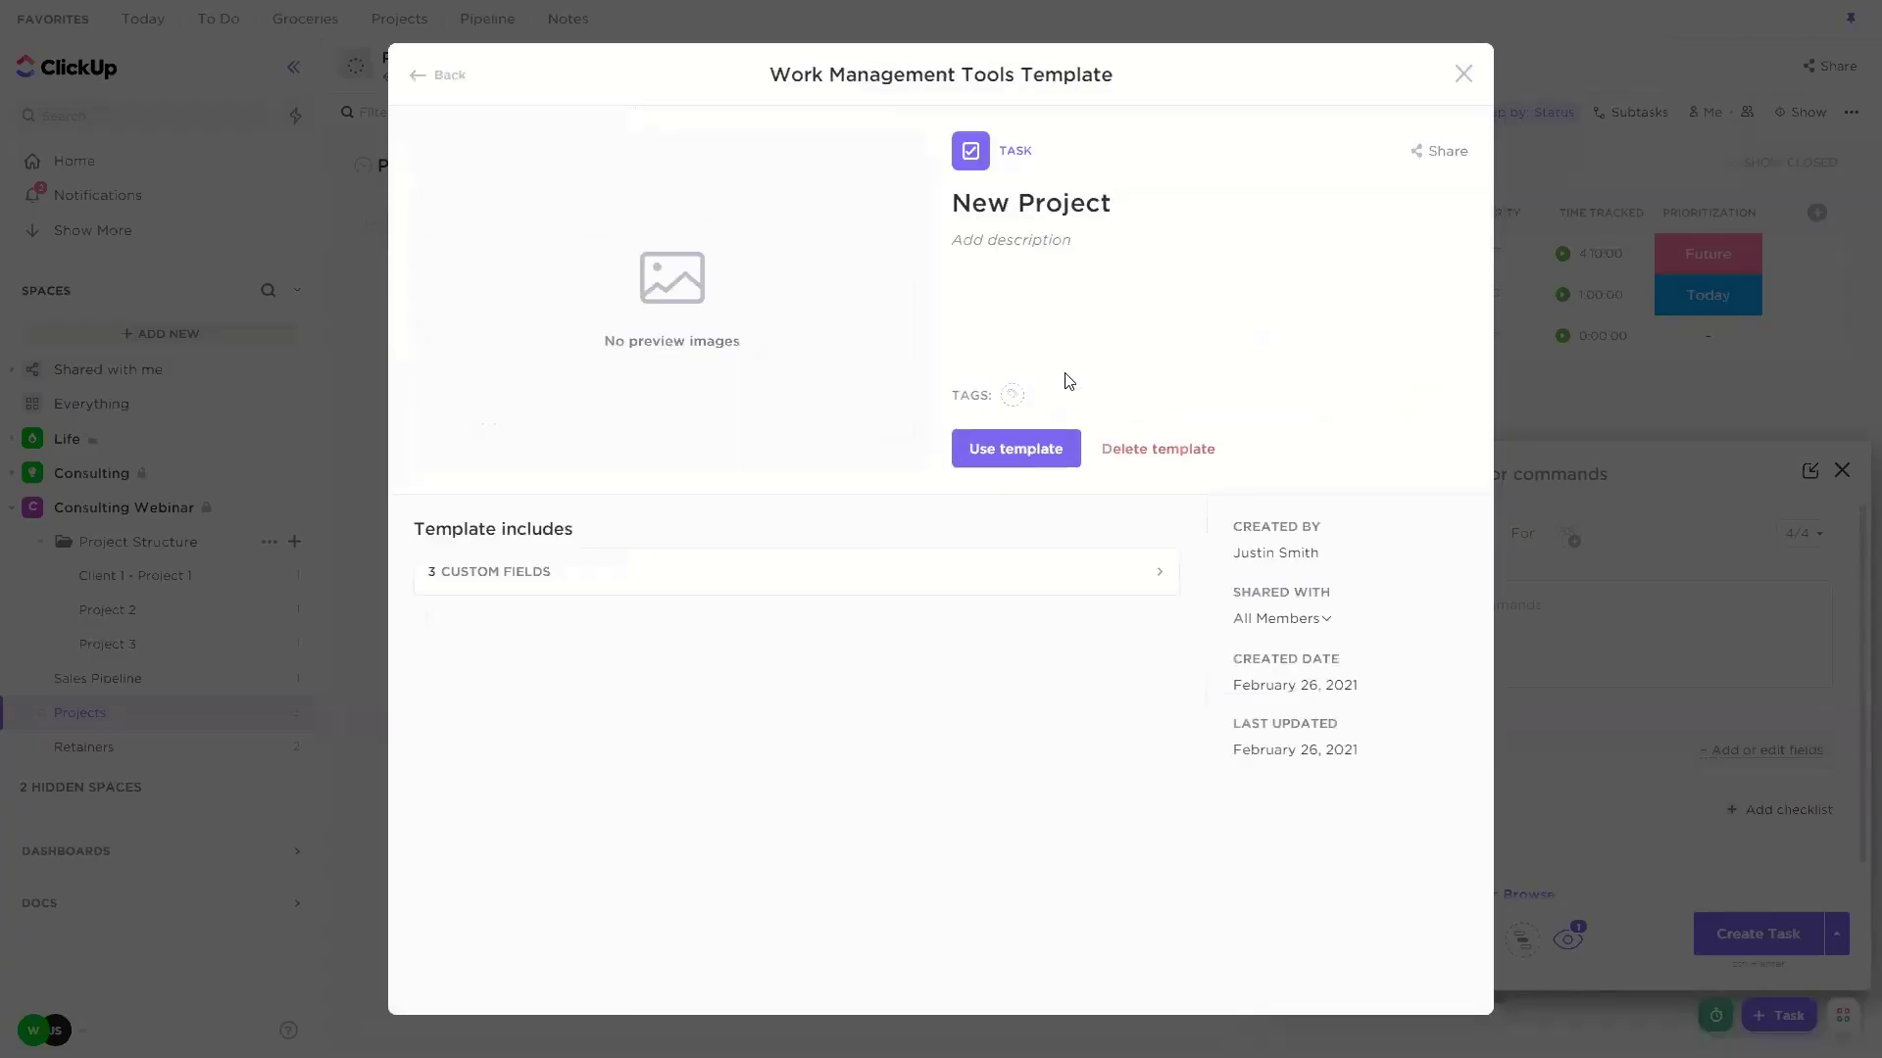
{"action": "left_click", "coordinate": [1047, 451]}
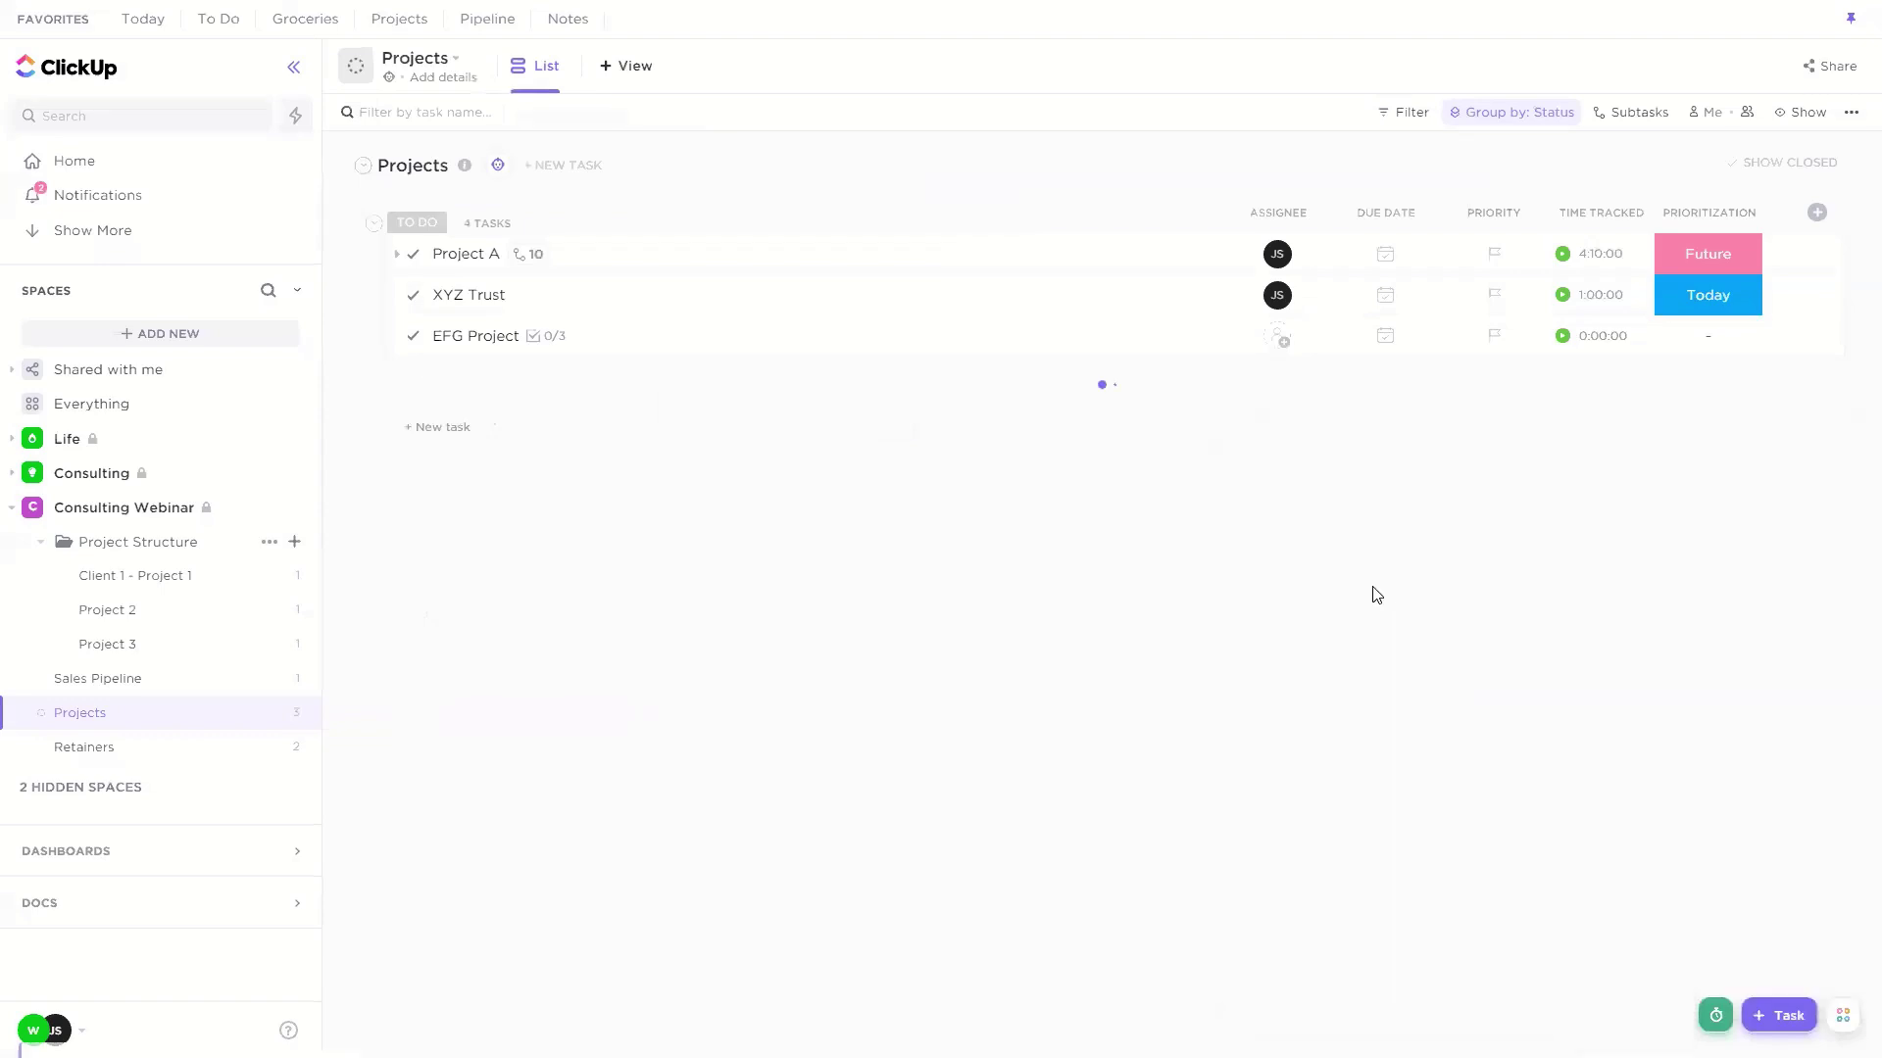
Step: Expand the subtasks of New Project and Project A to compare them, and collapse Project A again
{"action": "left_click", "coordinate": [547, 378]}
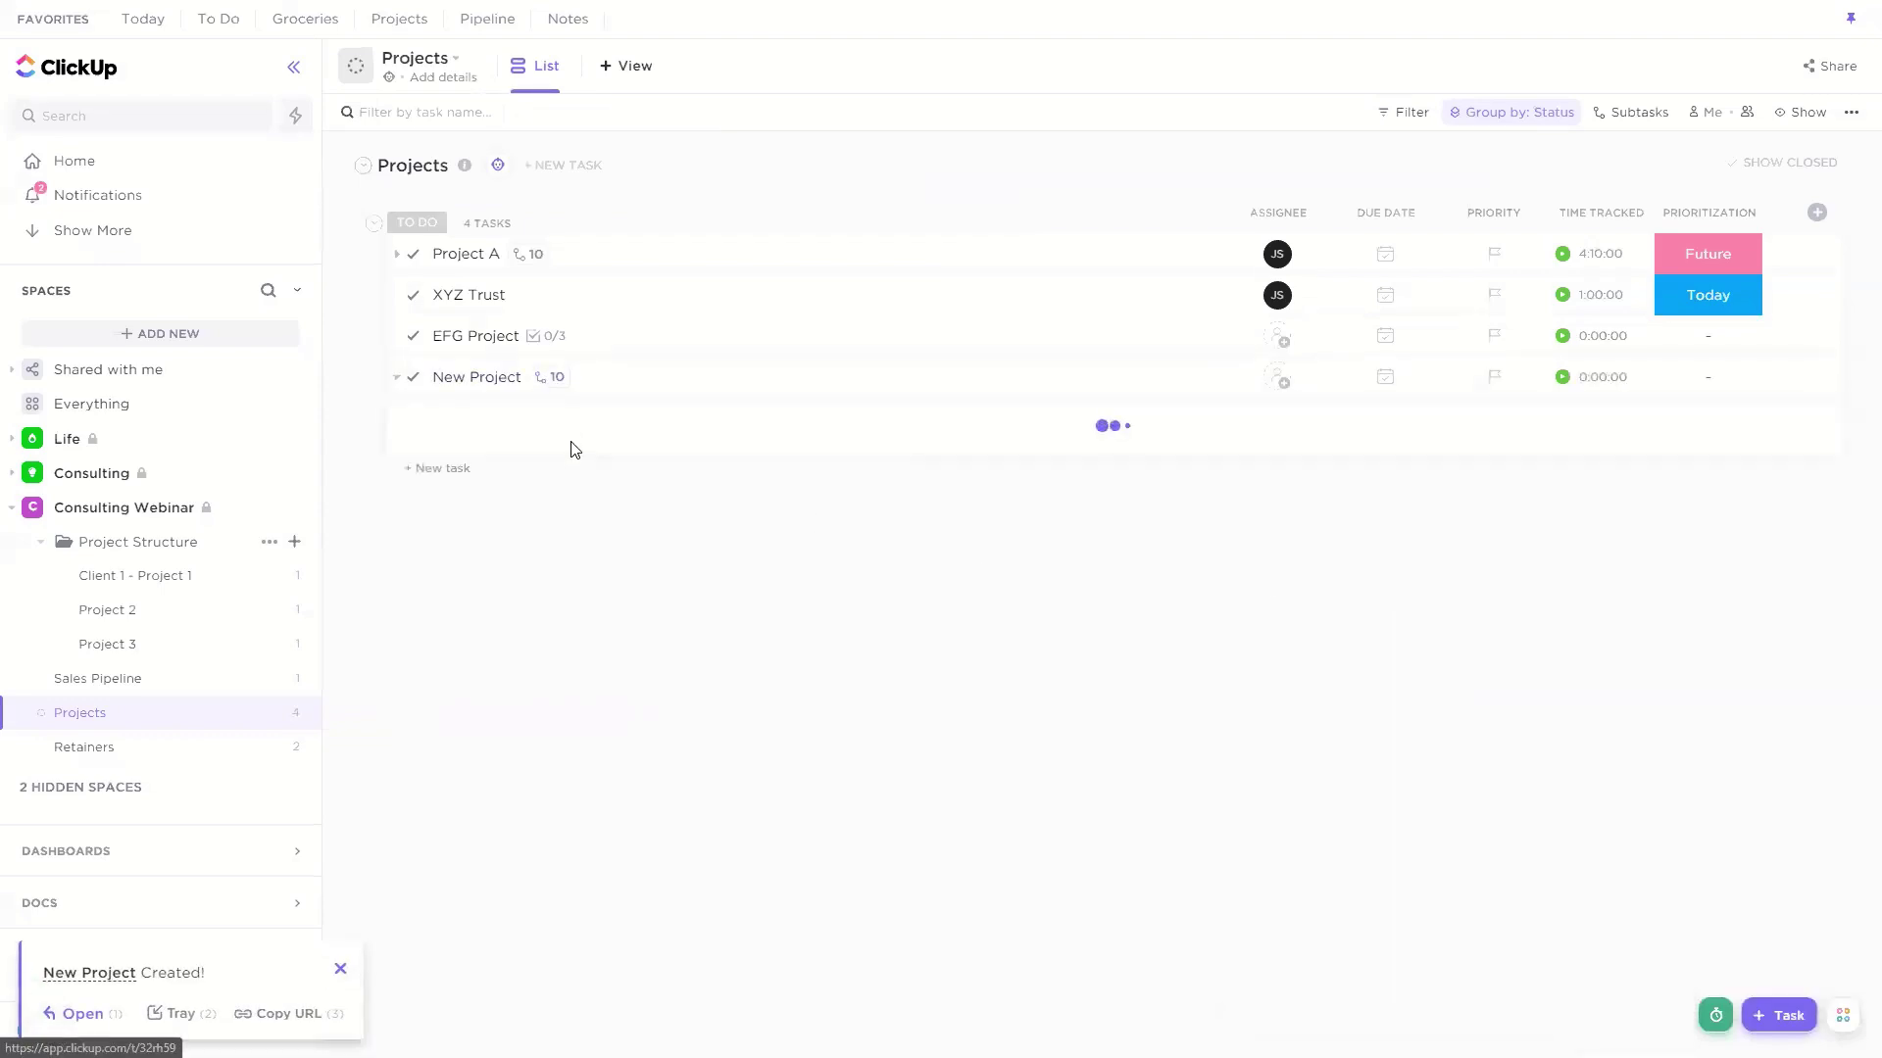
{"action": "left_click", "coordinate": [530, 256]}
{"action": "scroll", "coordinate": [1265, 490], "scroll_direction": "down", "scroll_amount": 4}
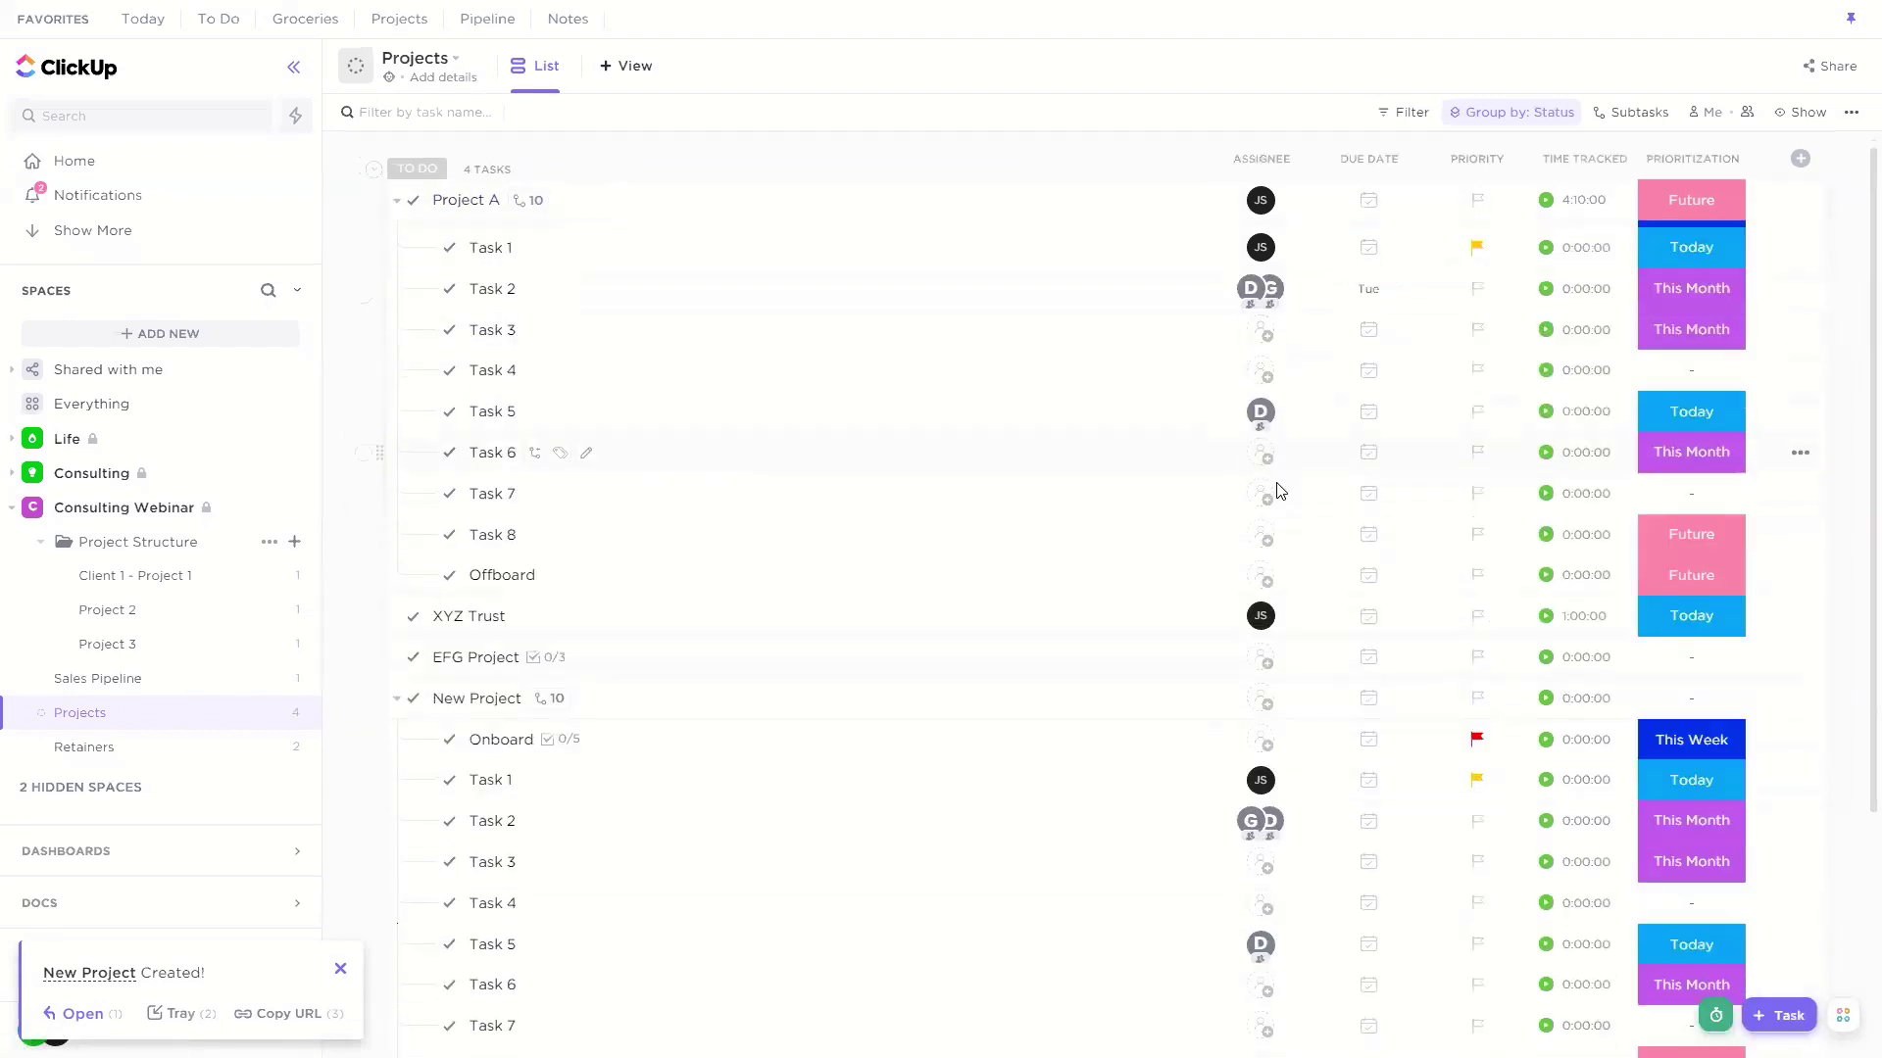
{"action": "scroll", "coordinate": [1225, 421], "scroll_direction": "up", "scroll_amount": 5}
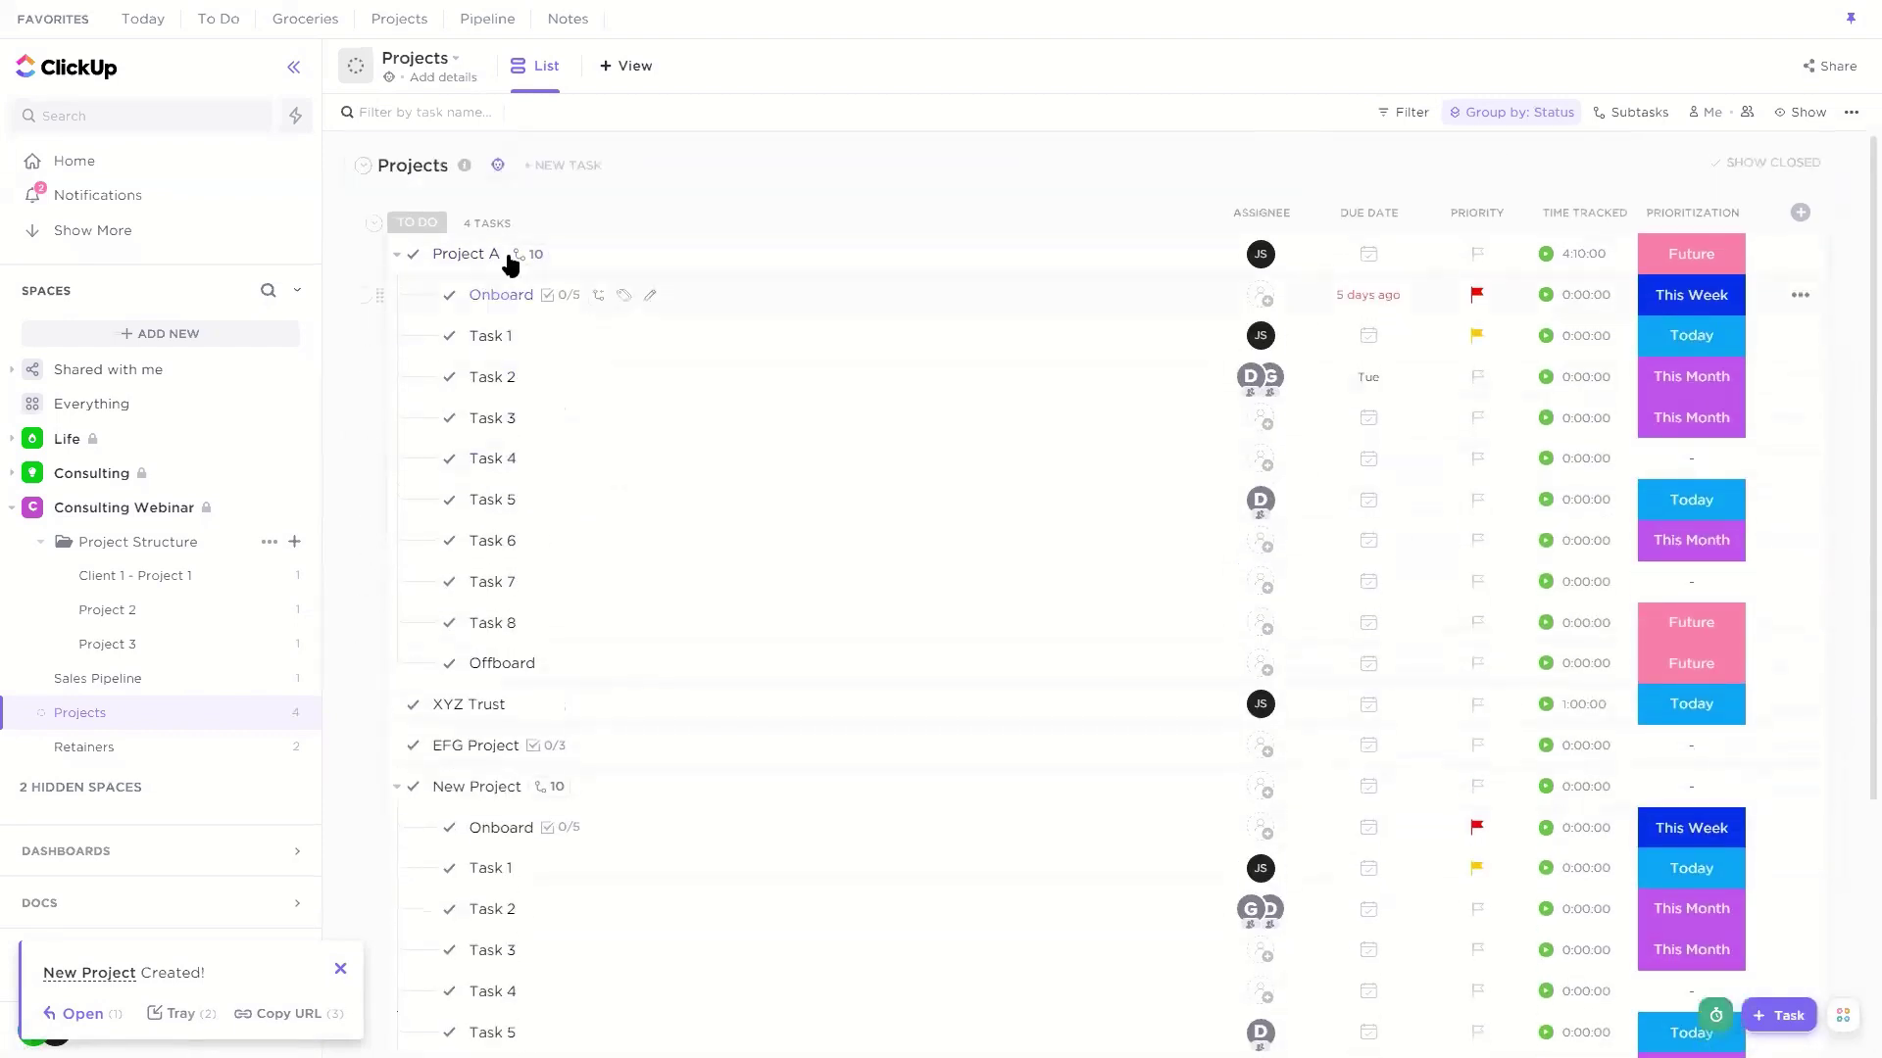
{"action": "left_click", "coordinate": [537, 257]}
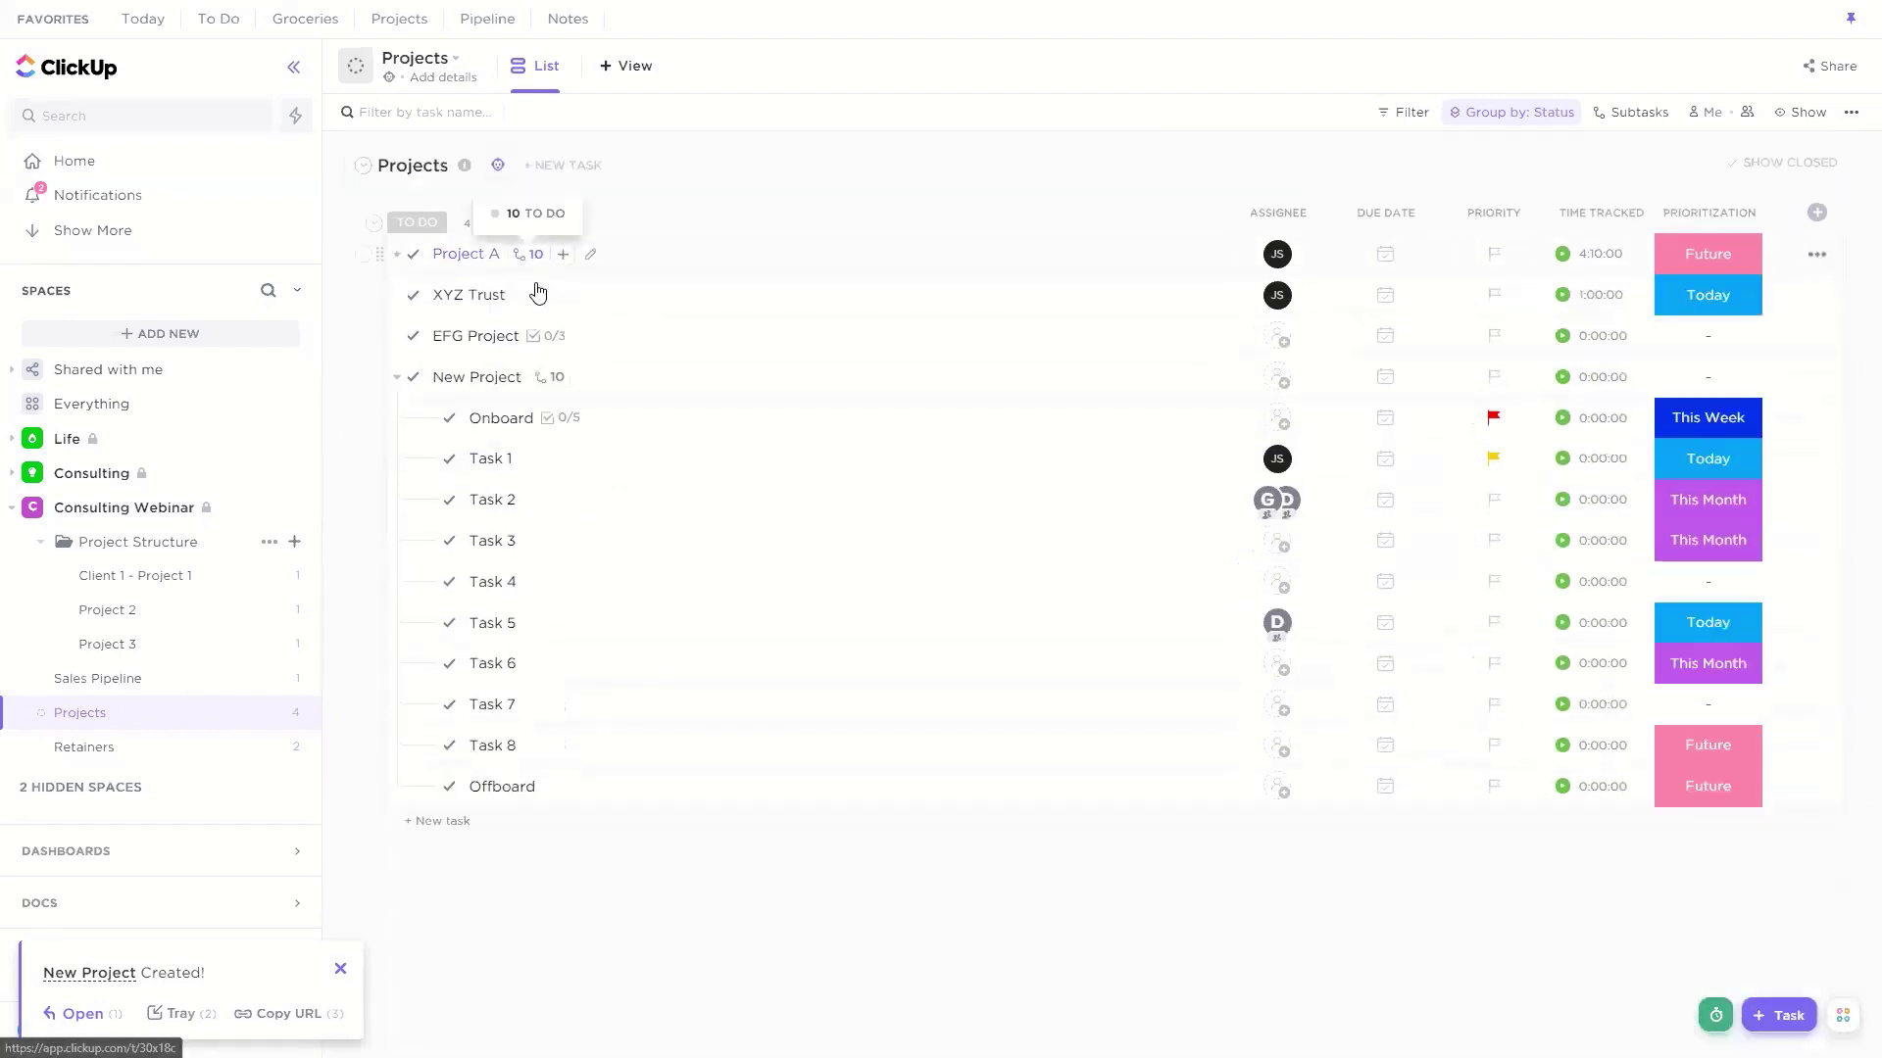
Step: Open the New Project task to review its subtasks, close it, and collapse its subtasks in the list
{"action": "left_click", "coordinate": [491, 378]}
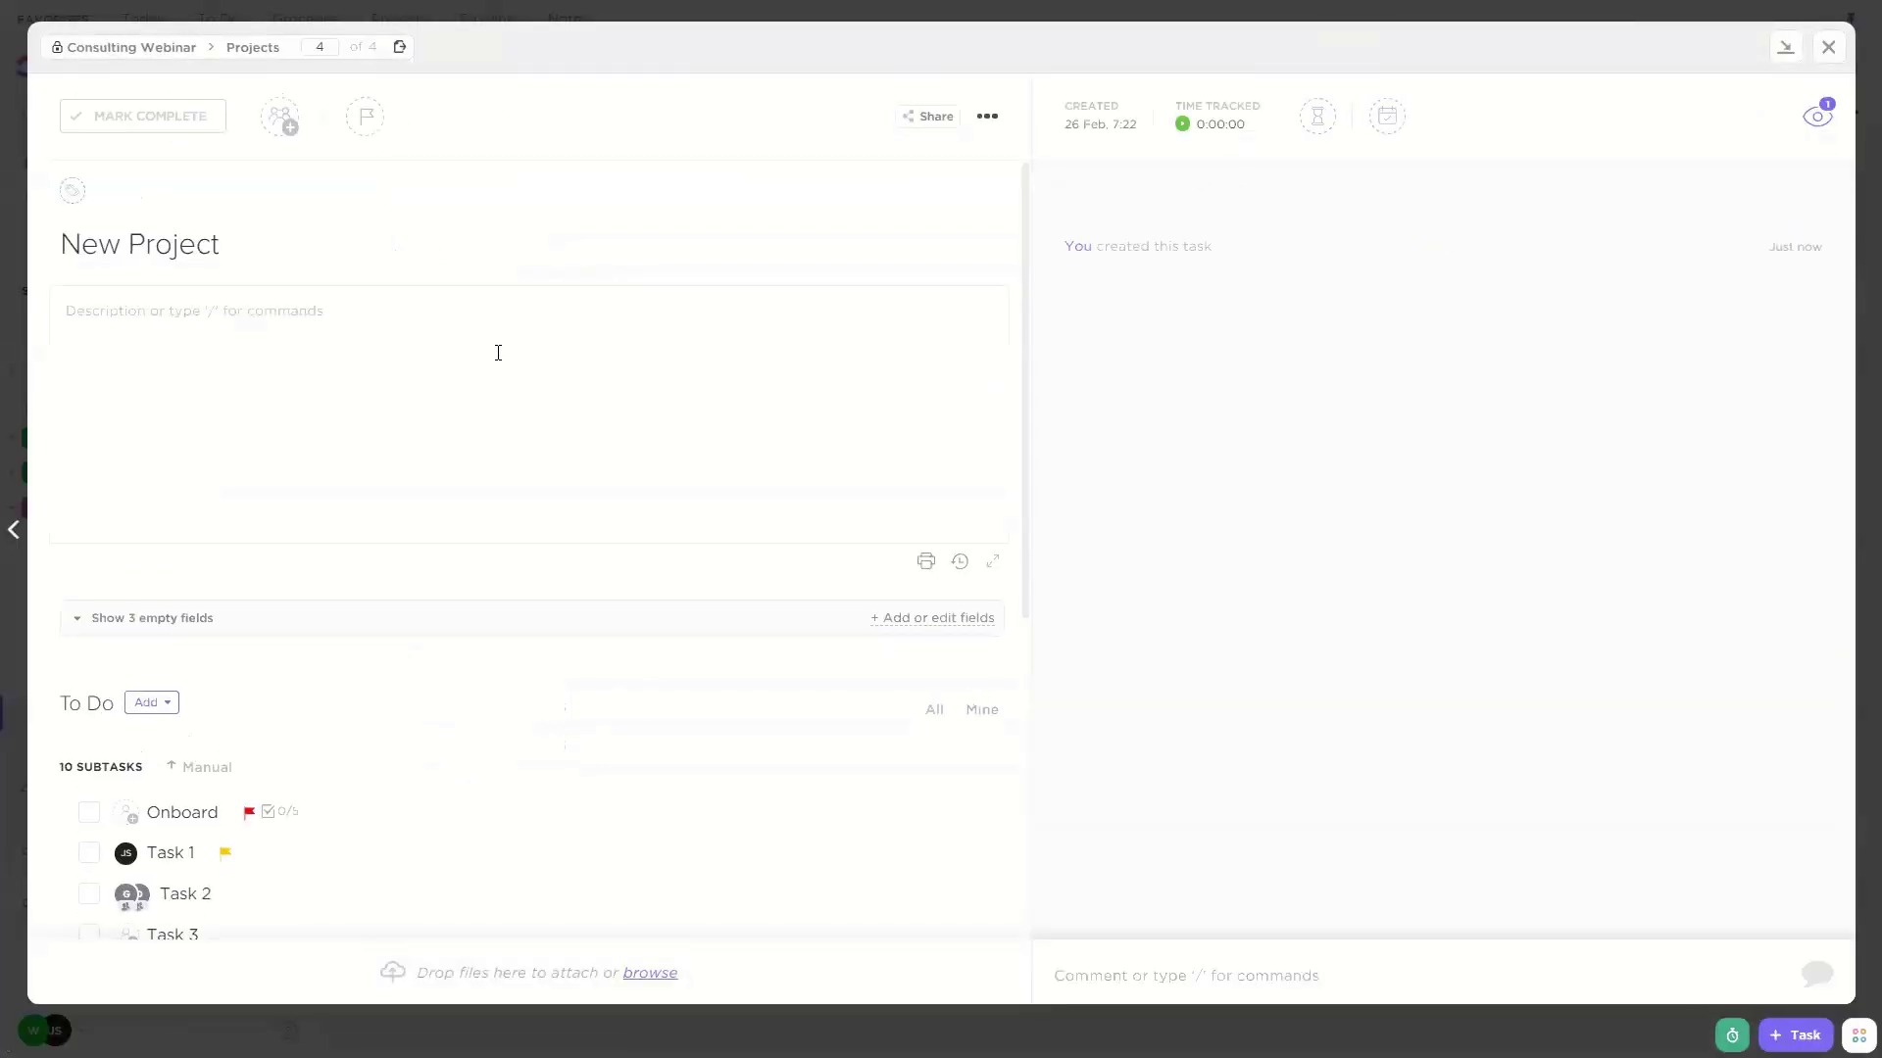
{"action": "scroll", "coordinate": [207, 364], "scroll_direction": "down", "scroll_amount": 4}
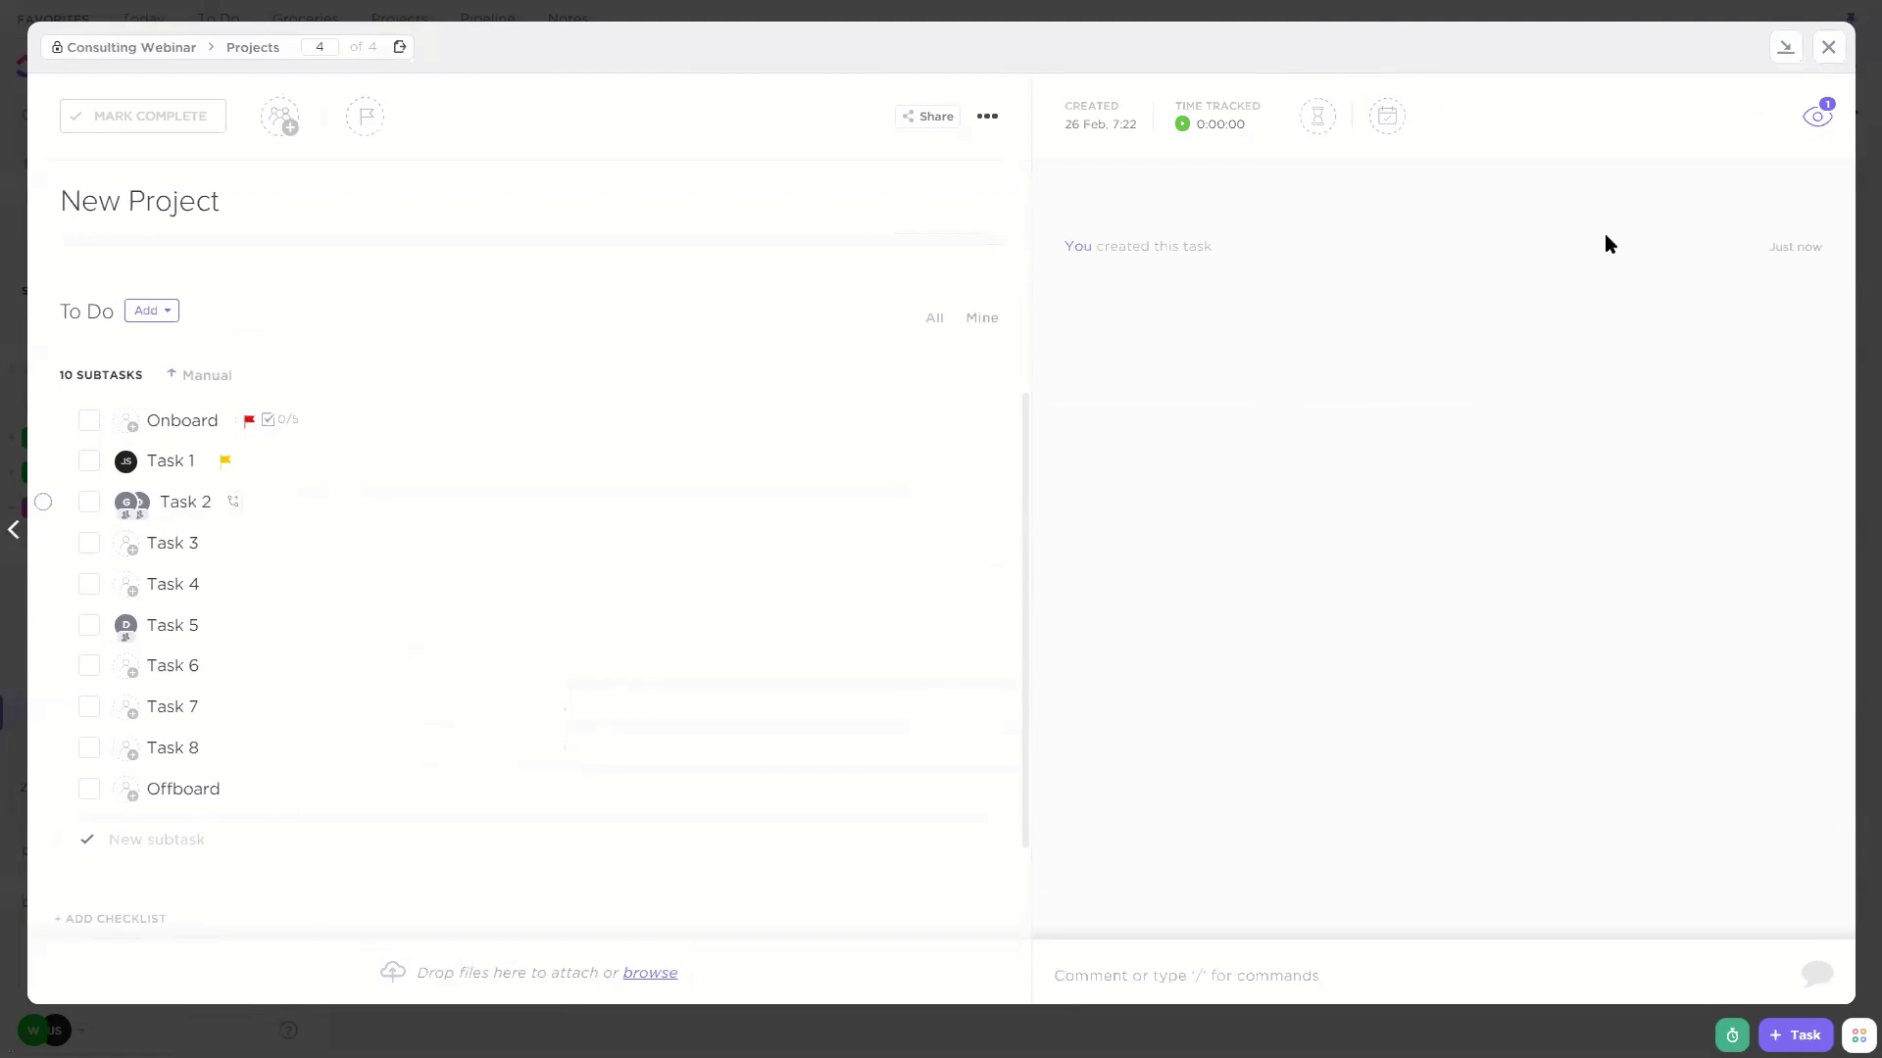
{"action": "left_click", "coordinate": [1829, 49]}
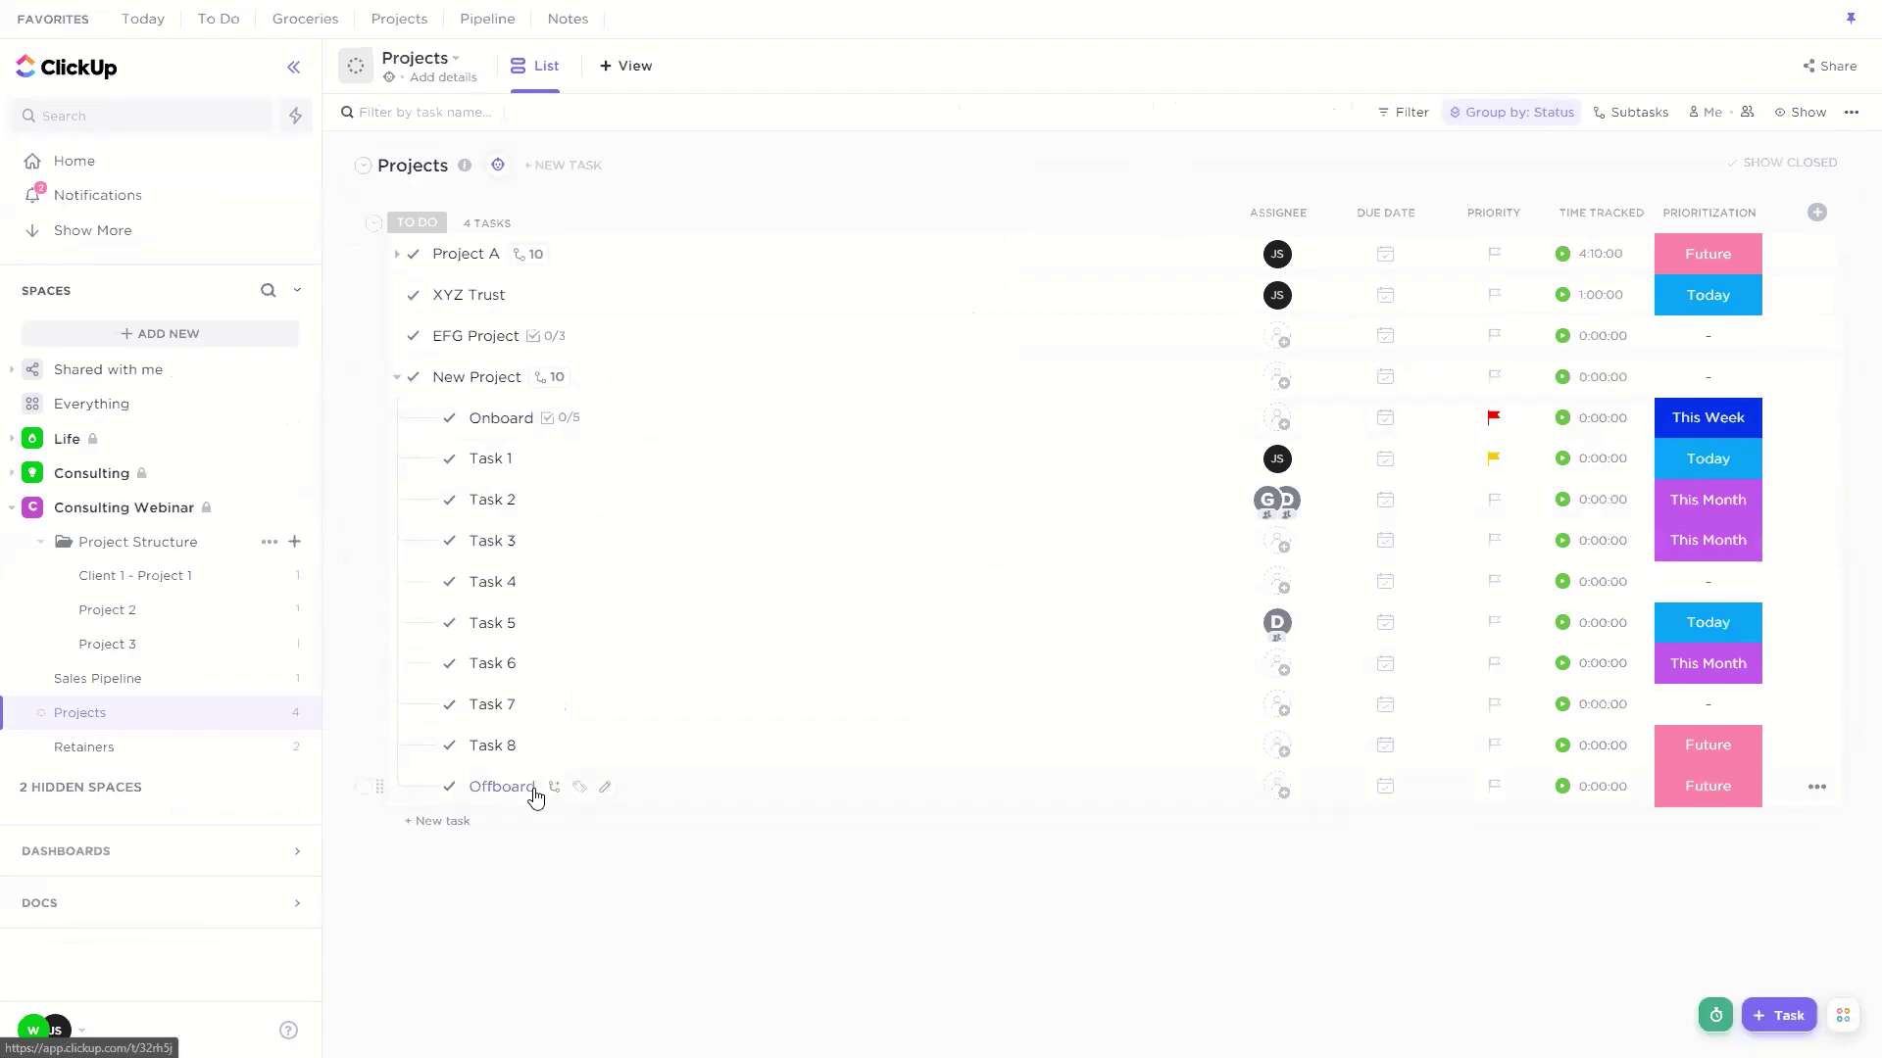
{"action": "left_click", "coordinate": [540, 380]}
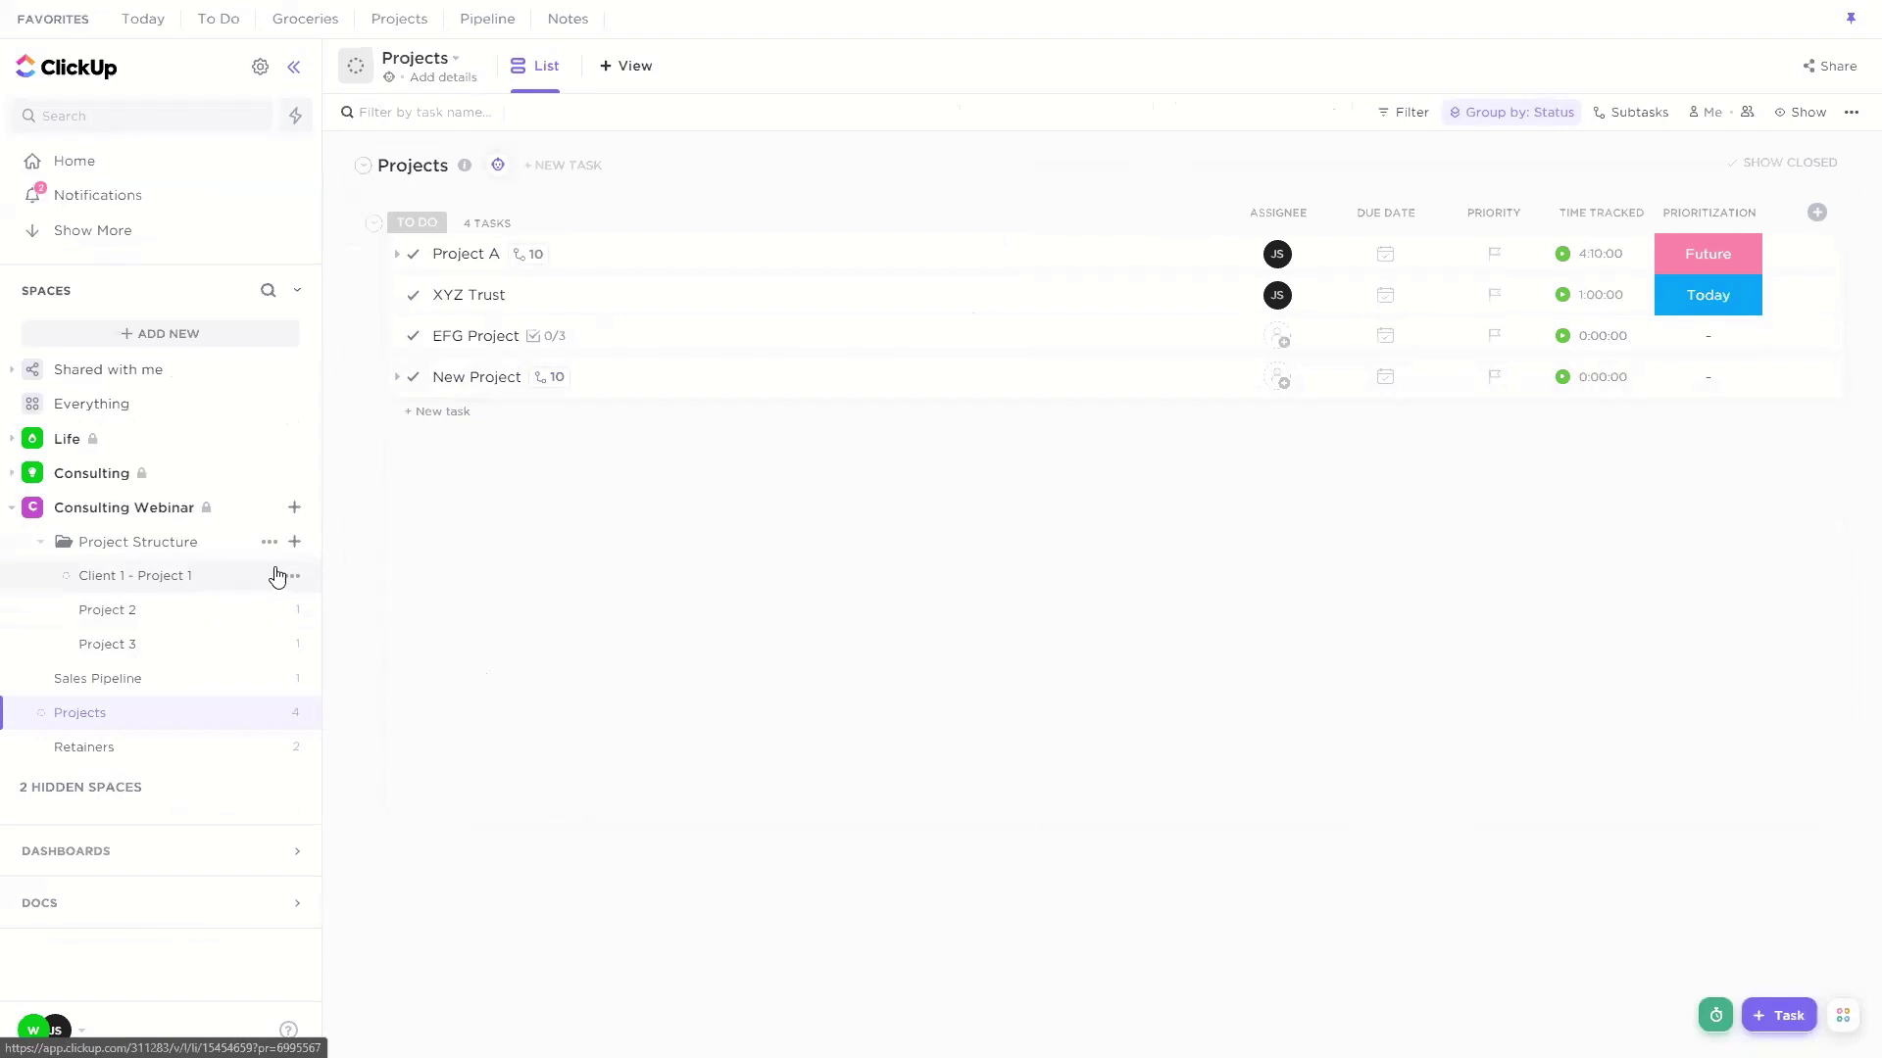
Step: View the template options available for the Client 1 - Project 1 list
{"action": "left_click", "coordinate": [293, 577]}
{"action": "mouse_move", "coordinate": [416, 758]}
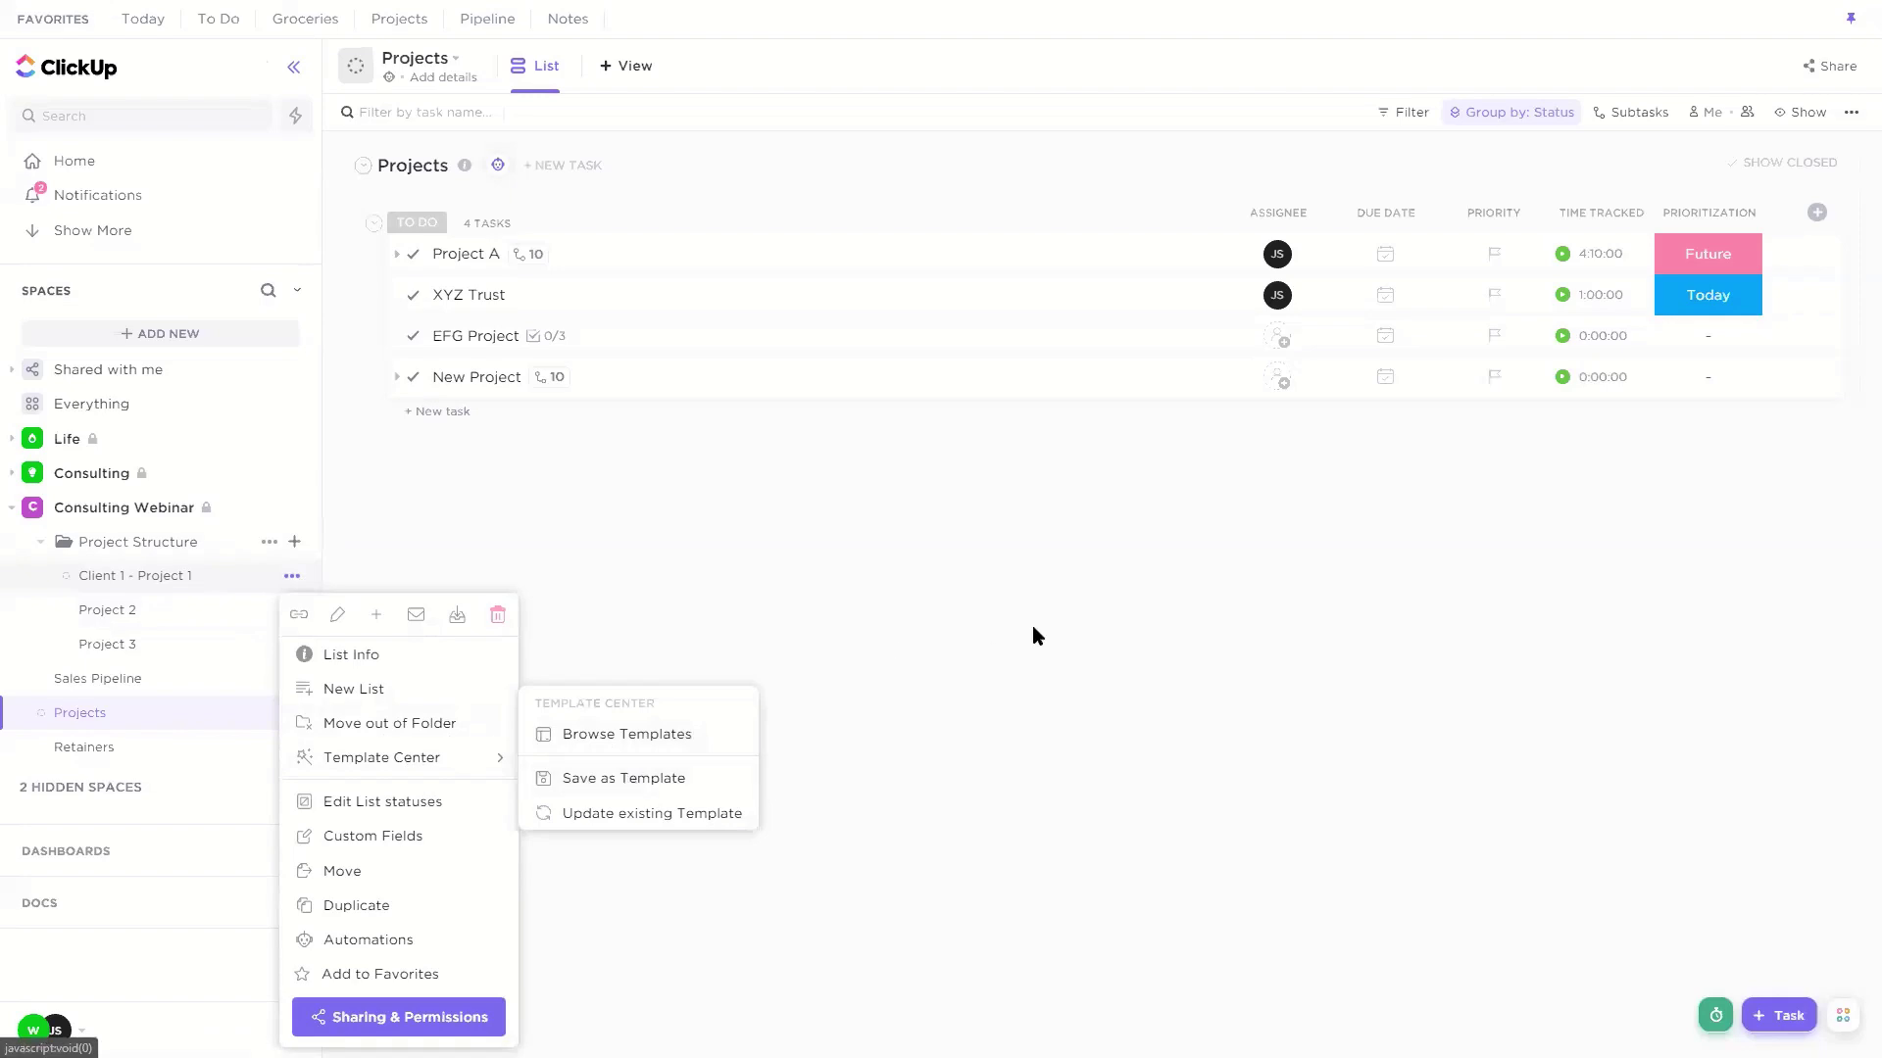
{"action": "left_click", "coordinate": [1515, 634]}
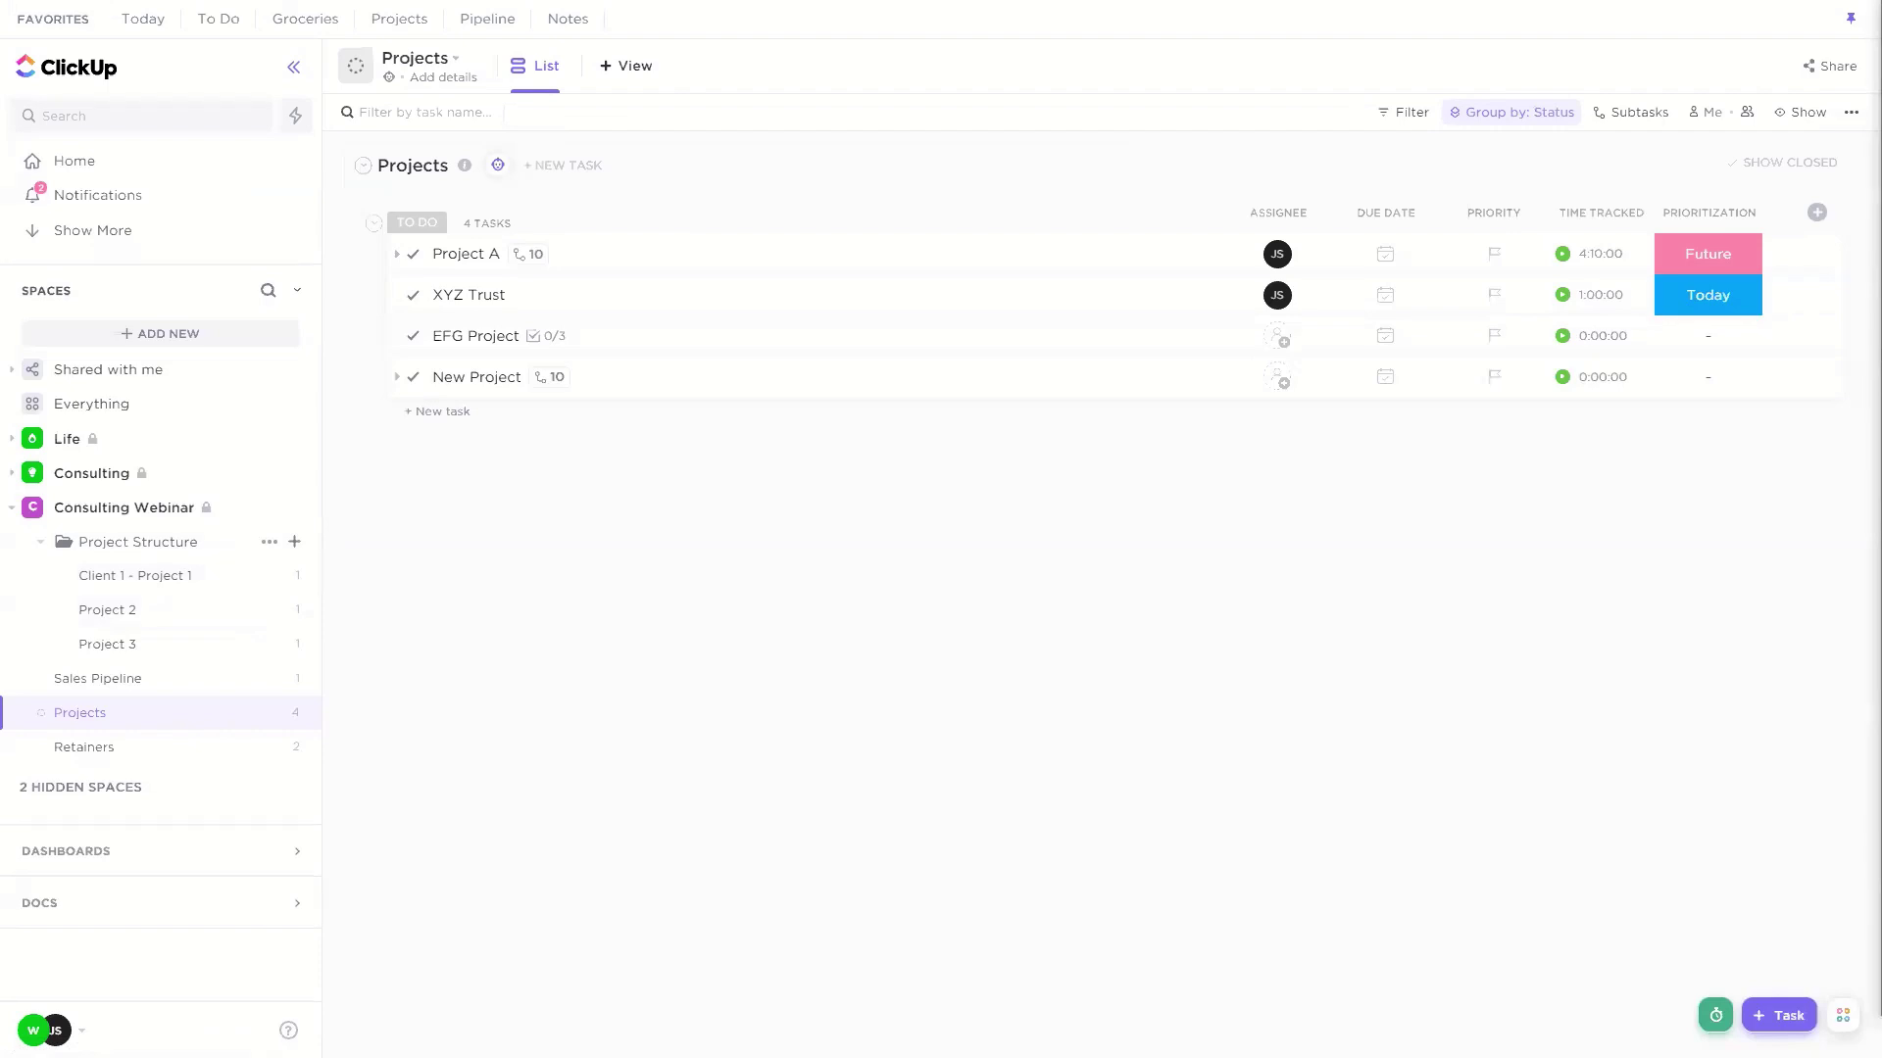
Step: Expand New Project's subtasks, and examine the available Prioritization options for Project A and XYZ Trust
{"action": "left_click", "coordinate": [555, 378]}
{"action": "left_click", "coordinate": [557, 379]}
{"action": "left_click", "coordinate": [556, 377]}
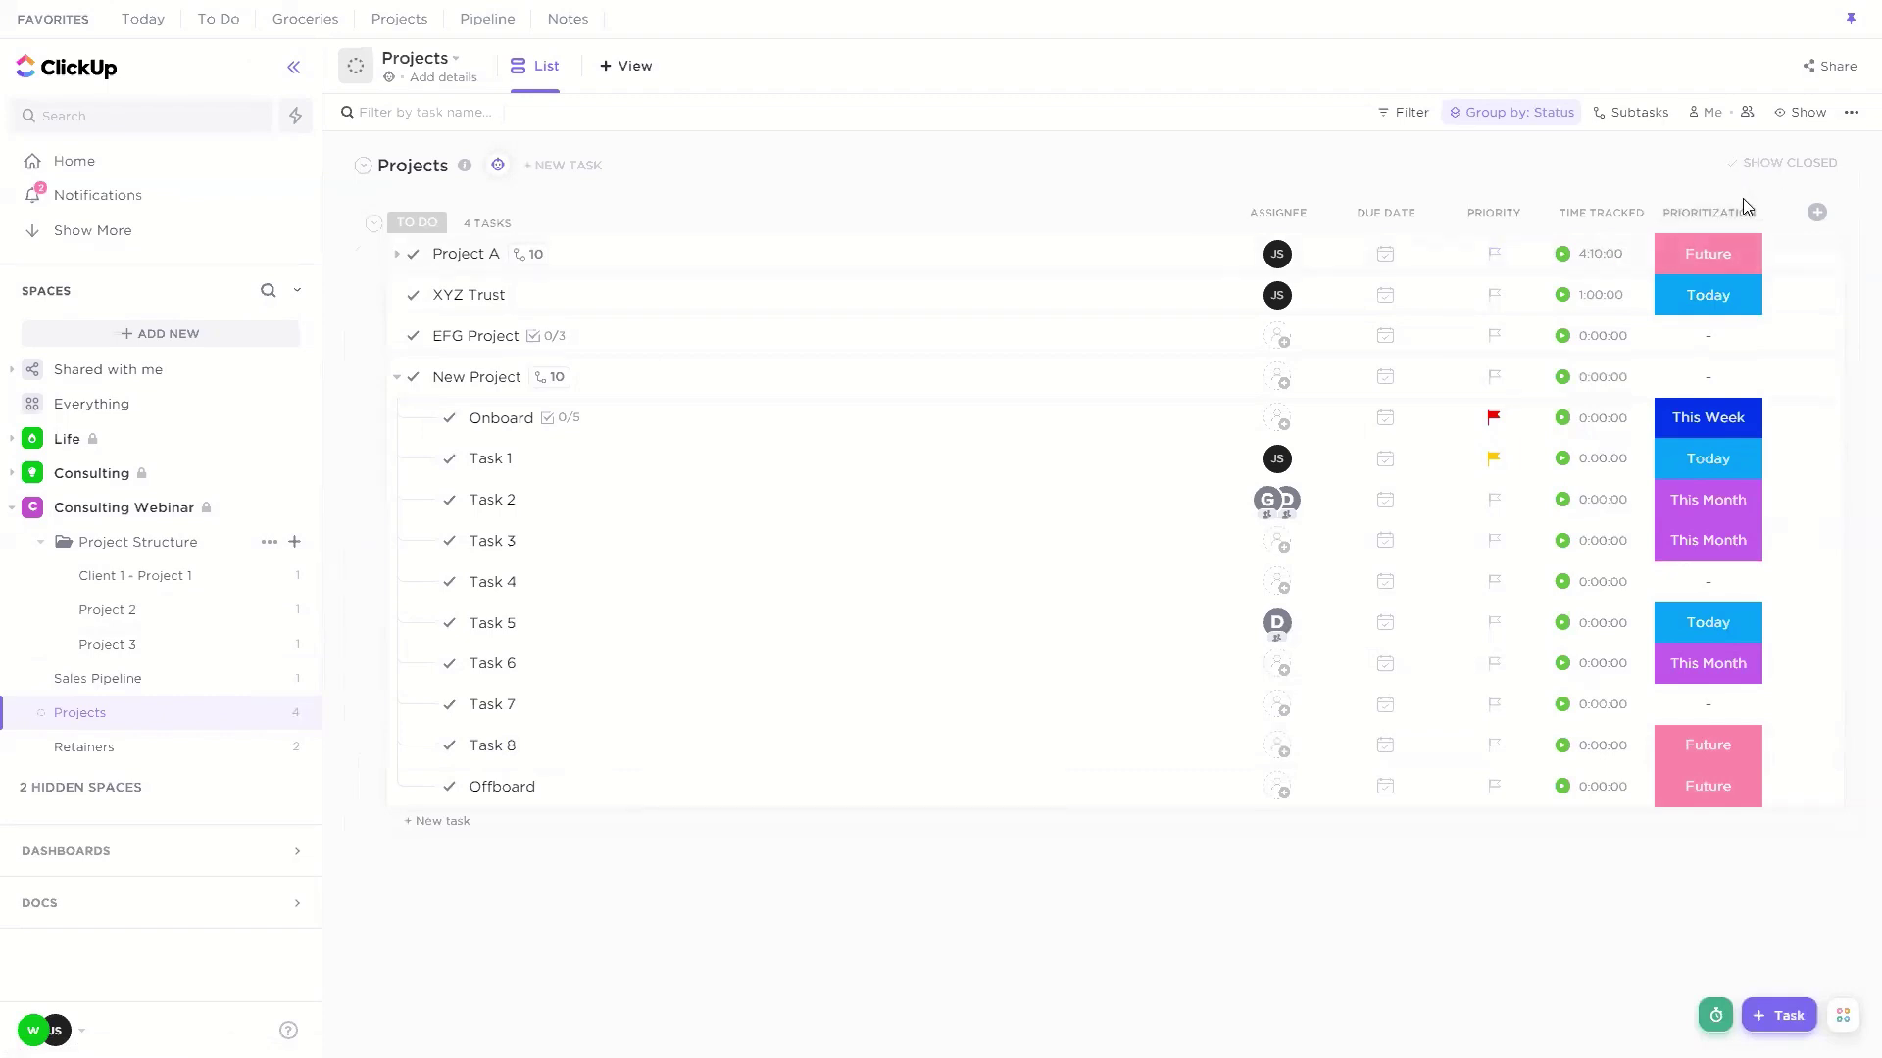
{"action": "left_click", "coordinate": [1744, 260]}
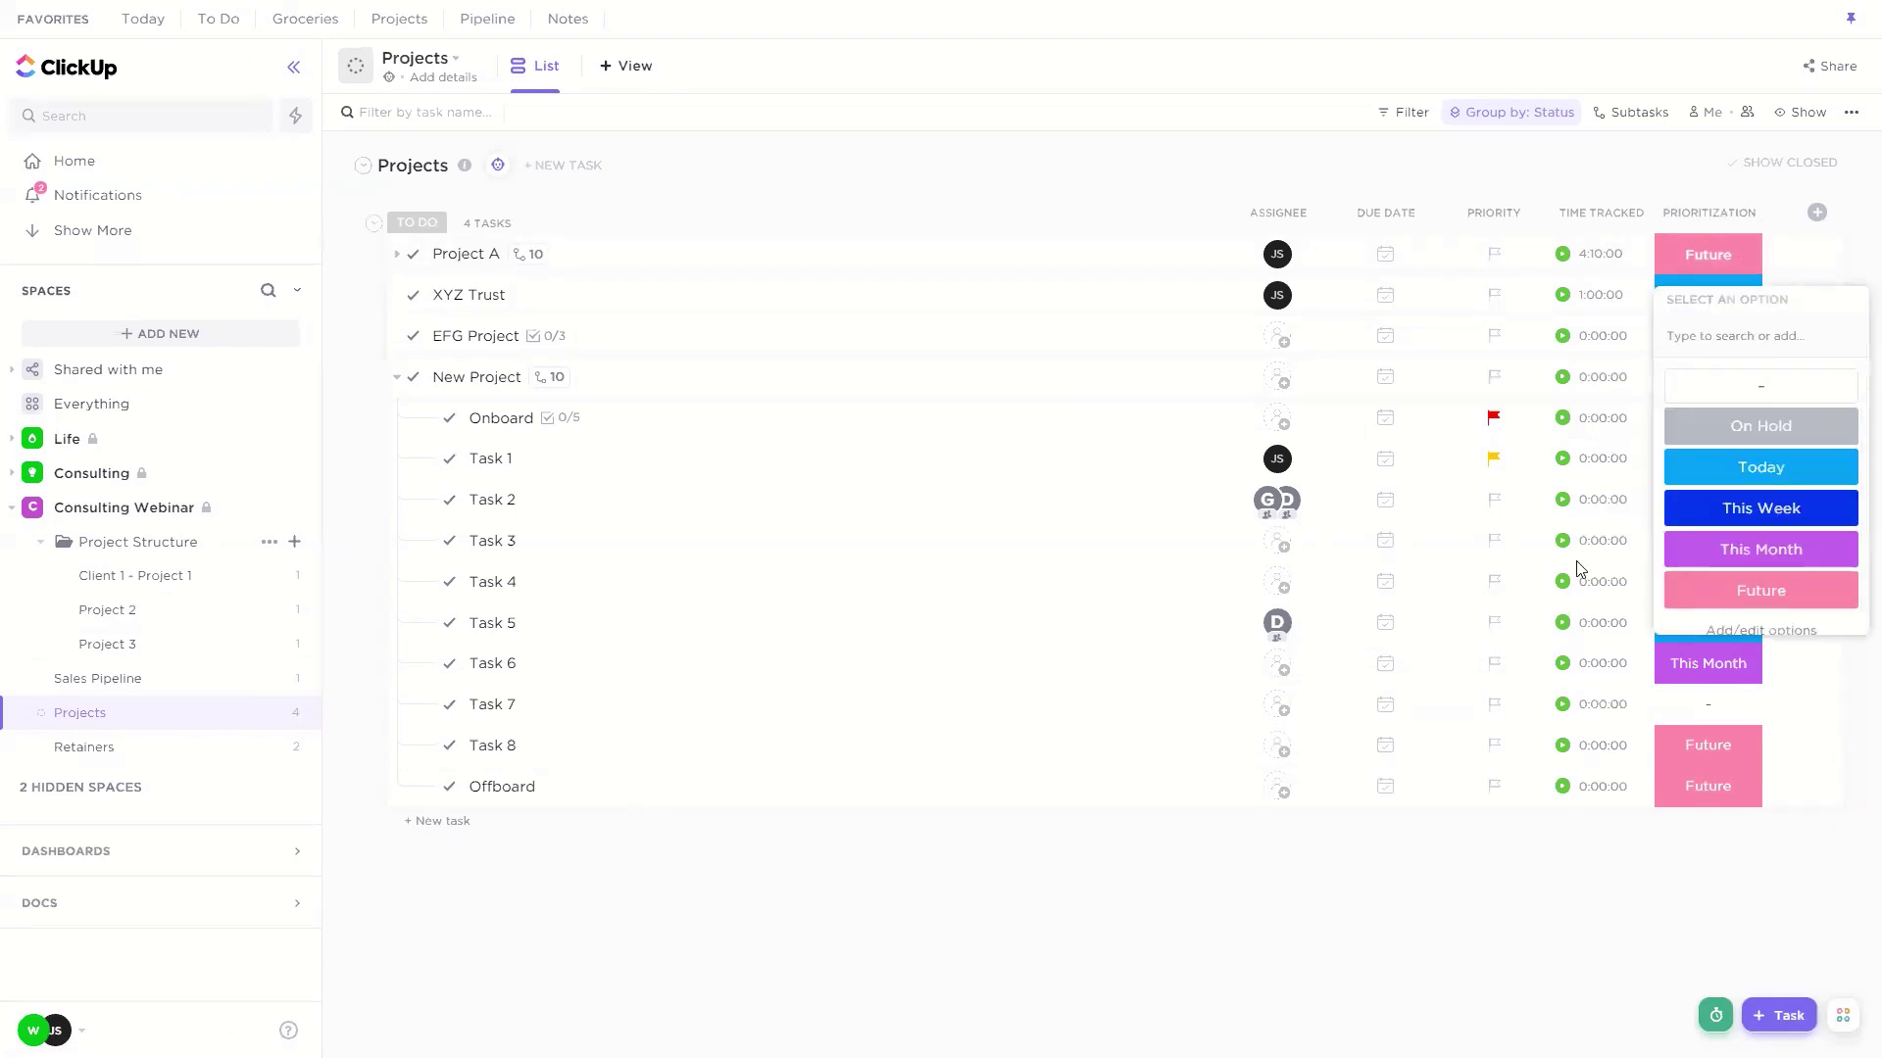
{"action": "left_click", "coordinate": [1730, 192]}
{"action": "left_click", "coordinate": [1695, 263]}
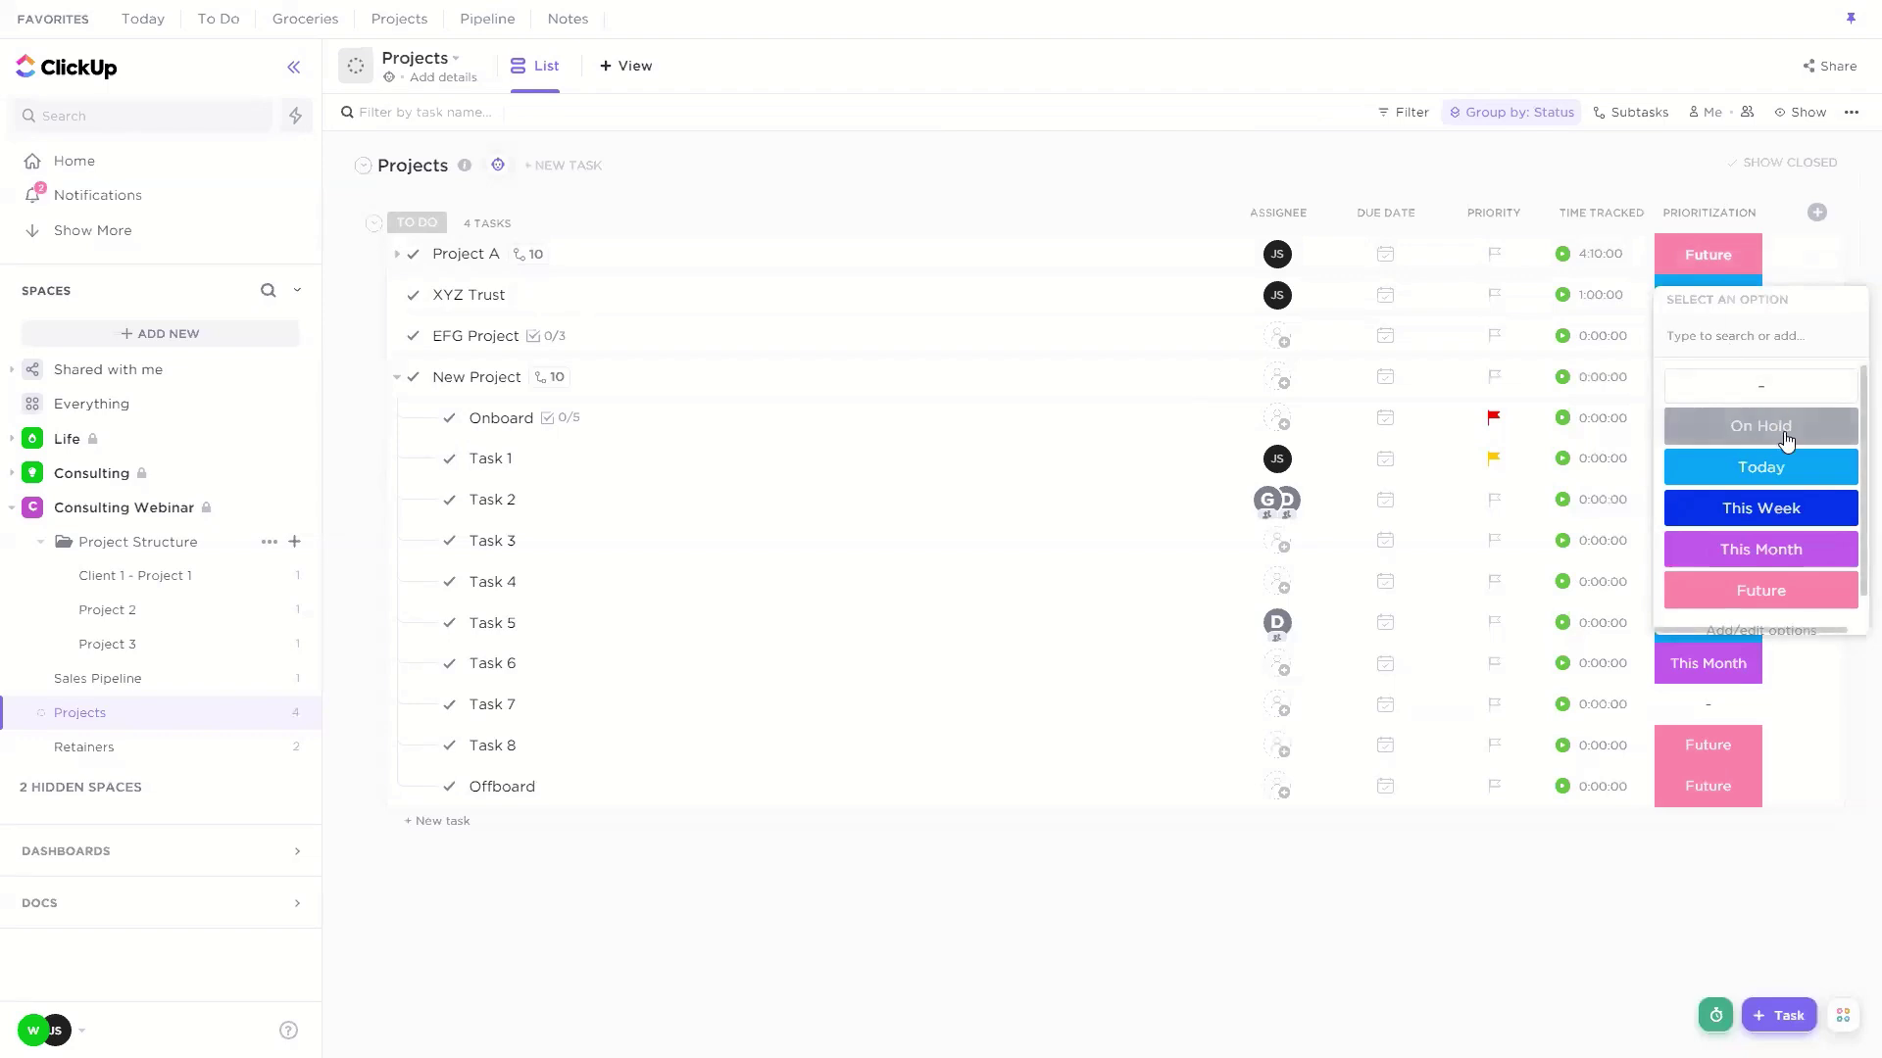
{"action": "scroll", "coordinate": [1794, 439], "scroll_direction": "down", "scroll_amount": 1}
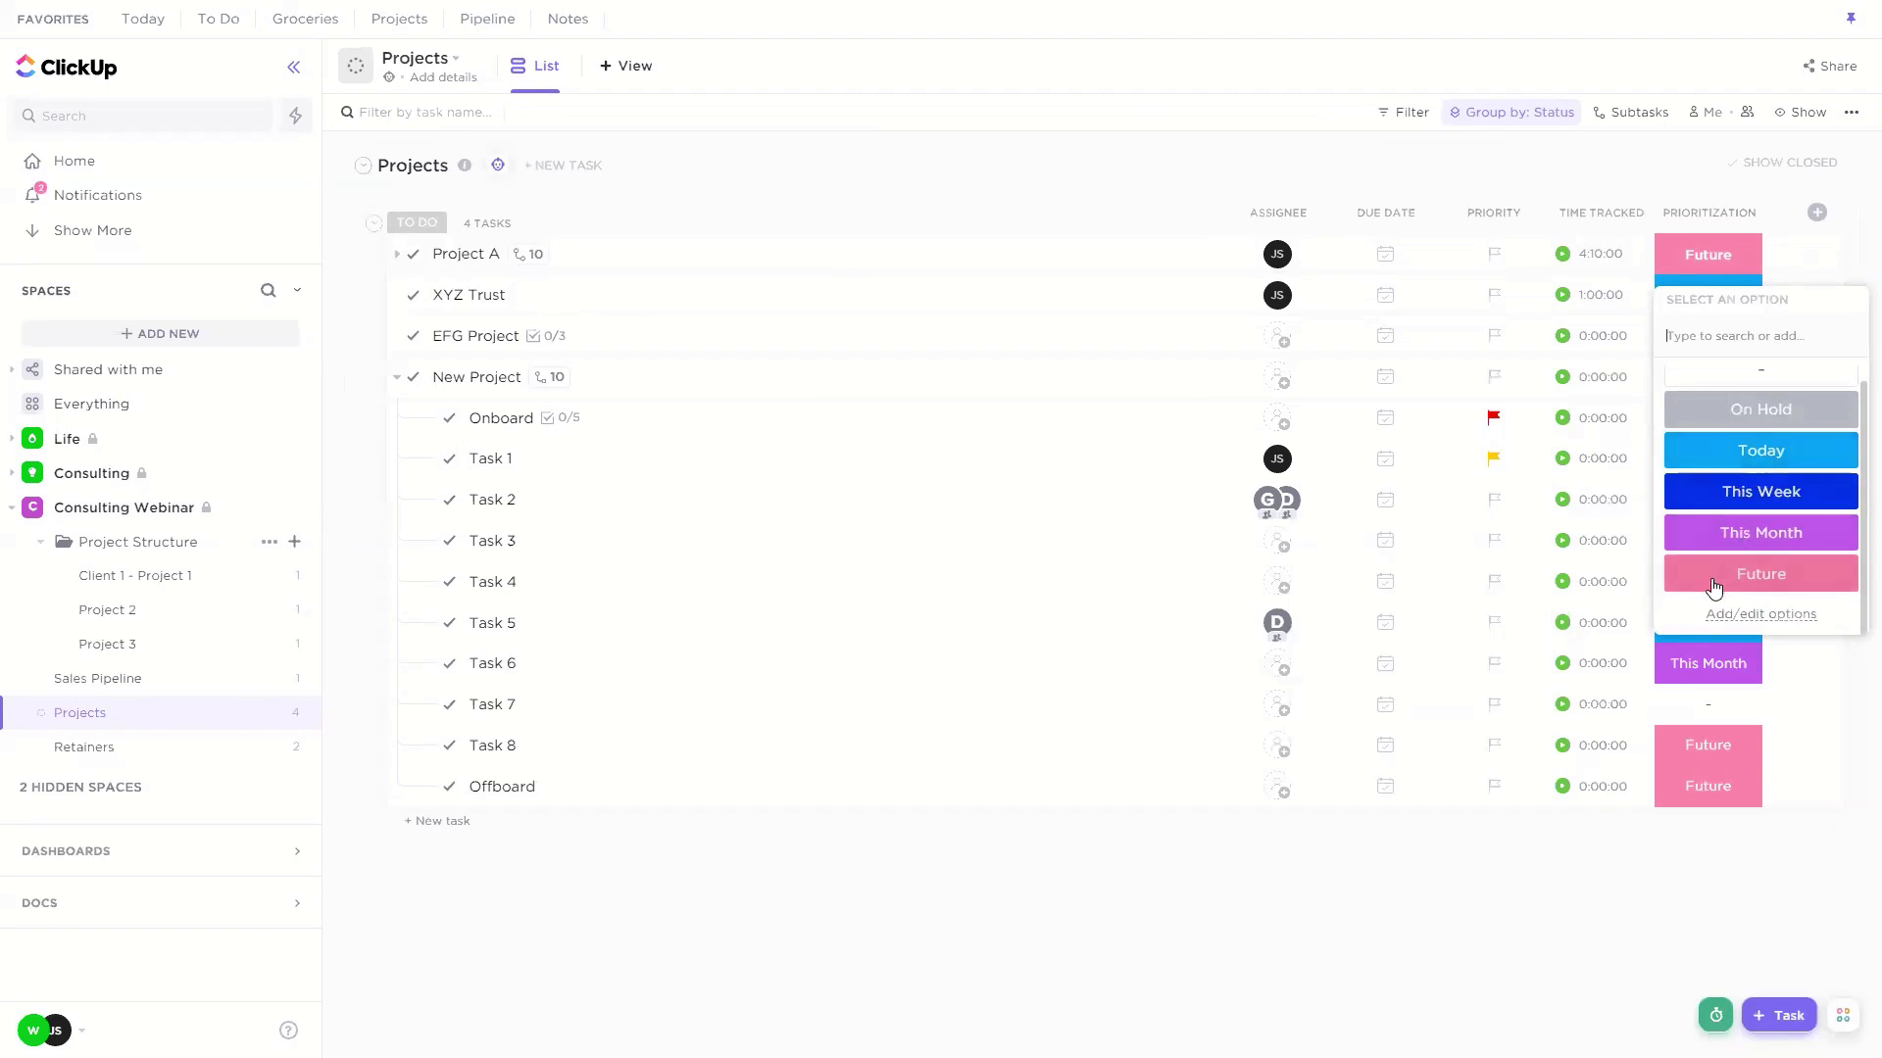
{"action": "left_click", "coordinate": [1268, 858]}
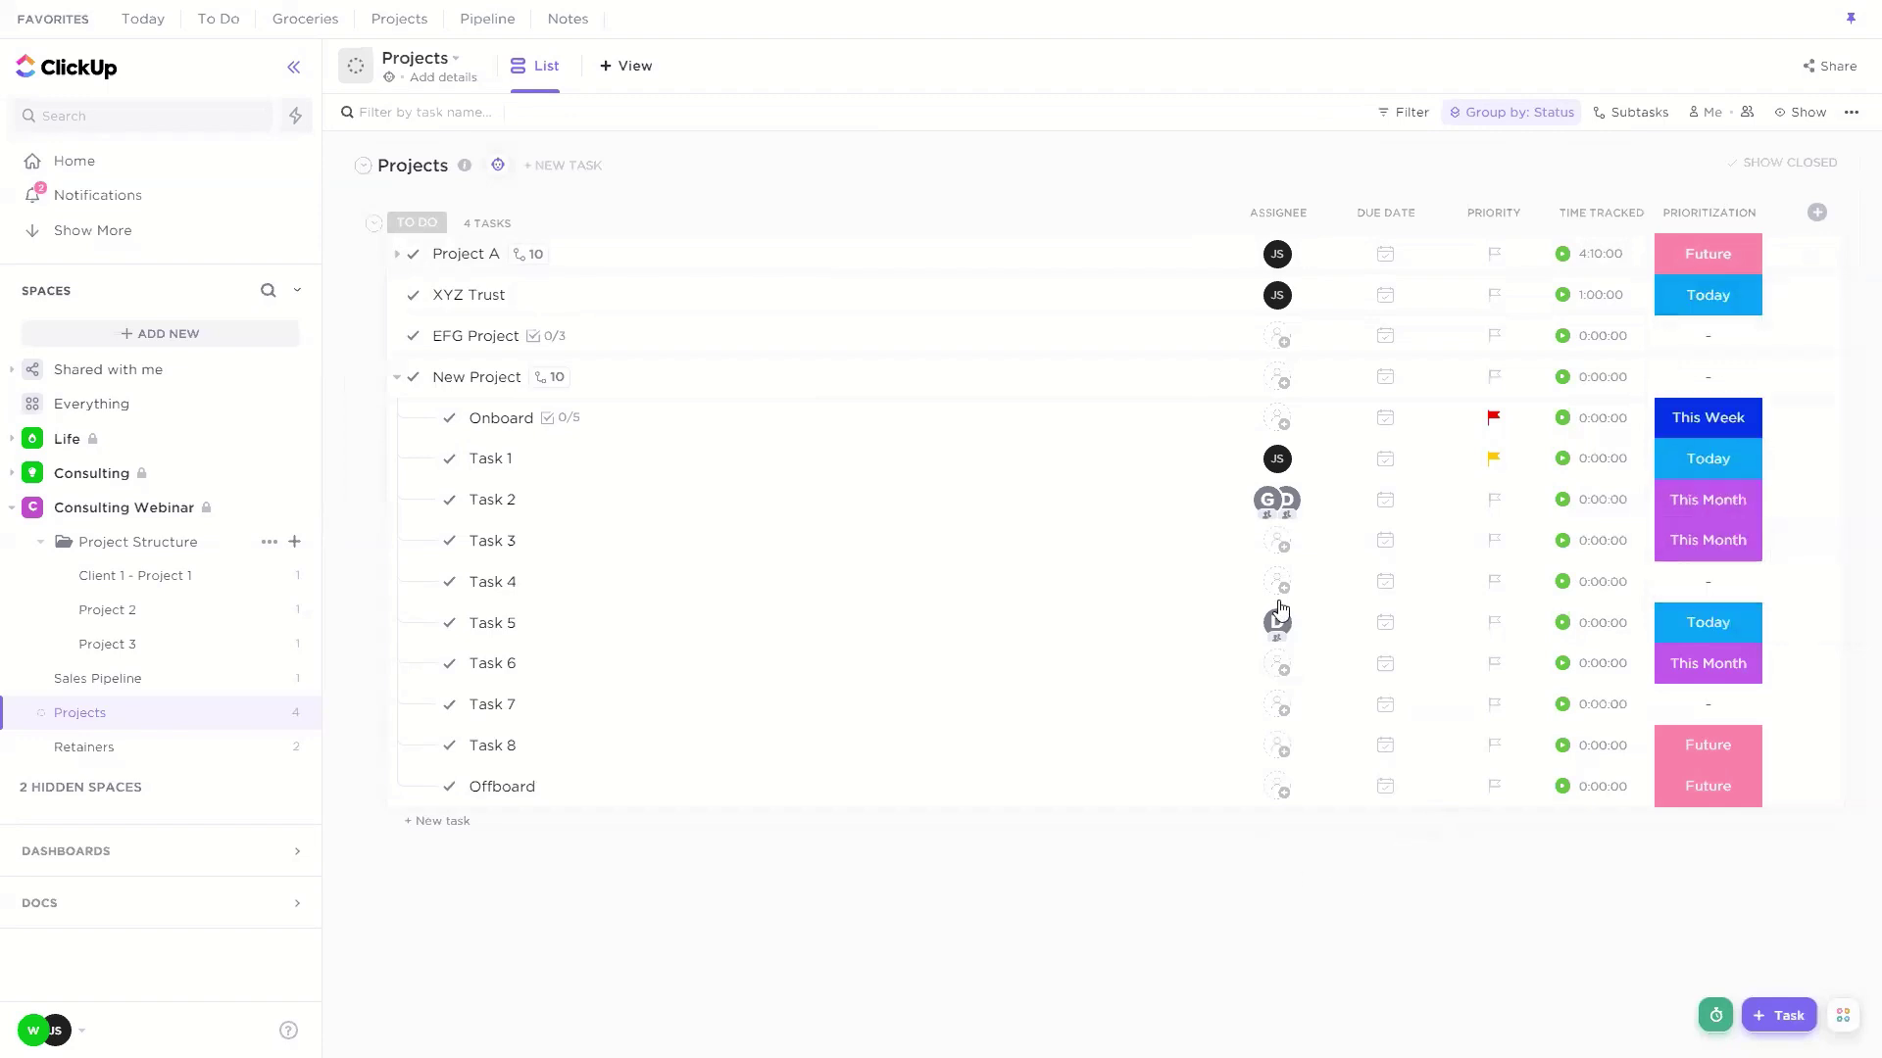
{"action": "left_click", "coordinate": [1726, 302]}
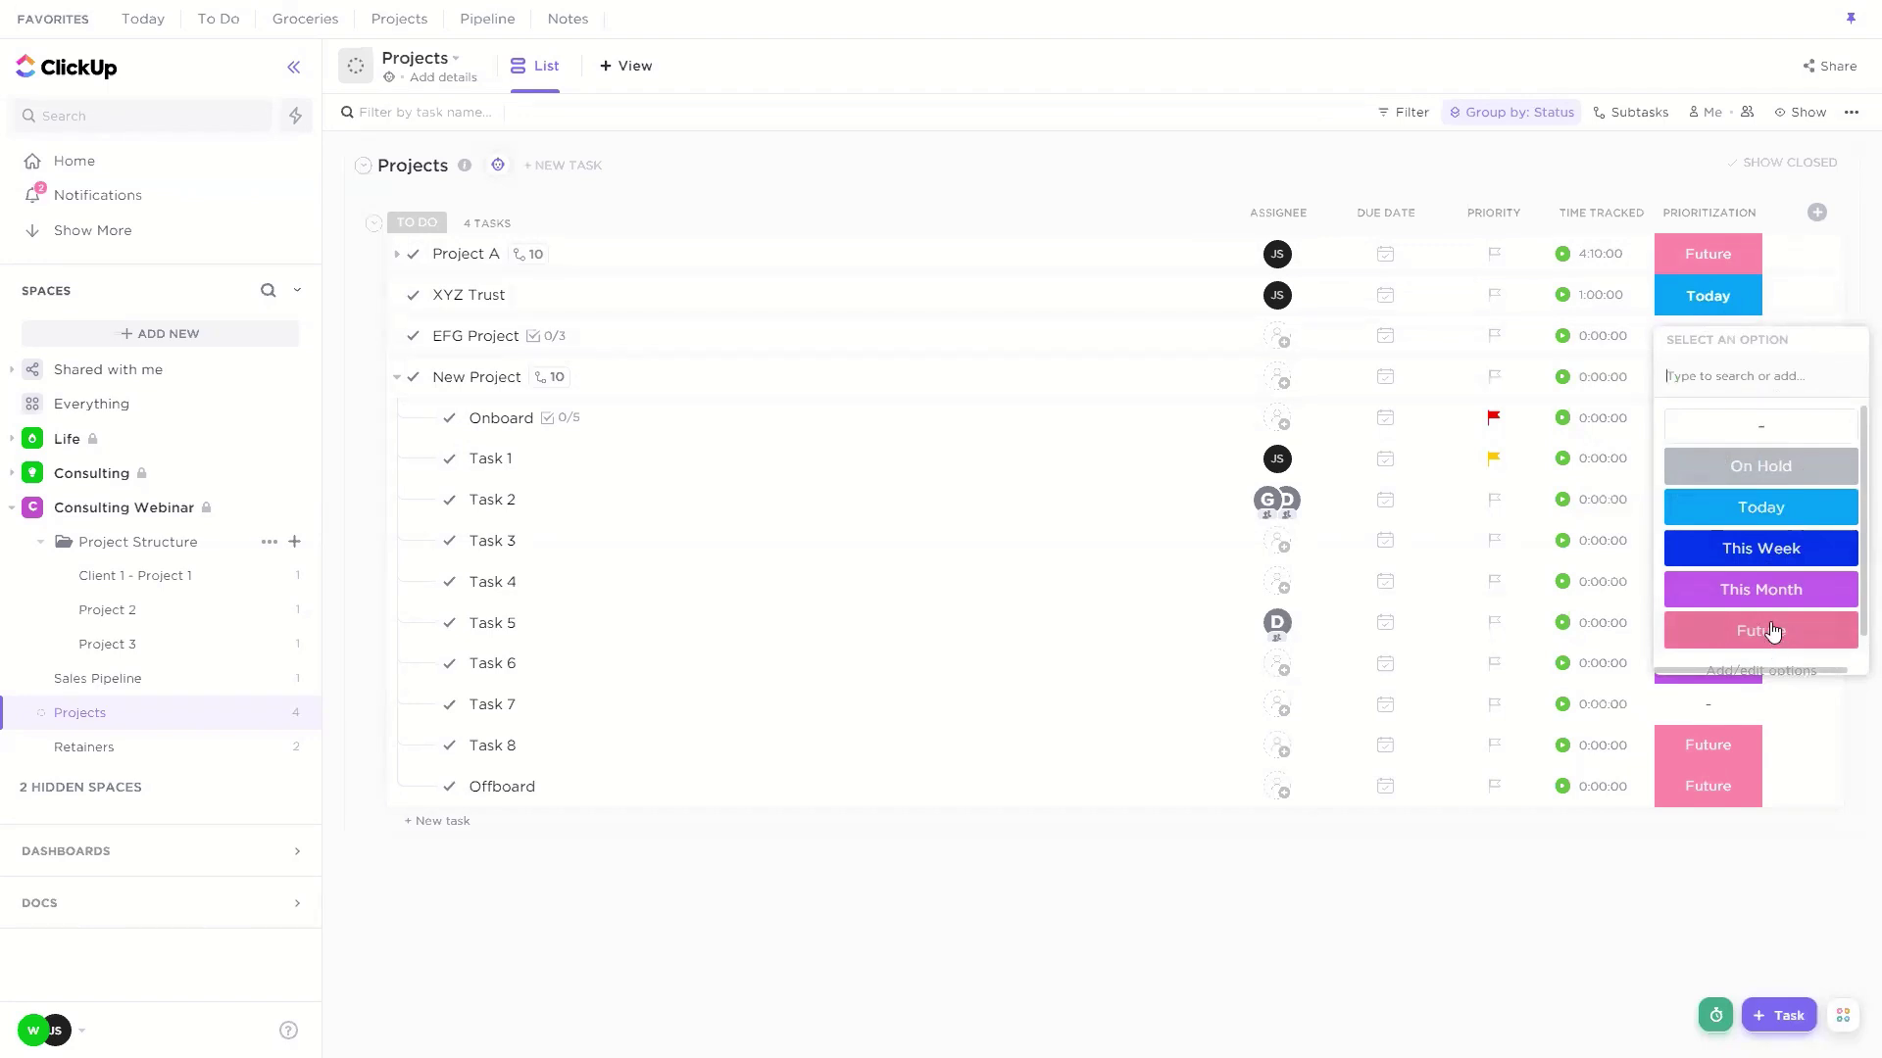
{"action": "left_click", "coordinate": [1584, 926]}
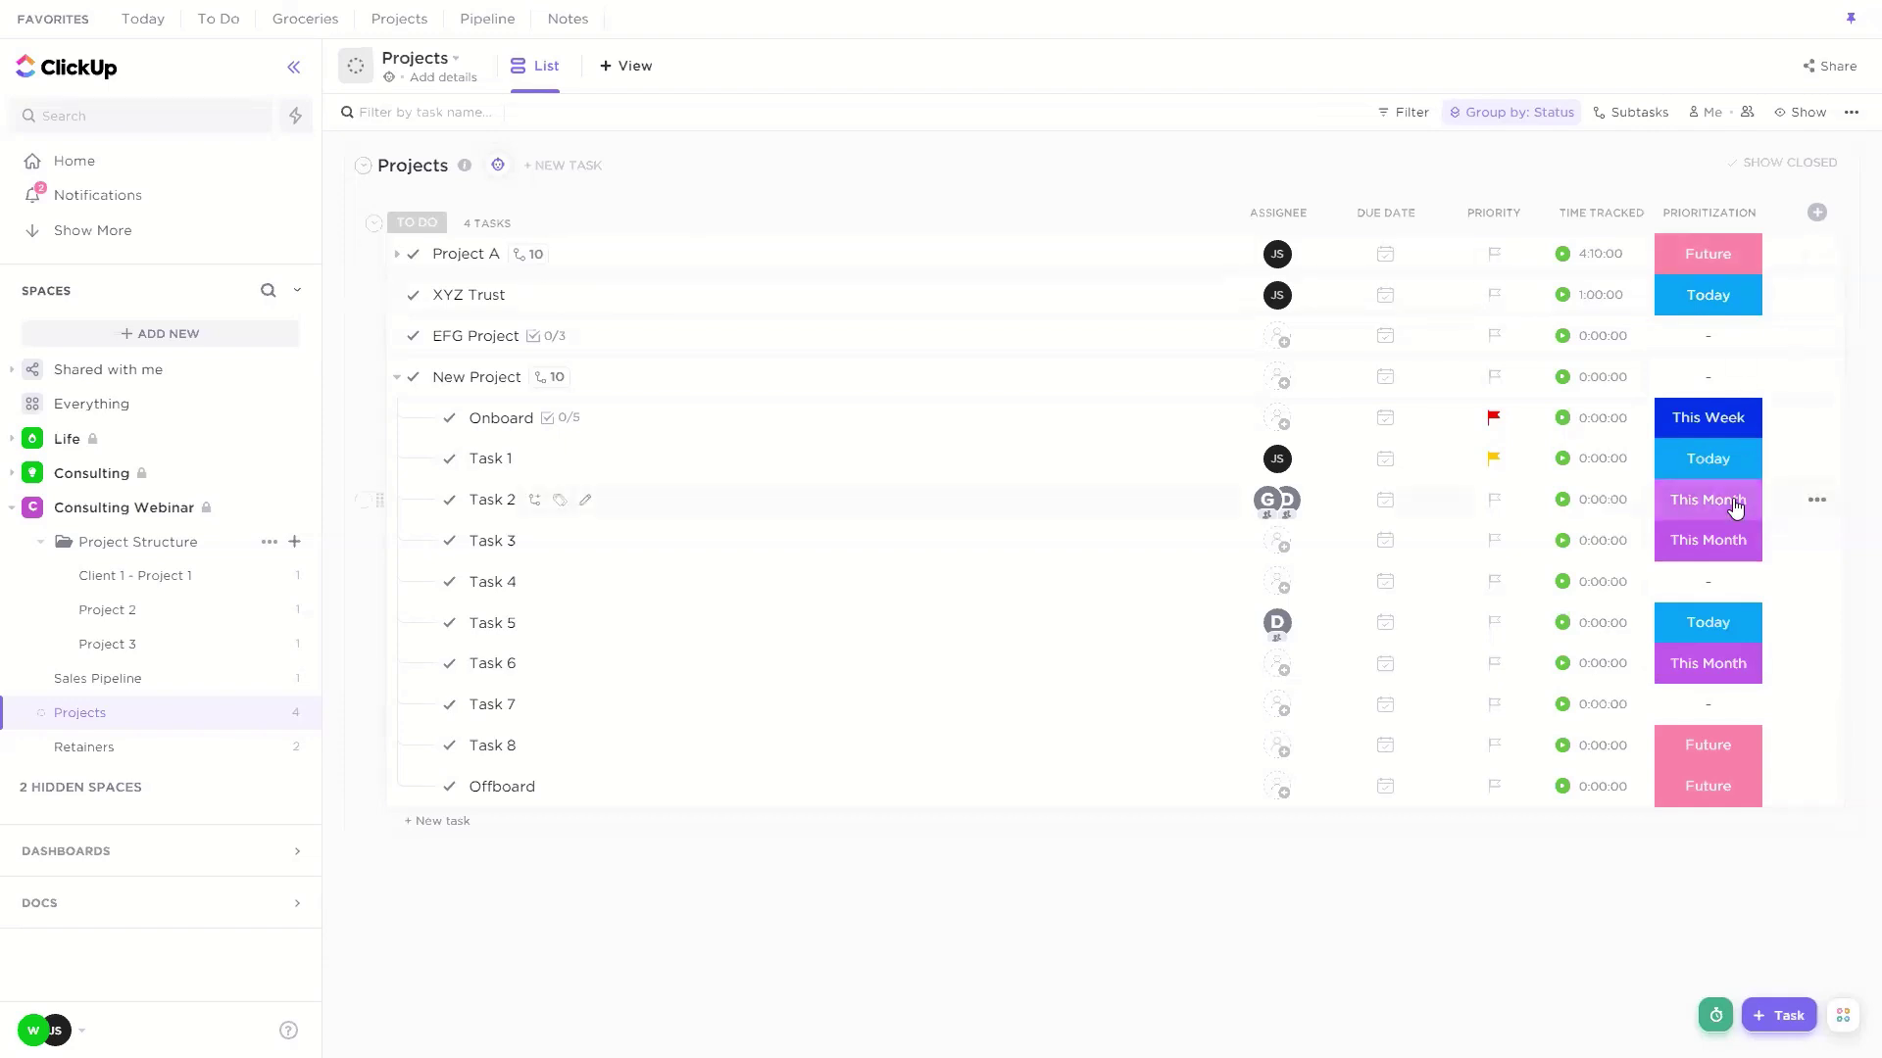
Step: Set Project A's due date to 12 March
{"action": "left_click", "coordinate": [1384, 257]}
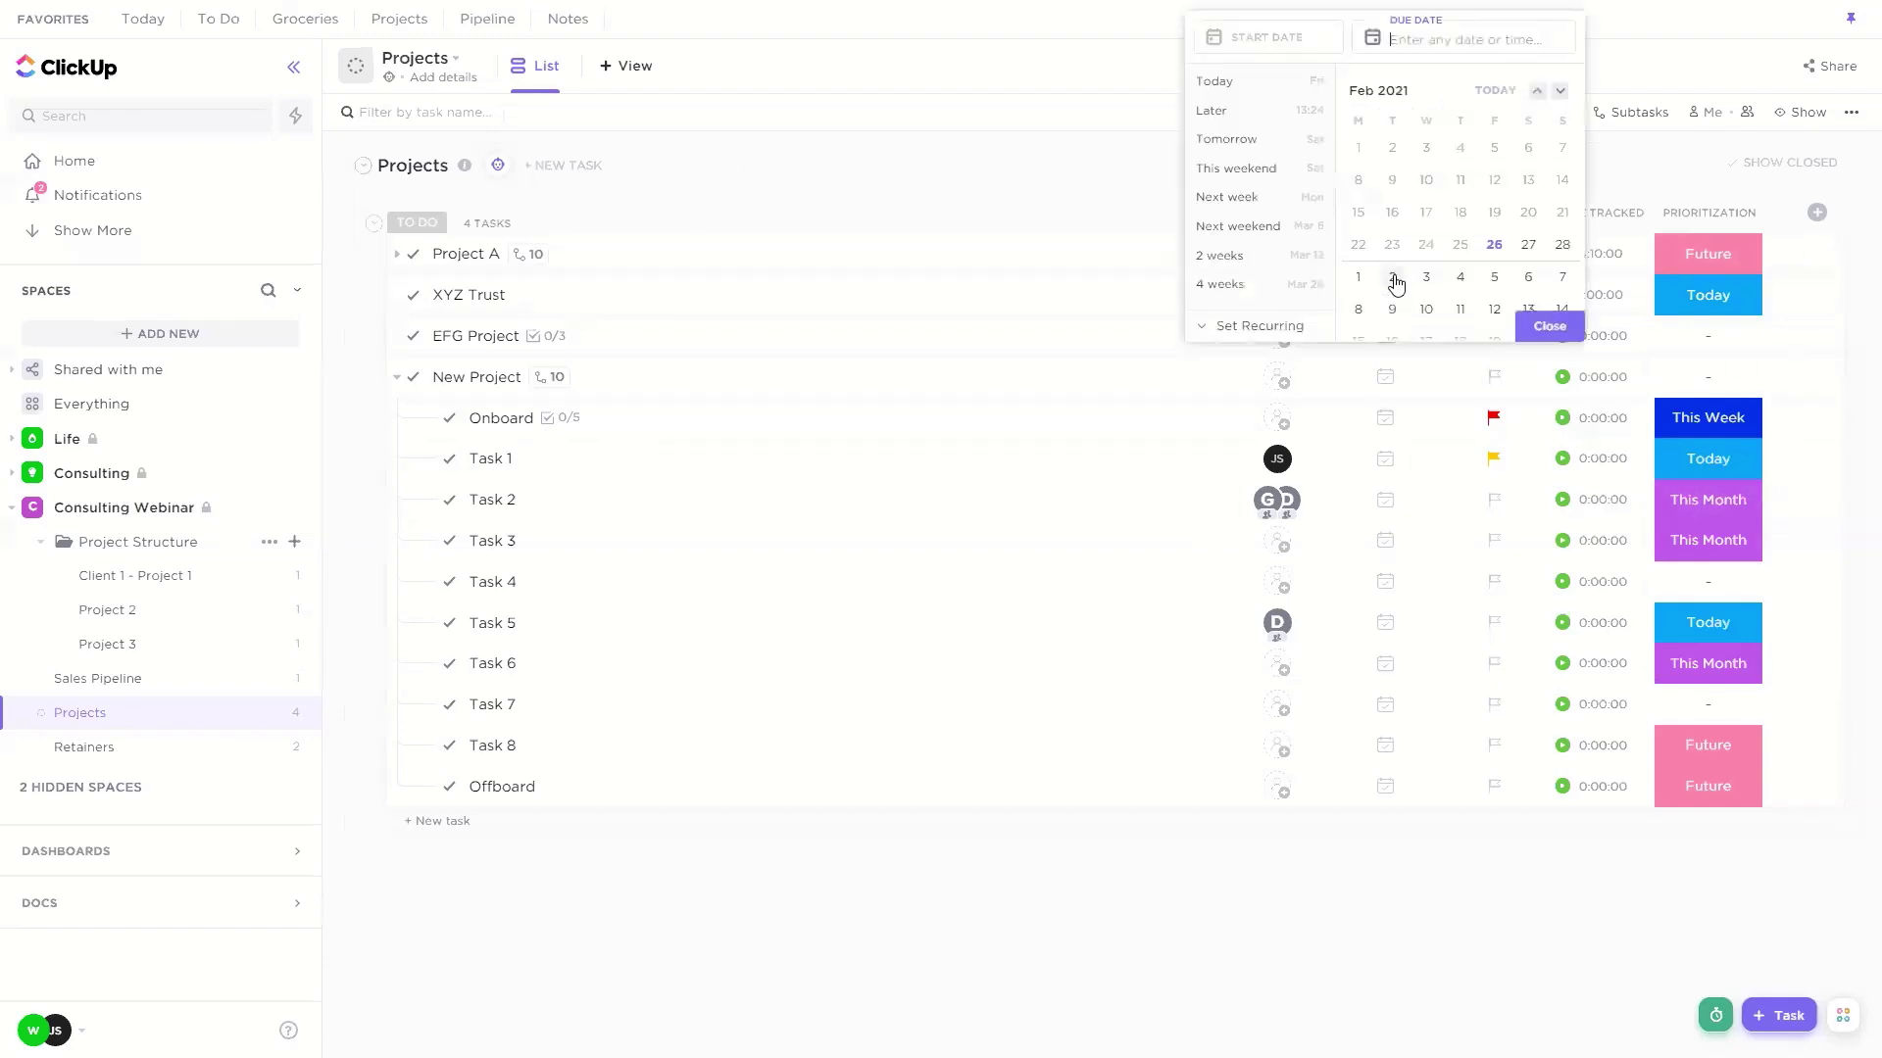
{"action": "left_click", "coordinate": [1494, 312]}
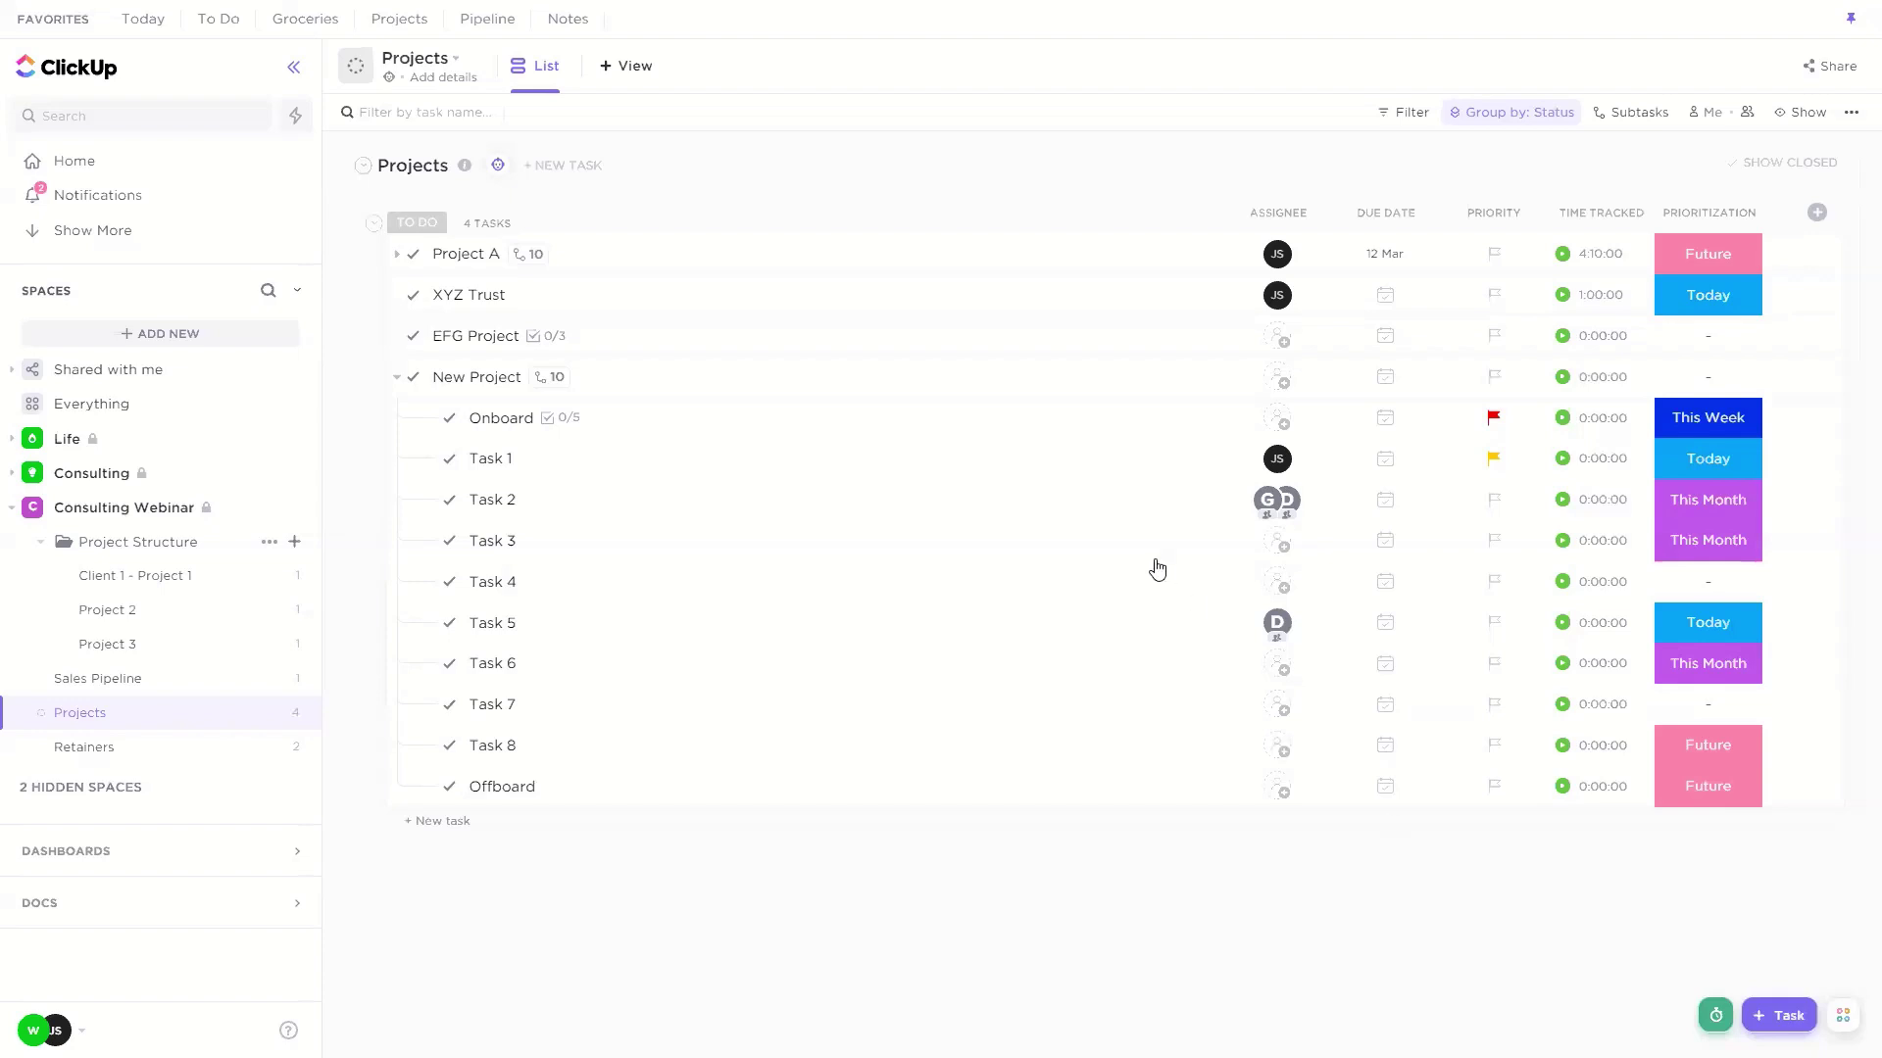
{"action": "left_click", "coordinate": [1697, 312]}
{"action": "left_click", "coordinate": [1563, 879]}
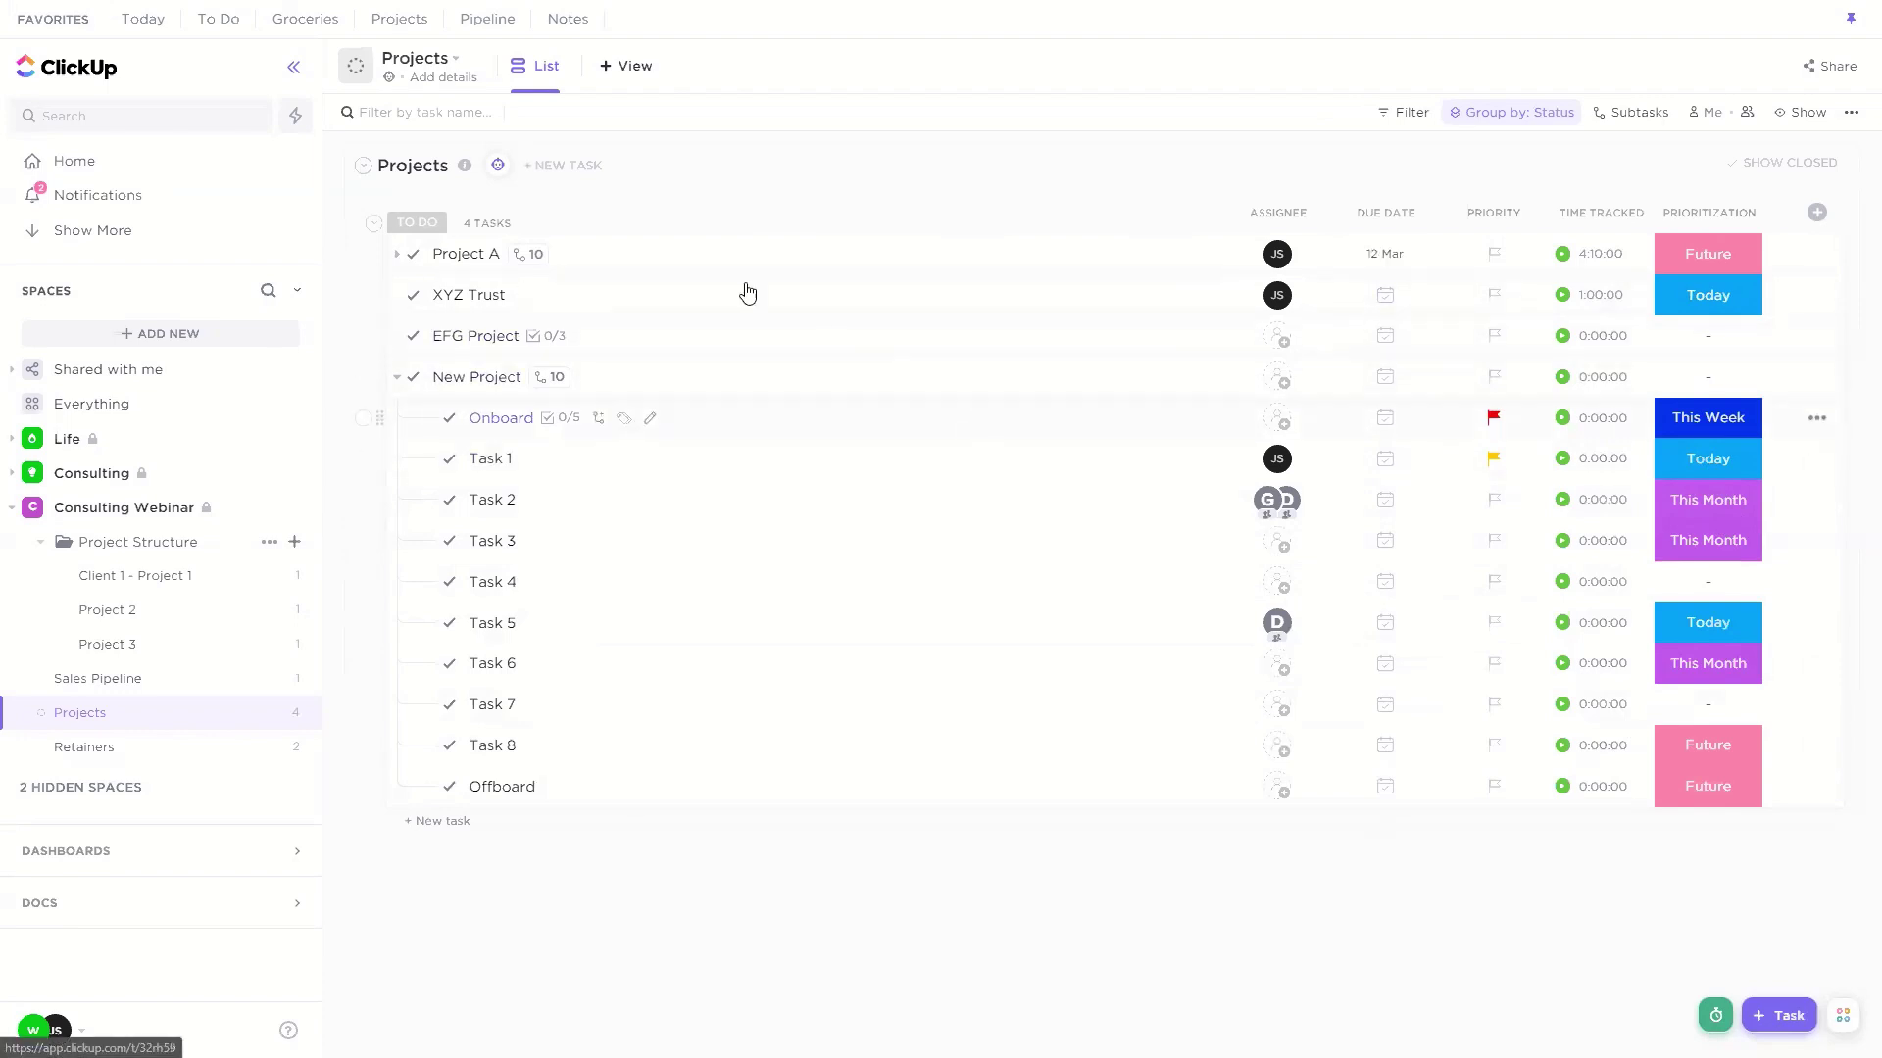
Step: Start a custom automation for the Projects list with the trigger "Due date arrives"
{"action": "left_click", "coordinate": [494, 174]}
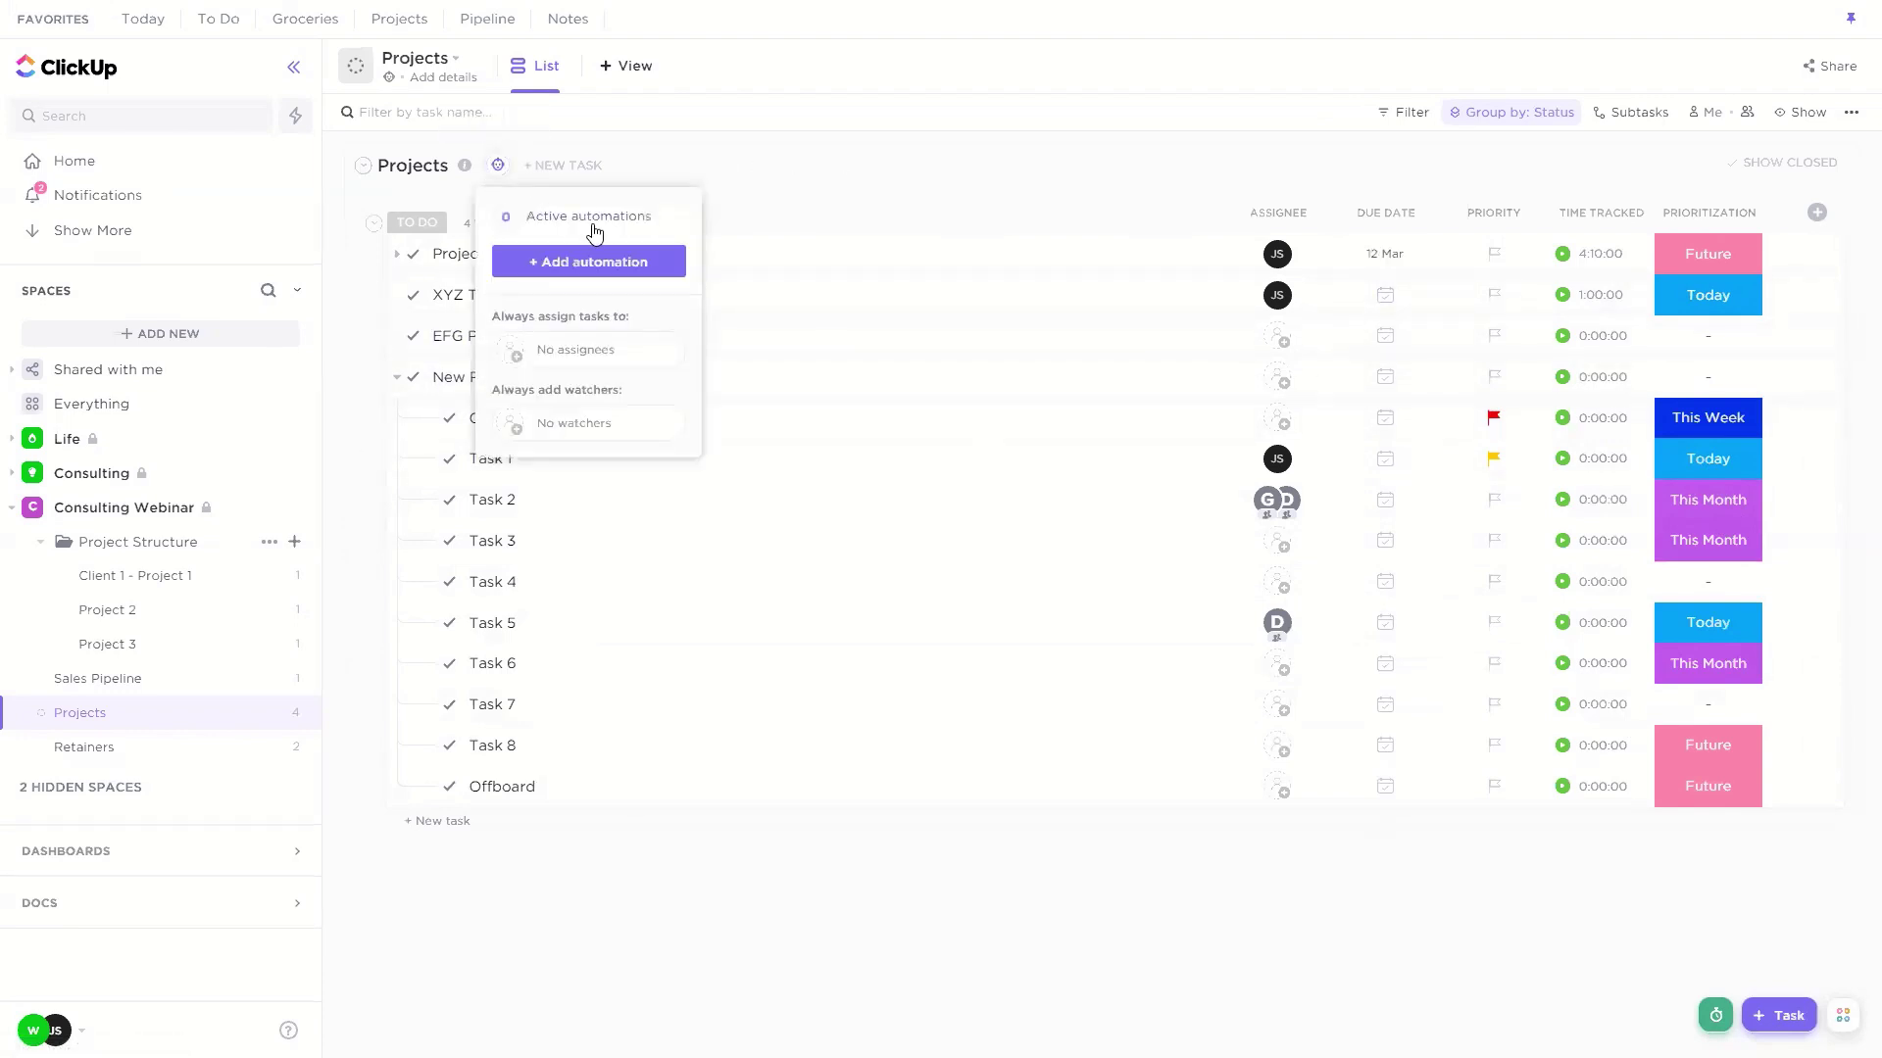
{"action": "left_click", "coordinate": [561, 263]}
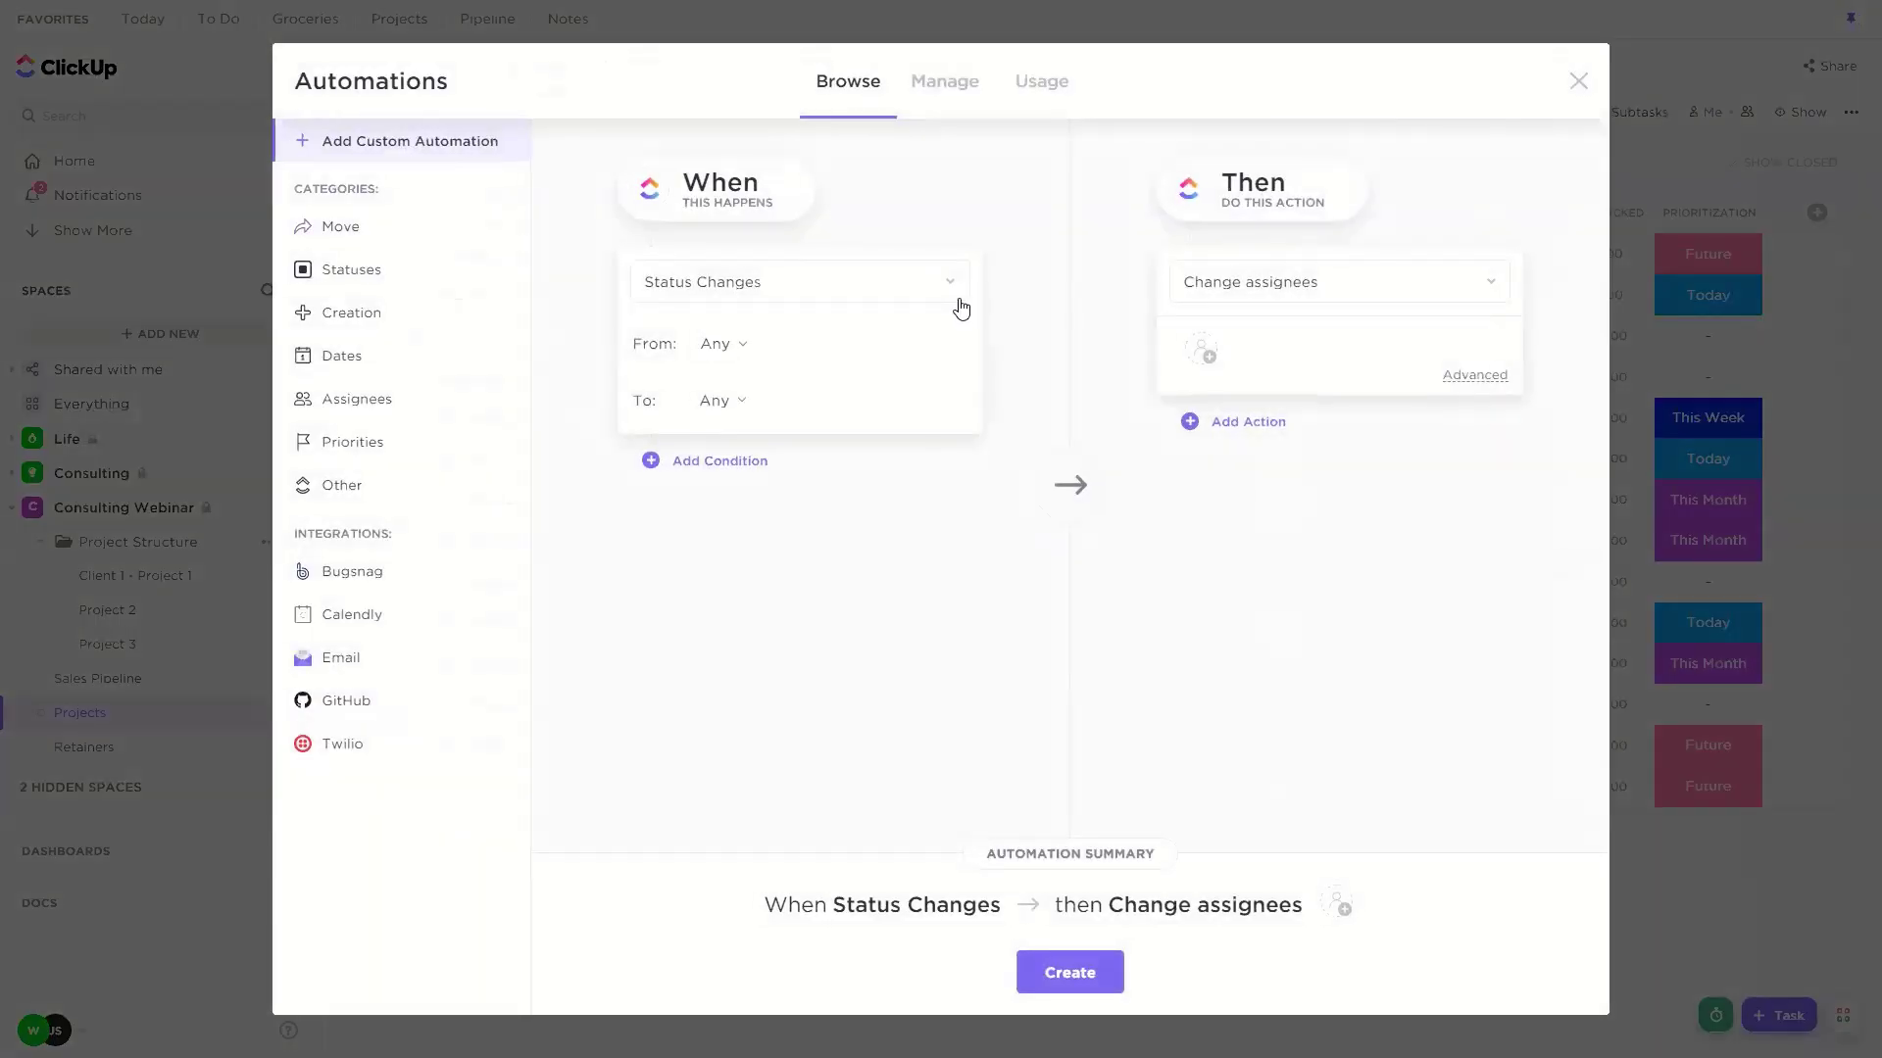
{"action": "left_click", "coordinate": [961, 306]}
{"action": "scroll", "coordinate": [739, 675], "scroll_direction": "down", "scroll_amount": 5}
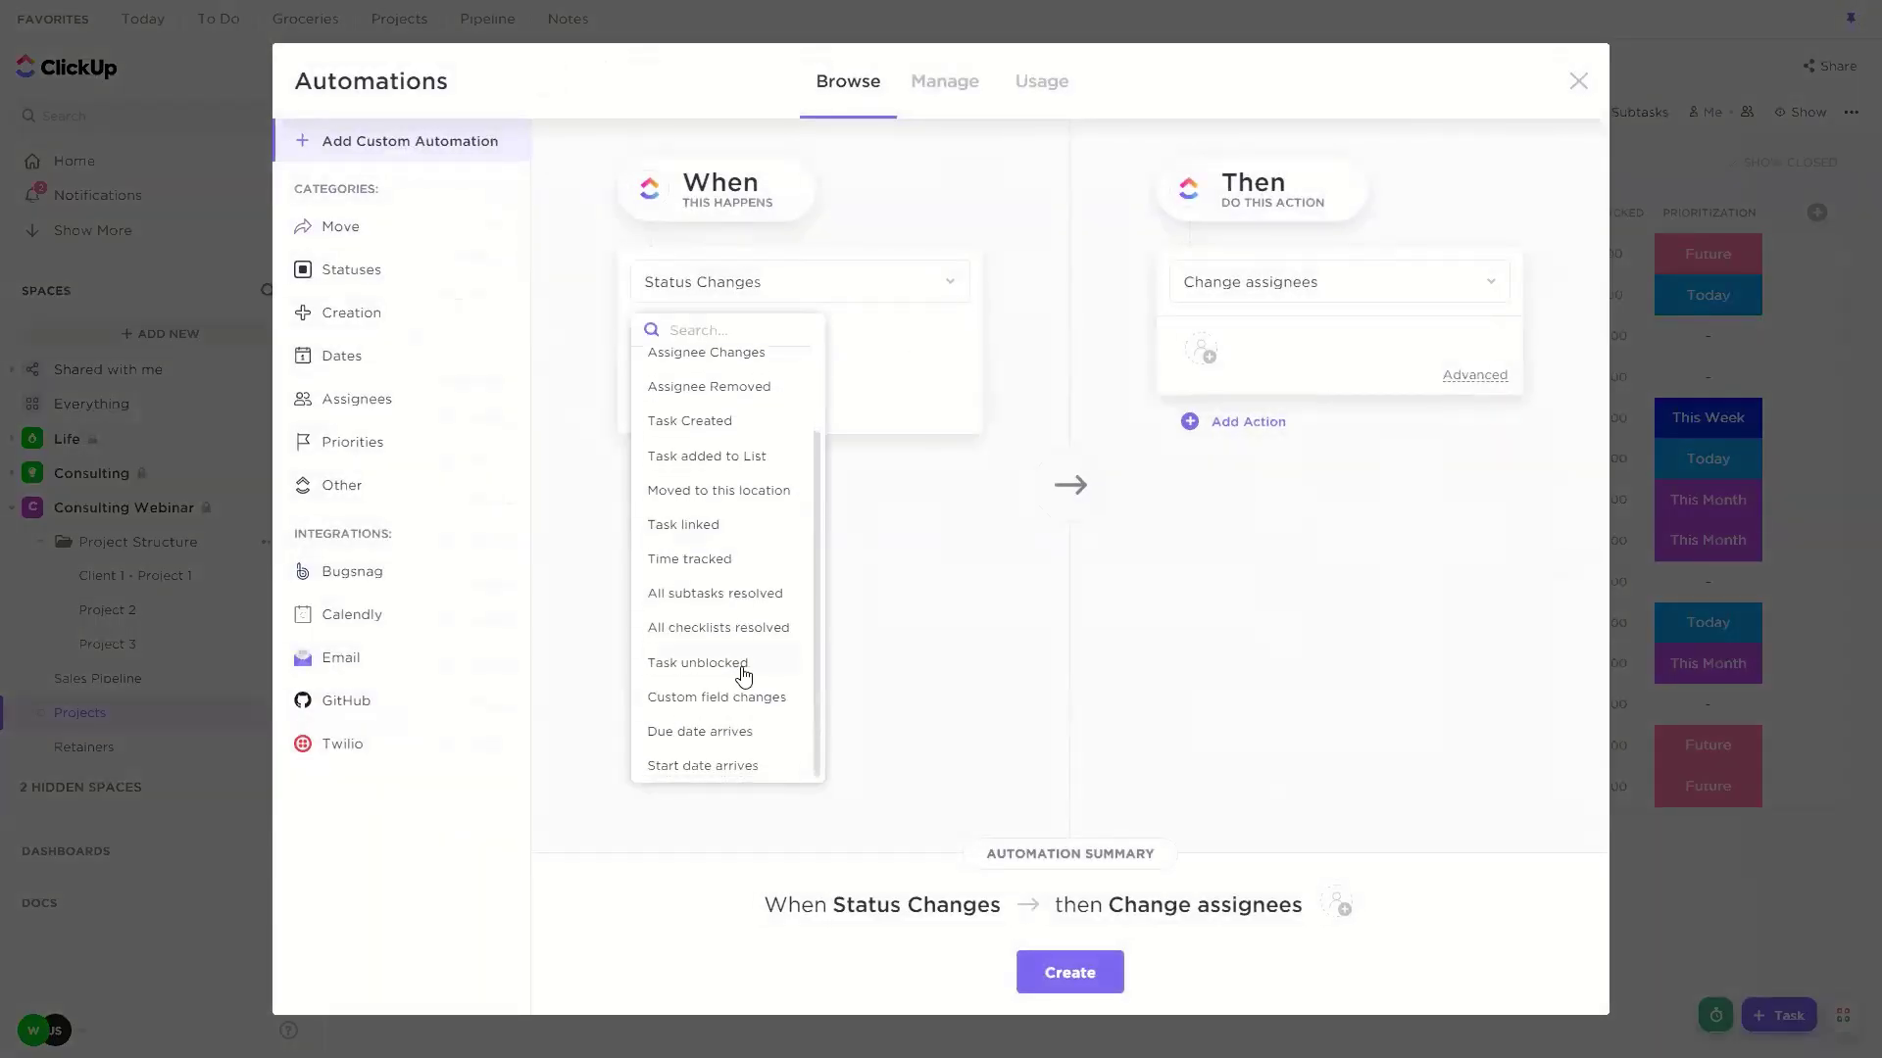
{"action": "left_click", "coordinate": [742, 733]}
Step: Make the automation's action set the custom field Prioritization to Today
{"action": "left_click", "coordinate": [1412, 298]}
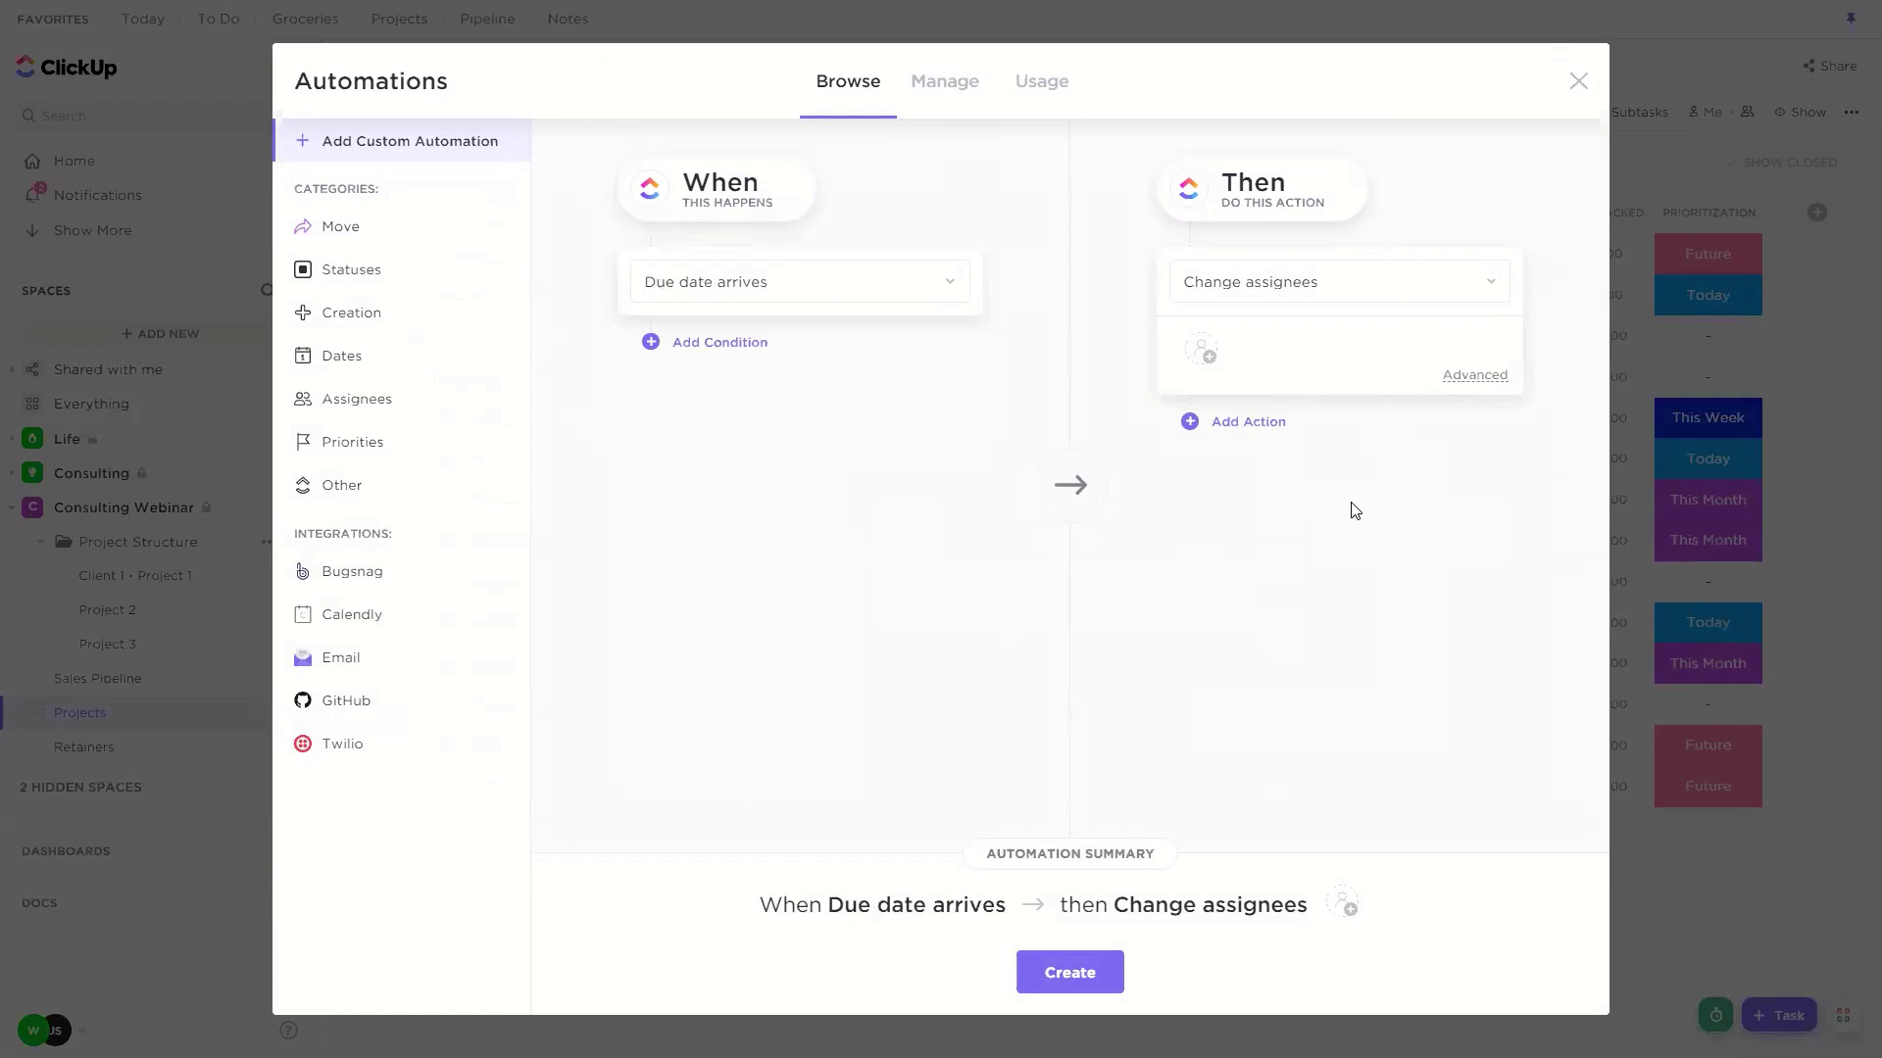
{"action": "scroll", "coordinate": [1264, 637], "scroll_direction": "down", "scroll_amount": 2}
{"action": "left_click", "coordinate": [1285, 696]}
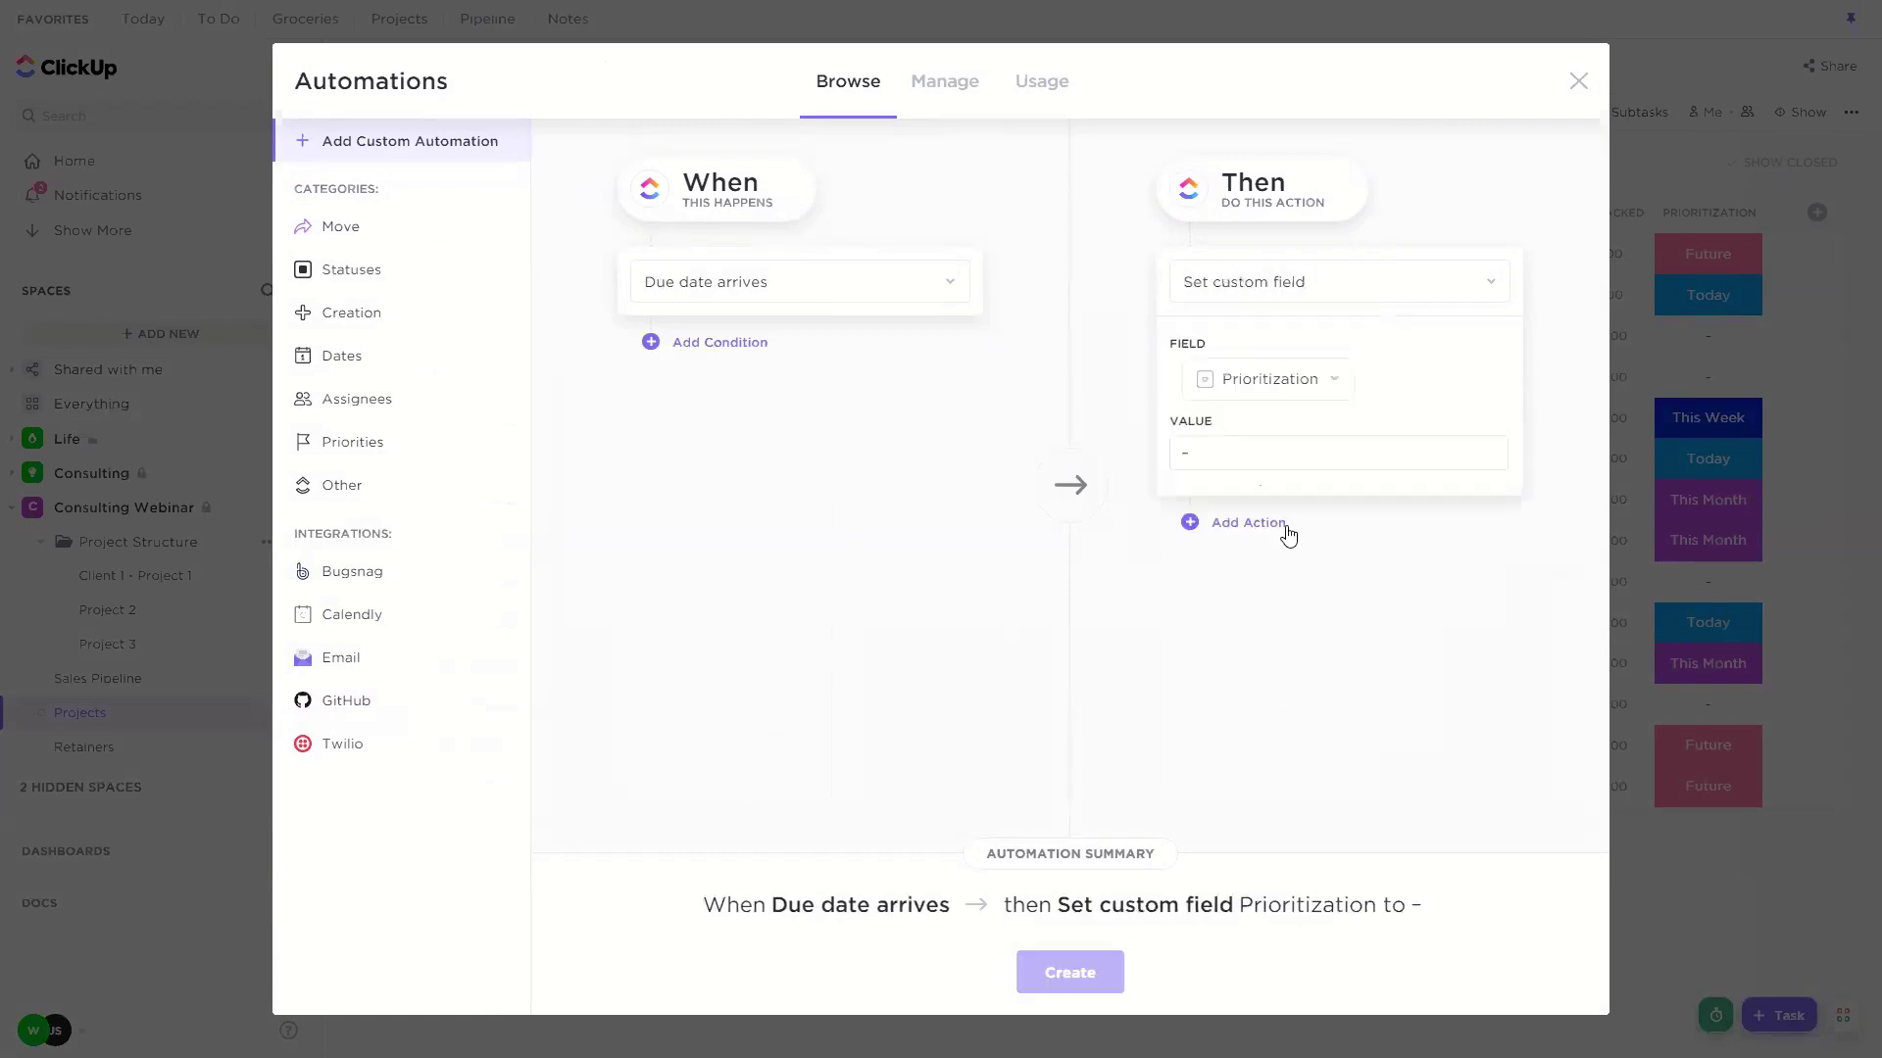
{"action": "left_click", "coordinate": [1247, 456]}
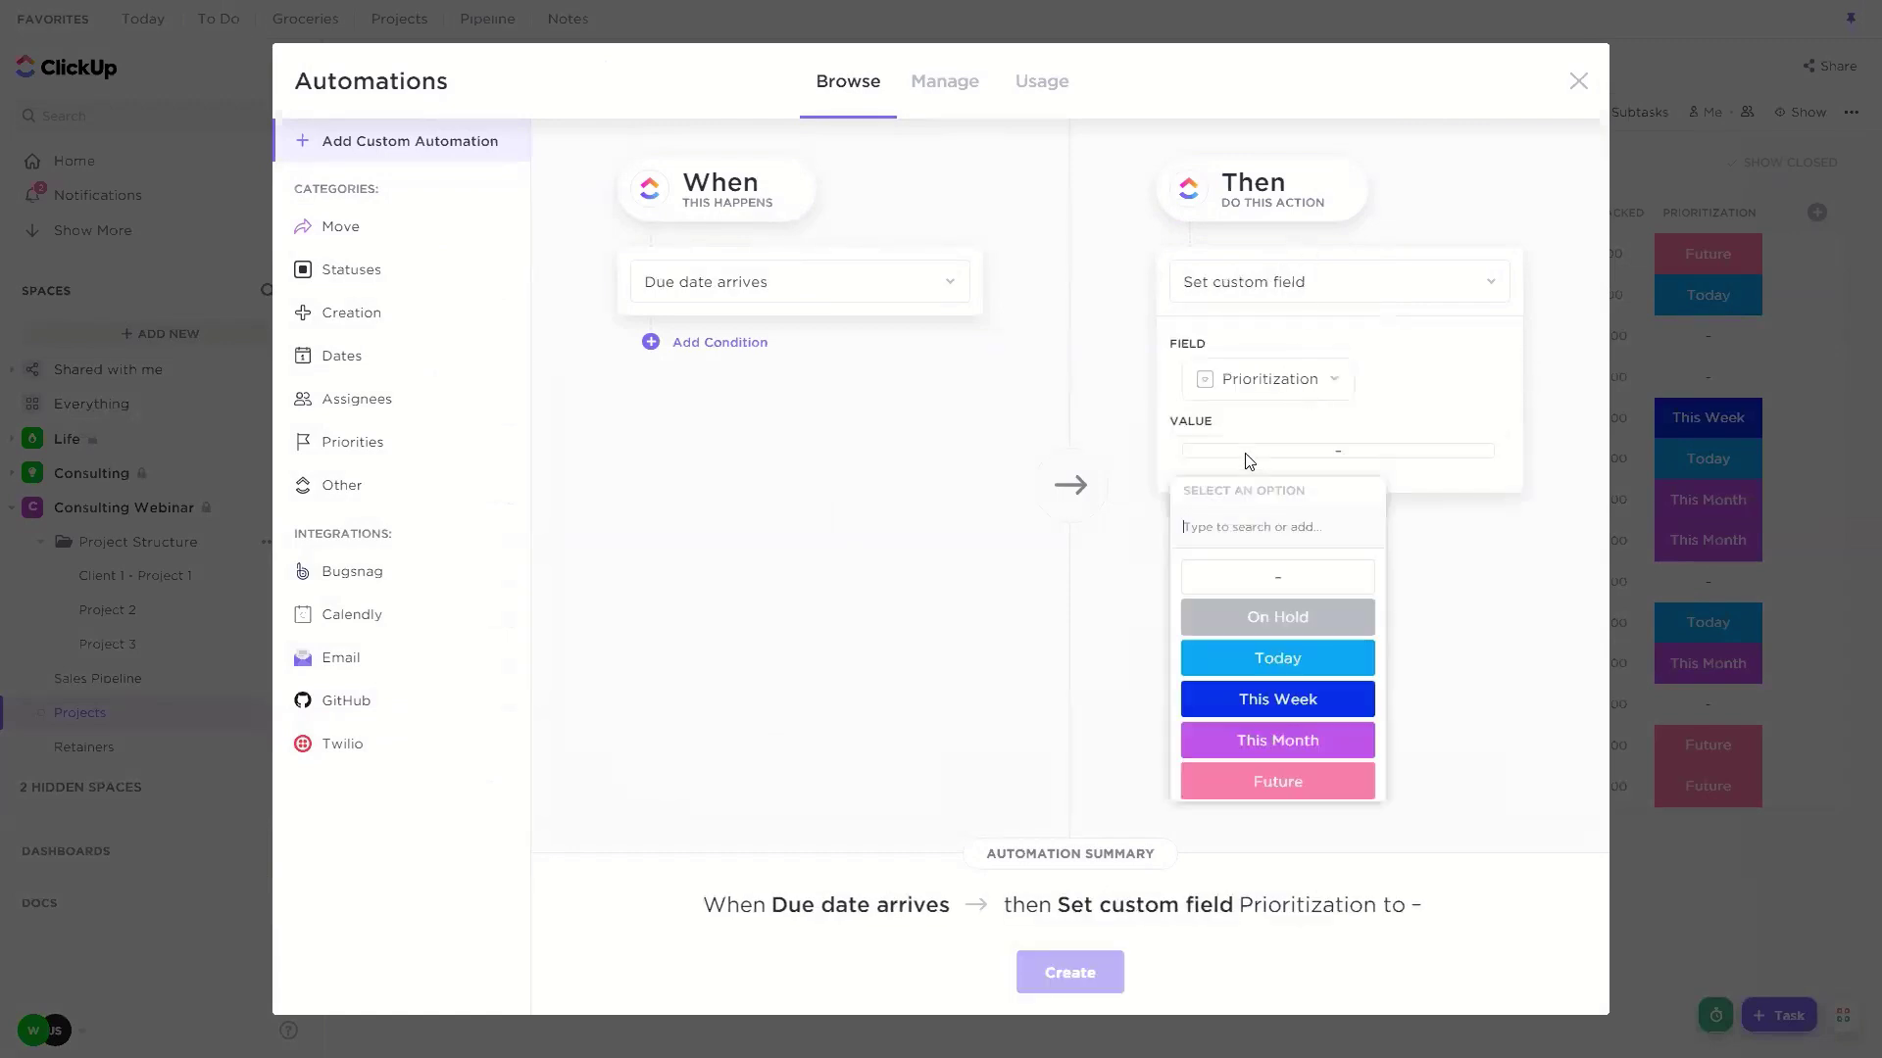
{"action": "left_click", "coordinate": [1309, 677]}
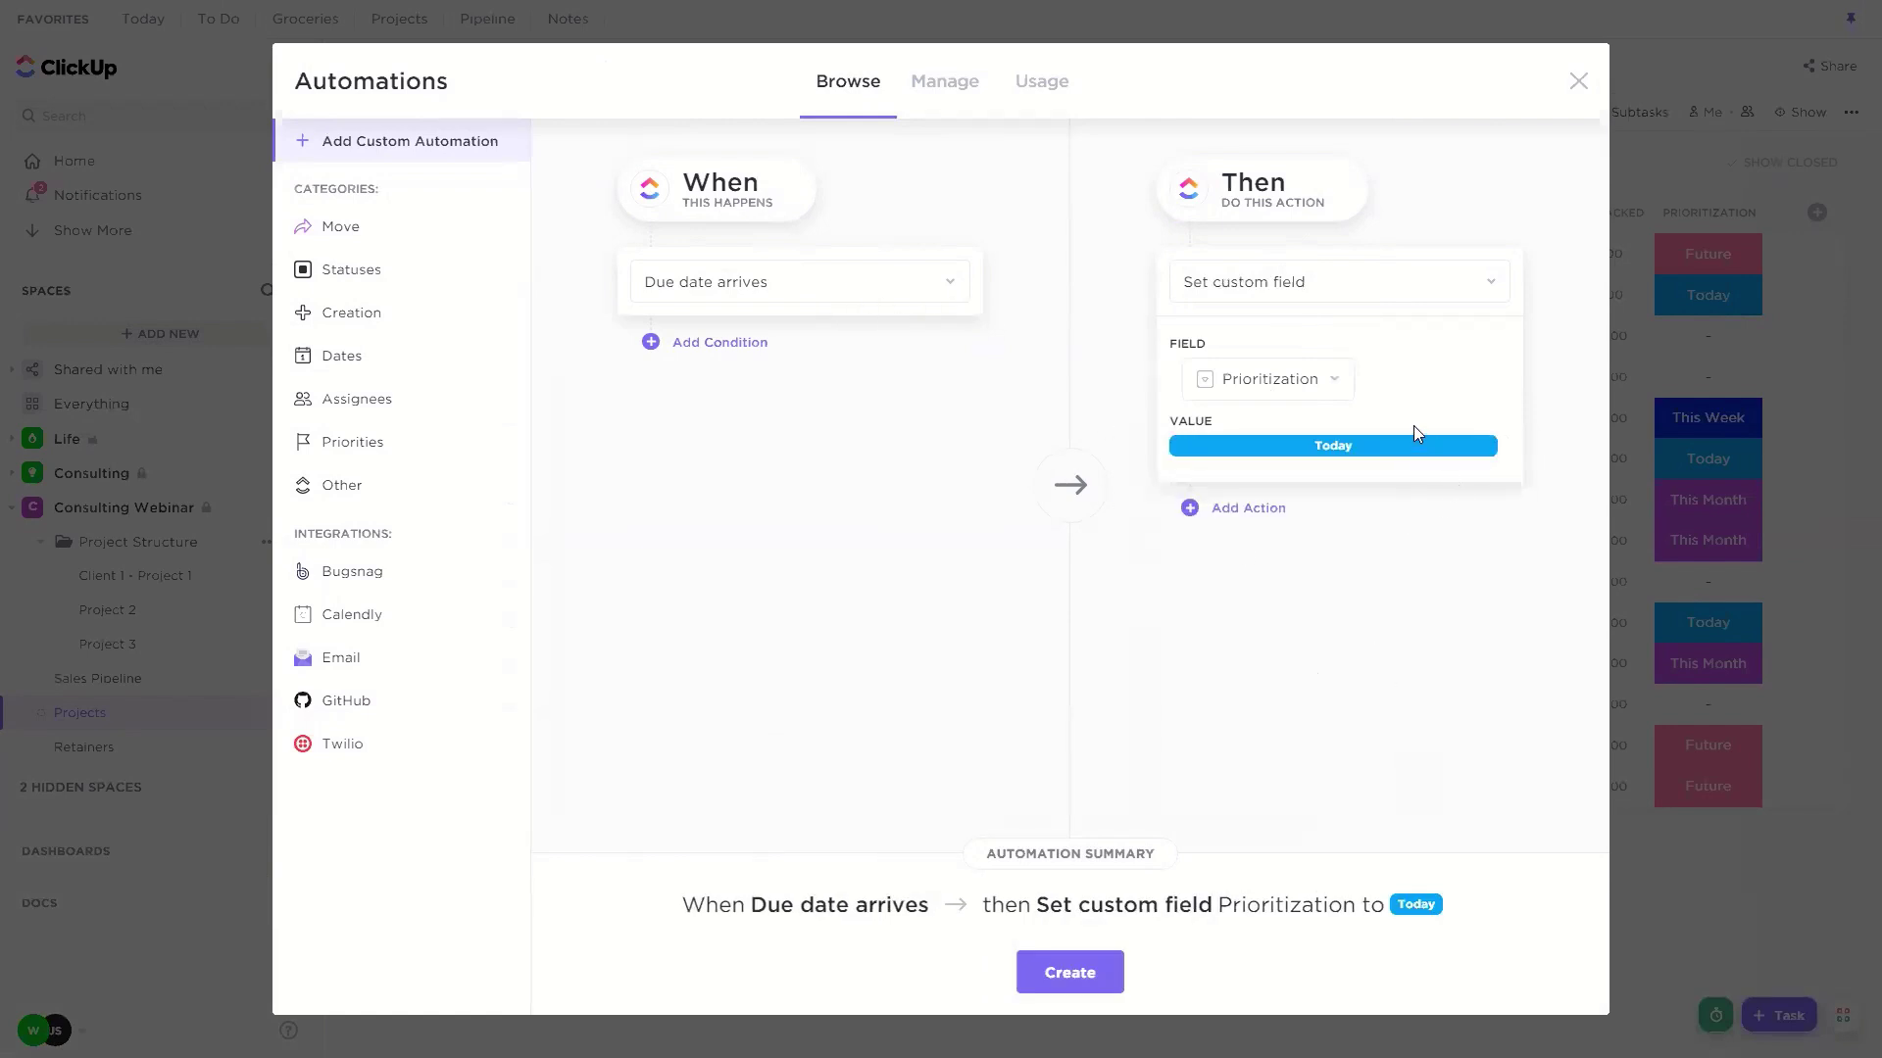
Step: Create the due-date automation, switch it off, and close the Automations window
{"action": "left_click", "coordinate": [1072, 978]}
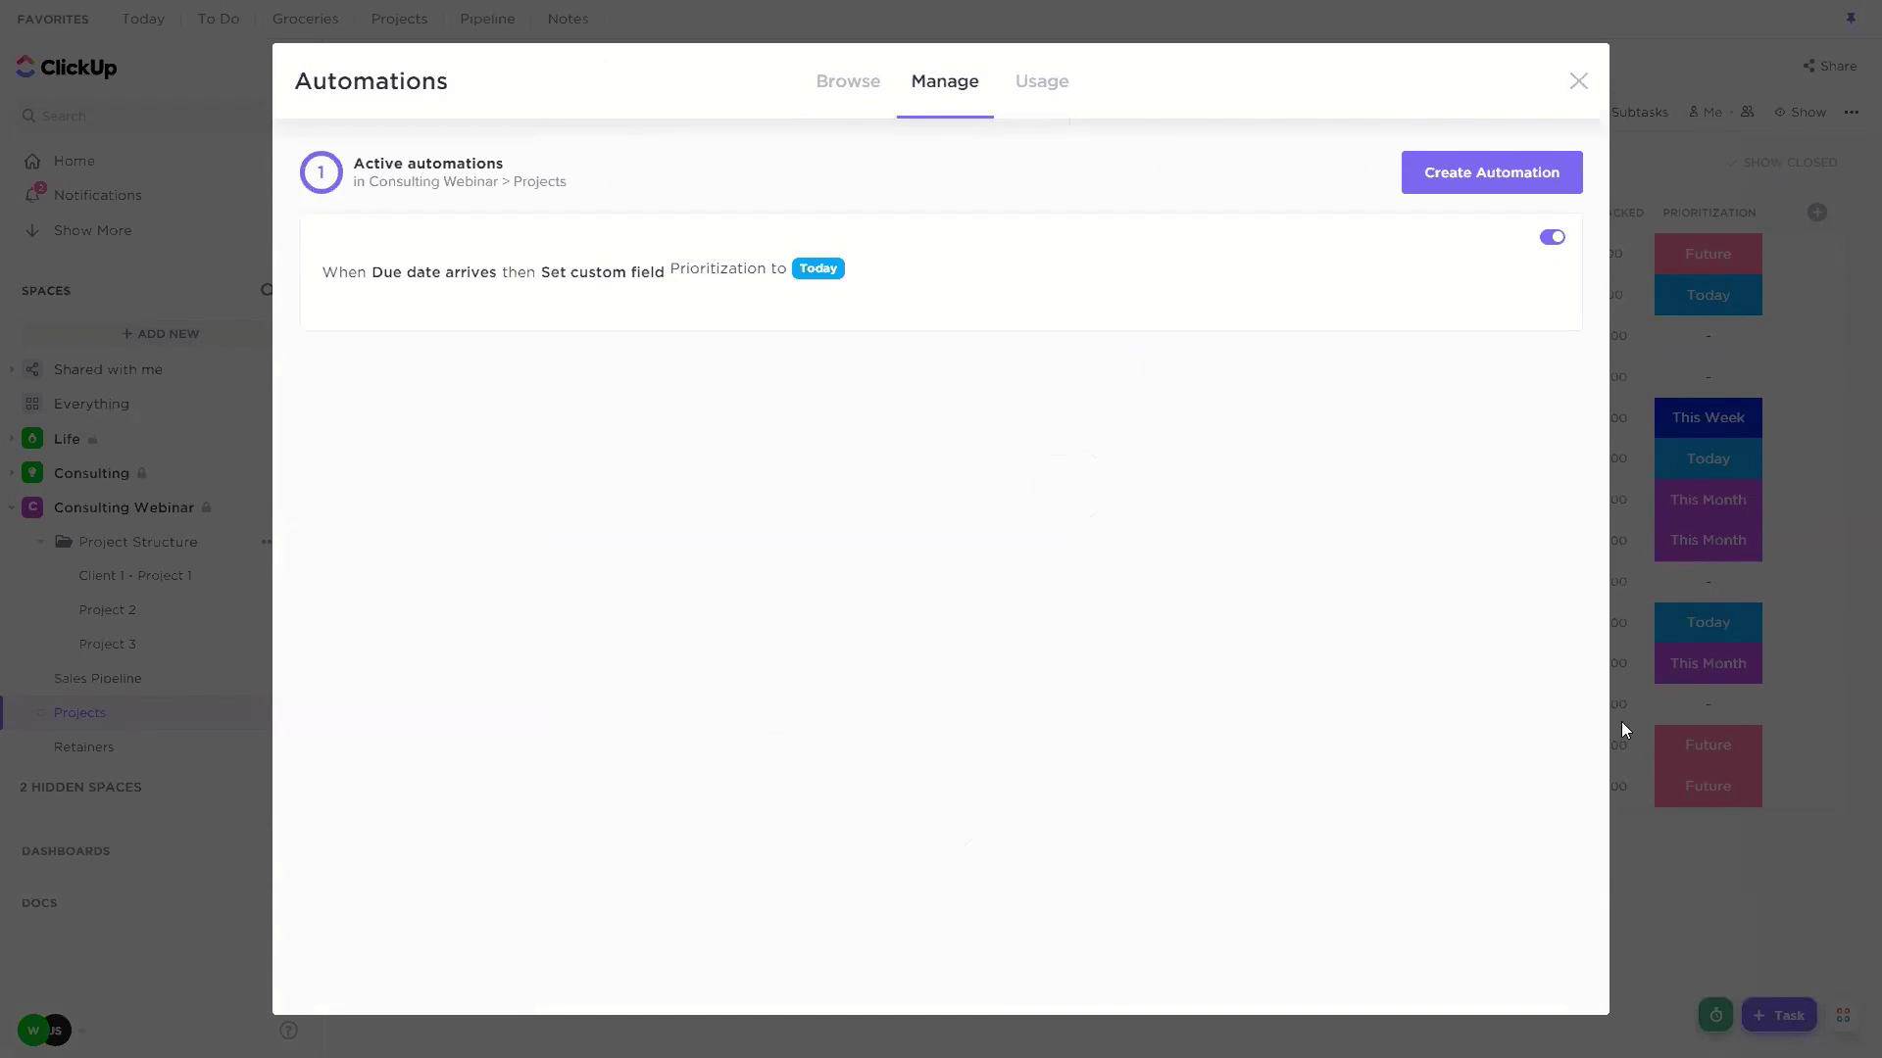
{"action": "left_click", "coordinate": [1559, 245]}
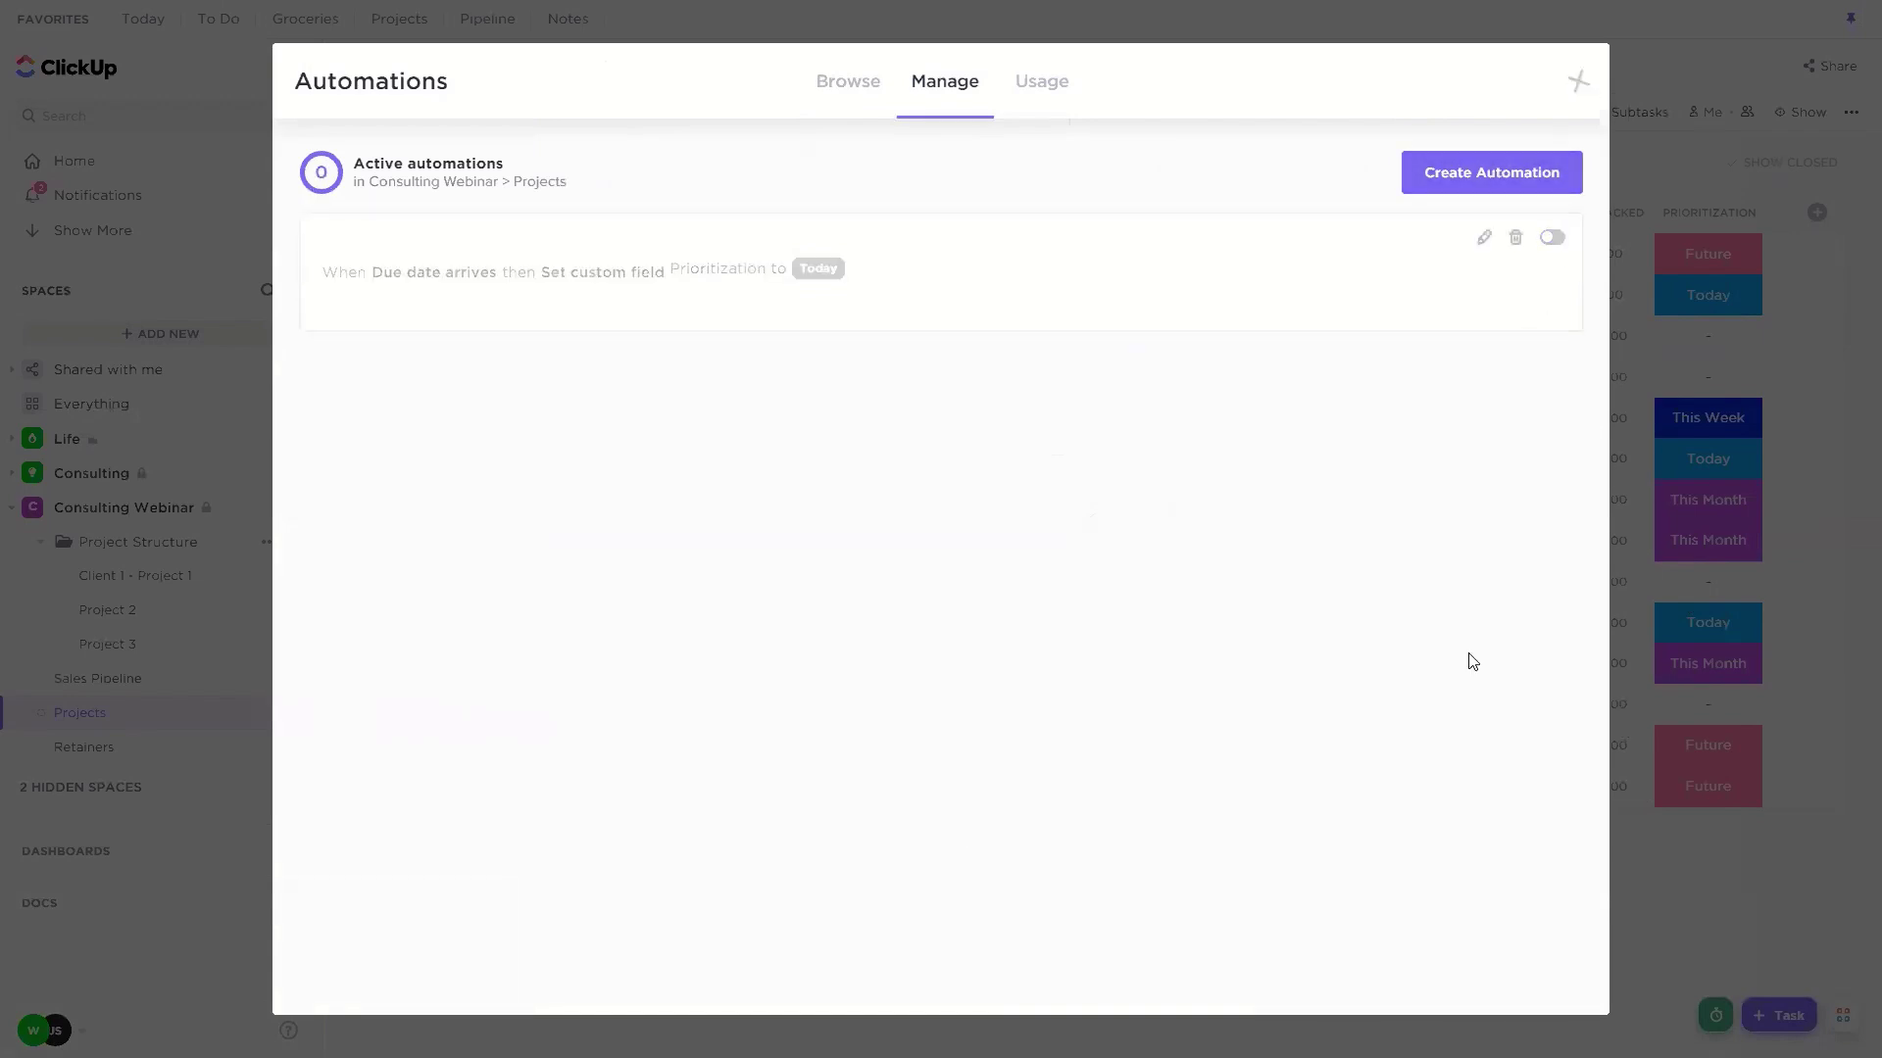
{"action": "left_click", "coordinate": [1577, 80]}
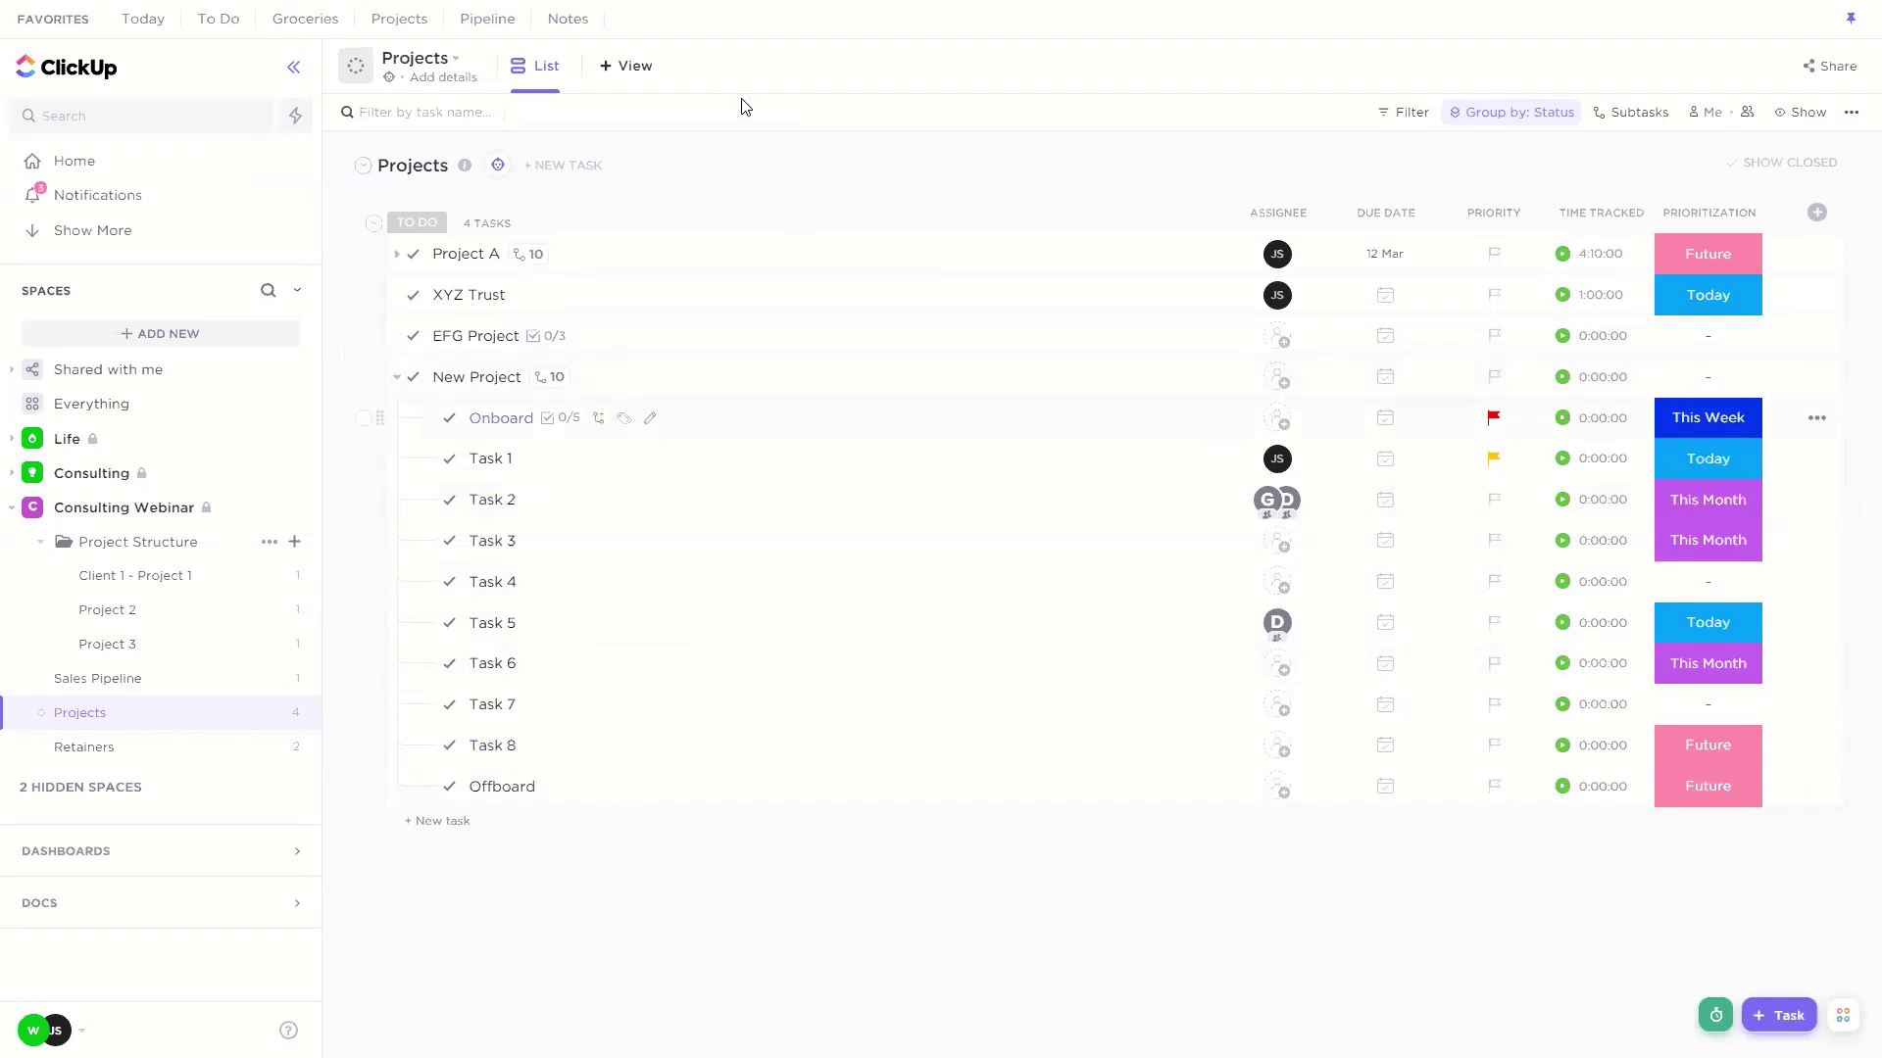
Step: Open the Consulting Webinar space and look through all its lists, from Sales Pipeline to Retainers
{"action": "left_click", "coordinate": [88, 511]}
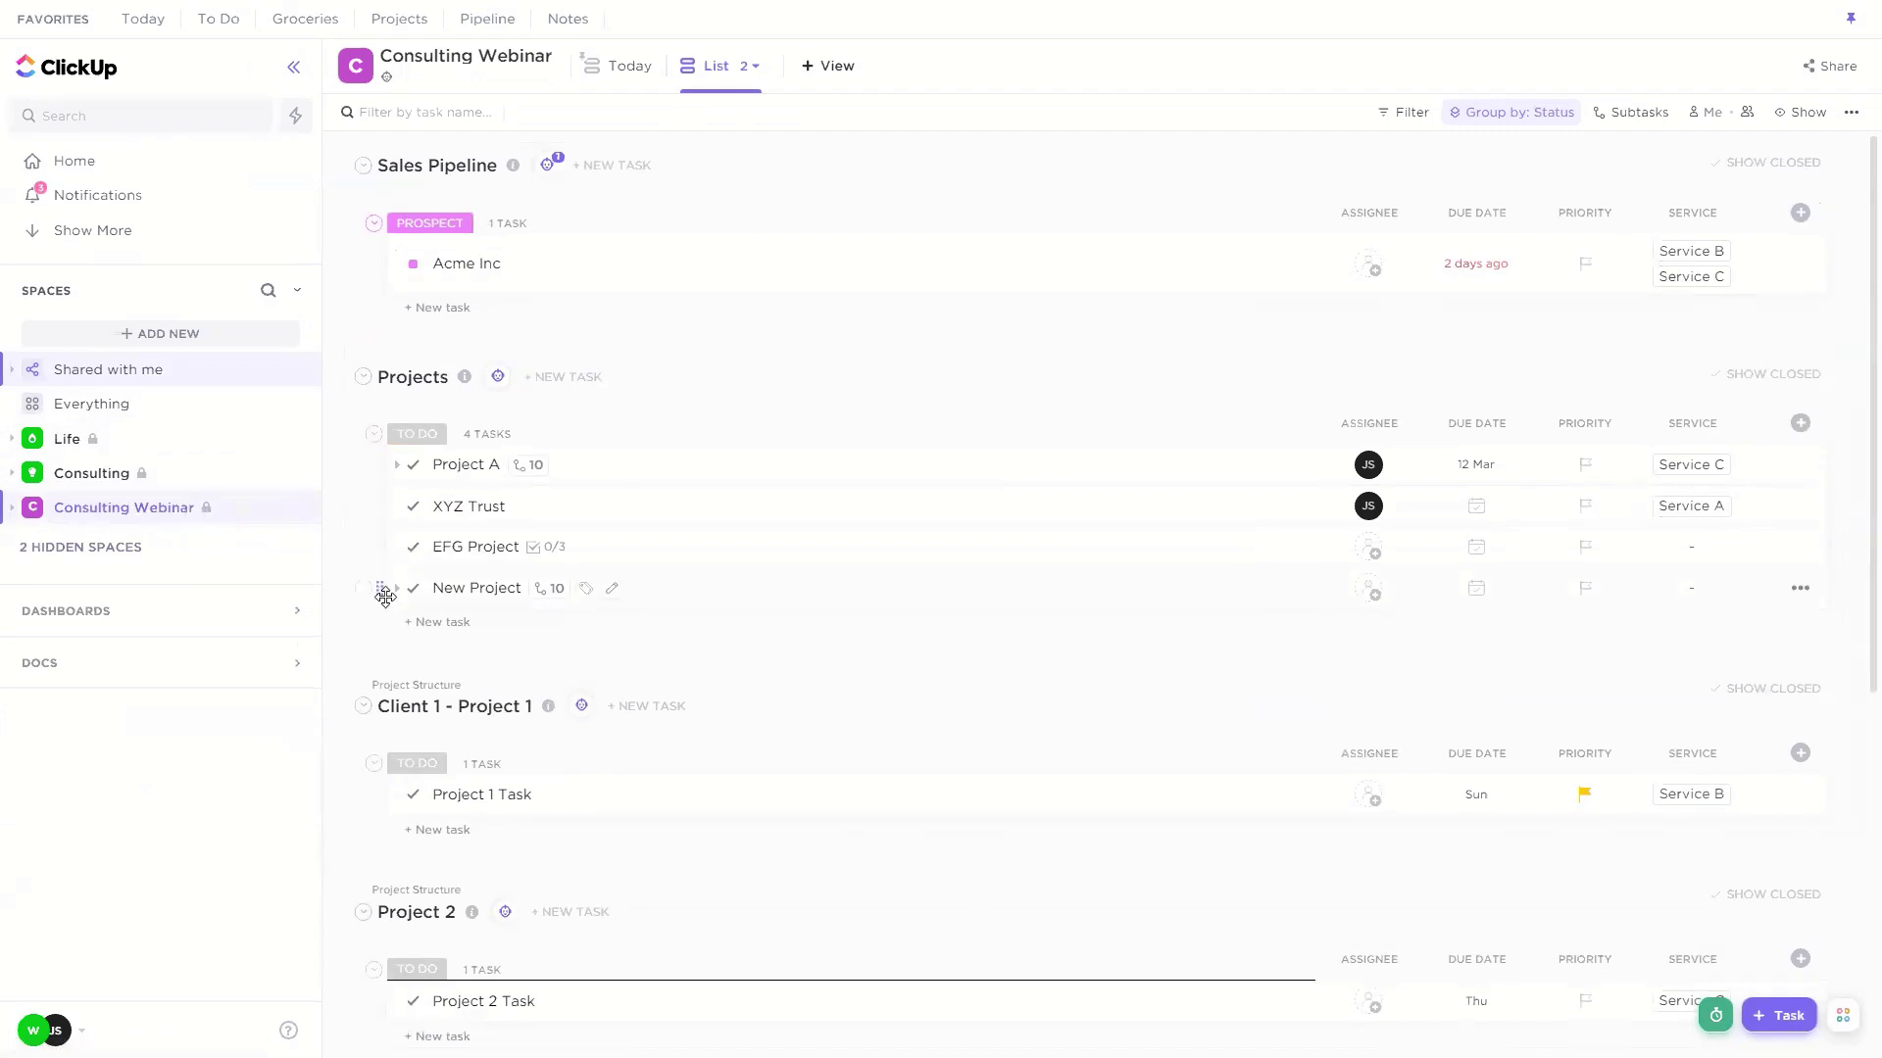
{"action": "scroll", "coordinate": [1041, 391], "scroll_direction": "down", "scroll_amount": 6}
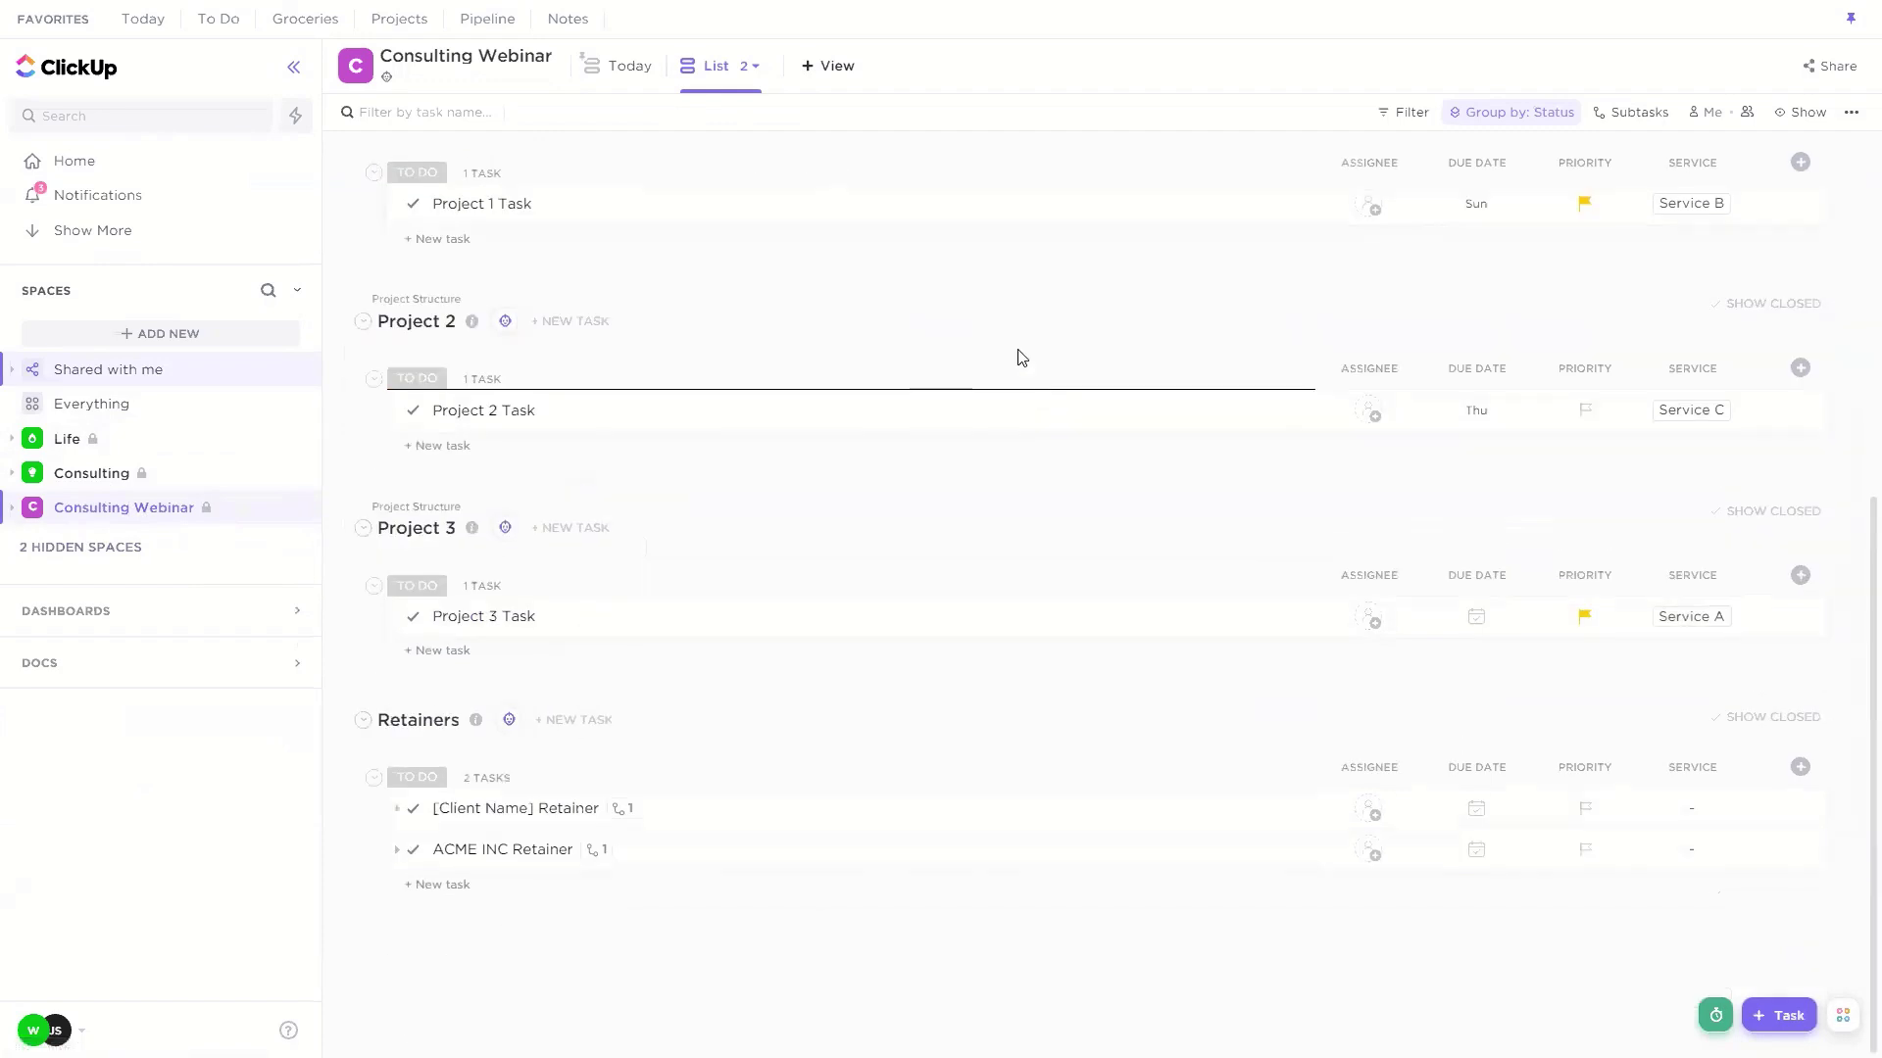
{"action": "scroll", "coordinate": [1005, 451], "scroll_direction": "up", "scroll_amount": 1}
{"action": "scroll", "coordinate": [1004, 450], "scroll_direction": "up", "scroll_amount": 5}
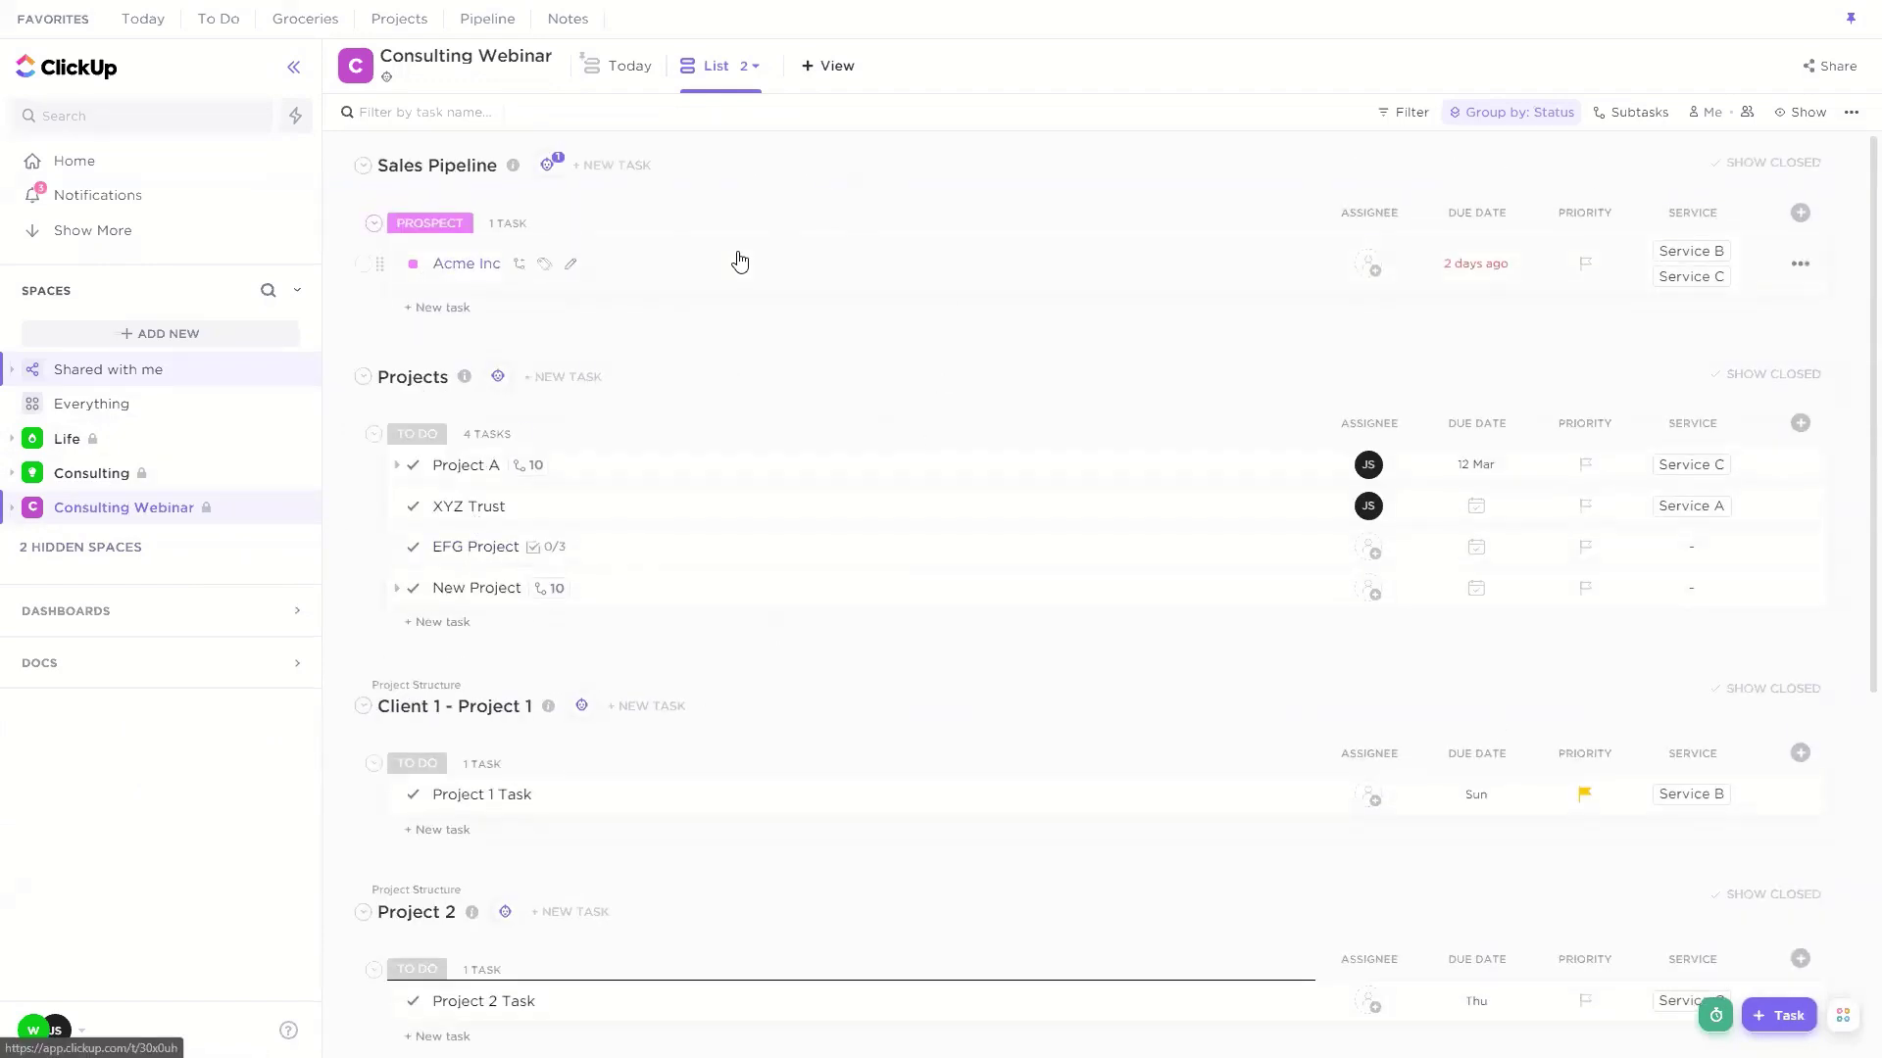
Step: Show the Today view of the Consulting Webinar space and check which additional list views it offers
{"action": "left_click", "coordinate": [656, 87]}
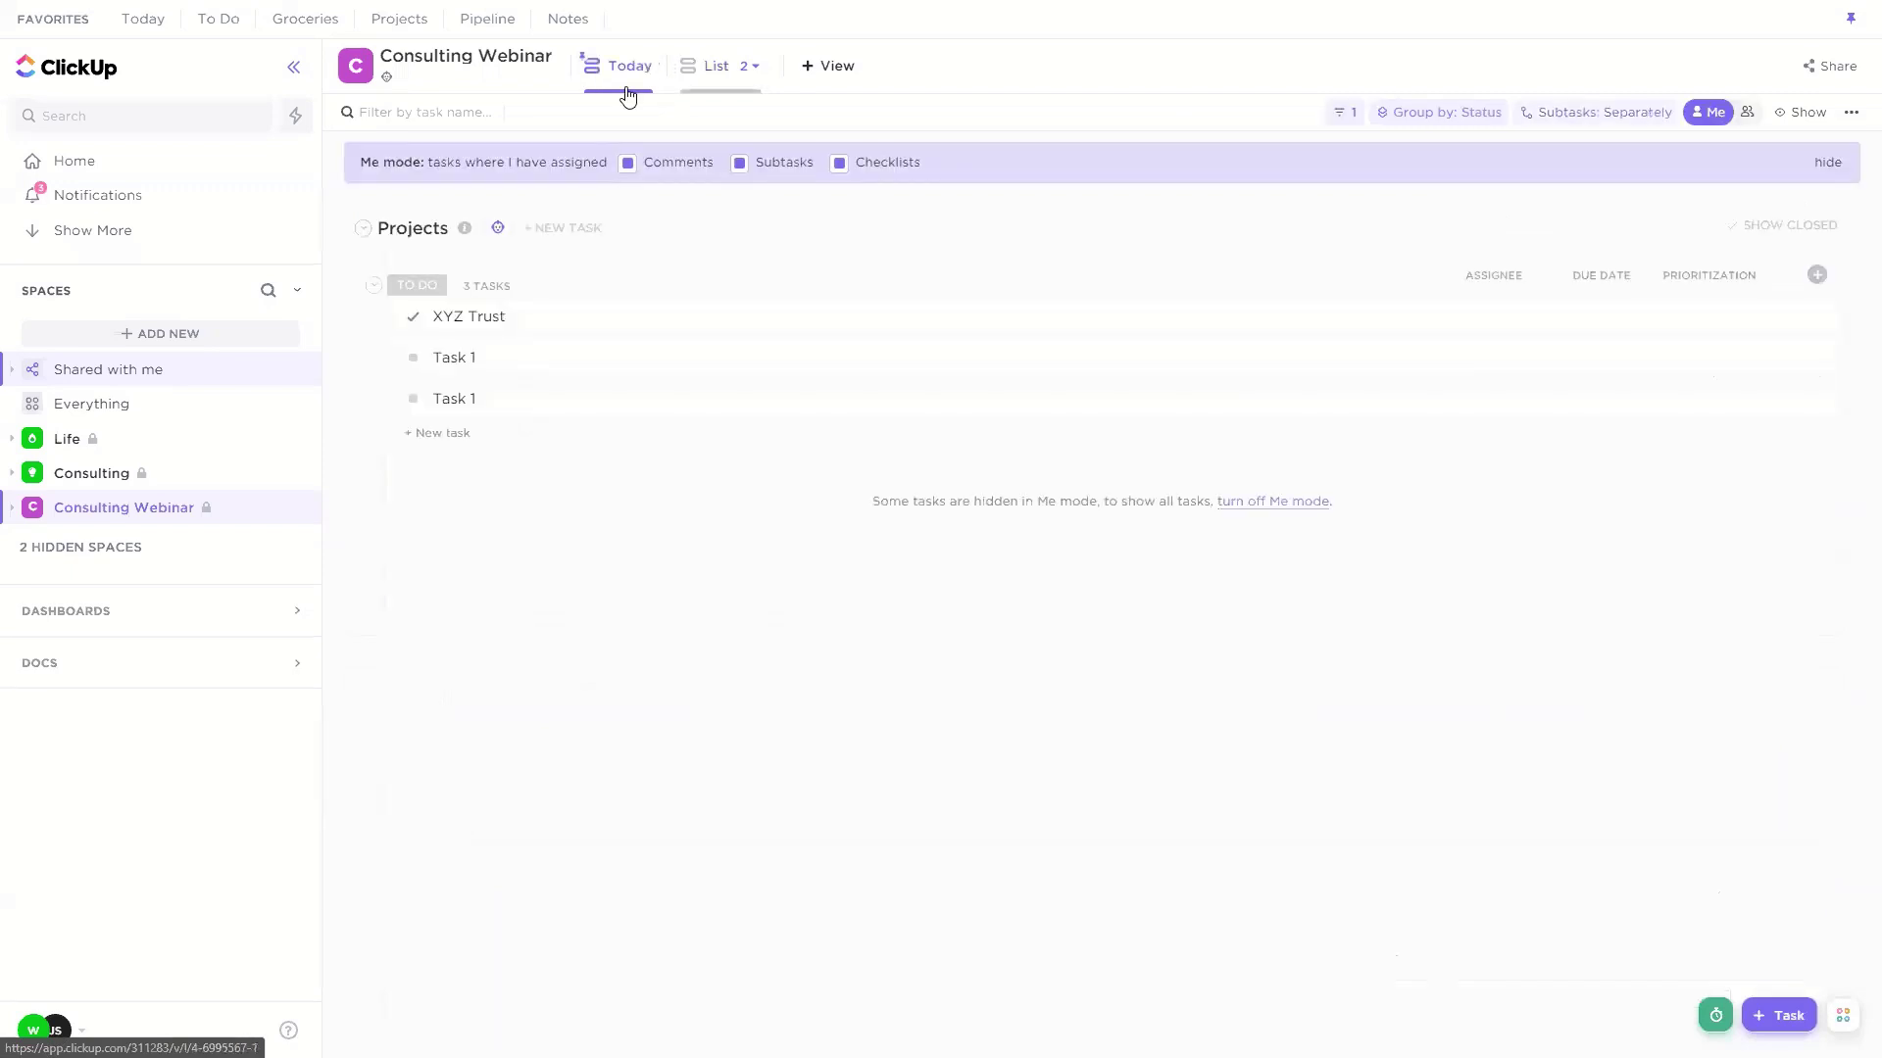
{"action": "left_click", "coordinate": [750, 66]}
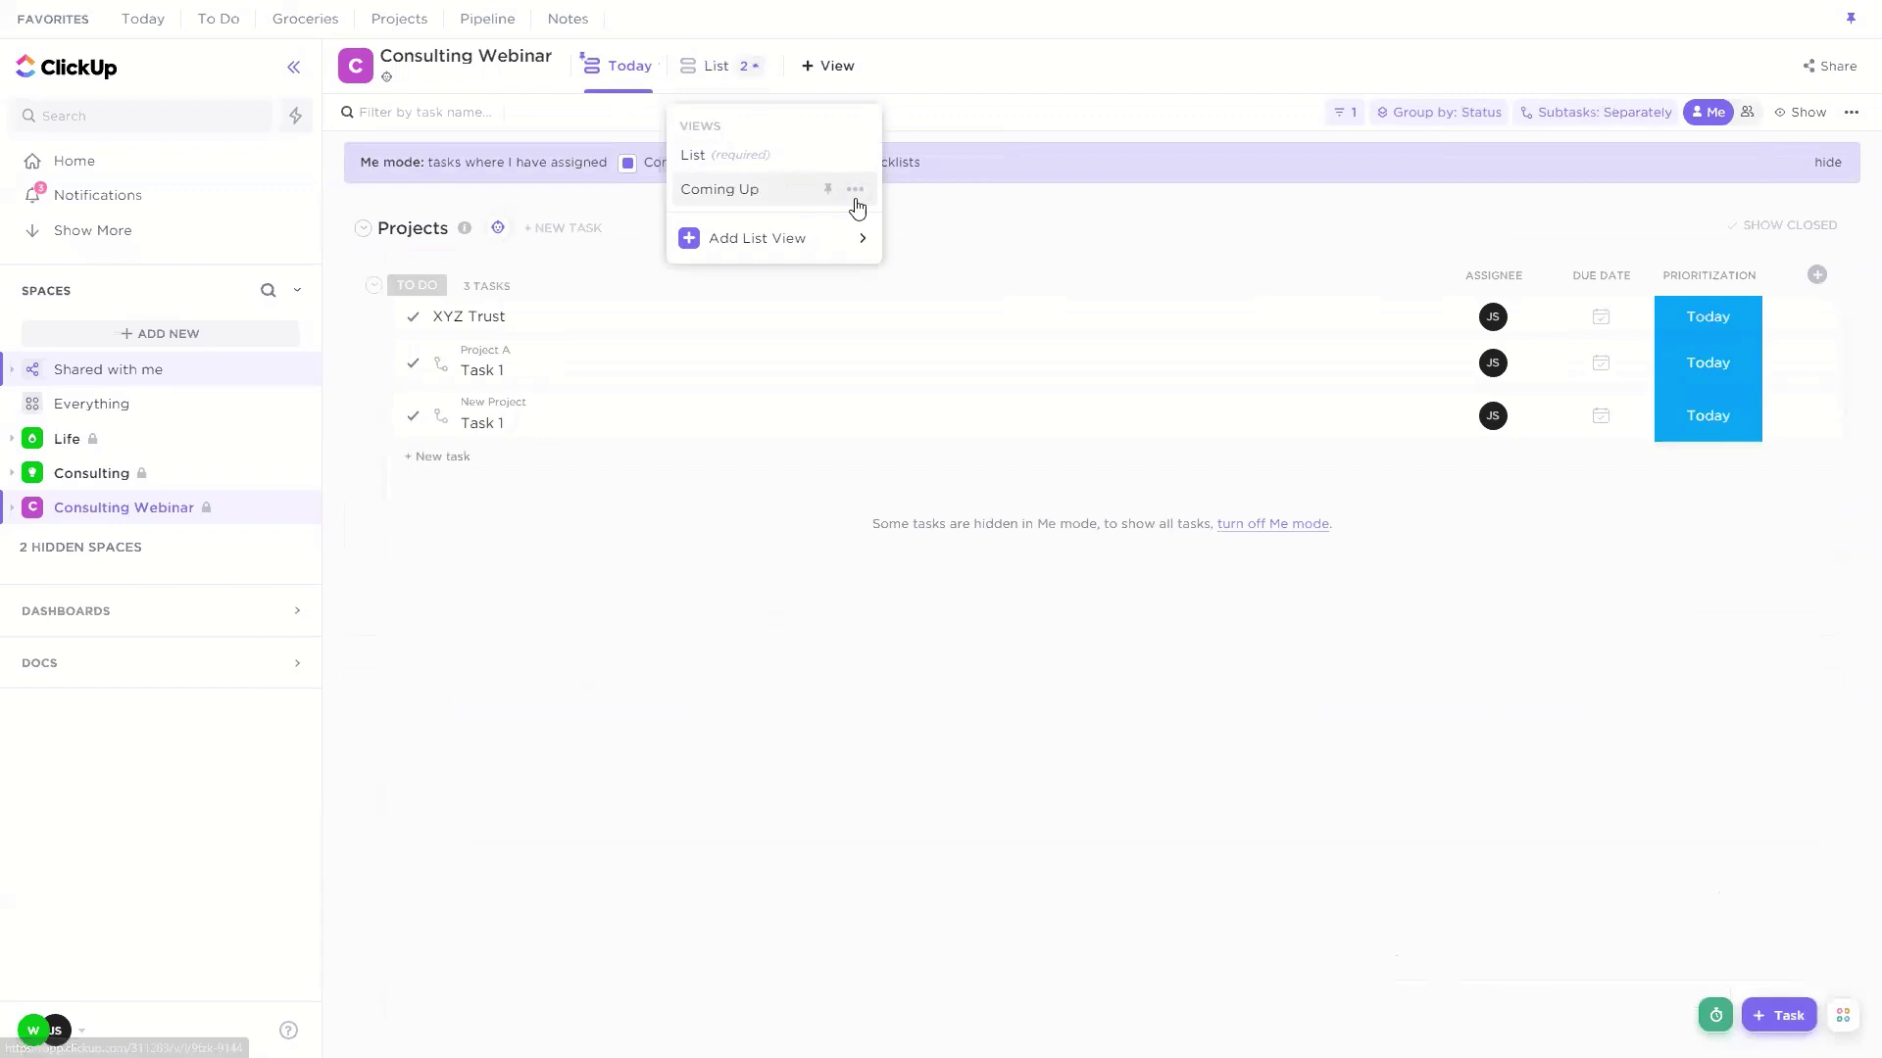
{"action": "left_click", "coordinate": [948, 100]}
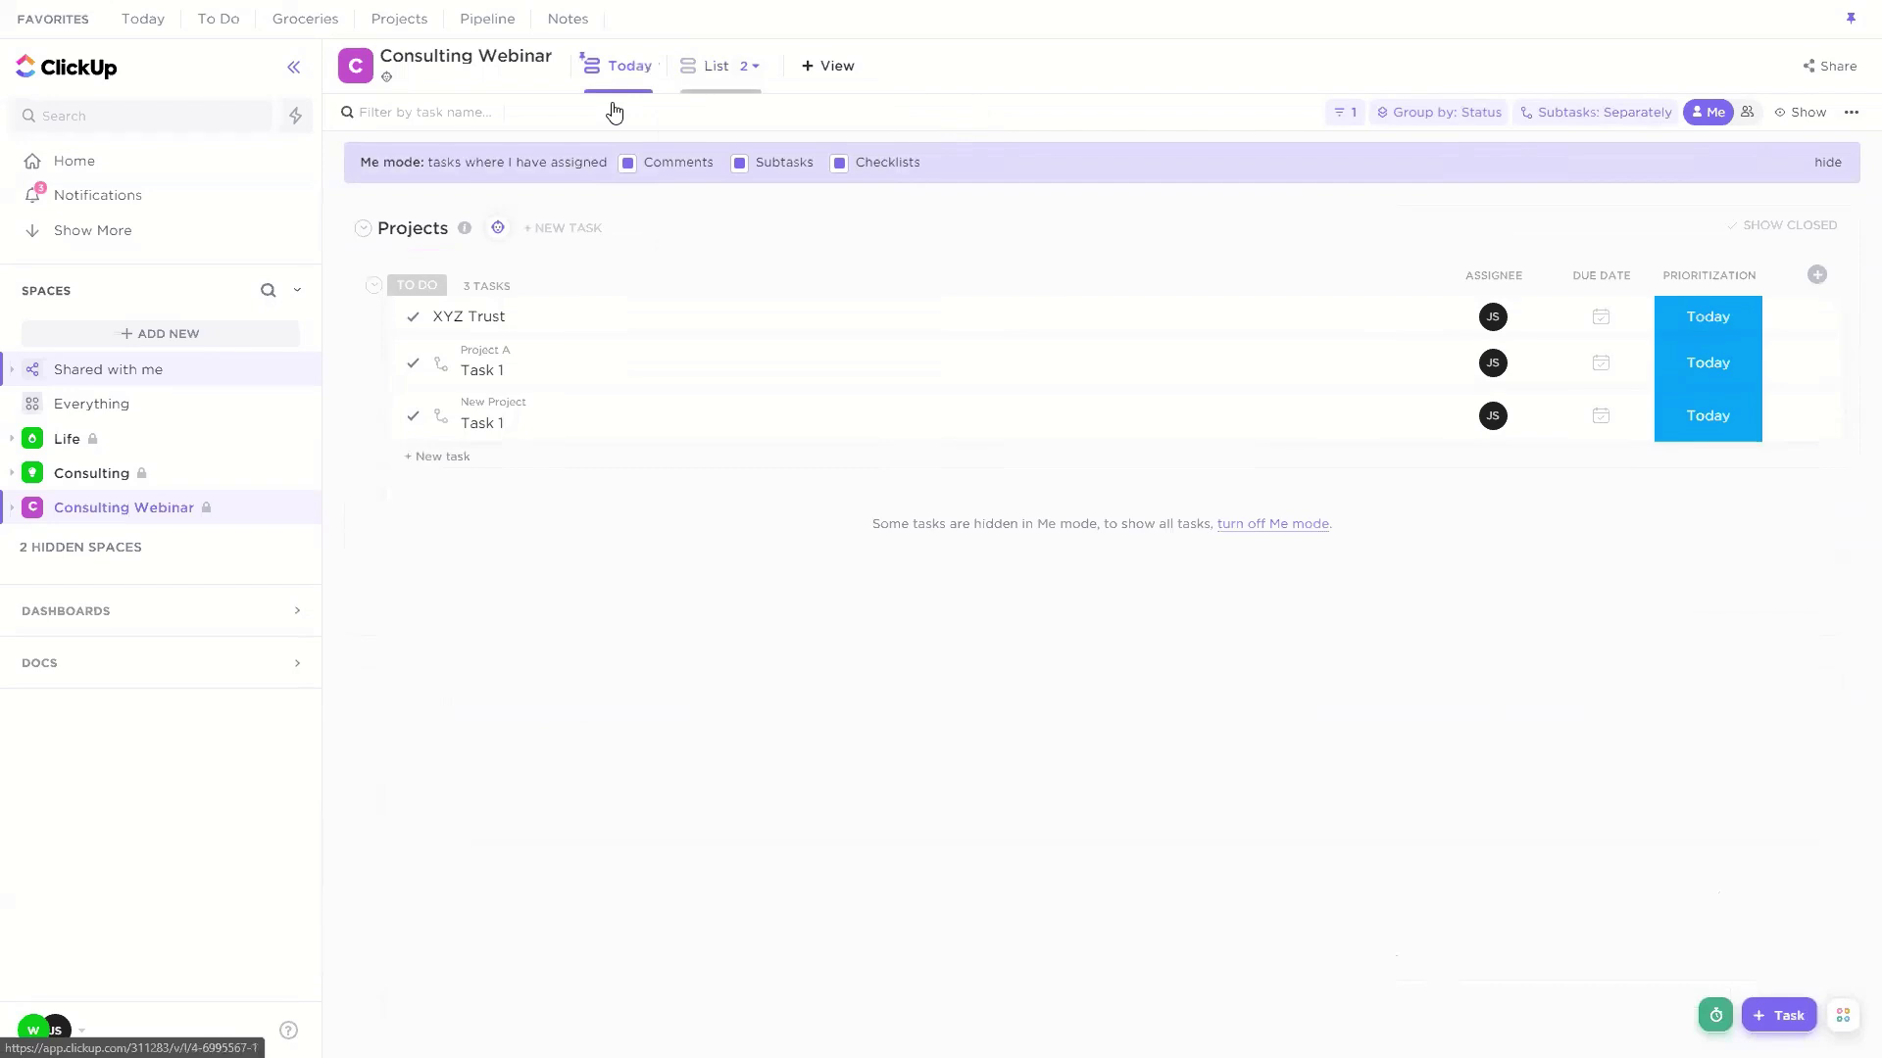
Step: Compare the space's full List view with its filtered Today view
{"action": "left_click", "coordinate": [717, 68]}
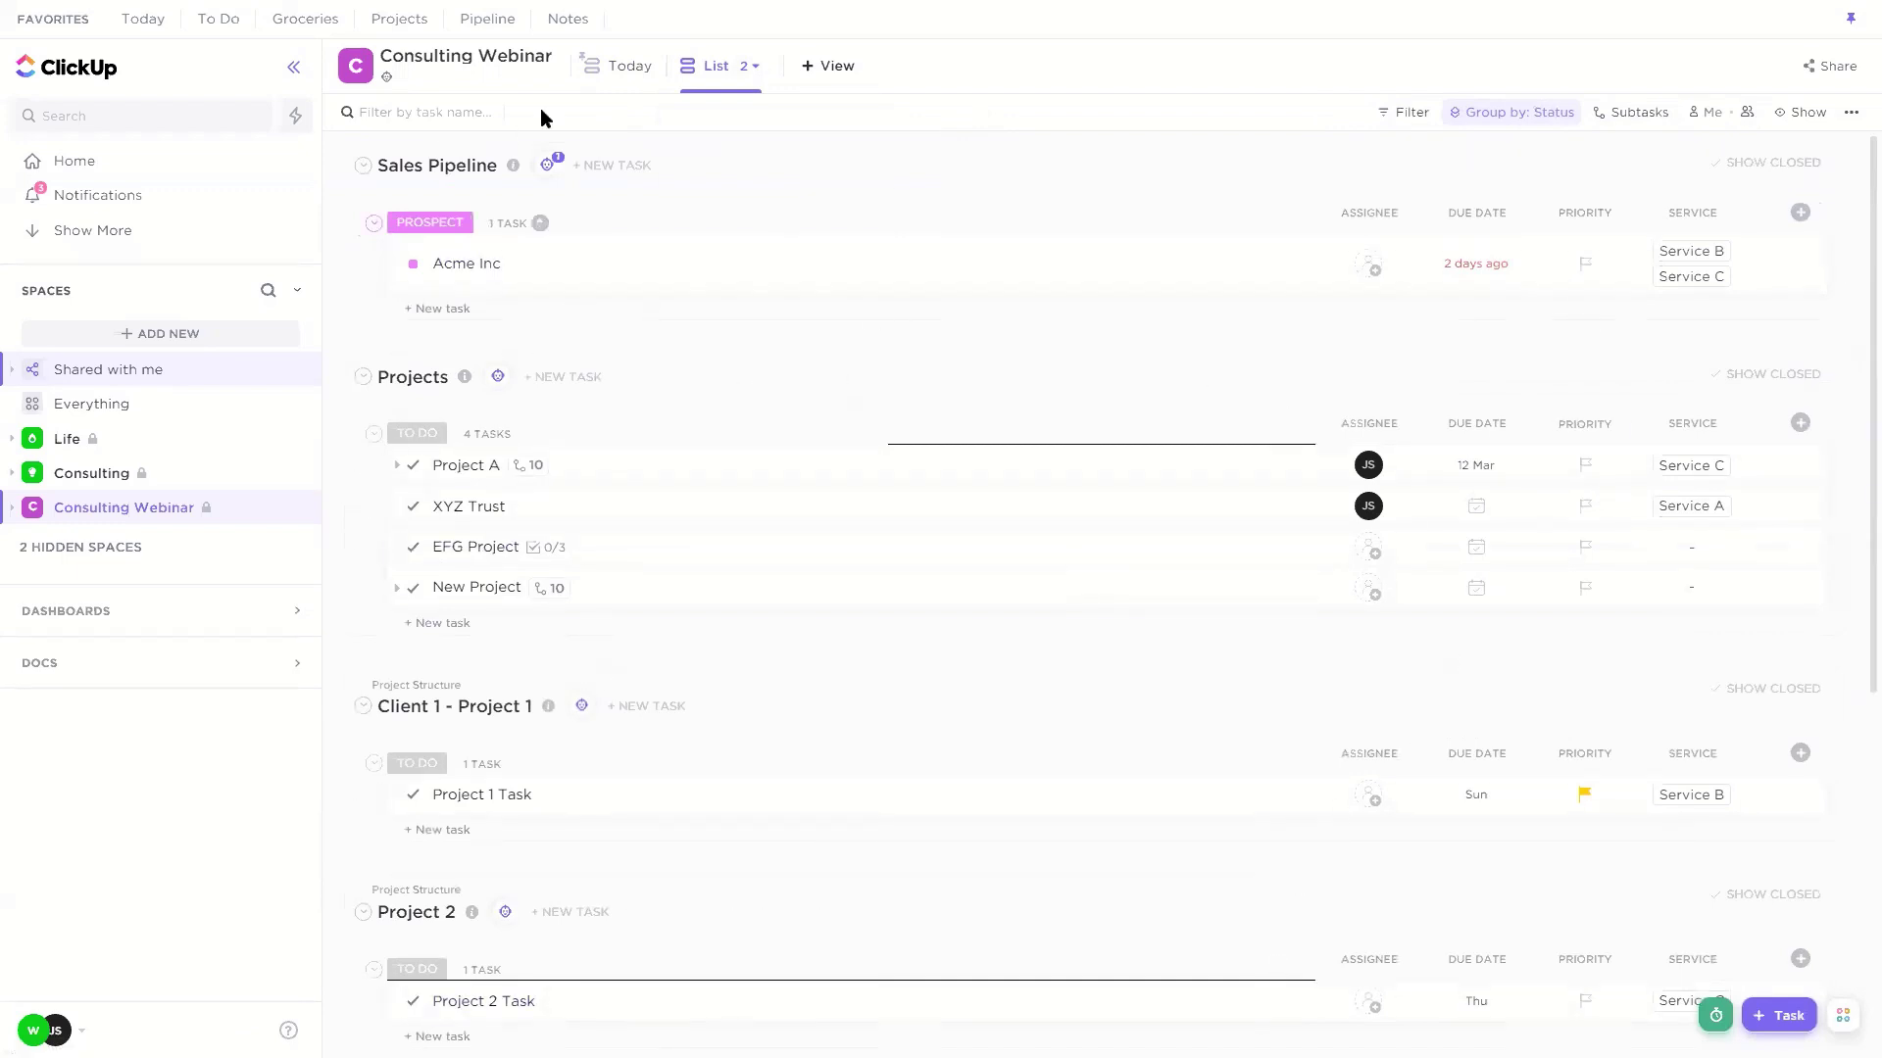
{"action": "left_click", "coordinate": [465, 114]}
{"action": "left_click", "coordinate": [632, 70]}
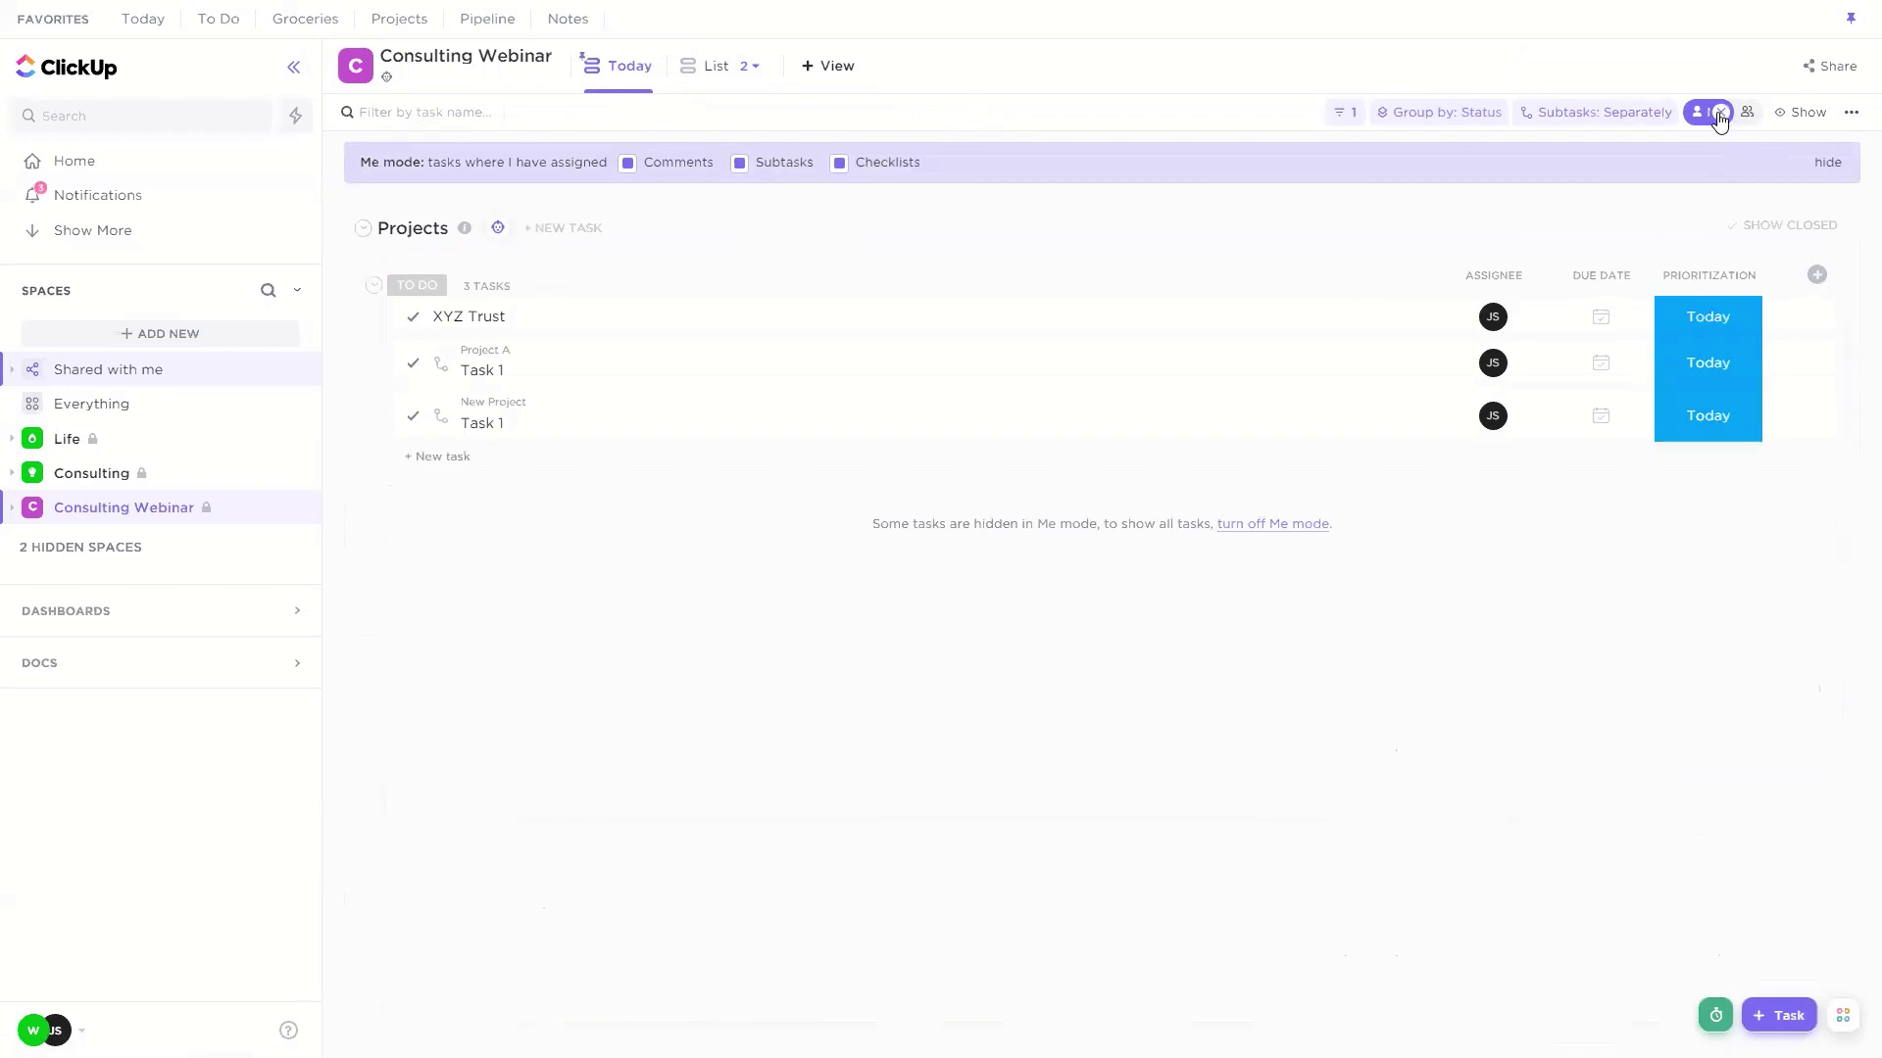
{"action": "left_click", "coordinate": [720, 67]}
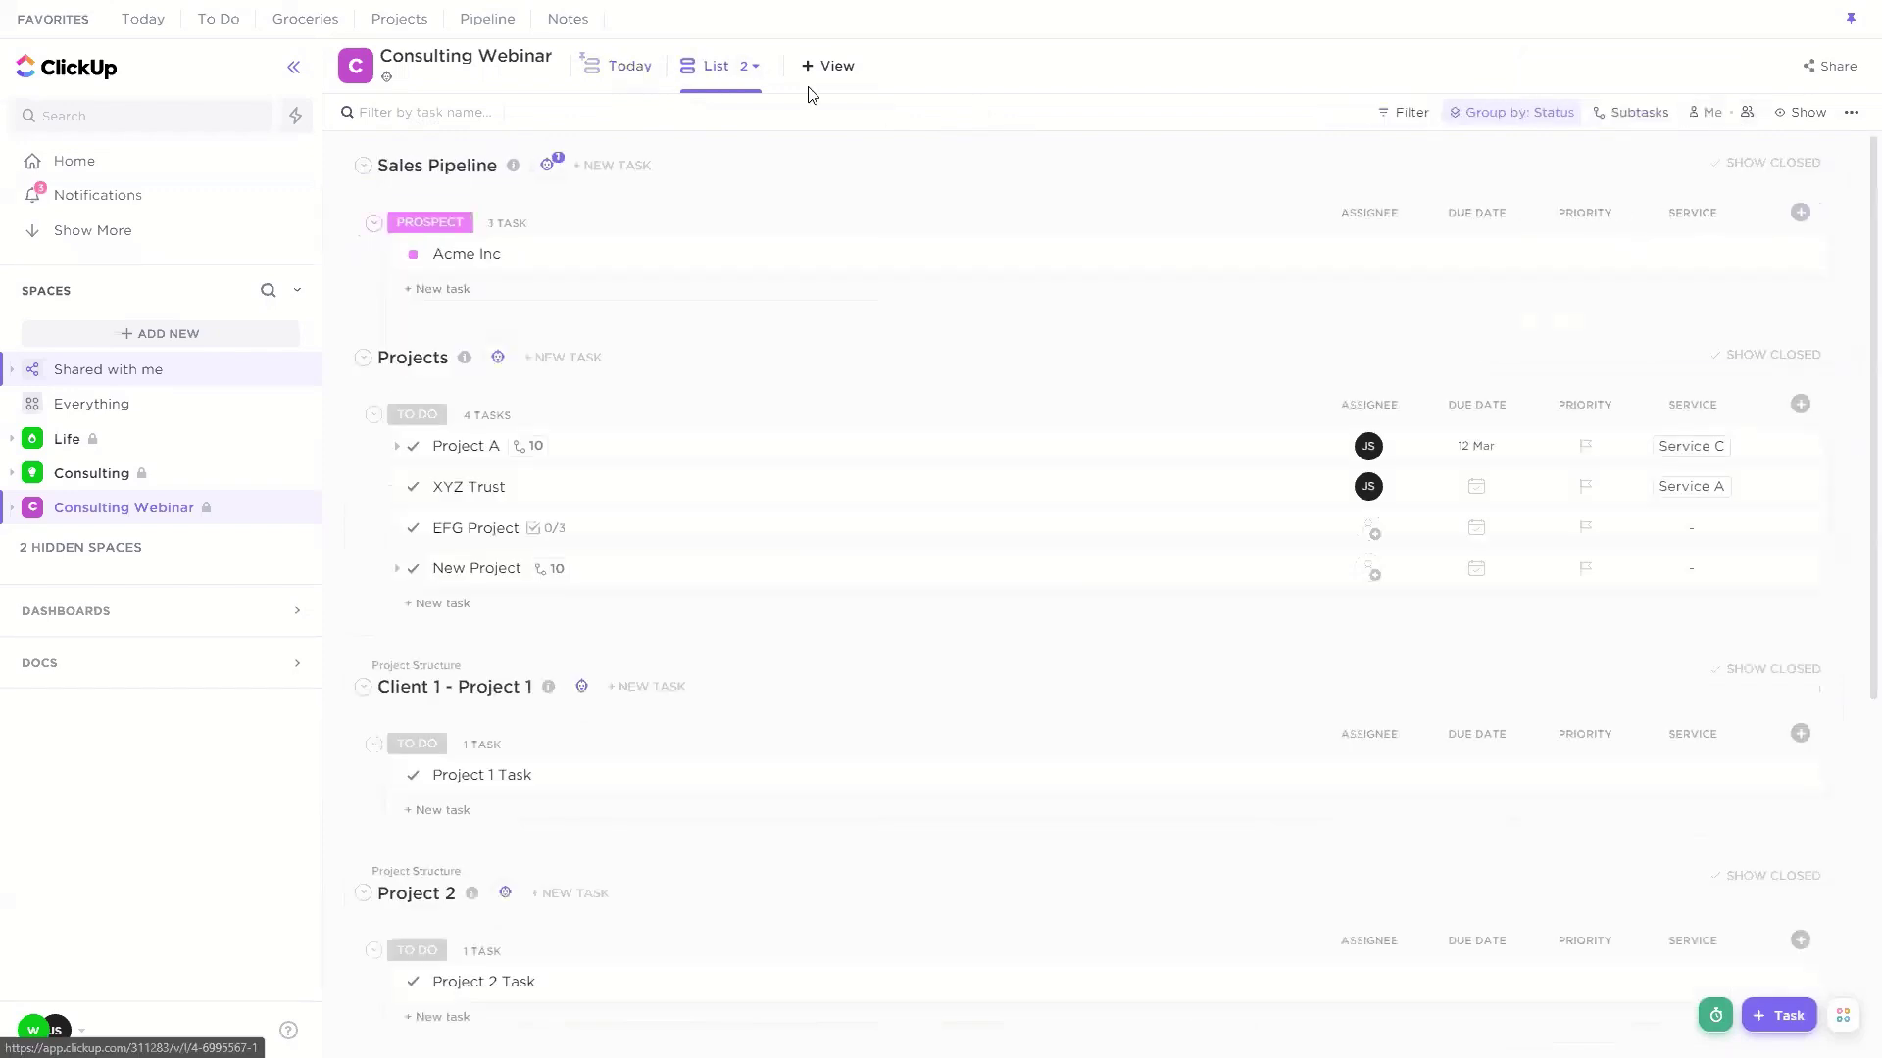
Step: Return to the Today view and review its view options, including Default to Me mode
{"action": "left_click", "coordinate": [617, 66]}
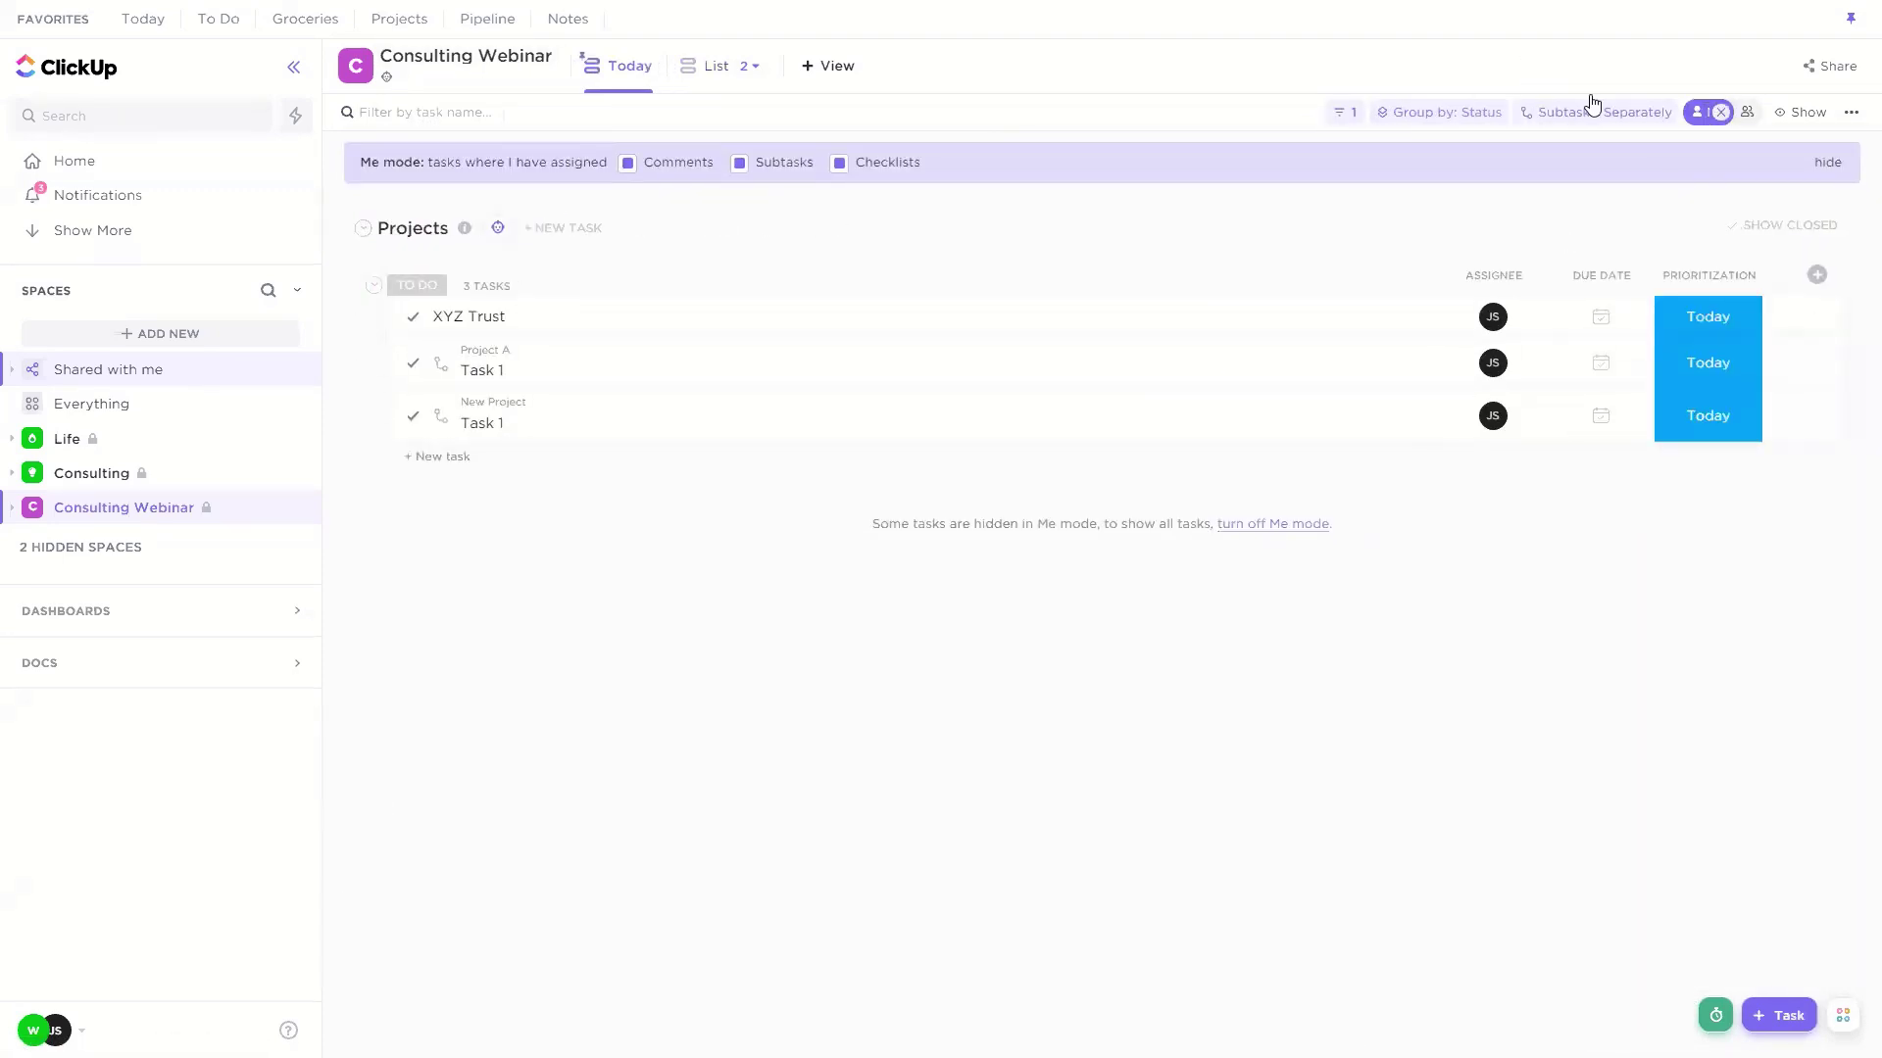
{"action": "left_click", "coordinate": [651, 65]}
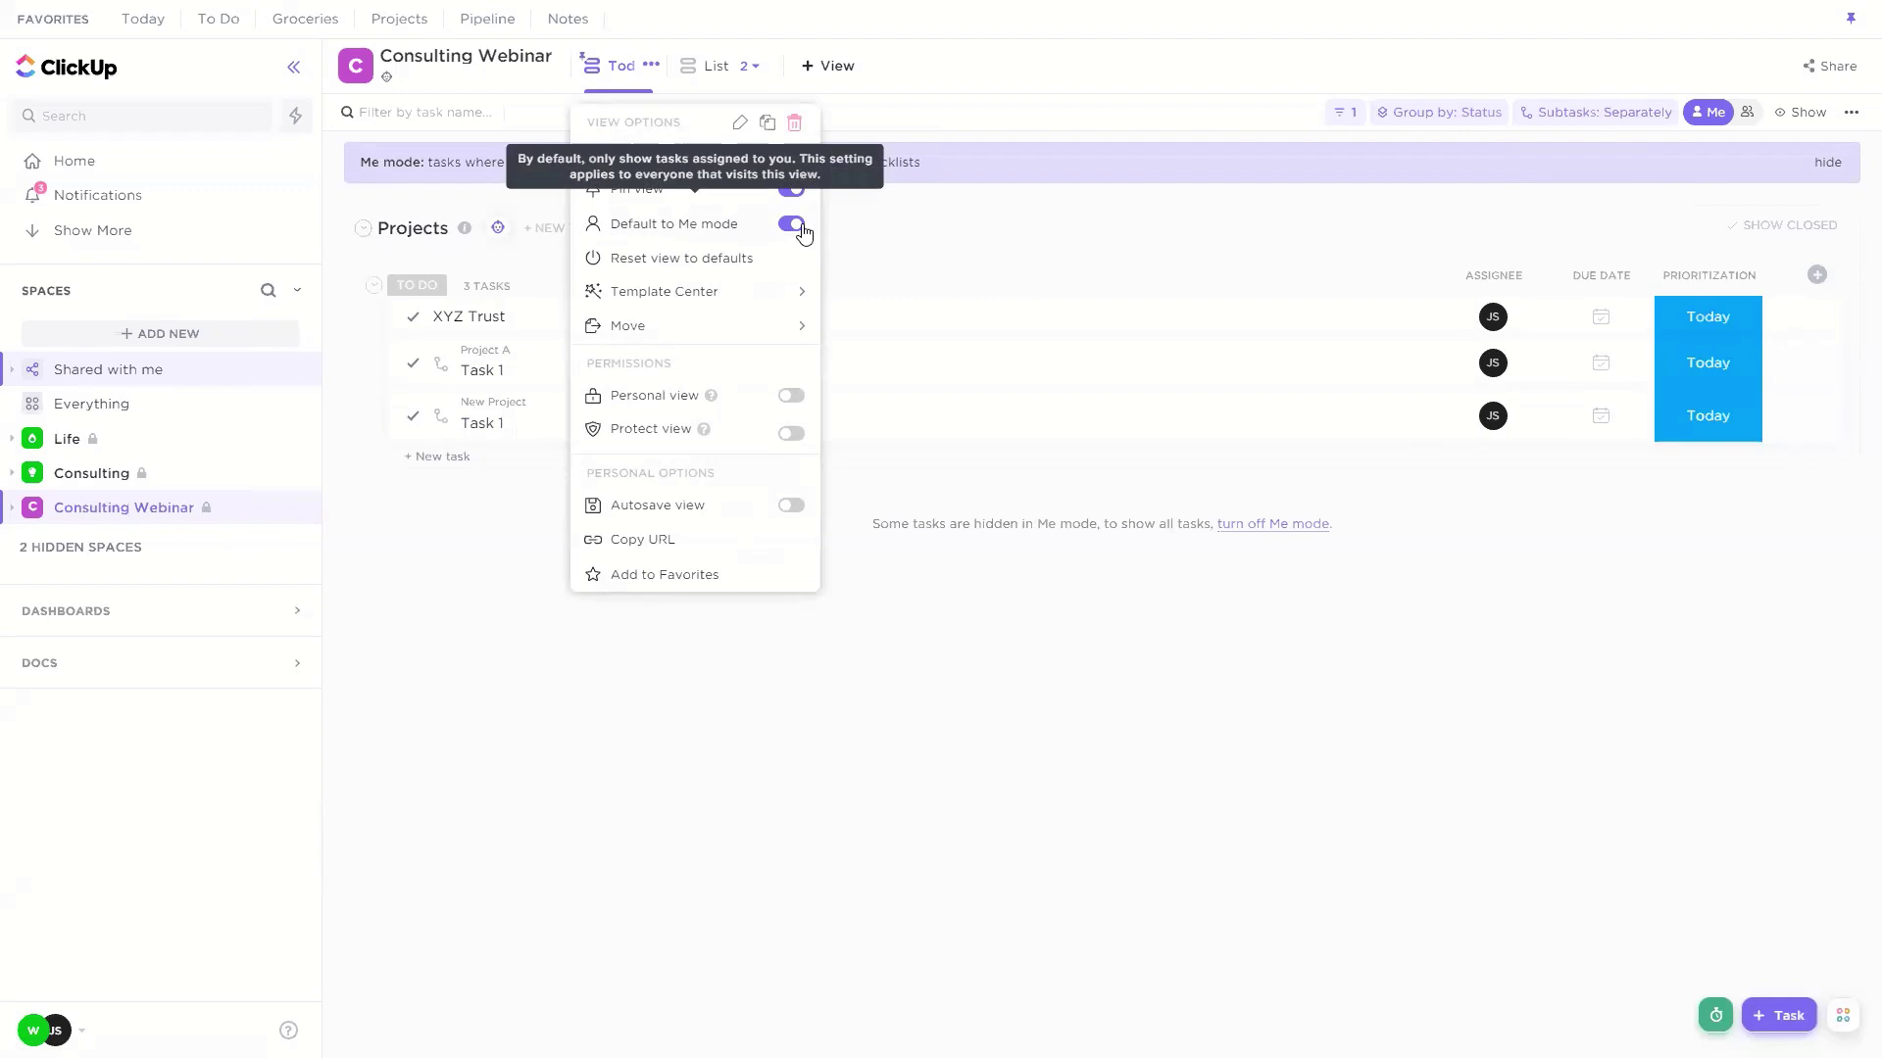
{"action": "left_click", "coordinate": [942, 650]}
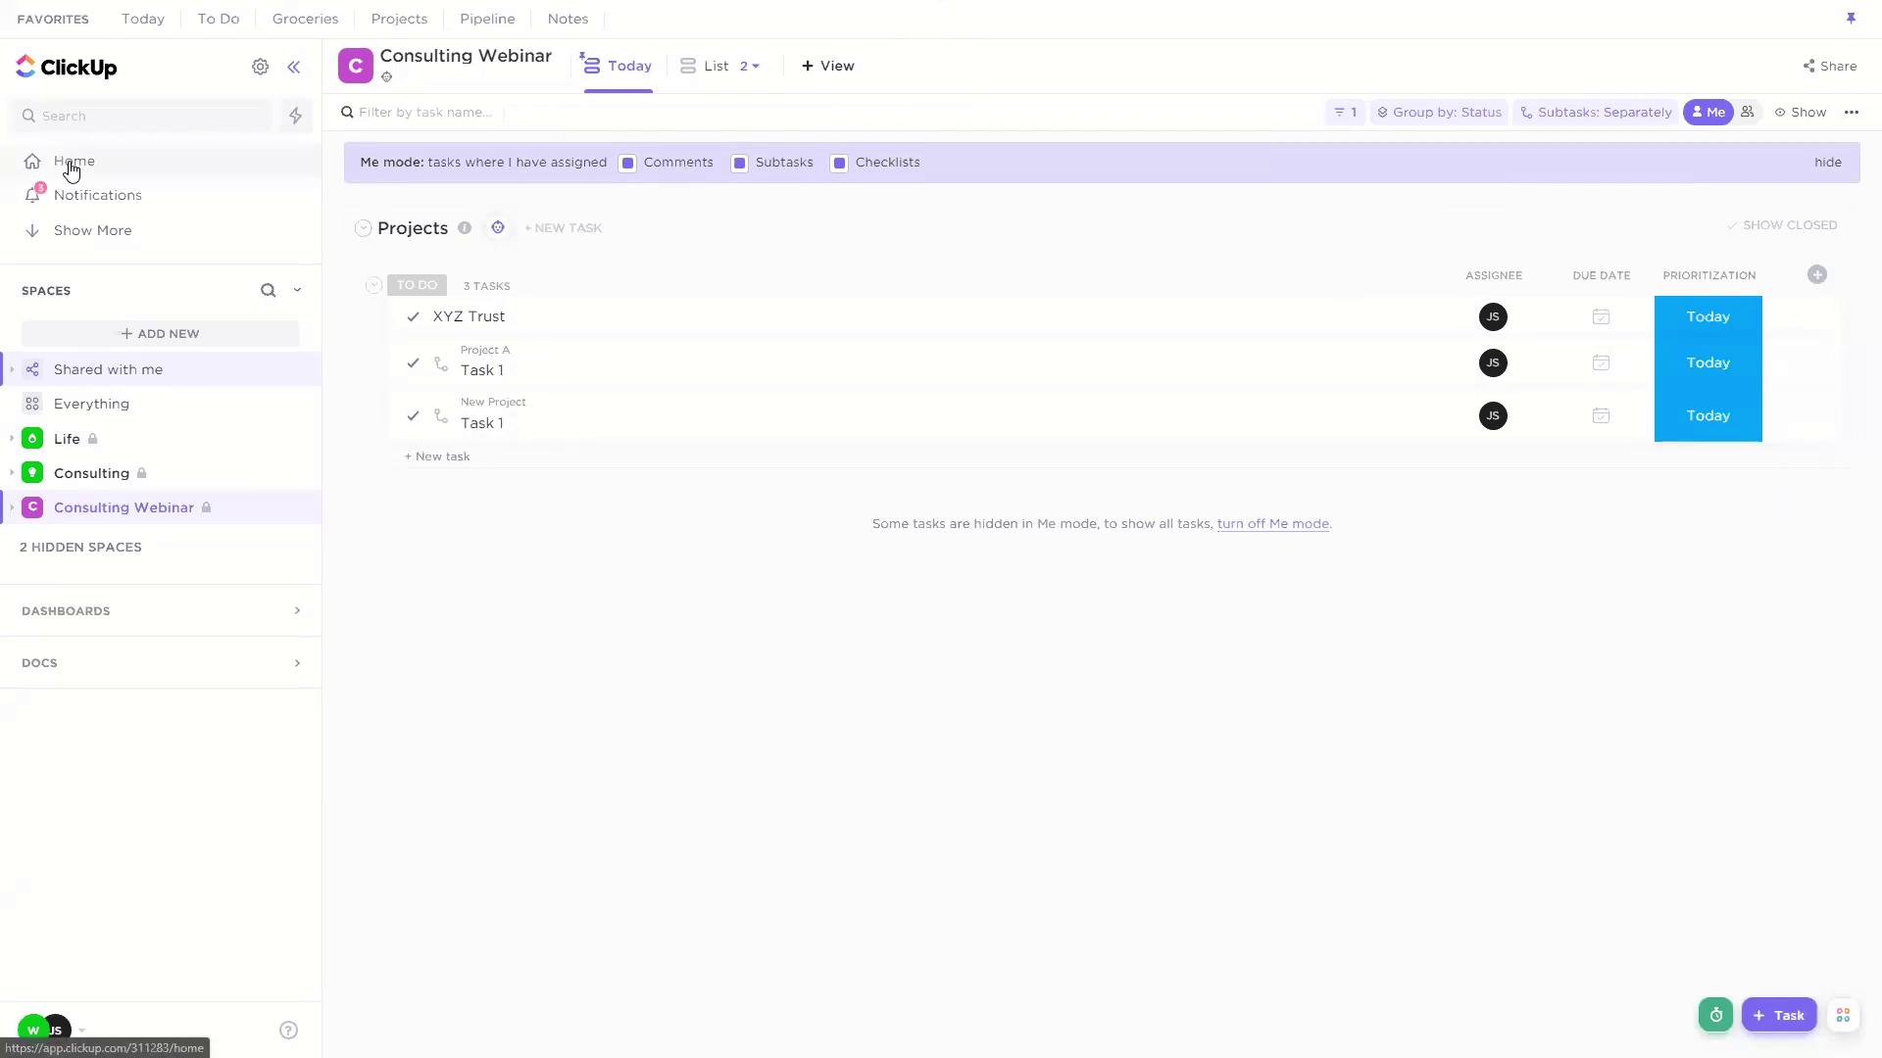
Step: Switch to the second workspace and open its Home page
{"action": "left_click", "coordinate": [39, 1029]}
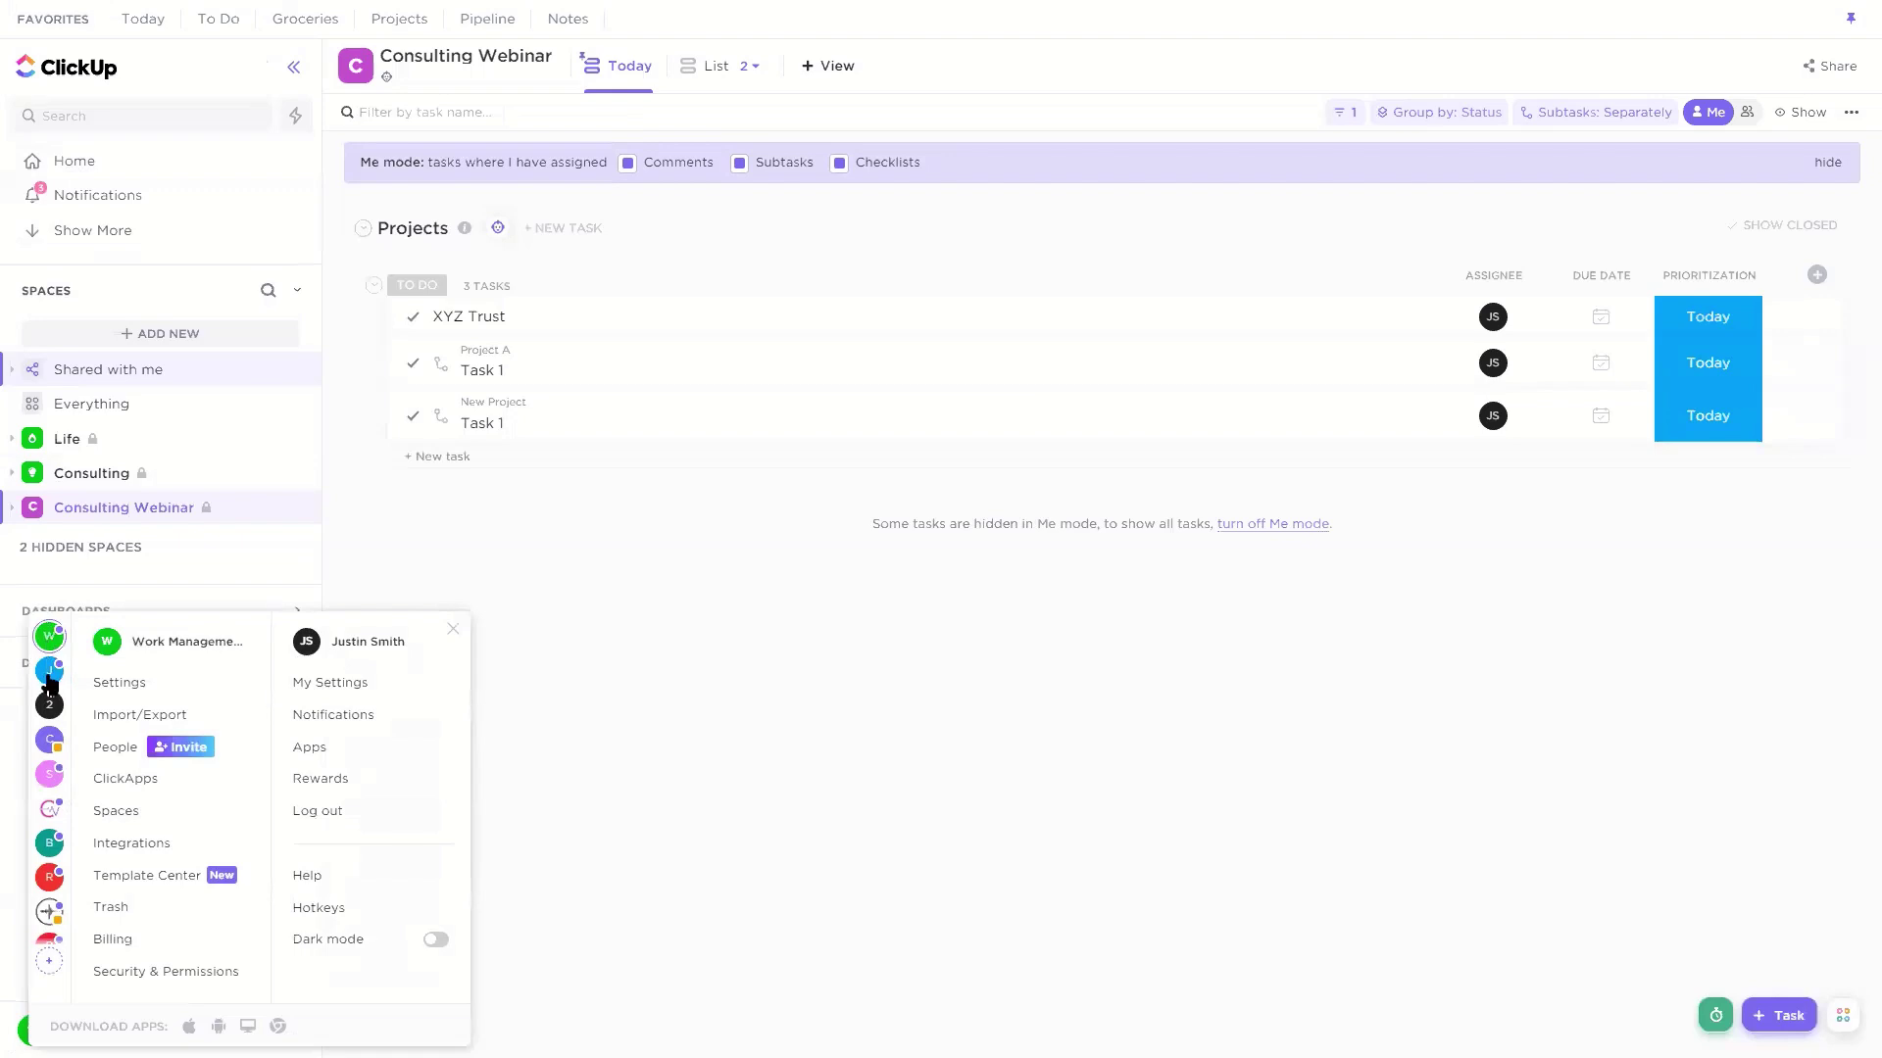
{"action": "left_click", "coordinate": [49, 673]}
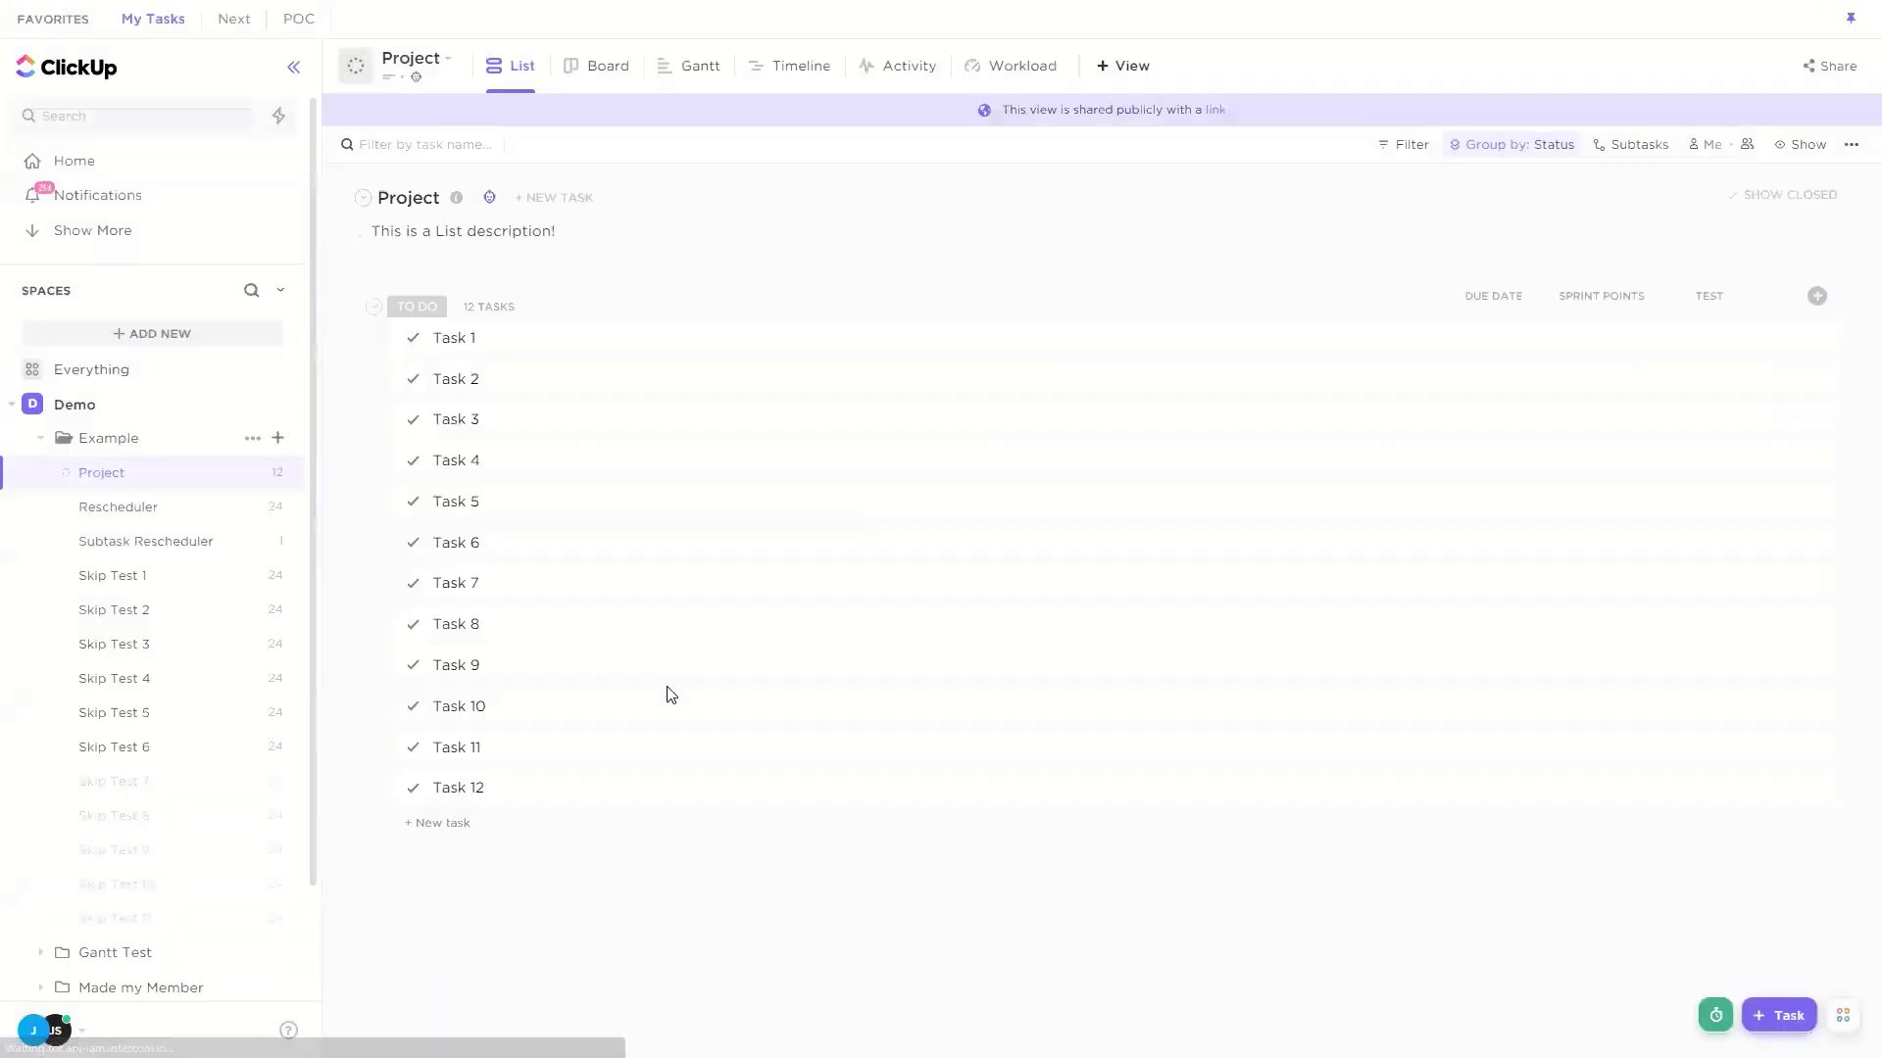
{"action": "left_click", "coordinate": [86, 165]}
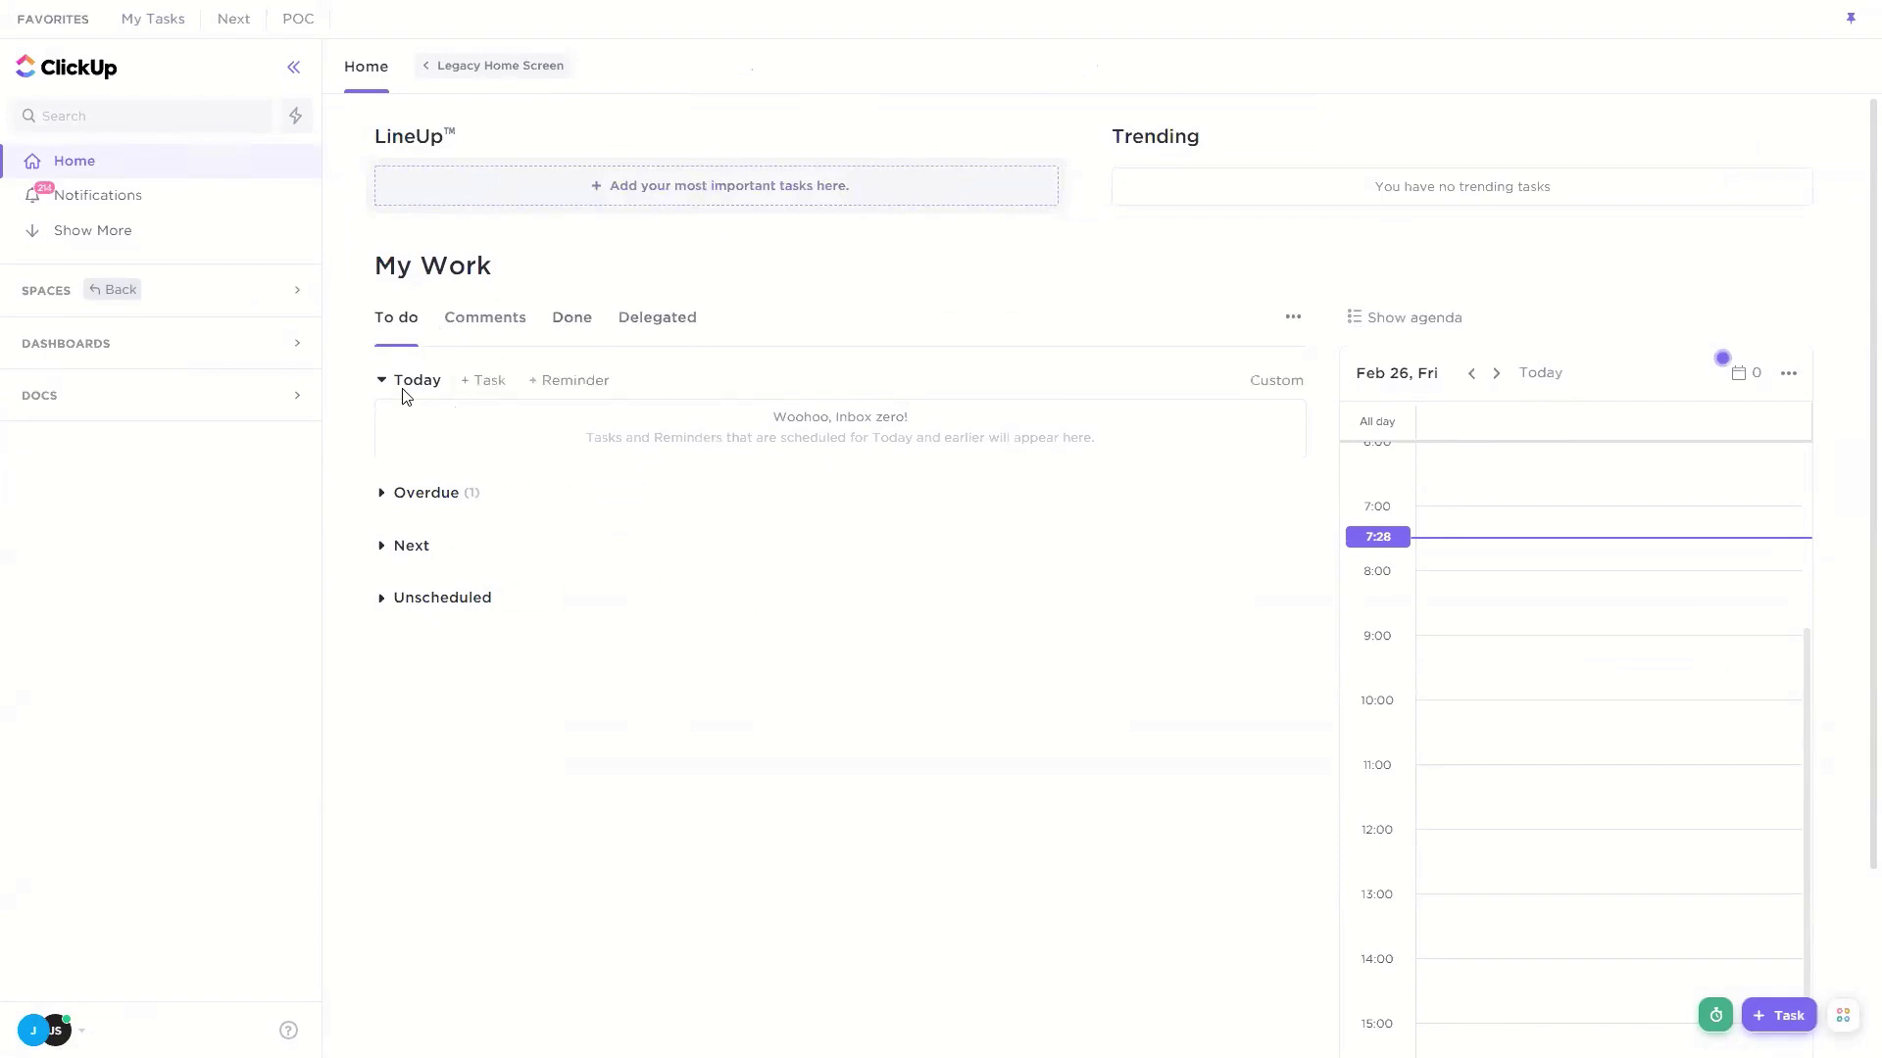
Step: Expand and collapse the Overdue, Next and Unscheduled groups under My Work to review their contents
{"action": "left_click", "coordinate": [431, 501]}
{"action": "double_click", "coordinate": [419, 546]}
{"action": "left_click", "coordinate": [455, 608]}
{"action": "left_click", "coordinate": [456, 609]}
{"action": "left_click", "coordinate": [421, 492]}
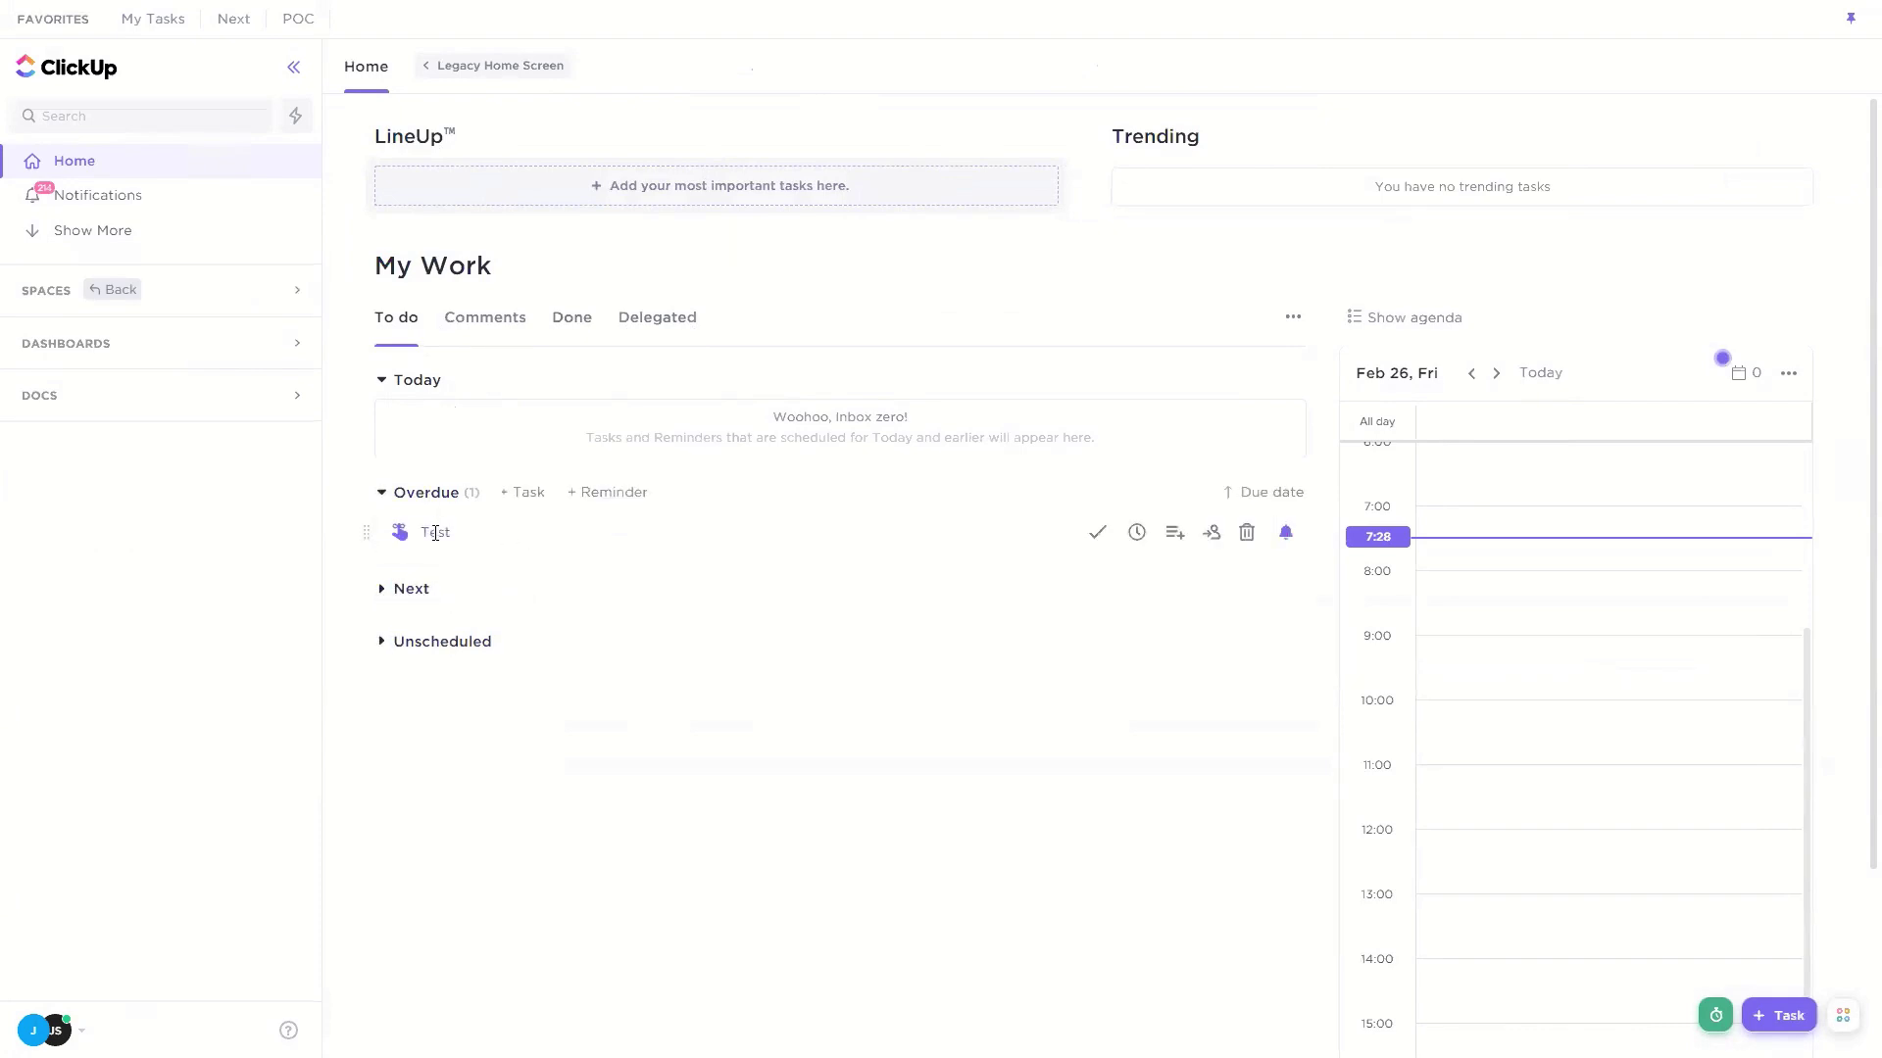
{"action": "left_click", "coordinate": [424, 494]}
Step: Review the assigned comments and the to-do list on Home, and change the day calendar to the agenda
{"action": "left_click", "coordinate": [478, 316]}
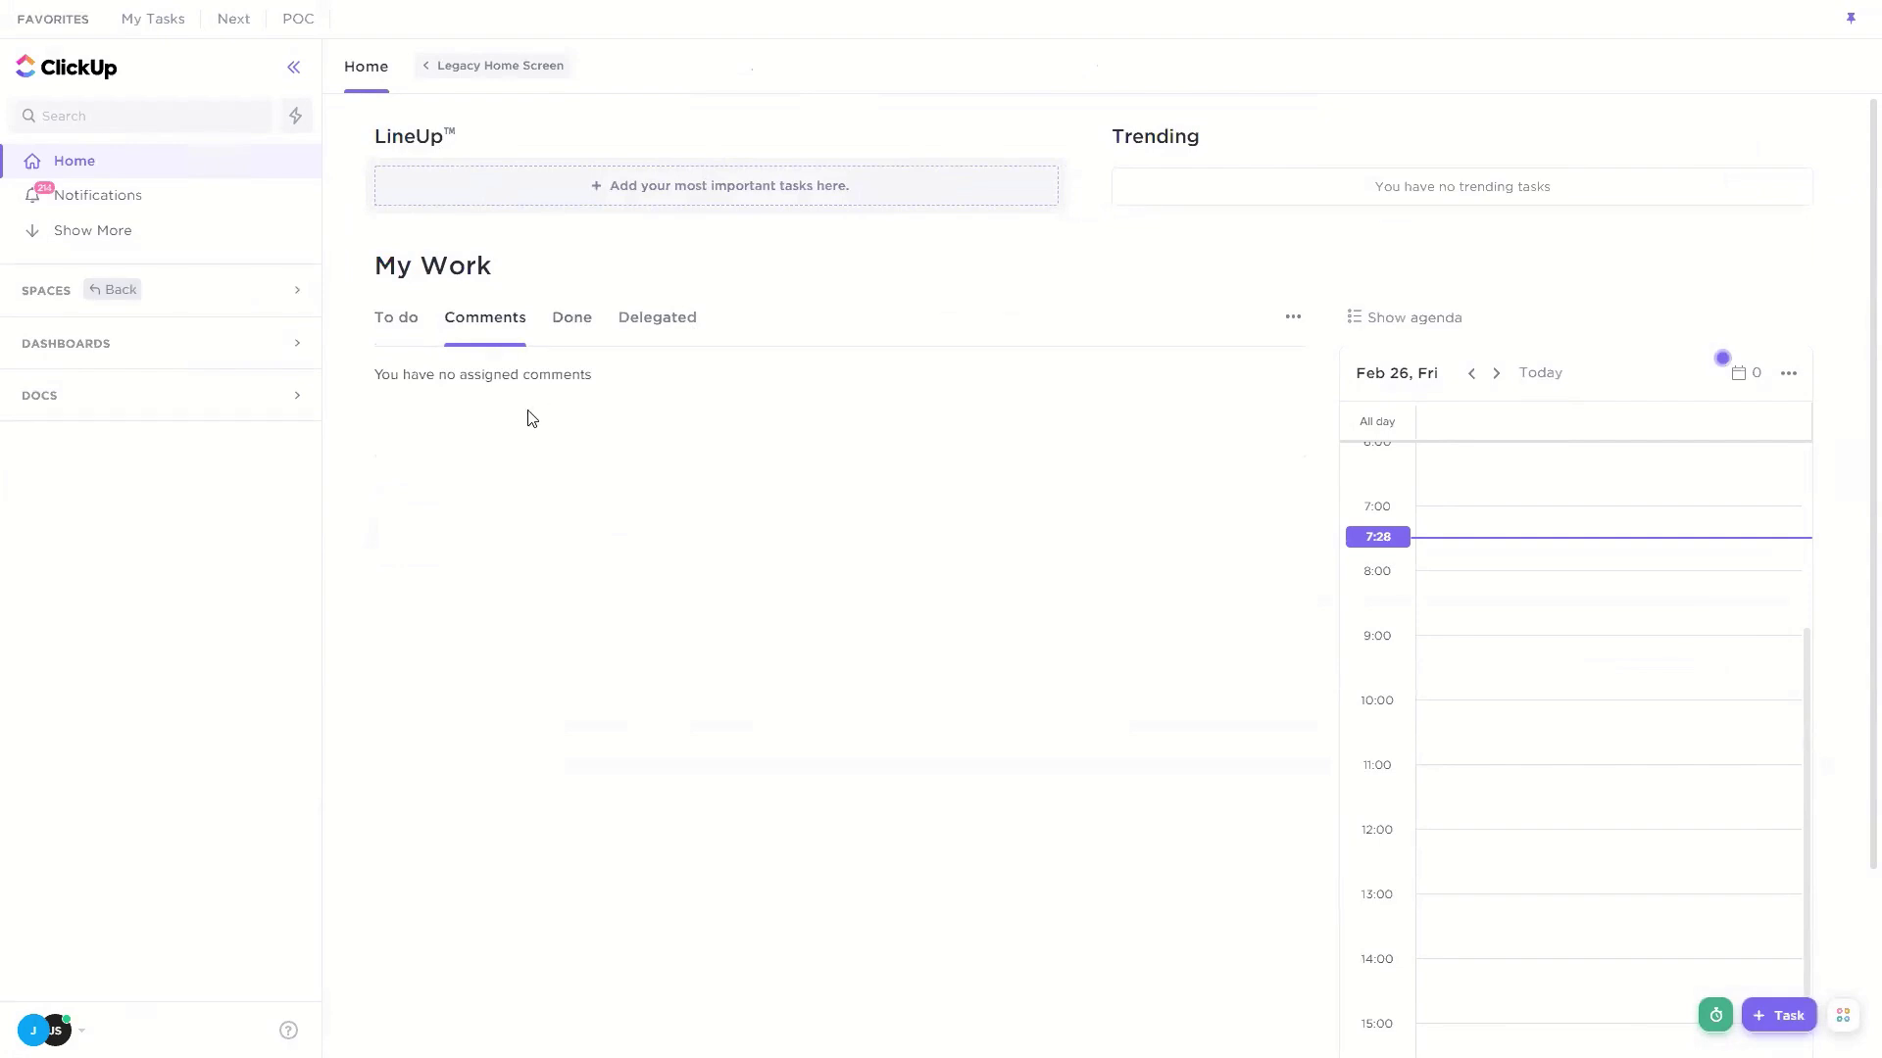
{"action": "left_click", "coordinate": [385, 321]}
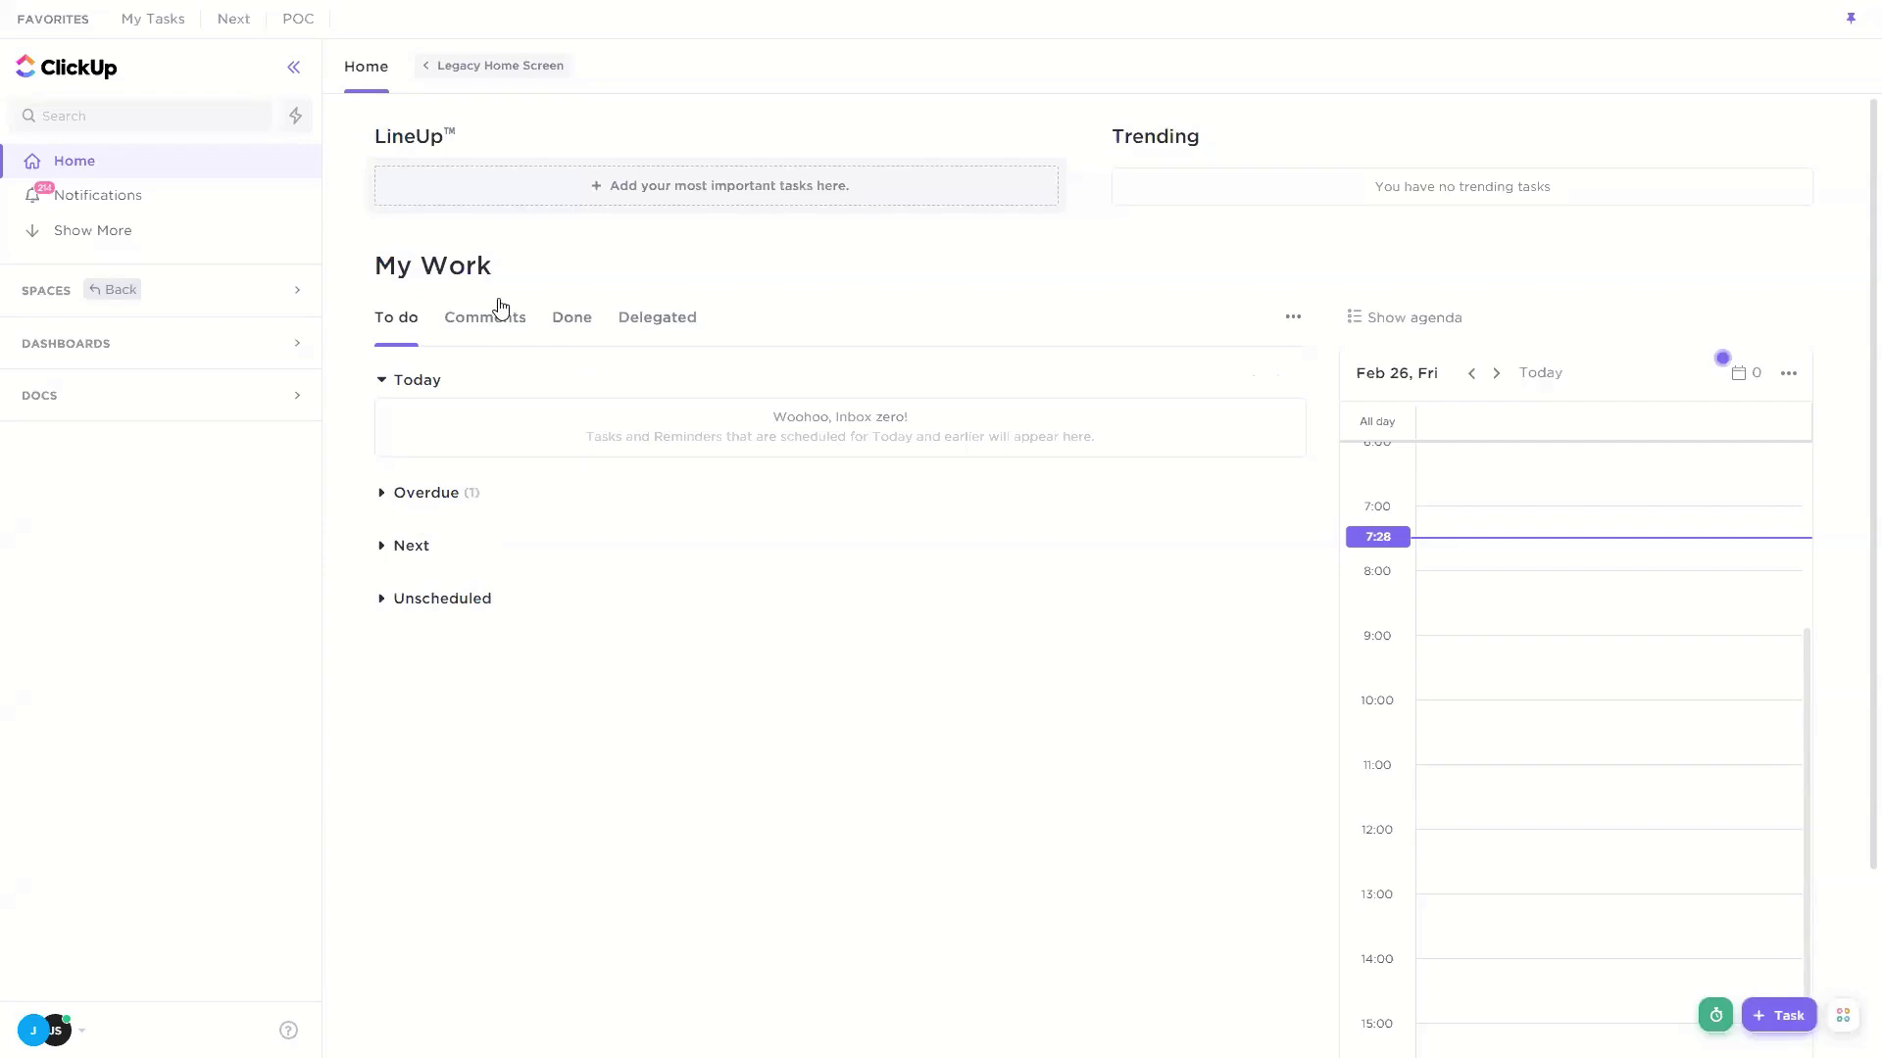
{"action": "mouse_move", "coordinate": [483, 395]}
{"action": "scroll", "coordinate": [1509, 627], "scroll_direction": "down", "scroll_amount": 2}
{"action": "scroll", "coordinate": [1558, 559], "scroll_direction": "down", "scroll_amount": 2}
{"action": "scroll", "coordinate": [1607, 511], "scroll_direction": "up", "scroll_amount": 8}
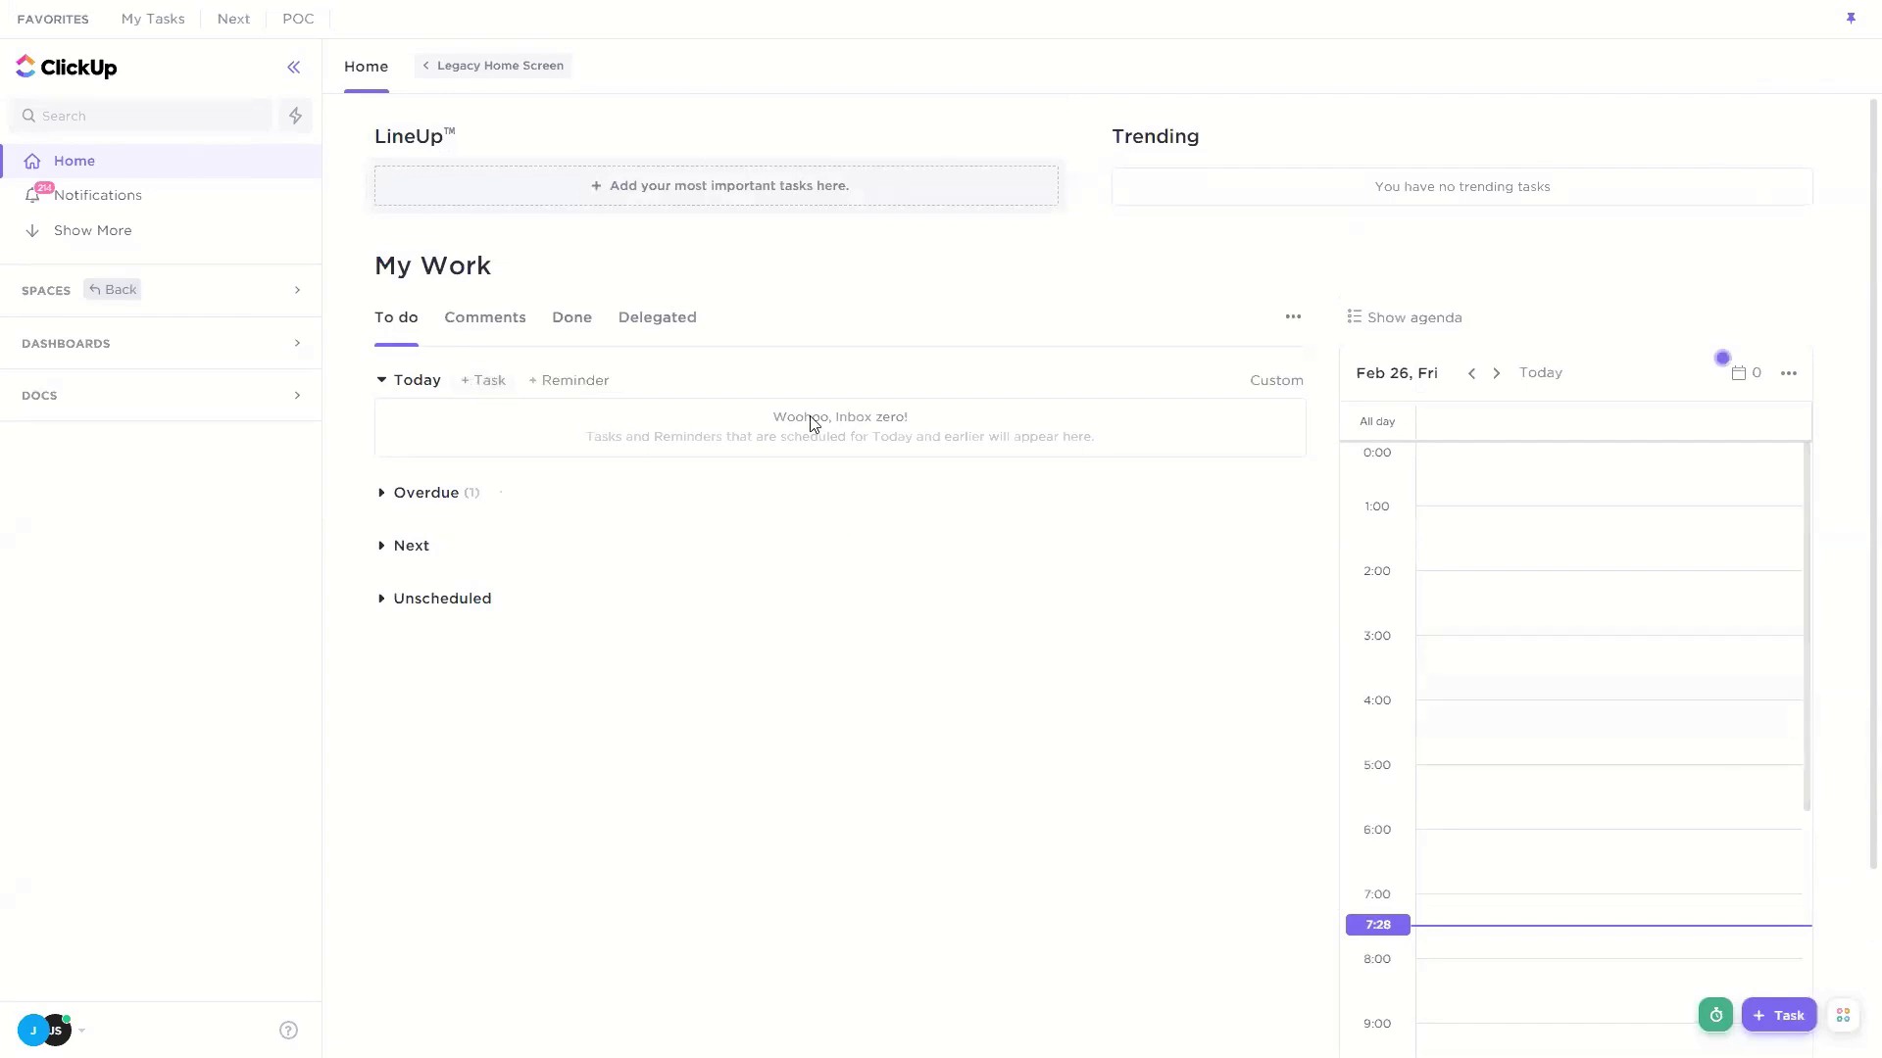
{"action": "left_click", "coordinate": [1439, 319]}
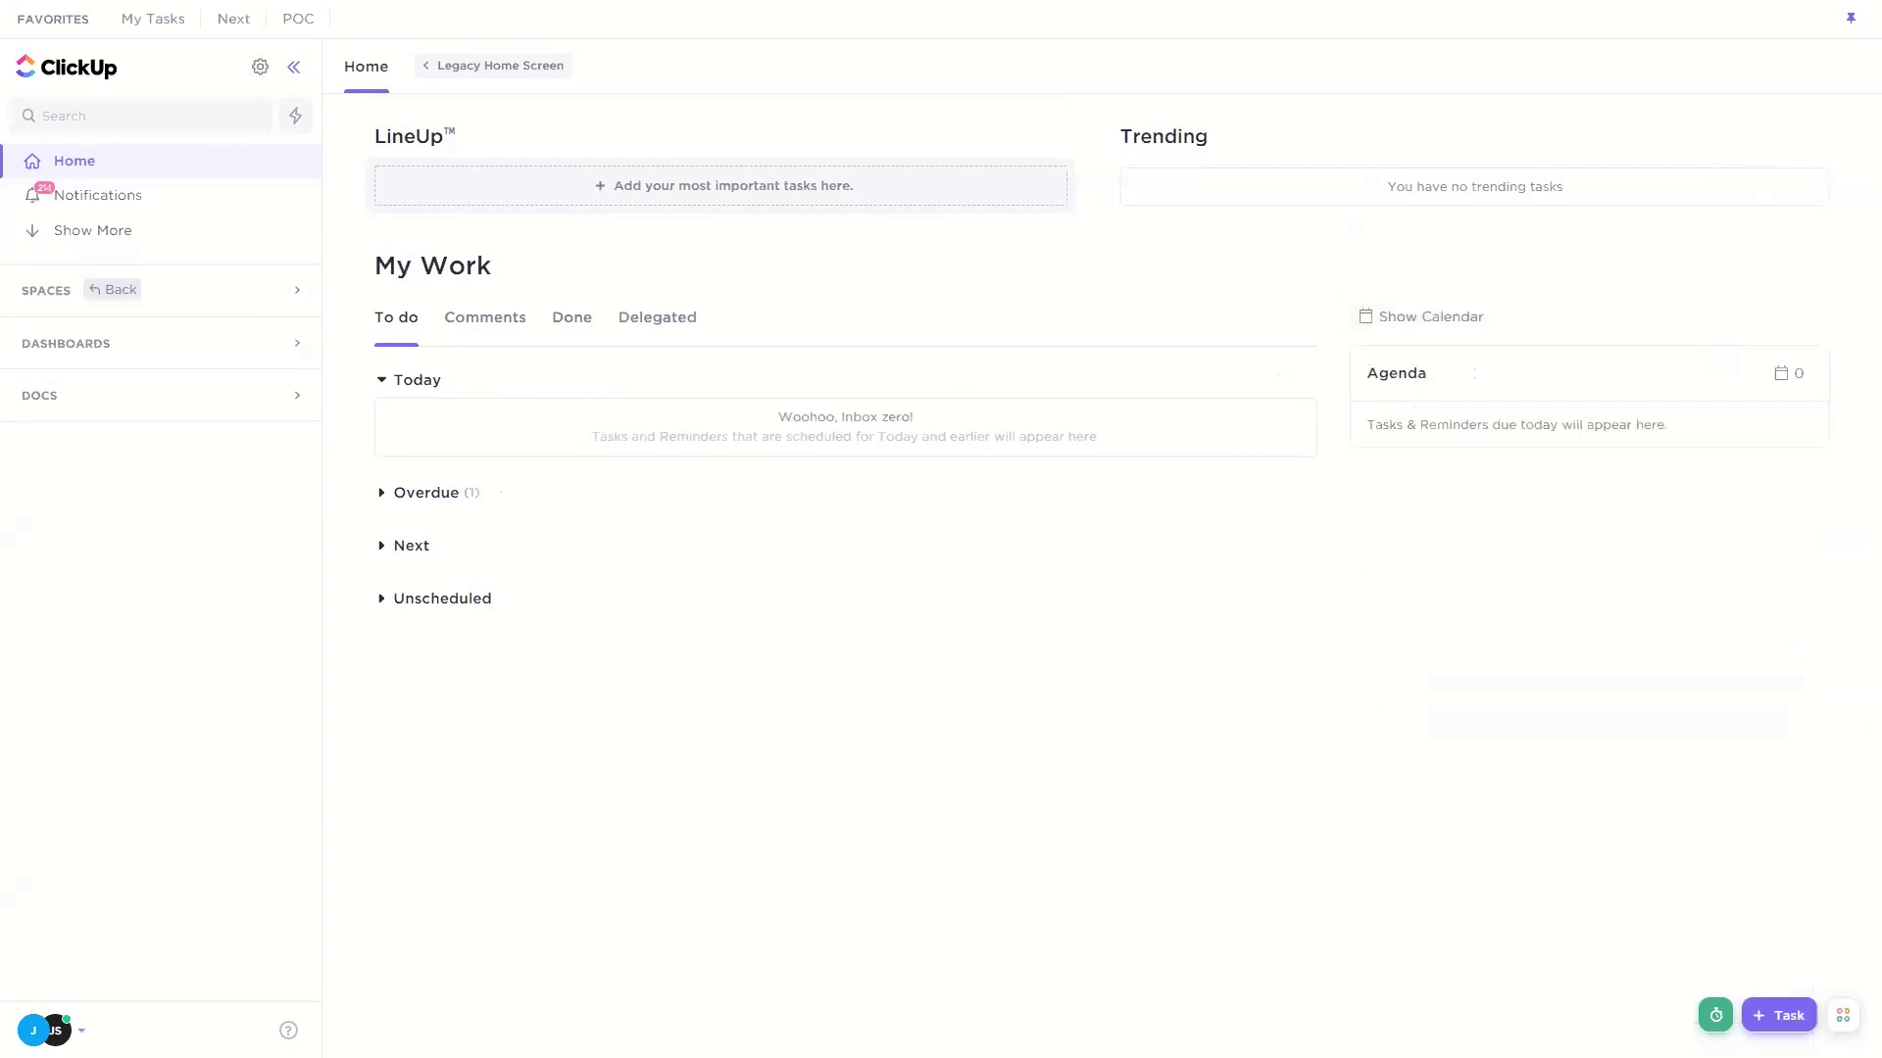
Step: Switch back to the original workspace and check the subtask display options of the Today view
{"action": "left_click", "coordinate": [45, 1030]}
{"action": "left_click", "coordinate": [49, 673]}
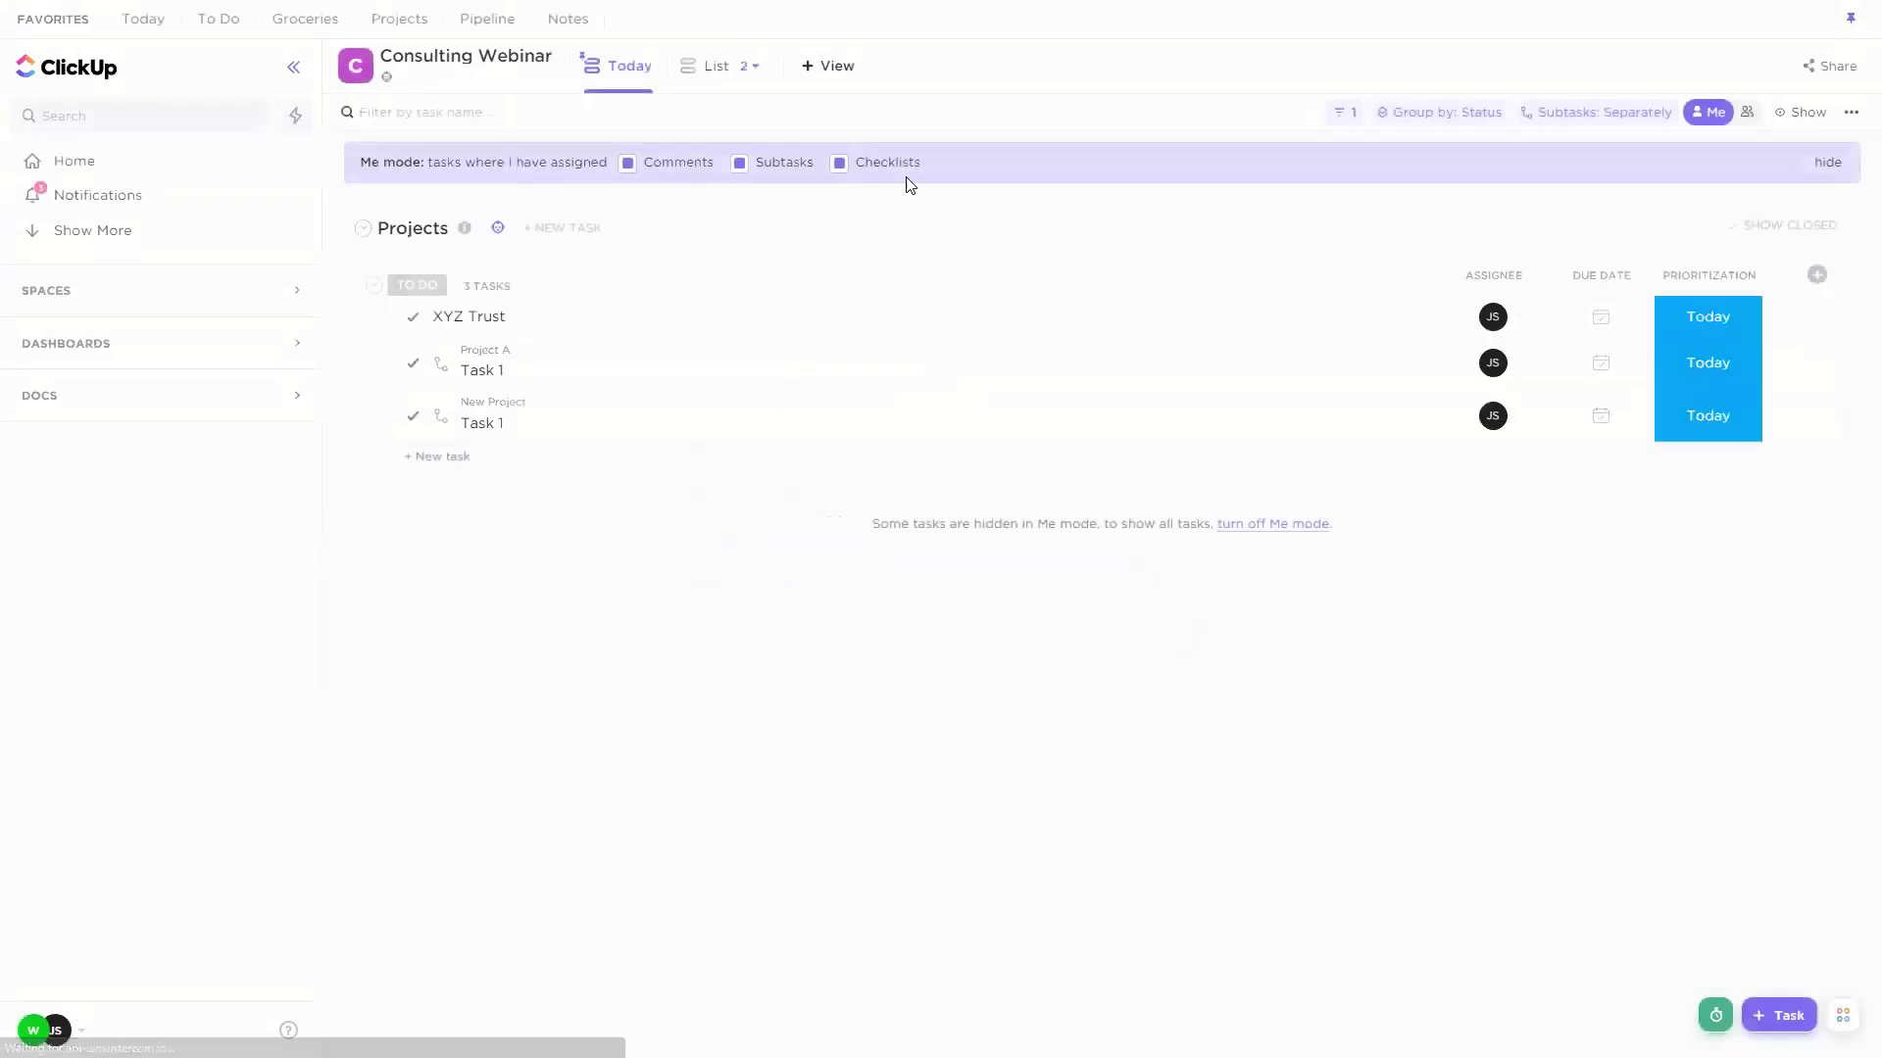
{"action": "left_click", "coordinate": [1584, 114]}
{"action": "left_click", "coordinate": [1467, 707]}
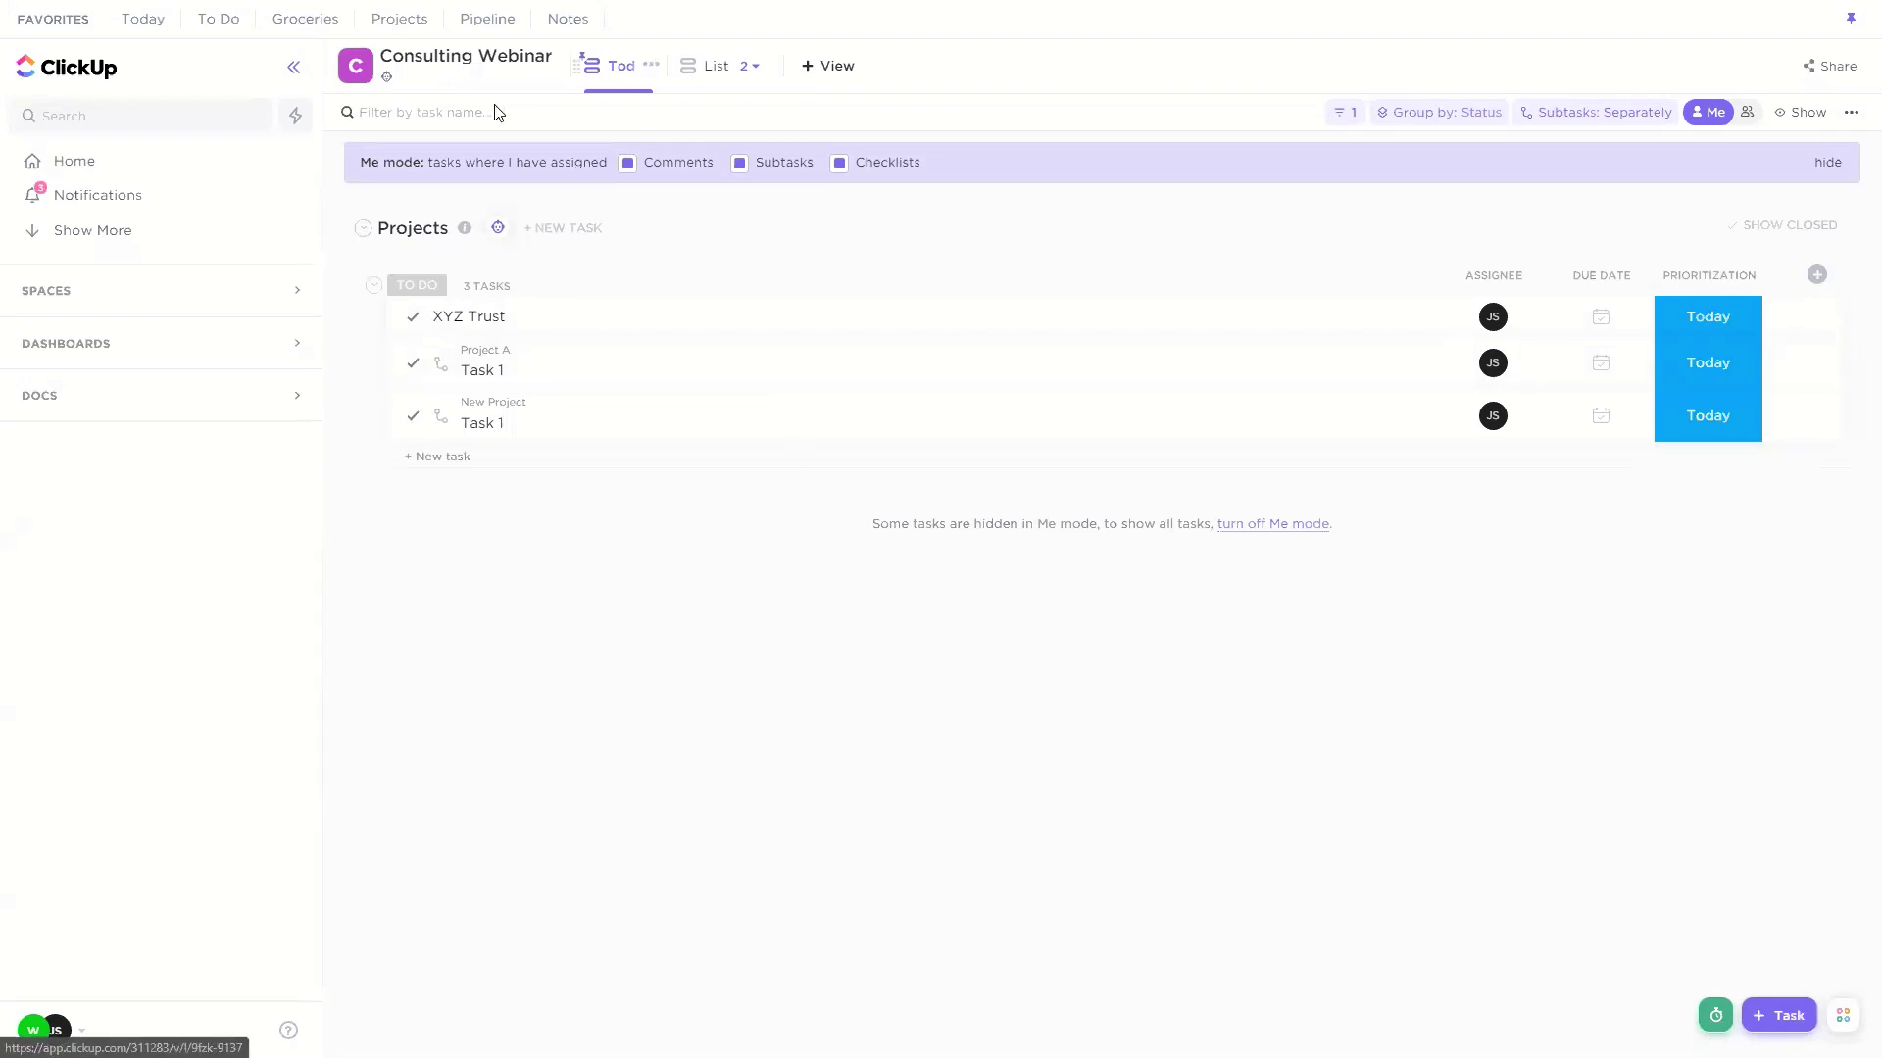
Step: Check the Today view's options, including Default to Me mode, and its subtask display choices
{"action": "left_click", "coordinate": [651, 65]}
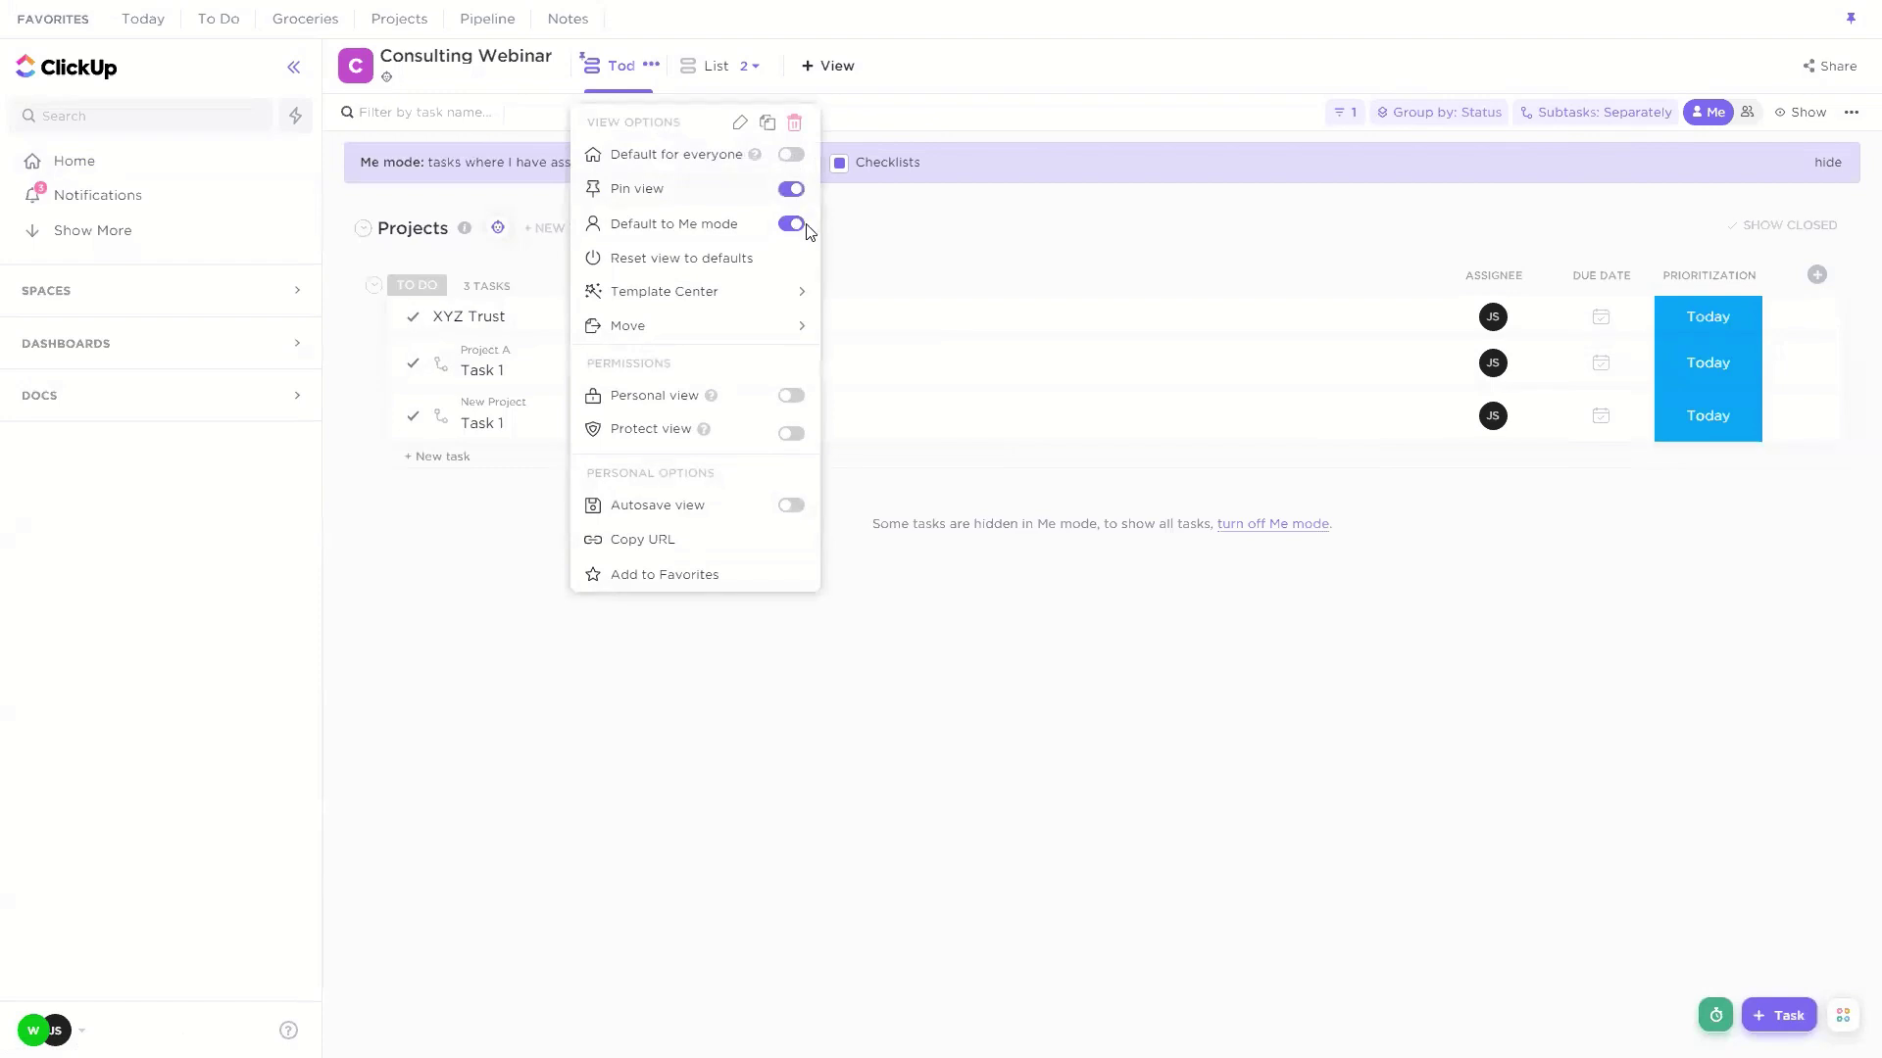
{"action": "left_click", "coordinate": [1193, 576]}
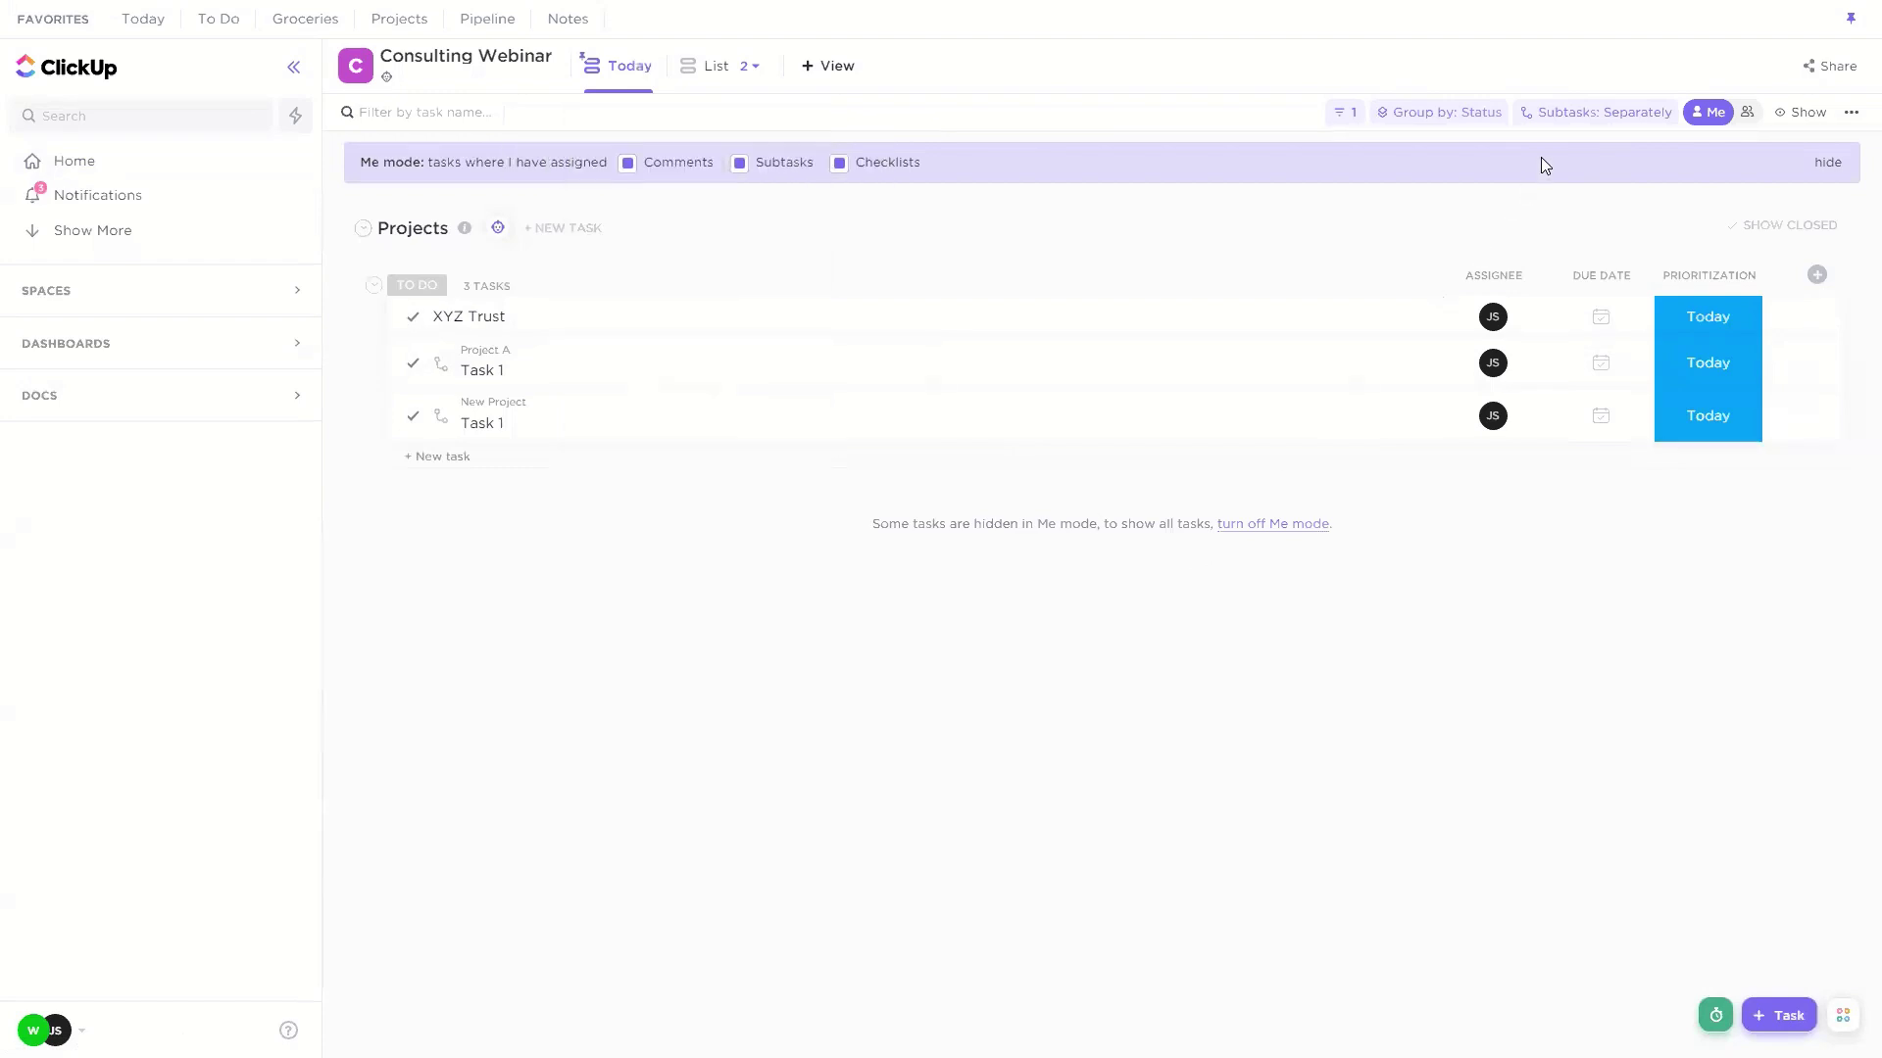
{"action": "left_click", "coordinate": [1612, 116]}
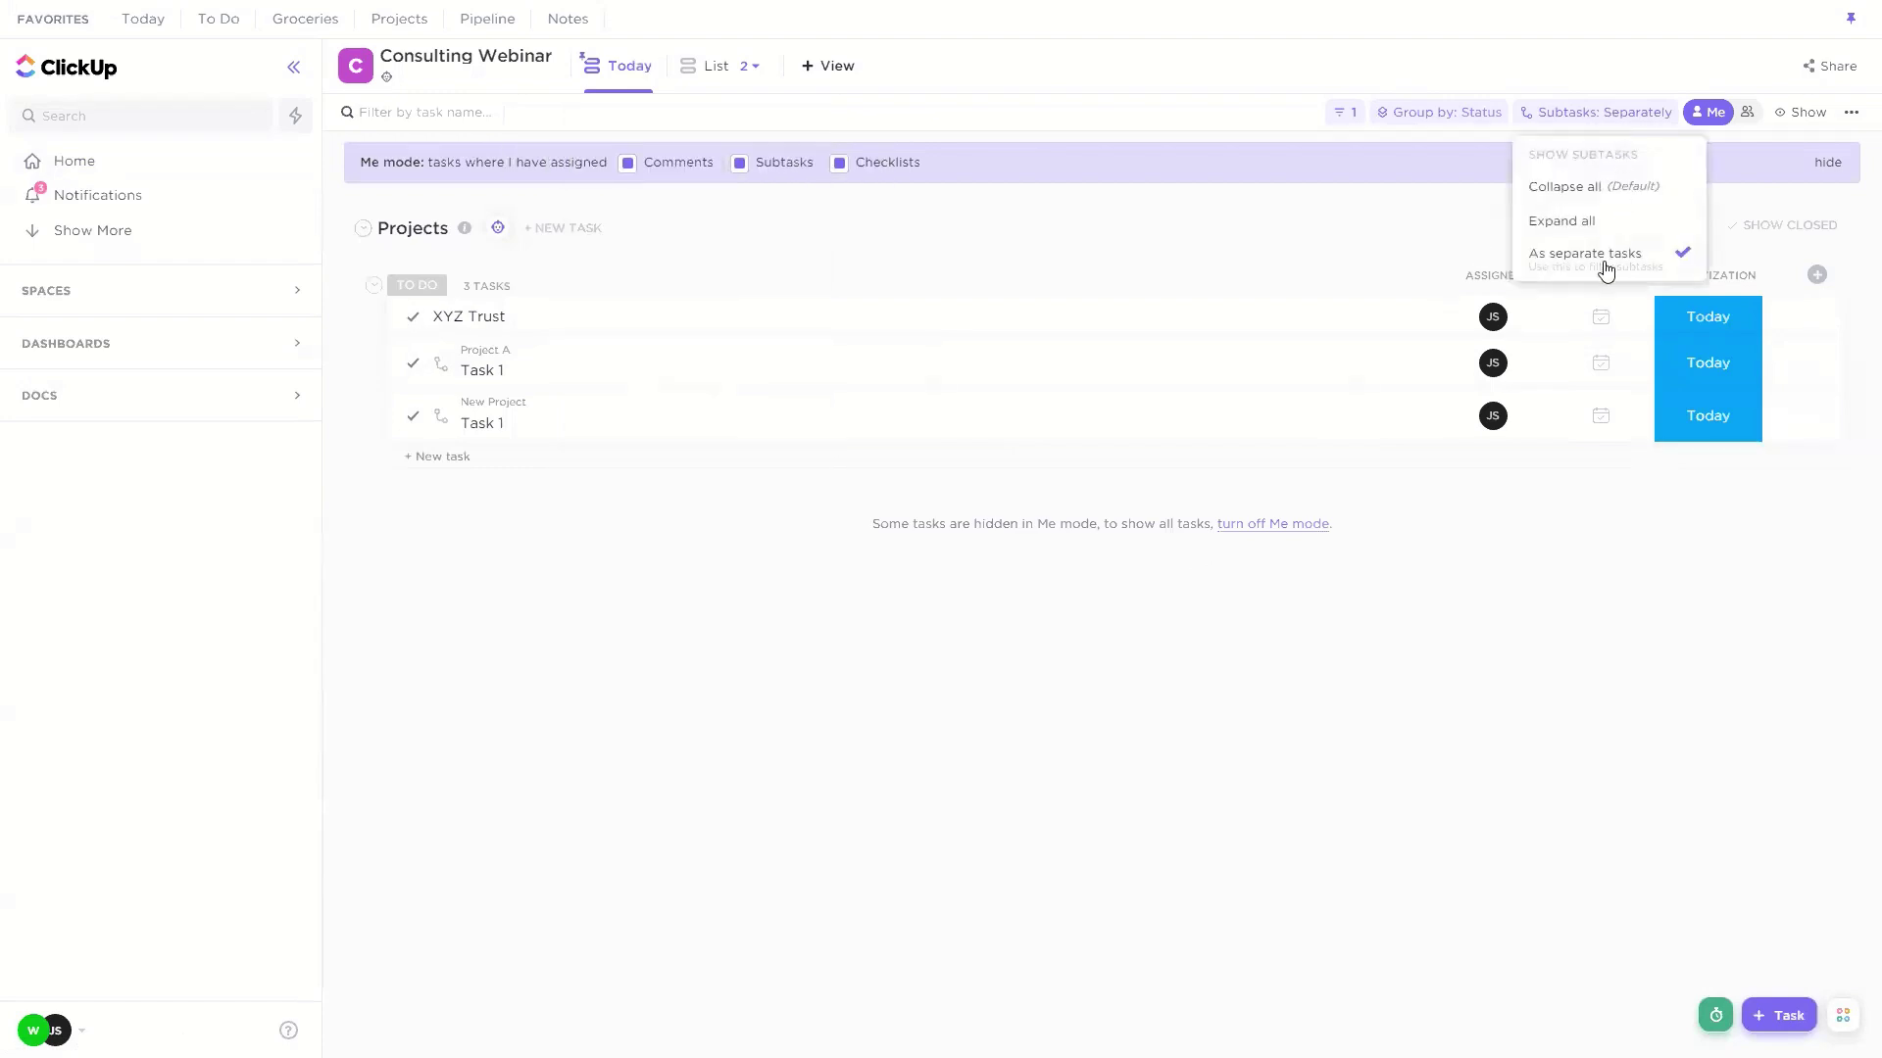
{"action": "left_click", "coordinate": [1184, 609]}
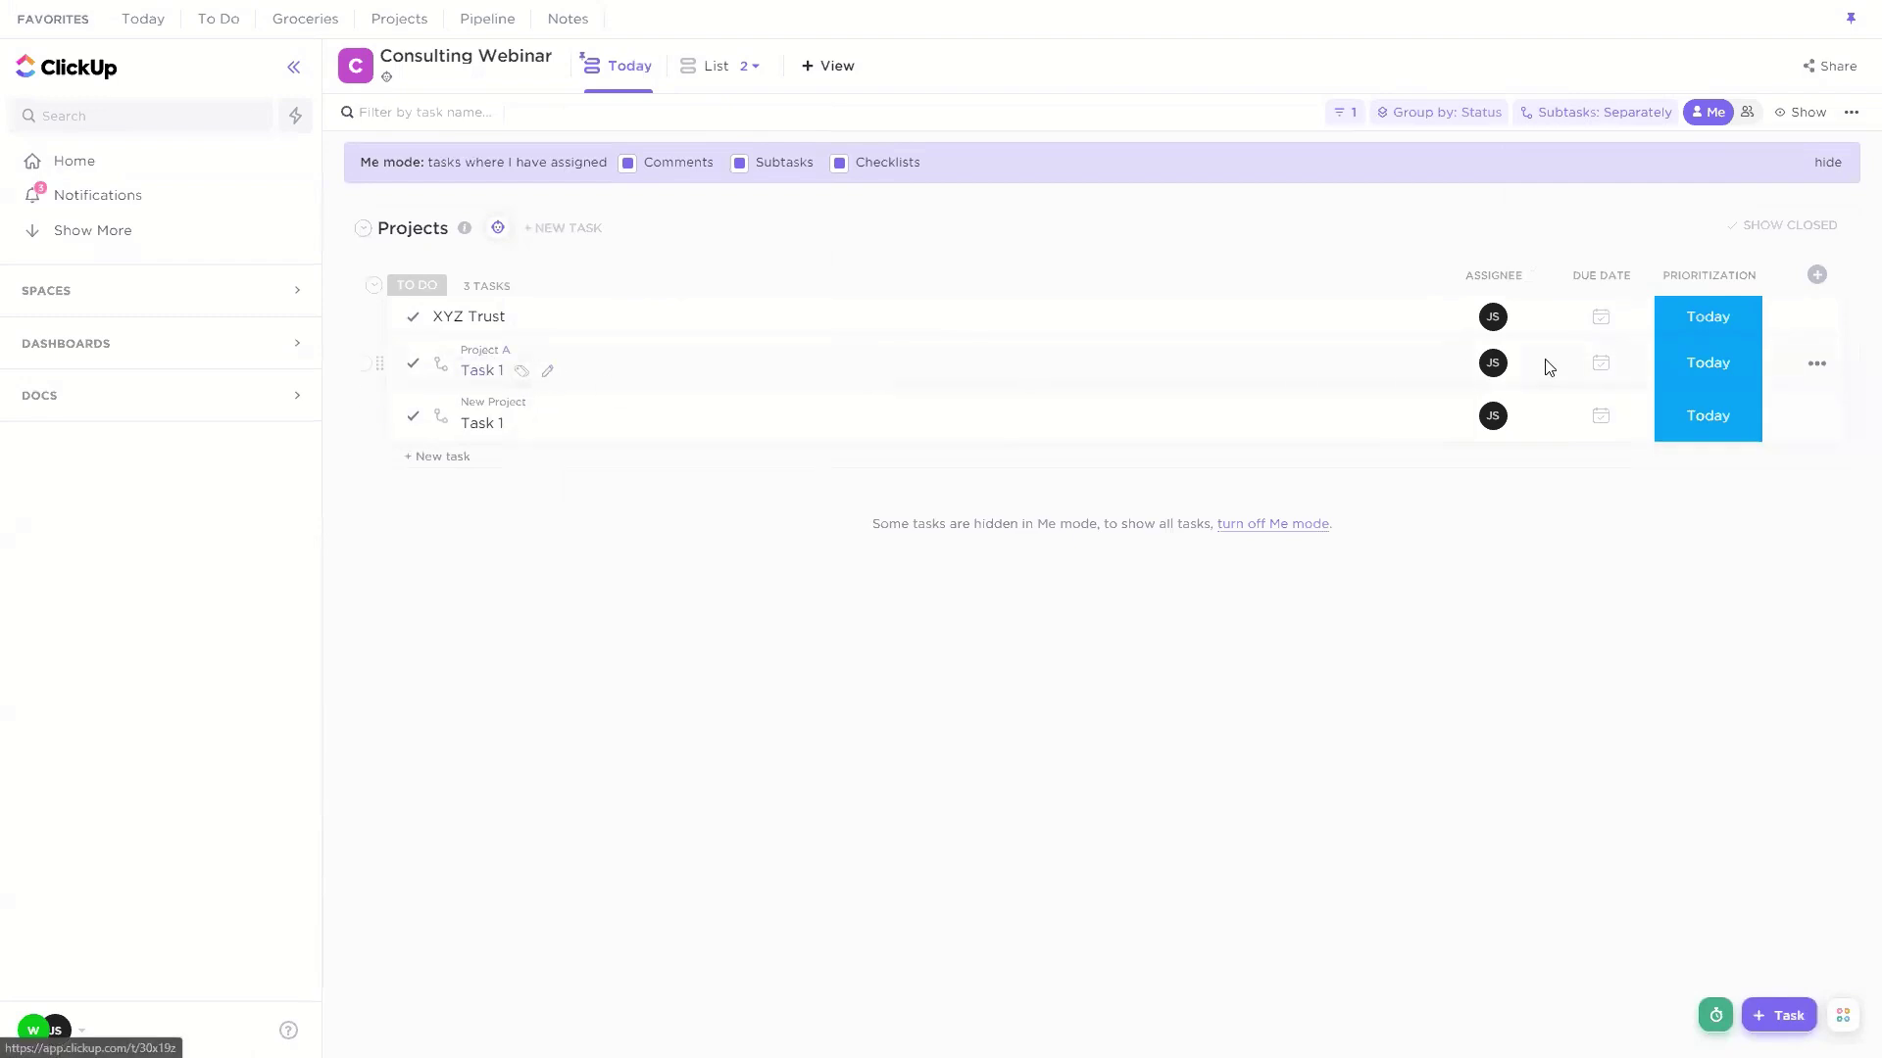
Step: Try collapsing all subtasks in the Today view, and set them back to show as separate tasks
{"action": "left_click", "coordinate": [1607, 116]}
{"action": "left_click", "coordinate": [1601, 198]}
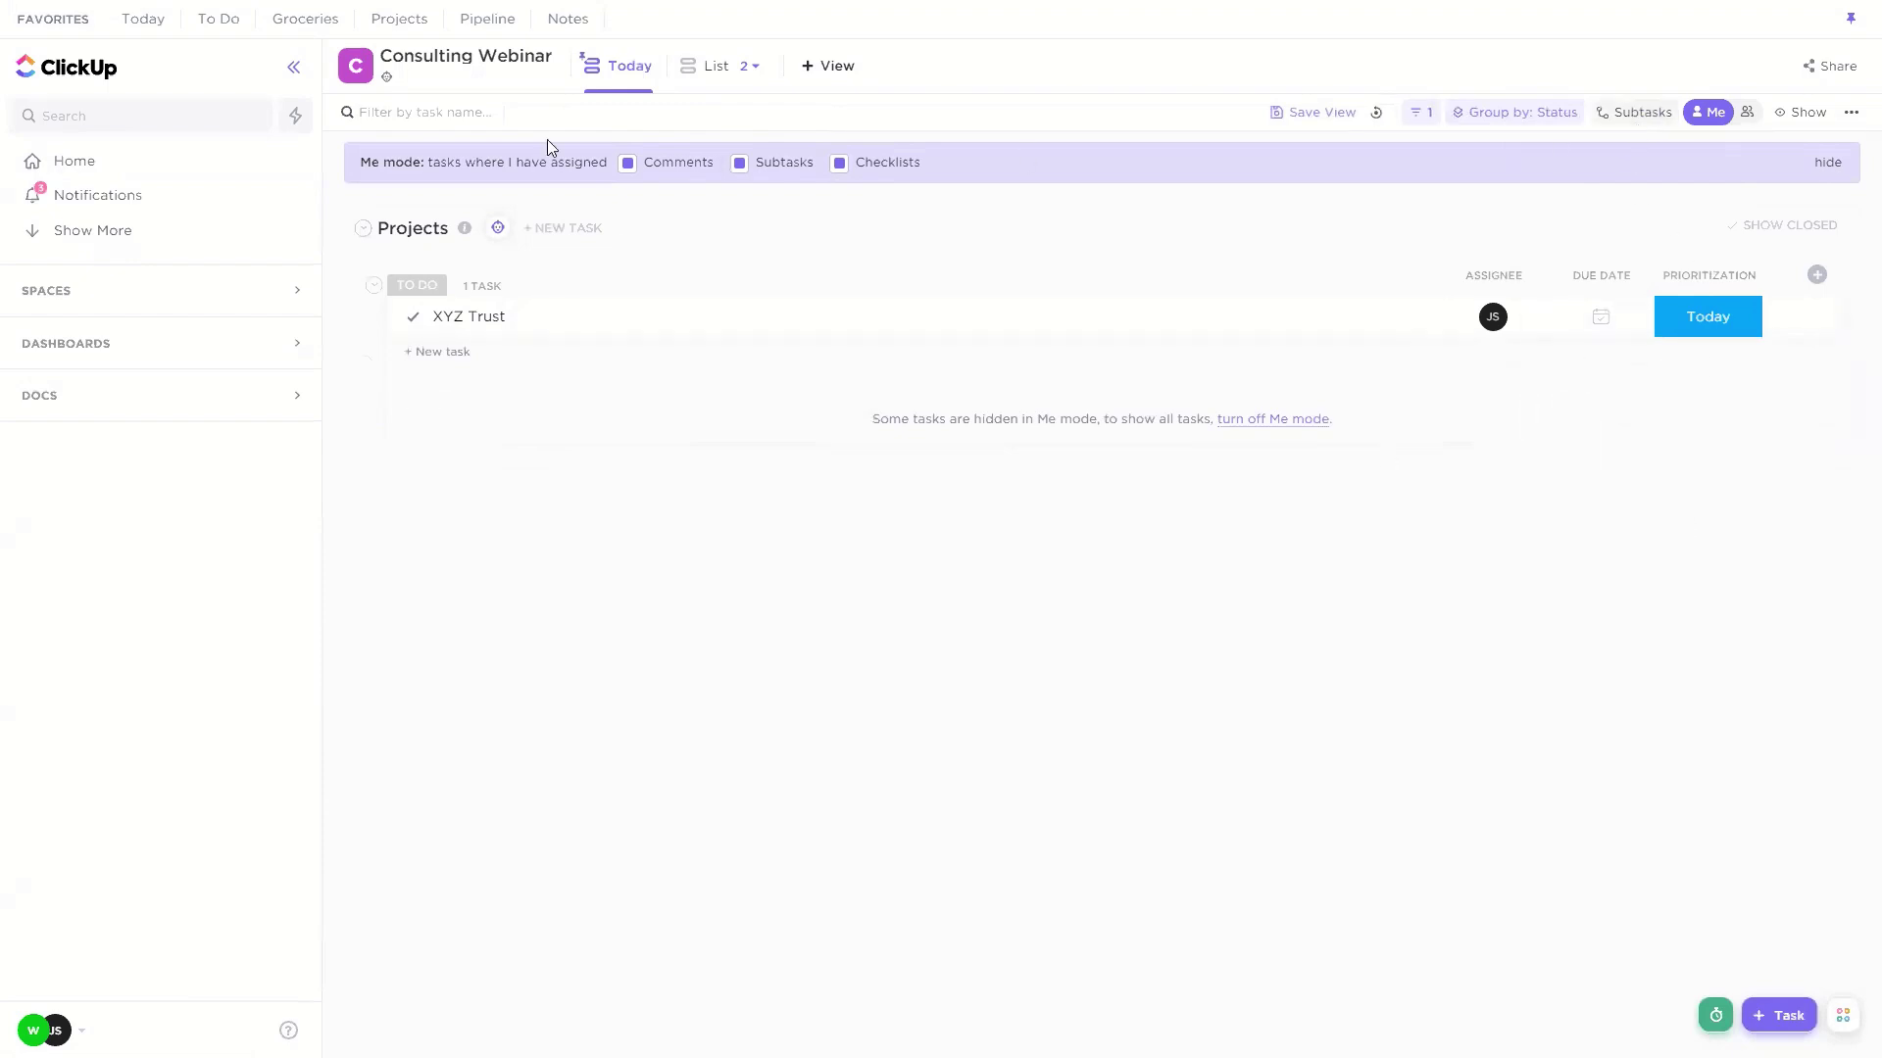
{"action": "left_click", "coordinate": [1642, 114]}
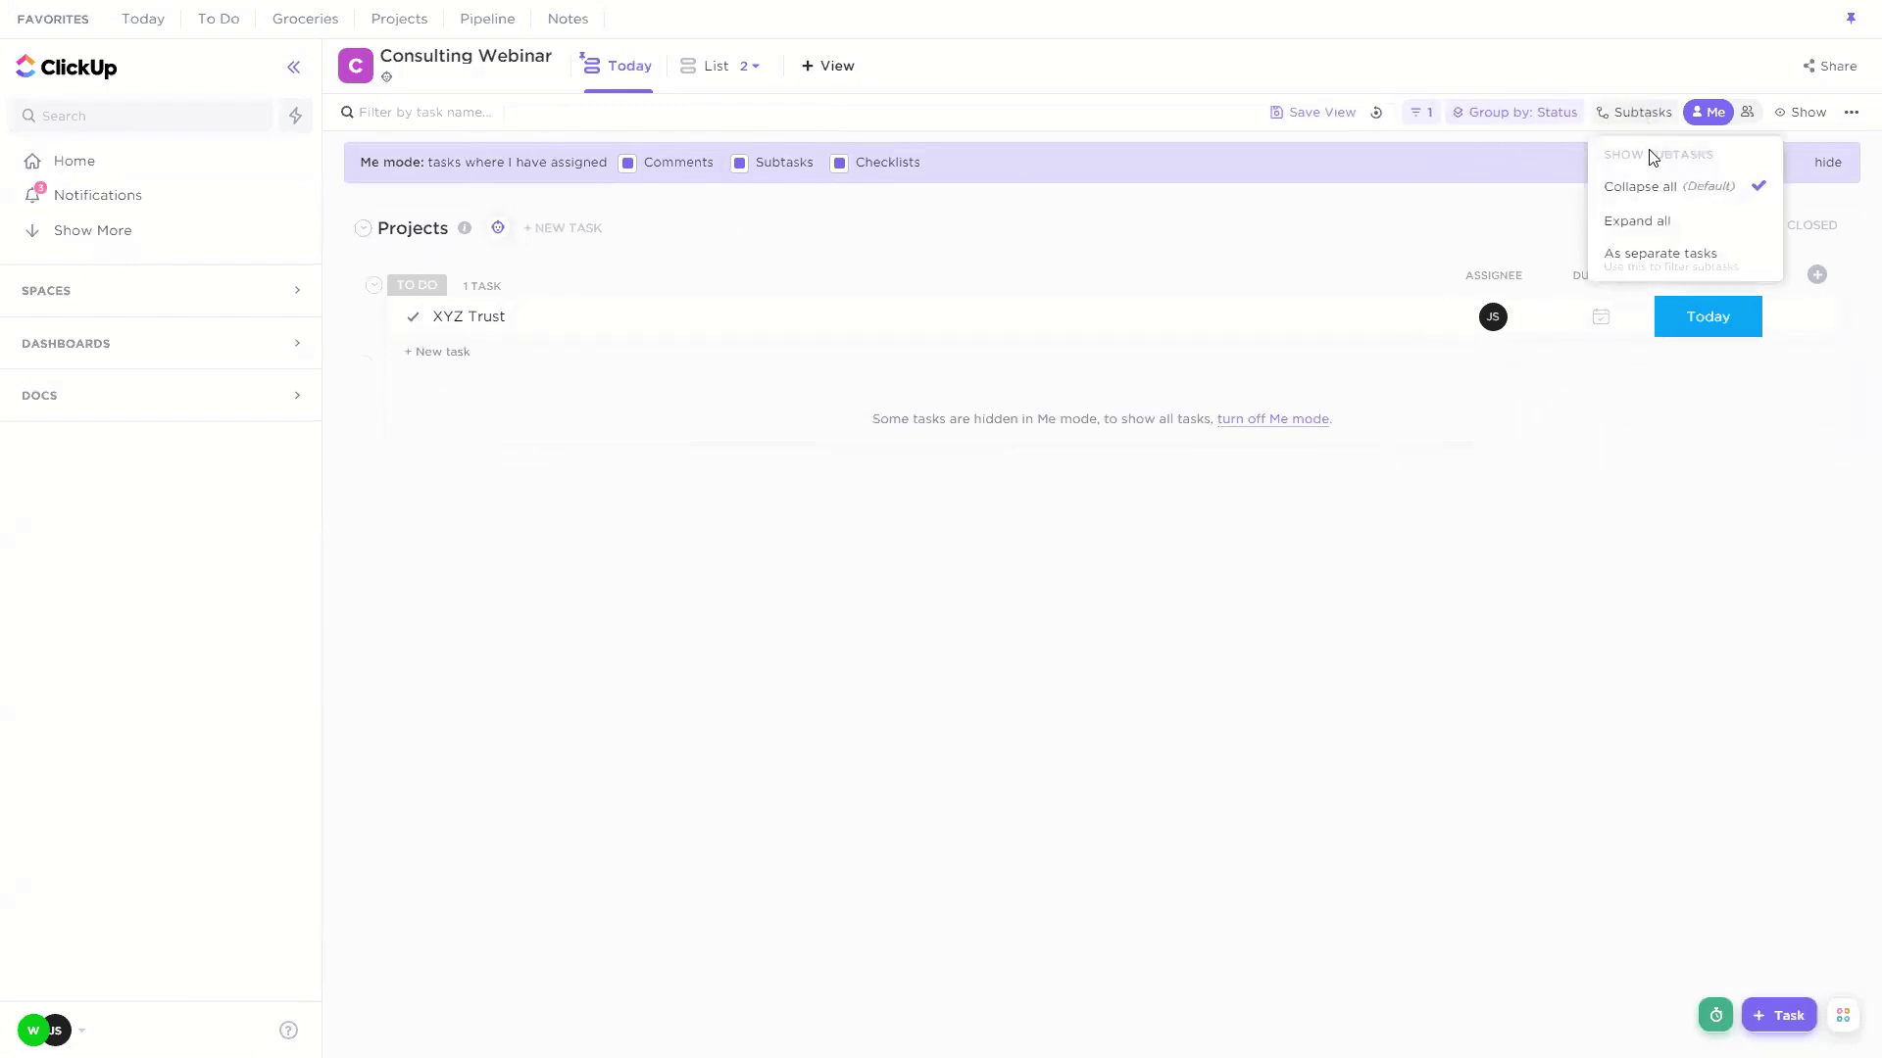
{"action": "left_click", "coordinate": [1636, 263]}
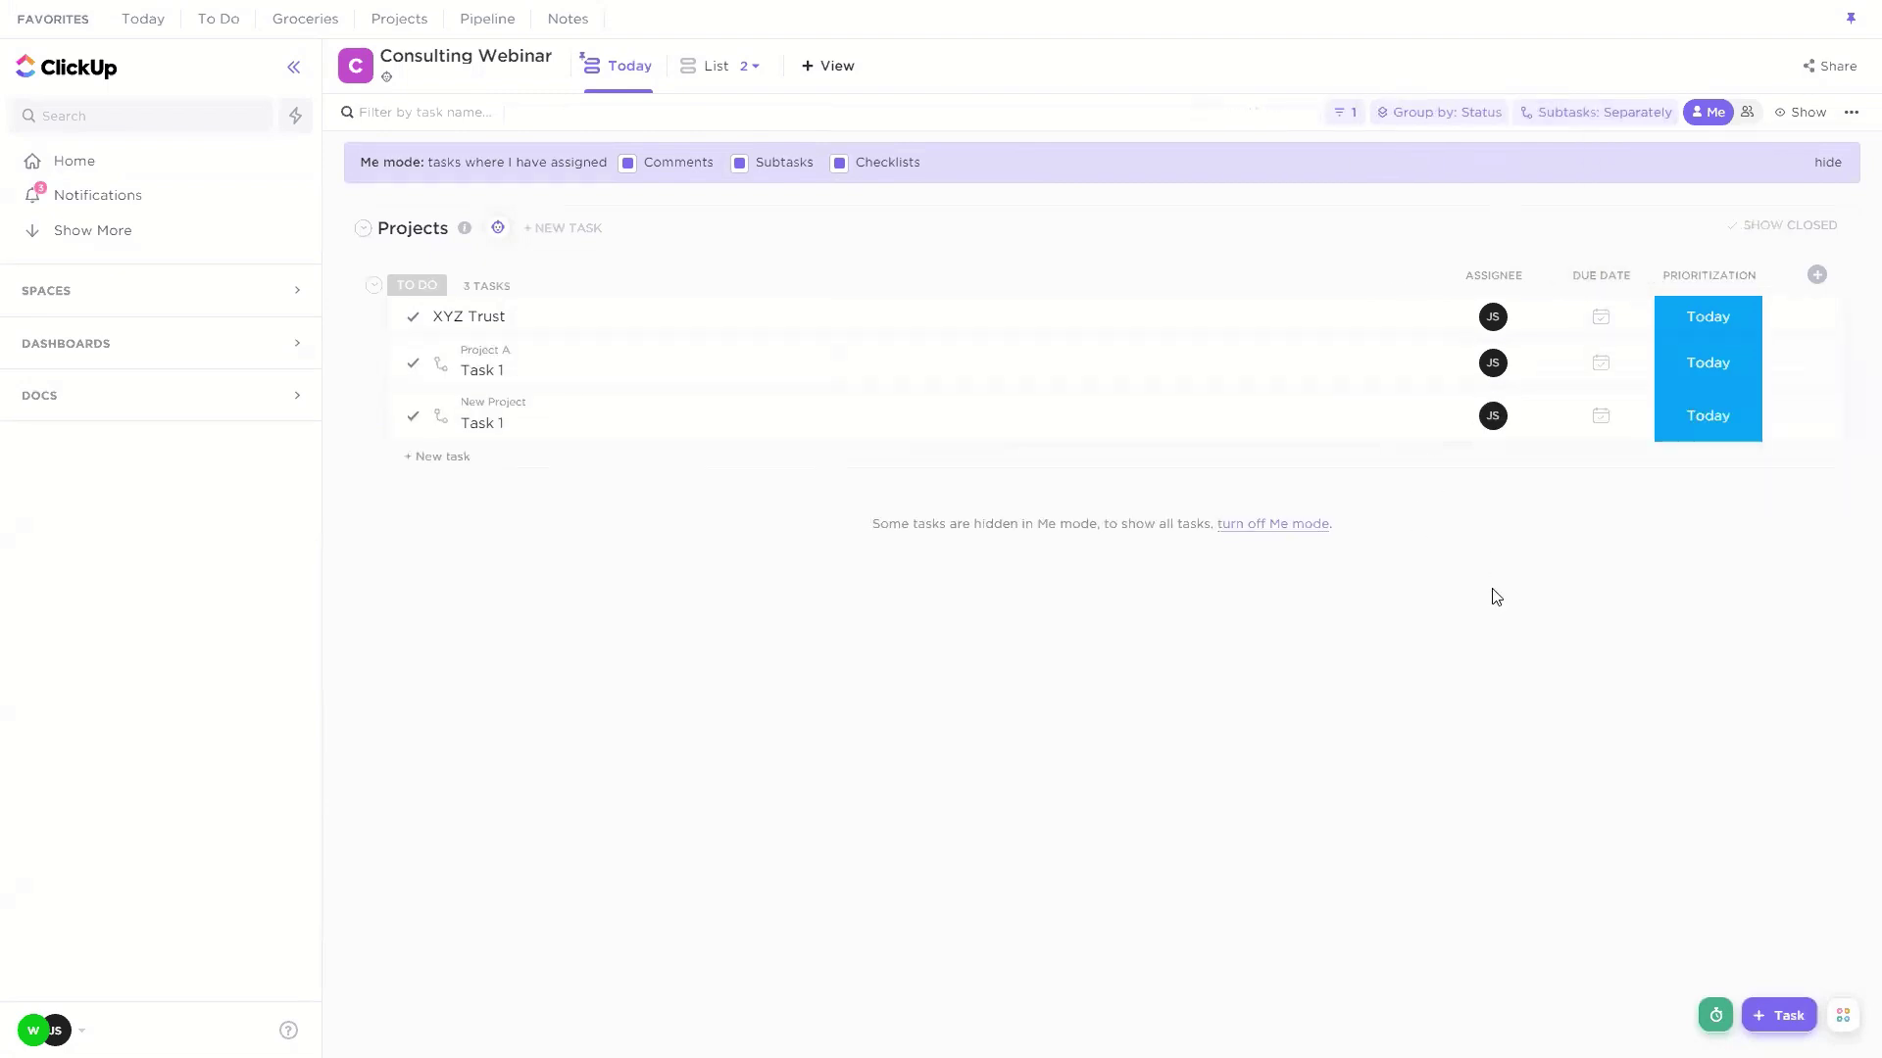
Step: Try removing the Today view's Prioritization filter and grouping by the Prioritization custom field, and discard these view changes
{"action": "left_click", "coordinate": [1348, 117]}
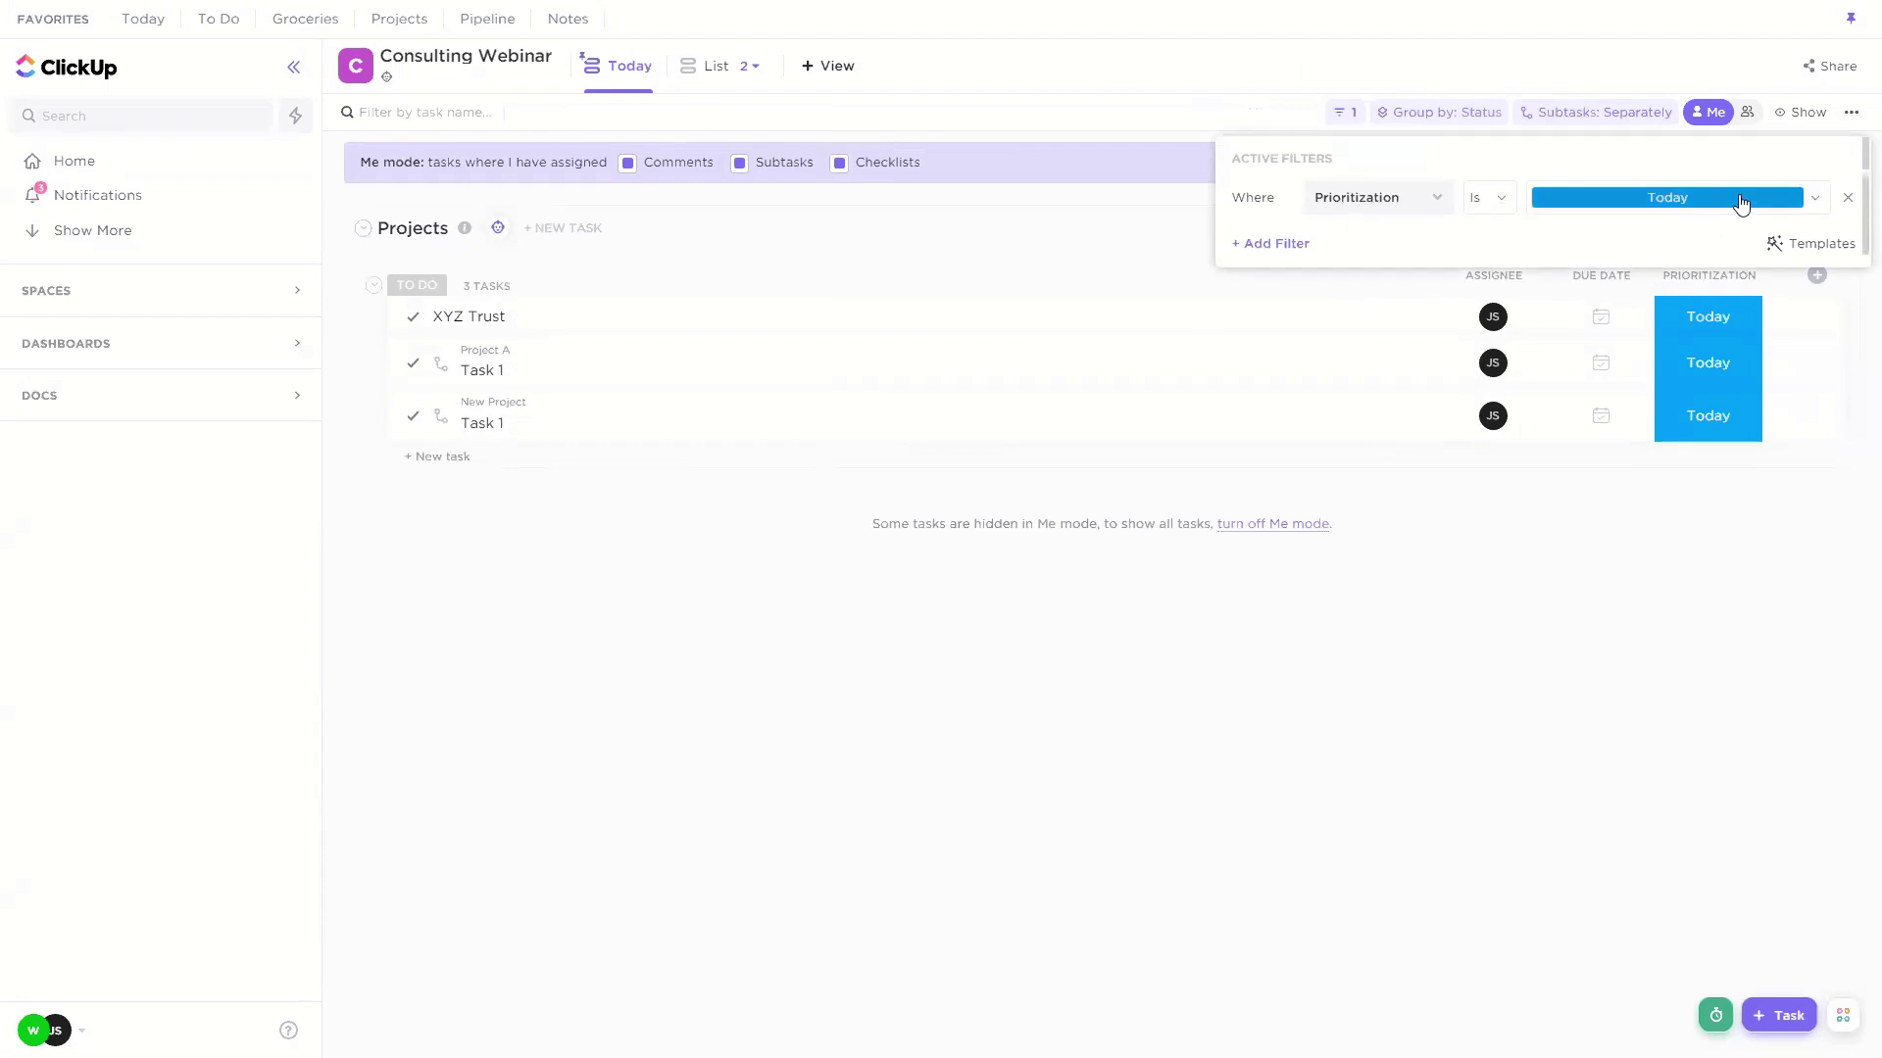
{"action": "left_click", "coordinate": [1847, 197]}
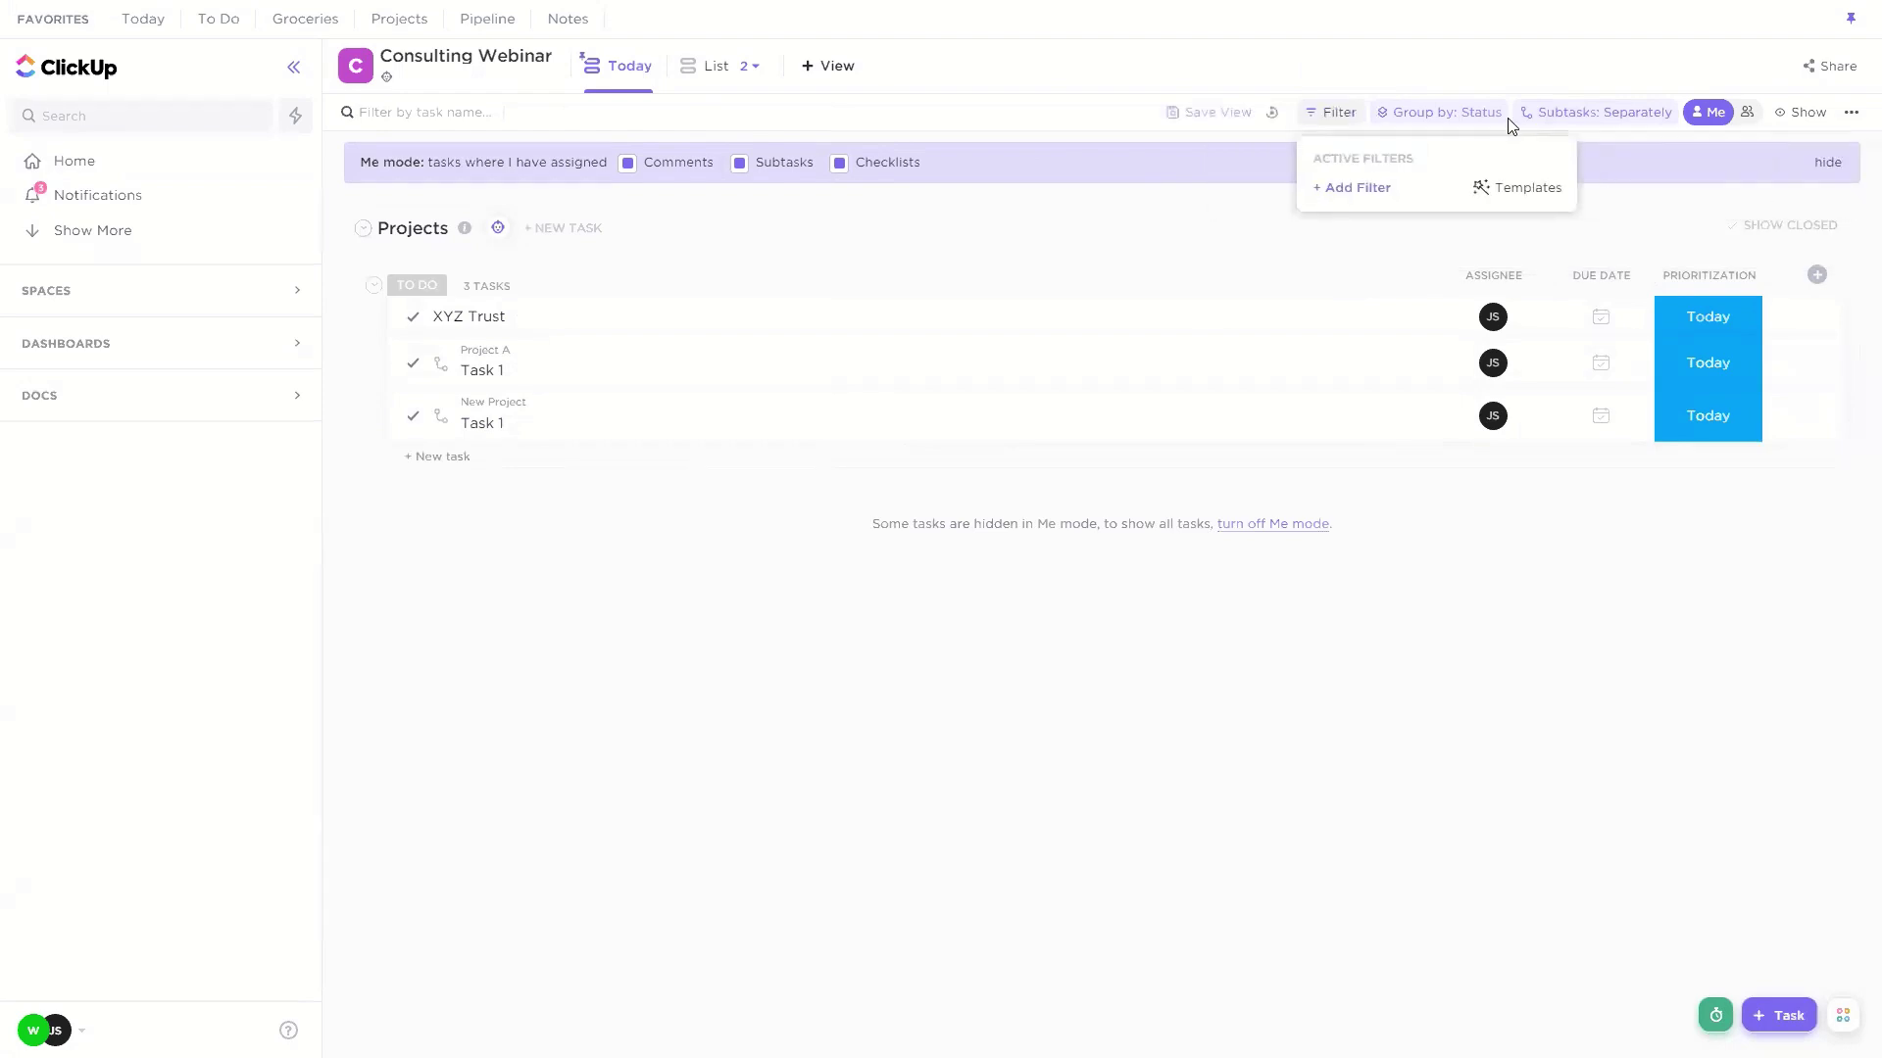
{"action": "left_click", "coordinate": [1450, 111]}
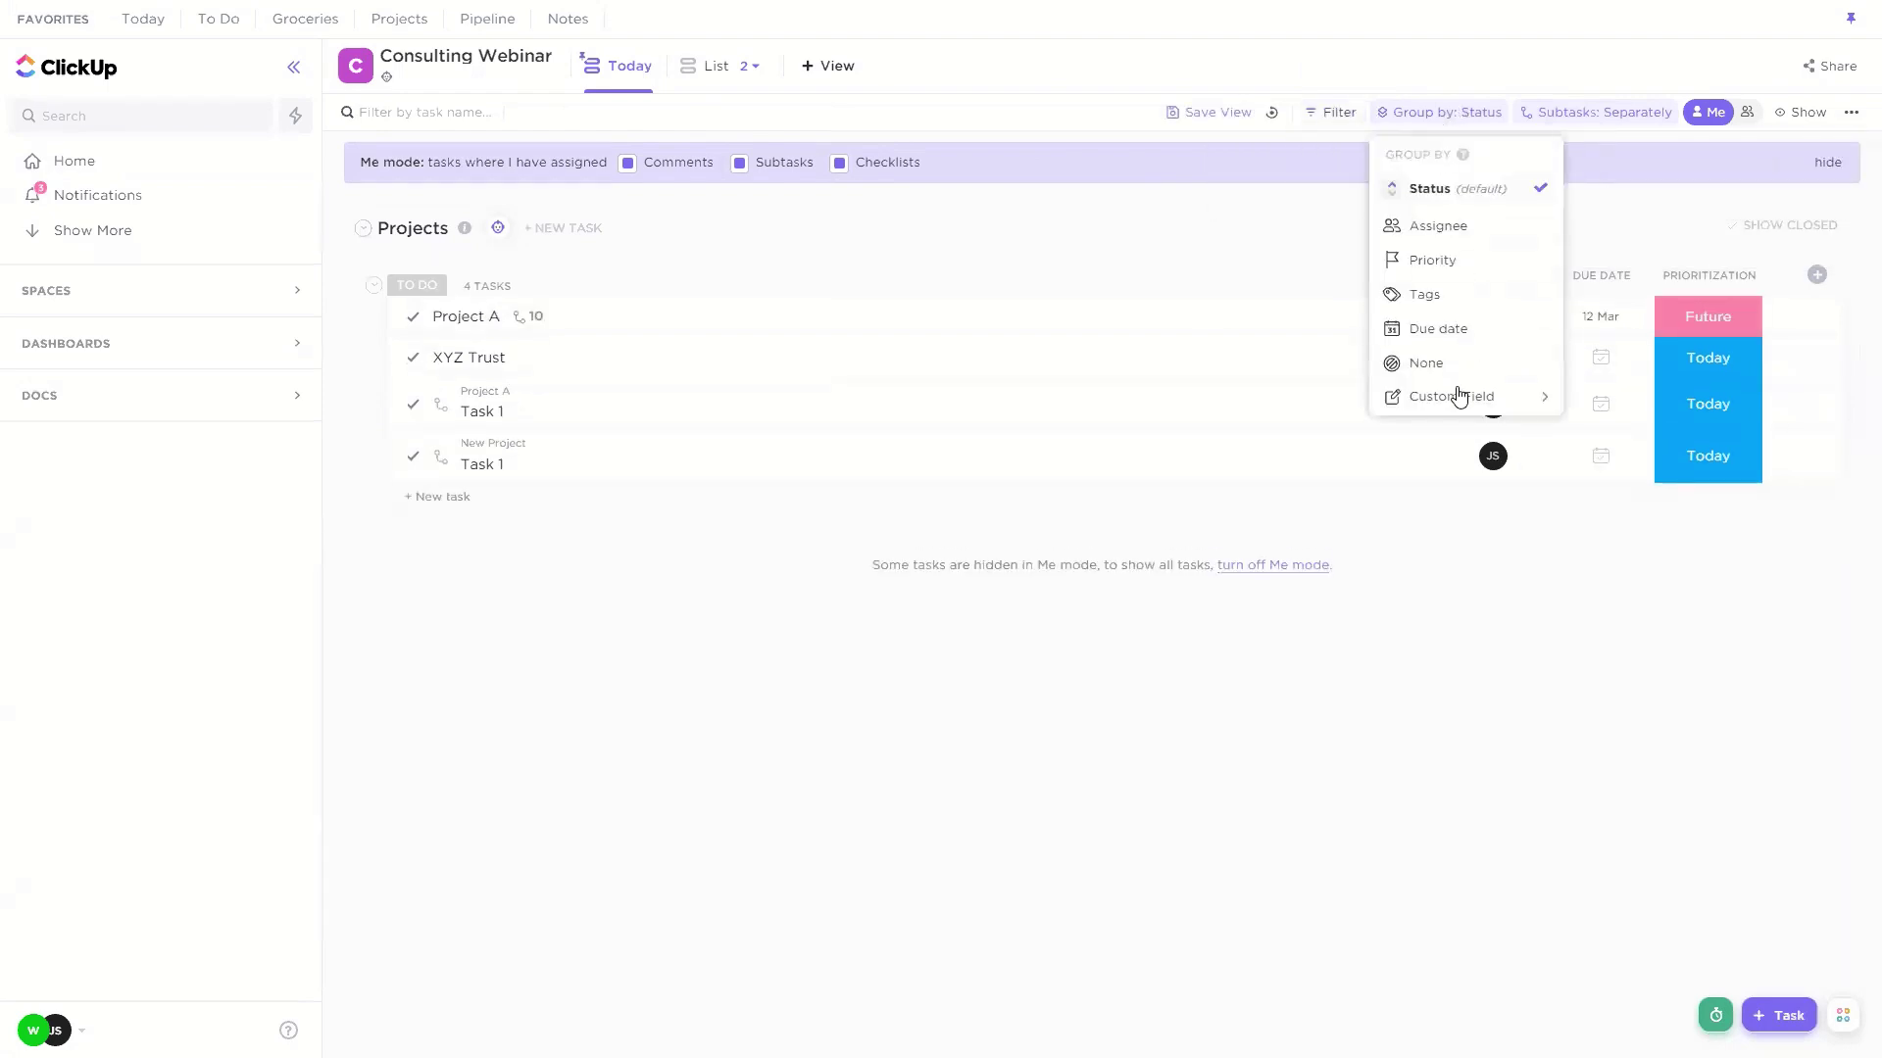
{"action": "mouse_move", "coordinate": [1495, 391]}
{"action": "left_click", "coordinate": [1645, 343]}
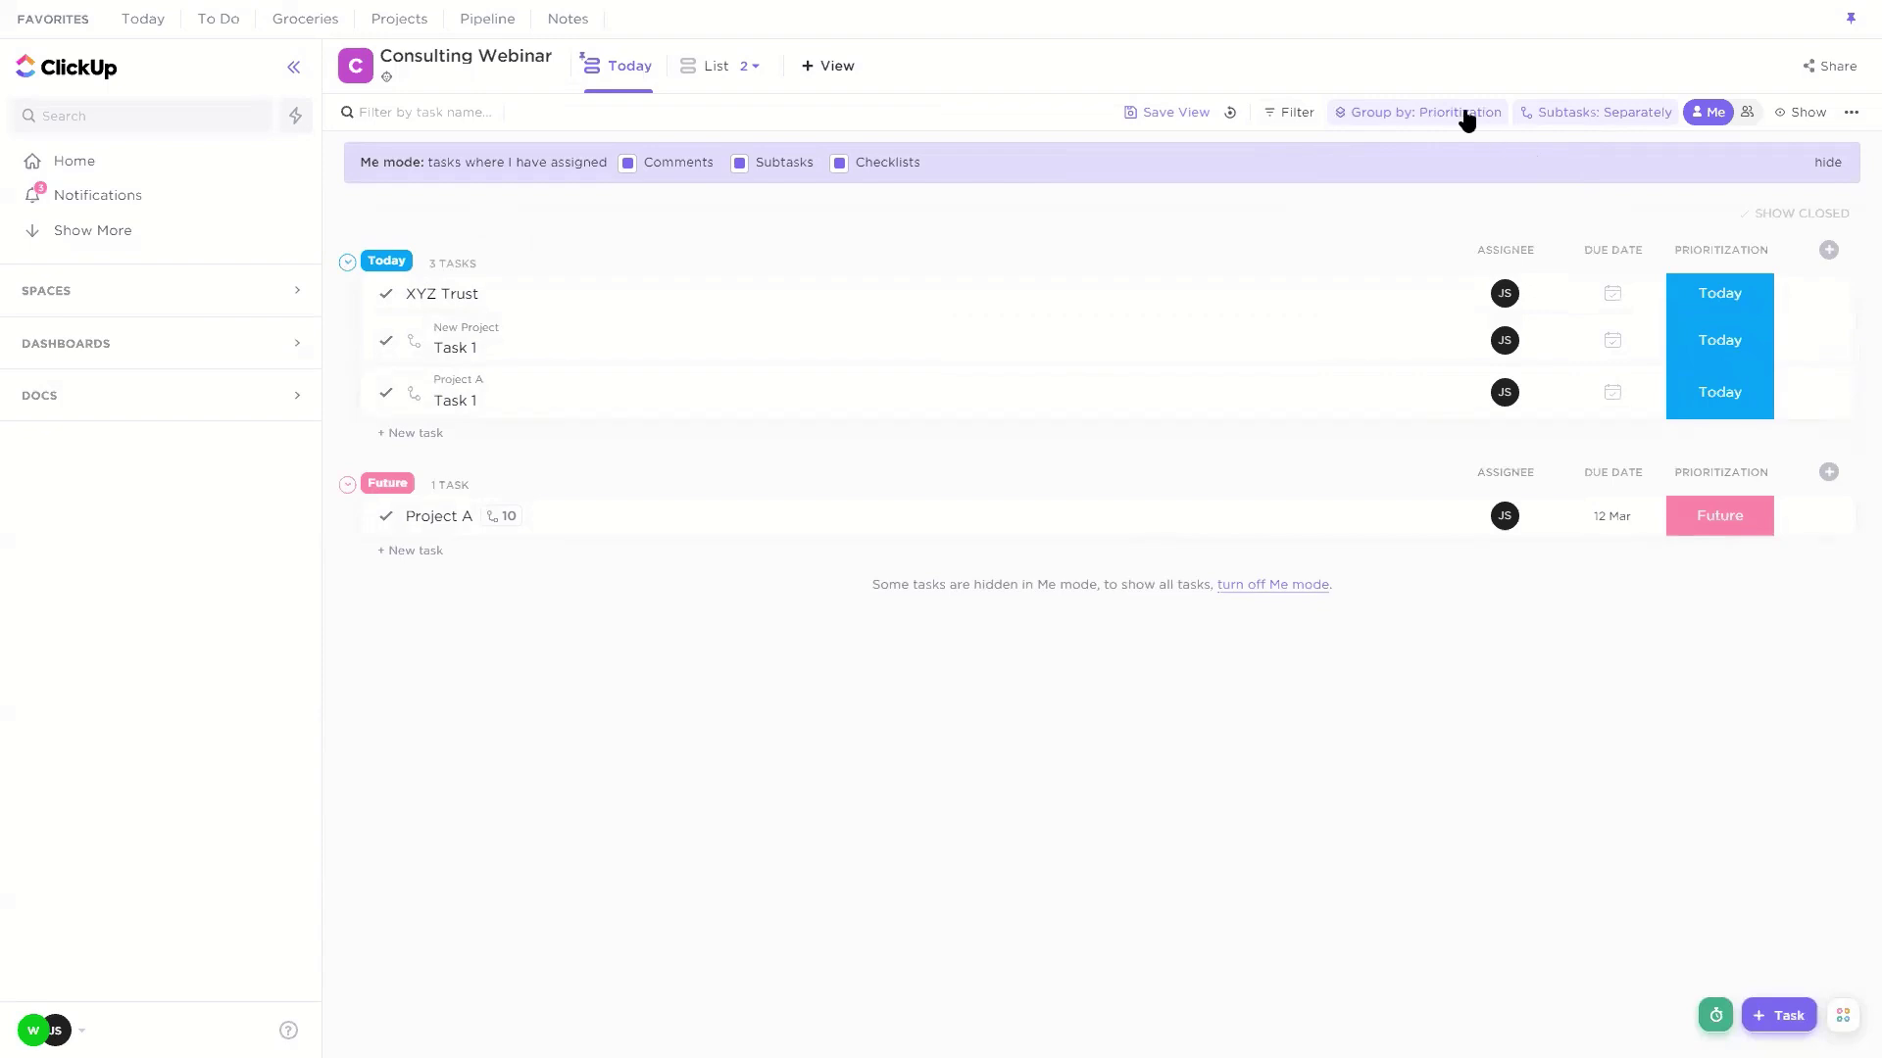
{"action": "left_click", "coordinate": [1230, 113]}
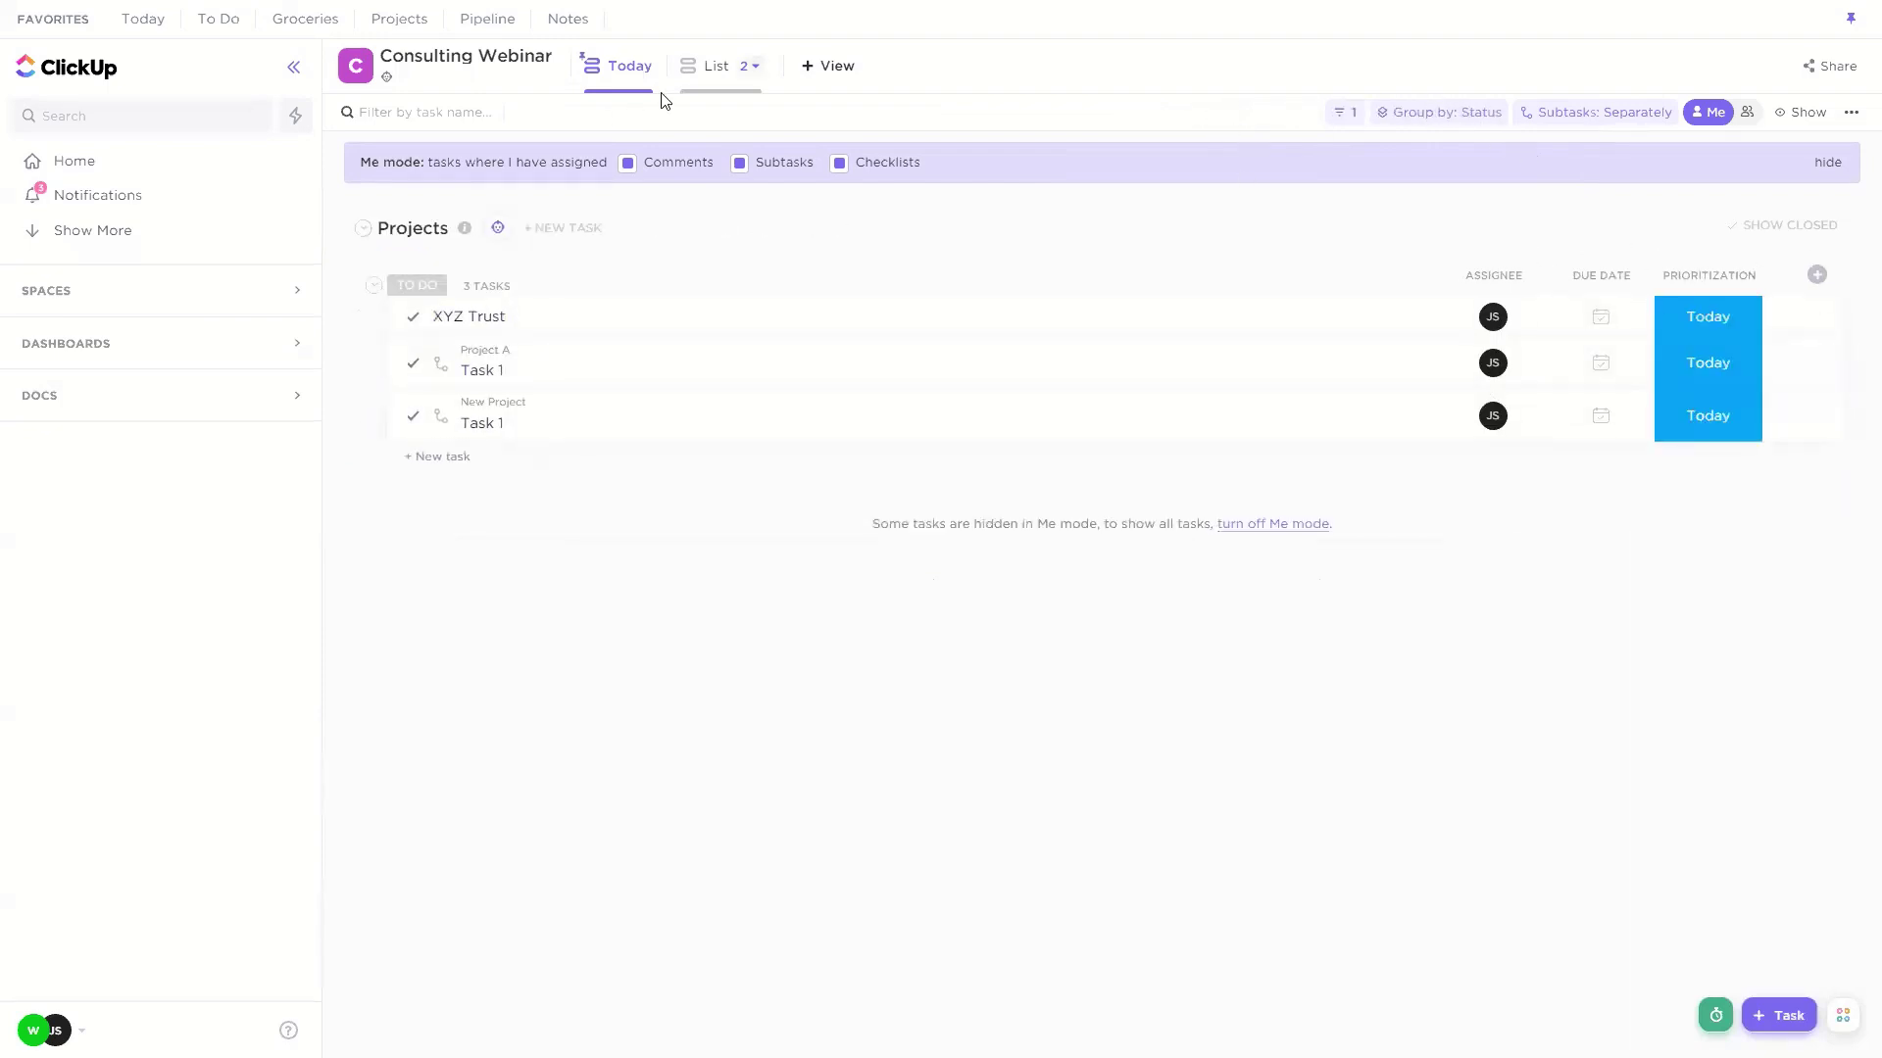
Step: Open the Coming Up view and examine its grouping, its Prioritization filter and the tasks in each prioritization group
{"action": "left_click", "coordinate": [747, 66]}
{"action": "left_click", "coordinate": [770, 157]}
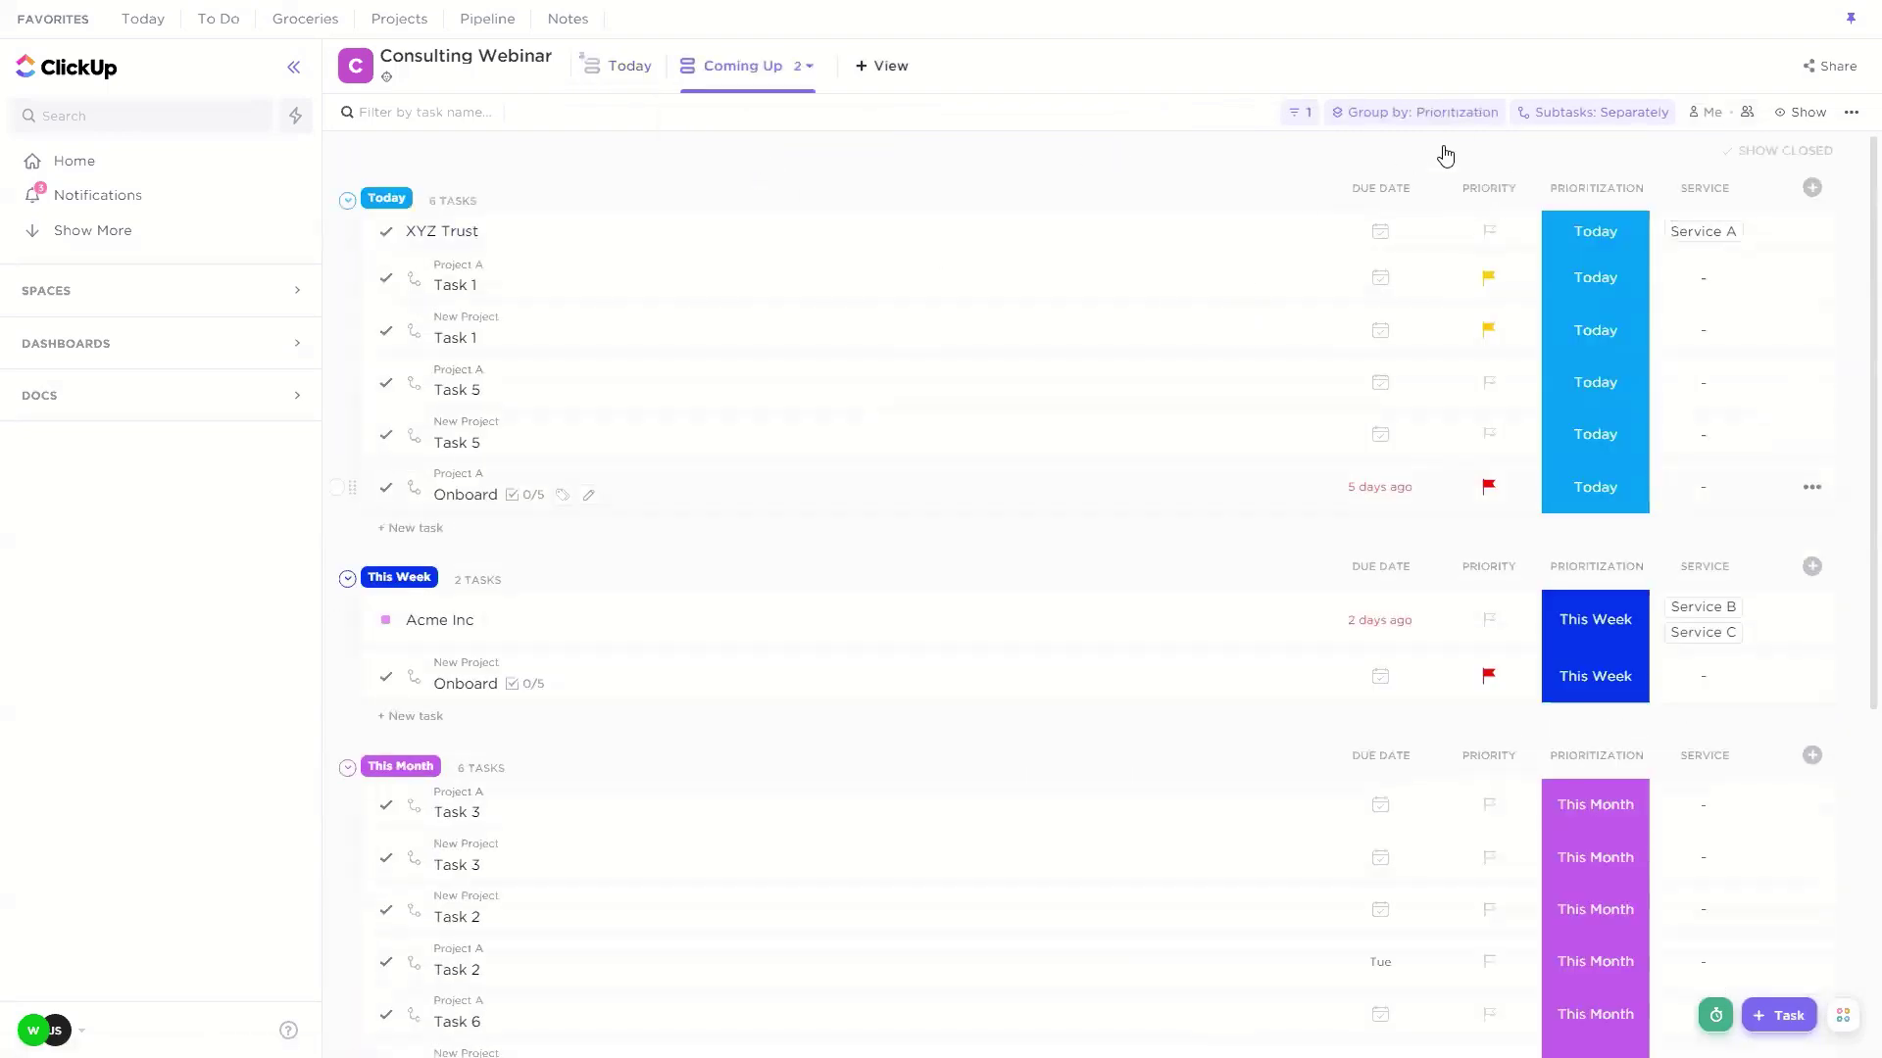
{"action": "left_click", "coordinate": [1426, 113]}
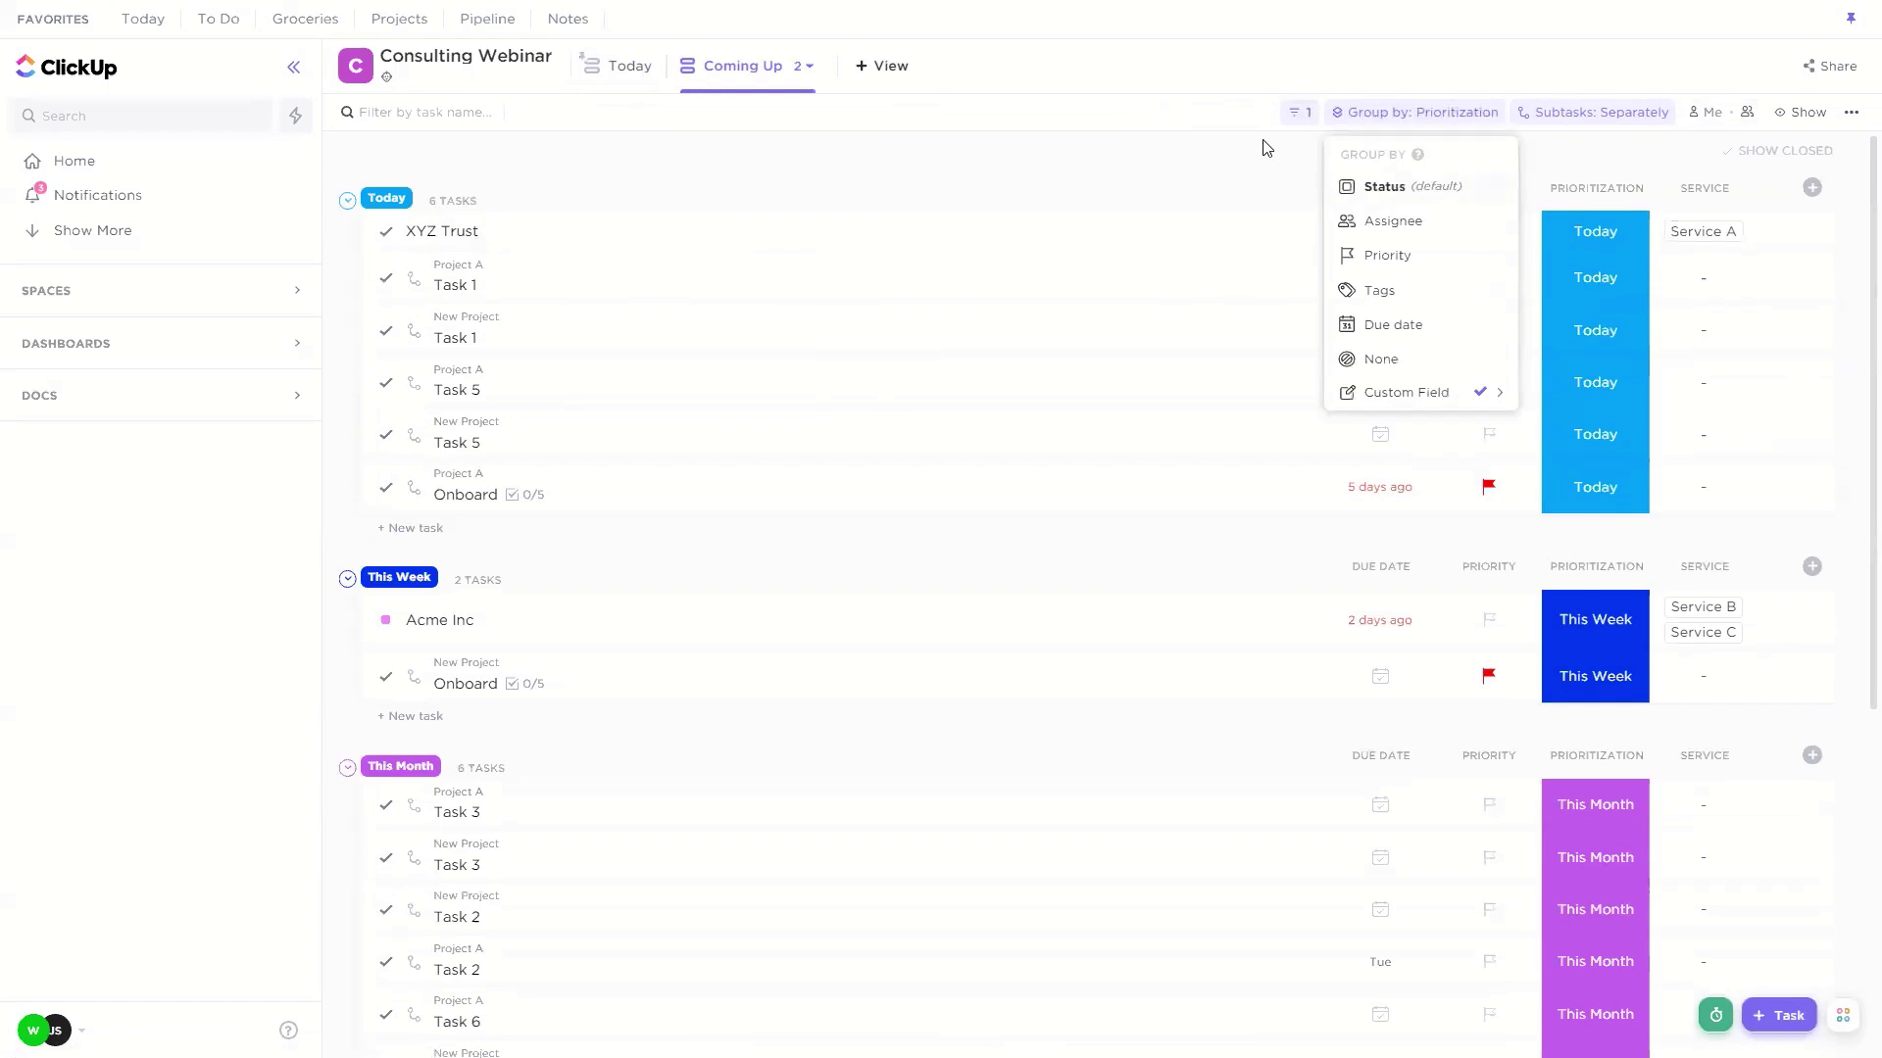
{"action": "left_click", "coordinate": [1298, 112]}
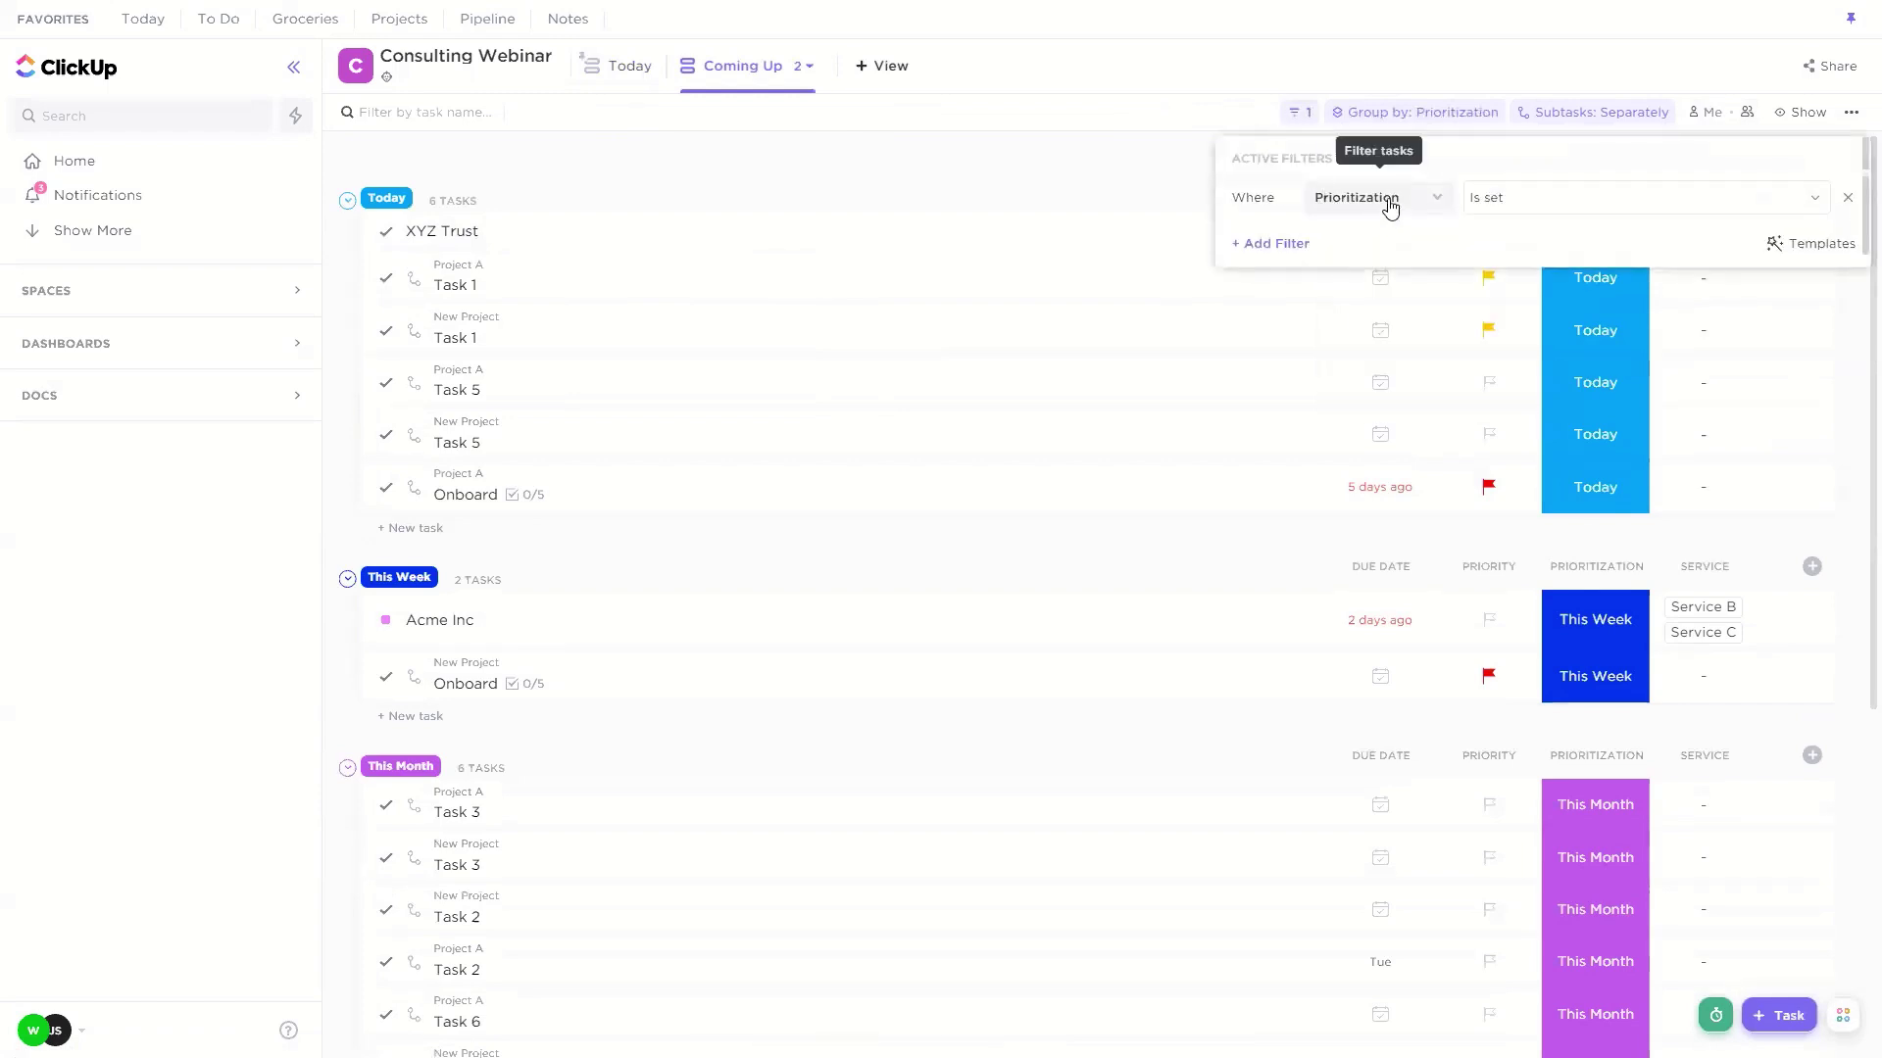
{"action": "left_click", "coordinate": [1042, 160]}
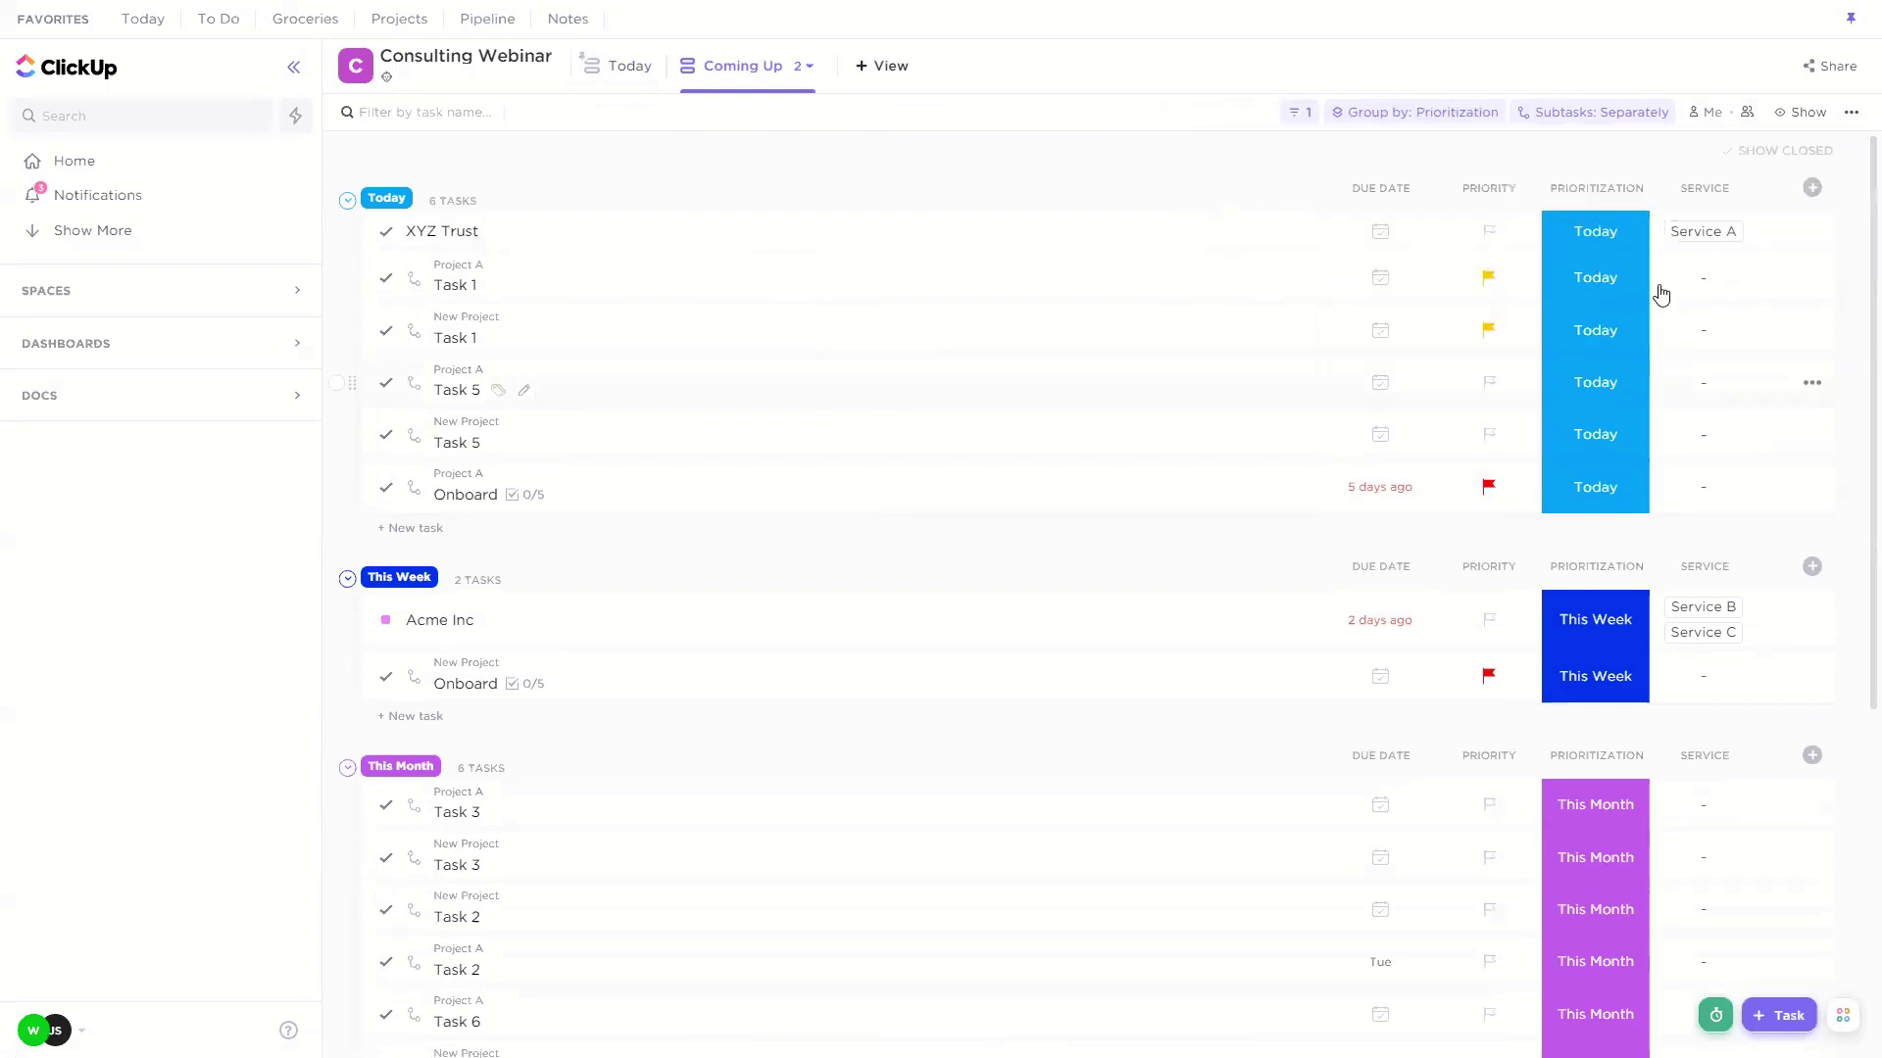
{"action": "scroll", "coordinate": [1617, 421], "scroll_direction": "down", "scroll_amount": 4}
{"action": "scroll", "coordinate": [1617, 711], "scroll_direction": "down", "scroll_amount": 1}
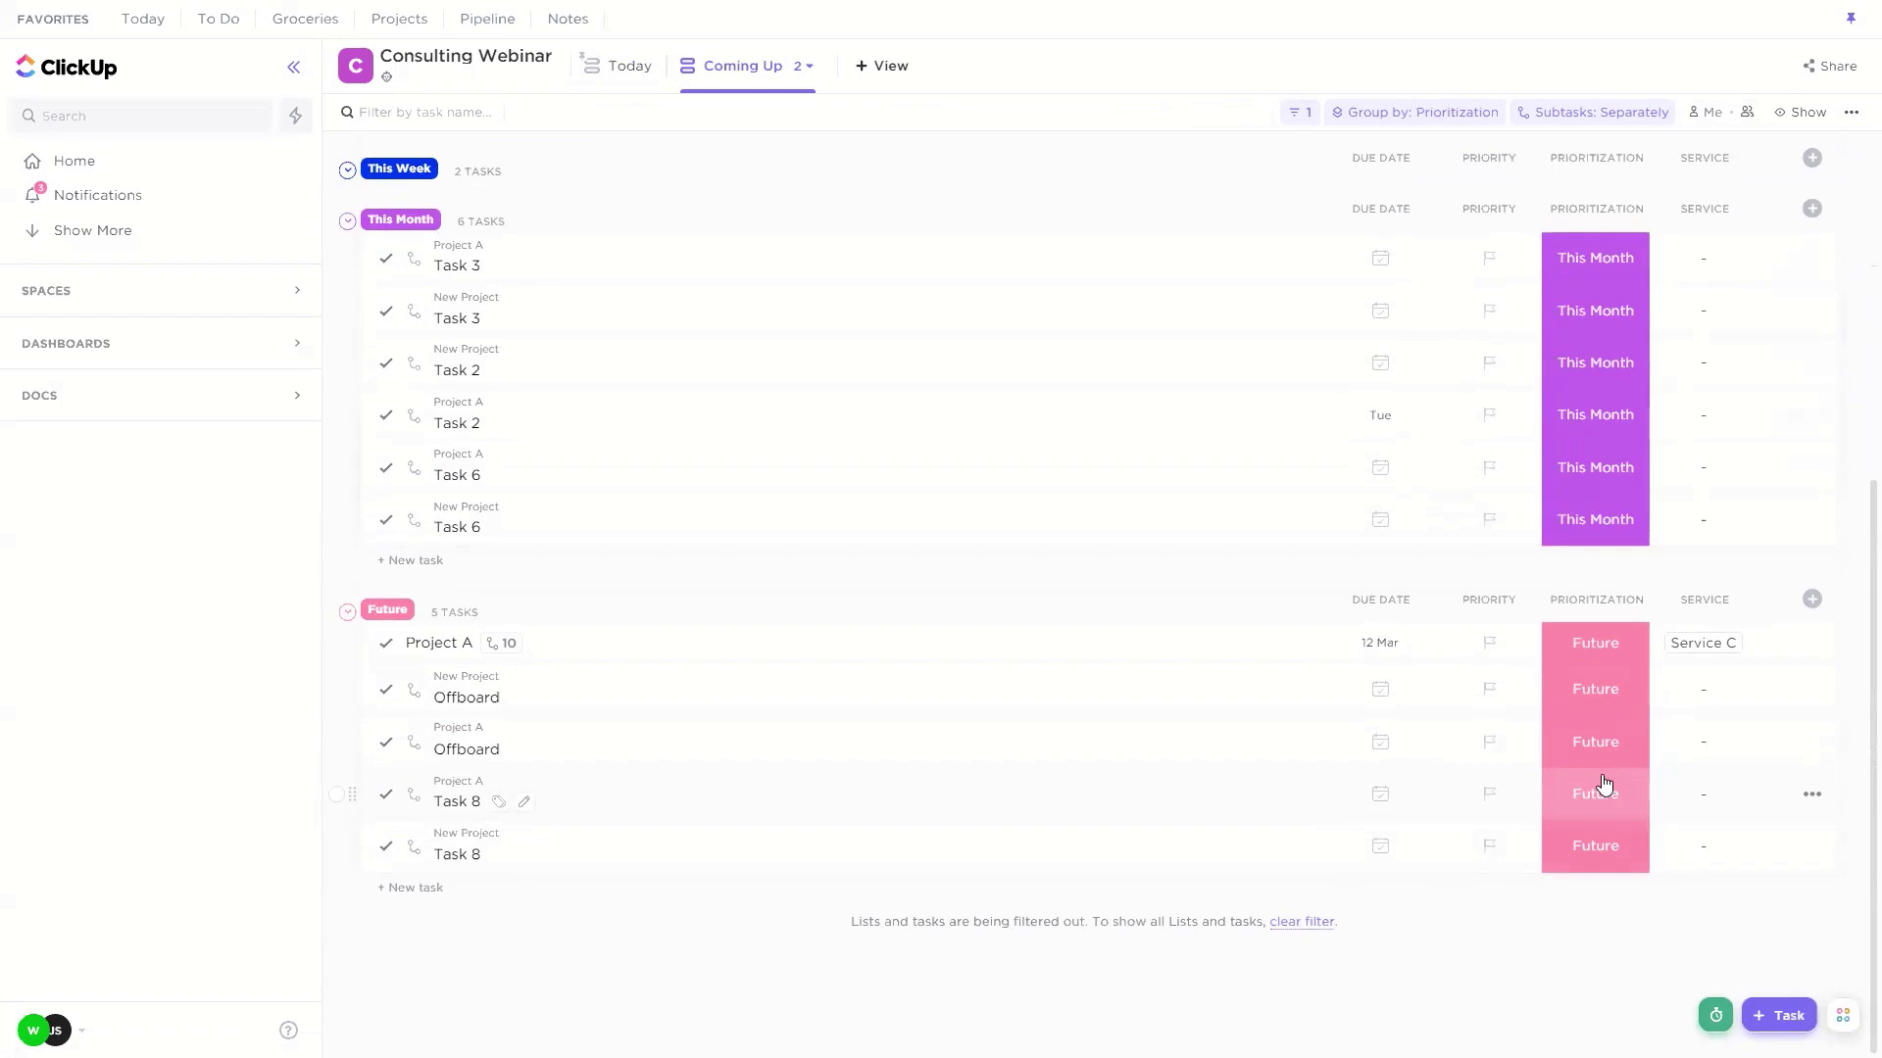
{"action": "scroll", "coordinate": [1603, 784], "scroll_direction": "up", "scroll_amount": 6}
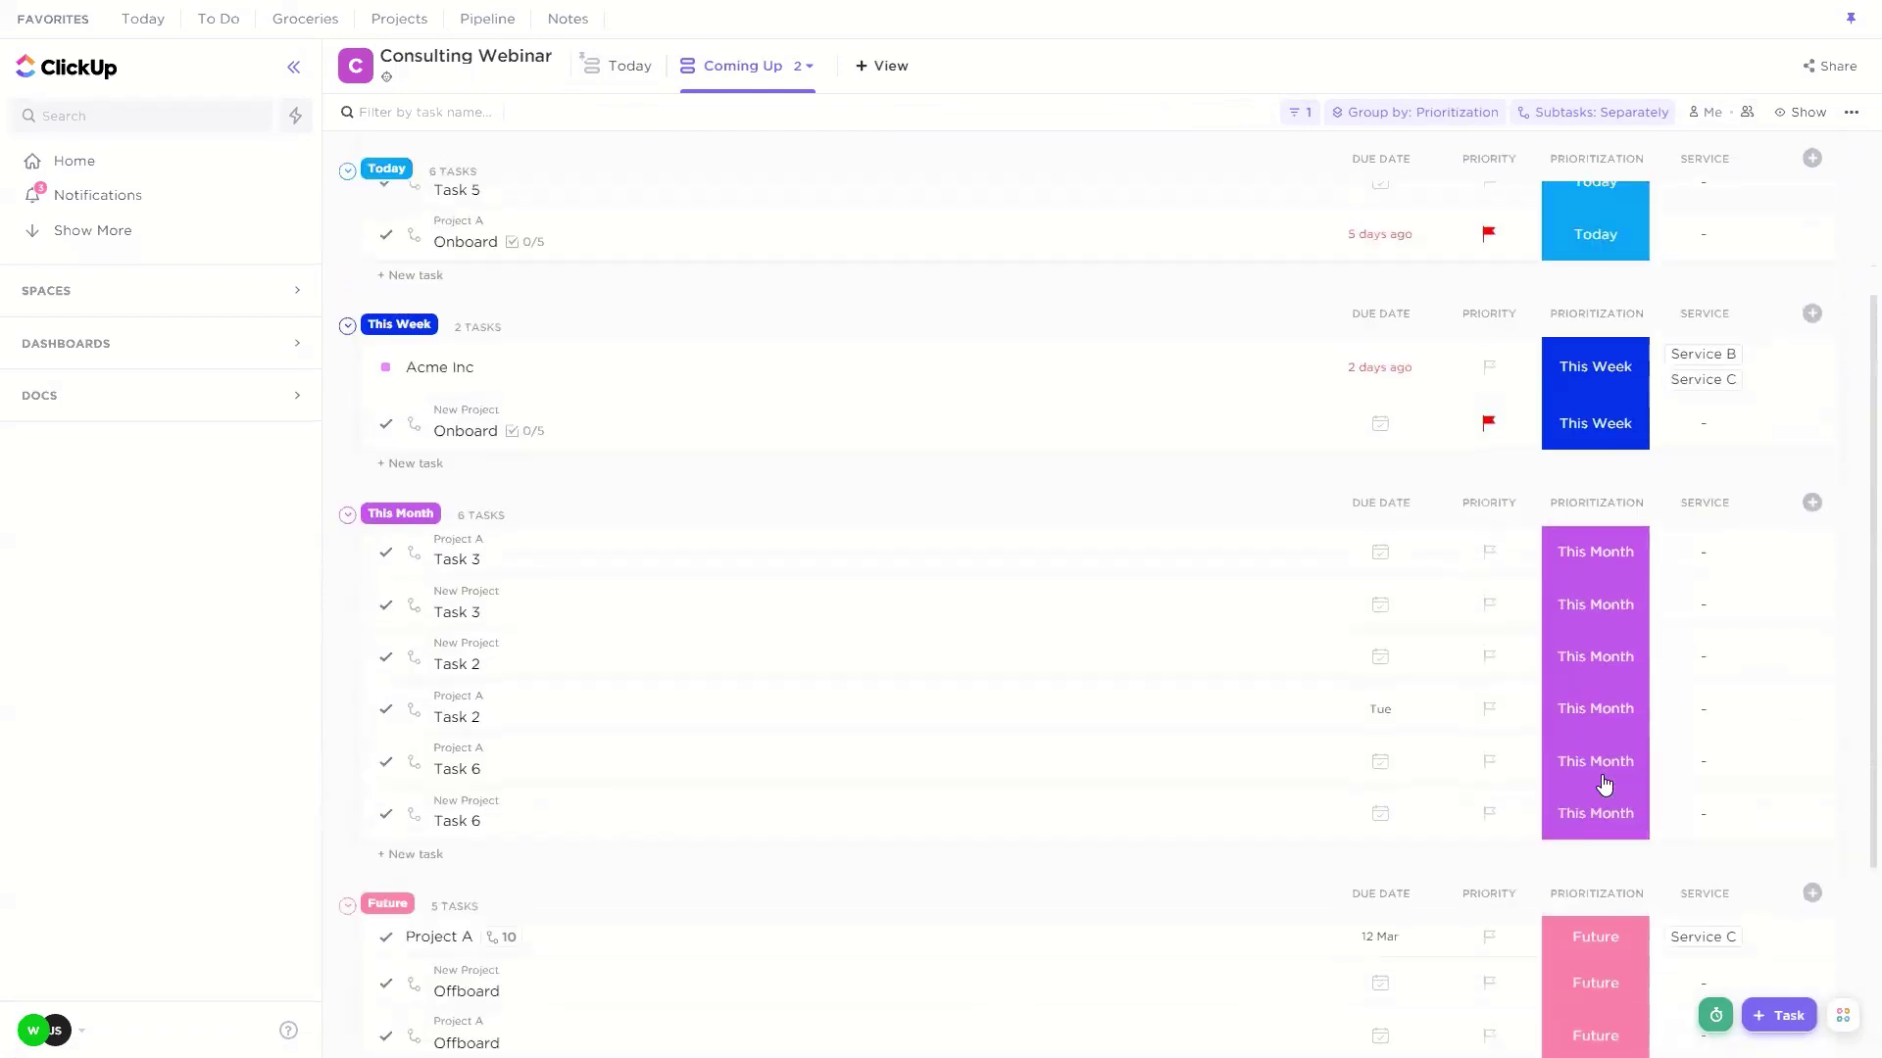
Step: Return to the Today view and convert it to a personal view
{"action": "left_click", "coordinate": [649, 86]}
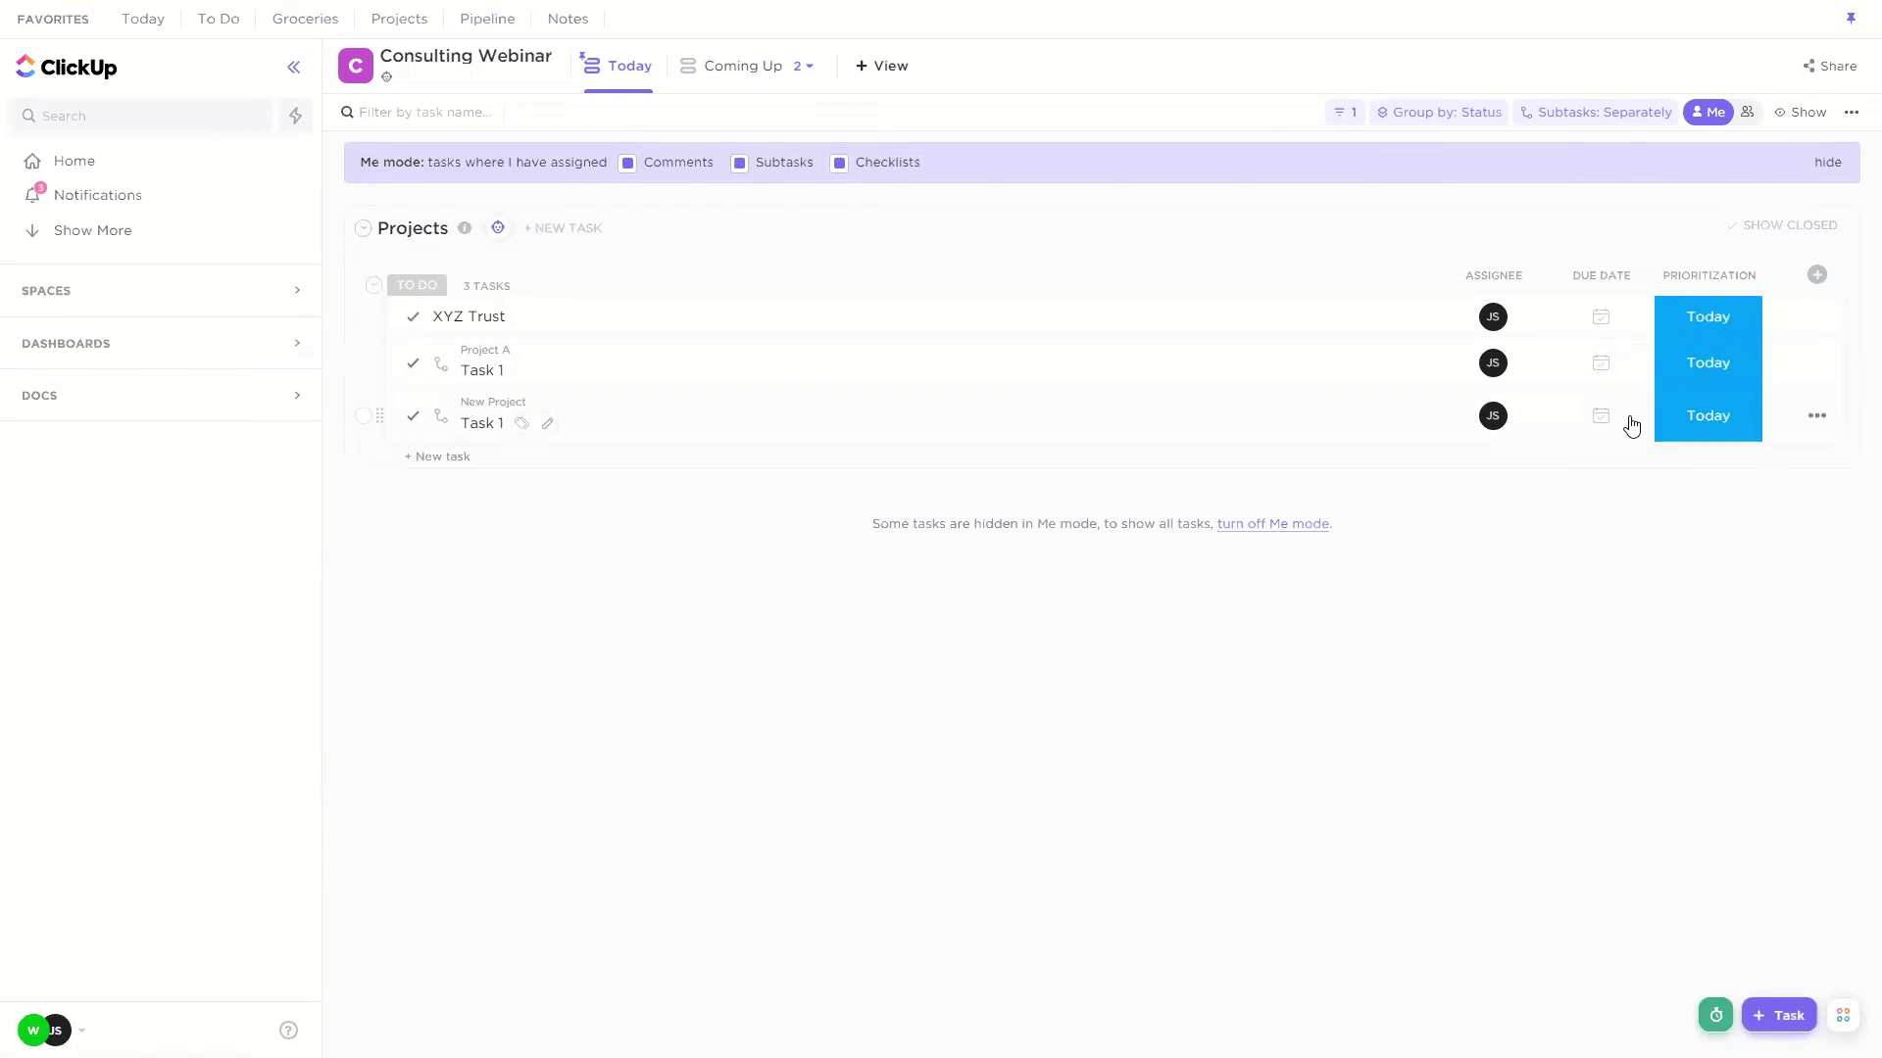
{"action": "left_click", "coordinate": [651, 66]}
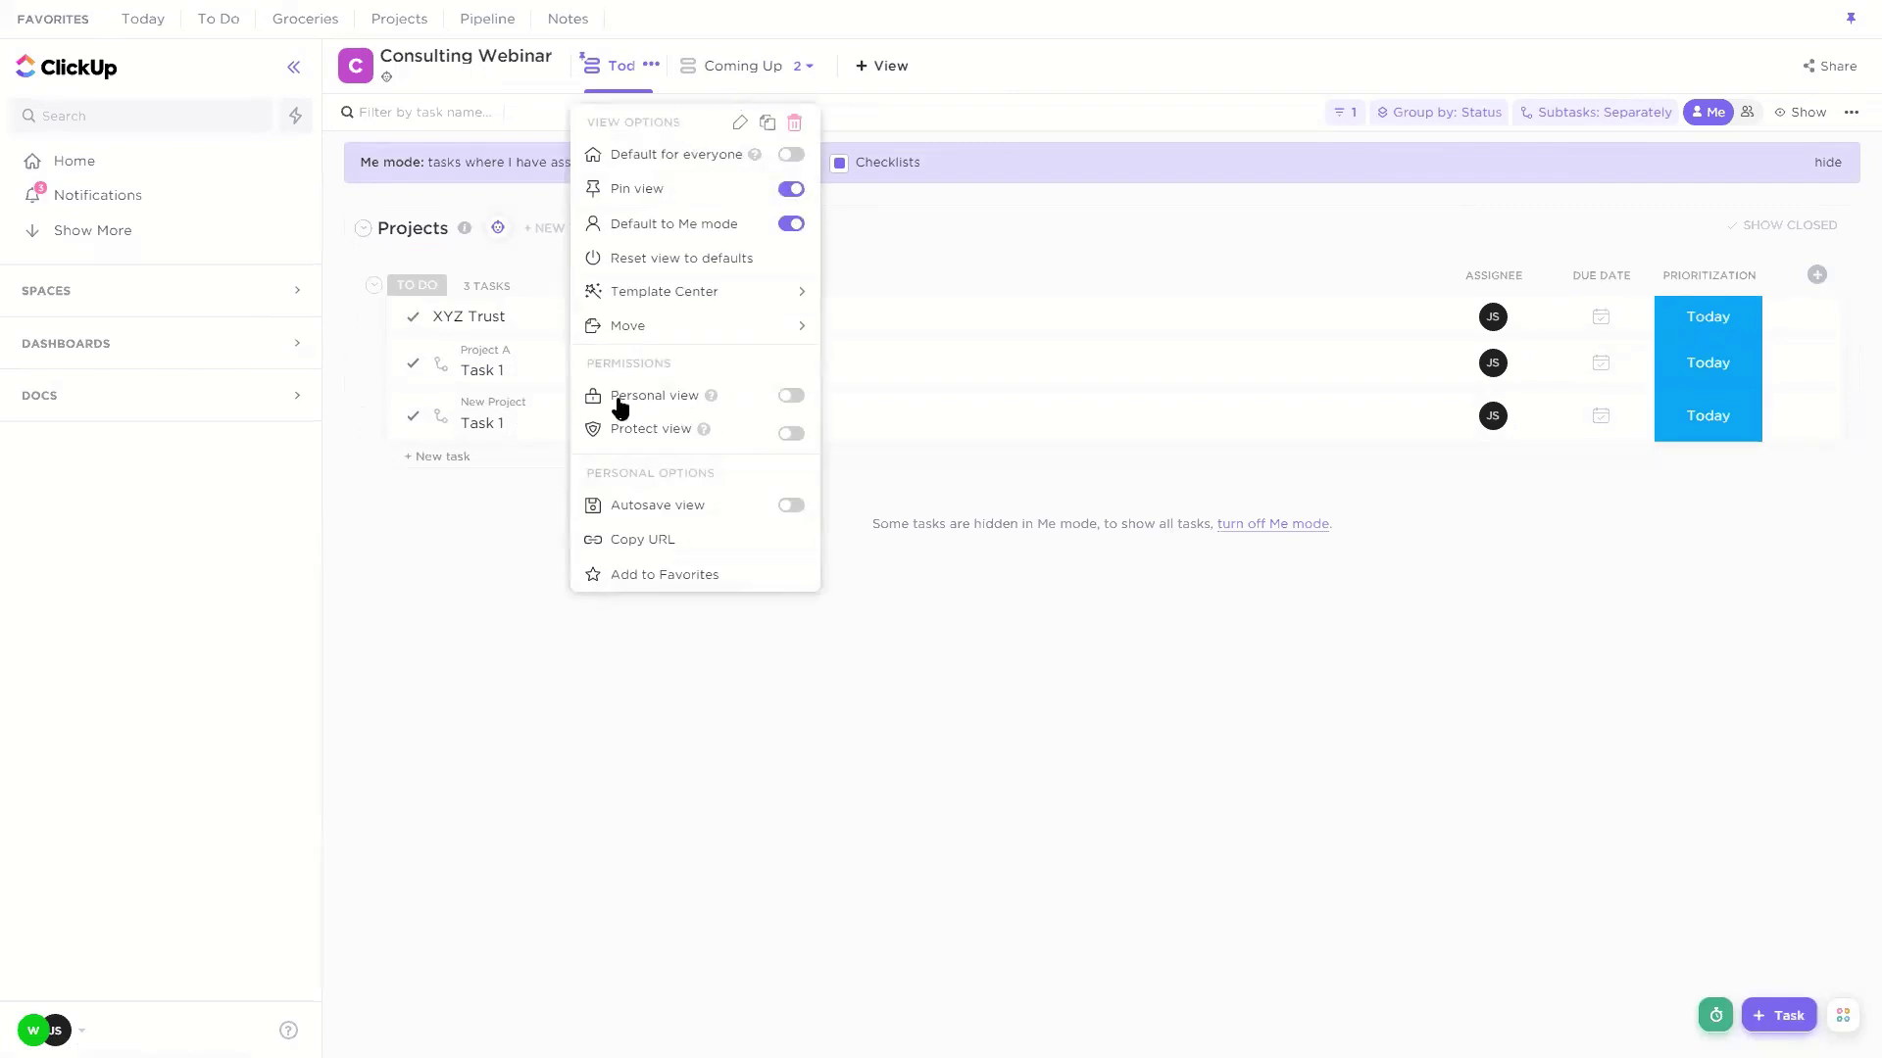
{"action": "left_click", "coordinate": [790, 397]}
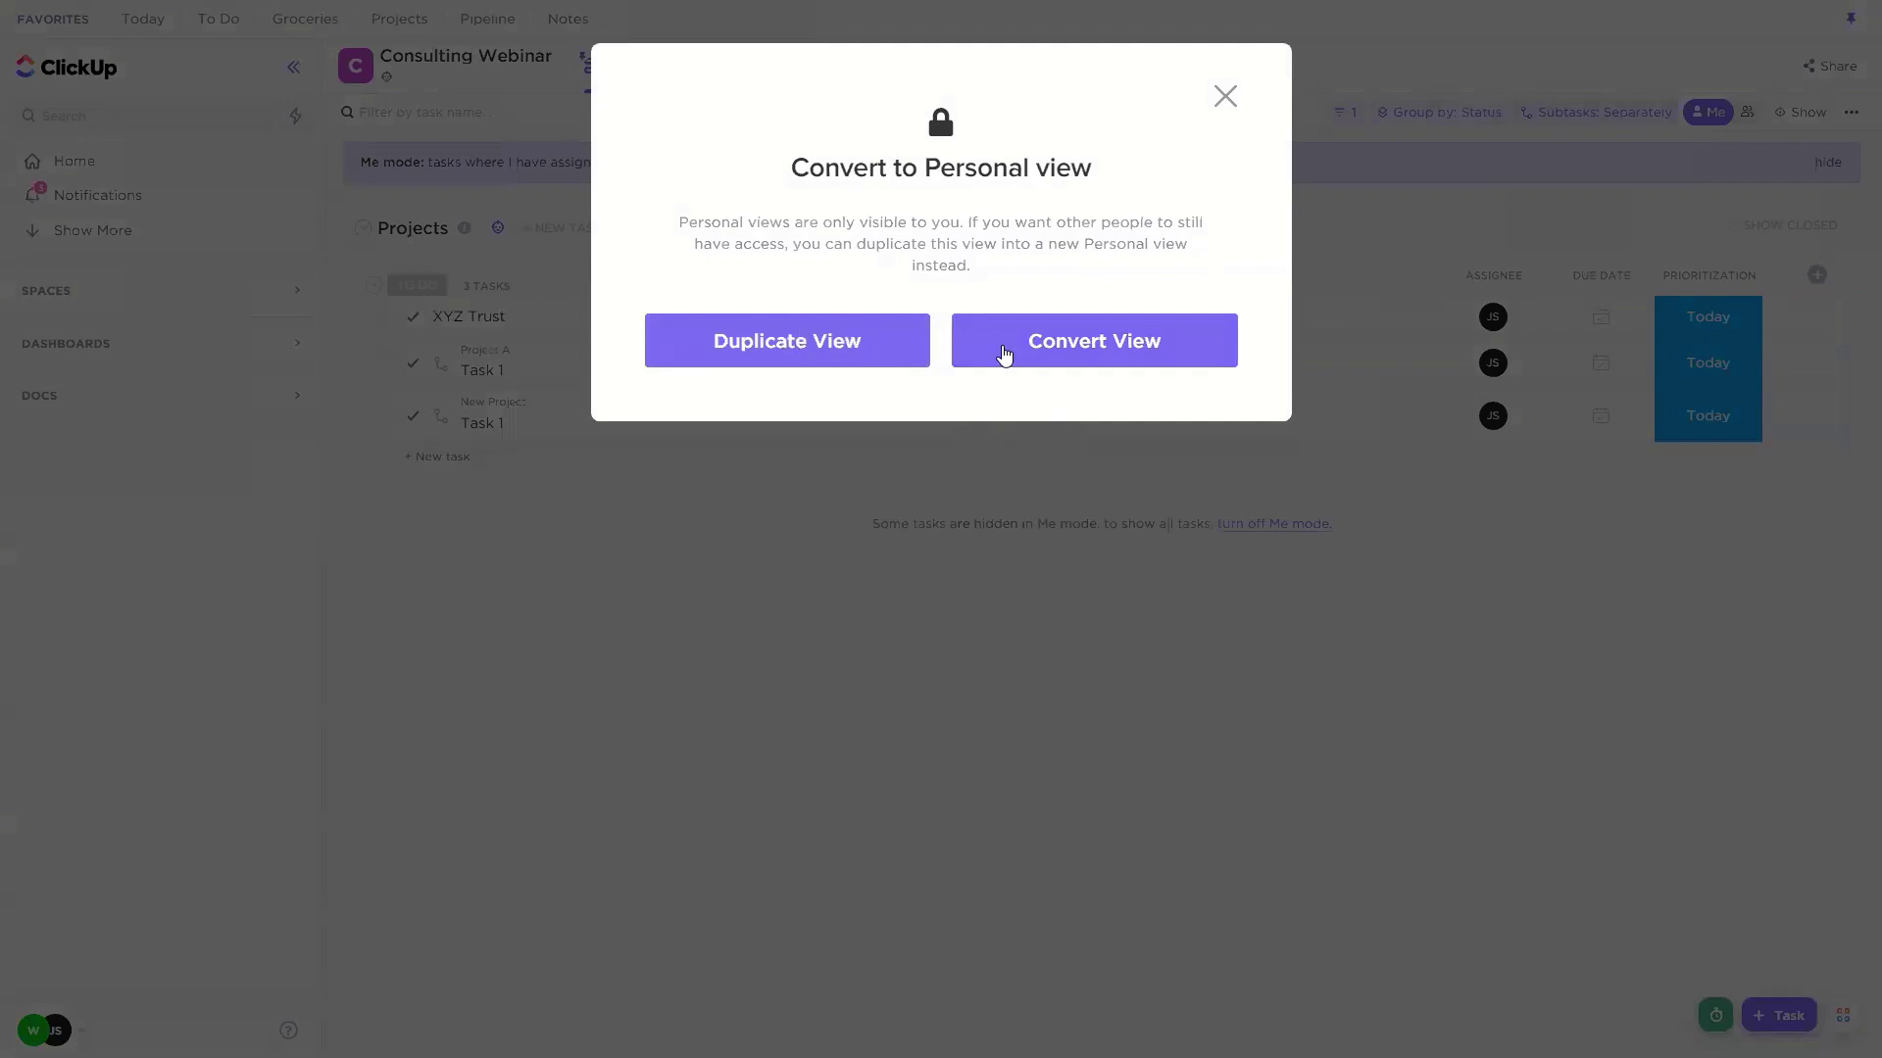
{"action": "left_click", "coordinate": [1068, 359]}
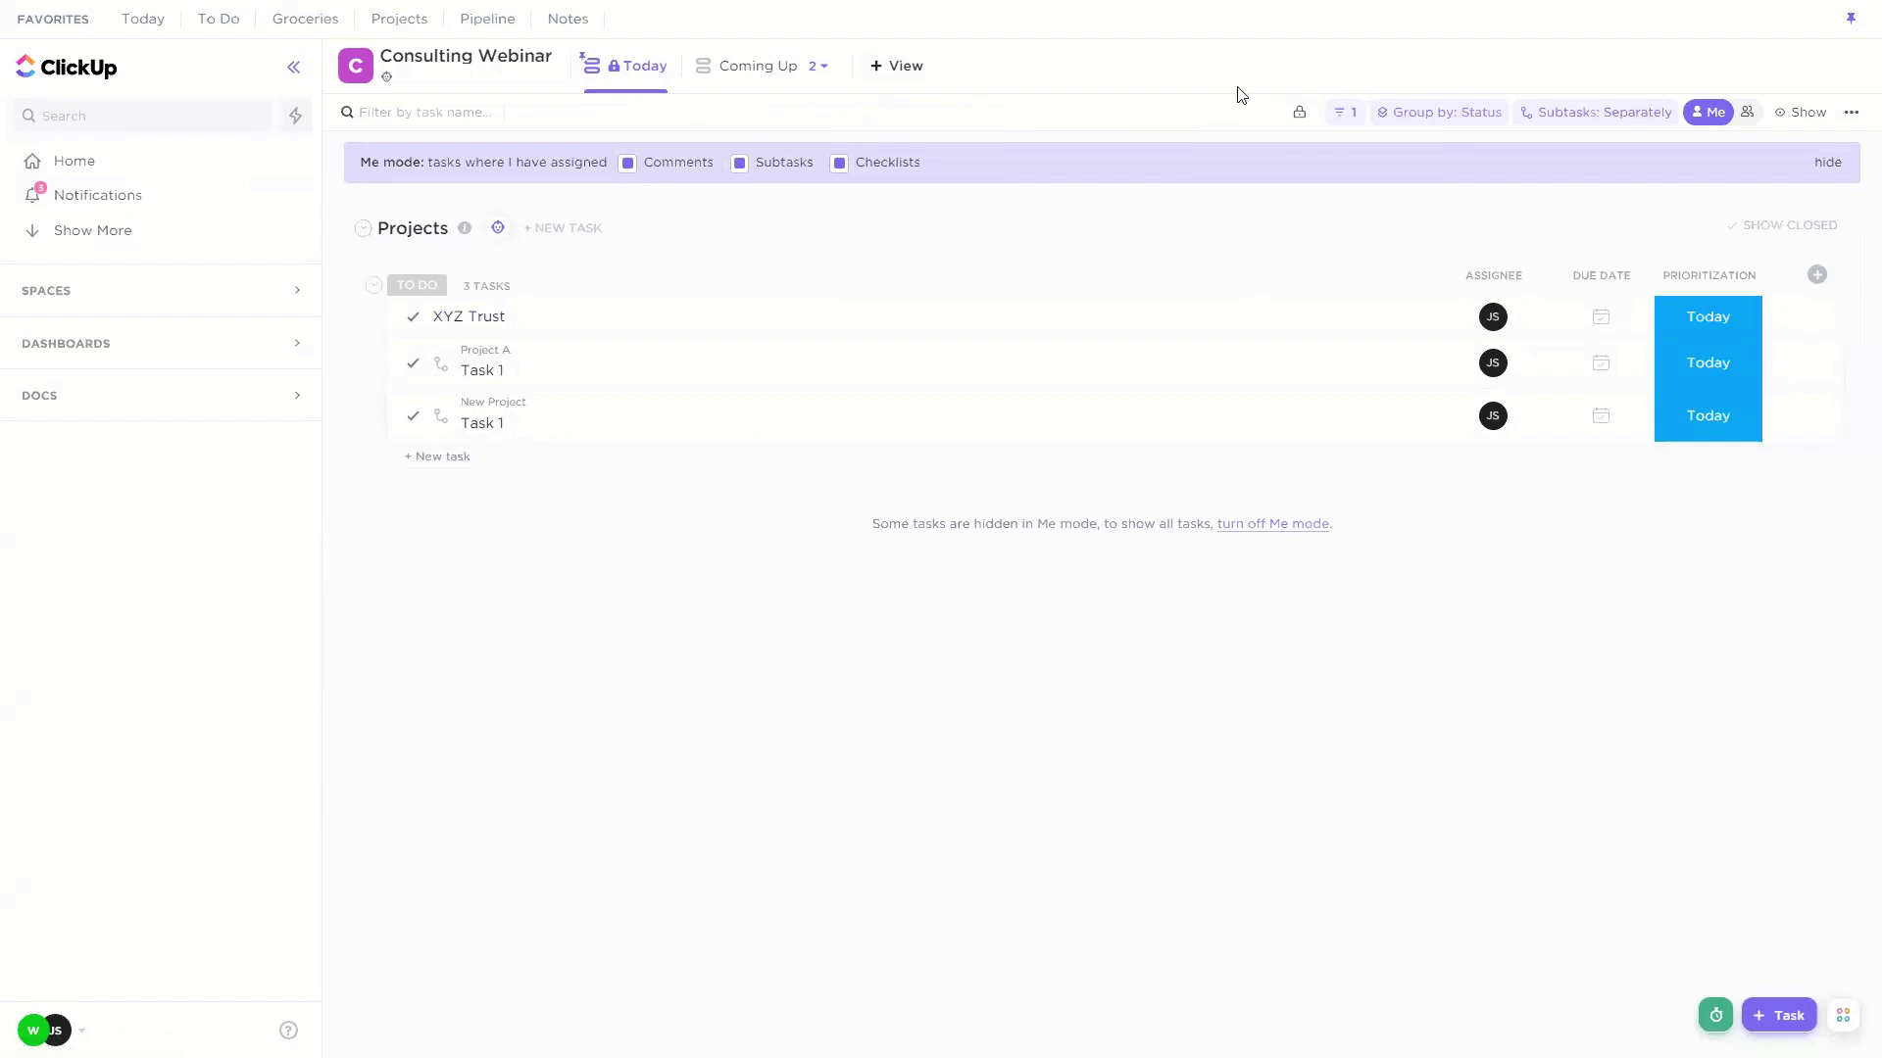
Step: Turn off the personal view setting of the Today view
{"action": "left_click", "coordinate": [666, 65]}
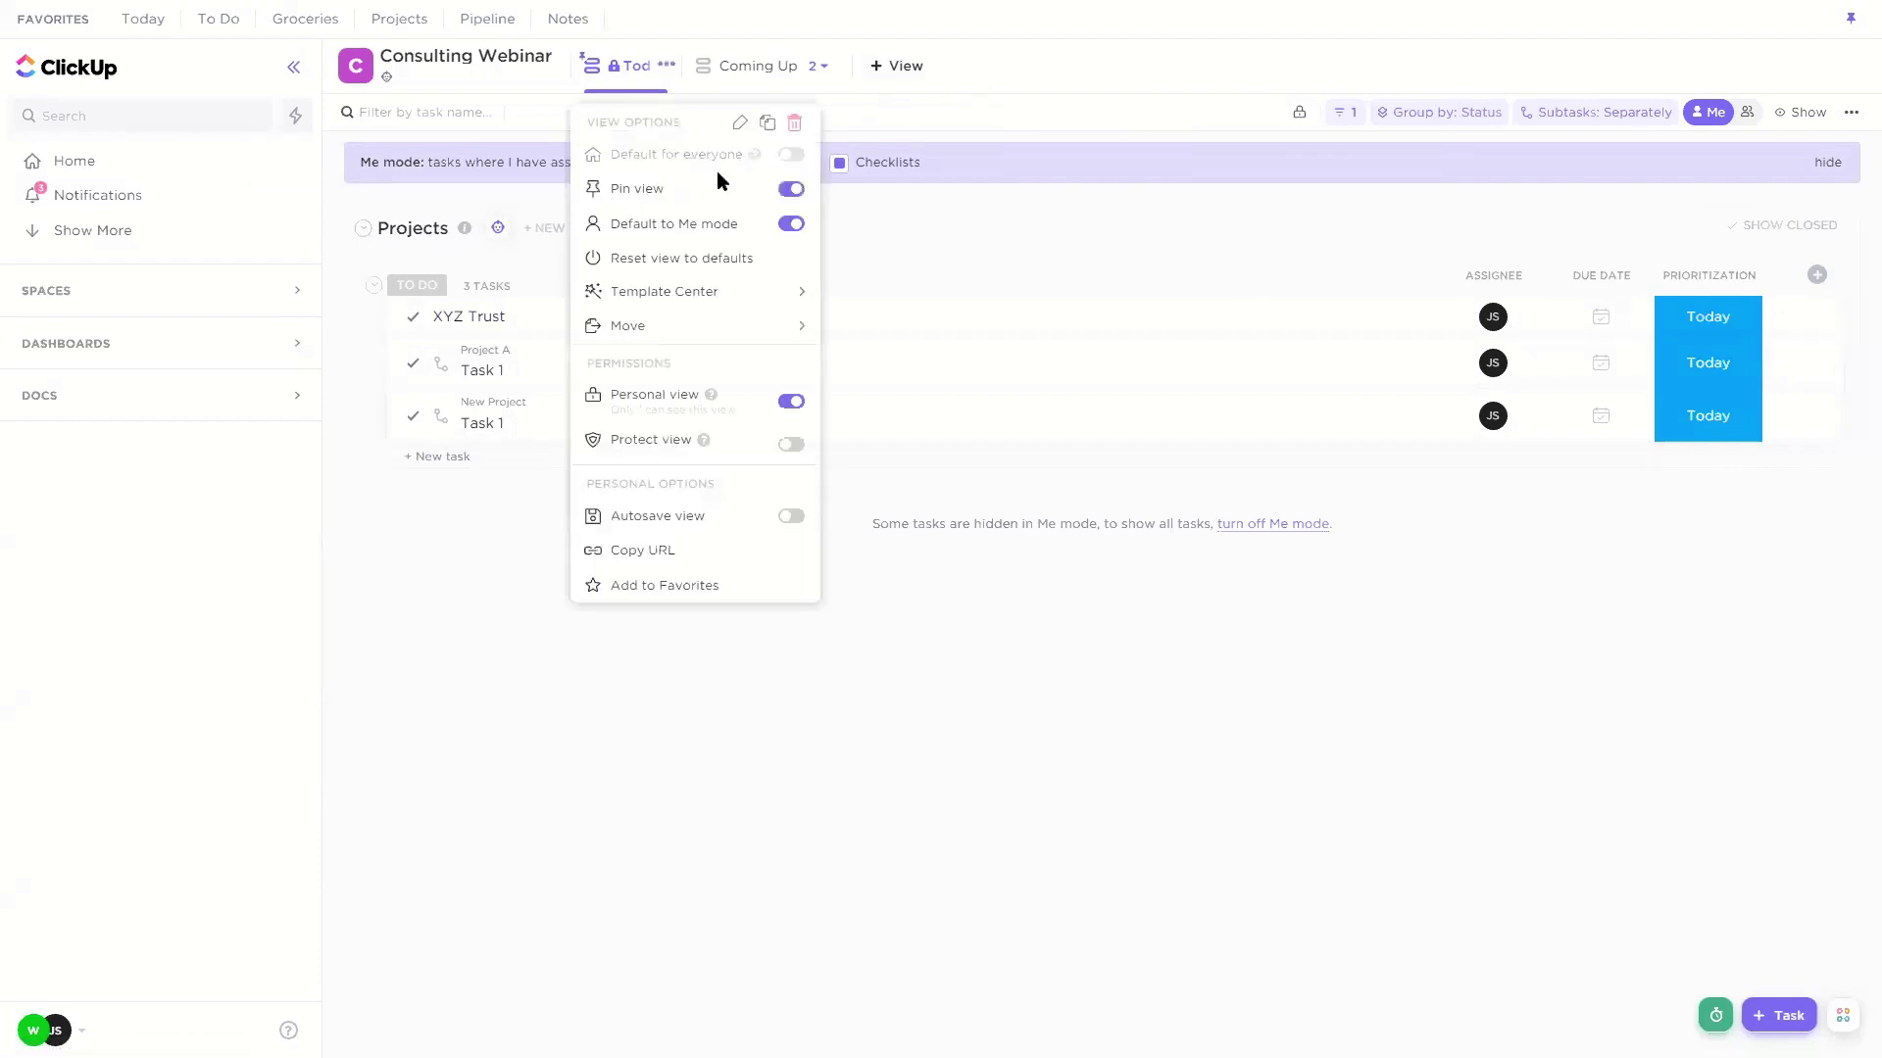
{"action": "left_click", "coordinate": [791, 403]}
{"action": "left_click", "coordinate": [1078, 680]}
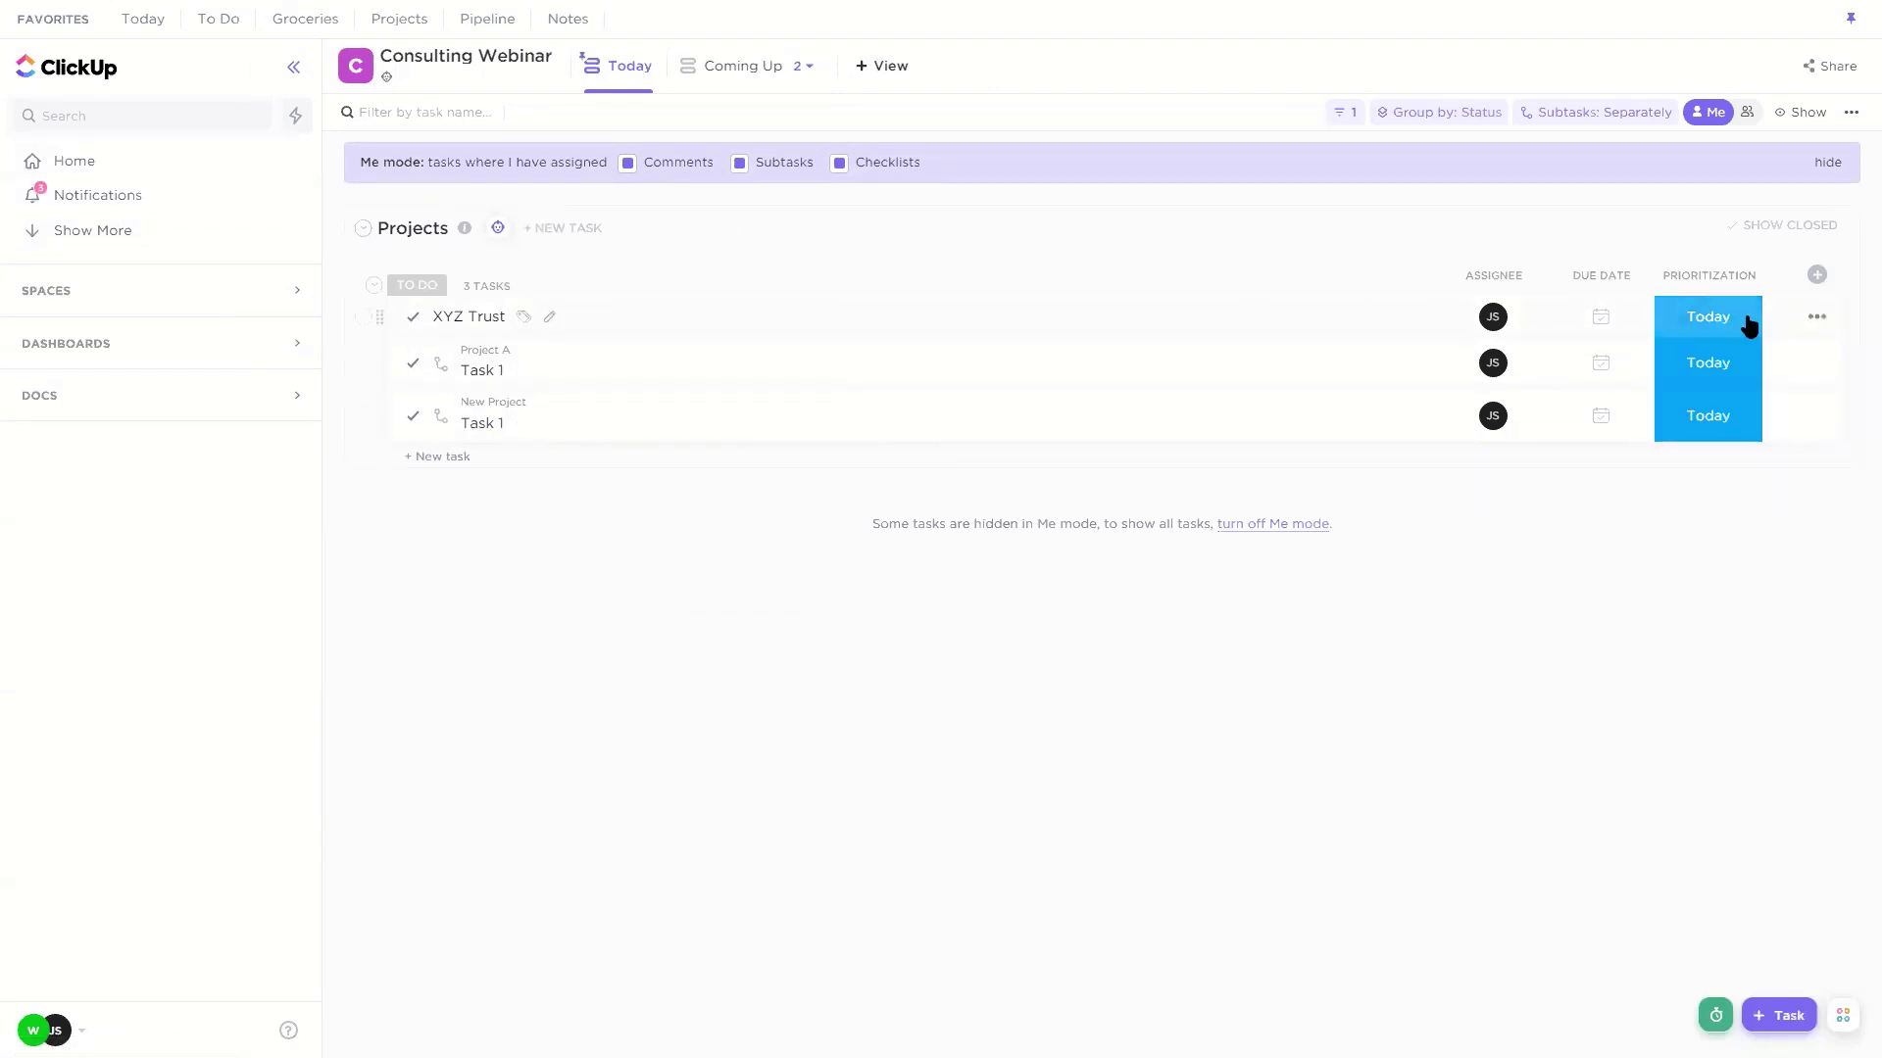
Step: Expand the Spaces list and add the Time tracked column to the Today view's task table
{"action": "left_click", "coordinate": [182, 294]}
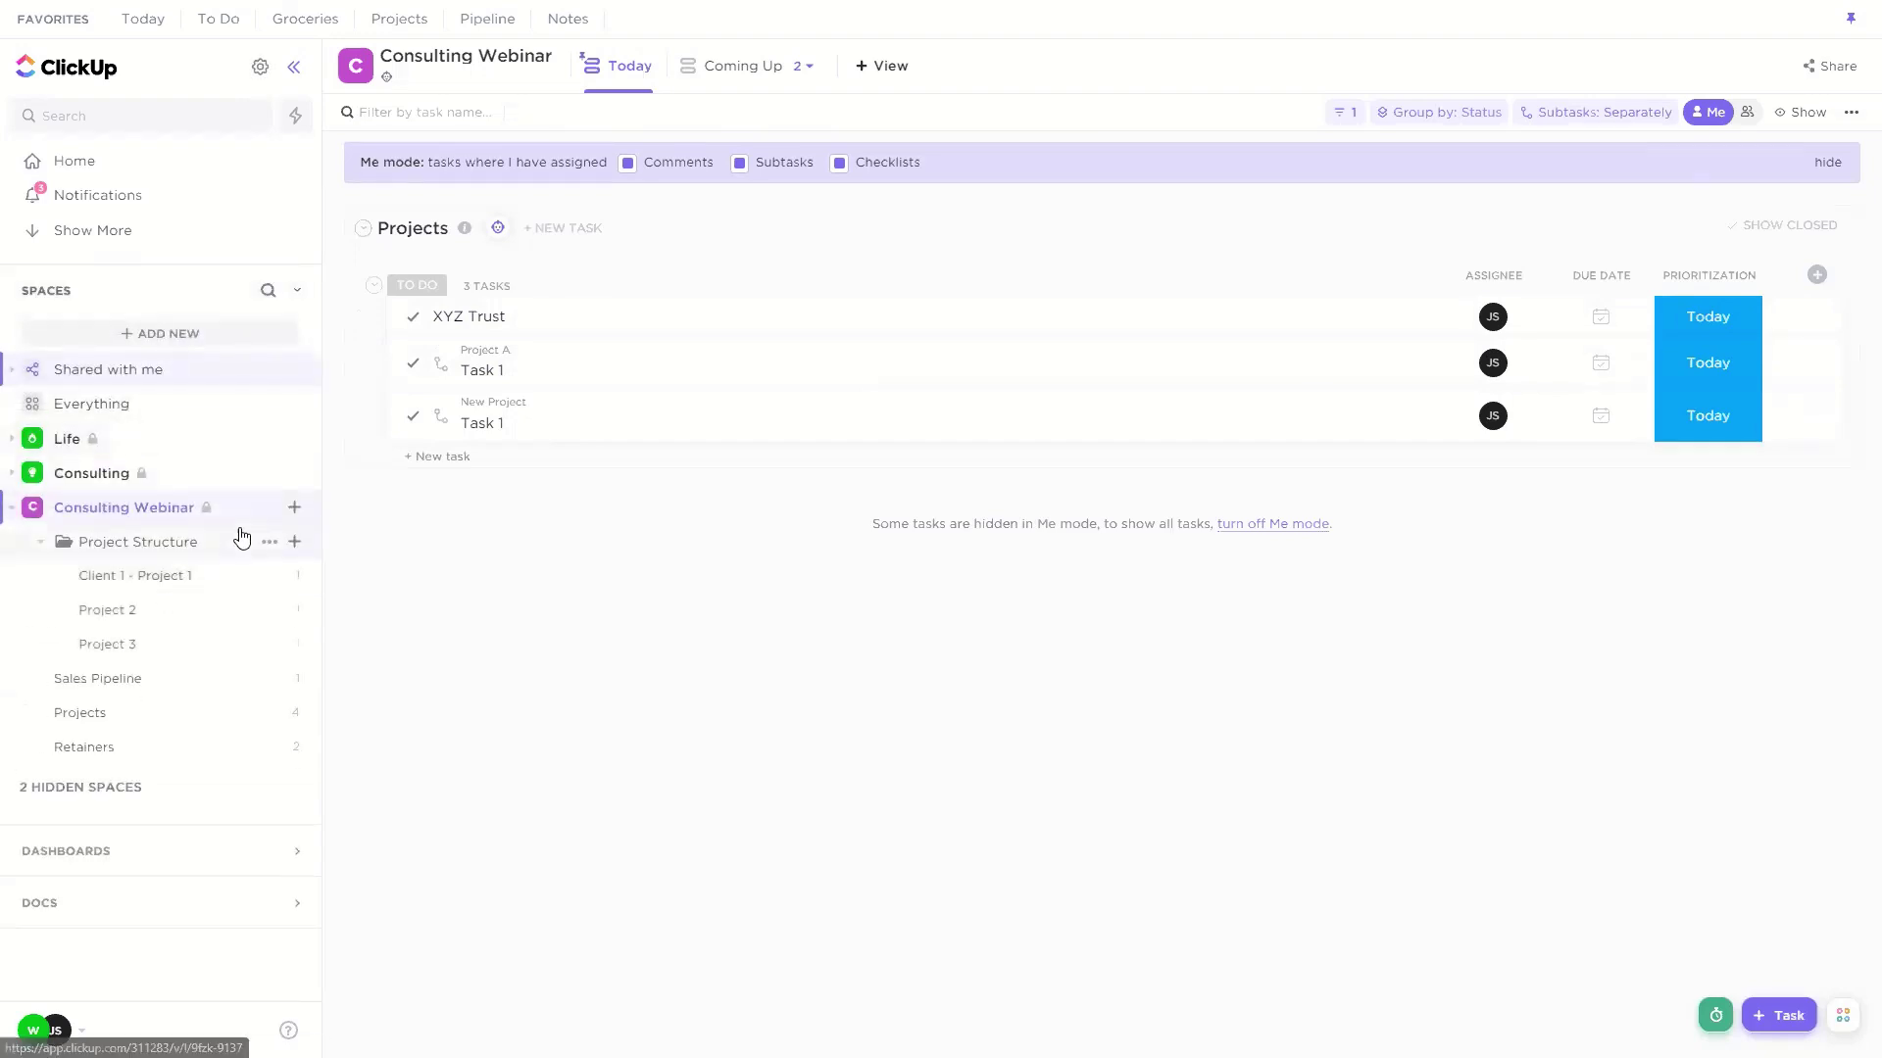
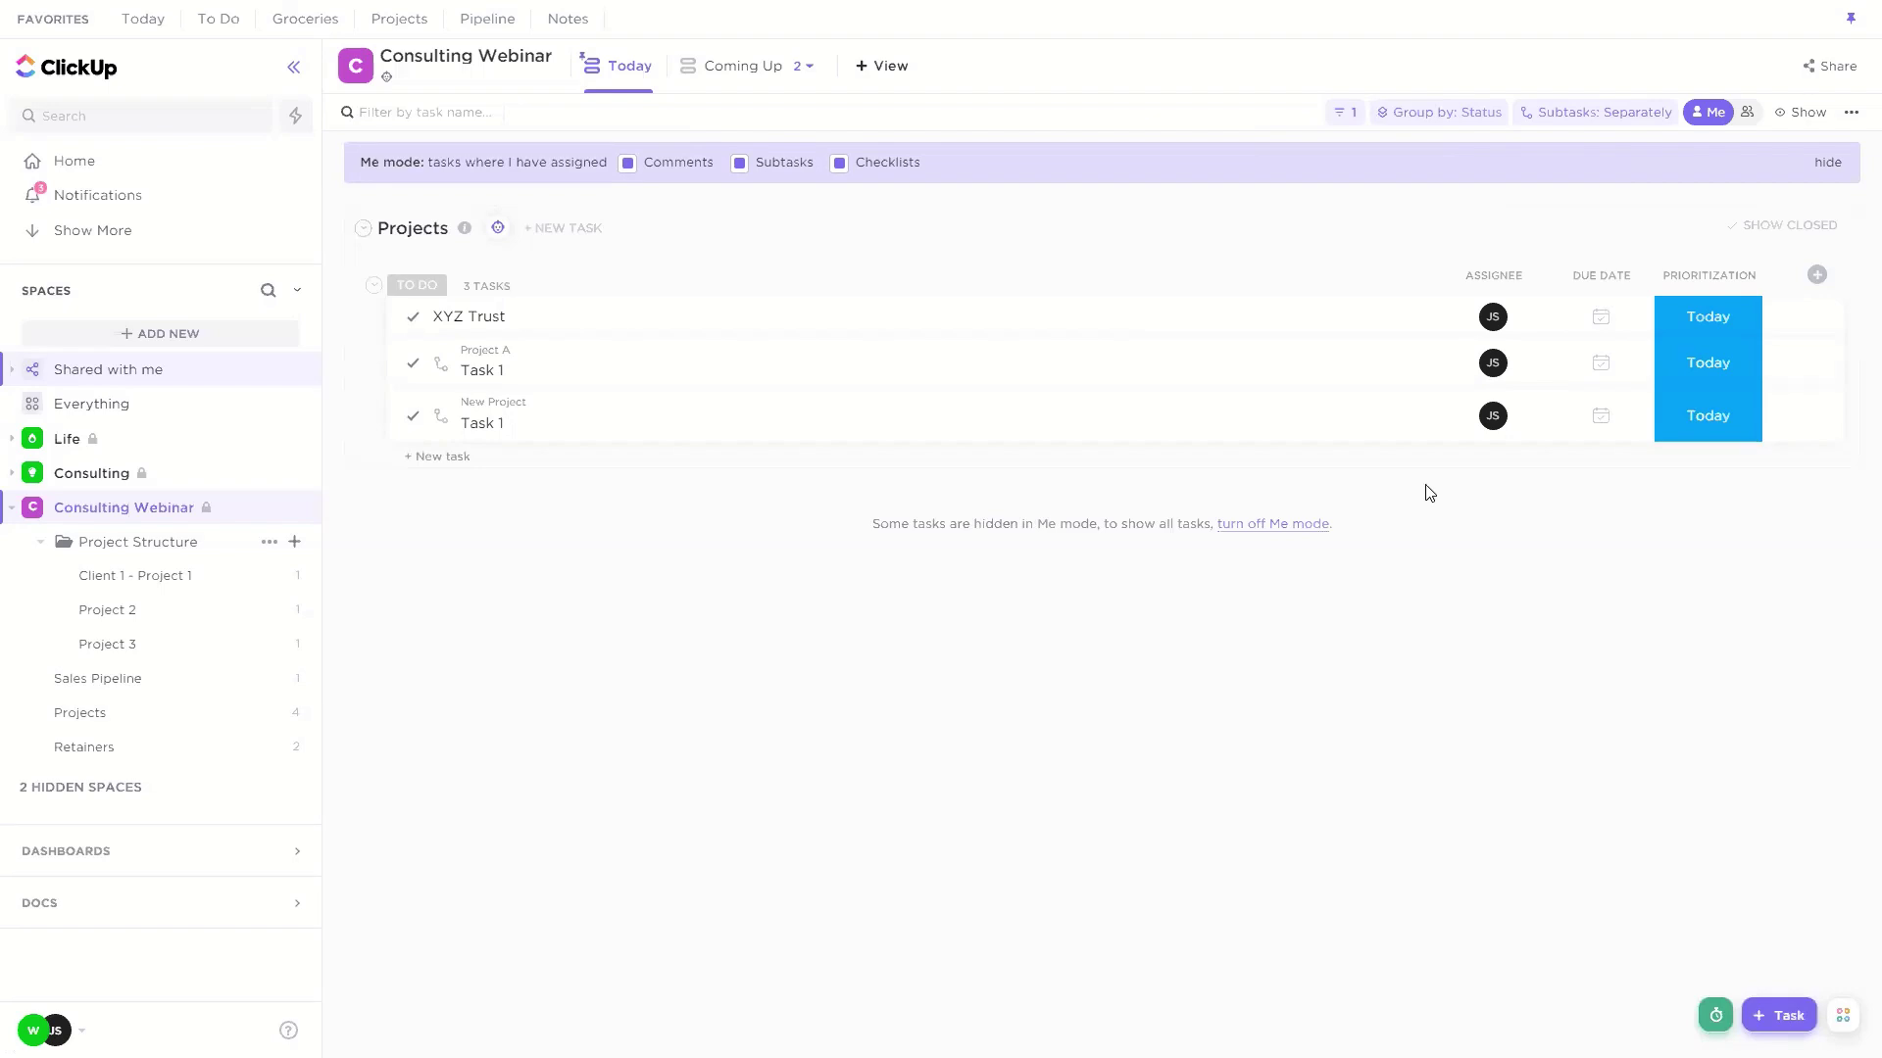
{"action": "left_click", "coordinate": [1816, 274]}
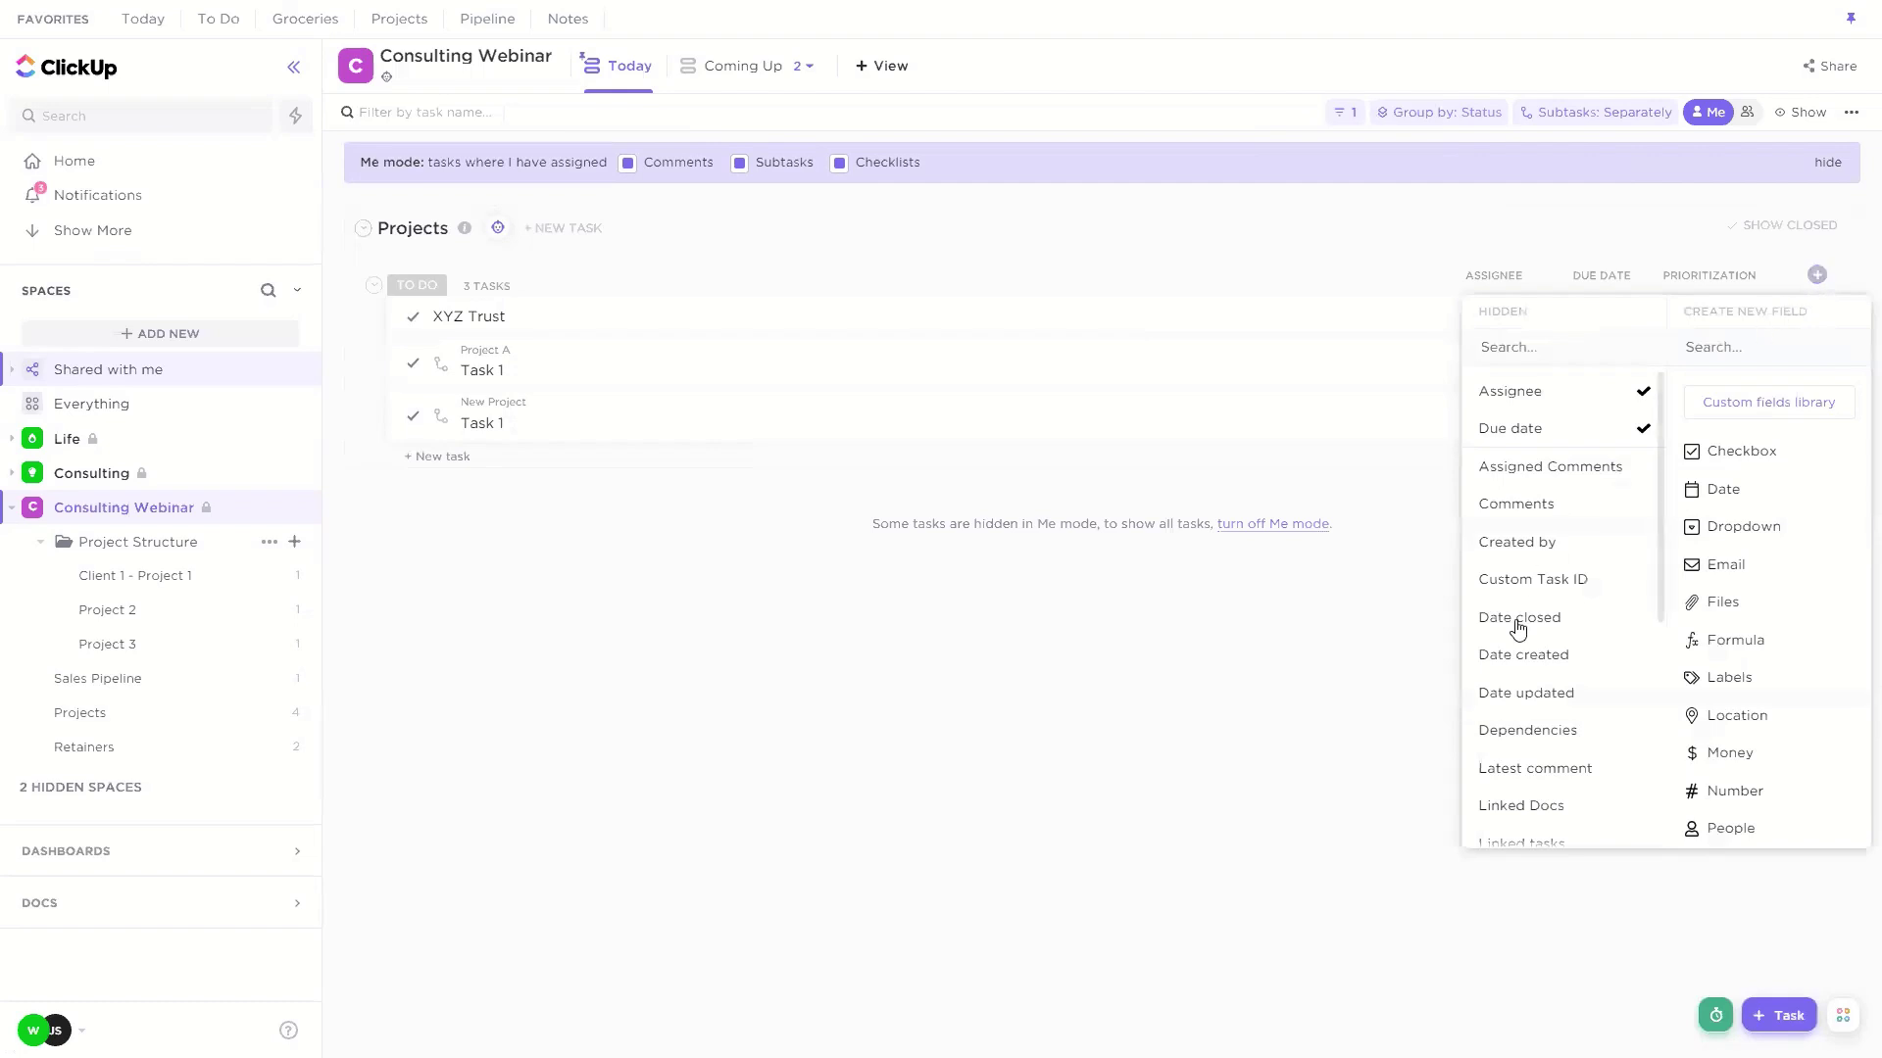
{"action": "scroll", "coordinate": [1519, 582], "scroll_direction": "down", "scroll_amount": 5}
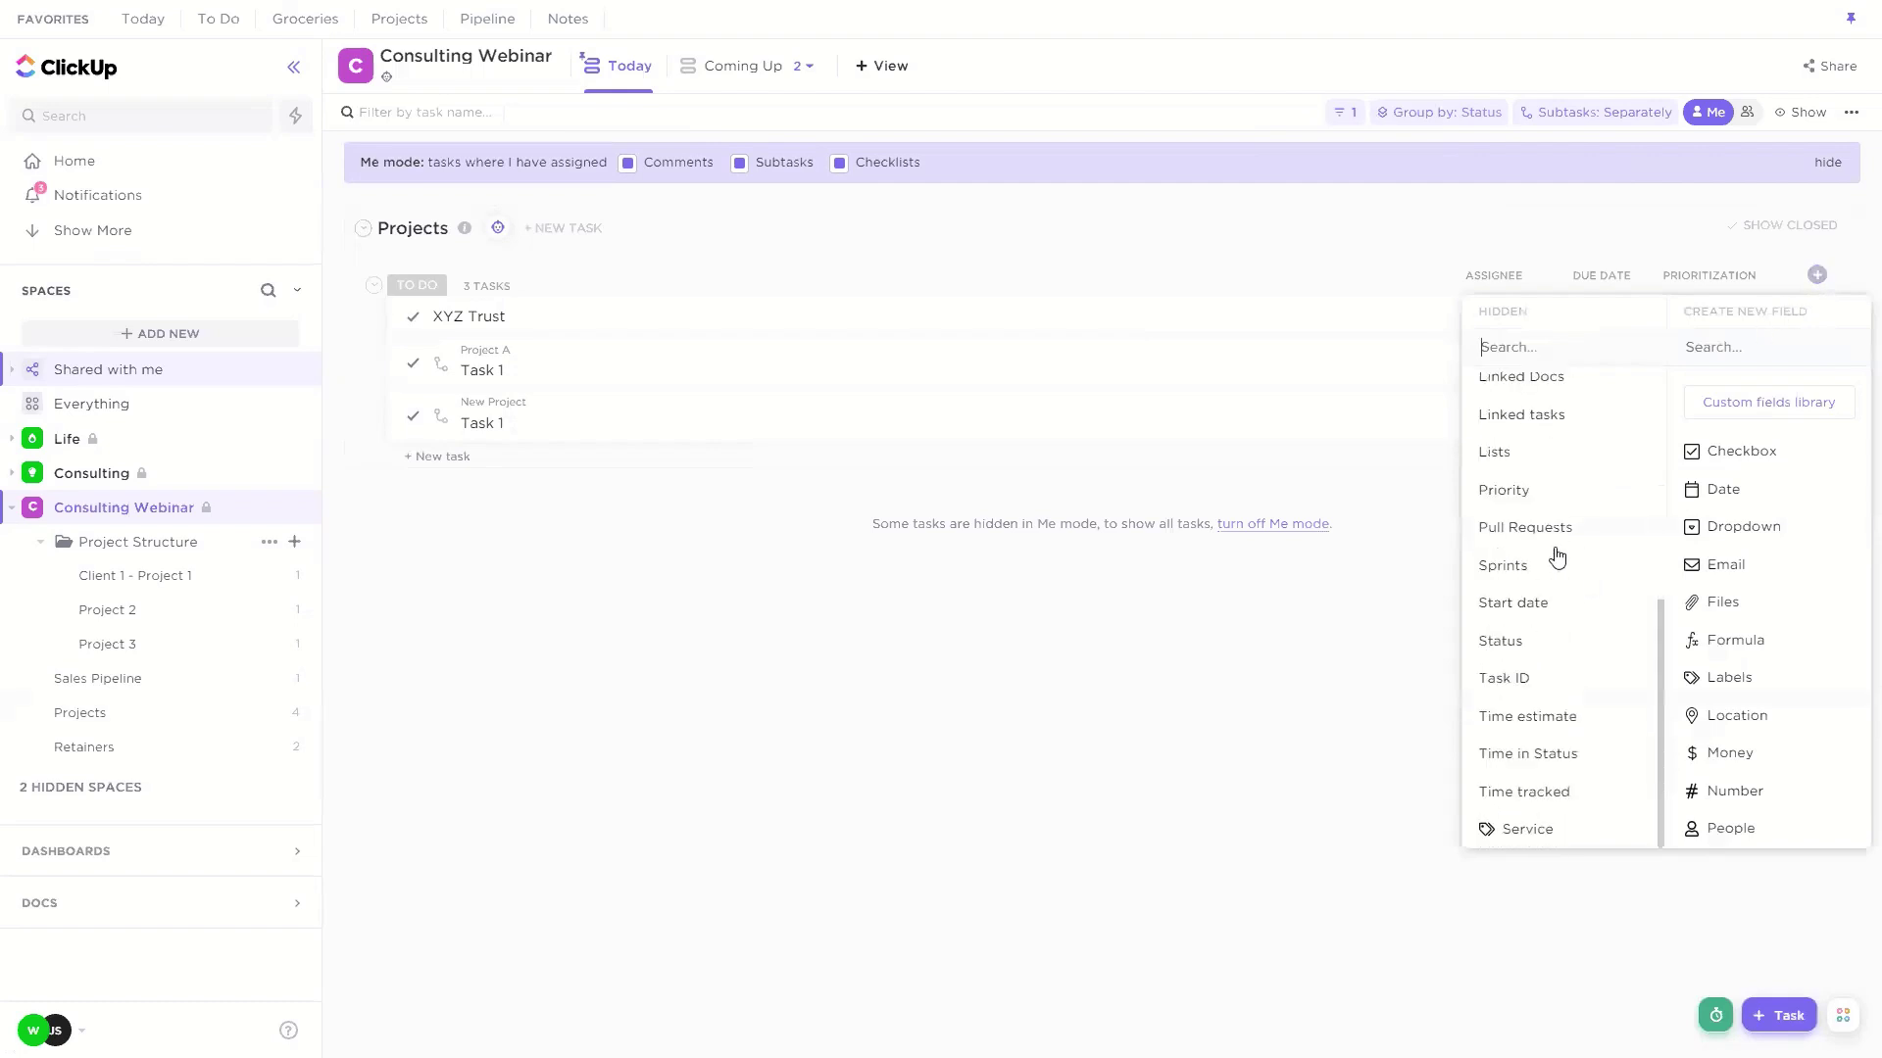
{"action": "left_click", "coordinate": [1531, 792]}
{"action": "left_click", "coordinate": [1684, 286]}
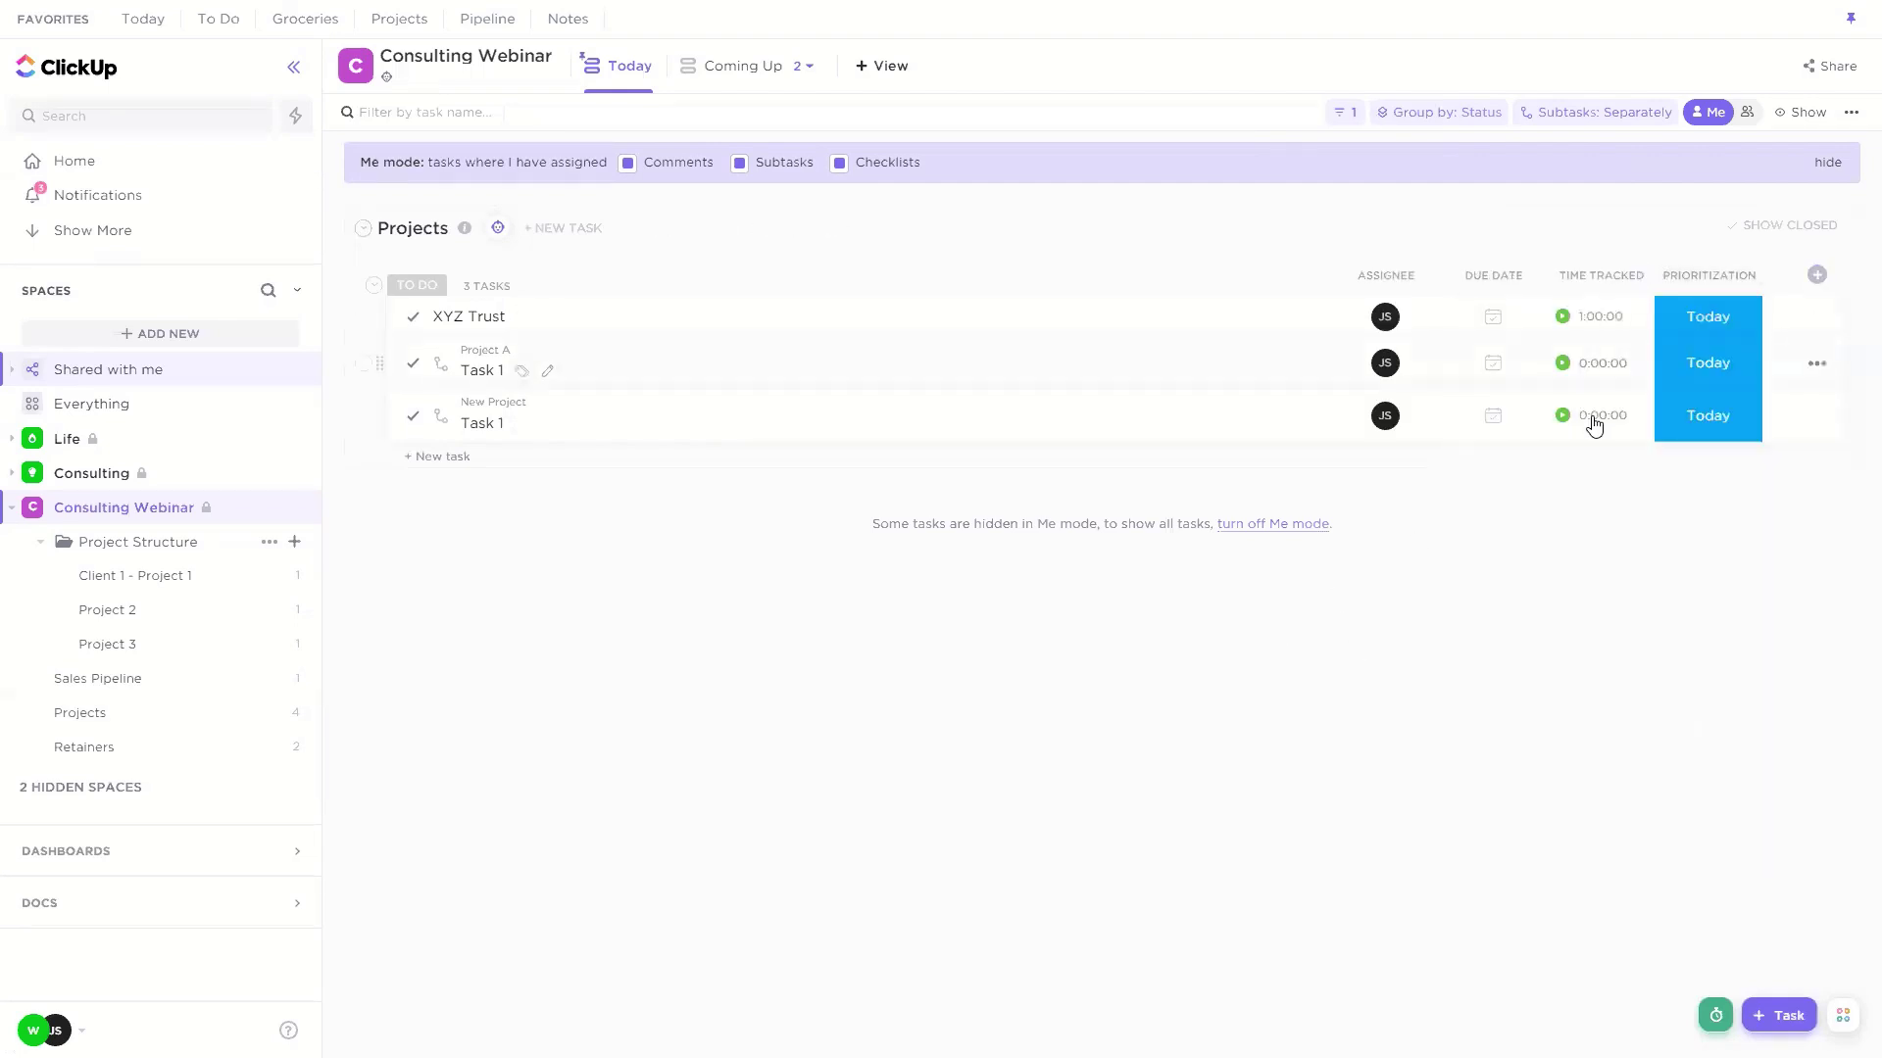
Step: Check the workspace menu for the ClickApps entry
{"action": "left_click", "coordinate": [49, 1029]}
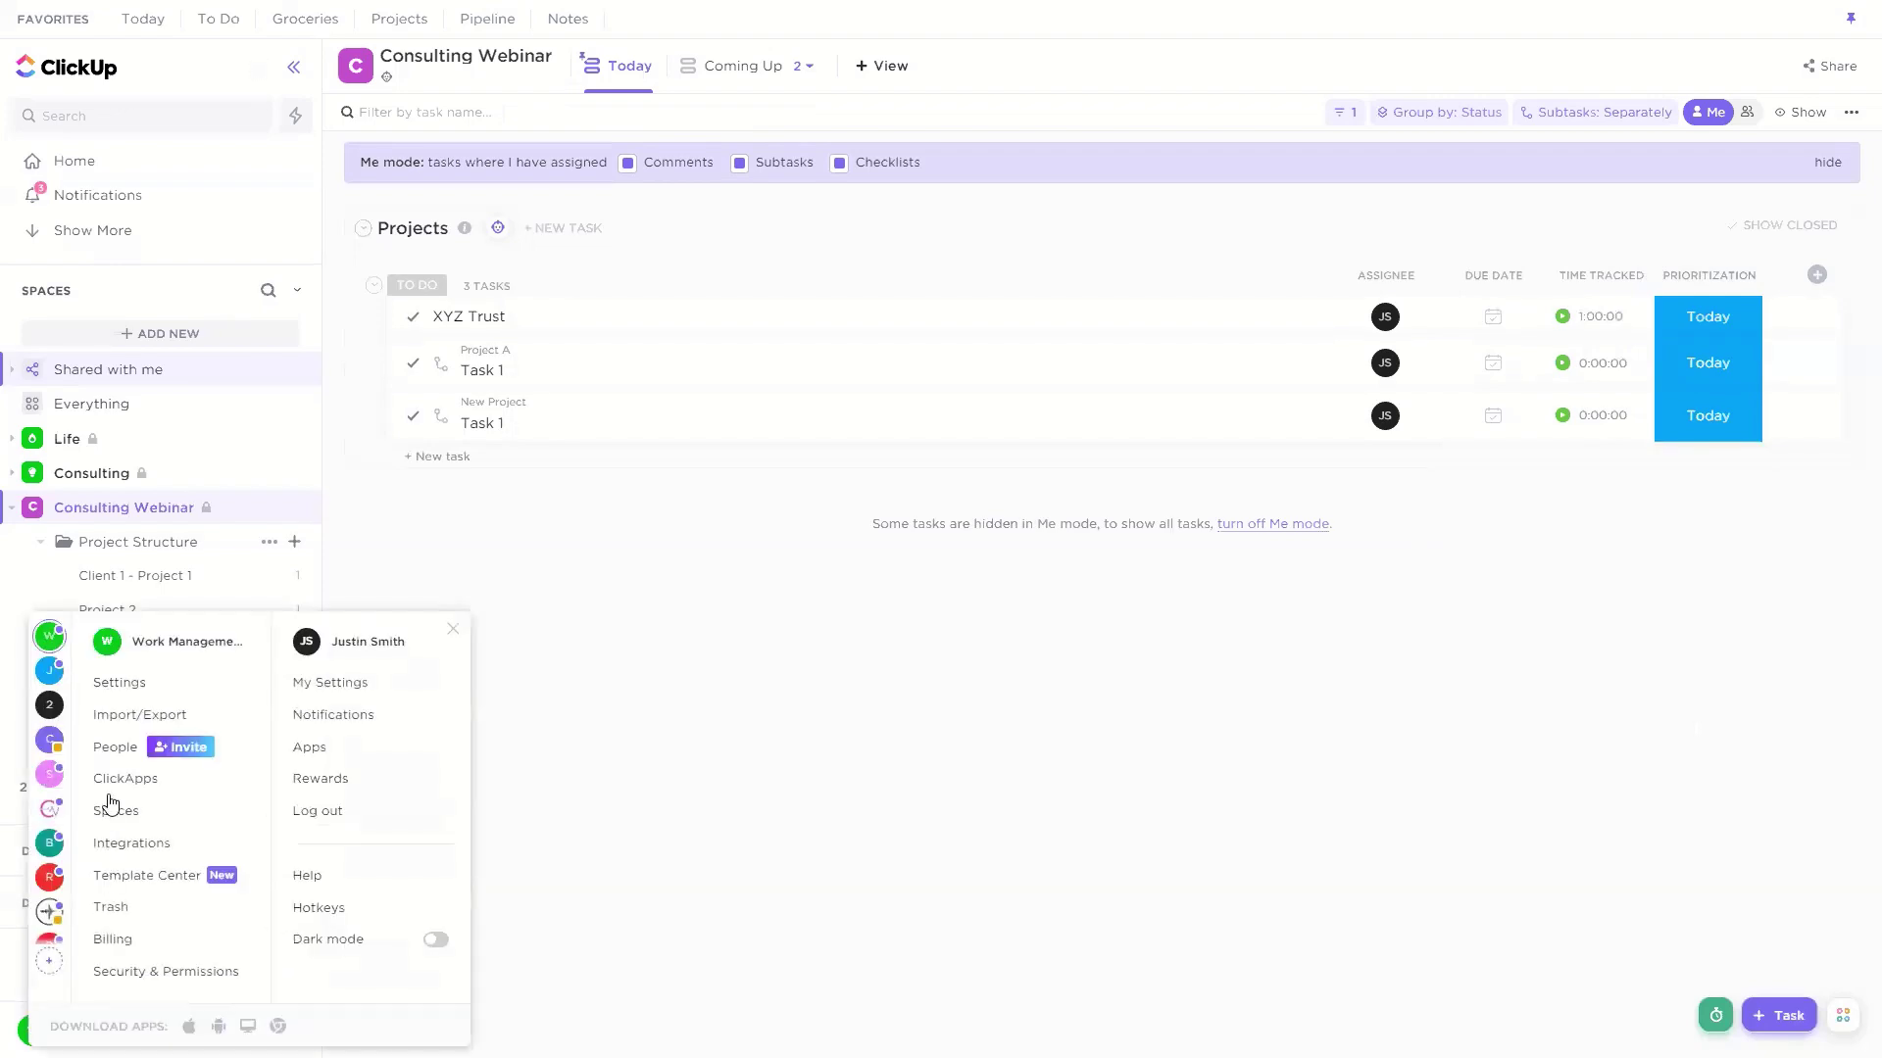
{"action": "left_click", "coordinate": [1351, 684]}
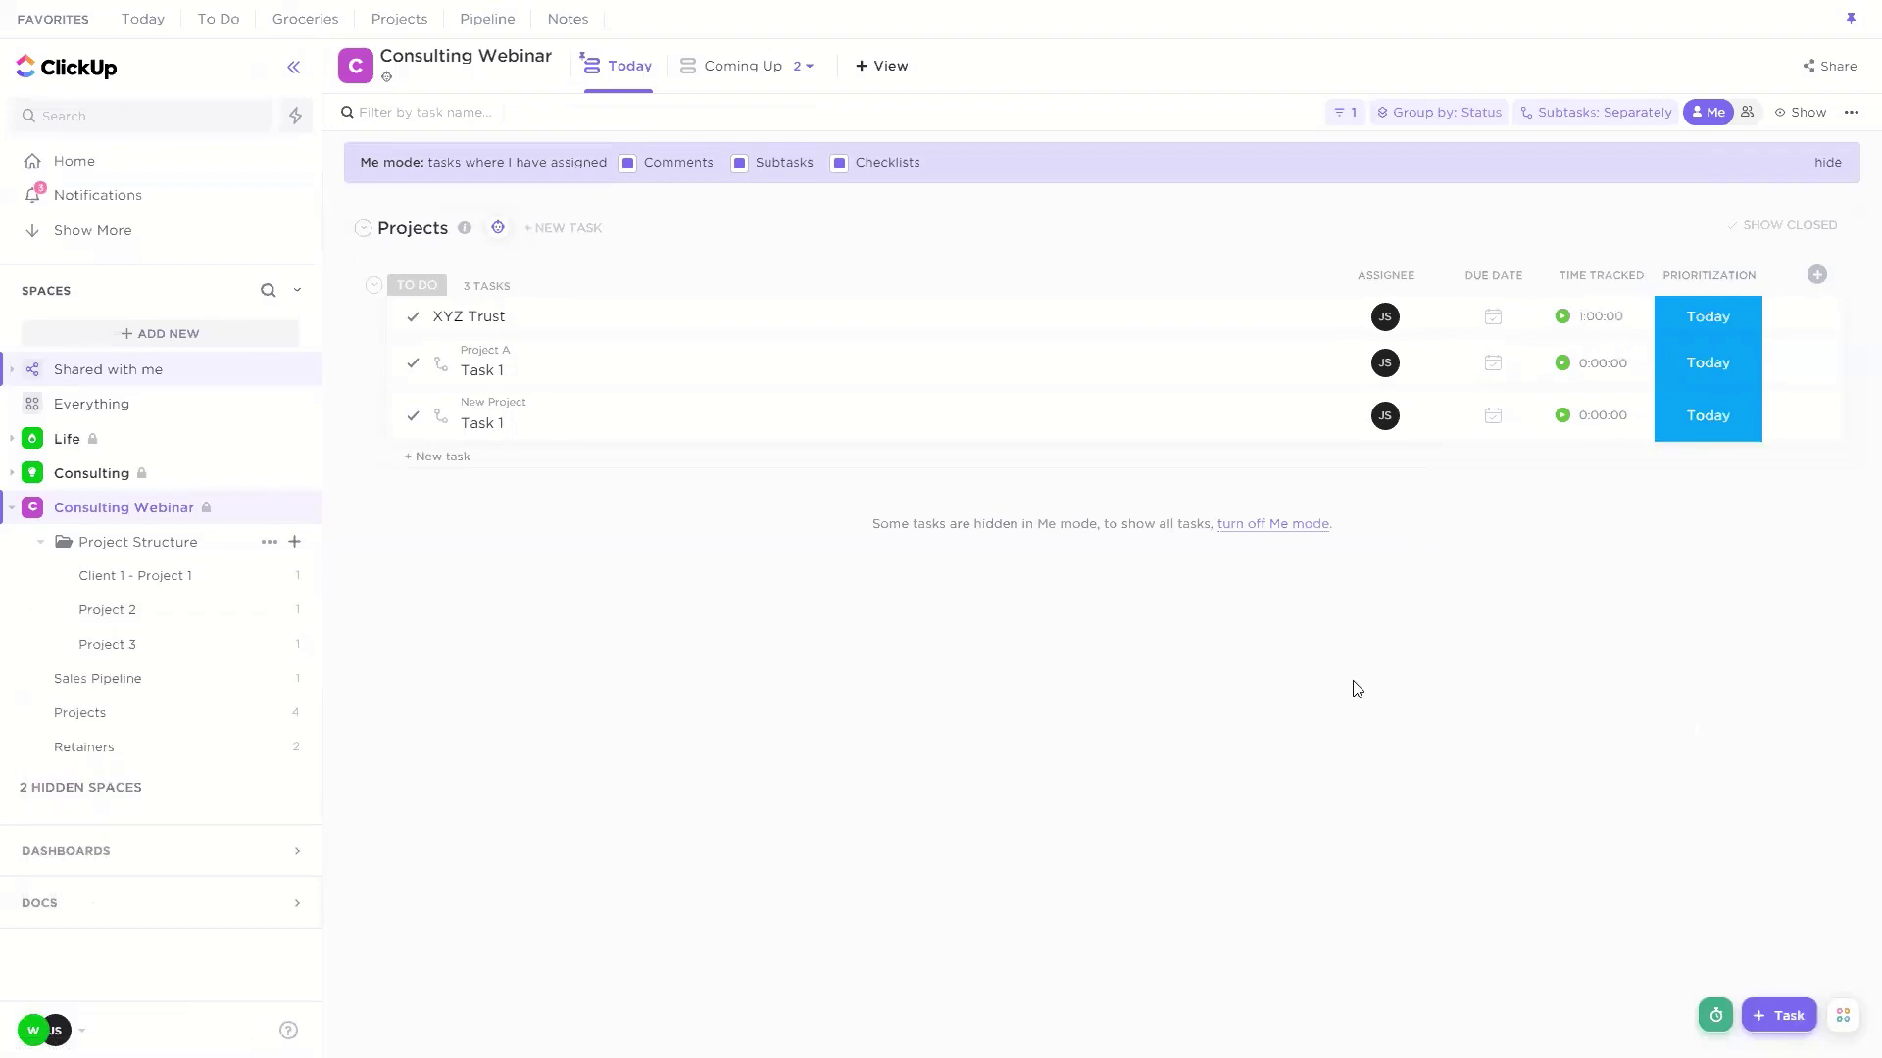
Step: Expand the logged time entries of the XYZ Trust task and start a timer on it
{"action": "left_click", "coordinate": [1610, 315]}
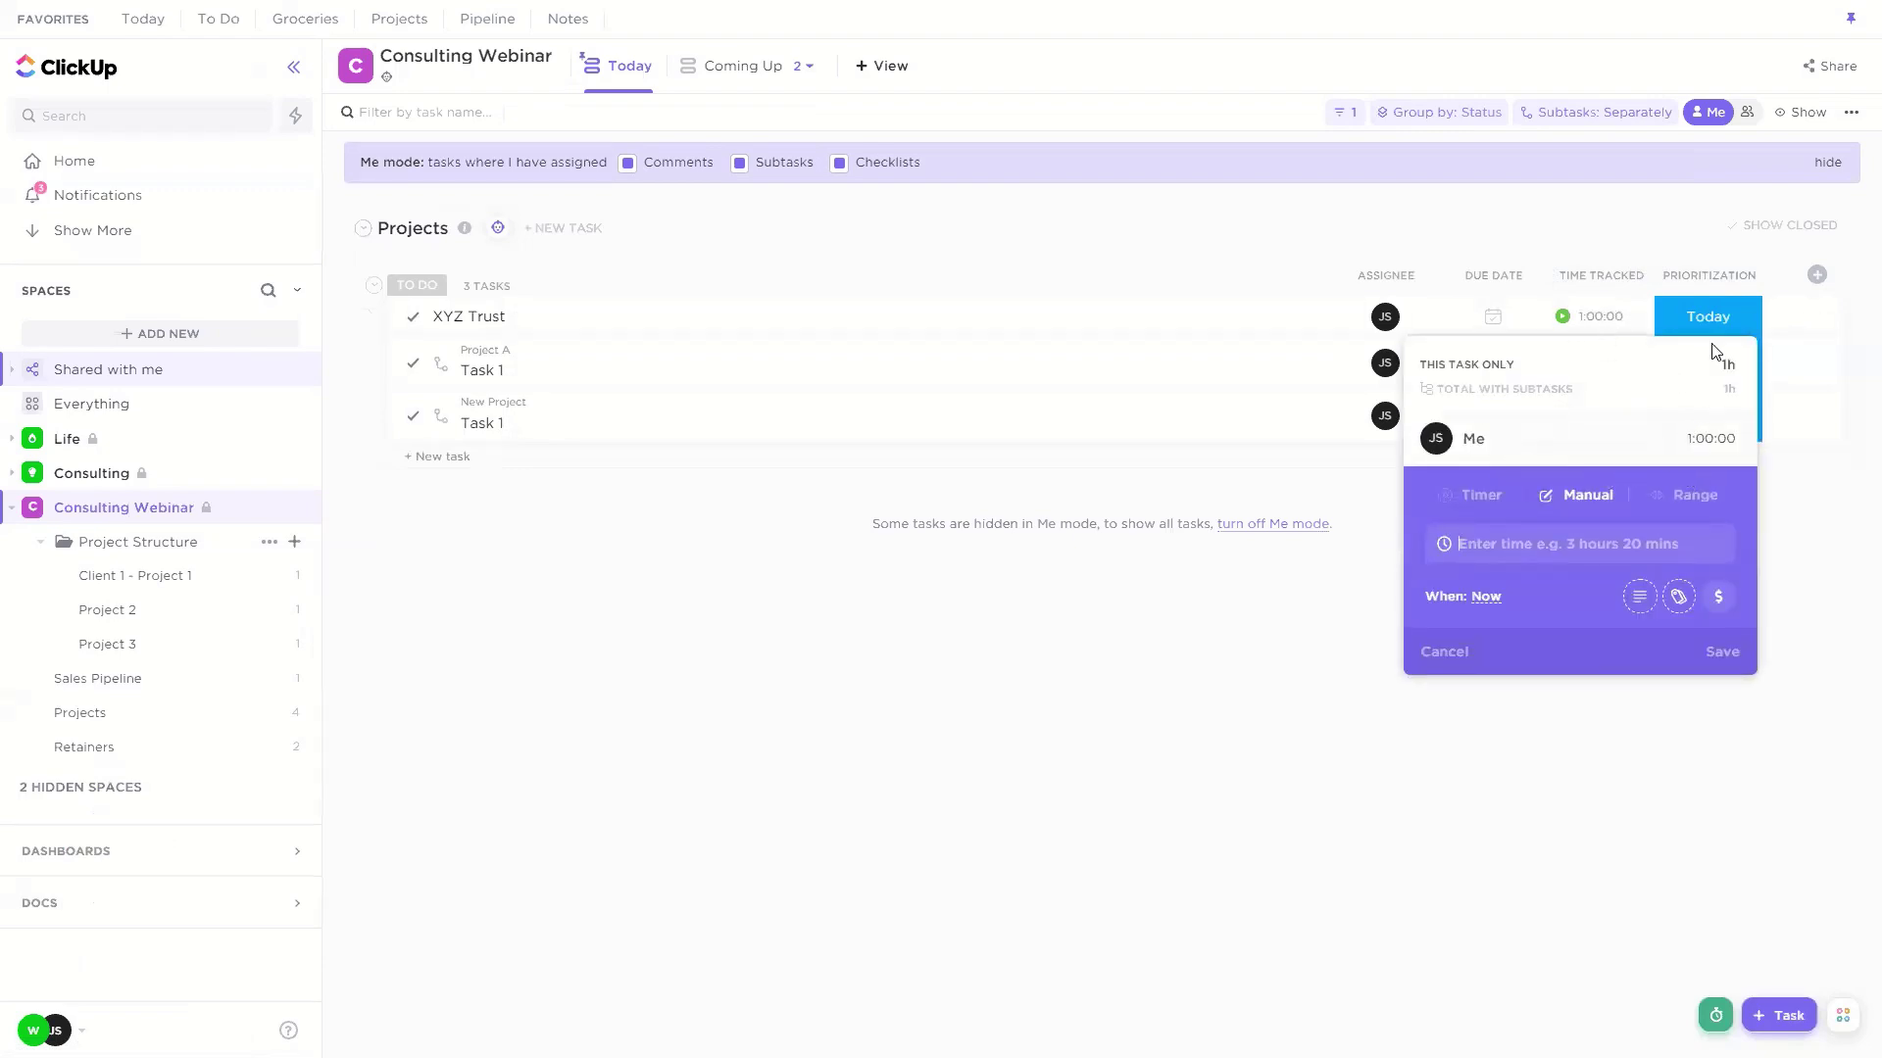
{"action": "left_click", "coordinate": [1520, 437]}
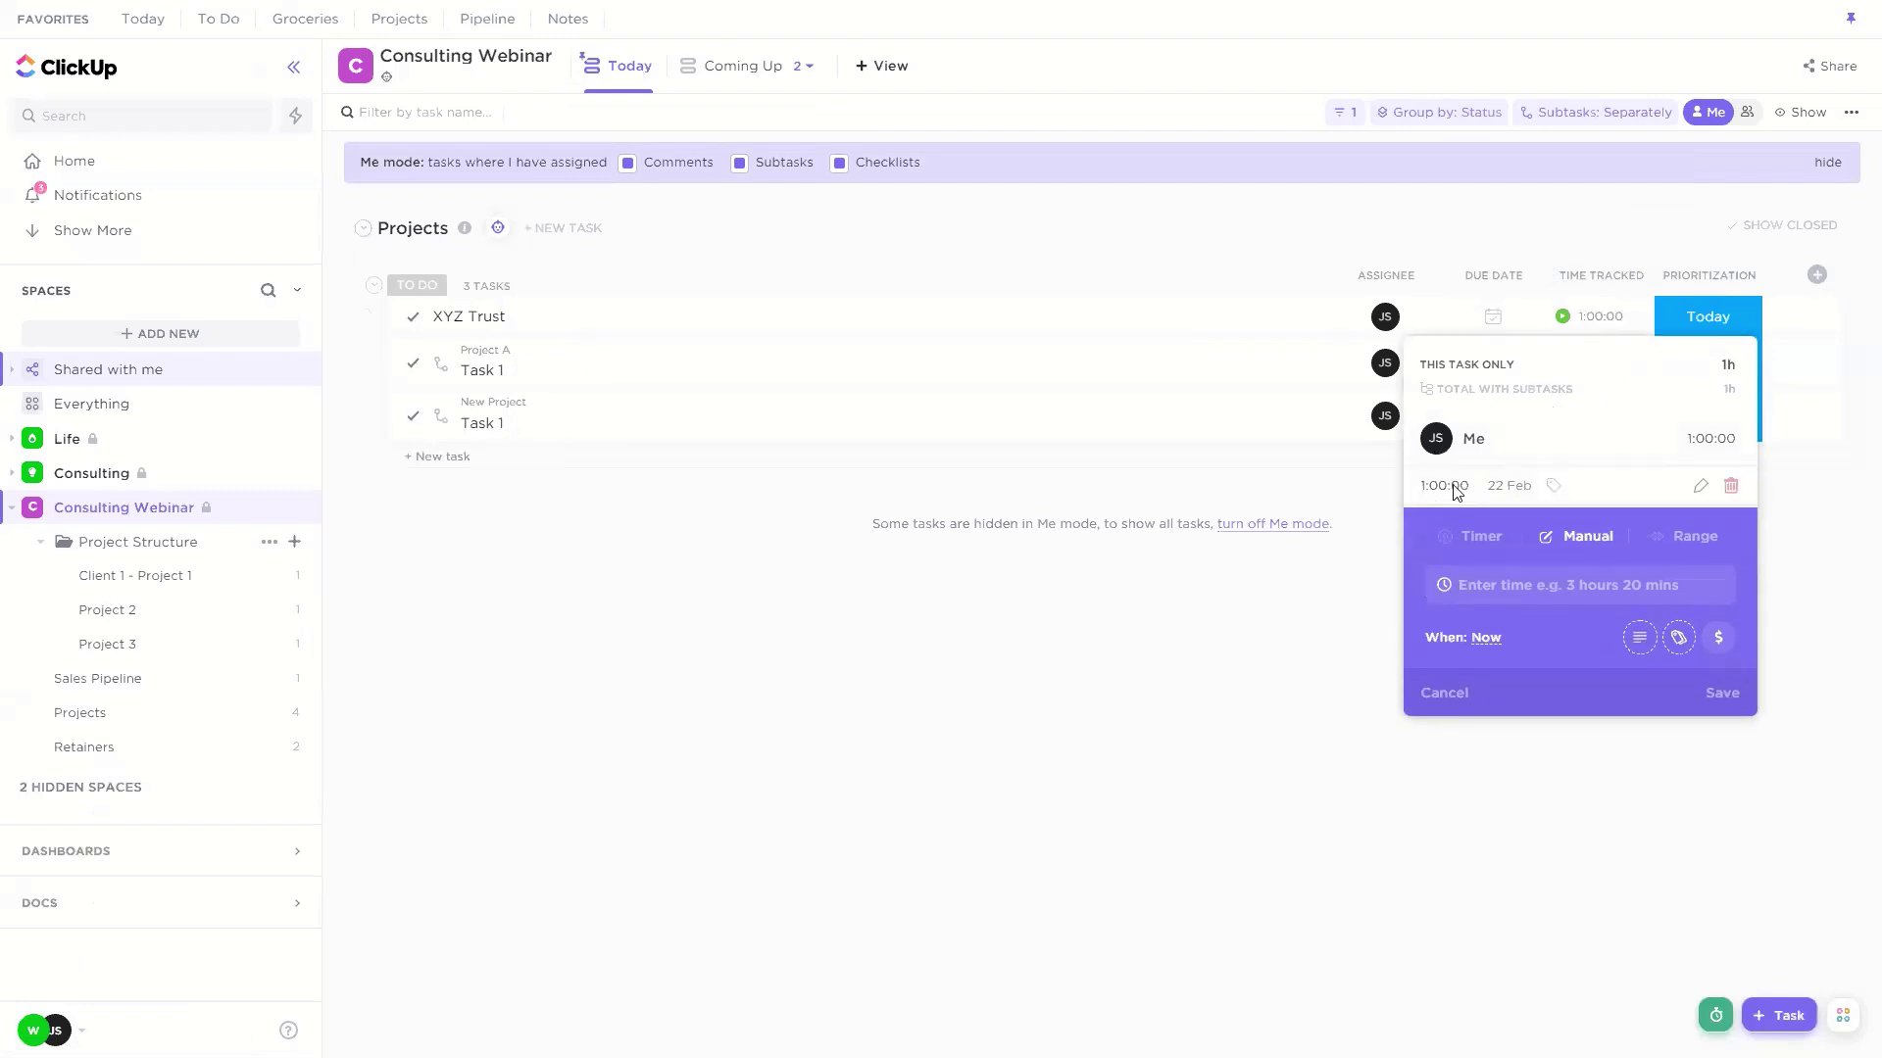
{"action": "mouse_move", "coordinate": [1554, 492]}
{"action": "left_click", "coordinate": [1488, 547]}
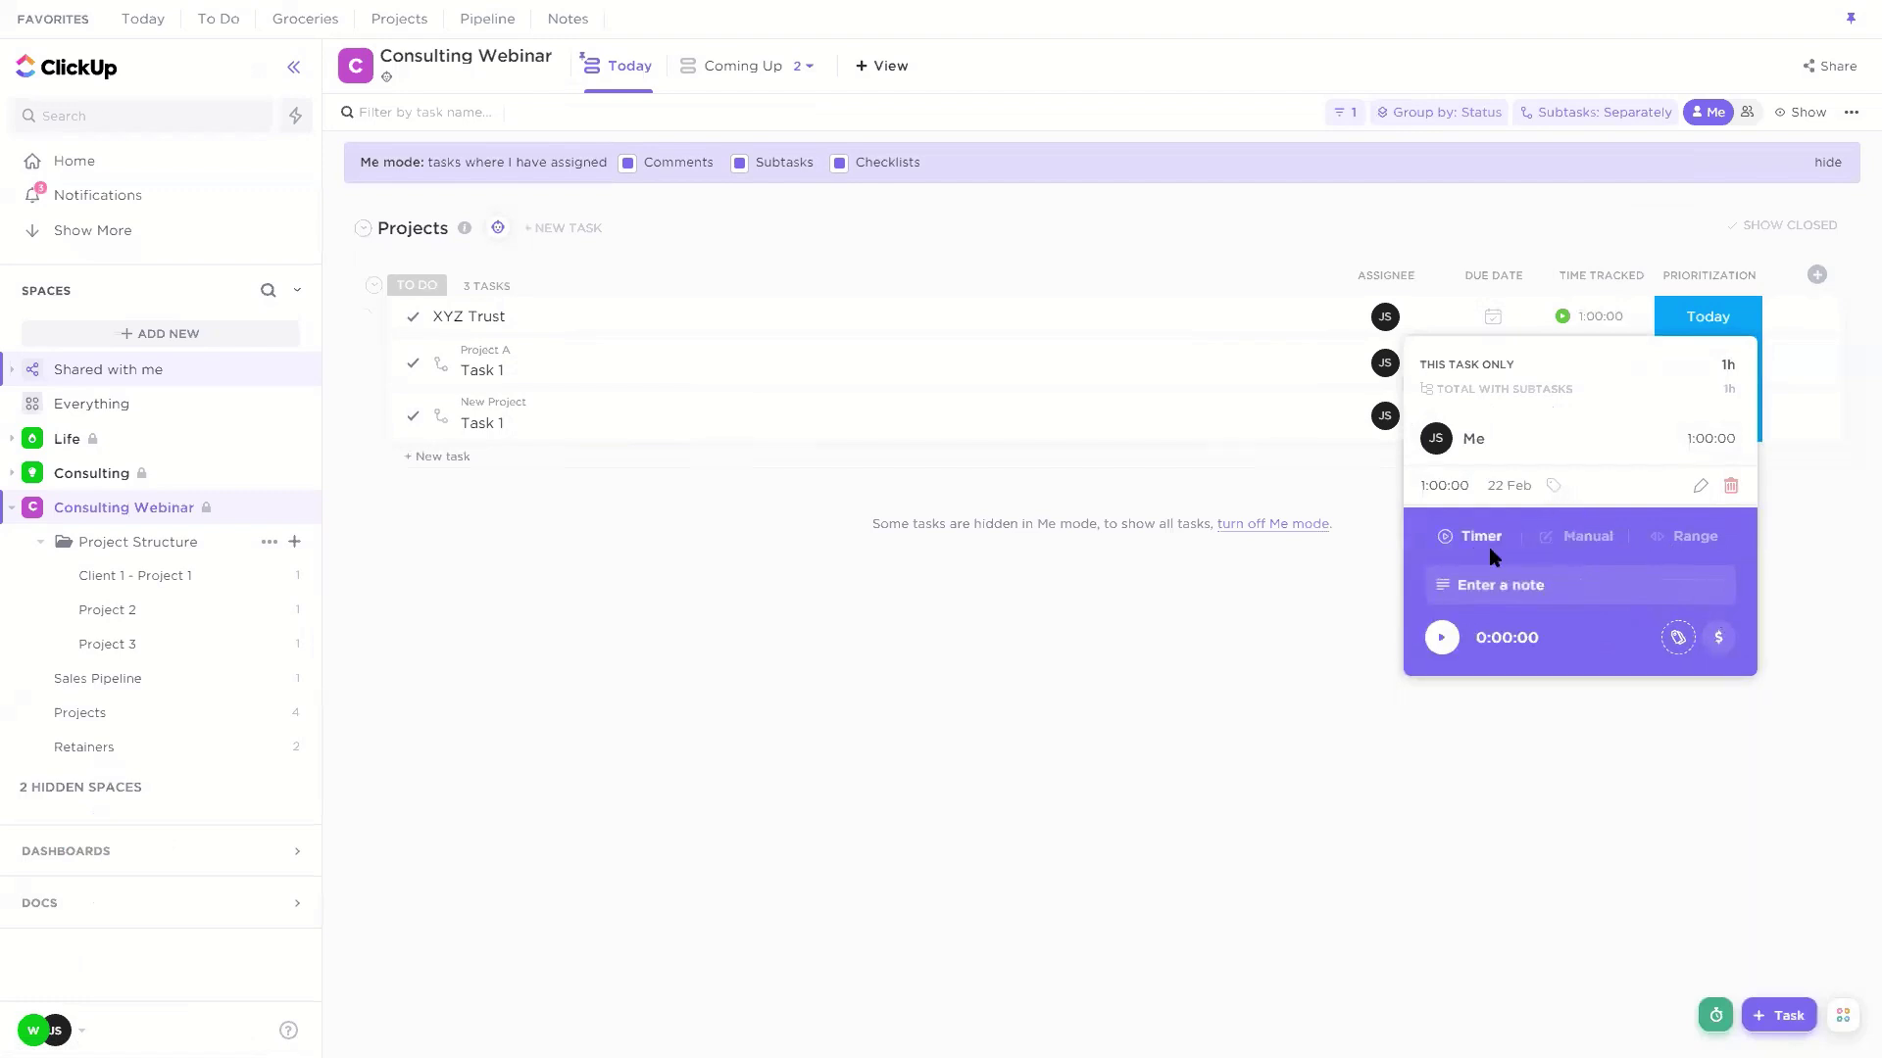
{"action": "left_click", "coordinate": [1441, 638]}
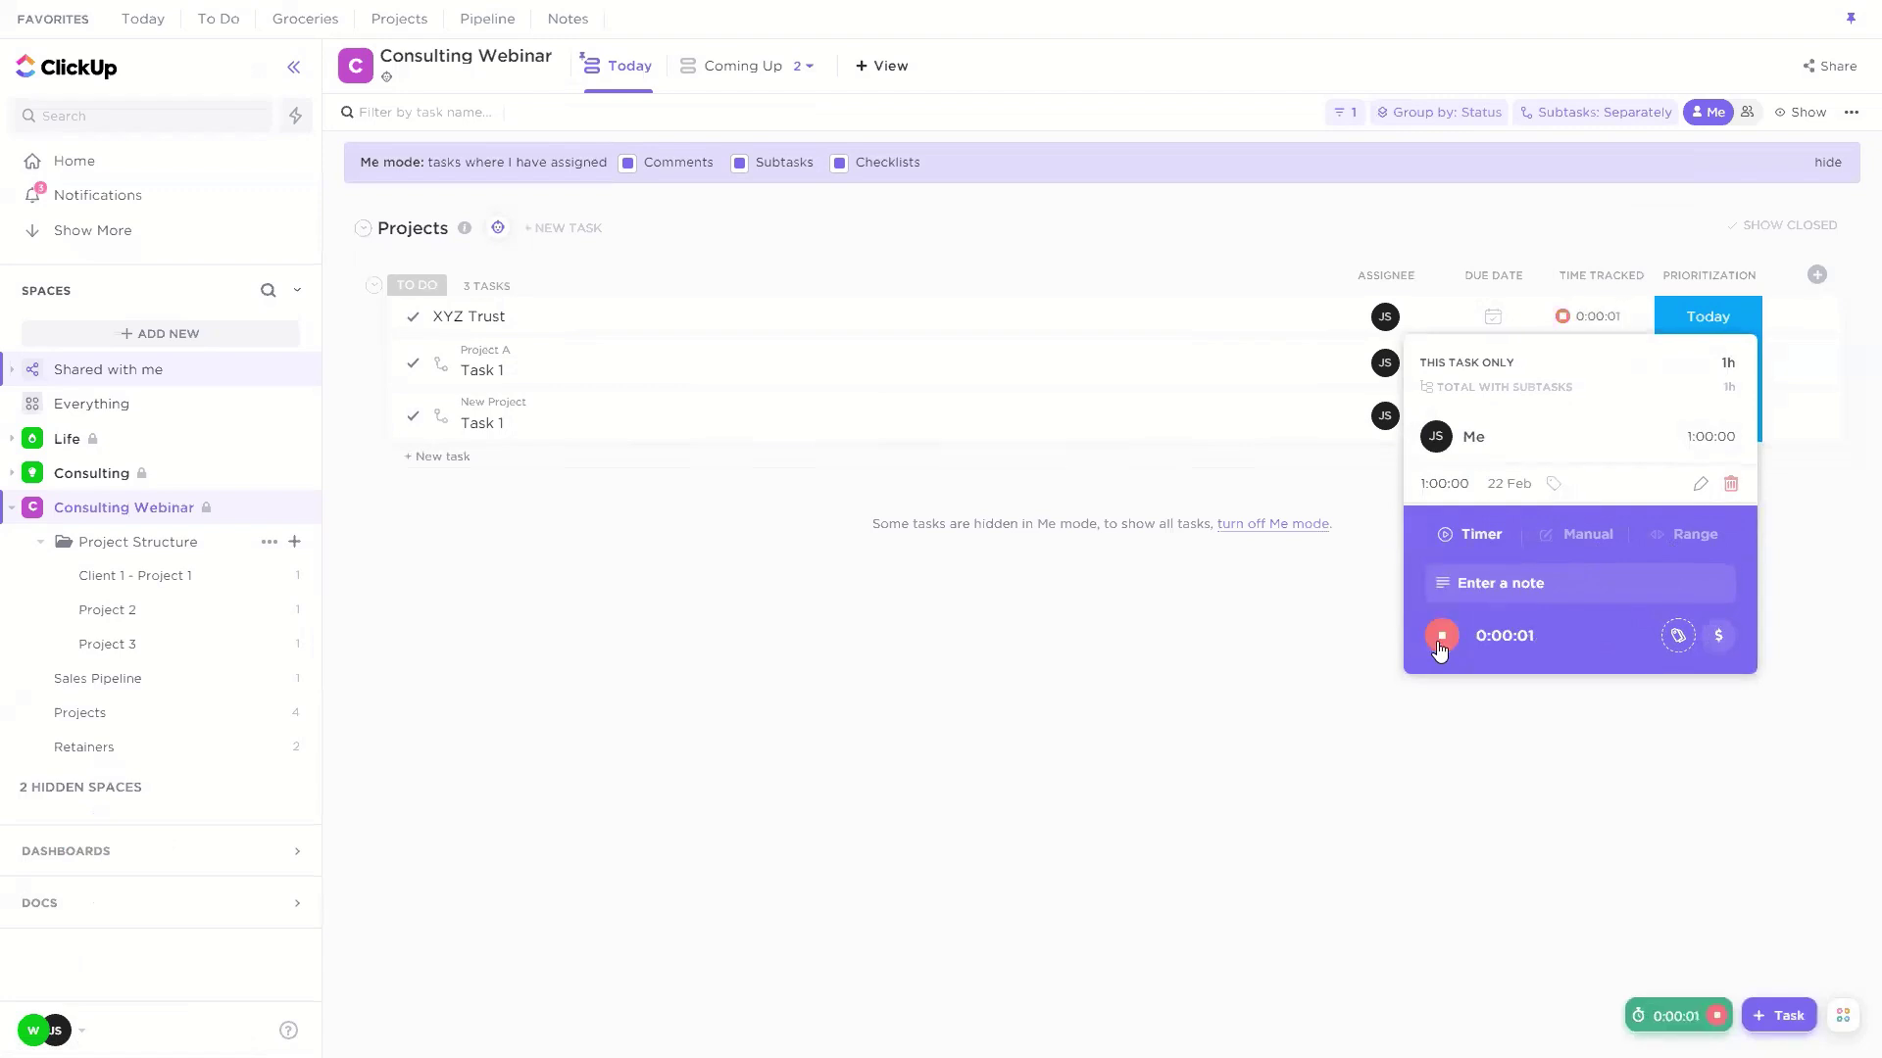
Step: Stop the running timer on the XYZ Trust task and log a manual time entry of 2 hours
{"action": "left_click", "coordinate": [1439, 638]}
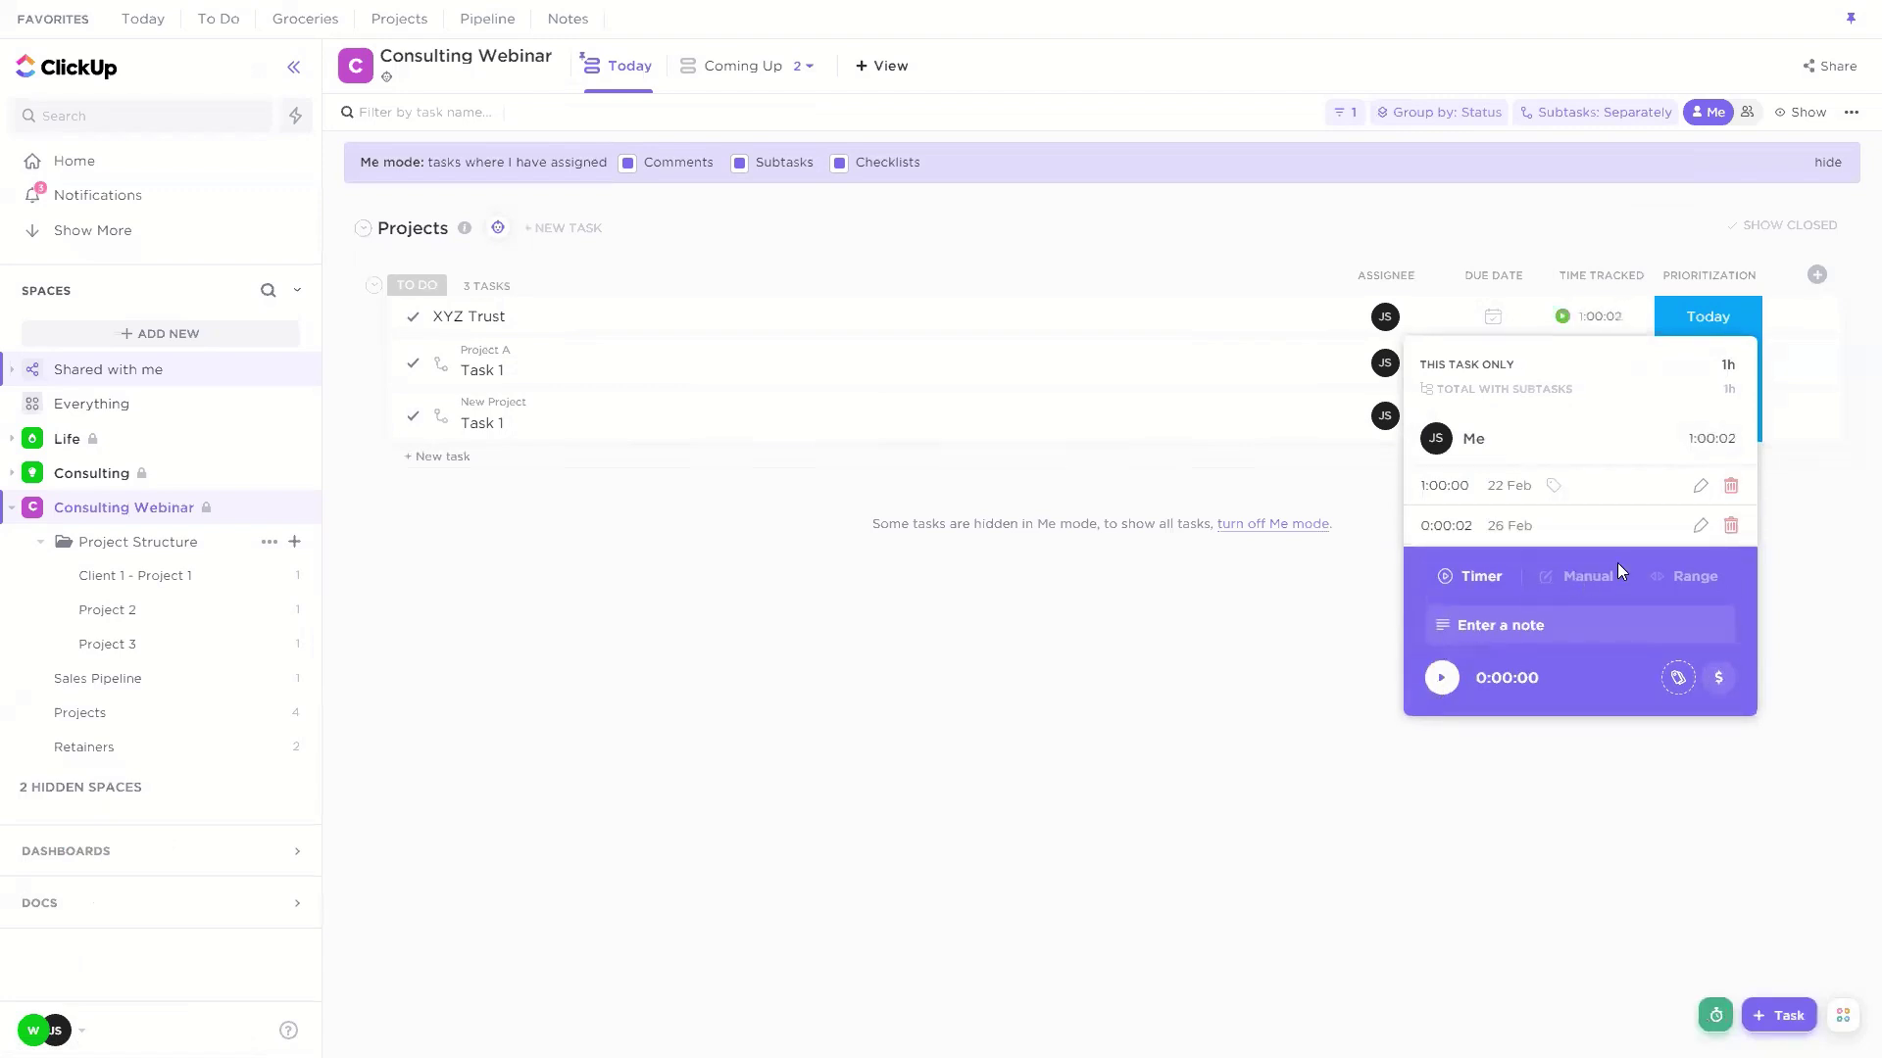
{"action": "left_click", "coordinate": [1592, 579]}
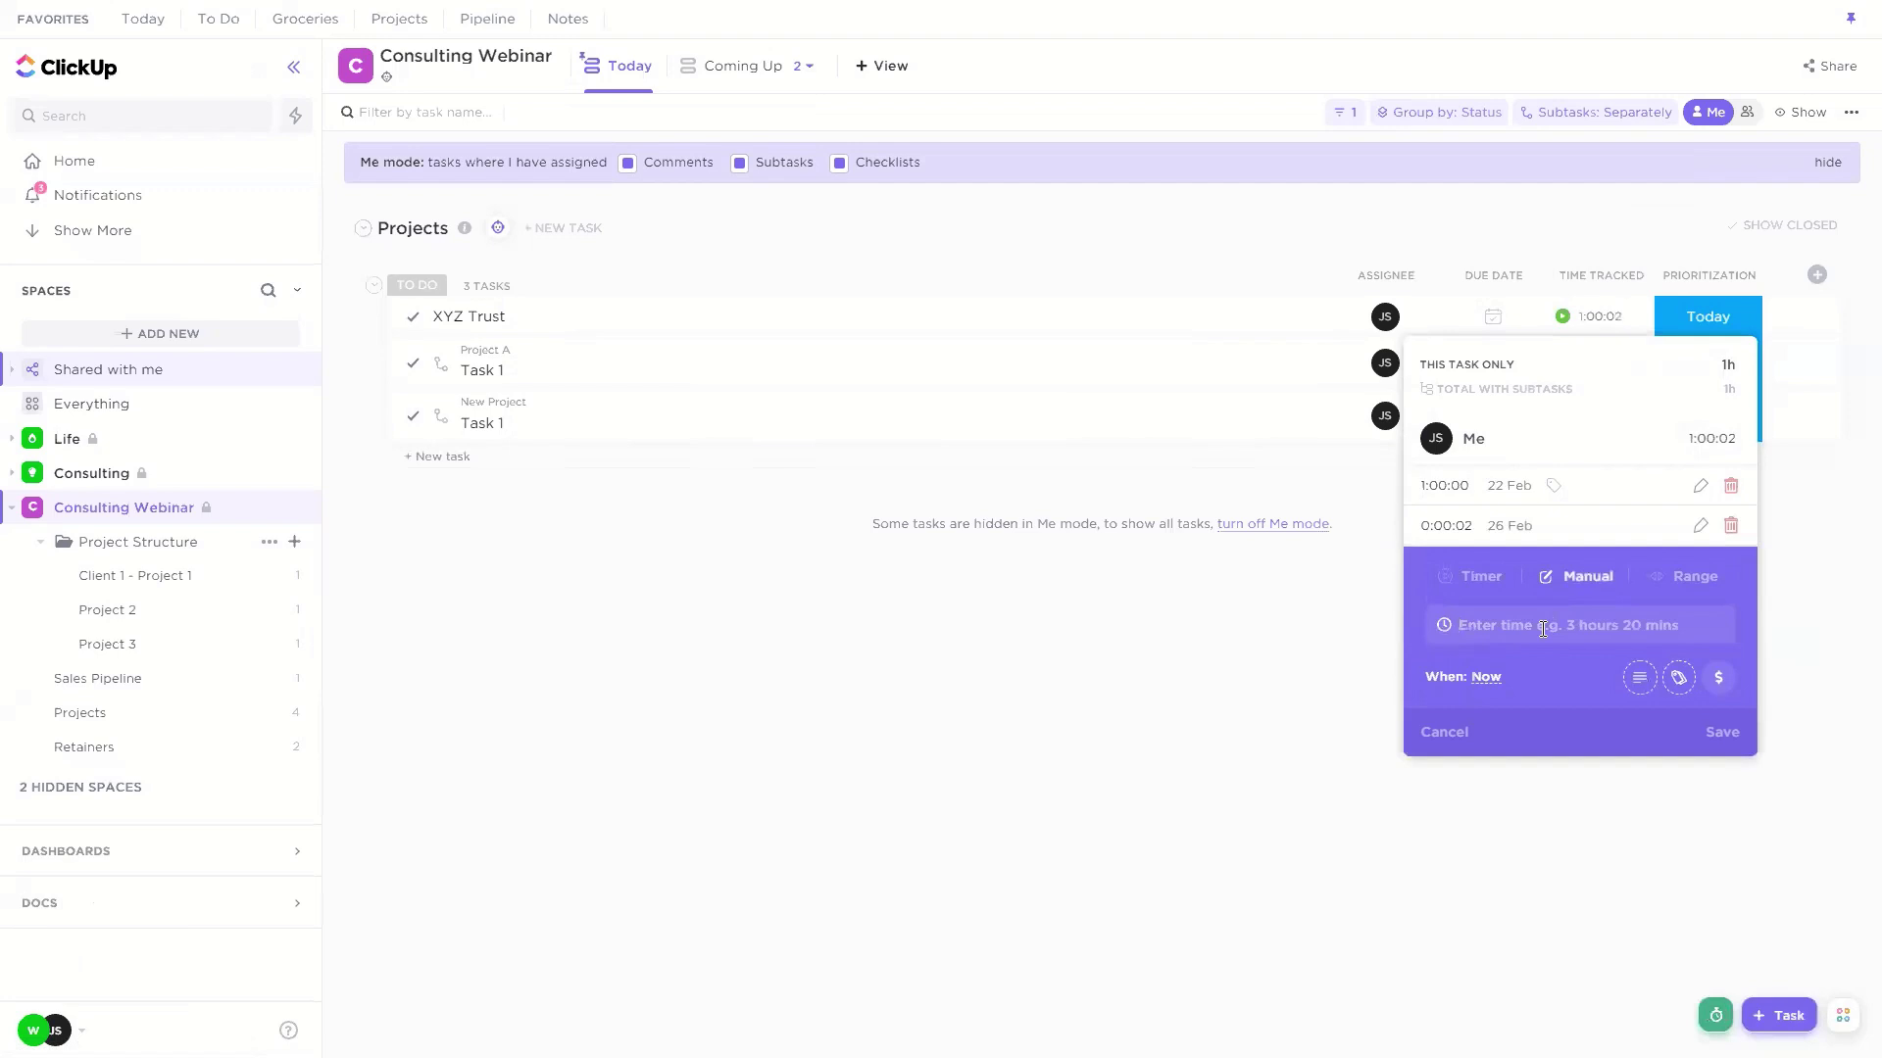
{"action": "type", "text": "20m"}
{"action": "key", "text": "BackSpace"}
{"action": "key", "text": "BackSpace"}
{"action": "key", "text": "BackSpace"}
{"action": "type", "text": "2 days"}
{"action": "key", "text": "BackSpace"}
{"action": "key", "text": "BackSpace"}
{"action": "key", "text": "BackSpace"}
{"action": "key", "text": "BackSpace"}
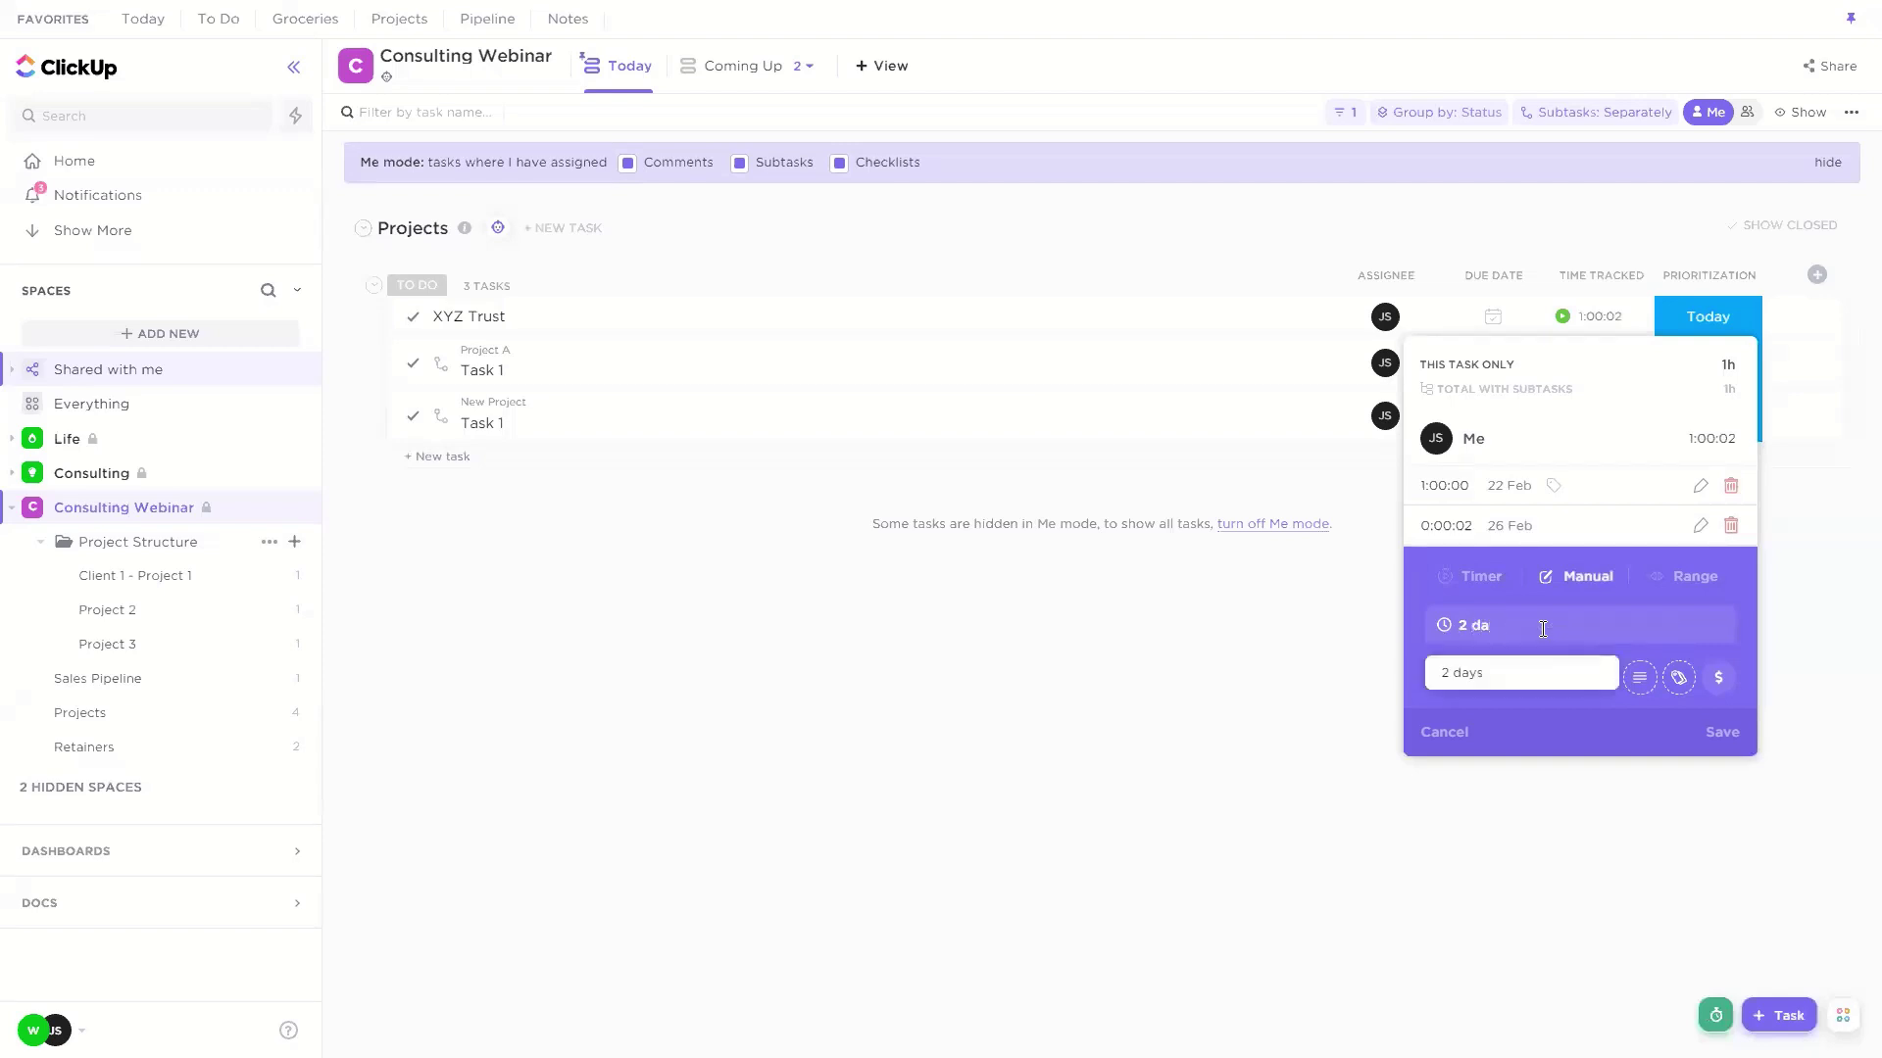
{"action": "type", "text": "hours"}
{"action": "left_click", "coordinate": [1465, 674]}
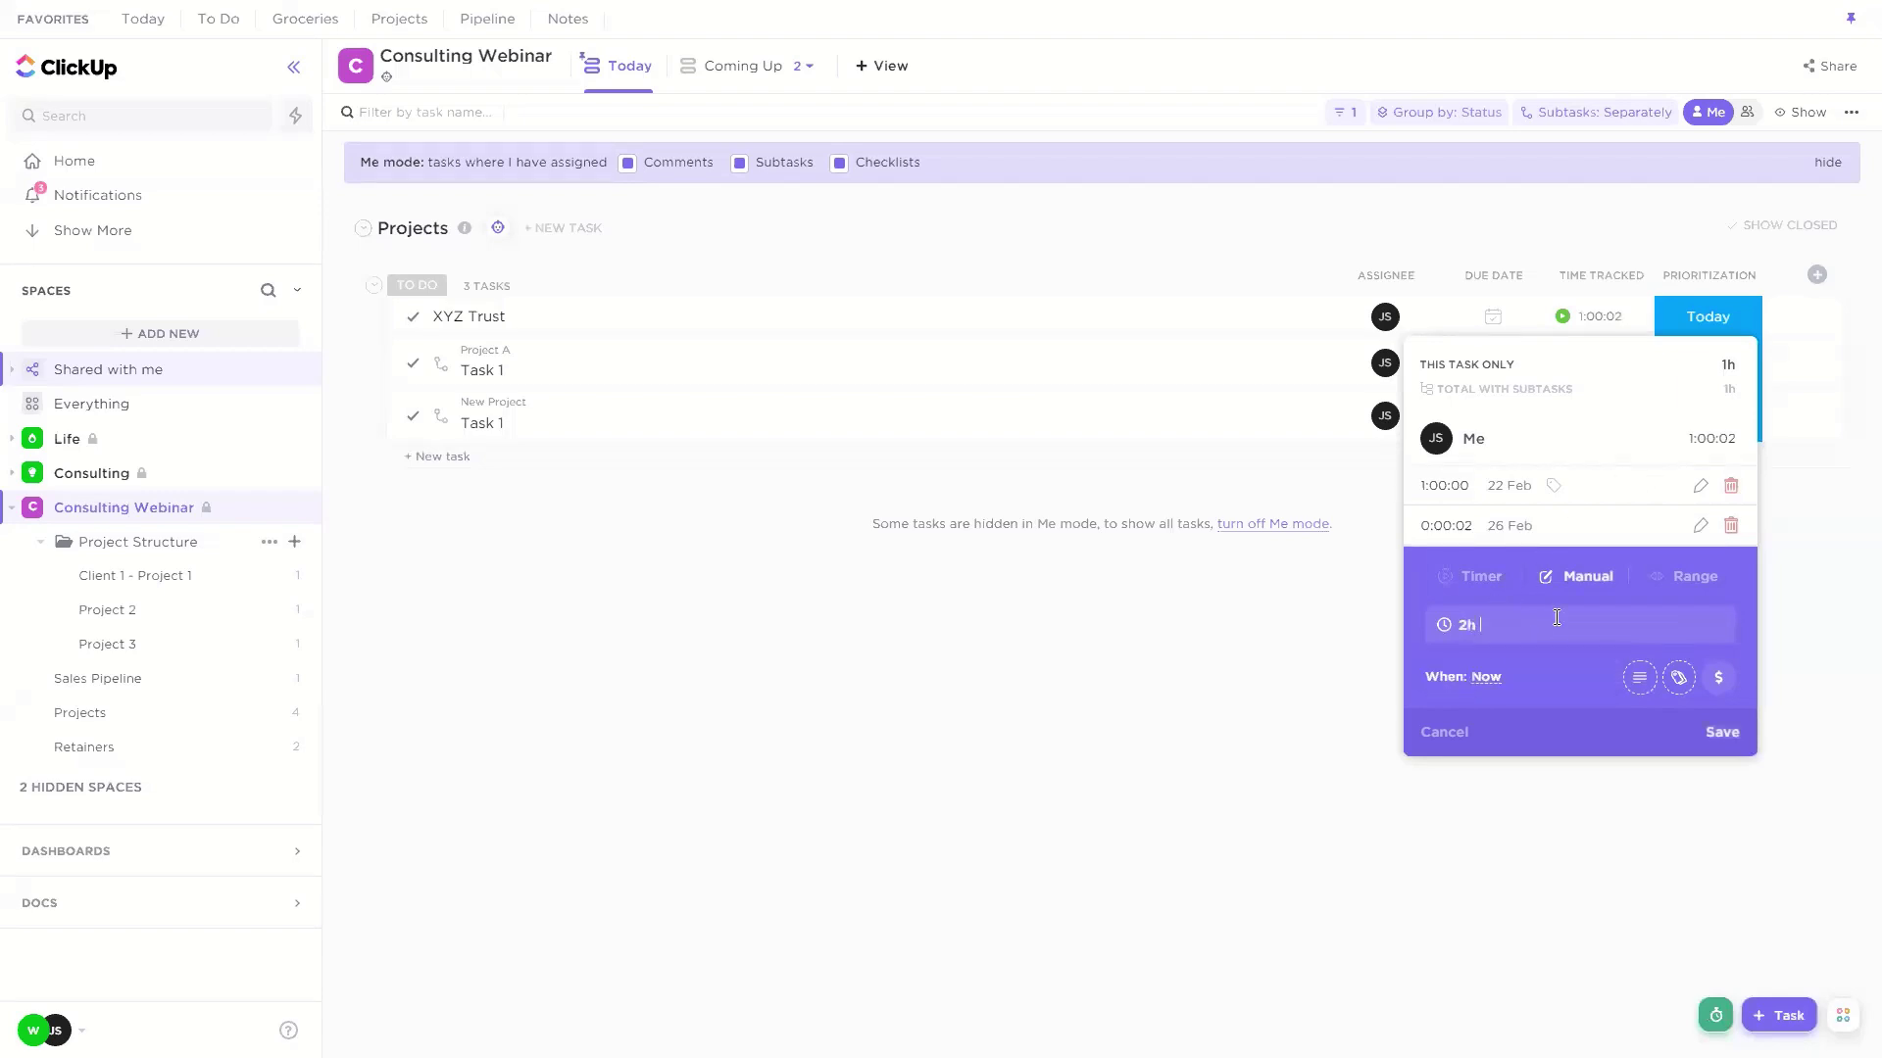
{"action": "left_click", "coordinate": [1721, 733]}
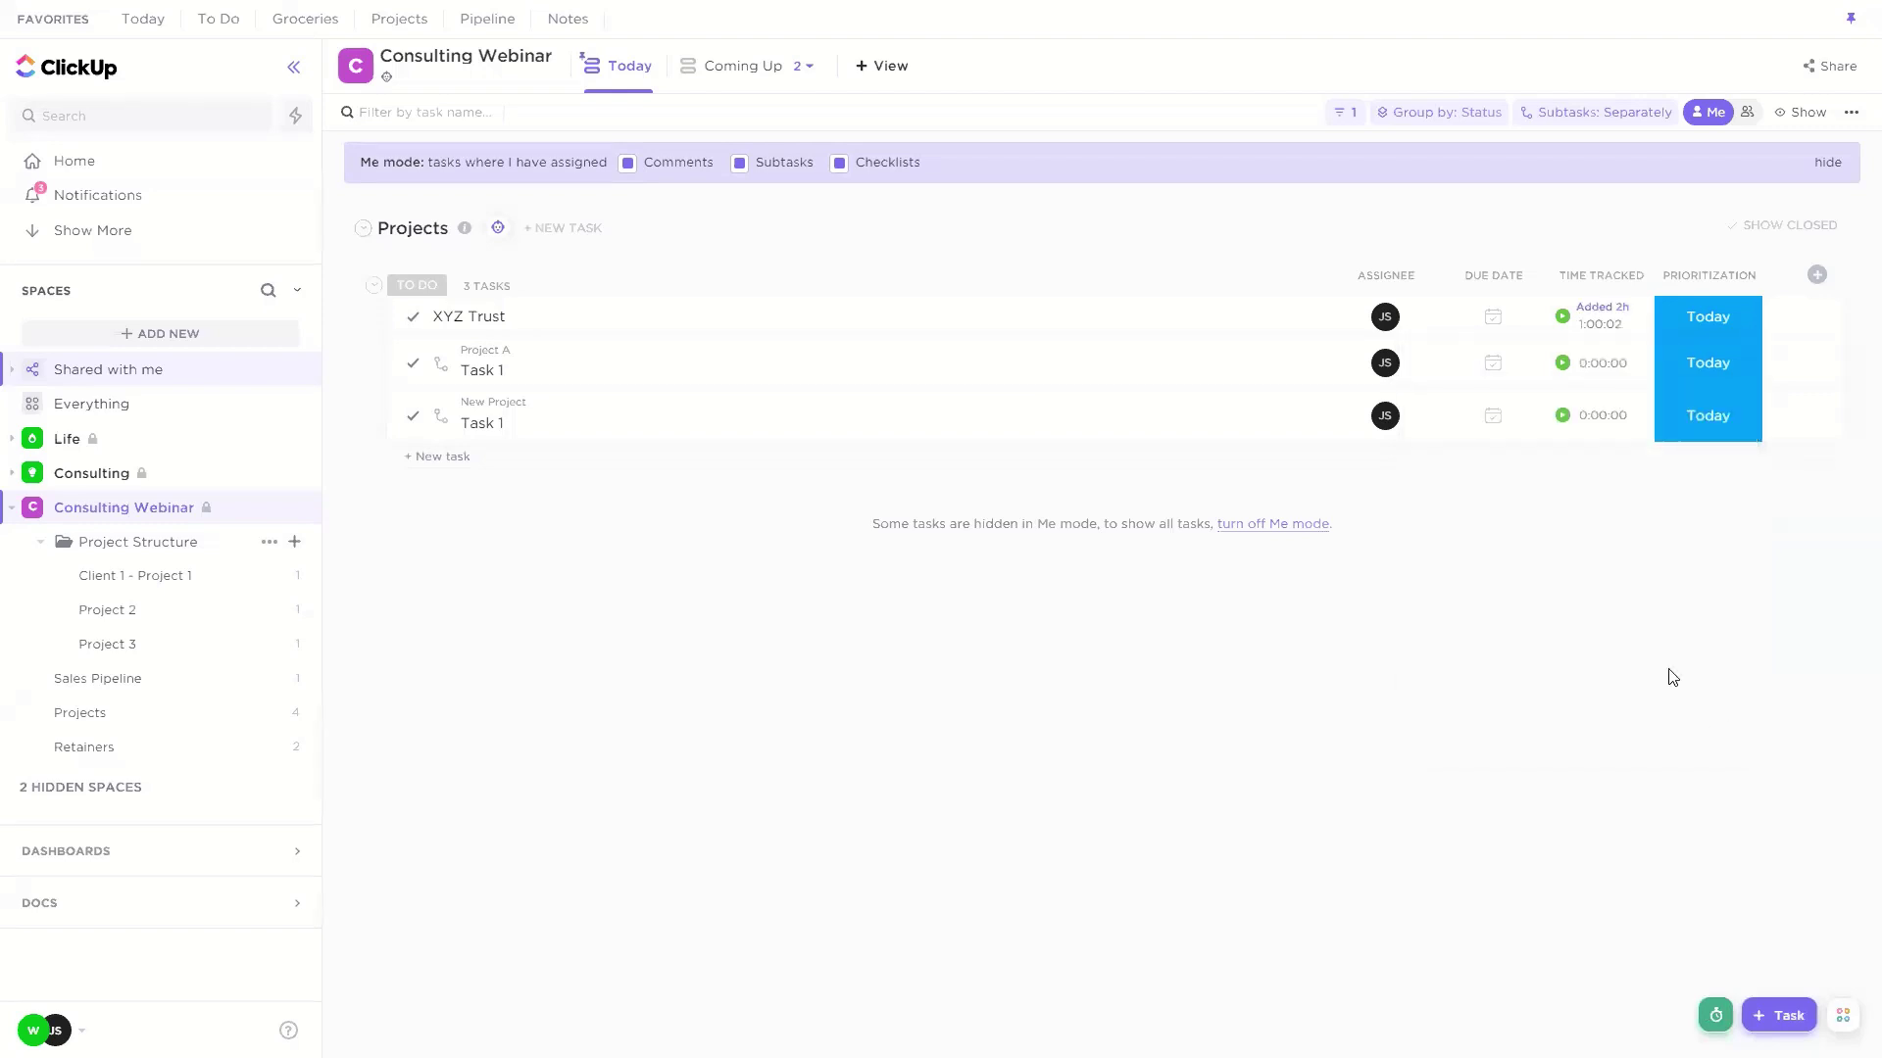
Step: Review the logged time entries of the XYZ Trust task, collapsing and re-expanding the person's breakdown
{"action": "left_click", "coordinate": [1617, 328]}
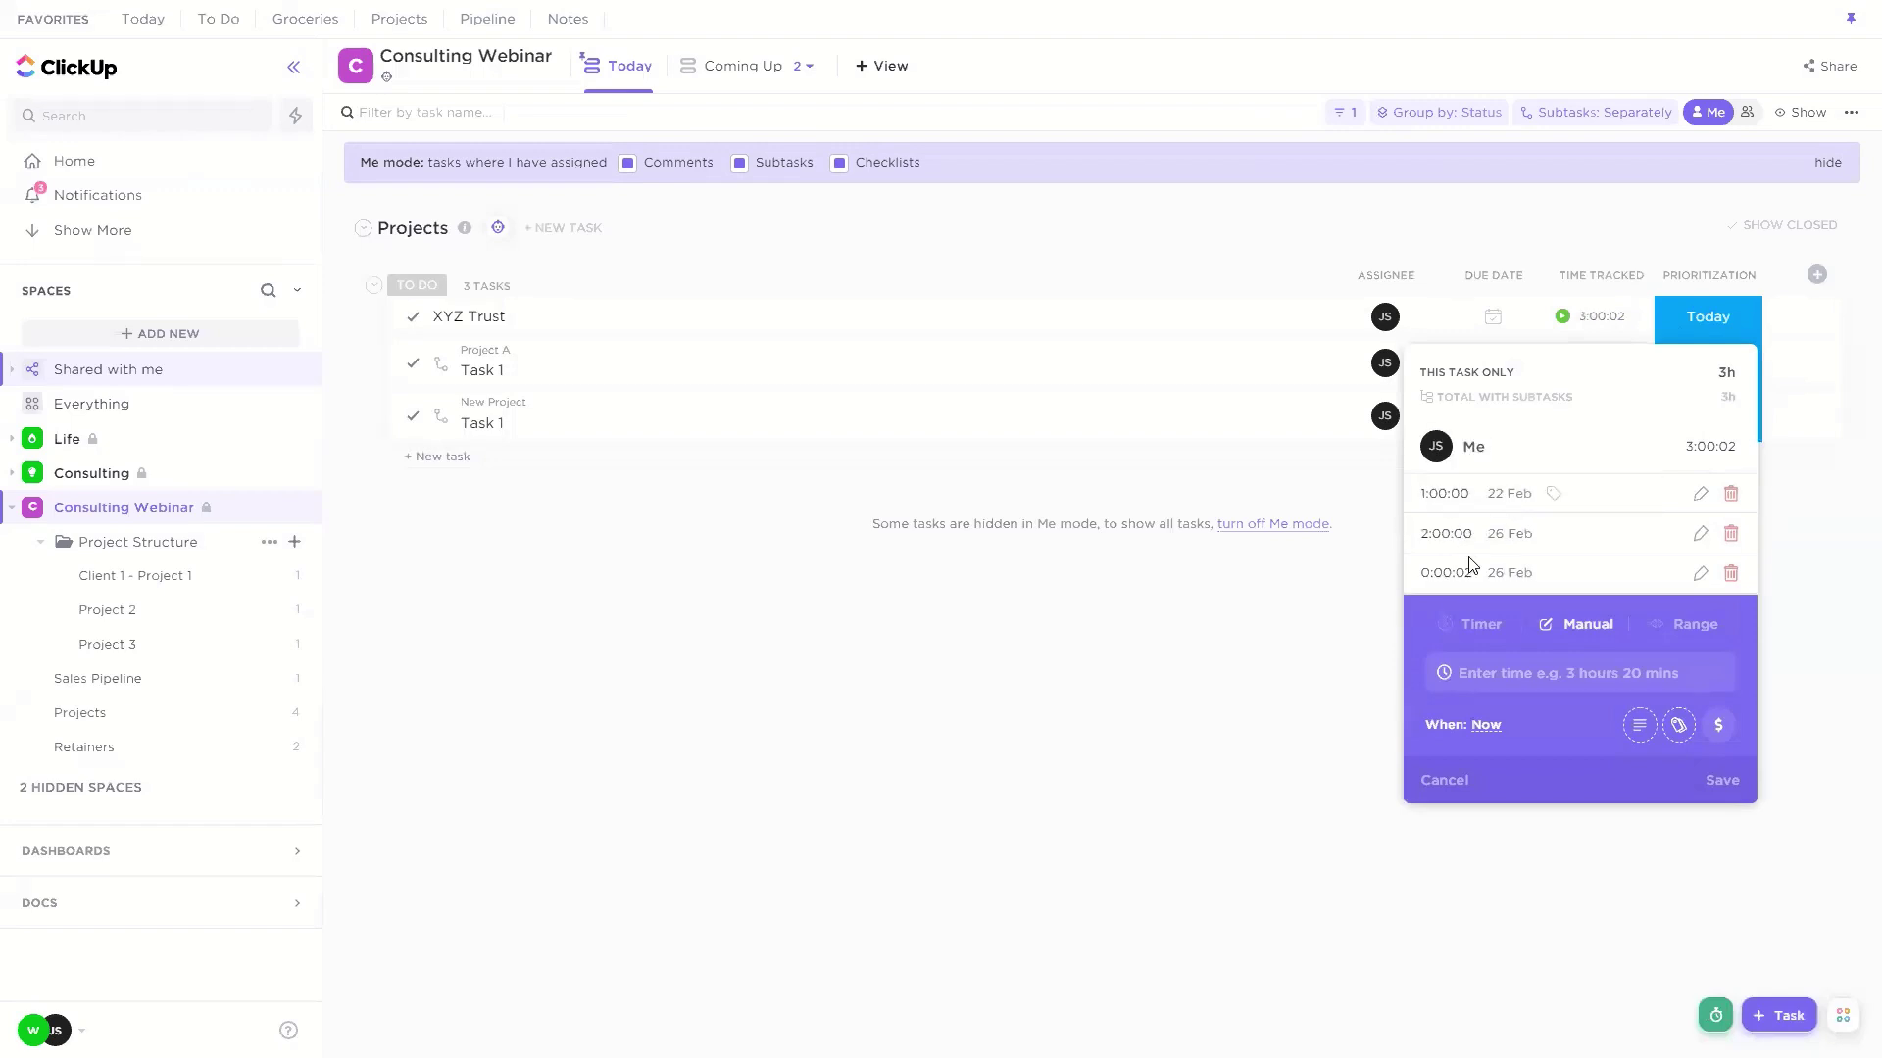
{"action": "left_click", "coordinate": [1524, 459]}
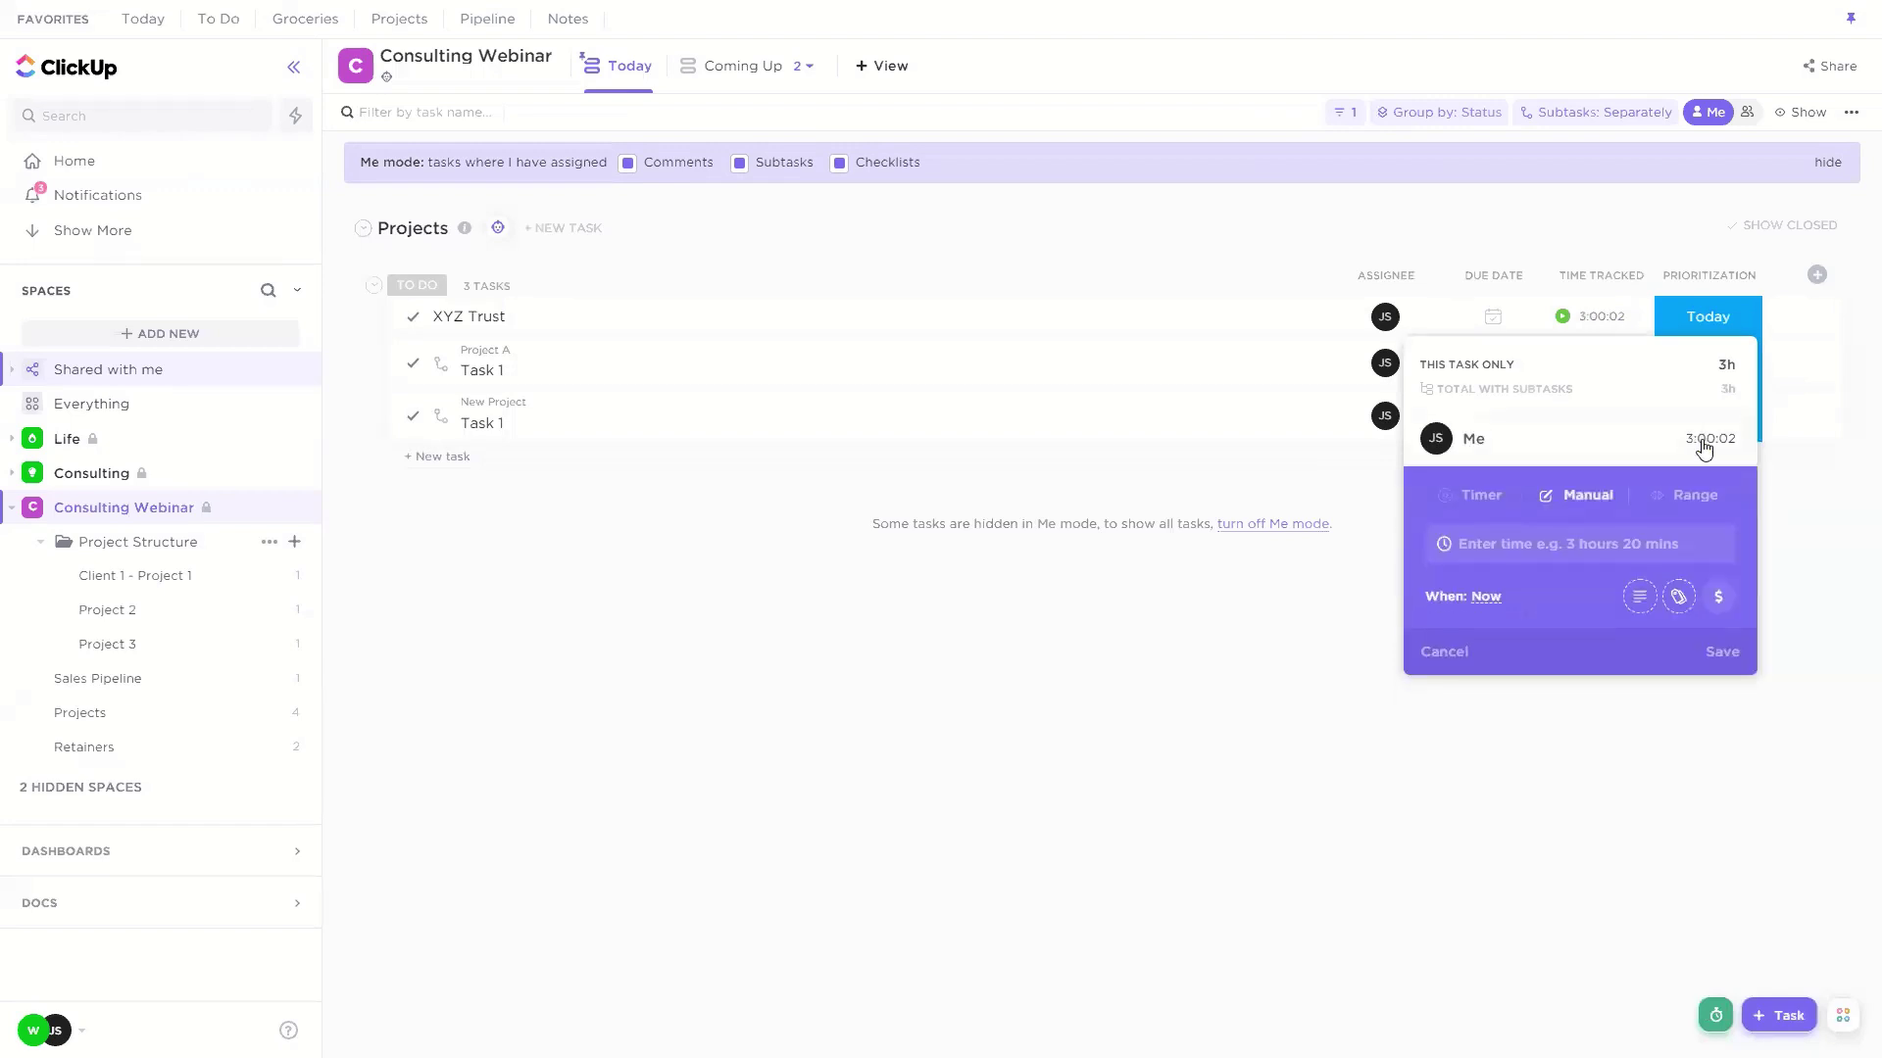
{"action": "left_click", "coordinate": [1602, 439]}
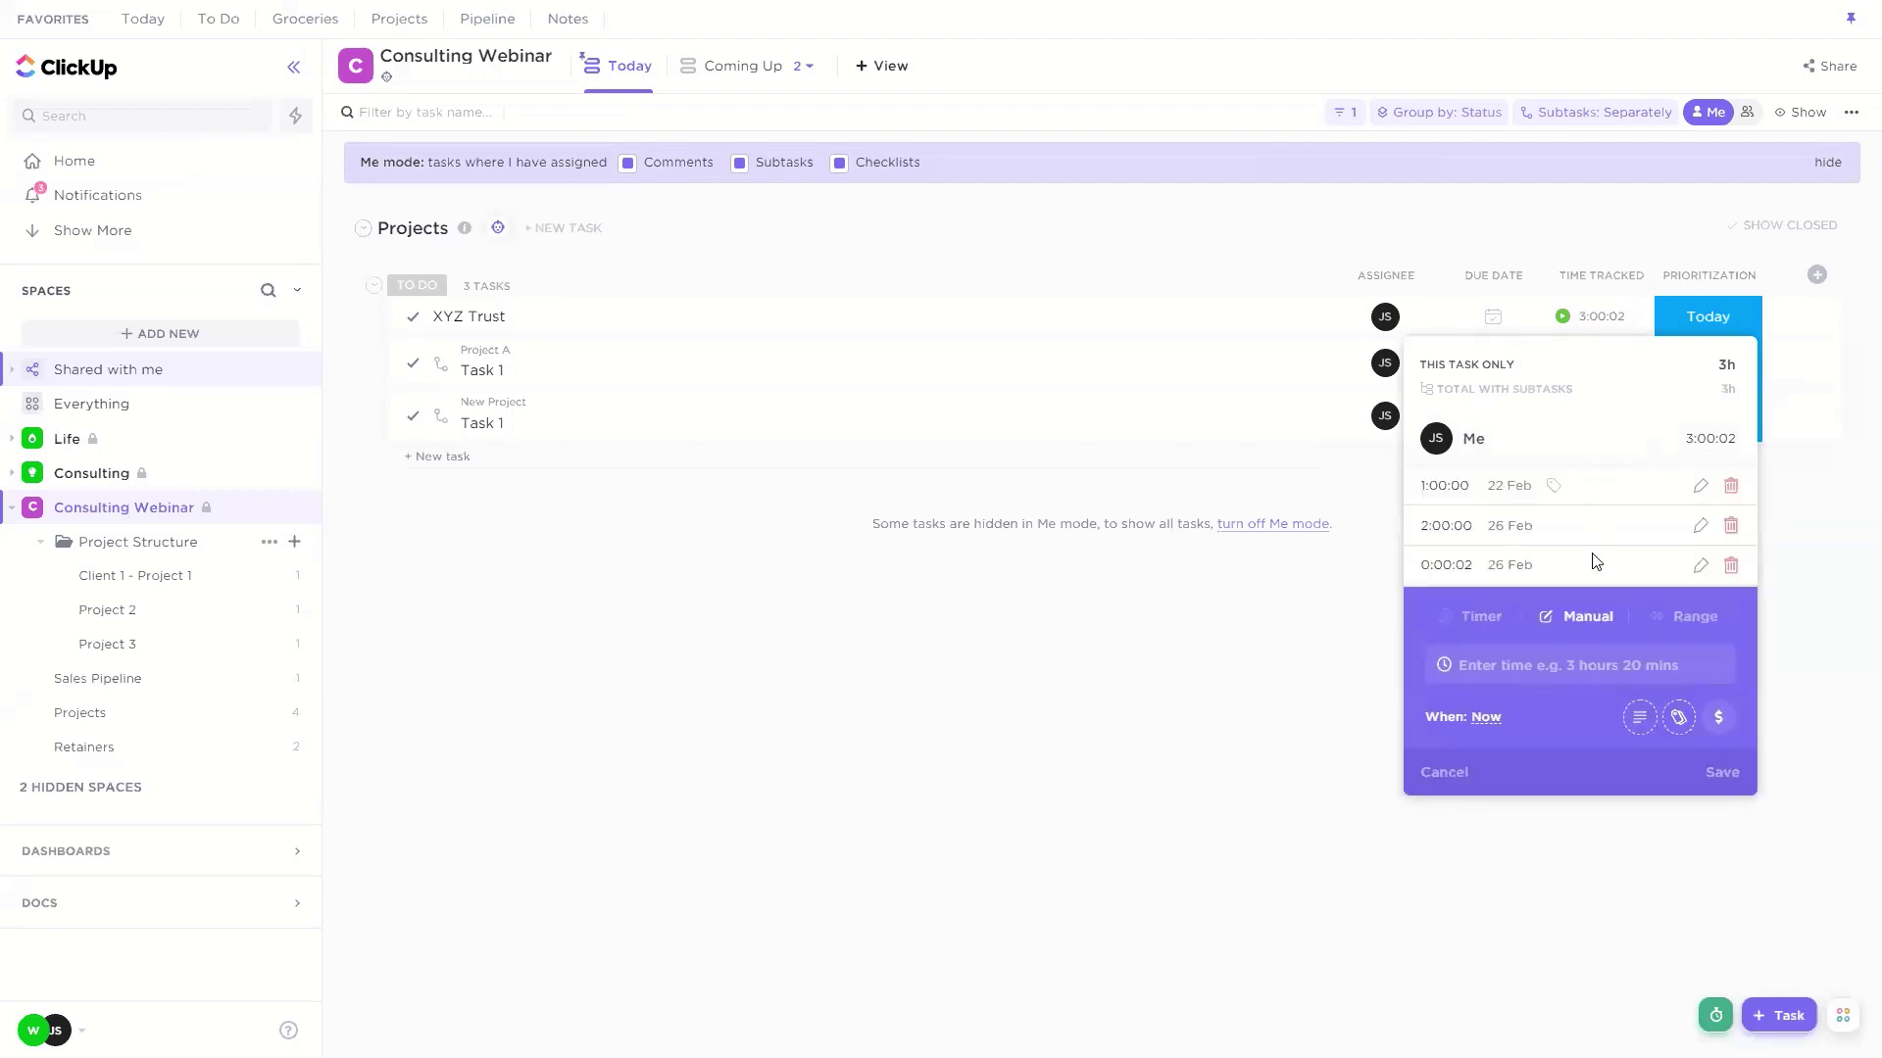
Step: Draft a time-range entry ending at 8:21 on the XYZ Trust task and check its date options in manual mode
{"action": "left_click", "coordinate": [1695, 618]}
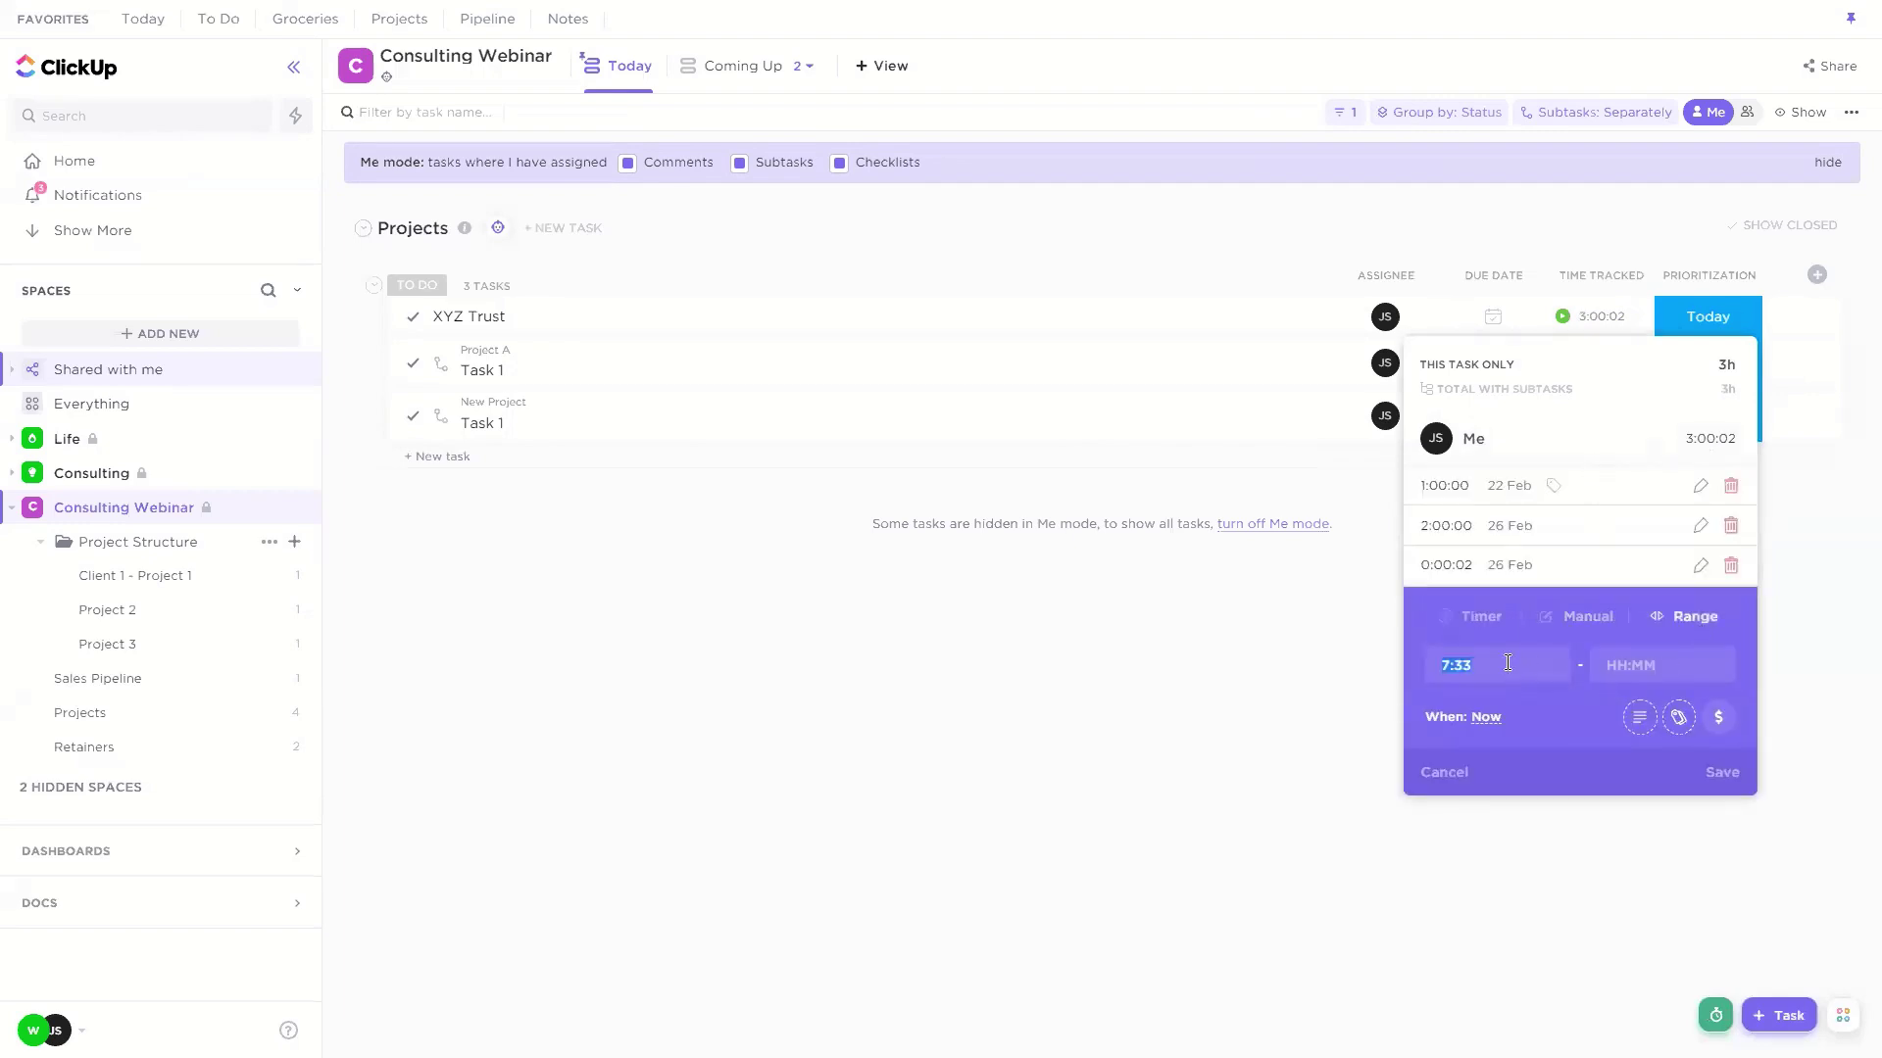
{"action": "left_click", "coordinate": [1723, 648]}
{"action": "type", "text": "8:21"}
{"action": "left_click", "coordinate": [1593, 619]}
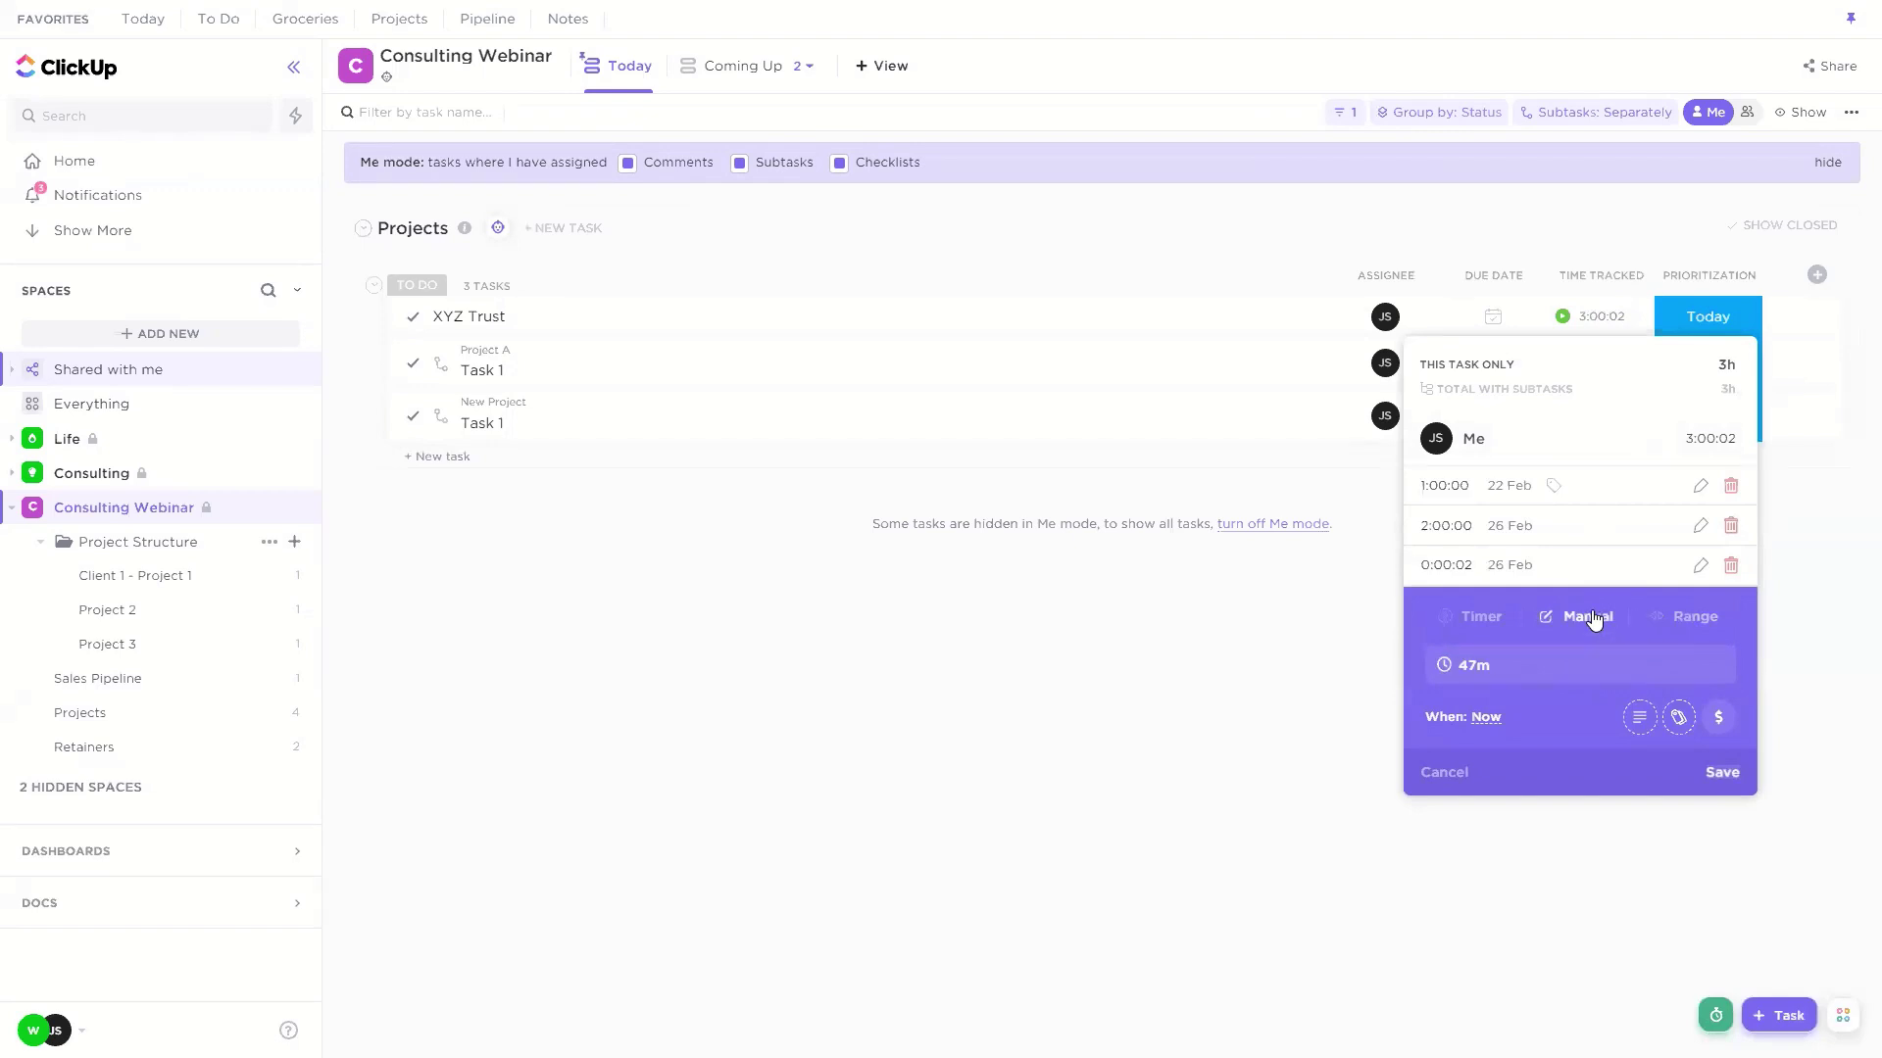
{"action": "left_click", "coordinate": [1485, 718]}
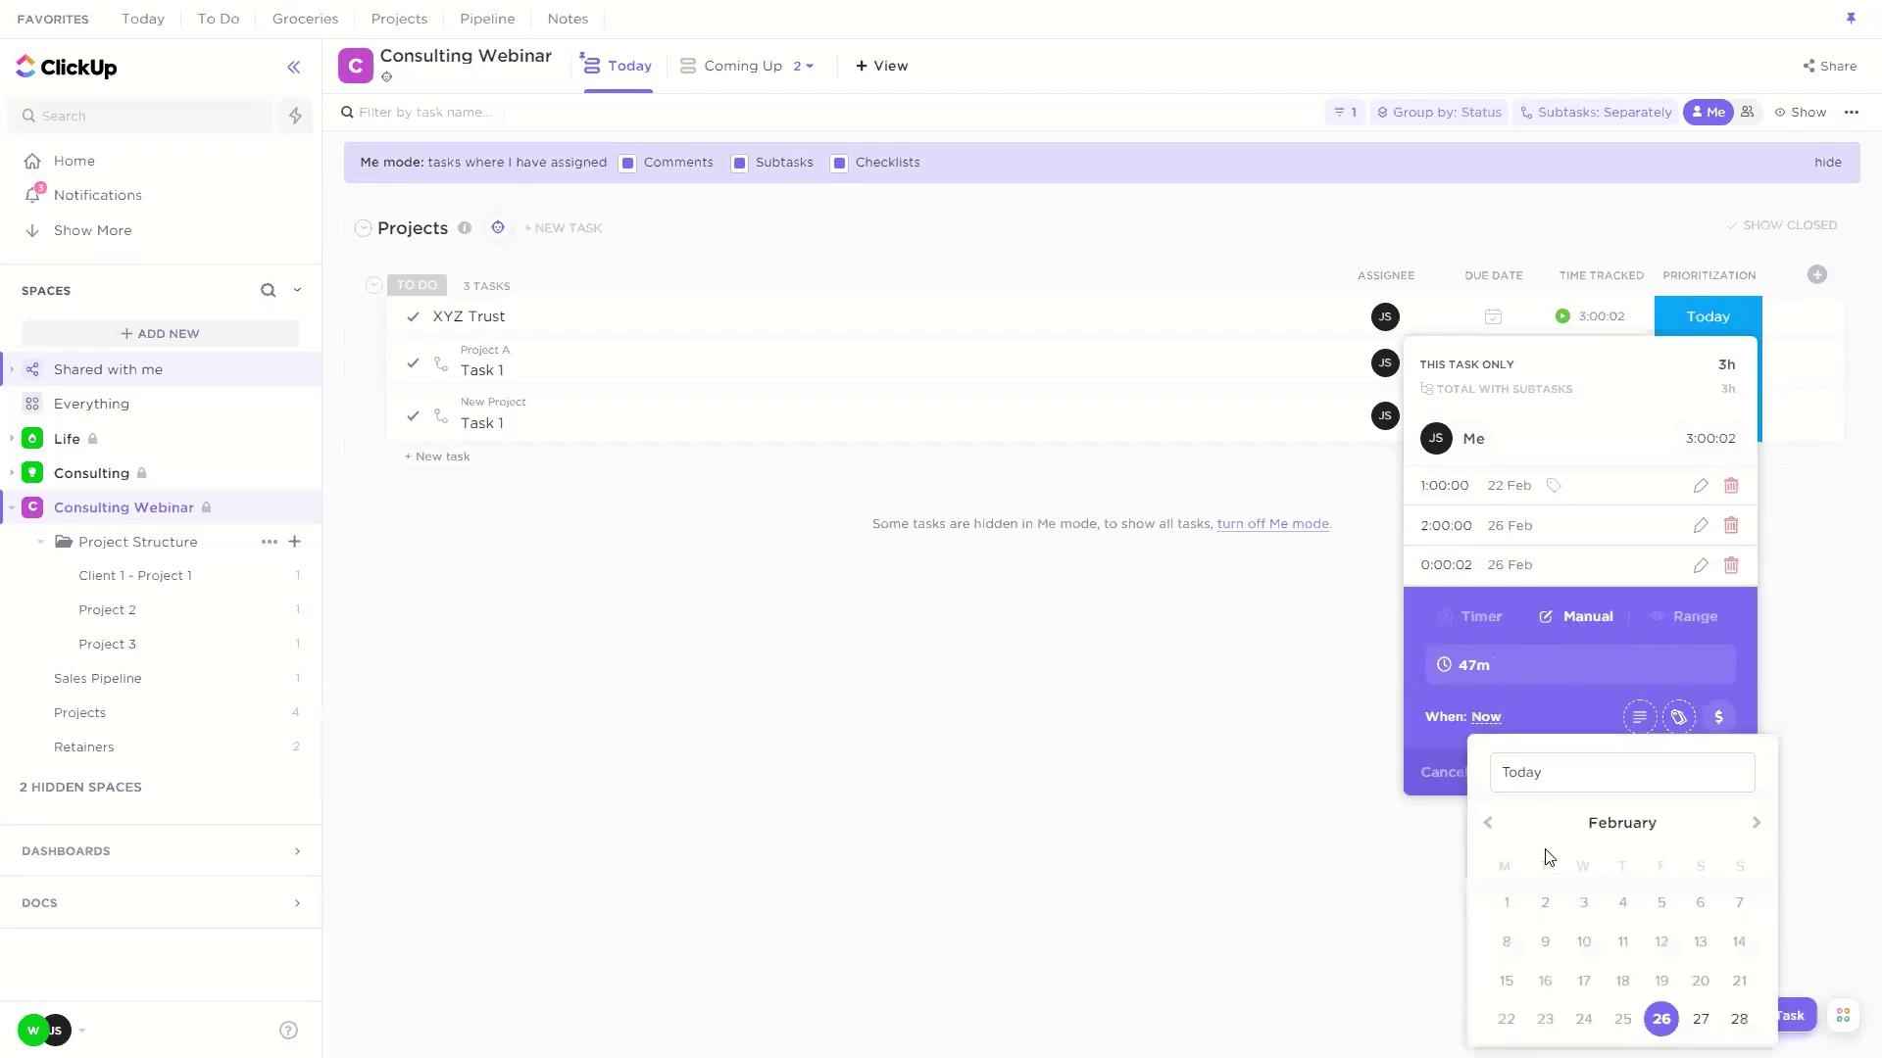
{"action": "left_click", "coordinate": [1590, 731]}
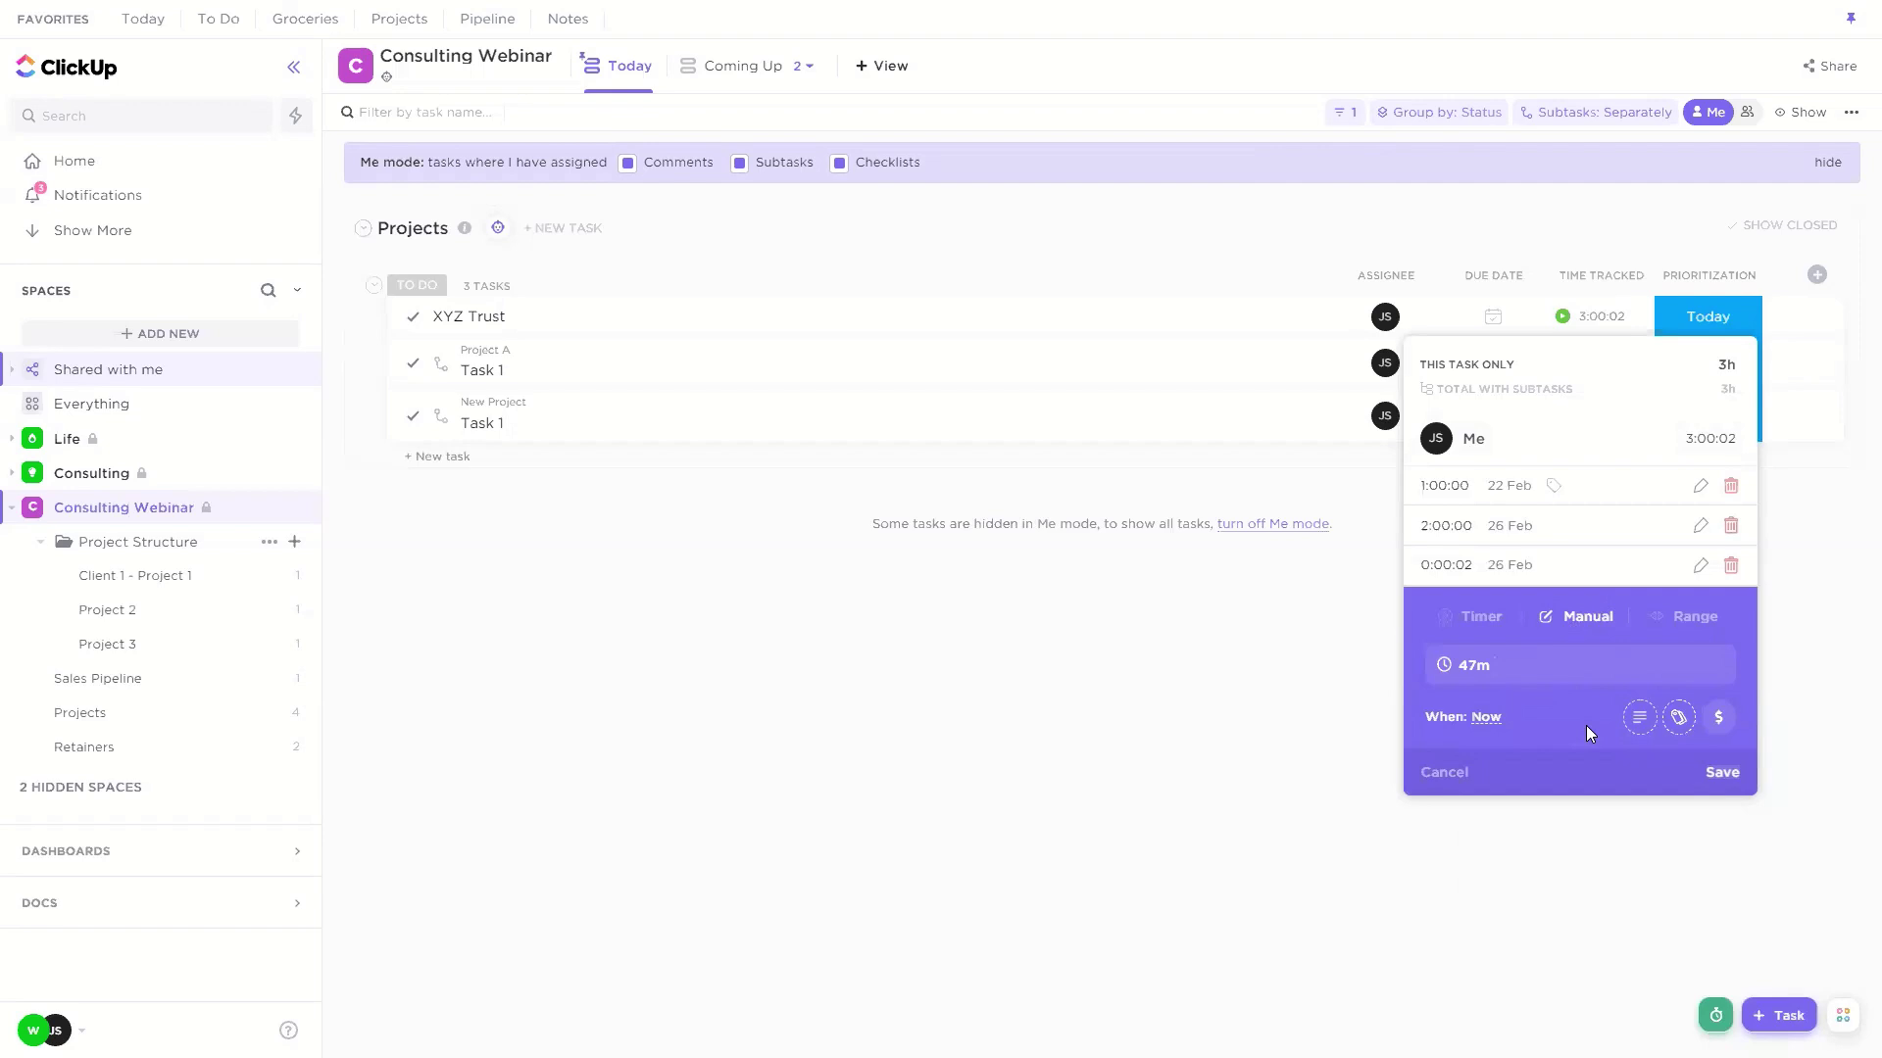
Step: Add the note "Creating proposal" to the drafted time entry and check the available tags
{"action": "left_click", "coordinate": [1639, 717]}
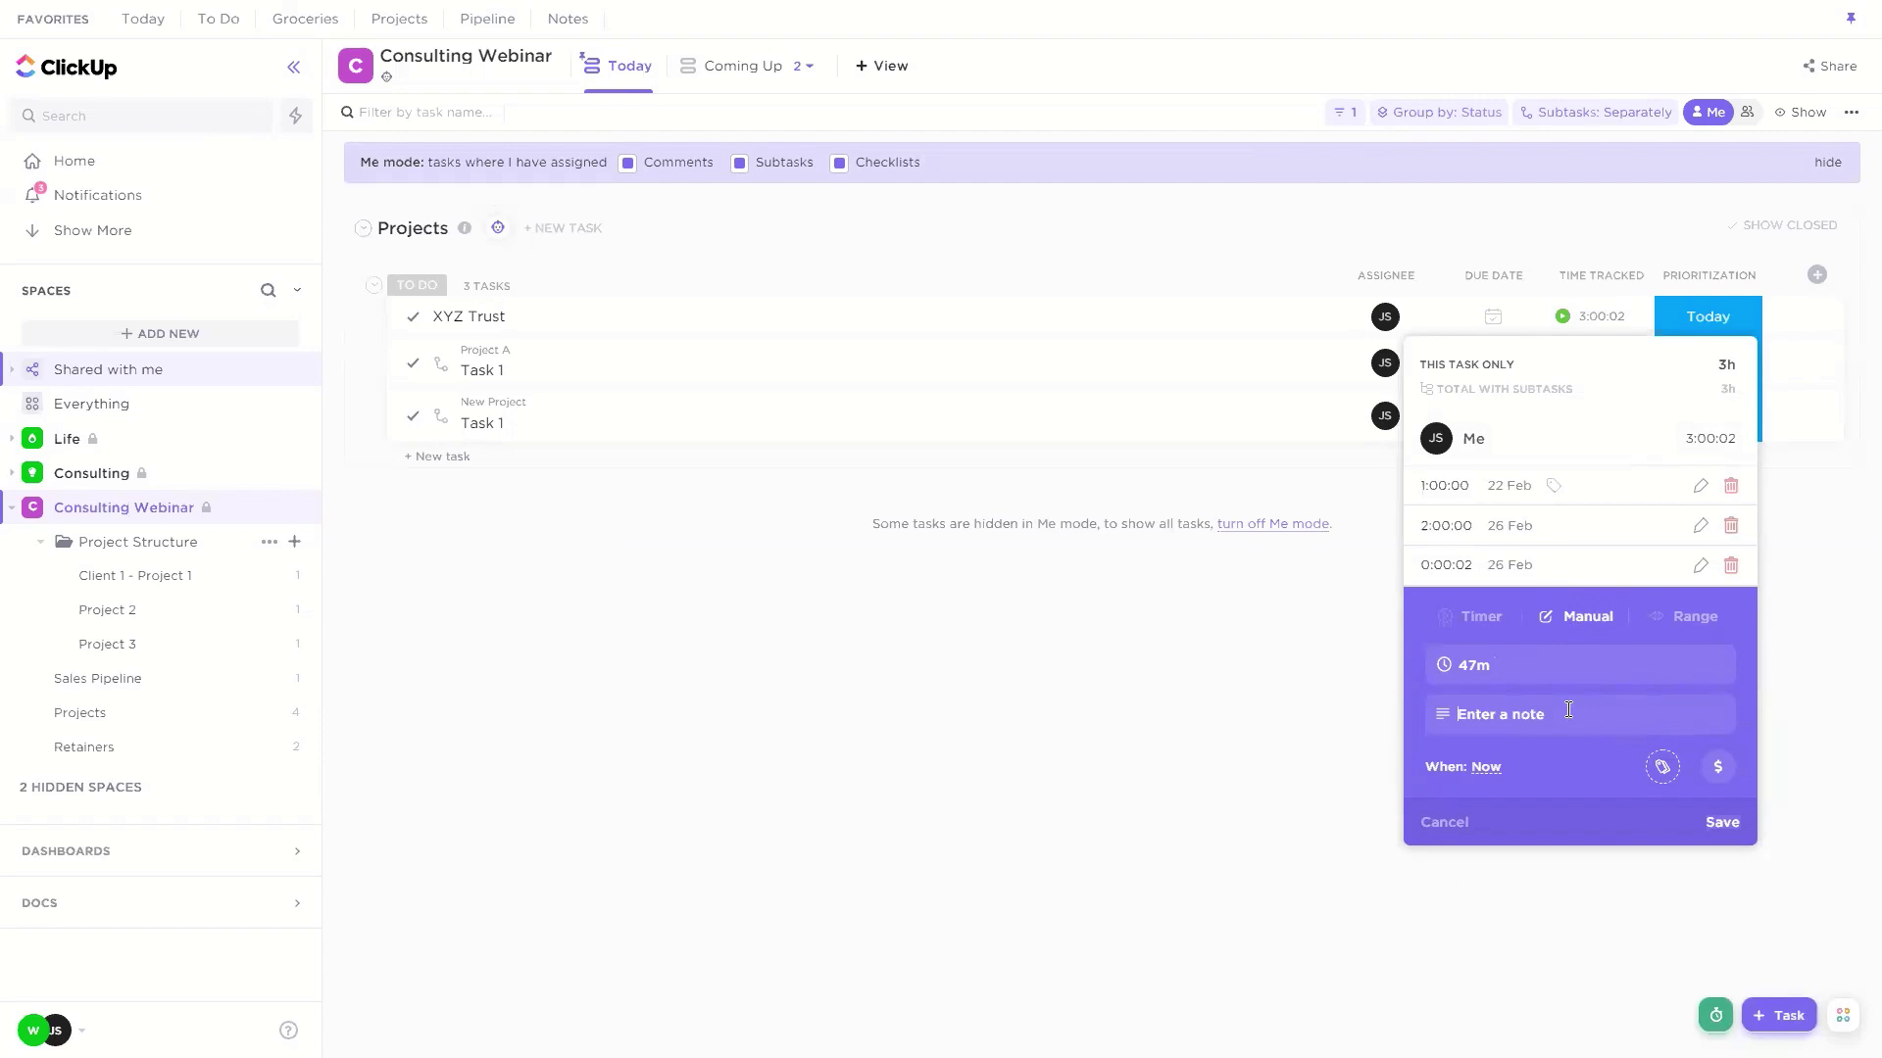
{"action": "type", "text": "Creating proposal;"}
{"action": "left_click", "coordinate": [1663, 766]}
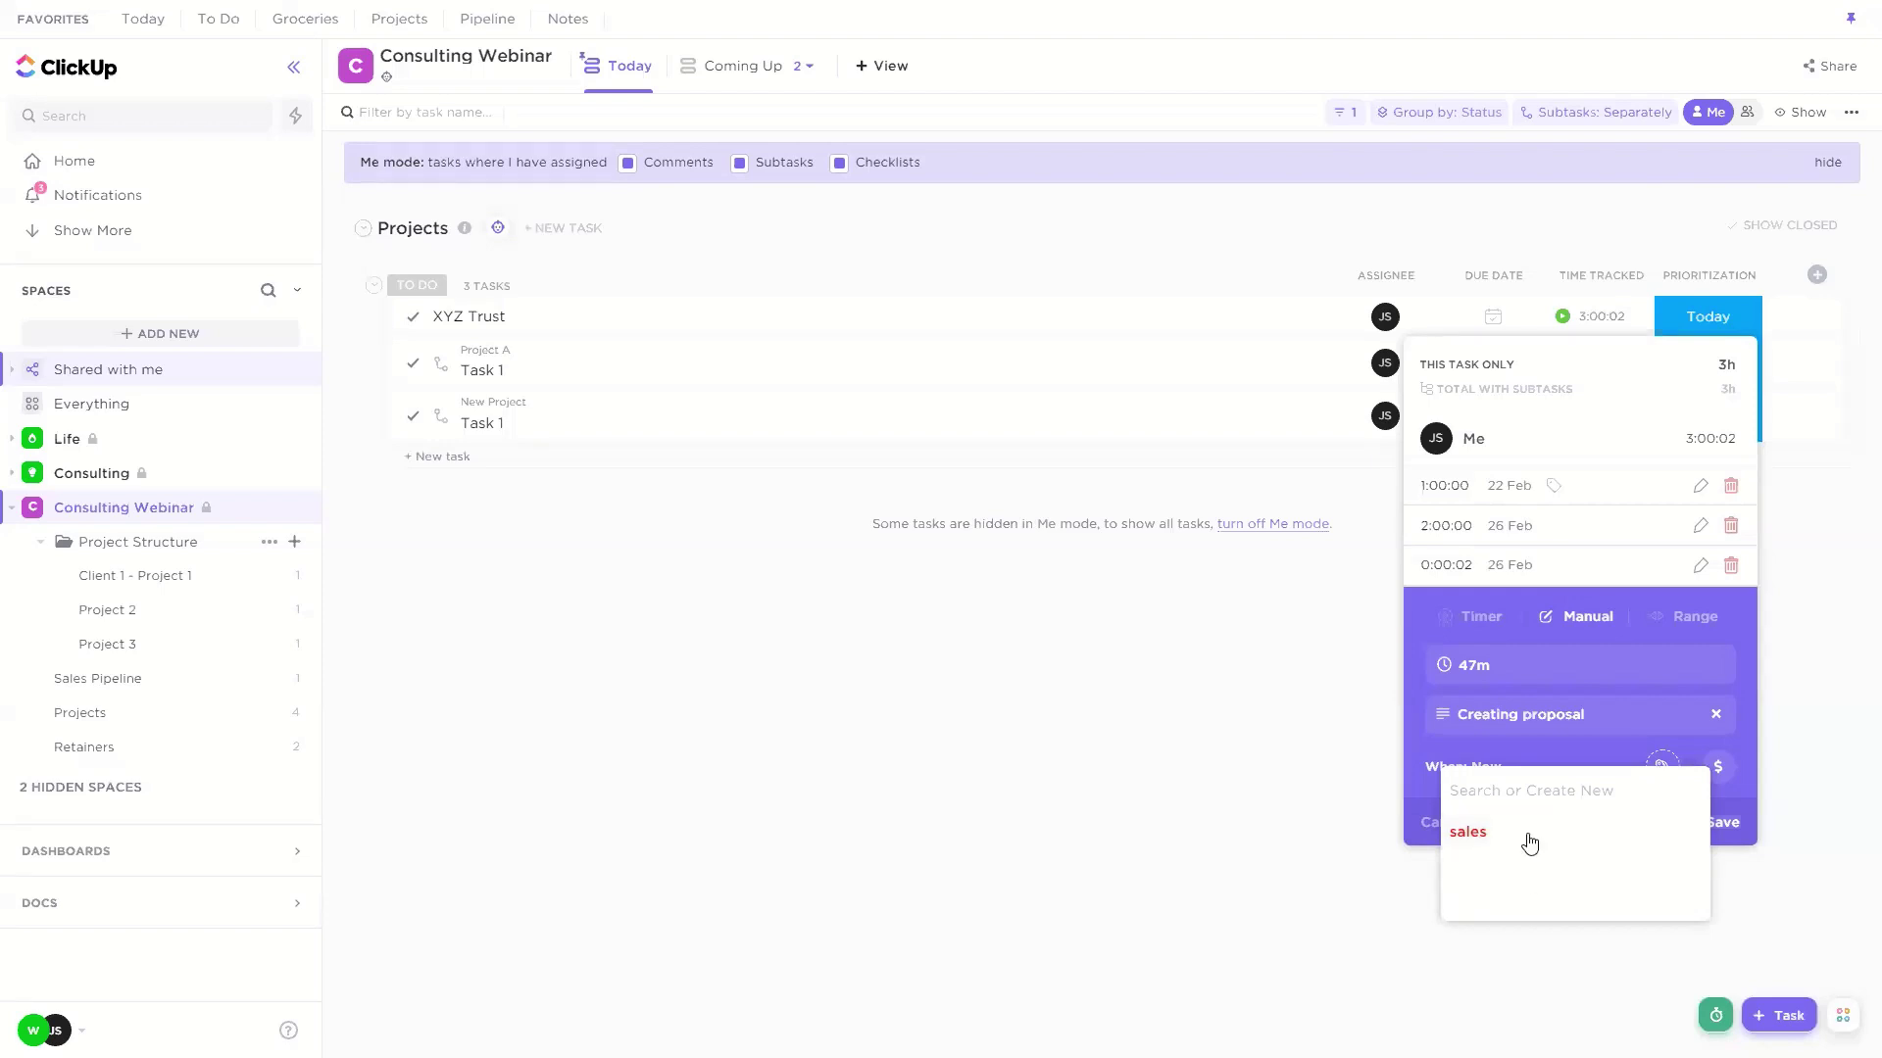
{"action": "left_click", "coordinate": [1745, 731]}
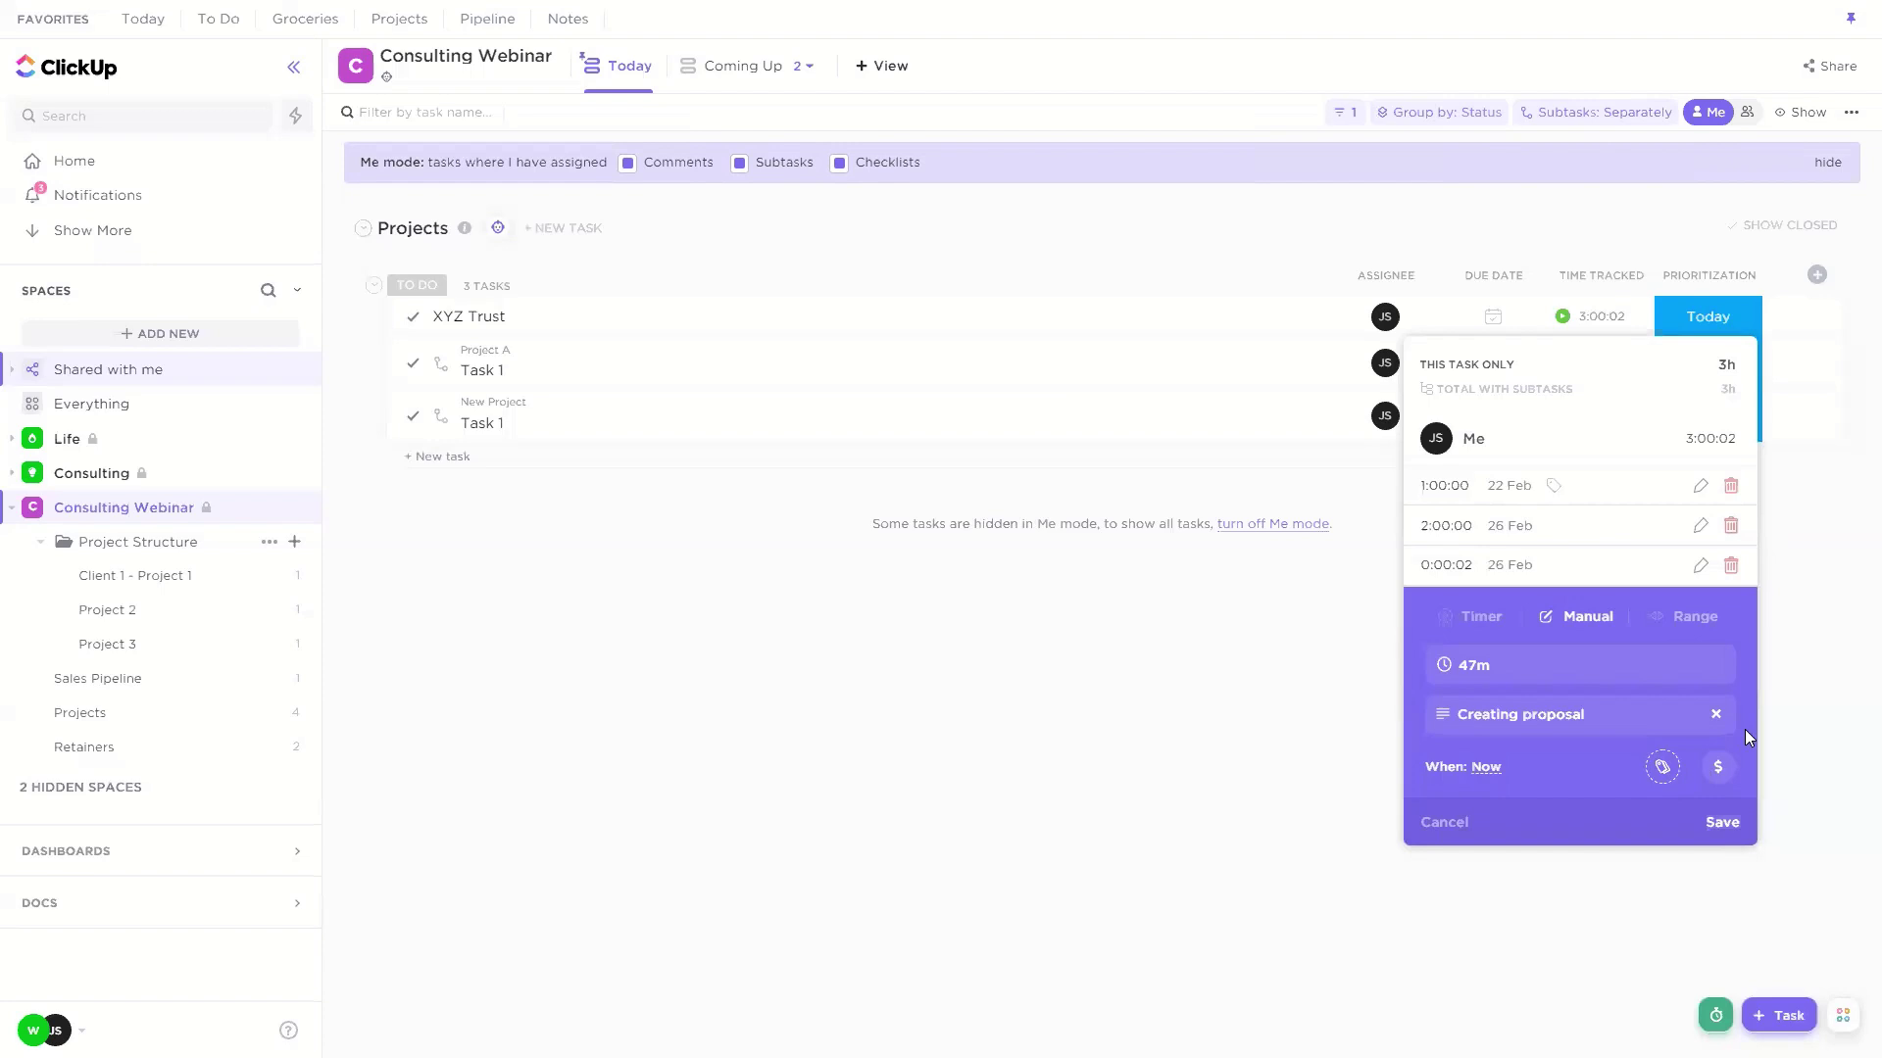
{"action": "left_click", "coordinate": [1659, 764]}
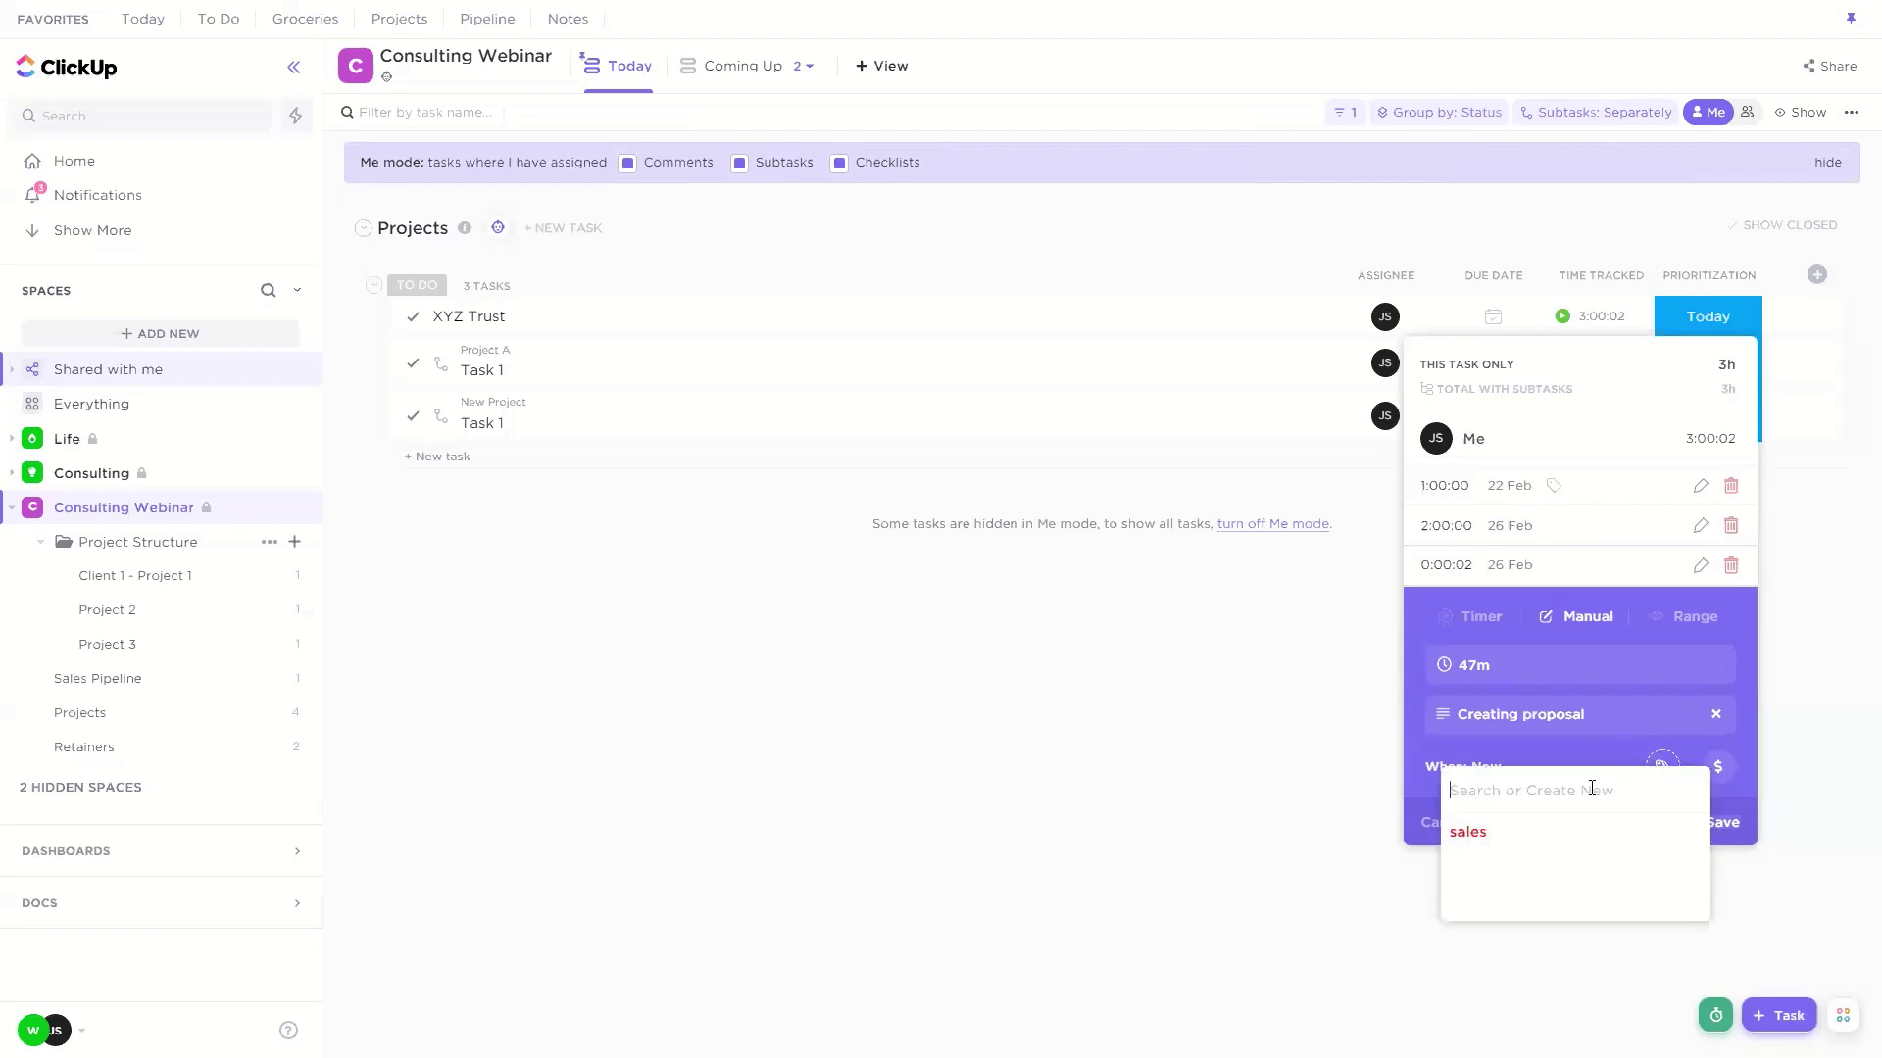
{"action": "left_click", "coordinate": [1746, 729]}
Step: Toggle the drafted time entry's billable setting on and back off
{"action": "left_click", "coordinate": [1718, 769]}
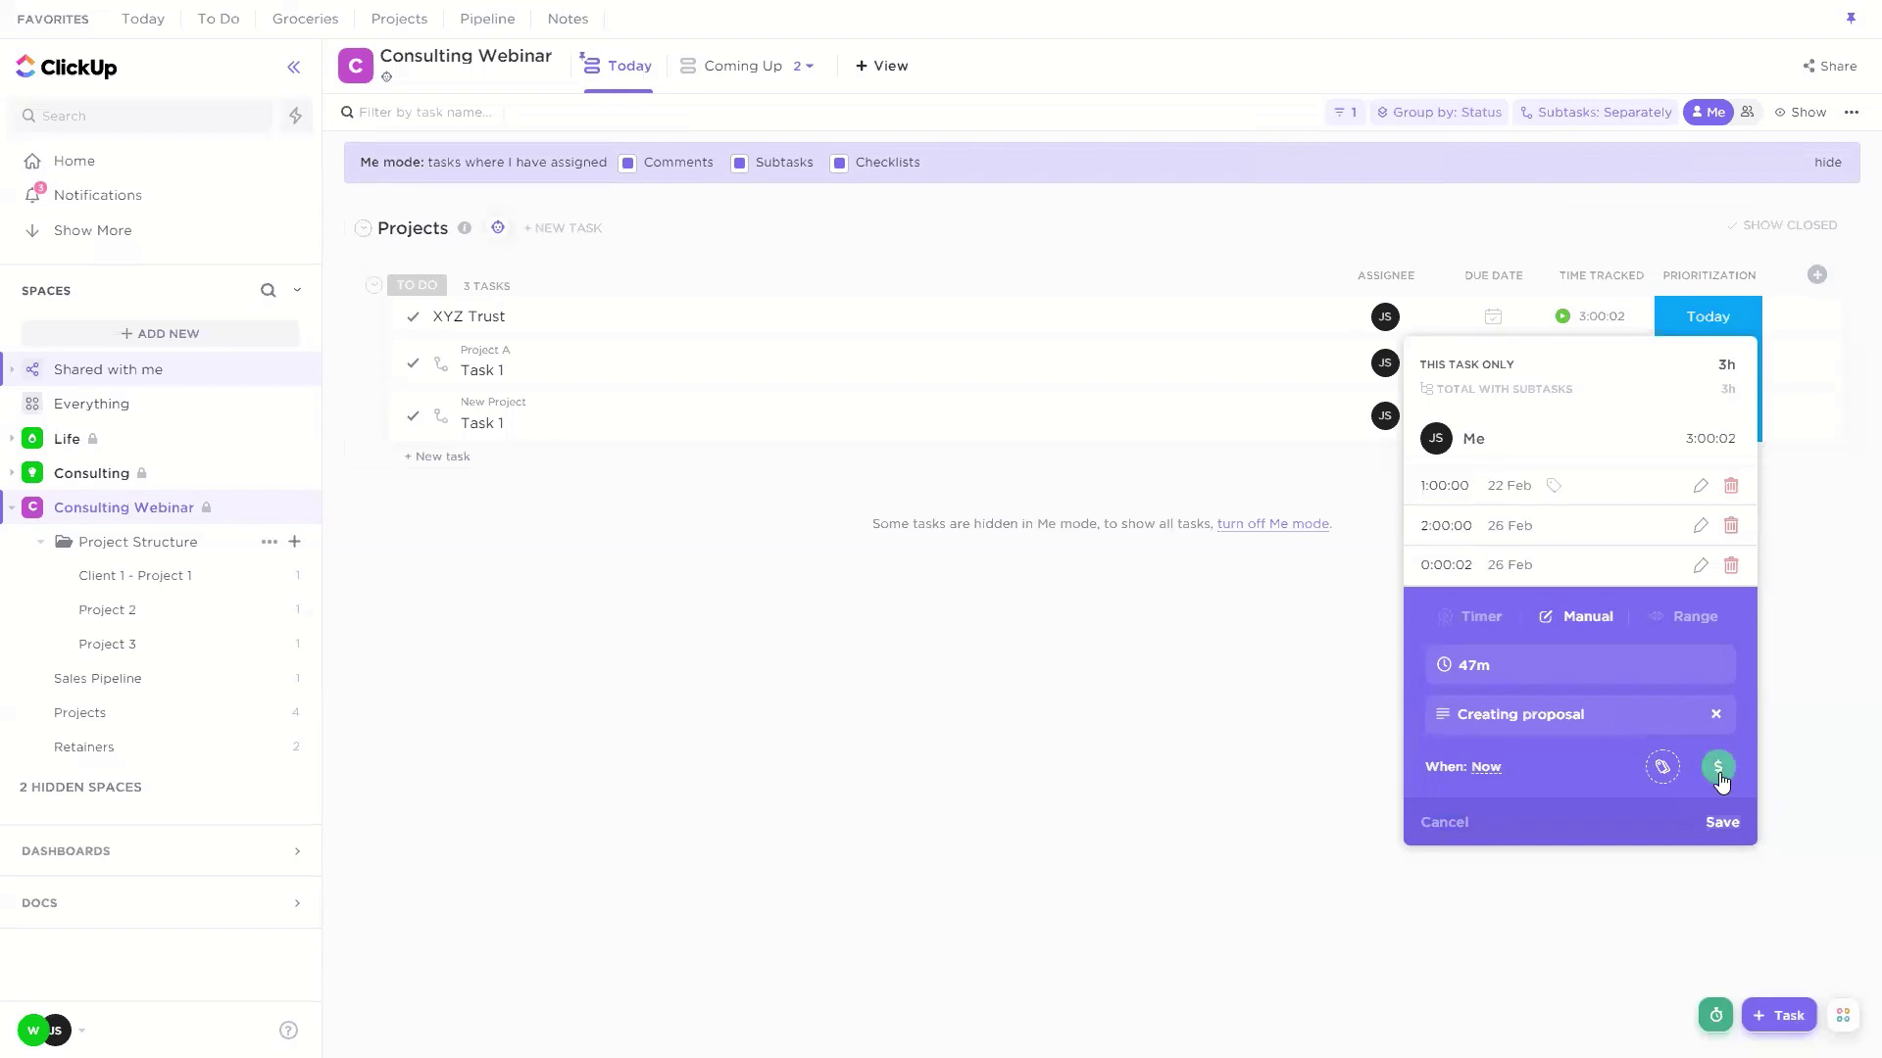
{"action": "left_click", "coordinate": [1720, 779]}
{"action": "left_click", "coordinate": [1548, 714]}
{"action": "left_click_drag", "start_coordinate": [1498, 714], "coordinate": [1585, 715]}
{"action": "left_click", "coordinate": [1684, 768]}
{"action": "left_click", "coordinate": [1715, 770]}
{"action": "left_click", "coordinate": [1715, 770]}
Step: Create a tag named "new" on the drafted time entry and remove it again
{"action": "left_click", "coordinate": [1663, 768]}
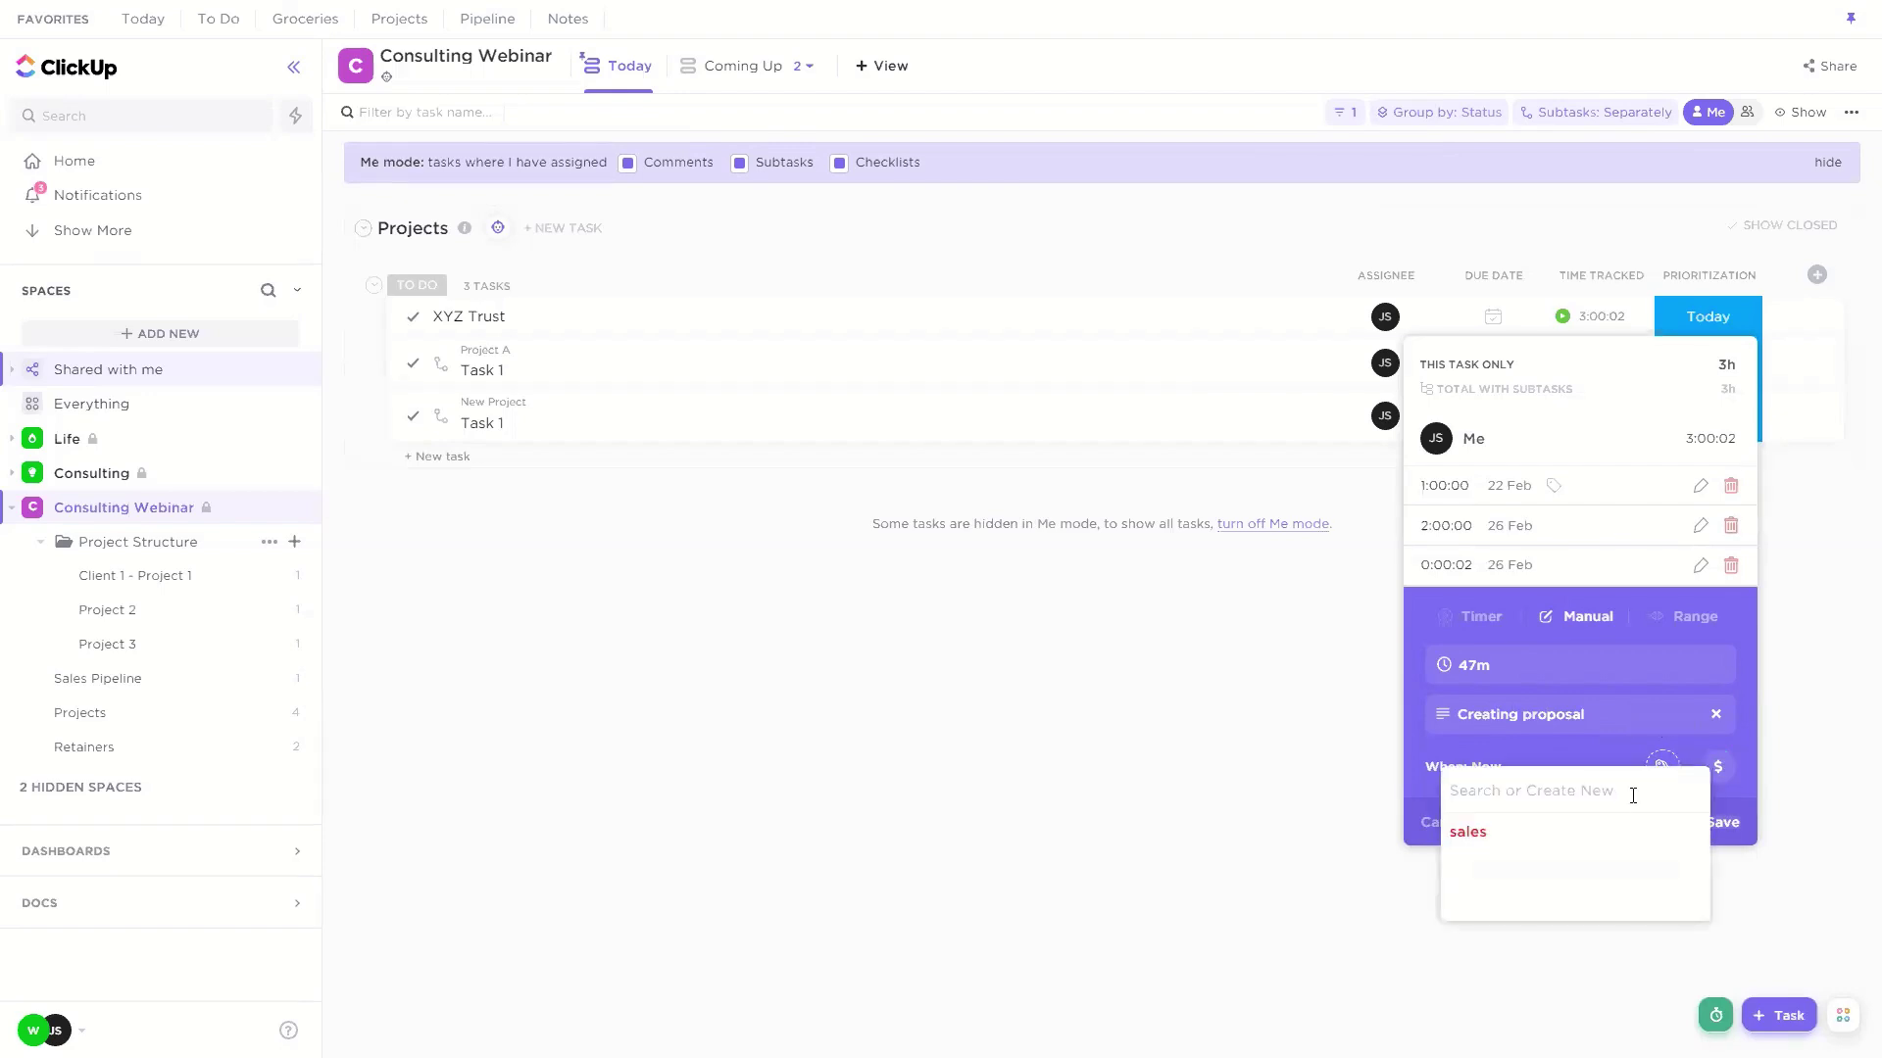
{"action": "type", "text": "new"}
{"action": "key", "text": "Return"}
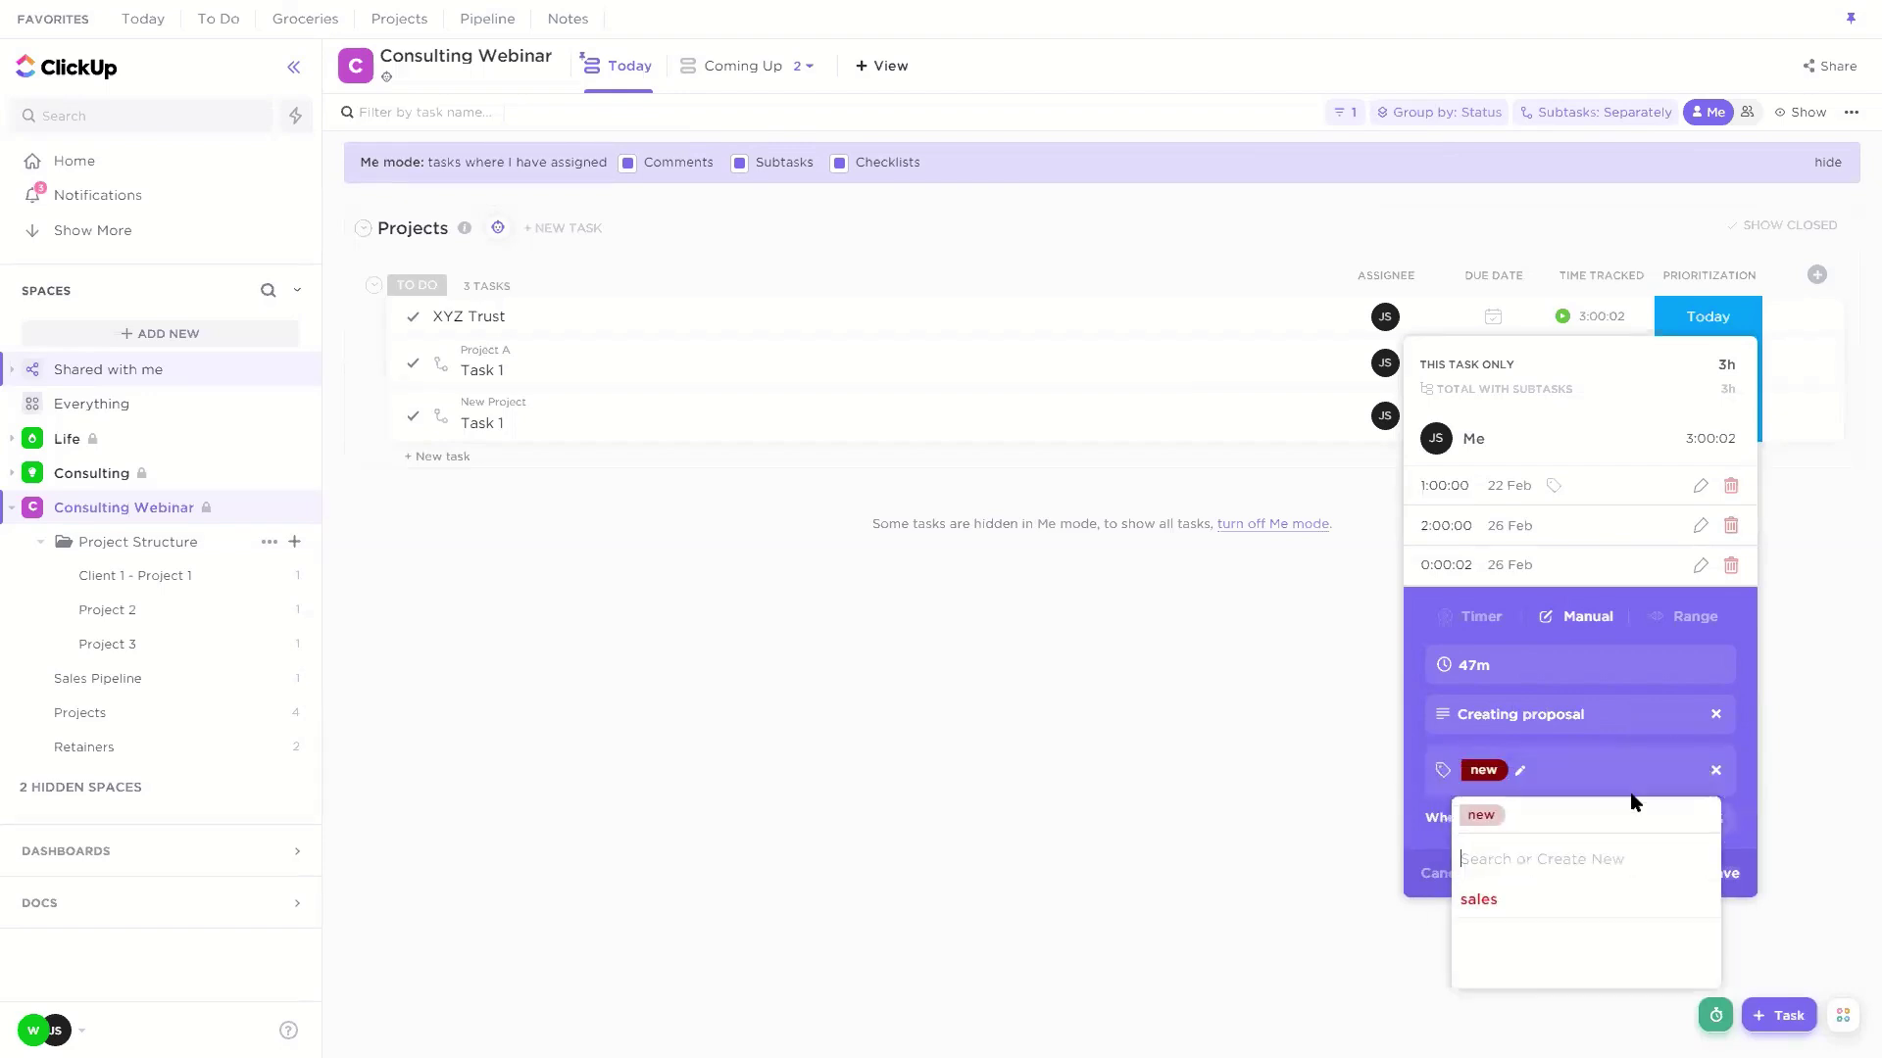
{"action": "left_click", "coordinate": [1500, 814]}
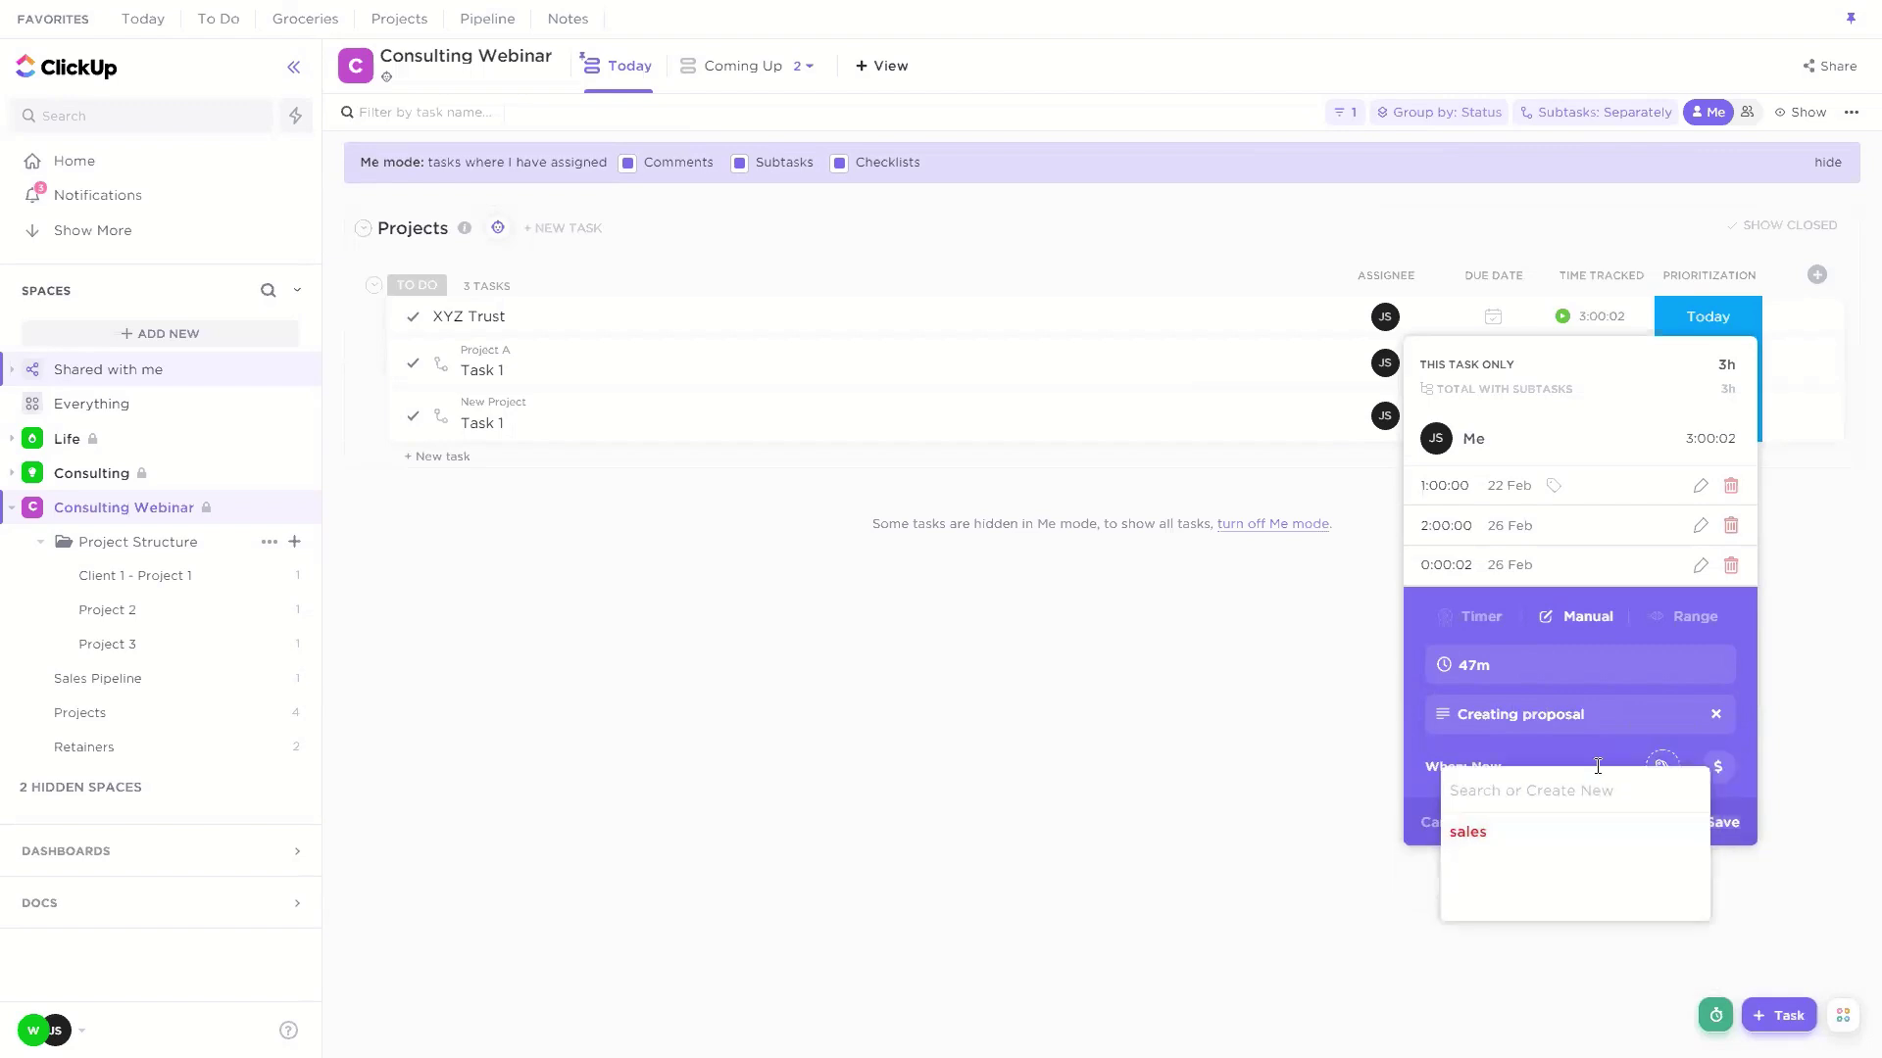
{"action": "left_click", "coordinate": [1748, 767]}
Step: Check the drafted entry's note and tag list, and discard the entry without saving it
{"action": "left_click", "coordinate": [1615, 713]}
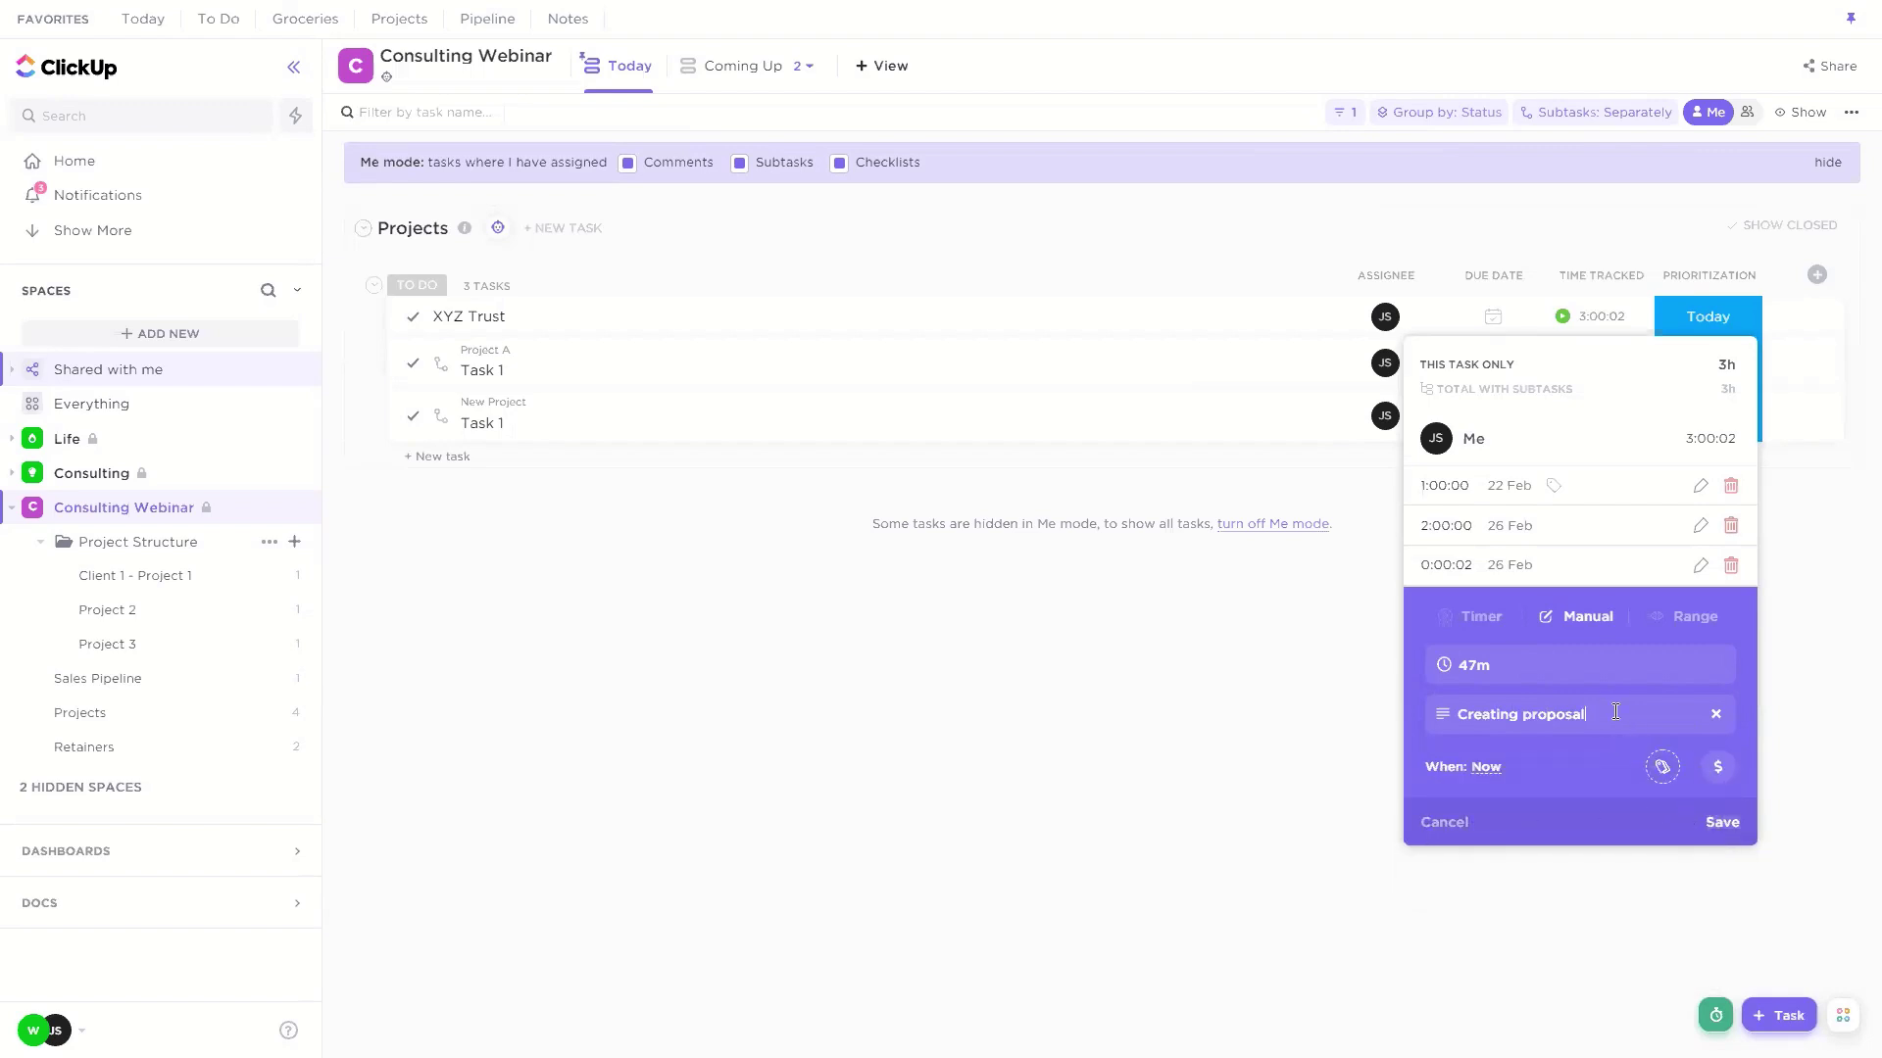
{"action": "left_click", "coordinate": [1662, 770]}
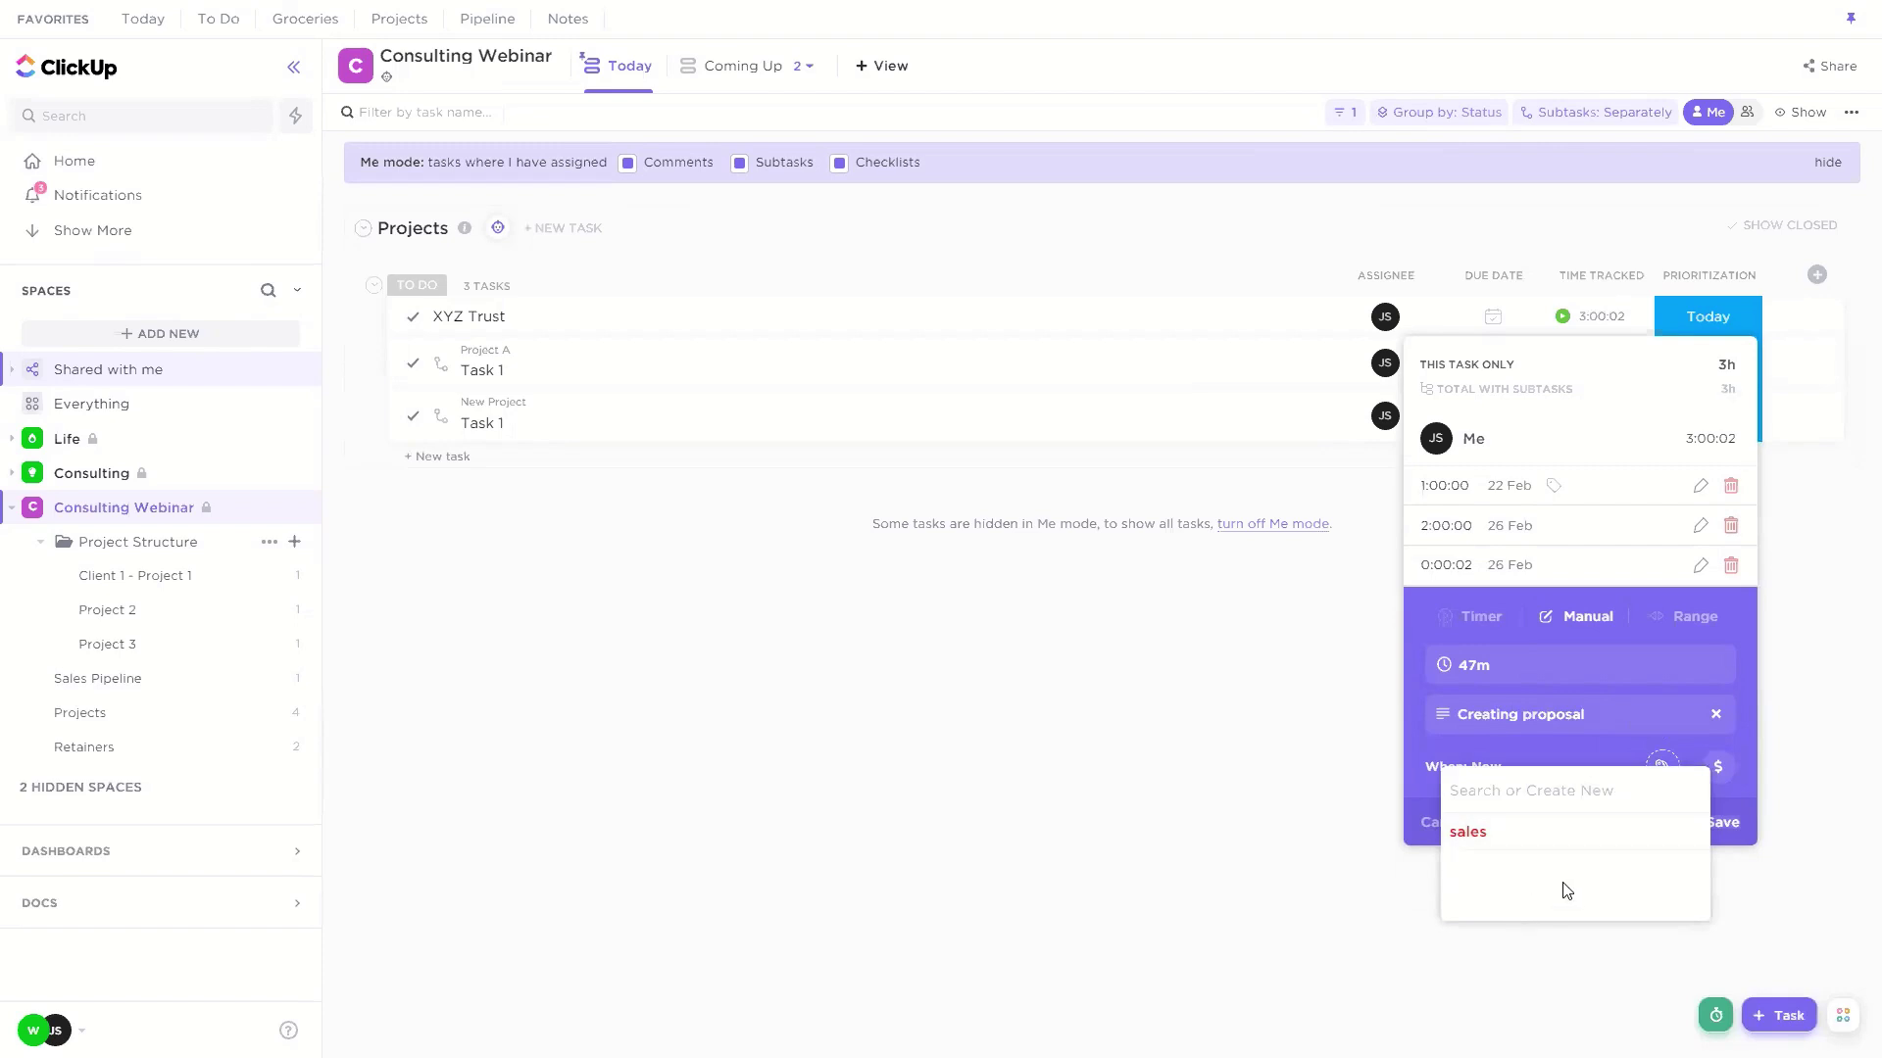
{"action": "left_click", "coordinate": [1436, 821]}
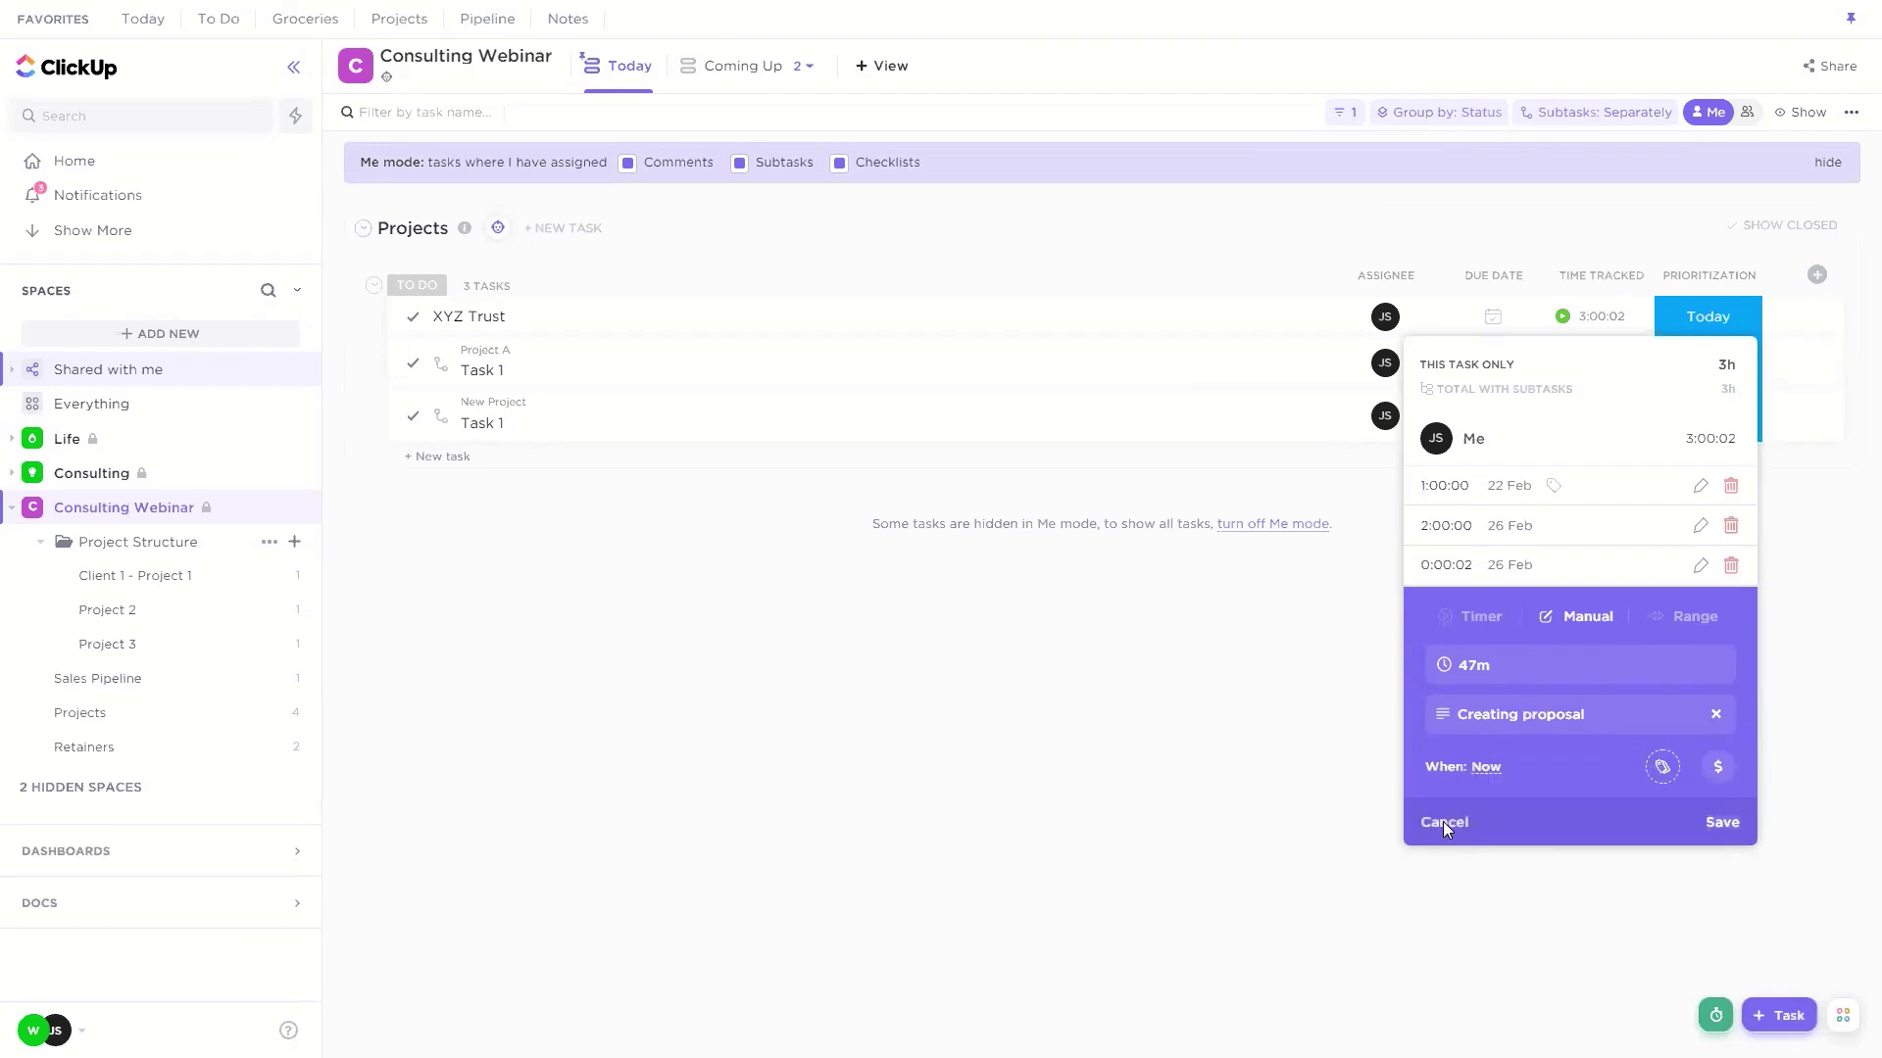
{"action": "left_click", "coordinate": [1437, 822]}
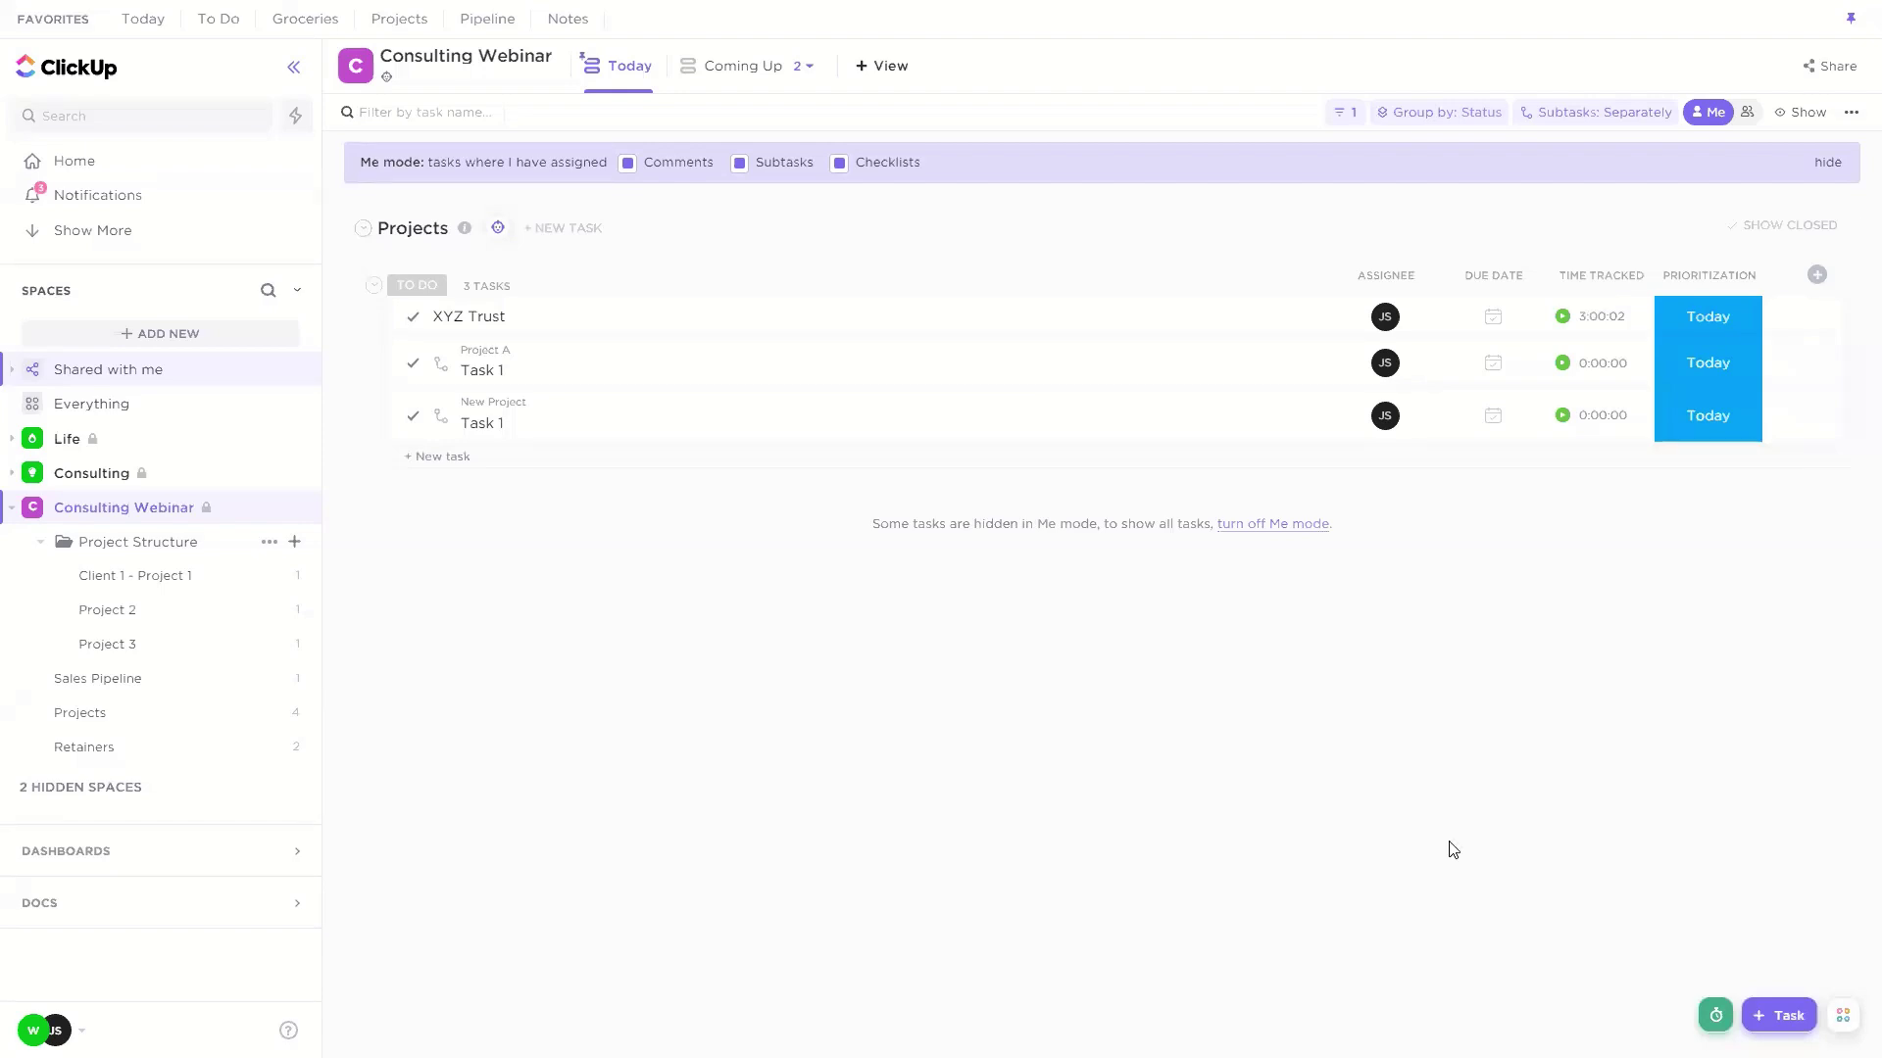
Step: Open the CW: Biling dashboard and show the Time Tracking widgets available to add
{"action": "left_click", "coordinate": [97, 852]}
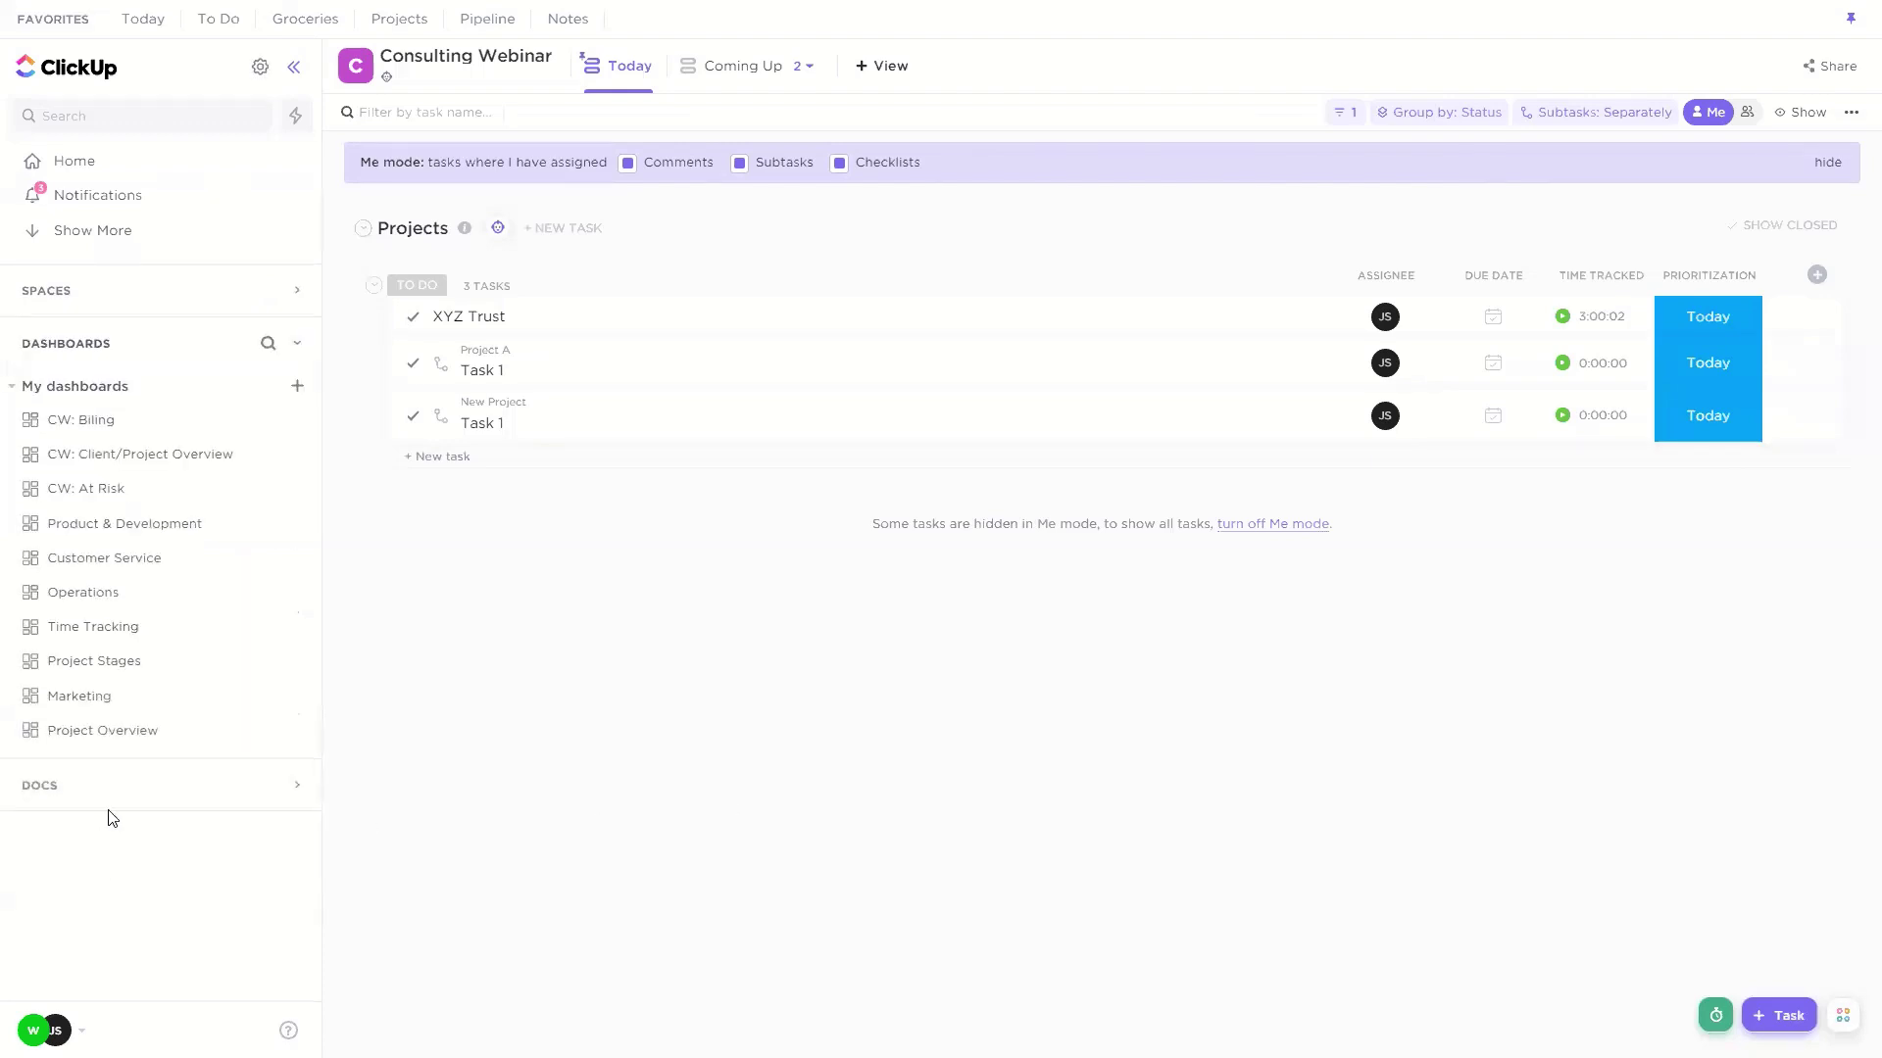
{"action": "left_click", "coordinate": [96, 433]}
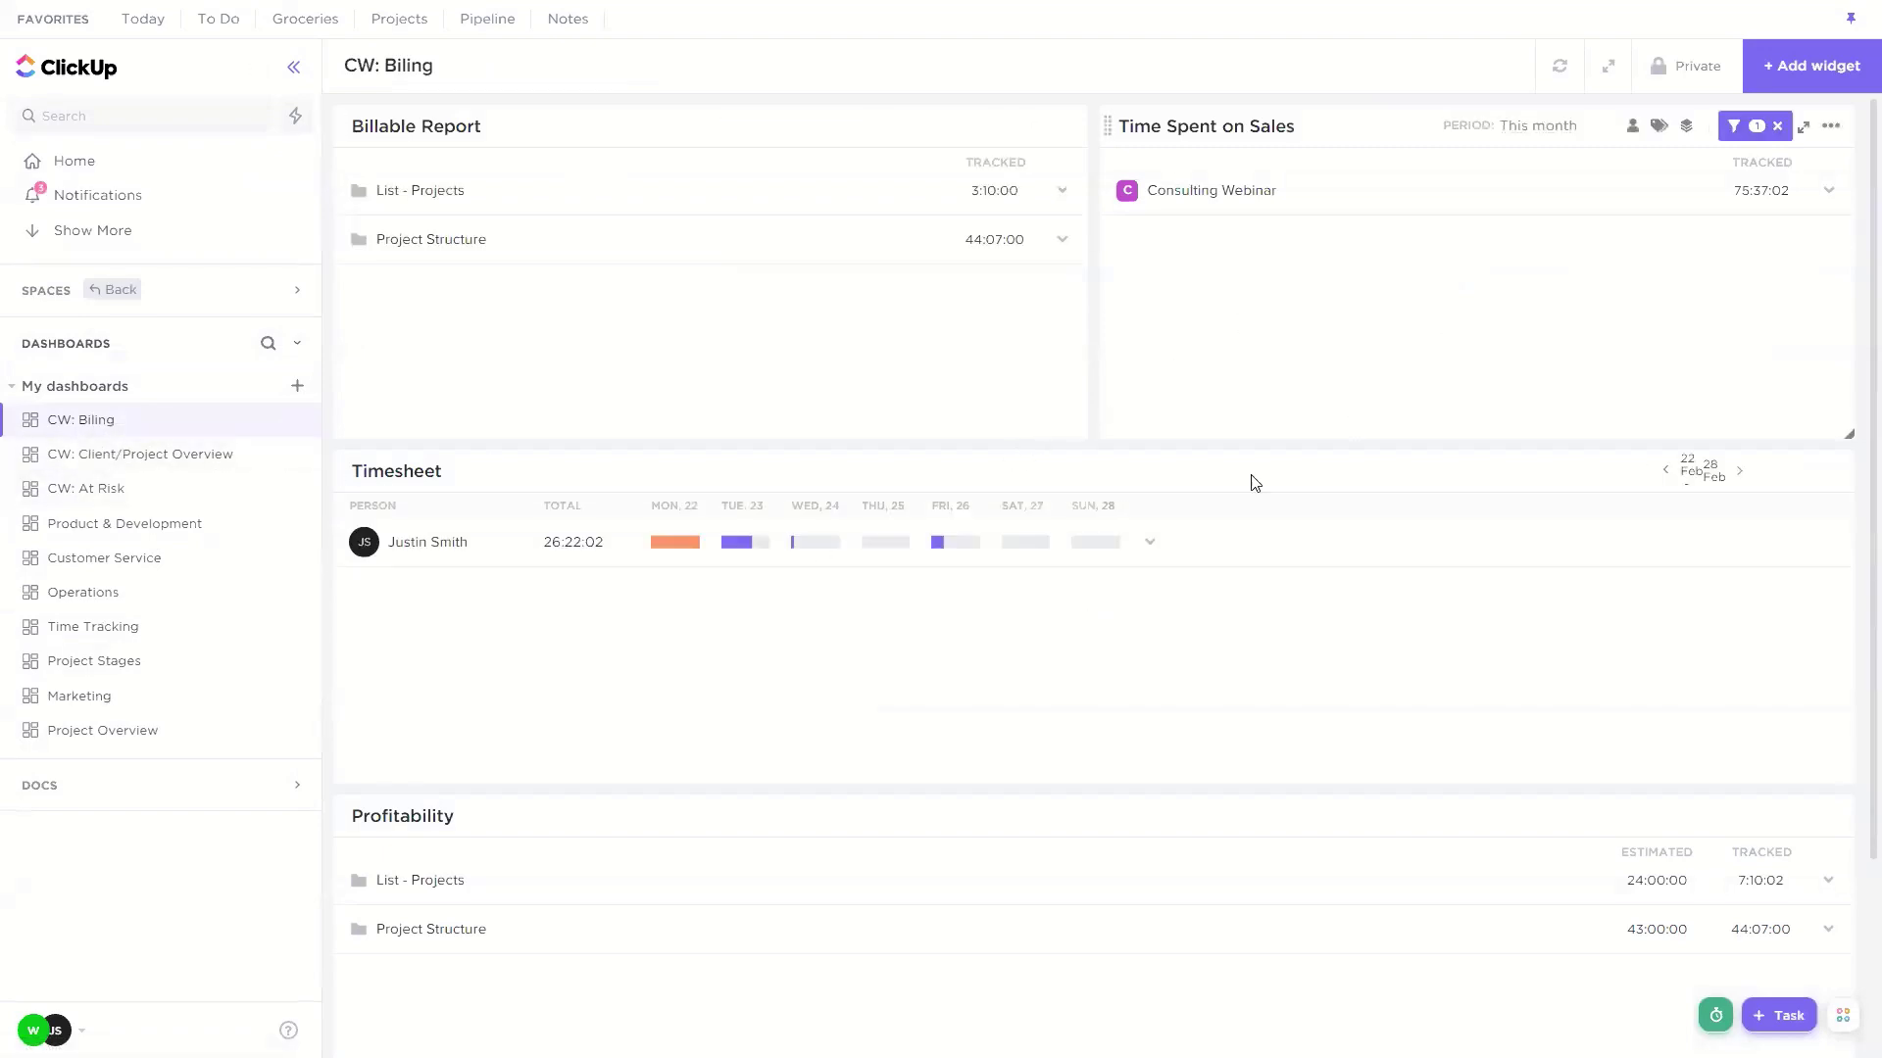
{"action": "left_click", "coordinate": [1786, 65]}
{"action": "left_click", "coordinate": [590, 457]}
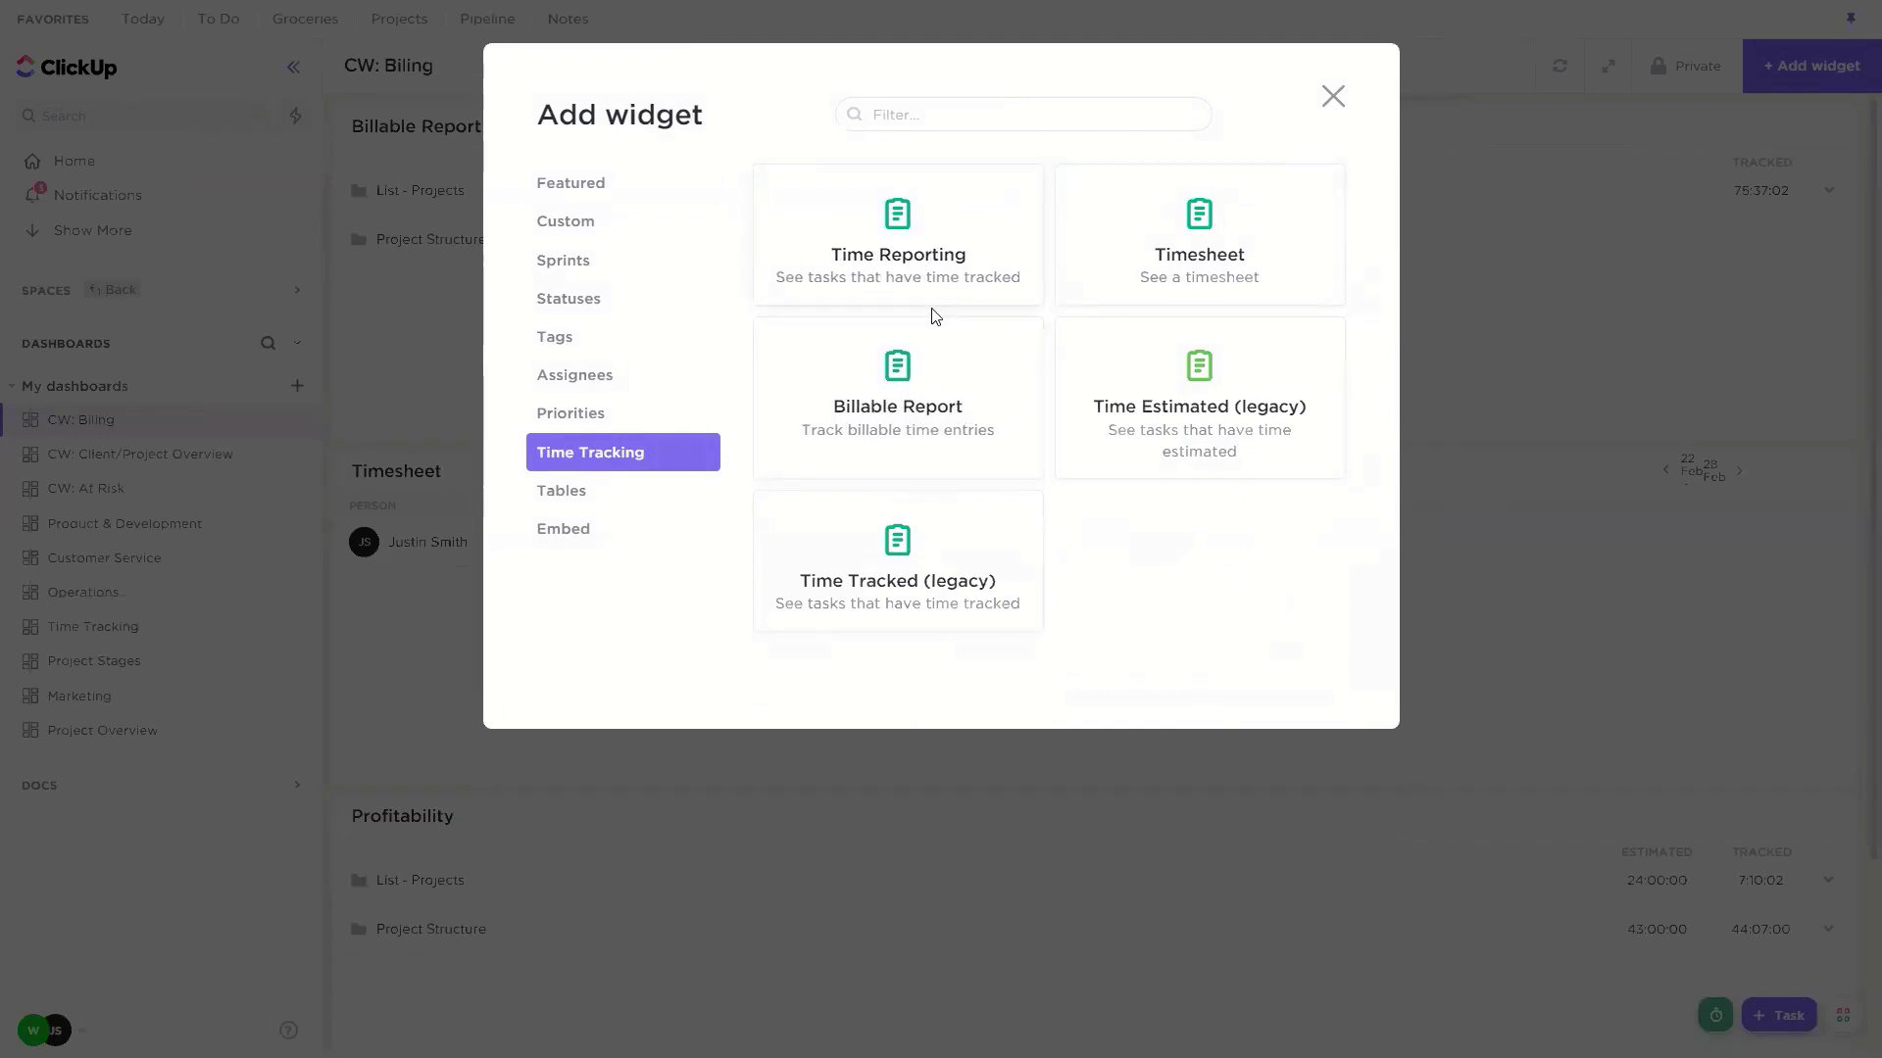
Step: Close the widget gallery and open the settings of the Billable Report widget
{"action": "left_click", "coordinate": [1333, 97]}
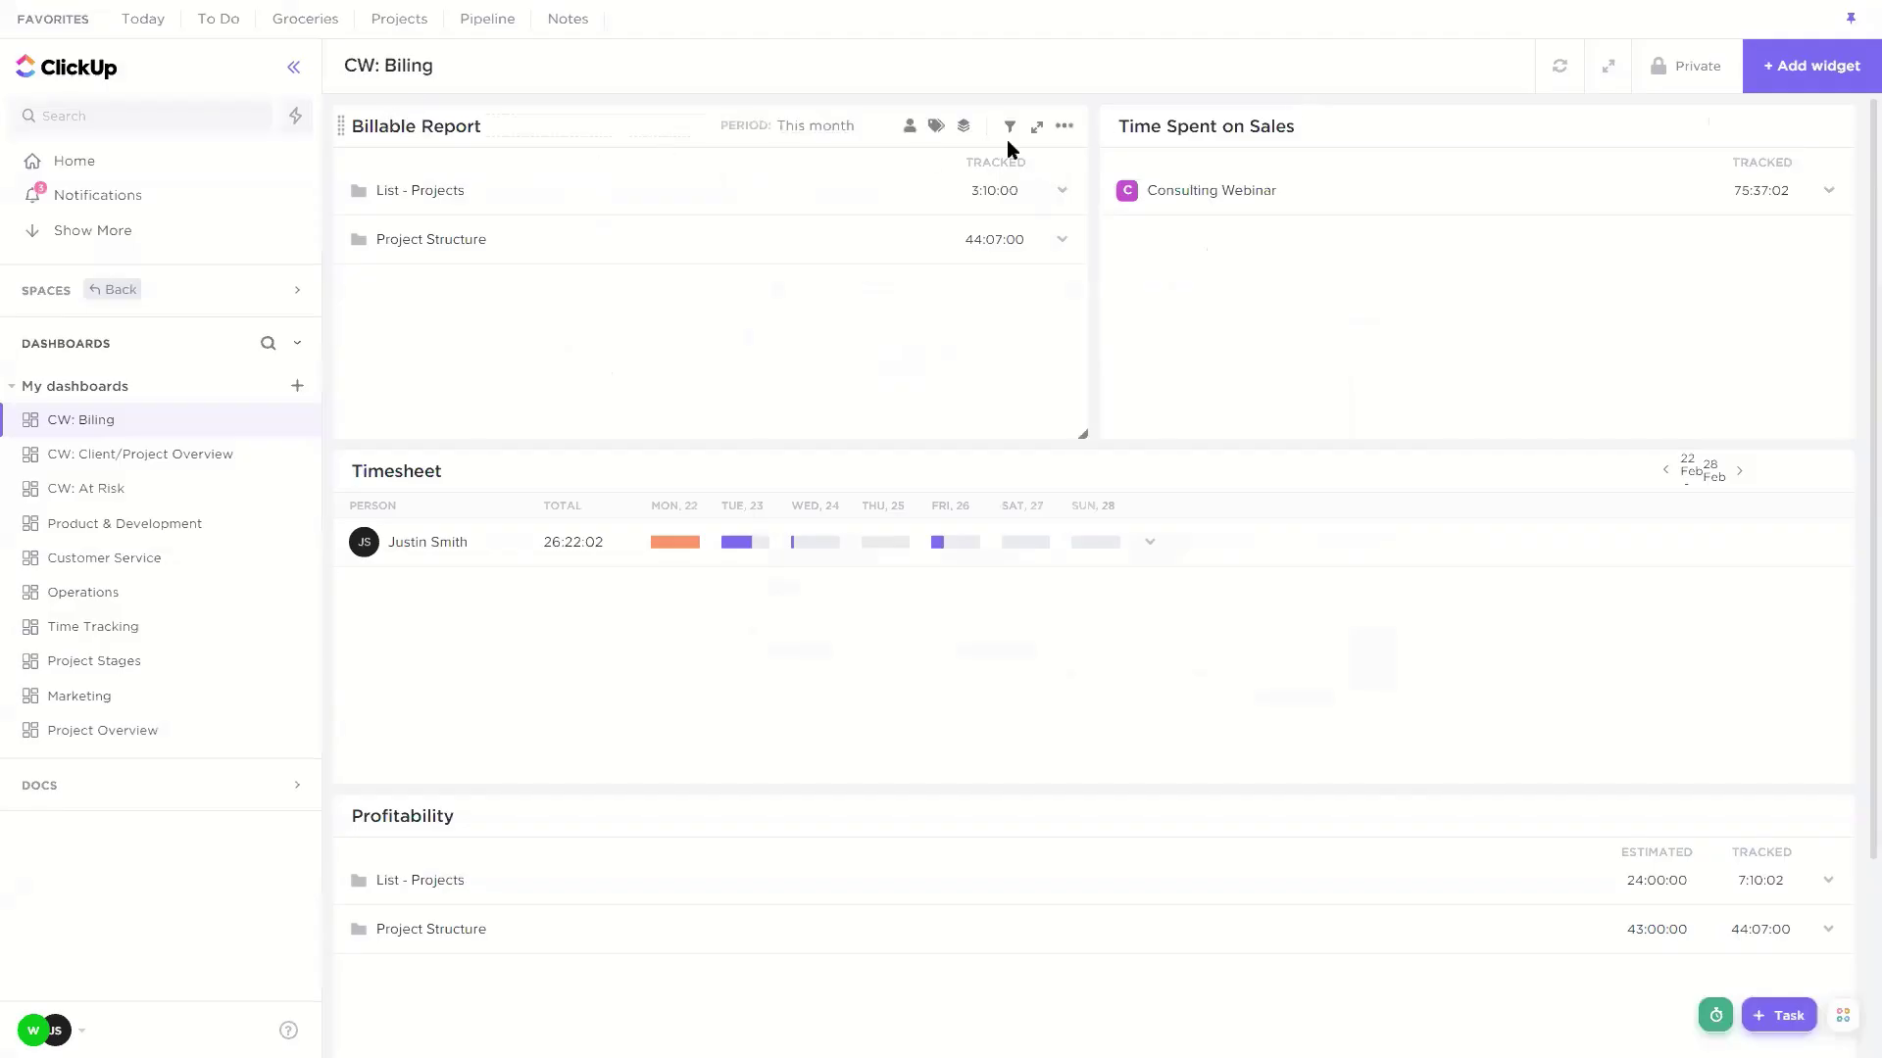
{"action": "left_click", "coordinate": [1062, 127]}
{"action": "left_click", "coordinate": [1034, 171]}
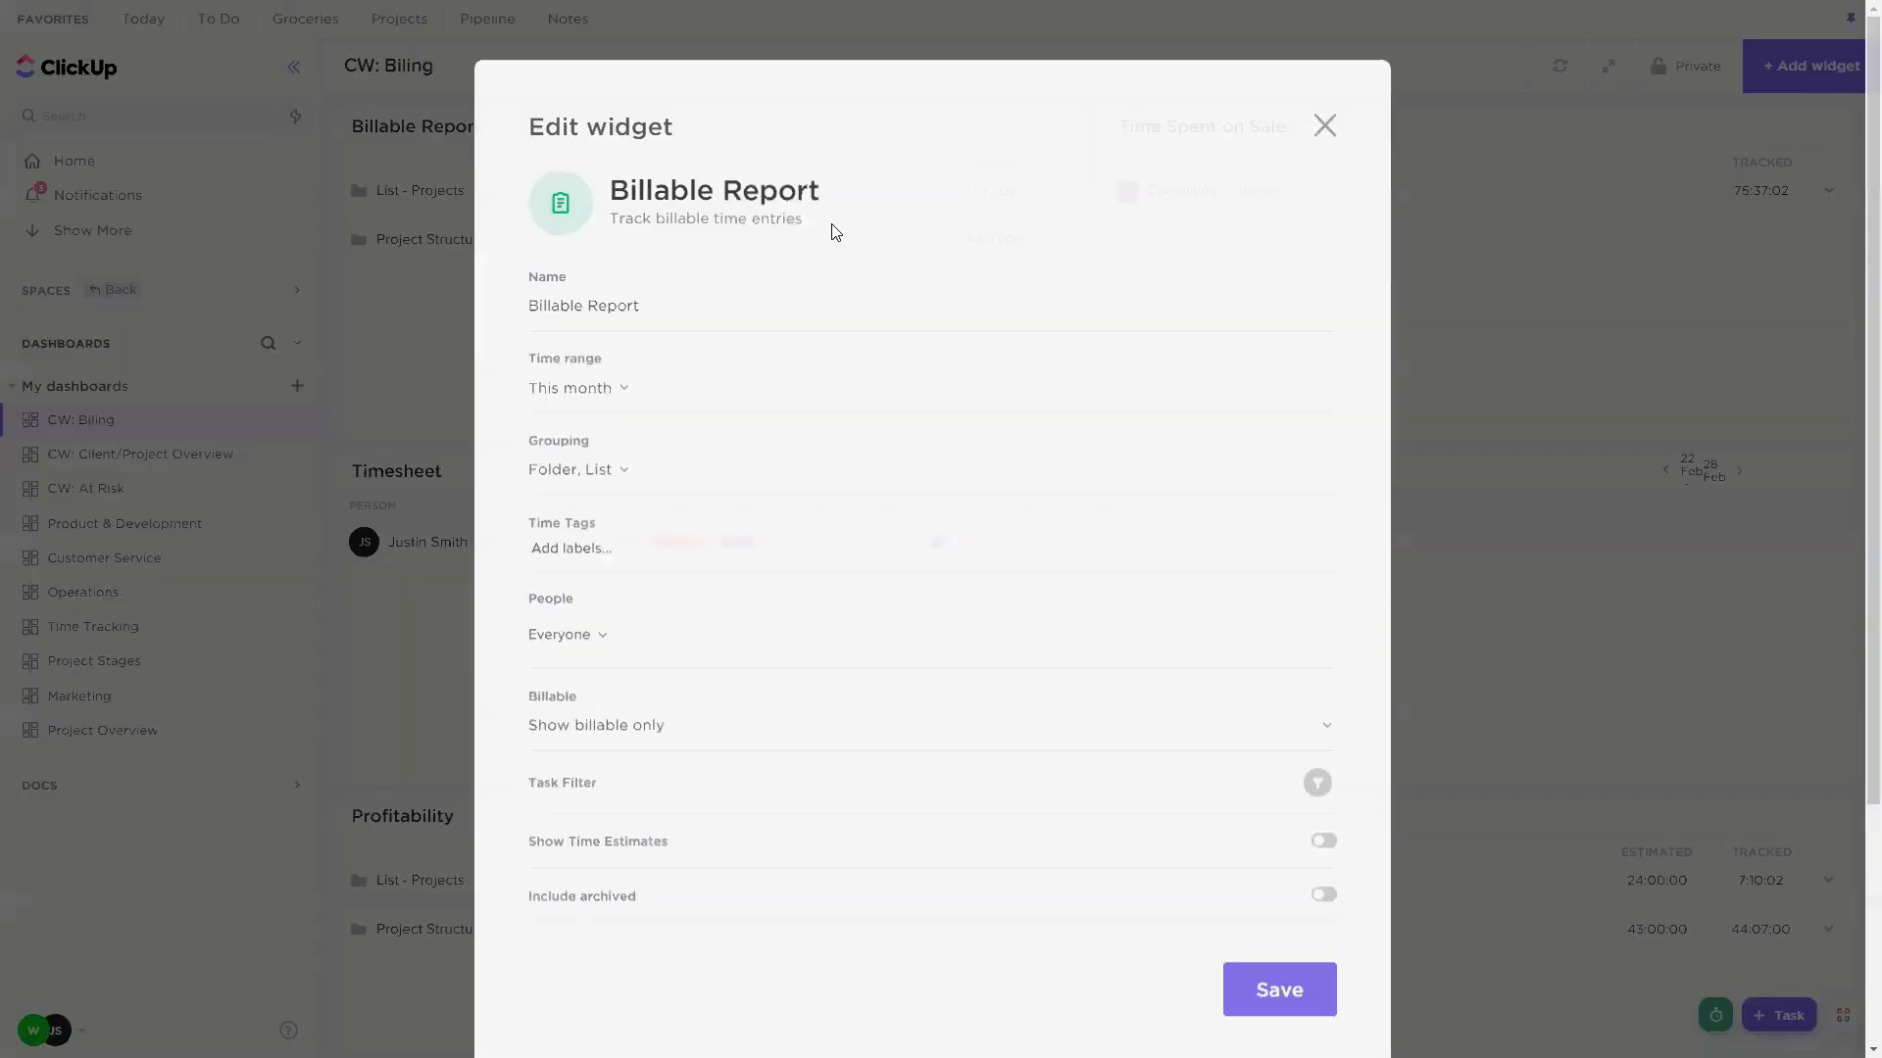
Step: Examine the first-level and second-level grouping options available for the Billable Report widget
{"action": "left_click", "coordinate": [631, 457]}
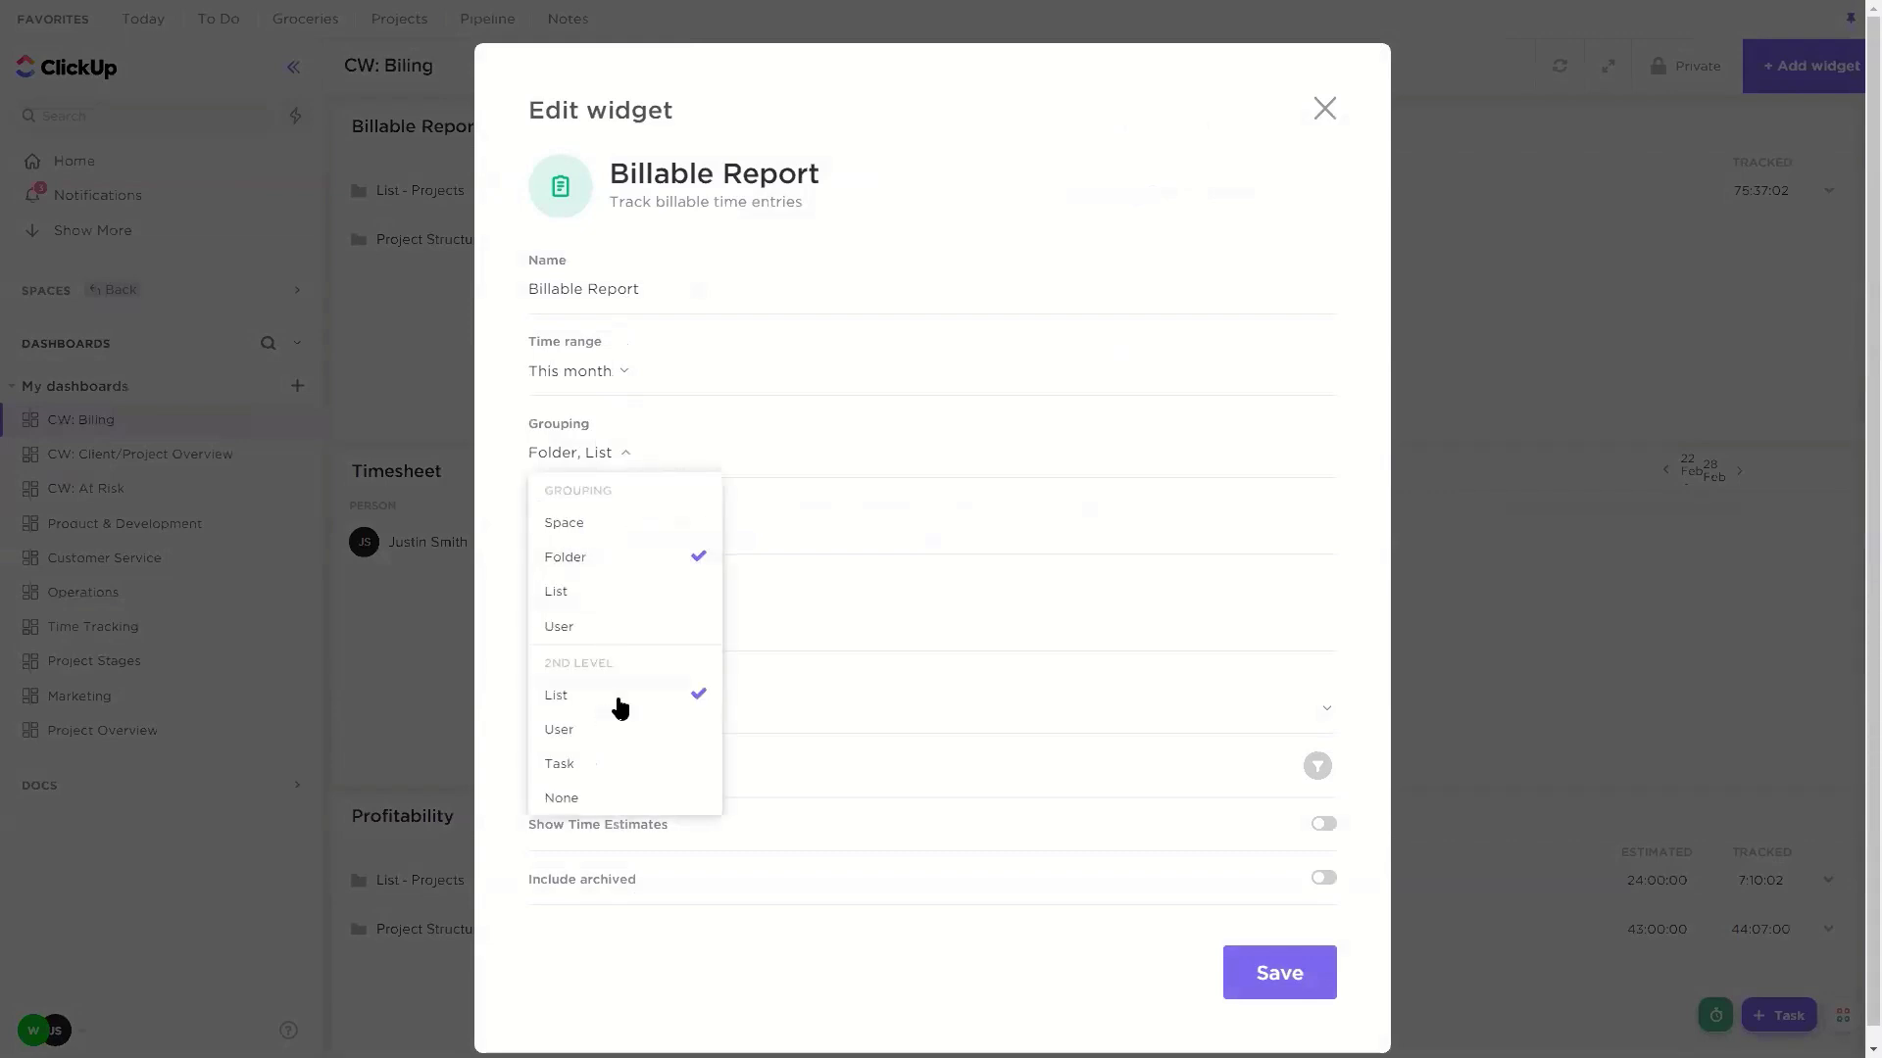
{"action": "left_click", "coordinate": [1296, 571]}
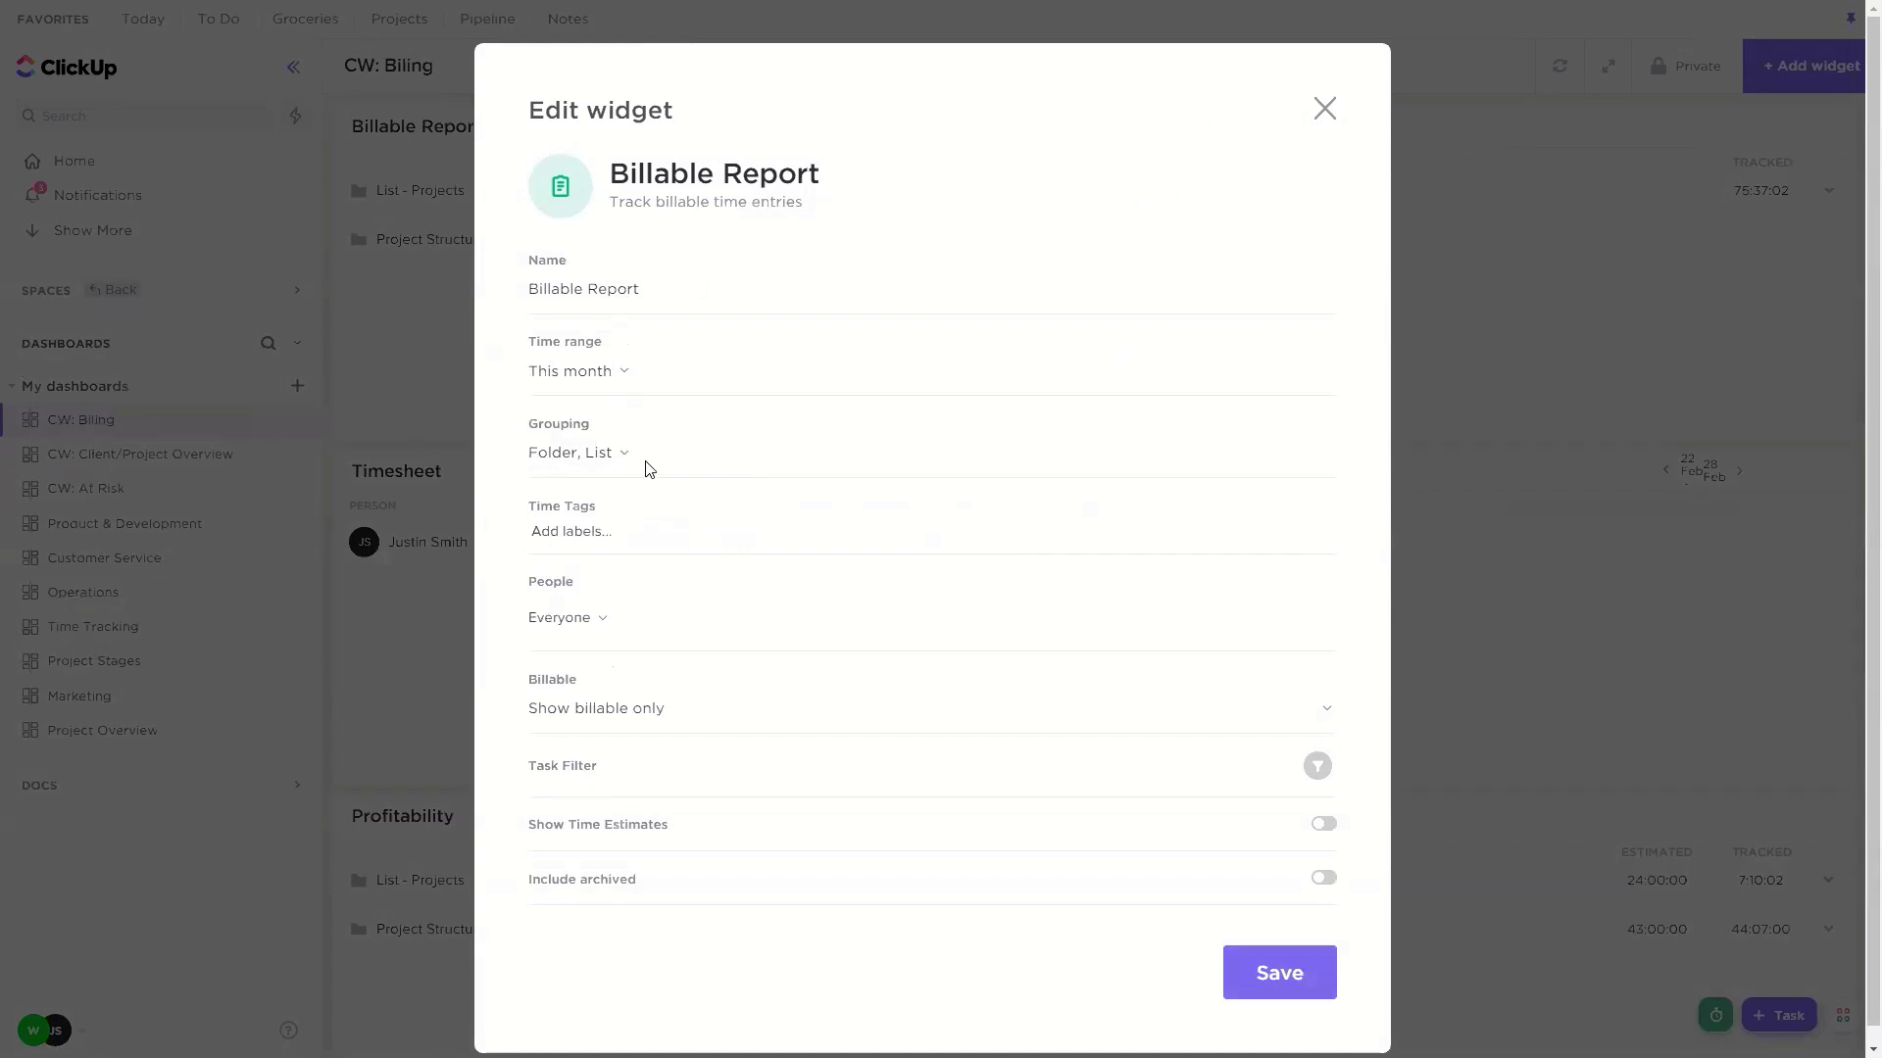
{"action": "left_click", "coordinate": [621, 456]}
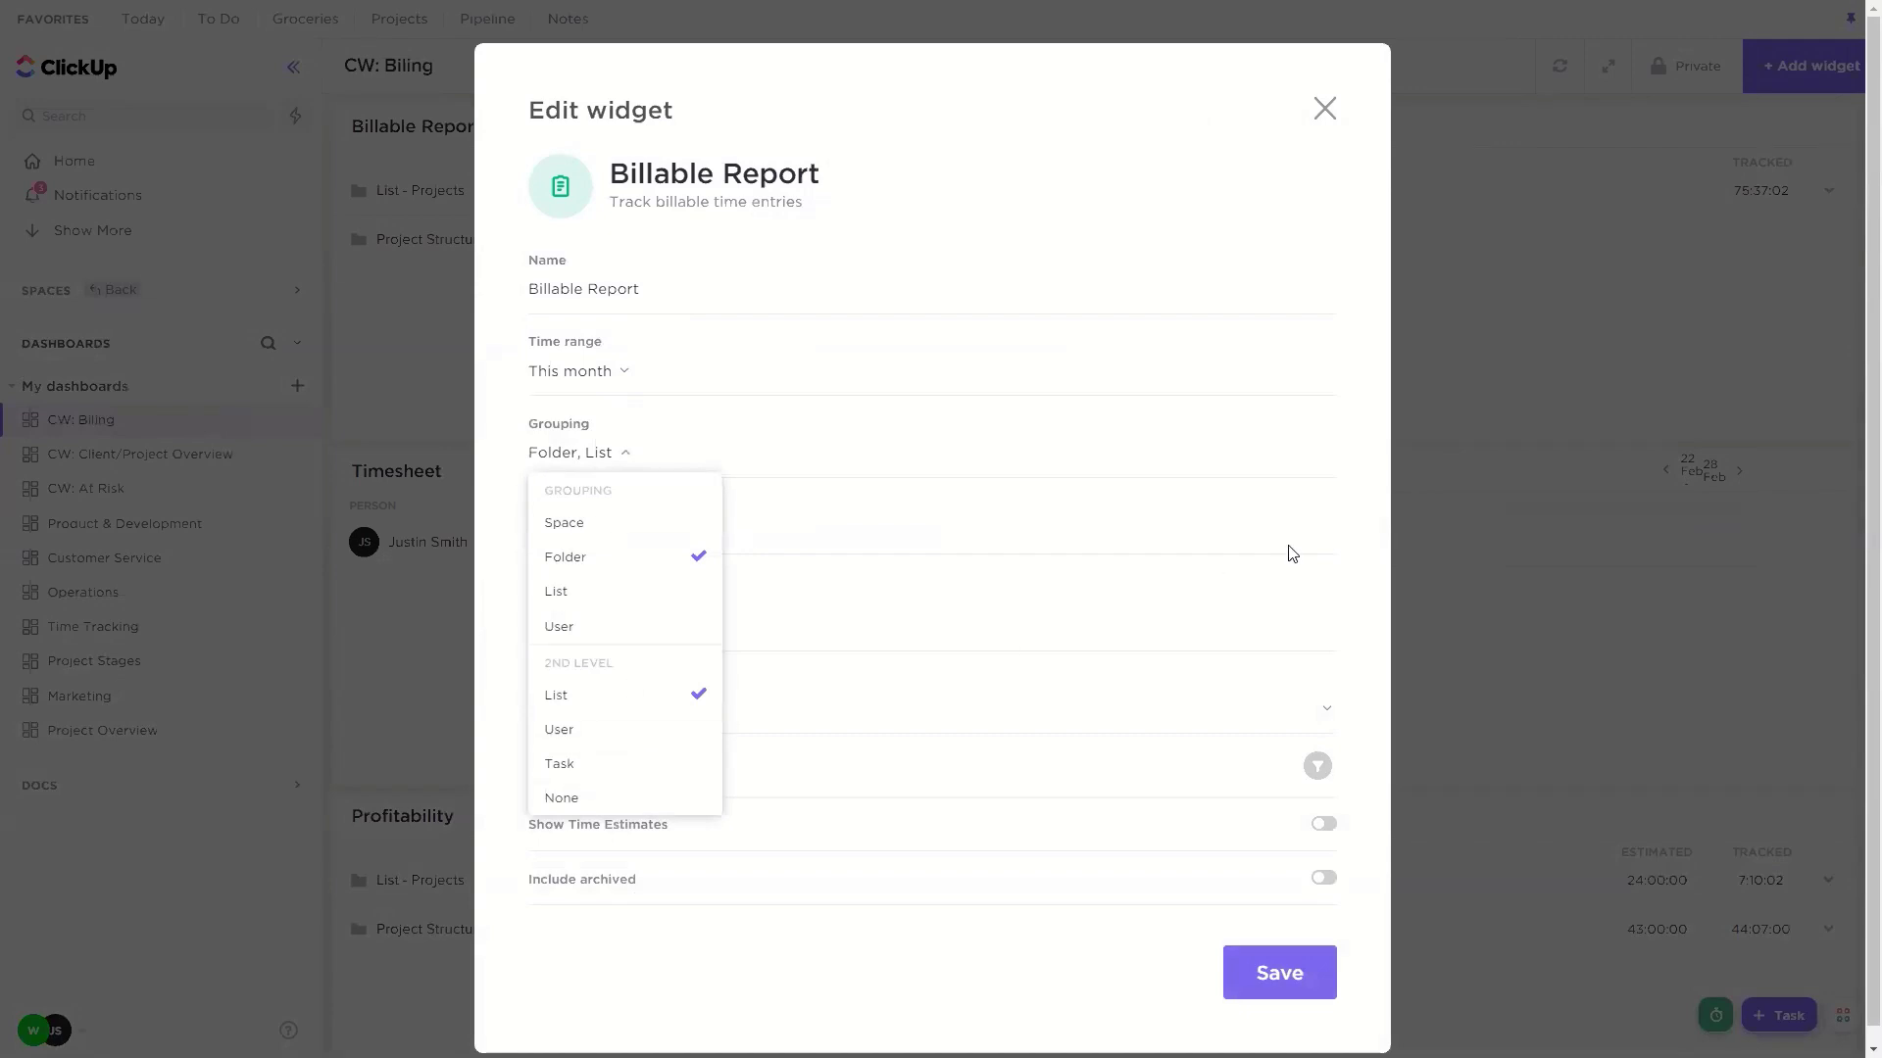
{"action": "left_click", "coordinate": [1369, 524]}
{"action": "left_click", "coordinate": [620, 456]}
{"action": "left_click", "coordinate": [1354, 574]}
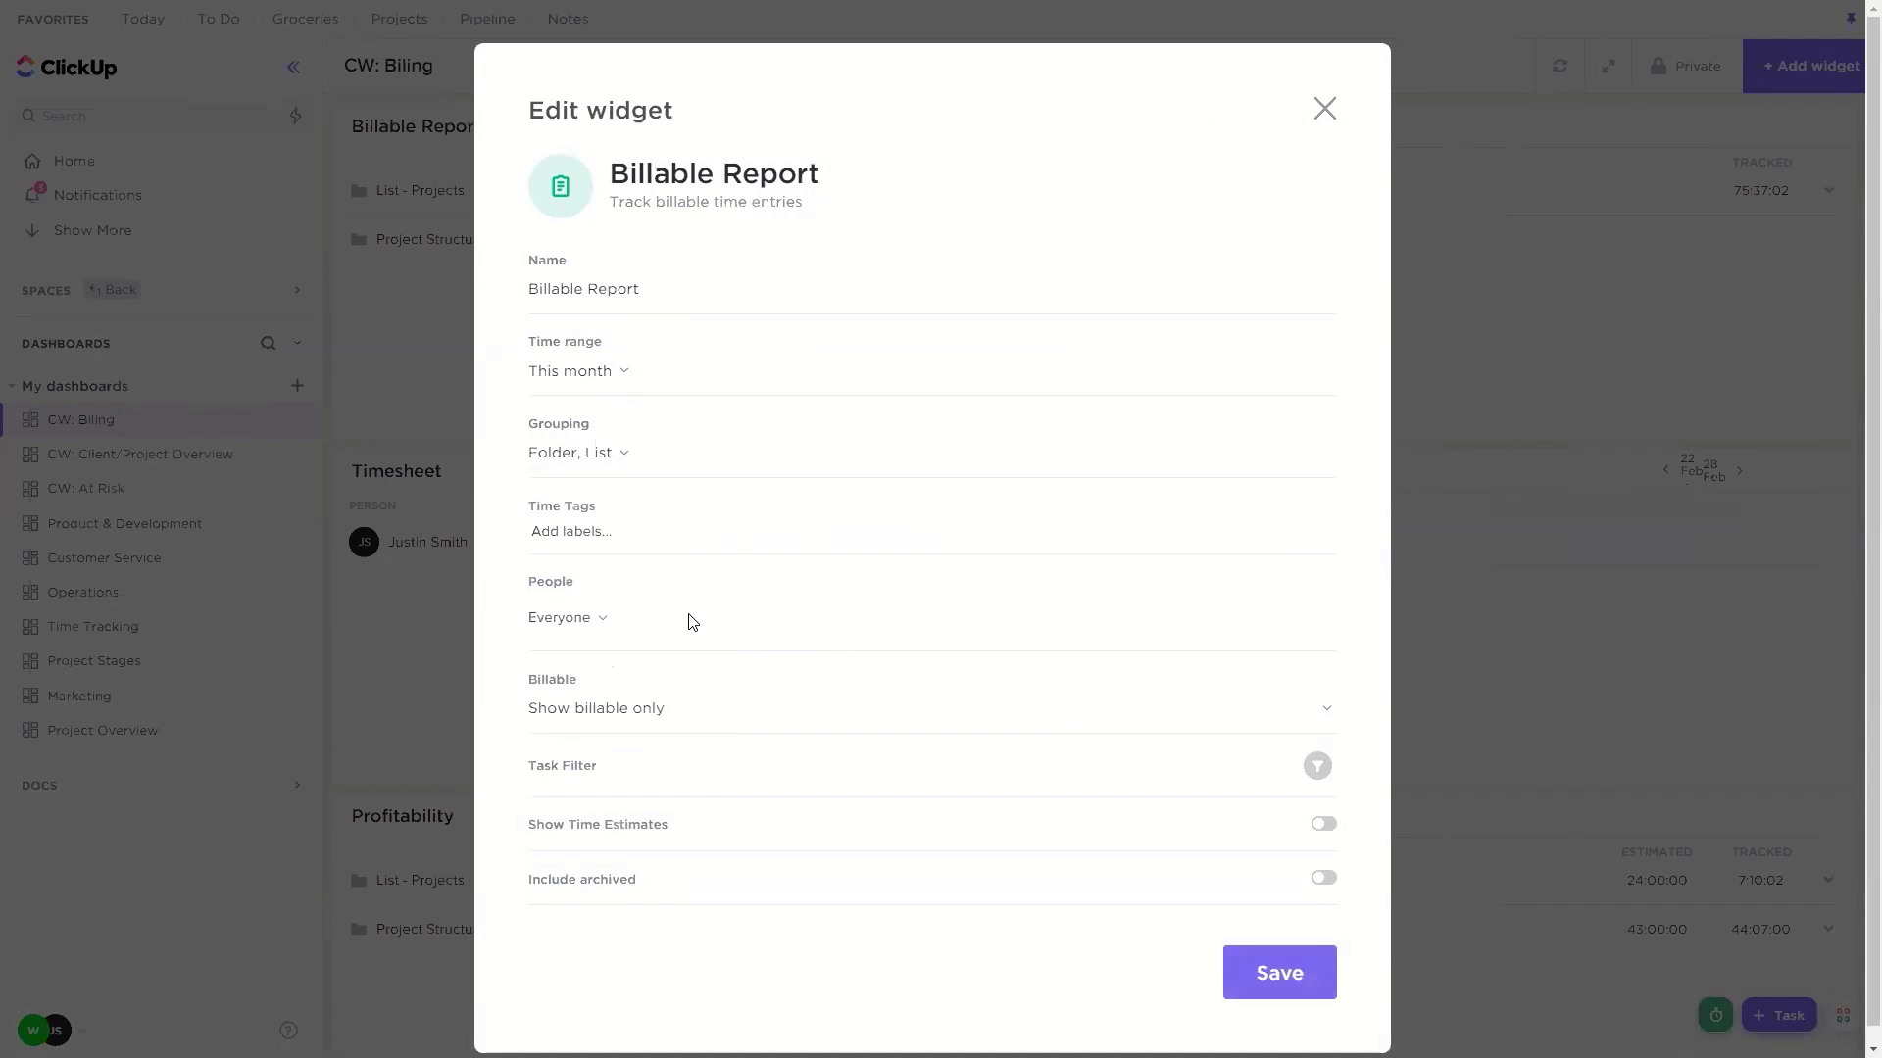
{"action": "left_click", "coordinate": [612, 457]}
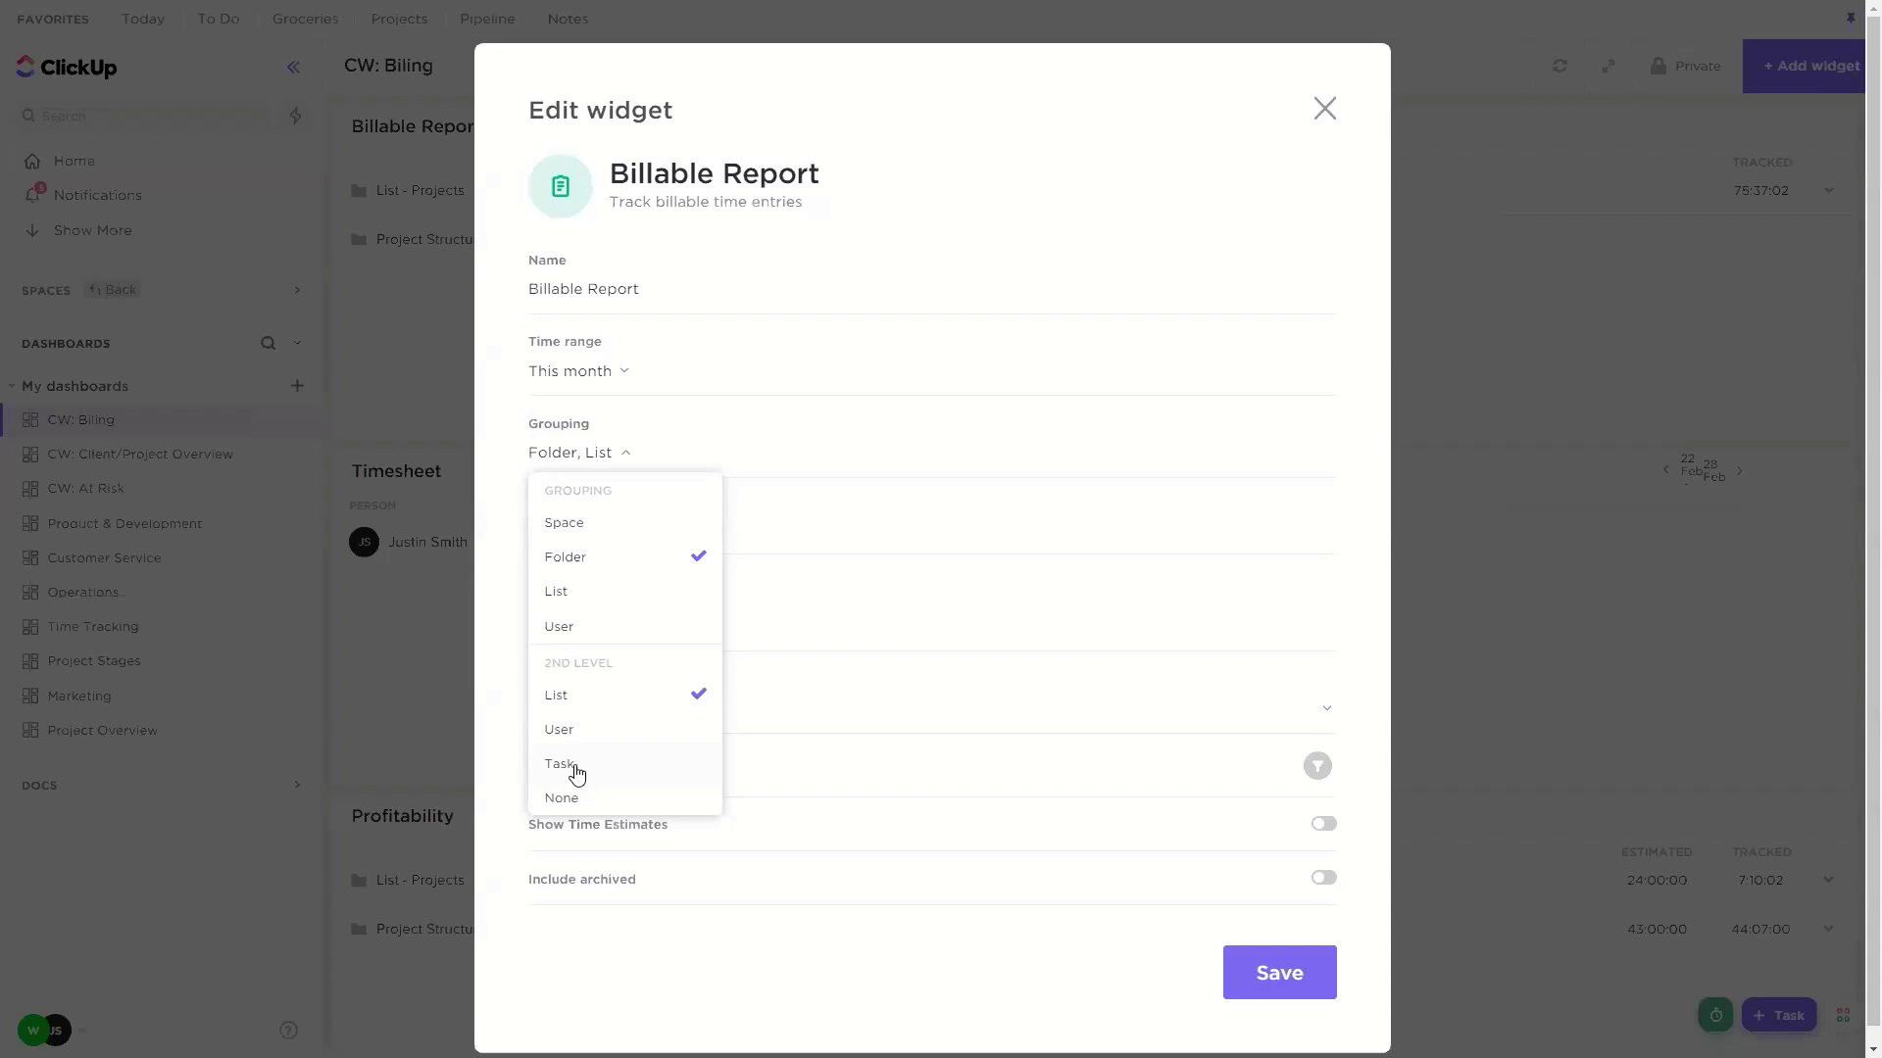
{"action": "left_click", "coordinate": [1391, 644]}
Step: Check which time tags can be used to limit the Billable Report
{"action": "left_click", "coordinate": [597, 535]}
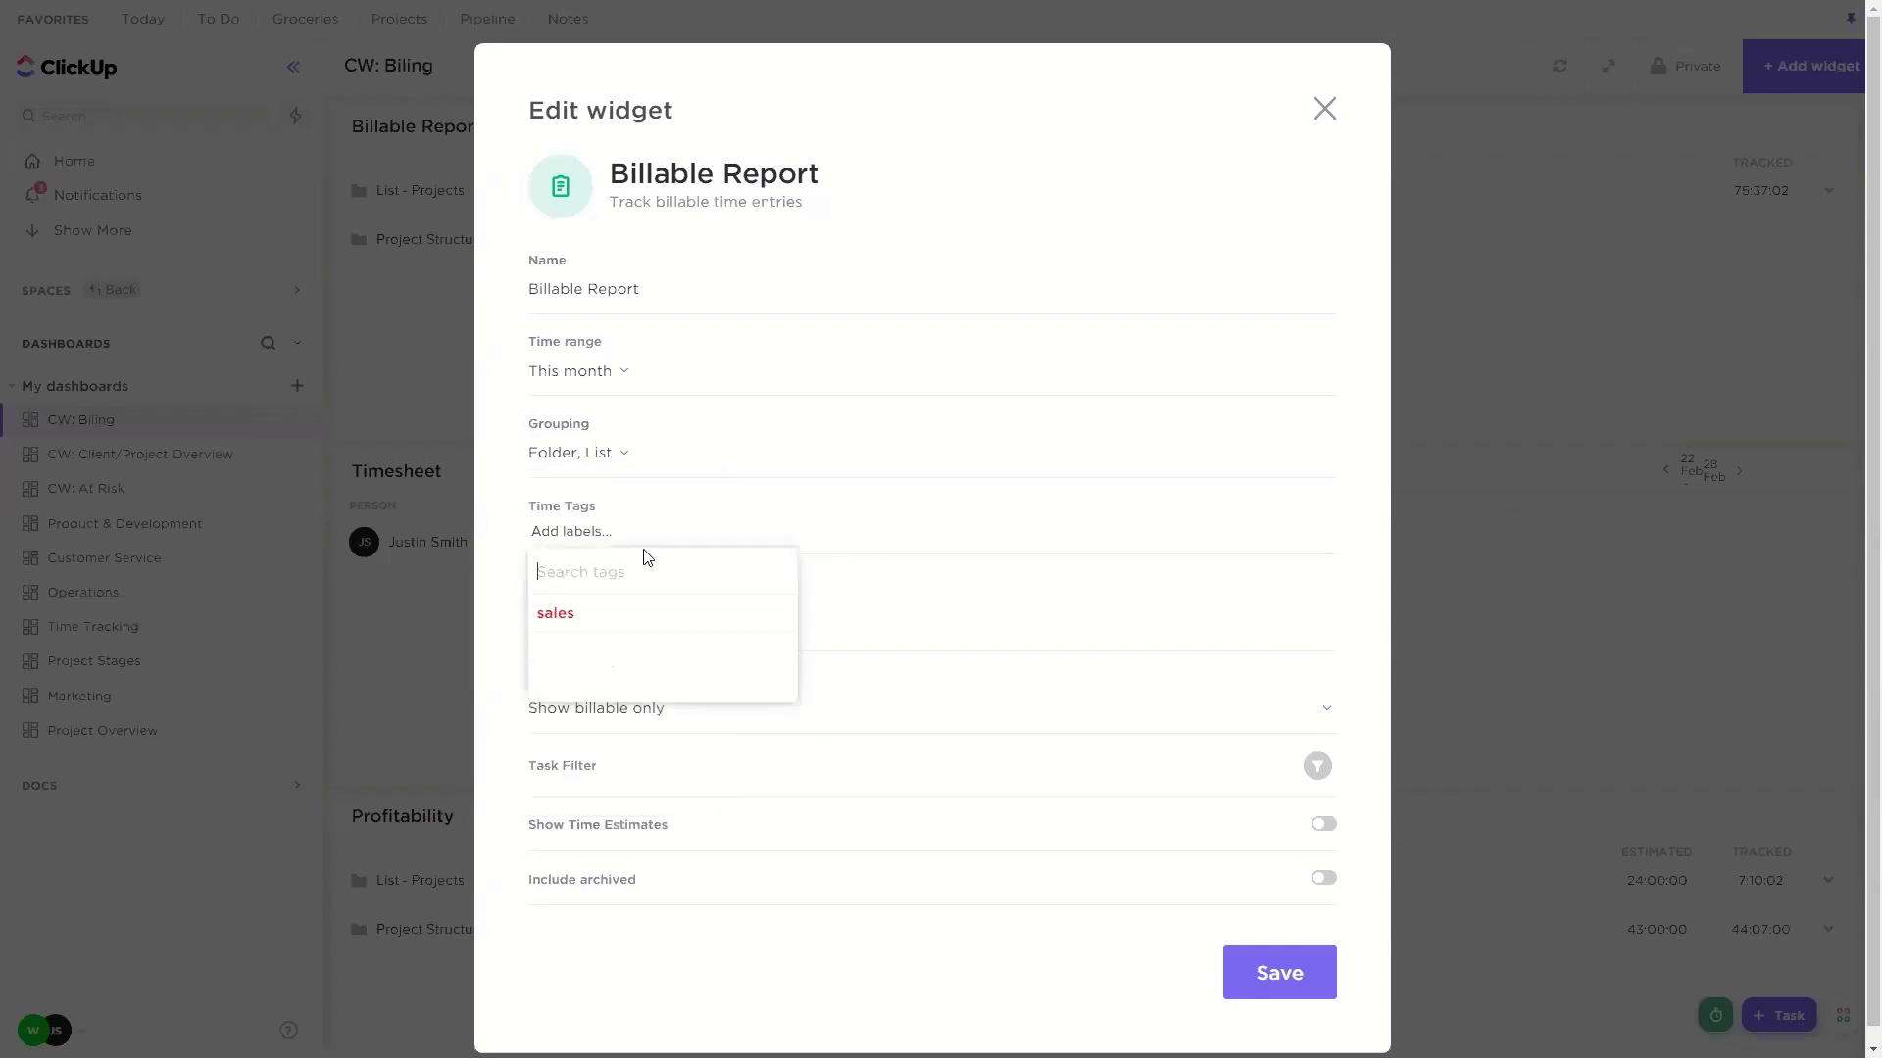
{"action": "left_click", "coordinate": [1182, 440]}
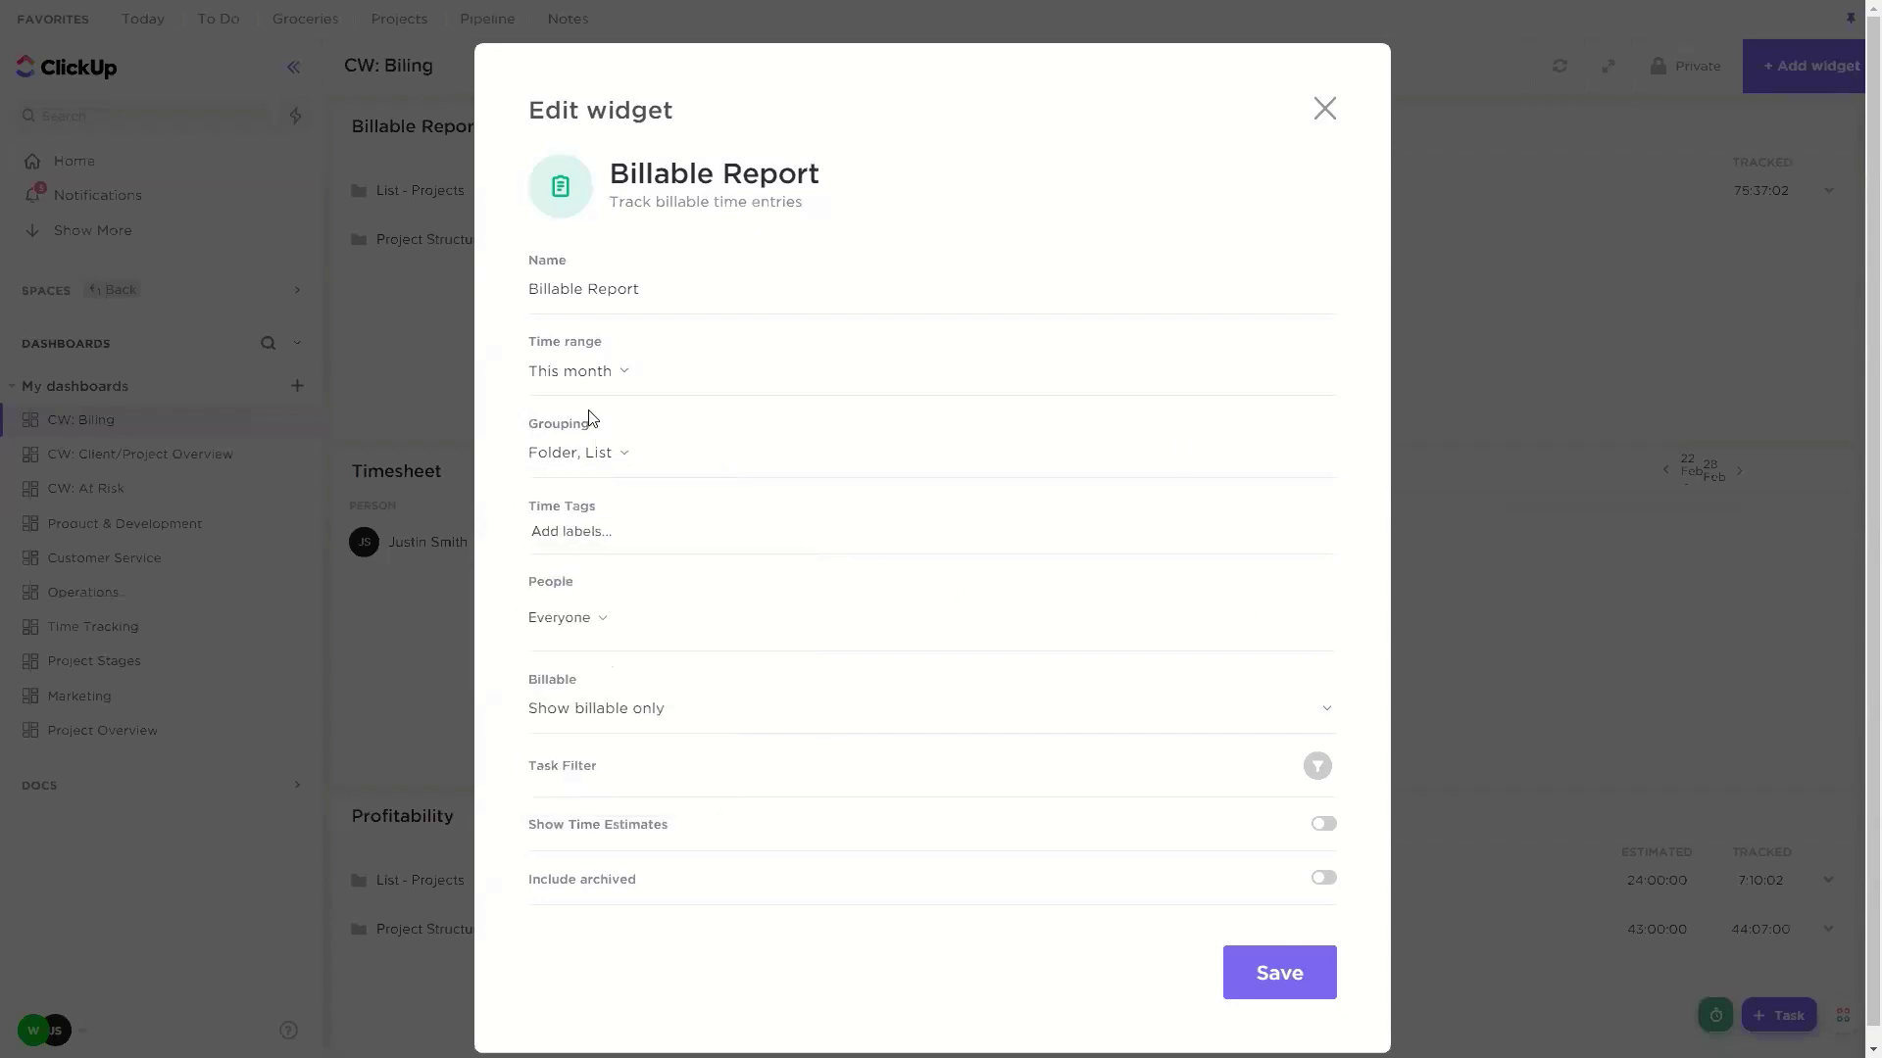
{"action": "left_click", "coordinate": [573, 536]}
{"action": "left_click", "coordinate": [828, 580]}
{"action": "scroll", "coordinate": [918, 648], "scroll_direction": "down", "scroll_amount": 1}
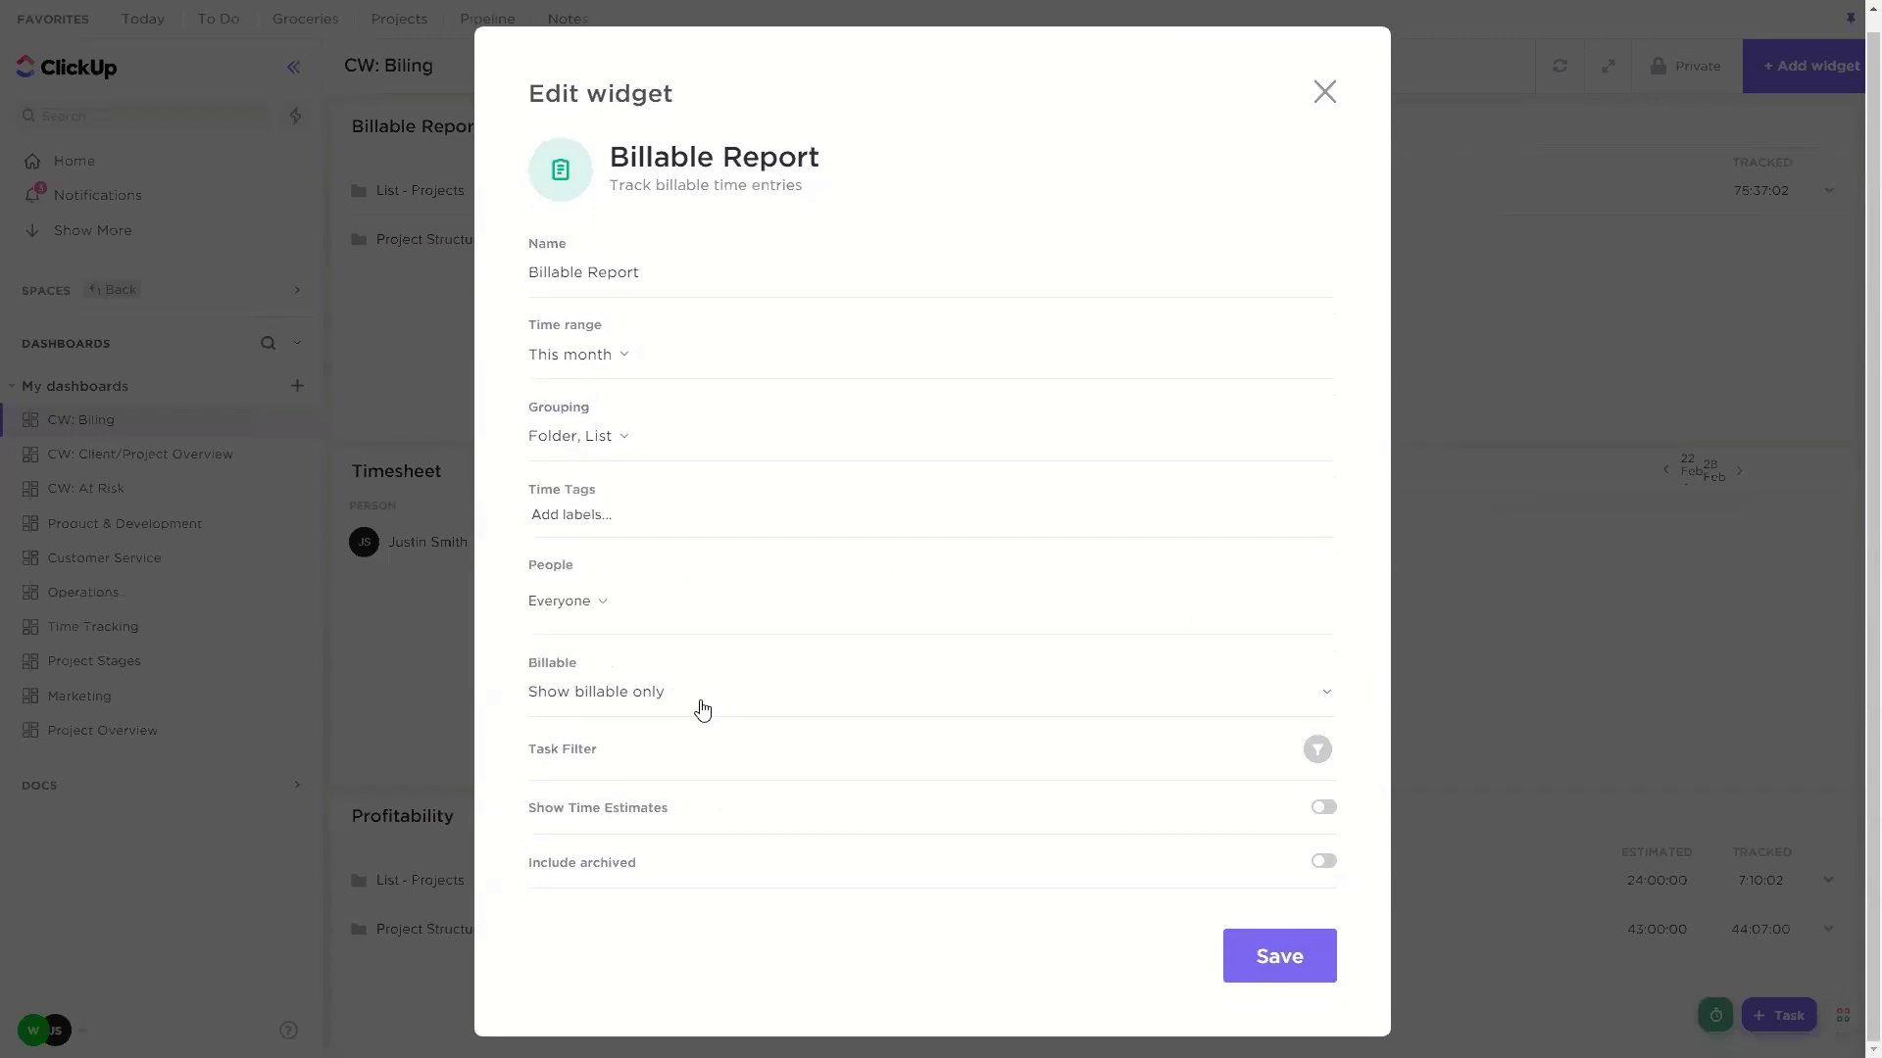
Step: Set the Billable option to Show both and add a task filter where Location is Consulting Webinar
{"action": "left_click", "coordinate": [627, 700]}
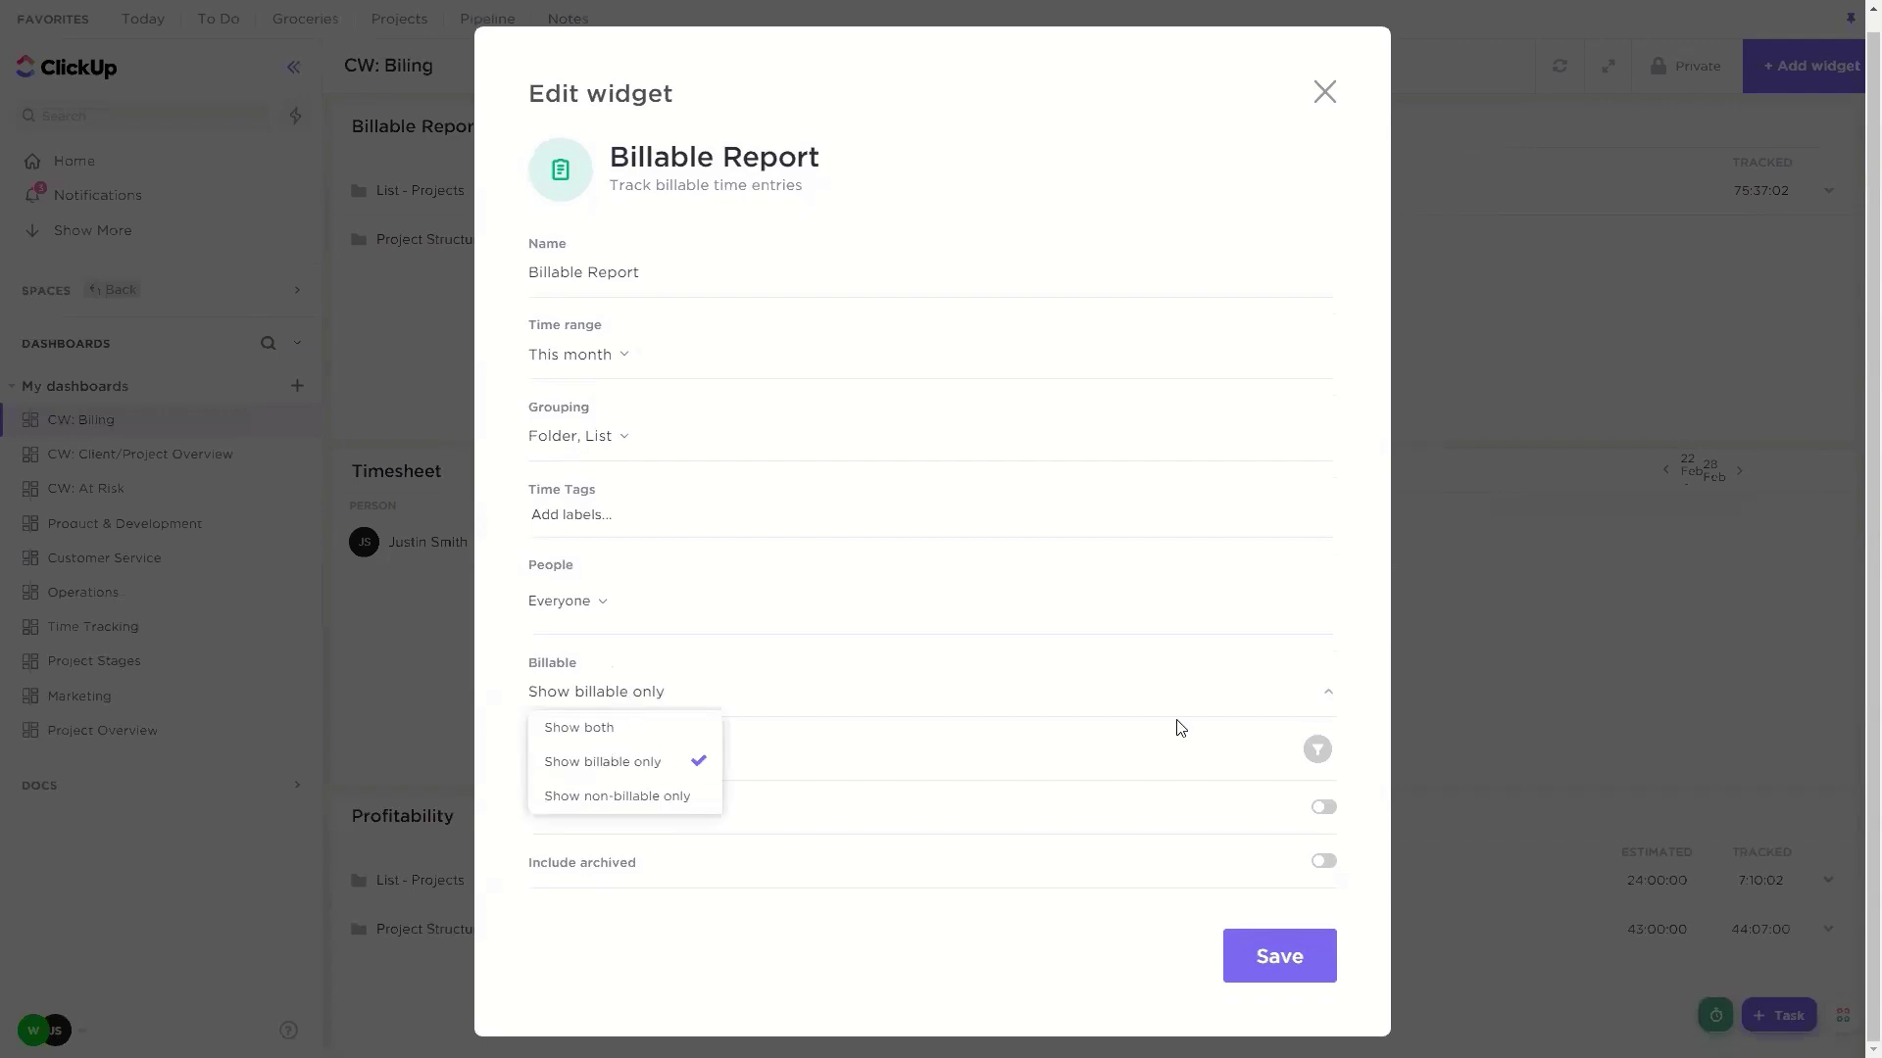
{"action": "left_click", "coordinate": [1357, 728]}
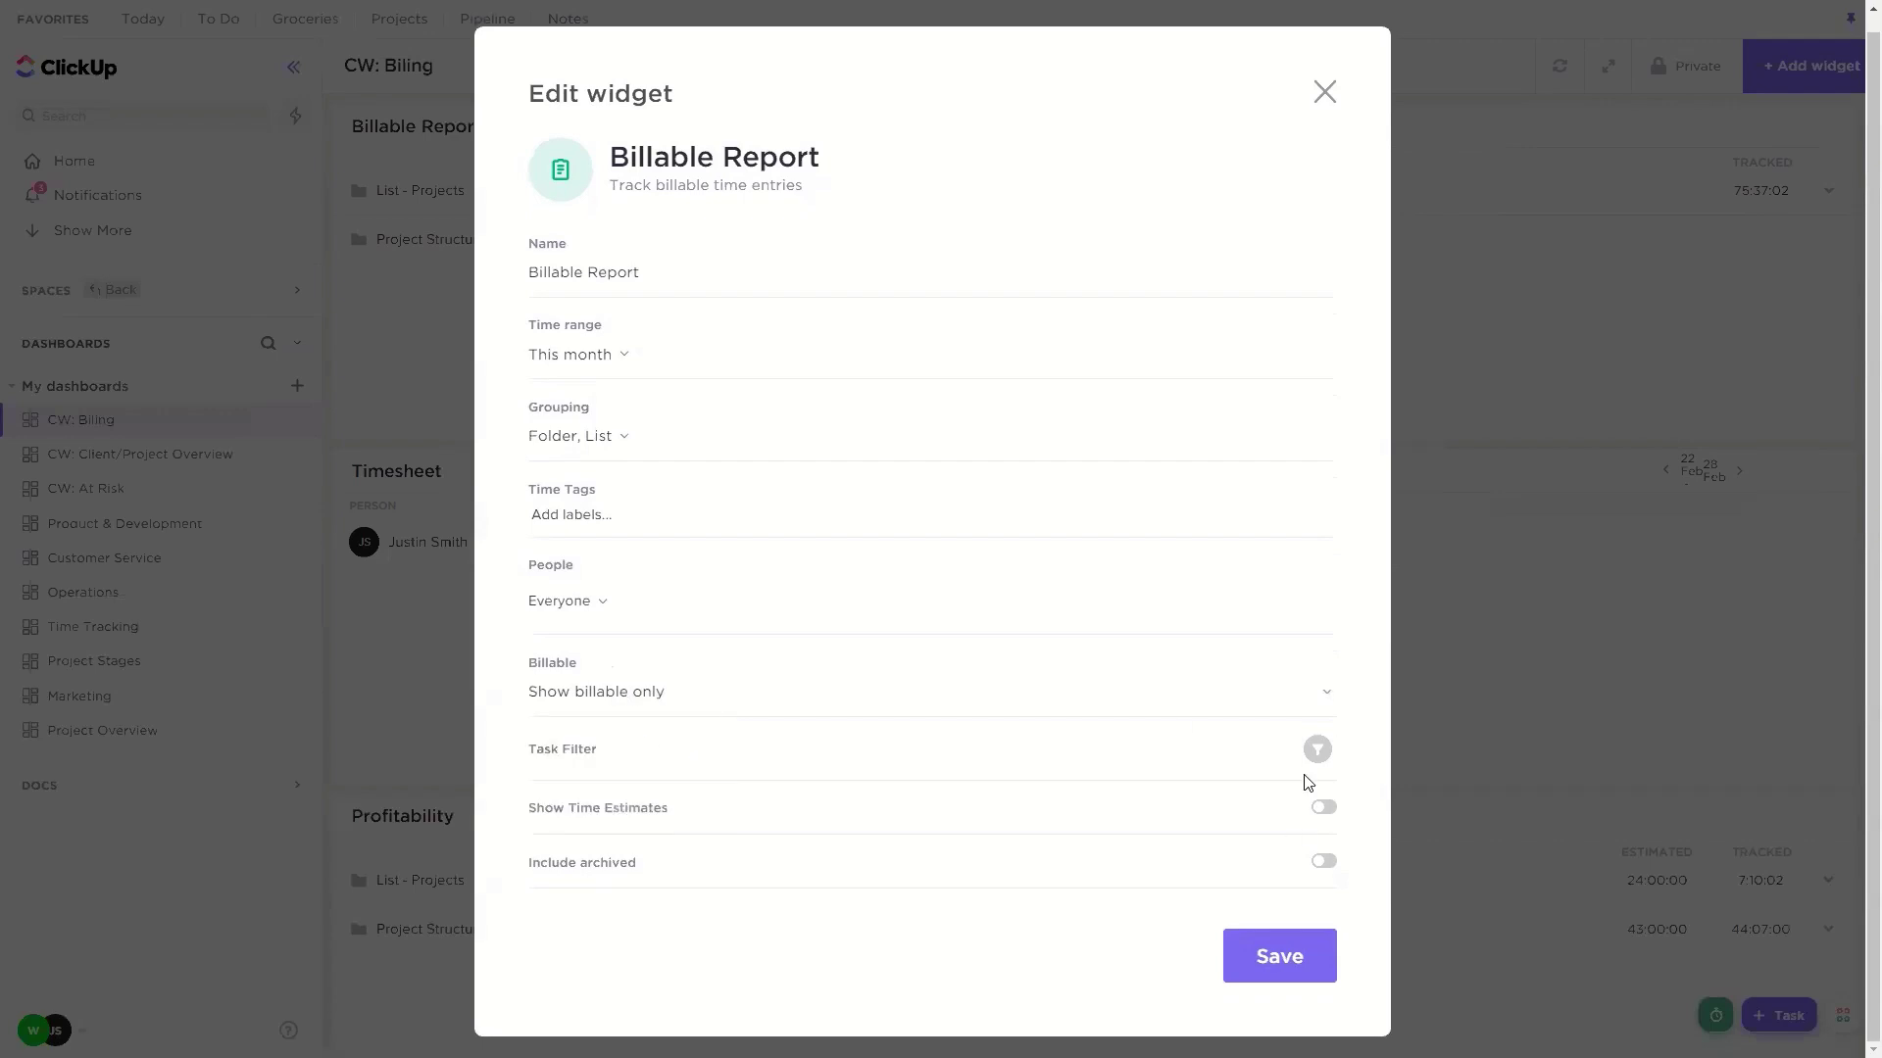
{"action": "left_click", "coordinate": [1317, 749]}
{"action": "scroll", "coordinate": [1460, 870], "scroll_direction": "down", "scroll_amount": 3}
{"action": "scroll", "coordinate": [1433, 879], "scroll_direction": "up", "scroll_amount": 1}
{"action": "left_click", "coordinate": [1361, 895]}
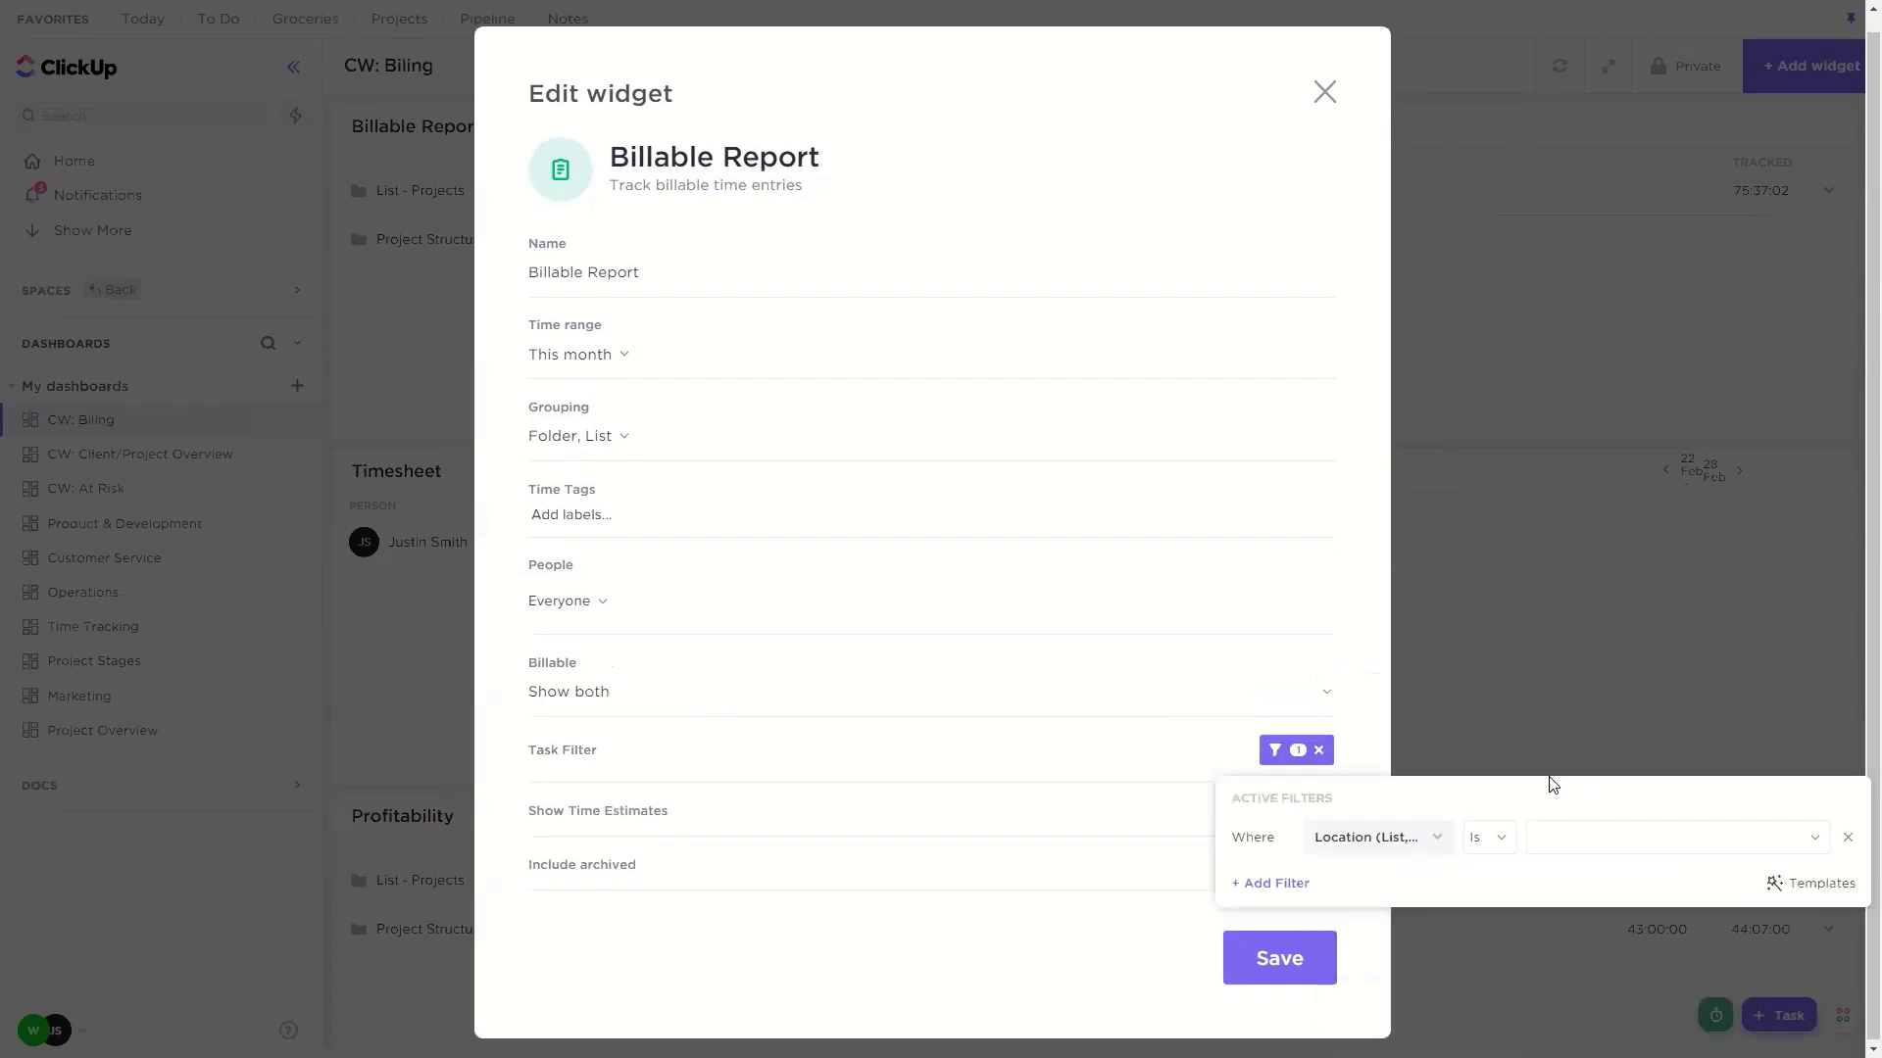
{"action": "left_click", "coordinate": [1601, 836]}
{"action": "left_click", "coordinate": [1705, 983]}
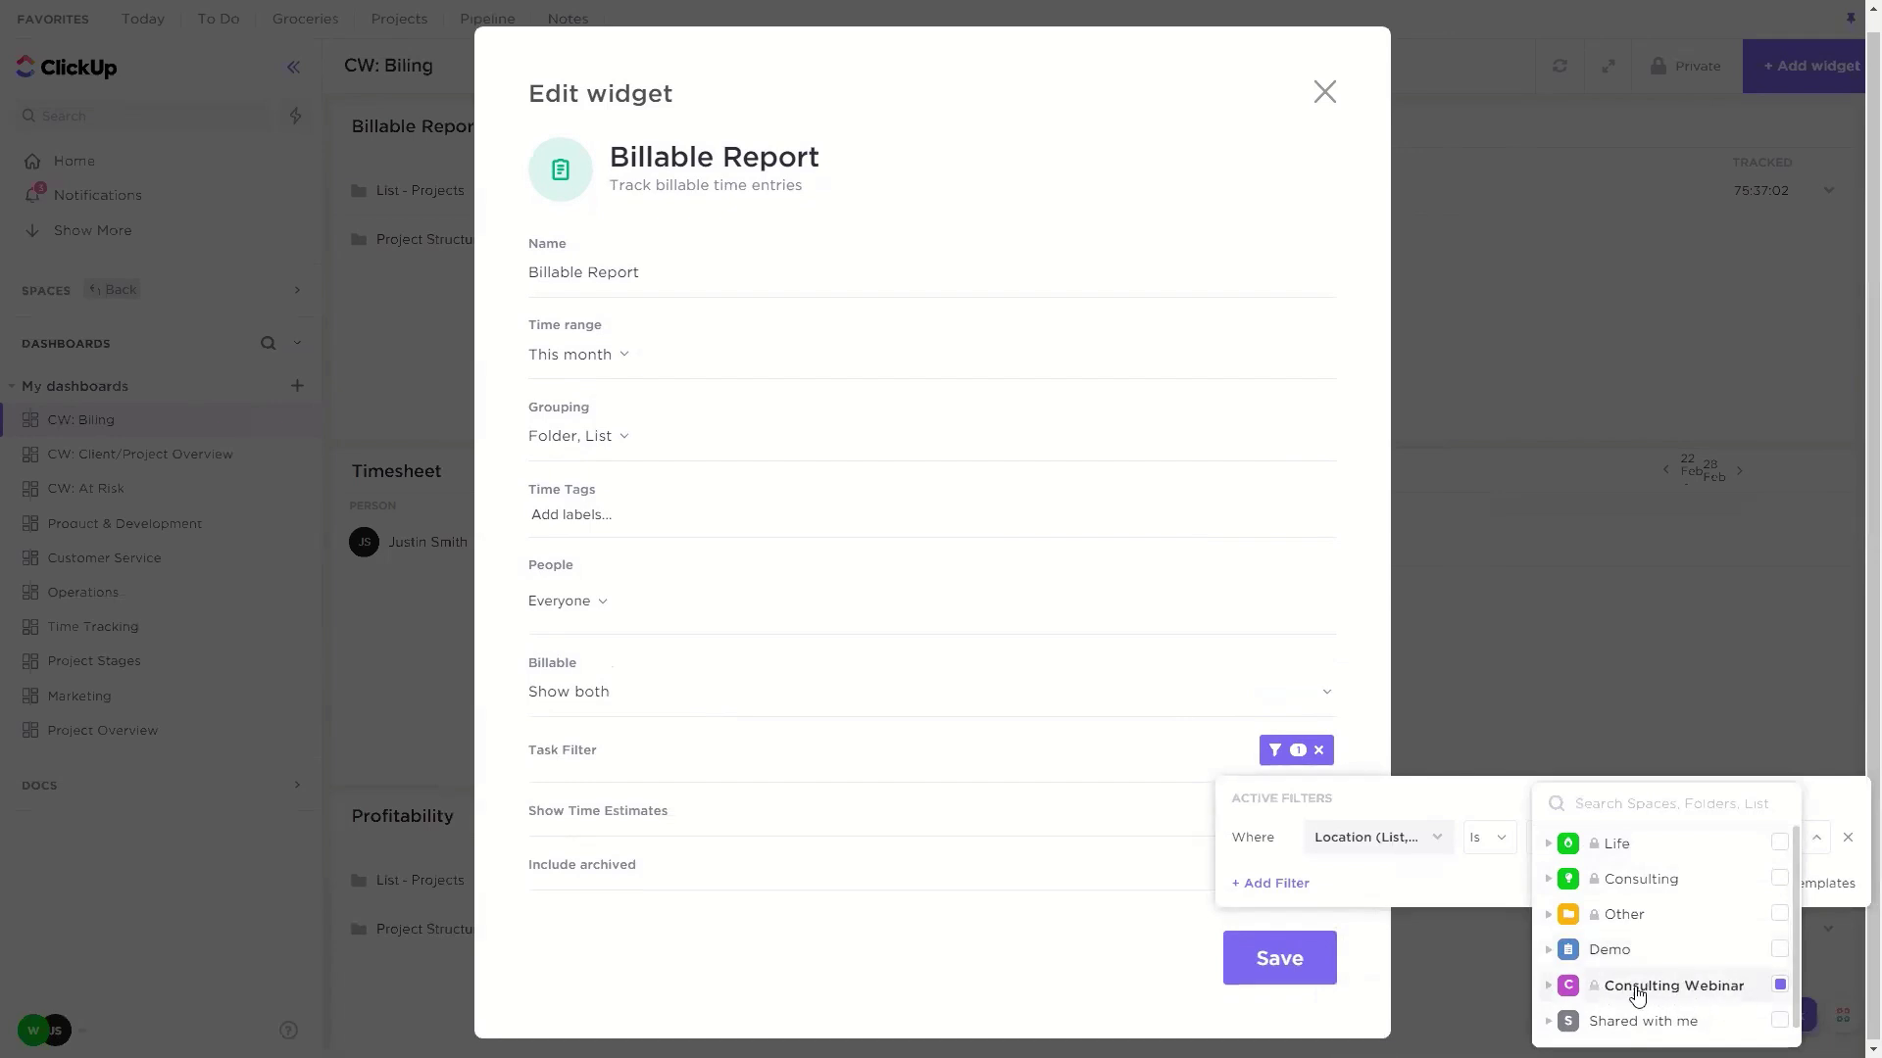
Step: Close the task filter, turn on Show Time Estimates and save the Billable Report widget
{"action": "left_click", "coordinate": [1026, 923]}
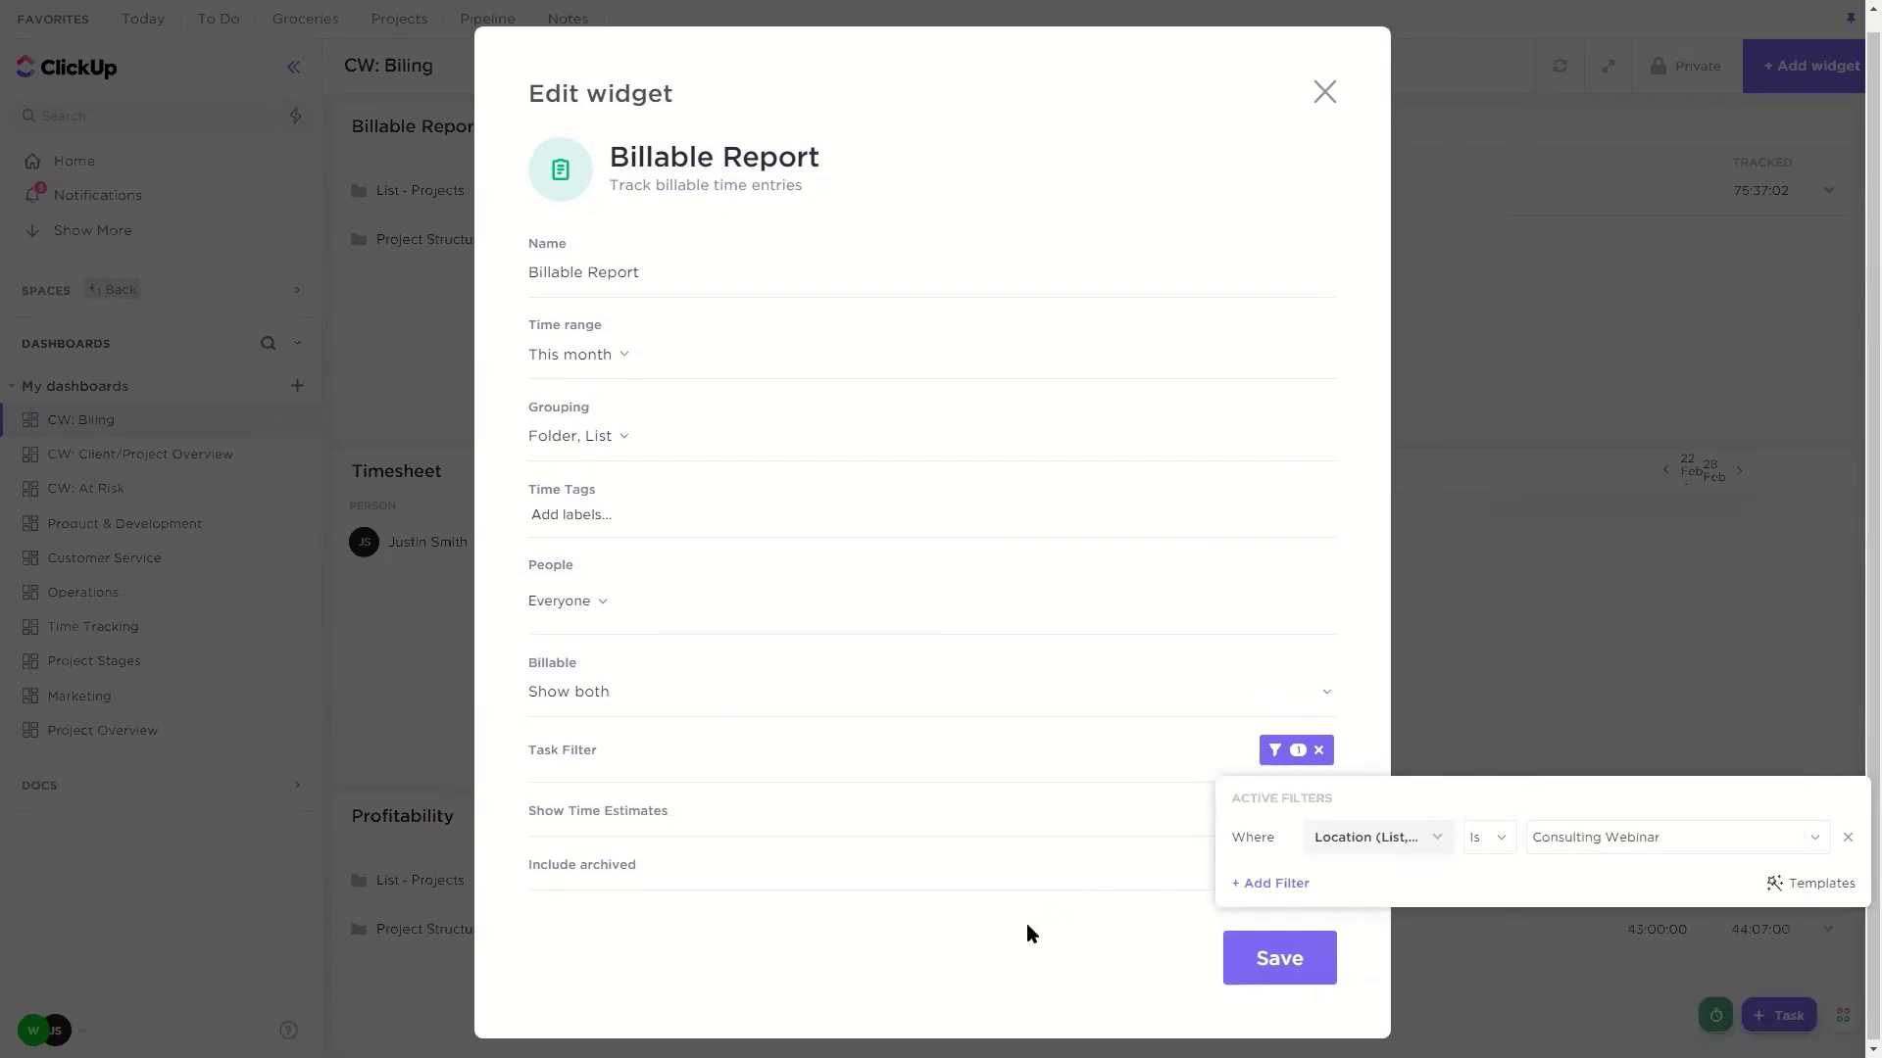
{"action": "left_click", "coordinate": [1144, 874]}
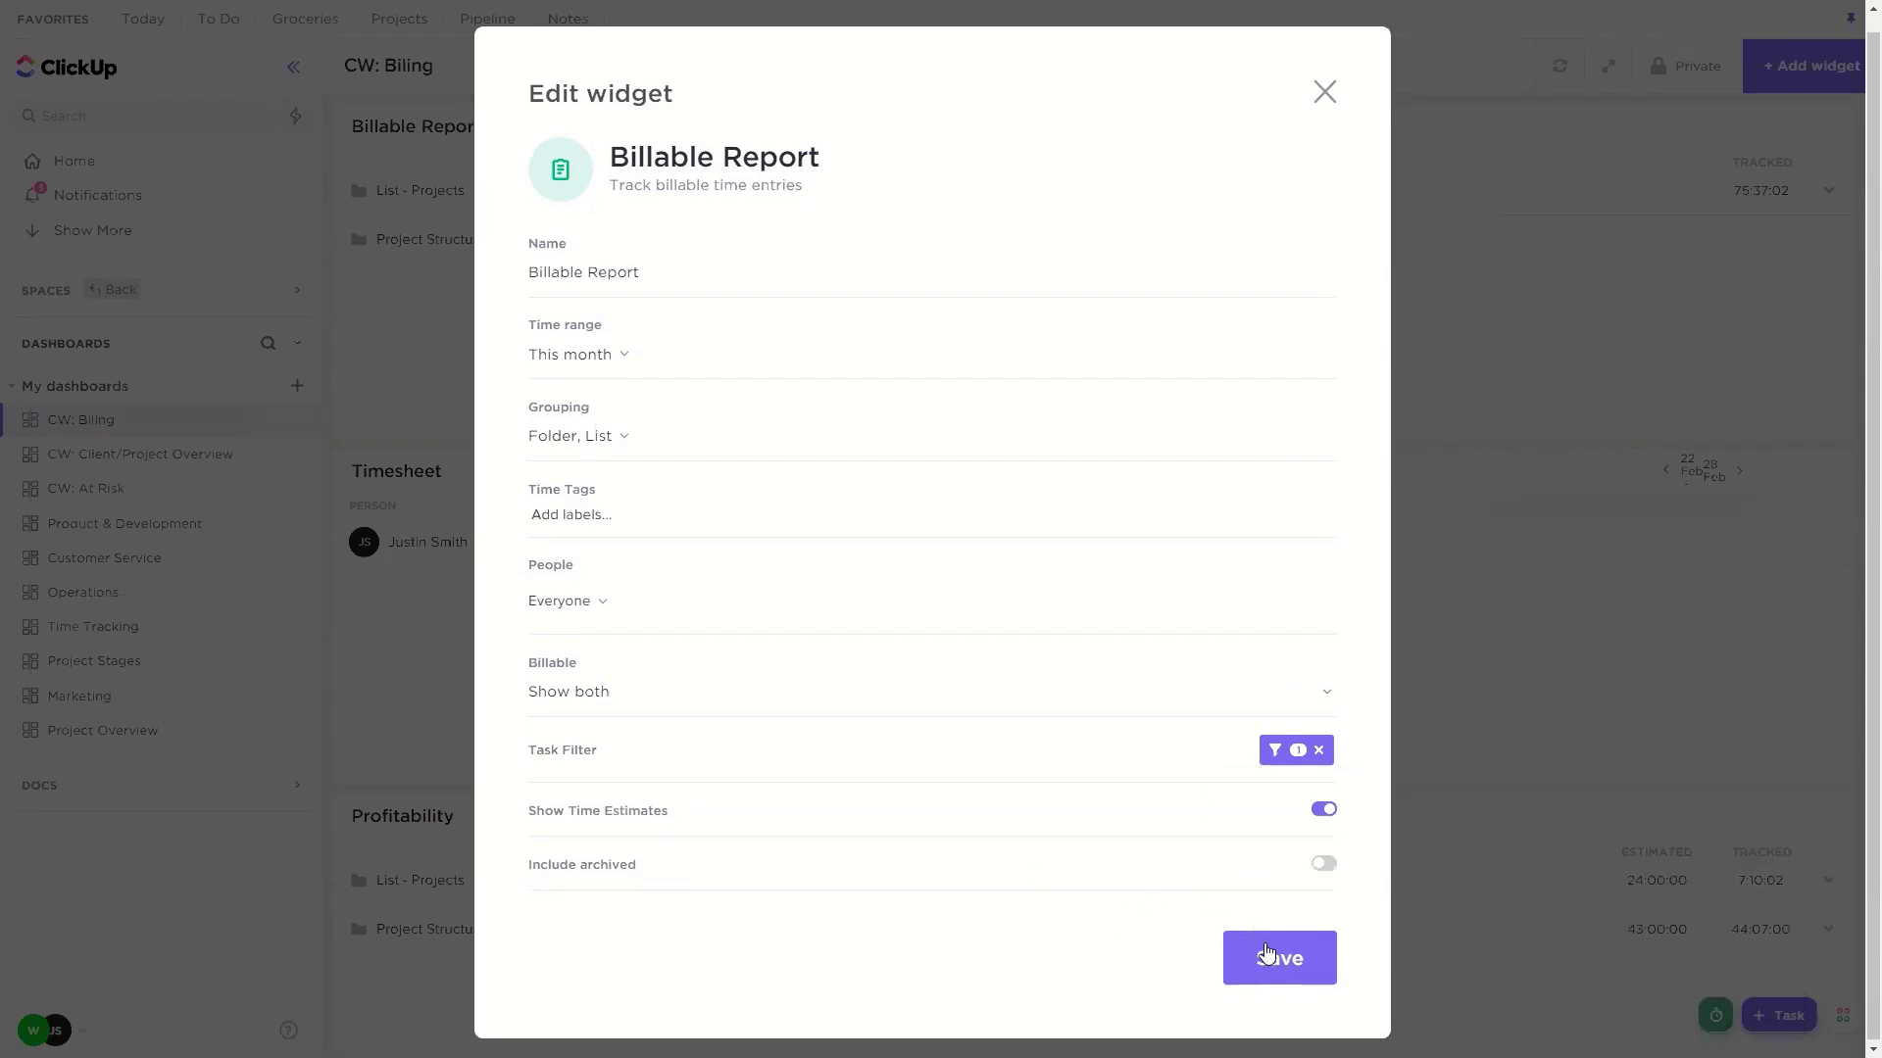
{"action": "left_click", "coordinate": [1297, 961]}
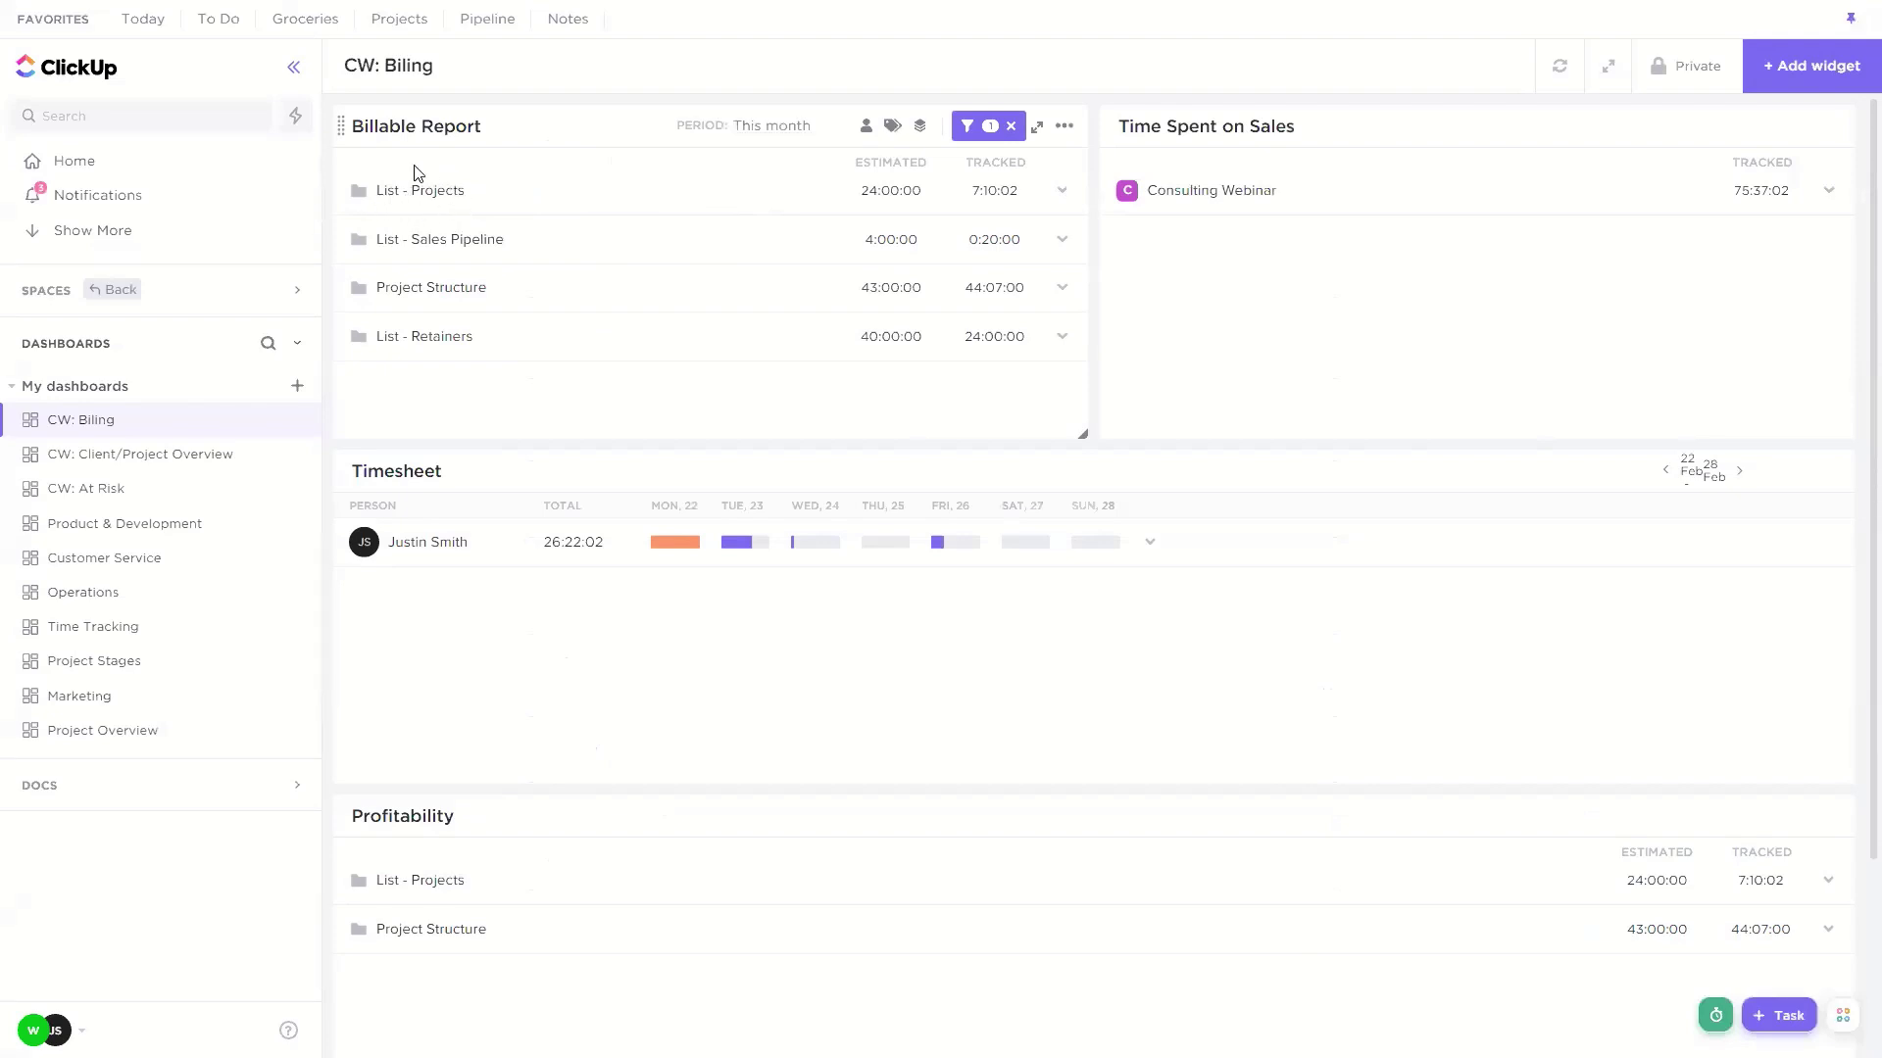
Step: Expand the folders in the Billable Report to compare estimated and tracked time for each list and project
{"action": "left_click", "coordinate": [466, 287]}
{"action": "scroll", "coordinate": [466, 304], "scroll_direction": "down", "scroll_amount": 2}
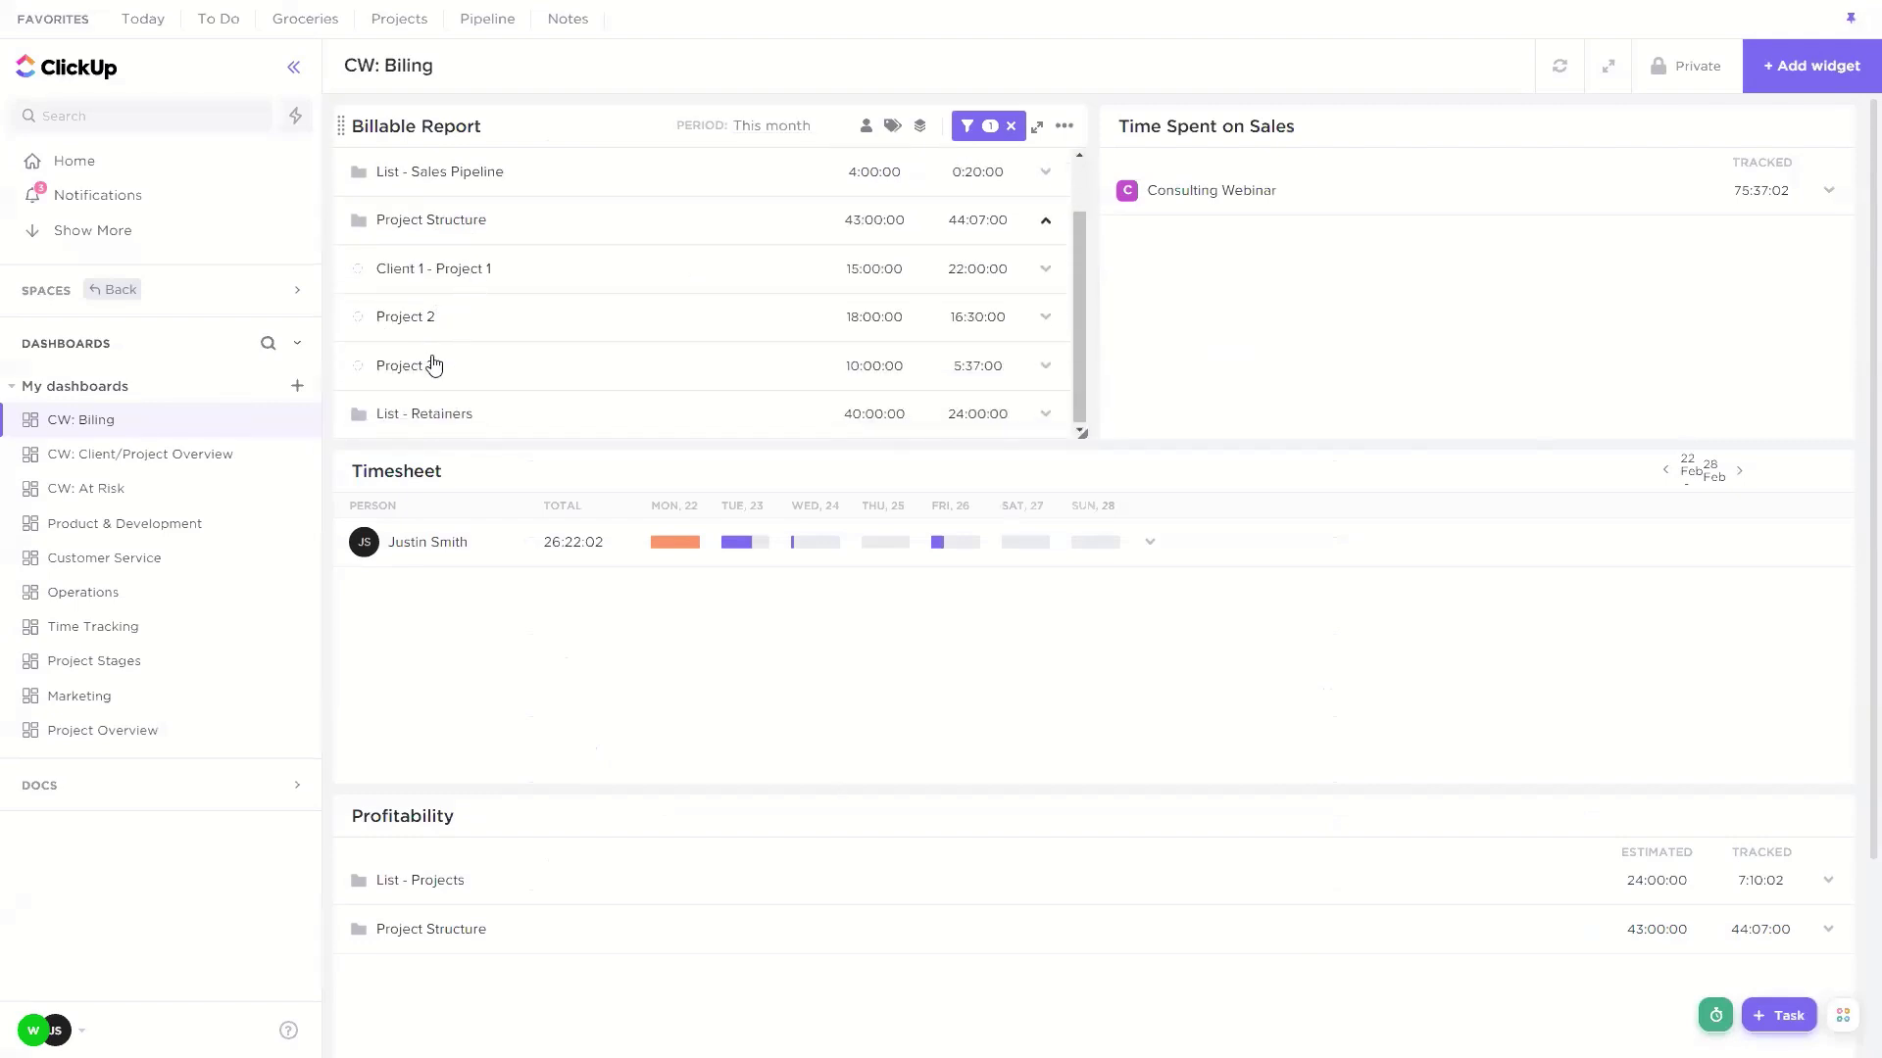
{"action": "left_click", "coordinate": [559, 236]}
{"action": "left_click", "coordinate": [568, 190]}
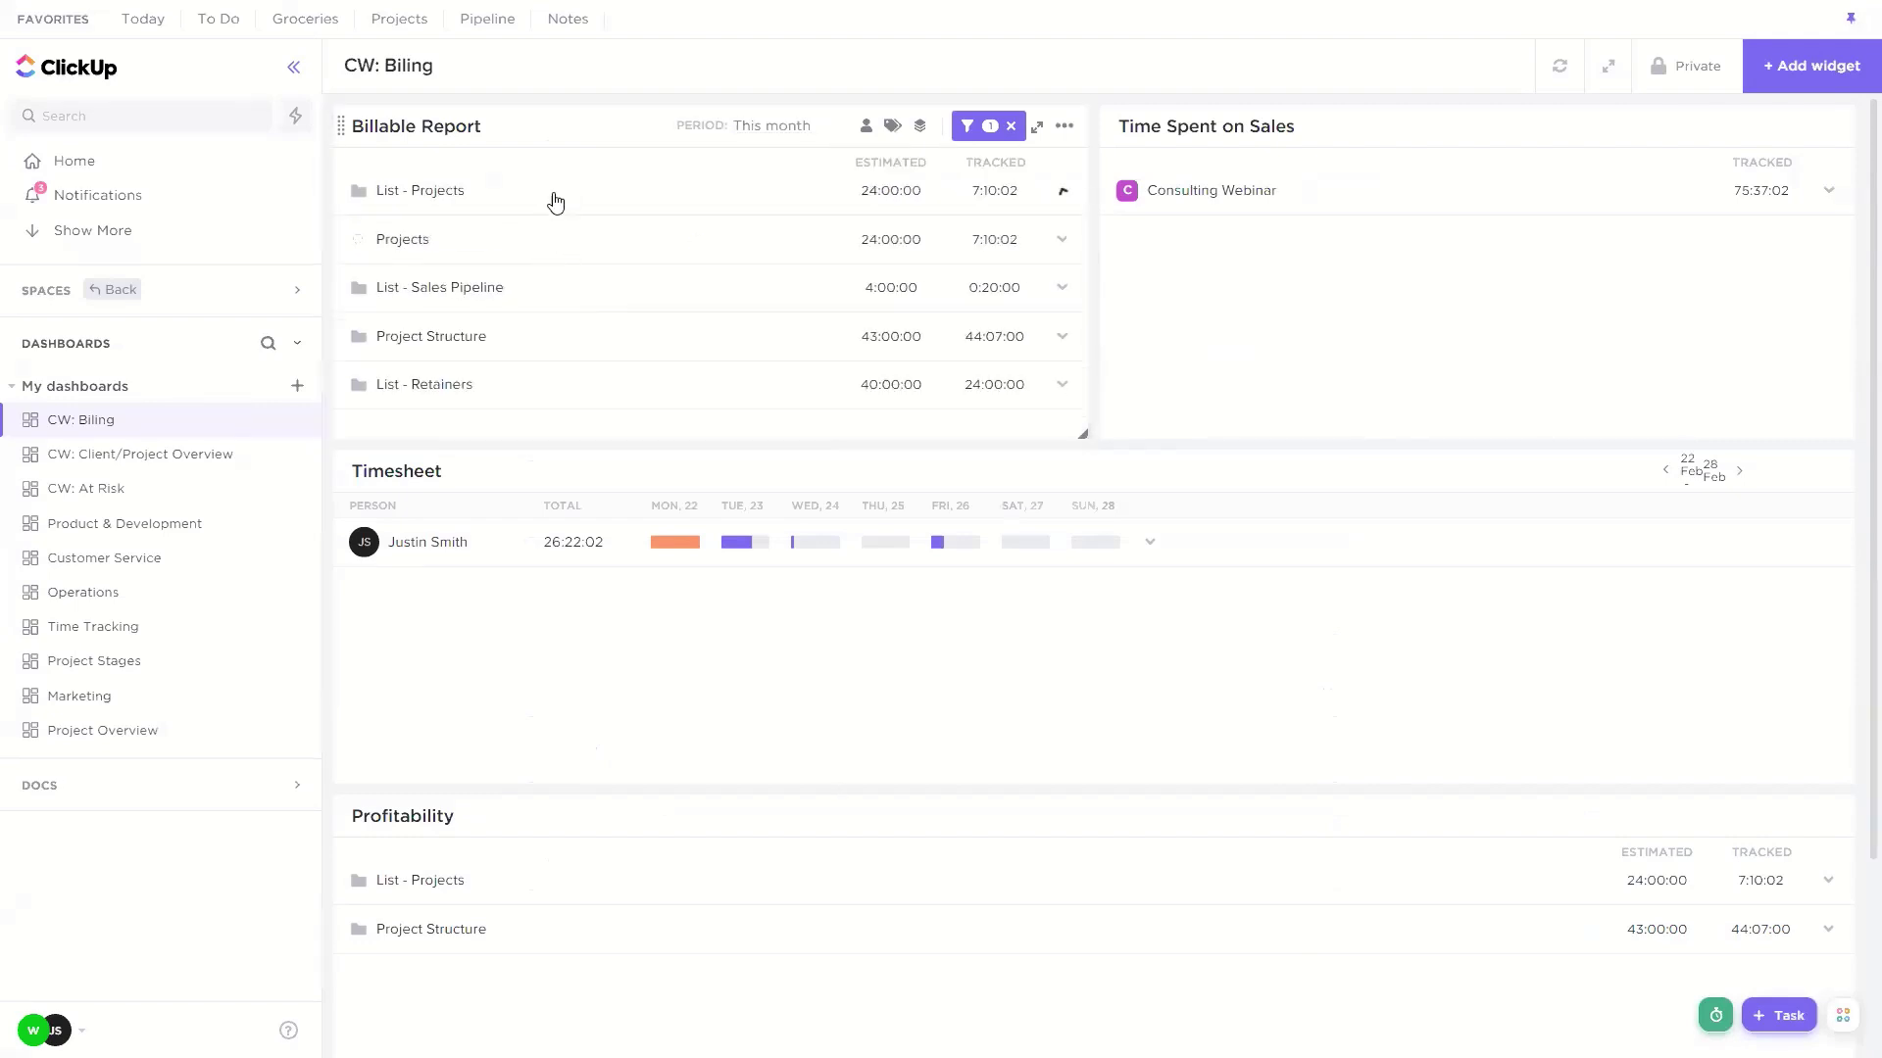
{"action": "left_click", "coordinate": [520, 288]}
{"action": "left_click", "coordinate": [576, 292]}
{"action": "left_click", "coordinate": [609, 210]}
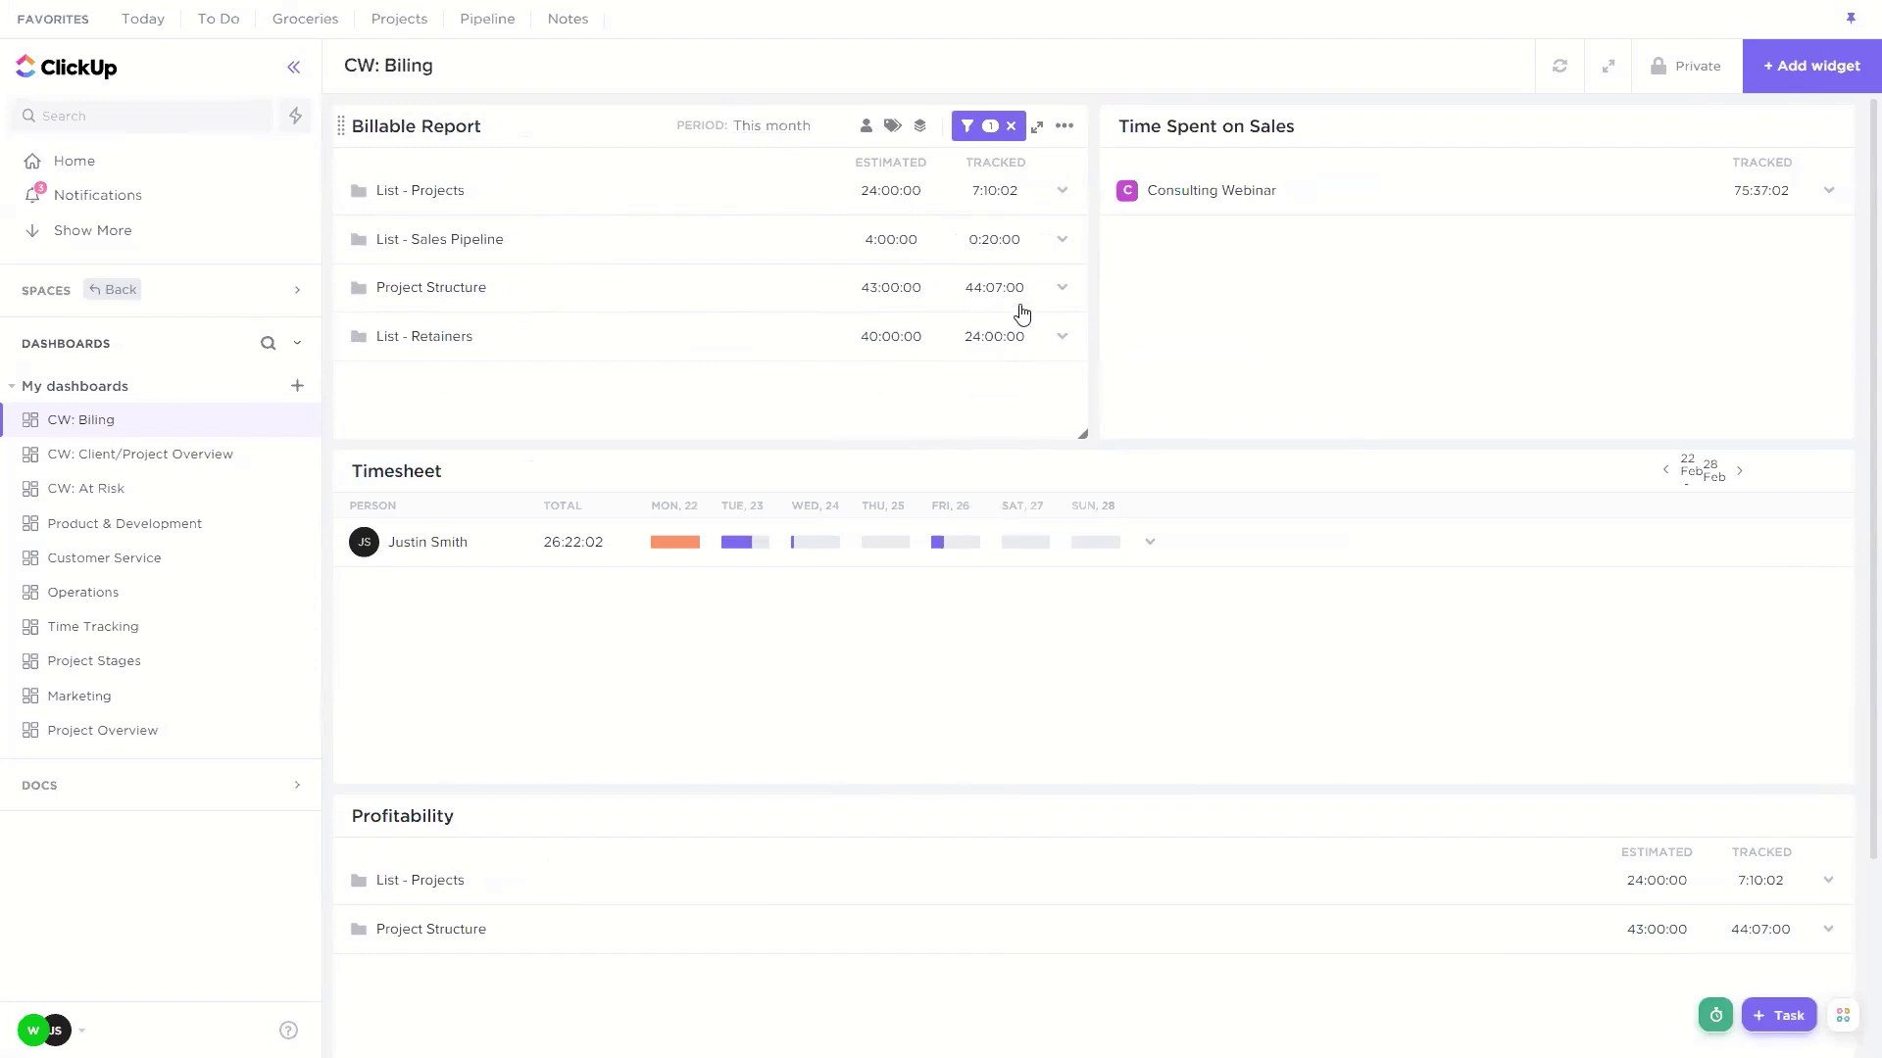
{"action": "left_click", "coordinate": [1062, 287]}
{"action": "scroll", "coordinate": [985, 294], "scroll_direction": "down", "scroll_amount": 1}
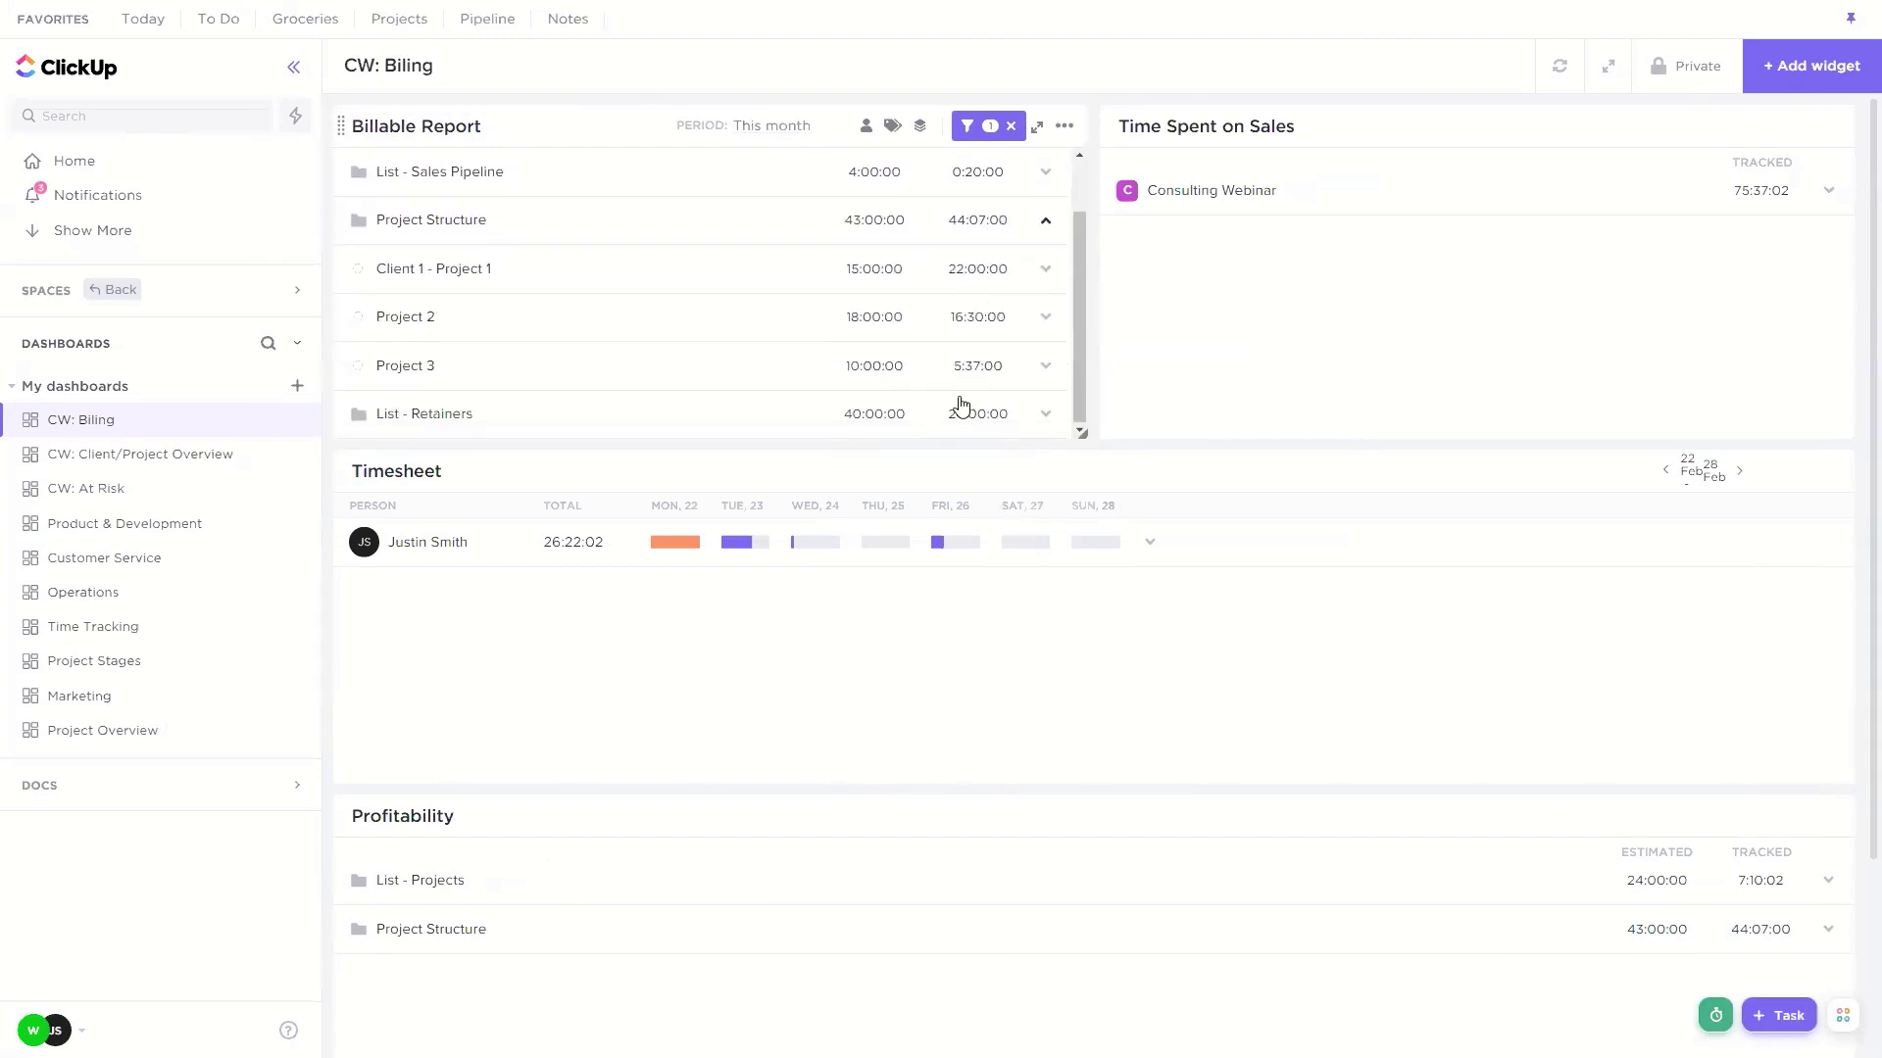
{"action": "scroll", "coordinate": [985, 382], "scroll_direction": "up", "scroll_amount": 1}
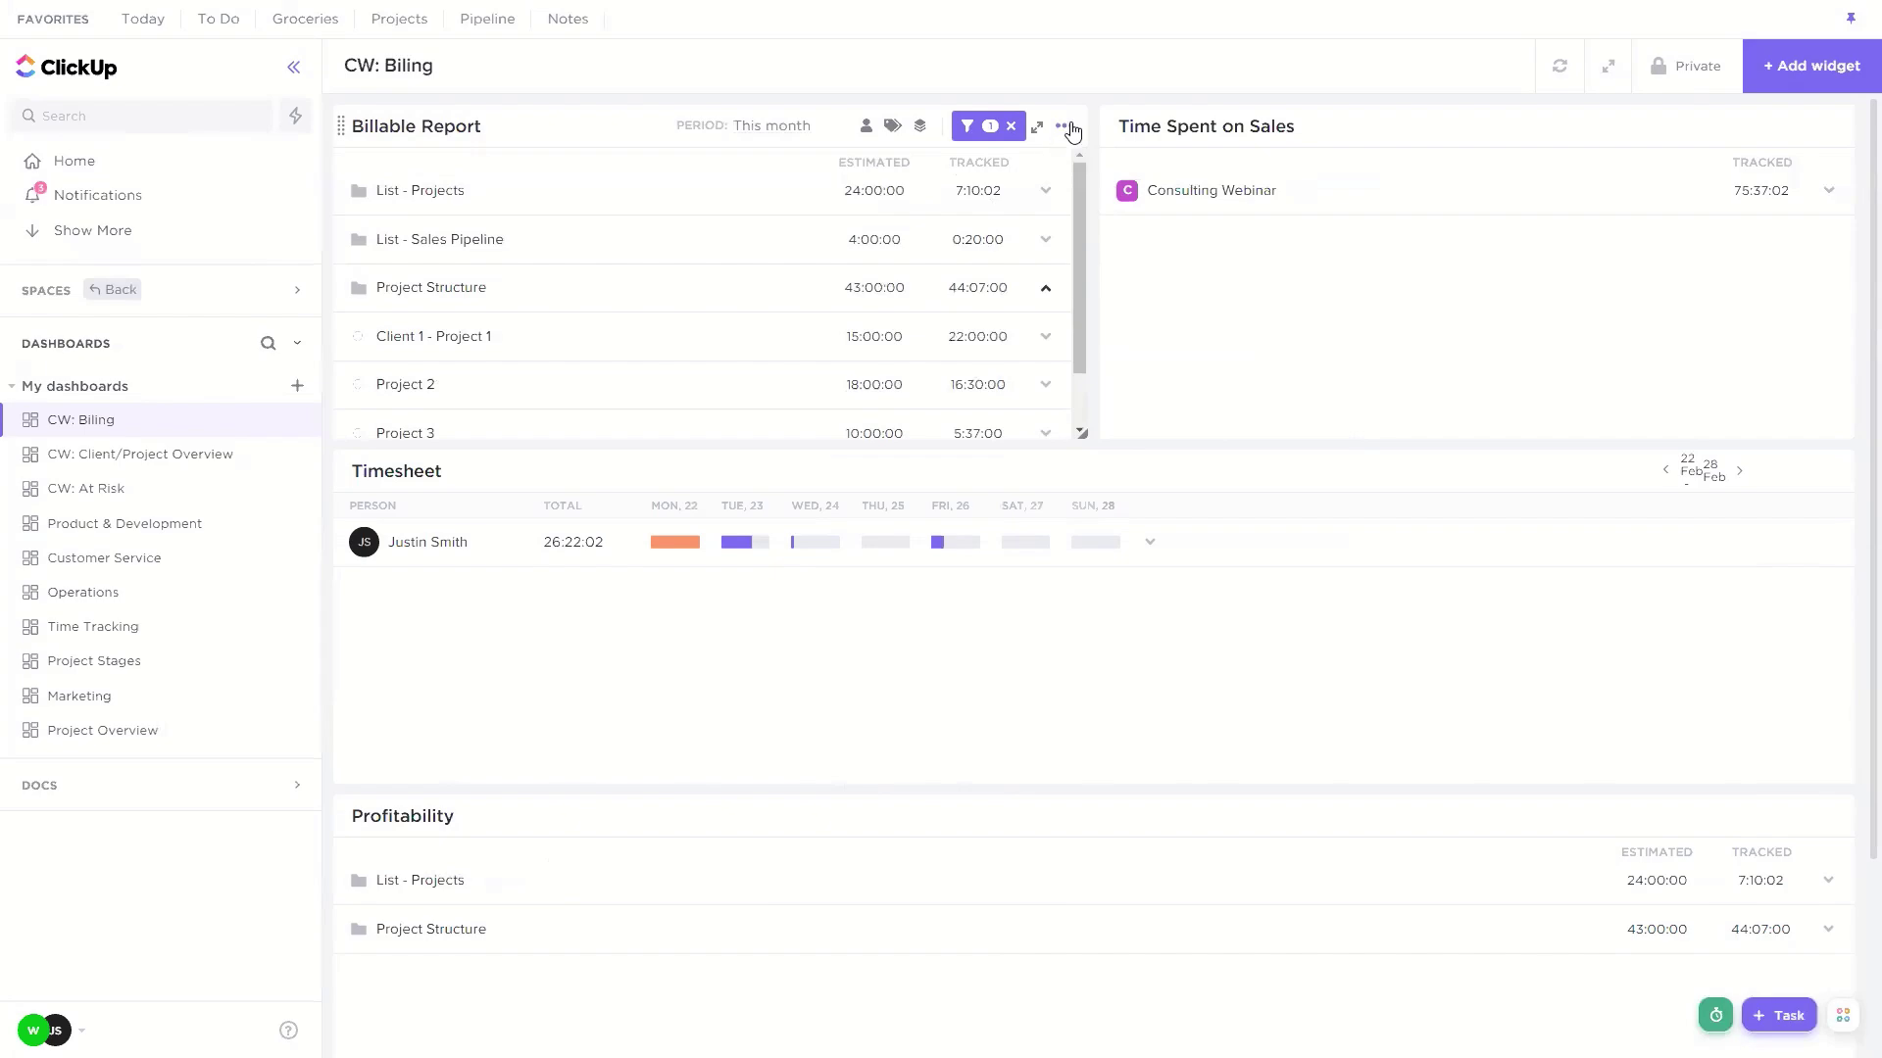
Step: Turn off Show Time Estimates for the Billable Report widget and save it
{"action": "left_click", "coordinate": [1064, 128]}
{"action": "left_click", "coordinate": [1168, 339]}
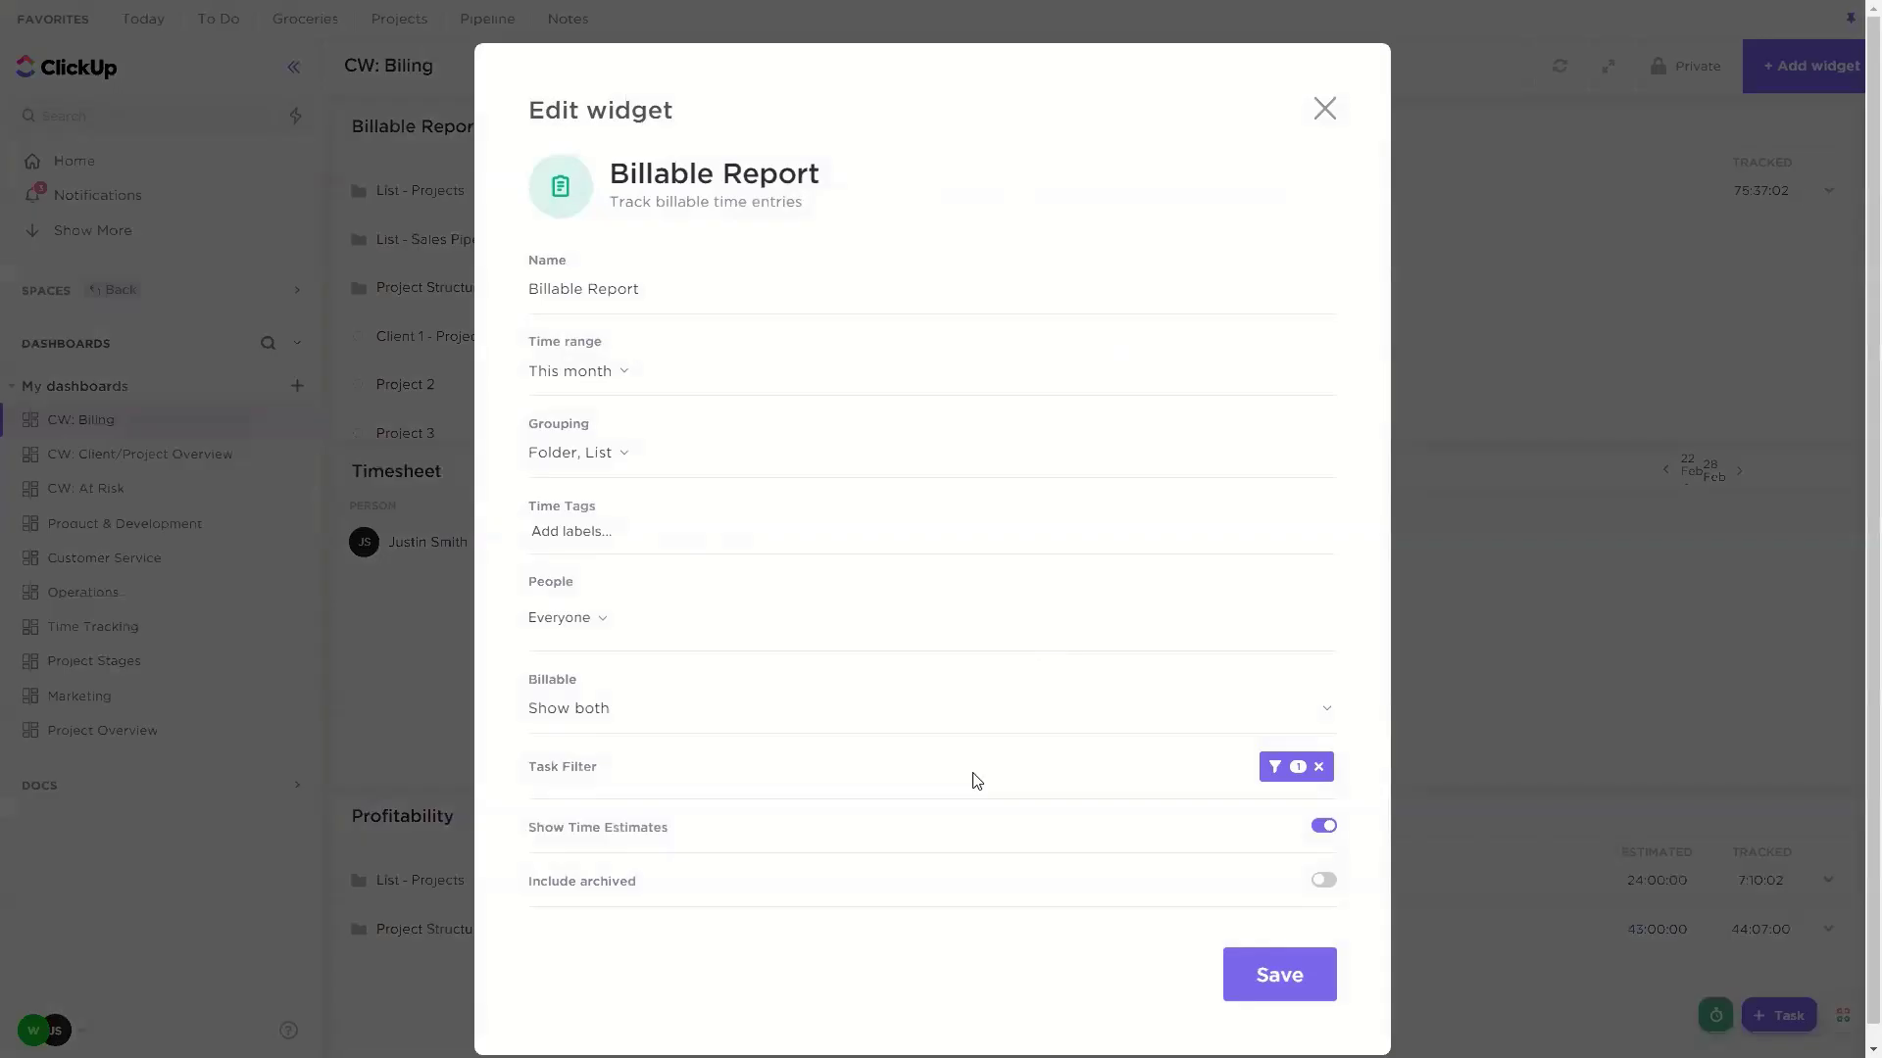
{"action": "left_click", "coordinate": [1323, 827]}
{"action": "left_click", "coordinate": [1256, 974]}
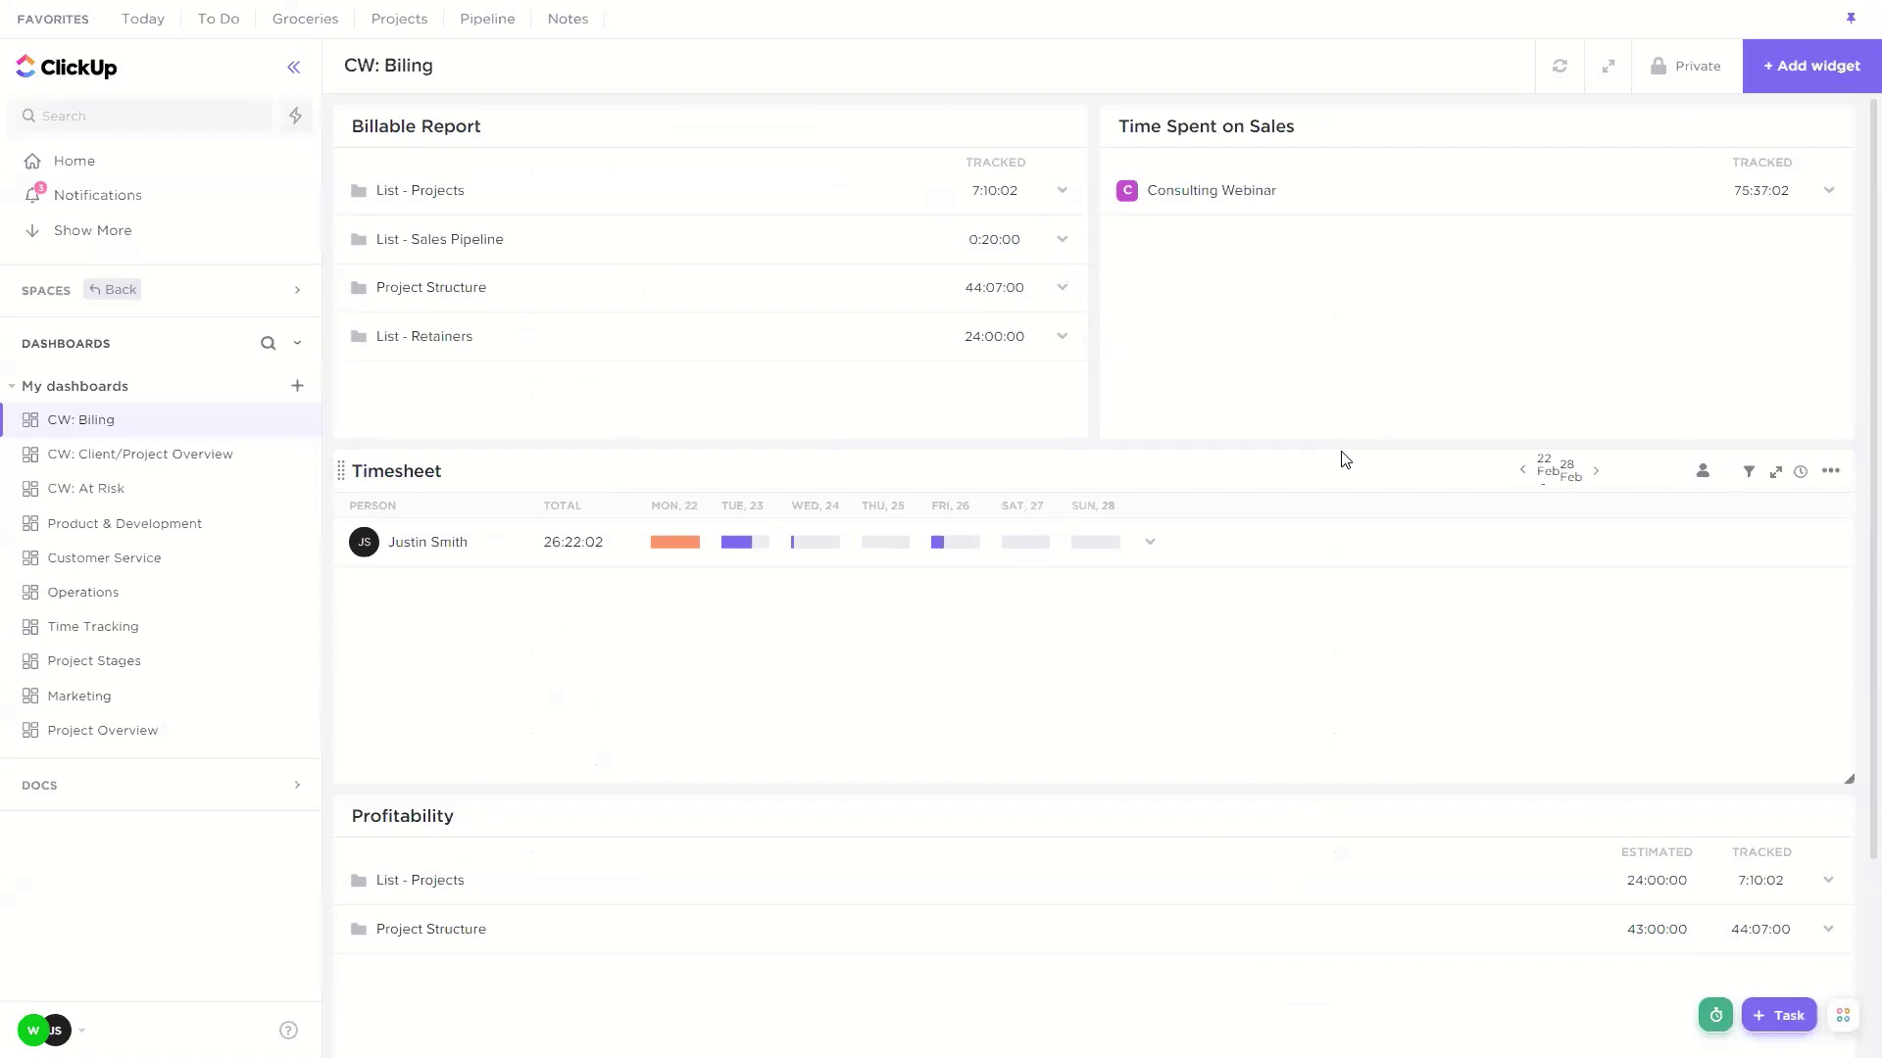
Step: Add the sales time tag in the settings of the Time Spent on Sales widget
{"action": "left_click", "coordinate": [1831, 126]}
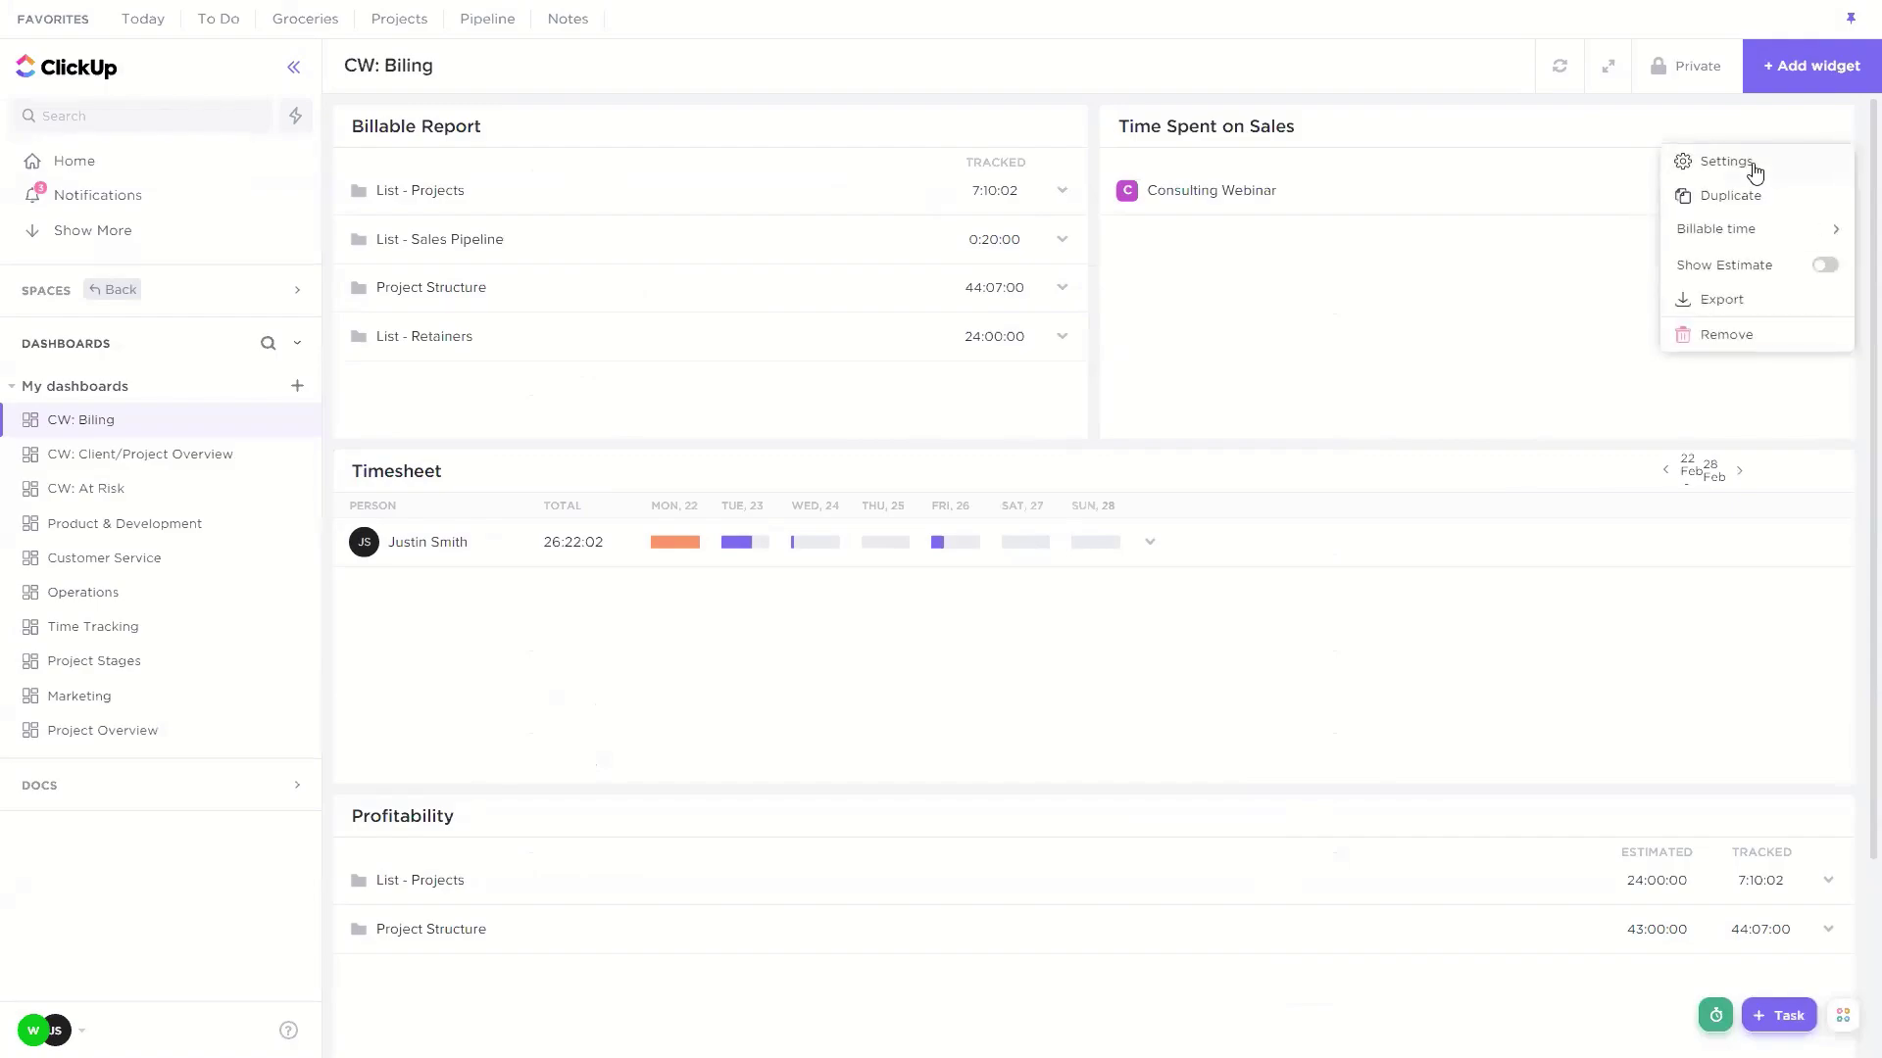
{"action": "left_click", "coordinate": [1754, 165]}
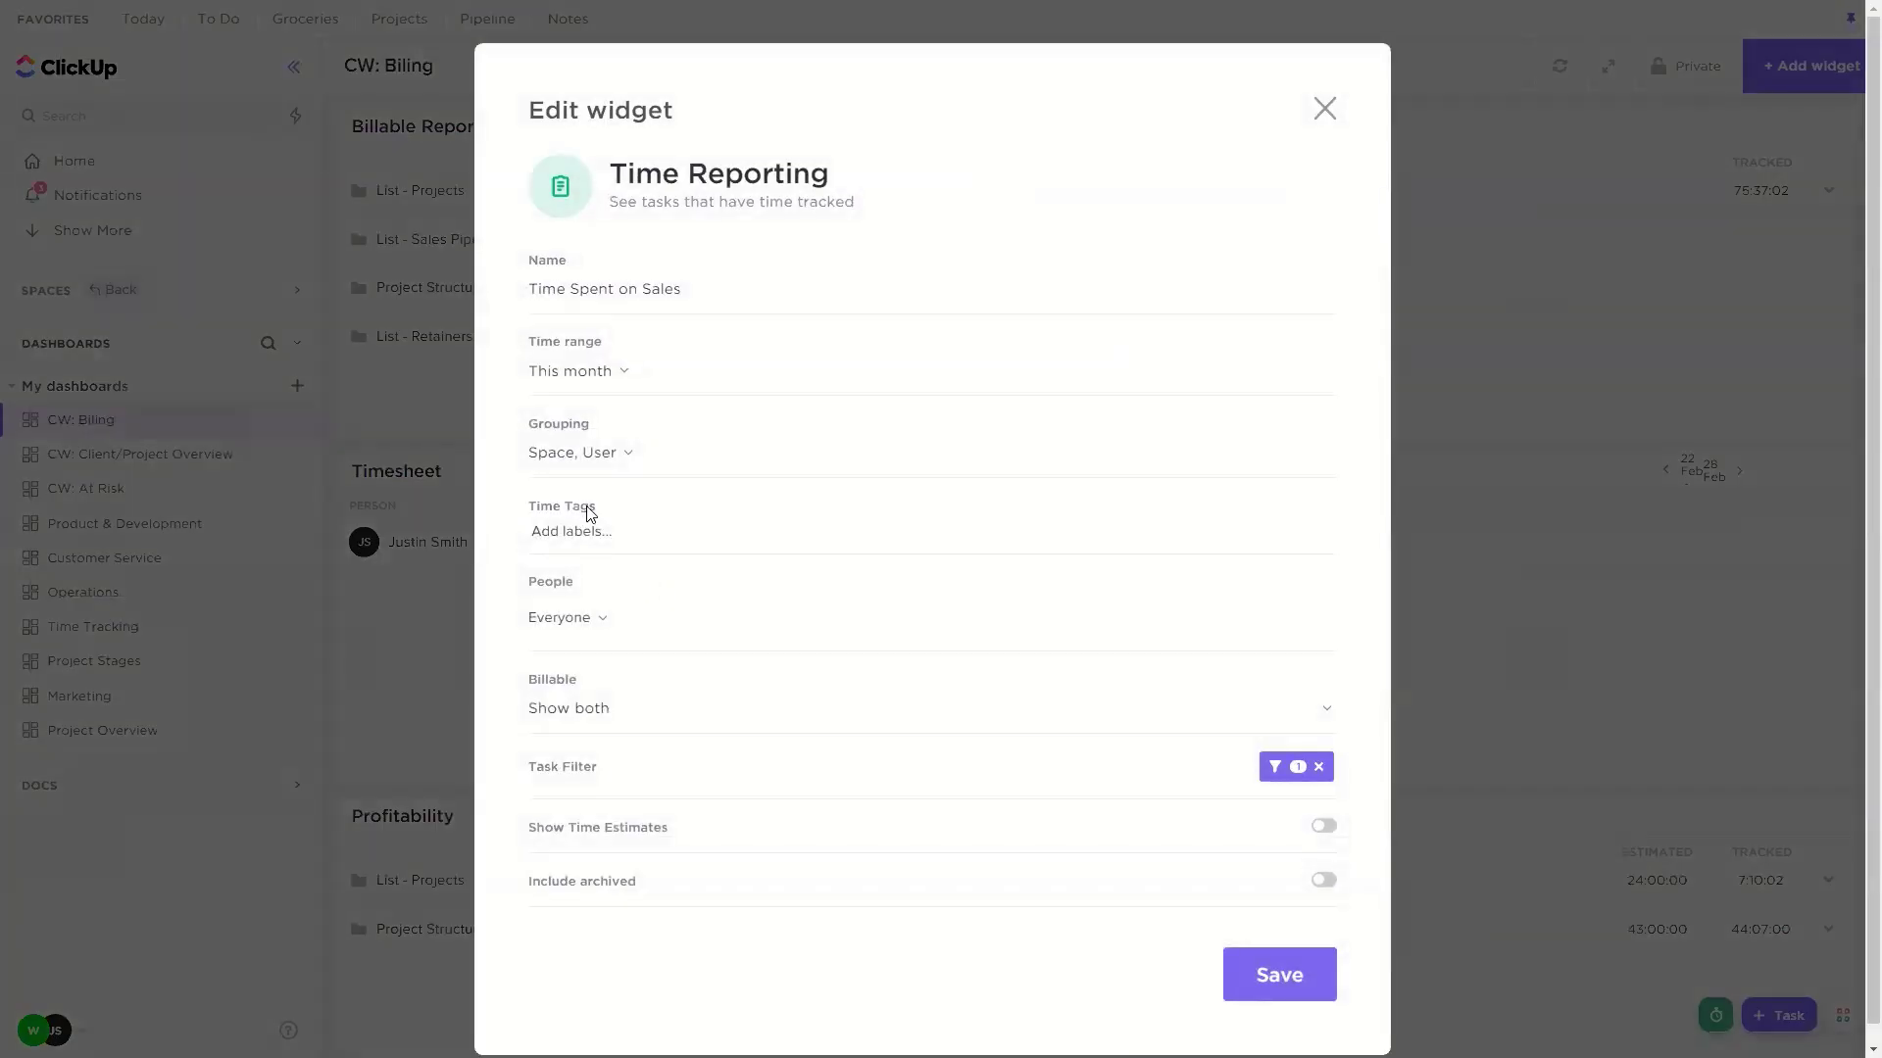
{"action": "left_click", "coordinate": [554, 532]}
{"action": "left_click", "coordinate": [582, 614]}
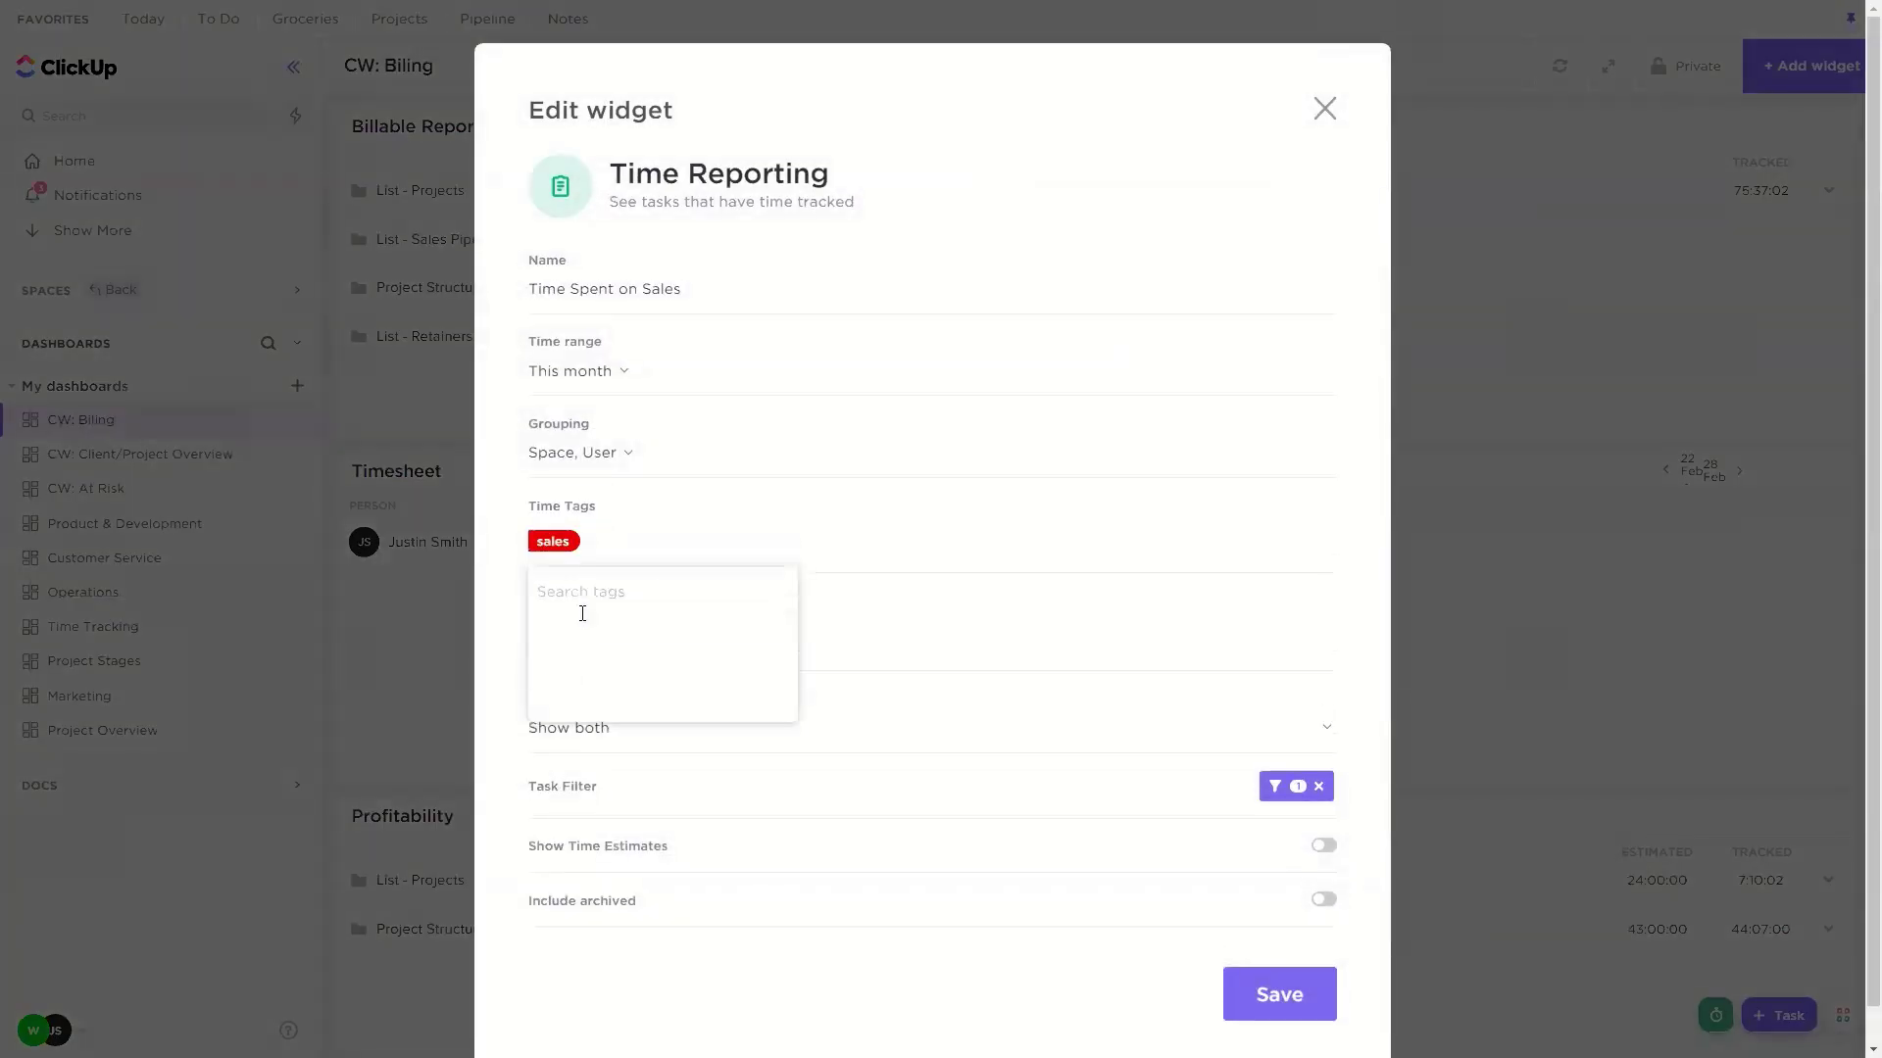
{"action": "left_click", "coordinate": [519, 560]}
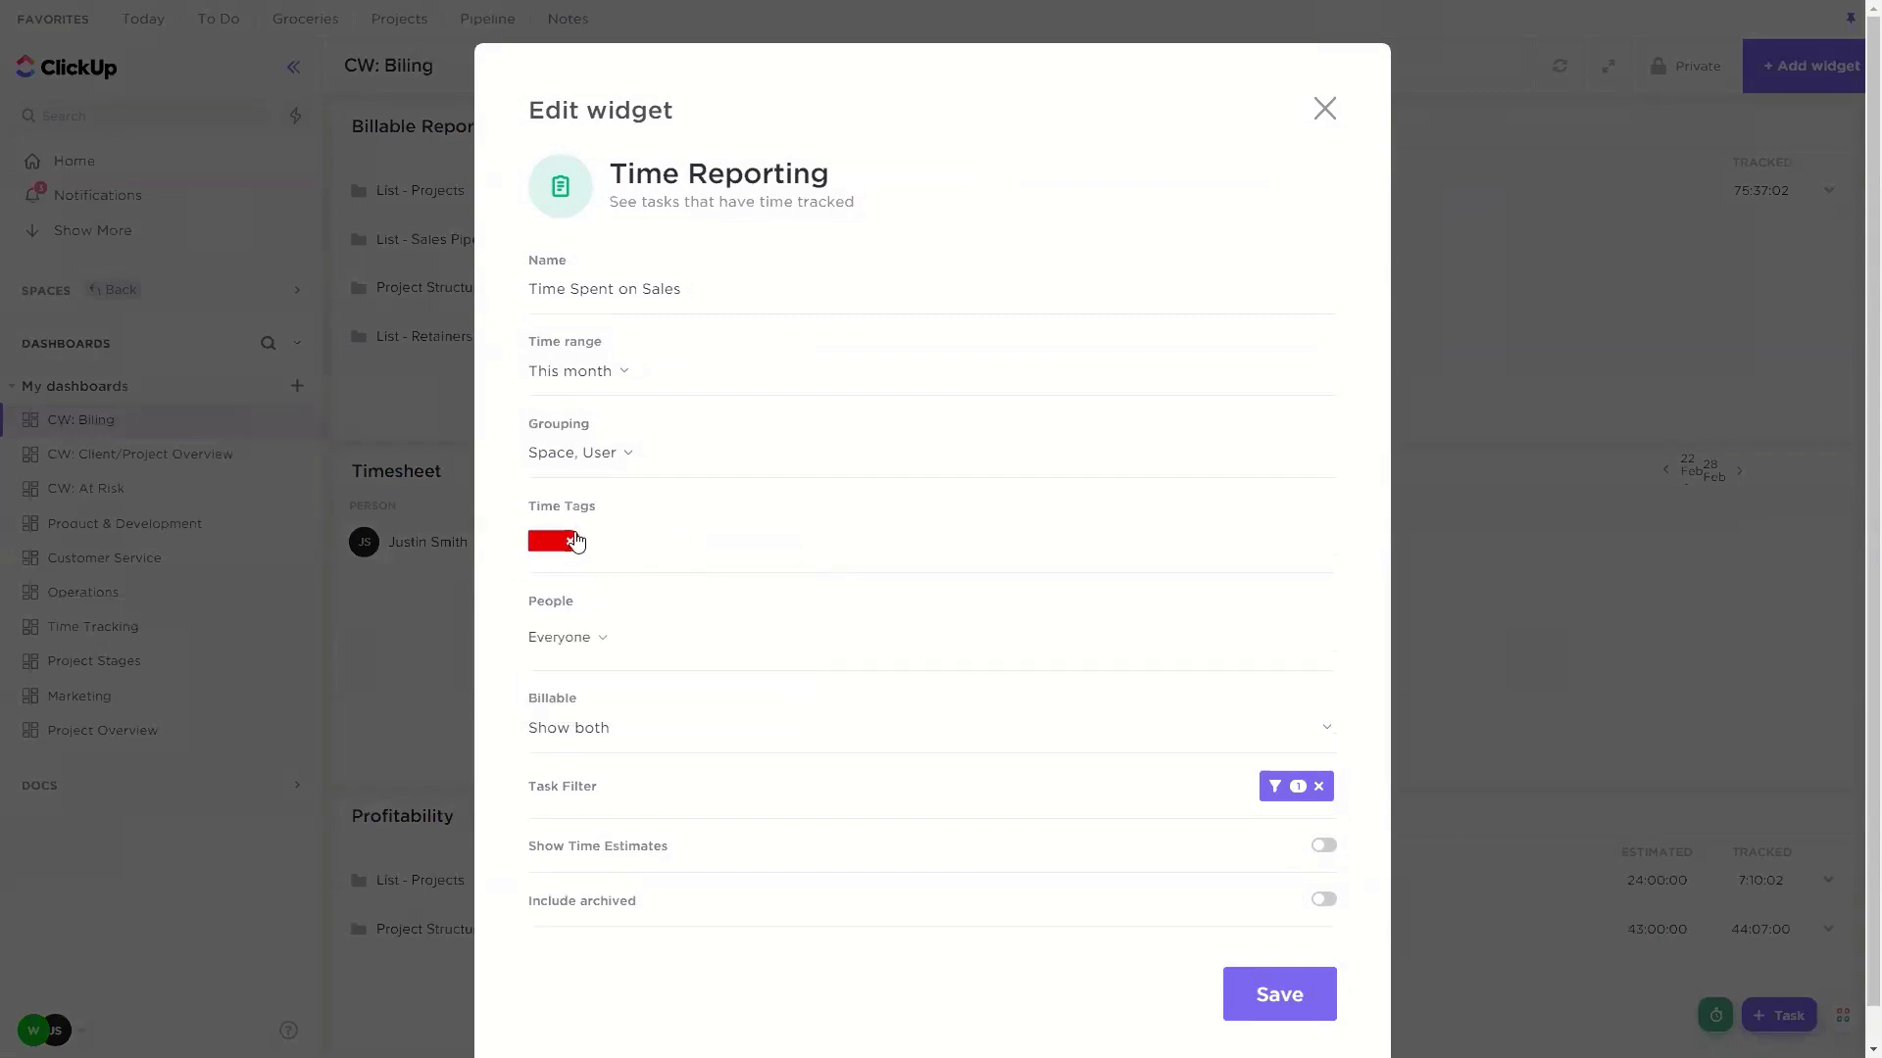
Step: Review the grouping options and task filter of the Time Spent on Sales widget and save its settings
{"action": "left_click", "coordinate": [630, 453]}
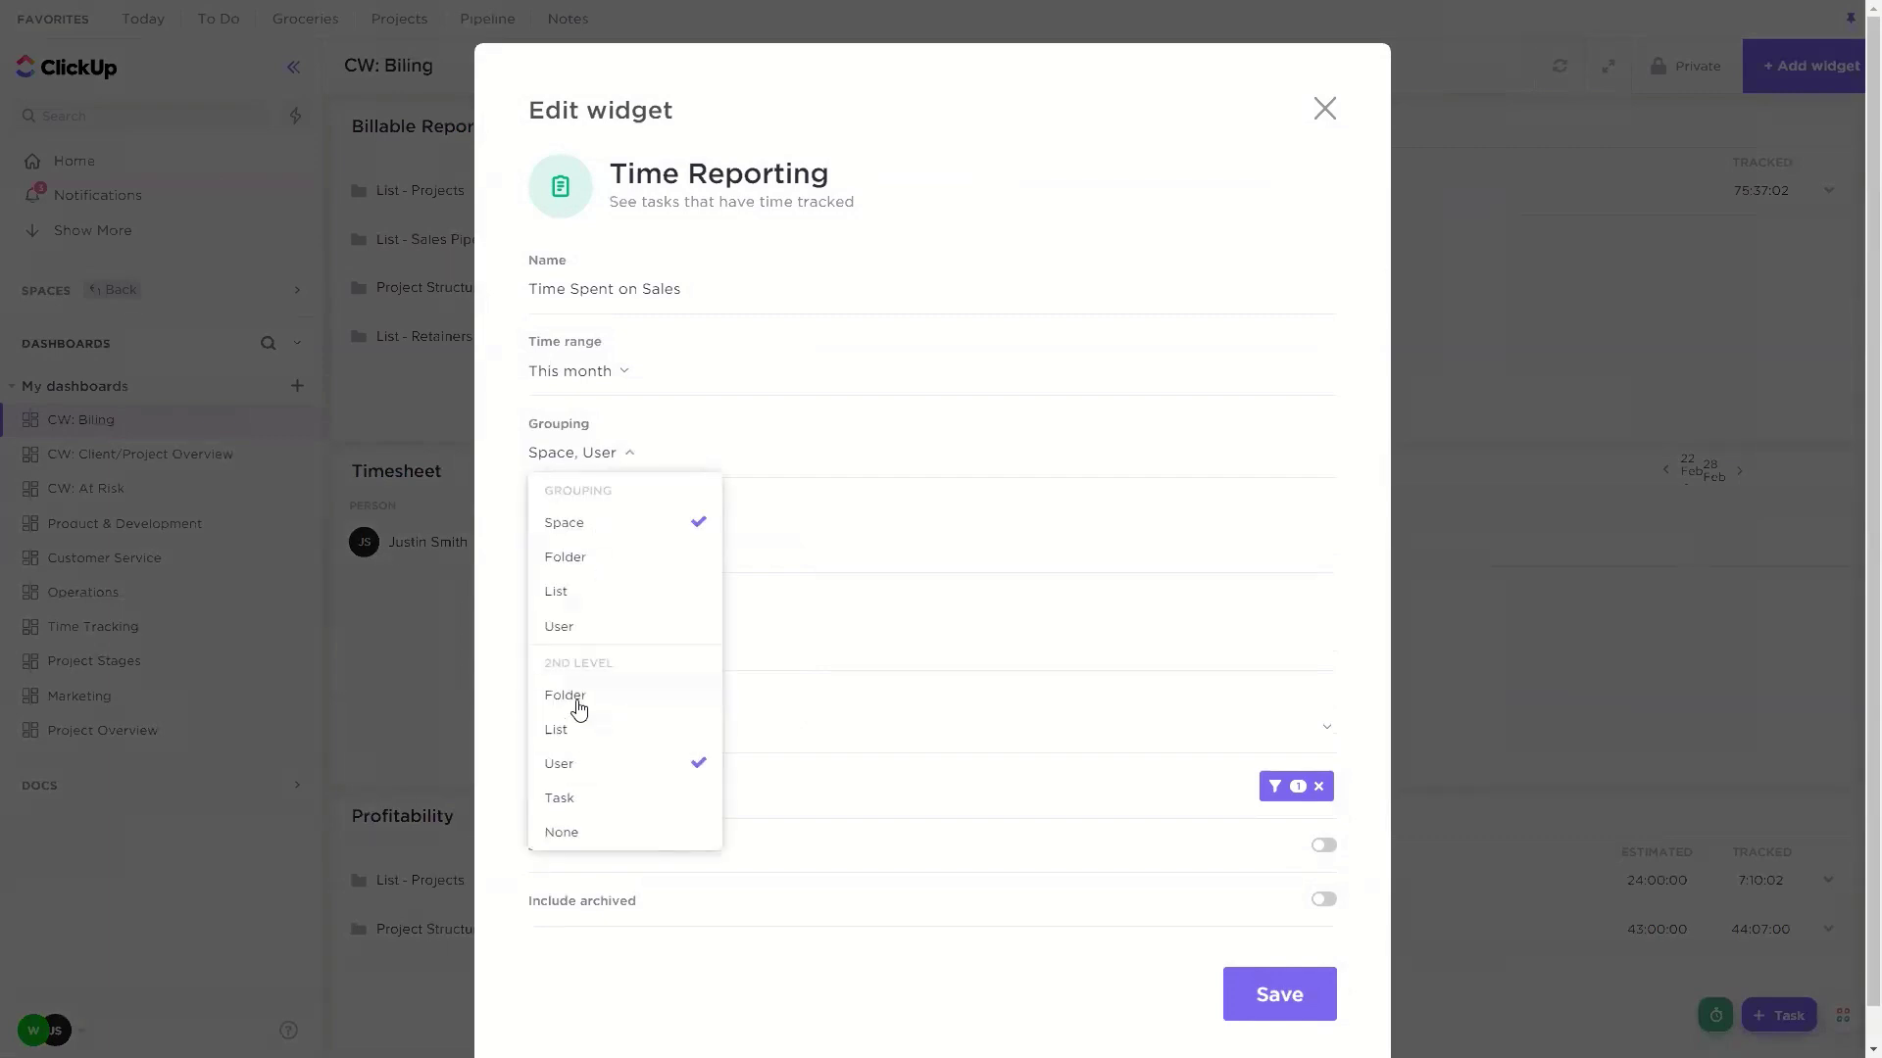
{"action": "left_click", "coordinate": [512, 602]}
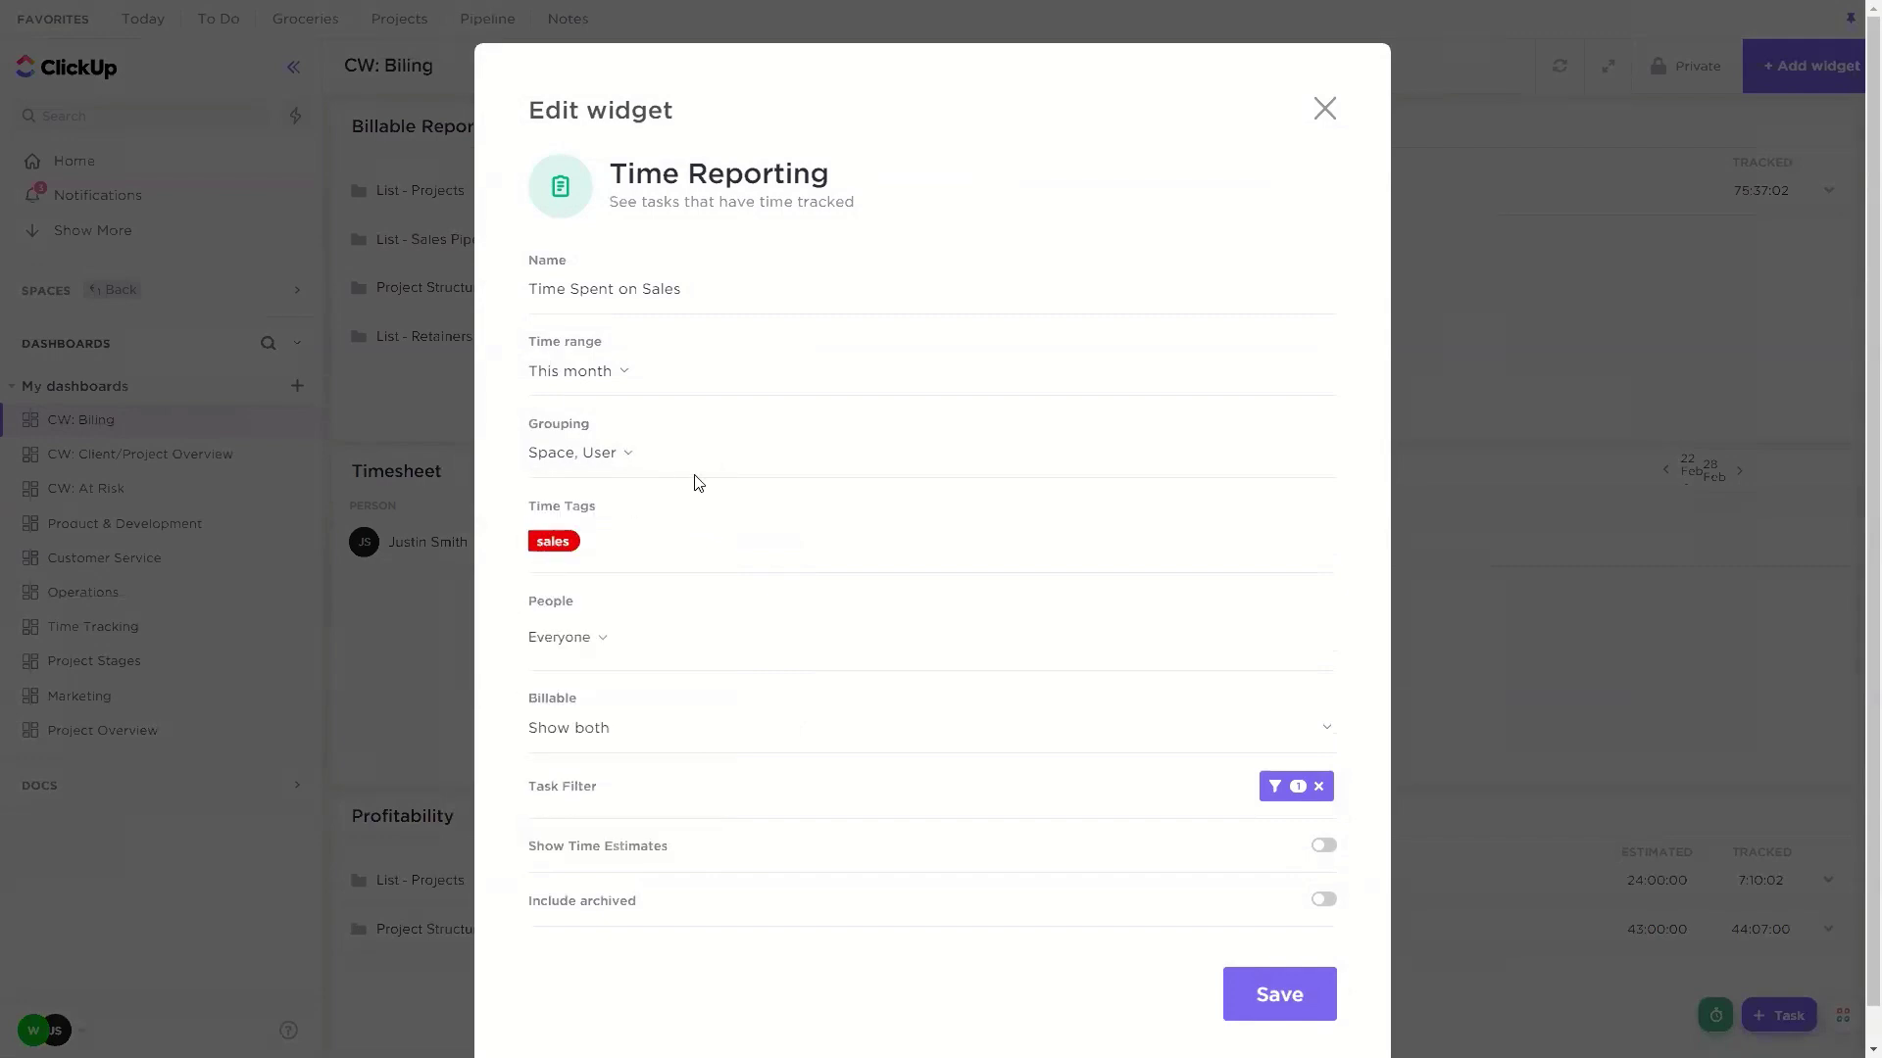
{"action": "scroll", "coordinate": [728, 536], "scroll_direction": "down", "scroll_amount": 1}
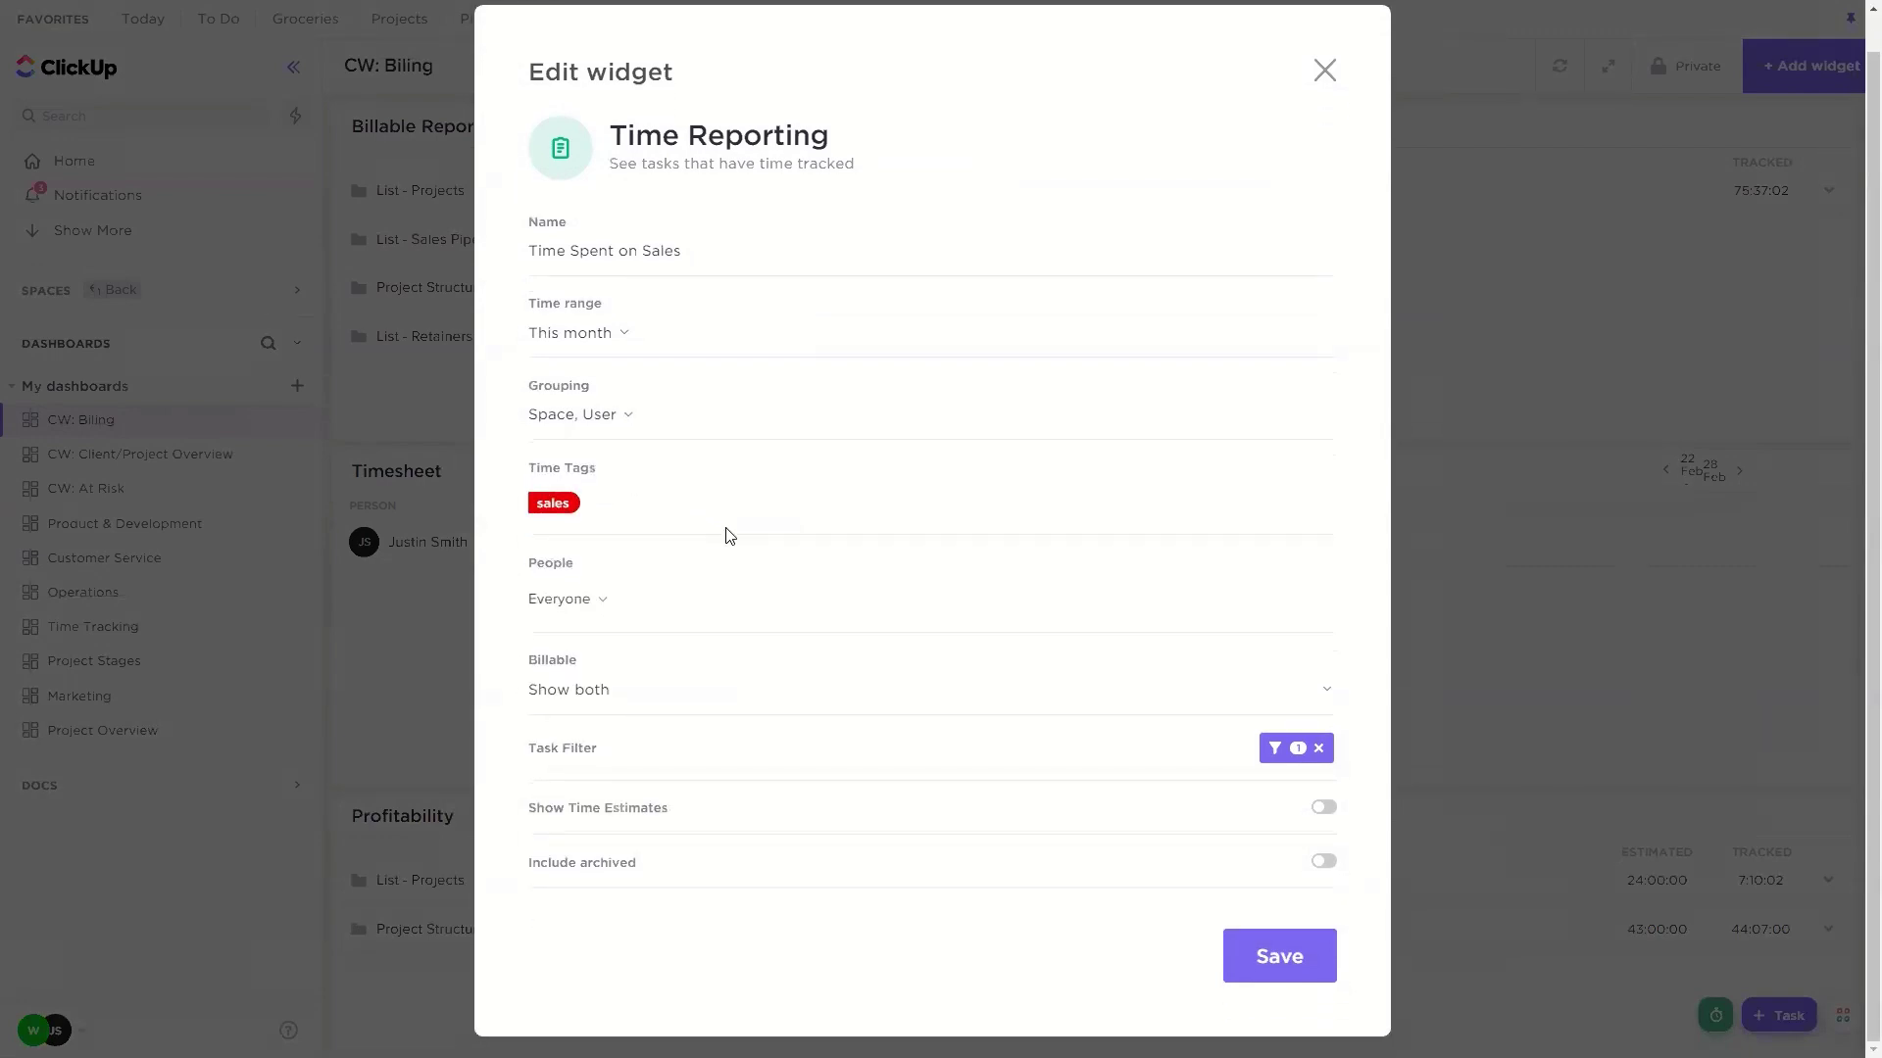
{"action": "left_click", "coordinate": [1281, 748]}
{"action": "left_click", "coordinate": [1032, 939]}
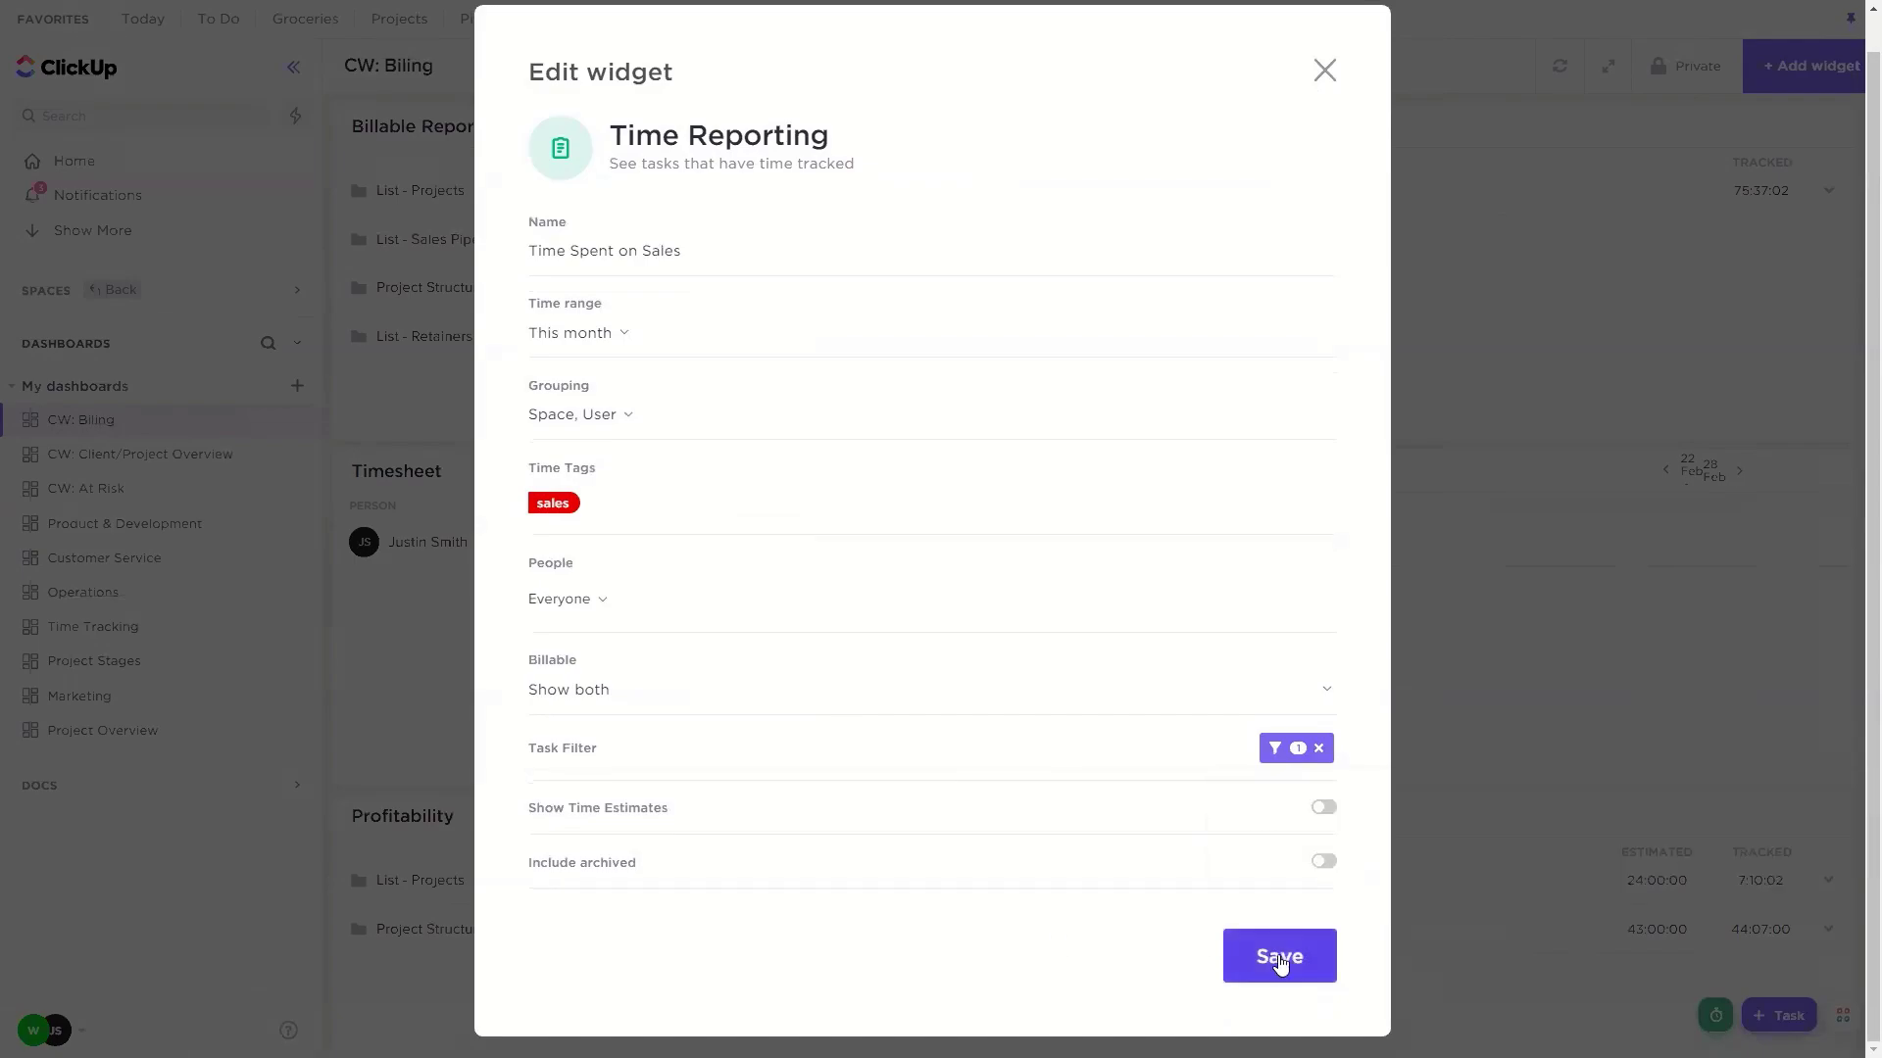
{"action": "left_click", "coordinate": [1279, 957]}
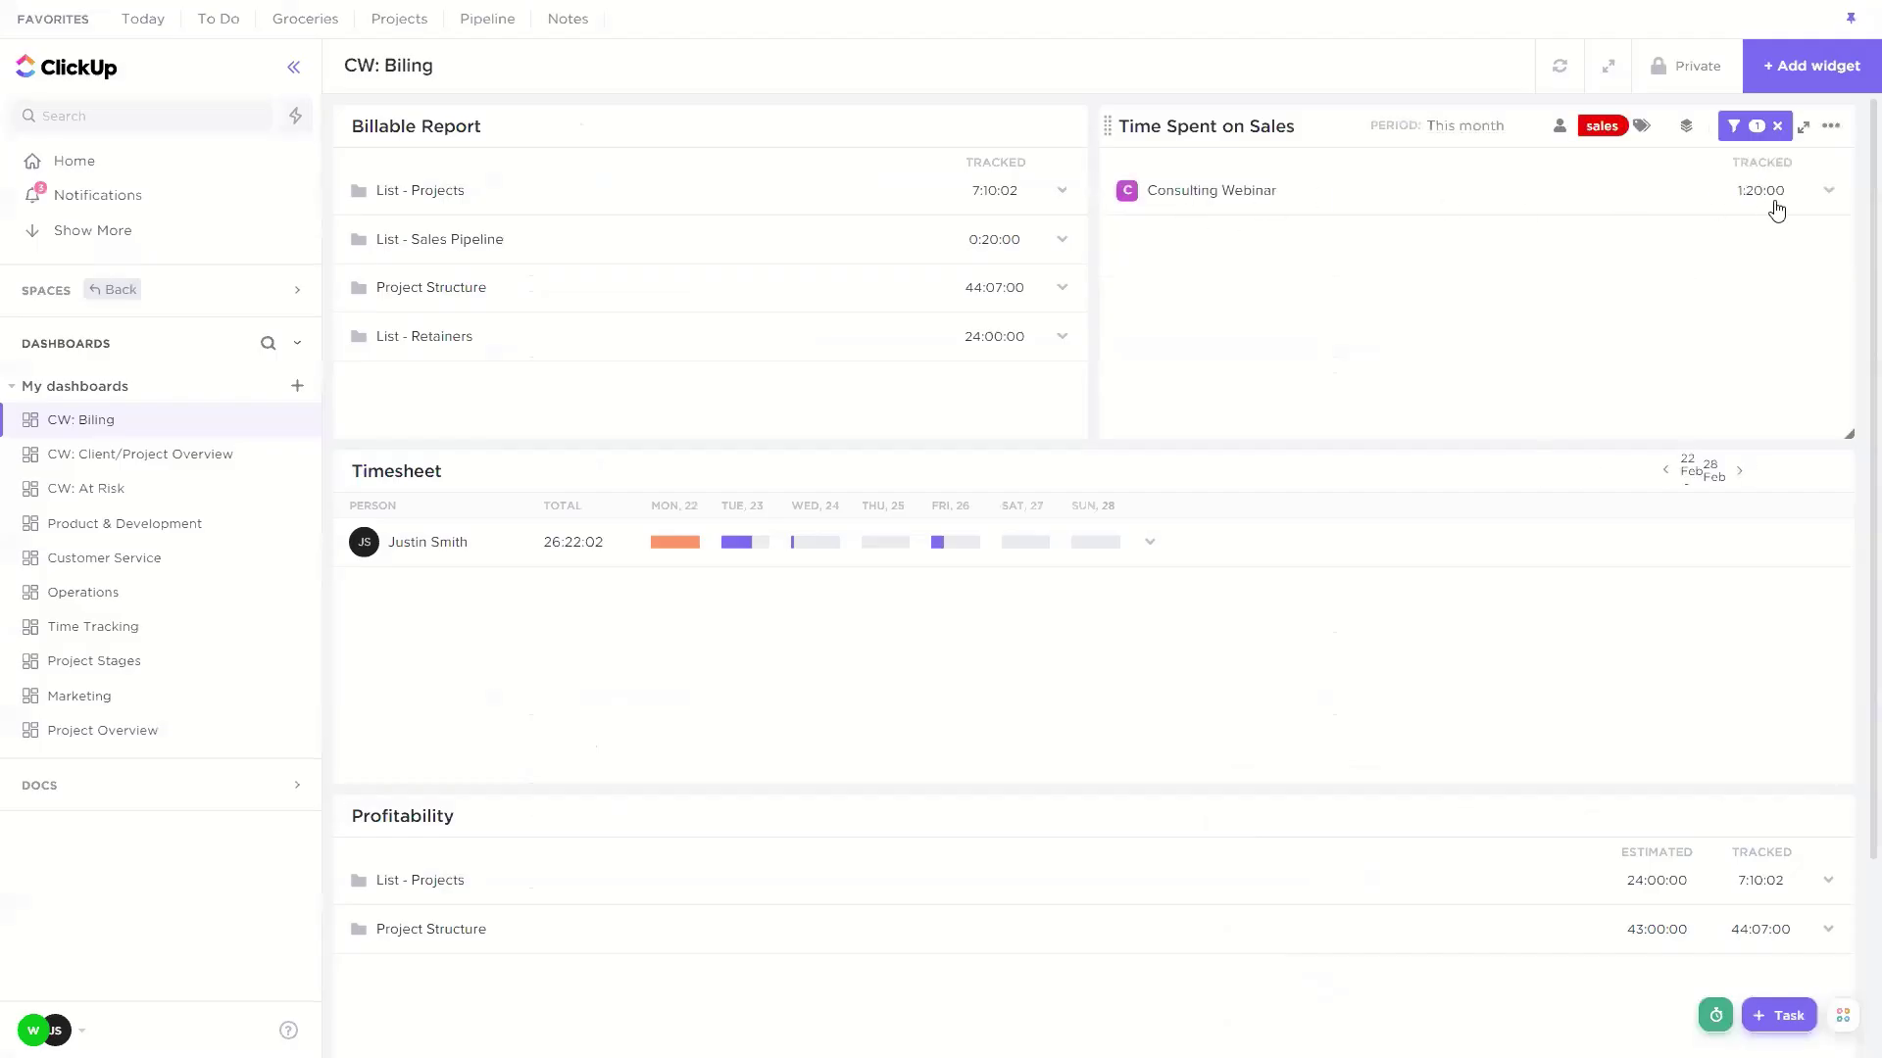
Step: Expand Consulting Webinar and the person under it to inspect the time entries tagged sales, and collapse the person's entries
{"action": "left_click", "coordinate": [1829, 191]}
{"action": "left_click", "coordinate": [1829, 242]}
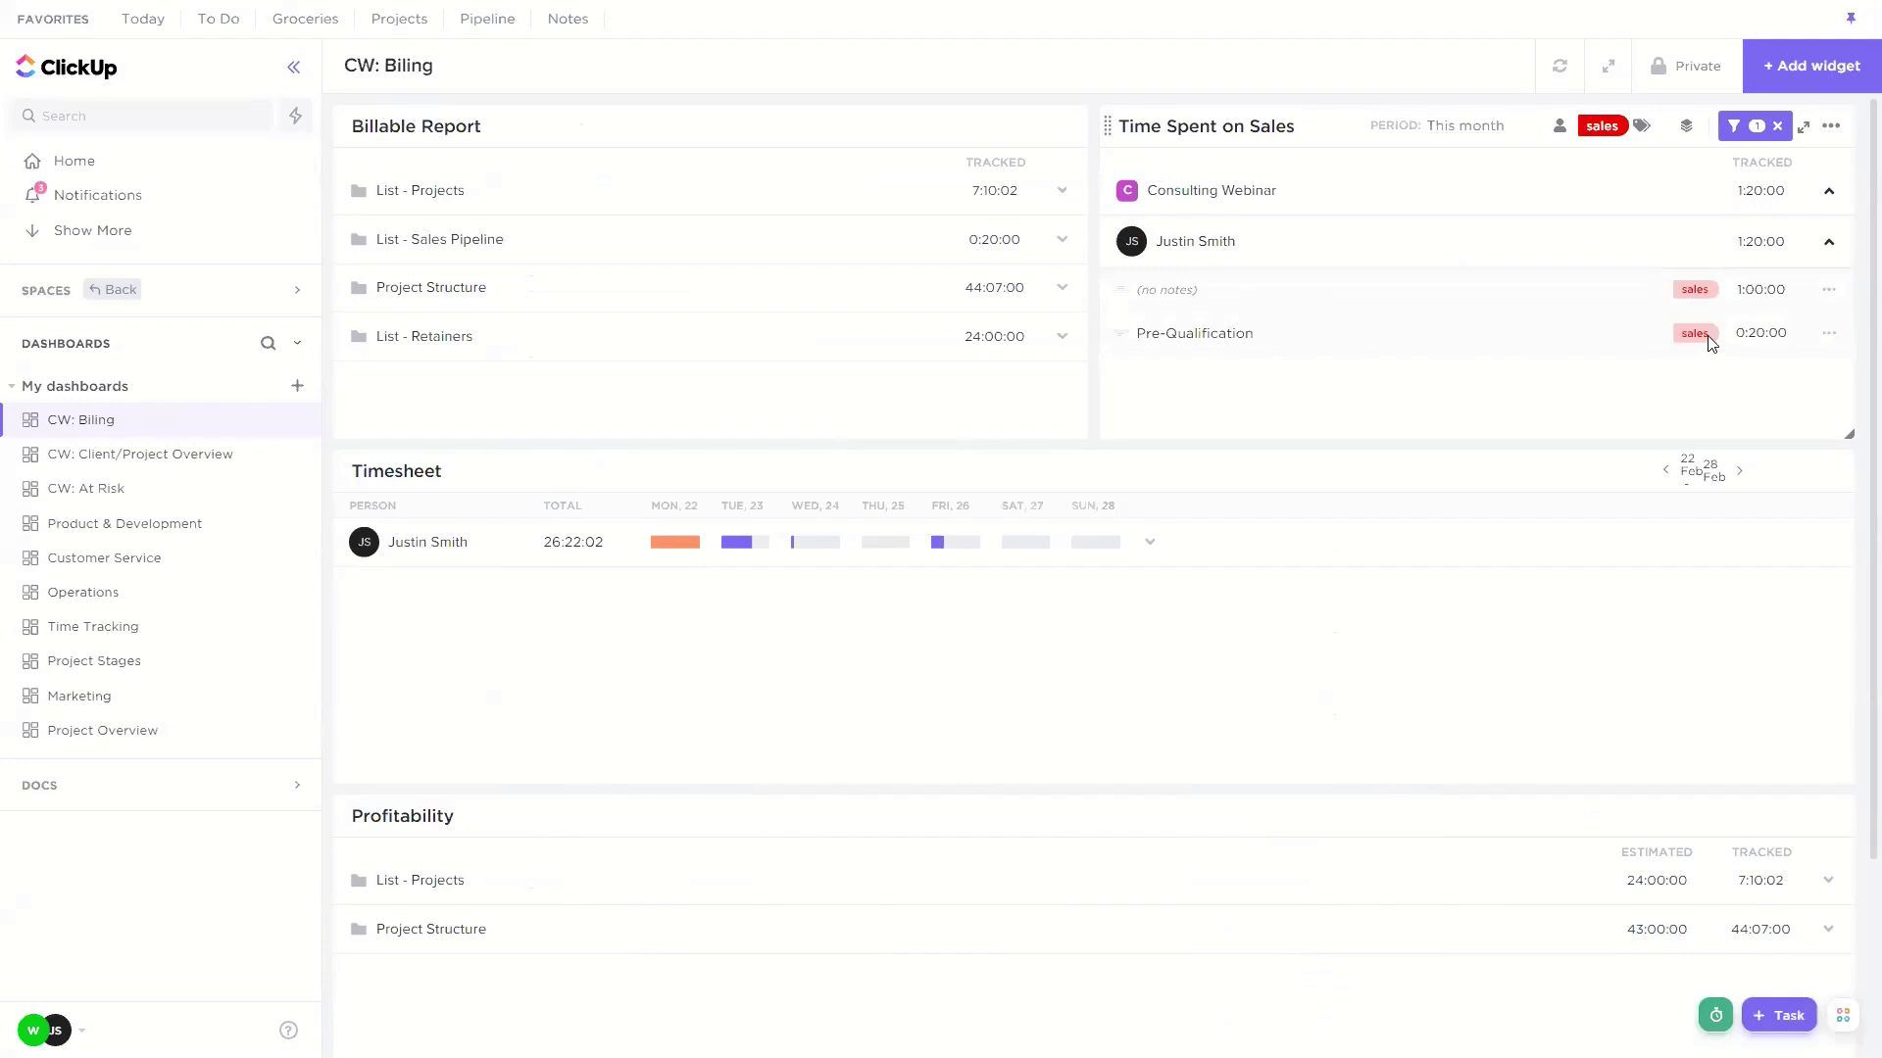
{"action": "left_click", "coordinate": [1827, 245]}
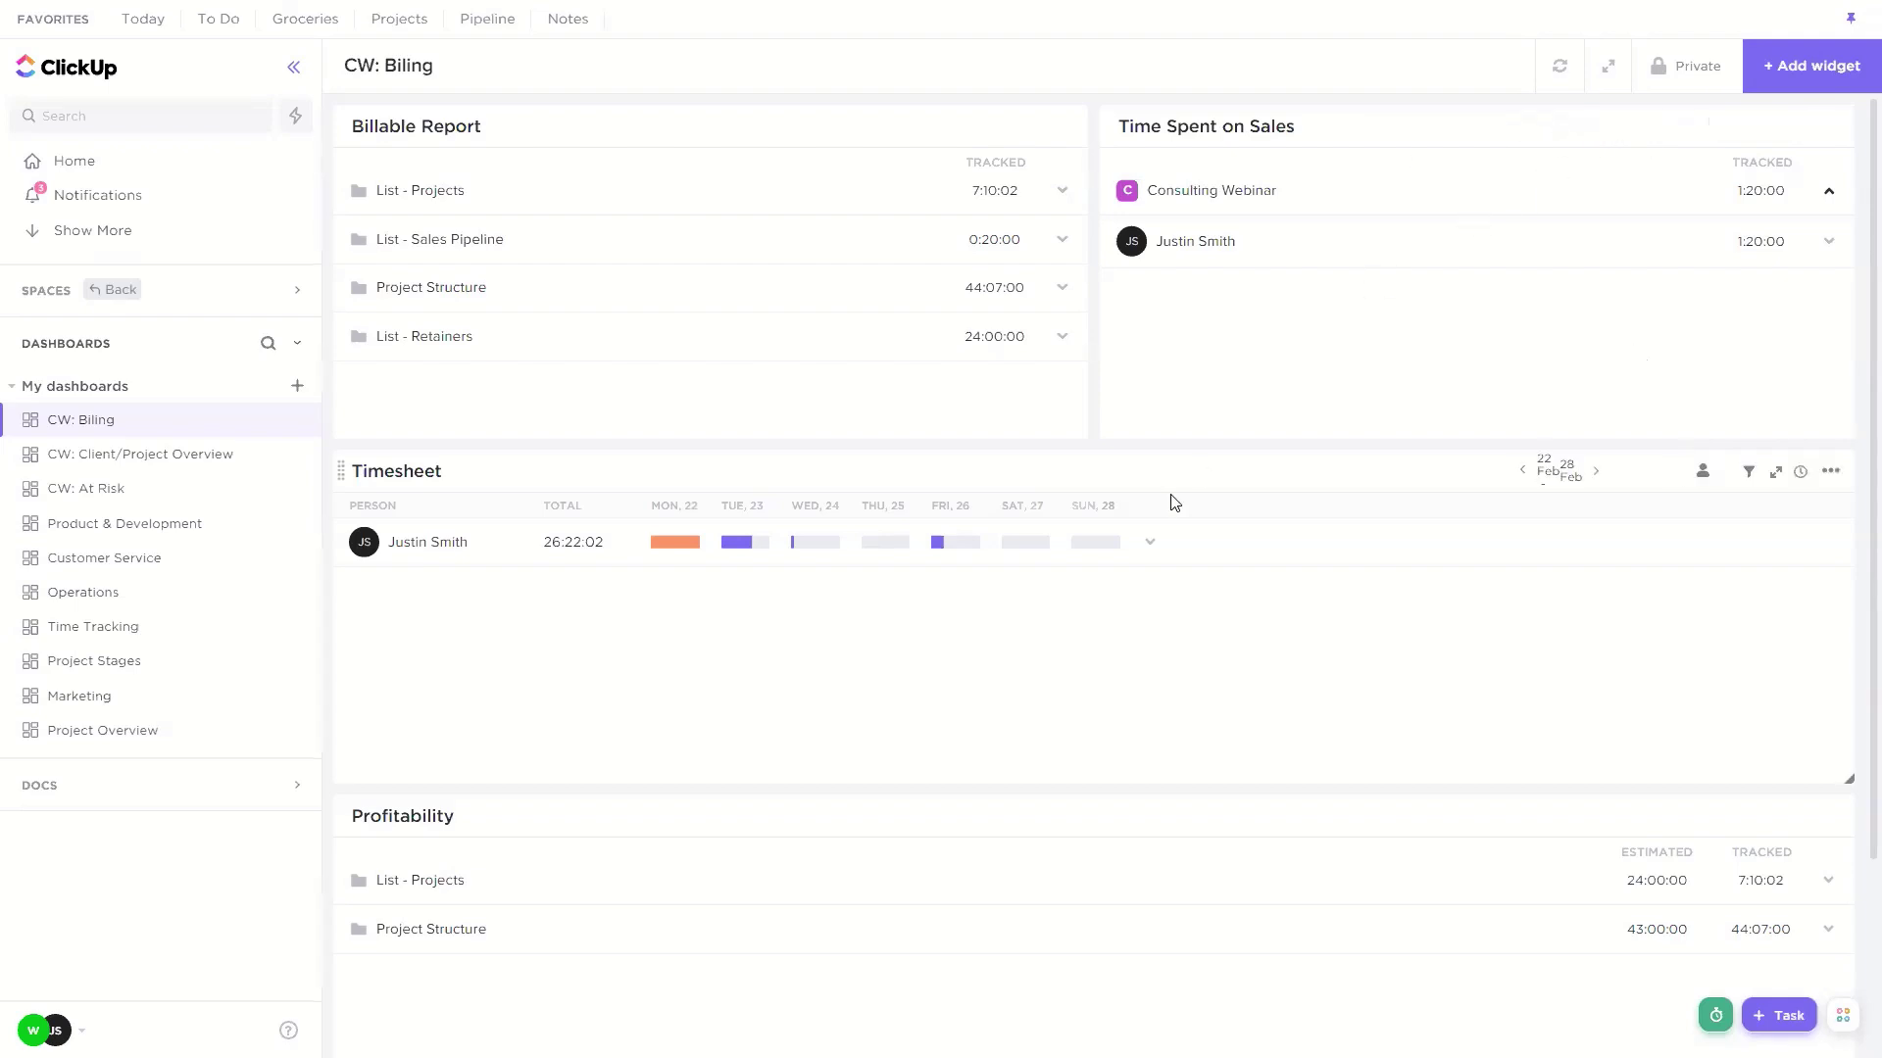
Step: Look through the Time Tracking widget types available for the CW: Biling dashboard and close the widget picker
{"action": "scroll", "coordinate": [1225, 402], "scroll_direction": "down", "scroll_amount": 2}
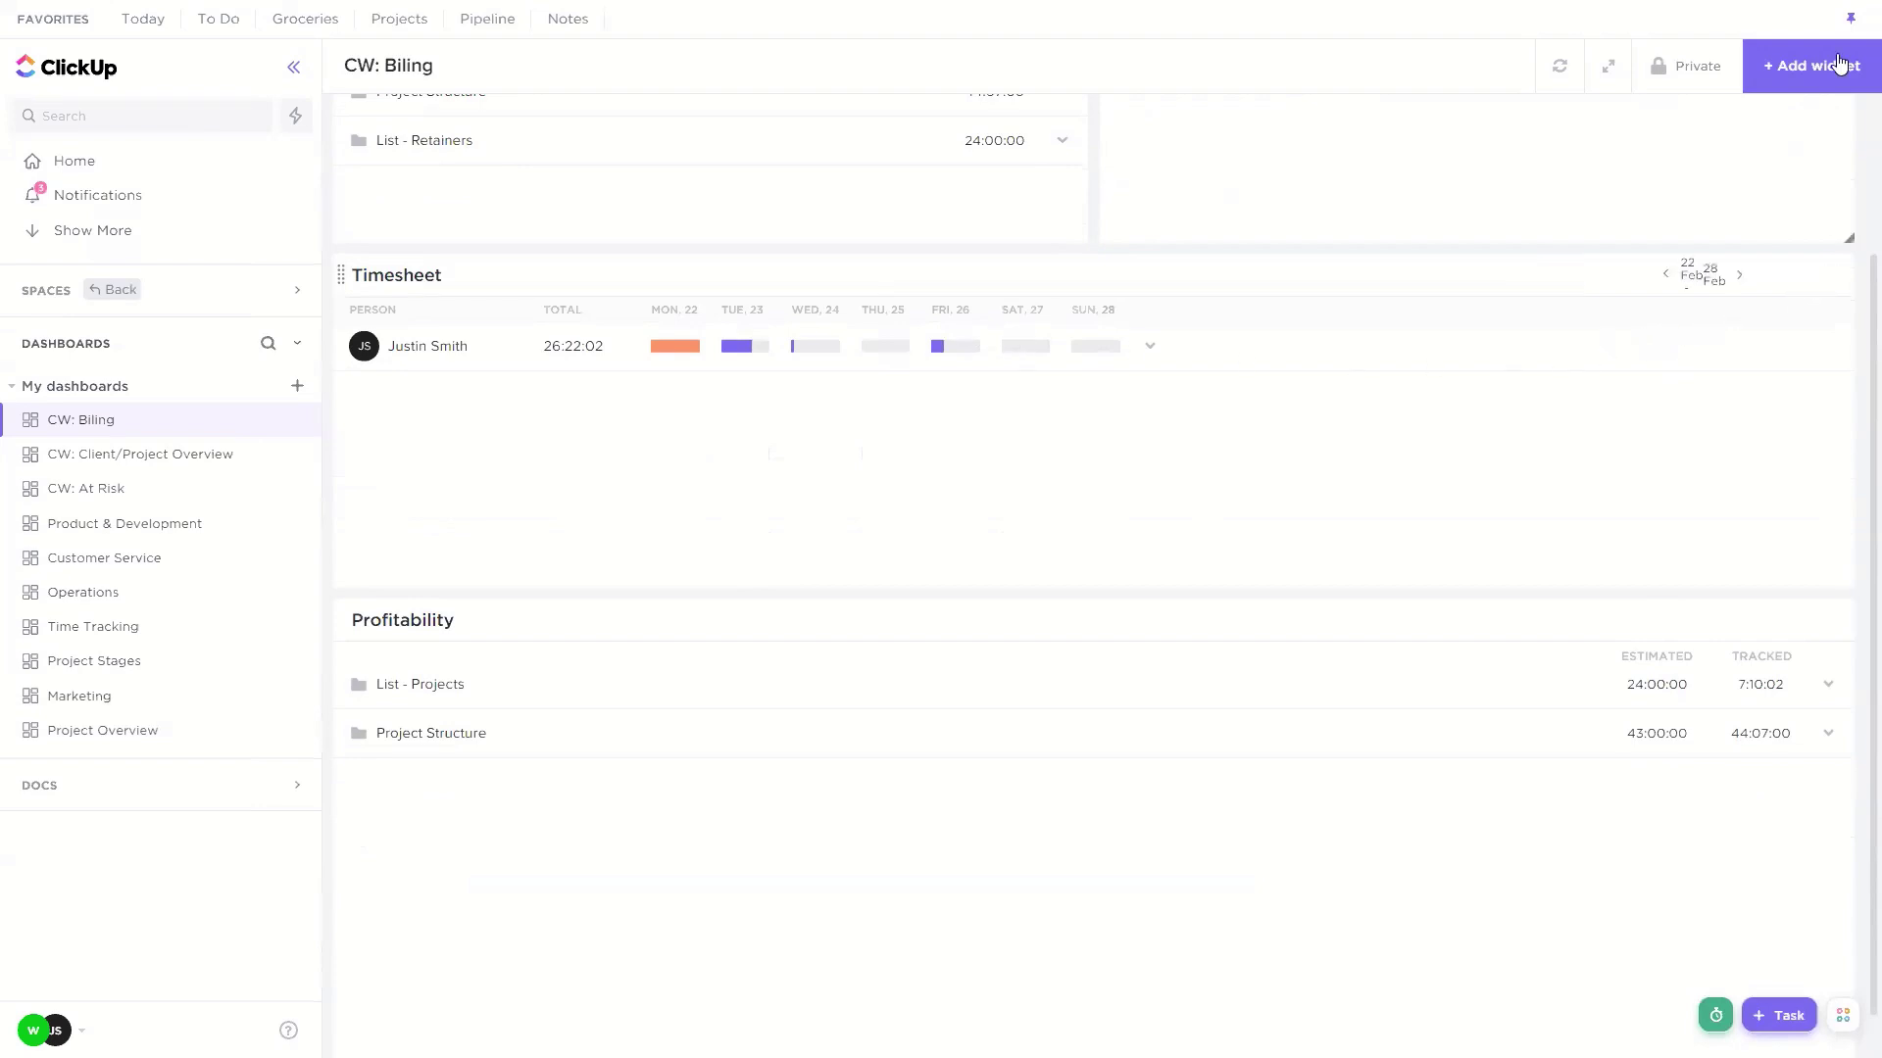
{"action": "left_click", "coordinate": [1806, 65]}
{"action": "left_click", "coordinate": [667, 457]}
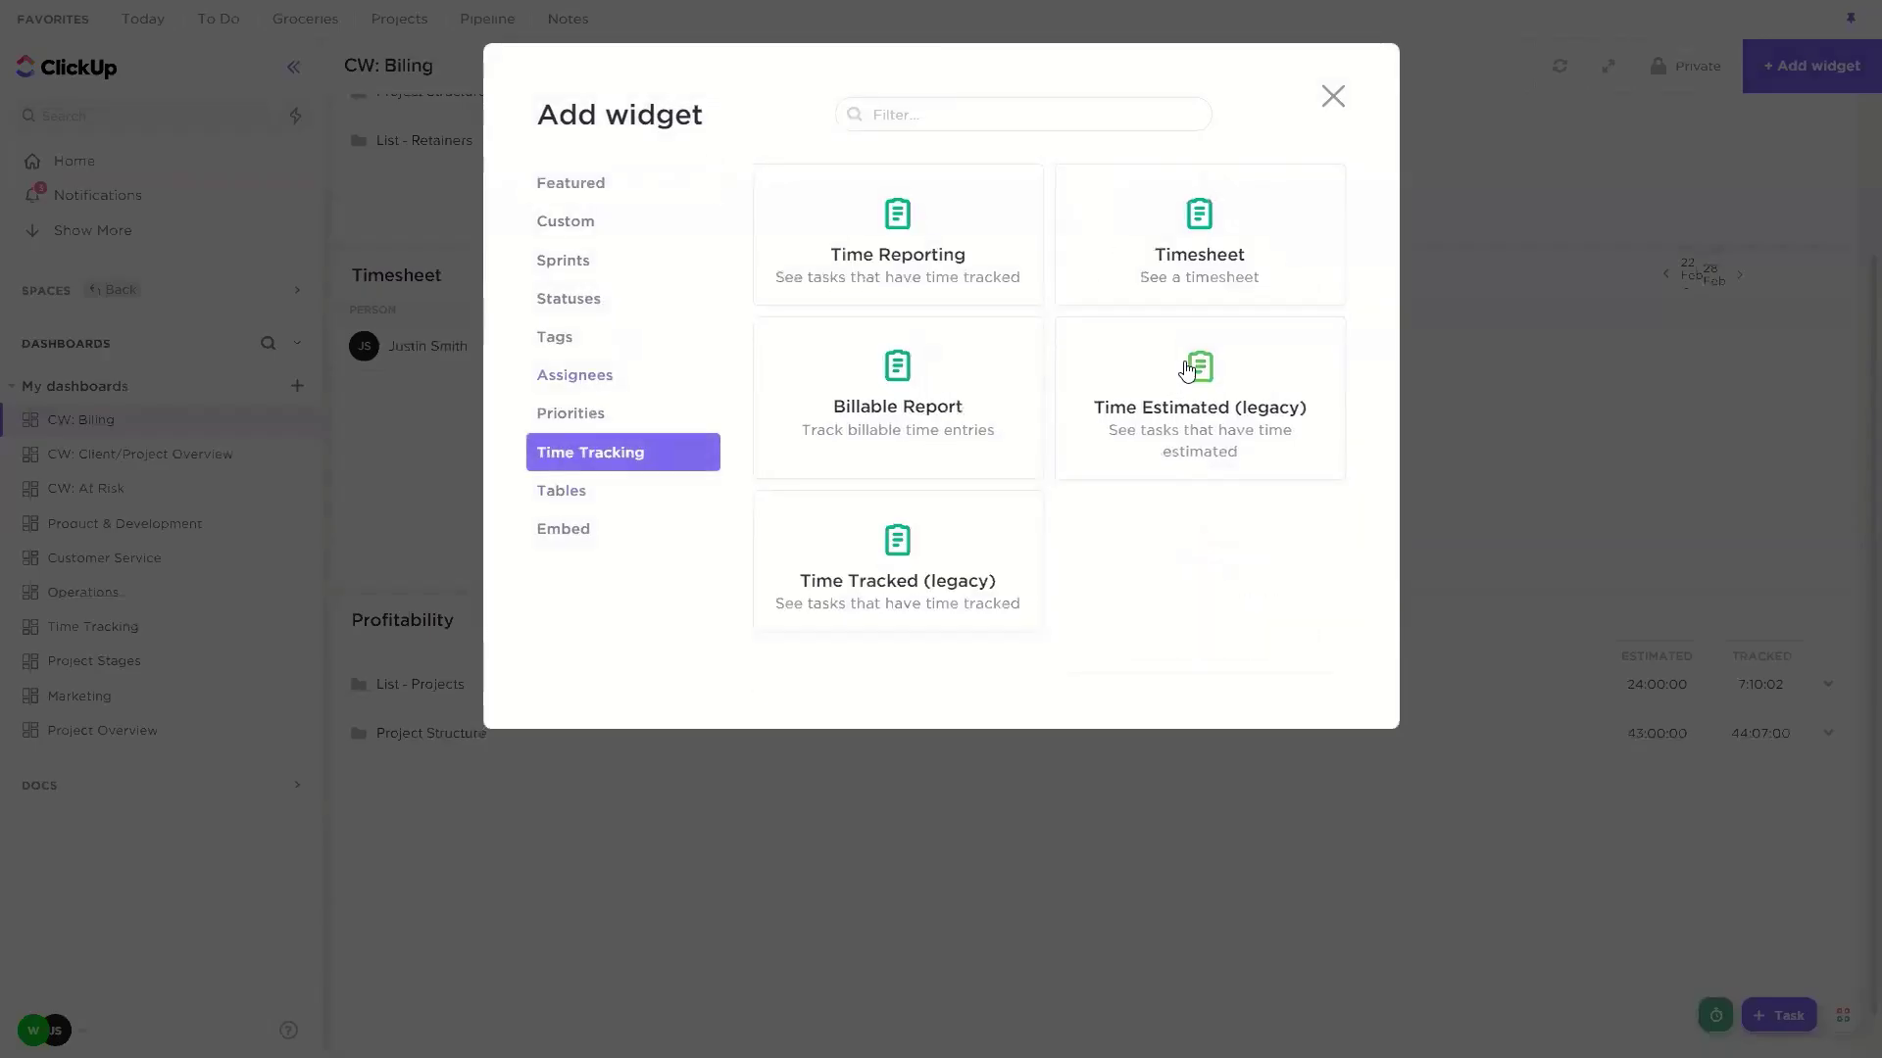
{"action": "left_click", "coordinate": [1333, 95]}
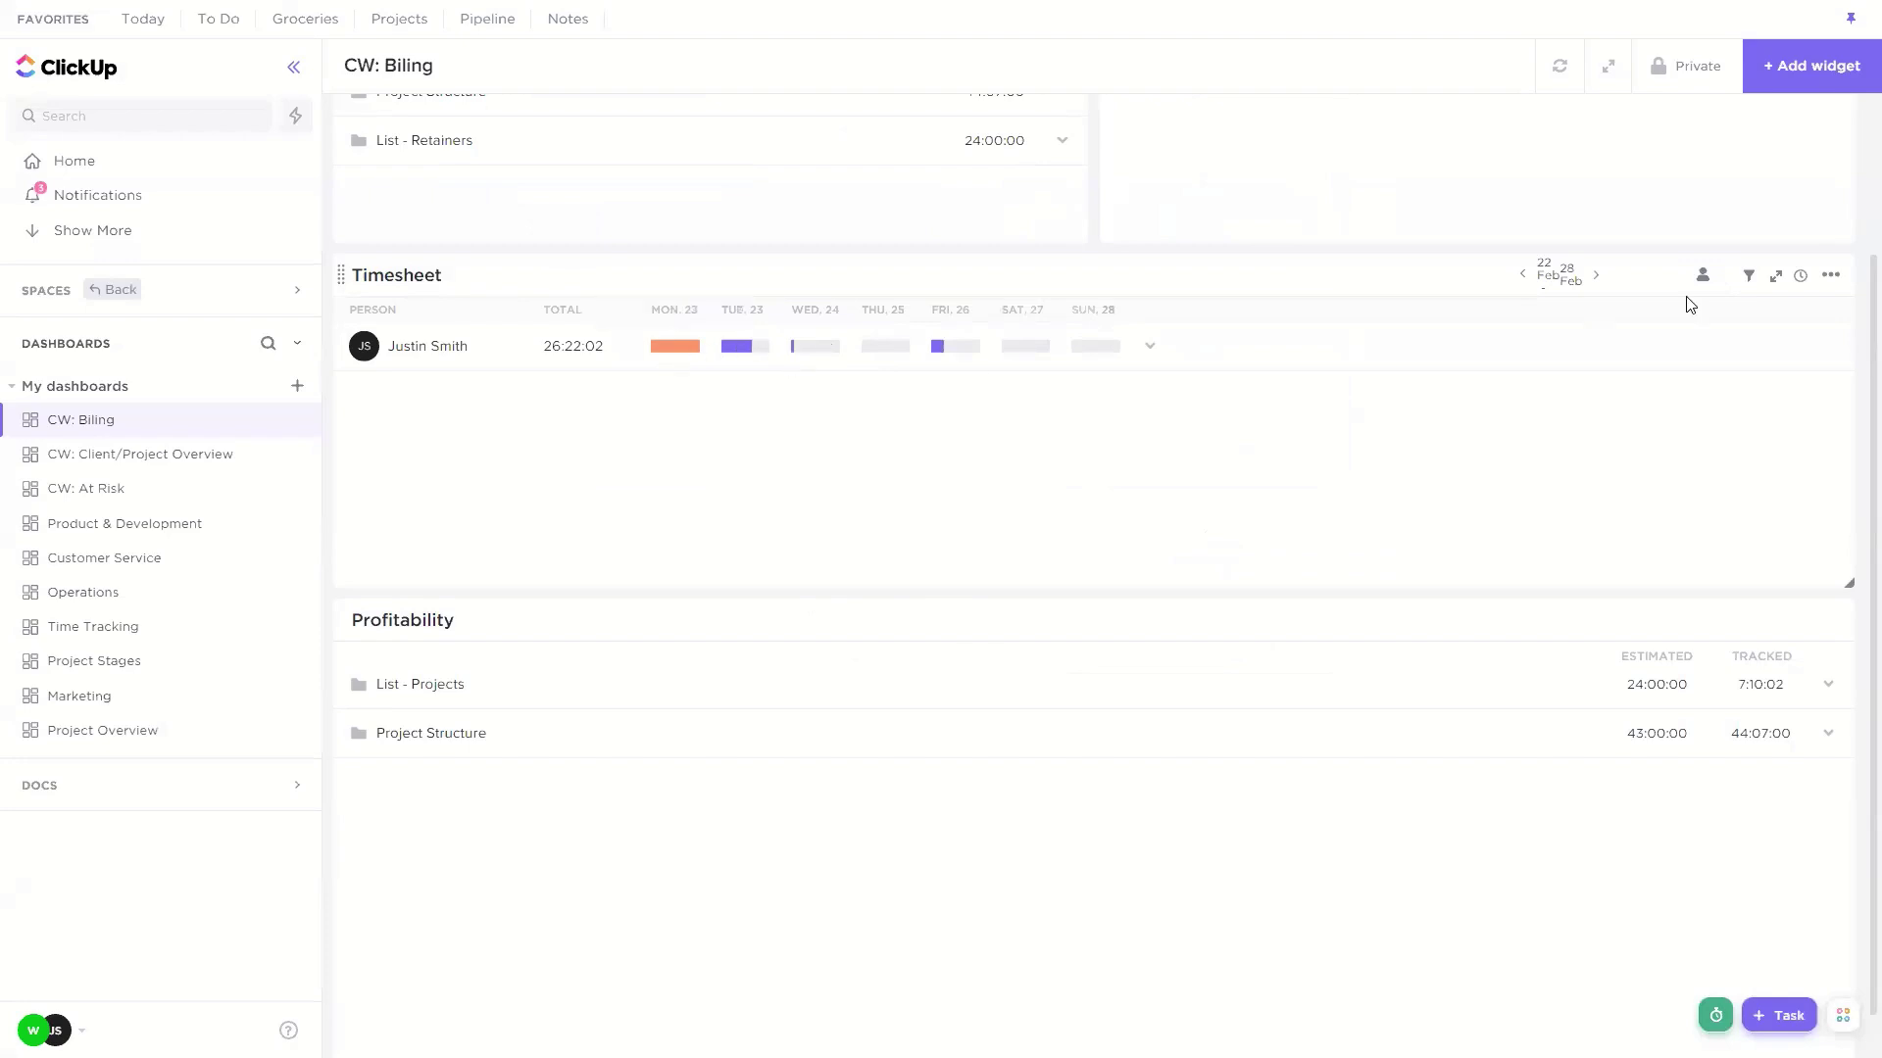
Step: Review the Timesheet widget's settings, including the Billable display options, and close them without saving
{"action": "left_click", "coordinate": [1831, 275]}
{"action": "left_click", "coordinate": [1740, 312]}
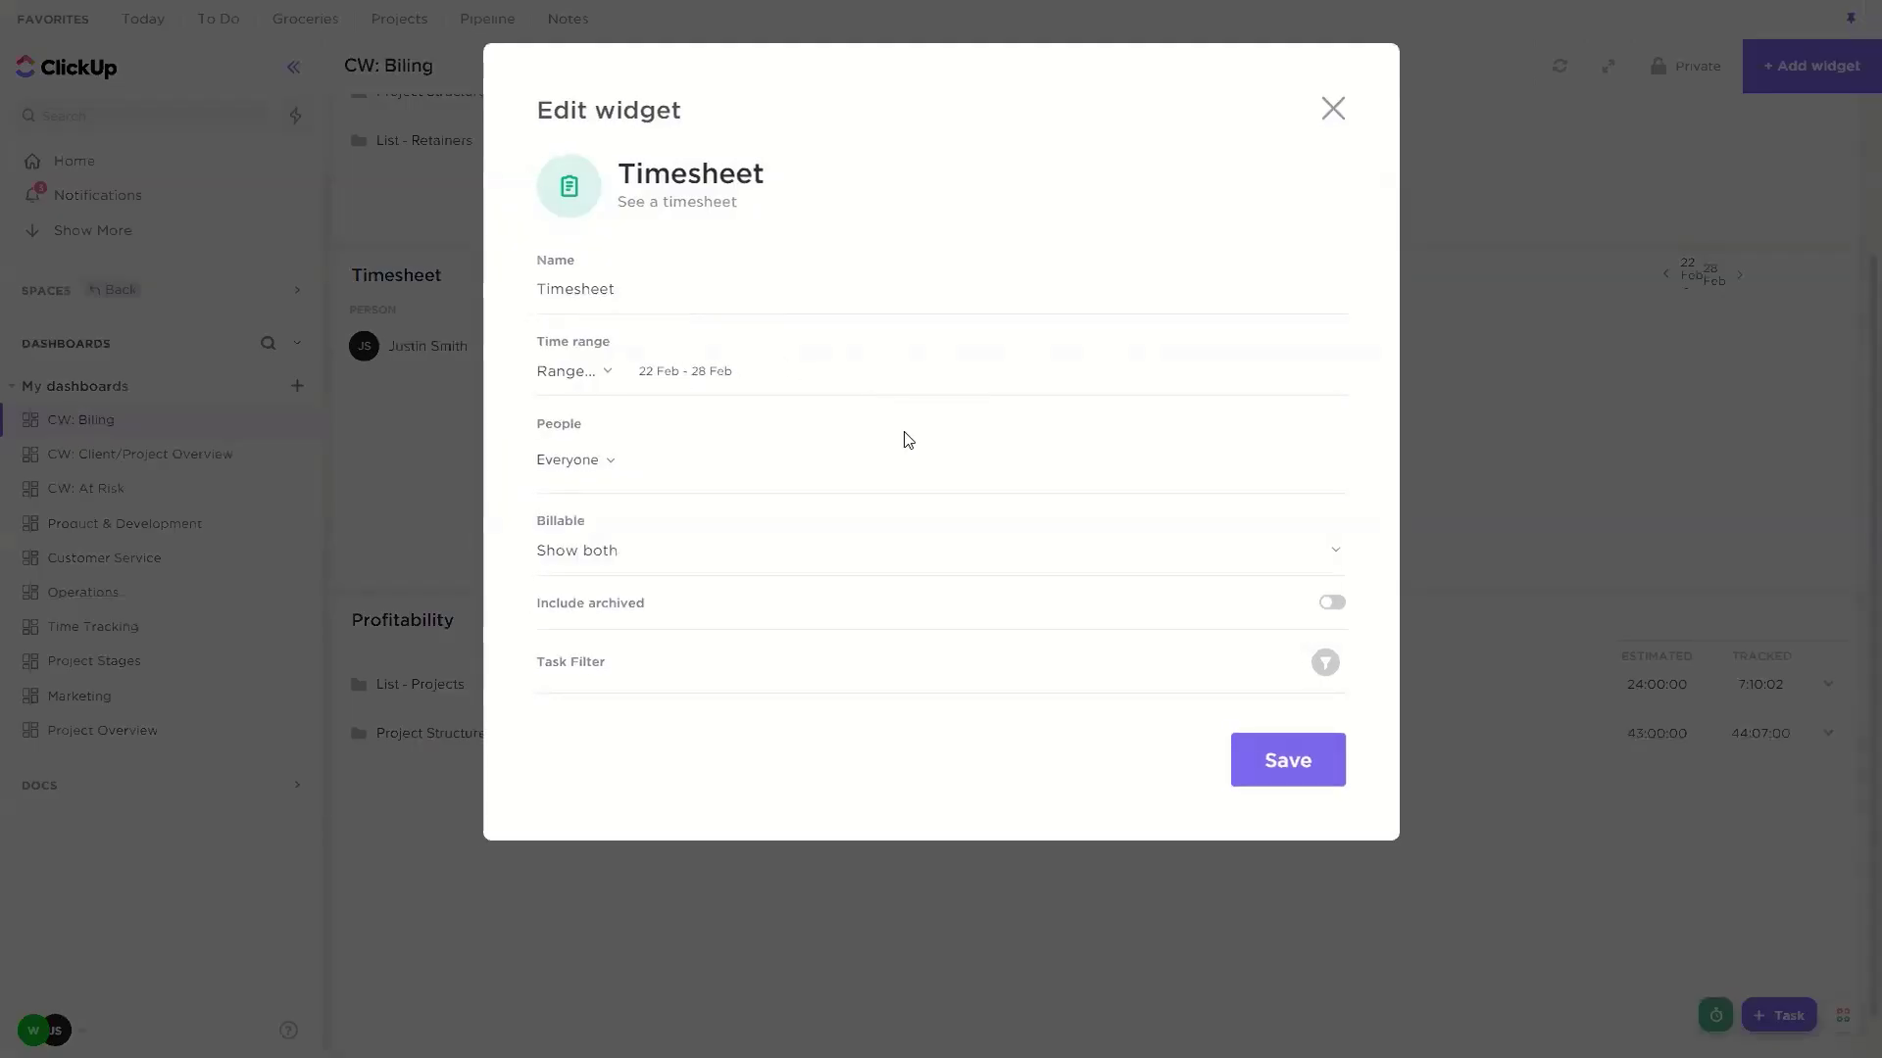
{"action": "left_click", "coordinate": [584, 550]}
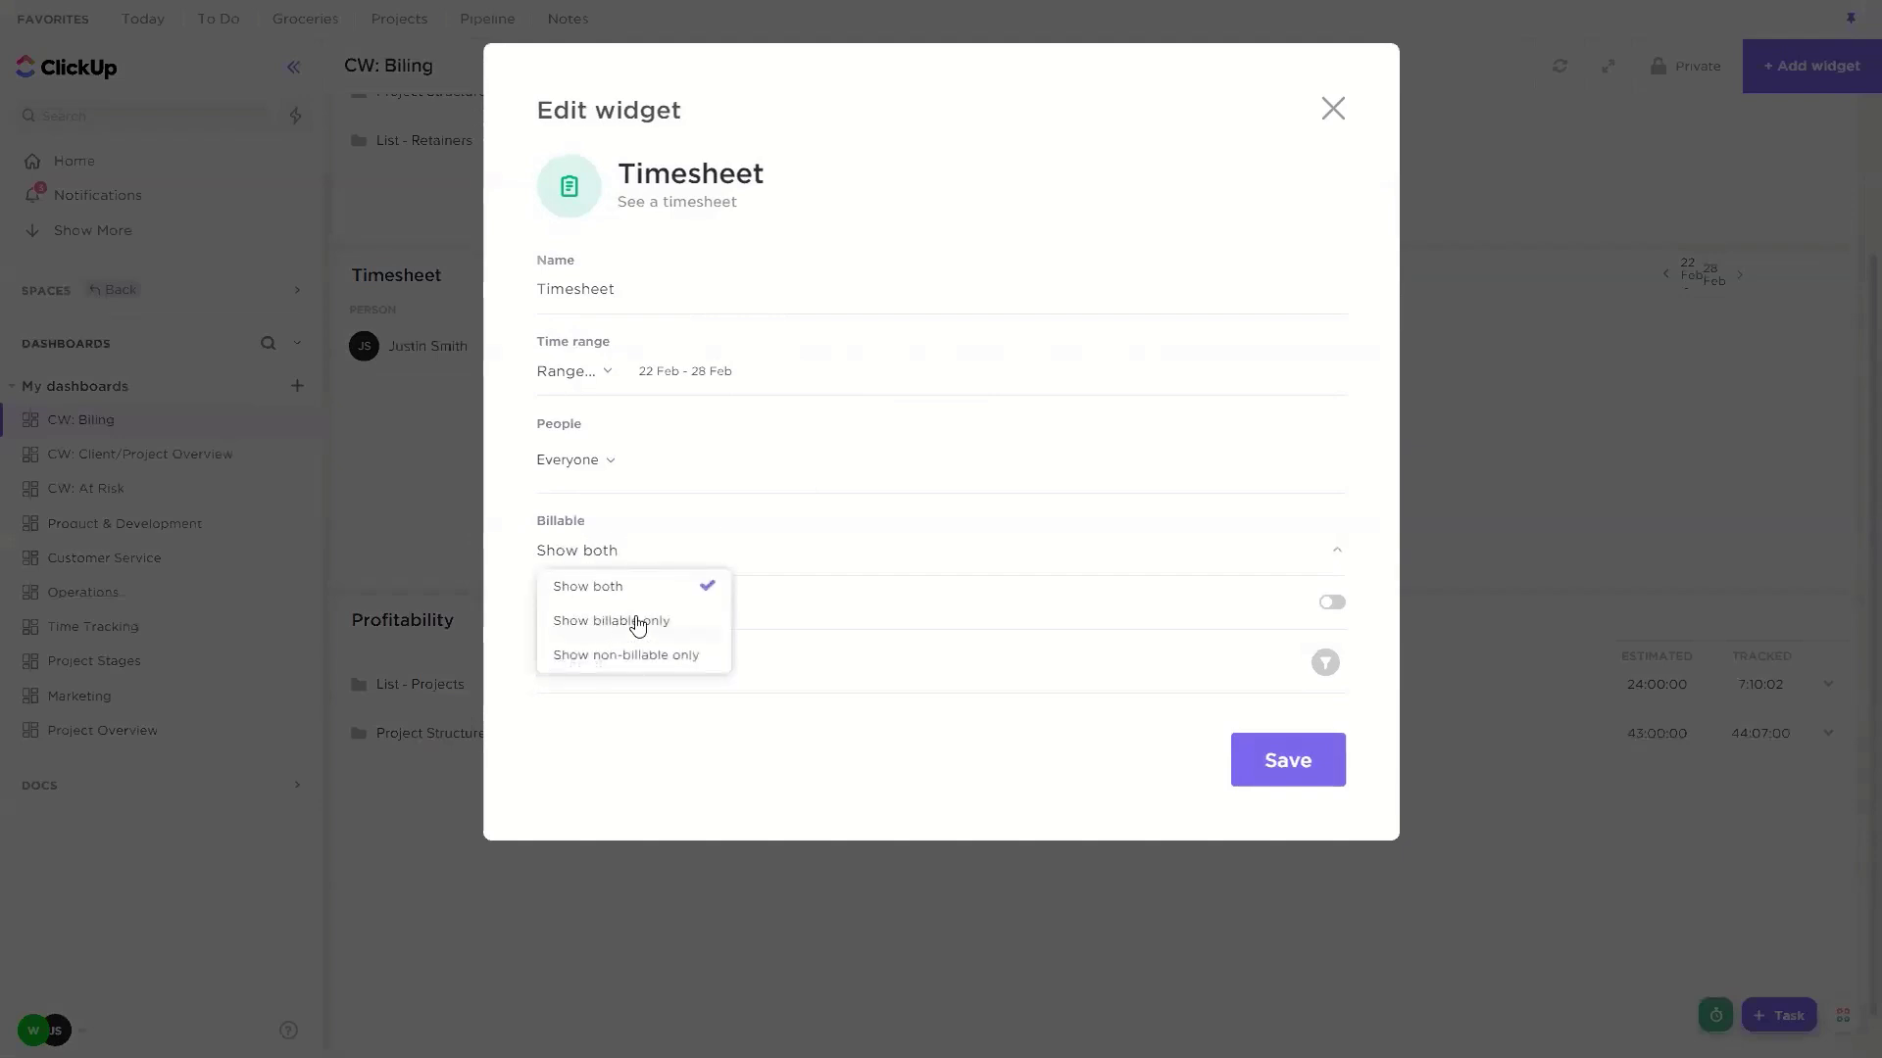
{"action": "left_click", "coordinate": [1339, 109]}
{"action": "left_click", "coordinate": [1333, 111]}
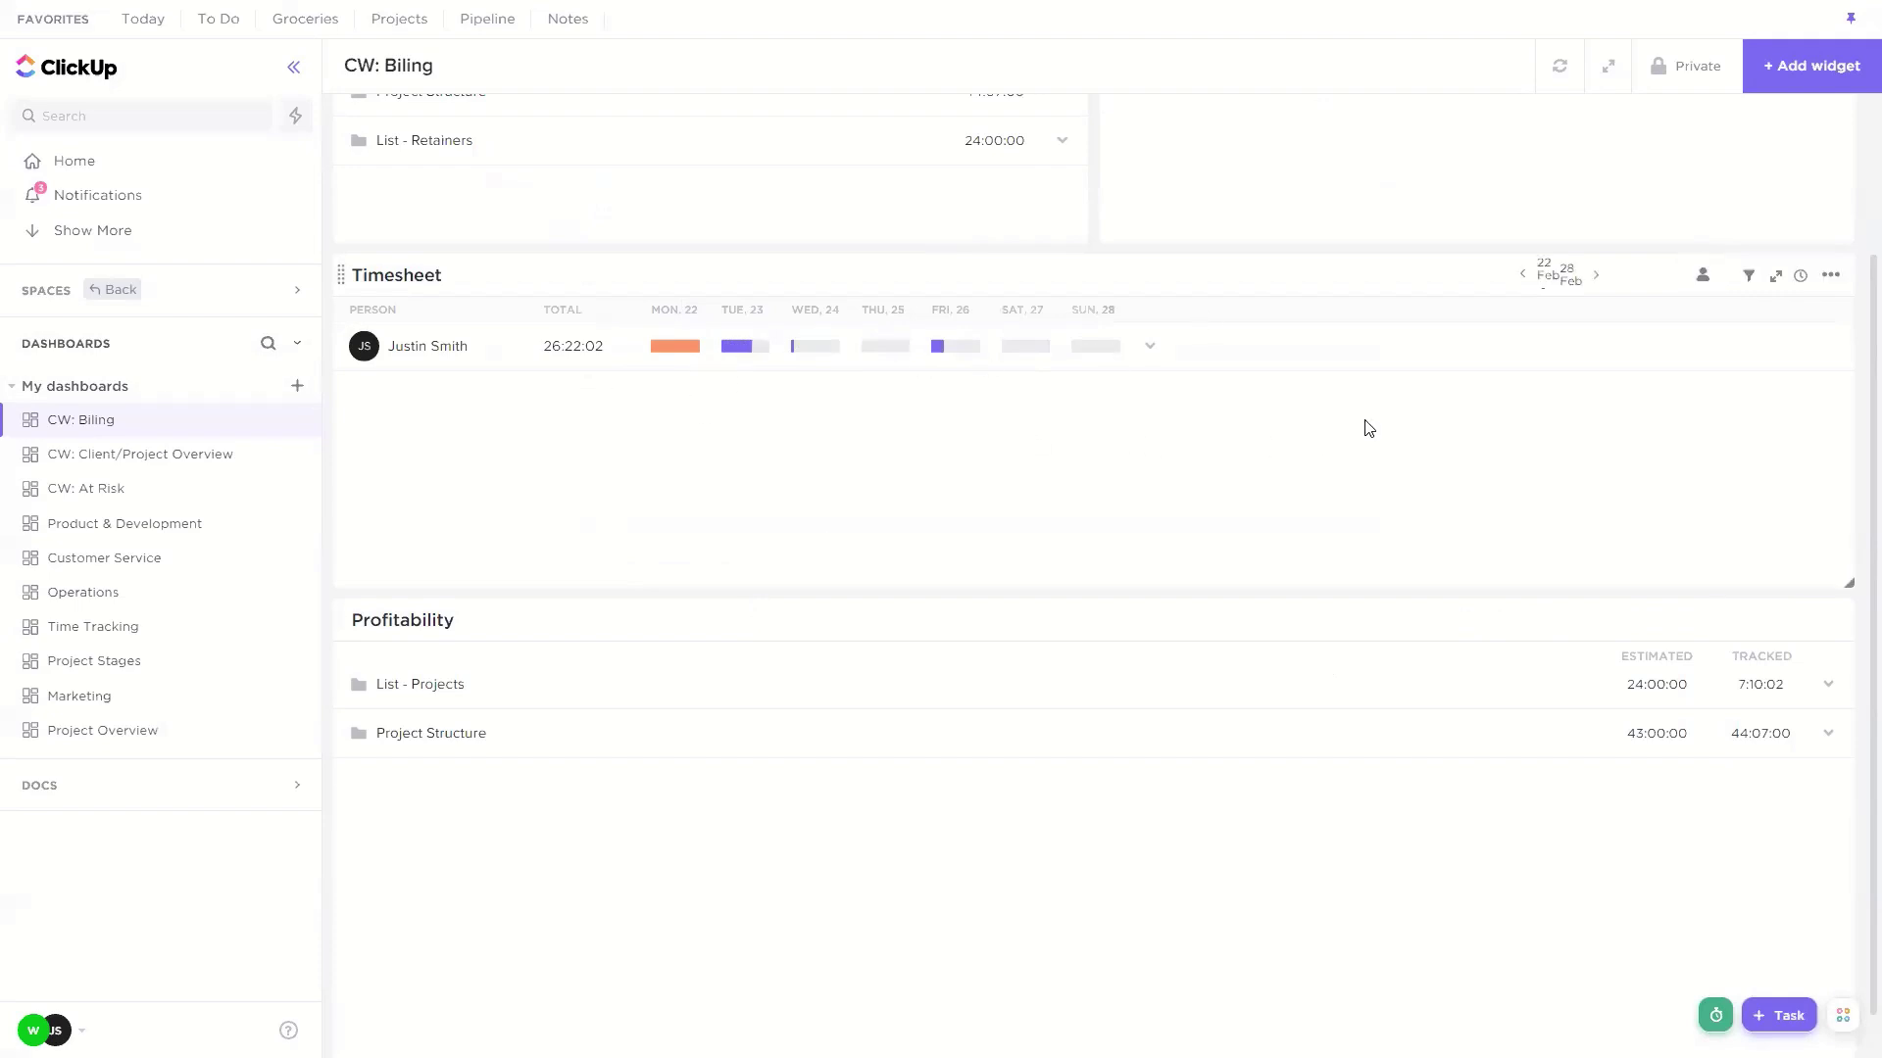
Step: Expand Project Structure in the Profitability widget to compare its projects' hours, and browse the available Sprints widget types
{"action": "scroll", "coordinate": [1362, 428], "scroll_direction": "down", "scroll_amount": 1}
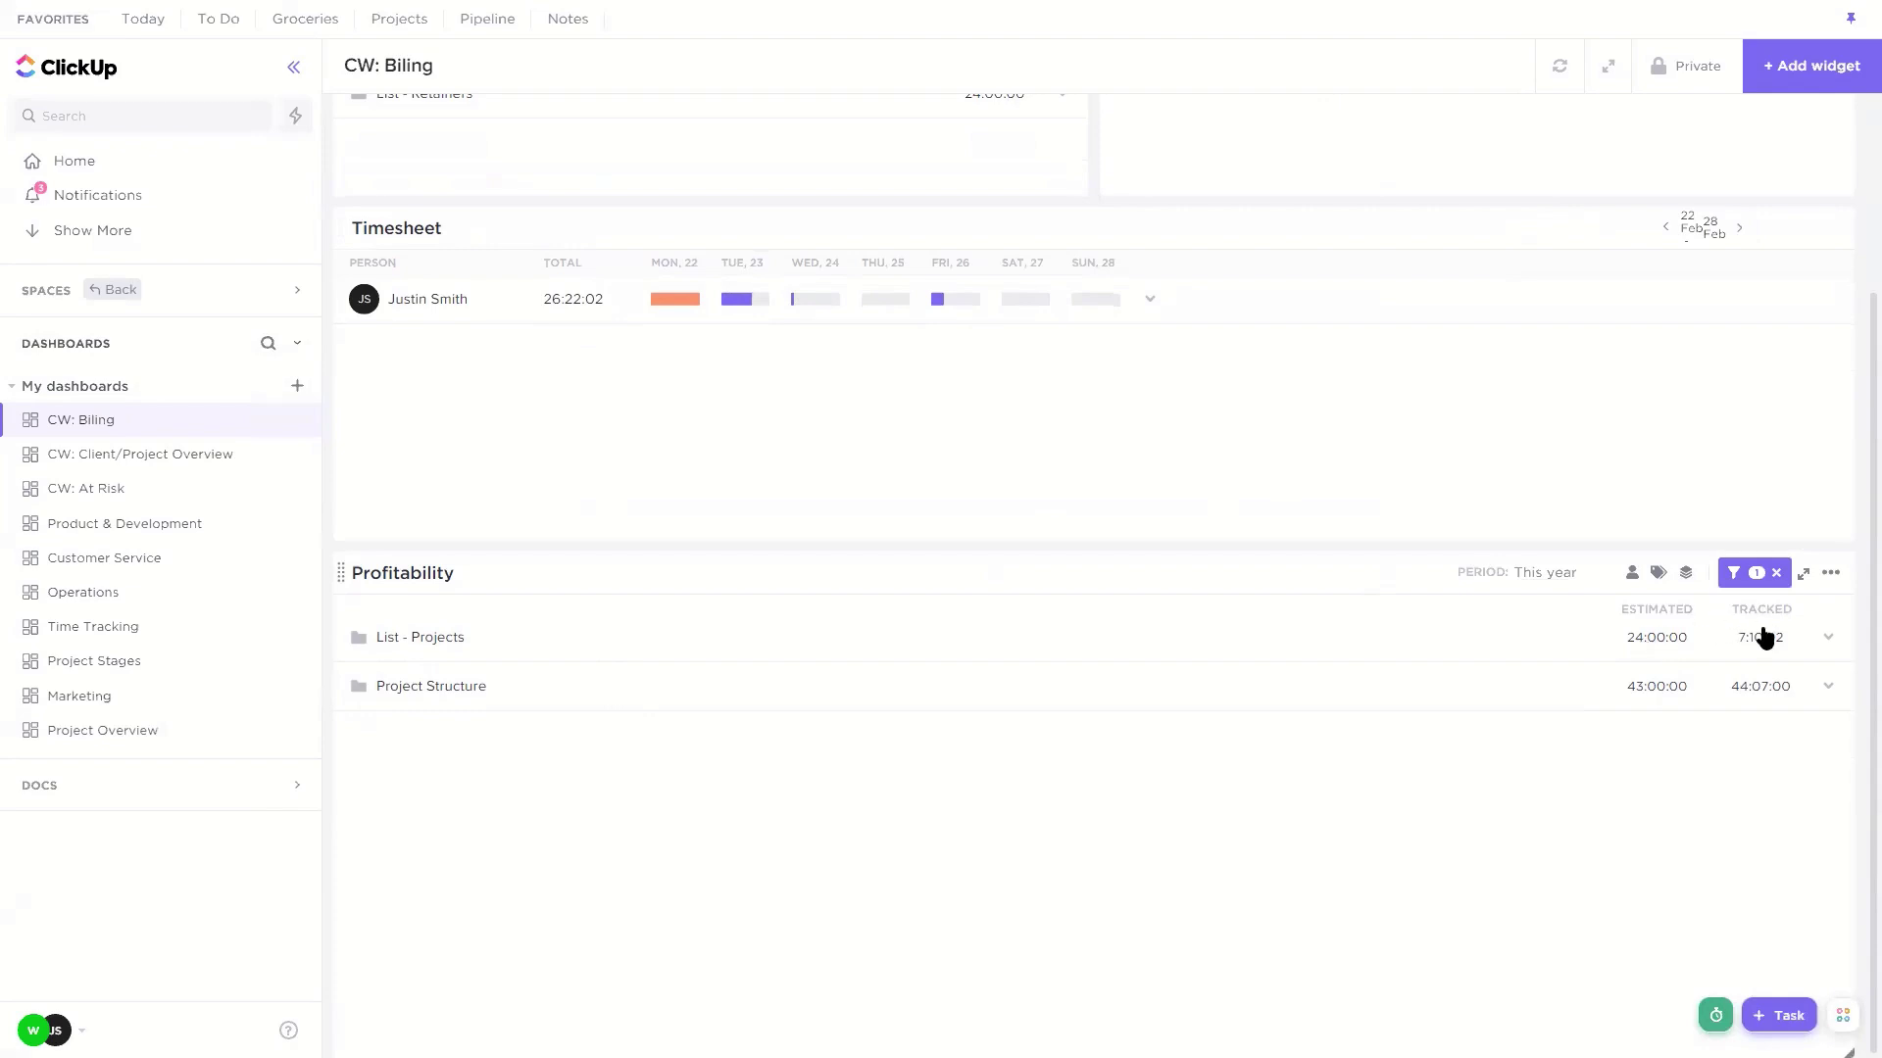
{"action": "left_click", "coordinate": [448, 703]}
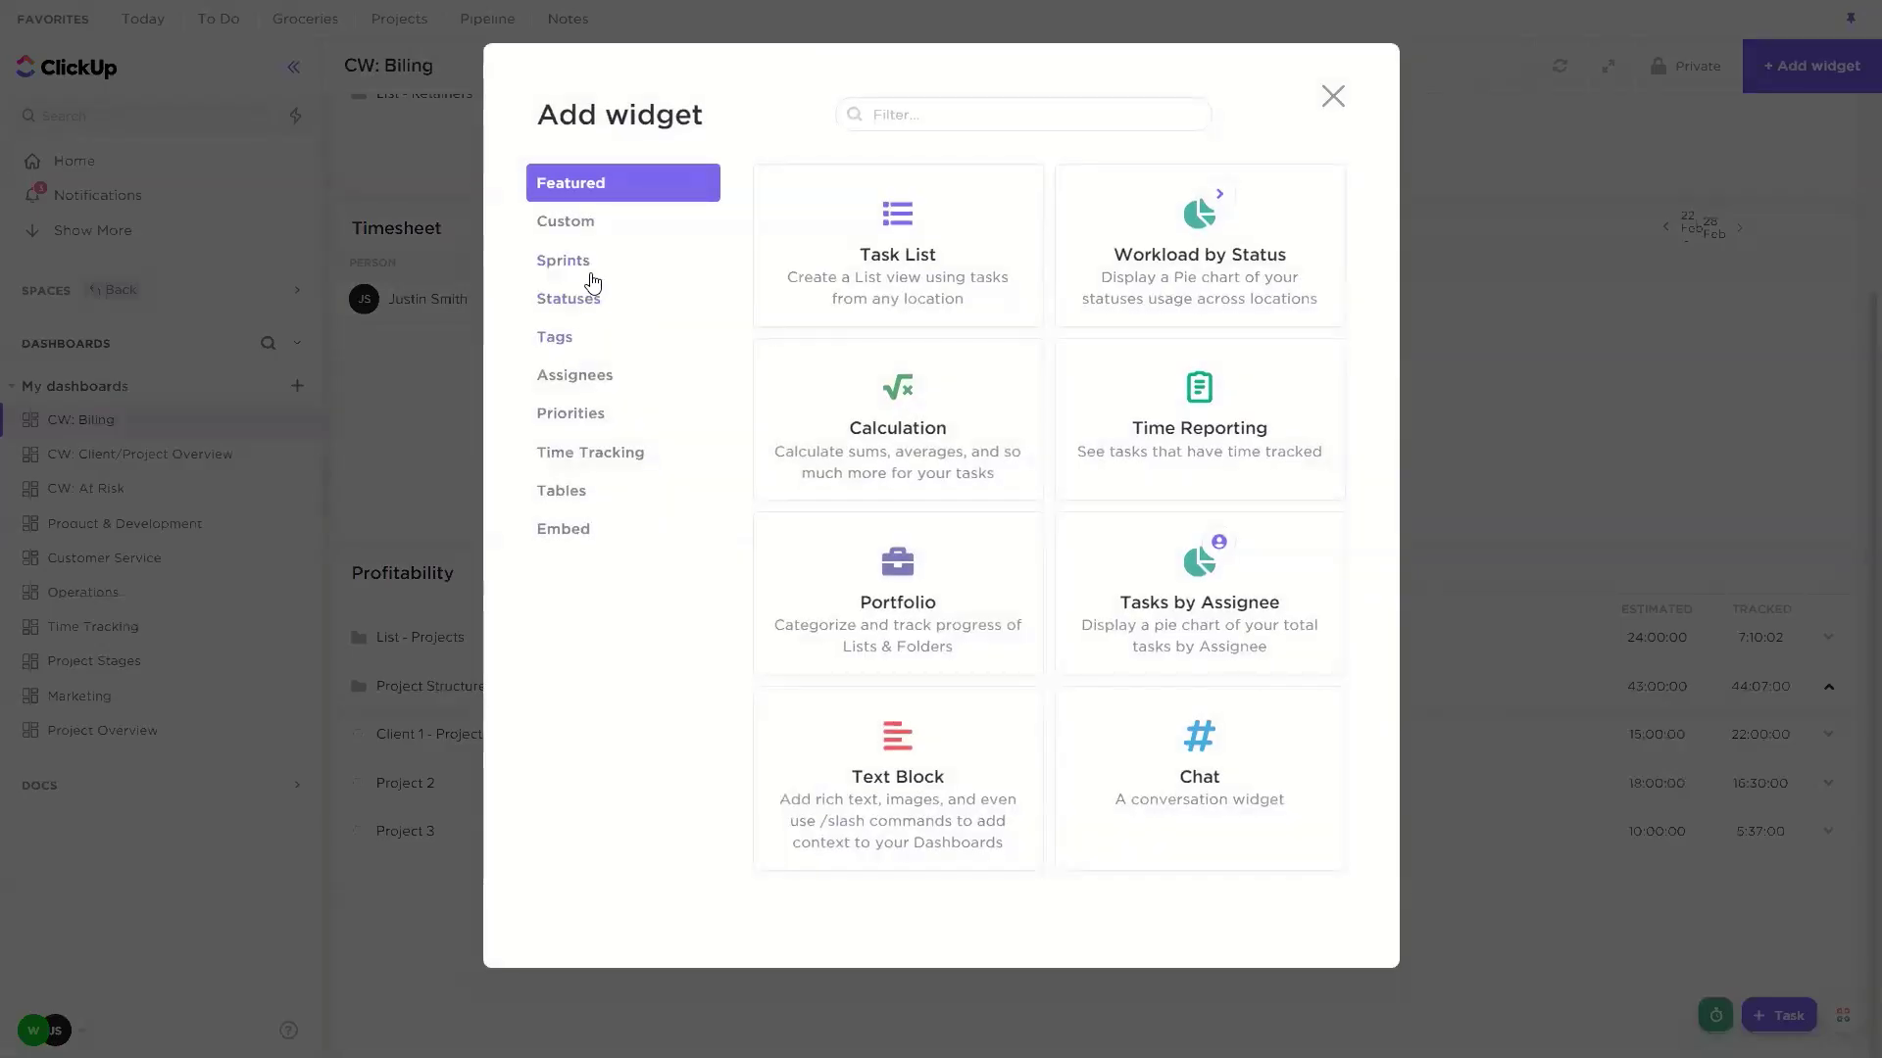
{"action": "left_click", "coordinate": [588, 265]}
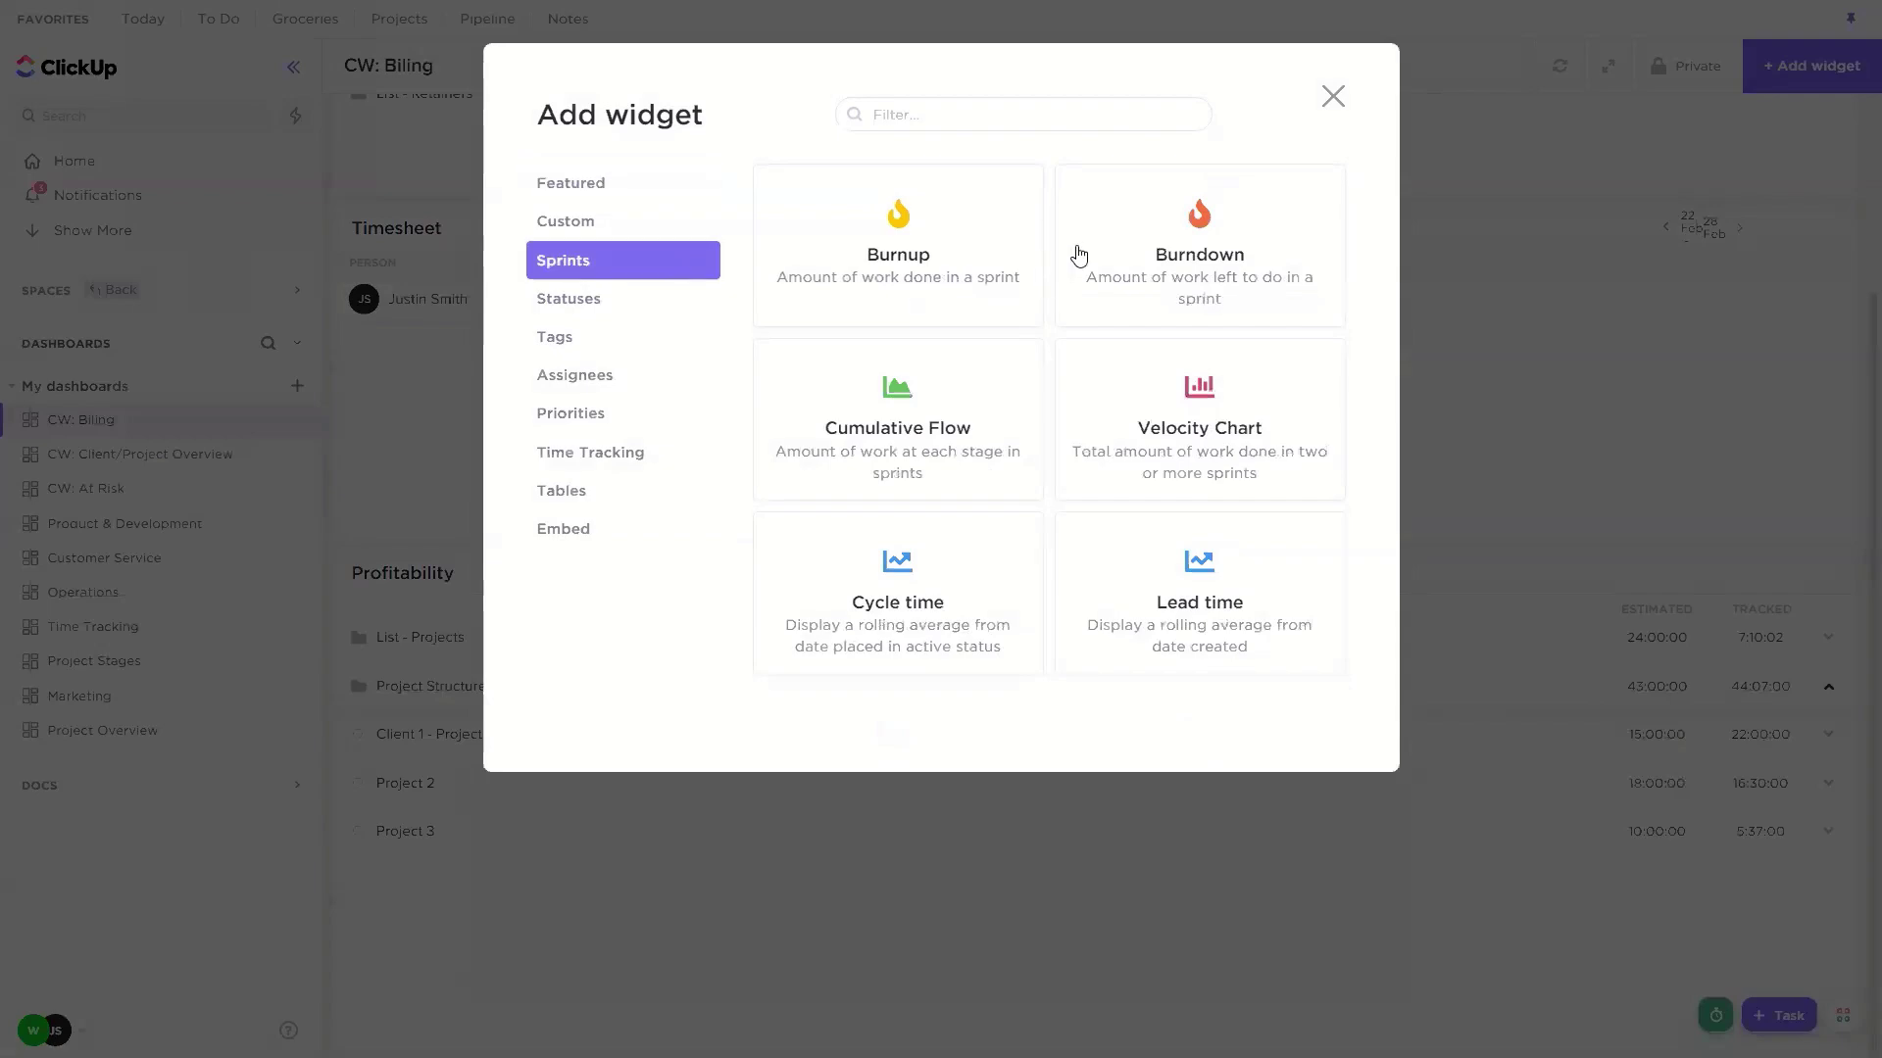
{"action": "left_click", "coordinate": [1335, 98]}
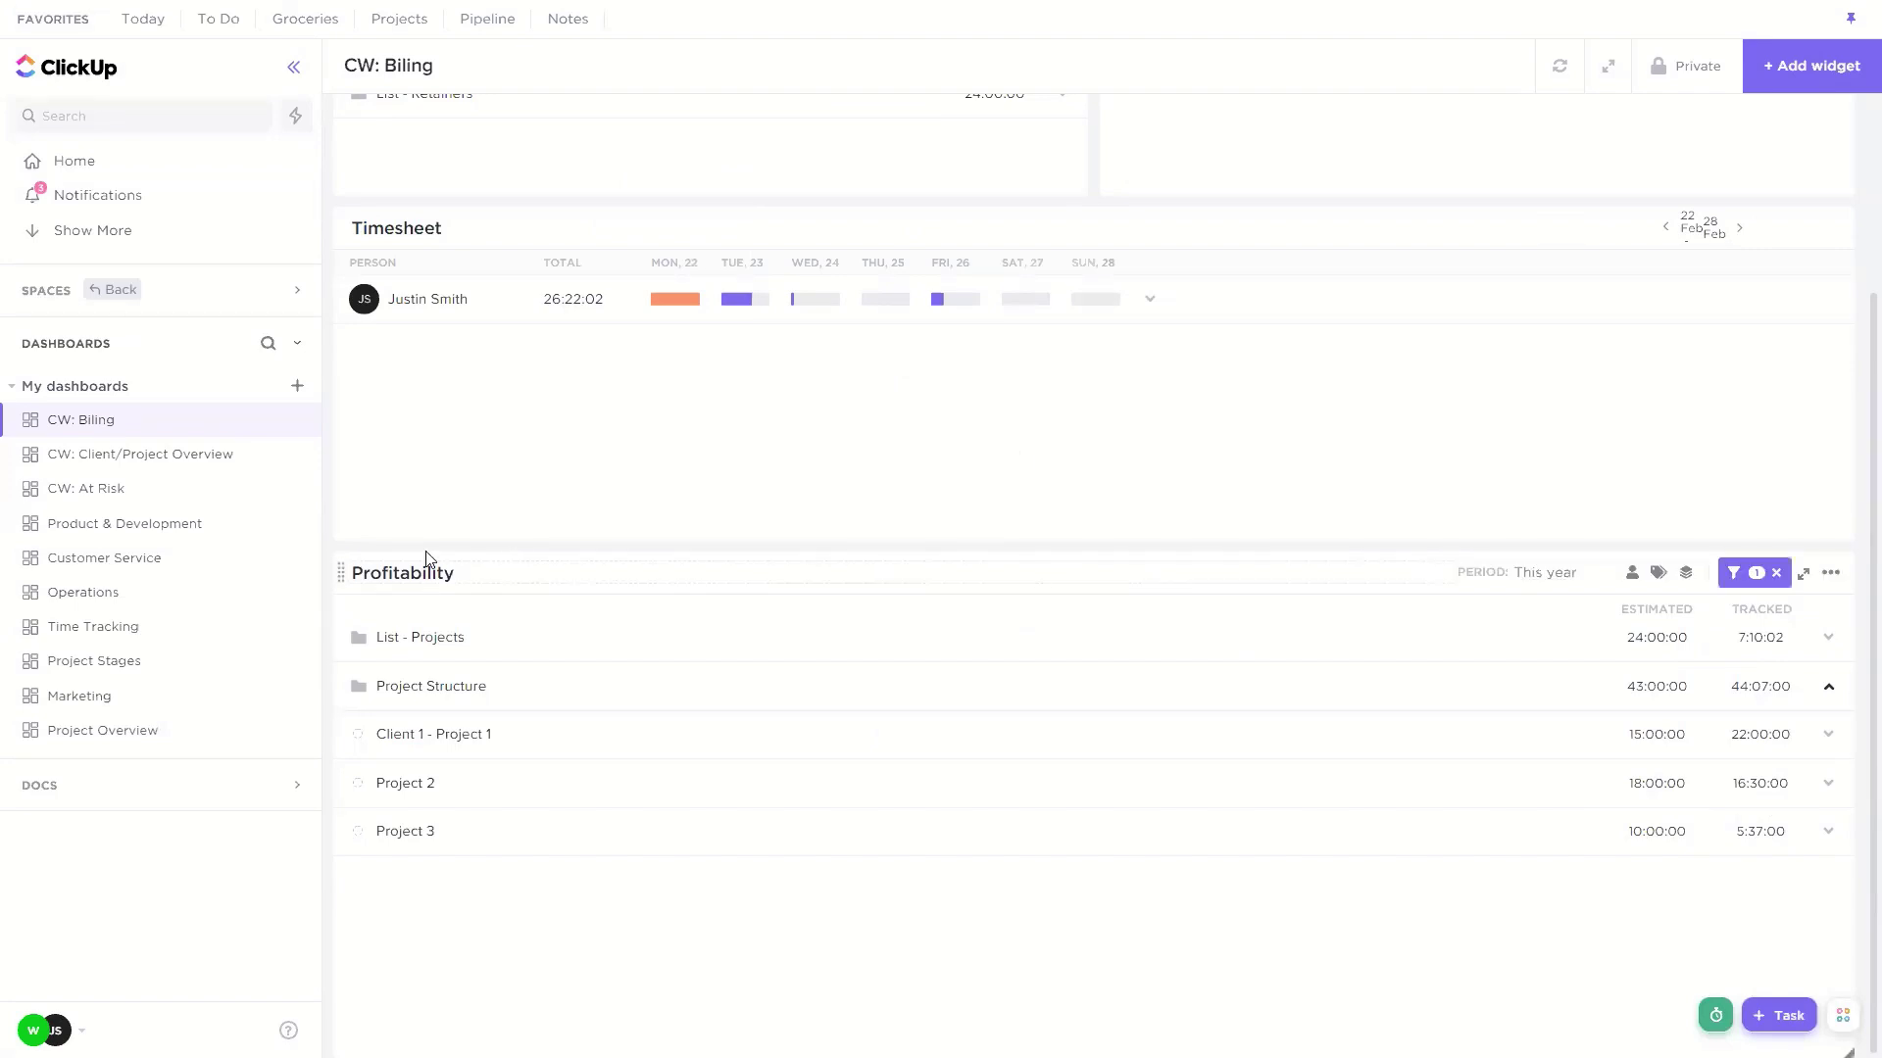
Step: Switch to the CW: Client/Project Overview dashboard and check the settings of its Project Structure portfolio widget
{"action": "left_click", "coordinate": [130, 466]}
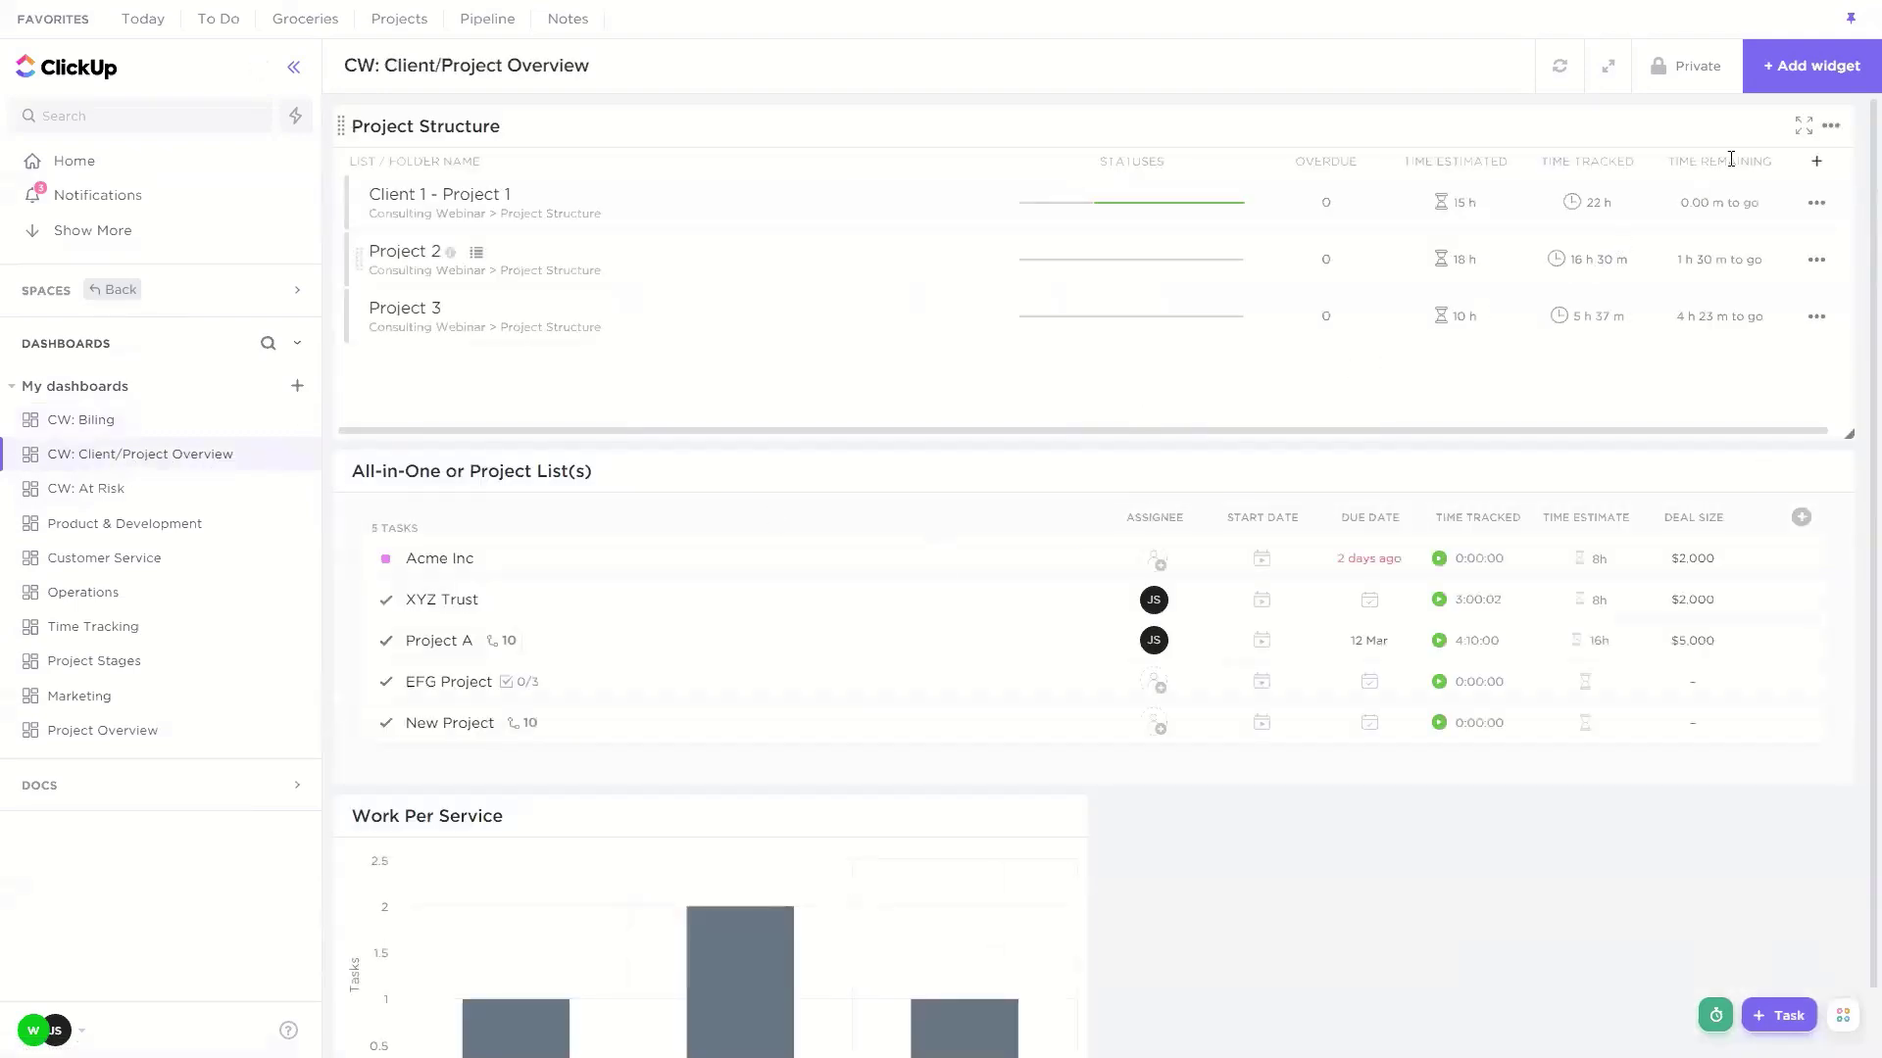
{"action": "left_click", "coordinate": [1830, 127]}
{"action": "left_click", "coordinate": [1764, 161]}
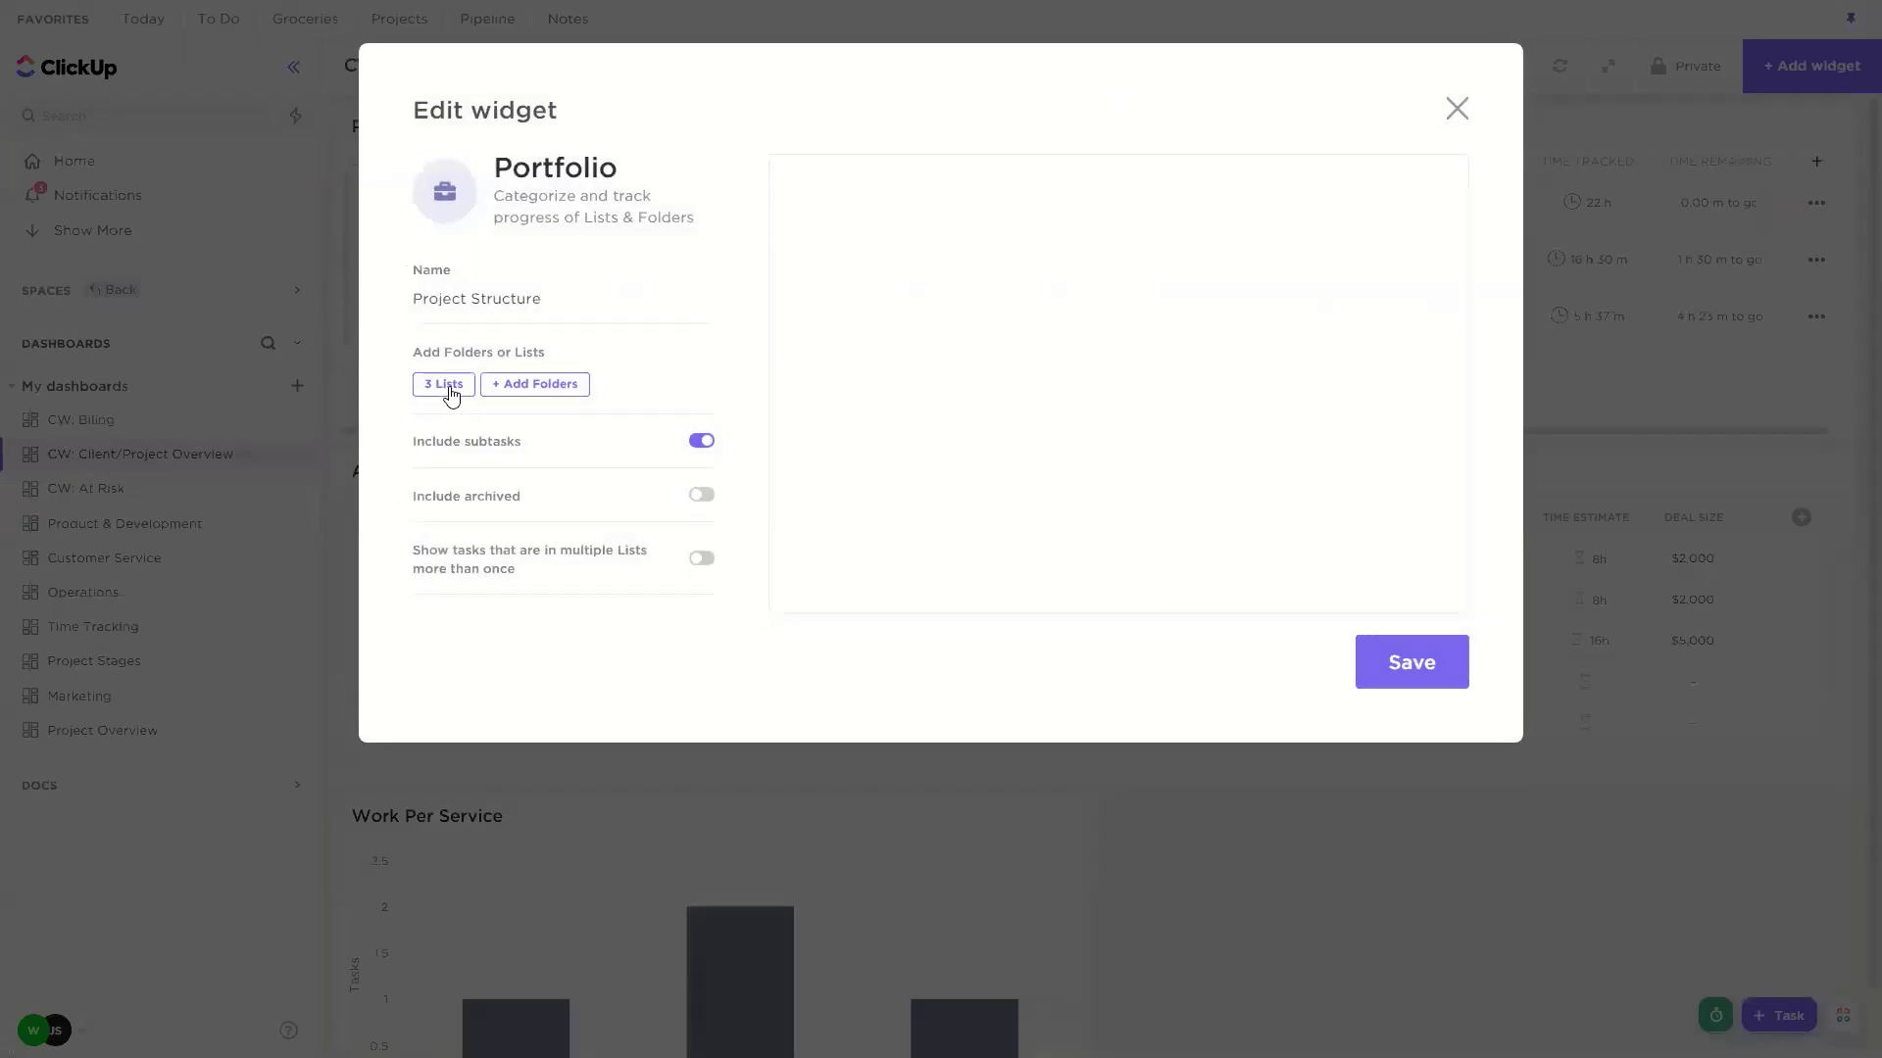
{"action": "left_click", "coordinate": [1457, 108]}
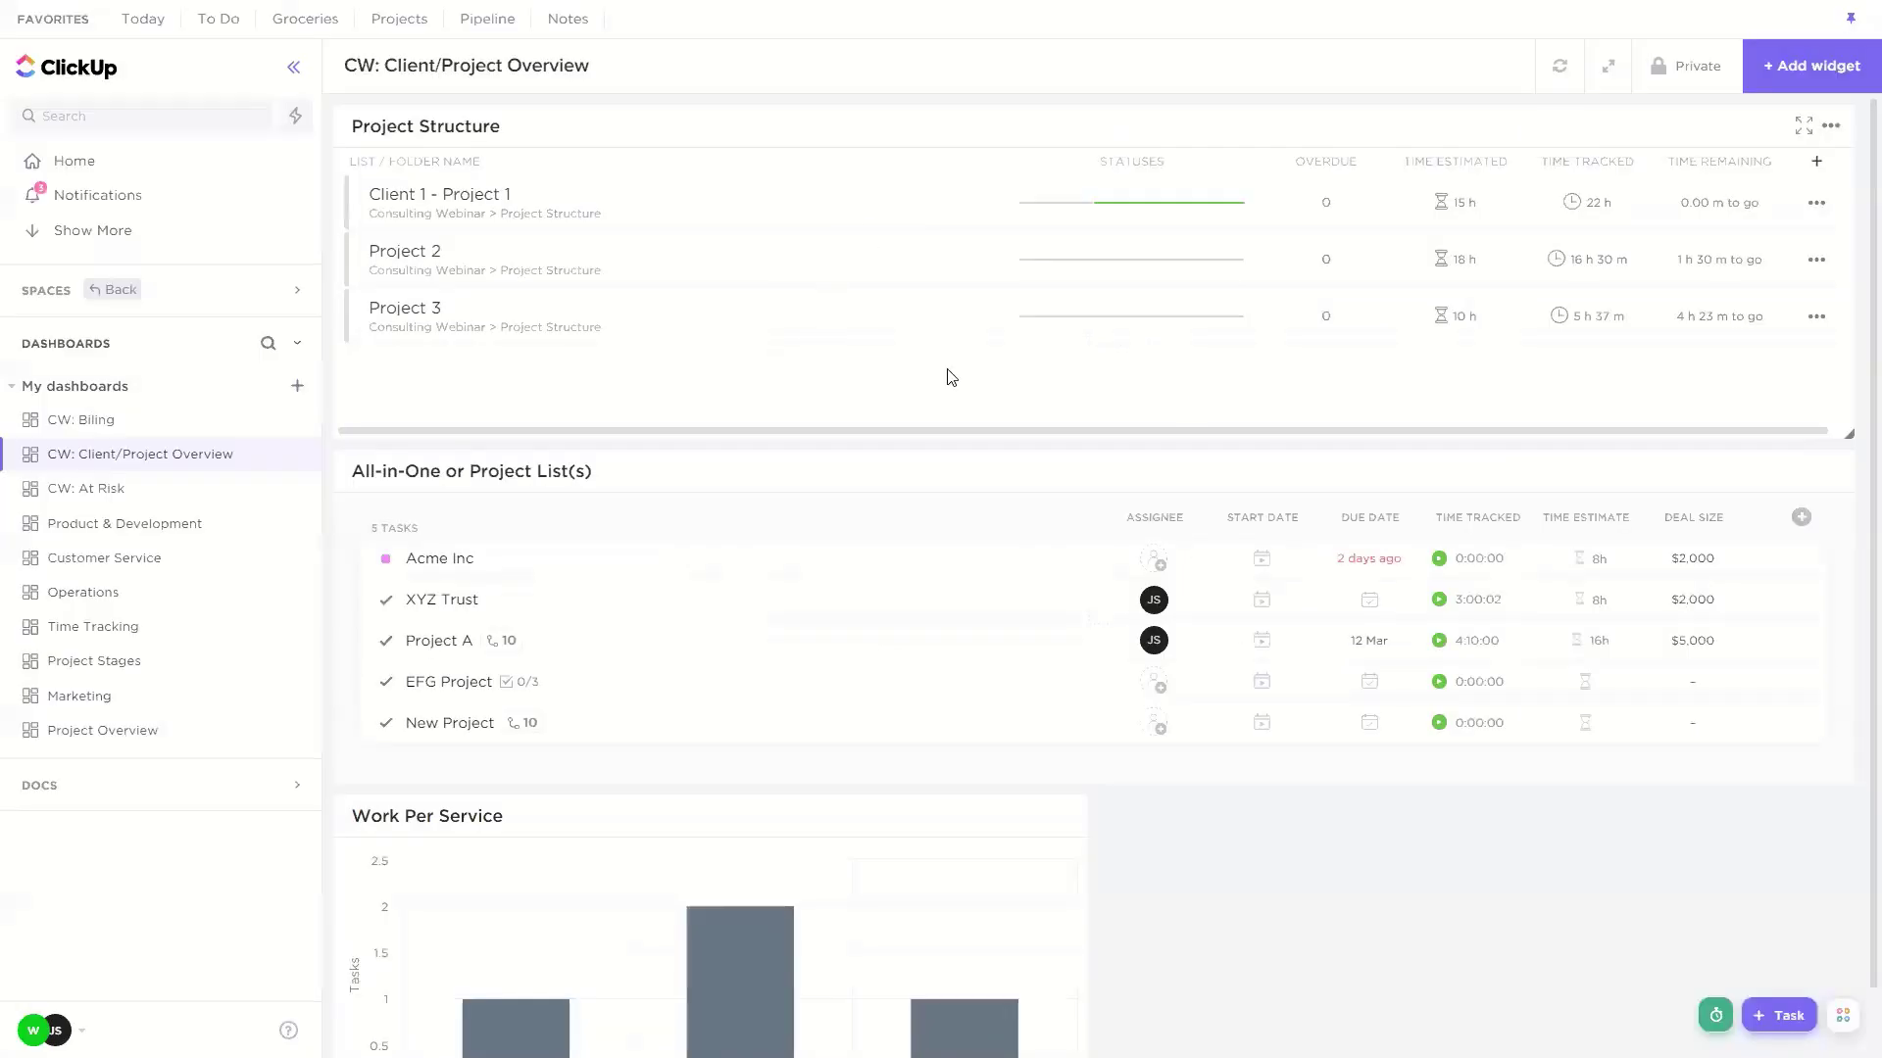
Step: Inspect the status bars of the projects in the Project Structure widget and review the columns it can show
{"action": "mouse_move", "coordinate": [973, 431]}
{"action": "left_mouse_down"}
{"action": "mouse_move", "coordinate": [1050, 434]}
{"action": "mouse_move", "coordinate": [912, 425]}
{"action": "left_mouse_up"}
{"action": "mouse_move", "coordinate": [1051, 206]}
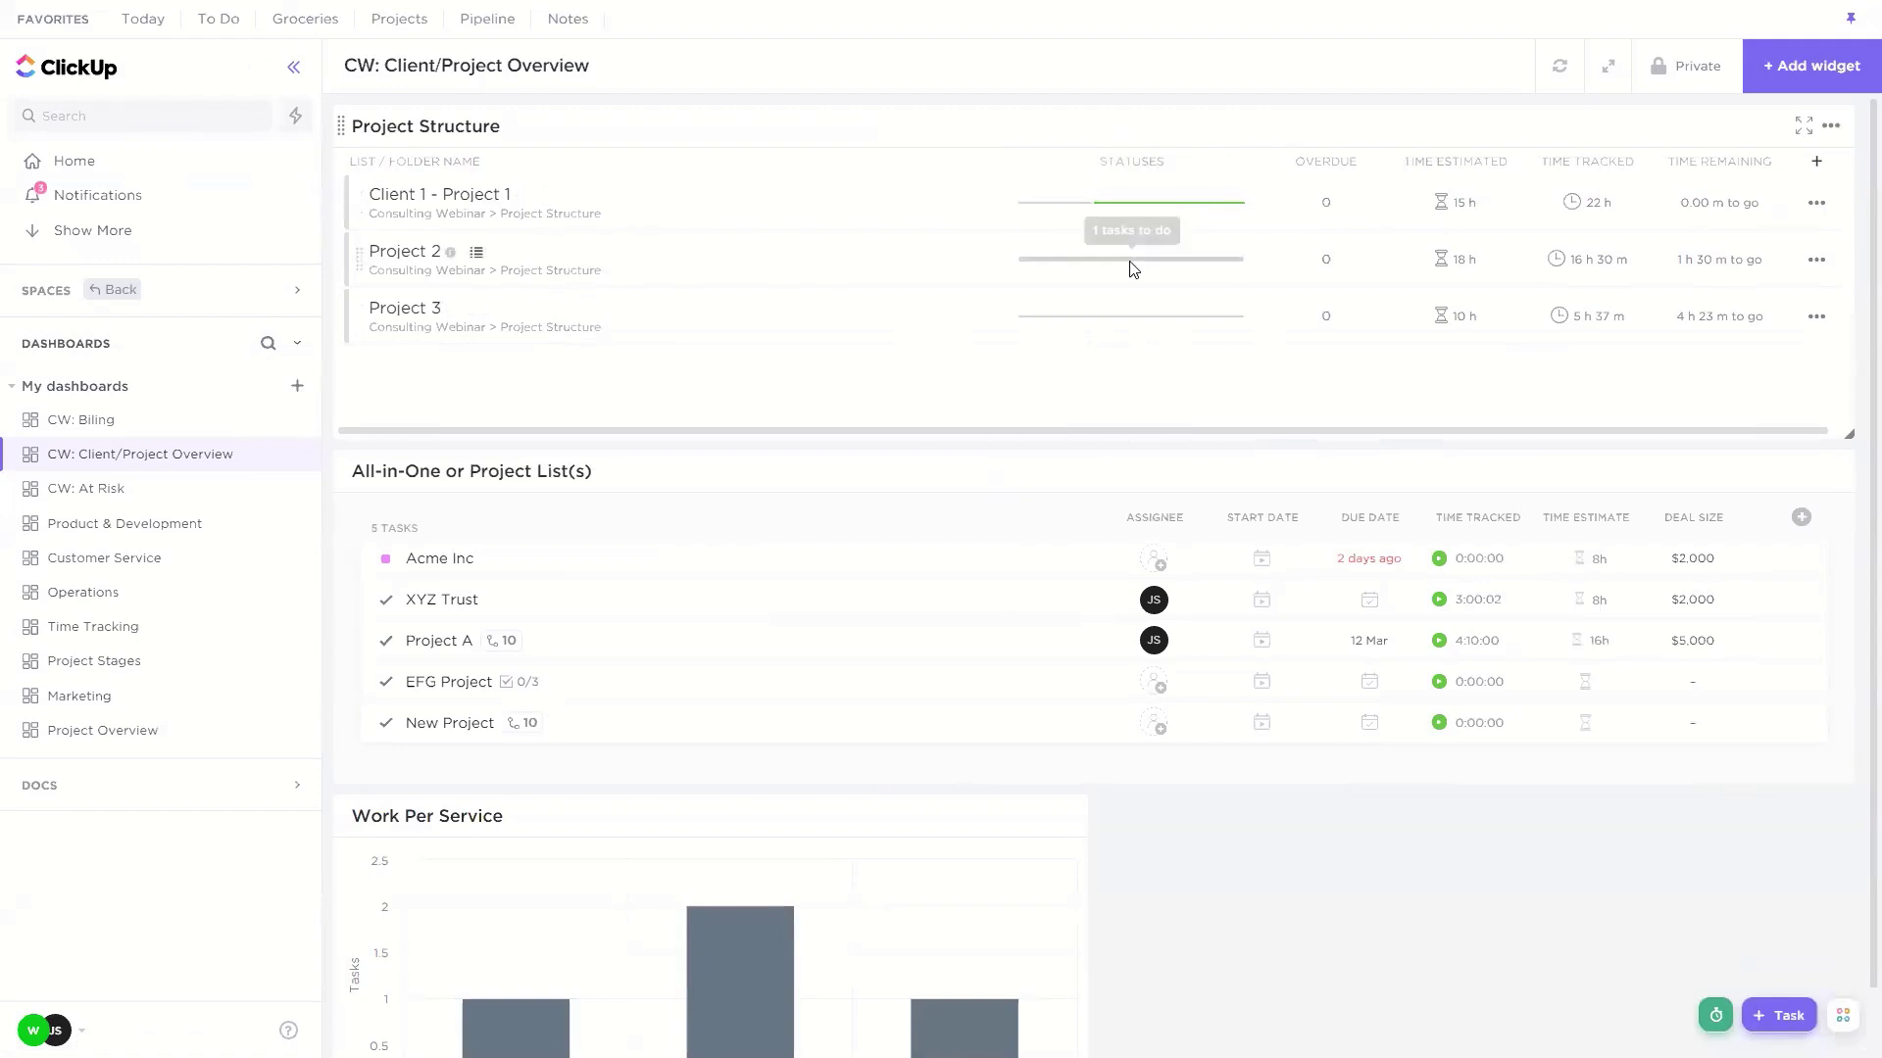
{"action": "mouse_move", "coordinate": [1123, 331]}
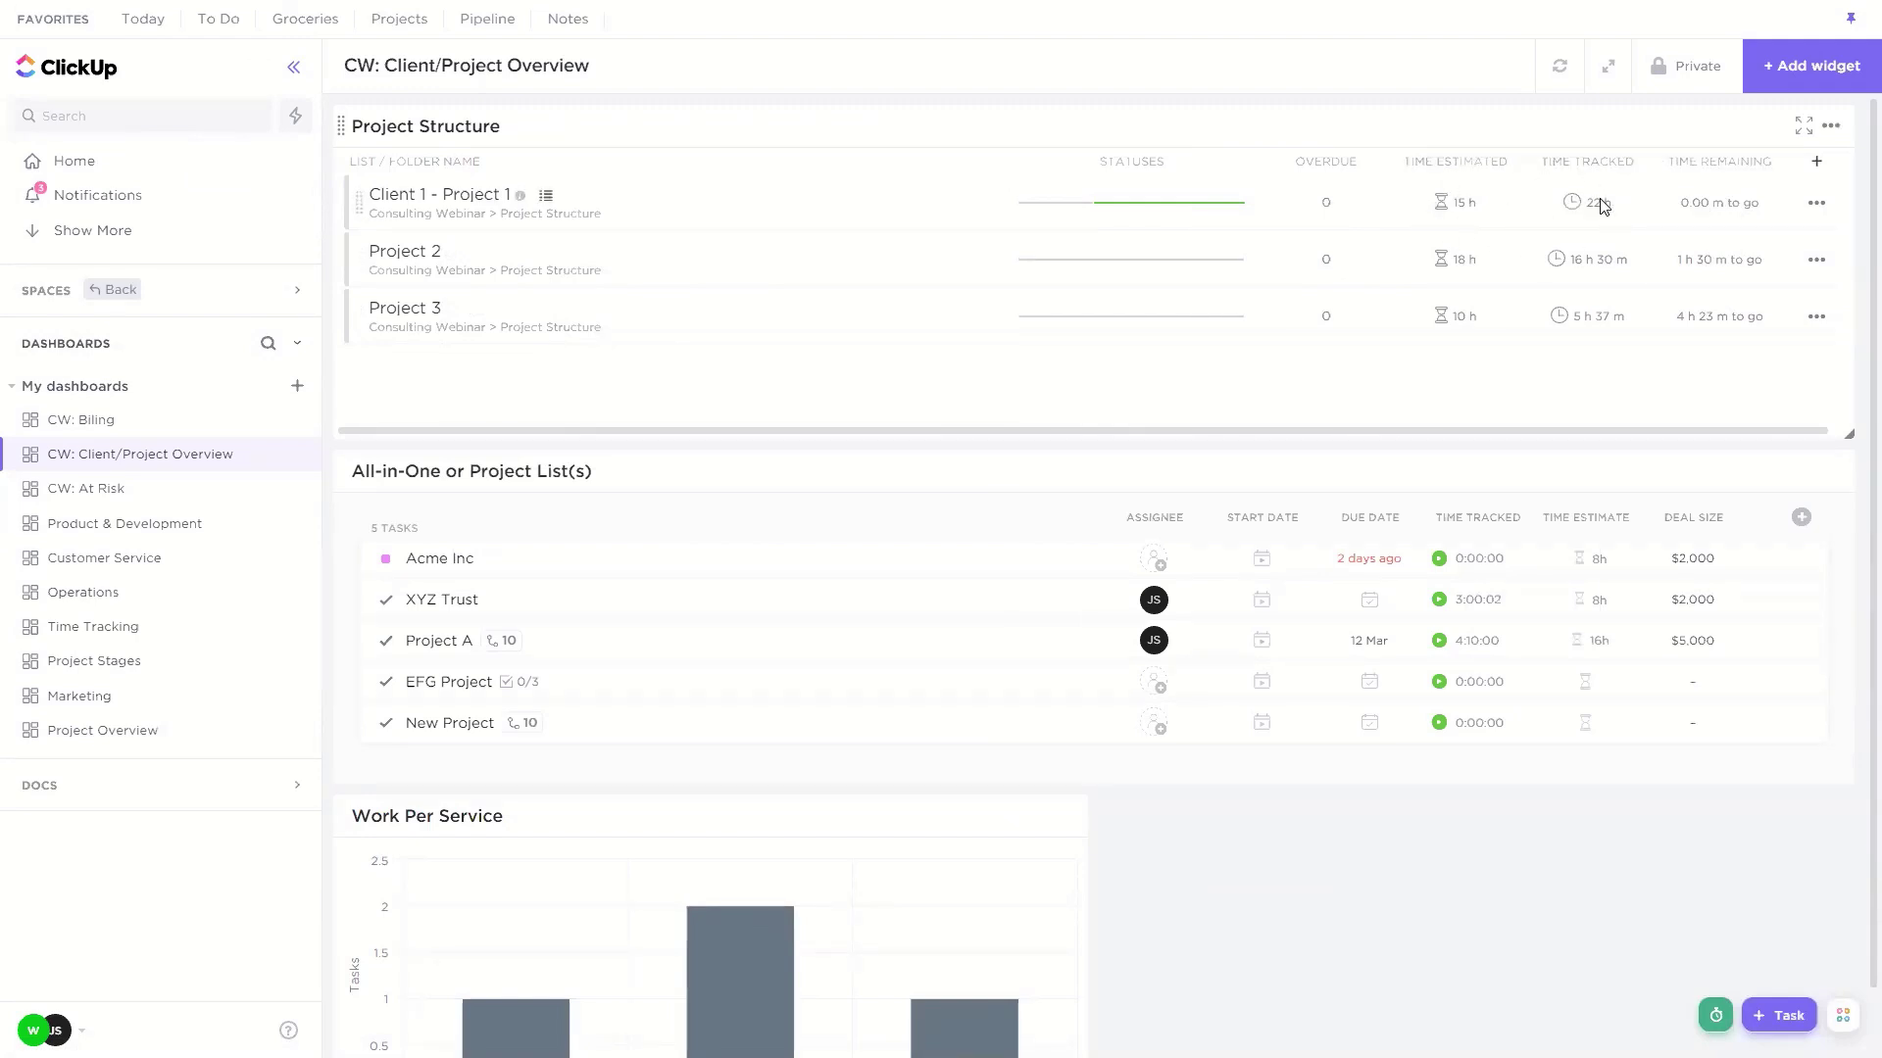
{"action": "left_click", "coordinate": [1816, 160]}
{"action": "scroll", "coordinate": [1778, 451], "scroll_direction": "down", "scroll_amount": 1}
{"action": "scroll", "coordinate": [1773, 477], "scroll_direction": "up", "scroll_amount": 1}
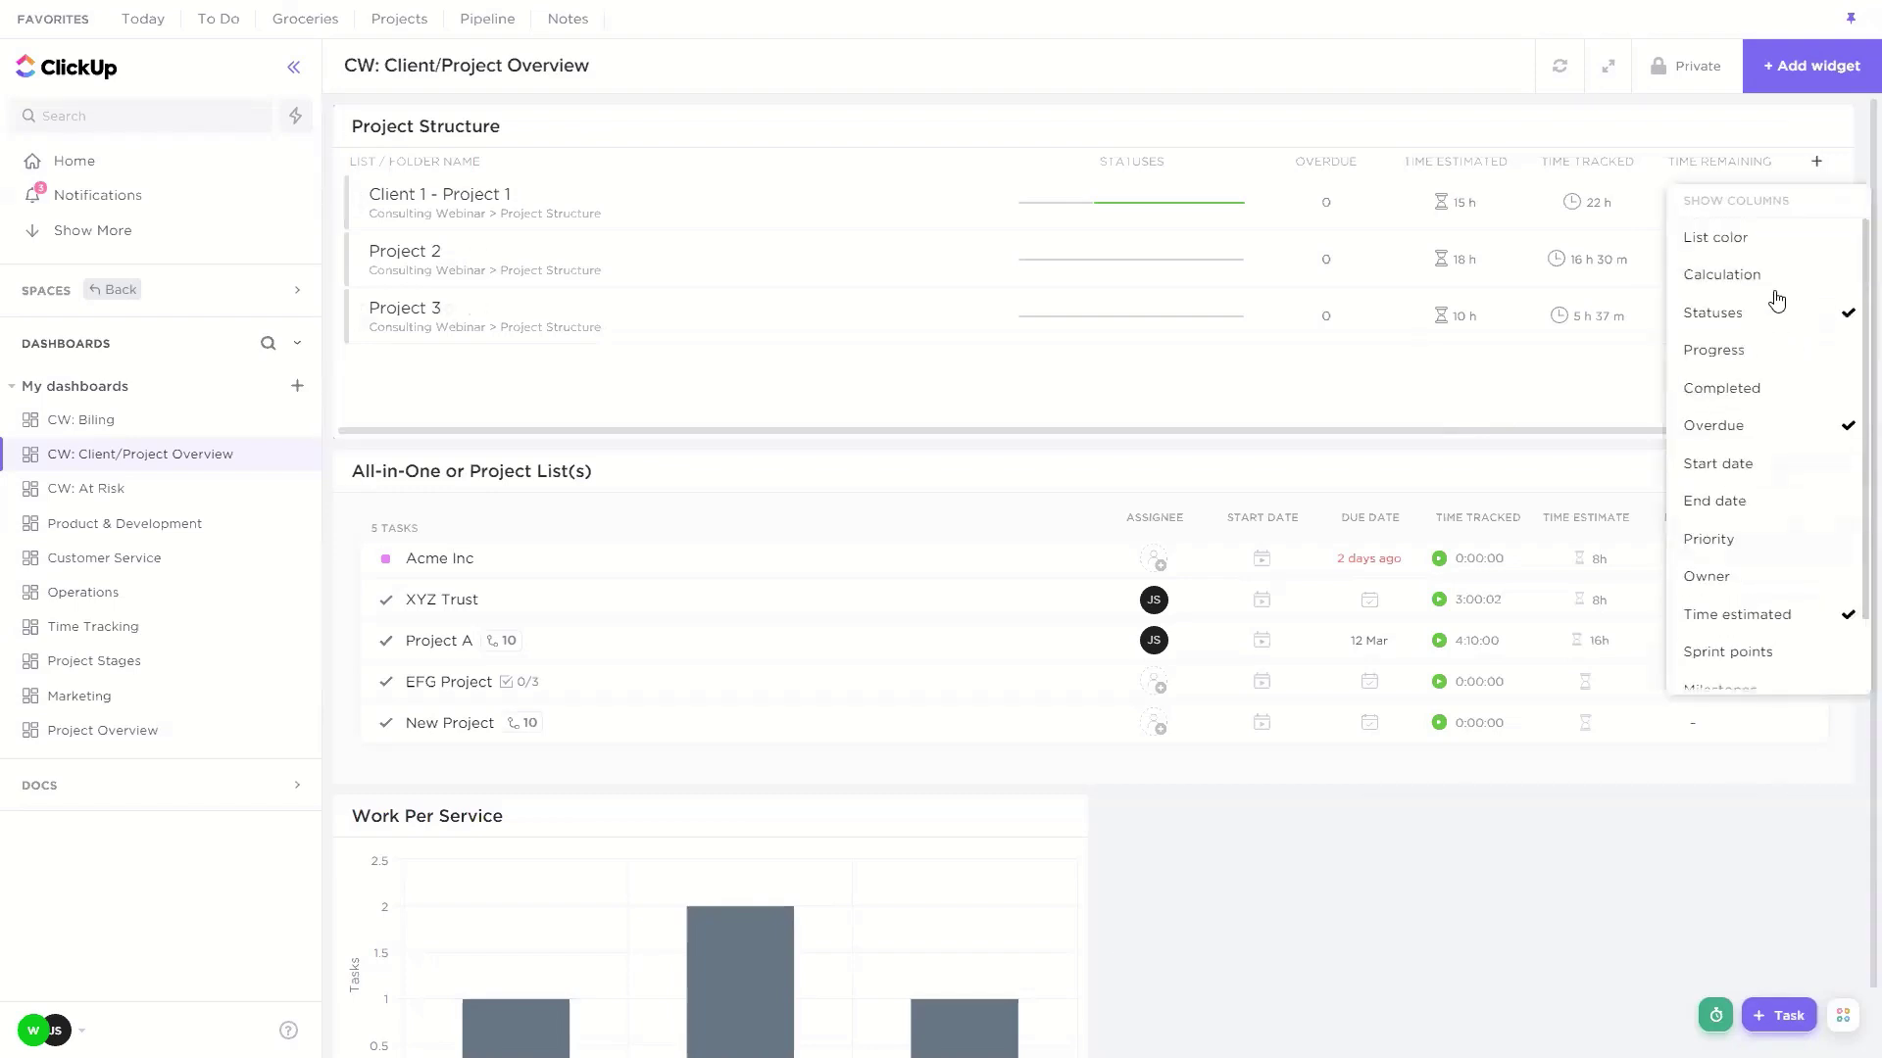
{"action": "left_click", "coordinate": [1532, 427]}
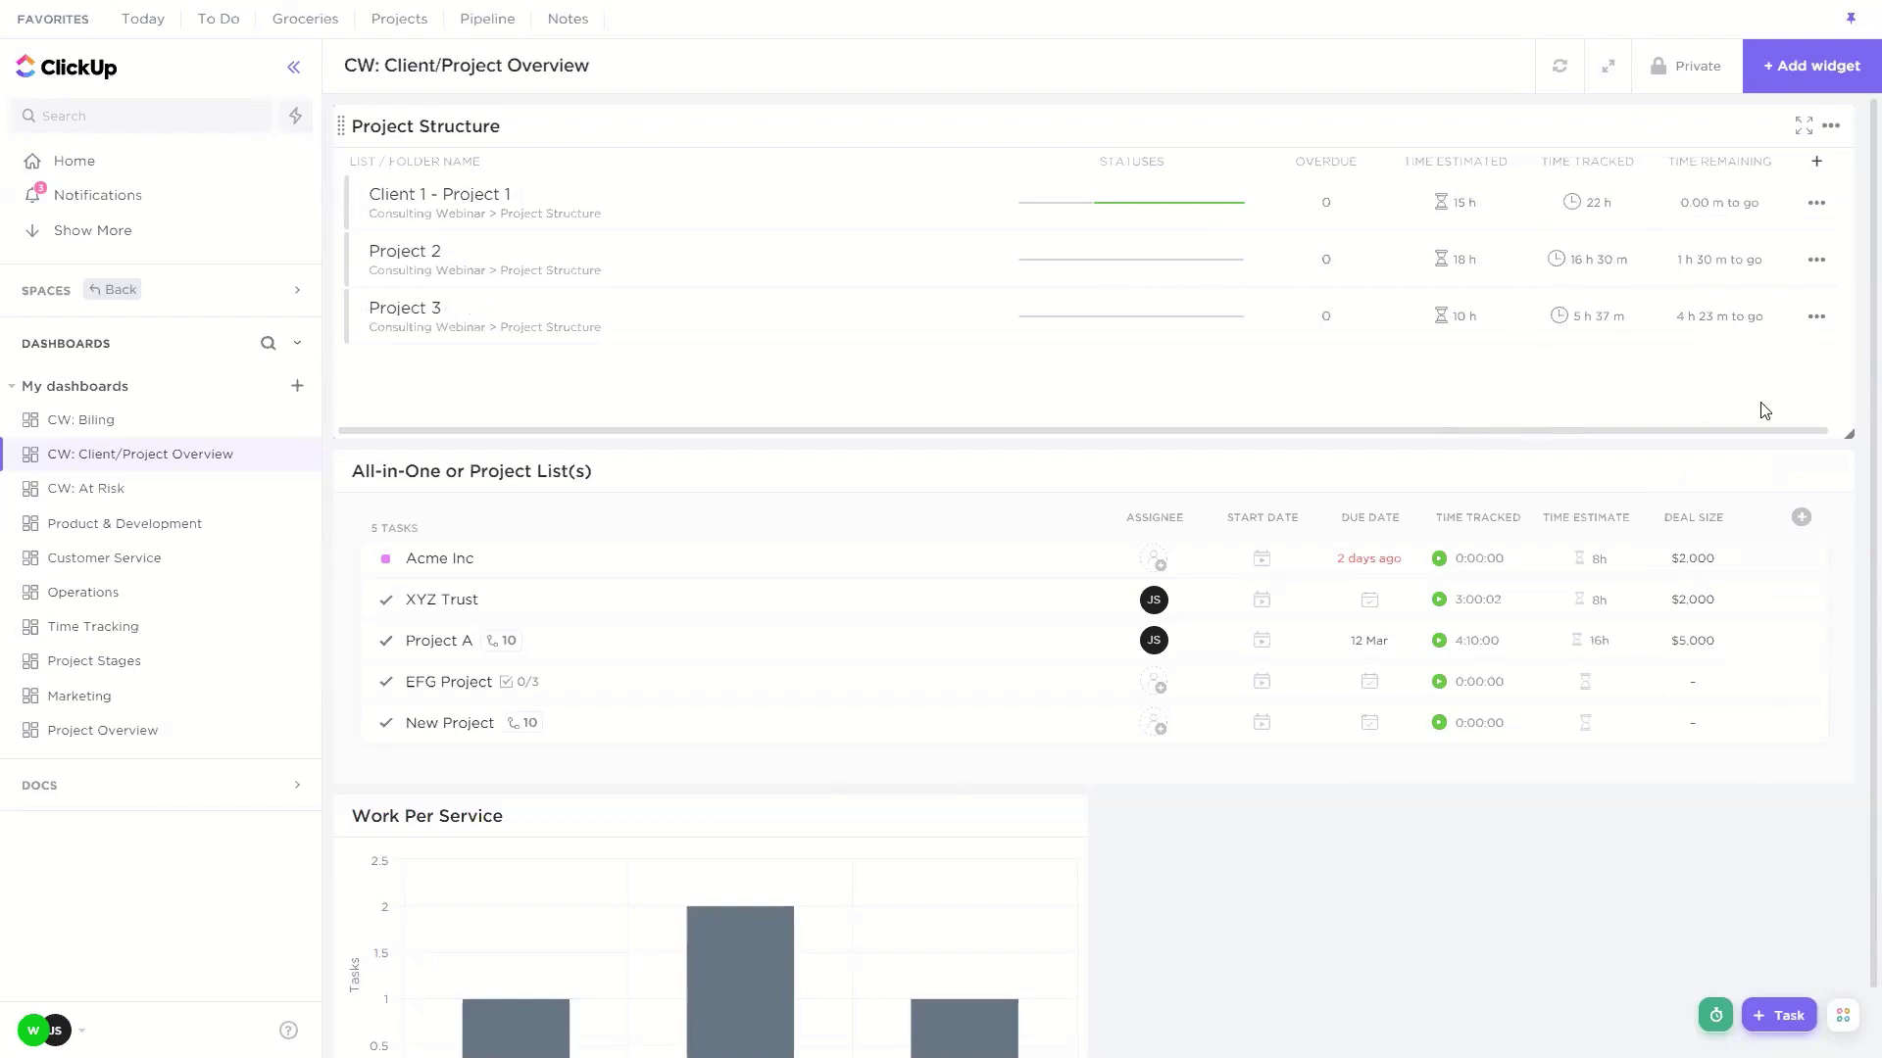
Step: Compare the Project Structure and All-in-One or Project List(s) widgets, and review the latter's task list settings
{"action": "scroll", "coordinate": [1723, 400], "scroll_direction": "down", "scroll_amount": 1}
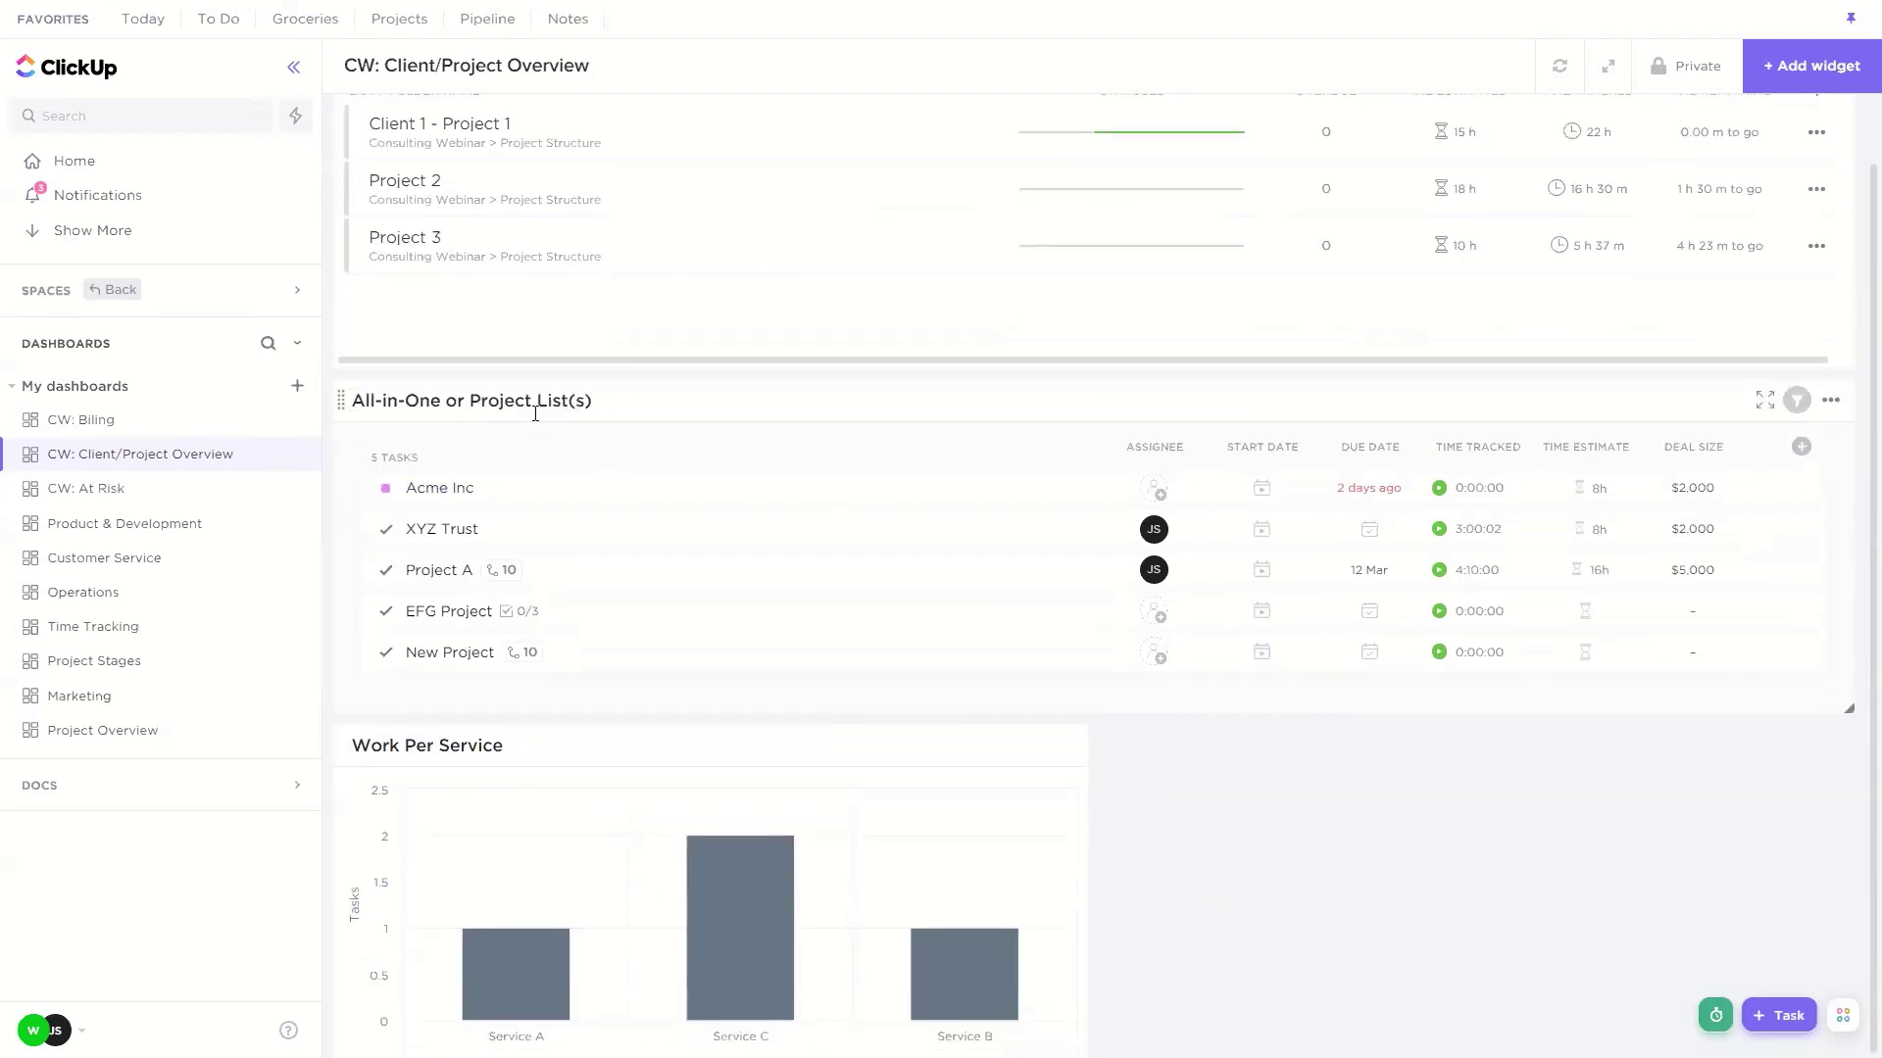
{"action": "scroll", "coordinate": [501, 390], "scroll_direction": "up", "scroll_amount": 1}
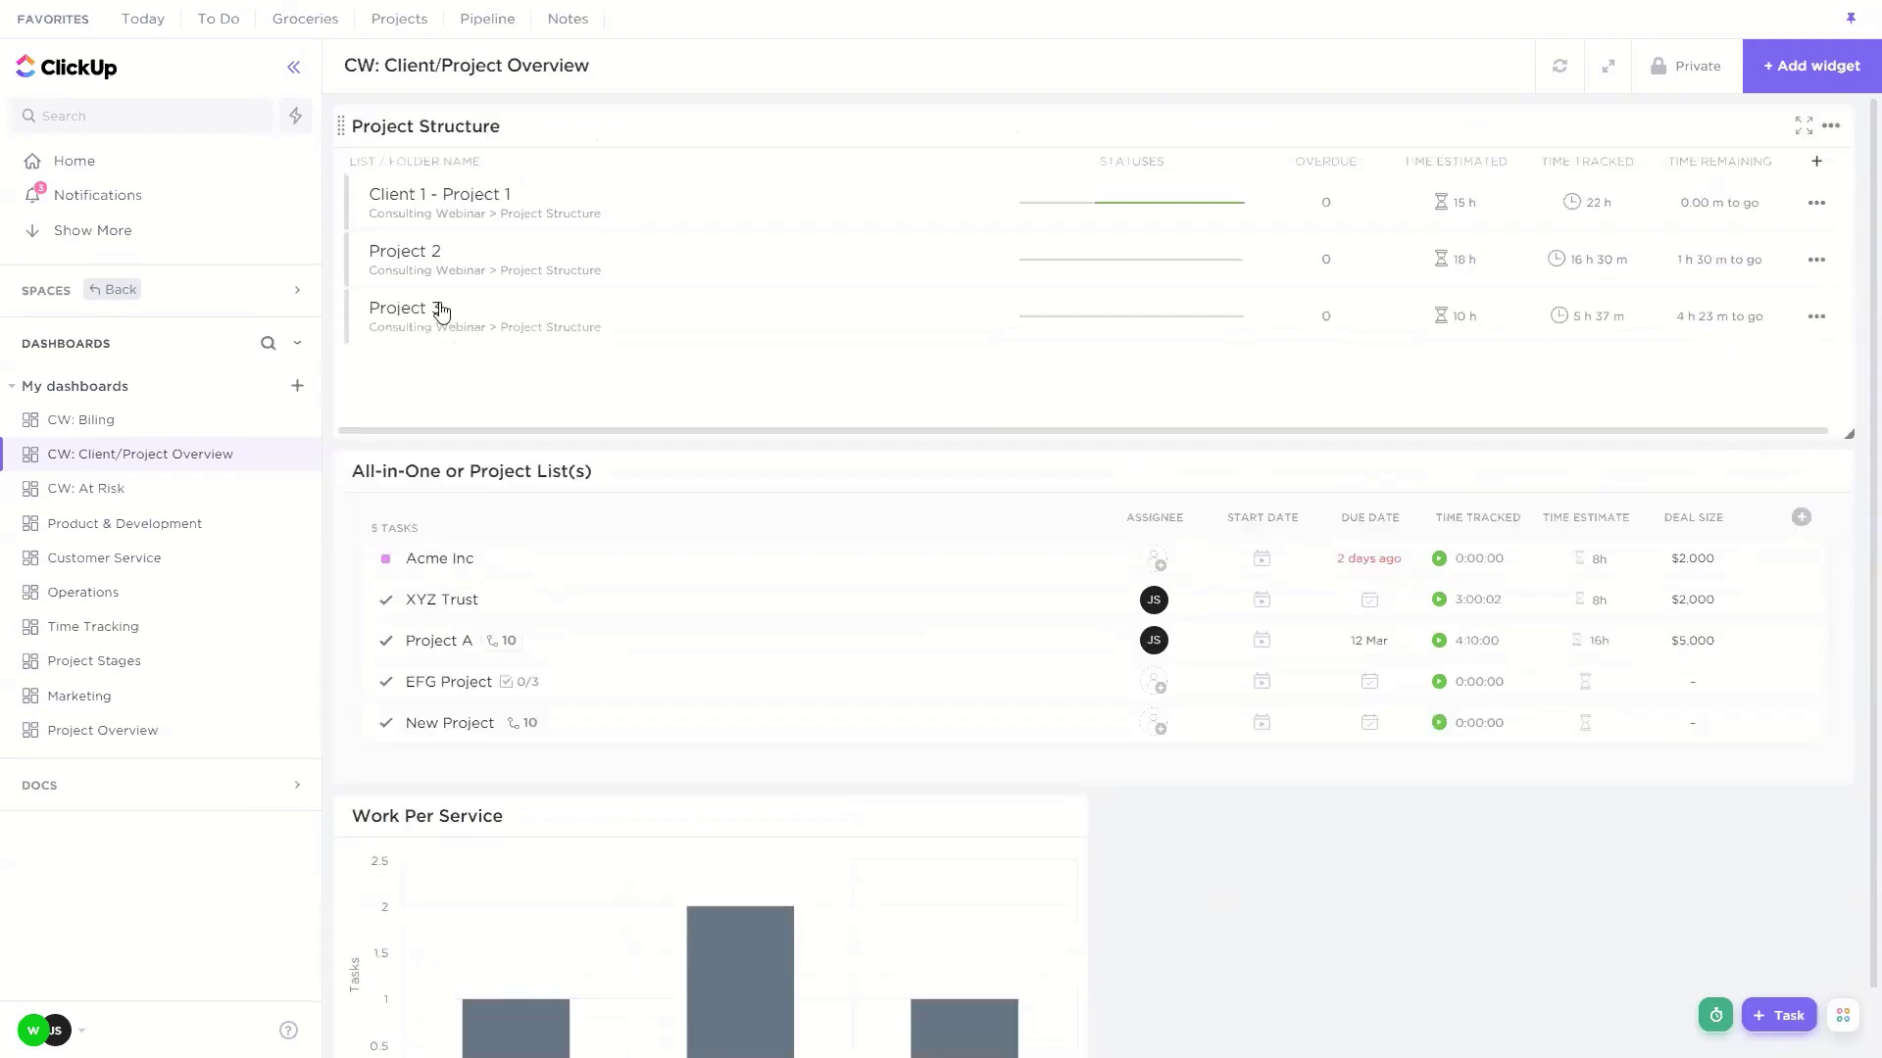
{"action": "left_click", "coordinate": [435, 126]}
{"action": "left_click", "coordinate": [607, 471]}
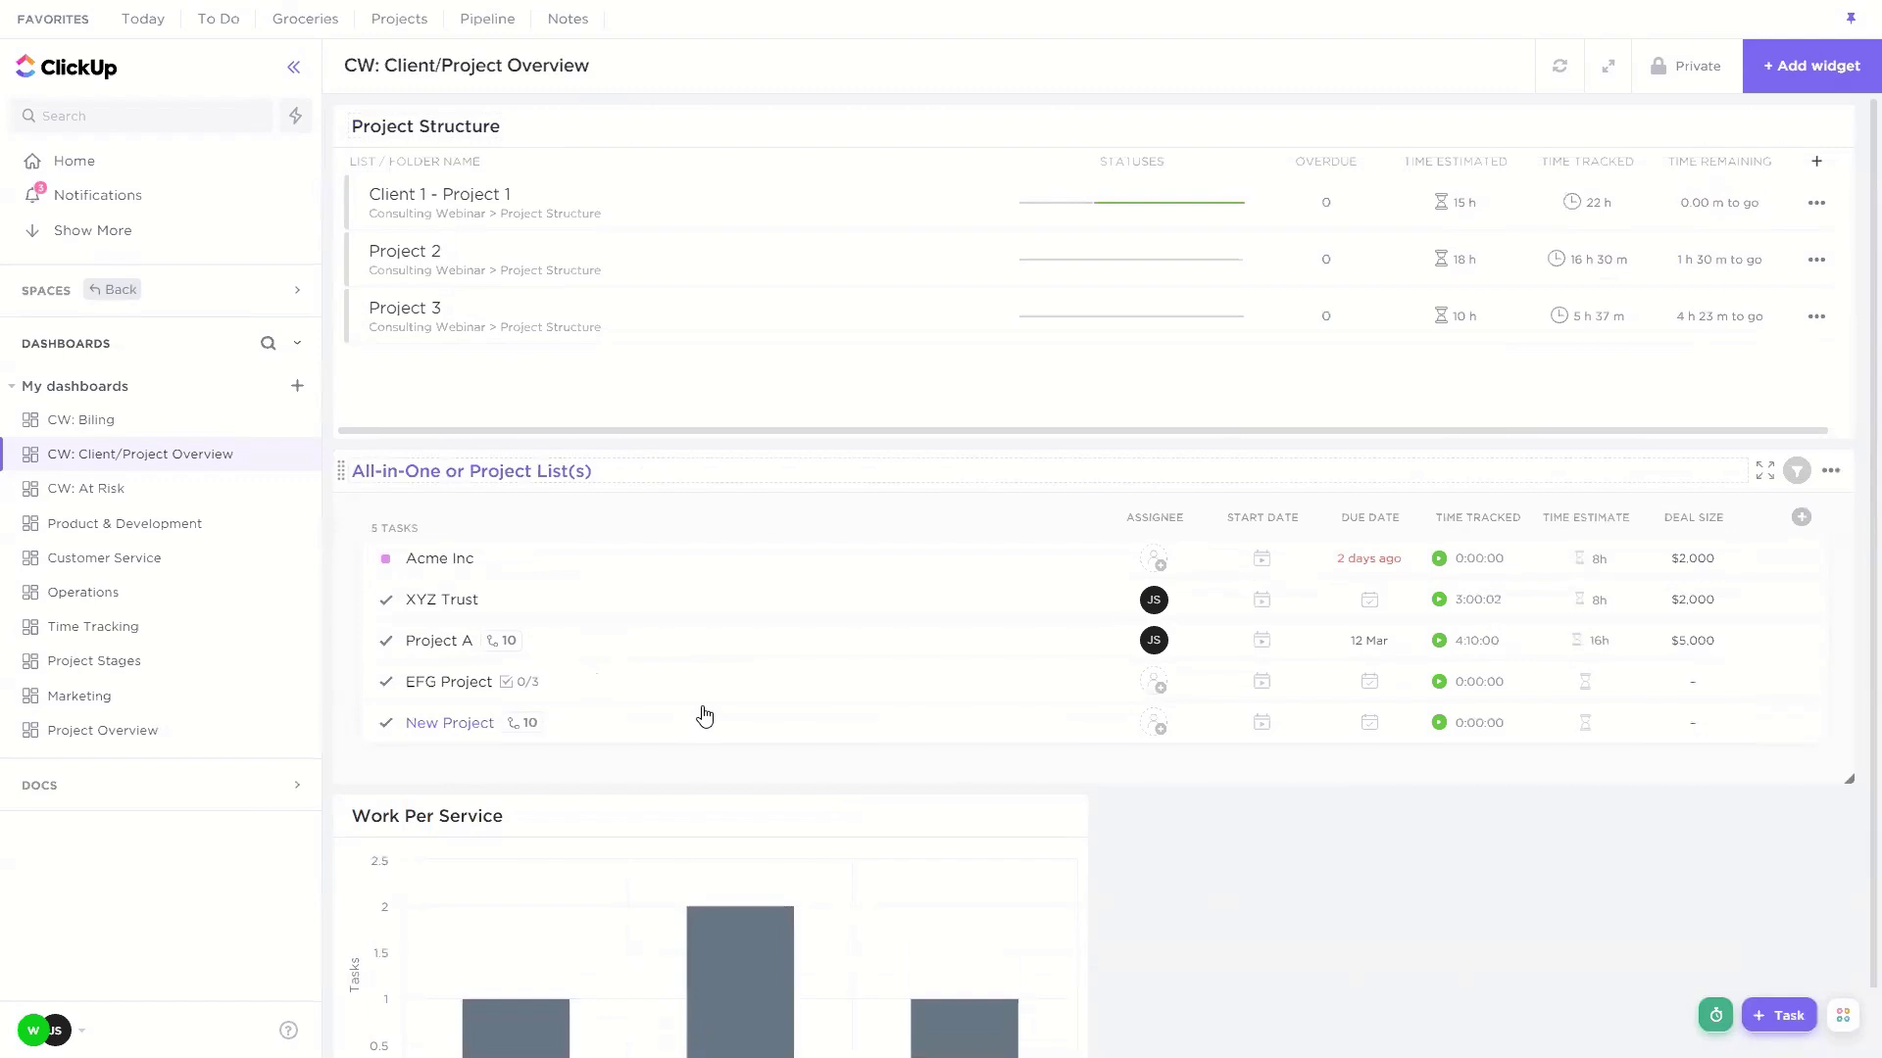
{"action": "scroll", "coordinate": [833, 652], "scroll_direction": "down", "scroll_amount": 1}
{"action": "left_click", "coordinate": [1831, 400]}
{"action": "left_click", "coordinate": [1724, 440]}
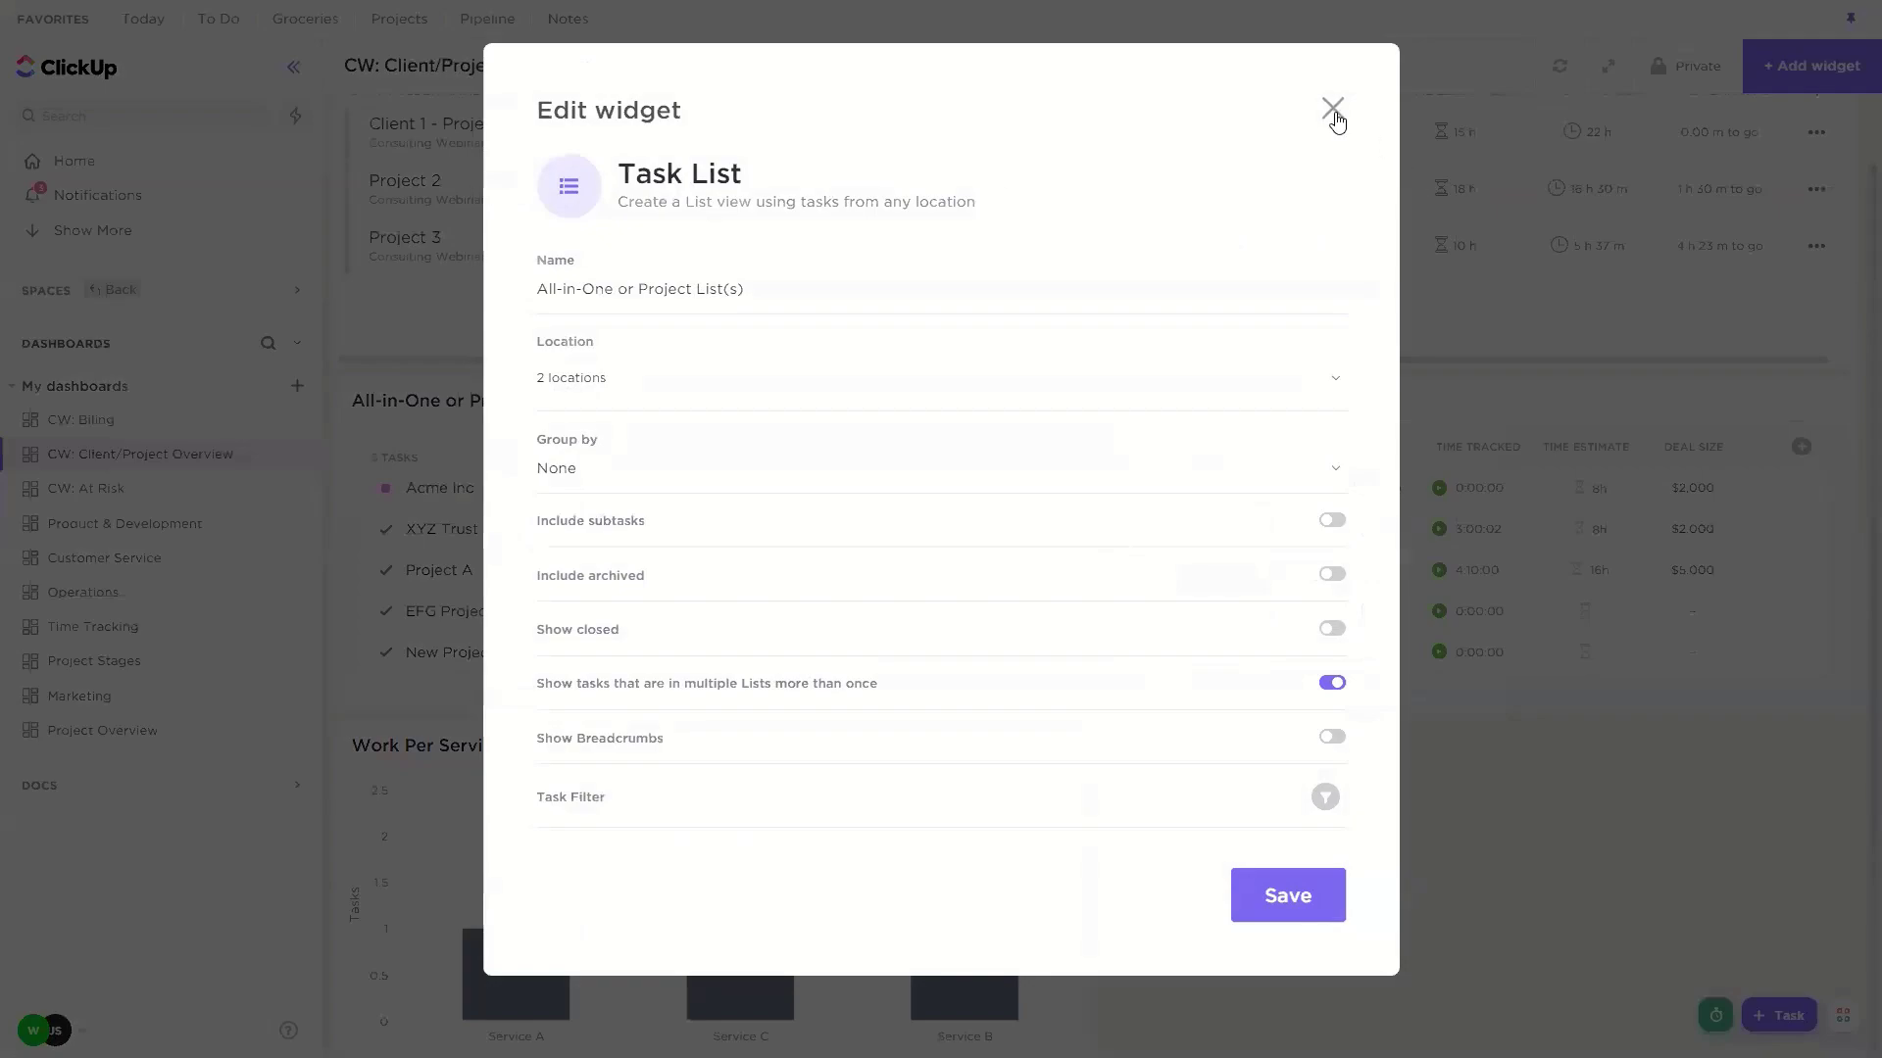
{"action": "left_click", "coordinate": [1335, 112]}
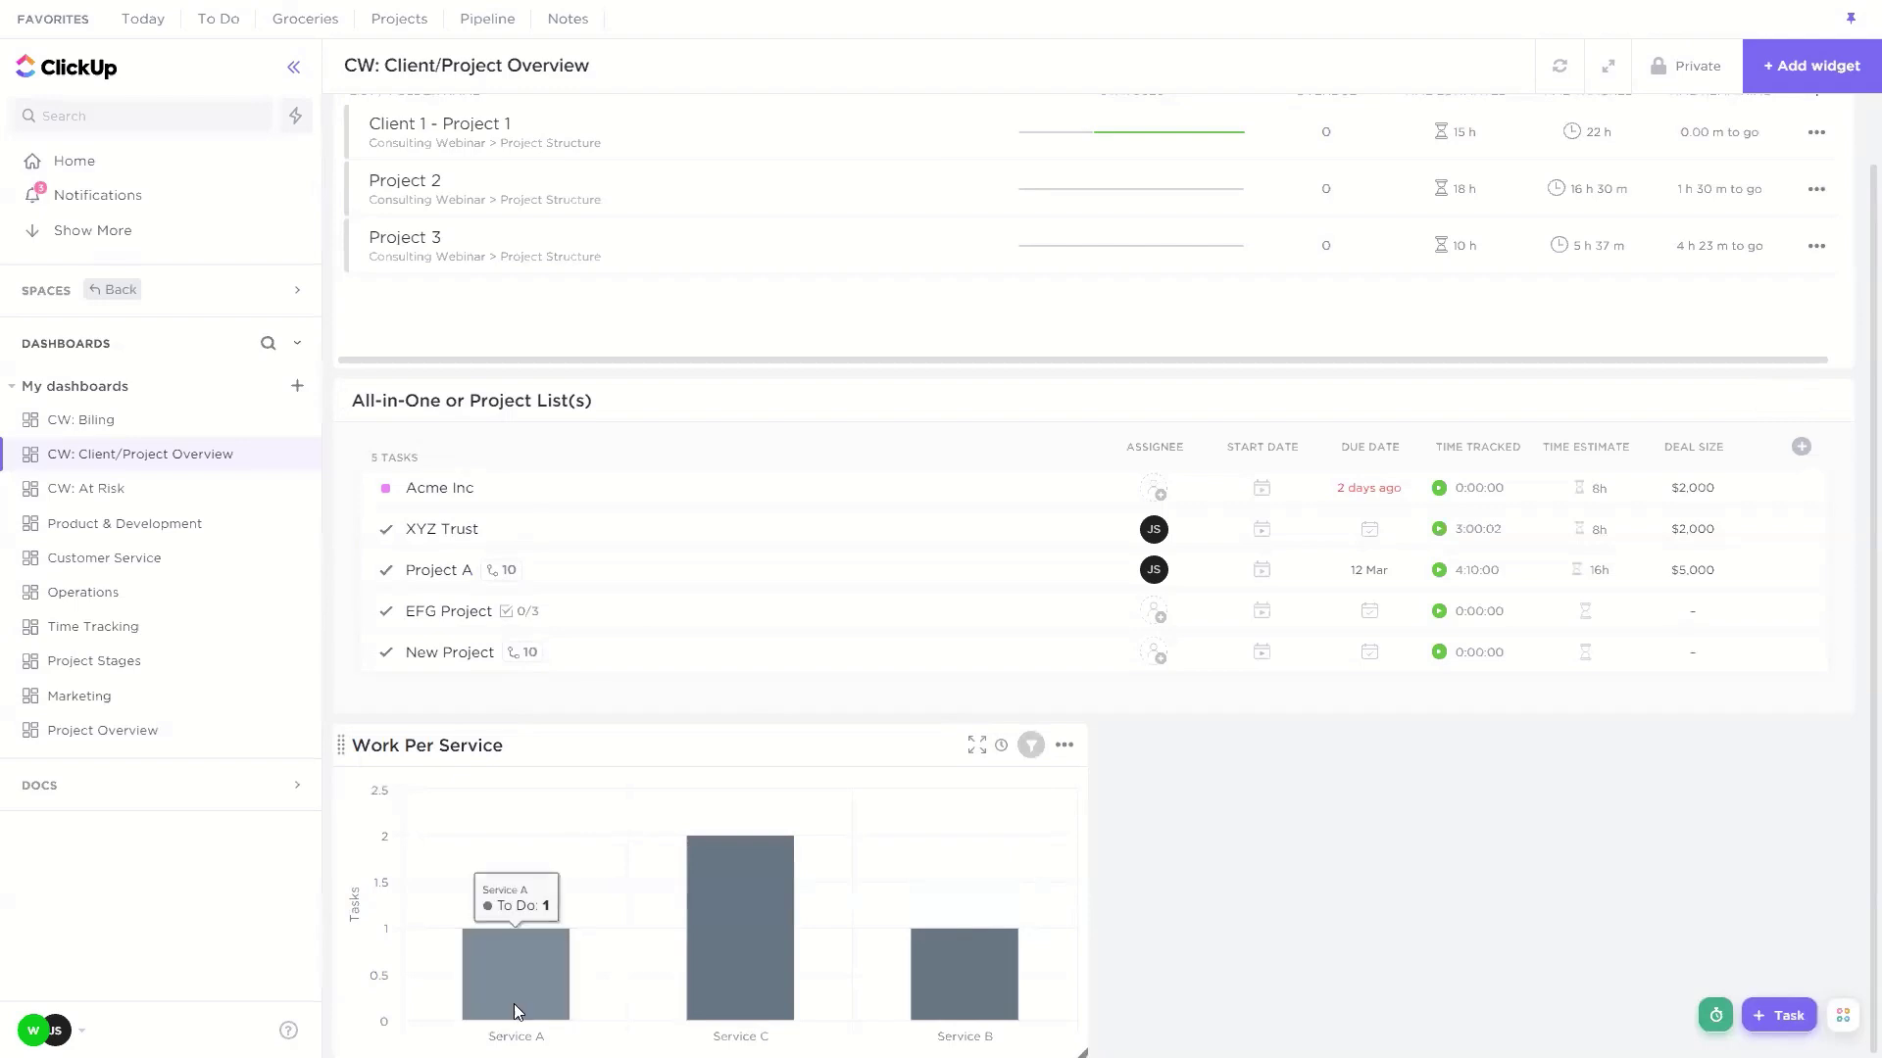
Step: Open the Work Per Service bar chart's settings and check which Consulting Webinar locations it draws from
{"action": "left_click", "coordinate": [1065, 745]}
{"action": "left_click", "coordinate": [1019, 784]}
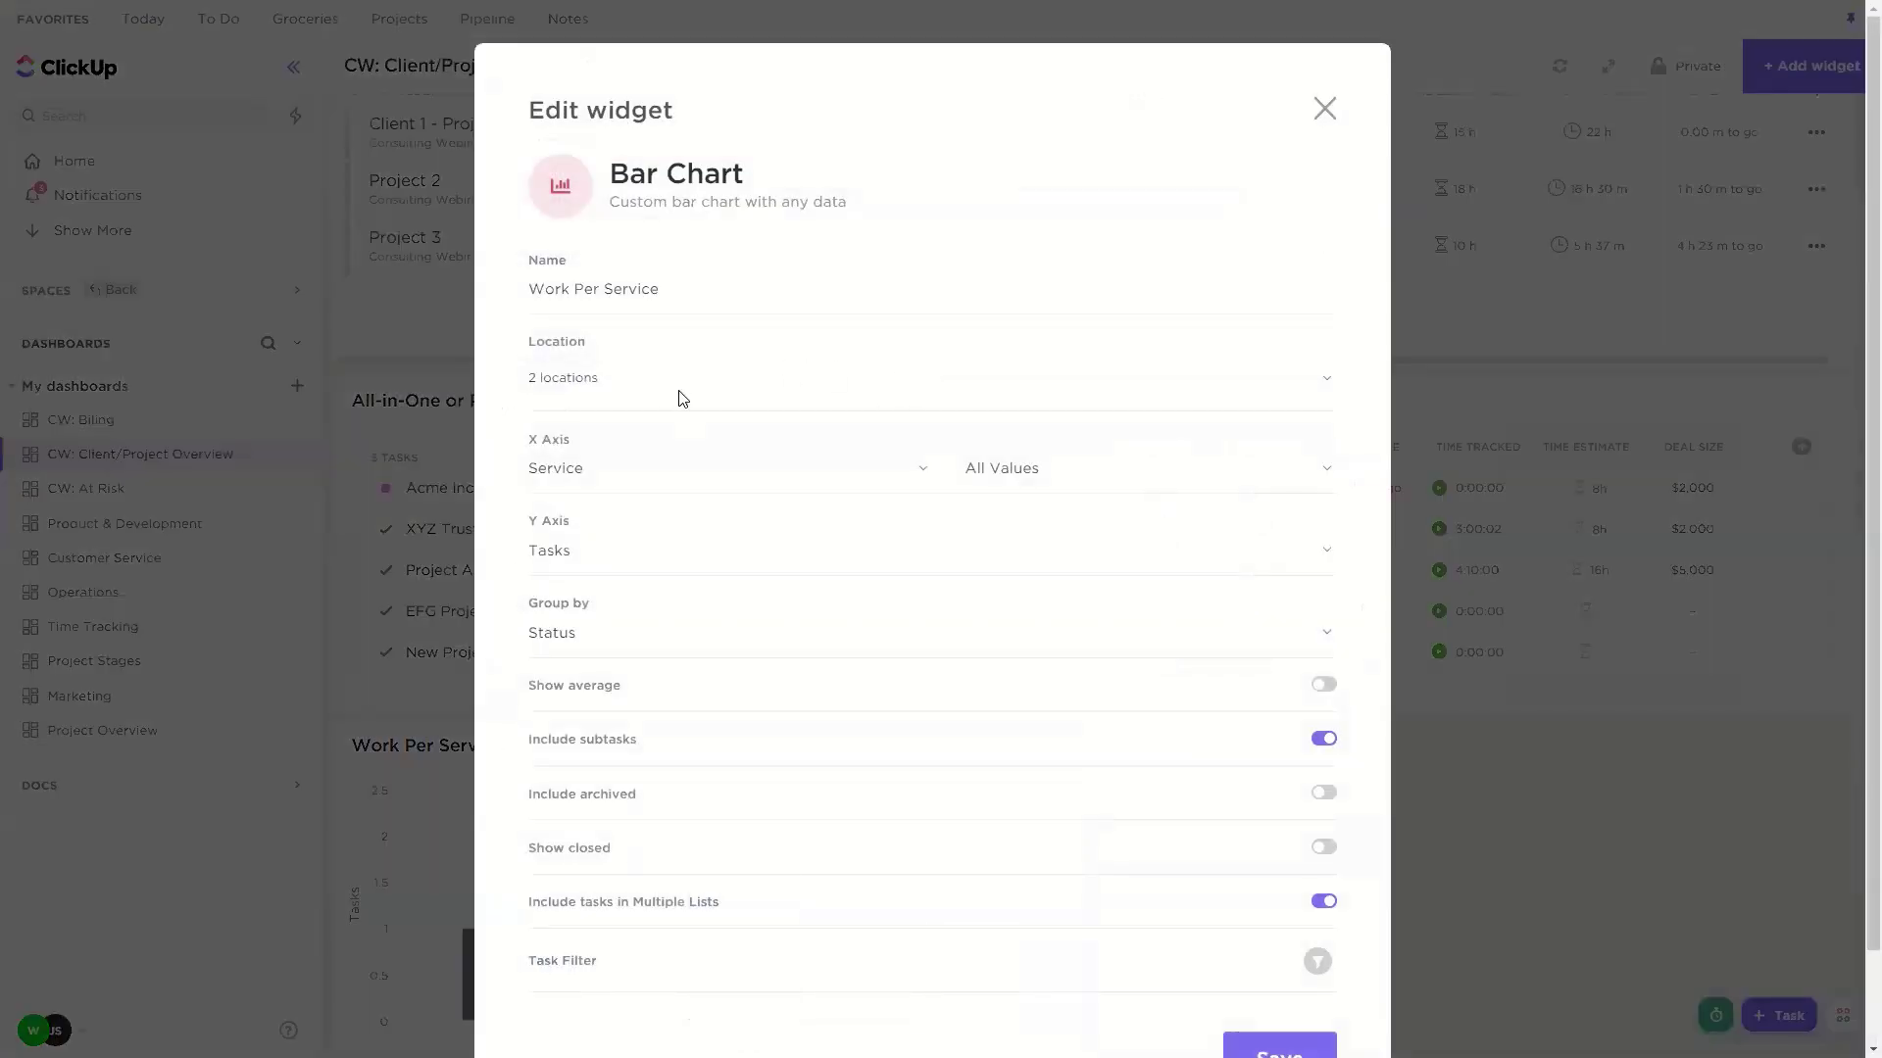
{"action": "left_click", "coordinate": [680, 382]}
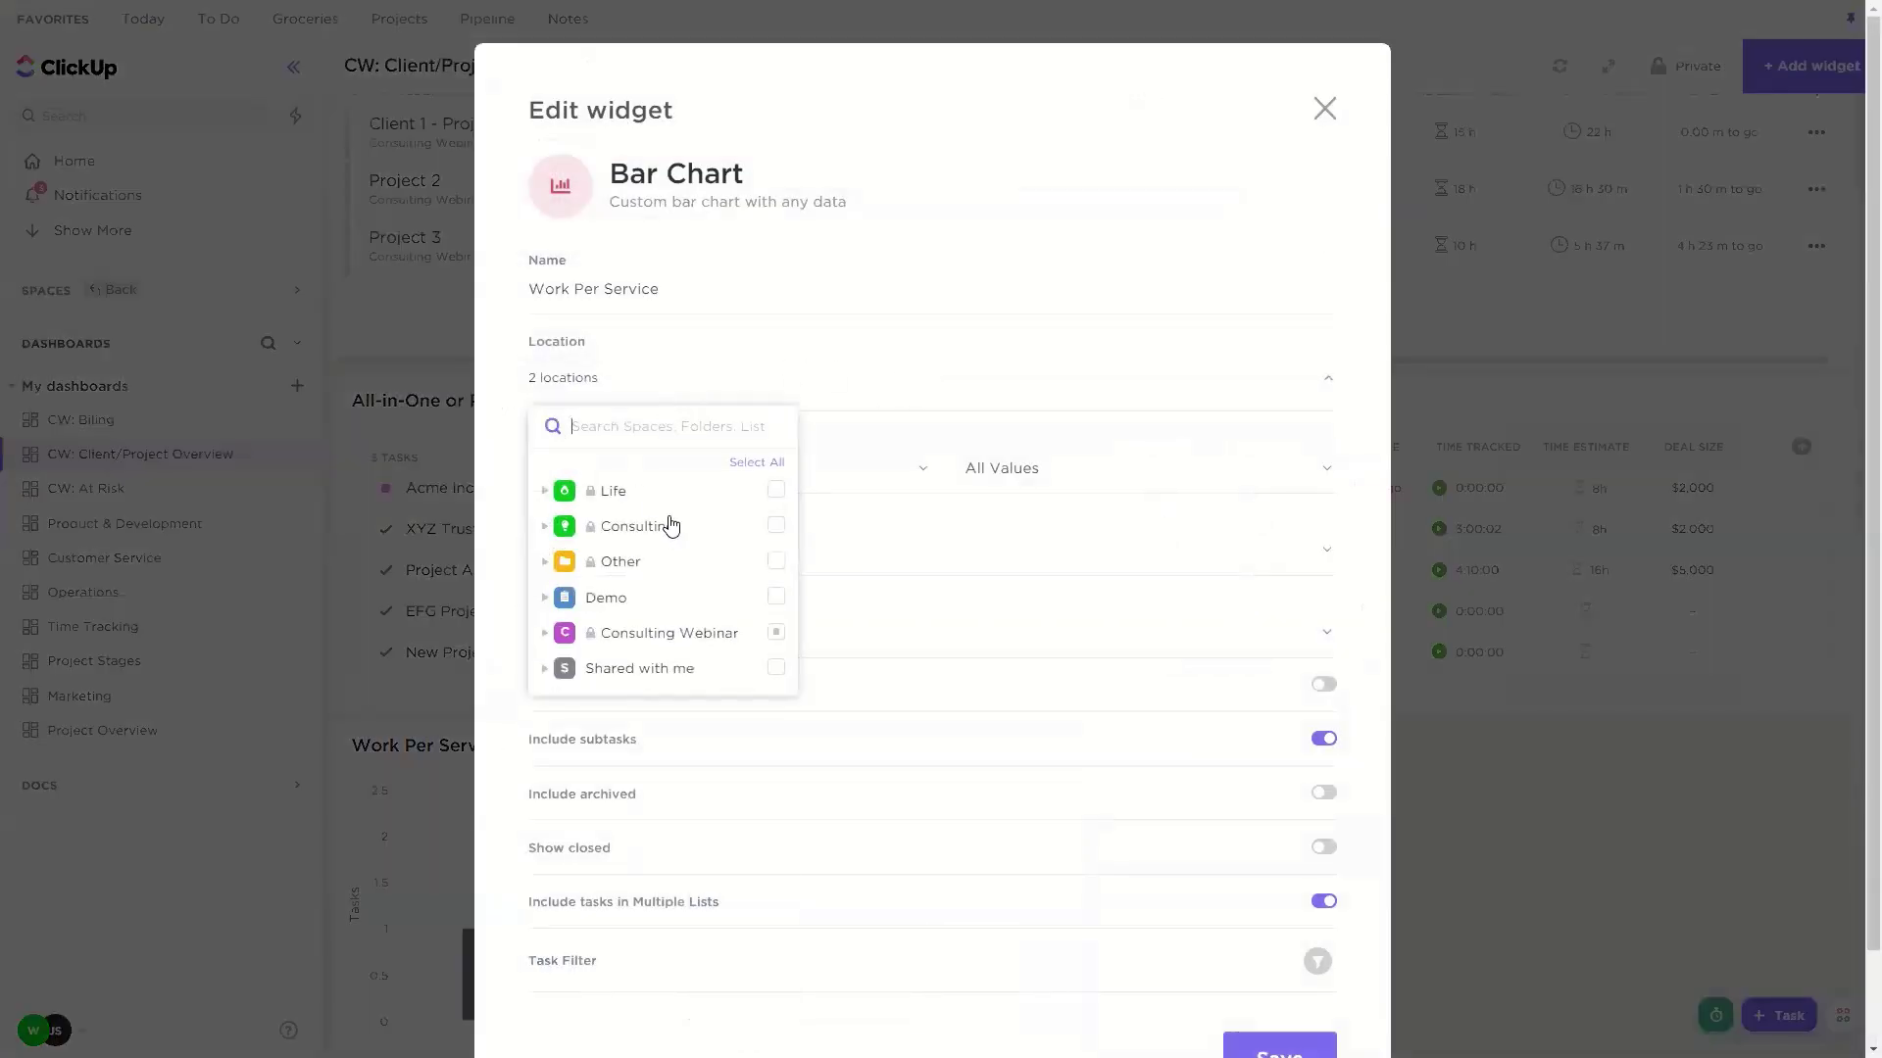
{"action": "left_click", "coordinate": [715, 632]}
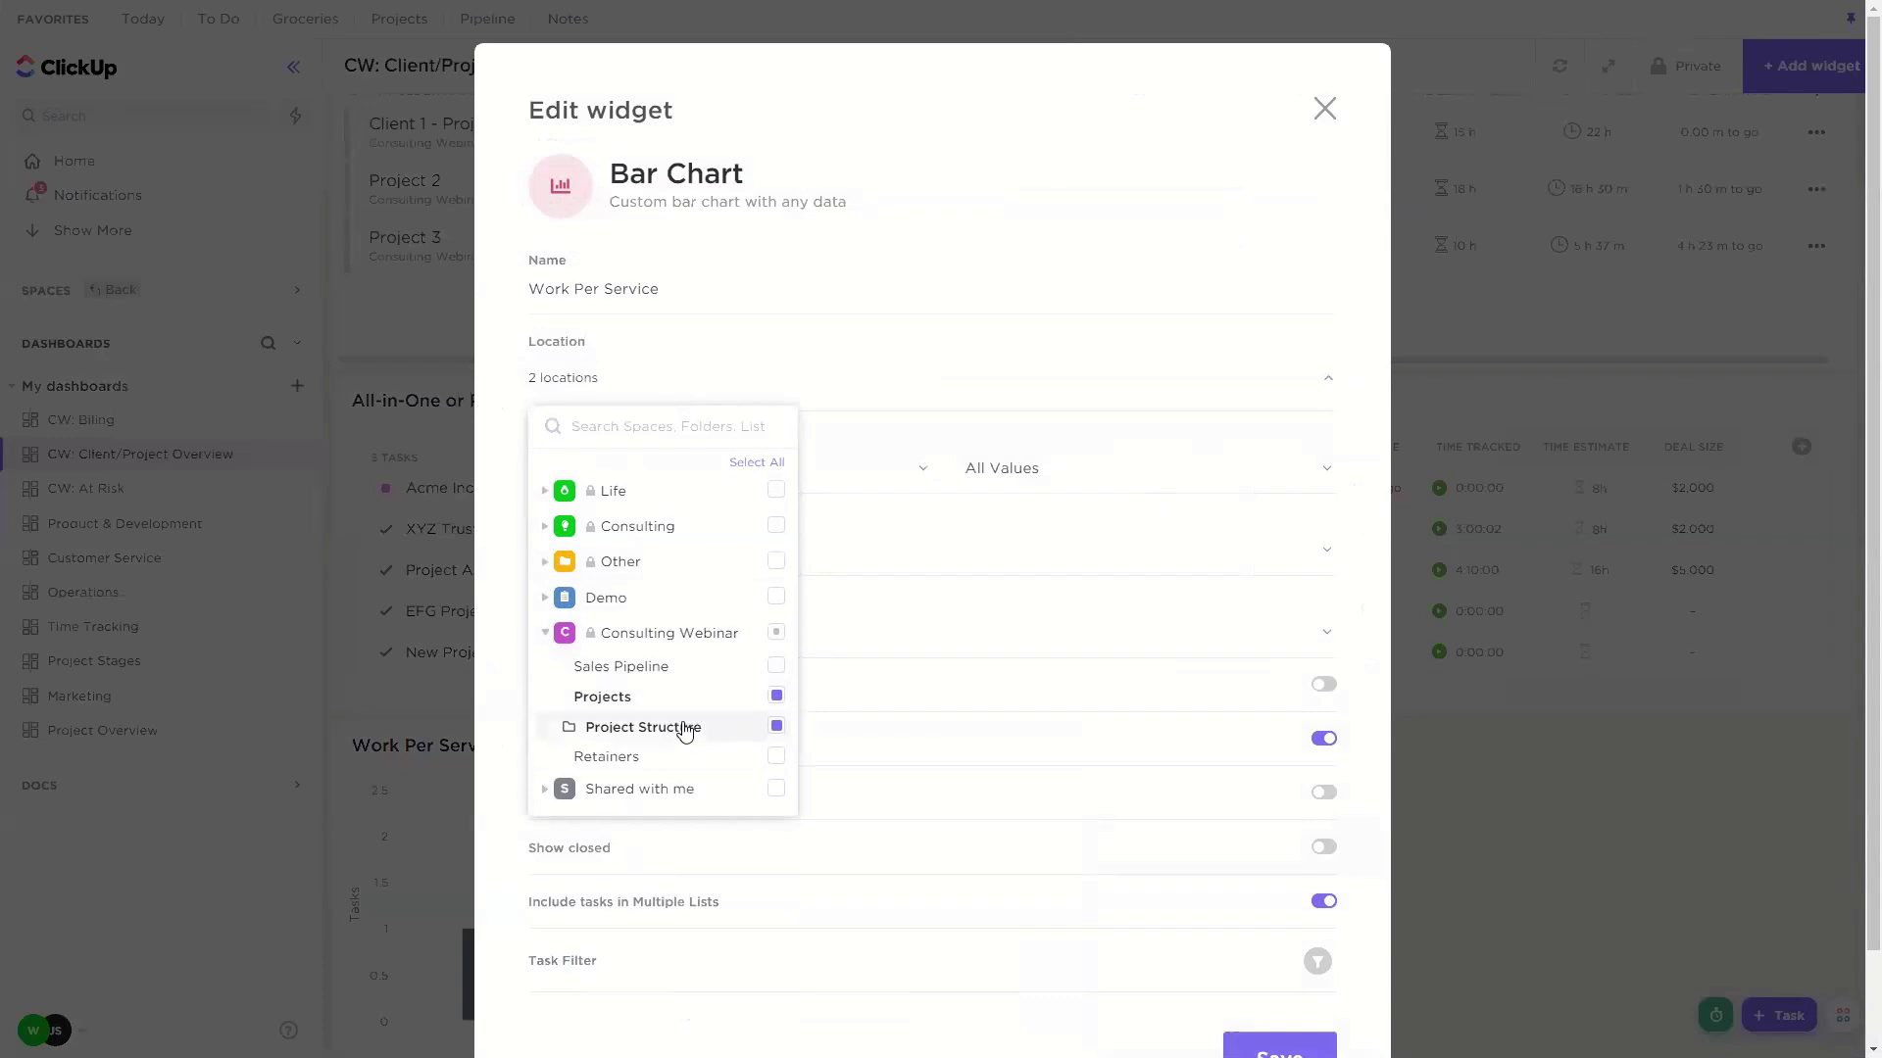
{"action": "left_click", "coordinate": [1372, 520]}
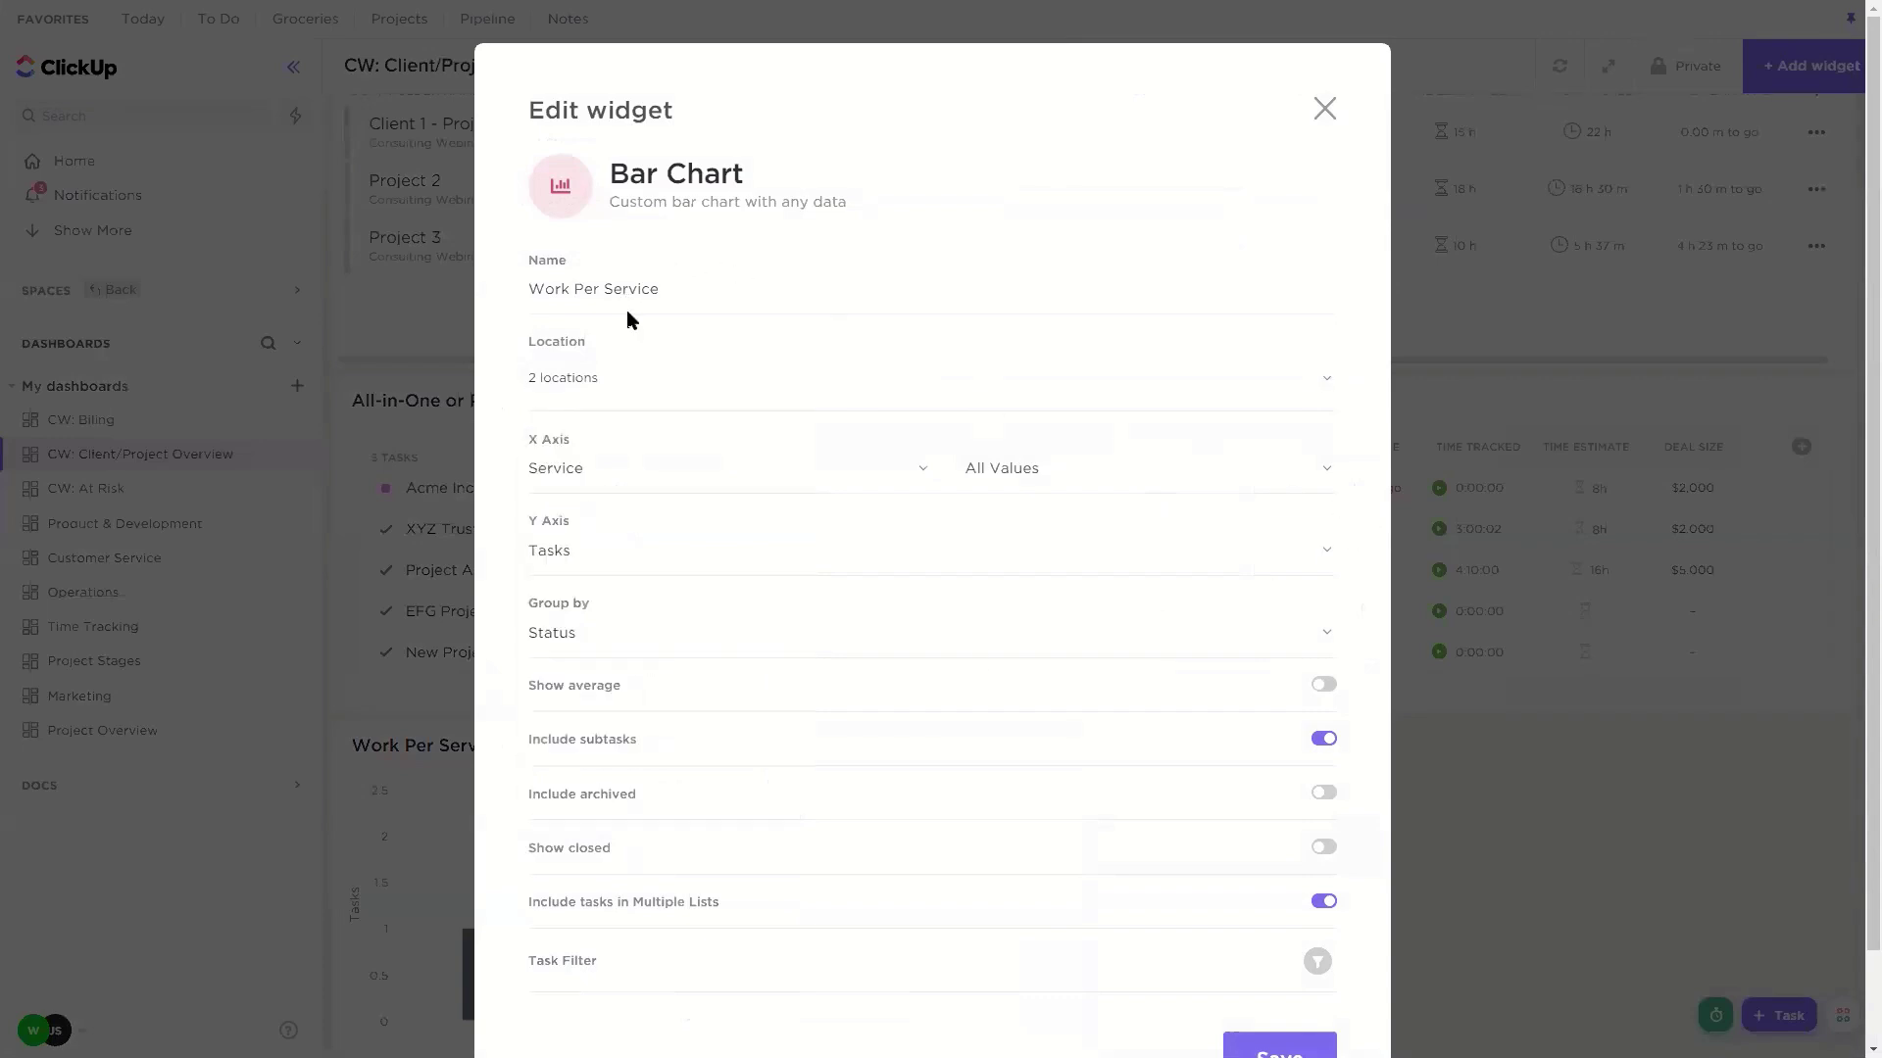
Step: Review the Work Per Service chart's X axis dropdown fields and remaining settings, close them, and inspect the service bars
{"action": "left_click", "coordinate": [562, 471]}
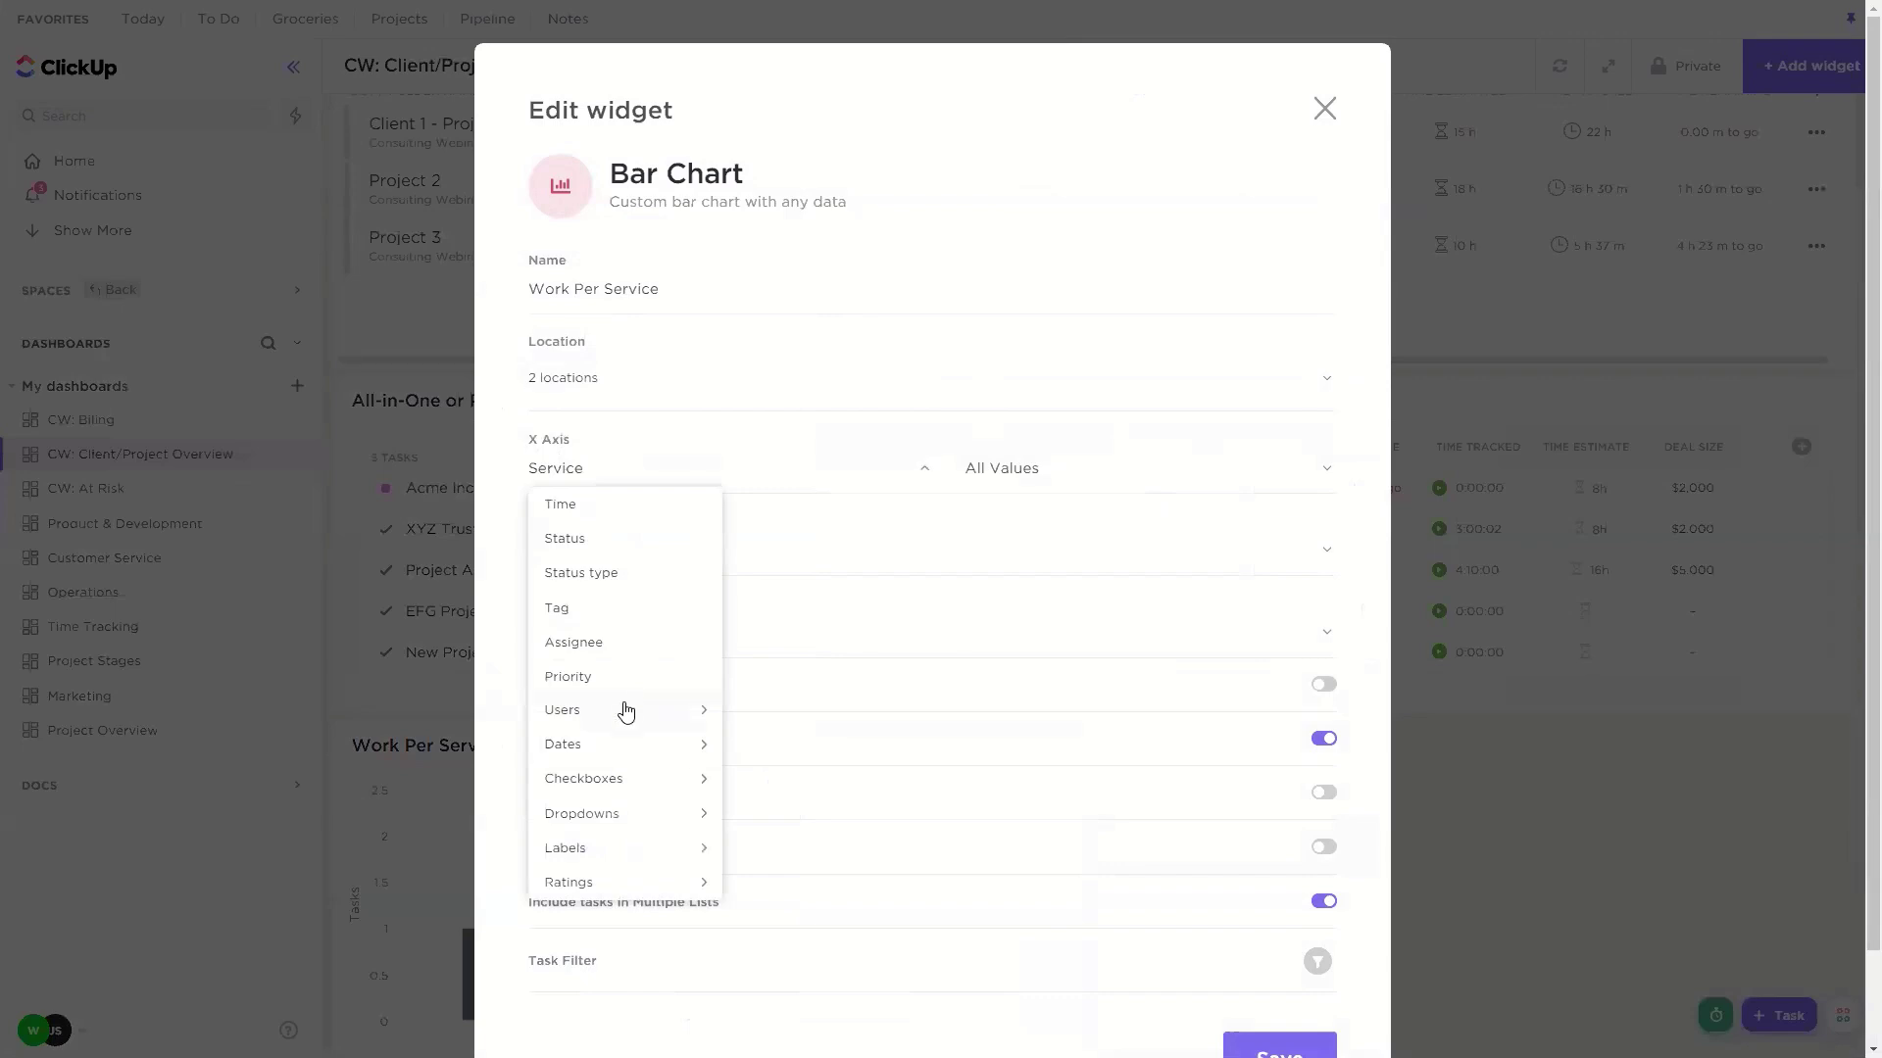
{"action": "left_click", "coordinate": [610, 815]}
{"action": "left_click", "coordinate": [951, 519]}
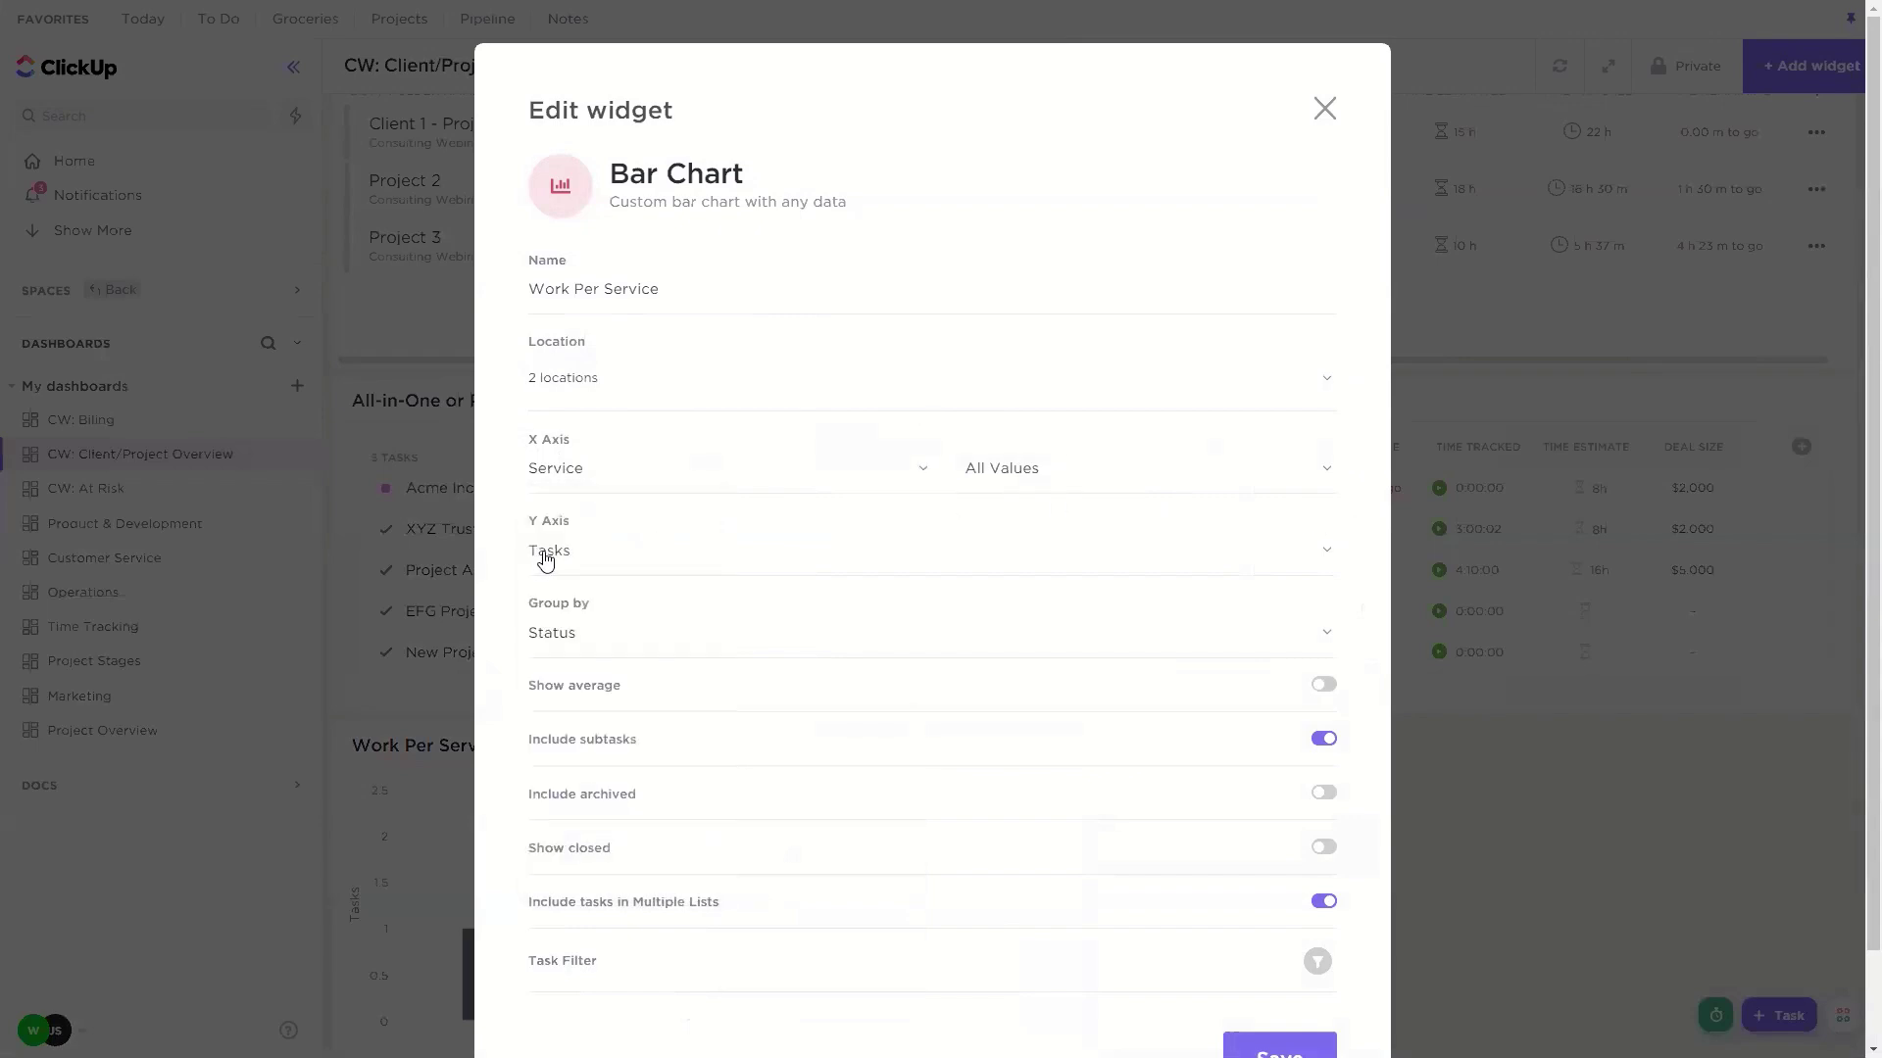
{"action": "scroll", "coordinate": [563, 546], "scroll_direction": "down", "scroll_amount": 1}
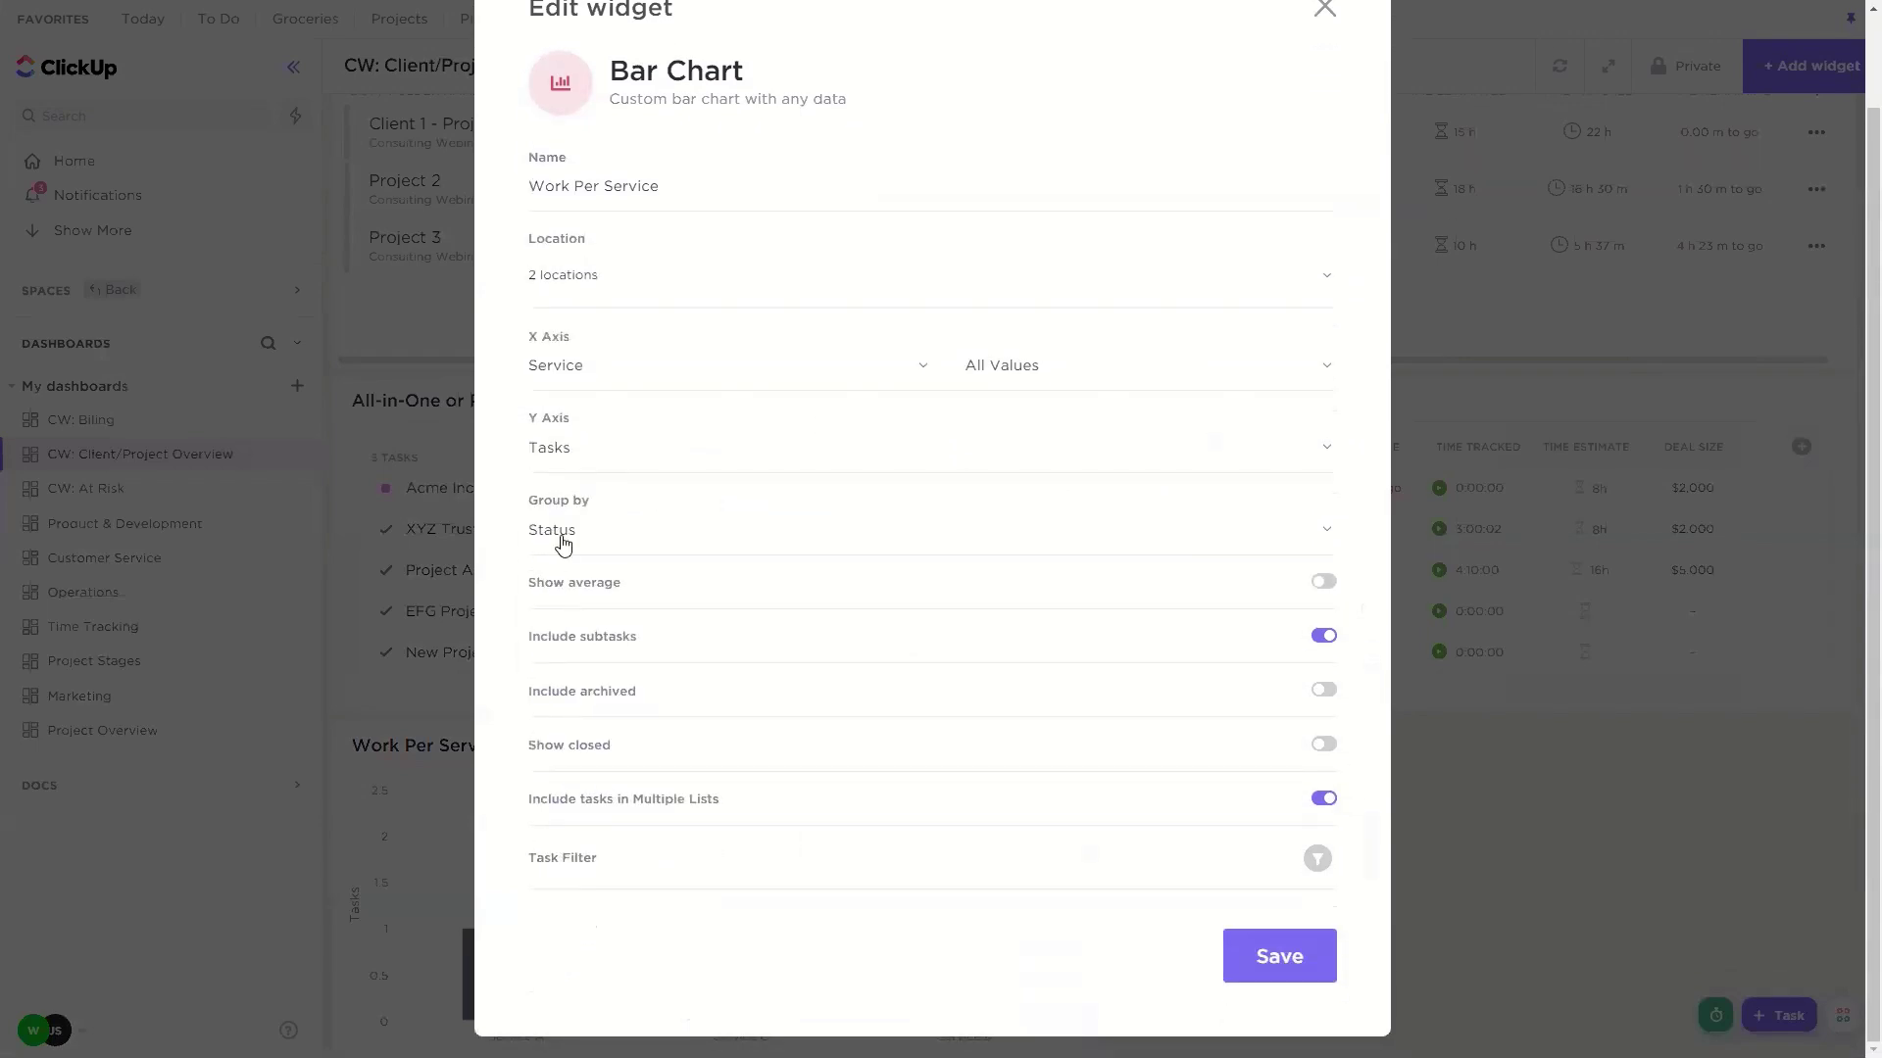
{"action": "scroll", "coordinate": [1042, 466], "scroll_direction": "up", "scroll_amount": 1}
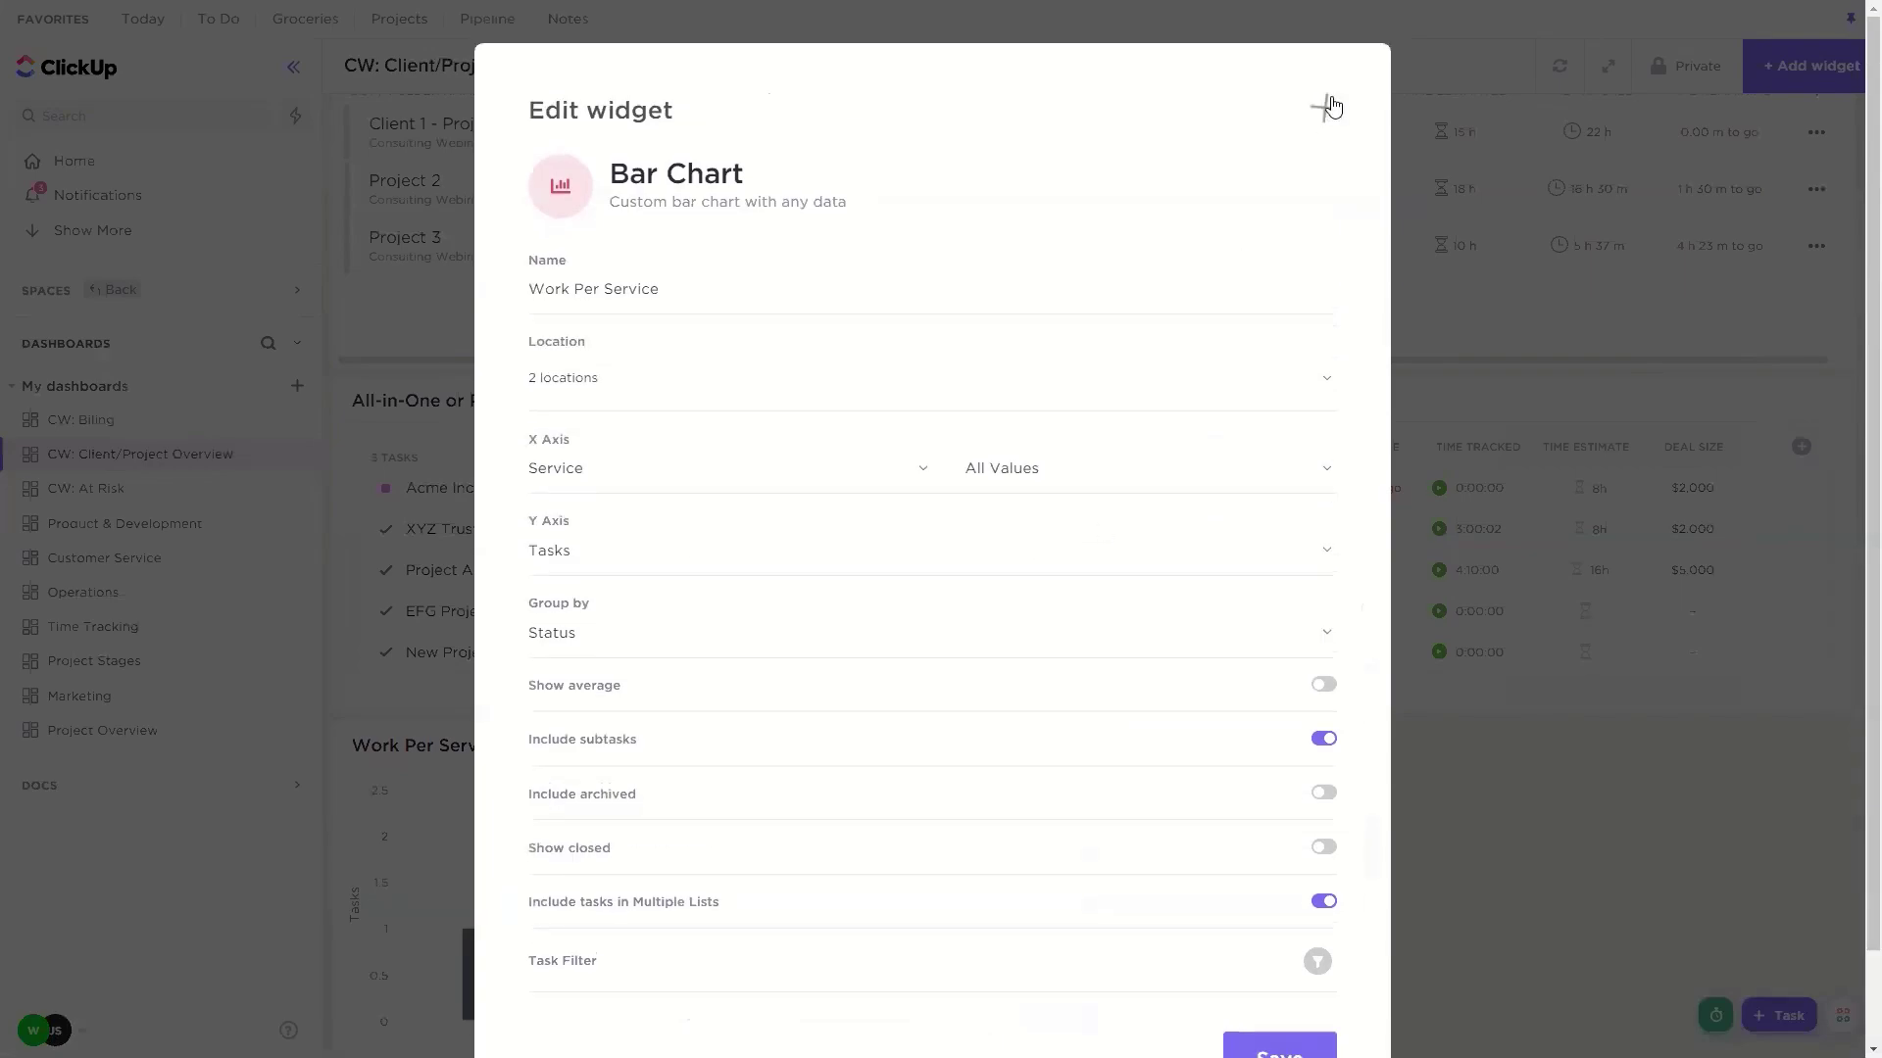
{"action": "left_click", "coordinate": [1323, 105]}
{"action": "mouse_move", "coordinate": [738, 934]}
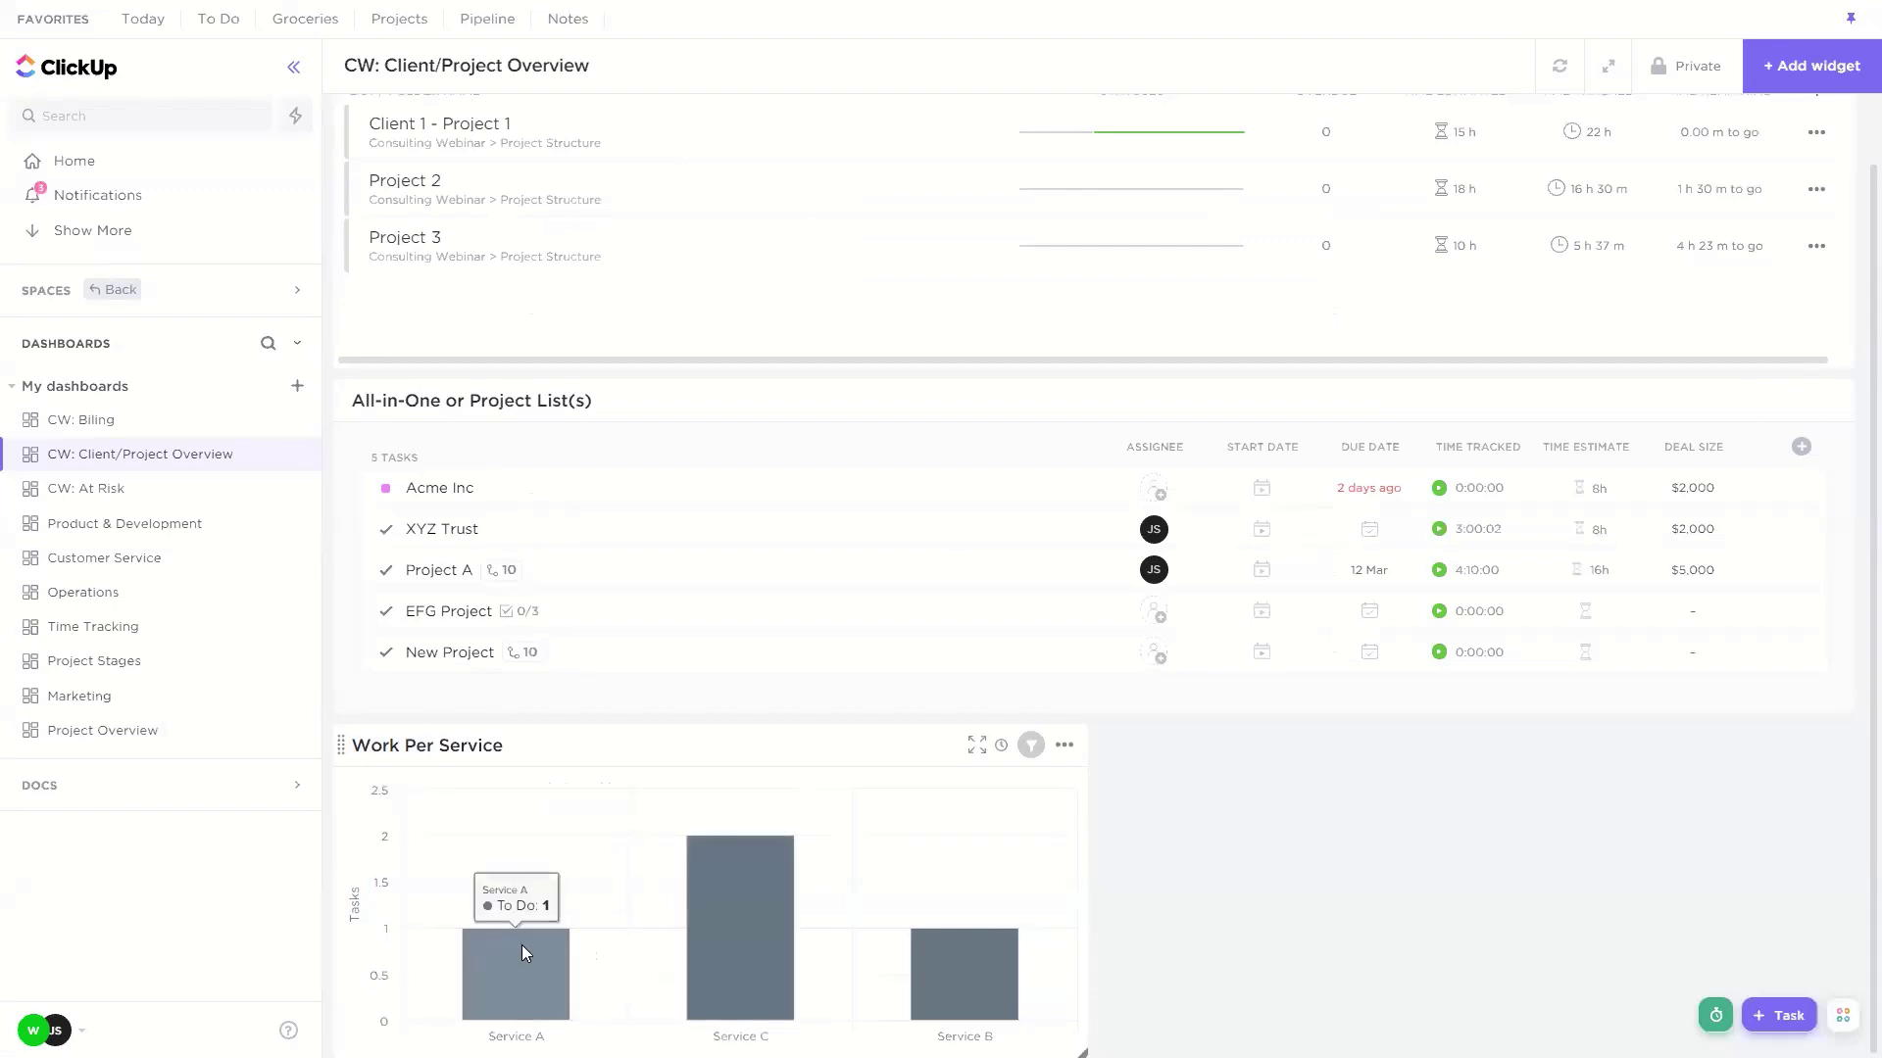
{"action": "mouse_move", "coordinate": [1012, 970]}
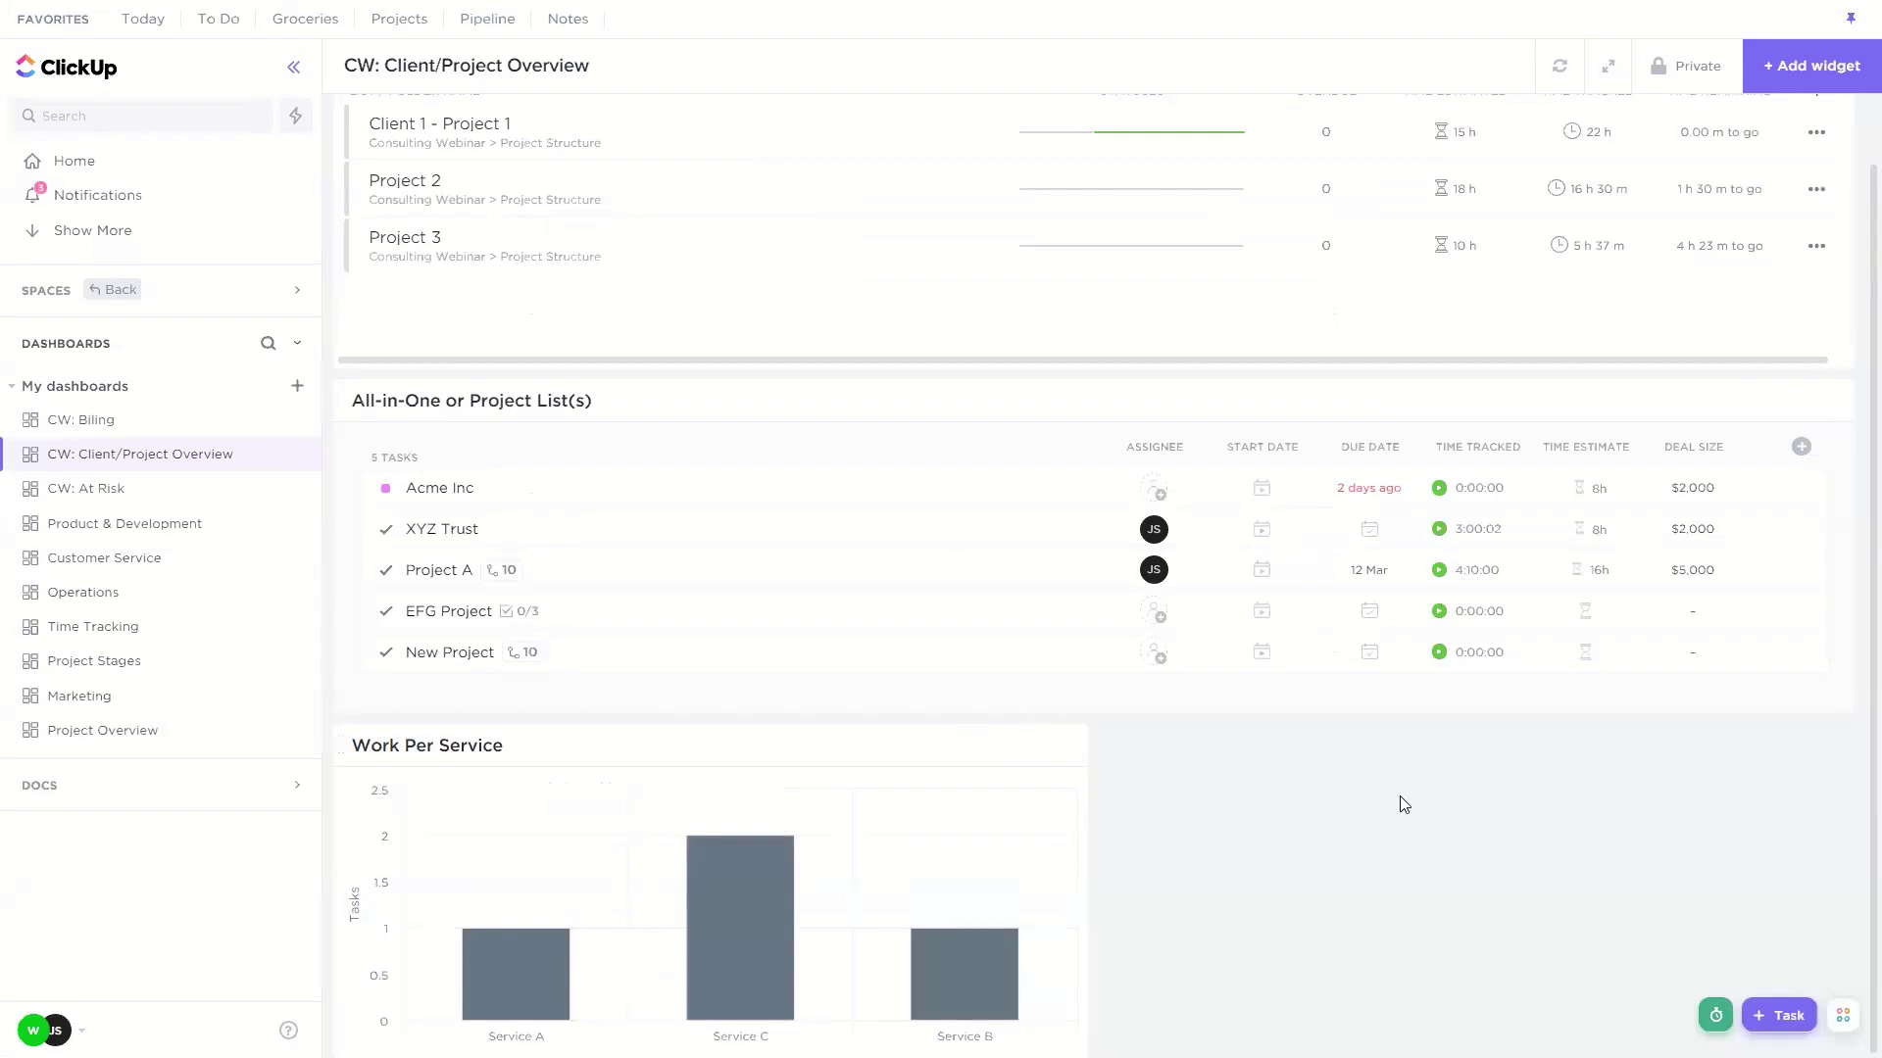
Step: Switch to the CW: At Risk dashboard and inspect the due date filter on the Overdue Tasks widget
{"action": "left_click", "coordinate": [94, 491]}
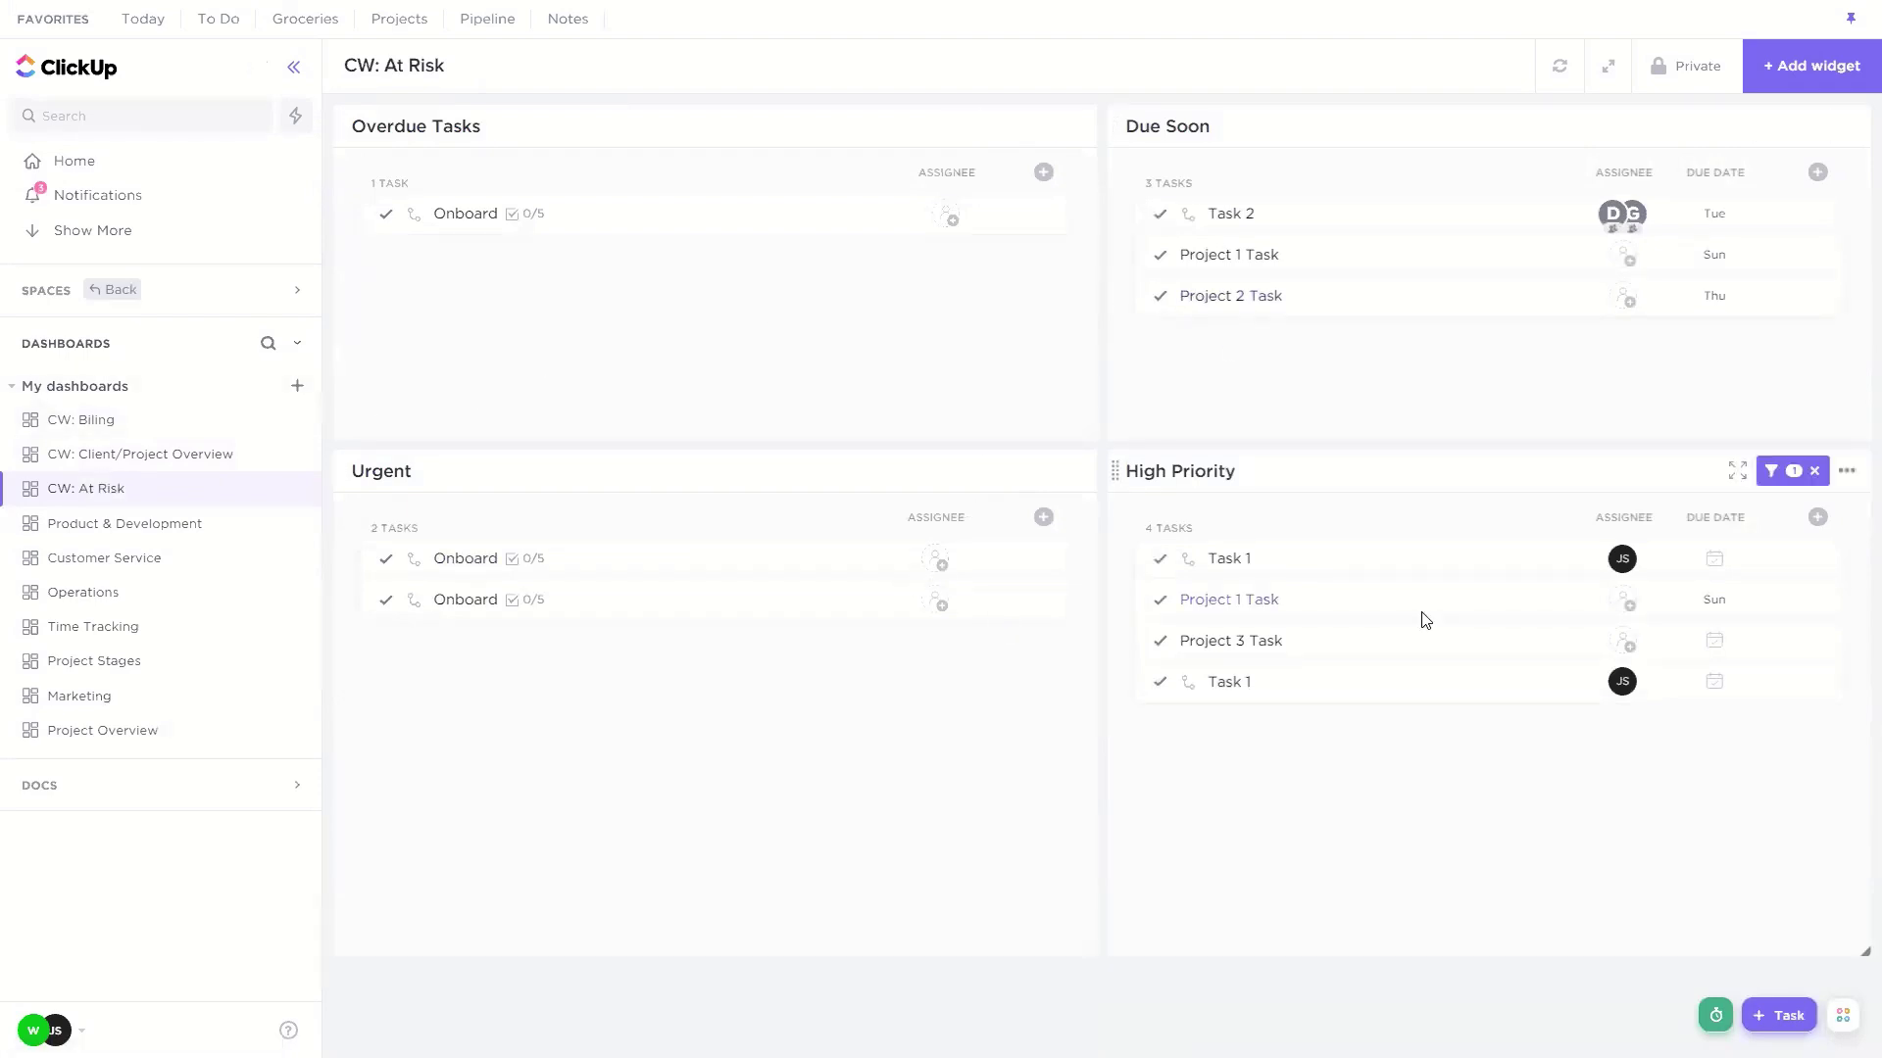
{"action": "left_click", "coordinate": [1017, 124]}
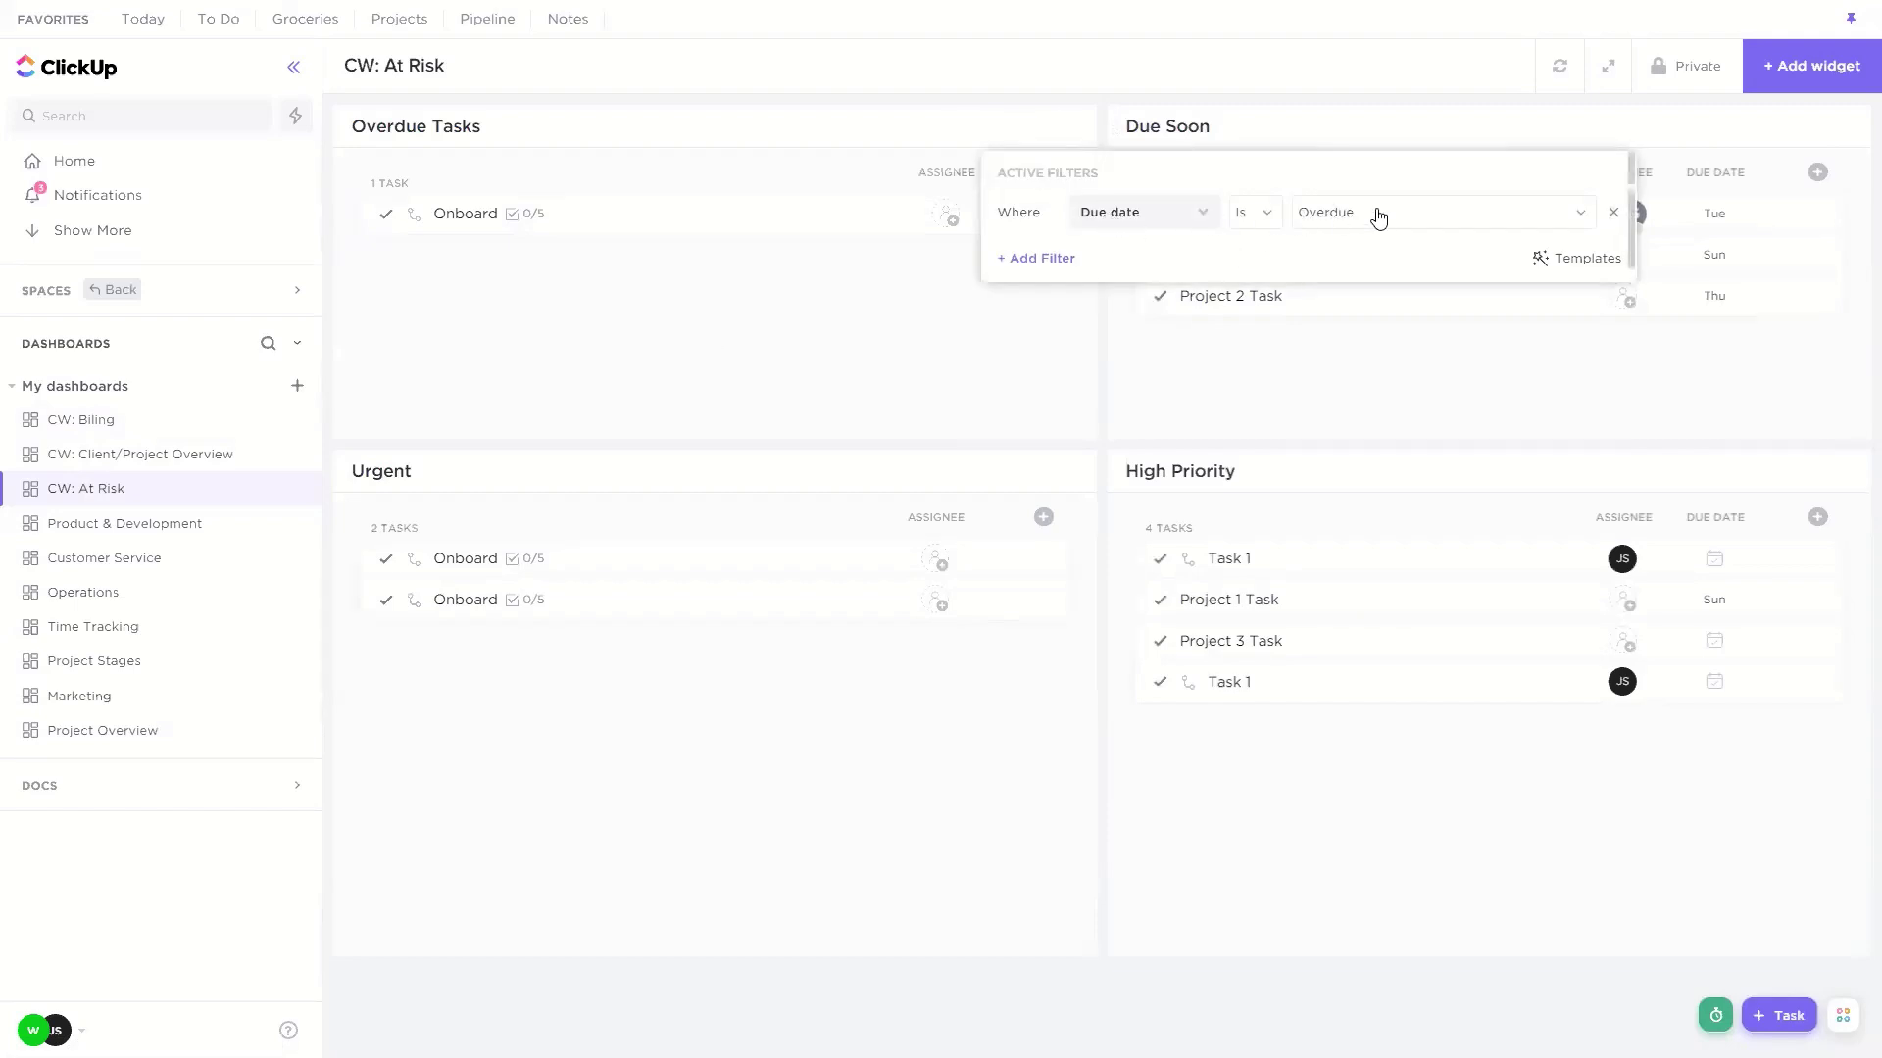
{"action": "left_click", "coordinate": [468, 242]}
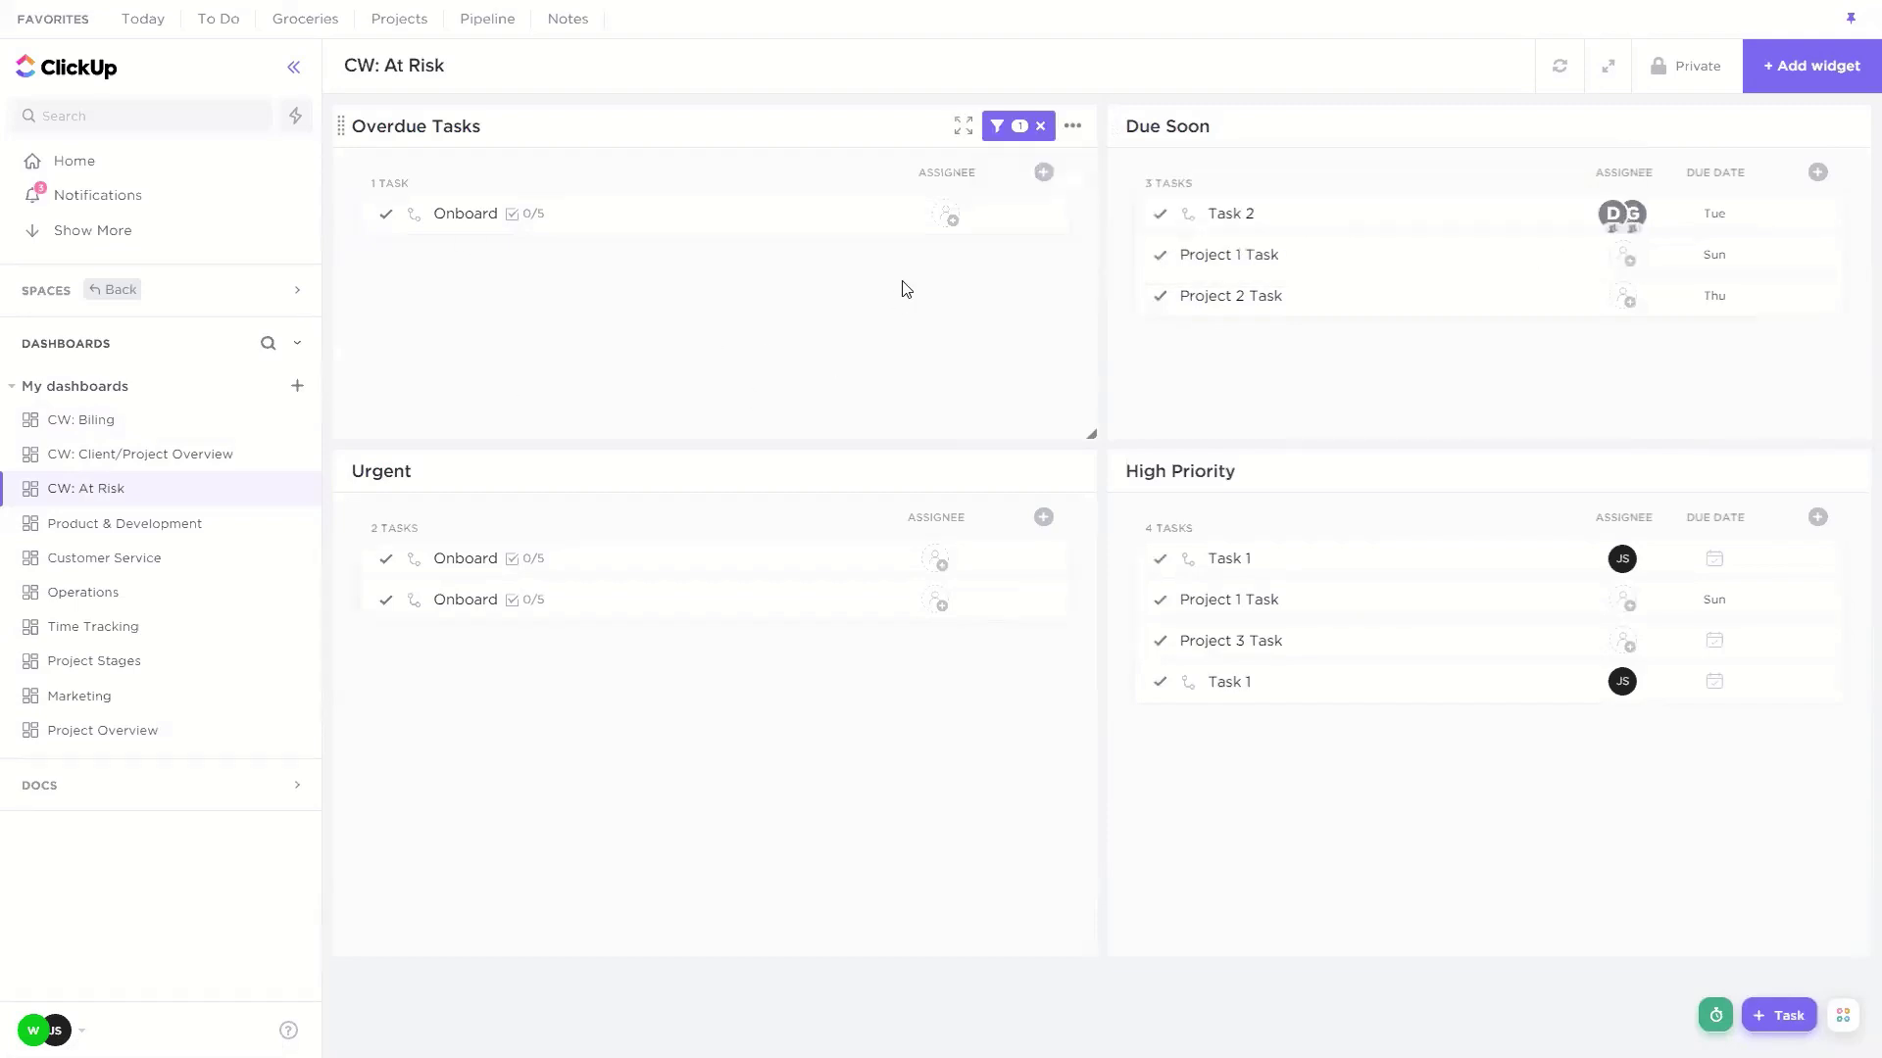
Step: Review the Overdue Tasks widget's settings, including its locations, grouping and subtask options, and close them without changes
{"action": "left_click", "coordinate": [1073, 126]}
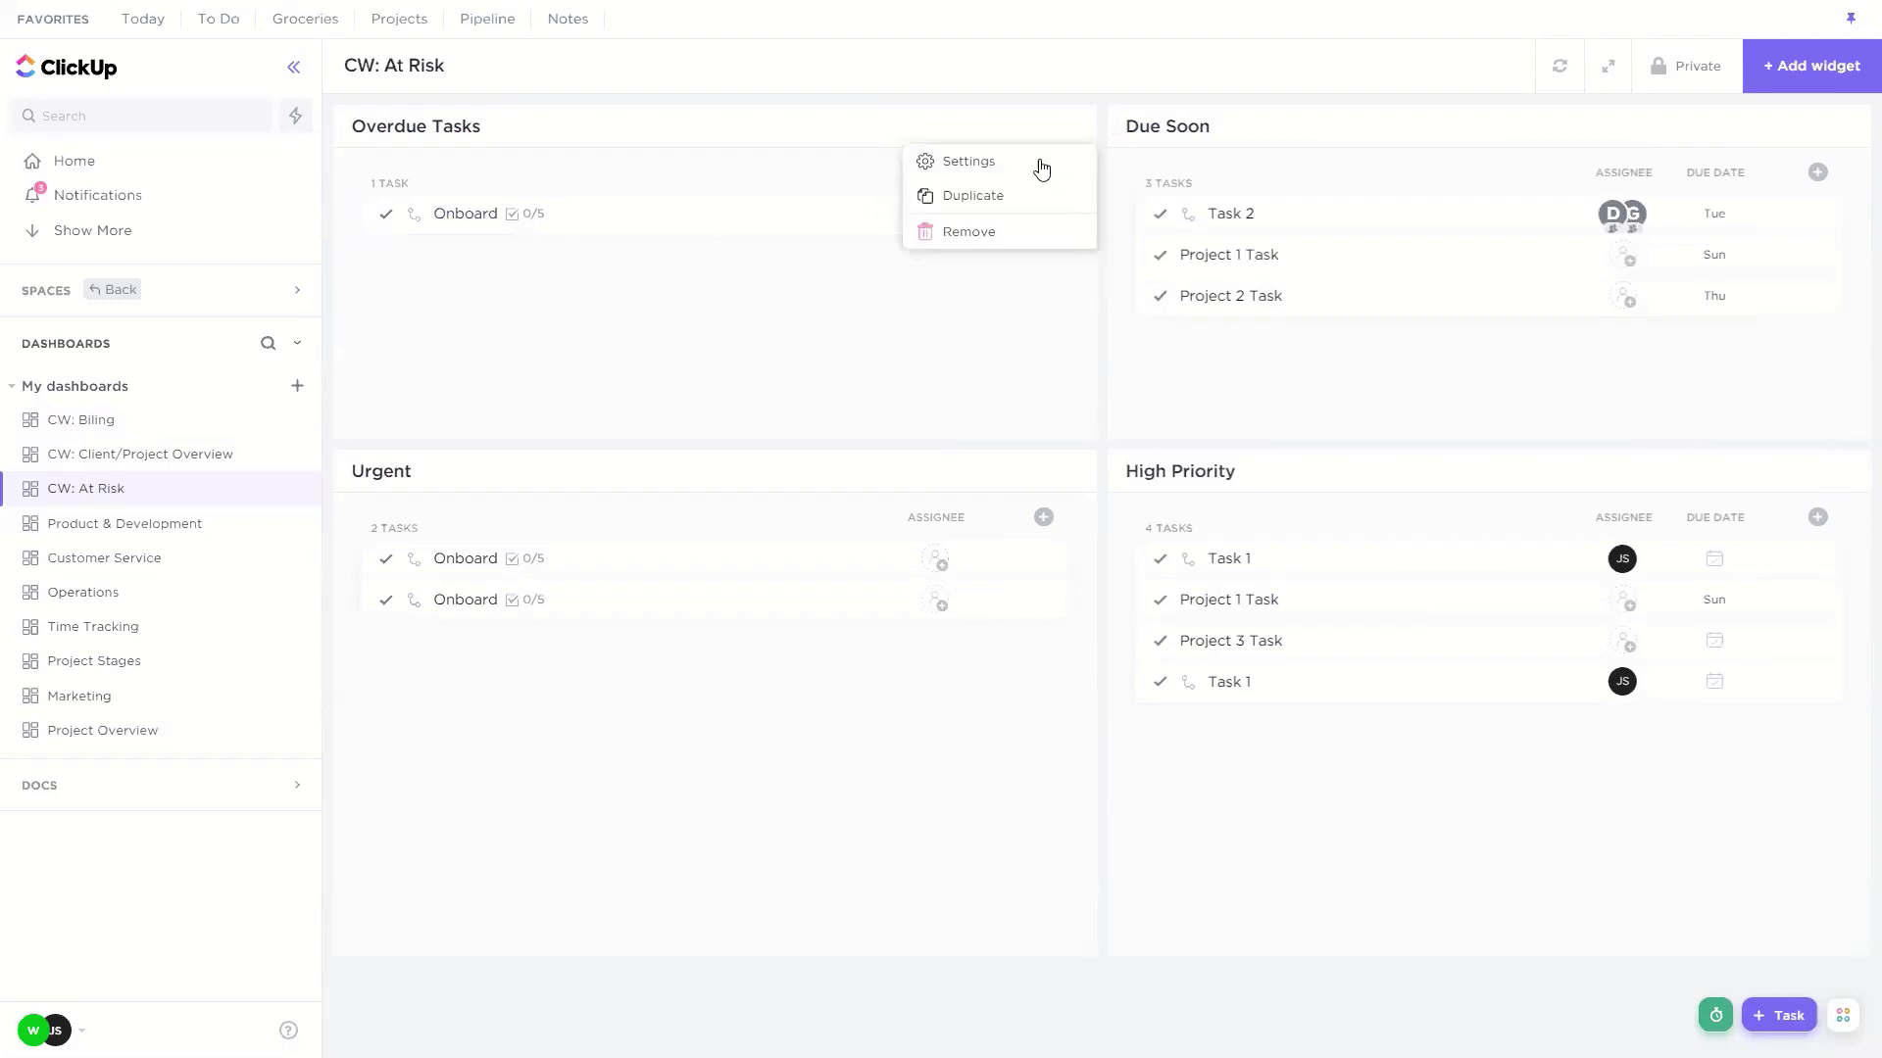
{"action": "left_click", "coordinate": [980, 161]}
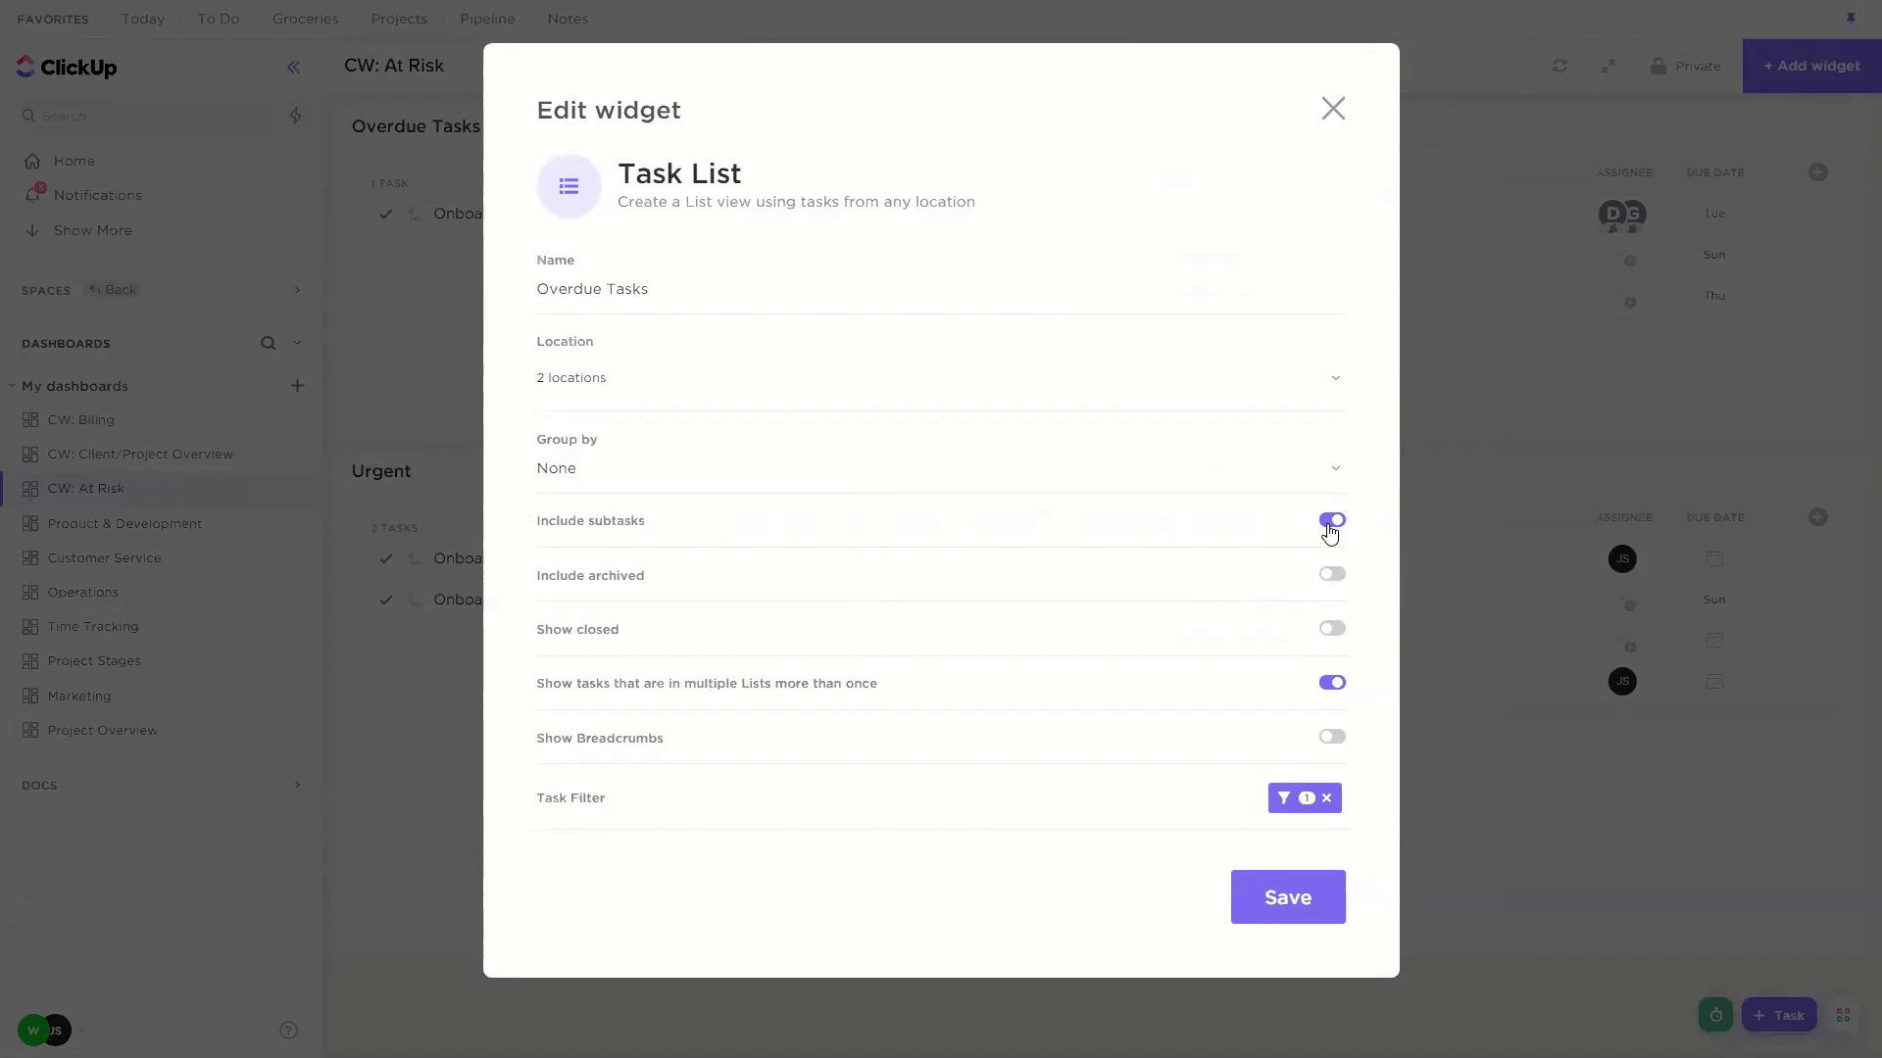
{"action": "left_click", "coordinate": [1333, 110]}
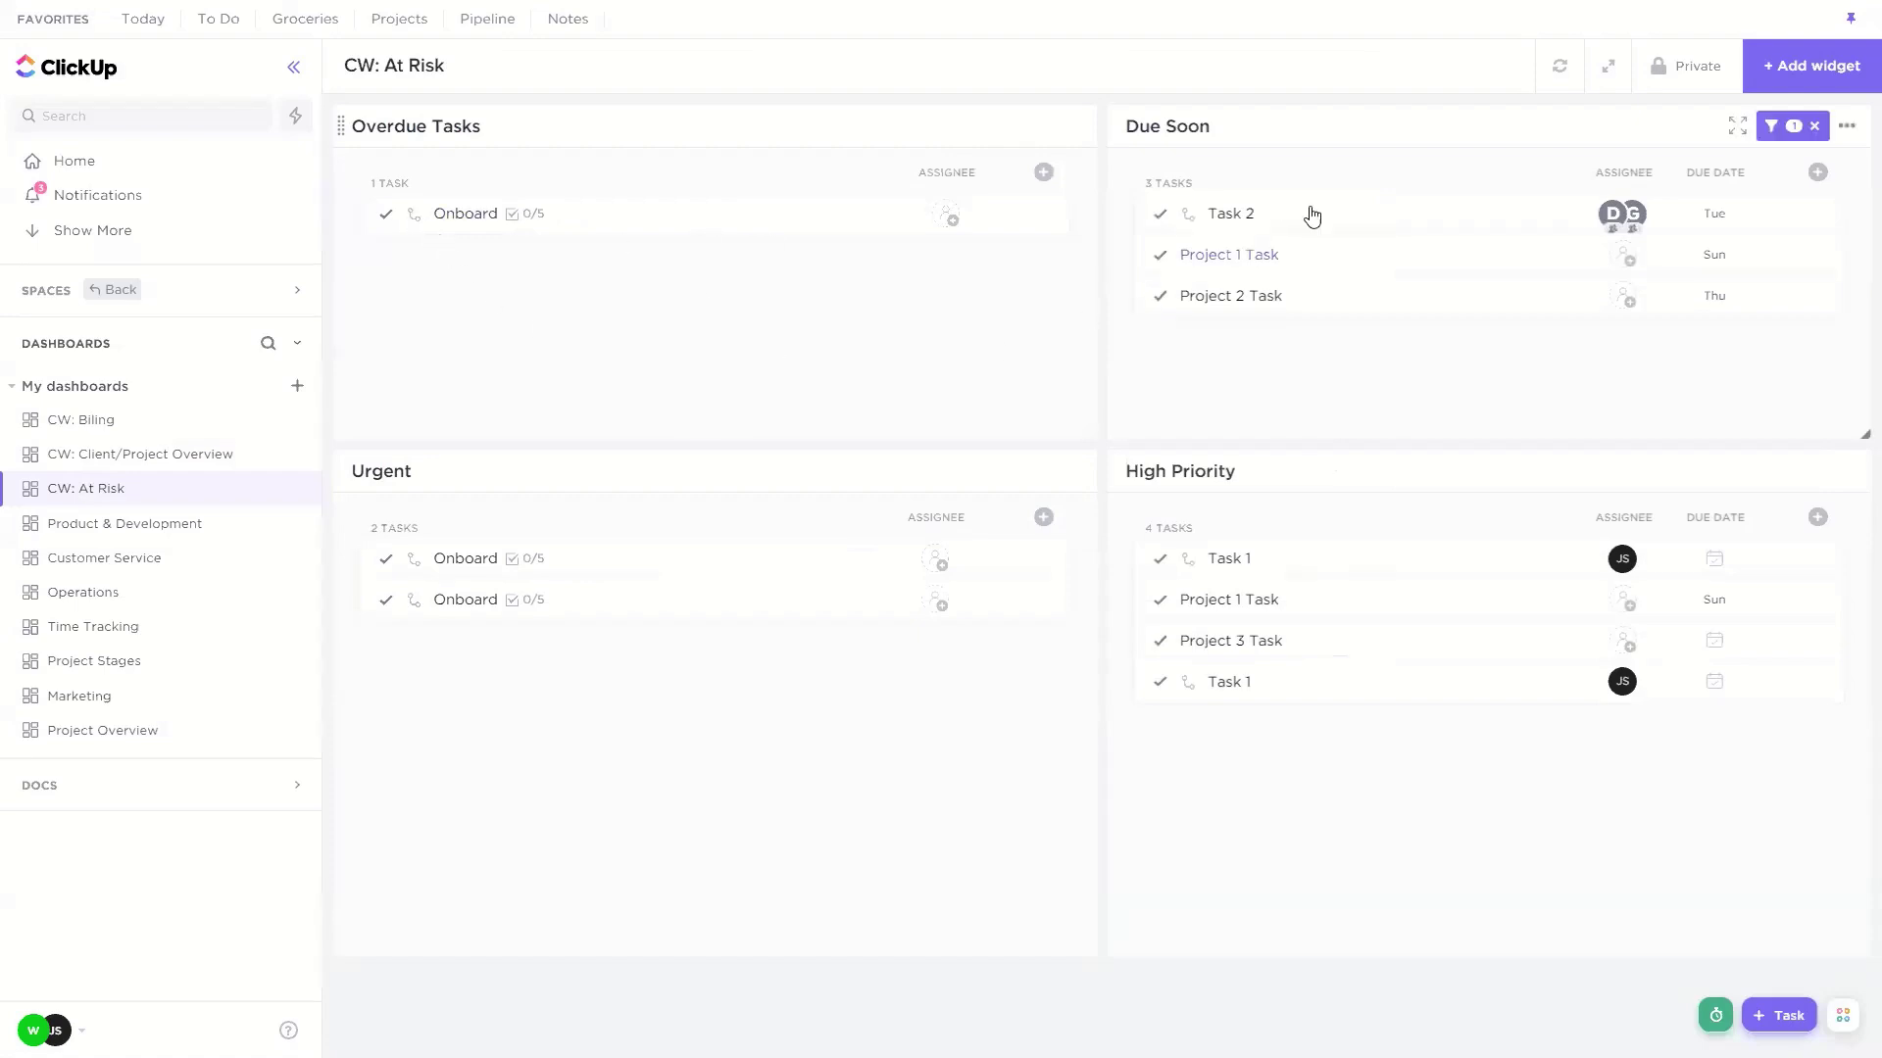
Step: Inspect the active task filters on the Due Soon, Urgent and High Priority widgets
{"action": "left_click", "coordinate": [1785, 134]}
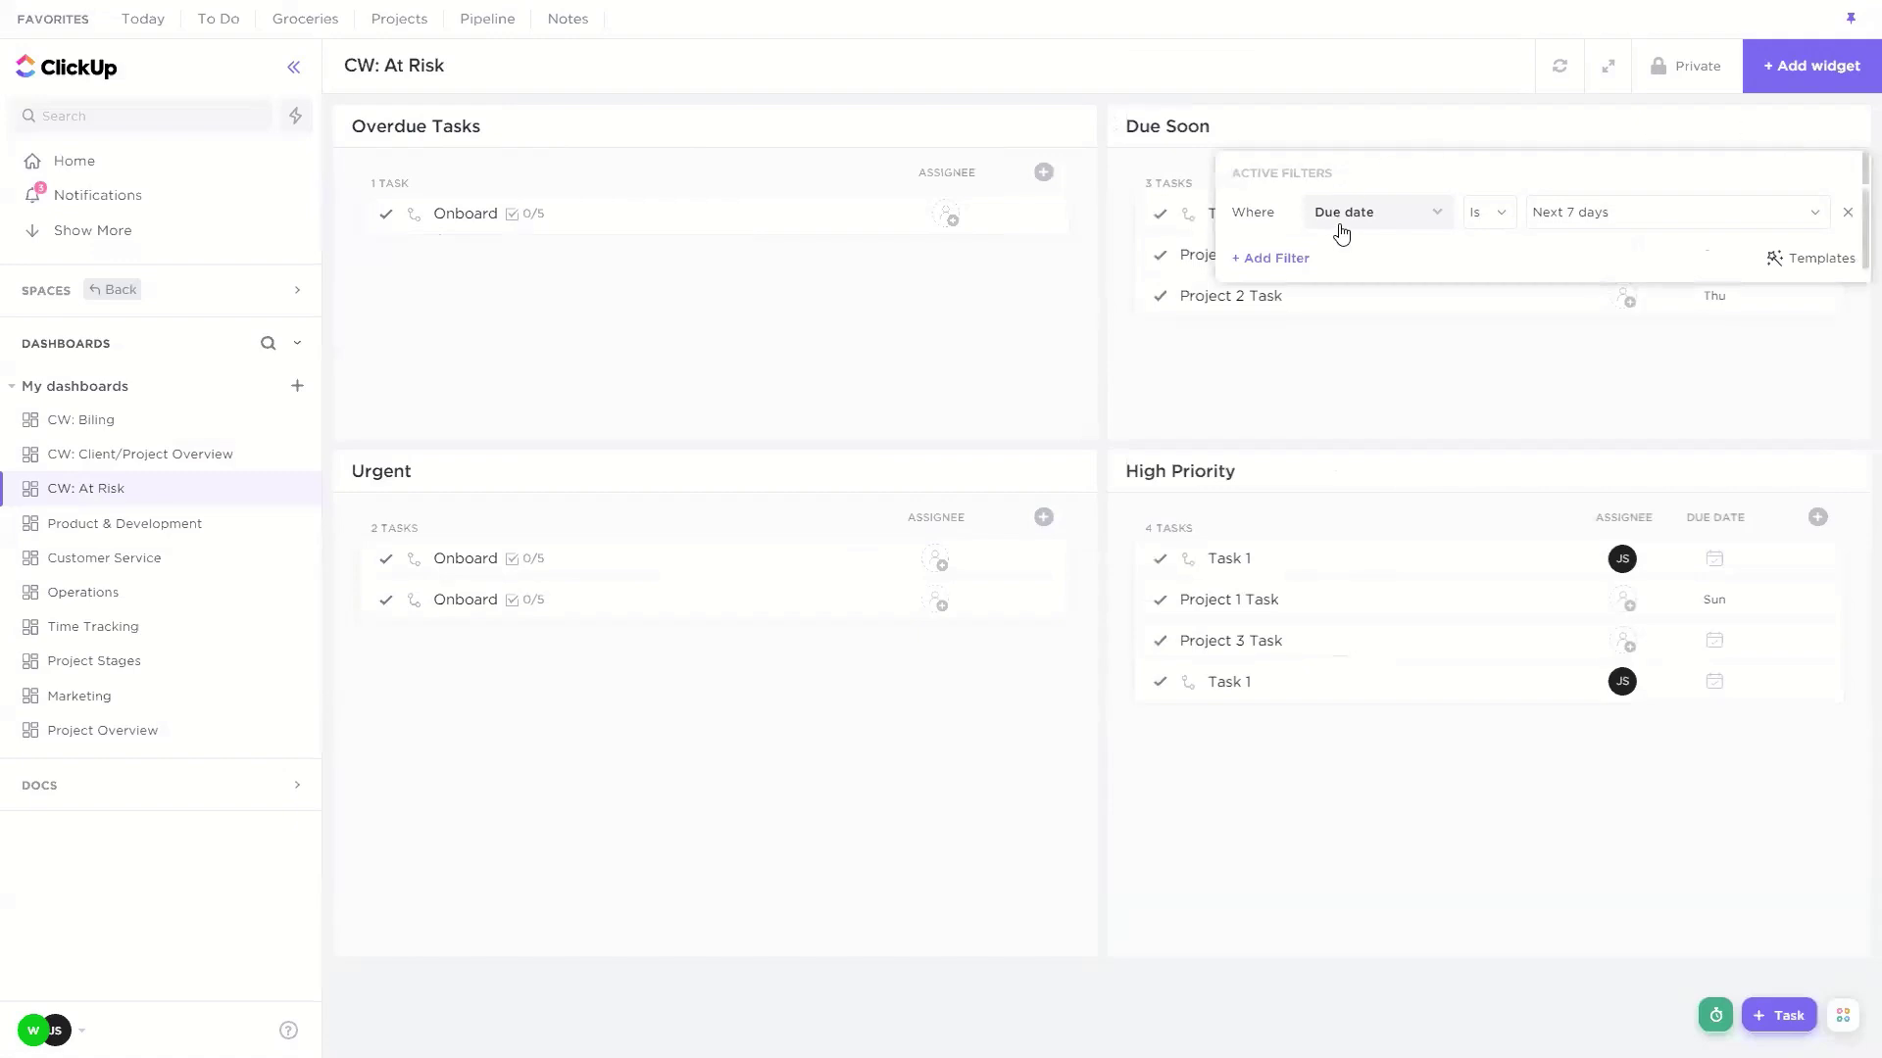
{"action": "left_click", "coordinate": [1304, 401]}
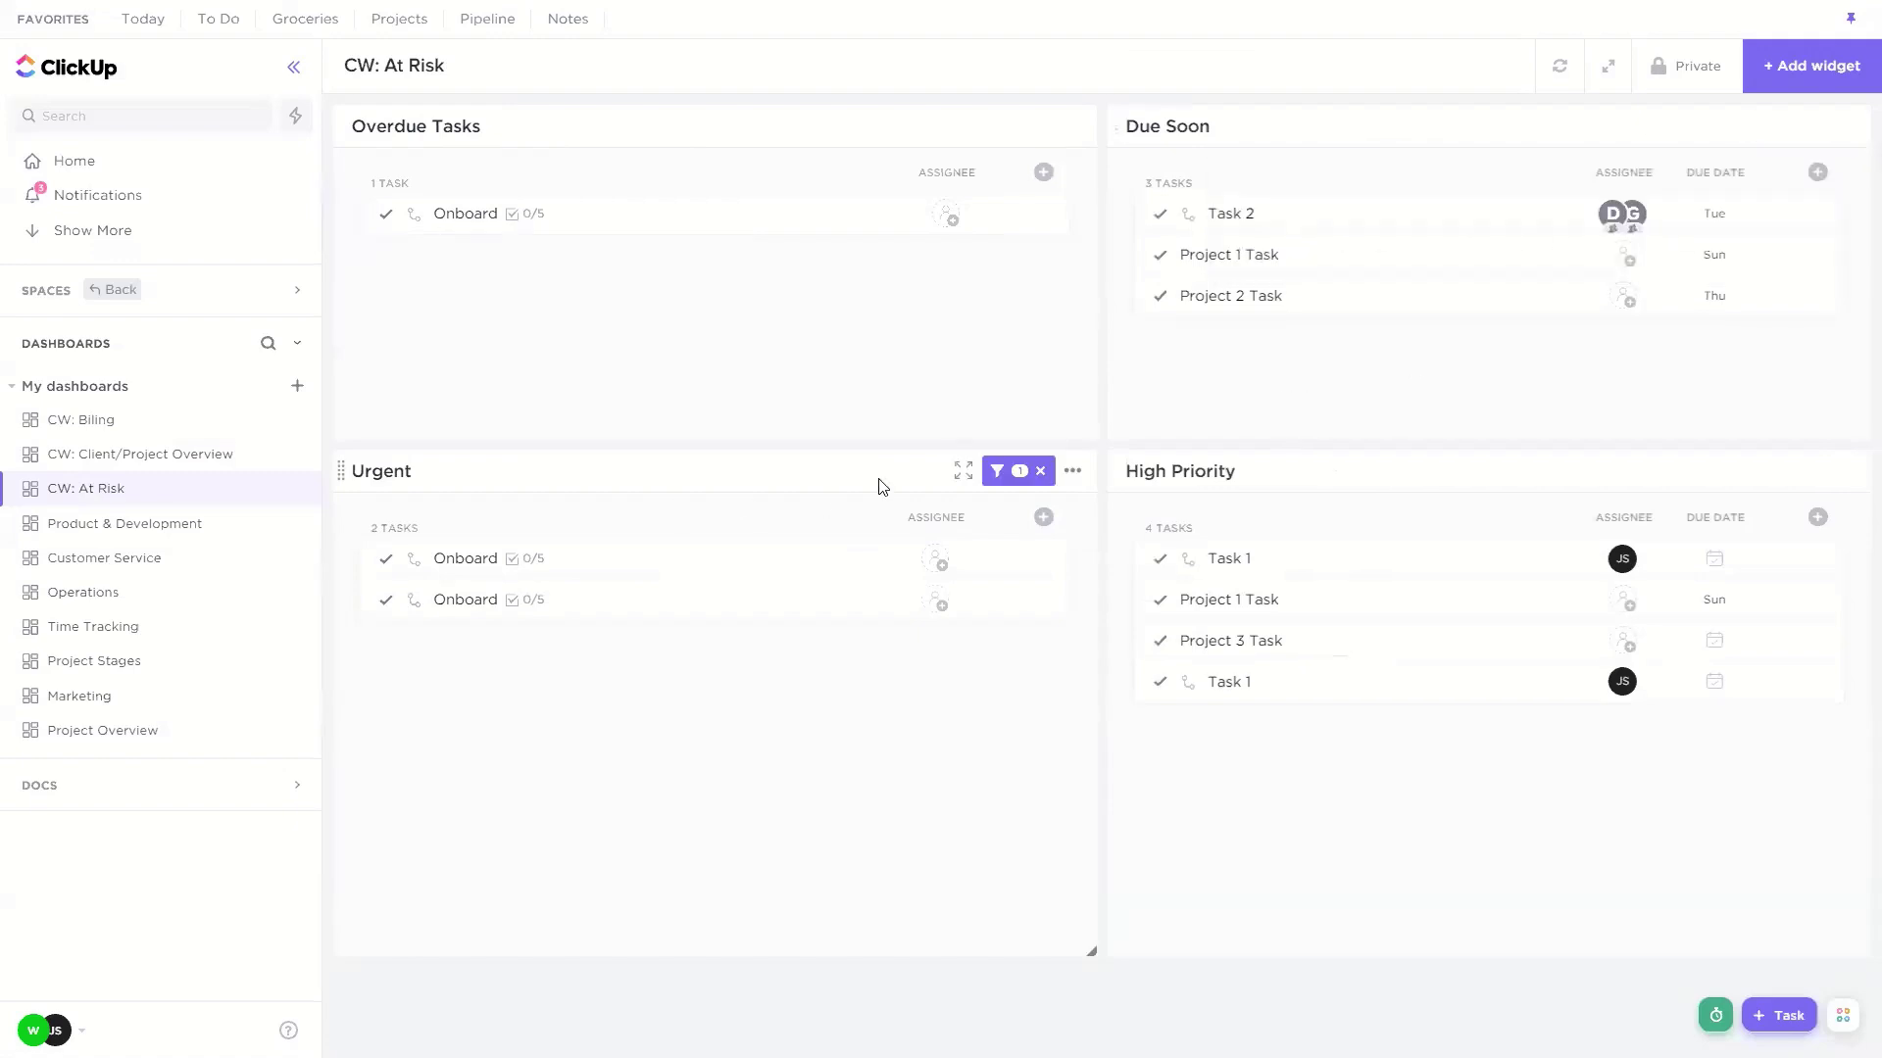
{"action": "left_click", "coordinate": [1001, 487]}
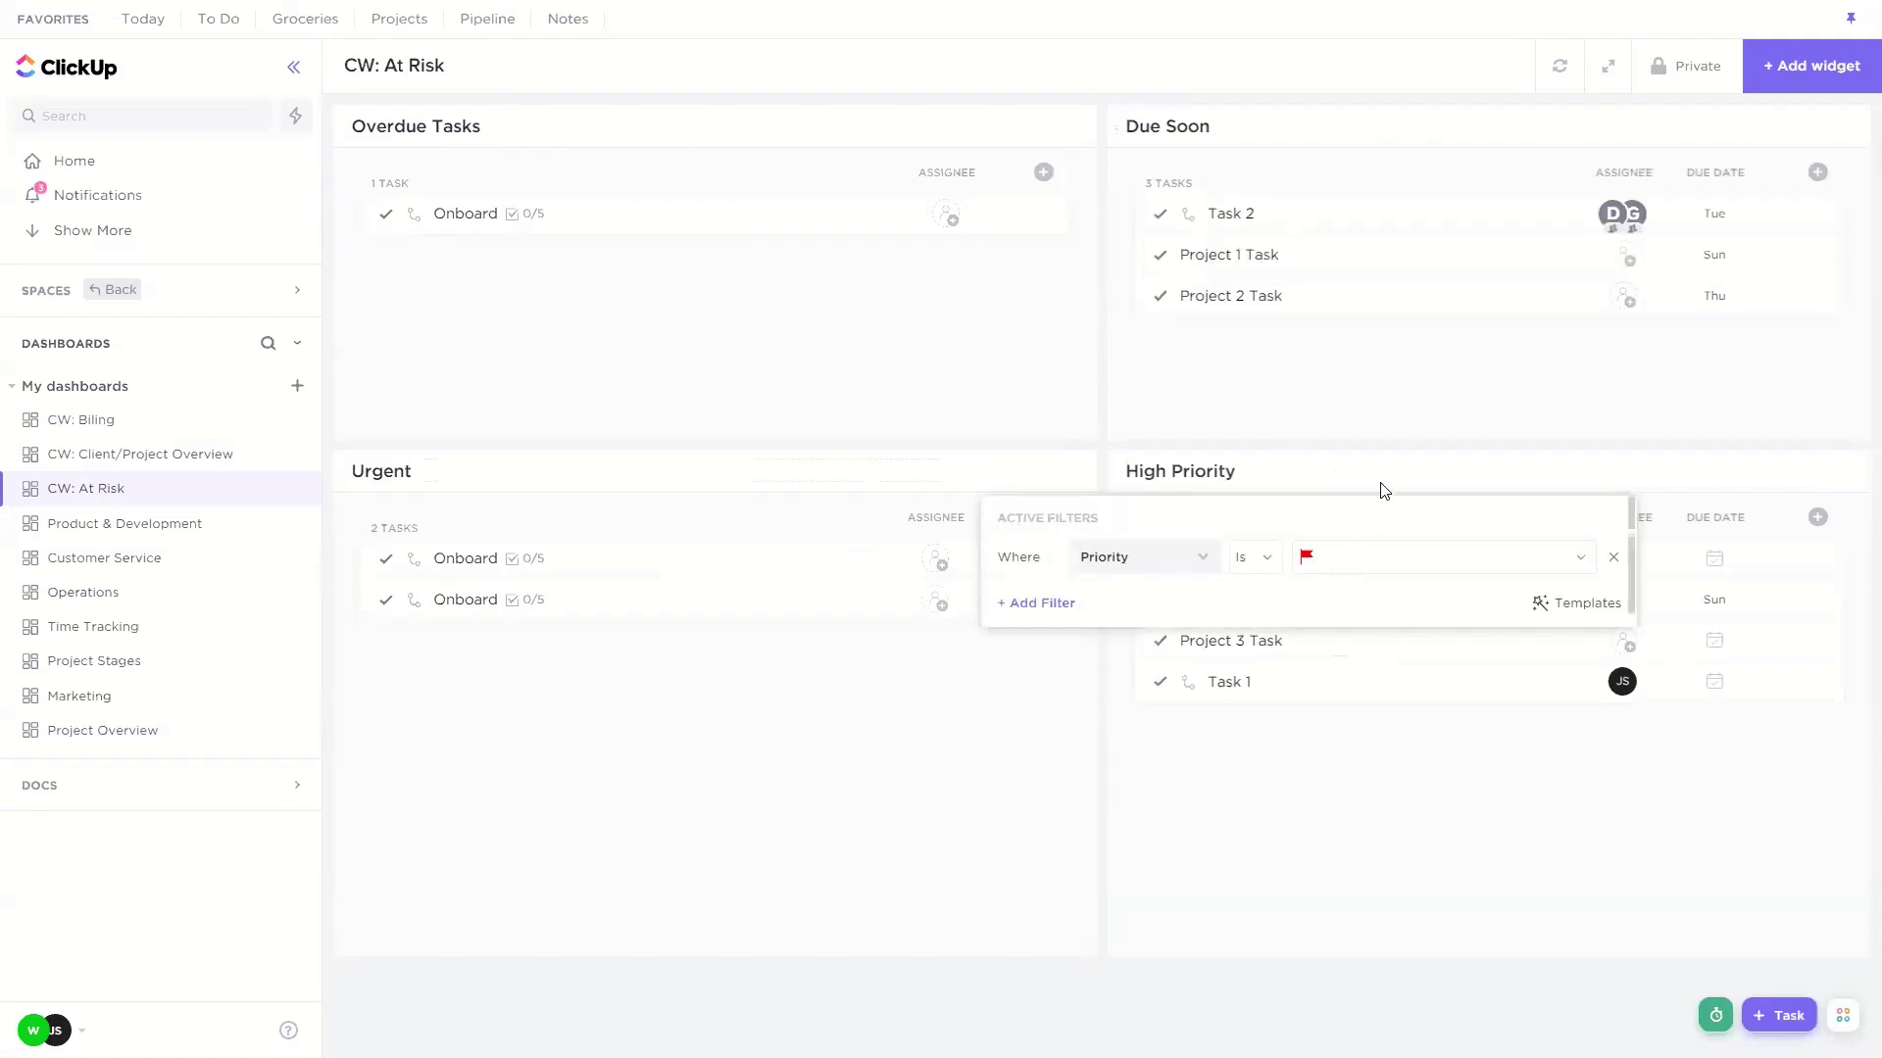
{"action": "left_click", "coordinate": [1434, 413]}
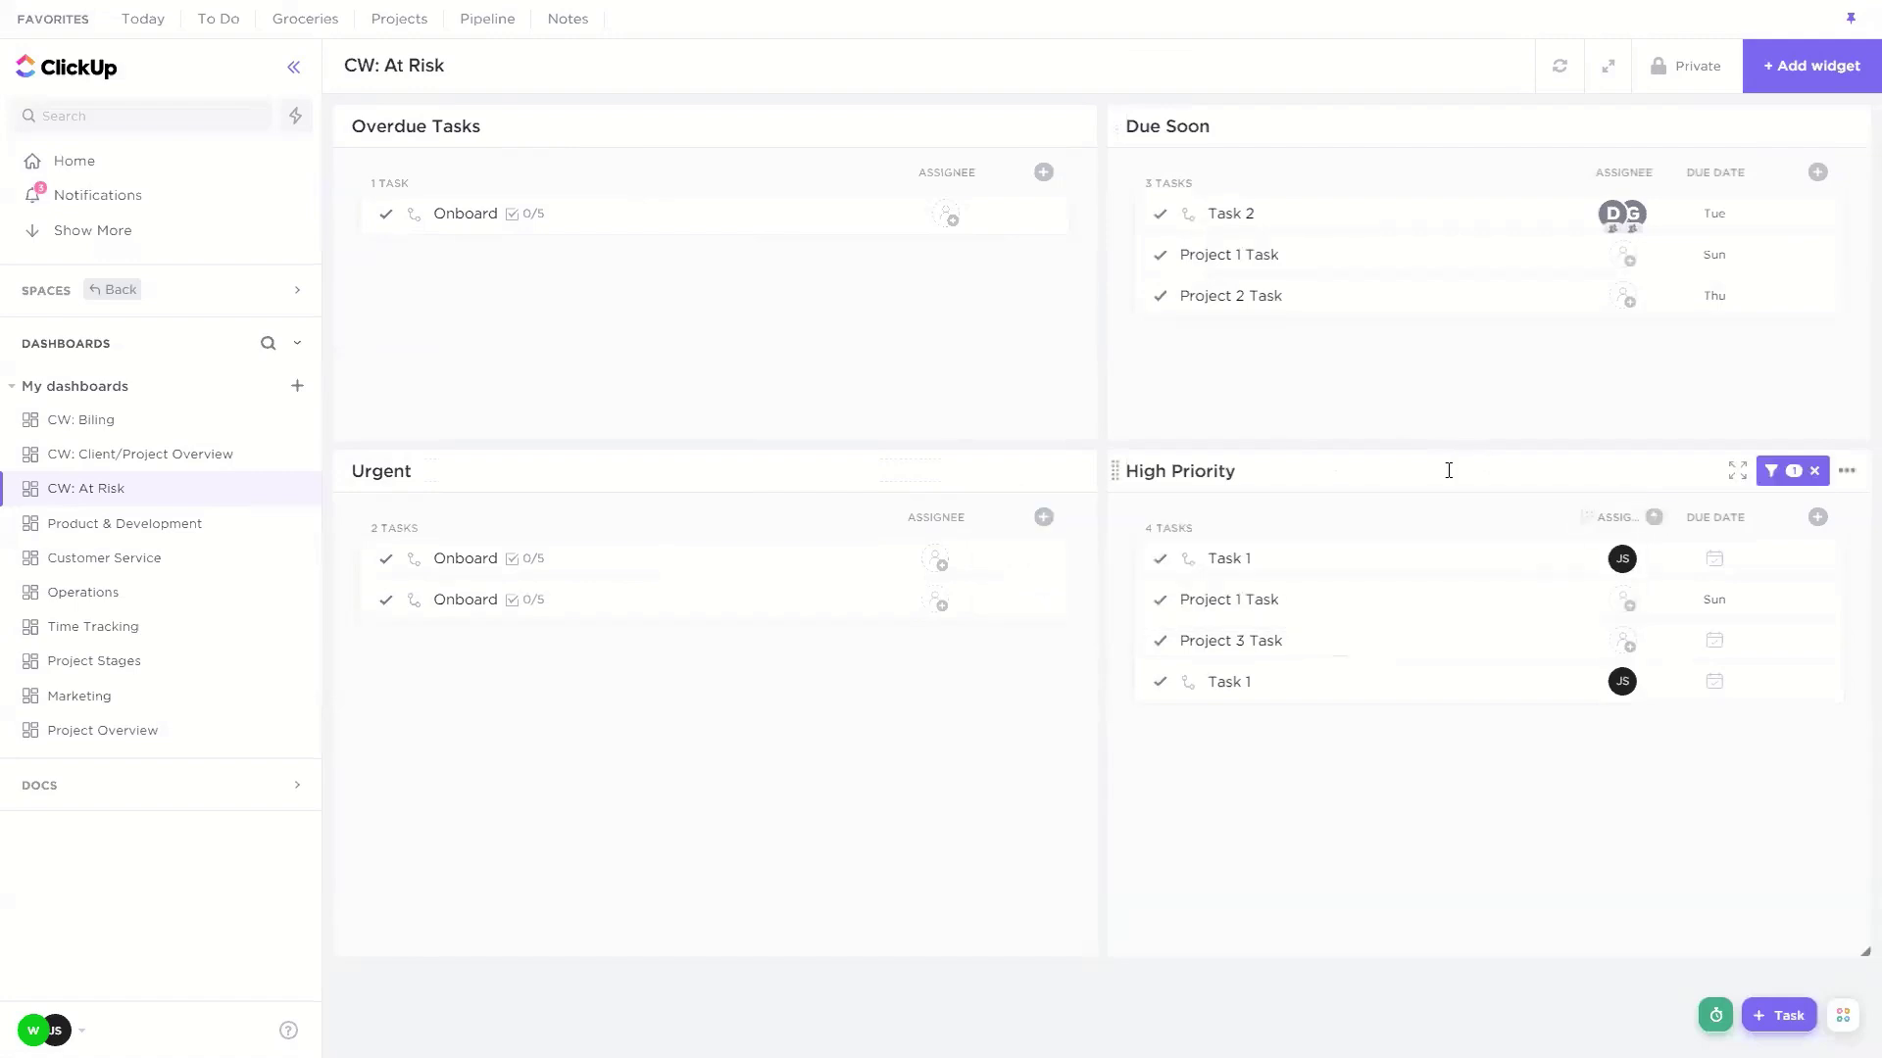
{"action": "left_click", "coordinate": [1777, 485]}
{"action": "left_click", "coordinate": [1531, 404]}
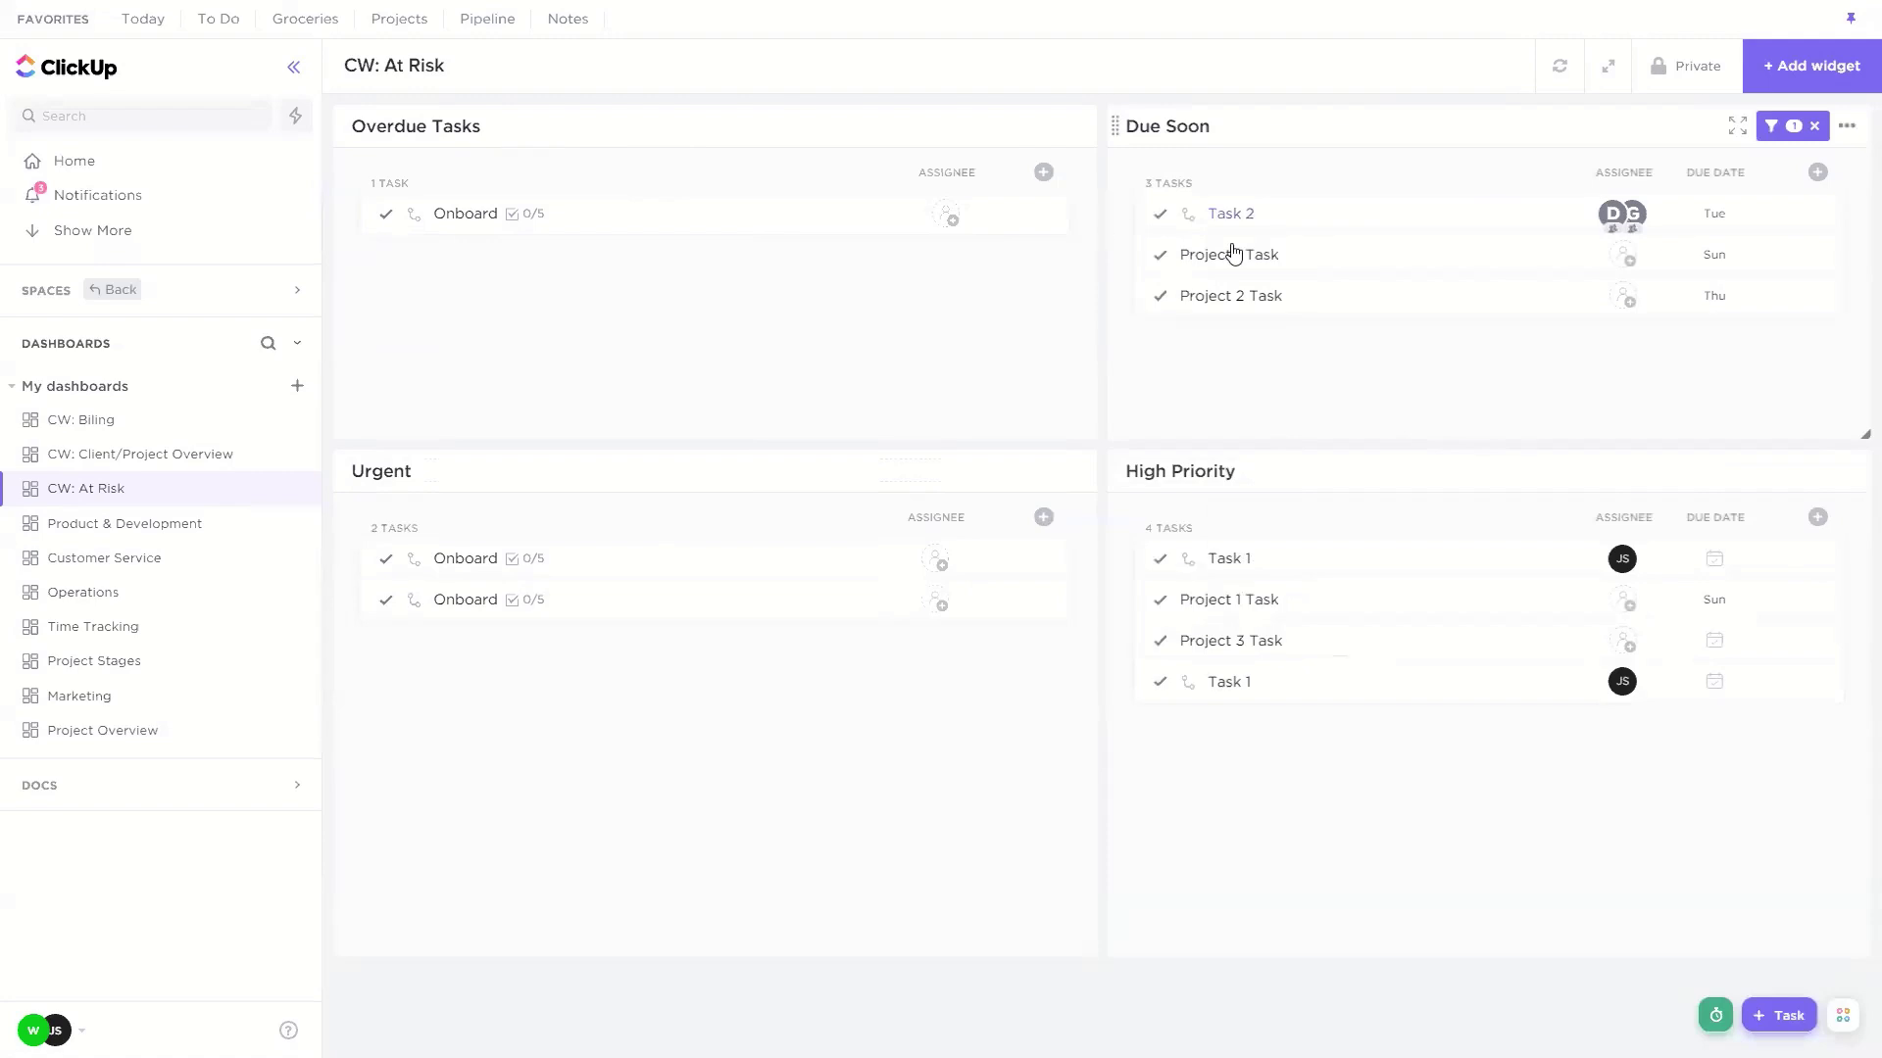
Step: Browse the fields available for the Urgent widget's task filter, keeping Priority as the filter field
{"action": "left_click", "coordinate": [1020, 474]}
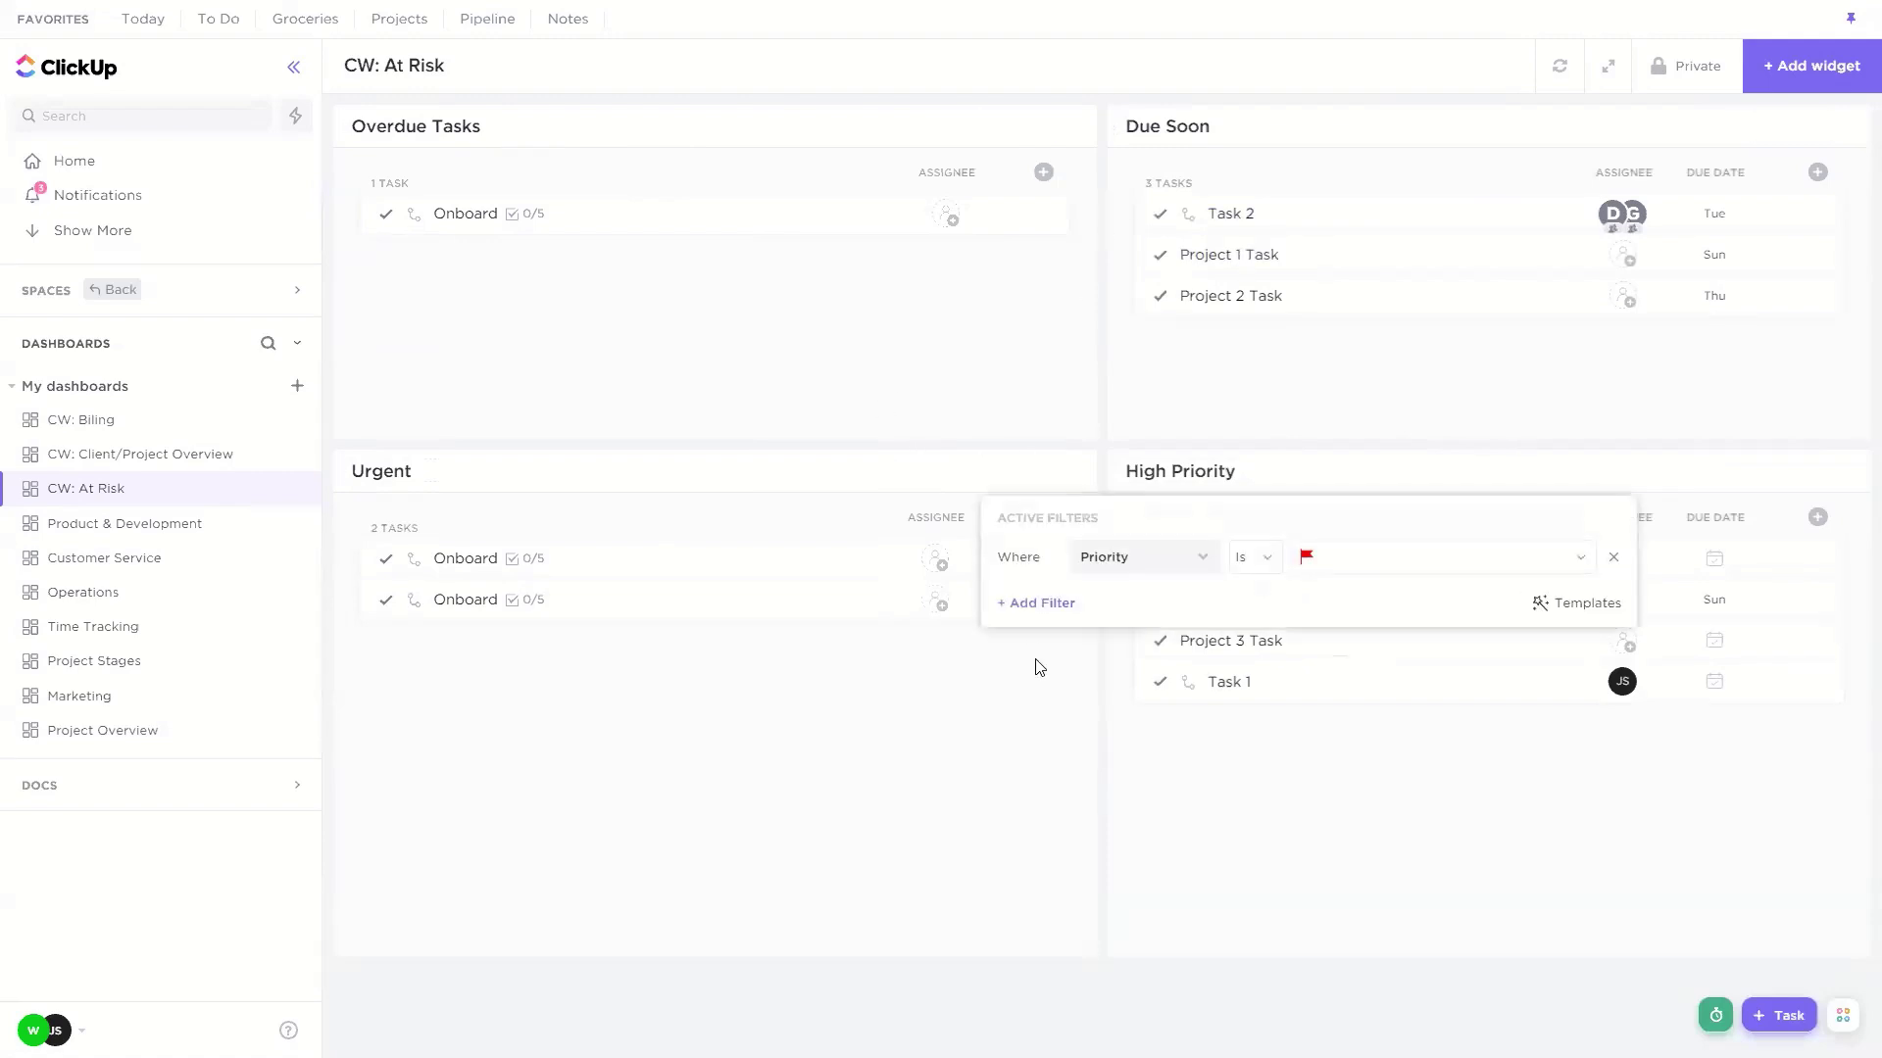
{"action": "left_click", "coordinate": [1157, 561]}
{"action": "scroll", "coordinate": [1145, 882], "scroll_direction": "down", "scroll_amount": 3}
{"action": "scroll", "coordinate": [1144, 885], "scroll_direction": "down", "scroll_amount": 4}
{"action": "scroll", "coordinate": [1147, 867], "scroll_direction": "up", "scroll_amount": 6}
{"action": "left_click", "coordinate": [1041, 558]}
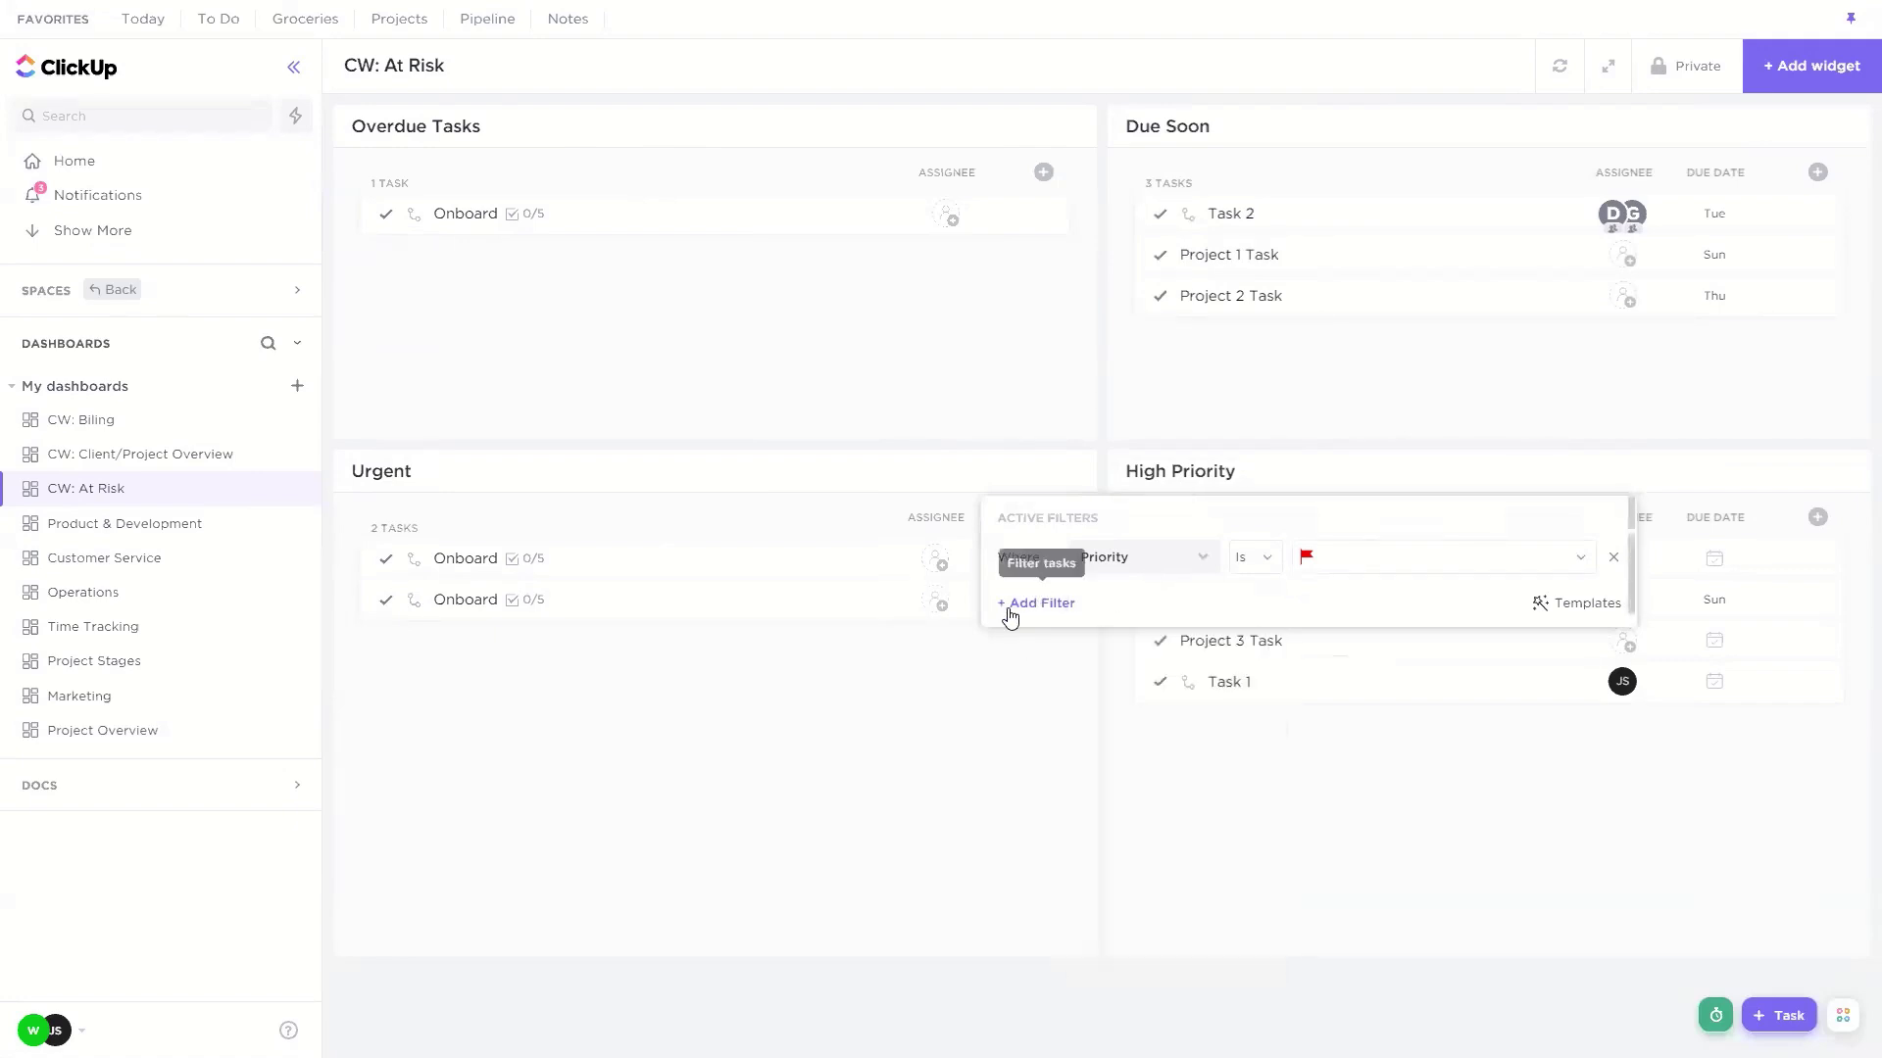
Step: Try adding a second Priority condition to the Urgent widget's filter, and remove it again
{"action": "left_click", "coordinate": [1029, 602]}
{"action": "left_click", "coordinate": [1057, 833]}
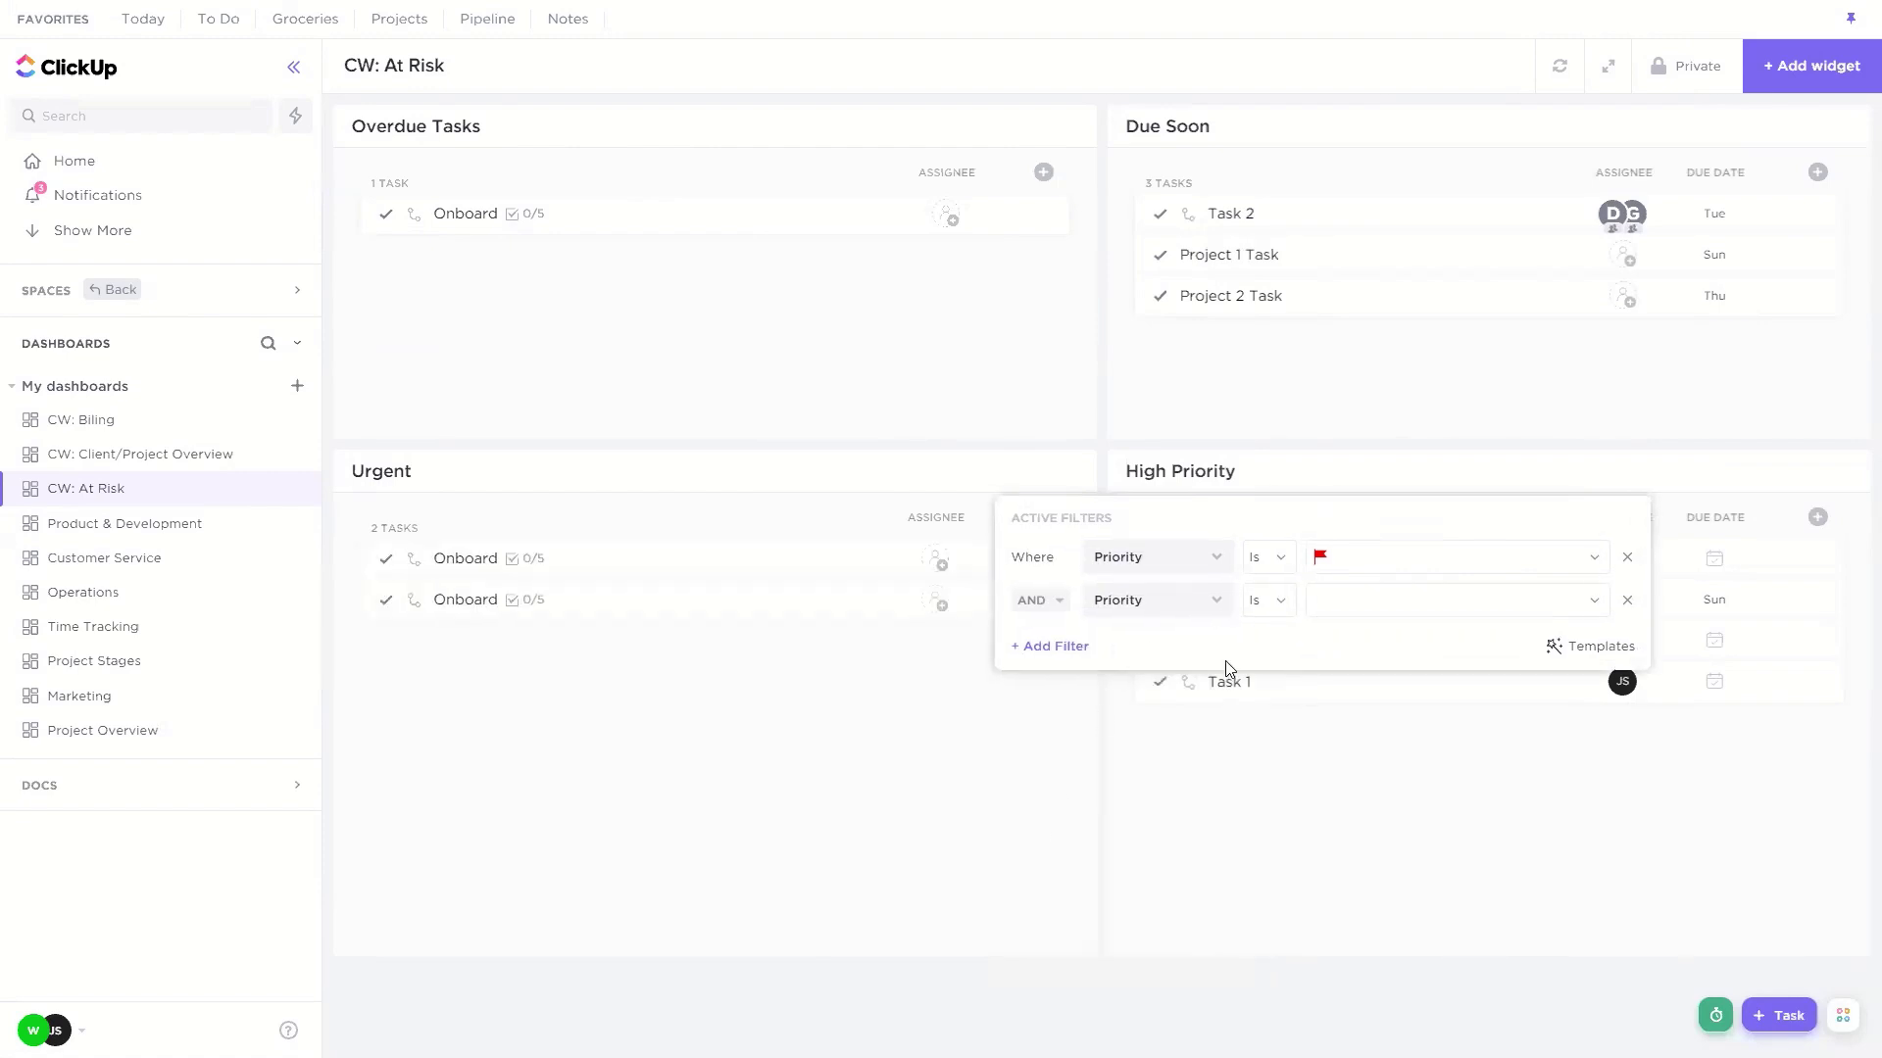
{"action": "left_click", "coordinate": [1627, 600]}
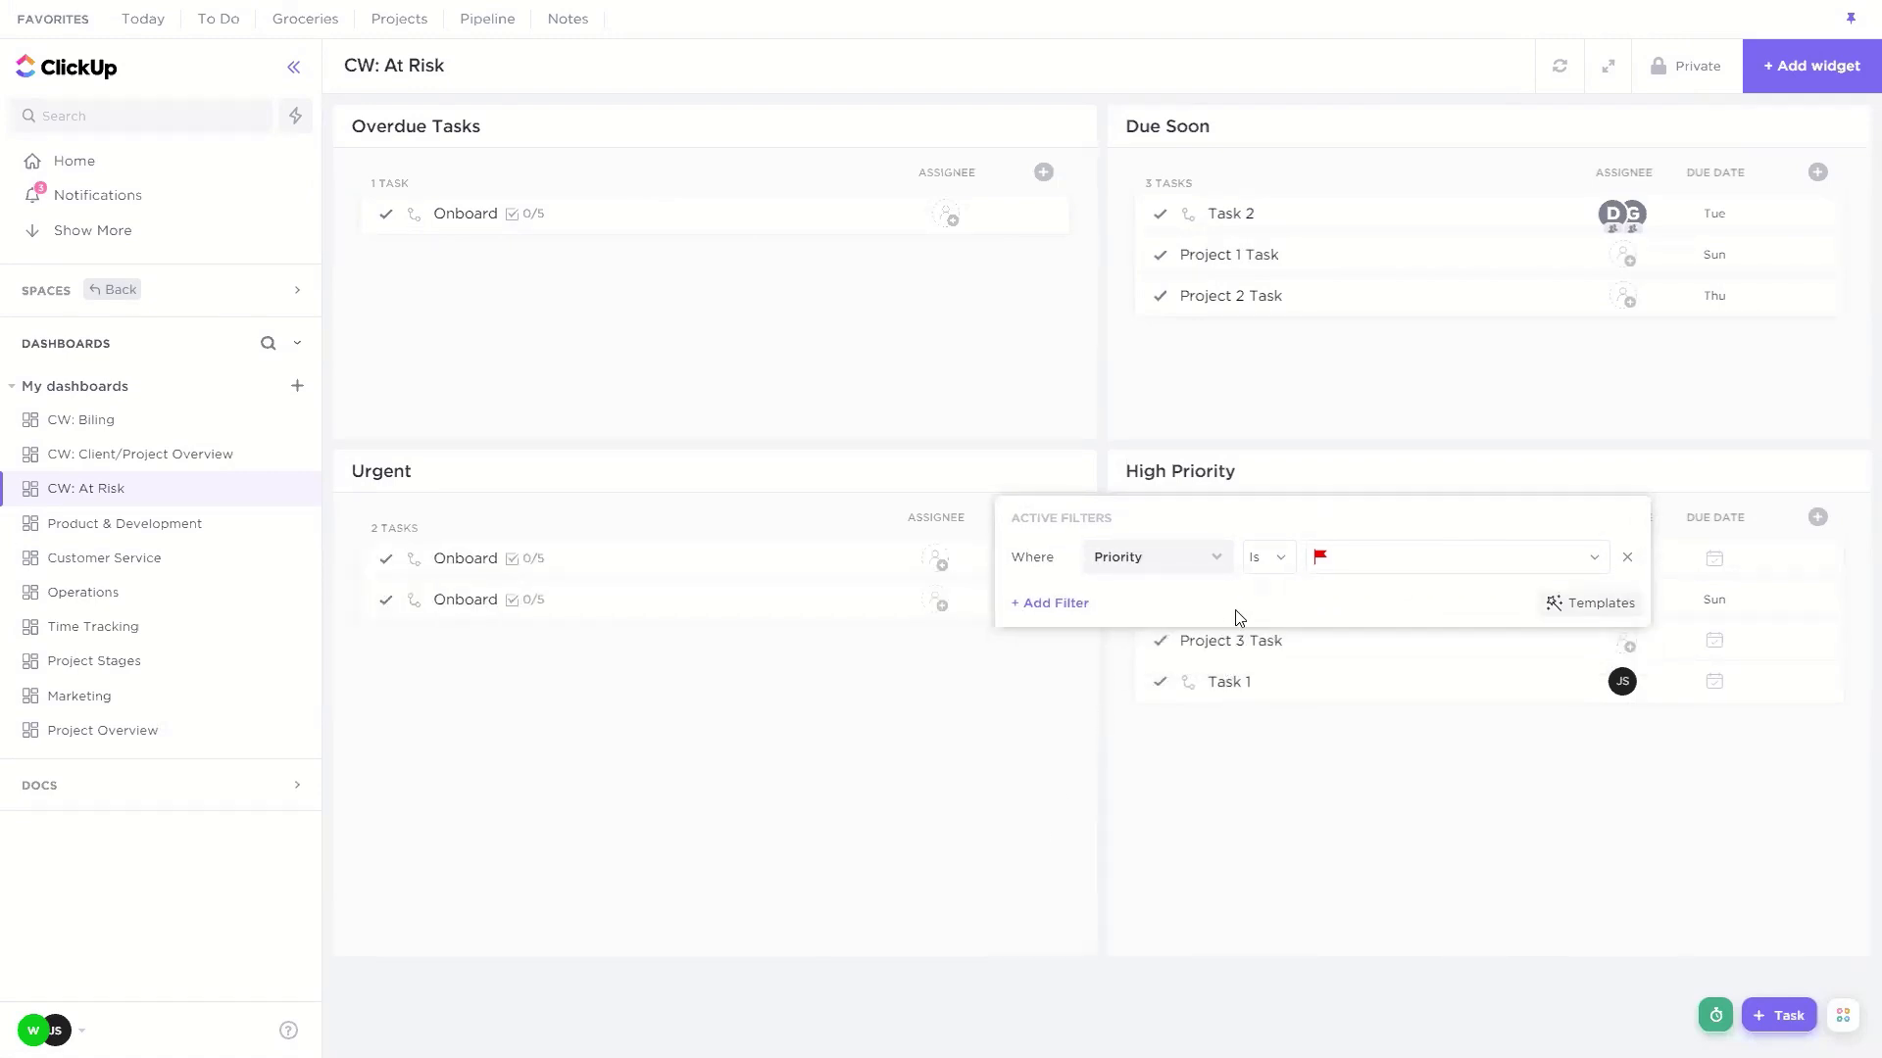
{"action": "left_click", "coordinate": [1044, 828]}
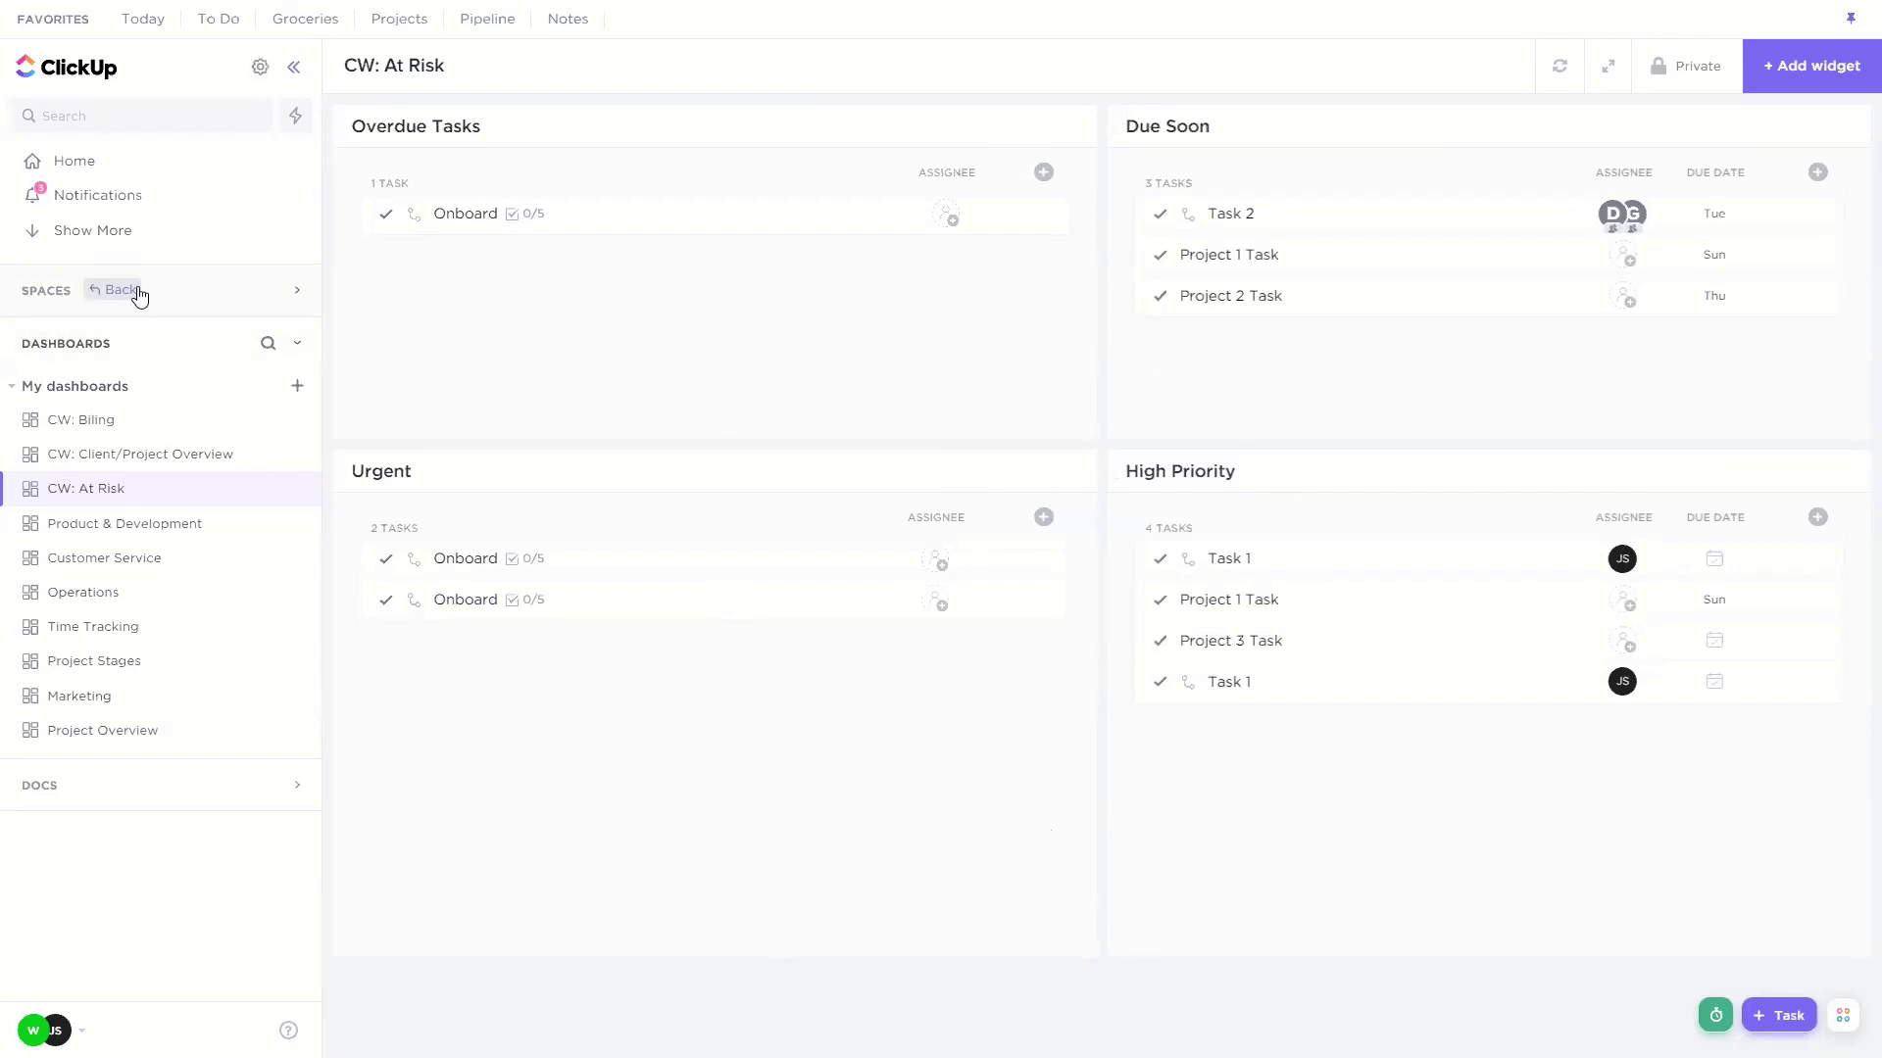
Step: Open the Retainers list in the Consulting Webinar space and check the recurring due date of the [Client Name] Retainer's Monthly Retainer subtask
{"action": "left_click", "coordinate": [213, 312]}
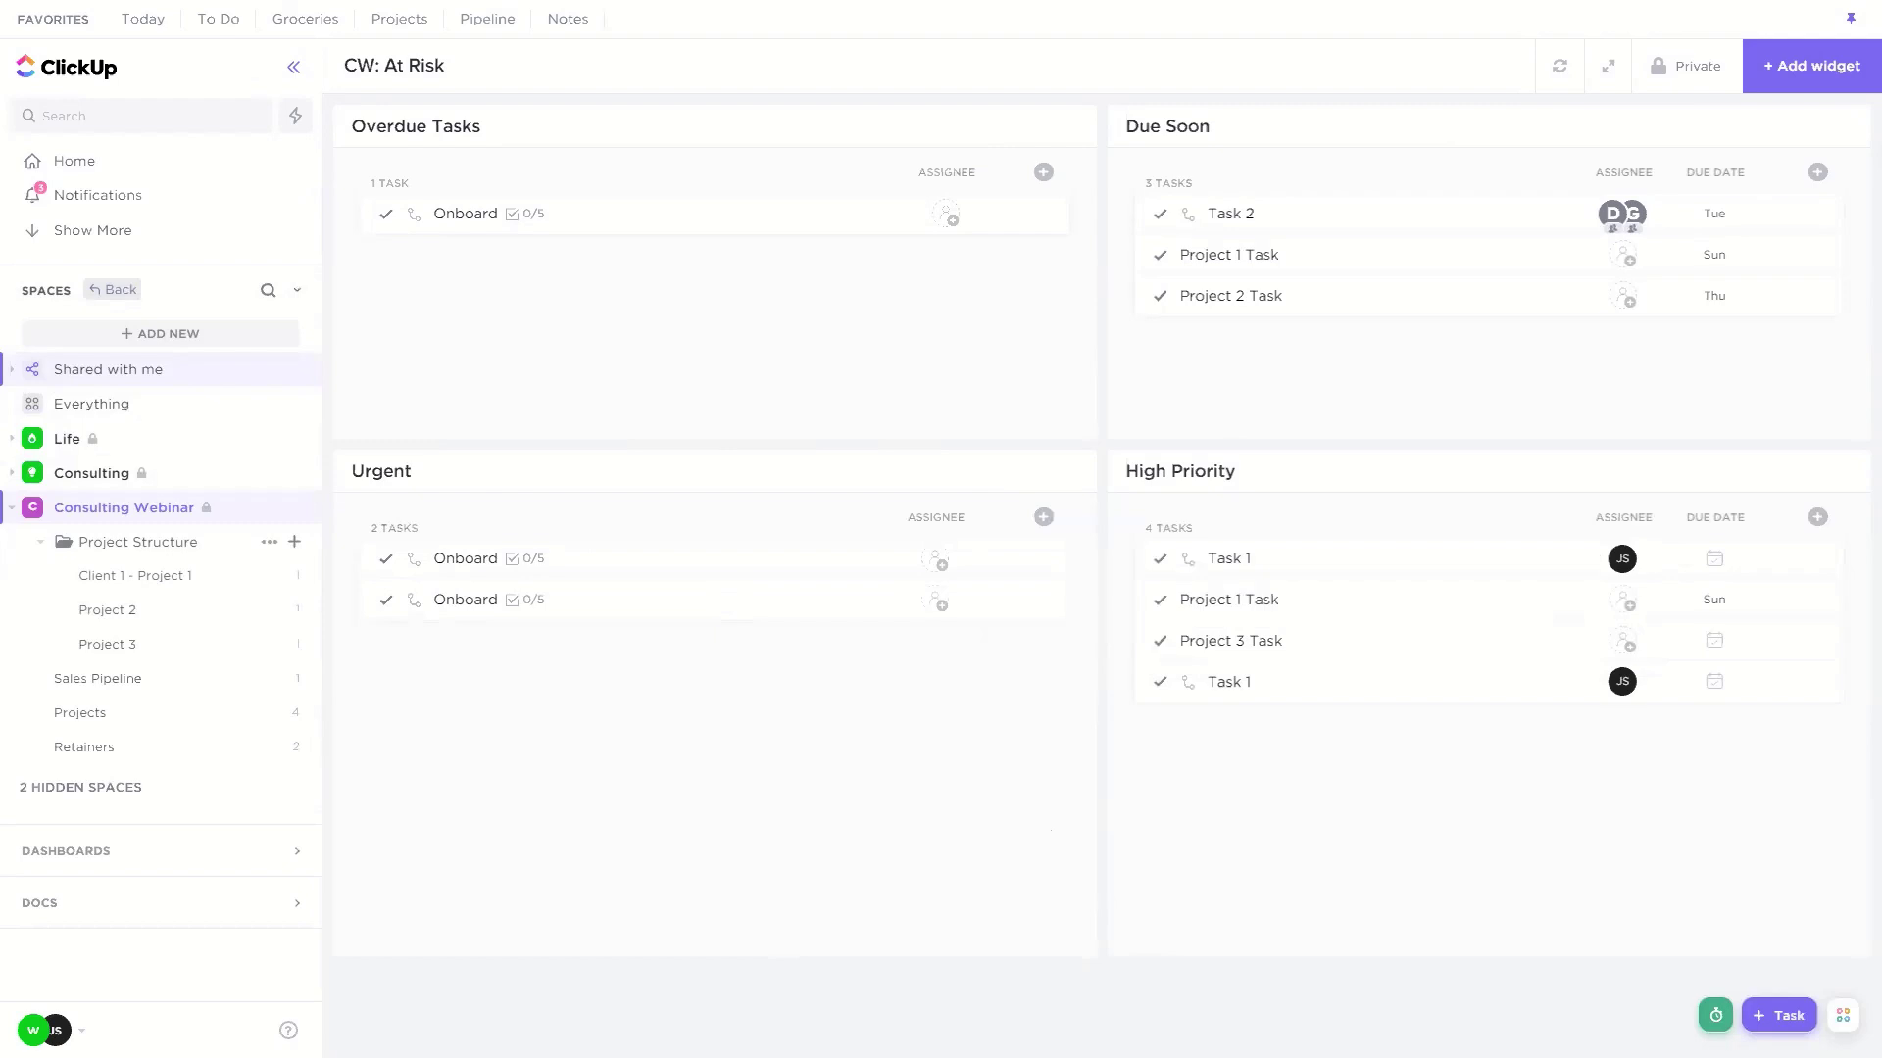
{"action": "left_click", "coordinate": [89, 749]}
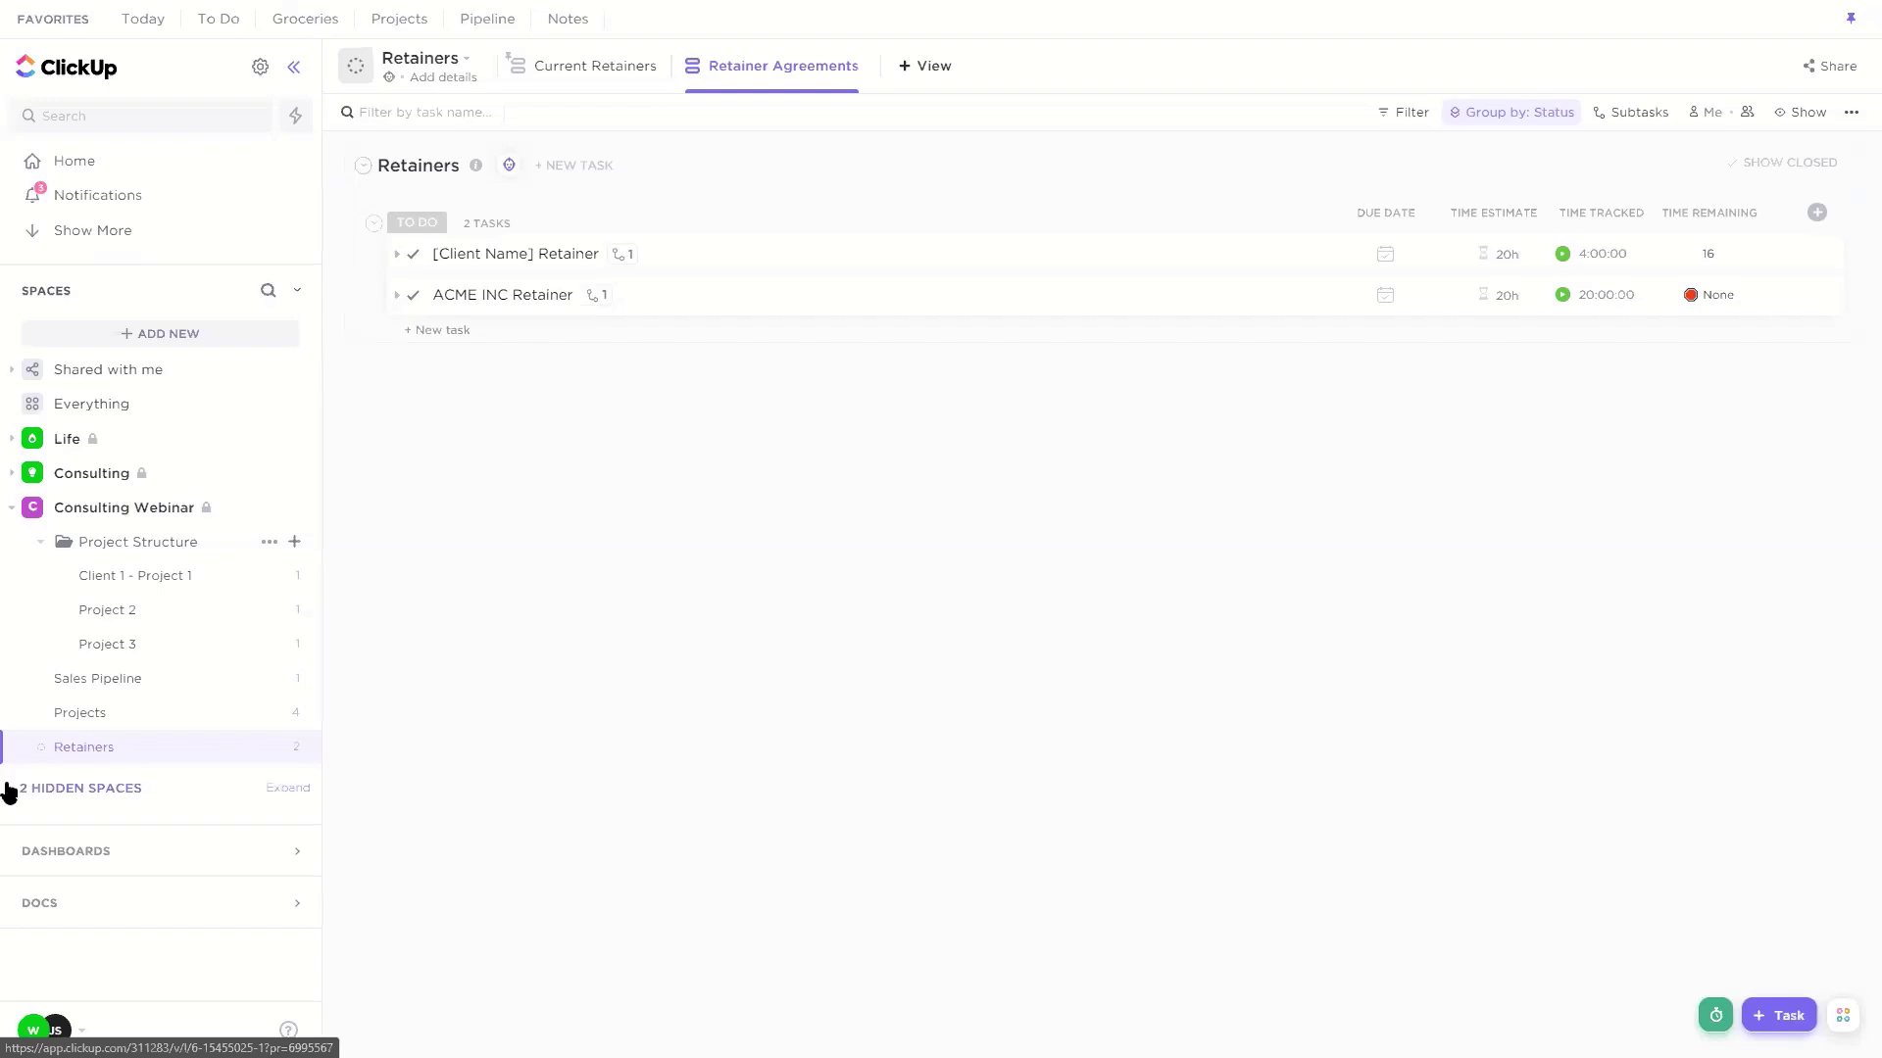
{"action": "left_click", "coordinate": [622, 257]}
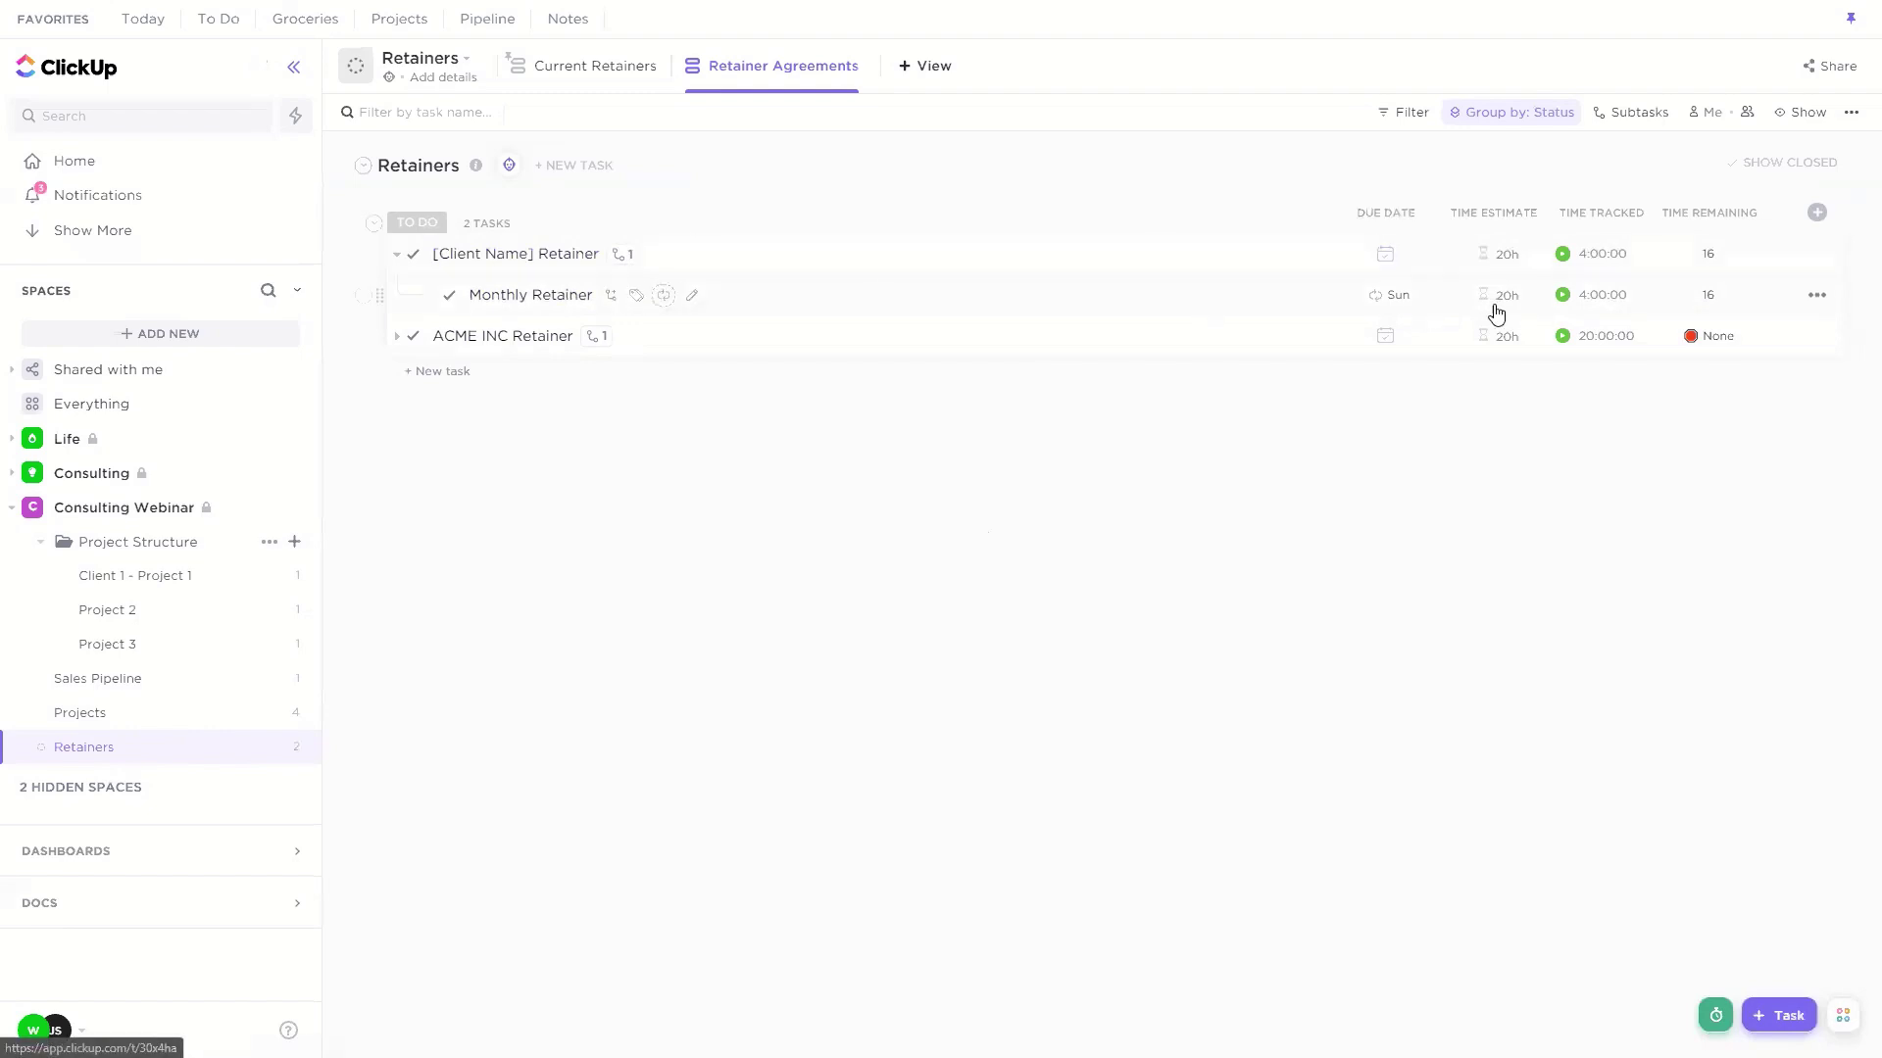
{"action": "left_click", "coordinate": [1398, 297]}
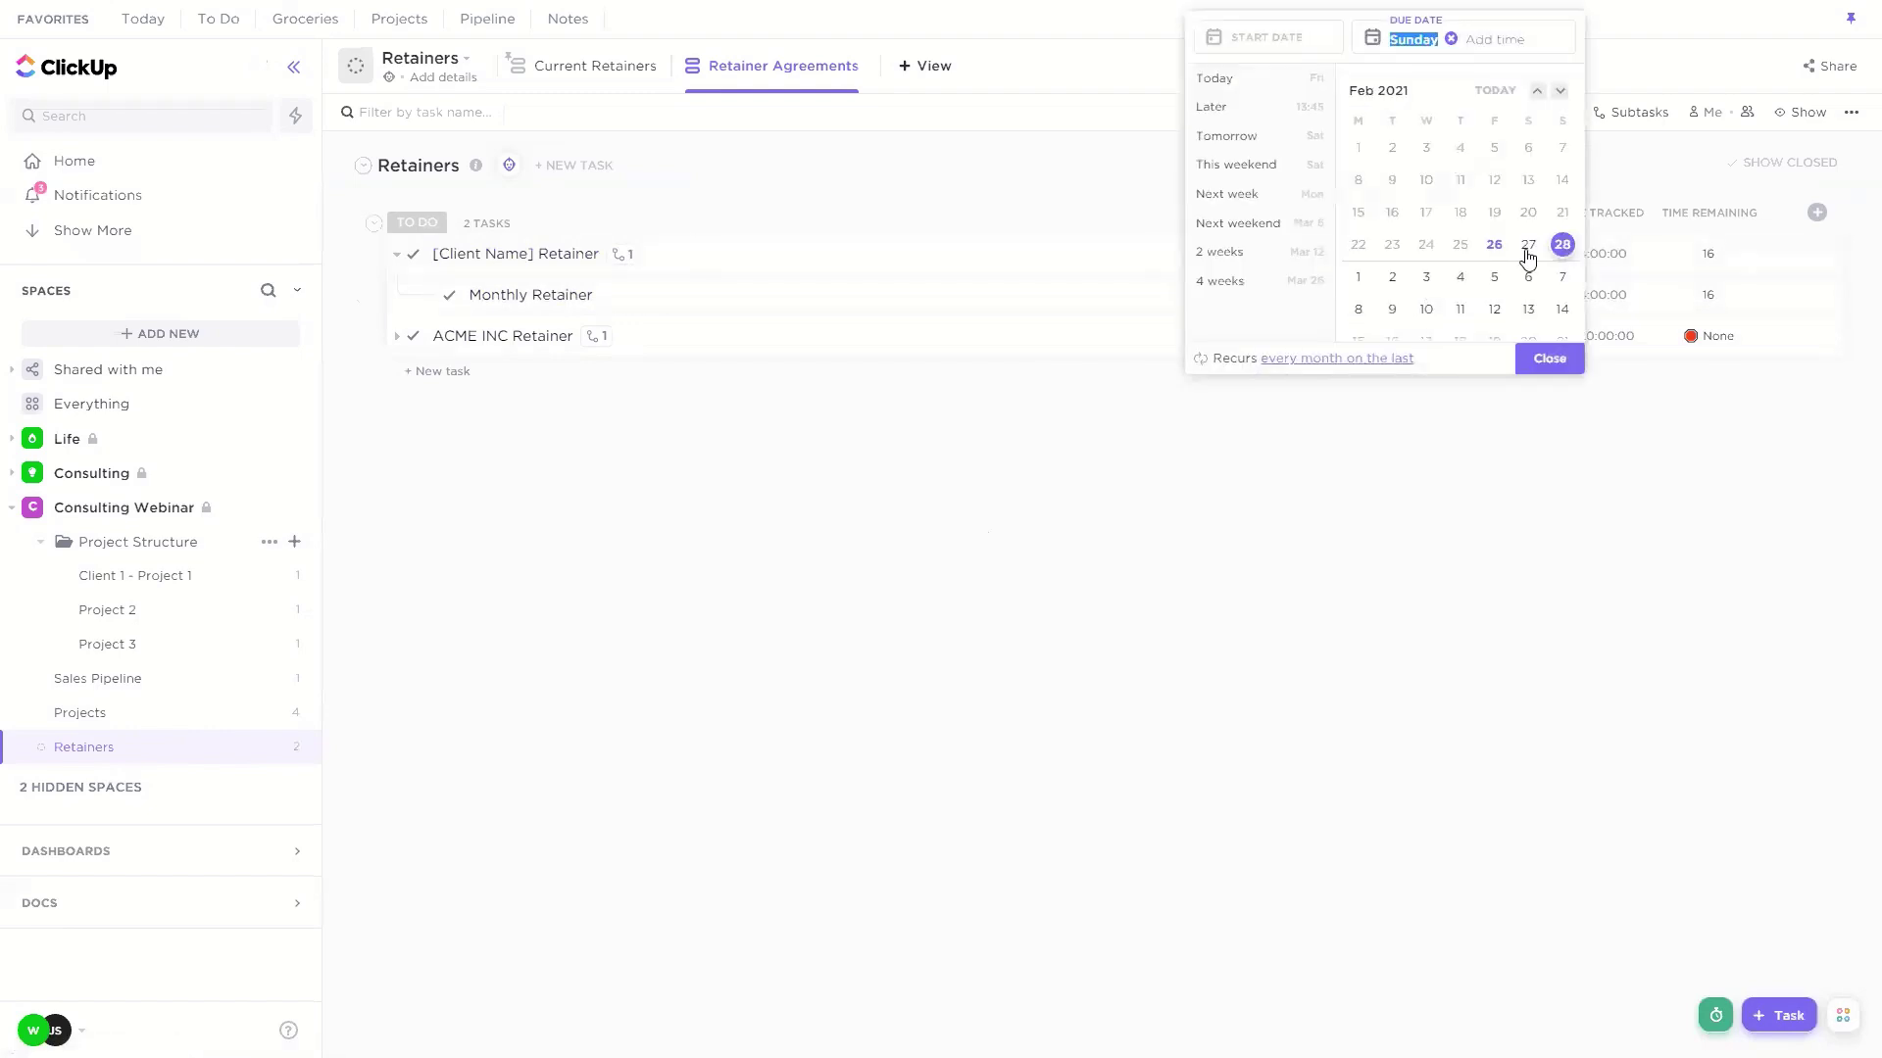
{"action": "left_click", "coordinate": [1548, 358]}
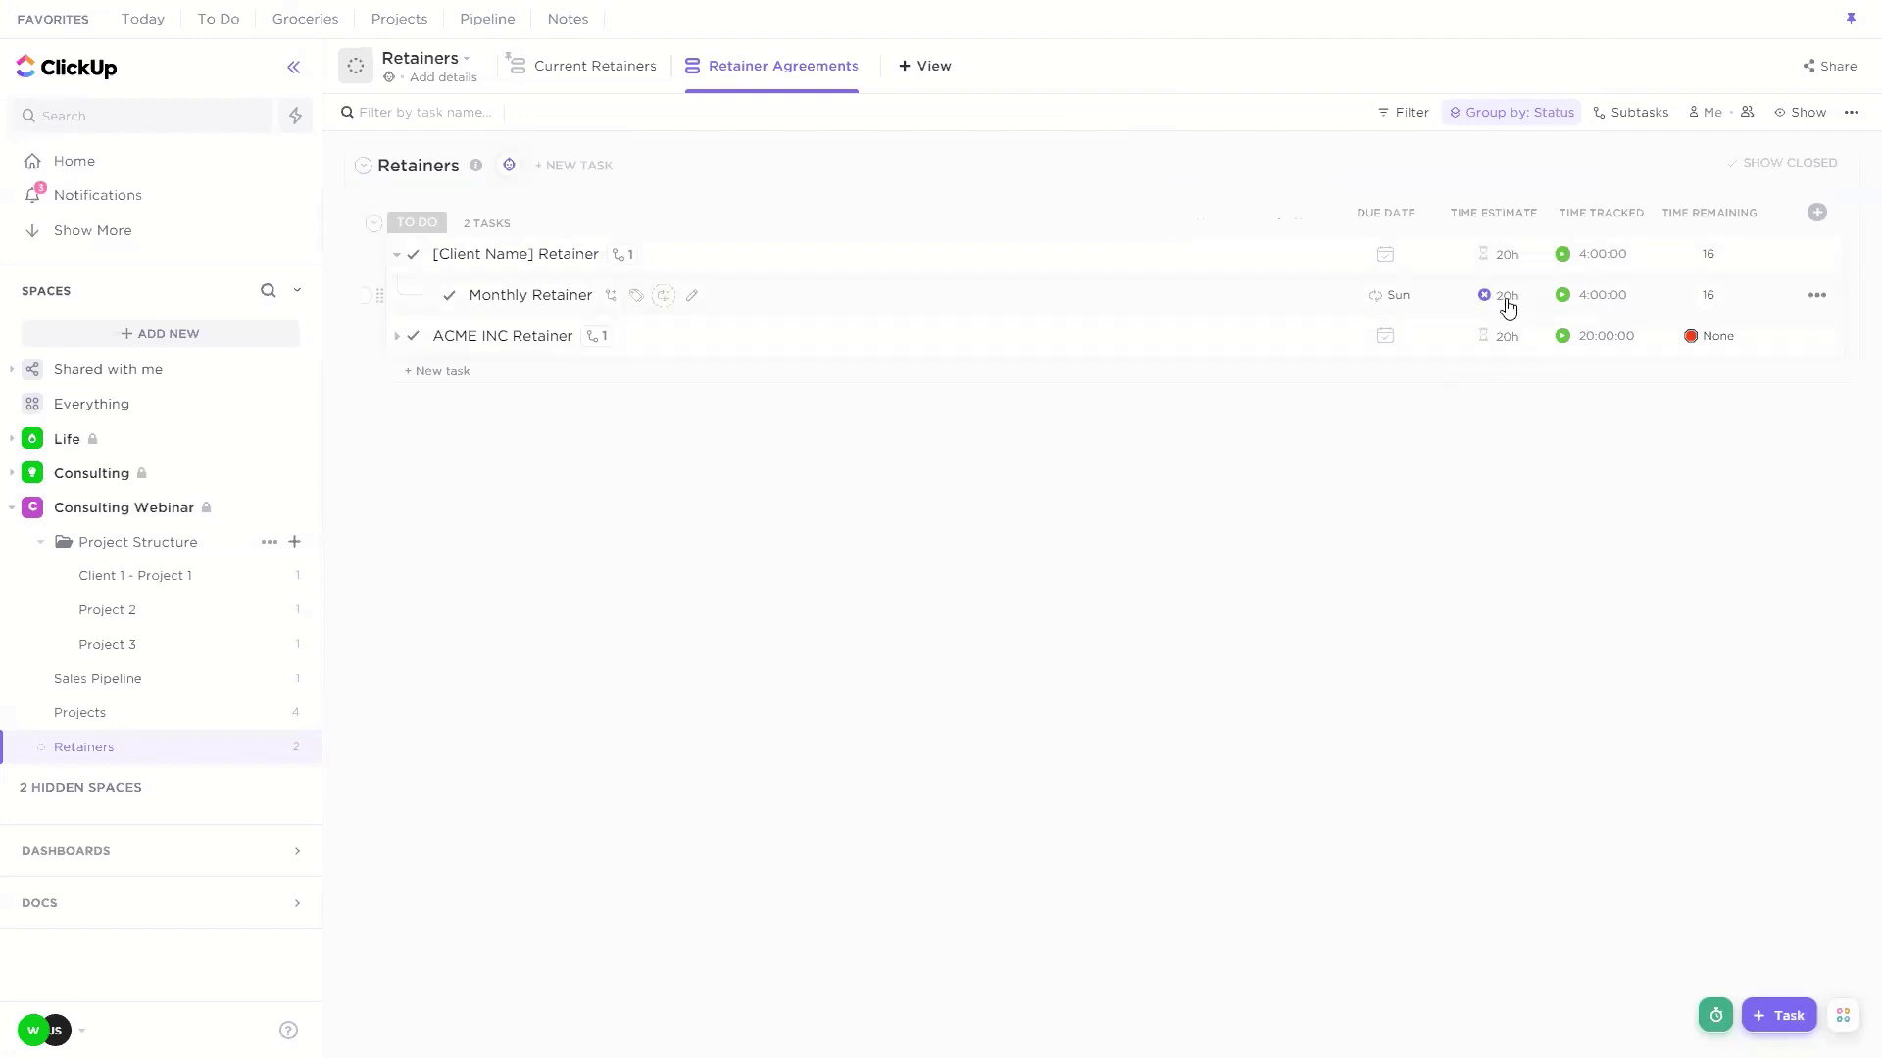
Step: Mark the [Client Name] Retainer's Monthly Retainer subtask complete and turn on the display of closed subtasks
{"action": "left_click", "coordinate": [454, 297]}
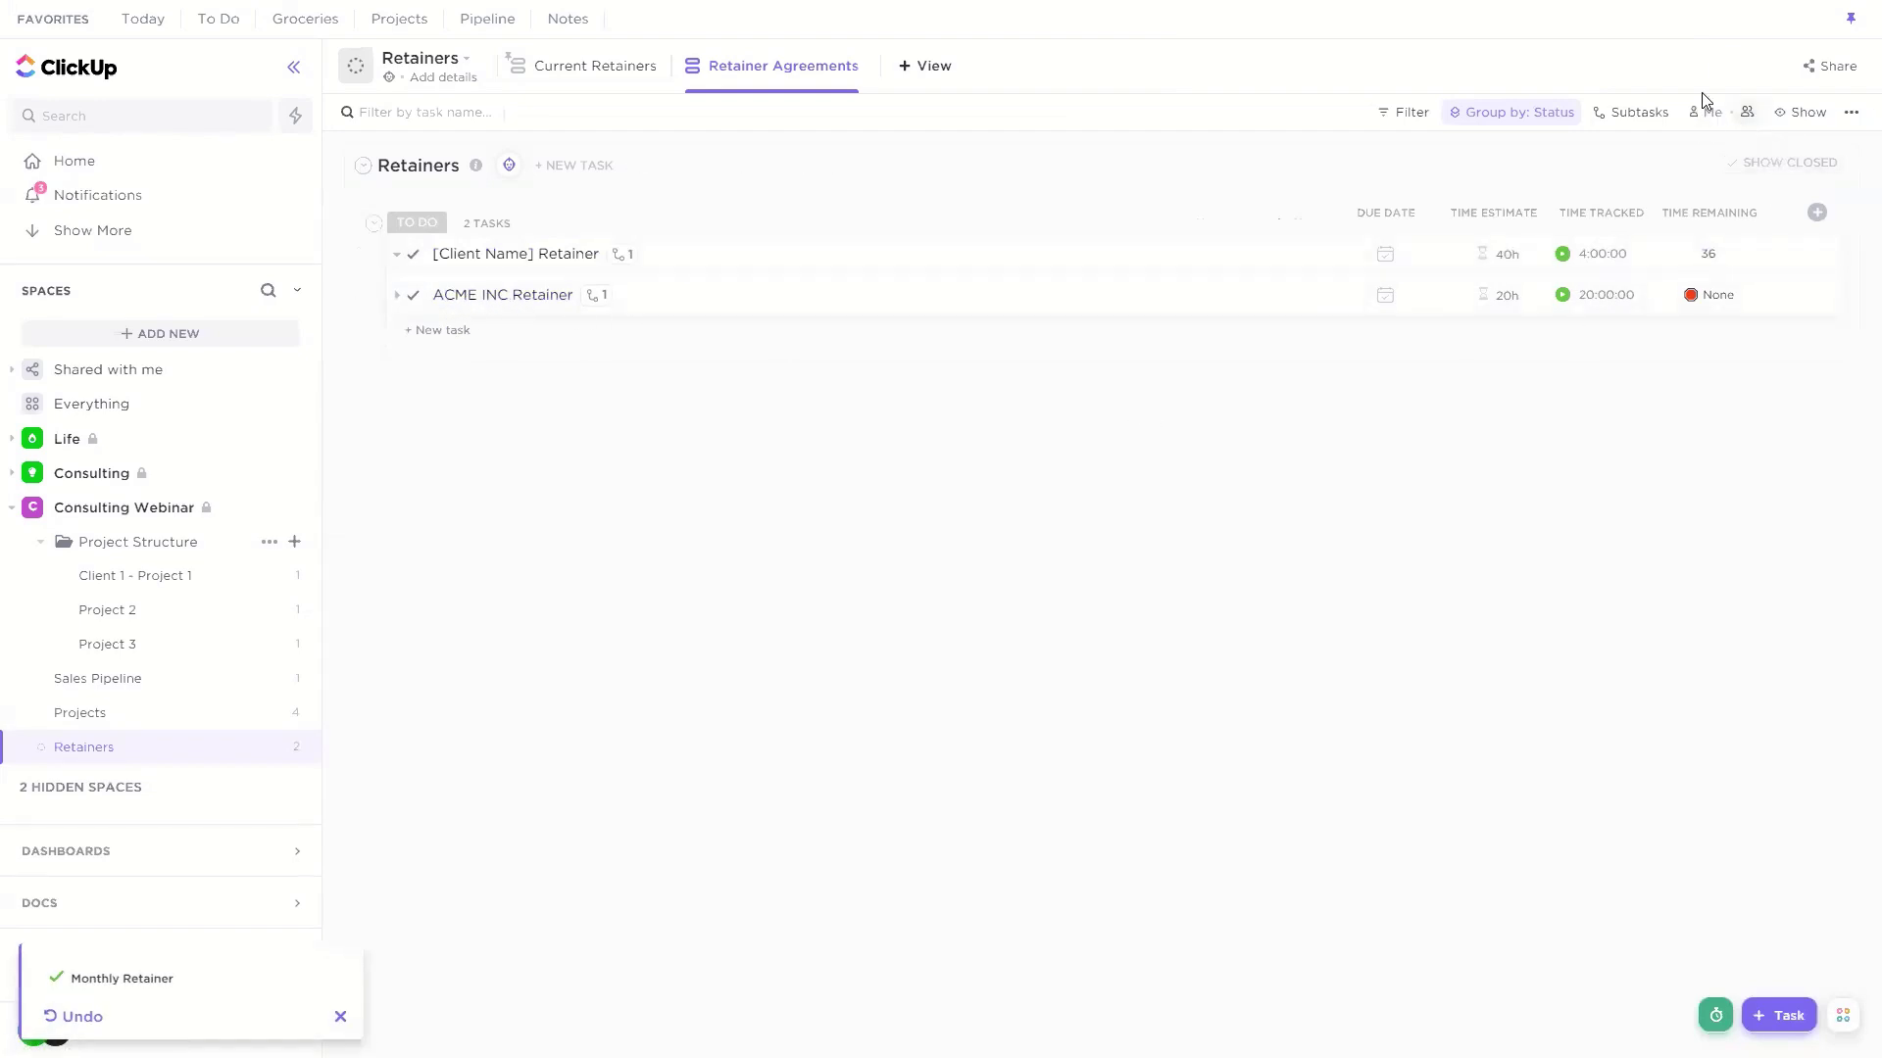
{"action": "left_click", "coordinate": [1794, 113]}
{"action": "left_click", "coordinate": [1840, 290]}
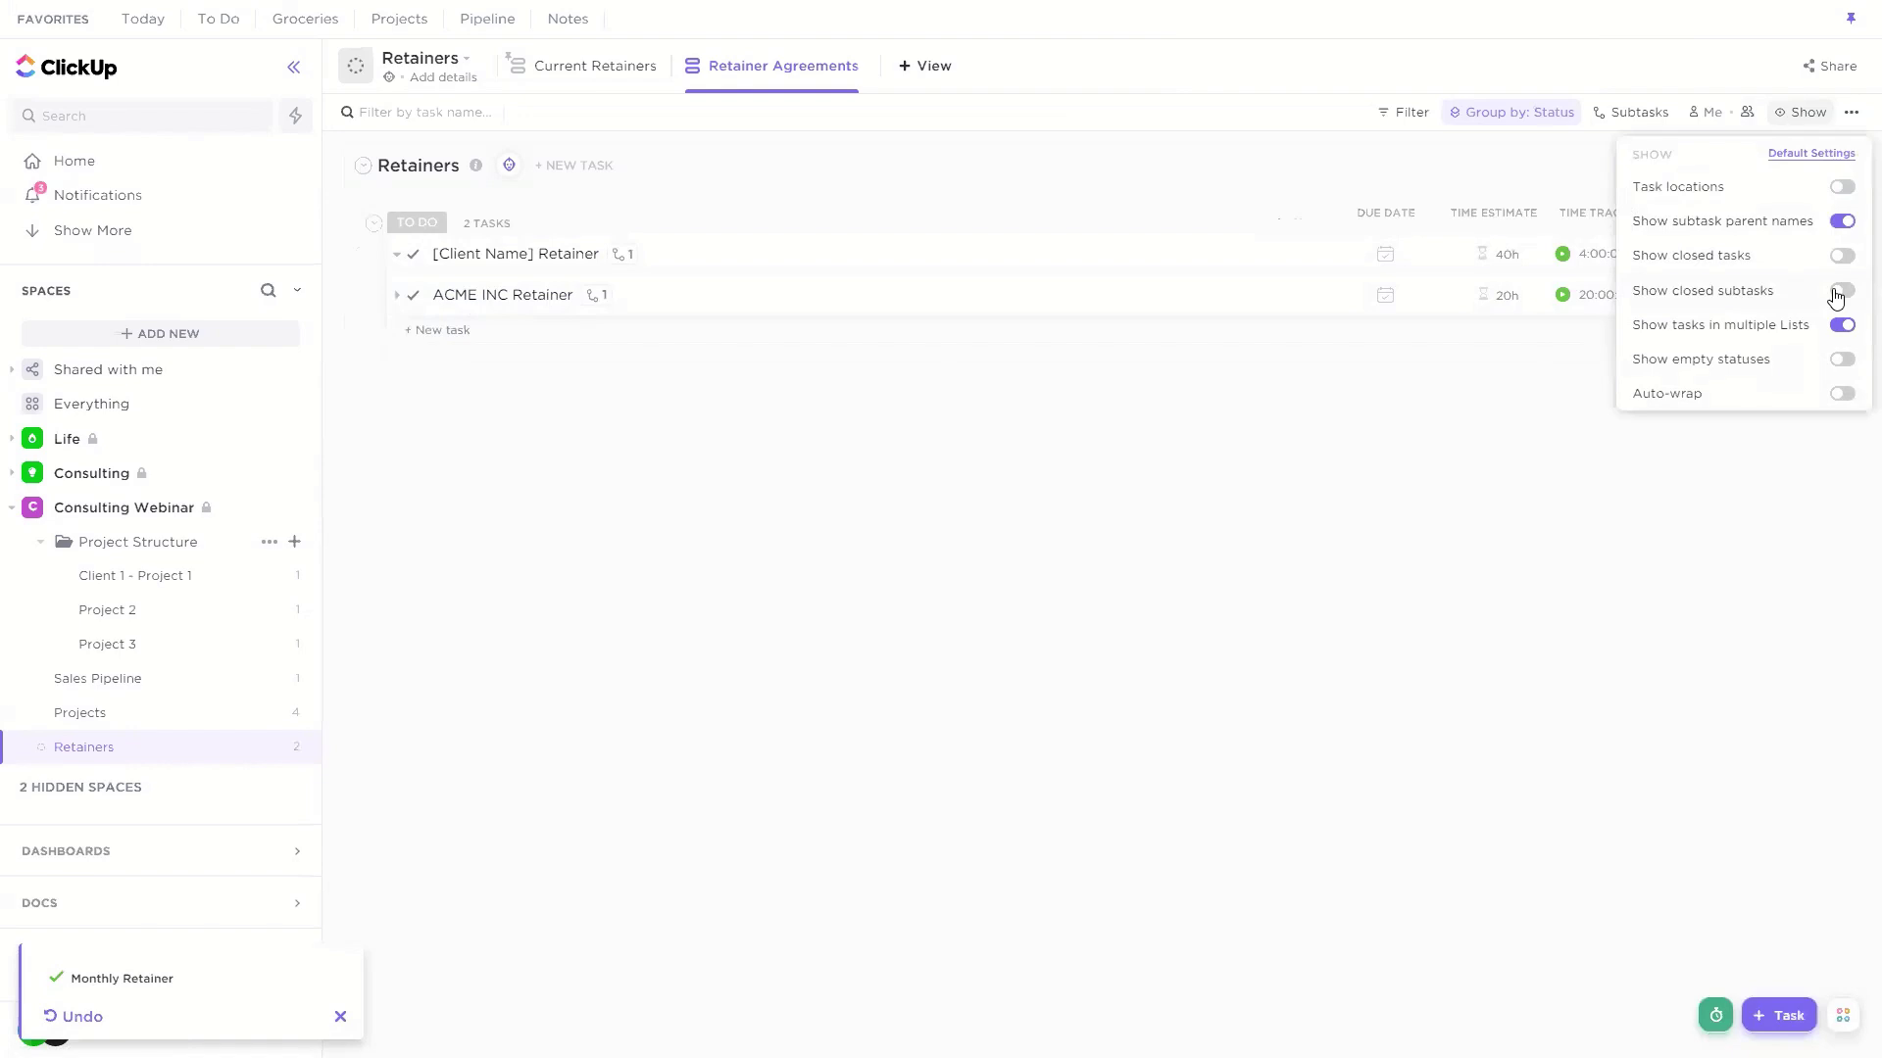
{"action": "left_click", "coordinate": [1145, 587]}
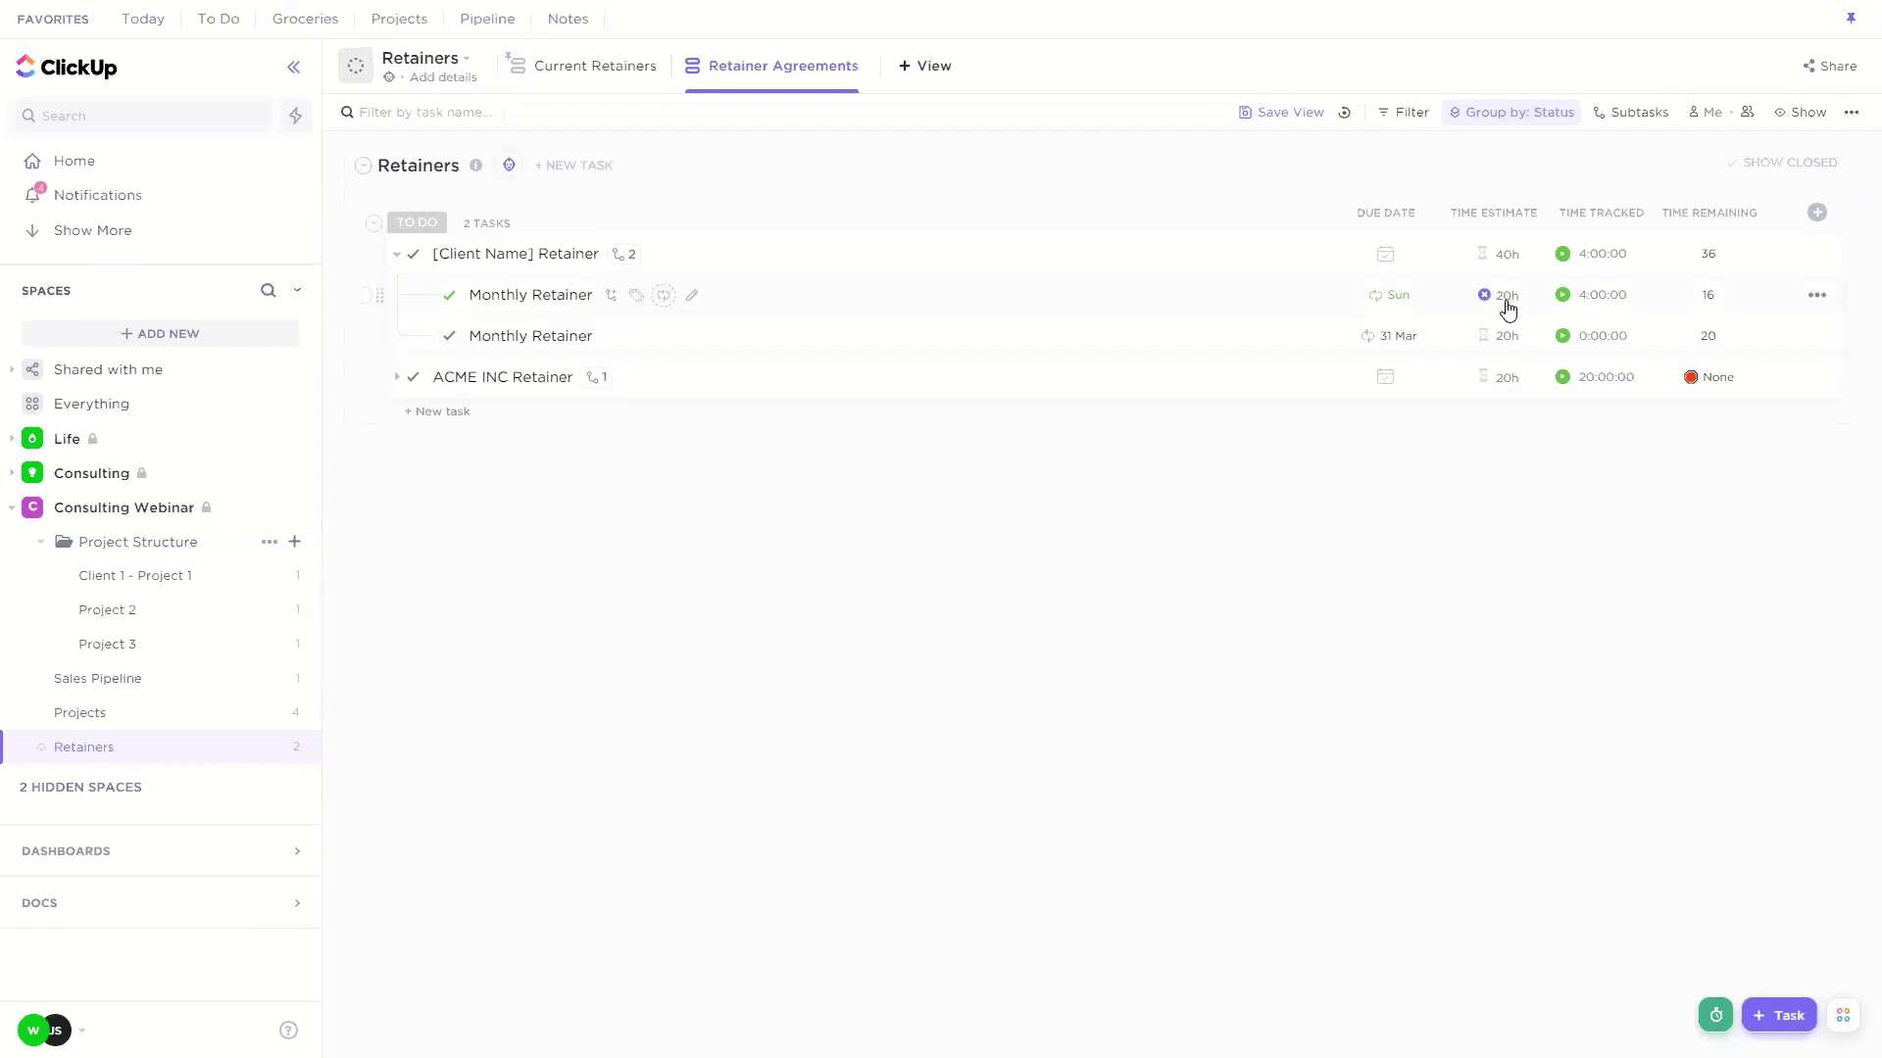
Step: Inspect the individual time entries tracked on the completed Monthly Retainer subtask
{"action": "left_click", "coordinate": [1603, 296]}
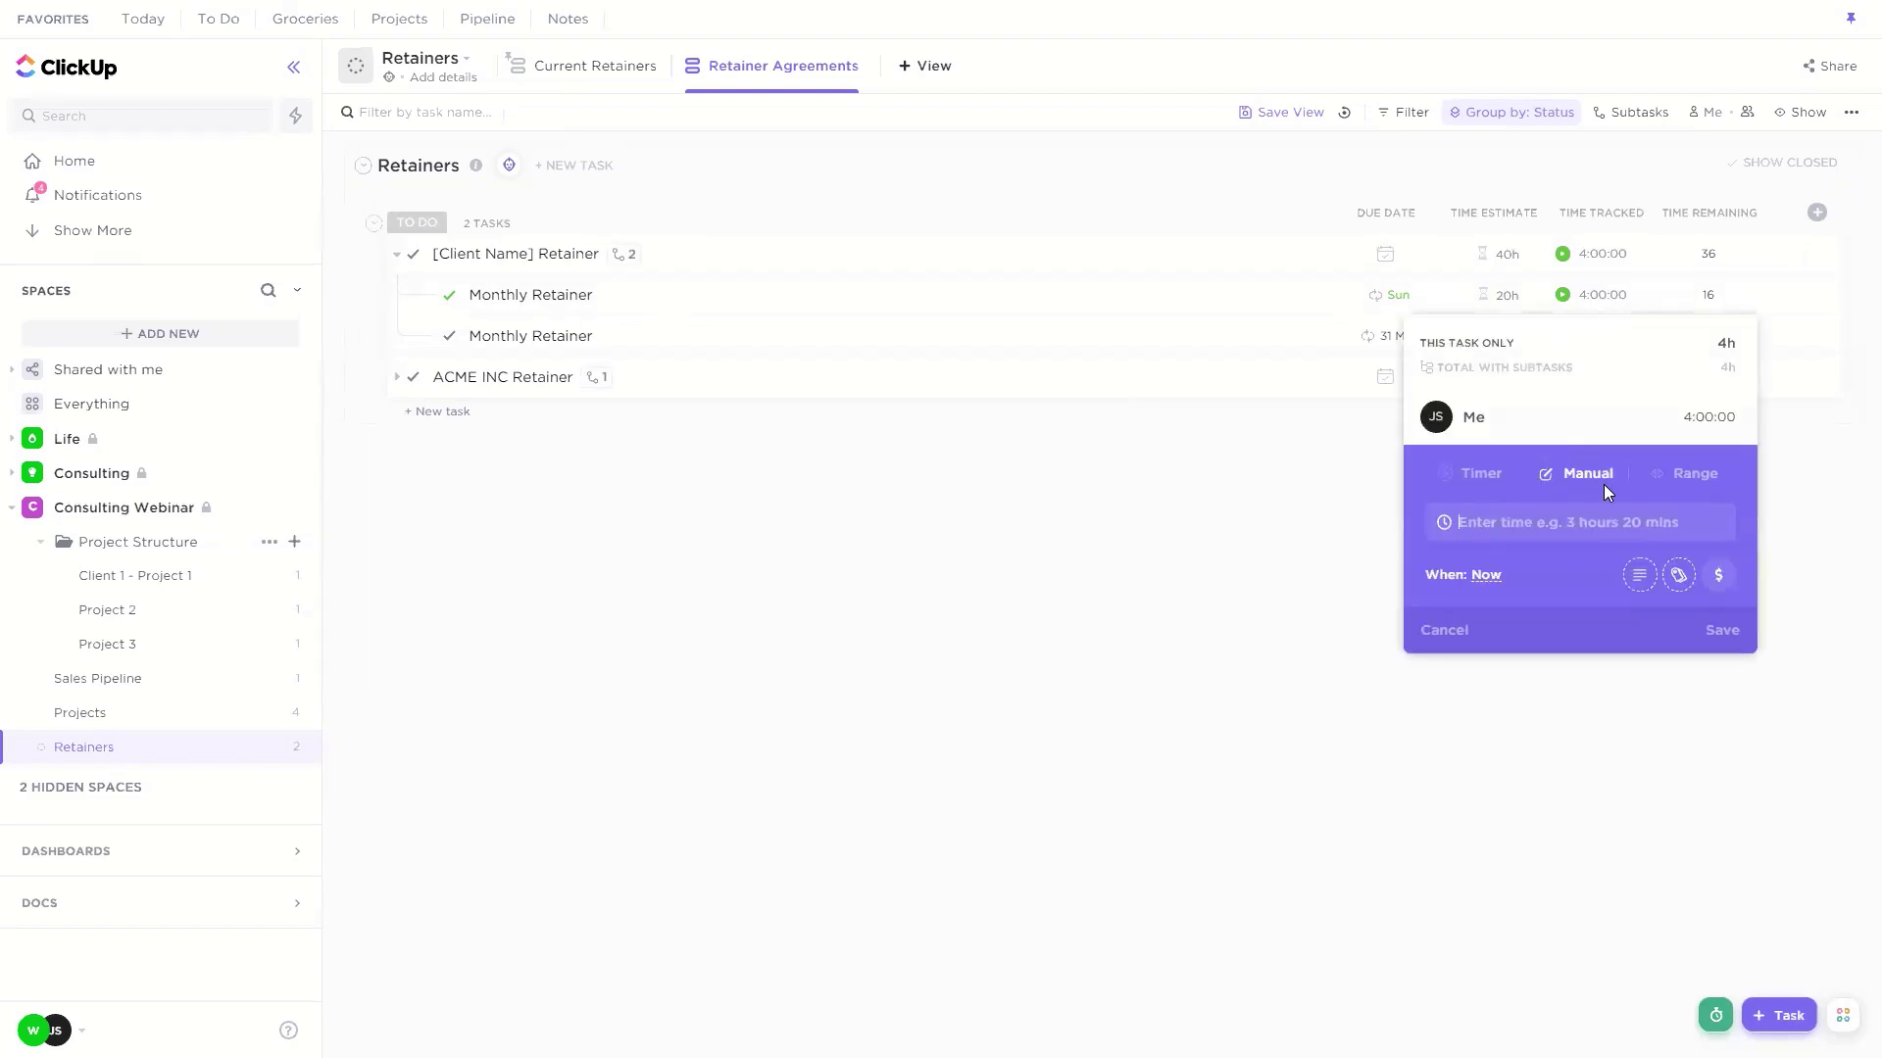
{"action": "left_click", "coordinate": [1701, 429]}
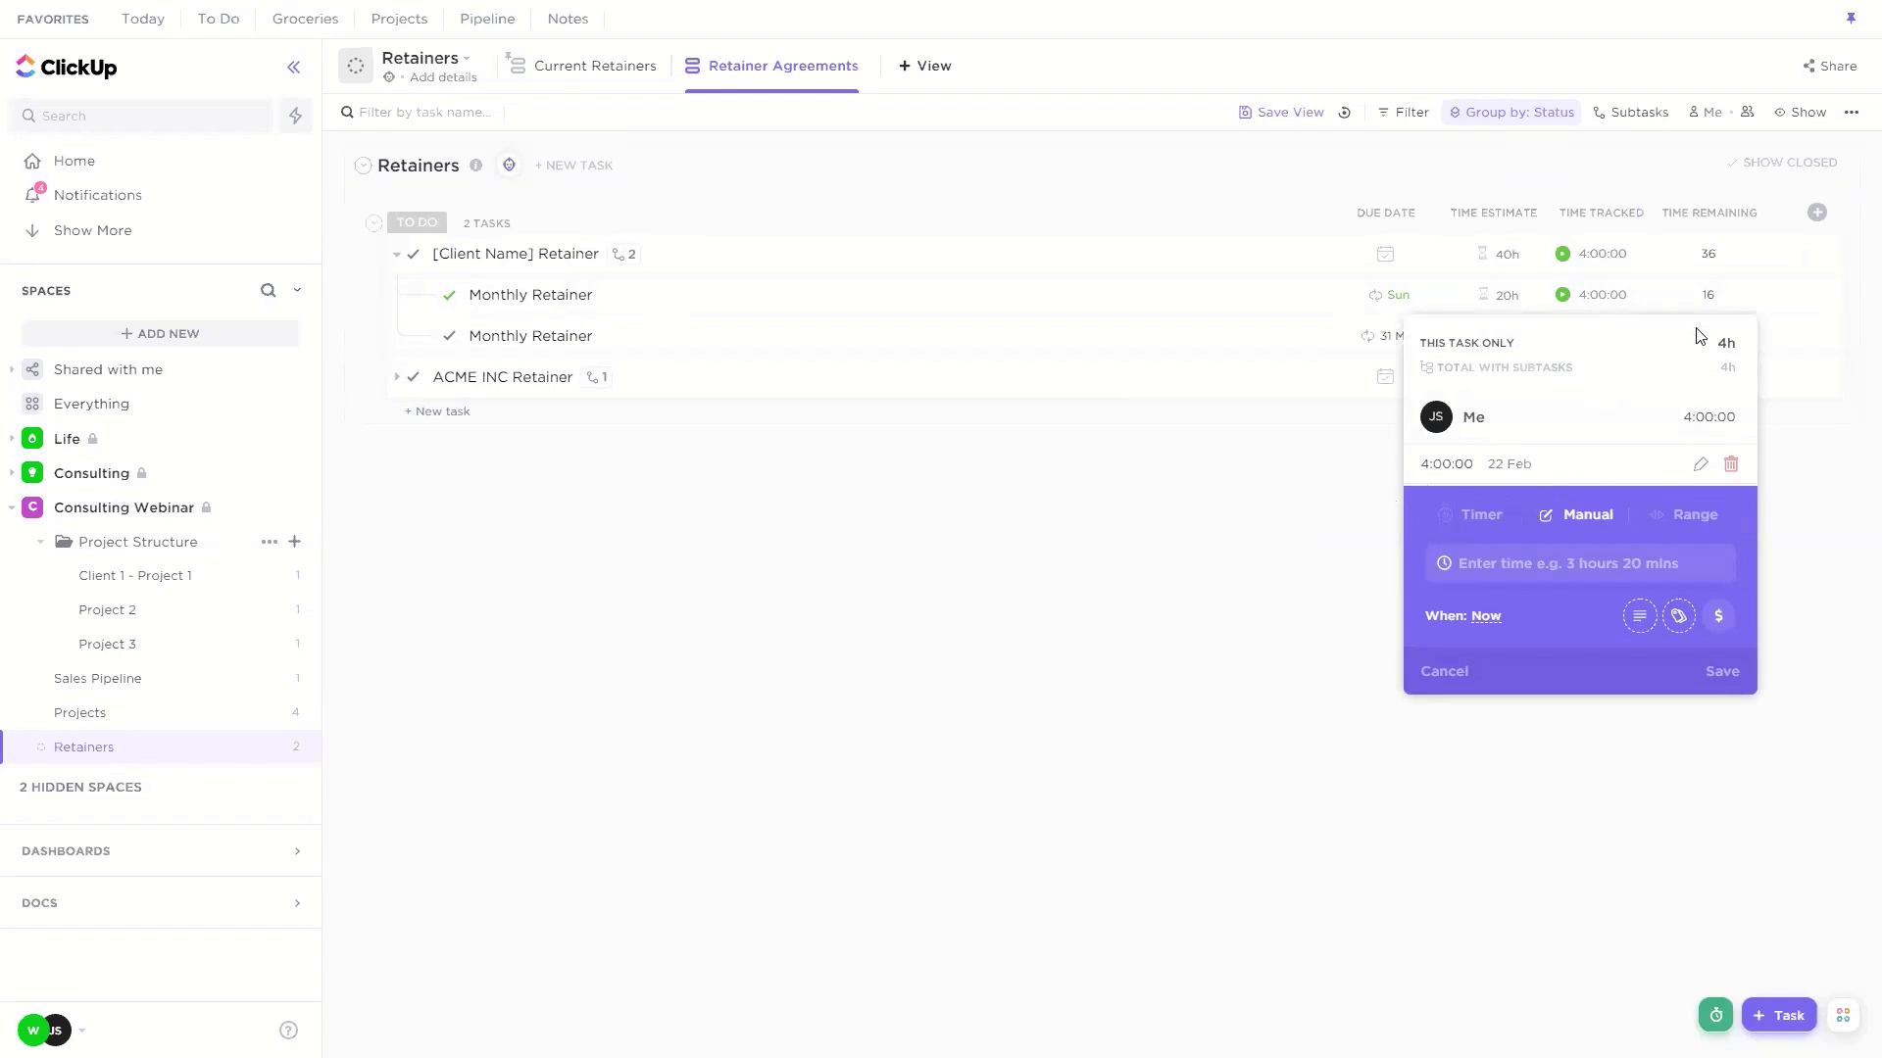
{"action": "left_click", "coordinate": [1811, 251]}
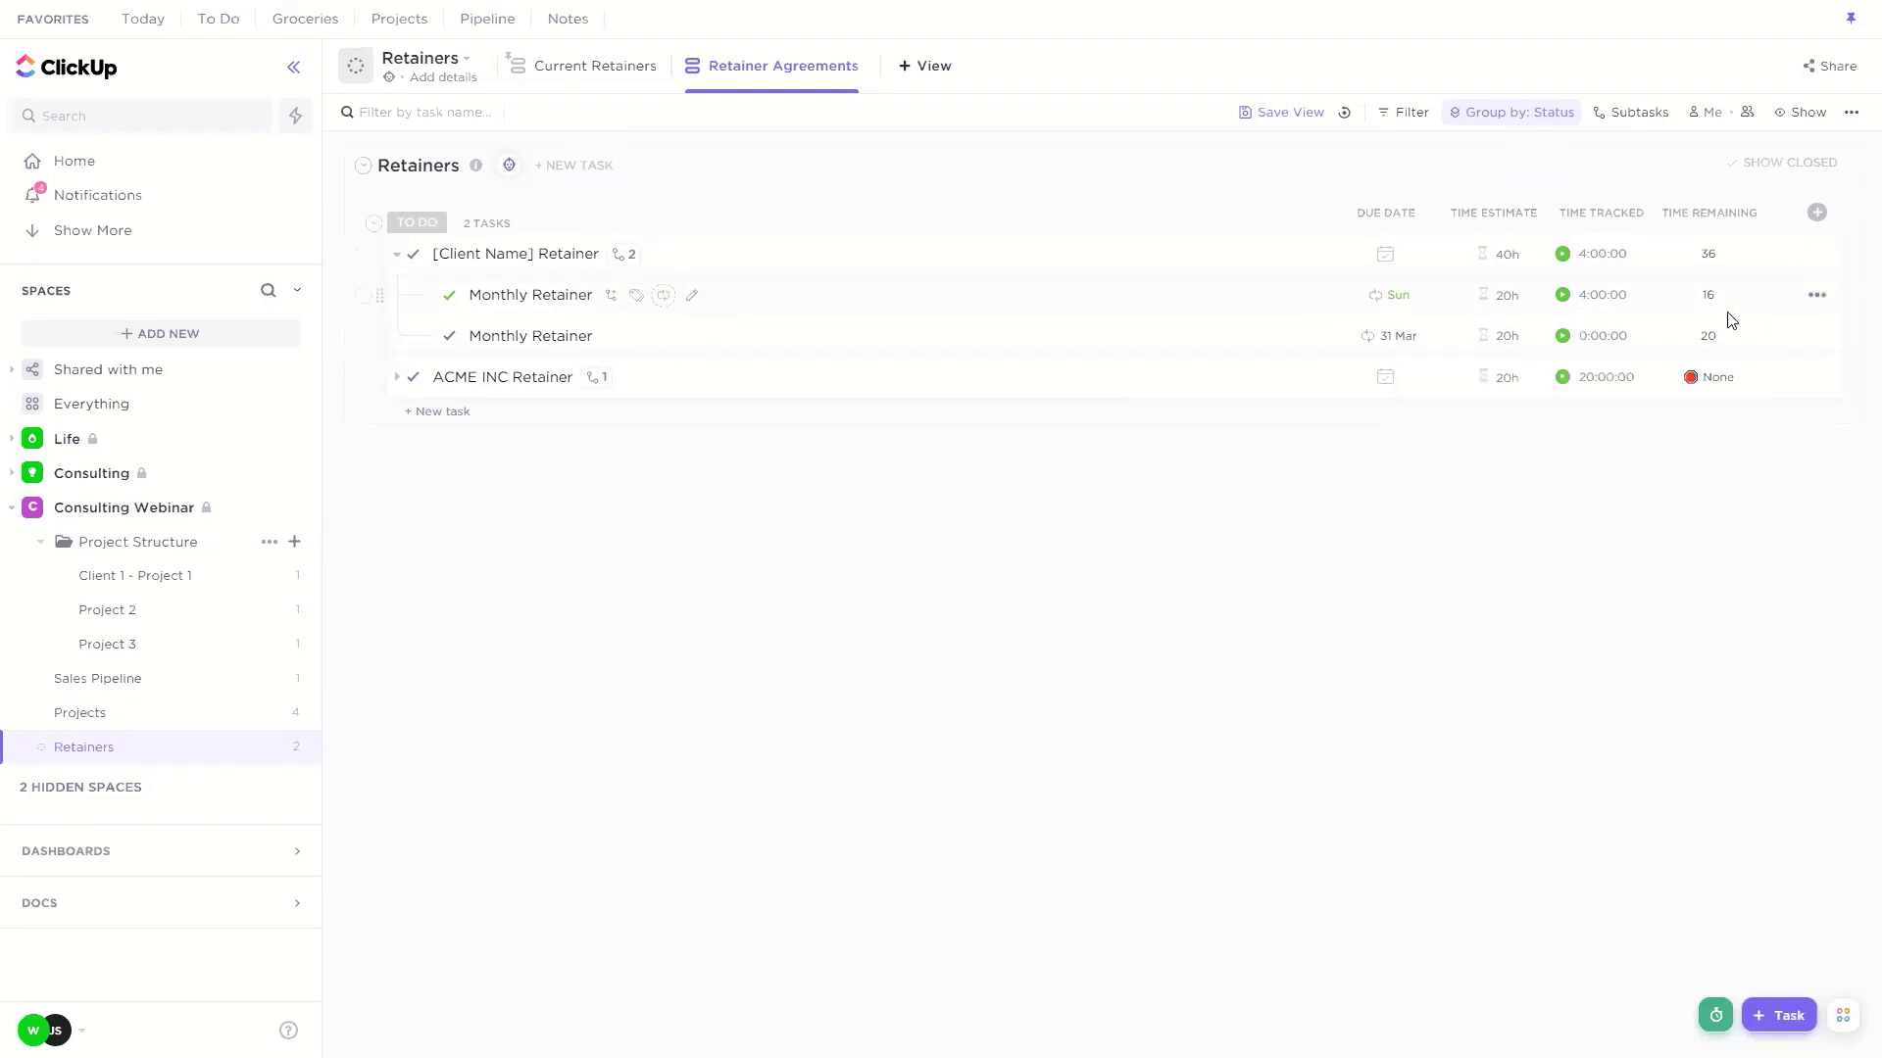
{"action": "left_click", "coordinate": [1597, 297]}
{"action": "left_click", "coordinate": [1696, 418]}
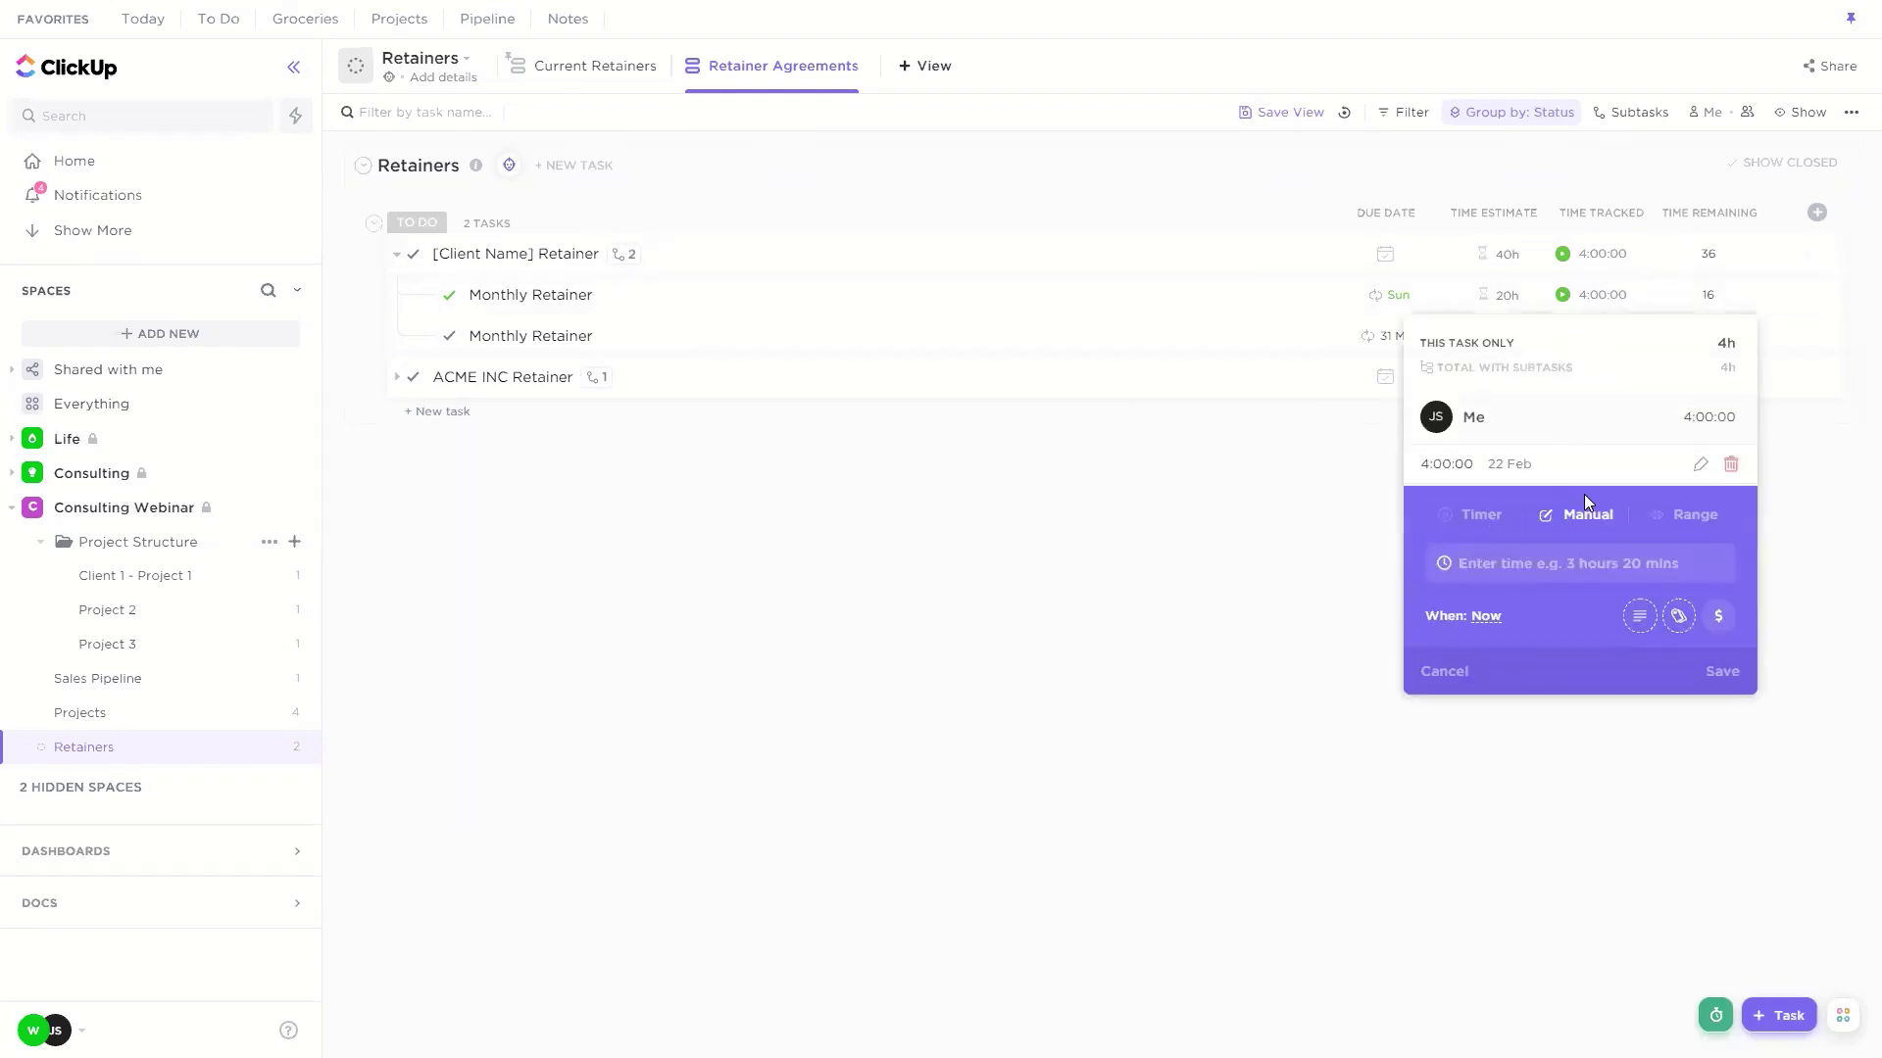
{"action": "left_click", "coordinate": [1264, 603]}
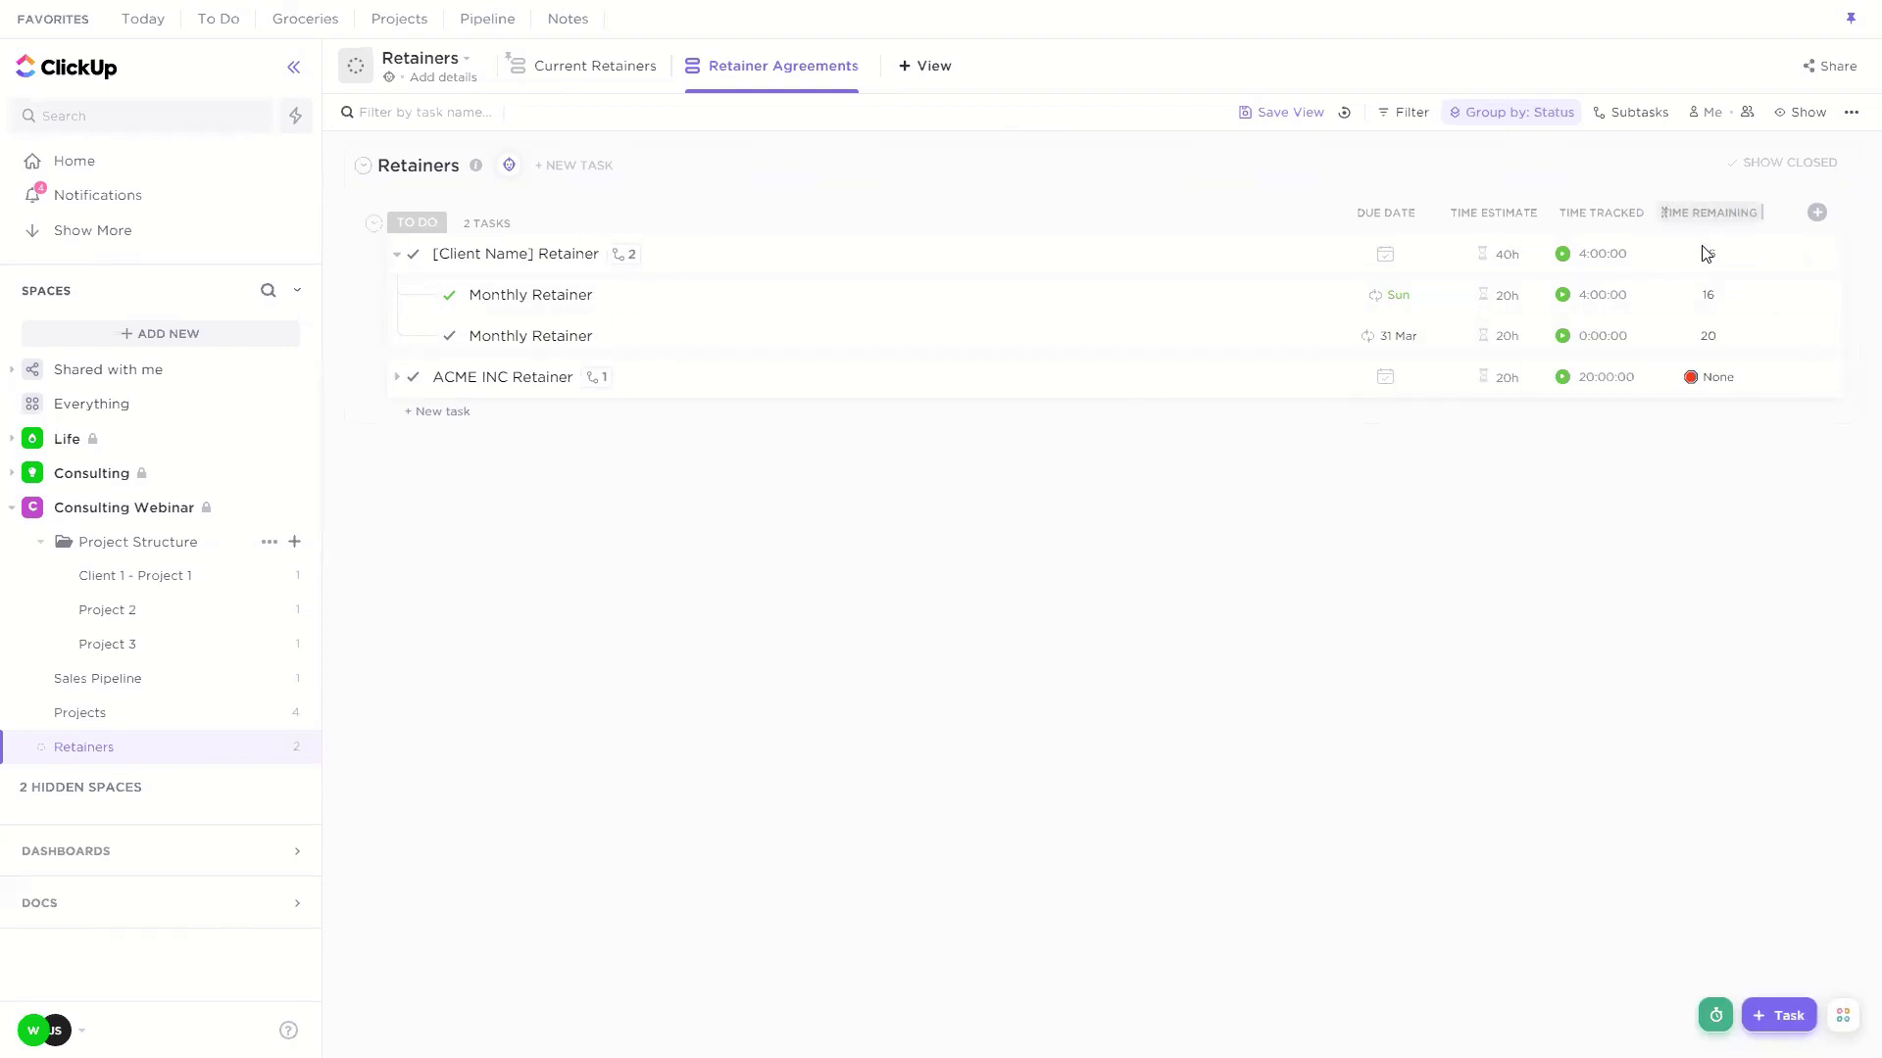
Step: Look over the available column fields, and examine the Time Remaining formula's condition and result on the completed Monthly Retainer subtask
{"action": "left_click", "coordinate": [1816, 213]}
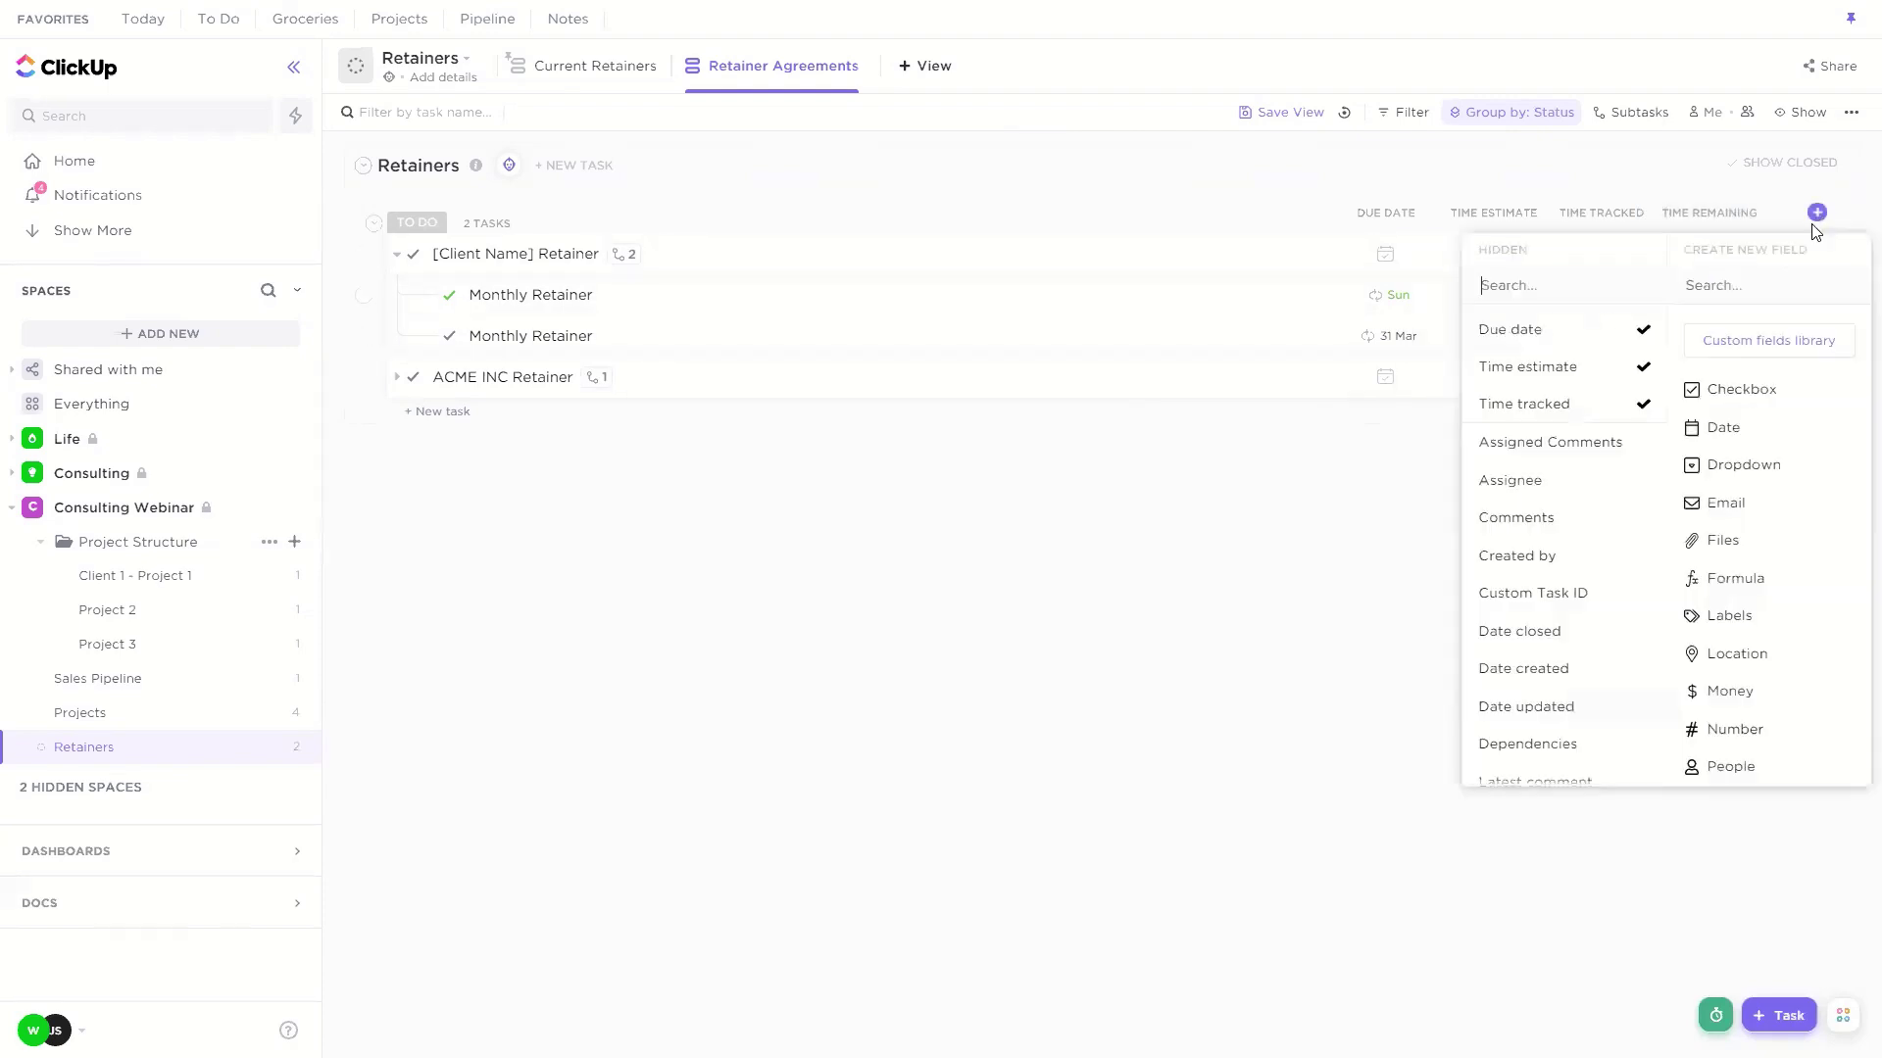
{"action": "left_click", "coordinate": [1748, 186]}
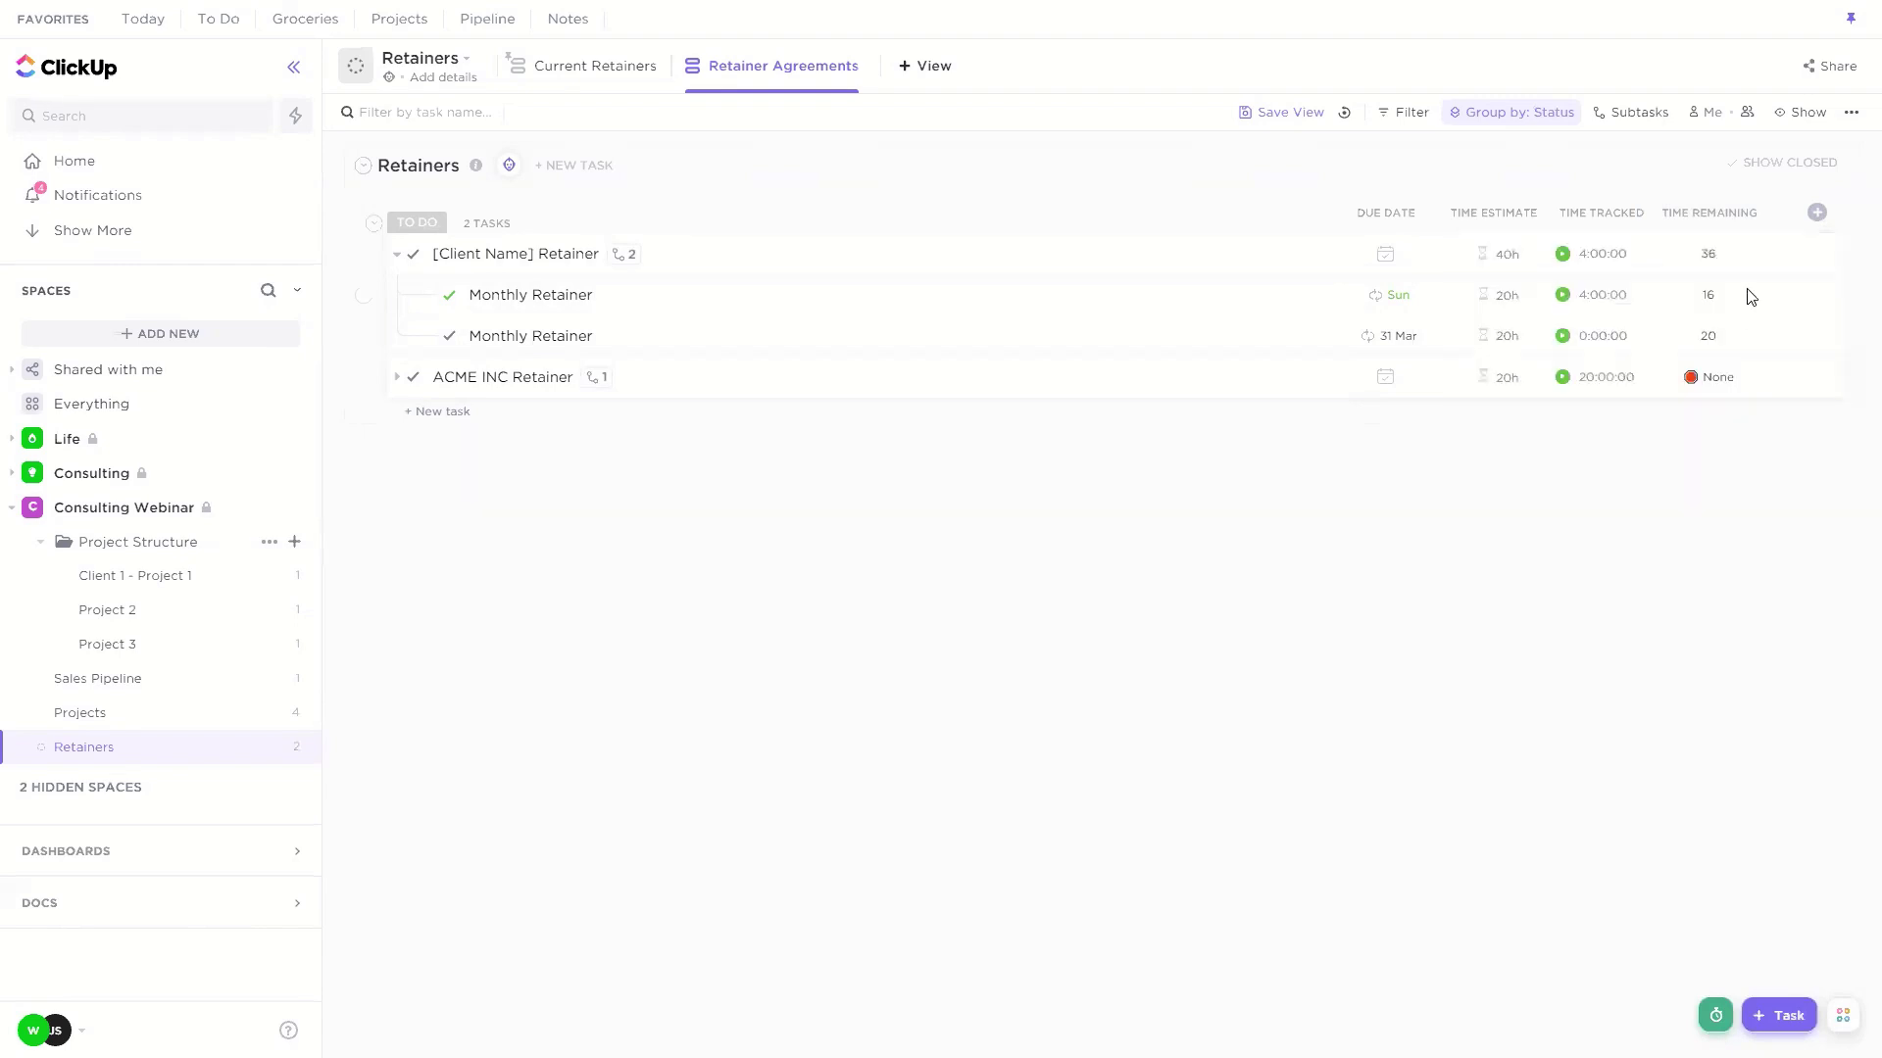
{"action": "left_click", "coordinate": [1706, 304]}
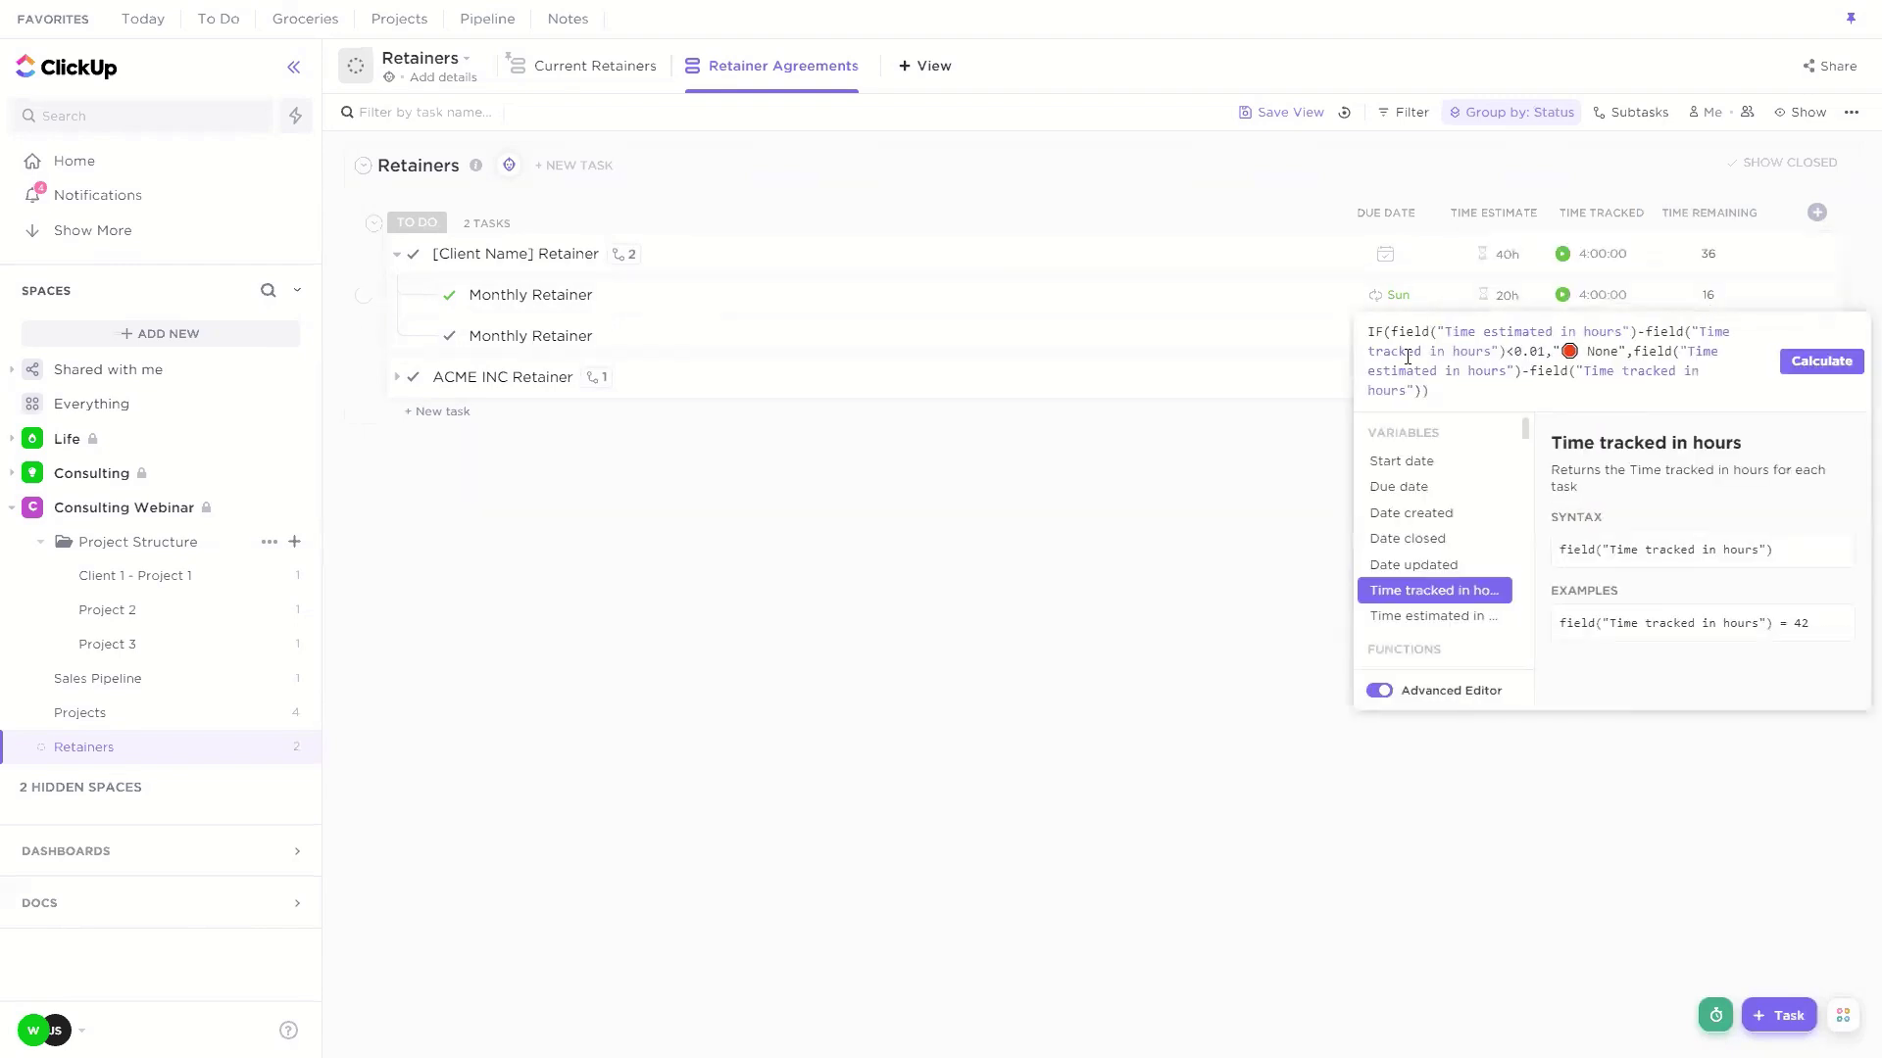
{"action": "left_click_drag", "start_coordinate": [1433, 335], "coordinate": [1496, 351]}
{"action": "left_click", "coordinate": [1622, 352]}
{"action": "left_click_drag", "start_coordinate": [1369, 333], "coordinate": [1377, 332]}
{"action": "left_click_drag", "start_coordinate": [1507, 353], "coordinate": [1546, 350]}
{"action": "left_click", "coordinate": [1652, 354]}
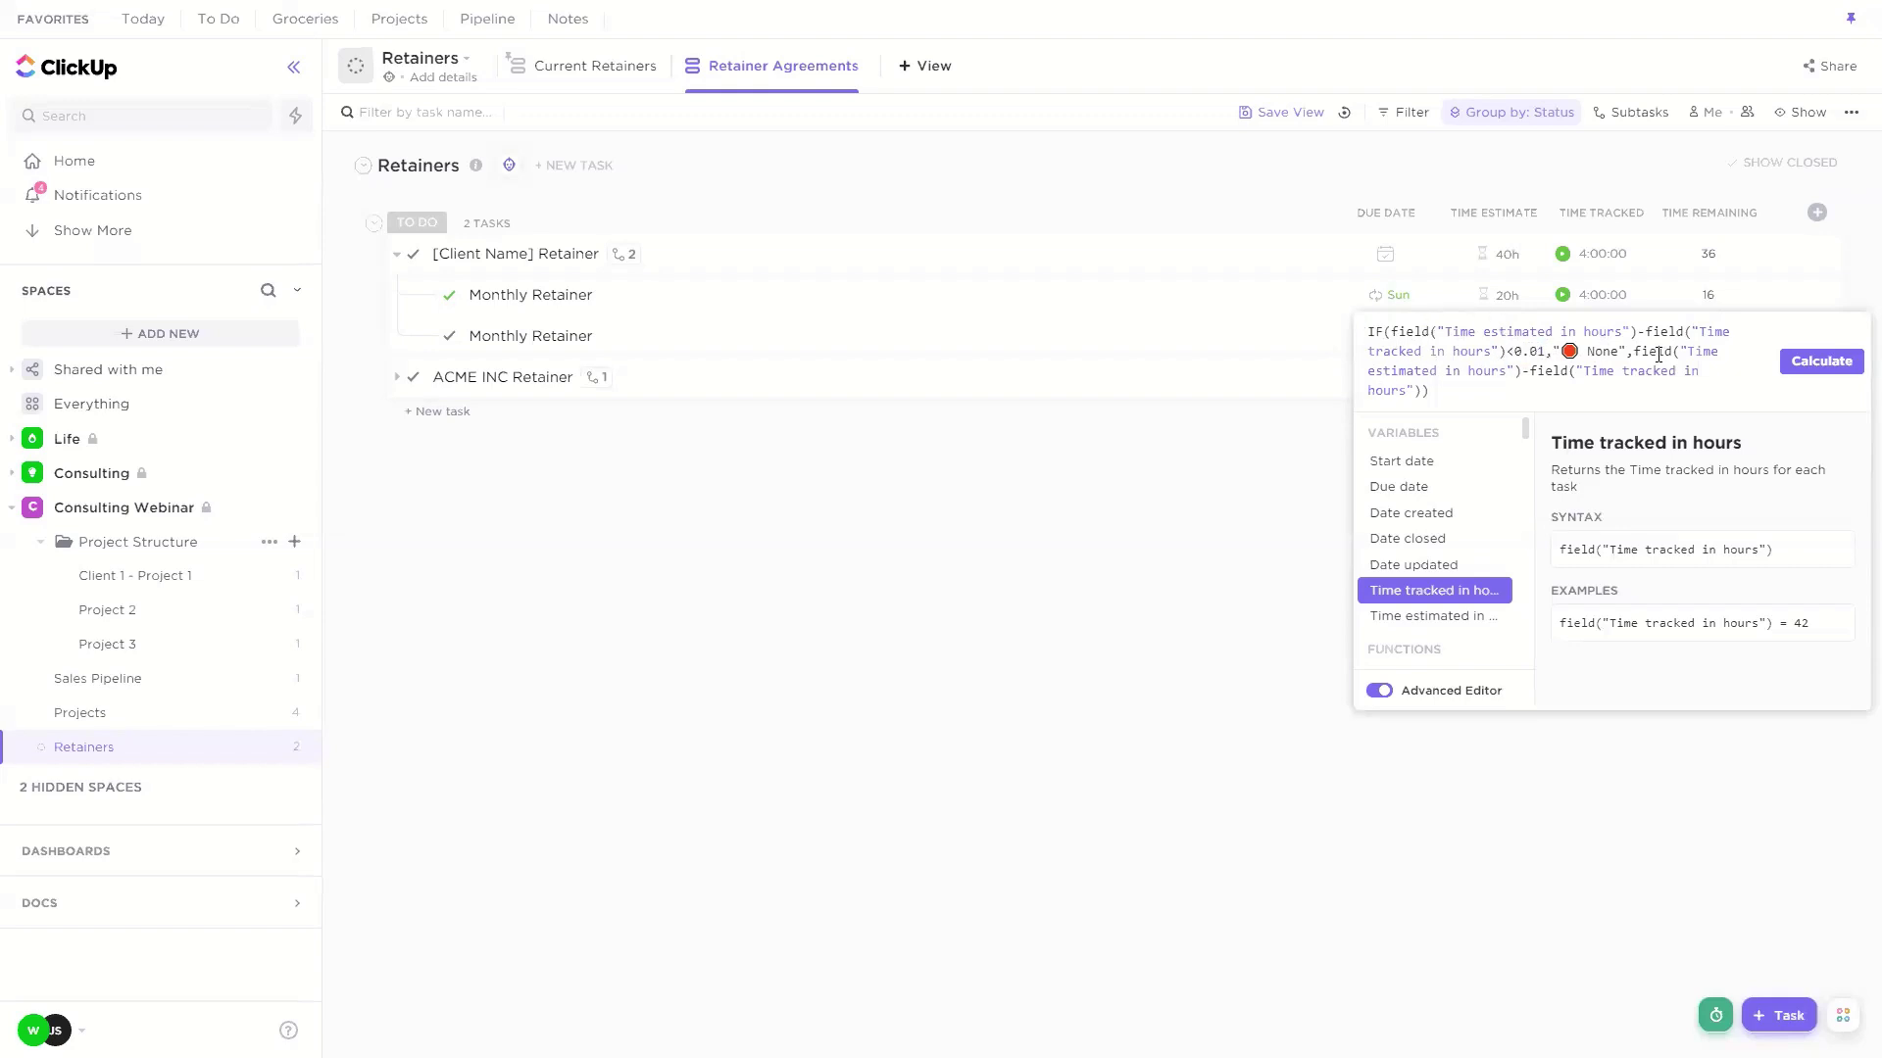
{"action": "left_click", "coordinate": [1132, 594]}
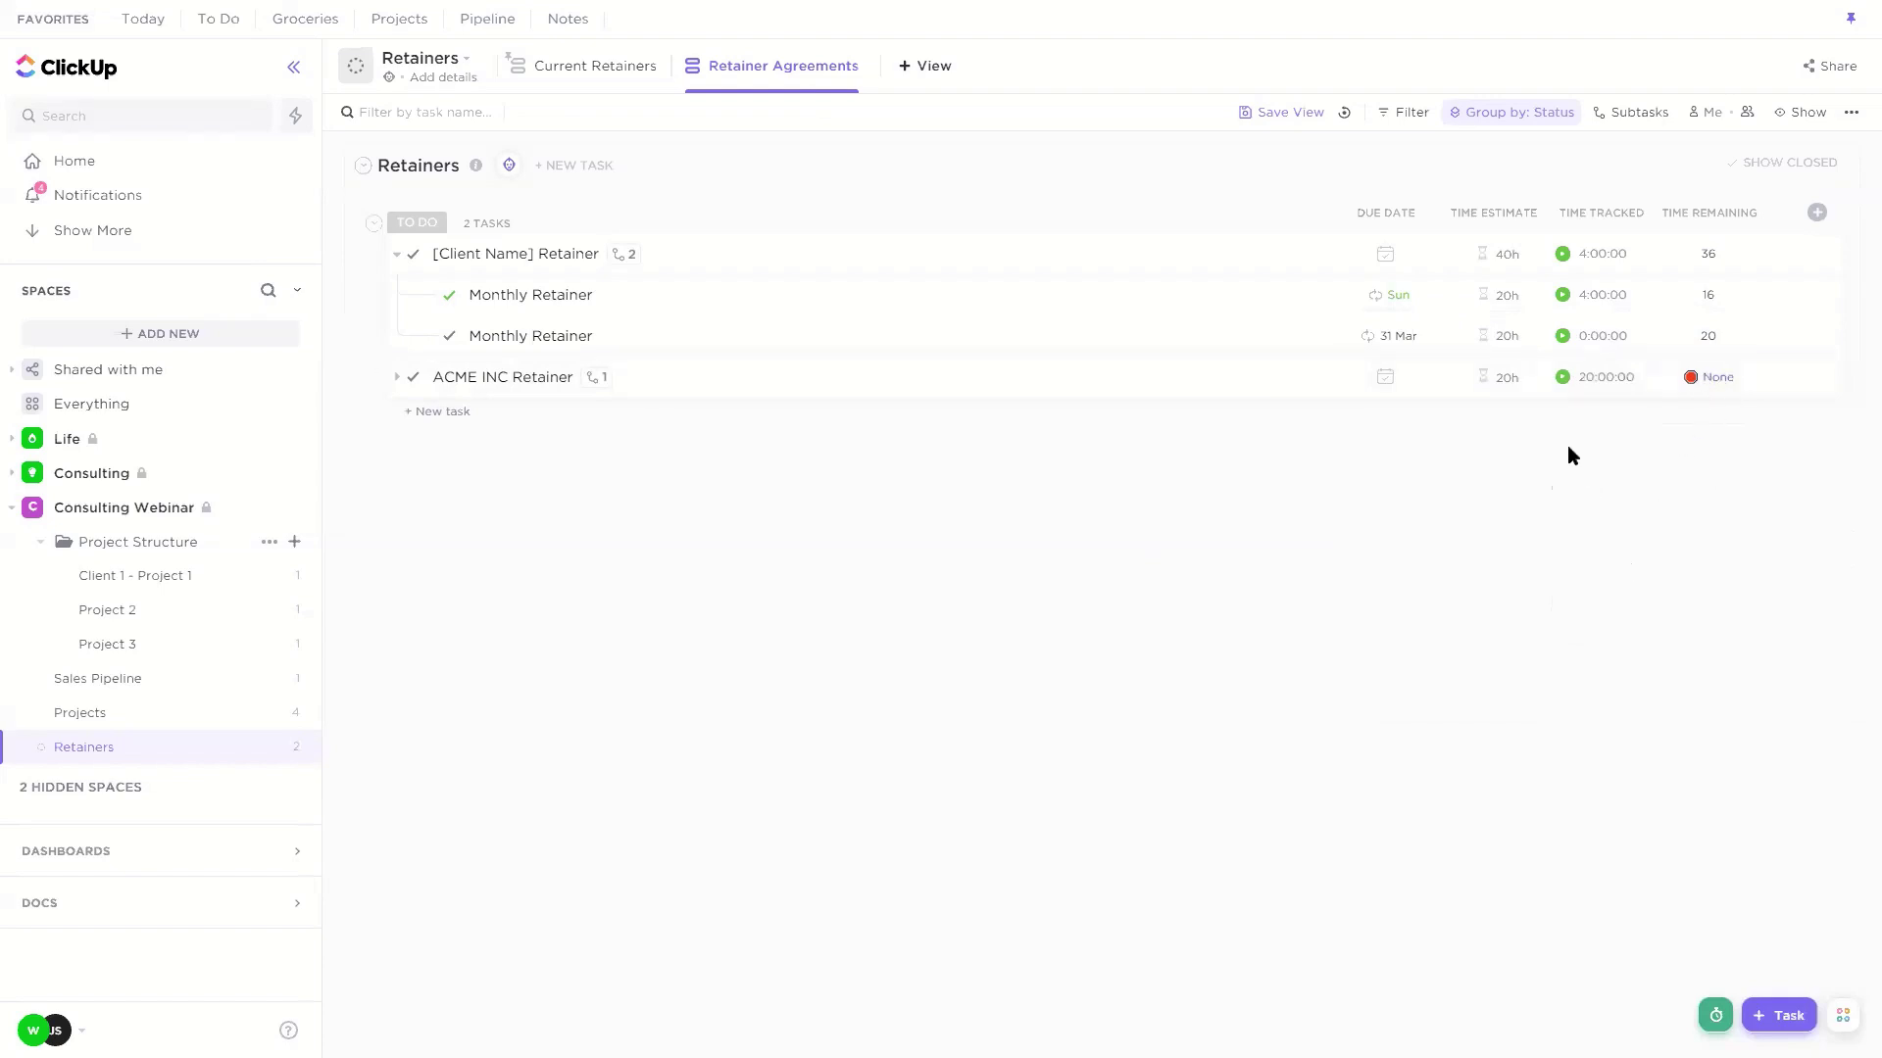
Step: Expand the ACME INC Retainer's subtasks and select the full Time Remaining formula on the [Client Name] Retainer in the advanced editor
{"action": "left_click", "coordinate": [595, 377]}
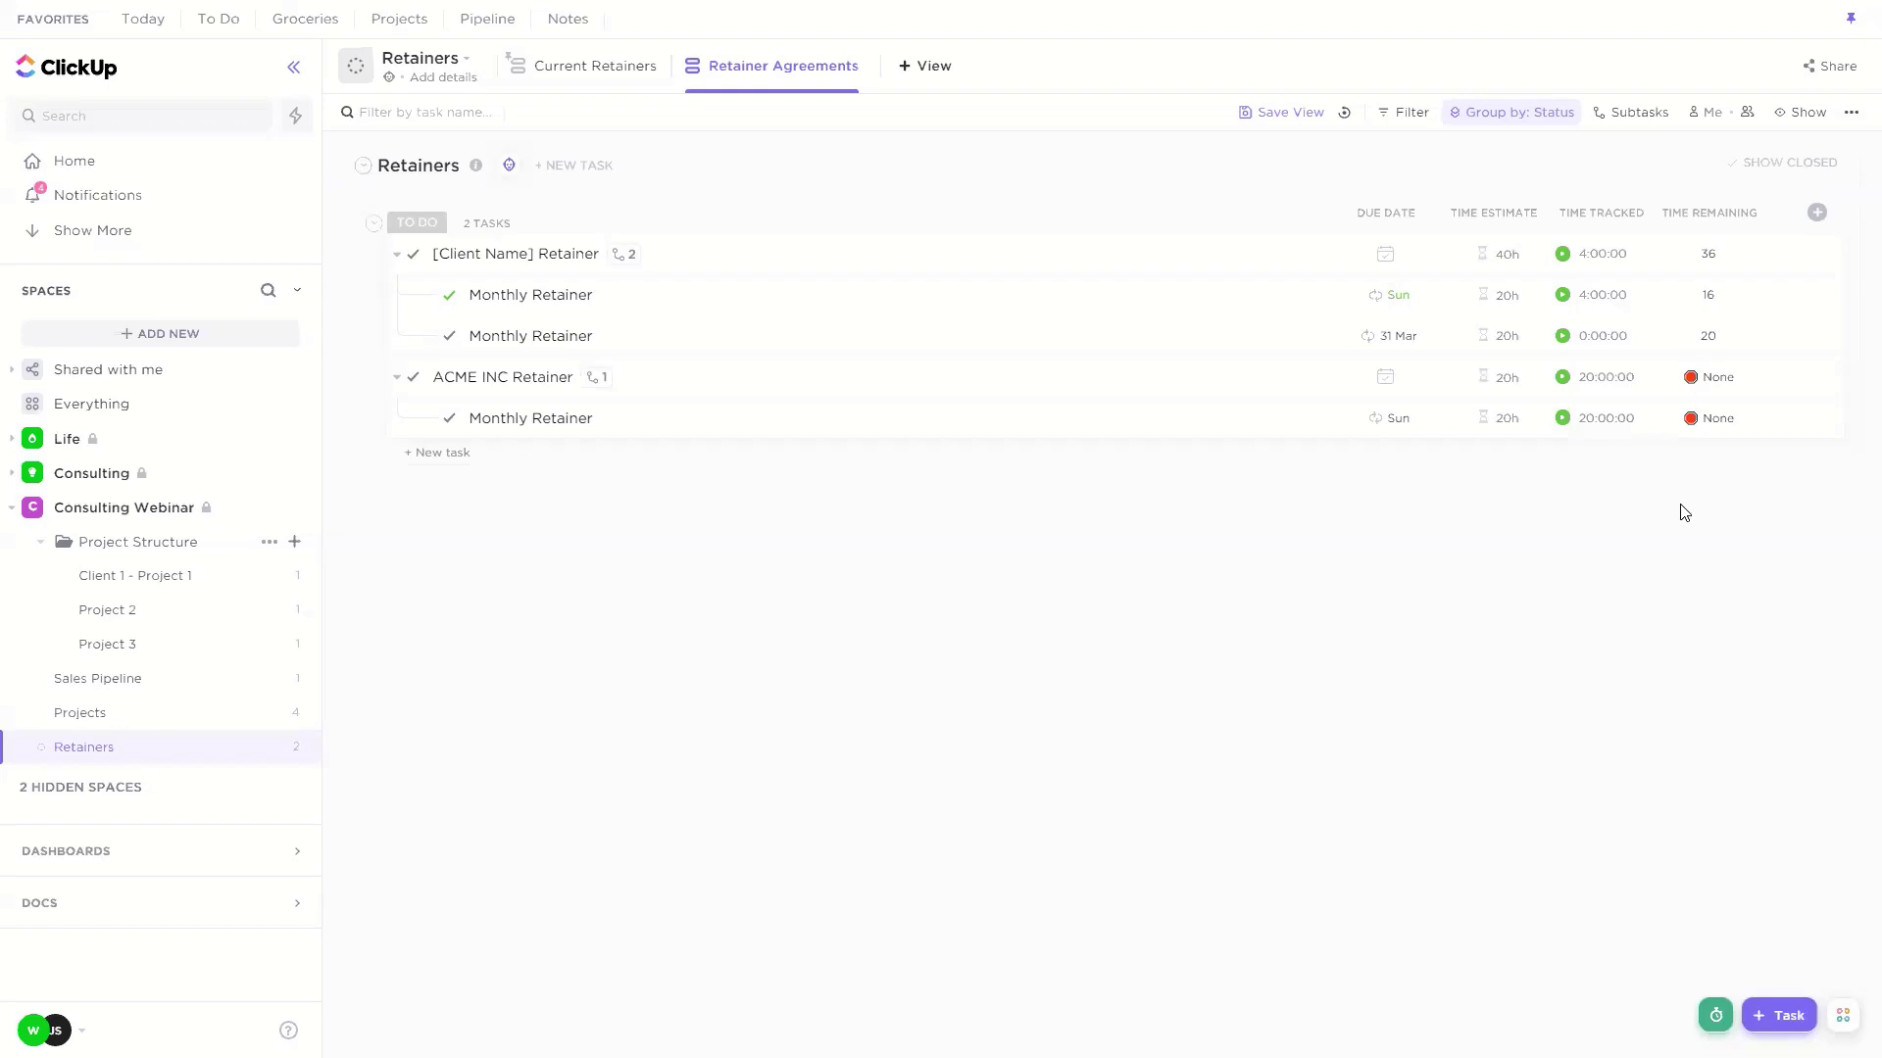
{"action": "left_click", "coordinate": [1715, 259]}
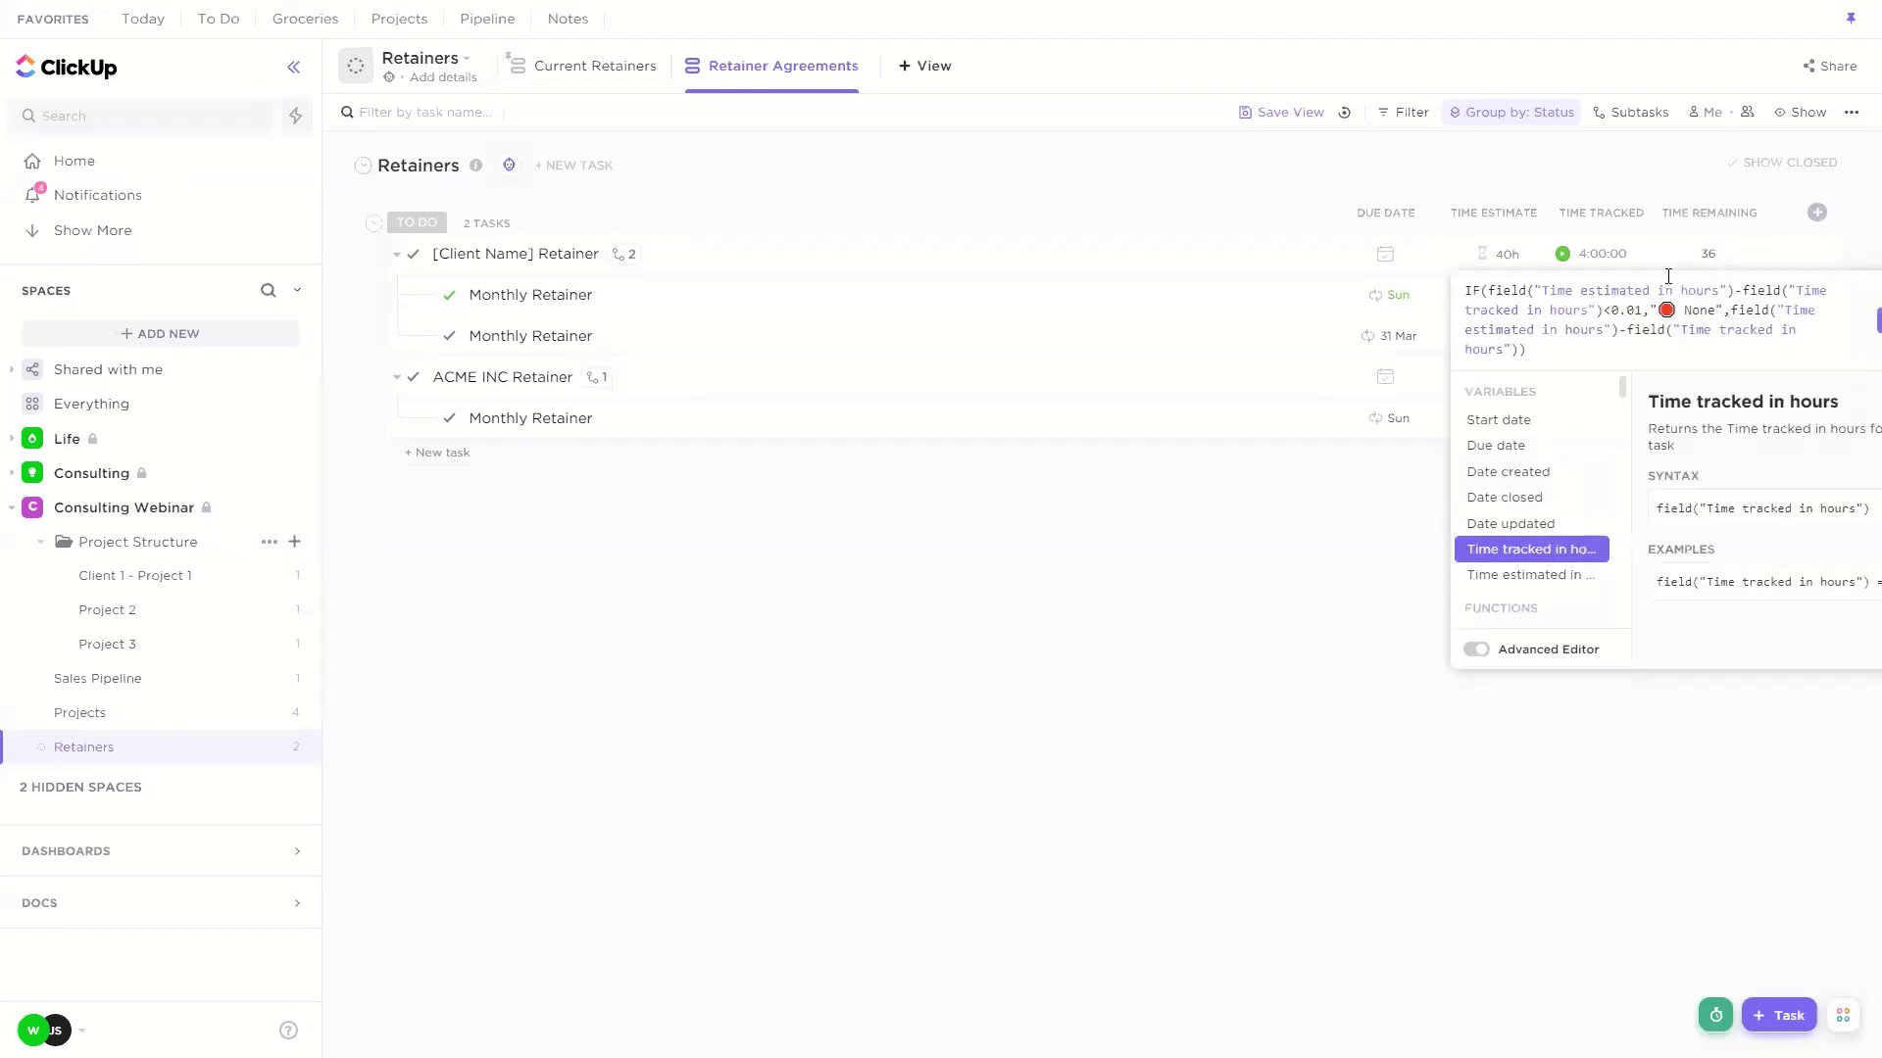
{"action": "left_click_drag", "start_coordinate": [1429, 350], "coordinate": [1355, 300]}
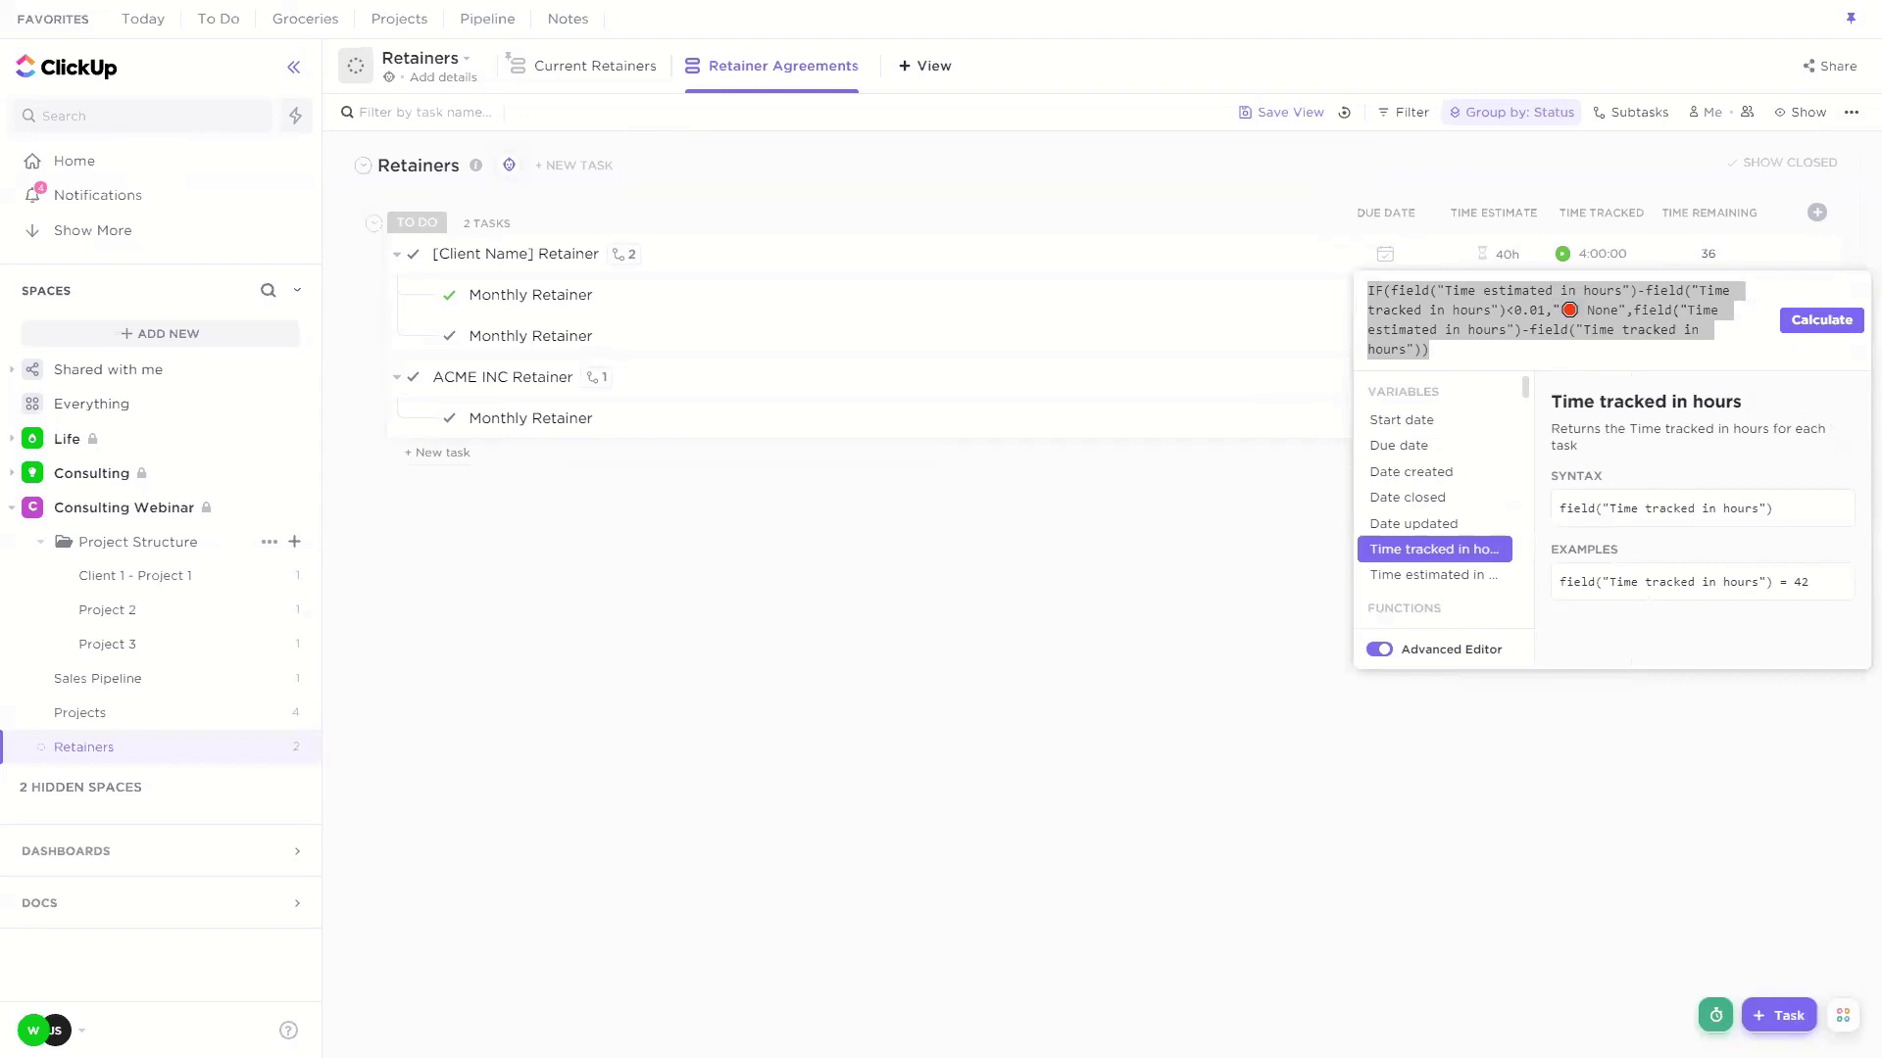
{"action": "left_click", "coordinate": [1277, 760]}
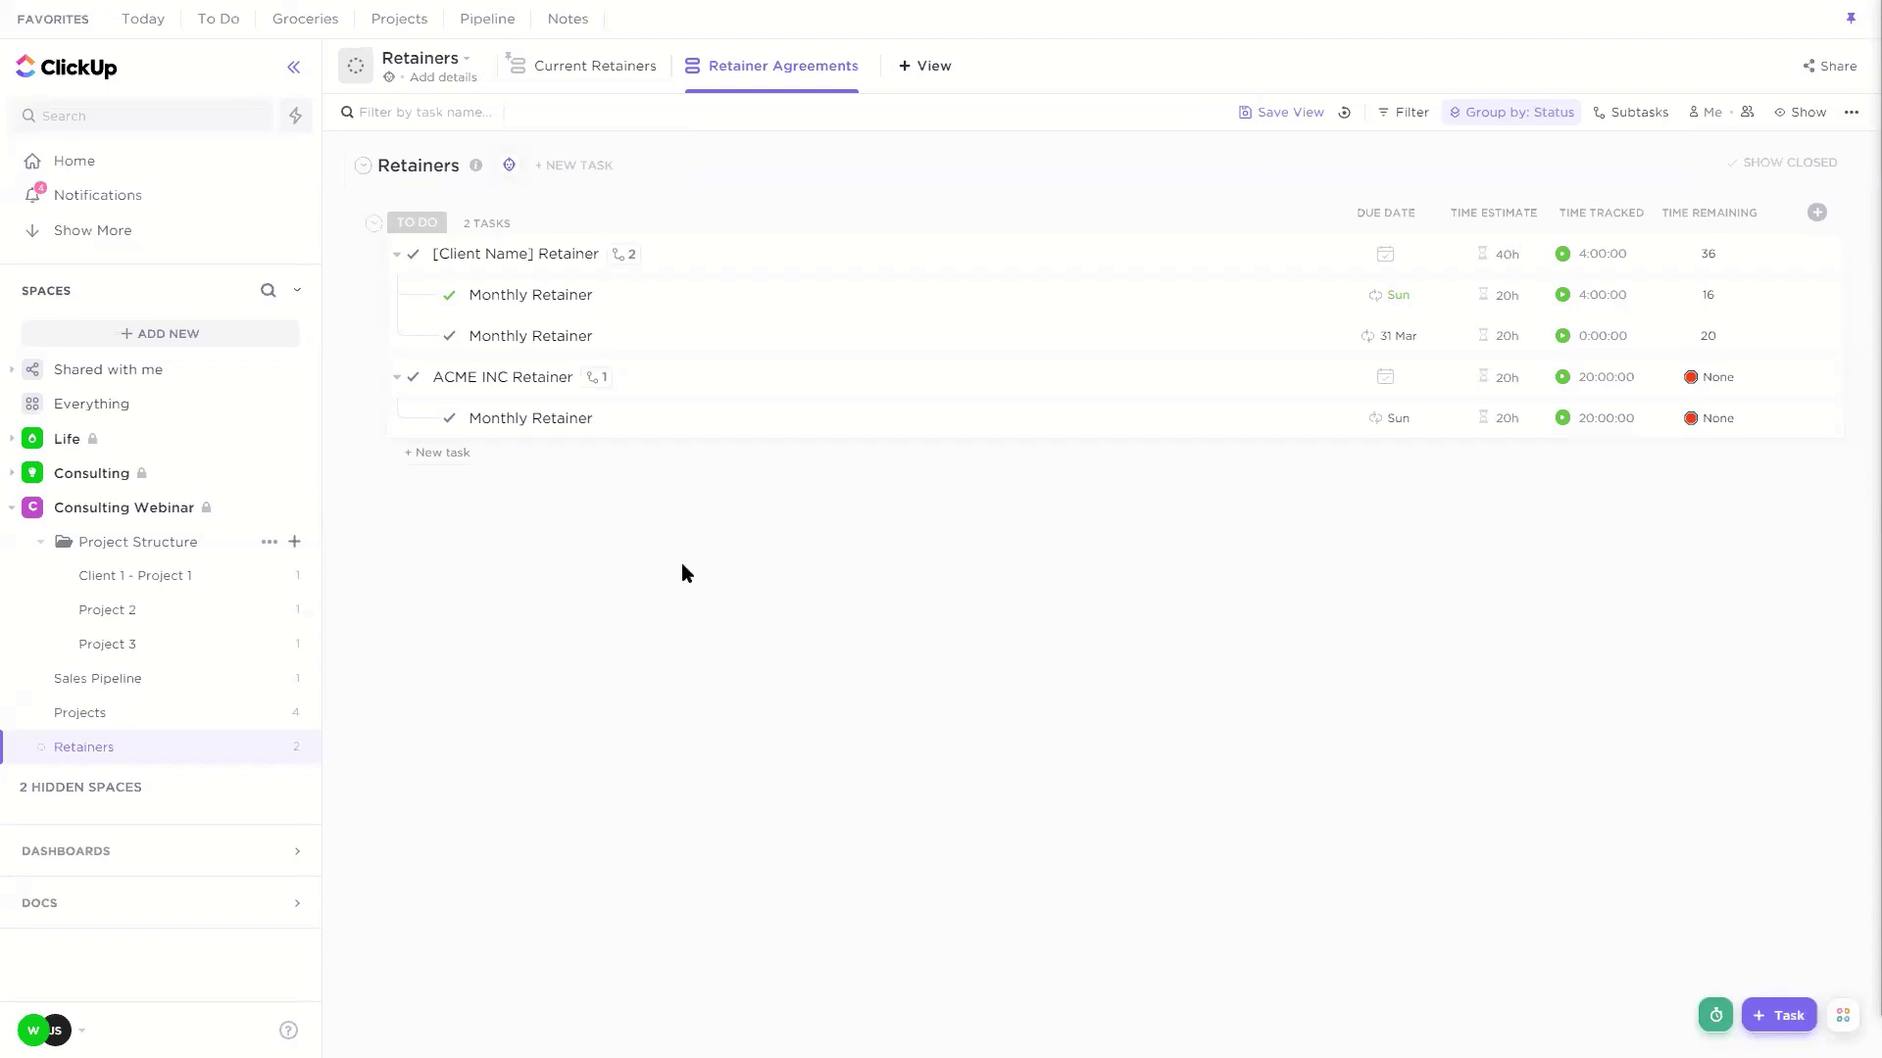
Step: Add a task named Ongoing Service to the Projects list
{"action": "left_click", "coordinate": [178, 730]}
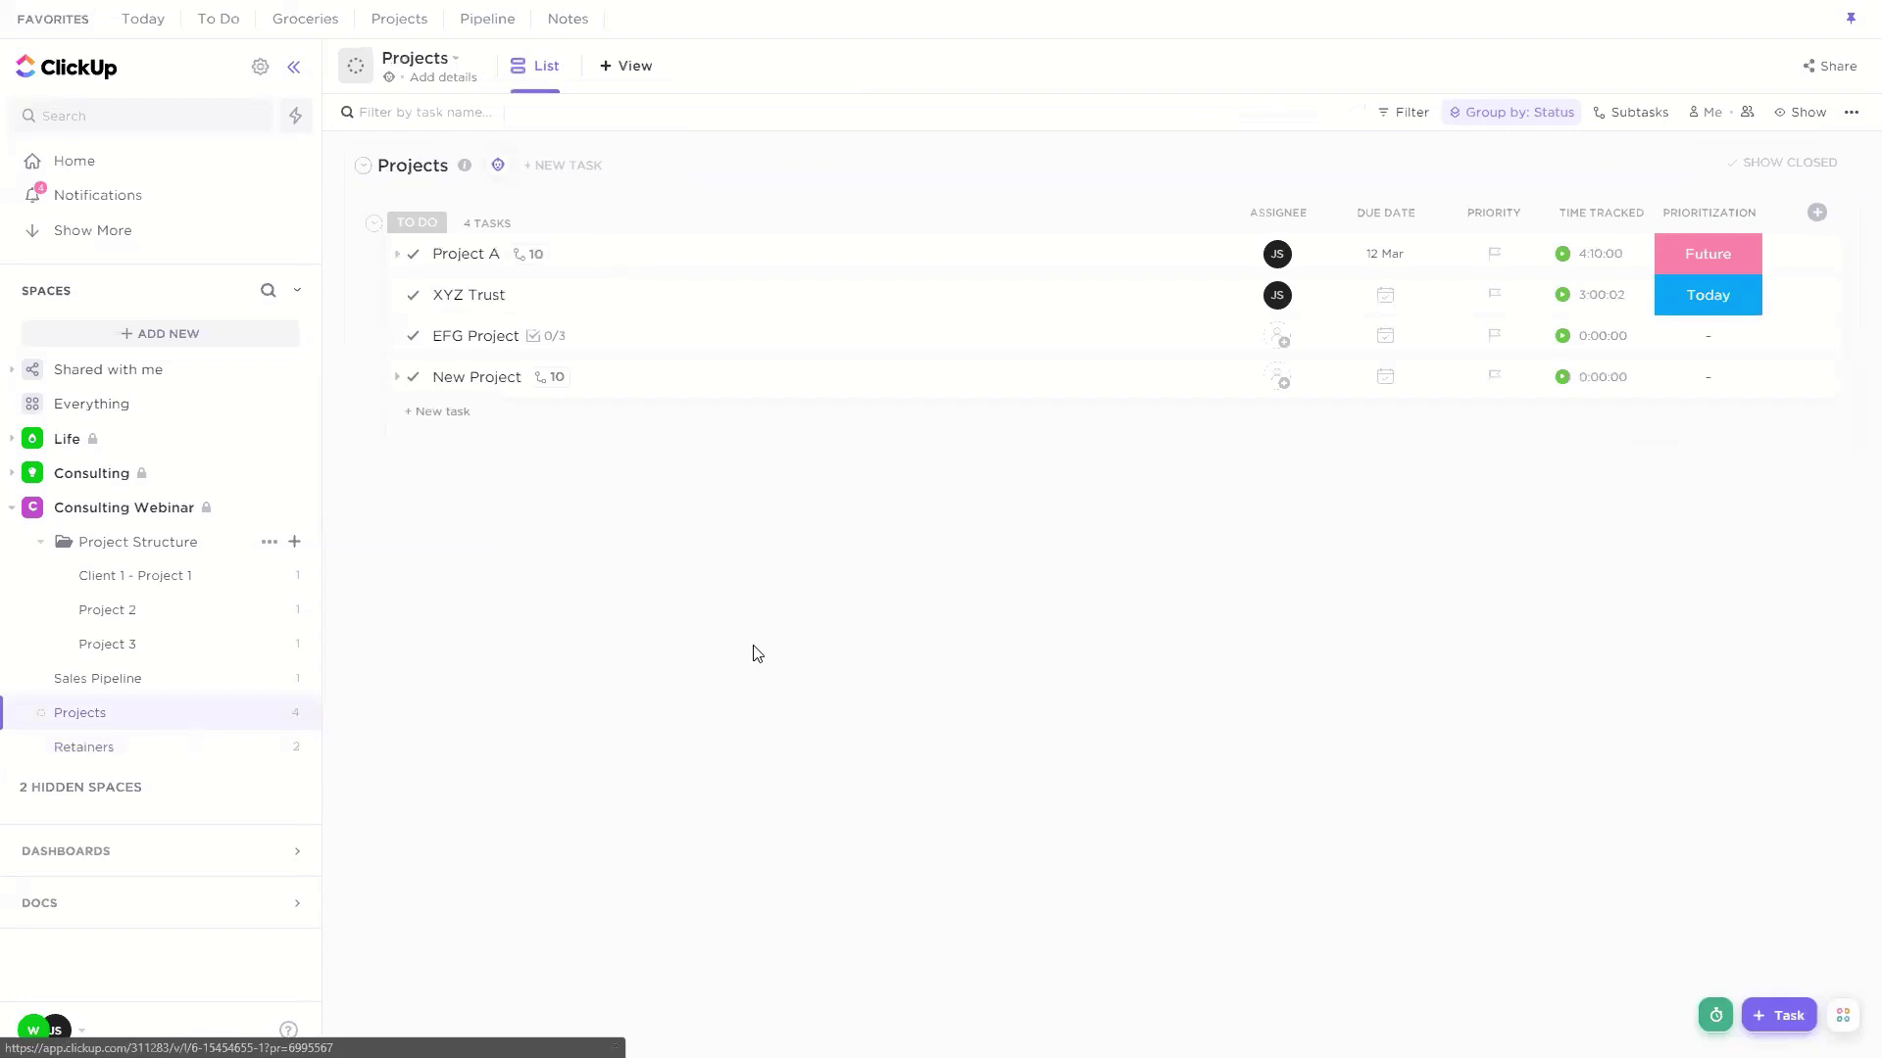
{"action": "left_click", "coordinate": [458, 409]}
{"action": "type", "text": "Ongoing Servi"}
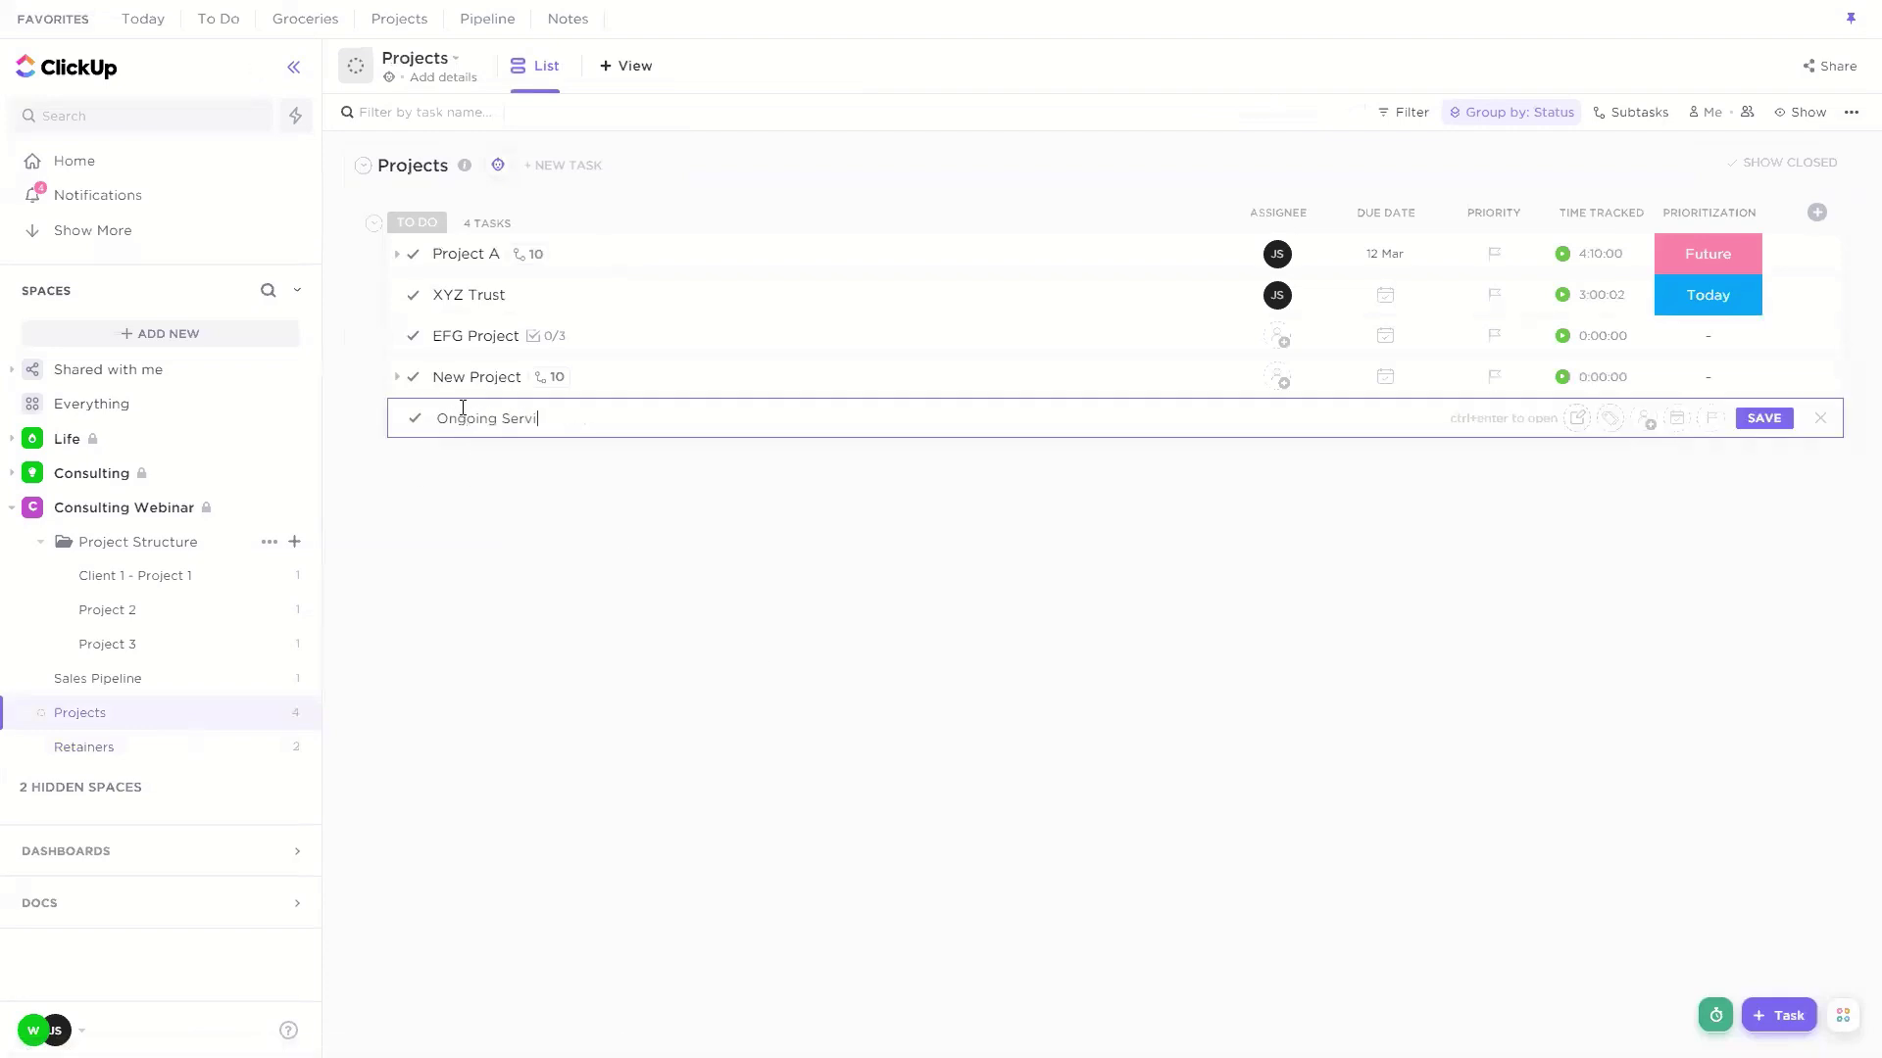
{"action": "type", "text": "ce"}
{"action": "key", "text": "Return"}
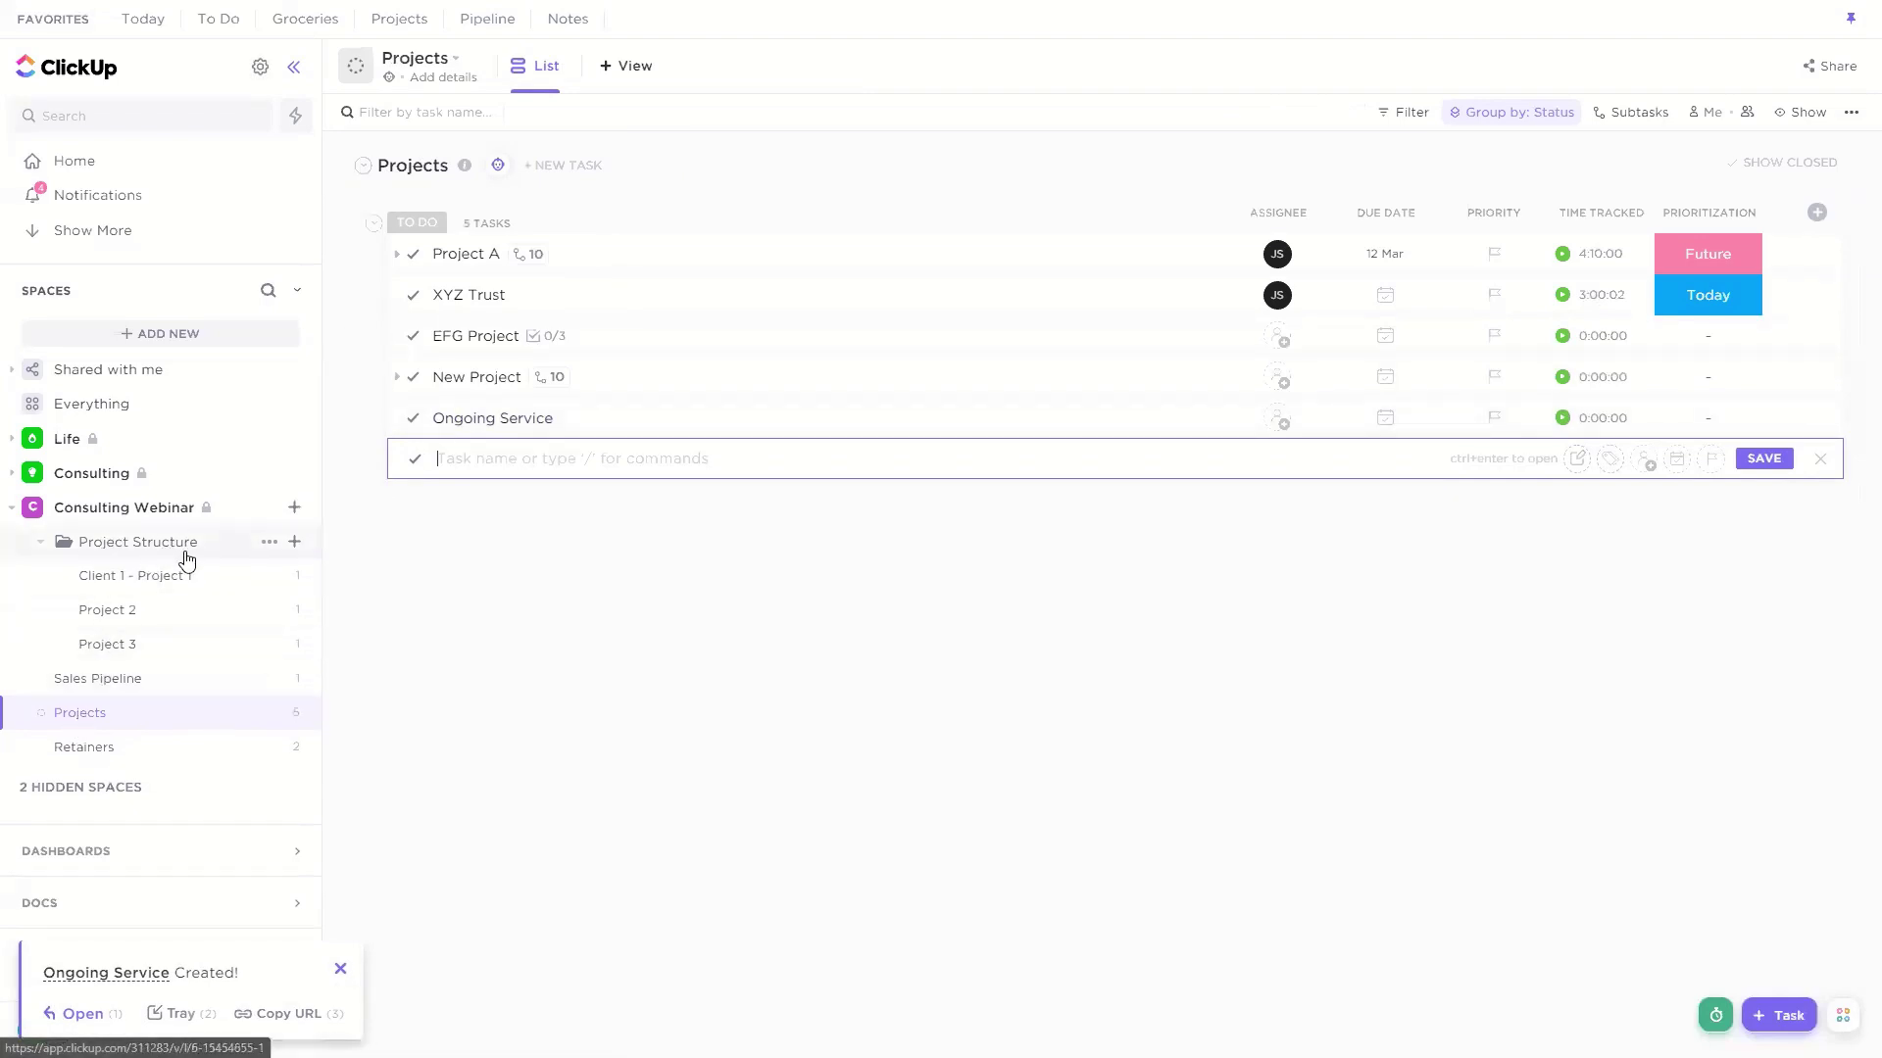
{"action": "left_click", "coordinate": [612, 642]}
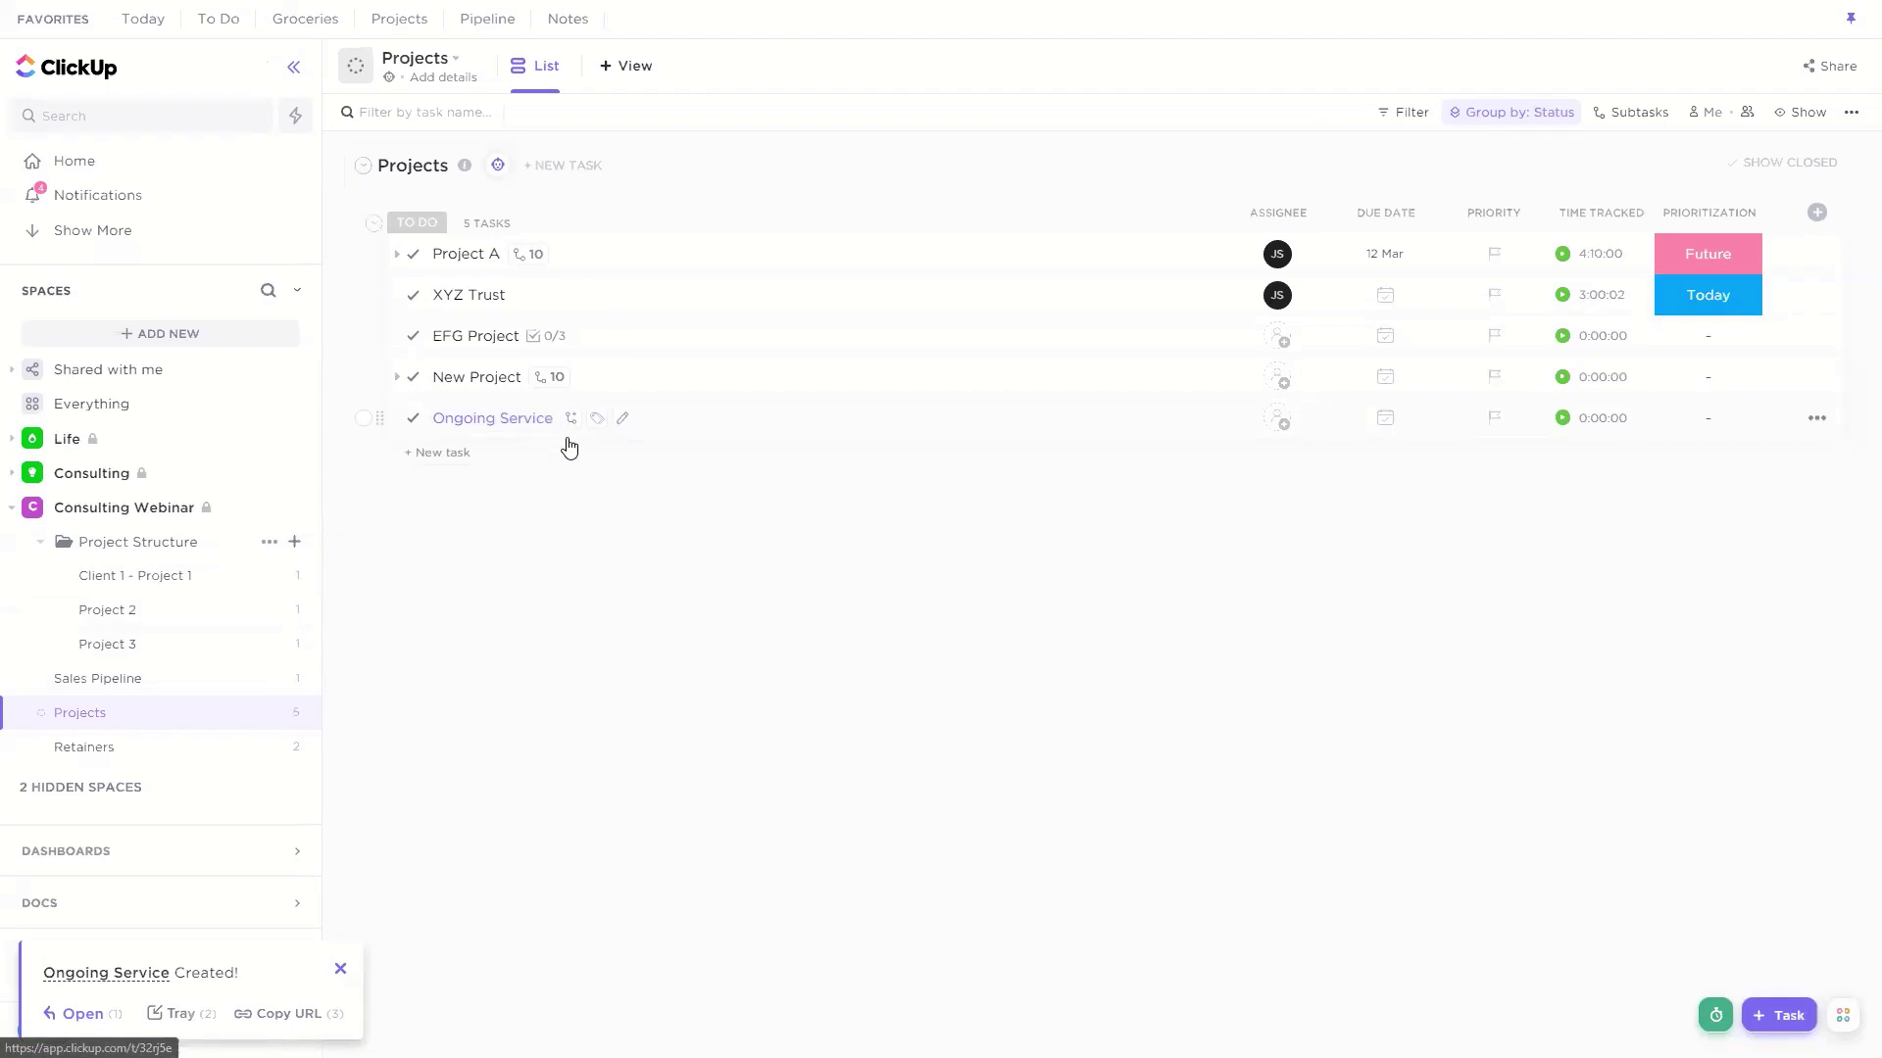
Step: Create a subtask named Task 1 under the Ongoing Service task
{"action": "left_click", "coordinate": [569, 420]}
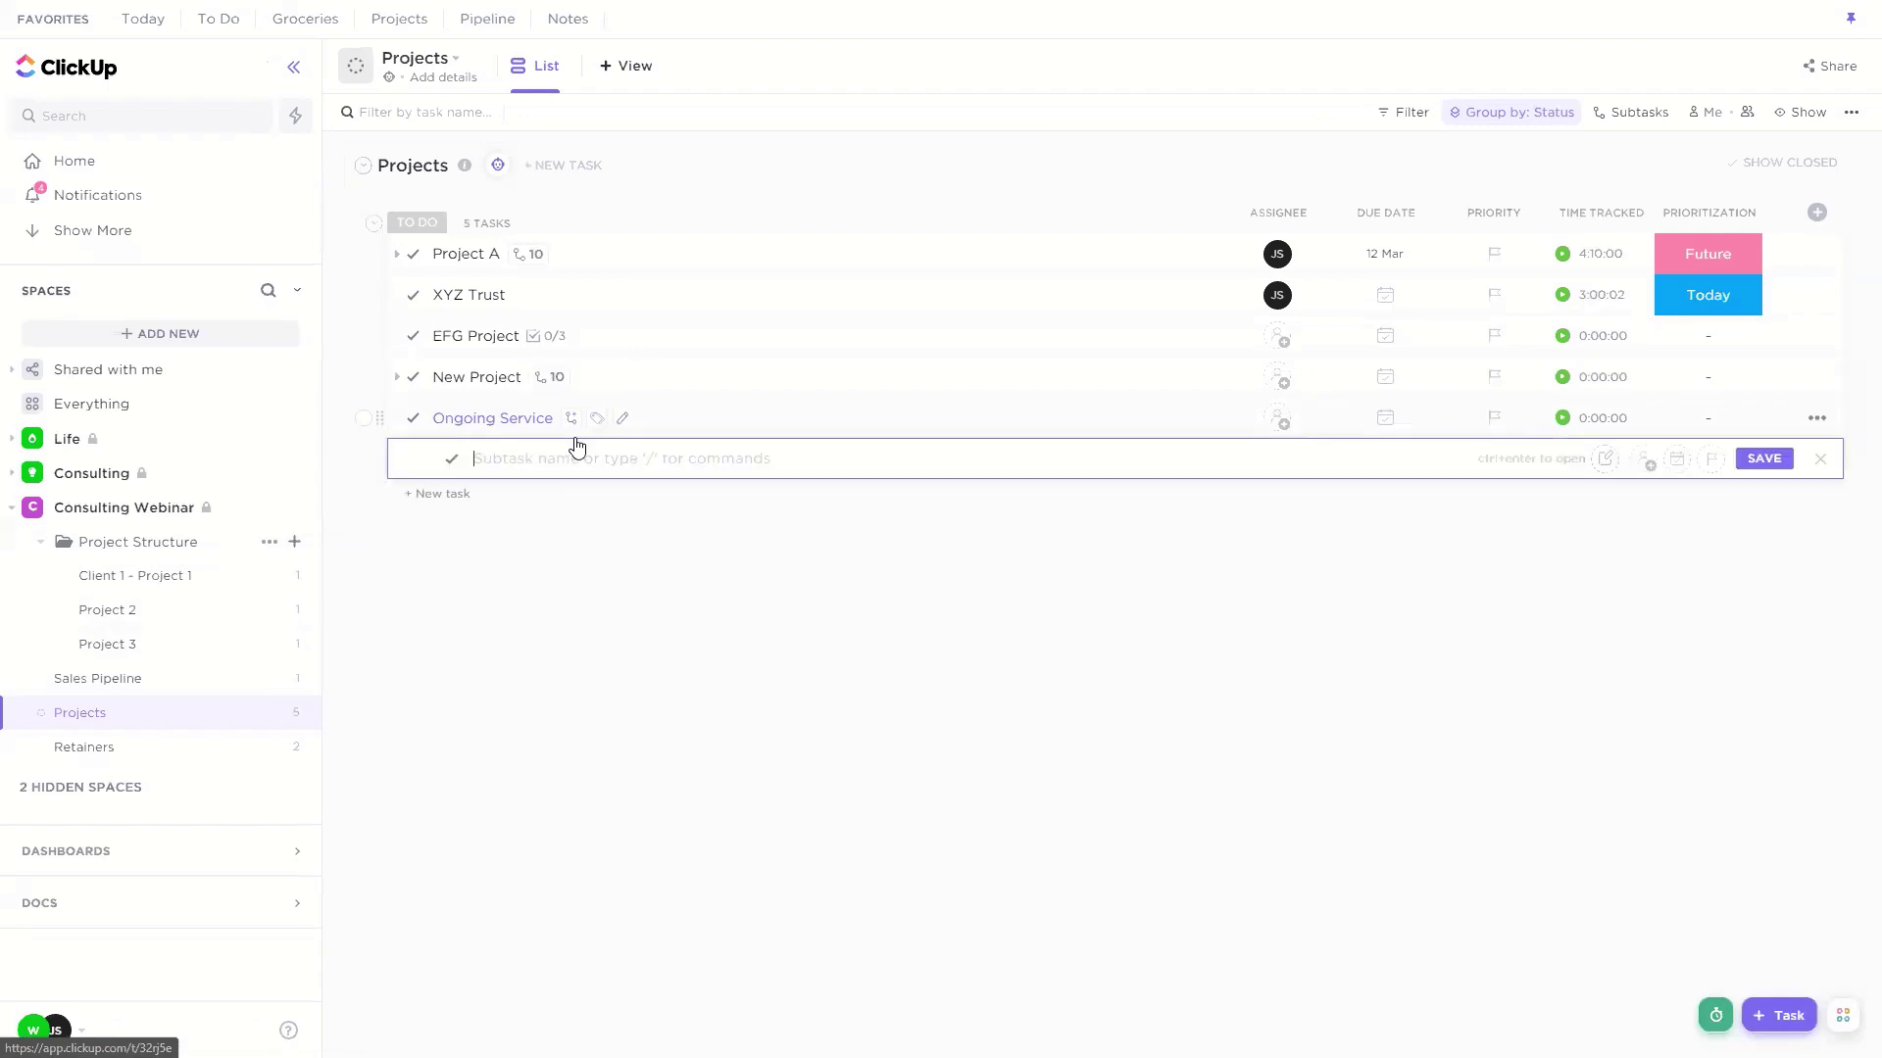
{"action": "type", "text": "S"}
{"action": "type", "text": "Task 1"}
{"action": "key", "text": "Return"}
{"action": "key", "text": "Escape"}
Step: Make Task 1's due date recur weekly on schedule from today, with a new task created each time and recurring forever
{"action": "left_click", "coordinate": [1385, 458]}
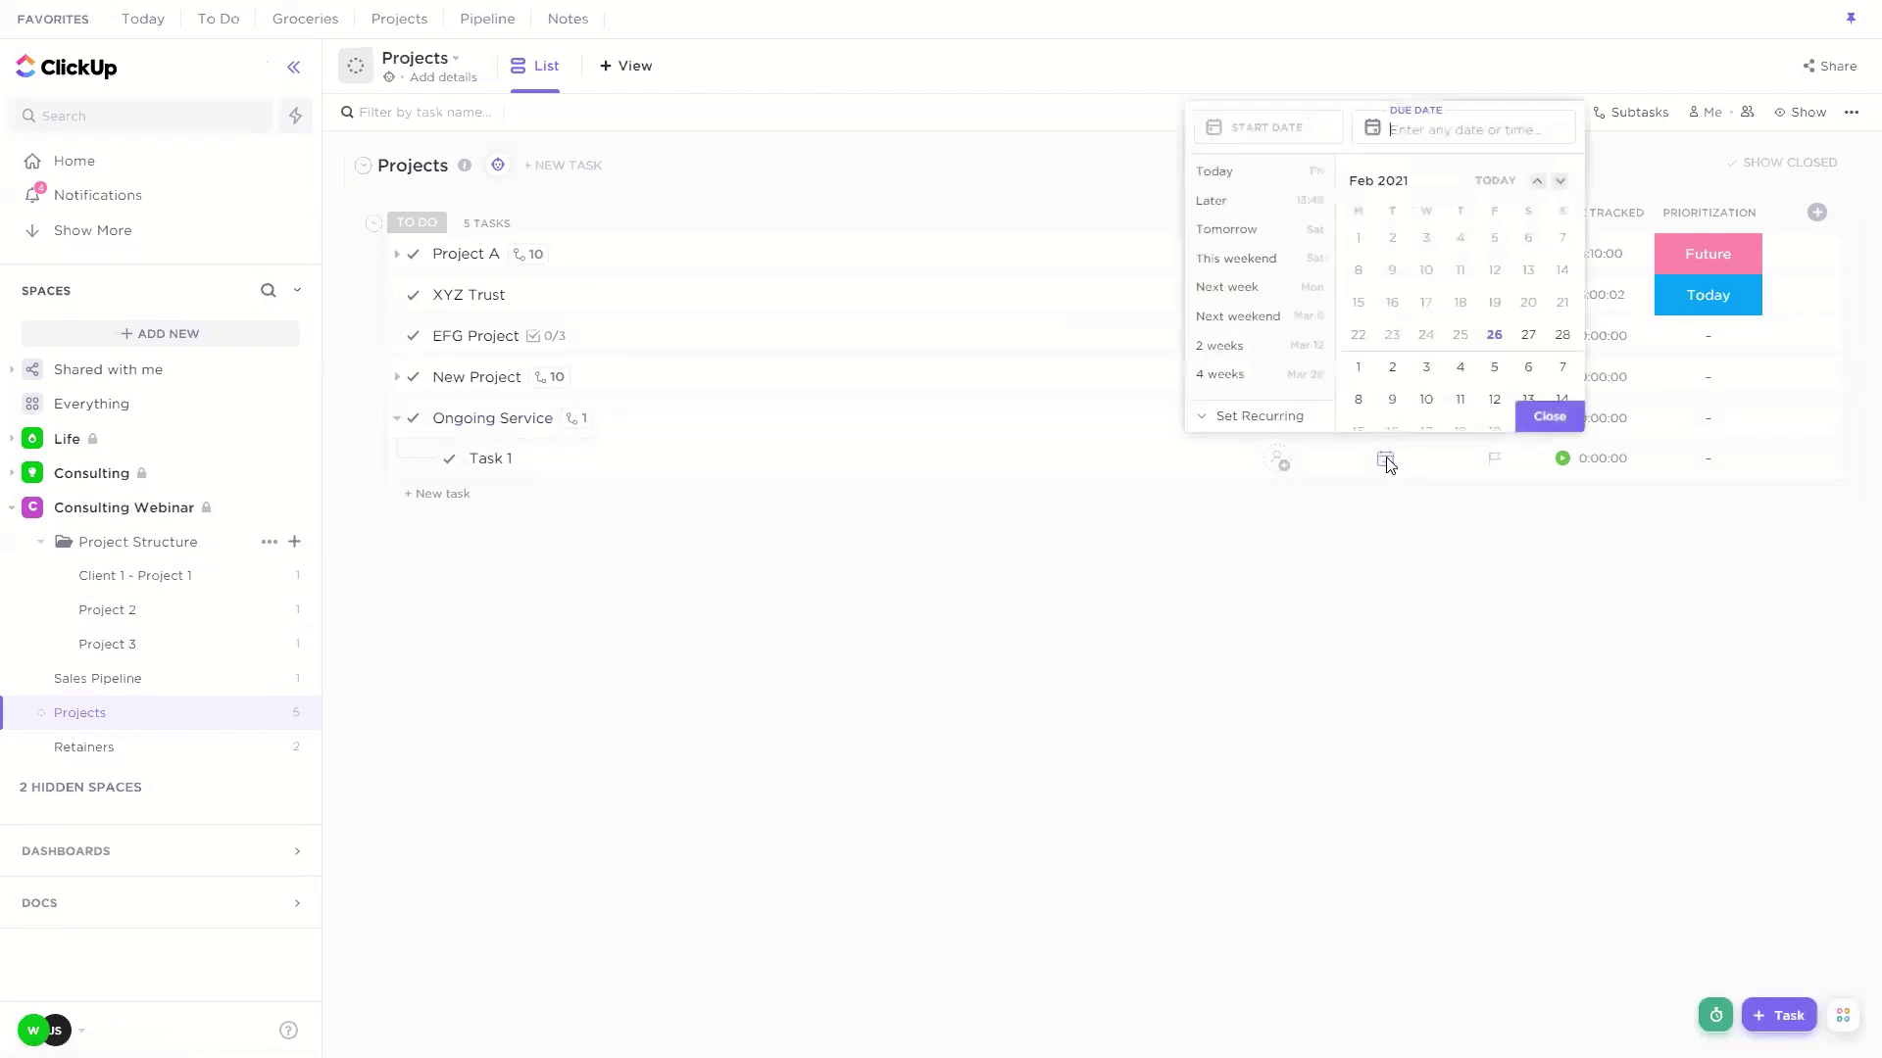
{"action": "left_click", "coordinate": [1286, 416]}
{"action": "left_click", "coordinate": [1318, 216]}
{"action": "left_click", "coordinate": [1242, 285]}
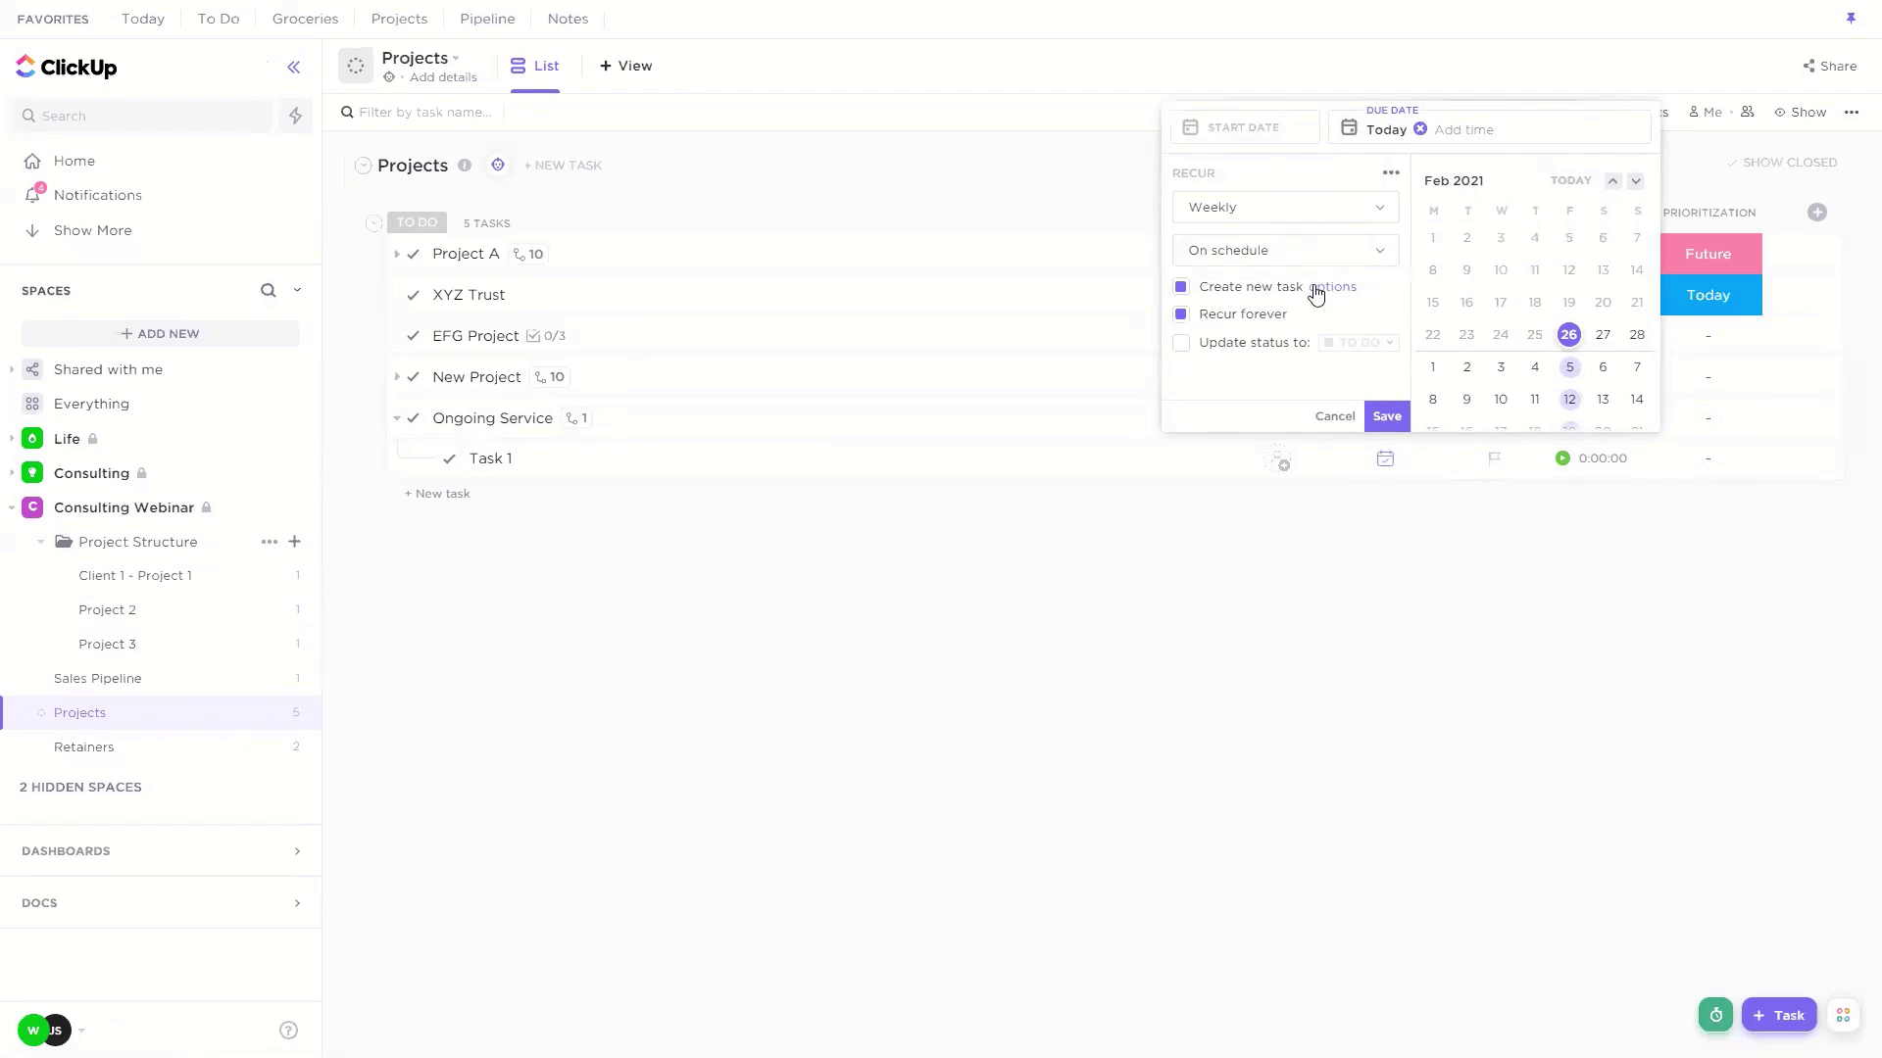
{"action": "left_click", "coordinate": [1382, 418]}
Step: Mark Task 1 complete, and complete its recurring copy due 5 Mar under Ongoing Service as well
{"action": "left_click", "coordinate": [456, 465]}
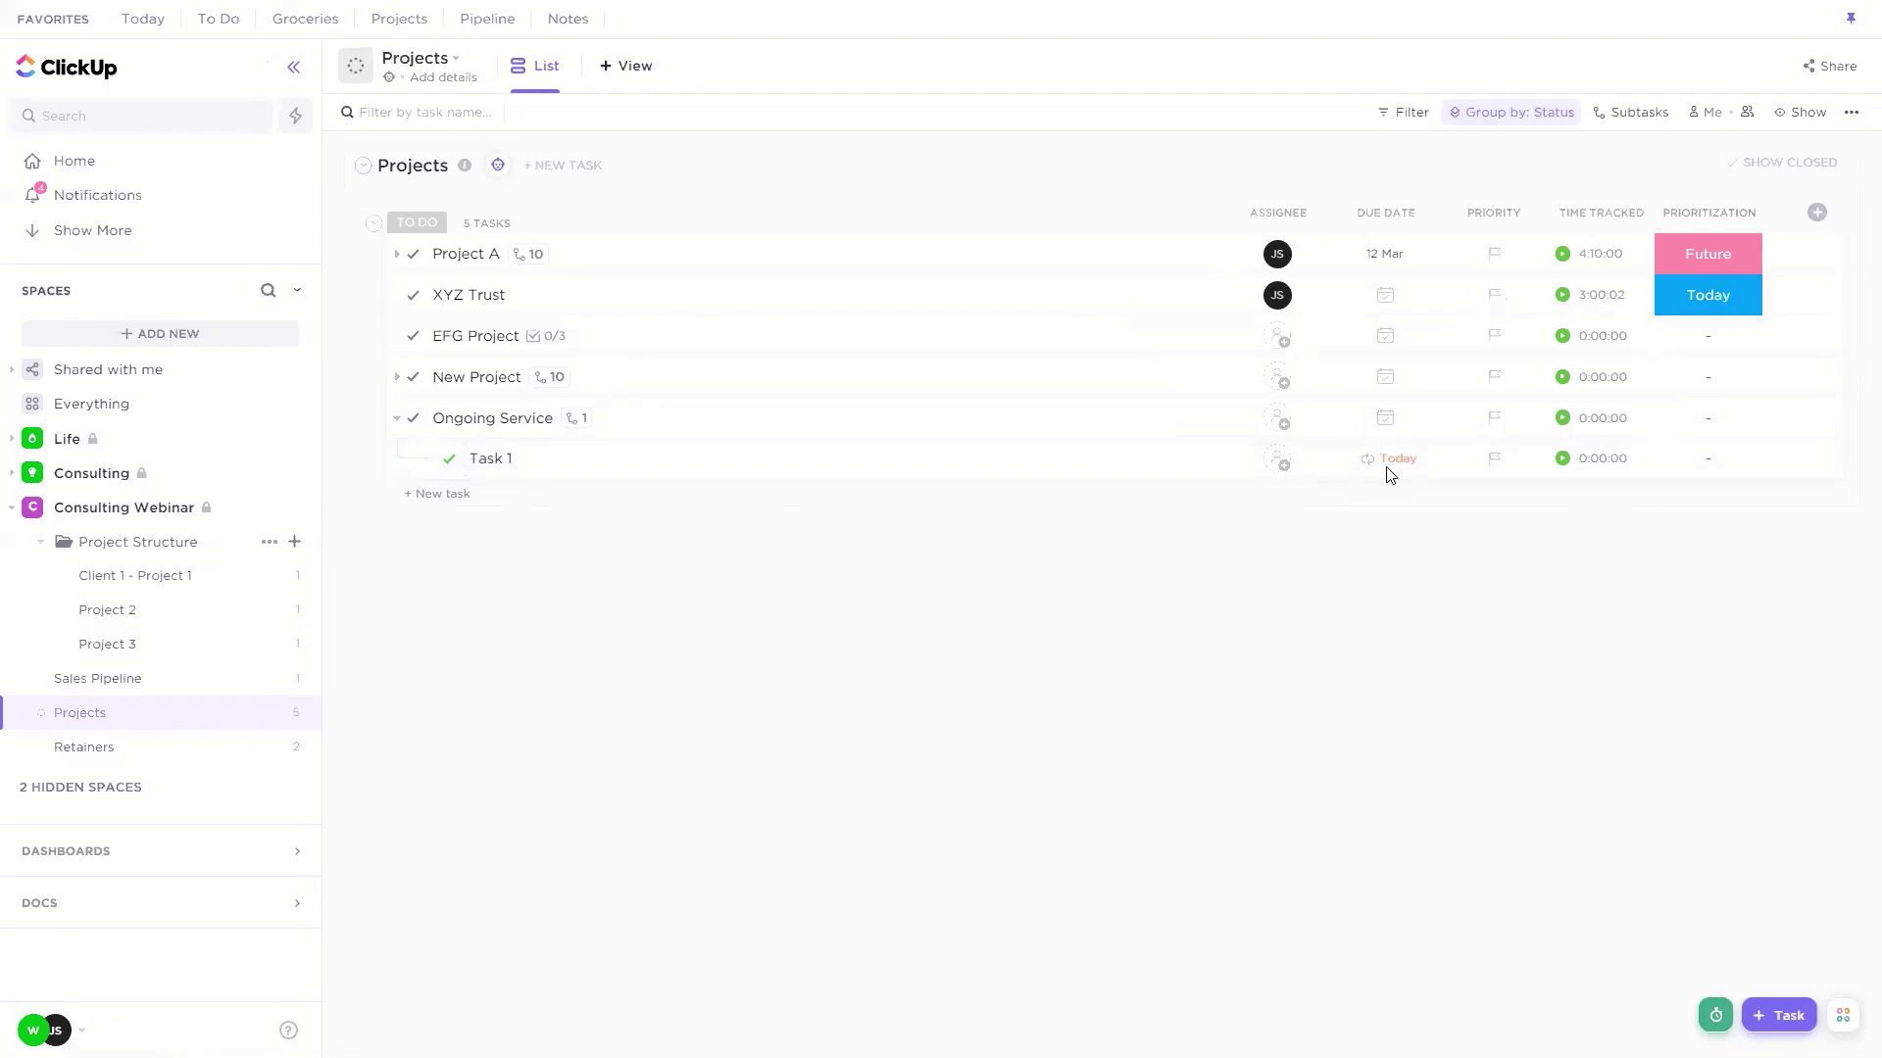
{"action": "left_click", "coordinate": [578, 420]}
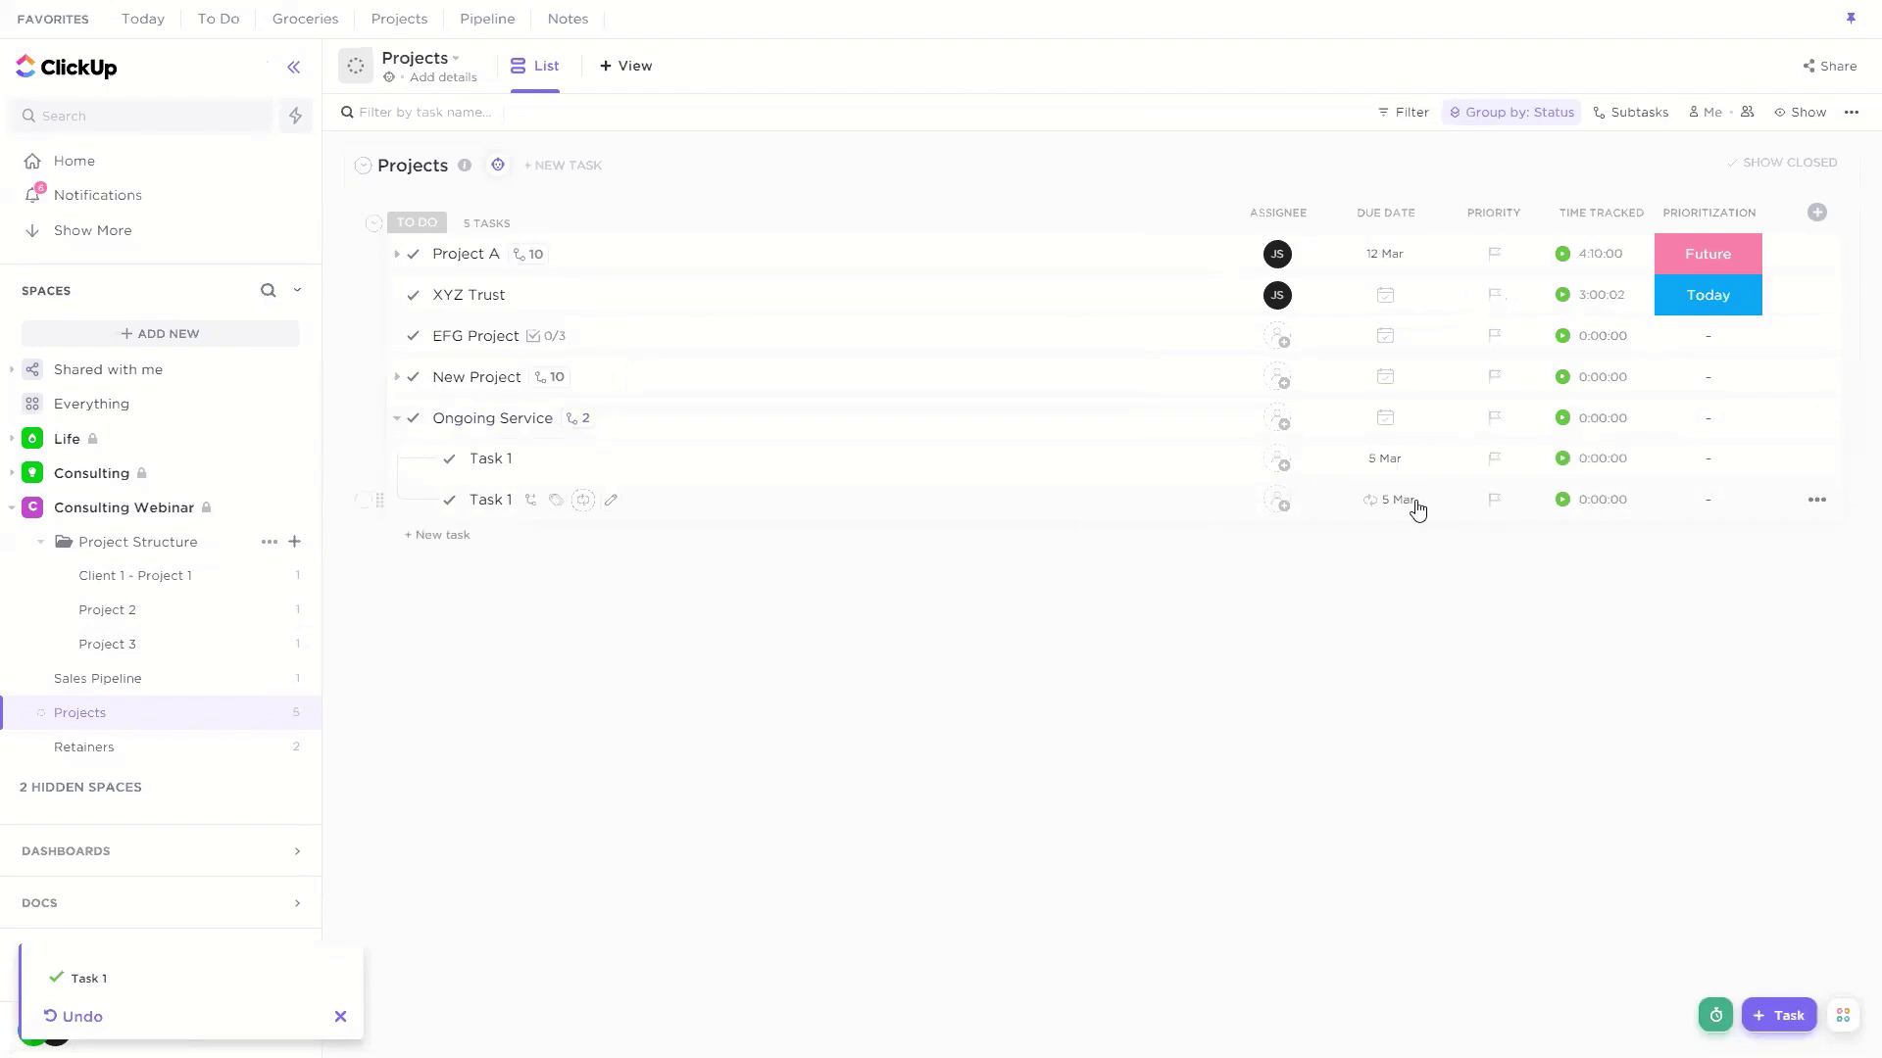
{"action": "left_click", "coordinate": [443, 499]}
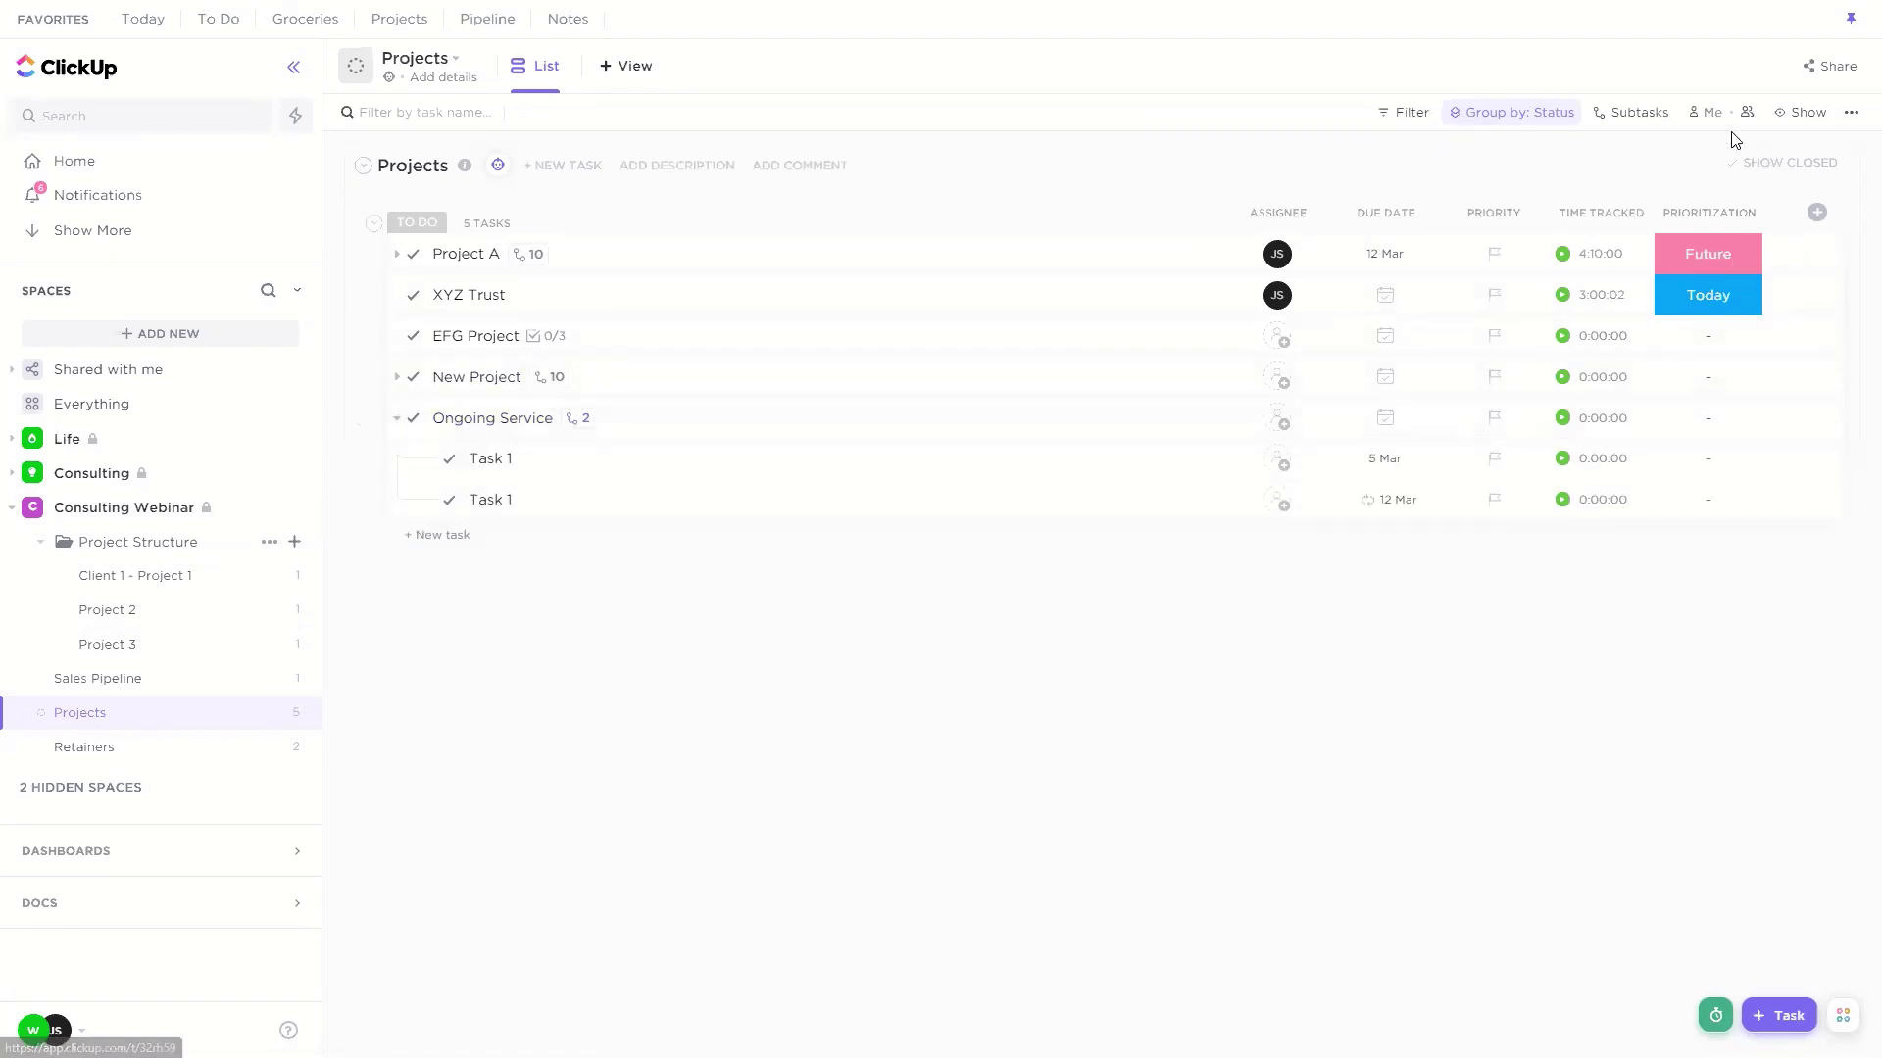
Step: Turn on the display of closed subtasks in the Projects list
{"action": "left_click", "coordinate": [1806, 114]}
{"action": "left_click", "coordinate": [1839, 291]}
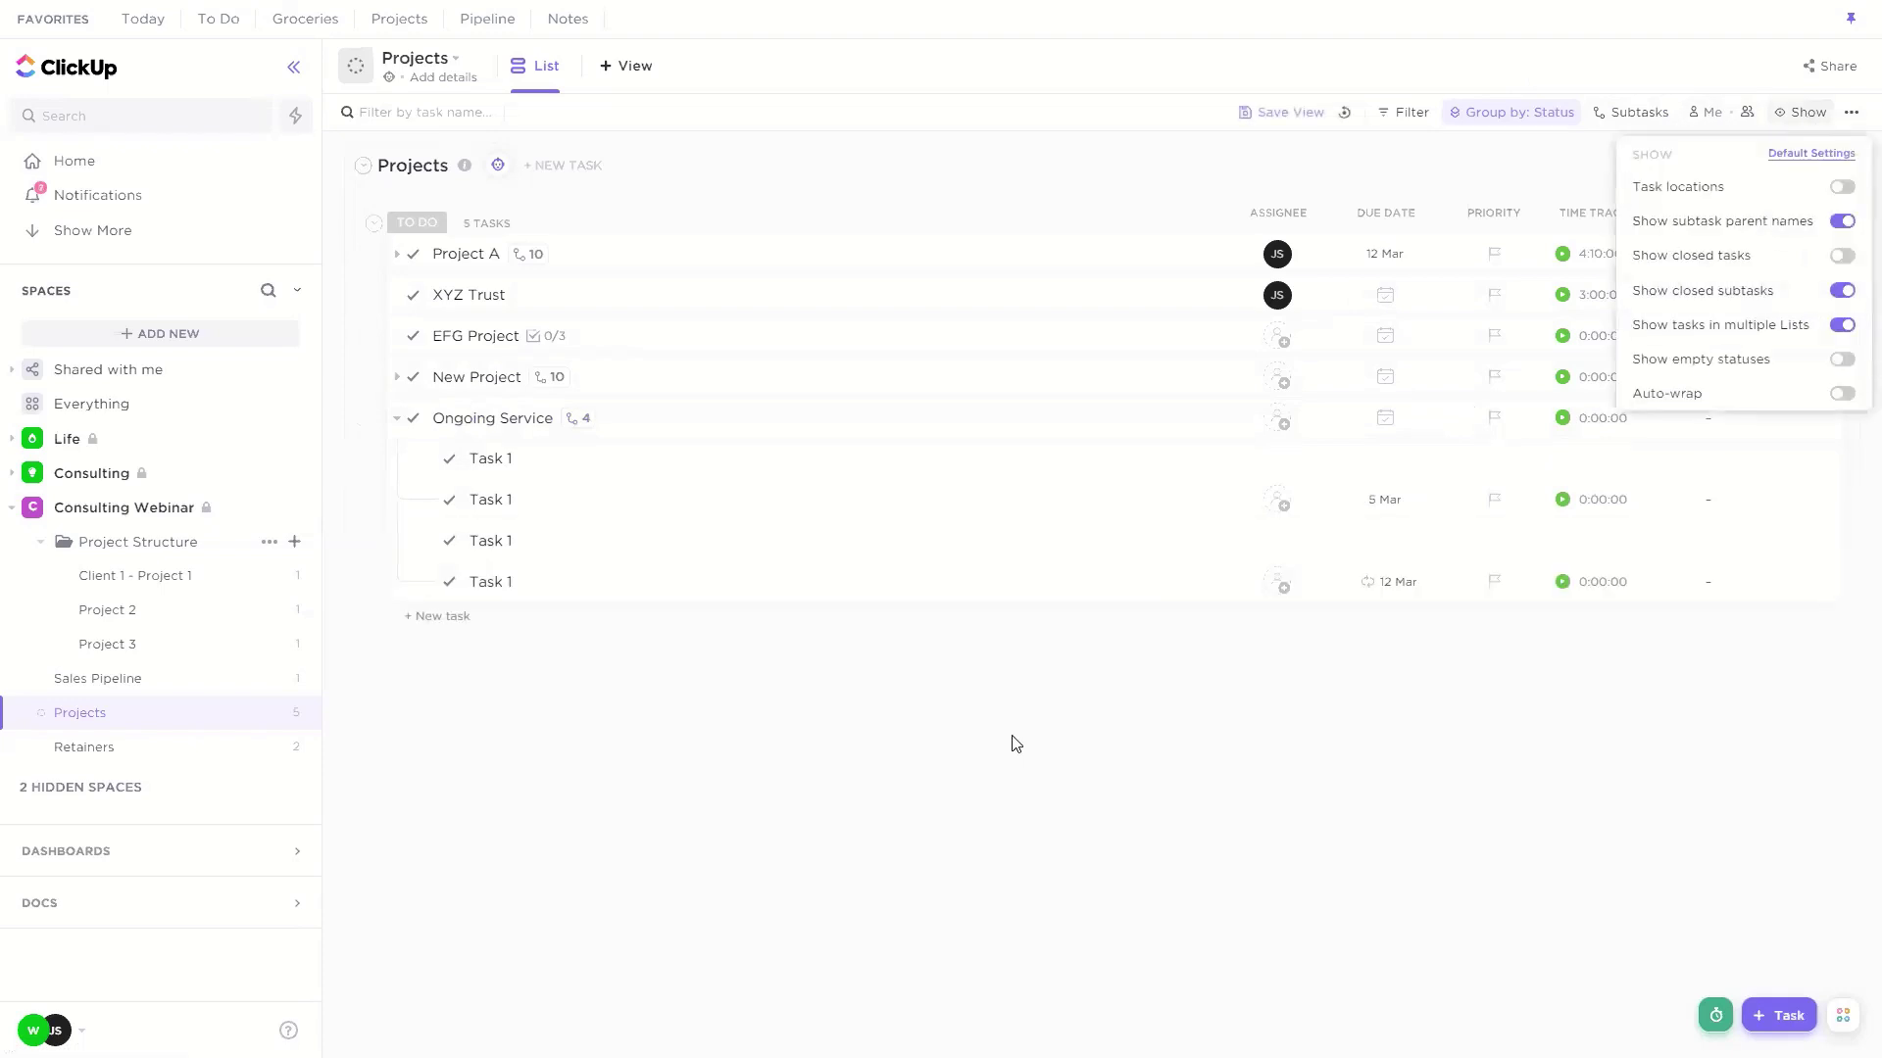
{"action": "left_click", "coordinate": [1078, 737]}
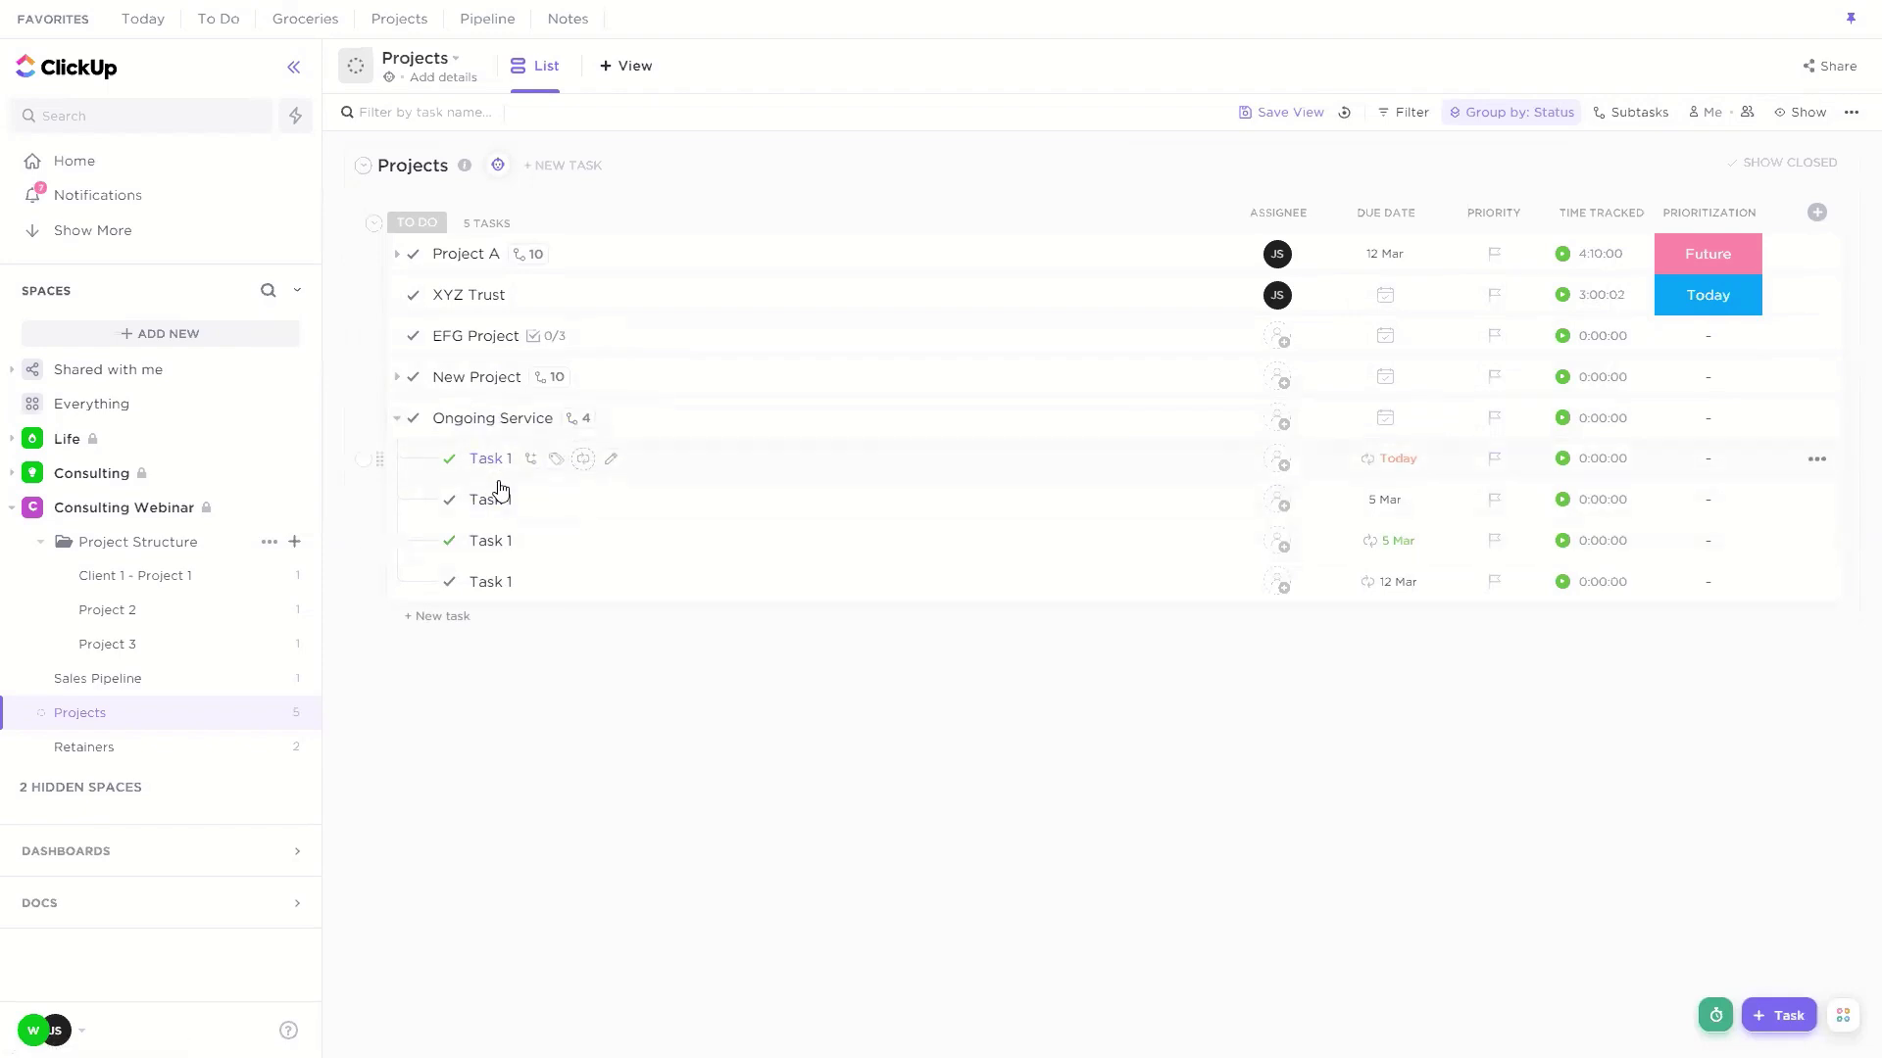
Step: Delete the completed Task 1 due today and the non-recurring Task 1 due 5 Mar from Ongoing Service
{"action": "left_click", "coordinate": [363, 459]}
{"action": "left_click", "coordinate": [362, 500]}
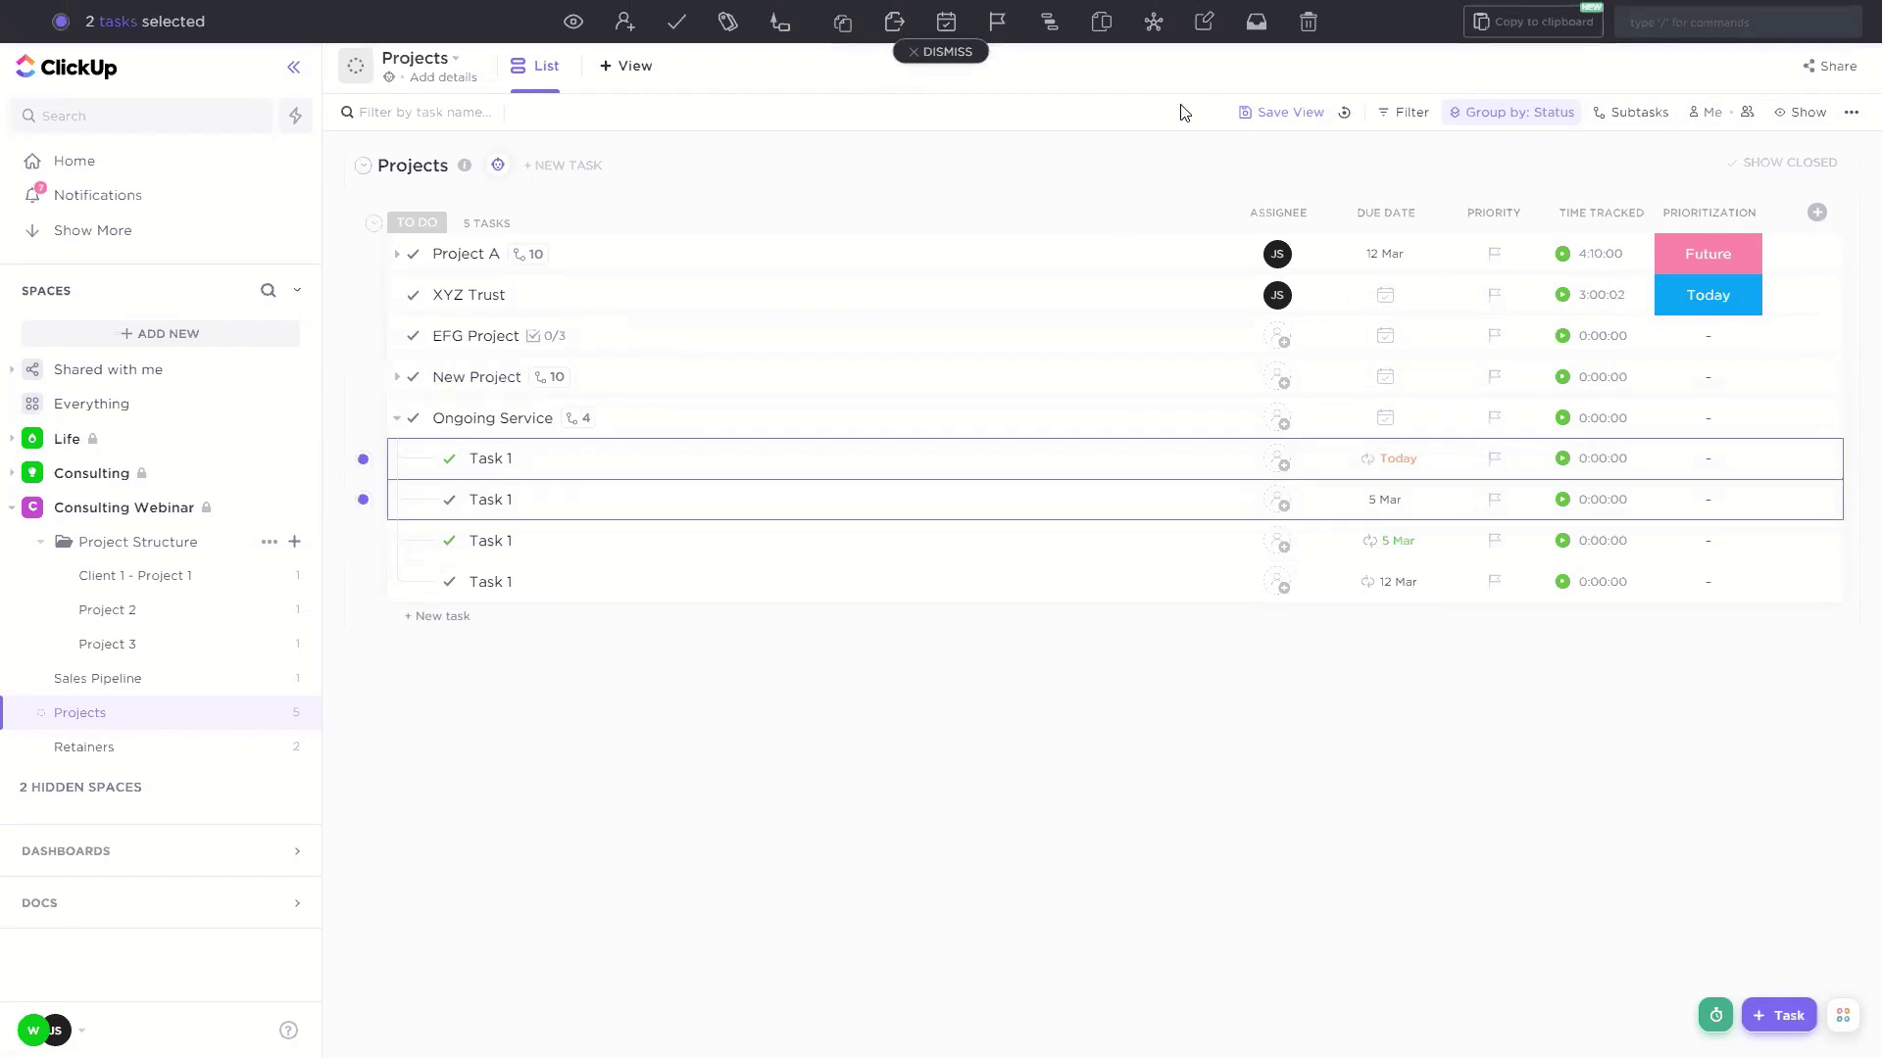
{"action": "right_click", "coordinate": [1168, 483]}
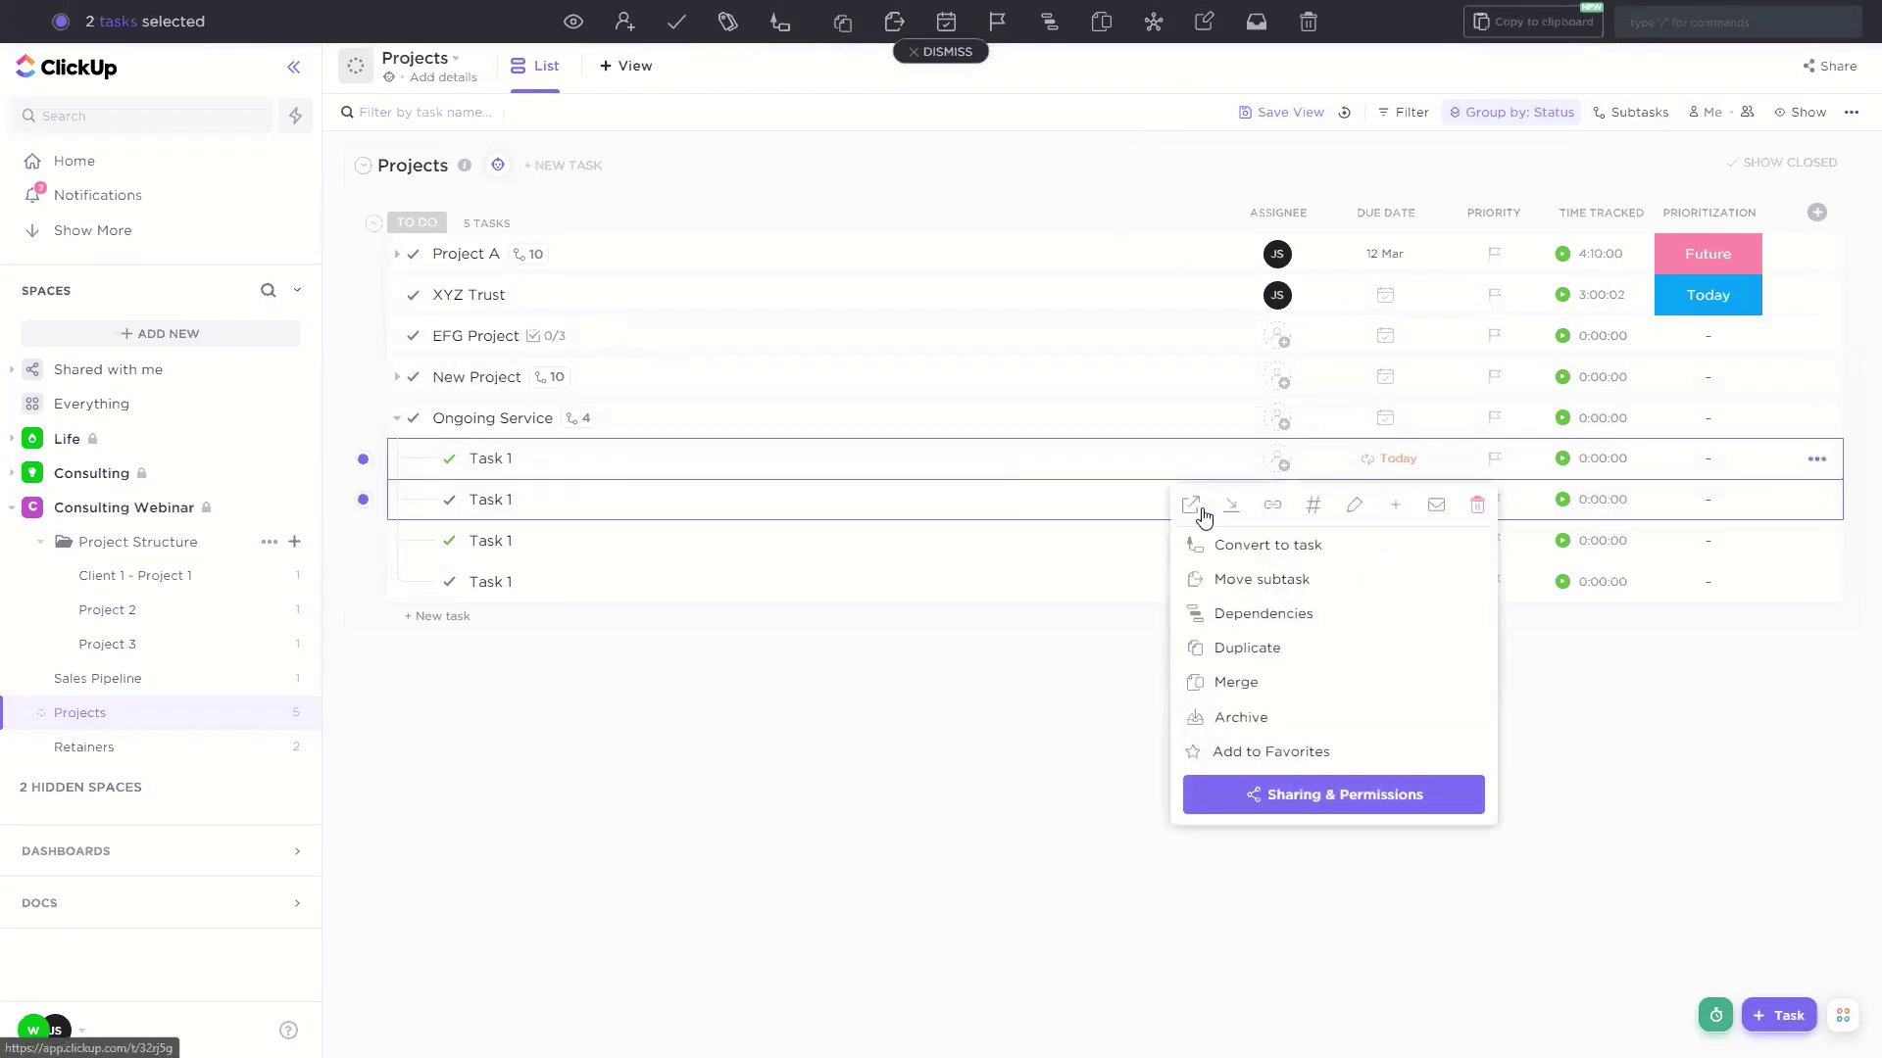
{"action": "left_click", "coordinate": [1477, 506]}
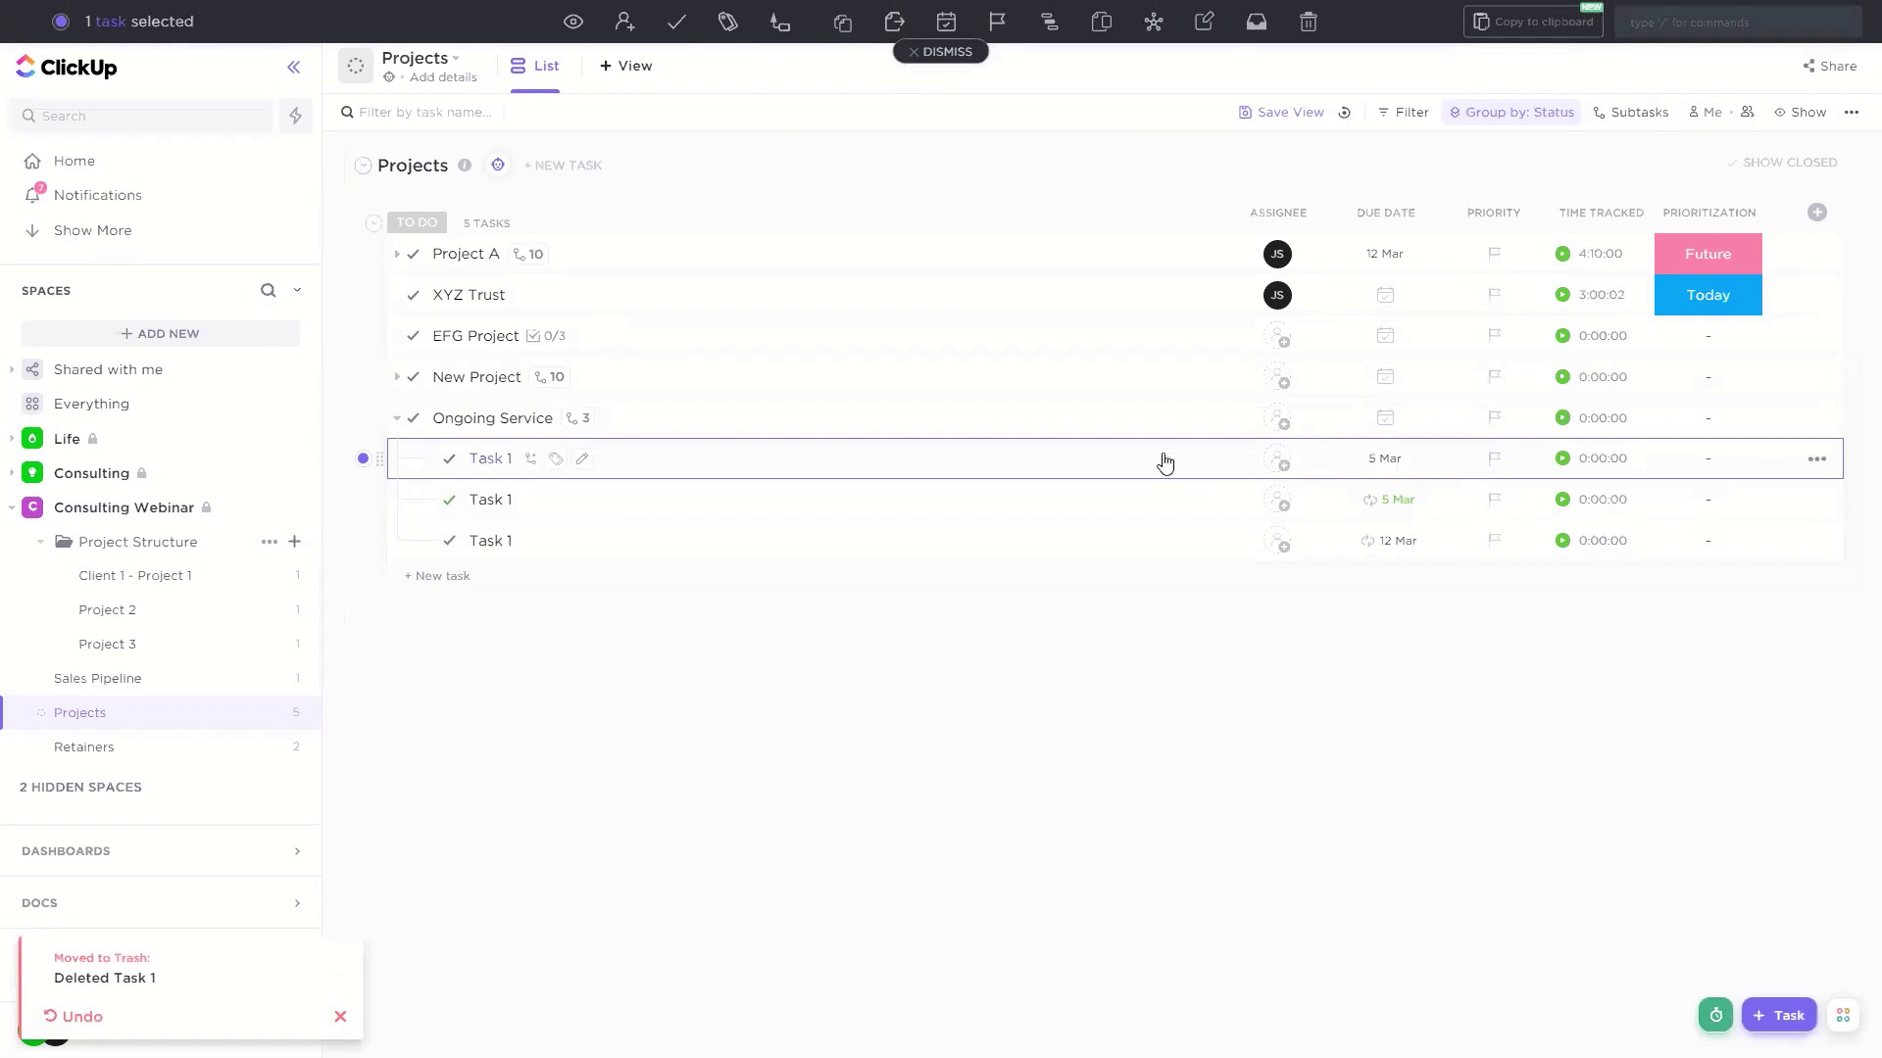
{"action": "right_click", "coordinate": [1231, 492]}
{"action": "left_click", "coordinate": [1467, 487]}
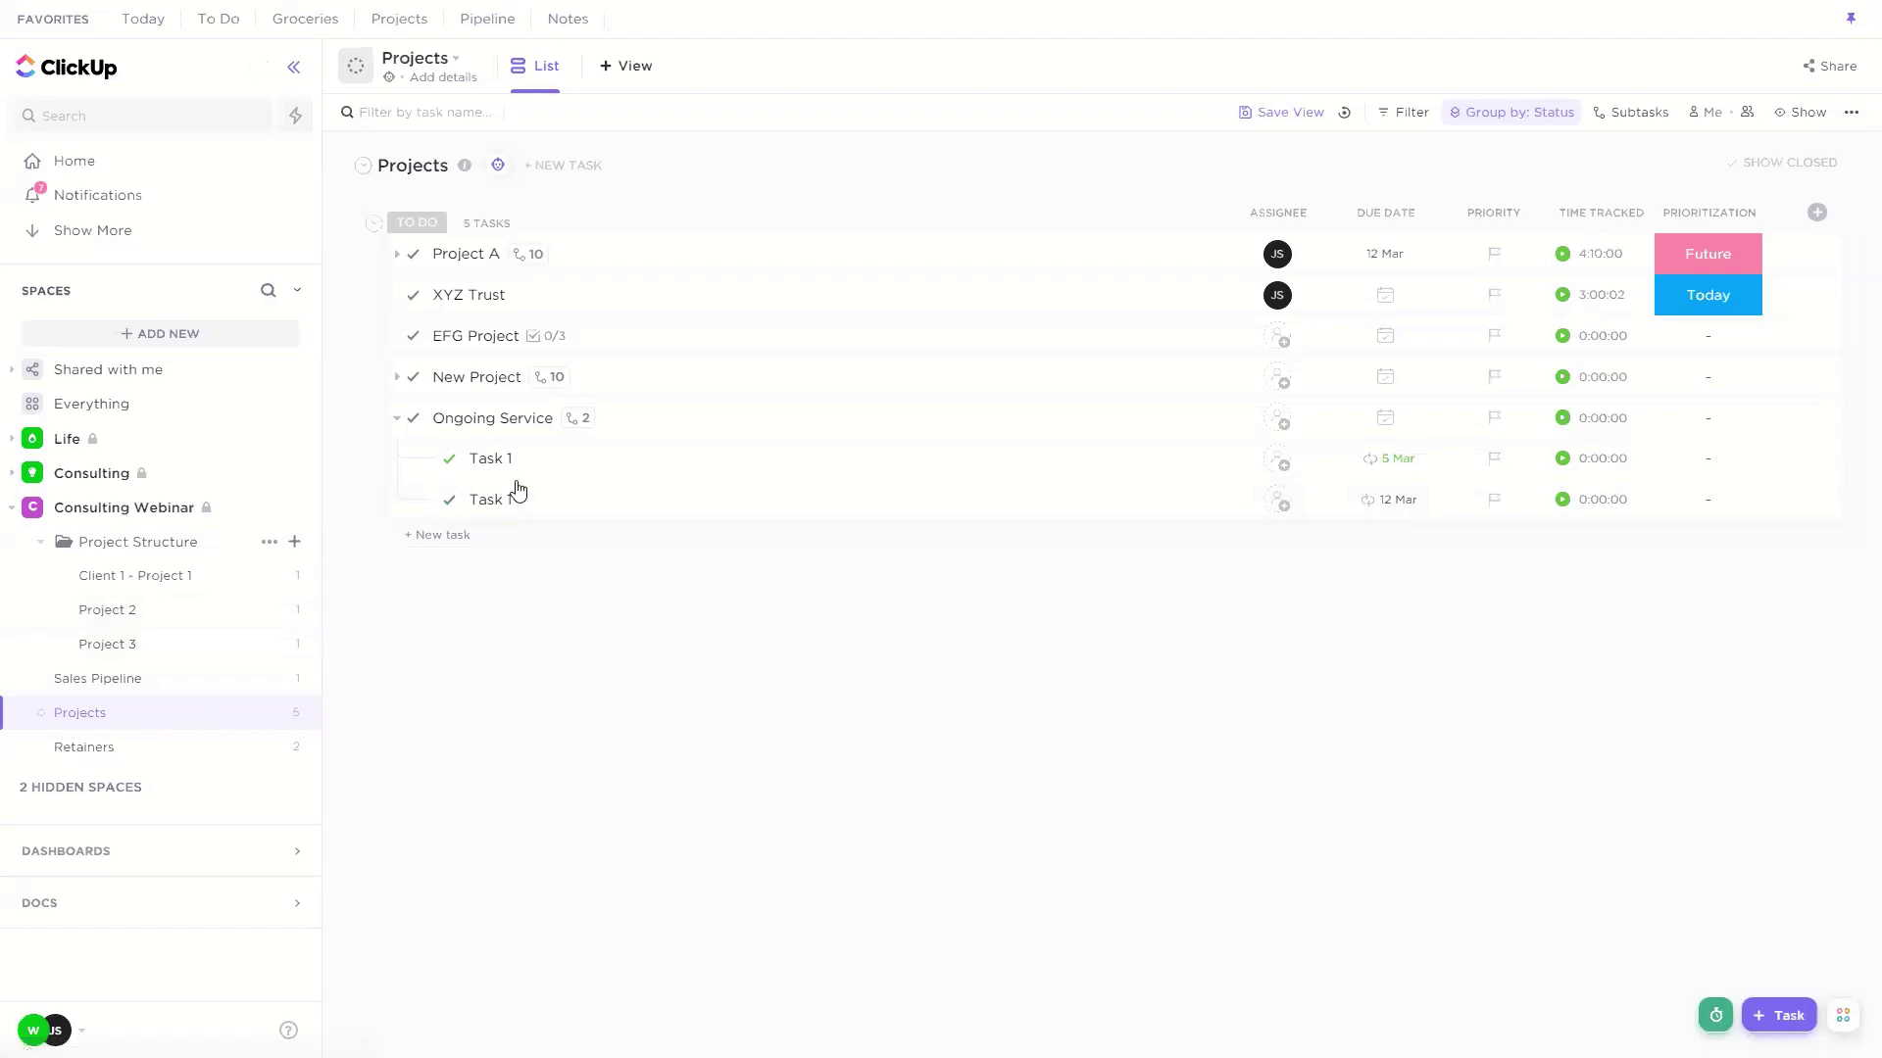
Step: Check the details of the recurring Task 1 due 12 Mar, and open Task 3 from Project A's subtasks
{"action": "left_click", "coordinate": [676, 495]}
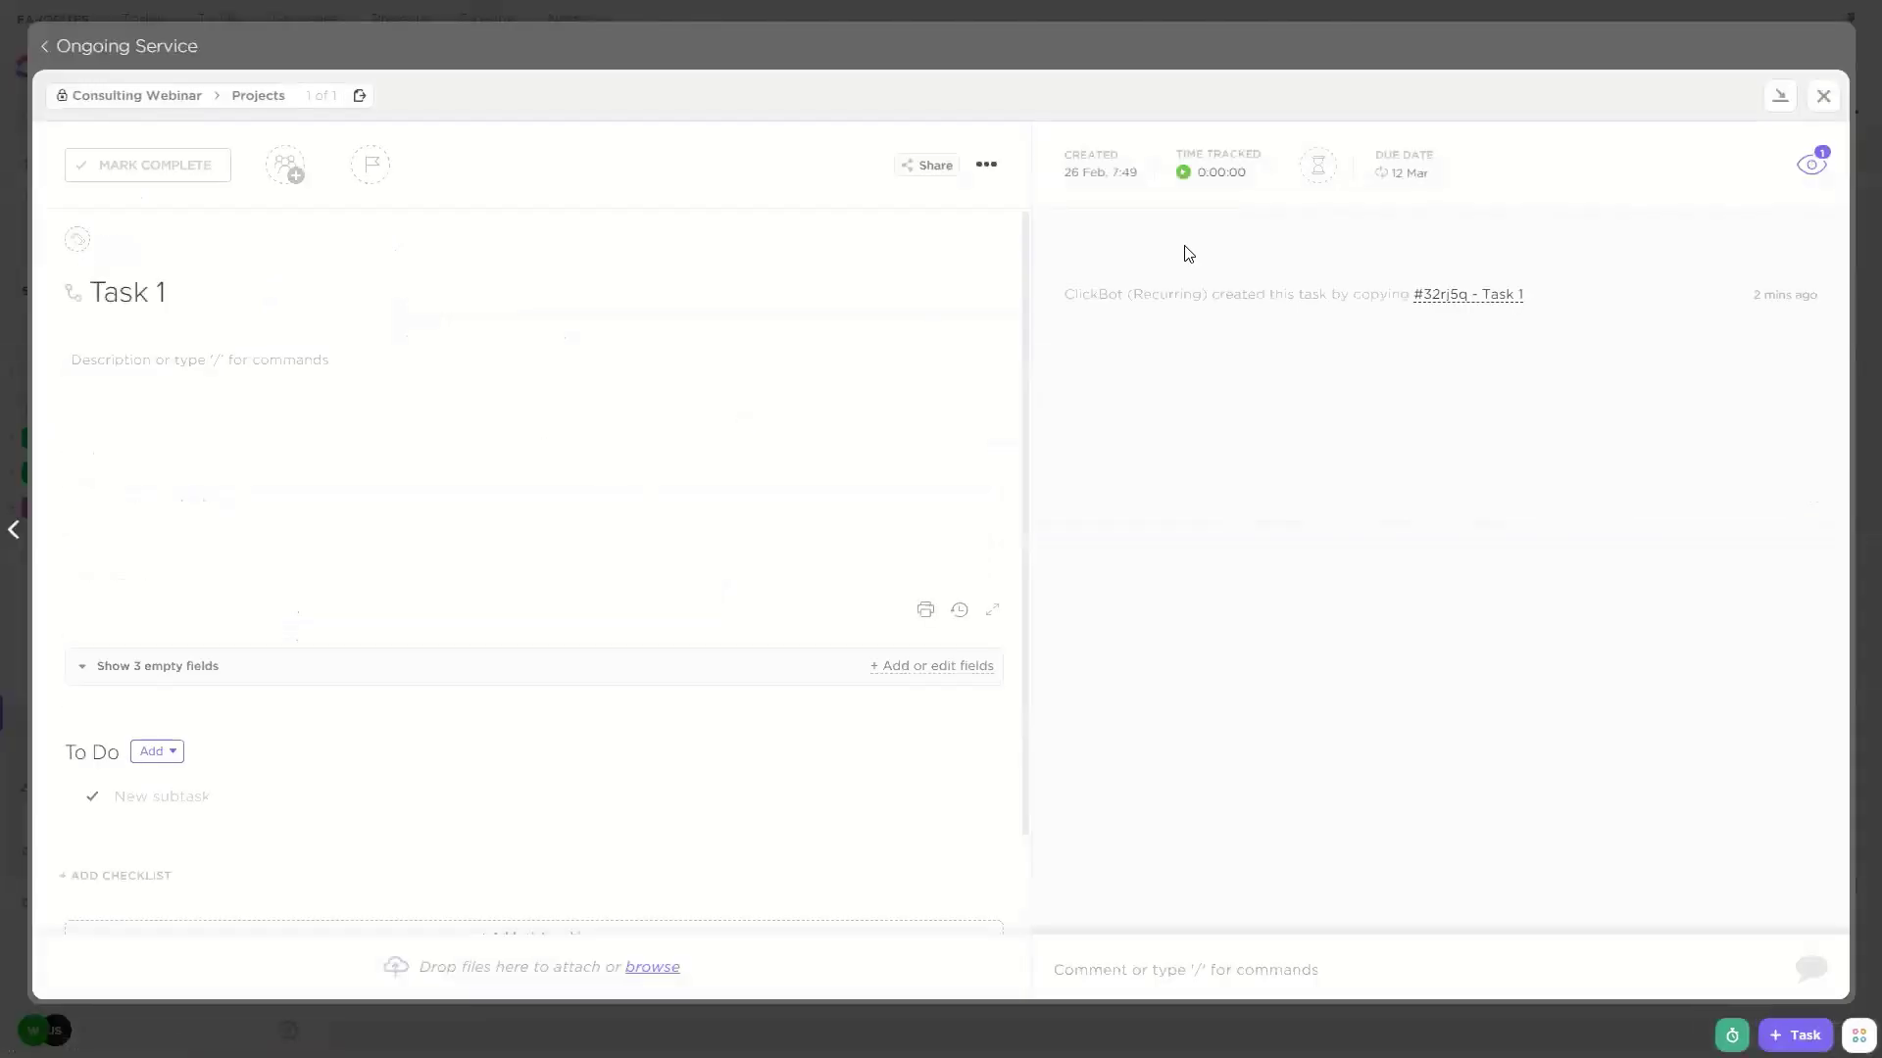
{"action": "left_click", "coordinate": [1823, 95]}
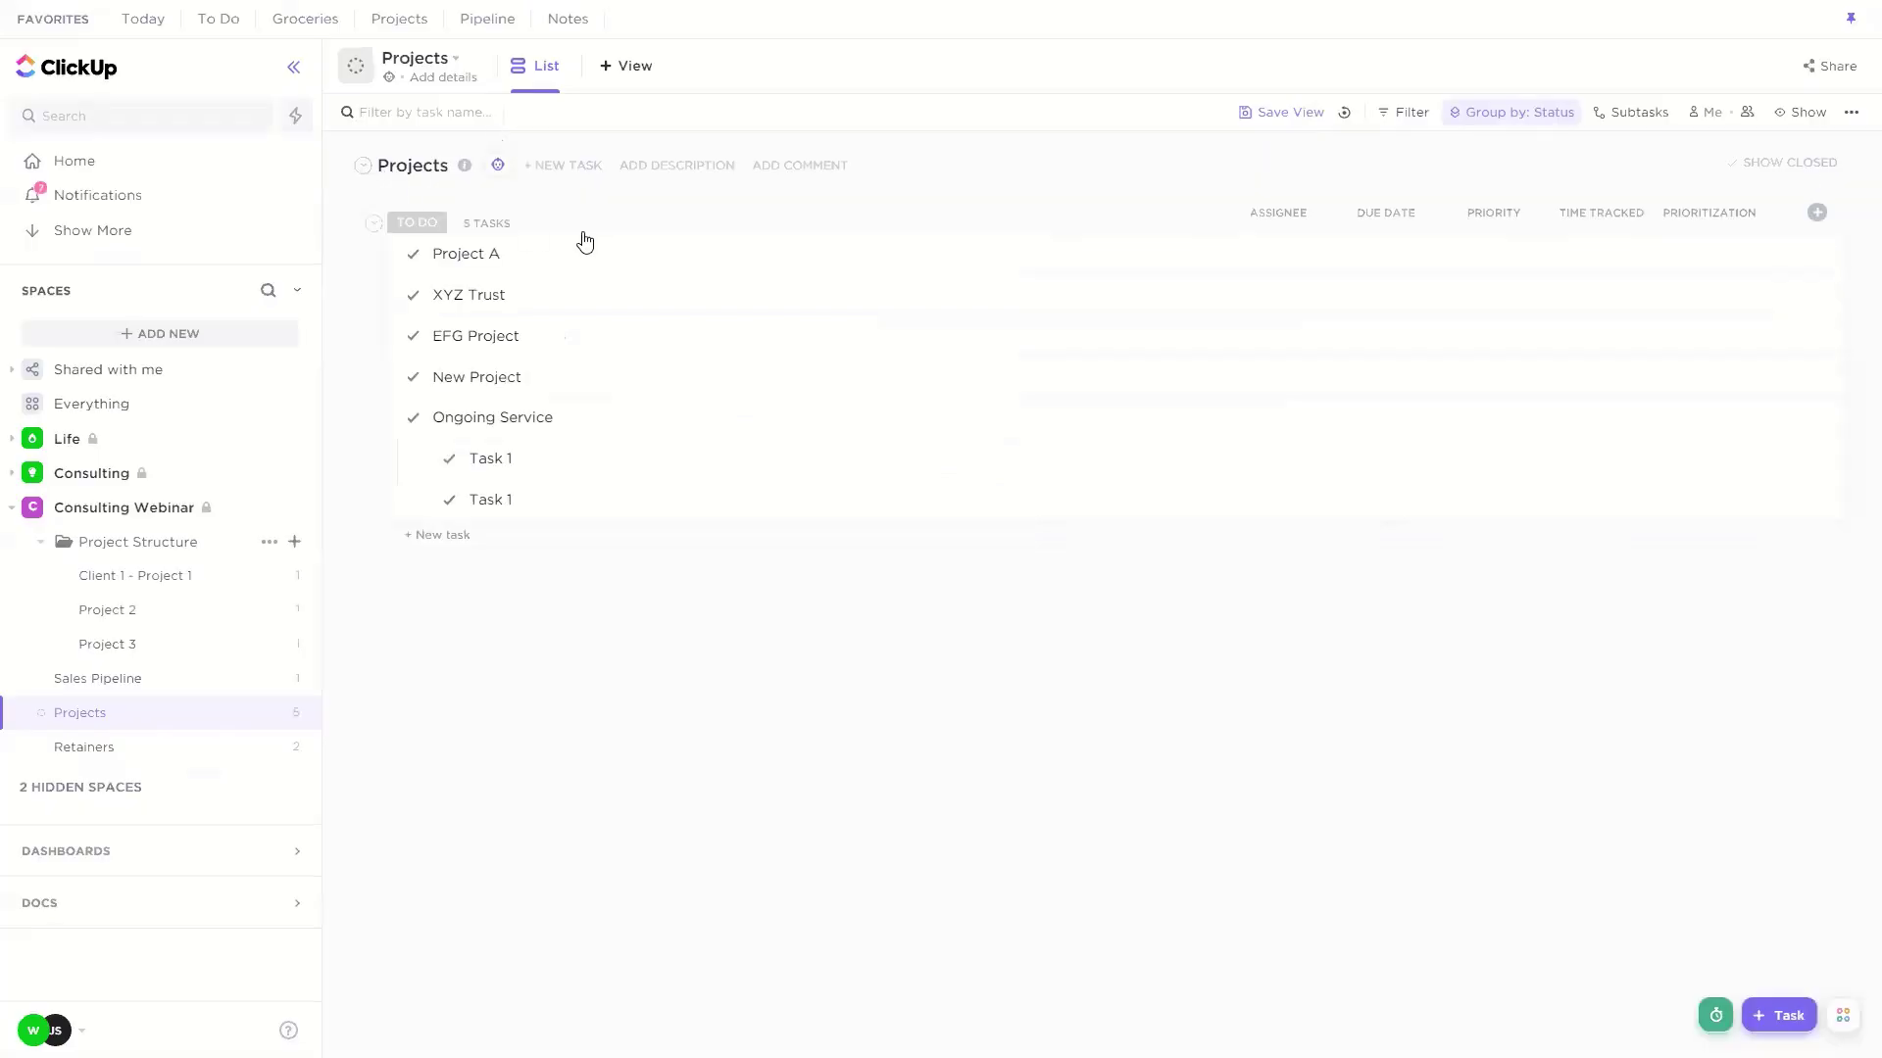
{"action": "left_click", "coordinate": [532, 256]}
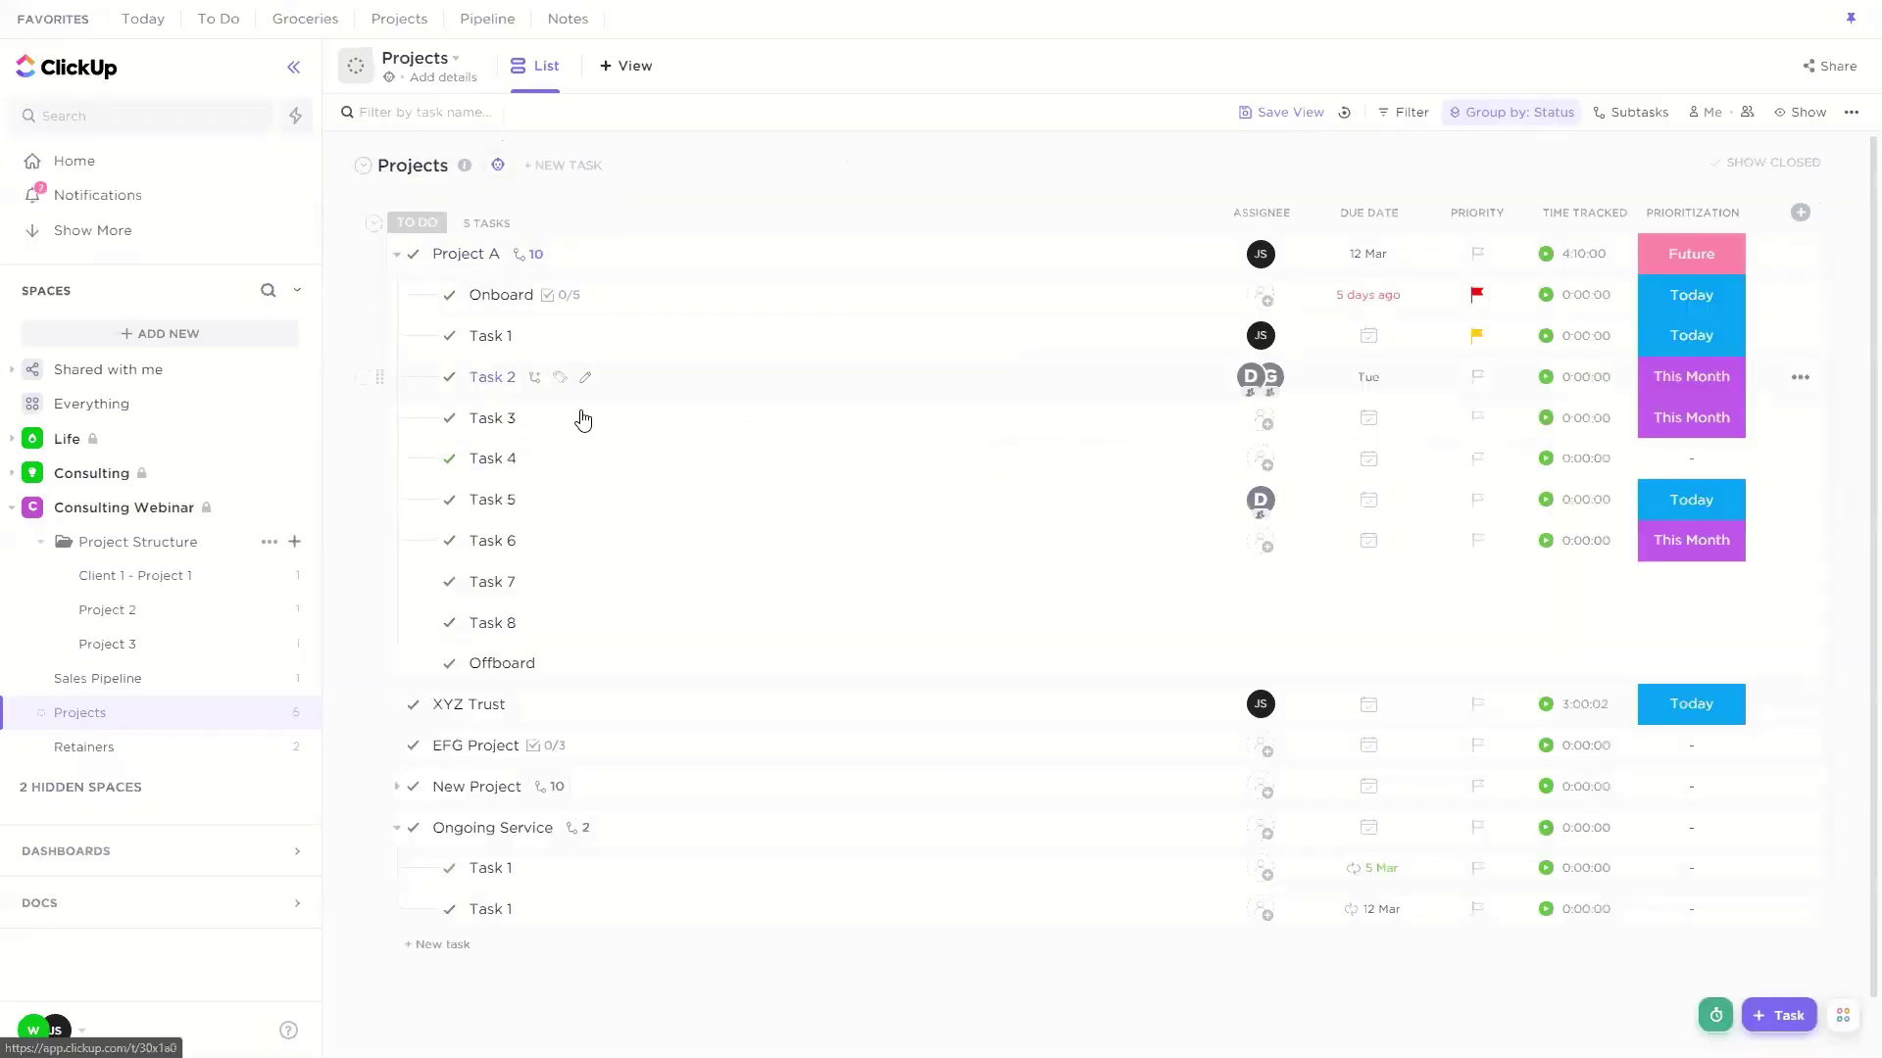
{"action": "left_click", "coordinate": [696, 427]}
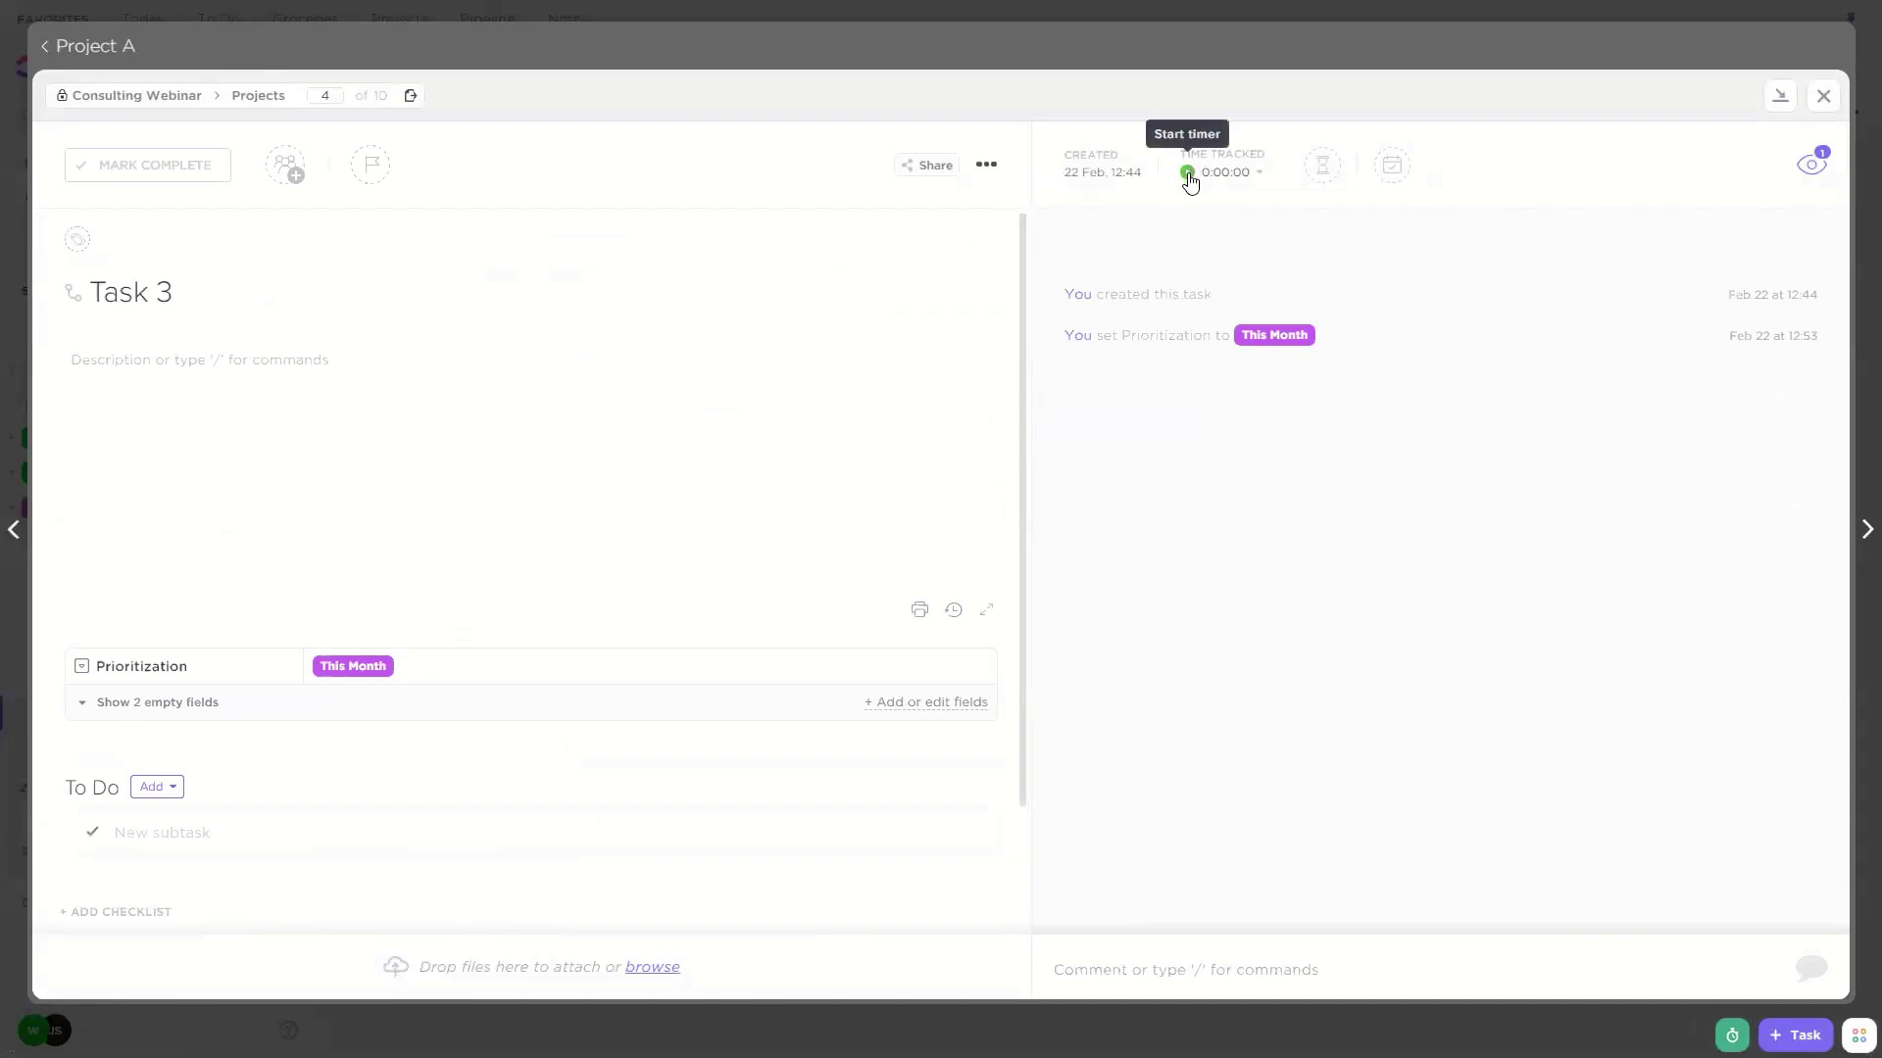
Step: Assign a manual time entry to the ACME INC Retainer task by browsing the Retainers list in Consulting Webinar
{"action": "left_click", "coordinate": [1732, 1035]}
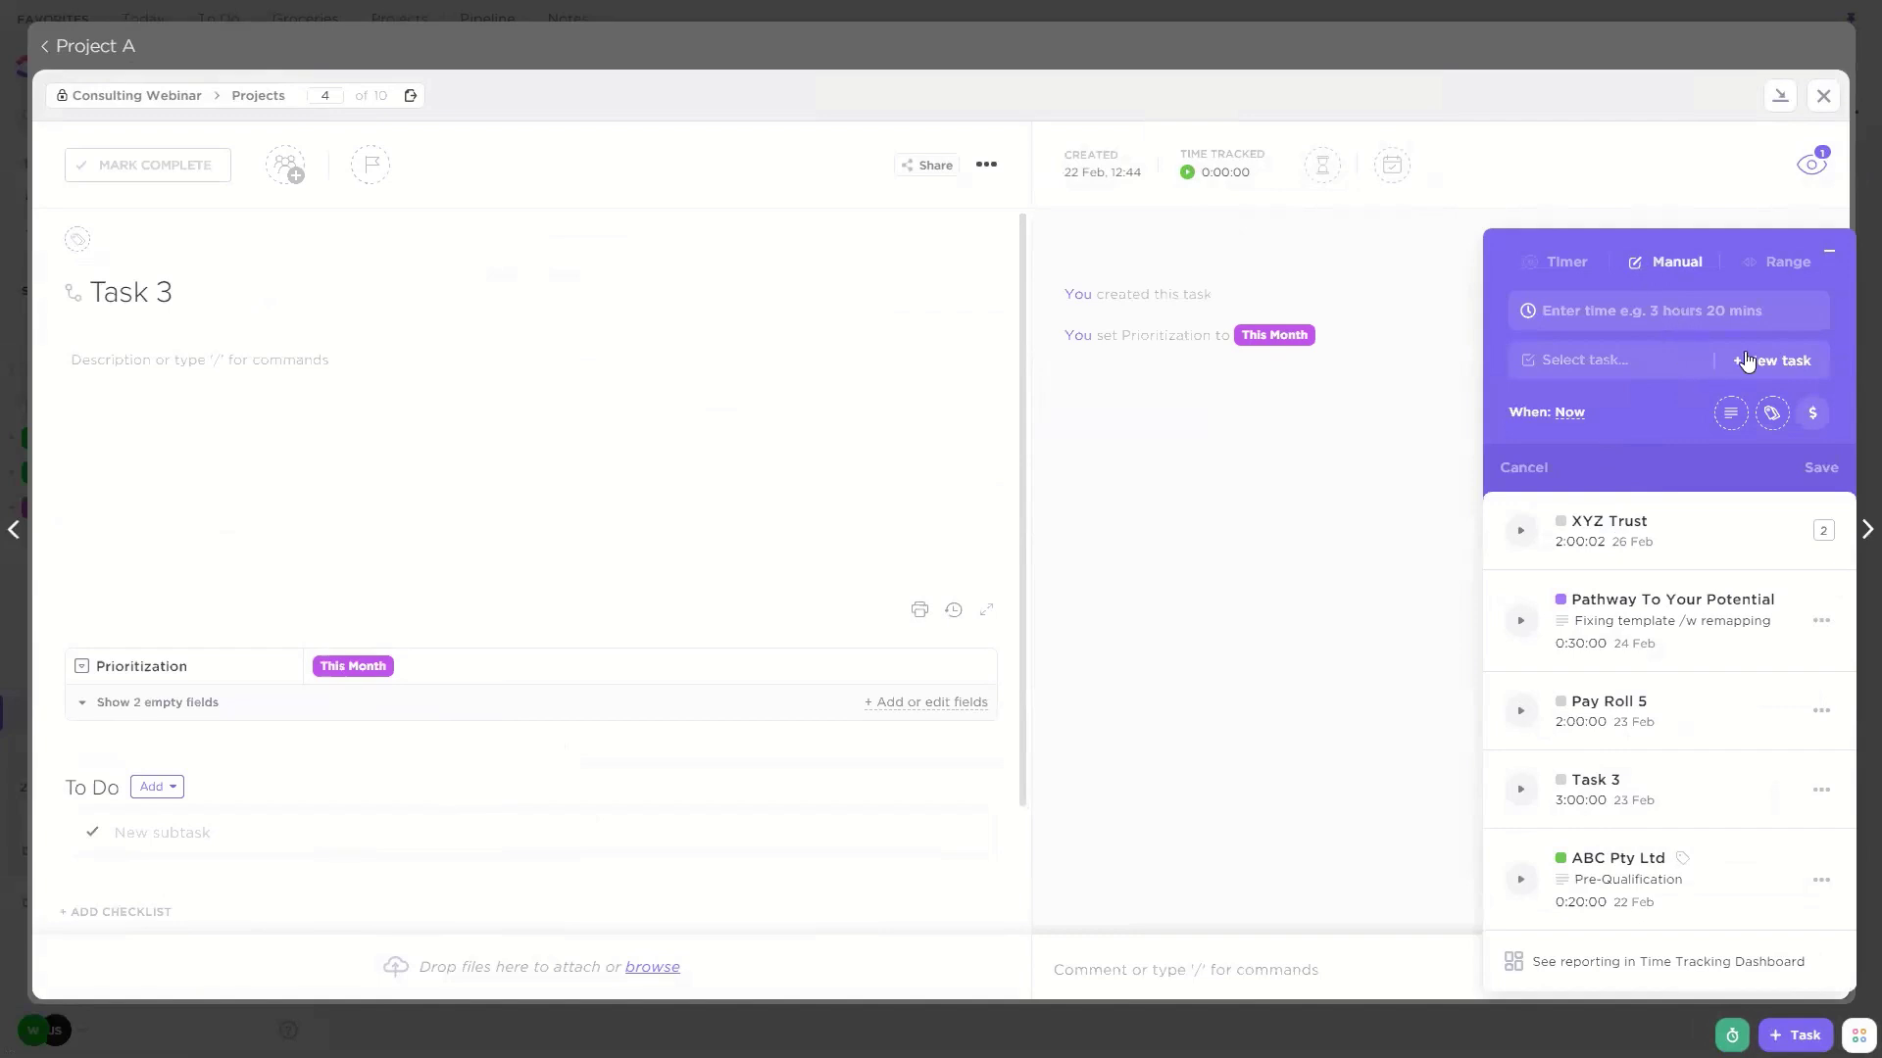
{"action": "left_click", "coordinate": [1600, 367]}
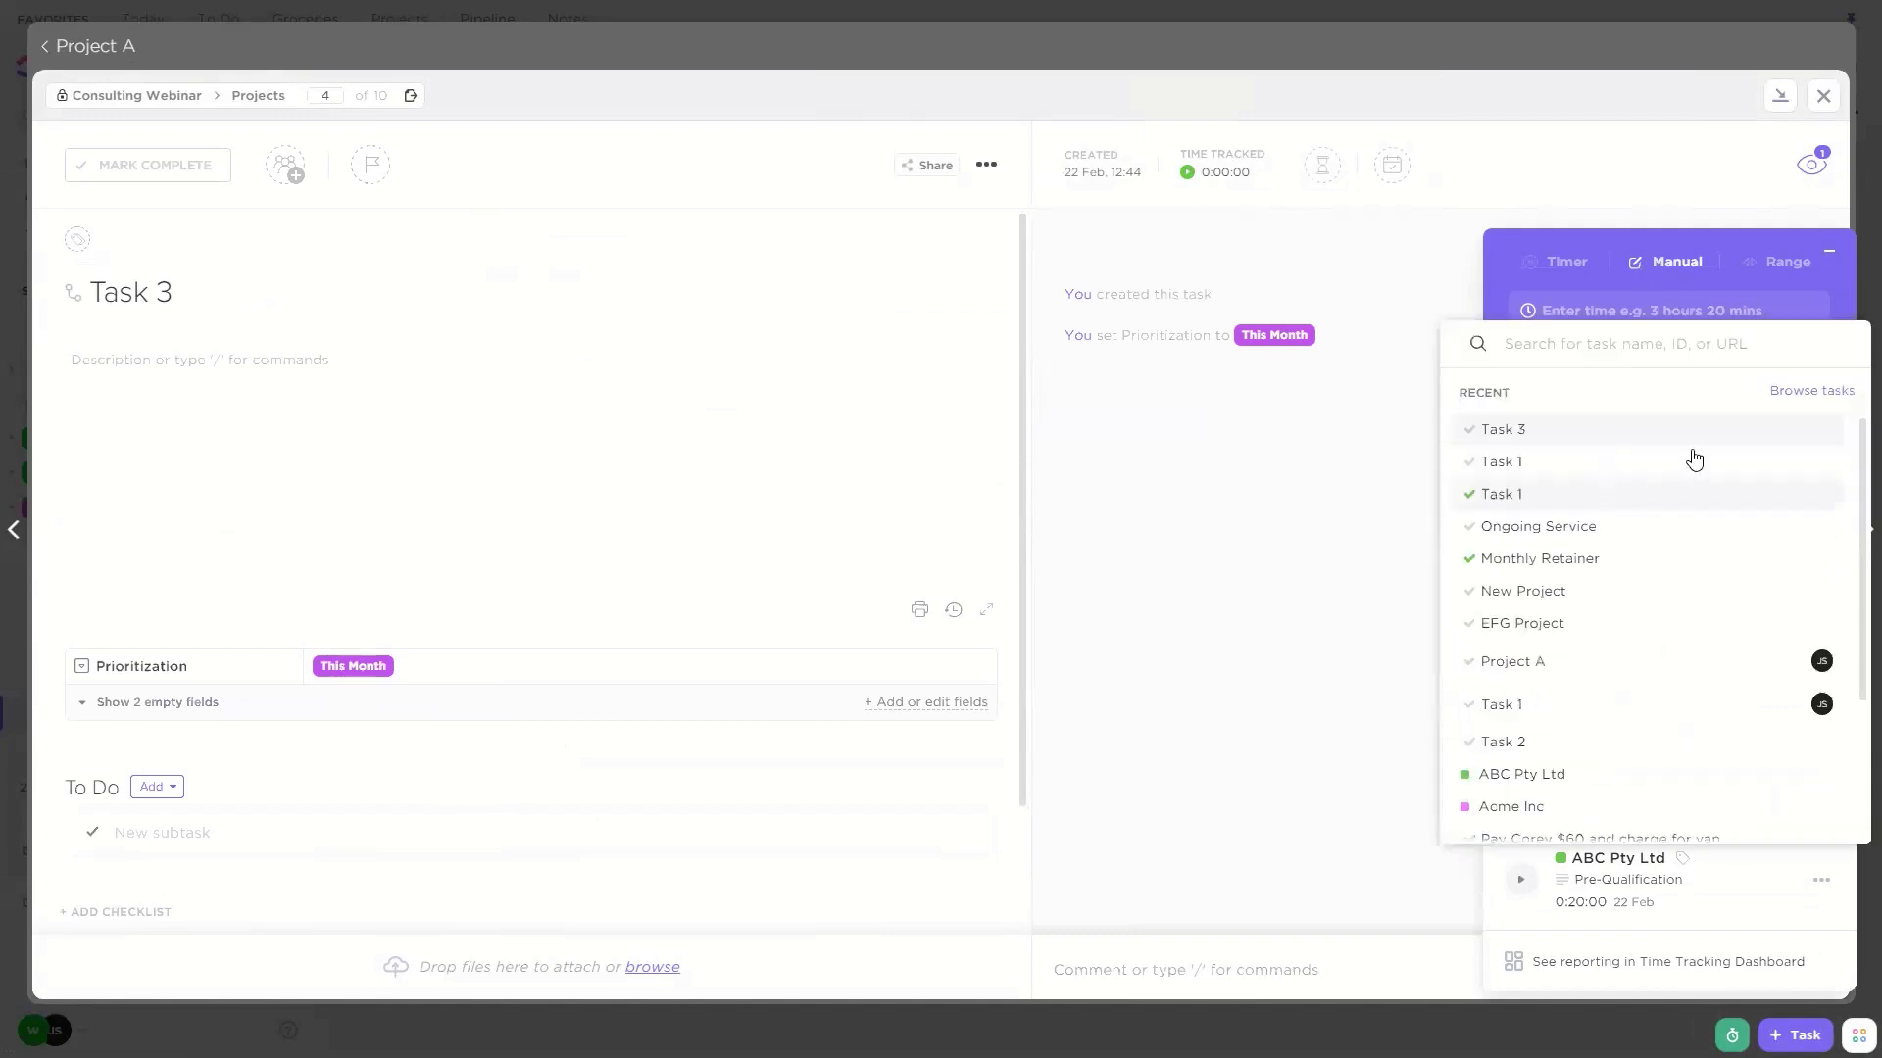
{"action": "left_click", "coordinate": [1811, 391]}
{"action": "left_click", "coordinate": [1514, 578]}
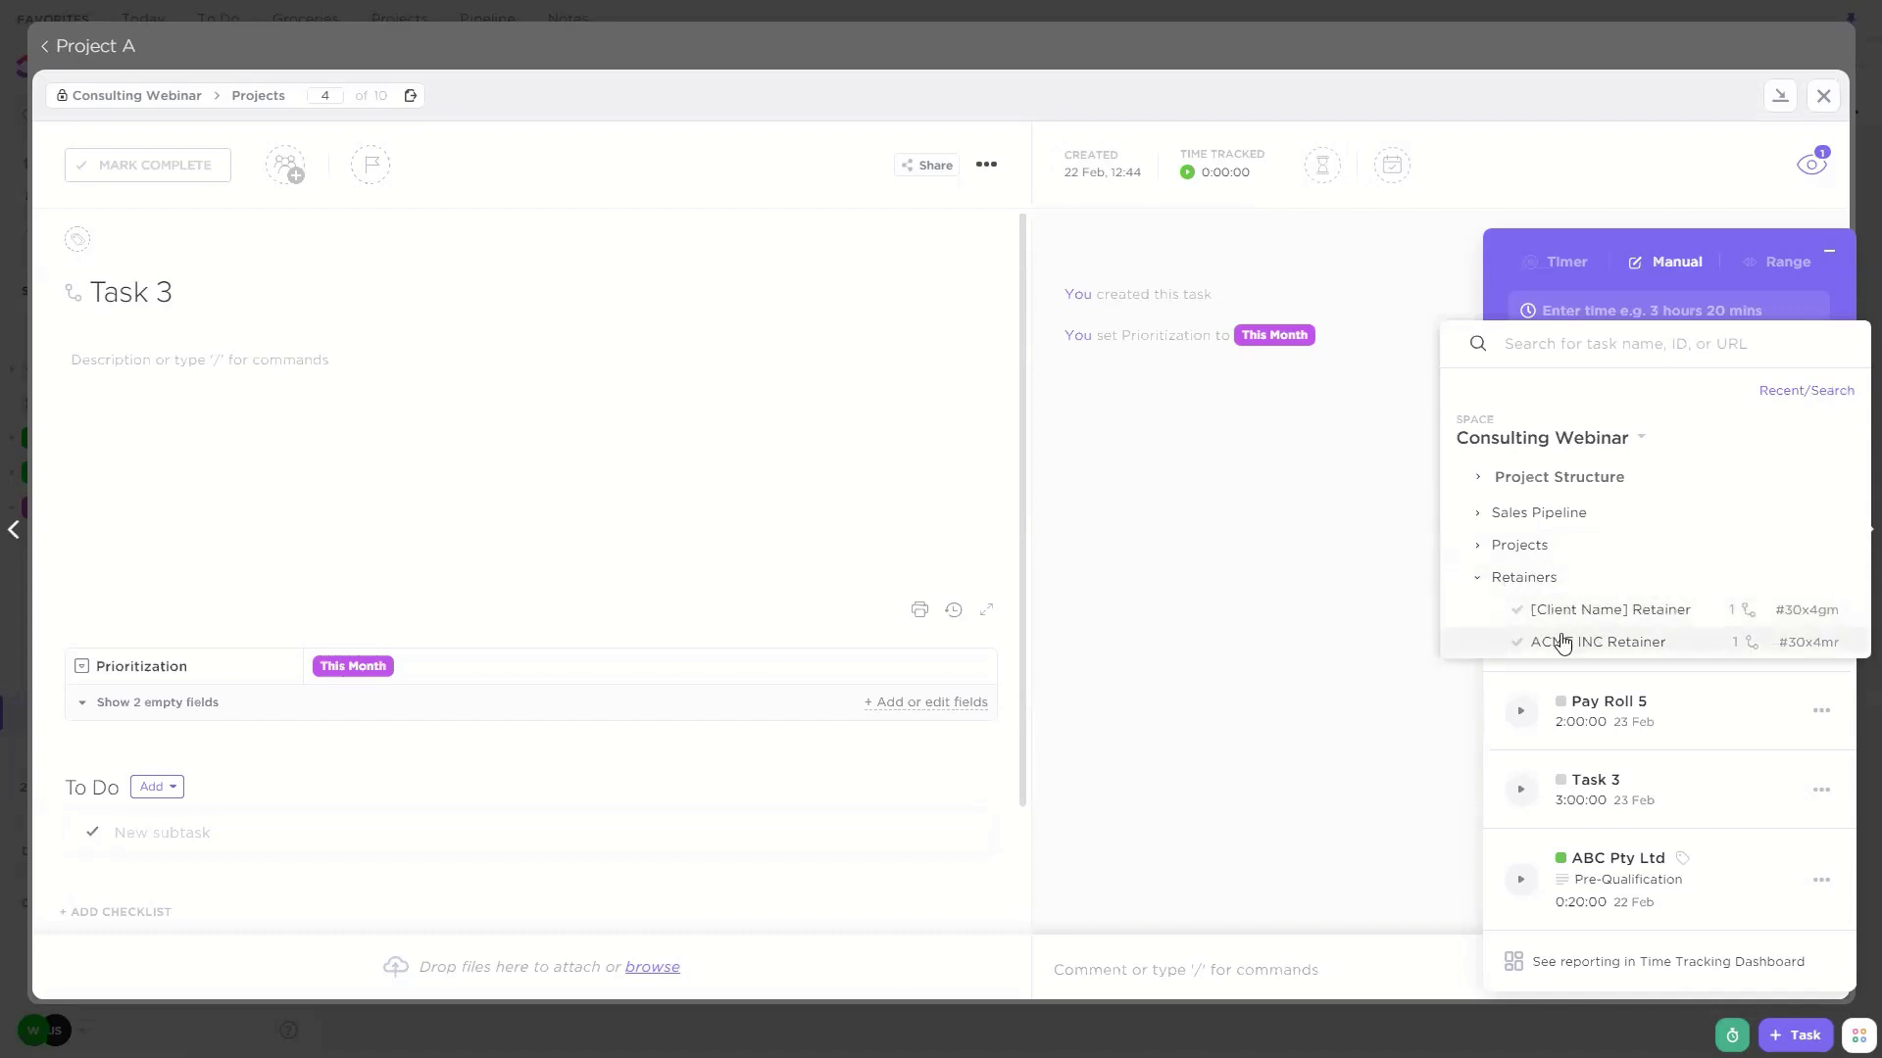
{"action": "left_click", "coordinate": [1603, 641]}
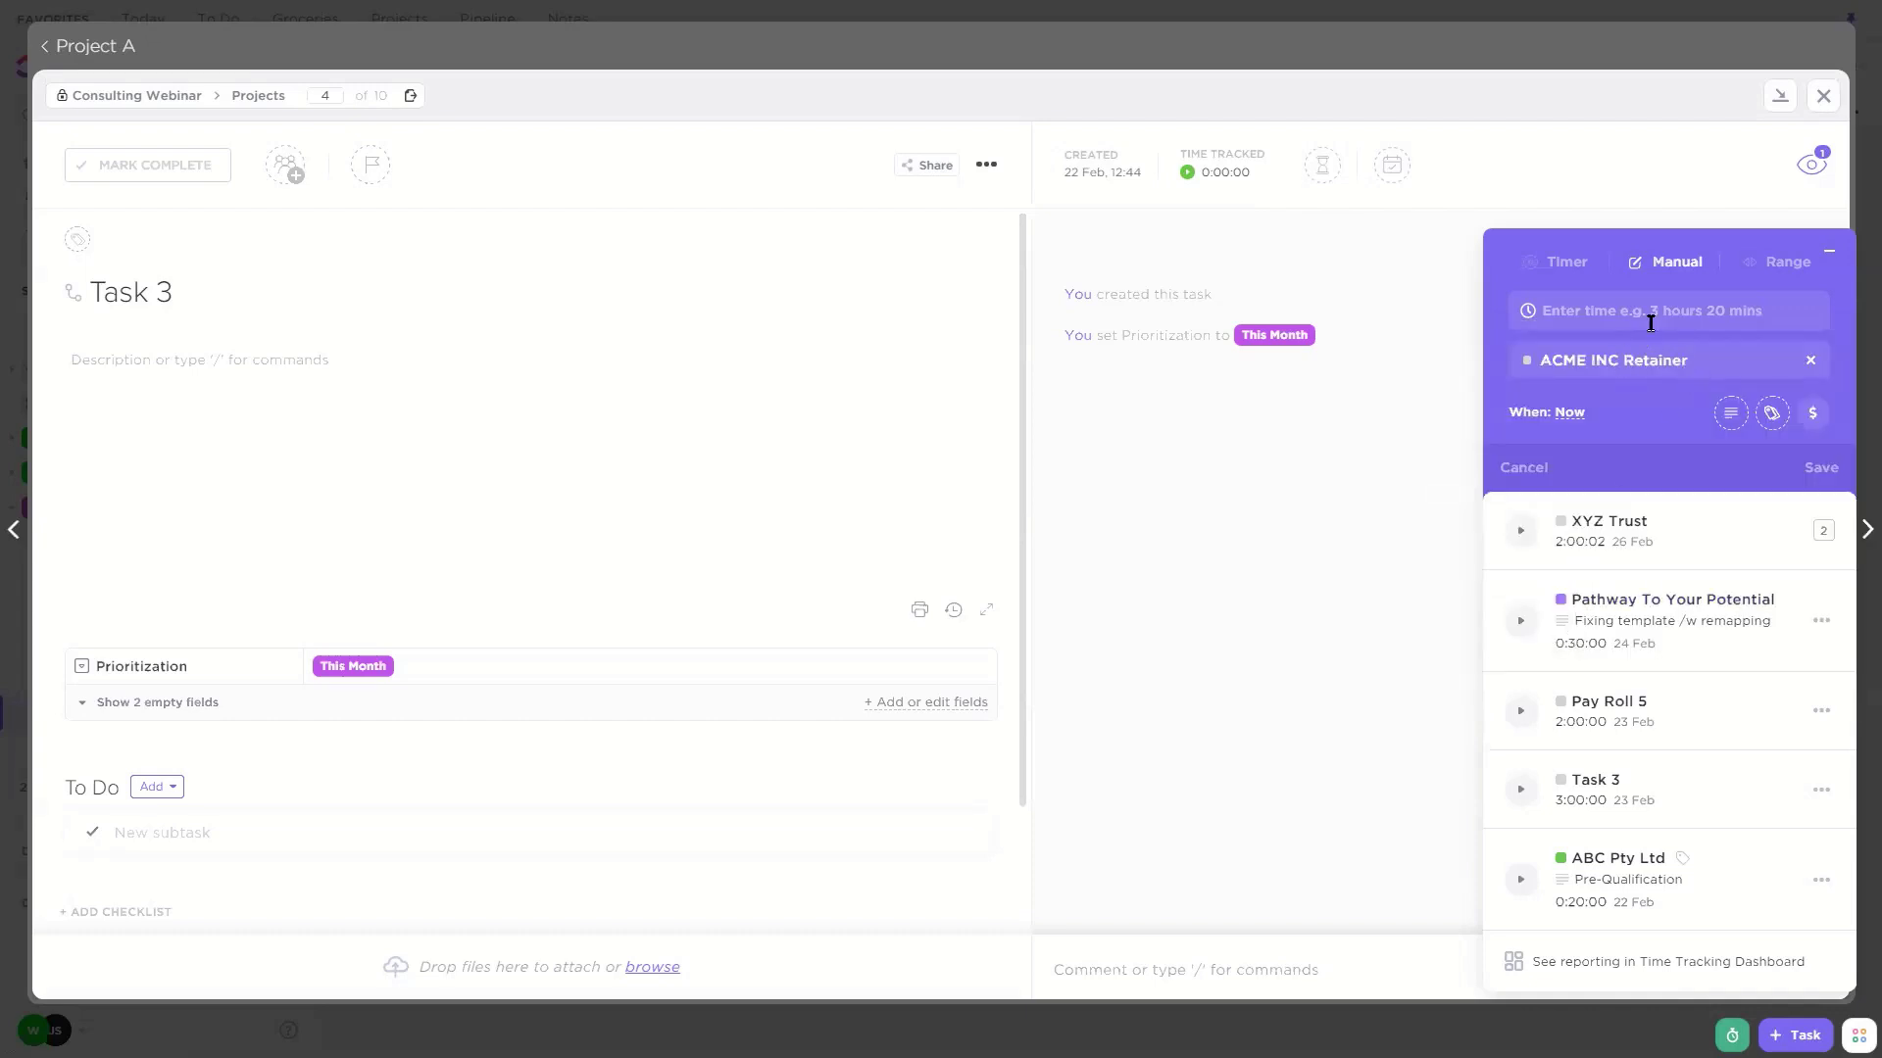
Step: Switch time tracking to the timer, search for "acme" to assign it to ACME INC Retainer, and close the tracker and Task 3
{"action": "left_click", "coordinate": [1564, 257]}
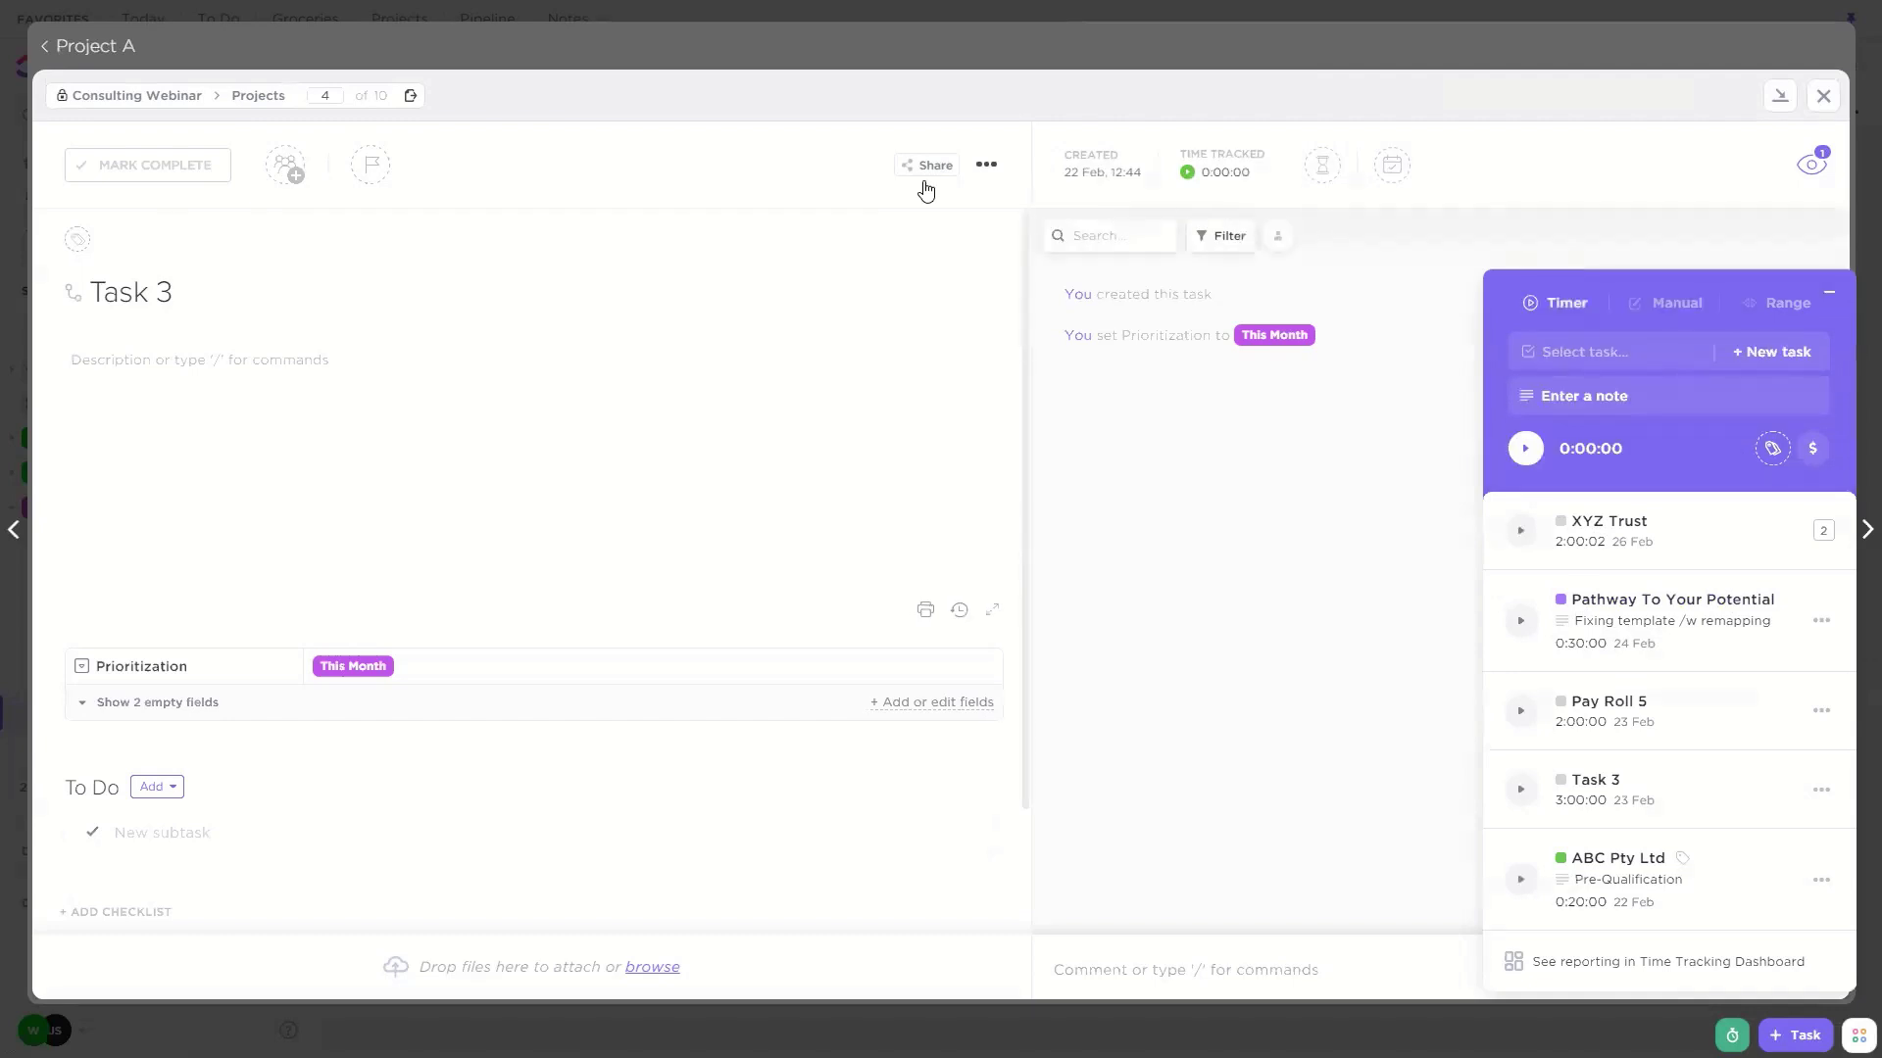
{"action": "left_click", "coordinate": [1604, 351]}
{"action": "type", "text": "acme"}
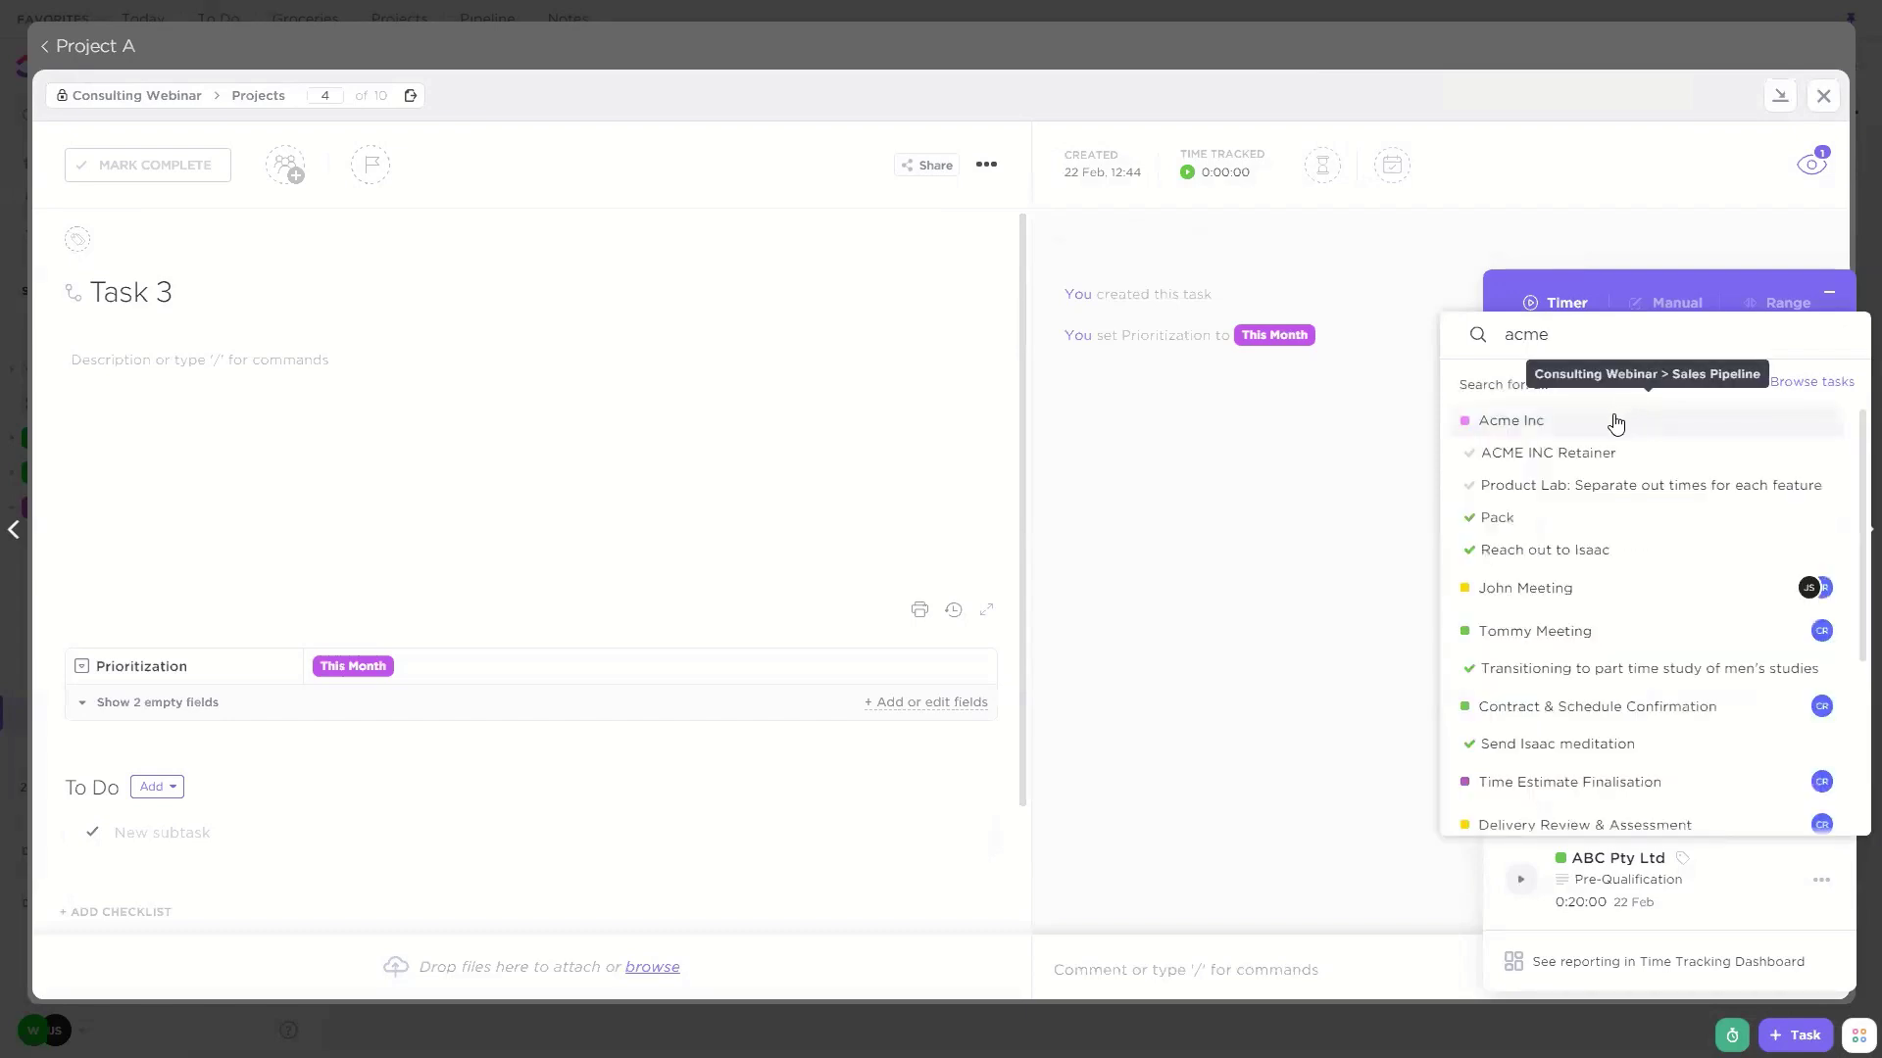
{"action": "left_click", "coordinate": [1566, 453]}
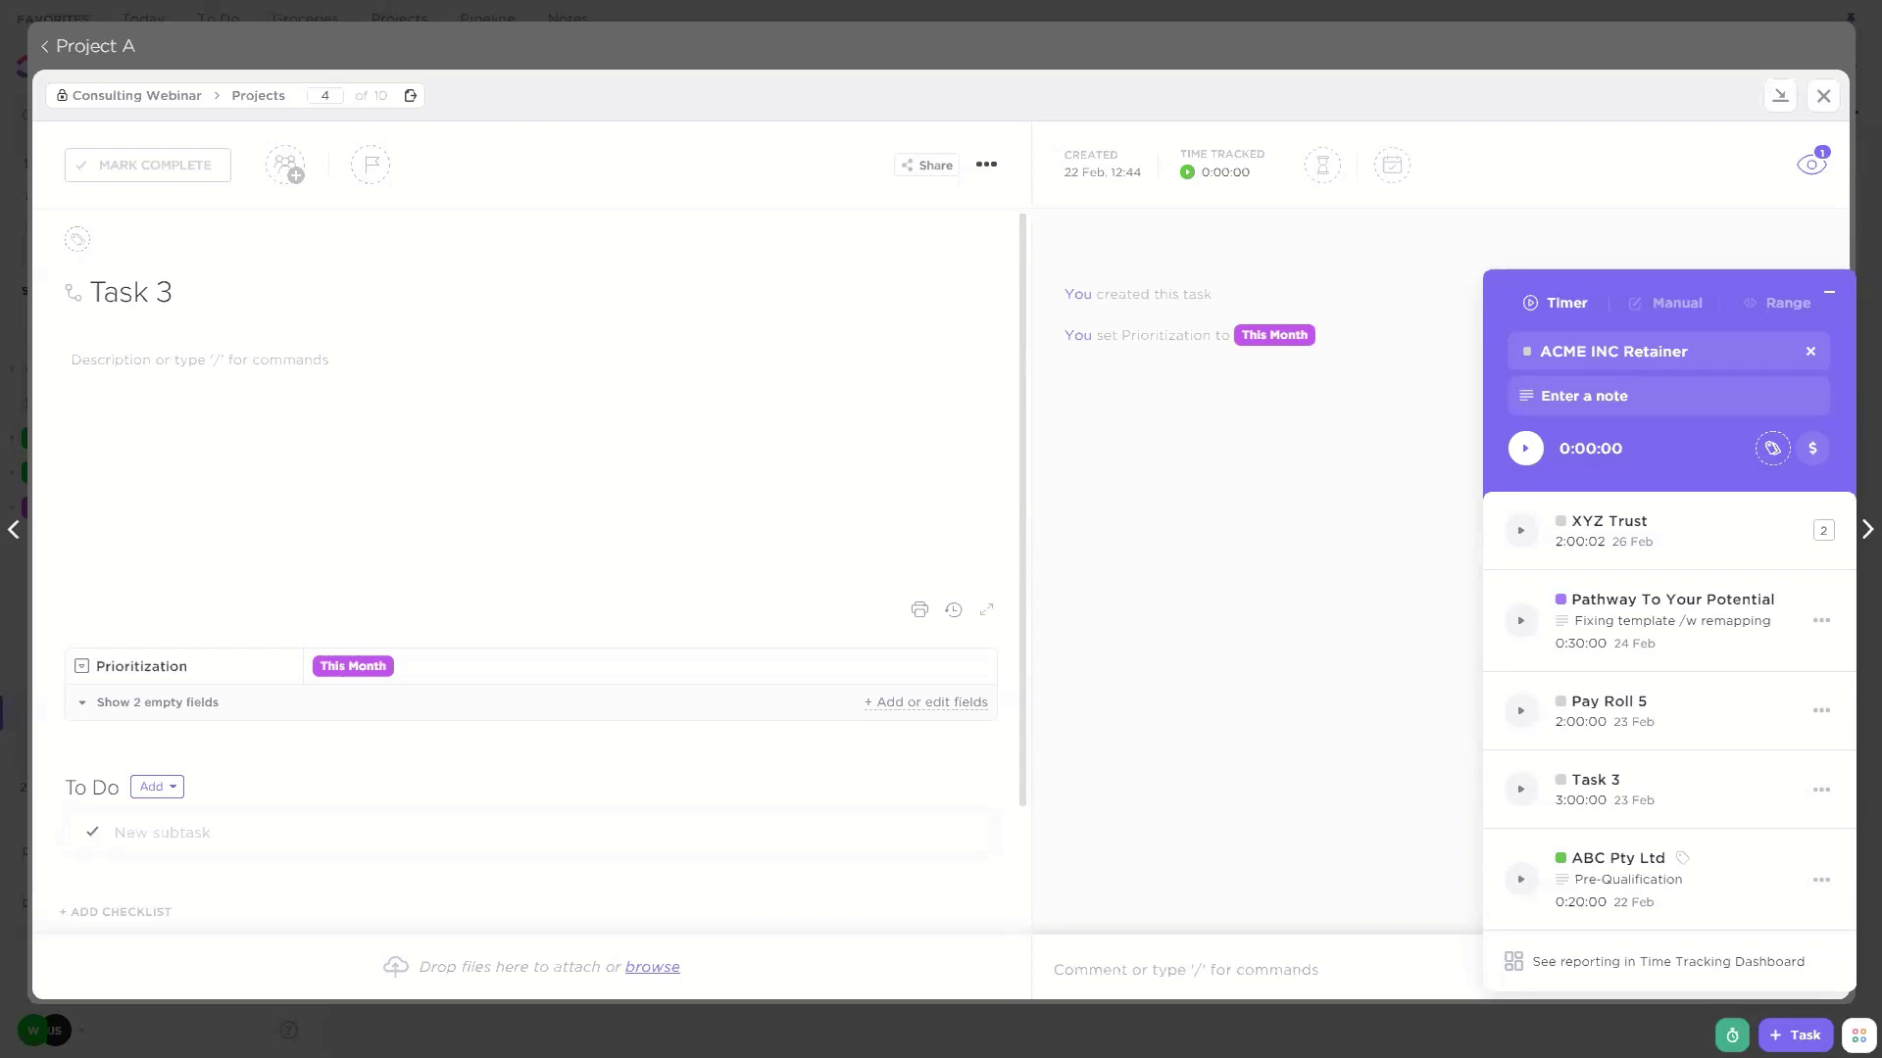
{"action": "left_click", "coordinate": [1831, 293]}
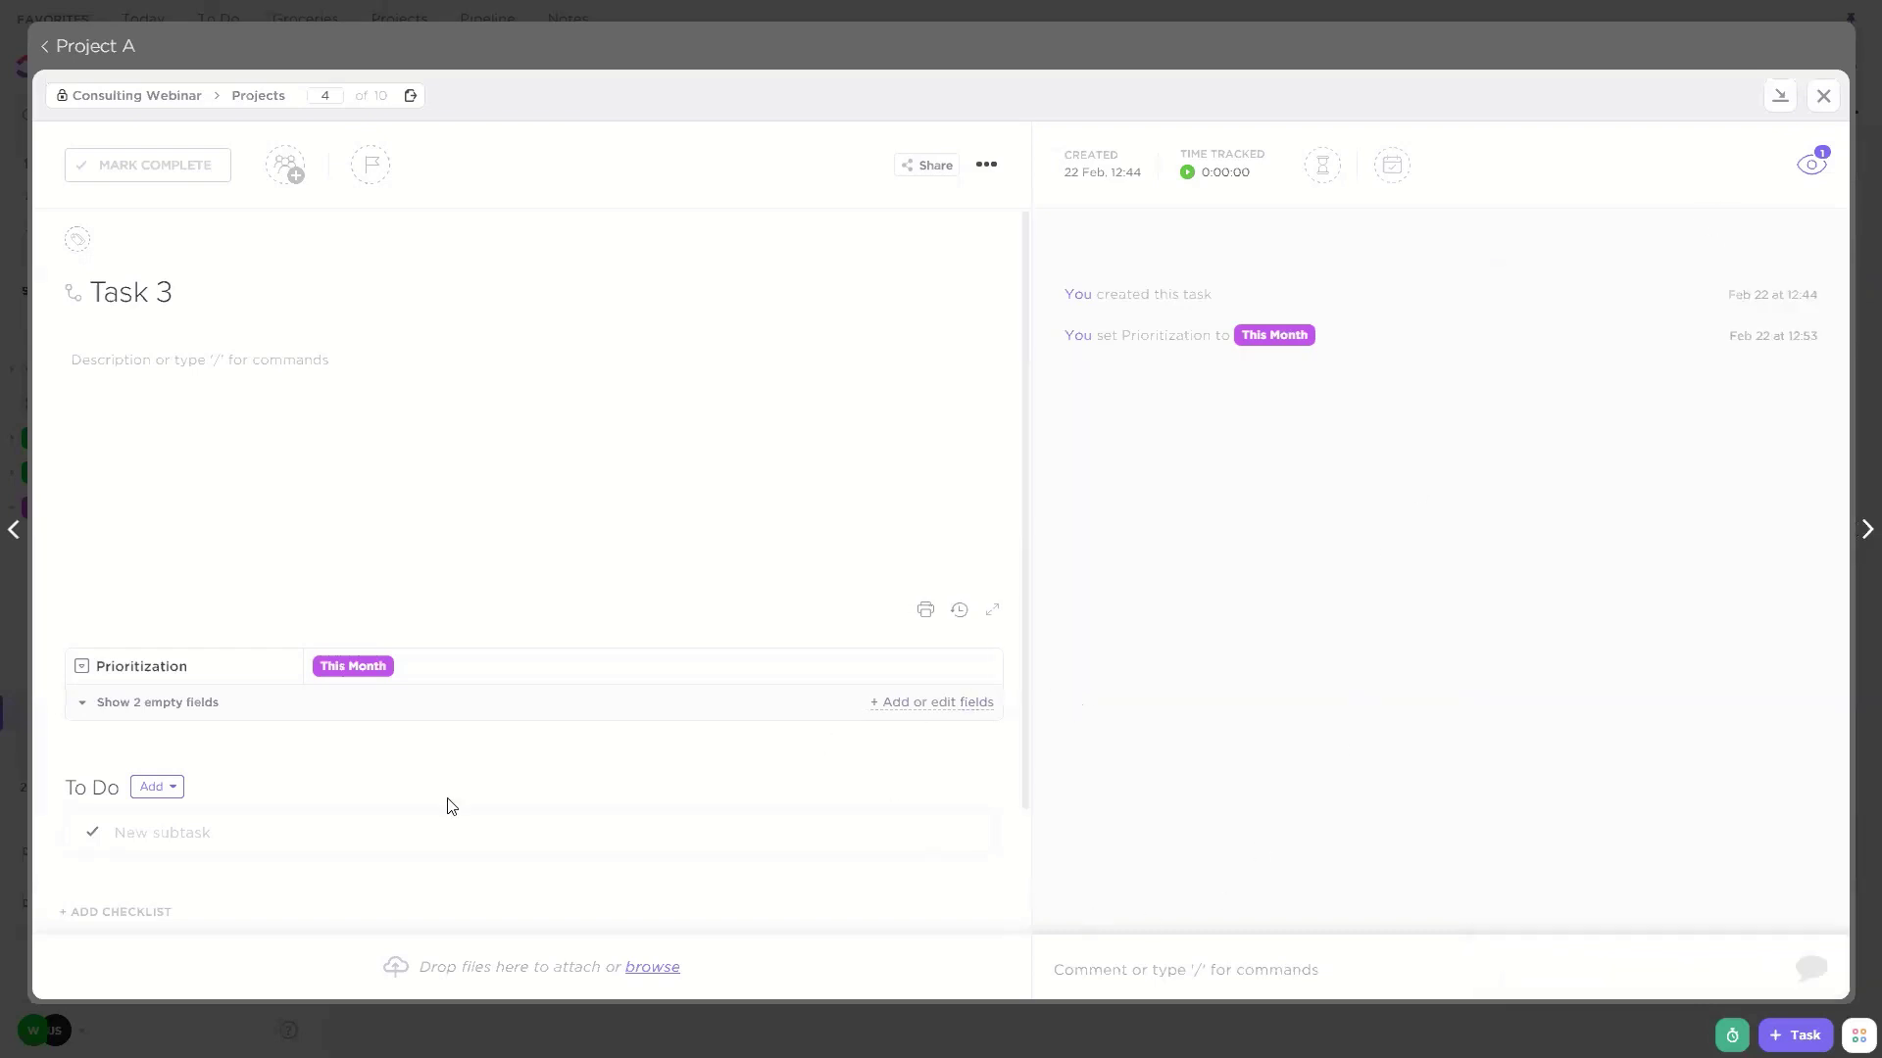
{"action": "scroll", "coordinate": [588, 833], "scroll_direction": "down", "scroll_amount": 2}
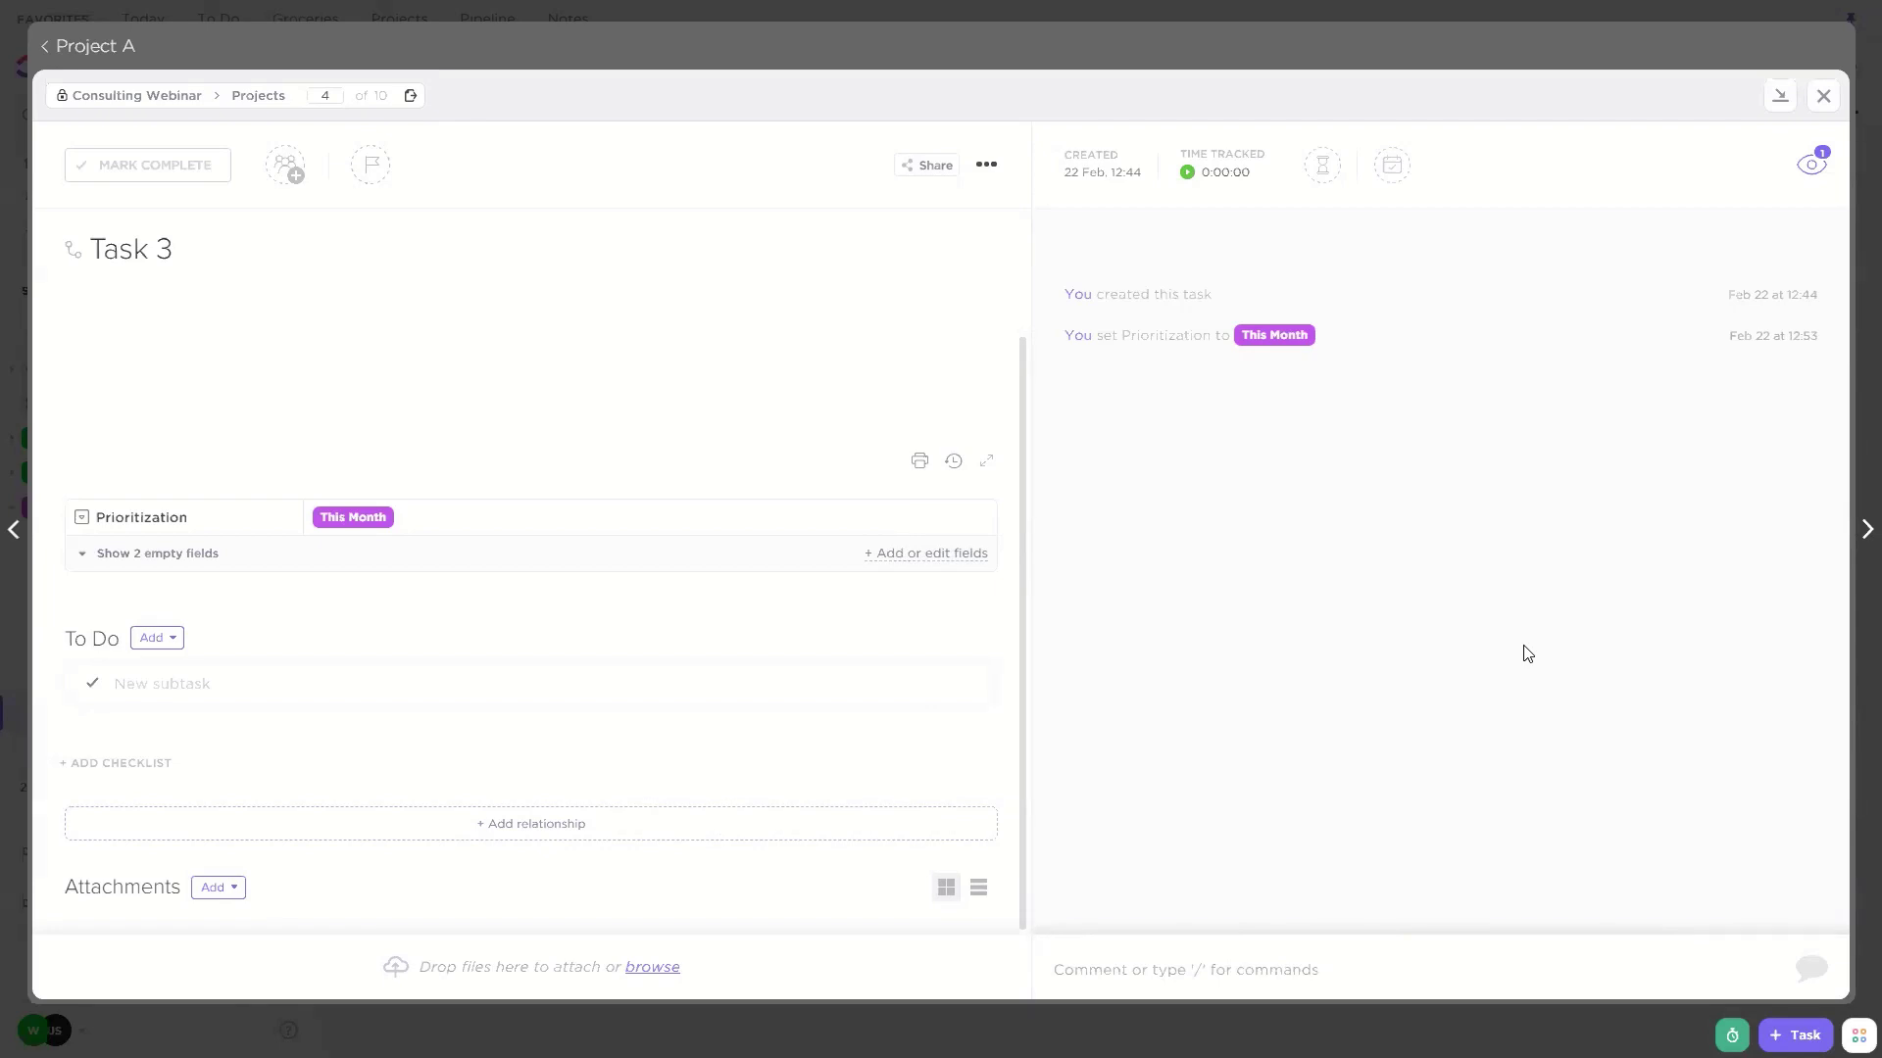
{"action": "left_click", "coordinate": [1780, 116]}
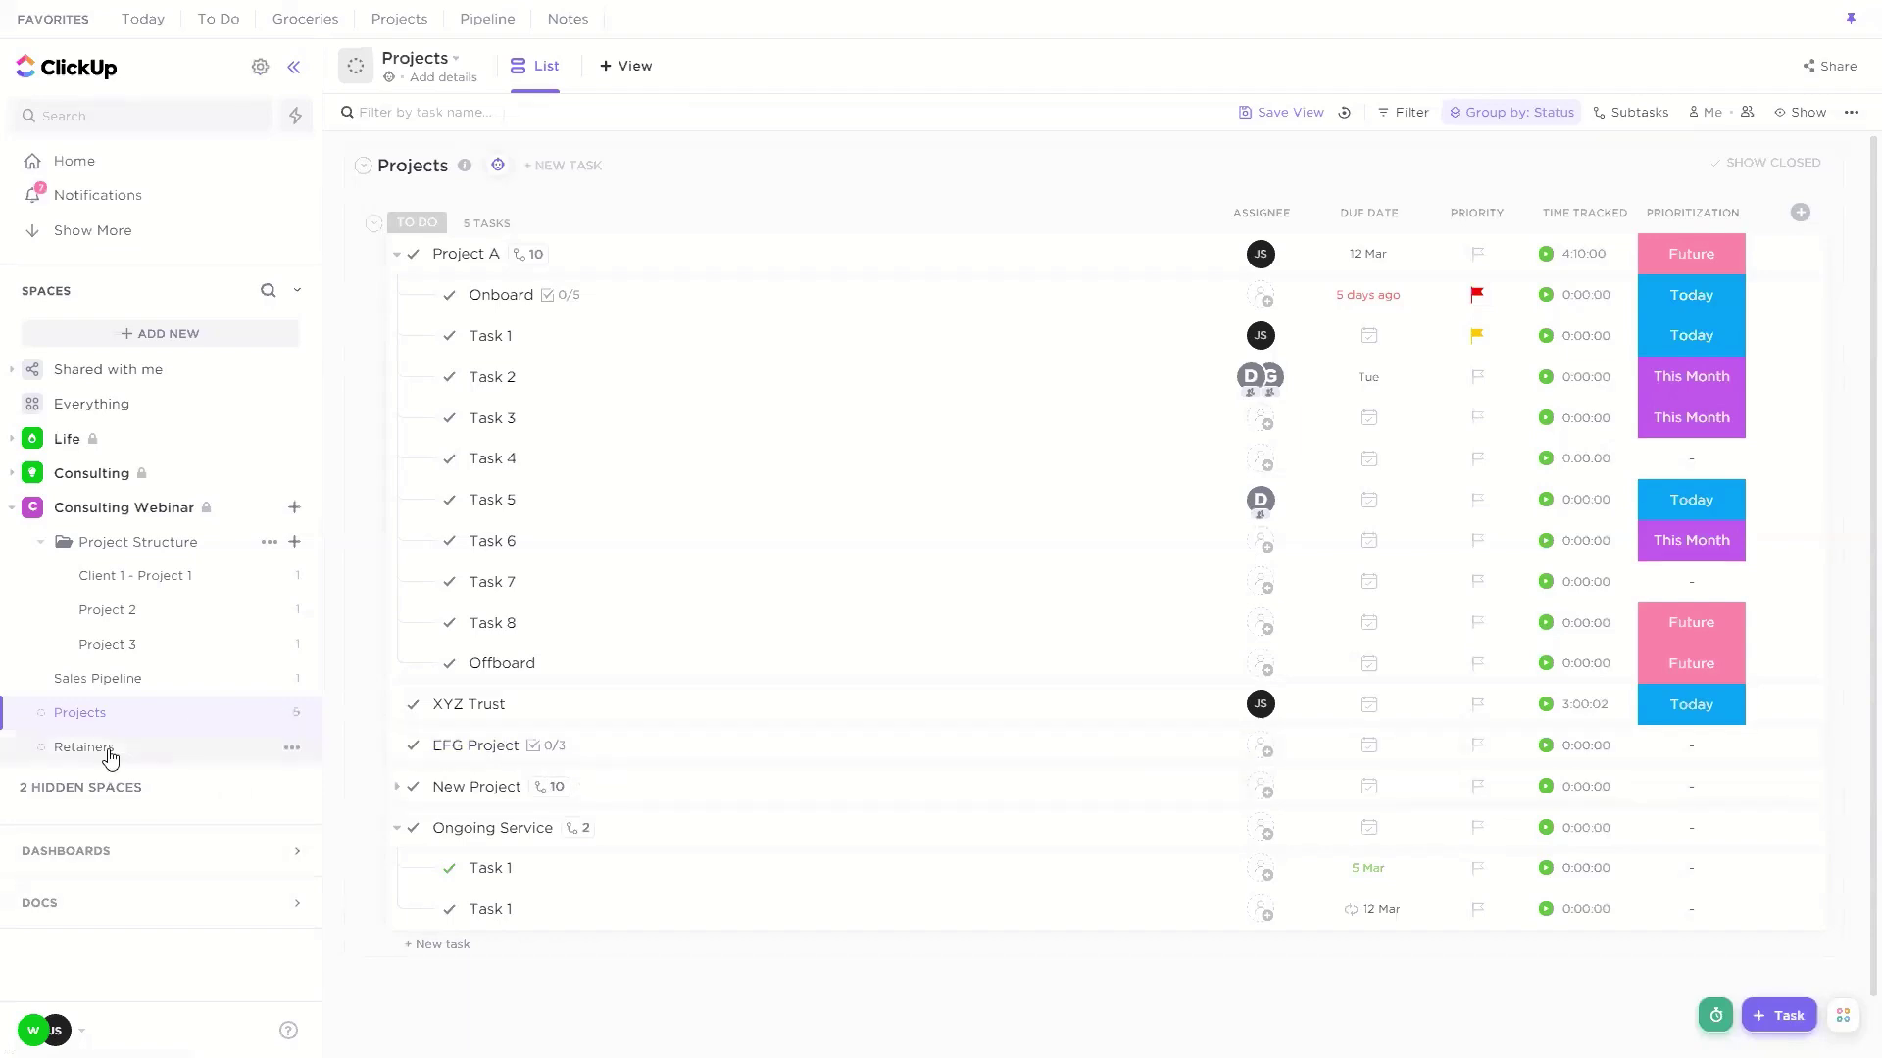
Step: Delete the tracked time entry on the ACME INC Retainer's Monthly Retainer subtask in the Retainers list
{"action": "left_click", "coordinate": [145, 753]}
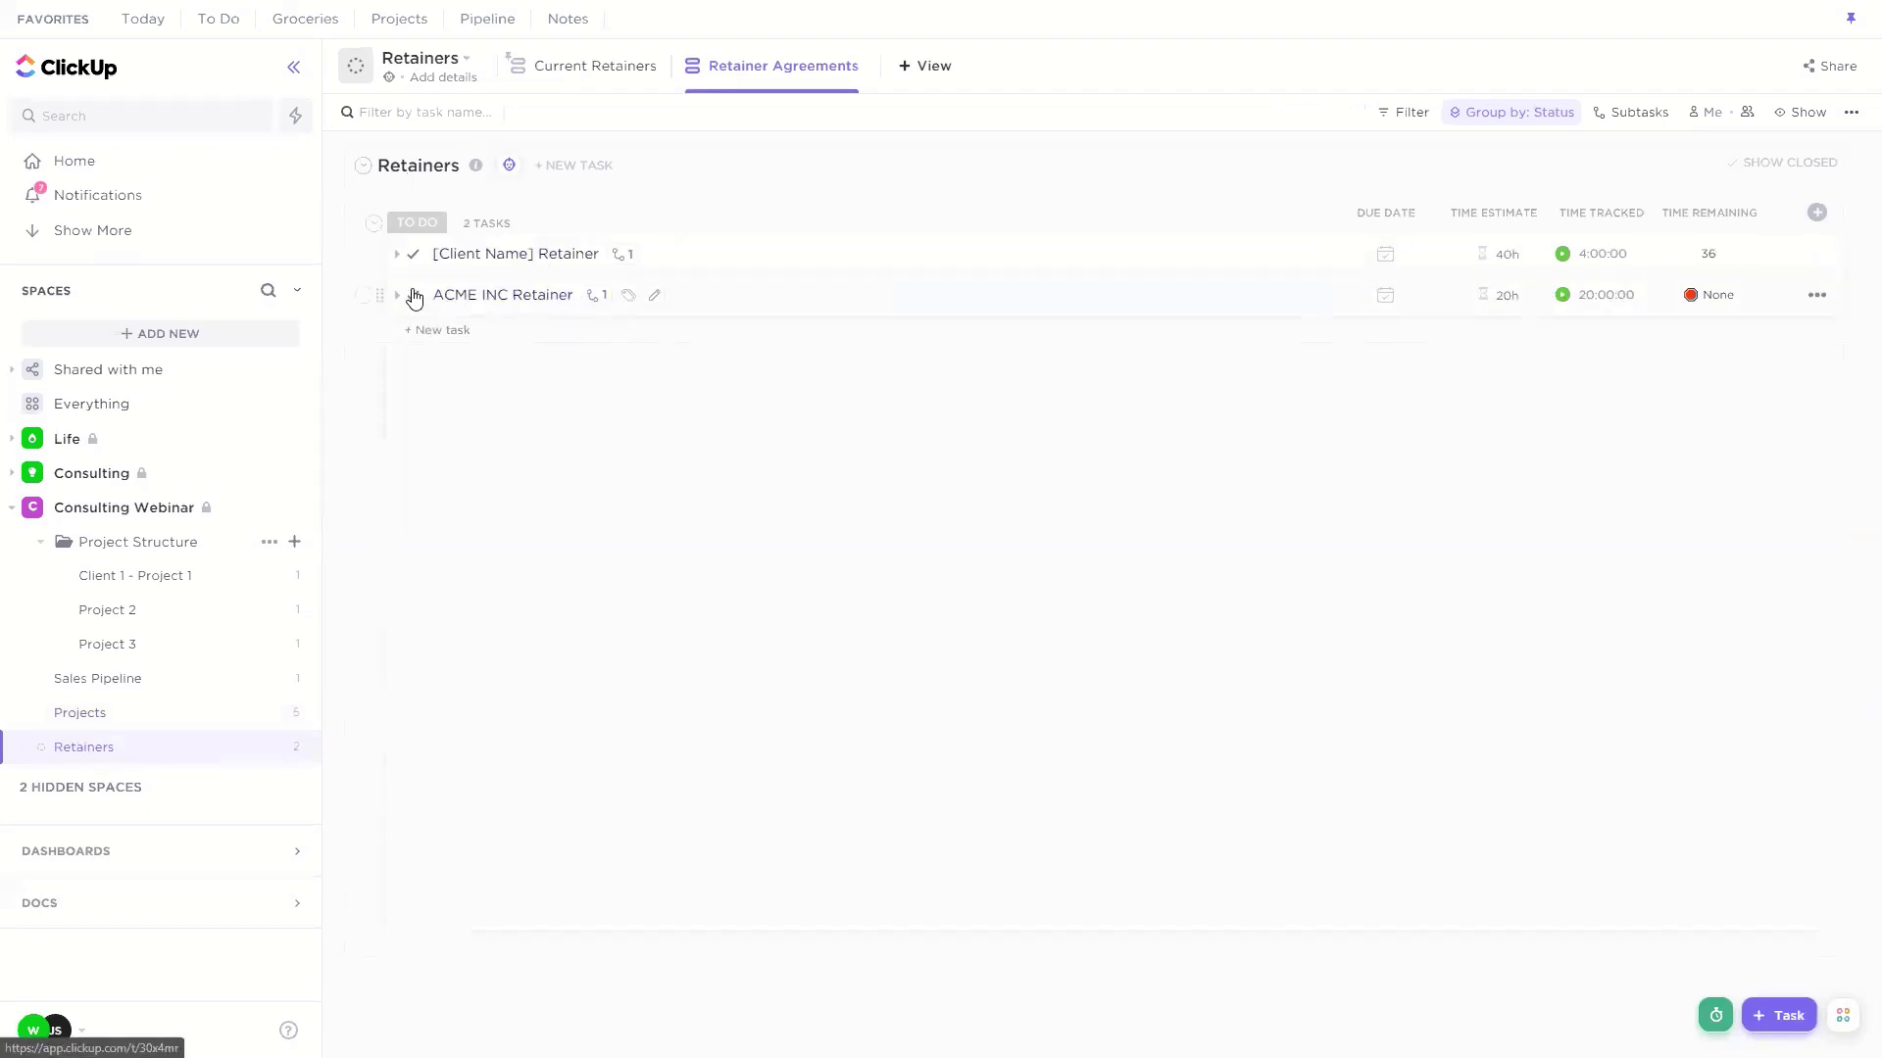
{"action": "left_click", "coordinate": [597, 296]}
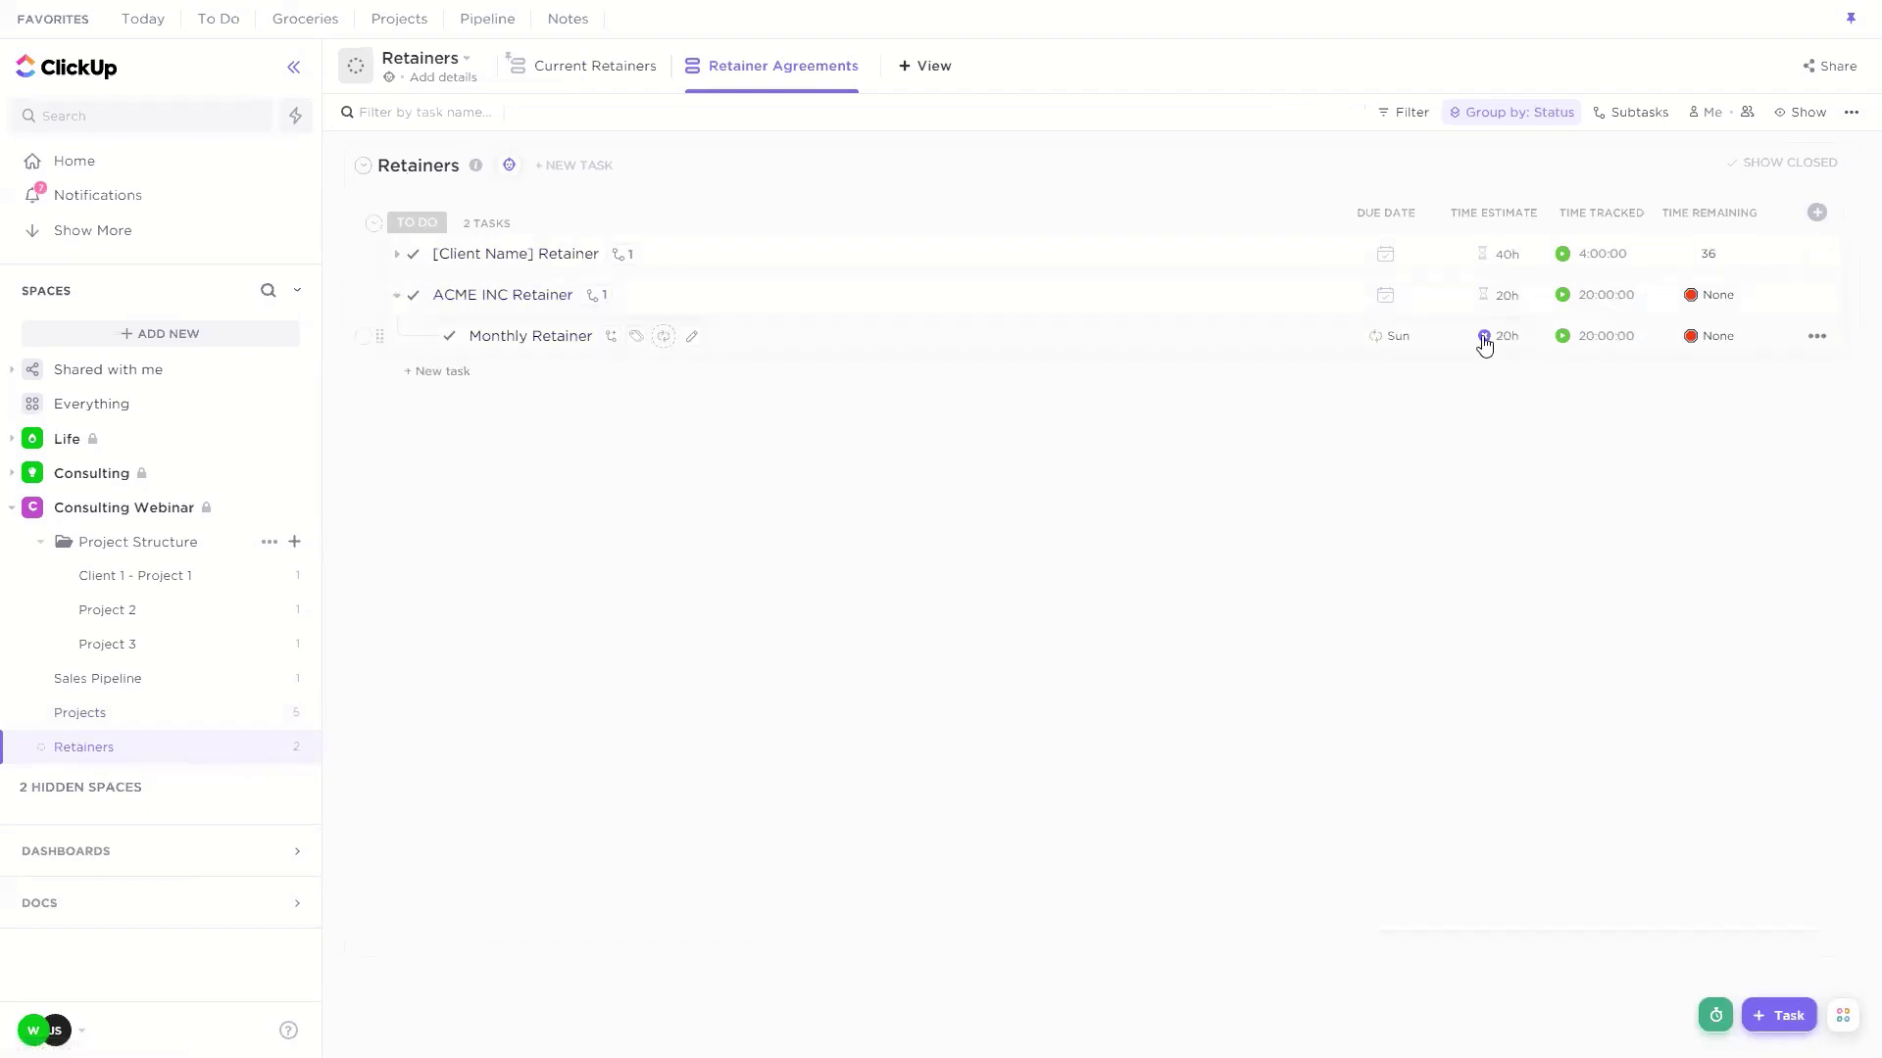
{"action": "left_click", "coordinate": [1628, 338]}
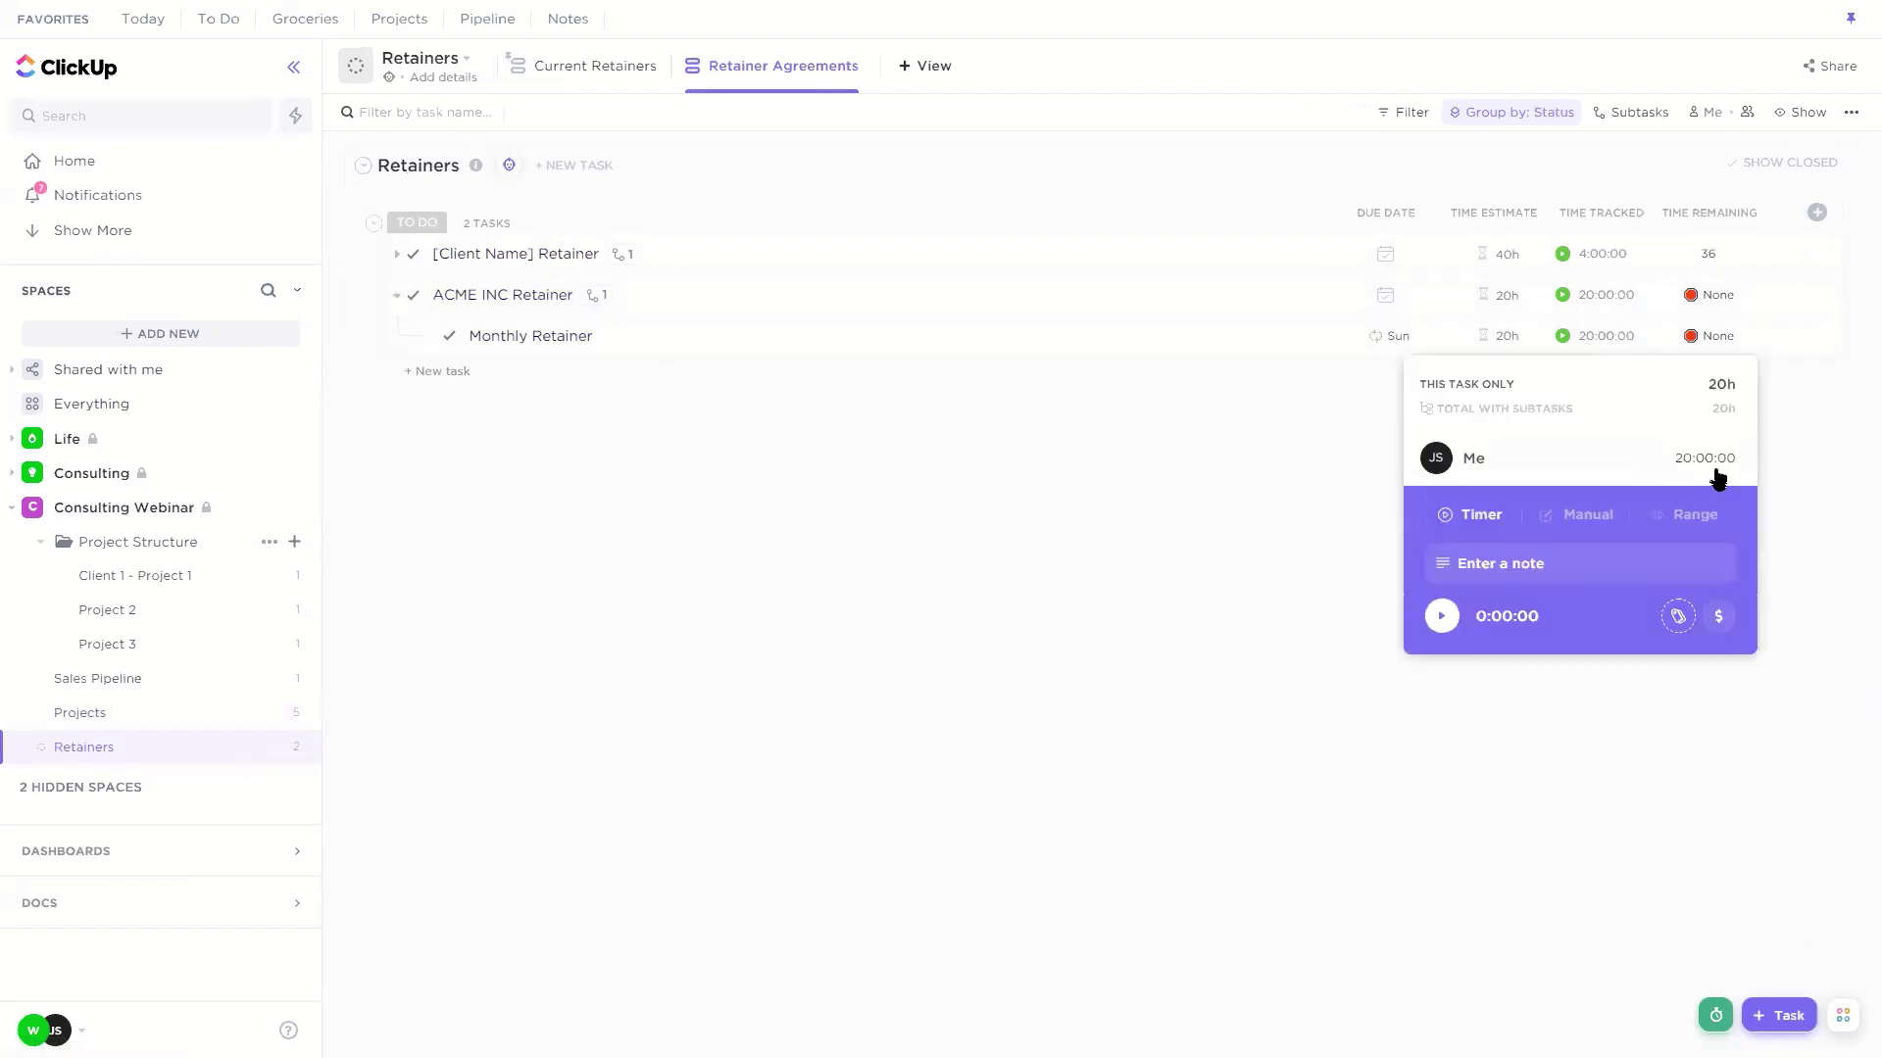
{"action": "left_click", "coordinate": [1721, 476]}
{"action": "left_click", "coordinate": [1730, 514]}
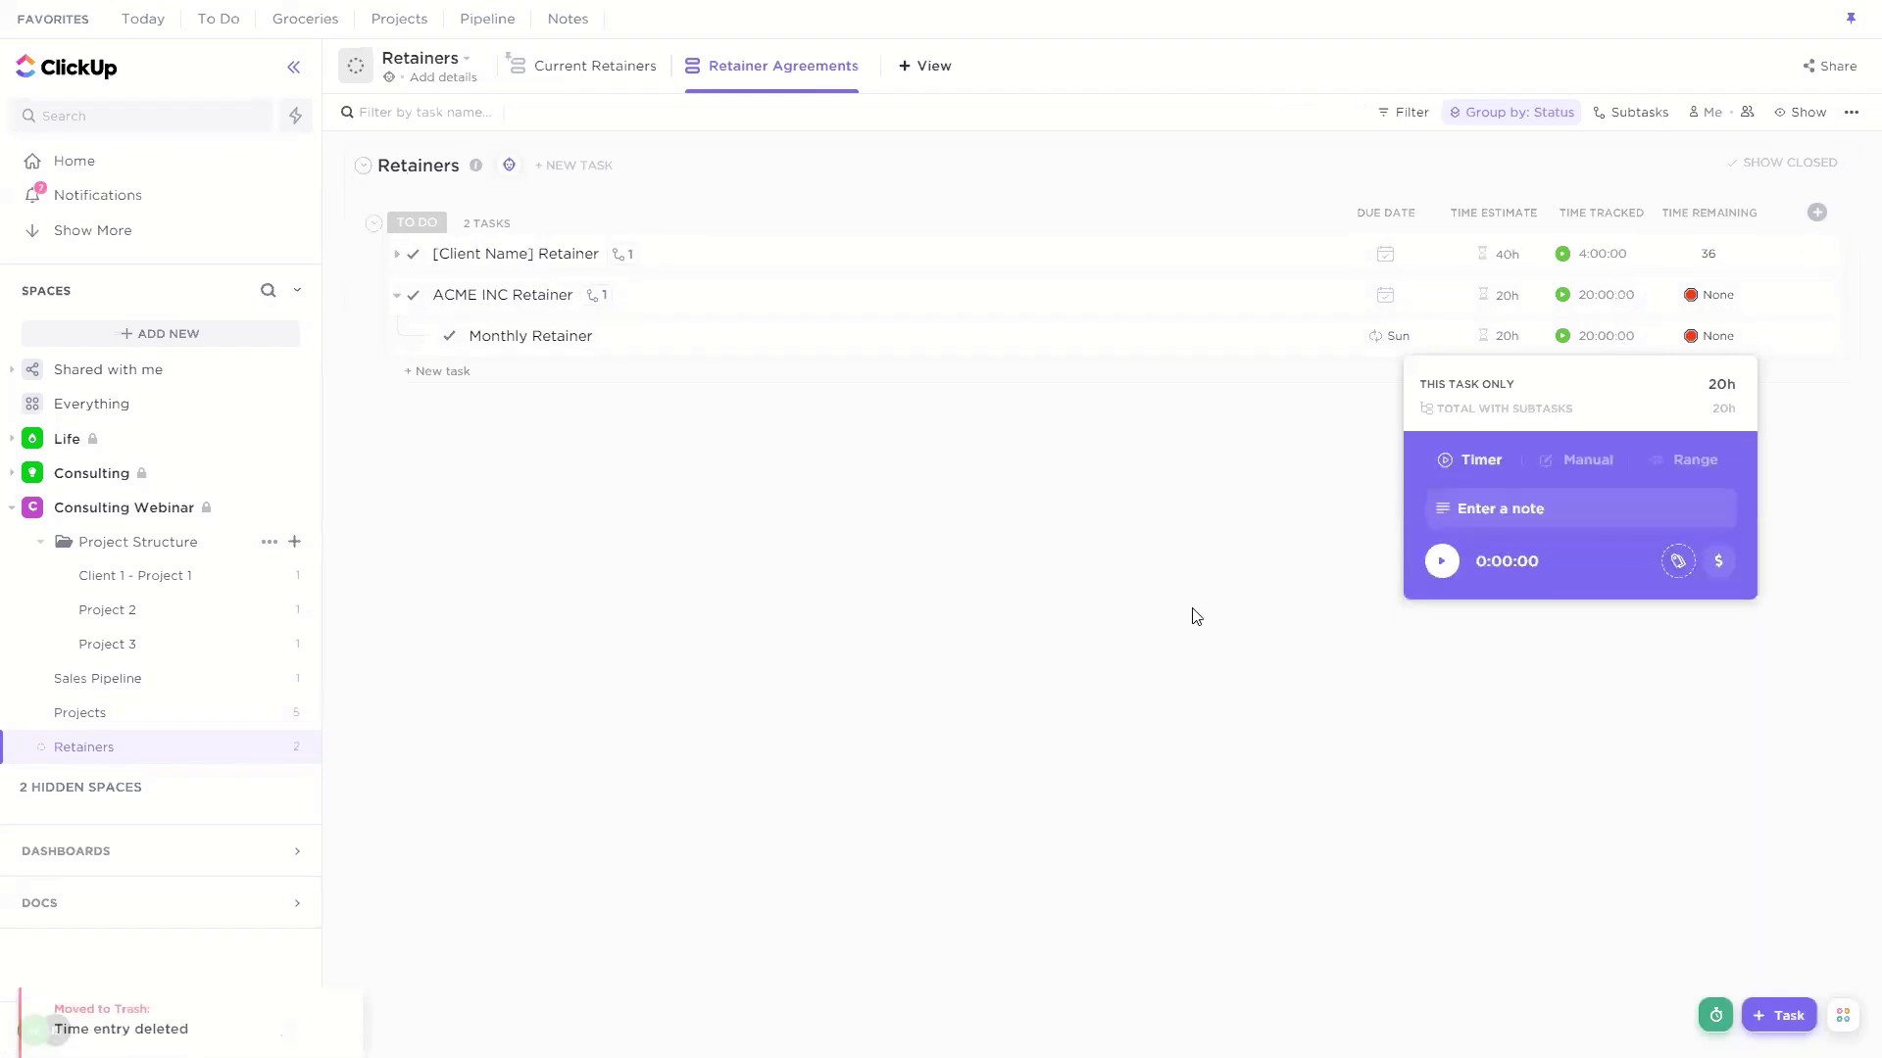
{"action": "left_click", "coordinate": [1547, 316]}
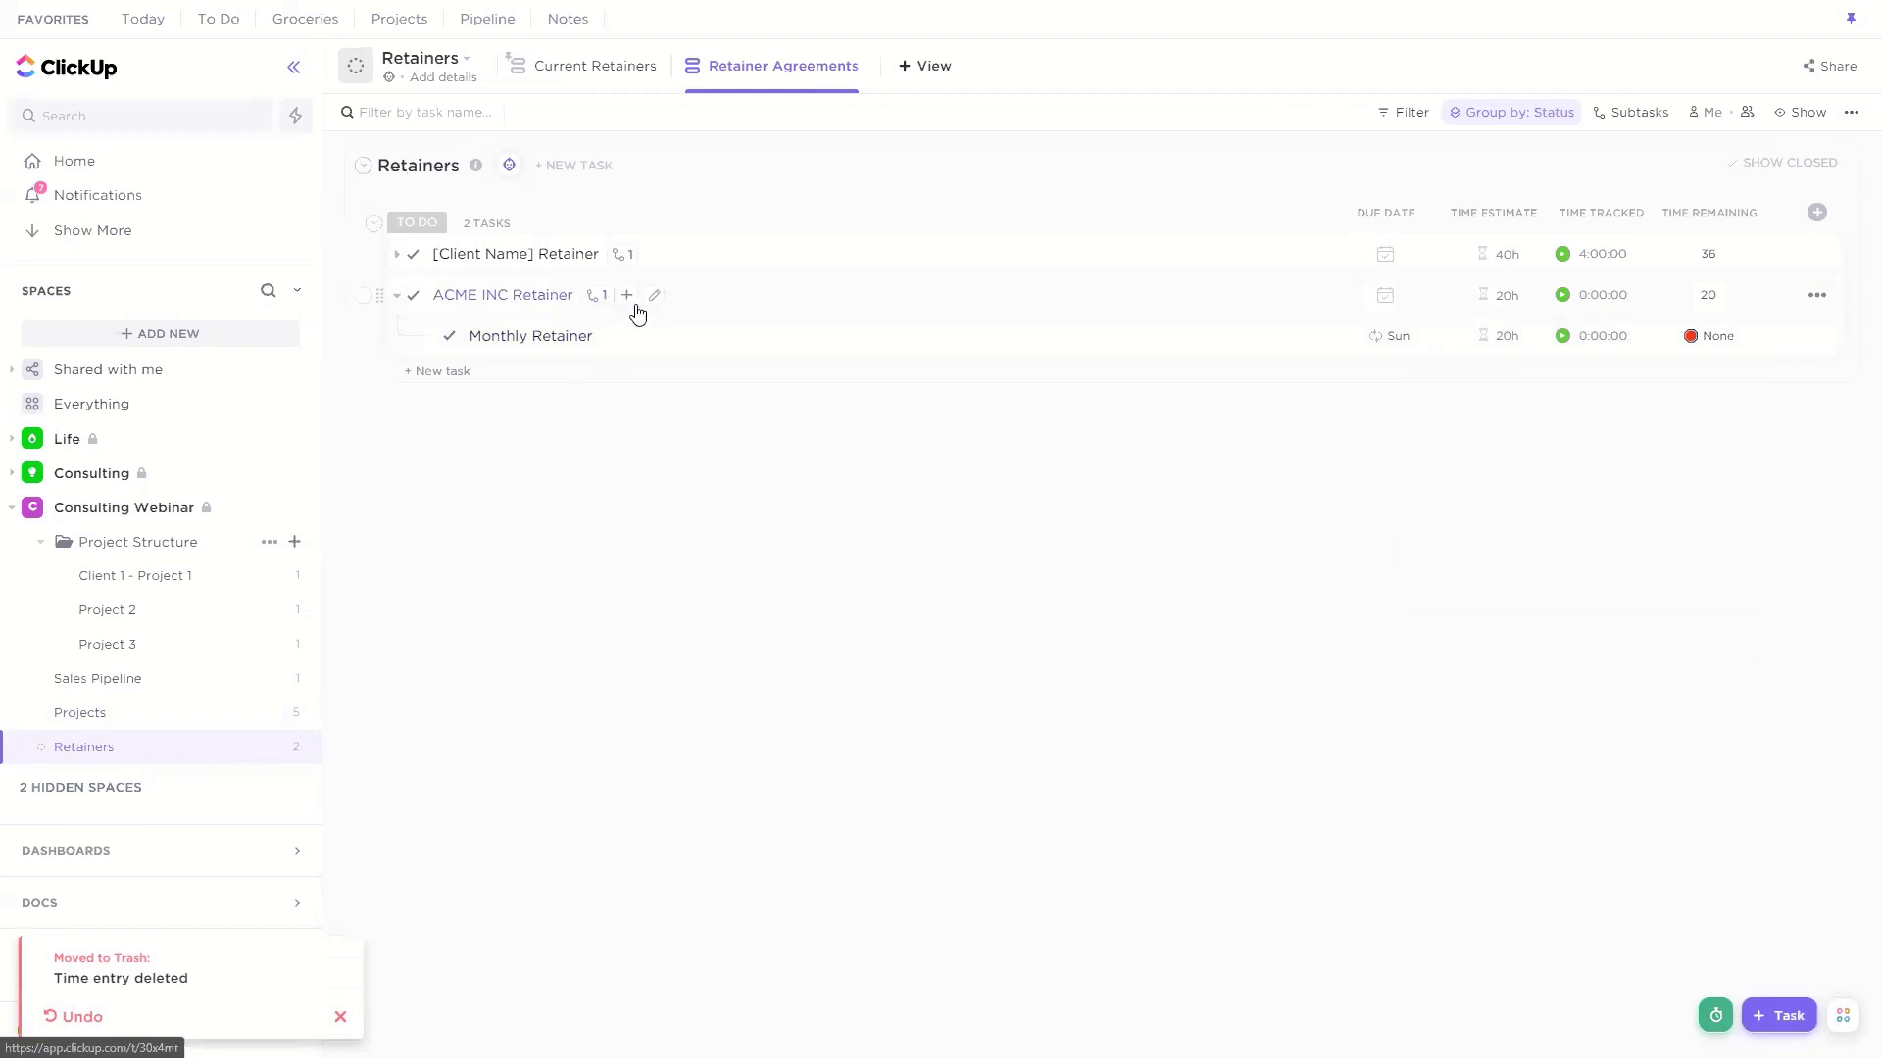
Step: Add a subtask named Test under ACME INC Retainer and set its time estimate to 2h
{"action": "left_click", "coordinate": [626, 296]}
{"action": "type", "text": "Test"}
{"action": "key", "text": "Return"}
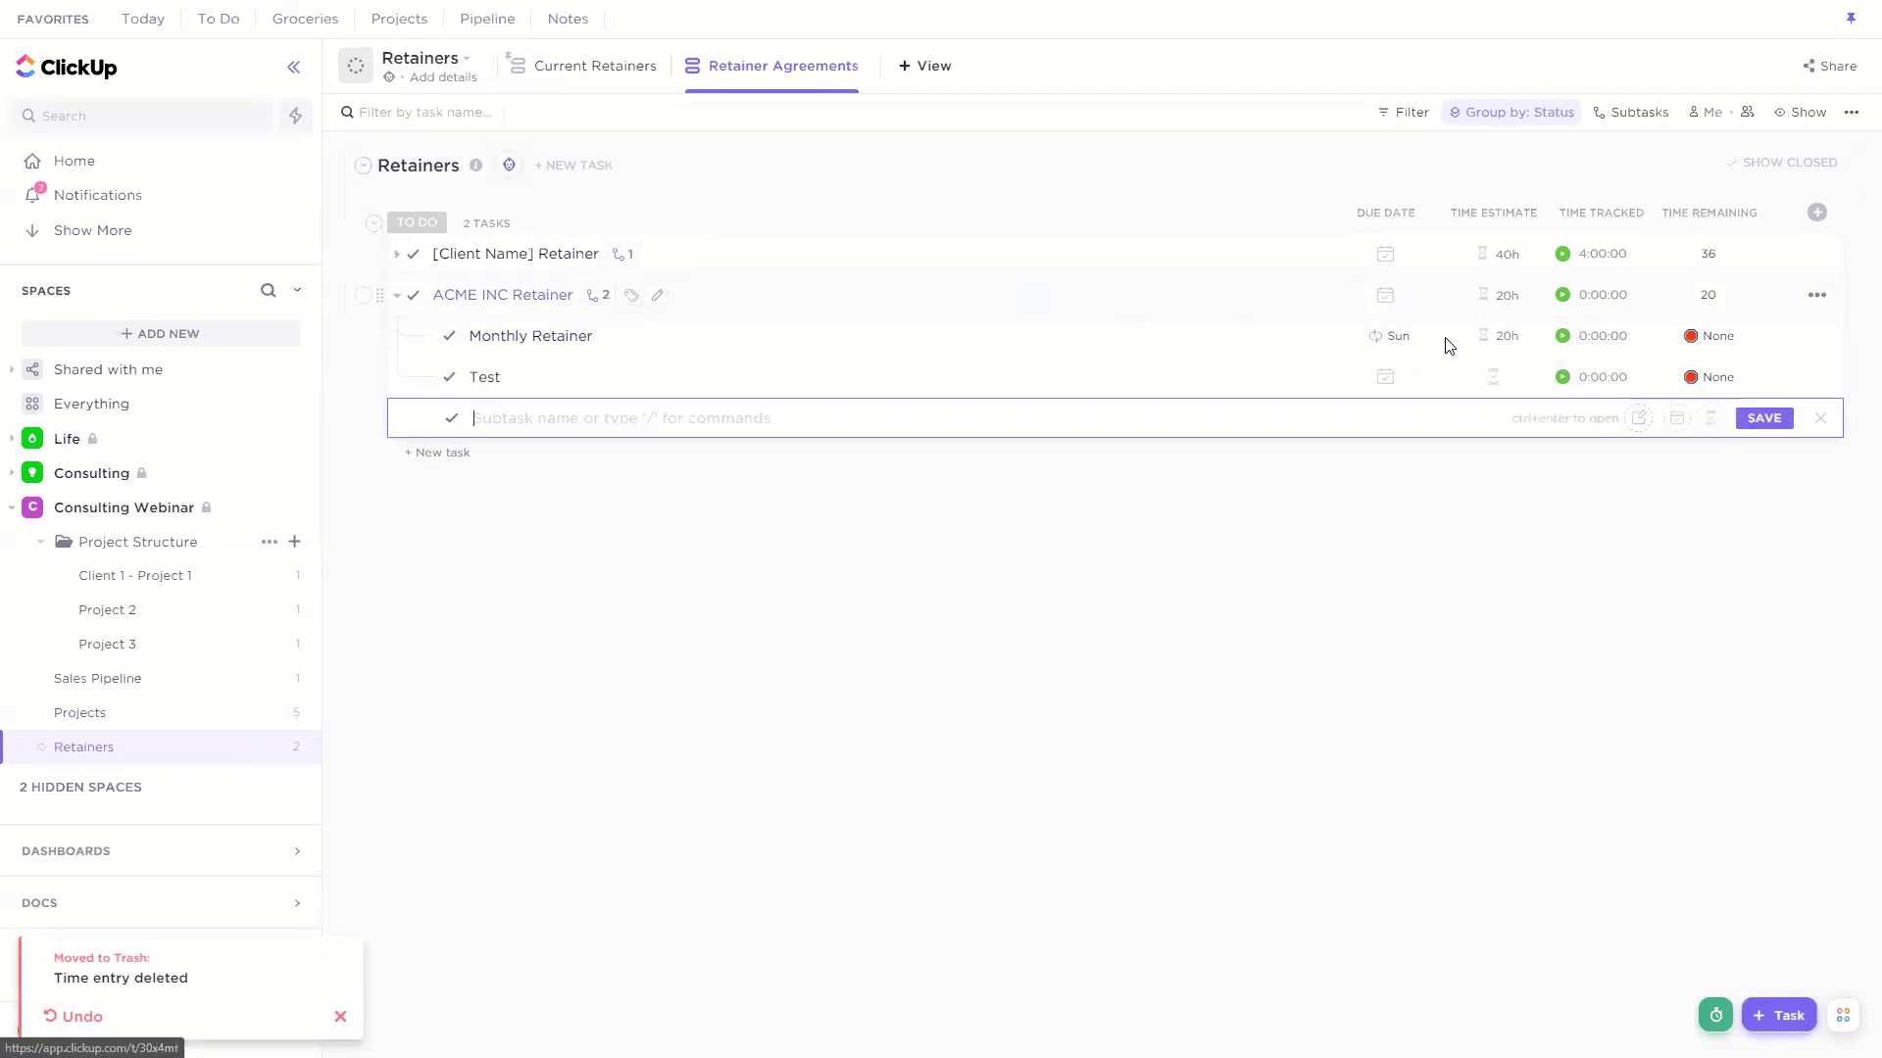
{"action": "left_click", "coordinate": [1492, 379]}
{"action": "type", "text": "2h"}
{"action": "left_click", "coordinate": [1754, 518]}
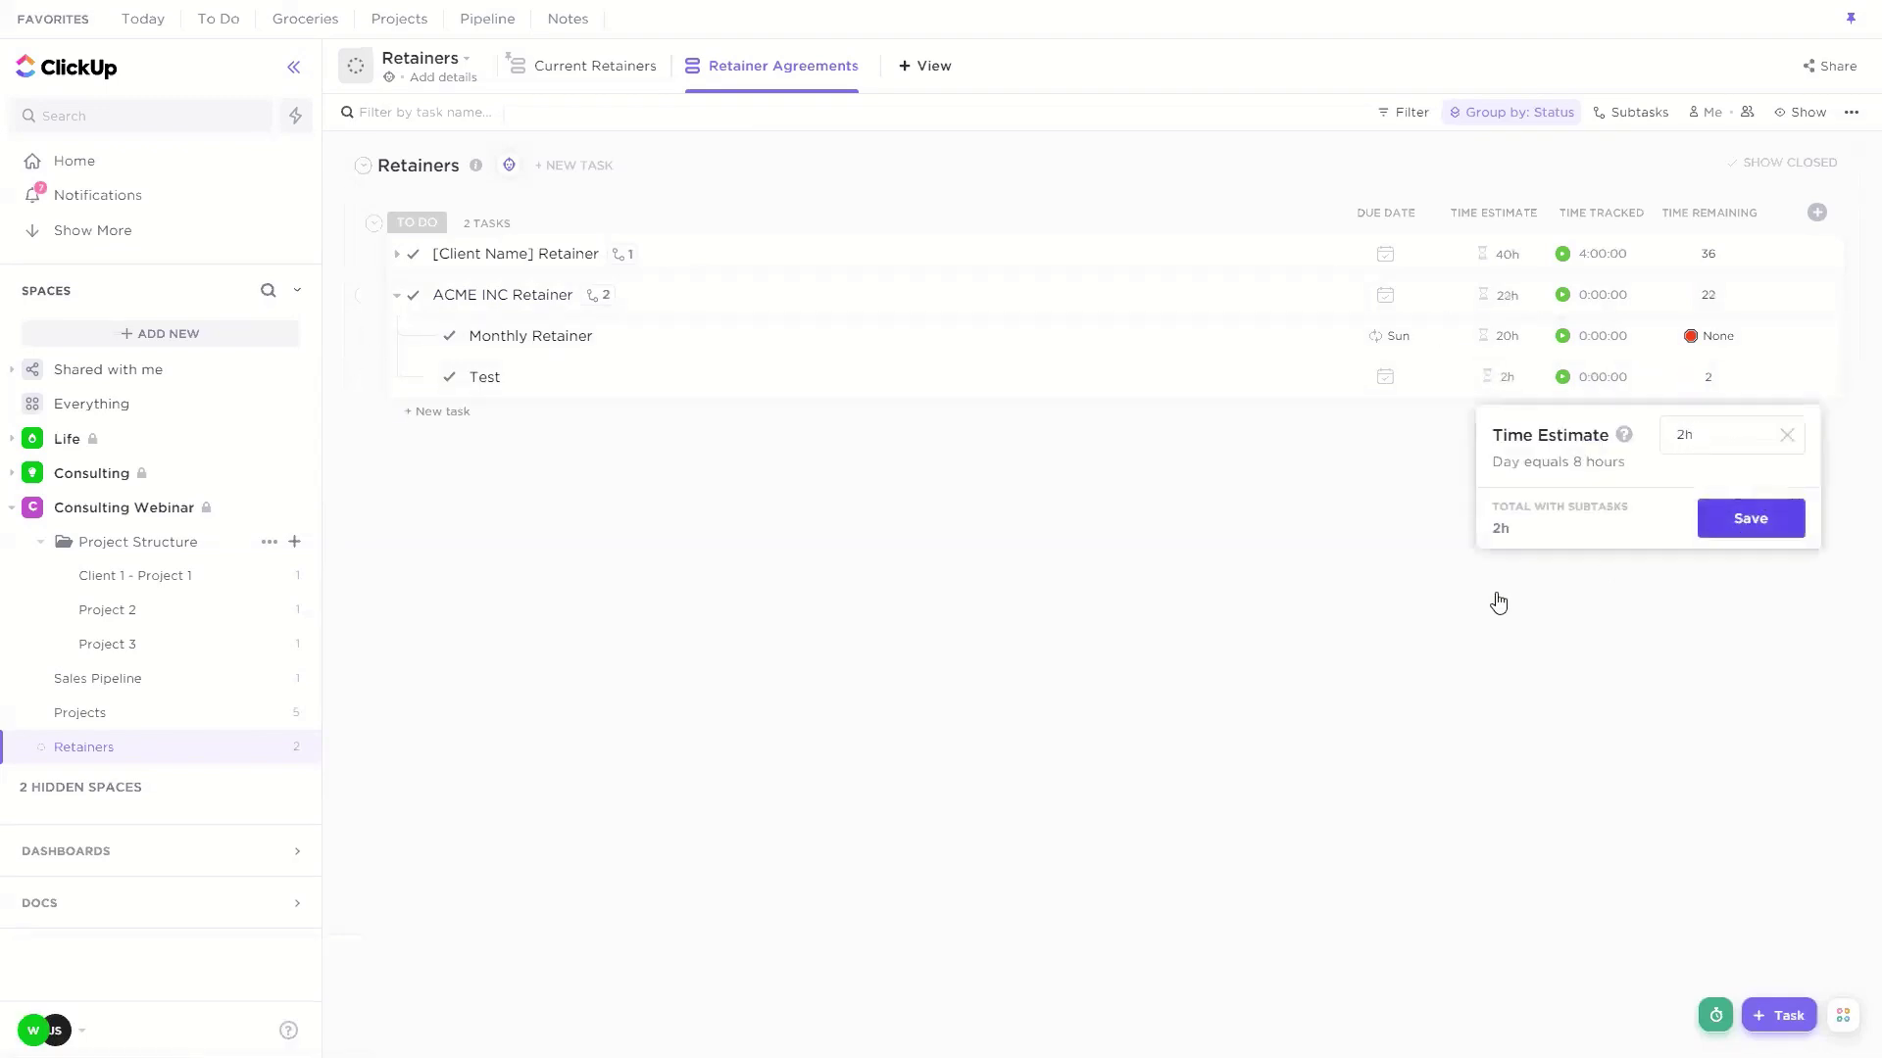
Step: Log a manual time entry of 22h dated yesterday on the ACME INC Retainer task
{"action": "left_click", "coordinate": [1585, 297]}
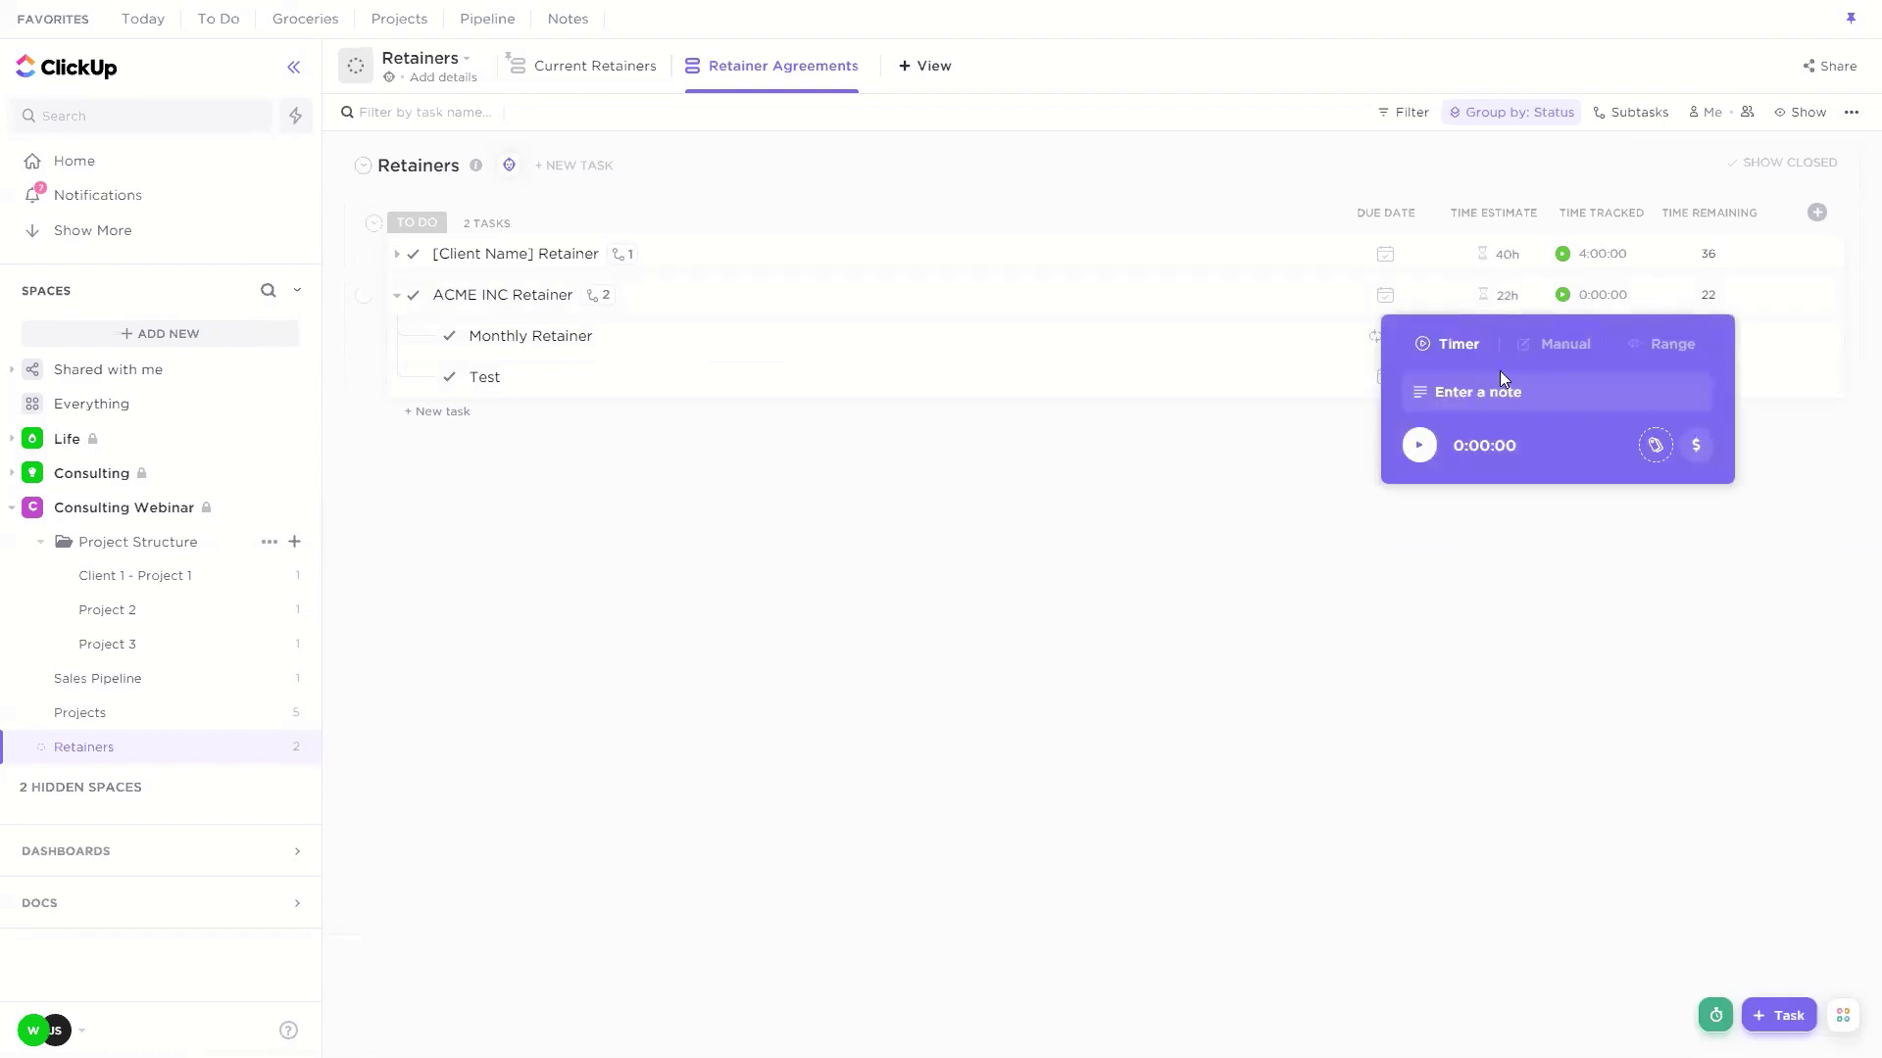
{"action": "left_click", "coordinate": [1565, 345]}
{"action": "type", "text": "22h"}
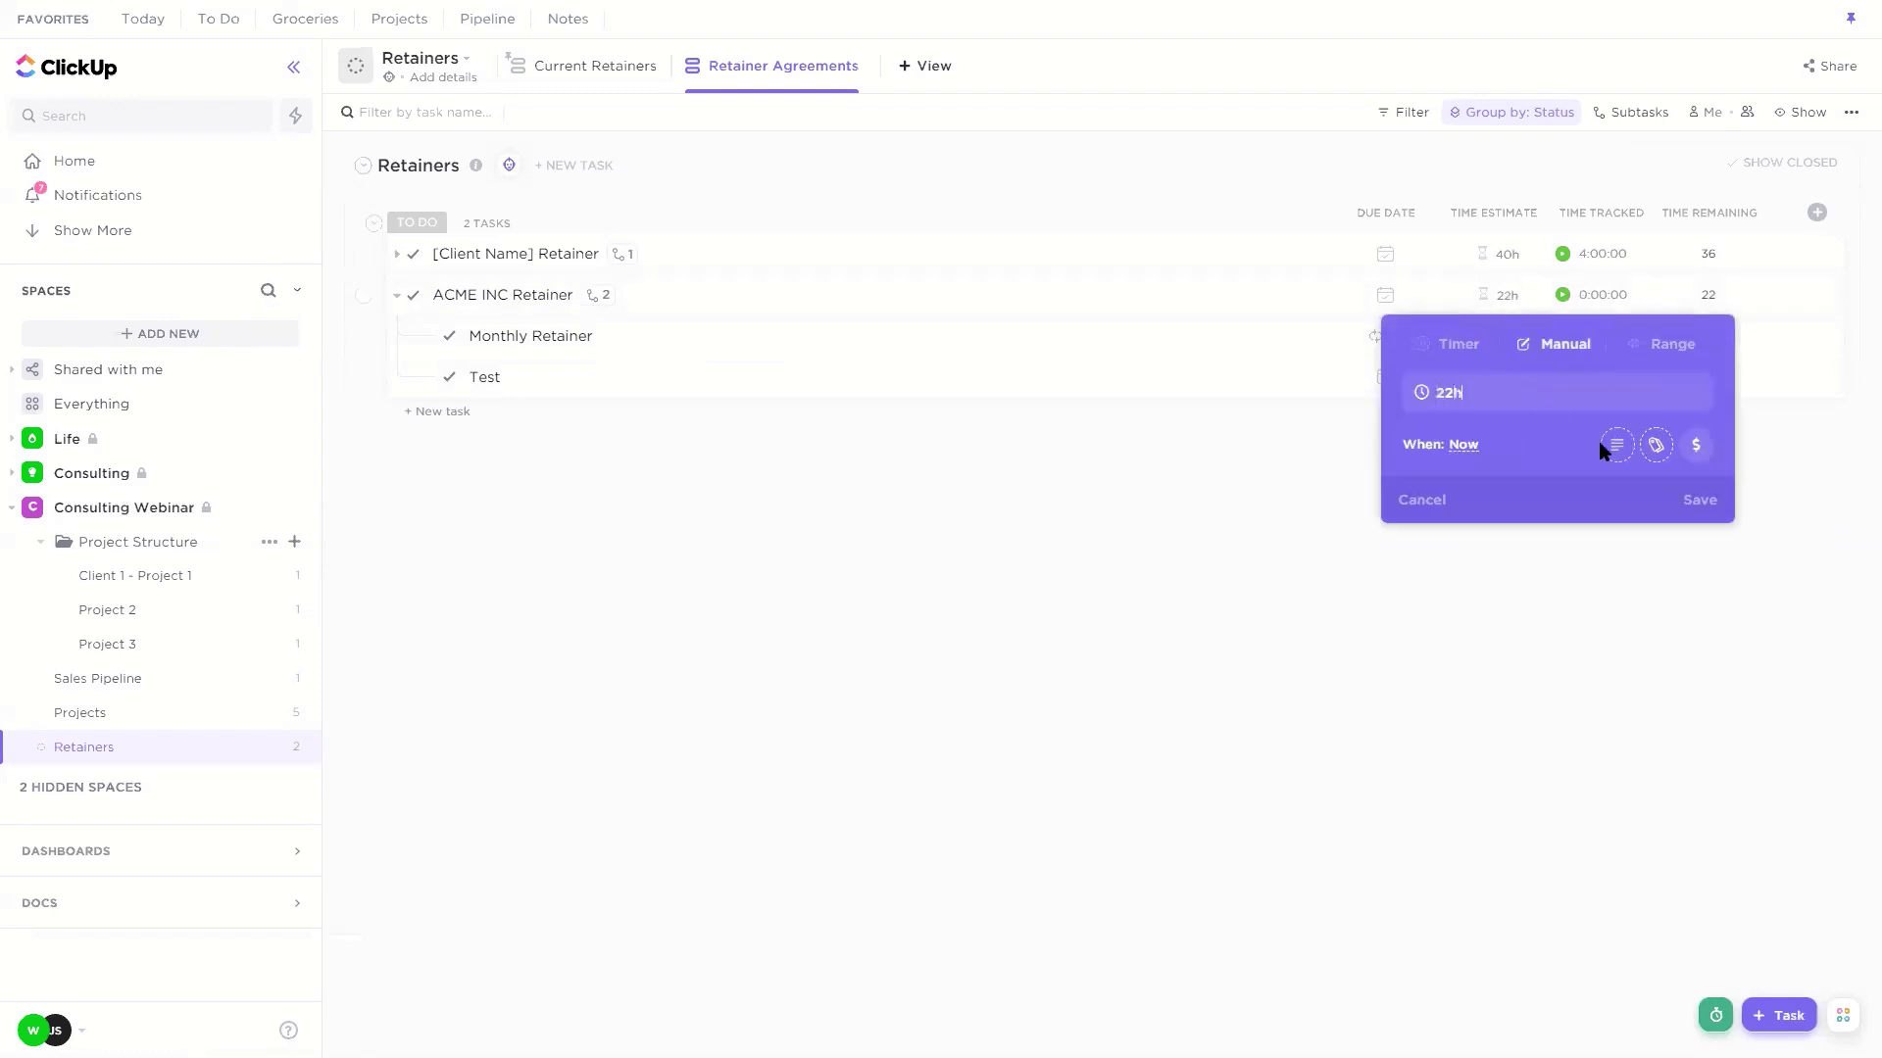
{"action": "left_click", "coordinate": [1539, 451]}
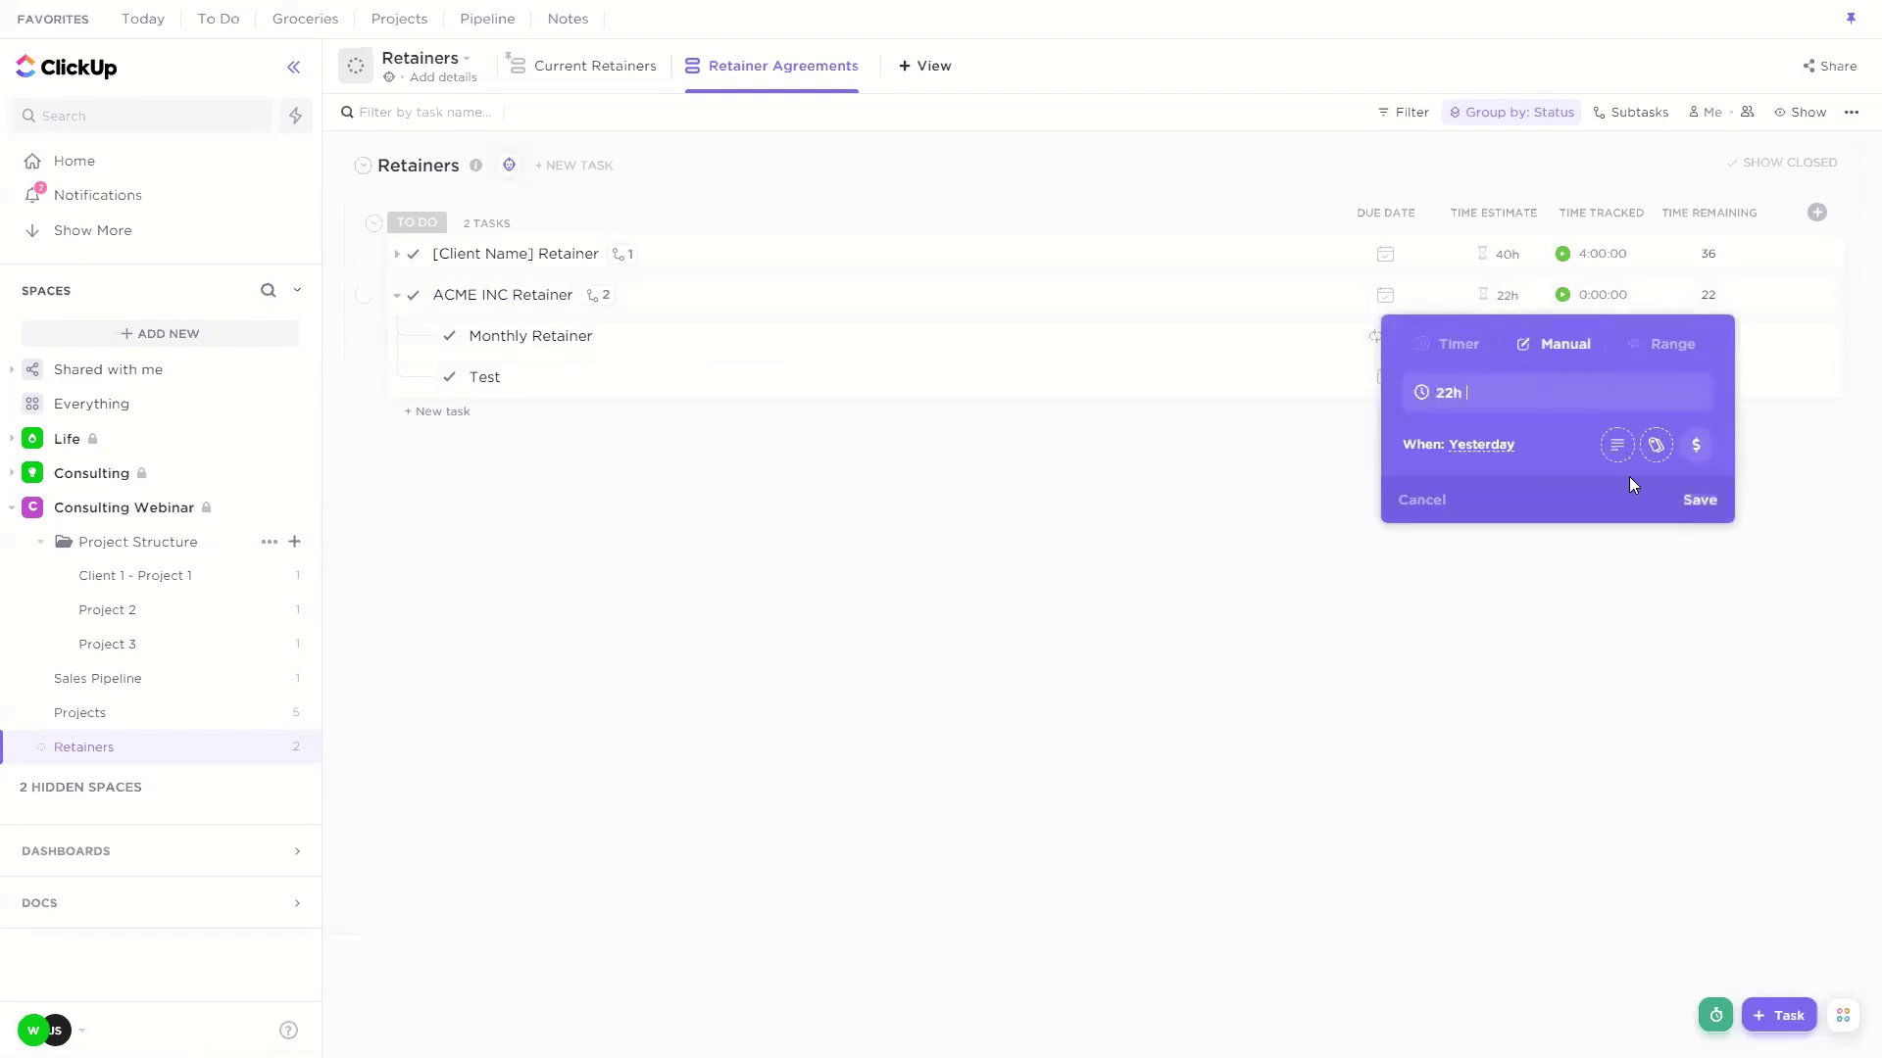
{"action": "left_click", "coordinate": [1701, 502]}
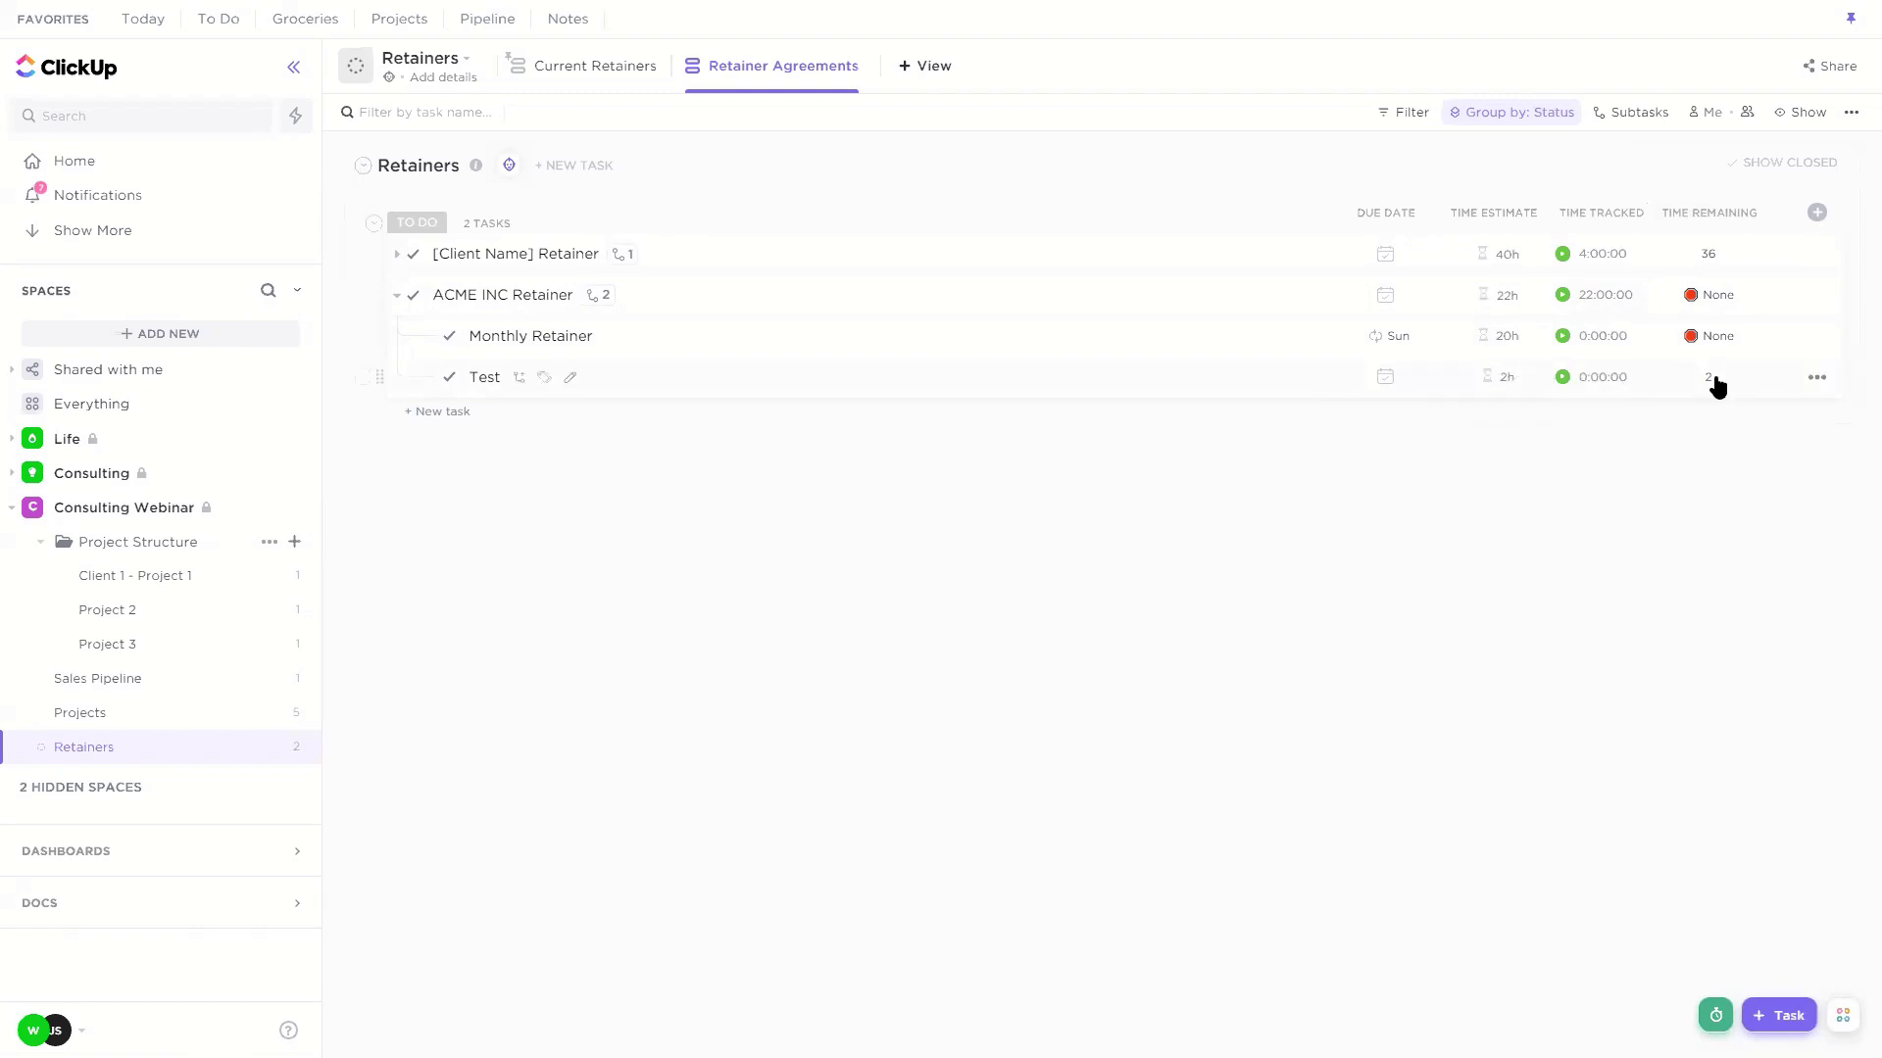
Step: Compare ACME INC Retainer's time columns with its subtasks collapsed and expanded, leaving the subtasks collapsed
{"action": "left_click", "coordinate": [595, 295]}
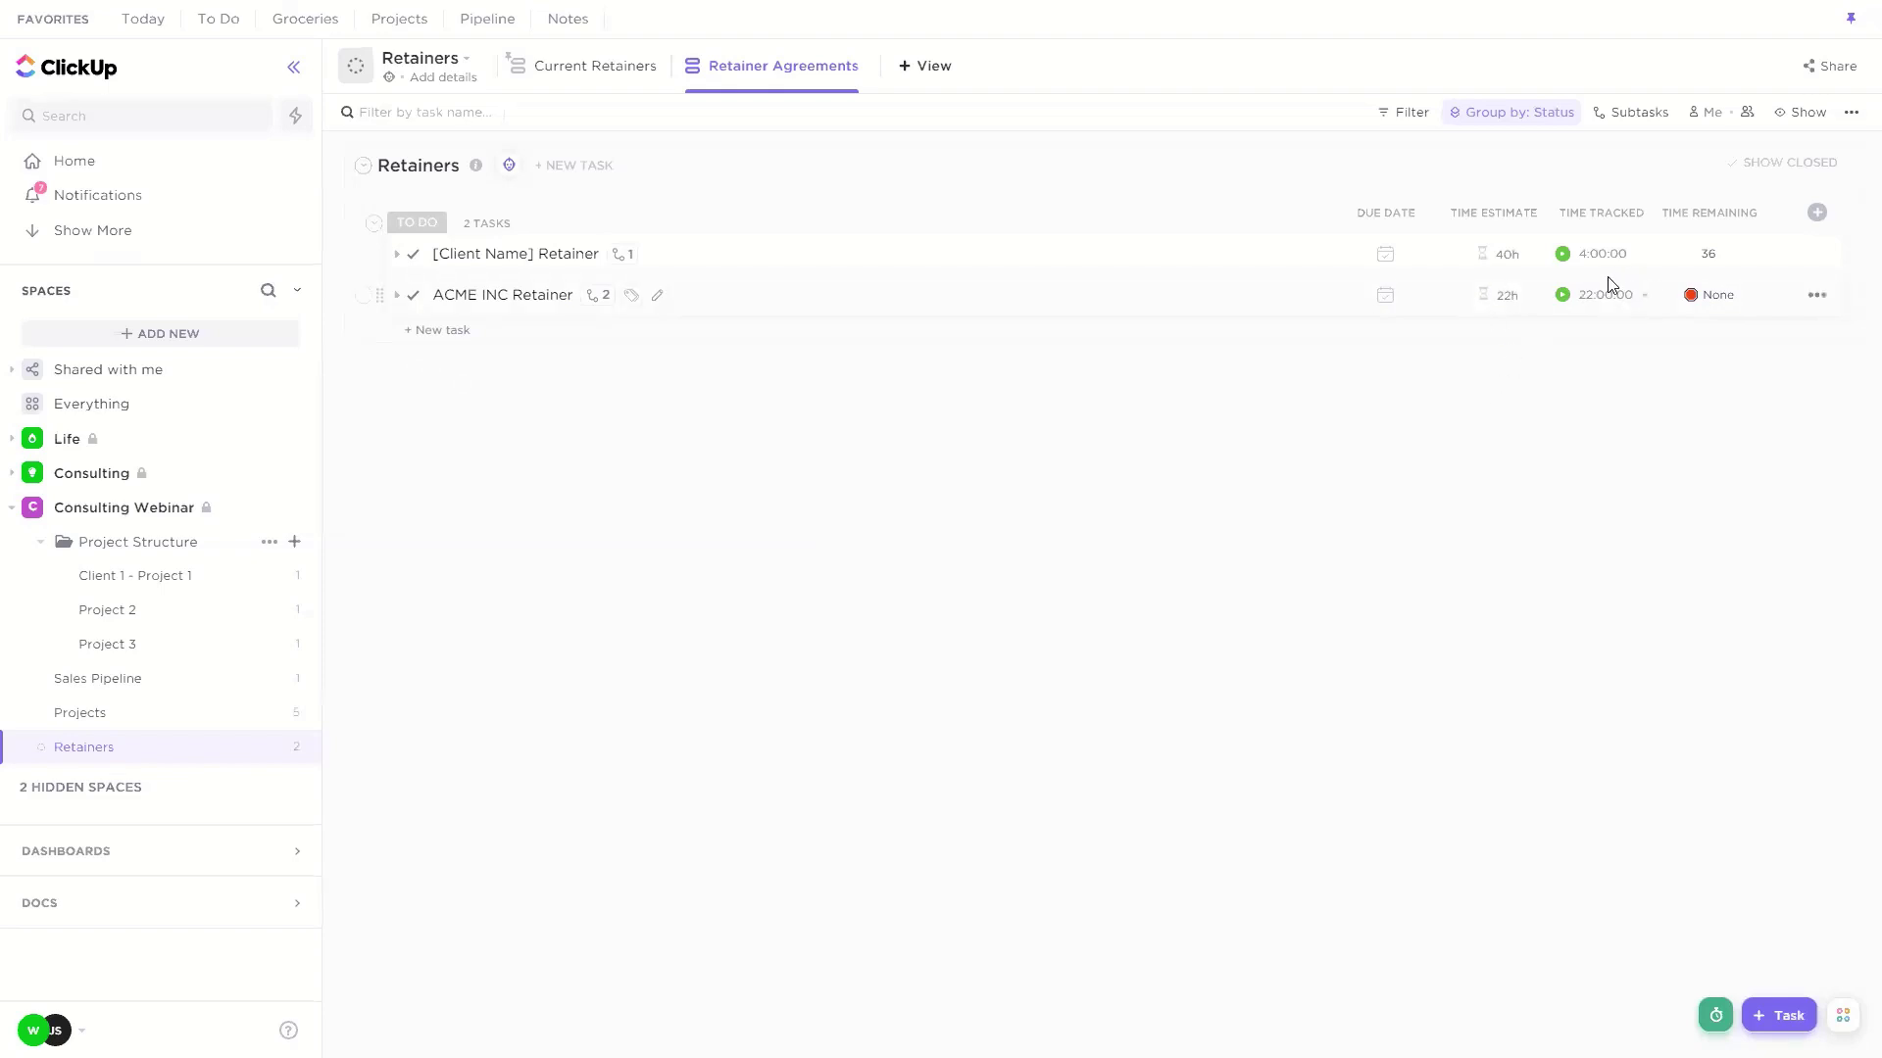
{"action": "left_click", "coordinate": [597, 296]}
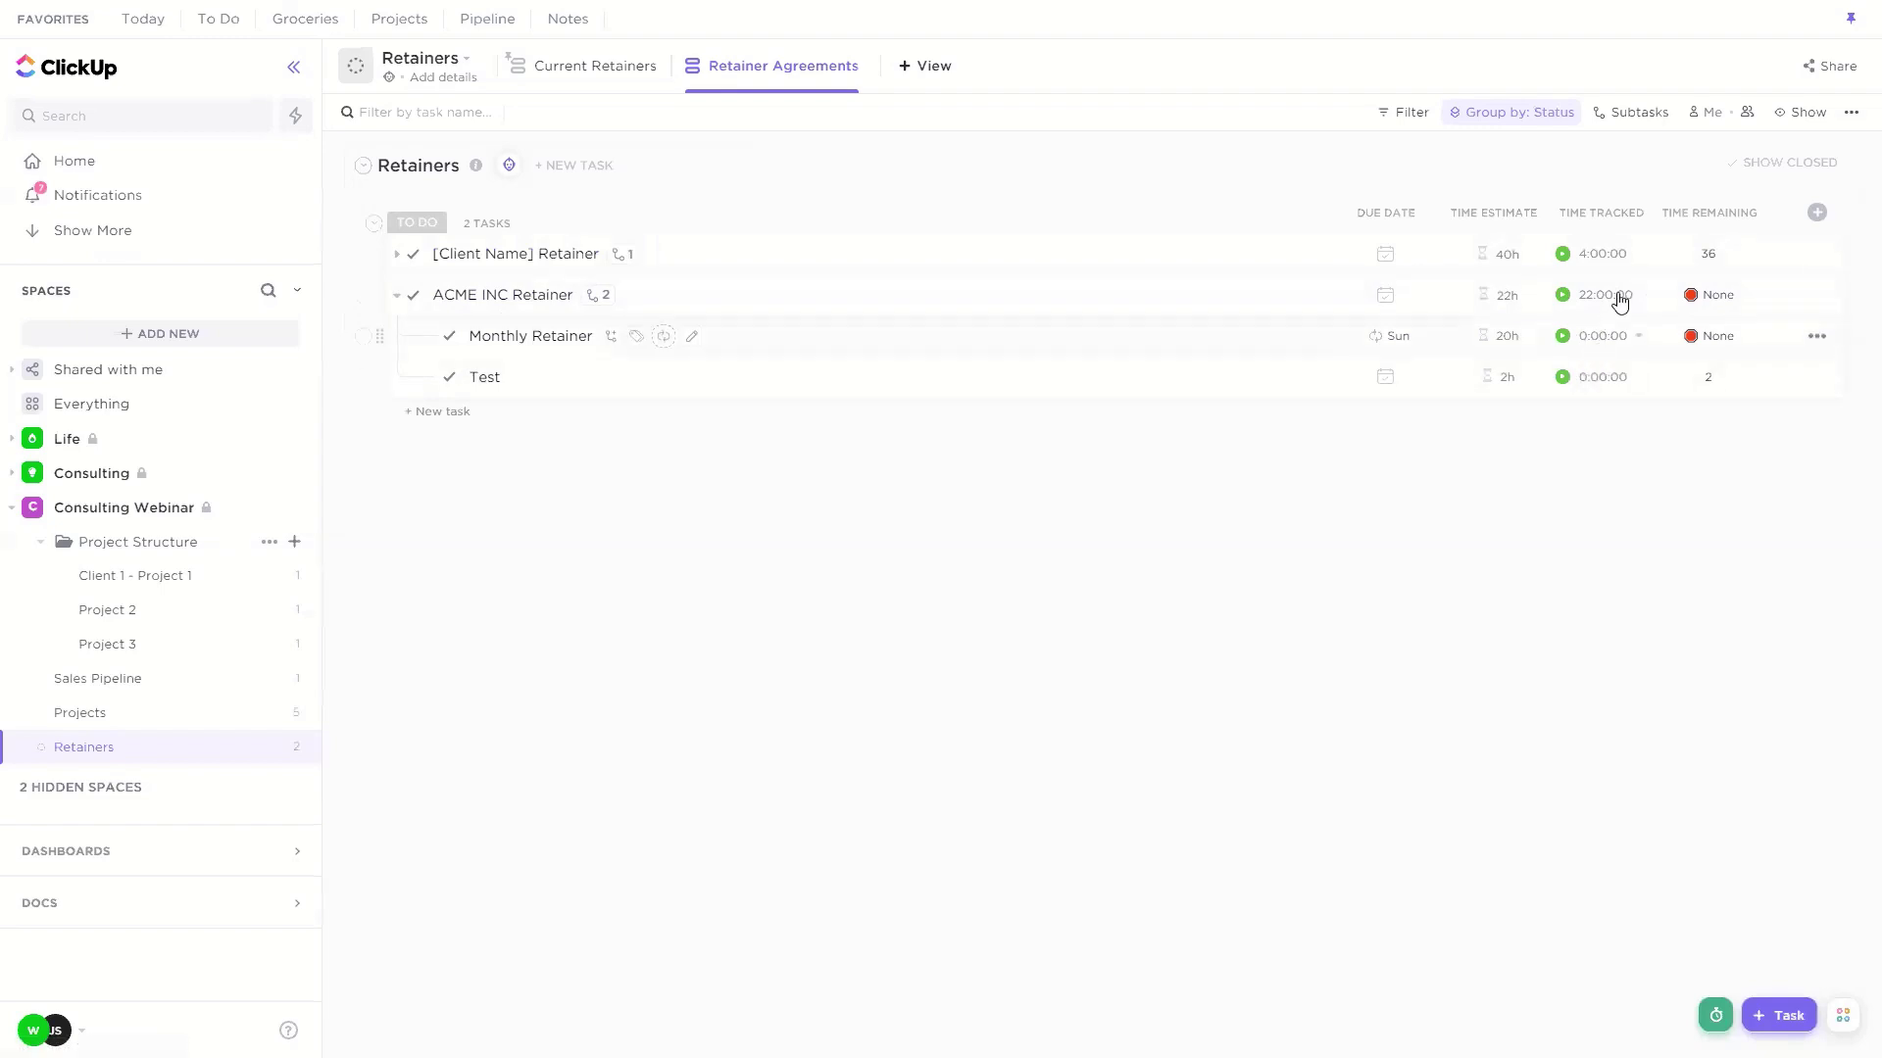
{"action": "left_click", "coordinate": [595, 297]}
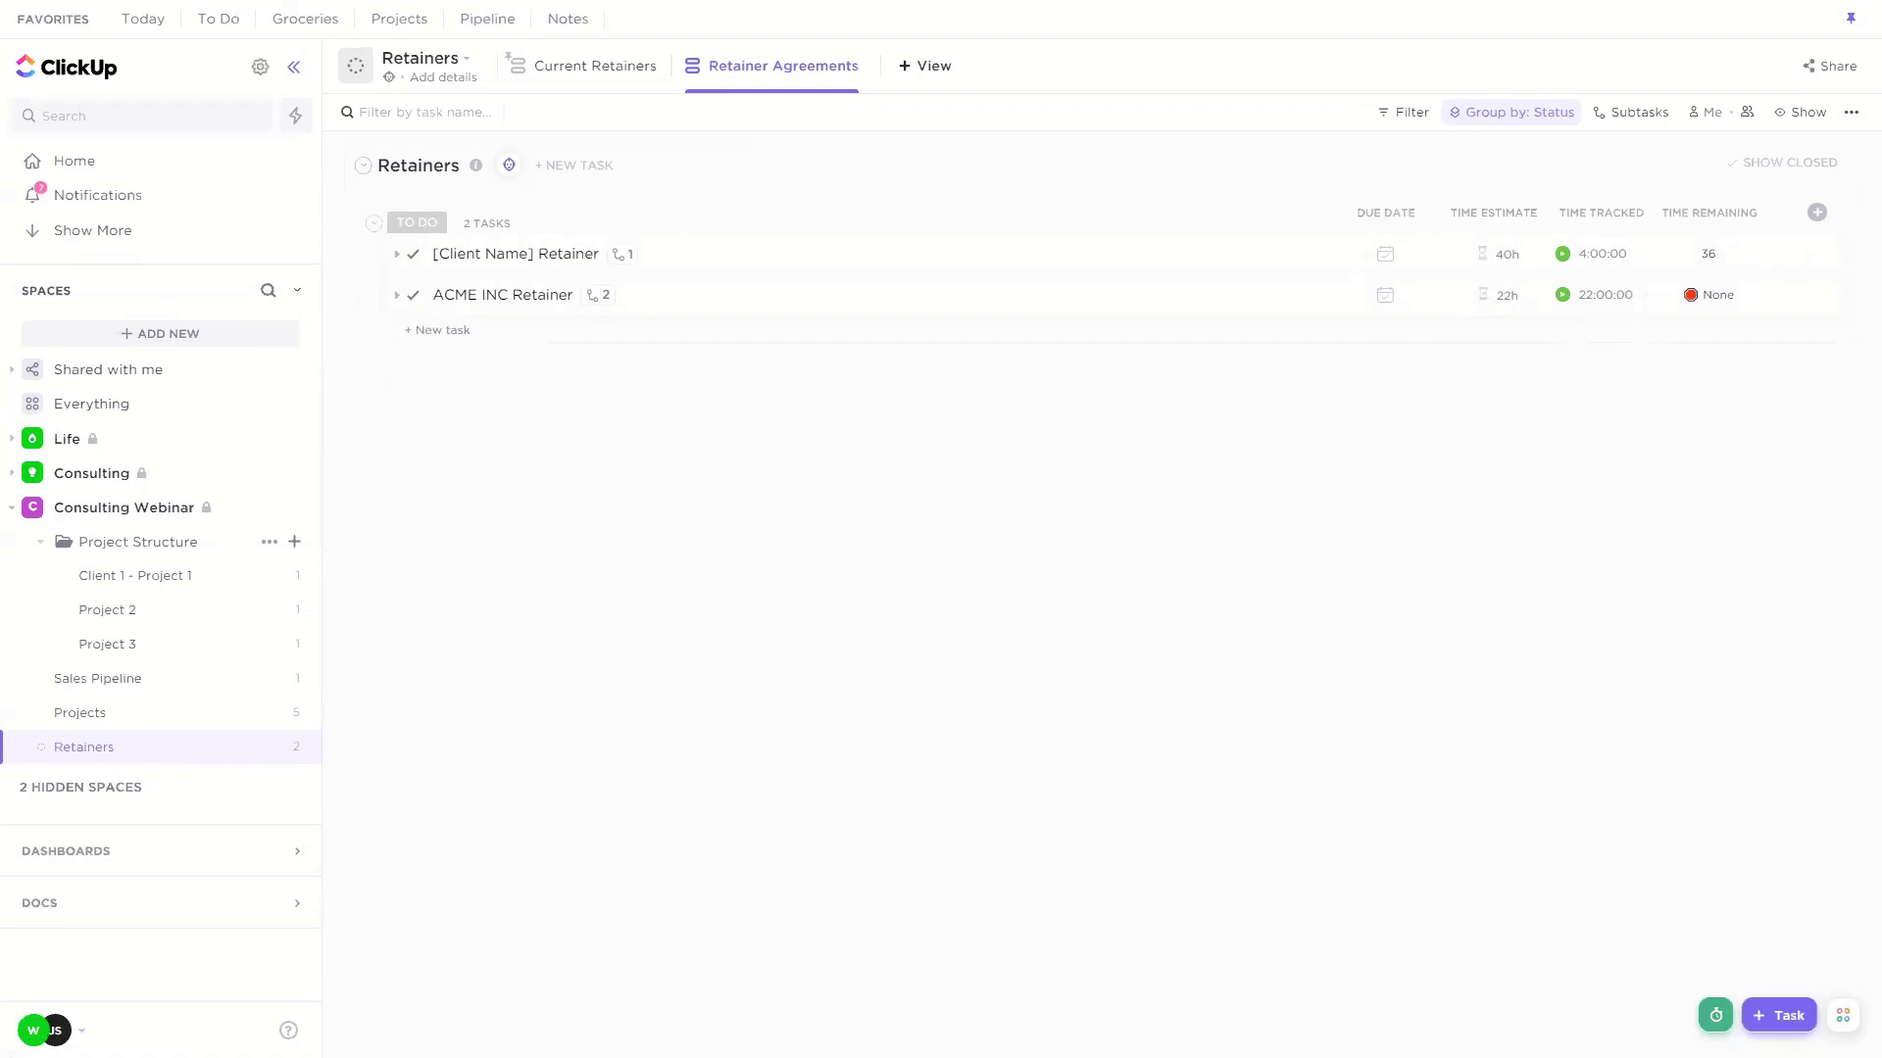
{"action": "left_click", "coordinate": [49, 1025]}
{"action": "left_click", "coordinate": [987, 590]}
Step: Create a task named Task in the Retainers list with a due date of next Monday
{"action": "left_click", "coordinate": [453, 331]}
{"action": "type", "text": "Task"}
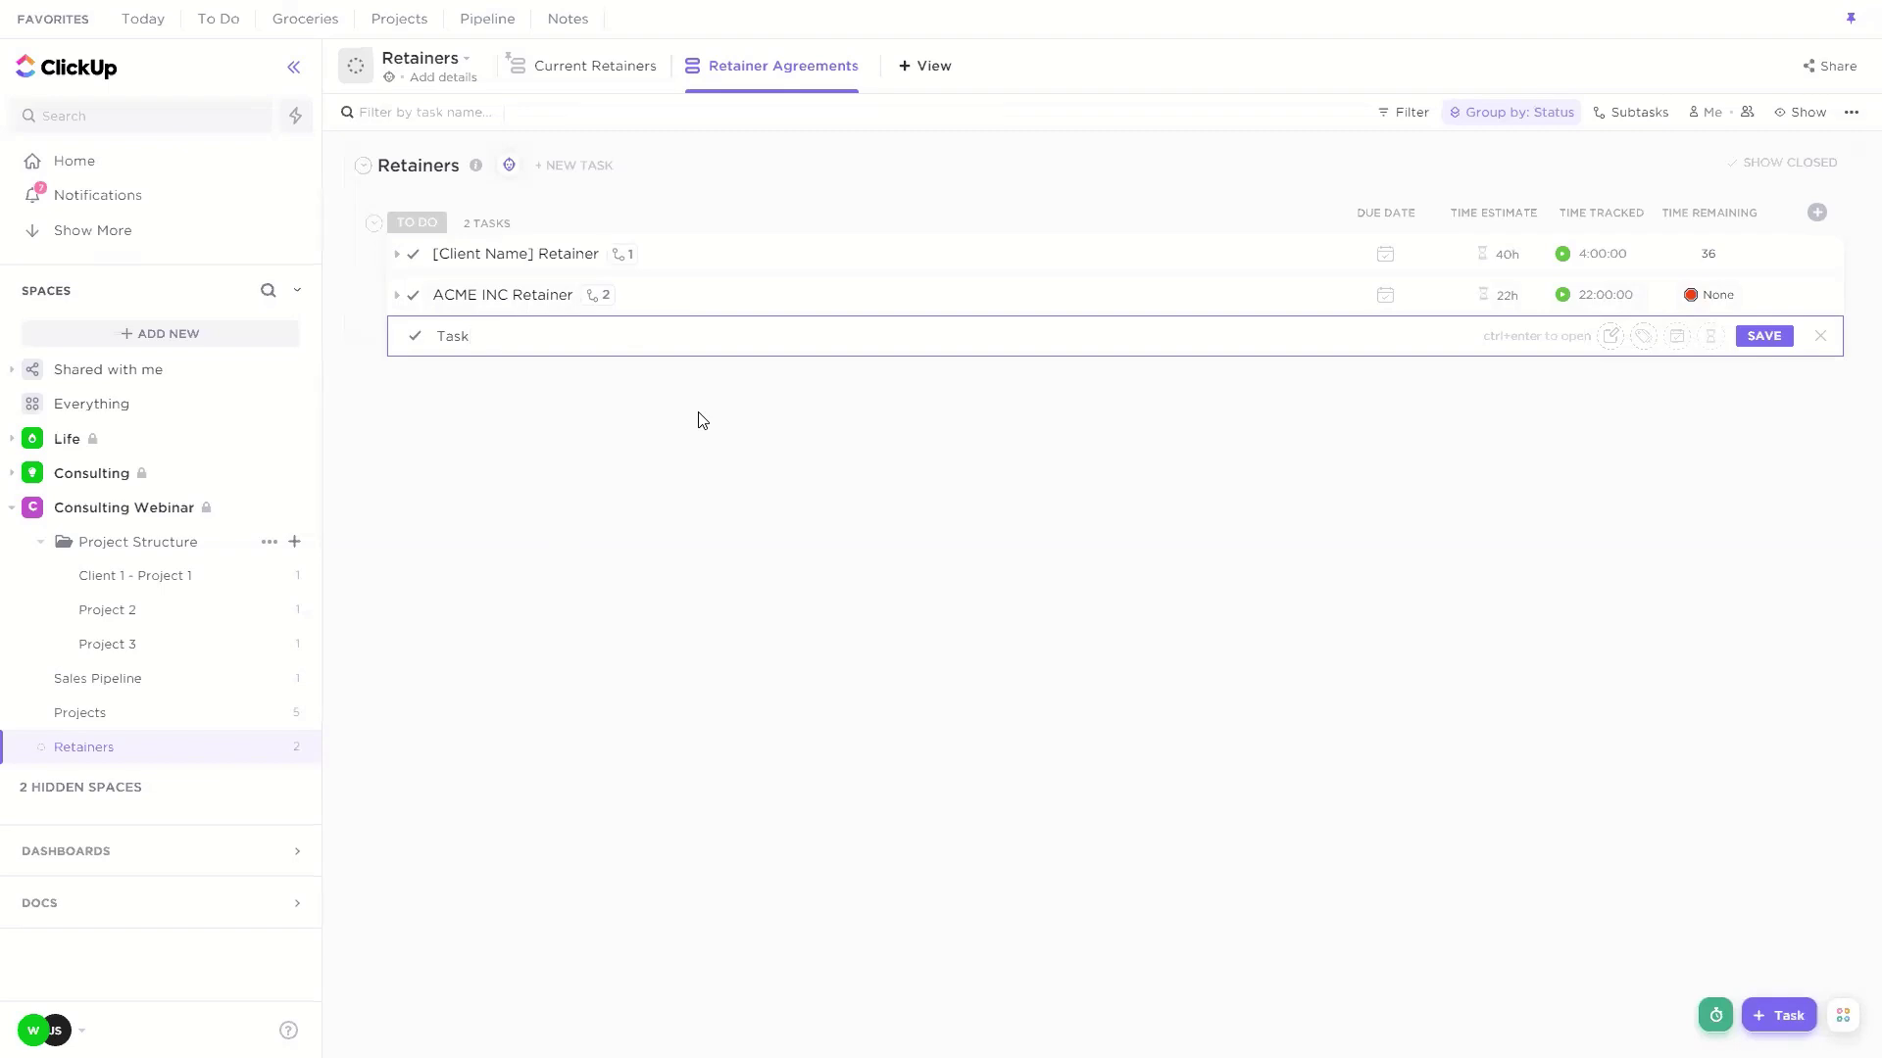
{"action": "key", "text": "Return"}
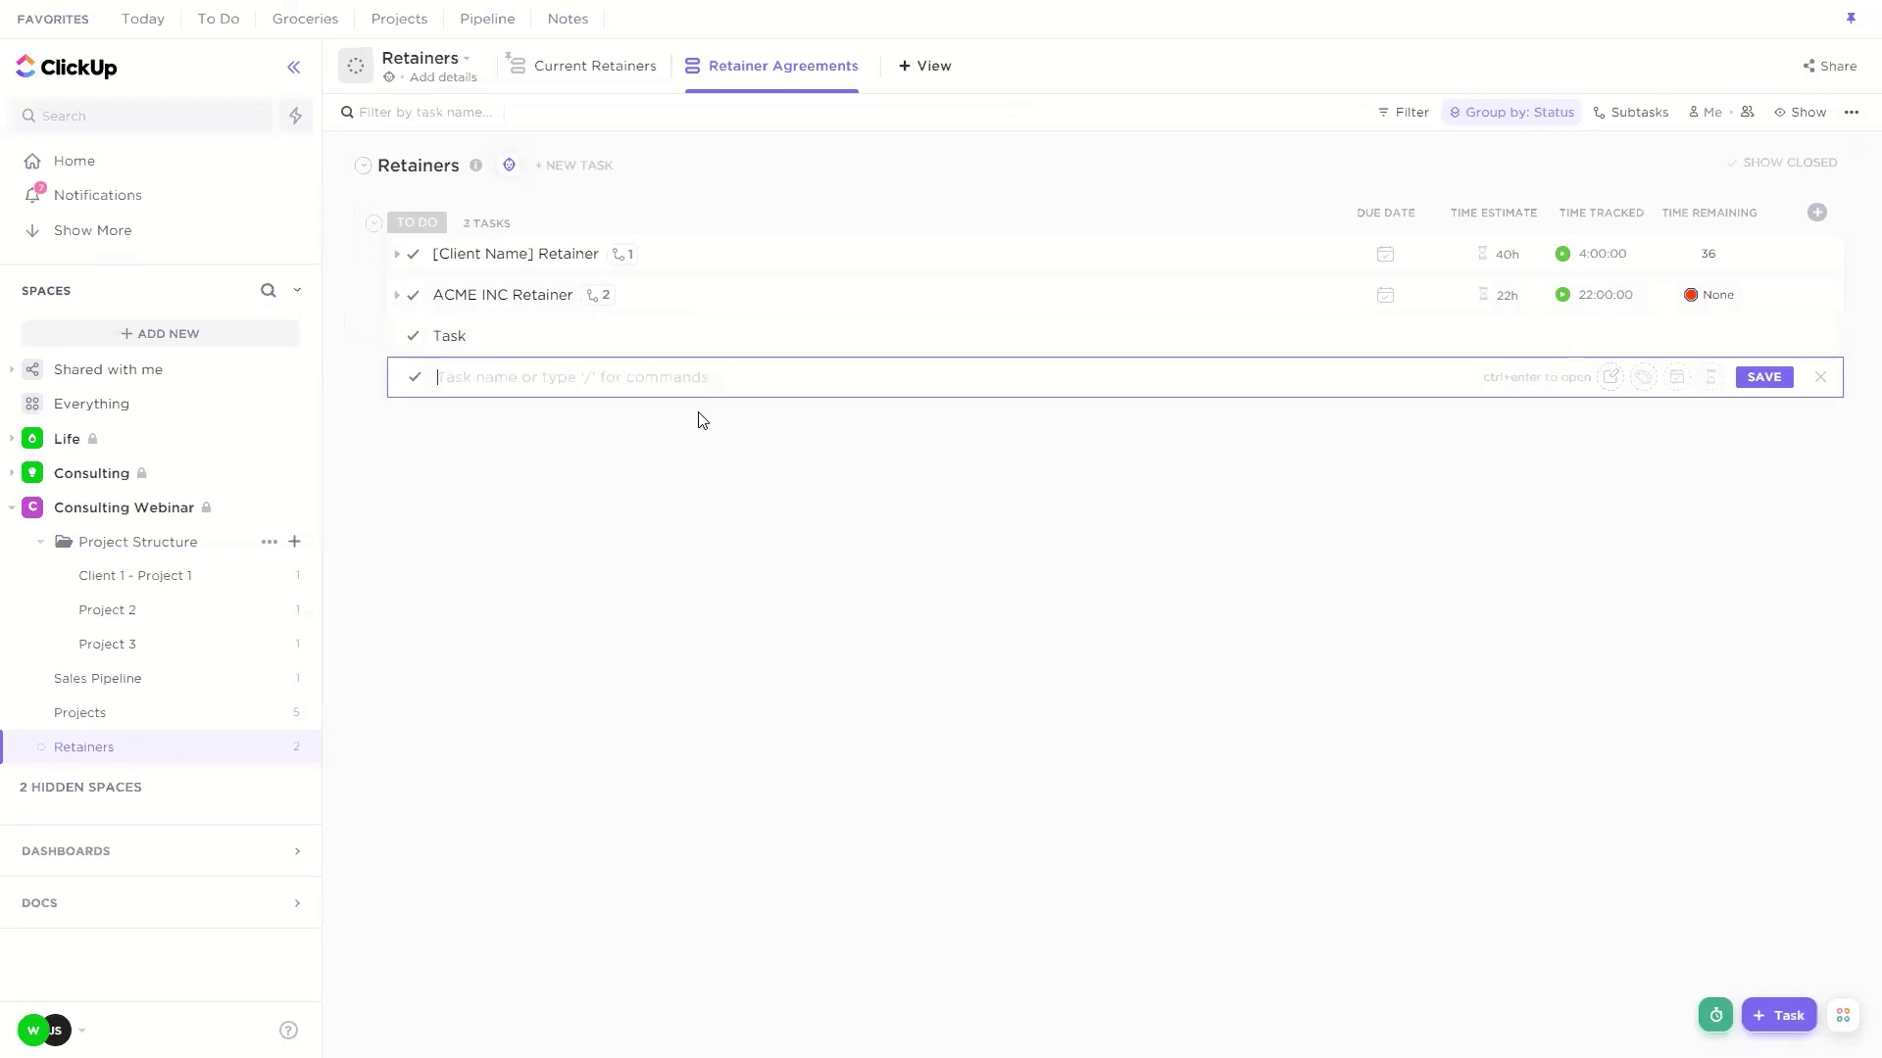
{"action": "left_click", "coordinate": [1385, 338]}
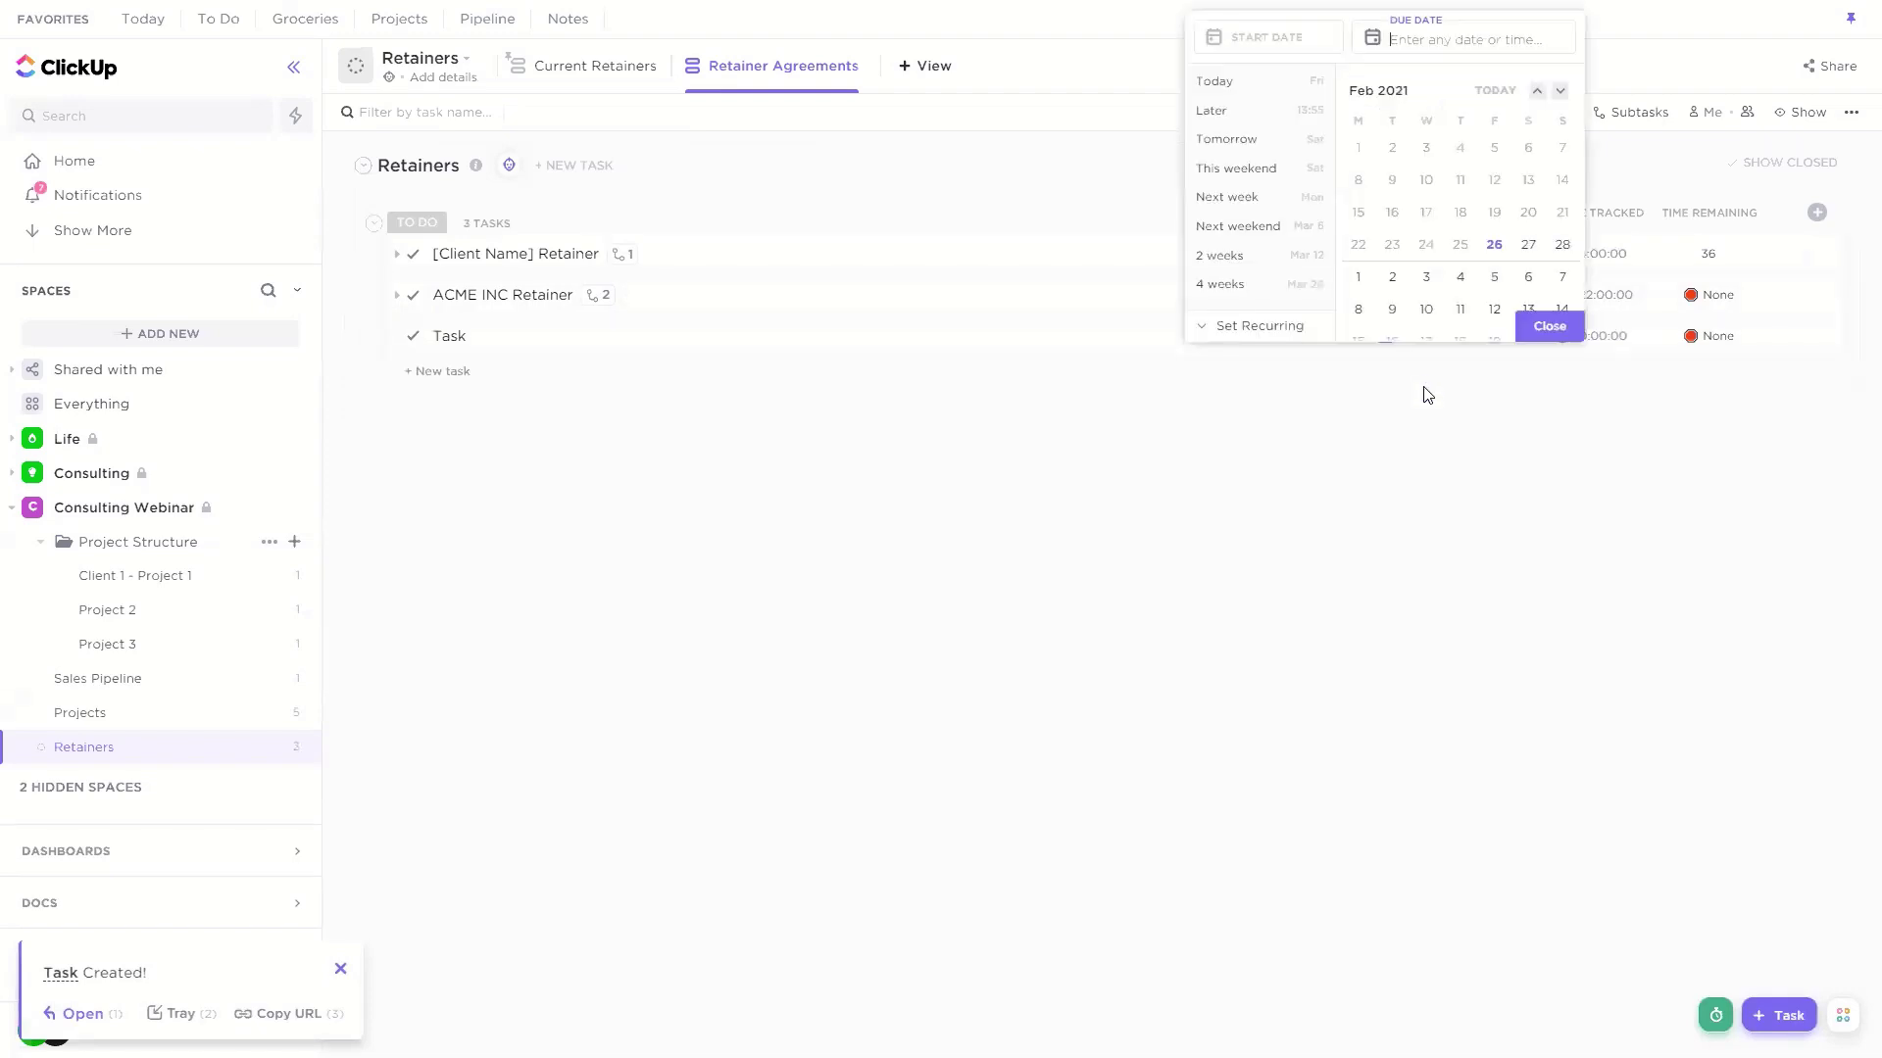
{"action": "left_click", "coordinate": [1548, 327]}
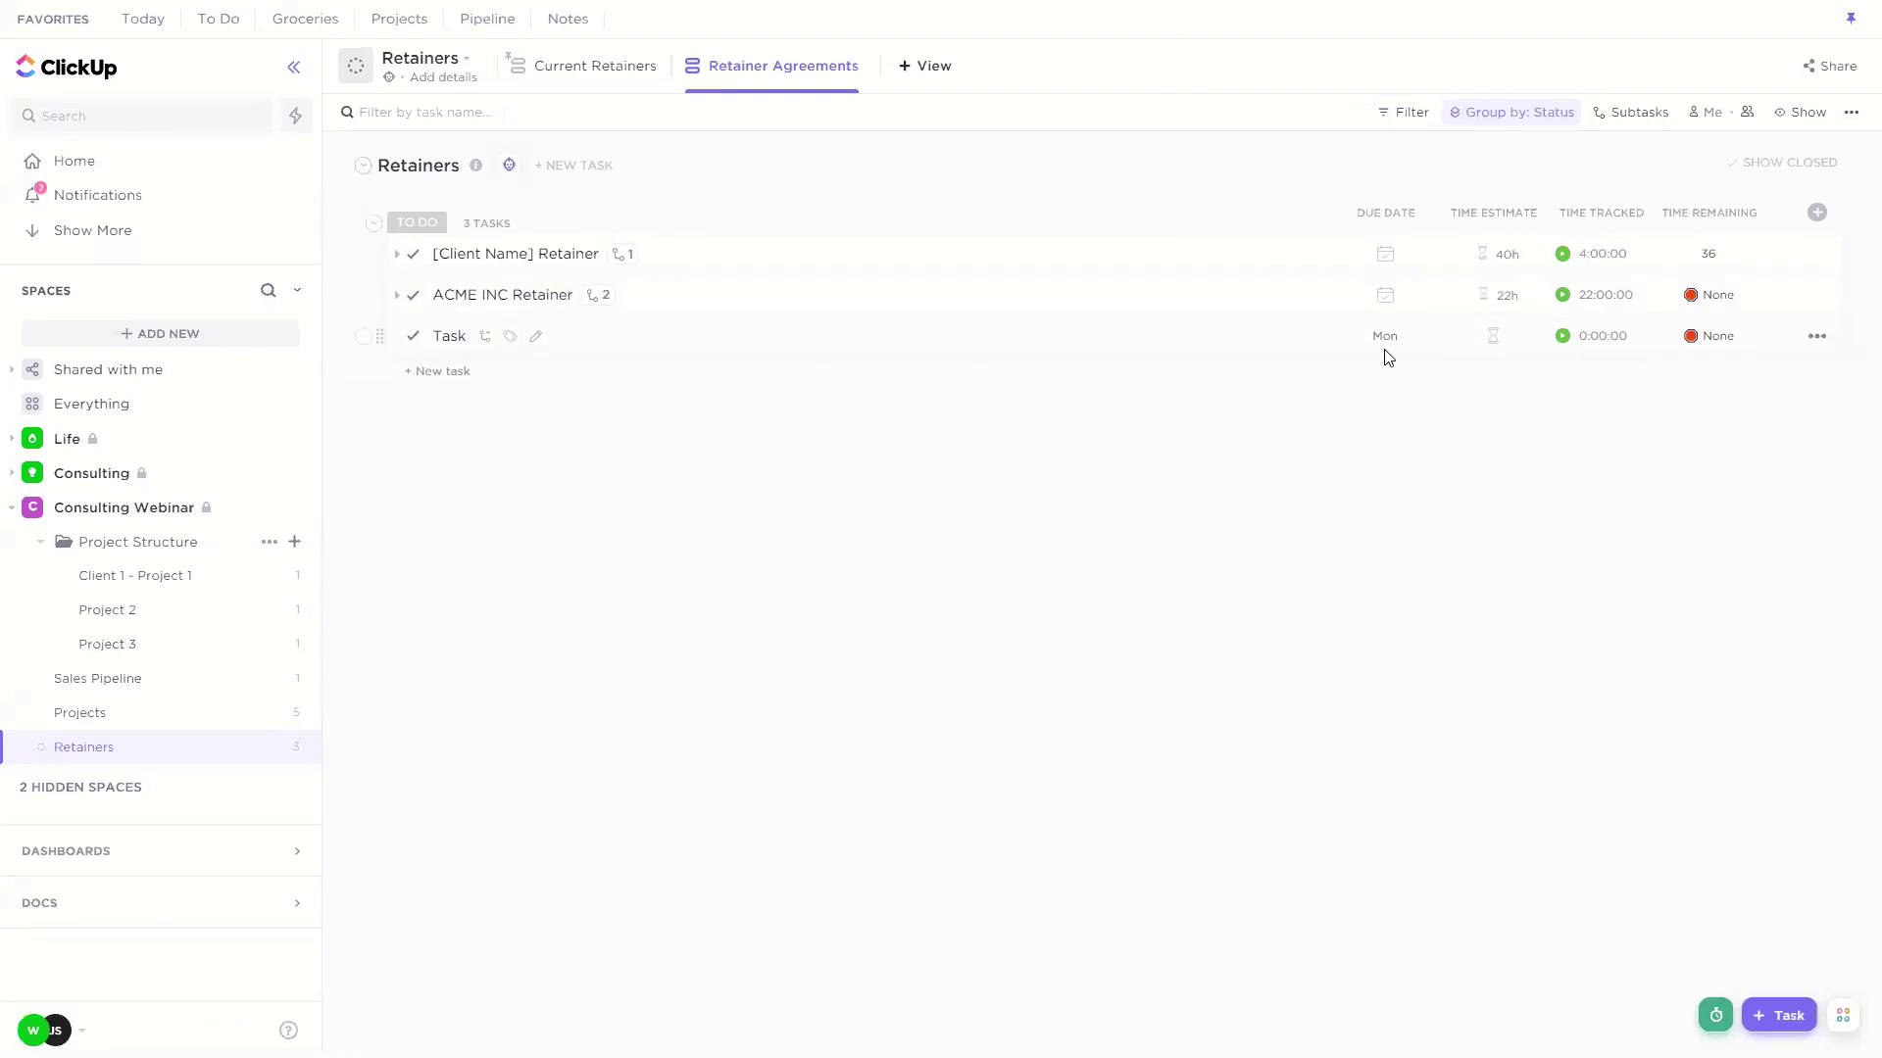
Step: Add three subtasks named Subtask 1, Subtask 2 and Subtask 3 under Task
{"action": "left_click", "coordinate": [484, 336]}
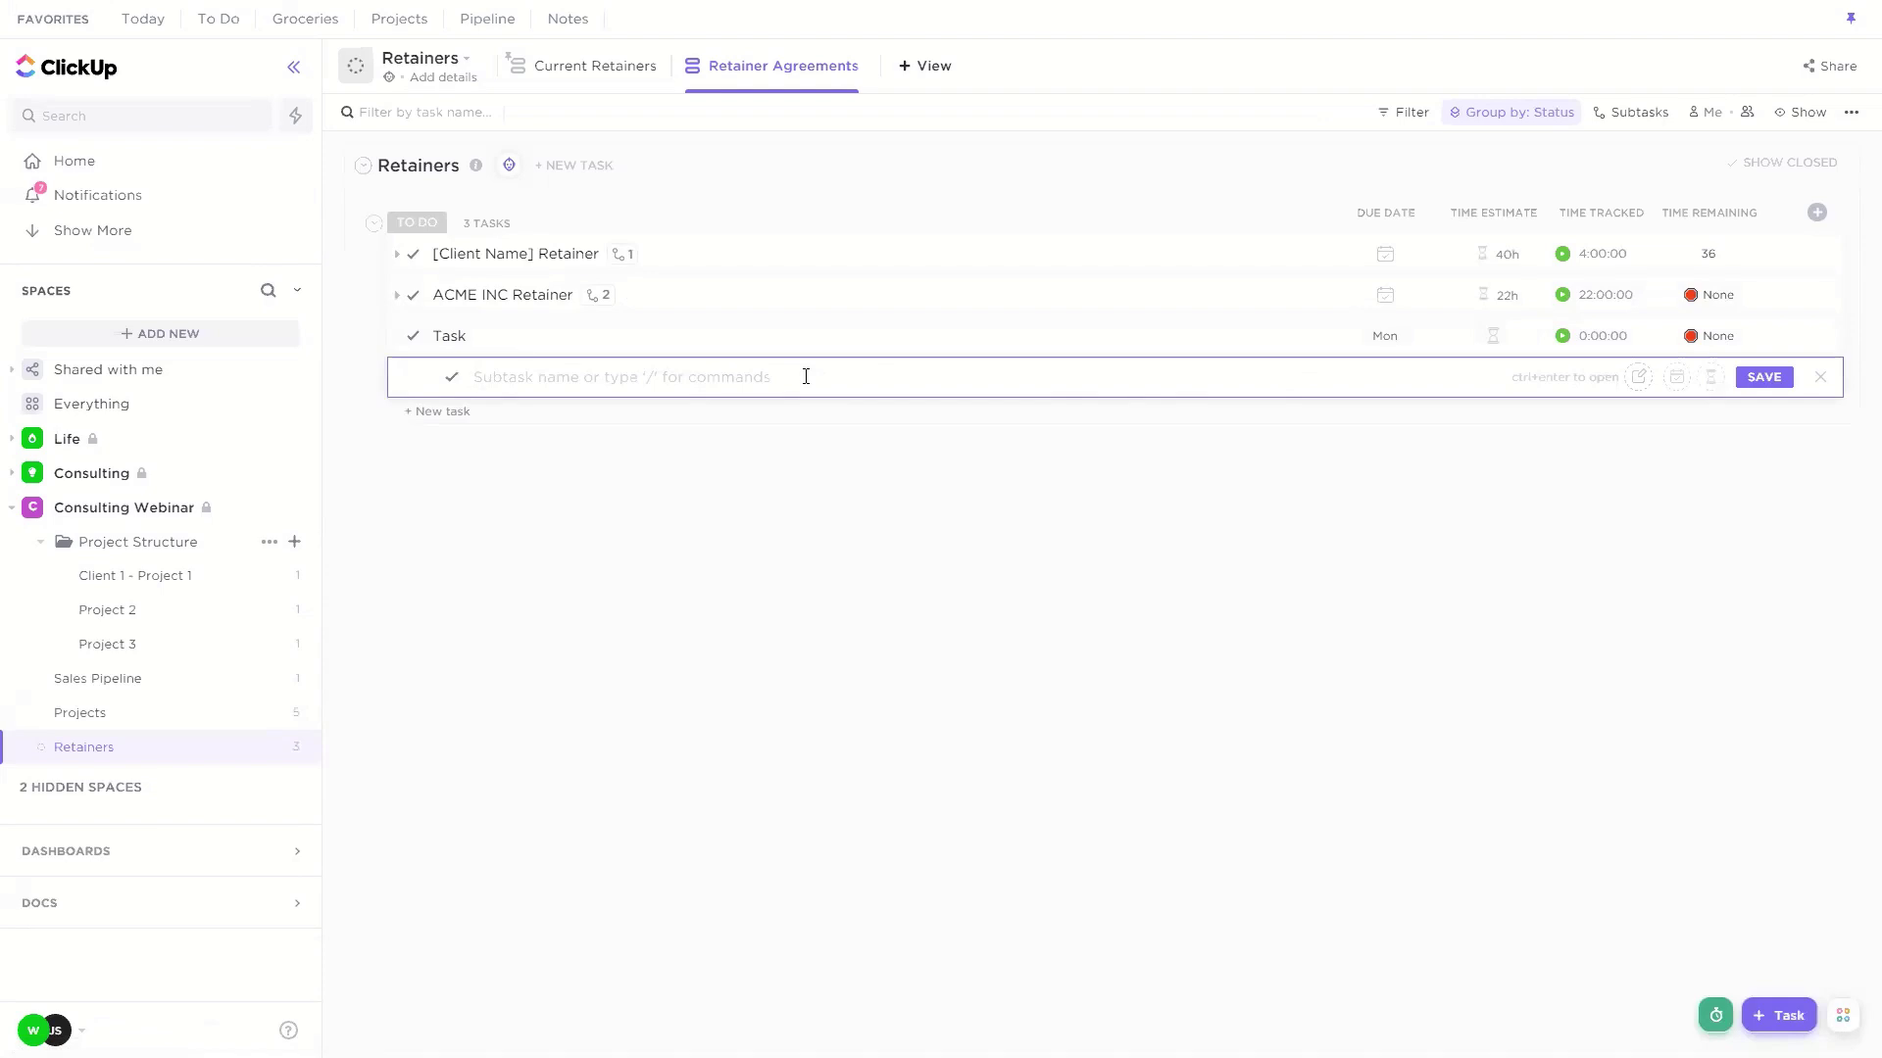
{"action": "type", "text": "Subtask 1"}
{"action": "key", "text": "Return"}
{"action": "type", "text": "Subtask 2"}
{"action": "key", "text": "Return"}
{"action": "type", "text": "Su"}
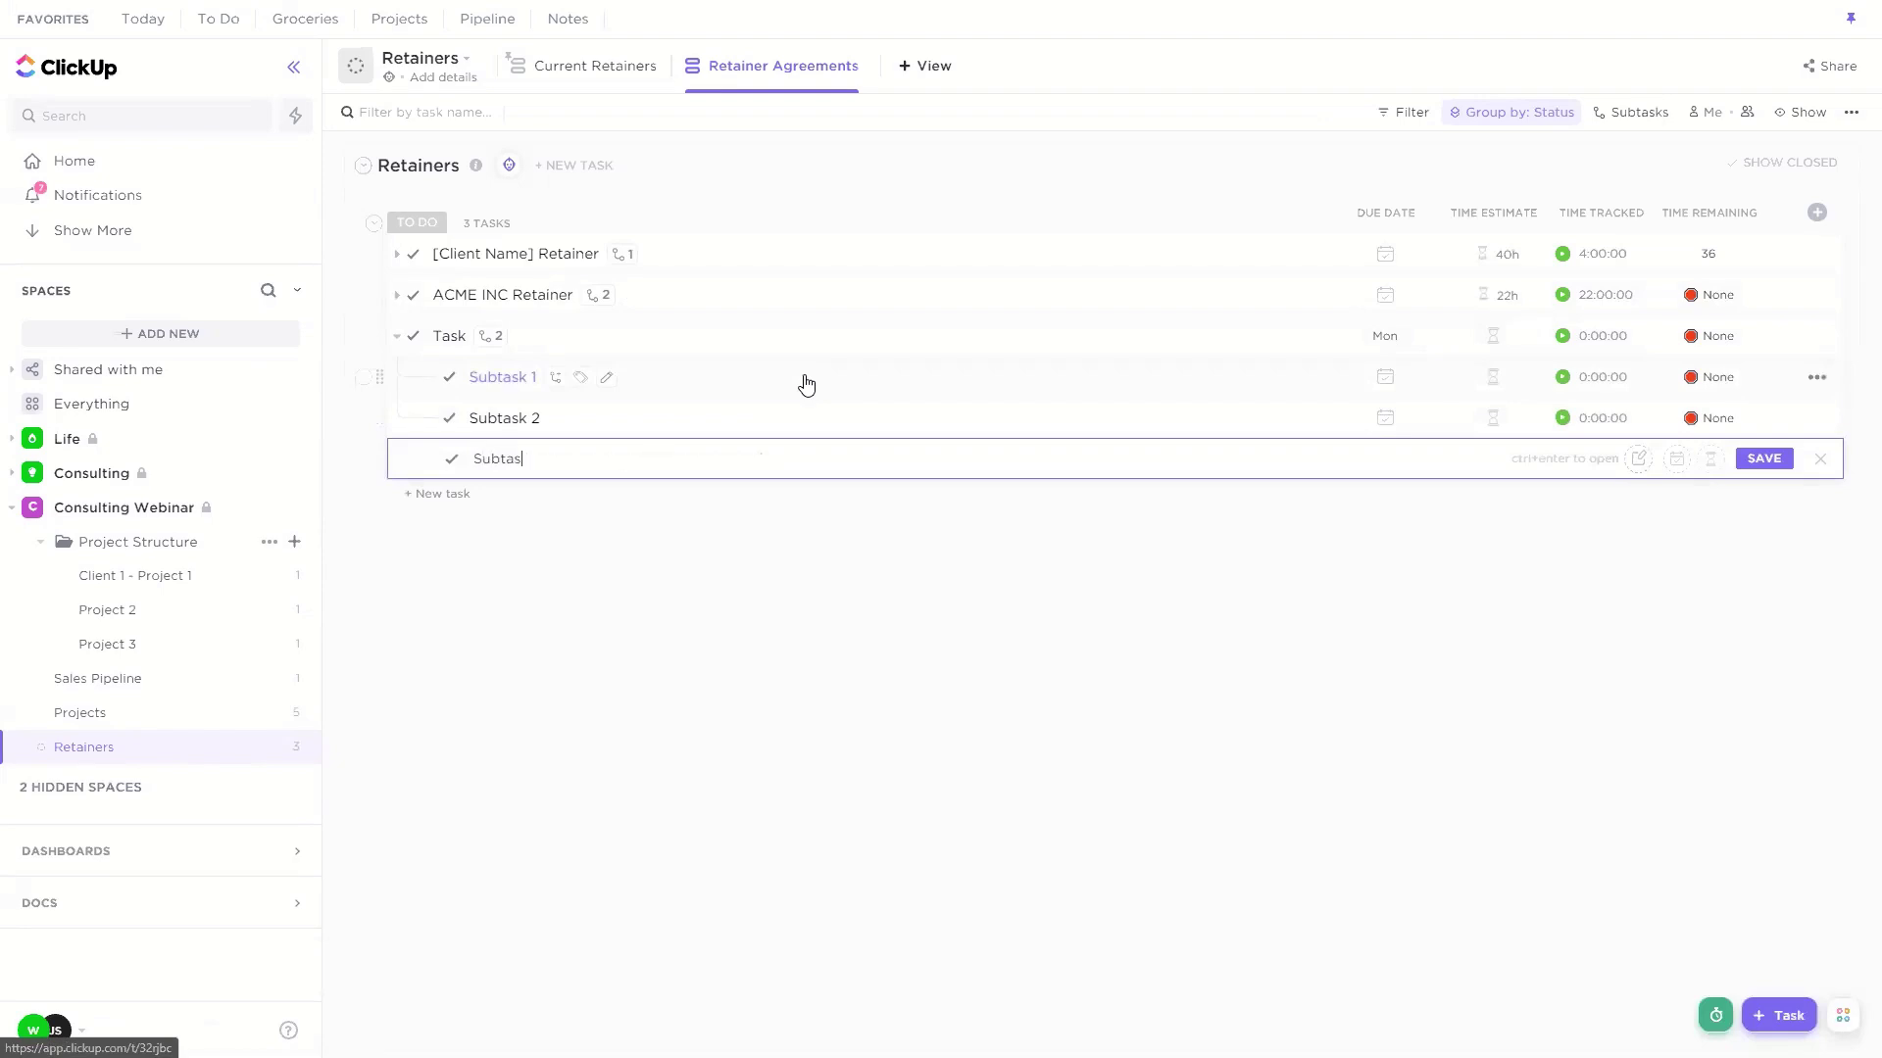
{"action": "key", "text": "Return"}
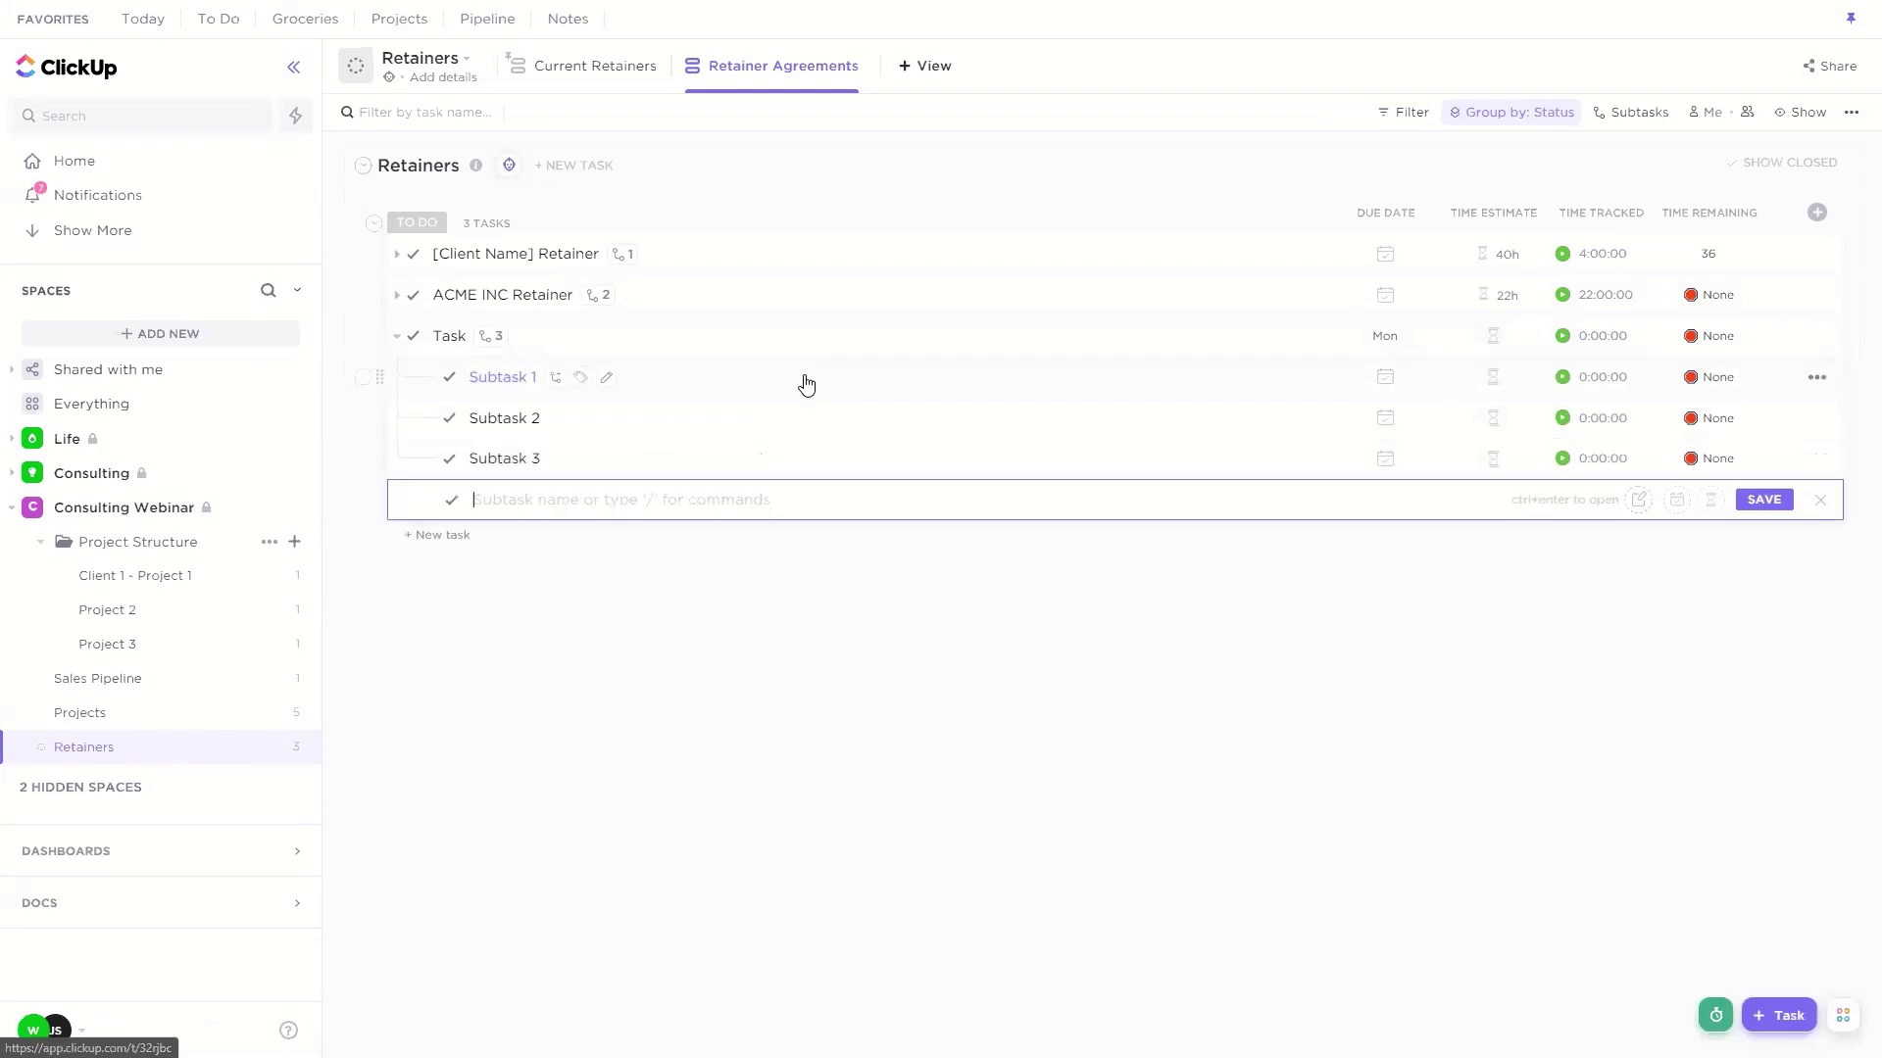
Step: Set the due dates of Subtask 1, Subtask 2 and Subtask 3 to 3, 5 and 7 March 2021
{"action": "left_click", "coordinate": [1384, 377]}
{"action": "left_click", "coordinate": [1424, 292]}
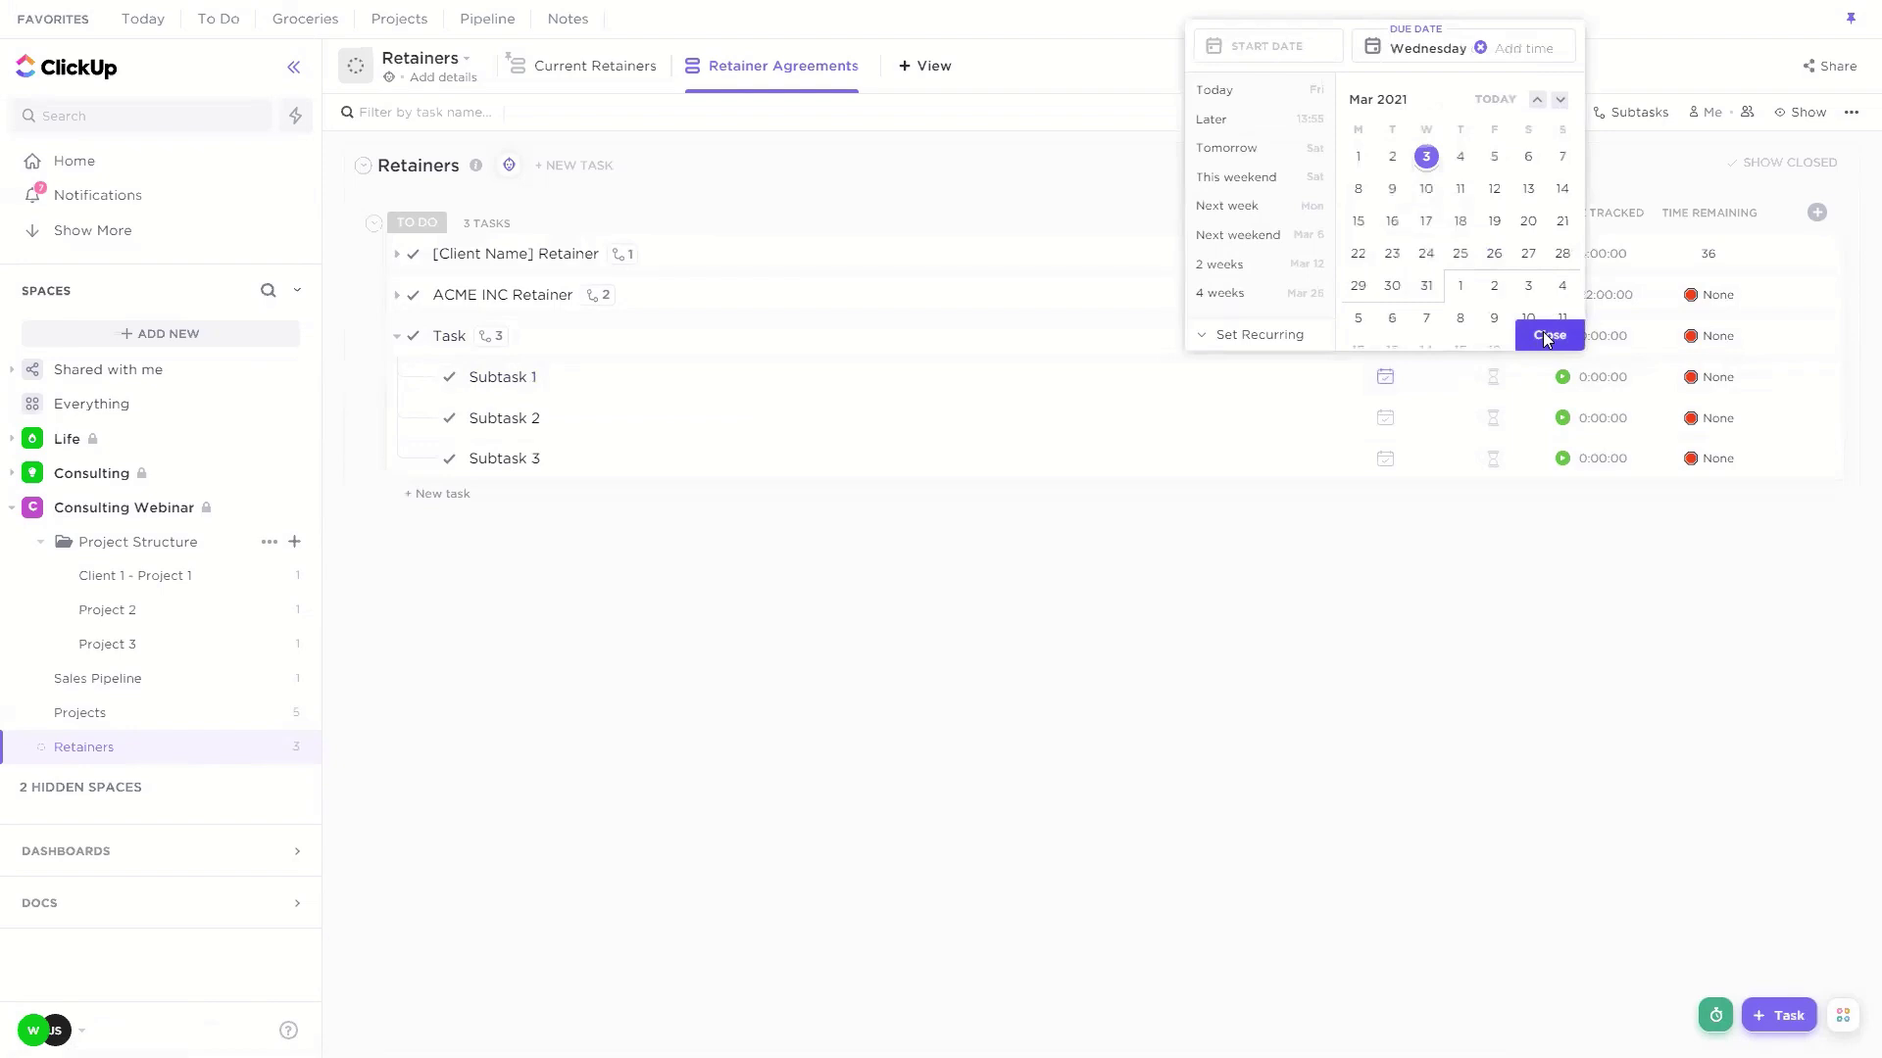
{"action": "left_click", "coordinate": [1545, 333]}
{"action": "left_click", "coordinate": [1392, 414]}
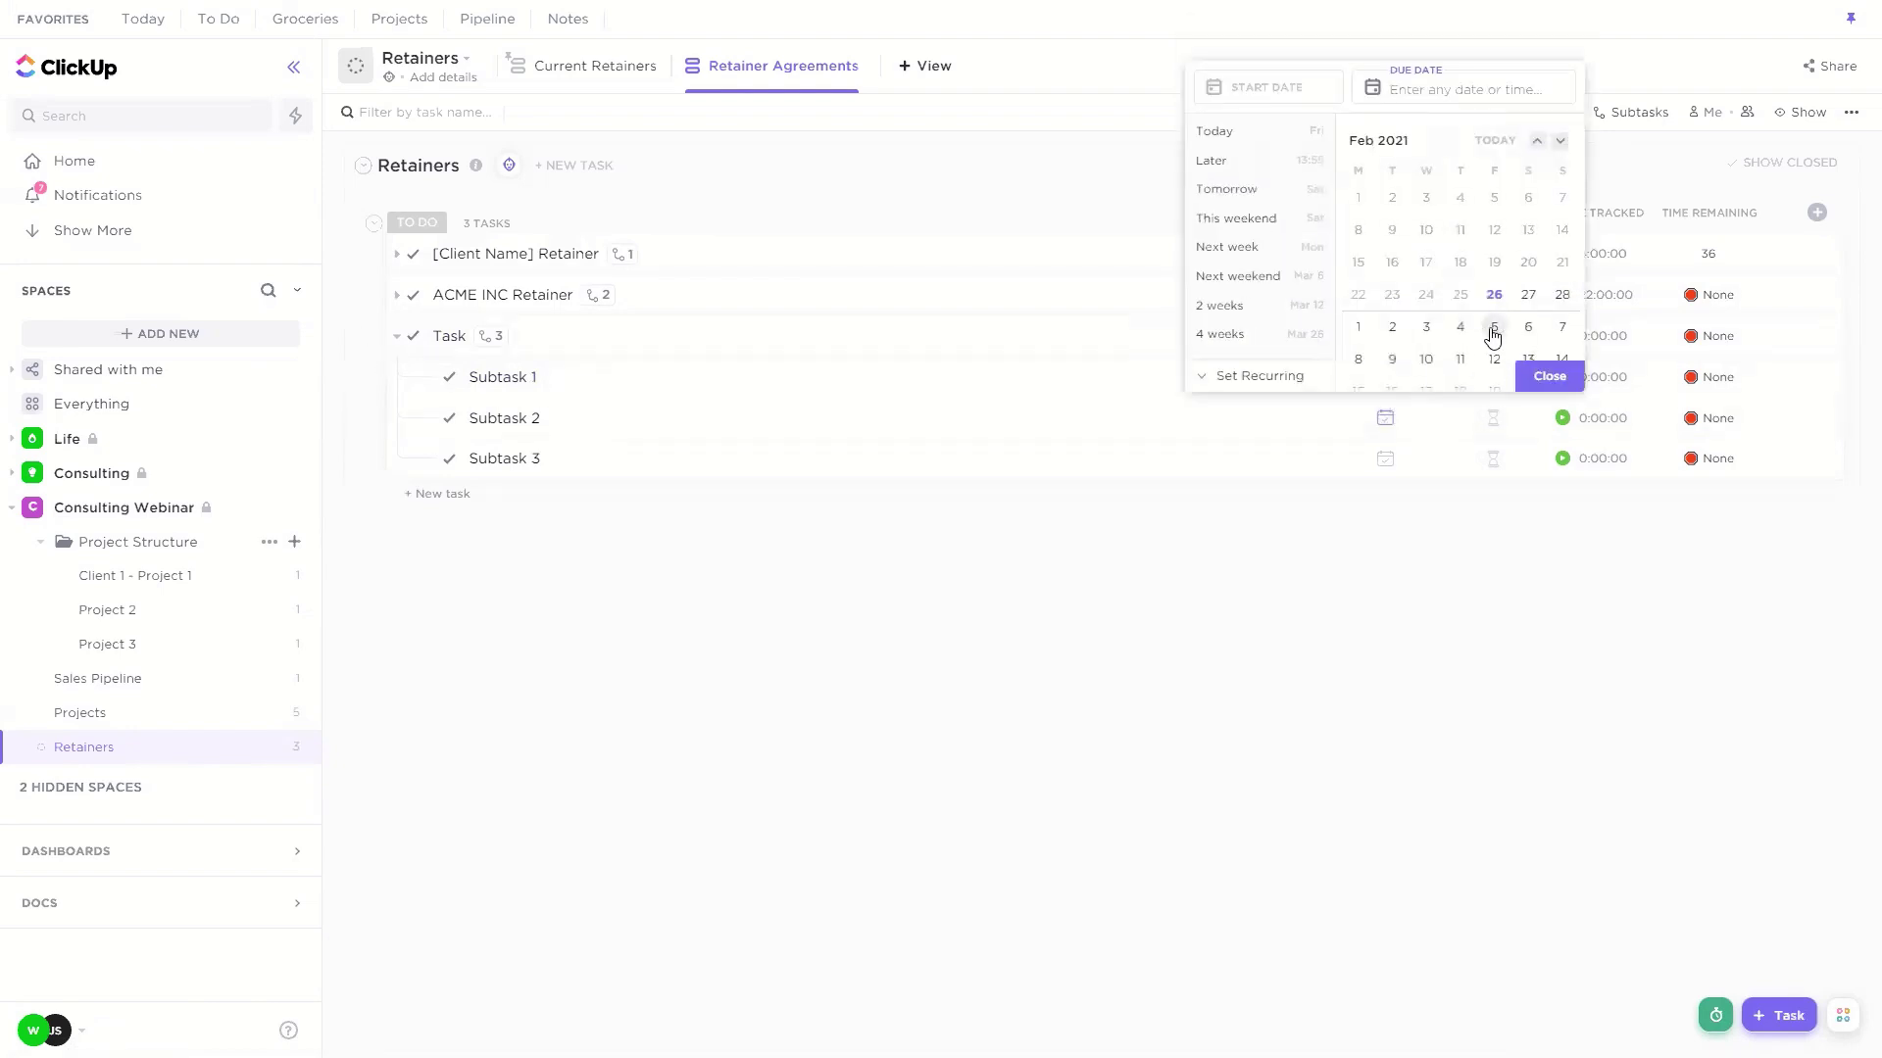
{"action": "left_click", "coordinate": [1535, 375]}
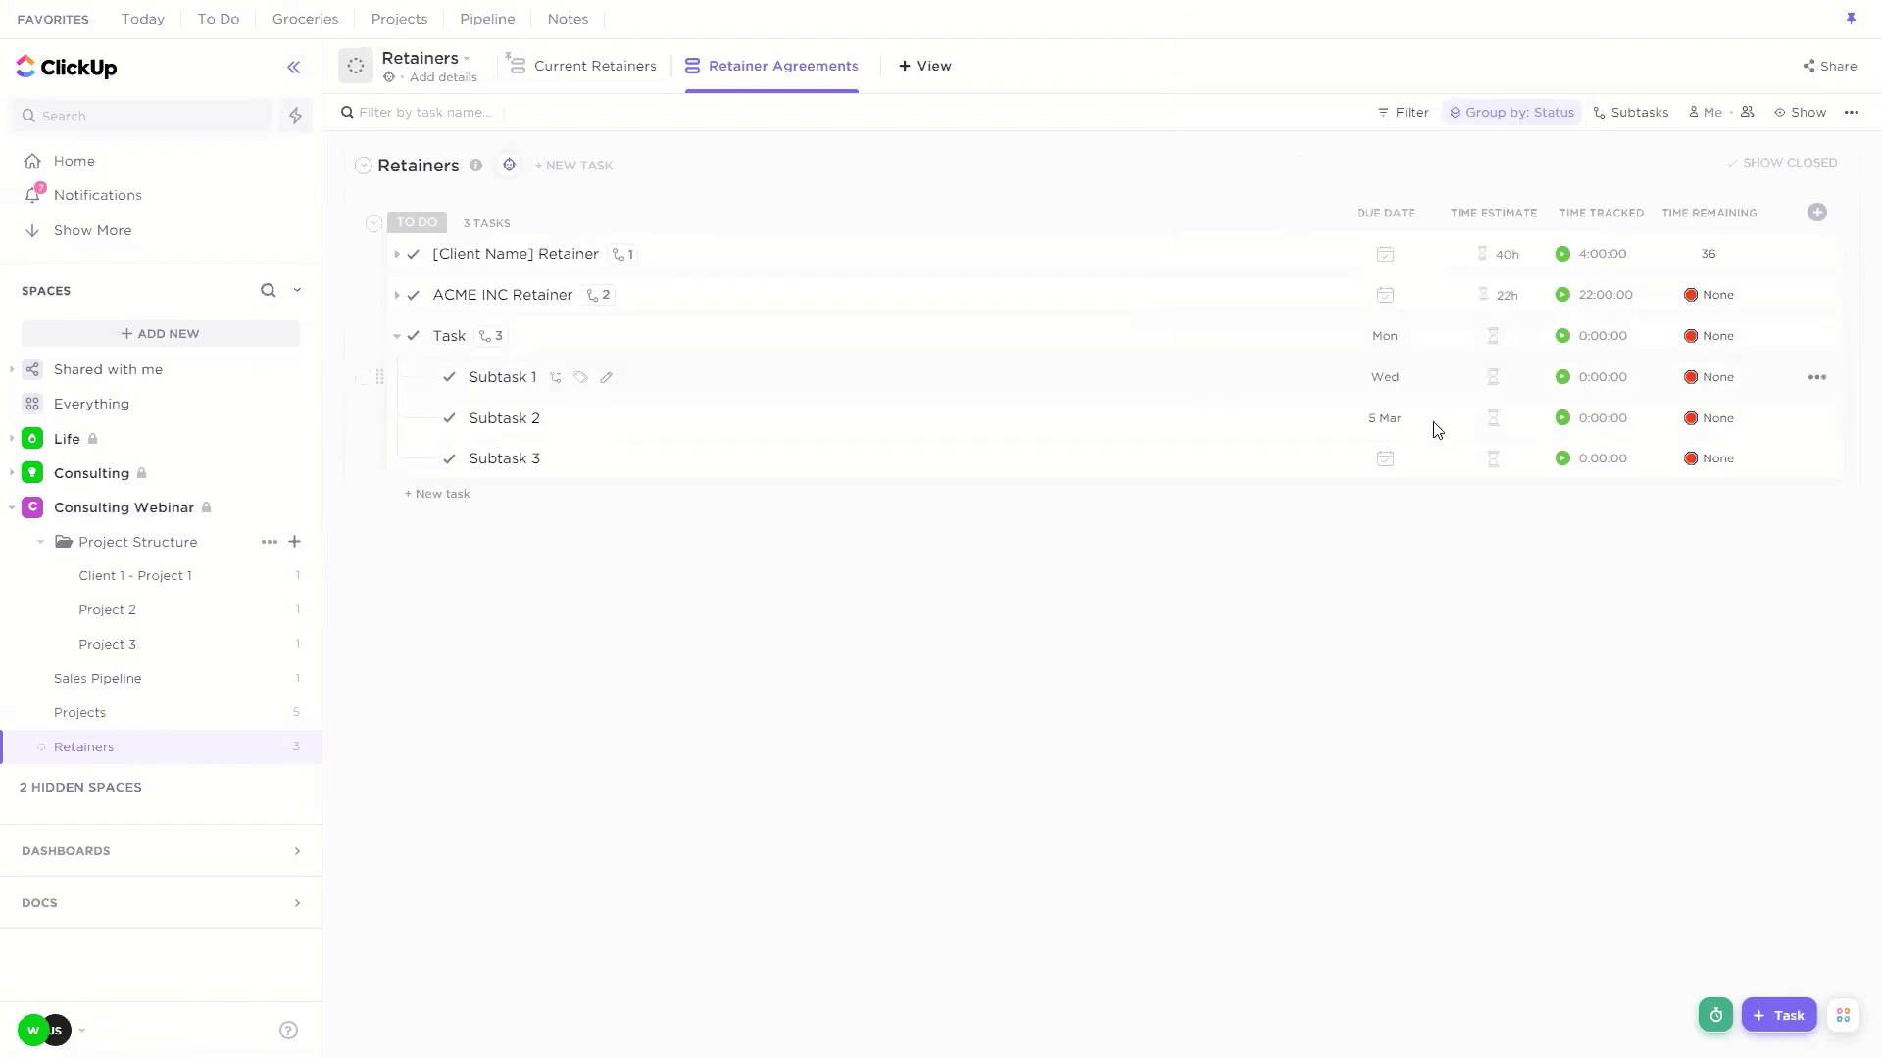
{"action": "left_click", "coordinate": [1388, 460]}
{"action": "left_click", "coordinate": [1560, 369]}
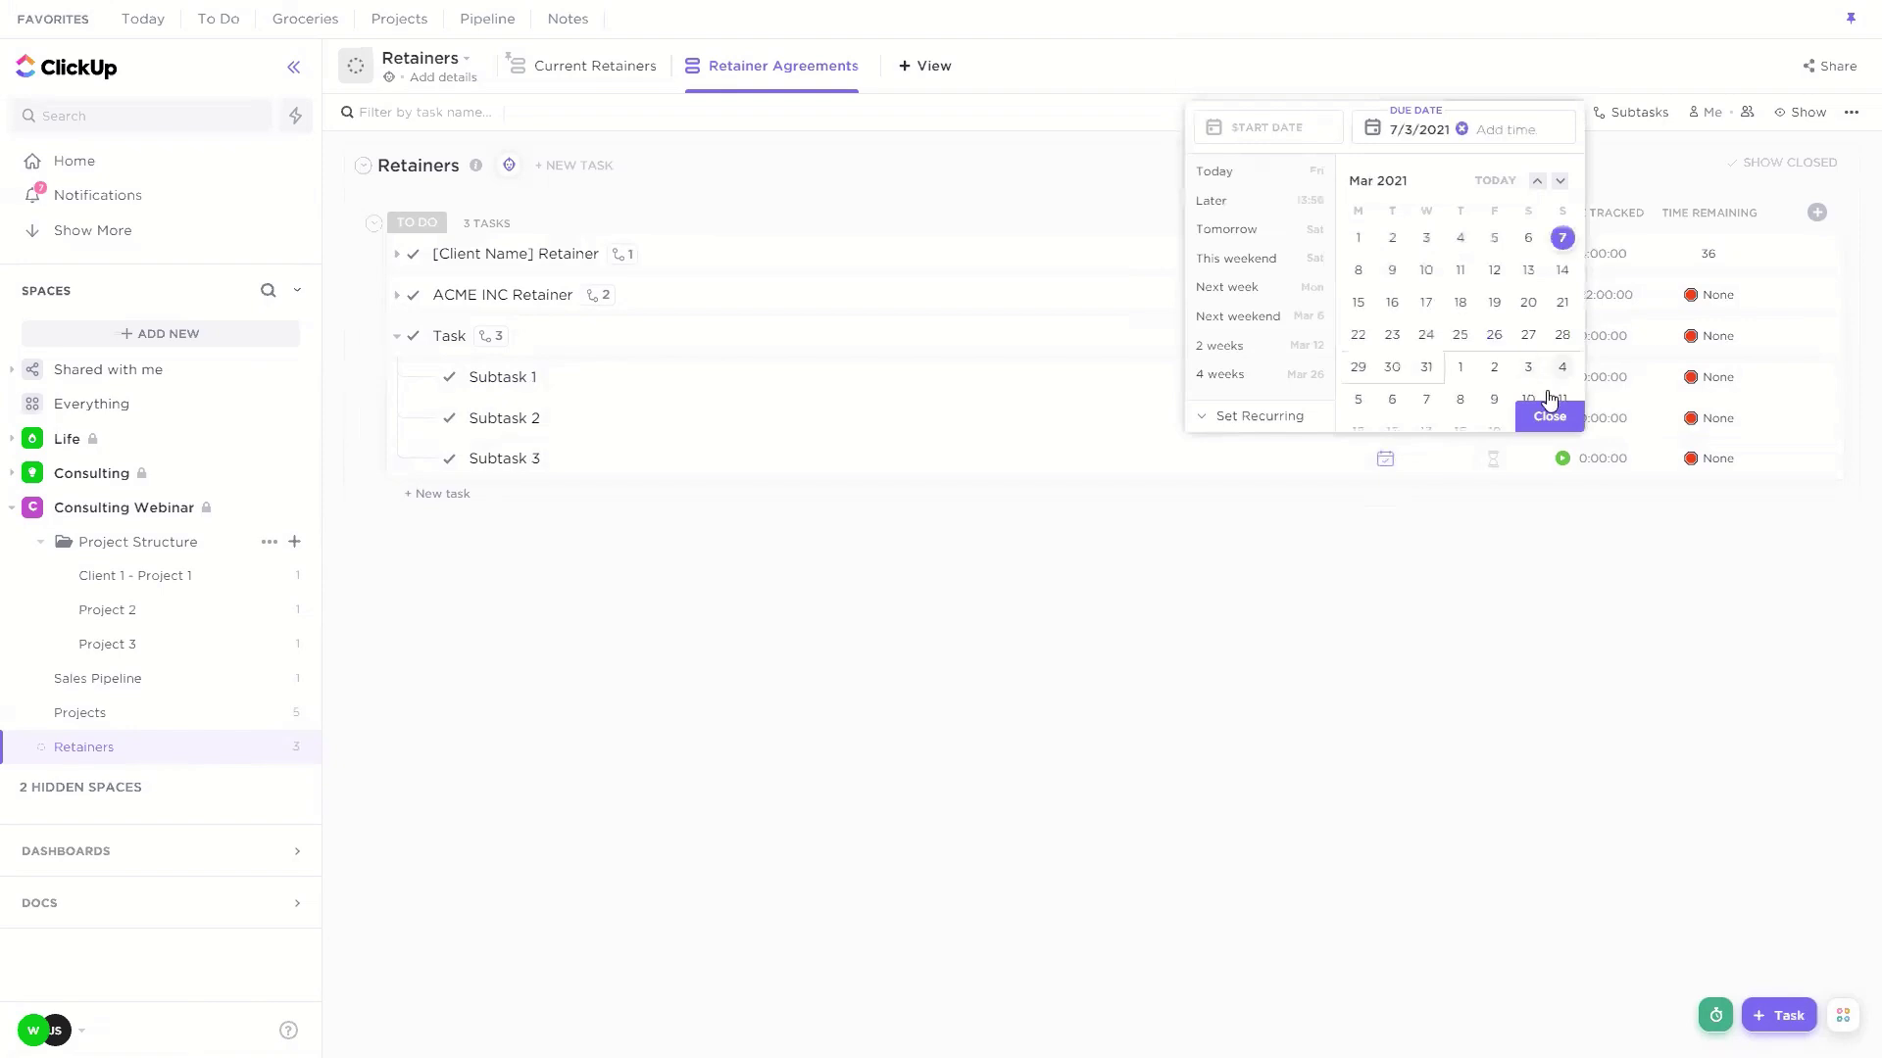
{"action": "left_click", "coordinate": [1531, 420]}
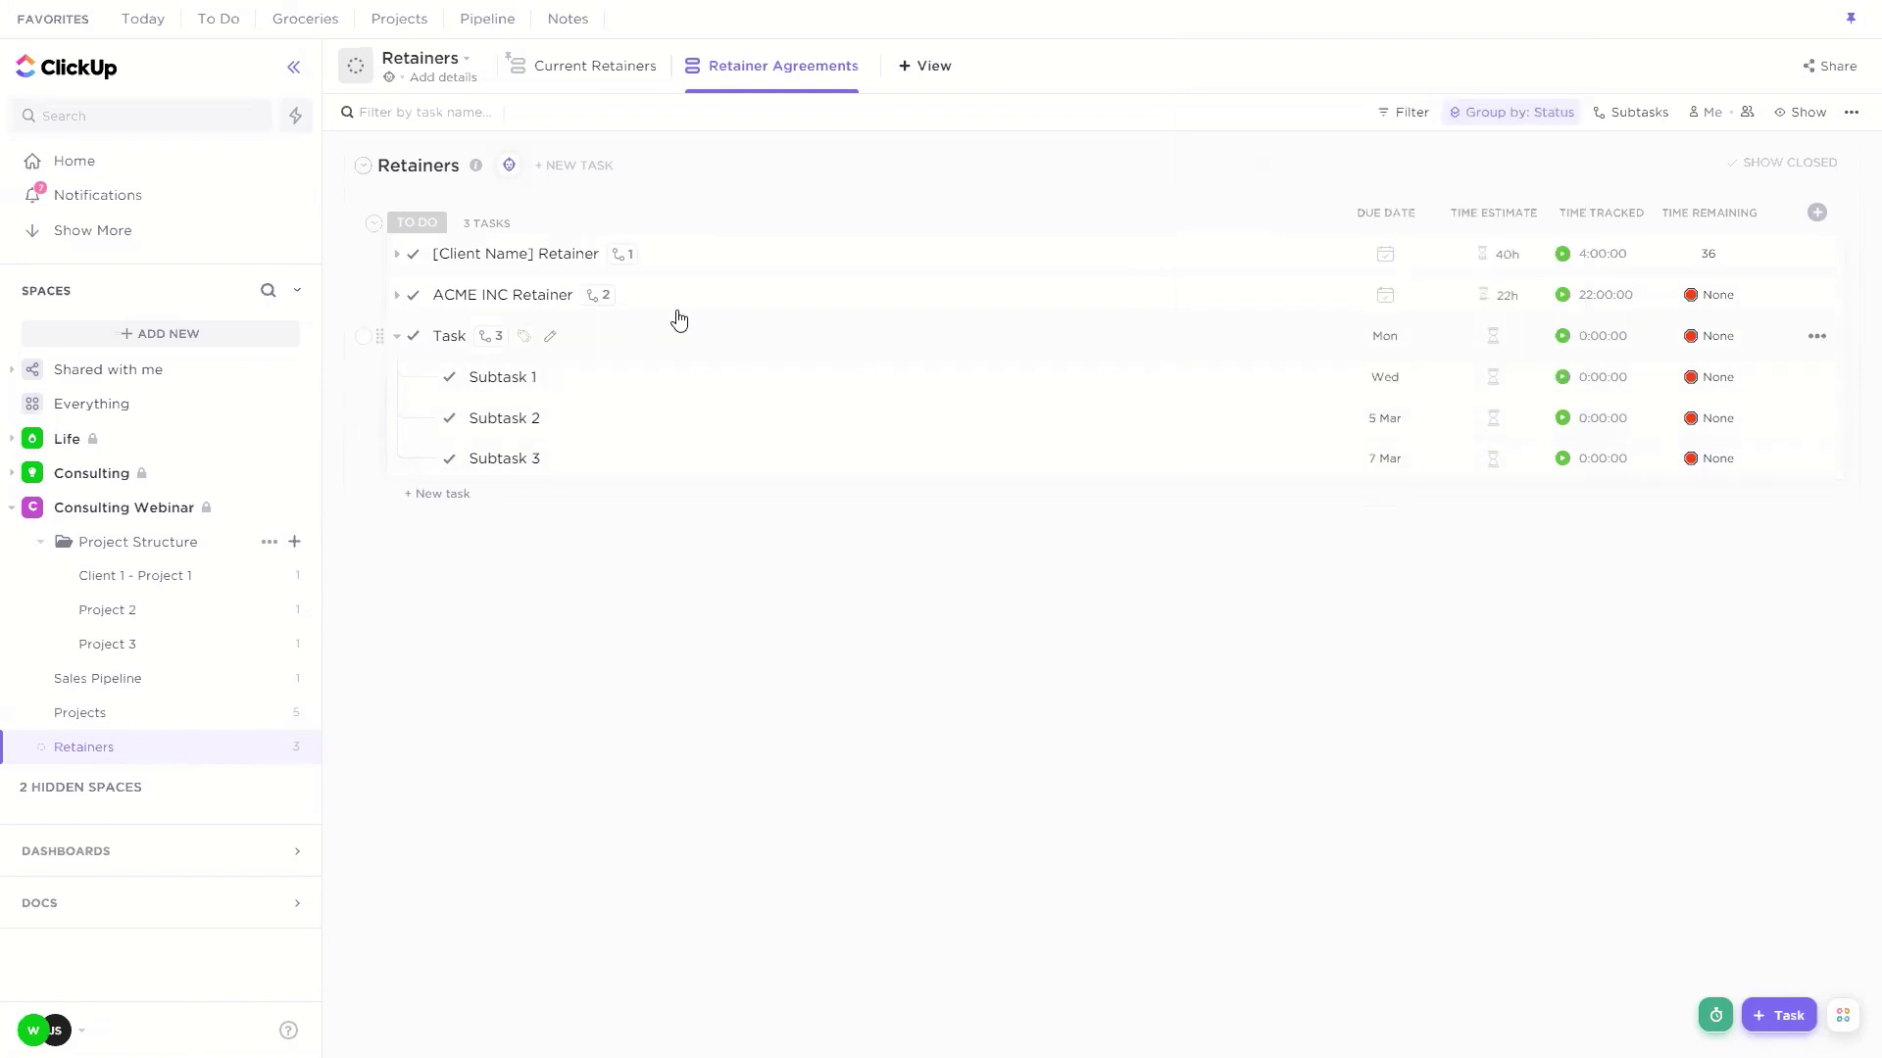
Step: Save Task as a new template named "Project with set dates", importing everything, and close the task
{"action": "left_click", "coordinate": [594, 343]}
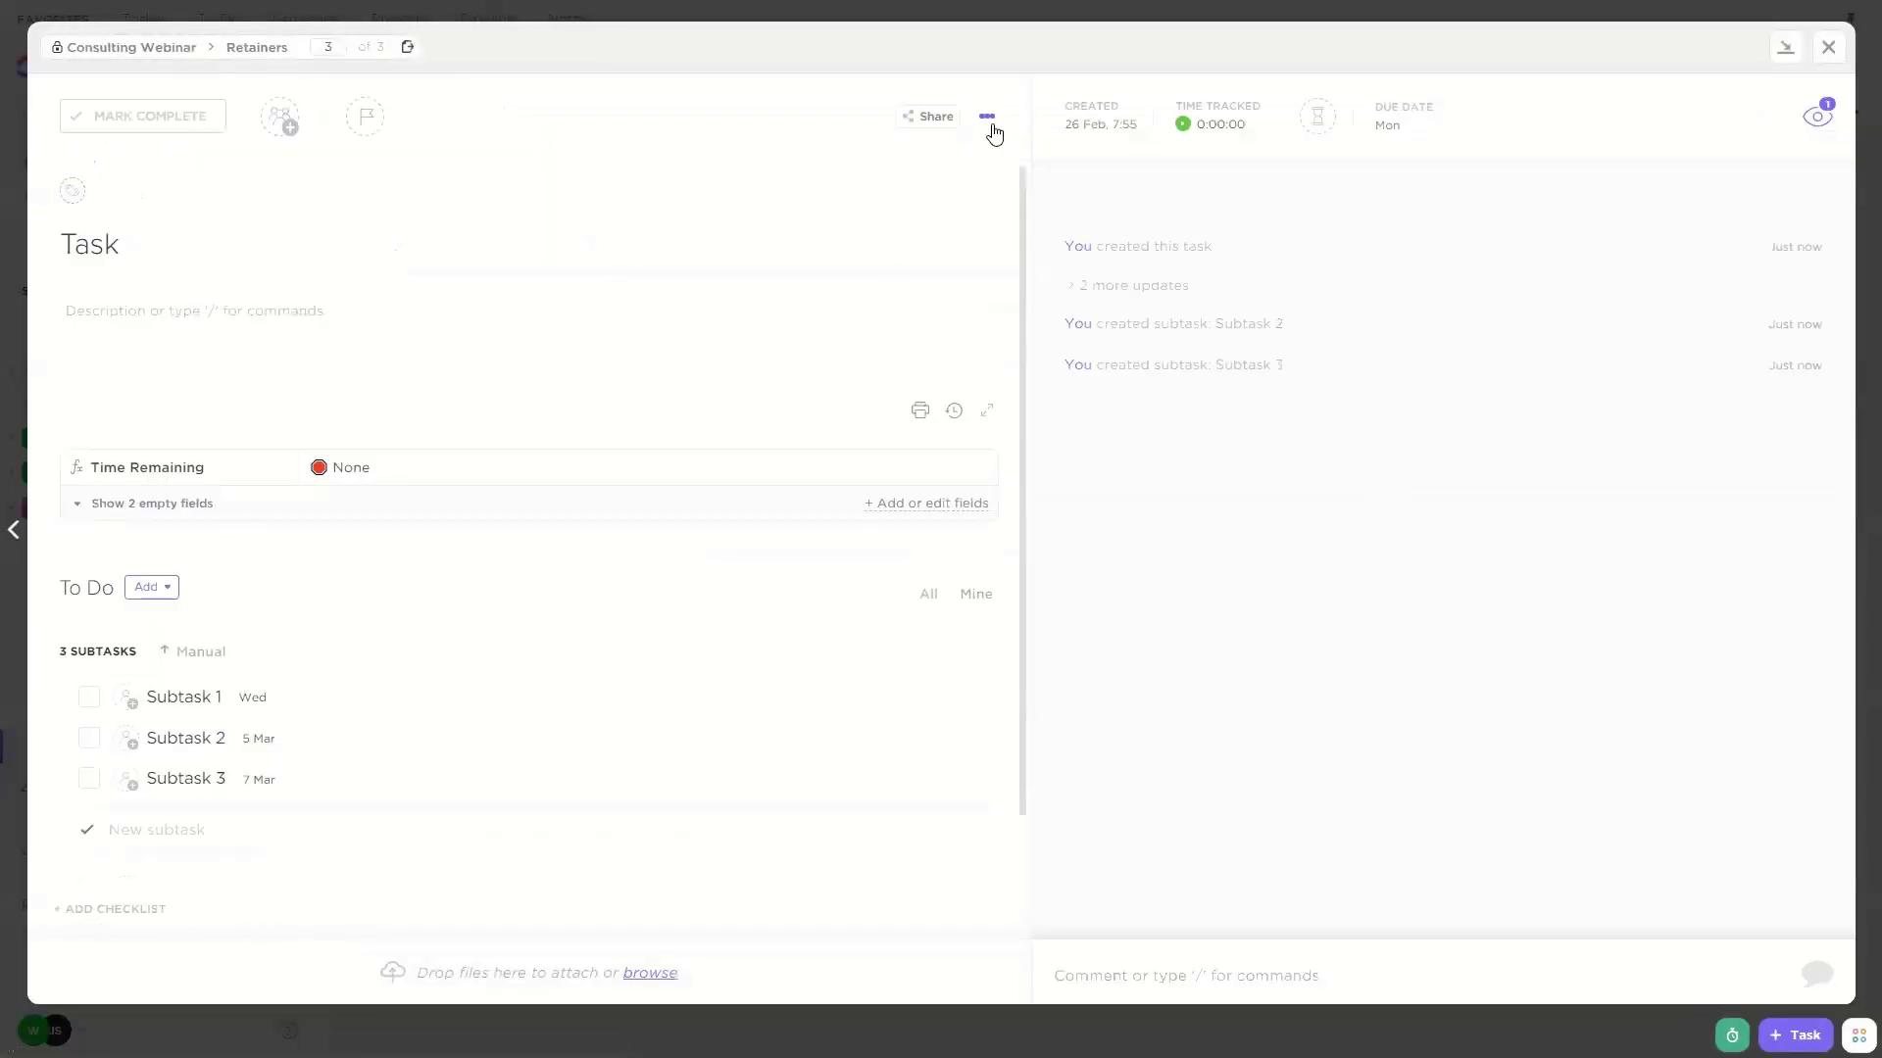
{"action": "left_click", "coordinate": [987, 116]}
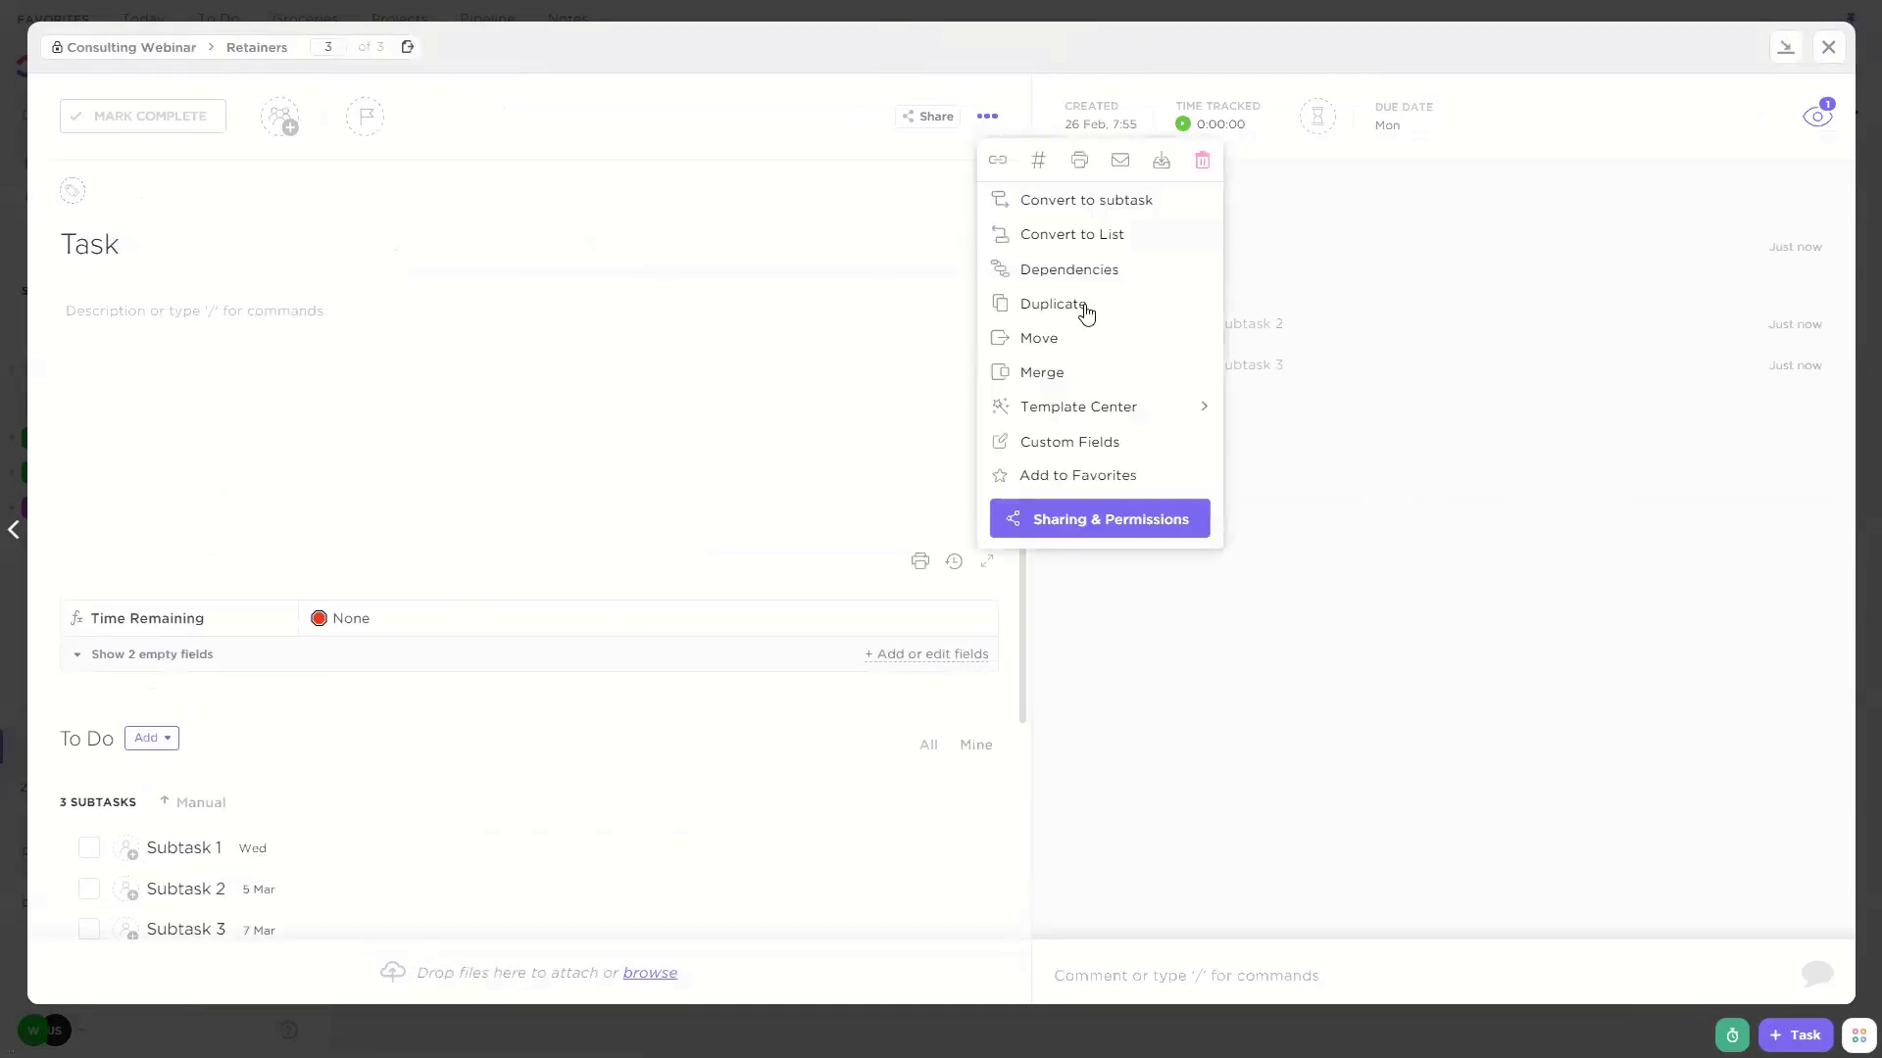
{"action": "mouse_move", "coordinate": [1098, 421]}
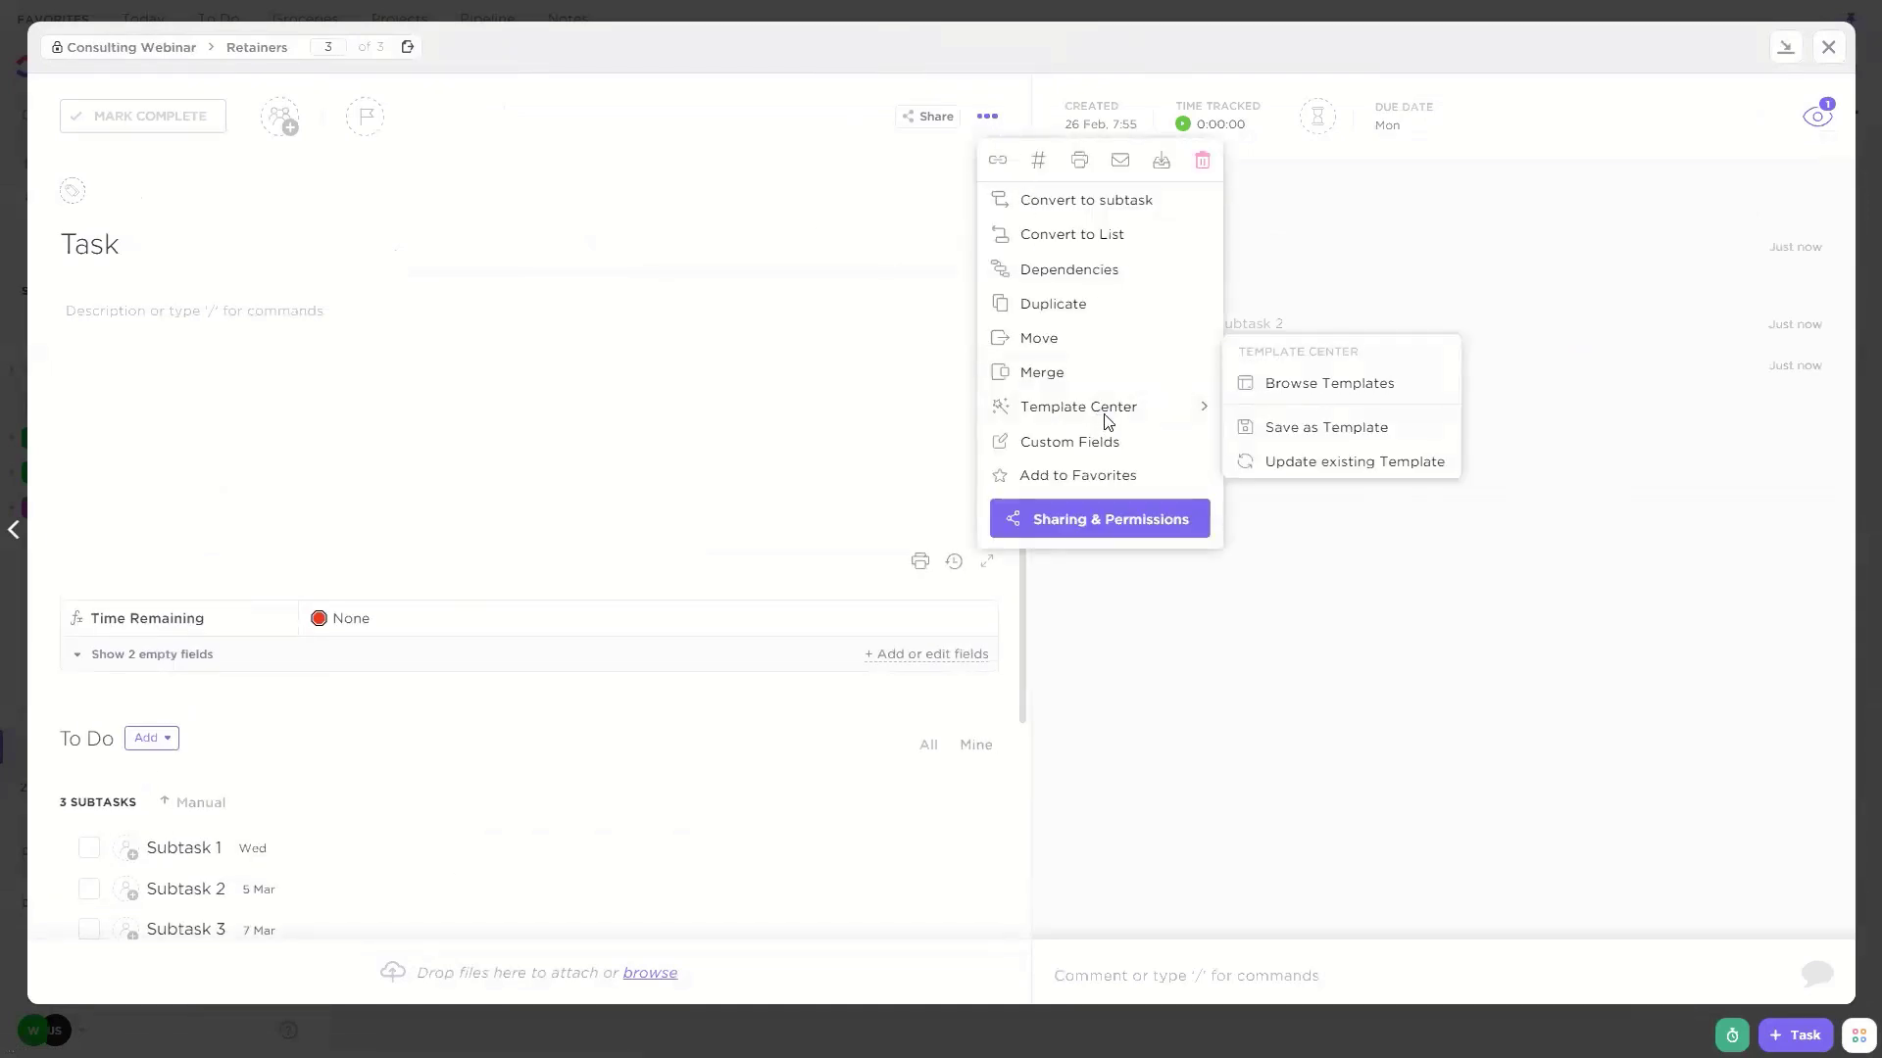
{"action": "left_click", "coordinate": [1287, 438]}
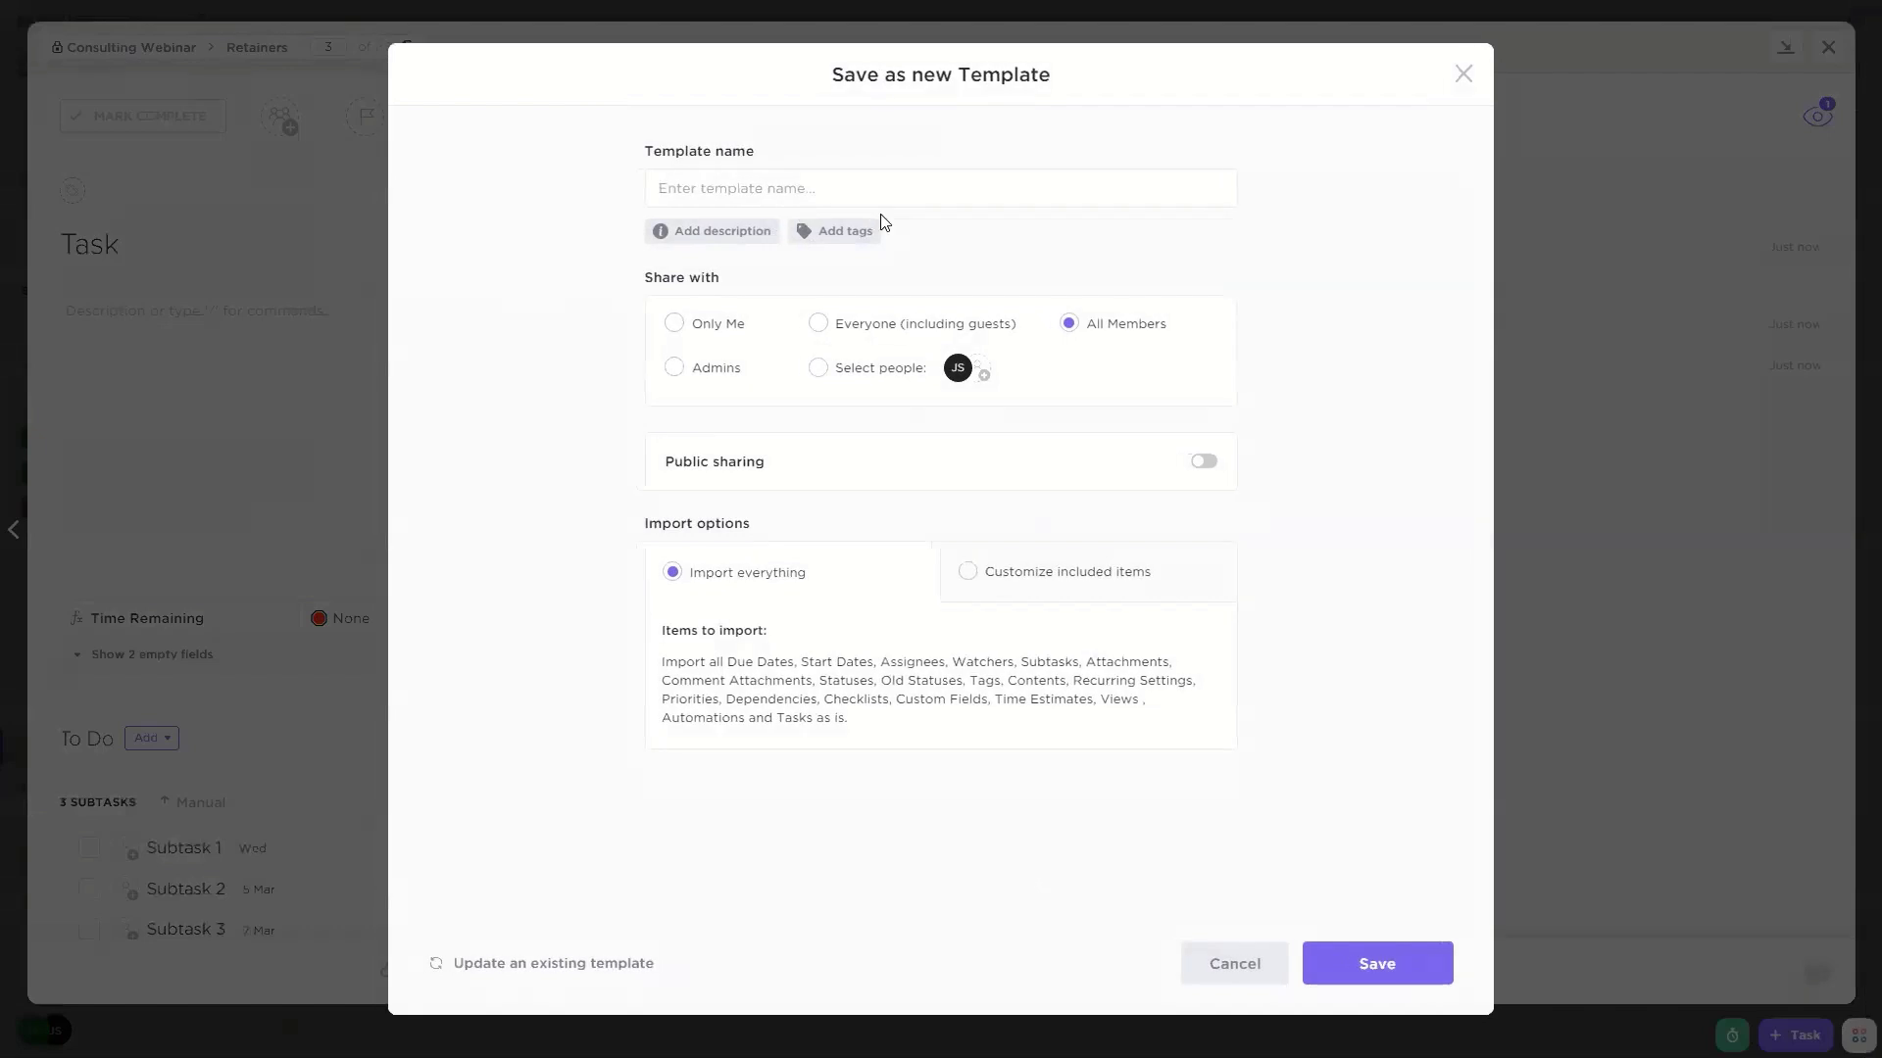
{"action": "type", "text": "Project with set dates"}
{"action": "left_click", "coordinate": [1377, 963]}
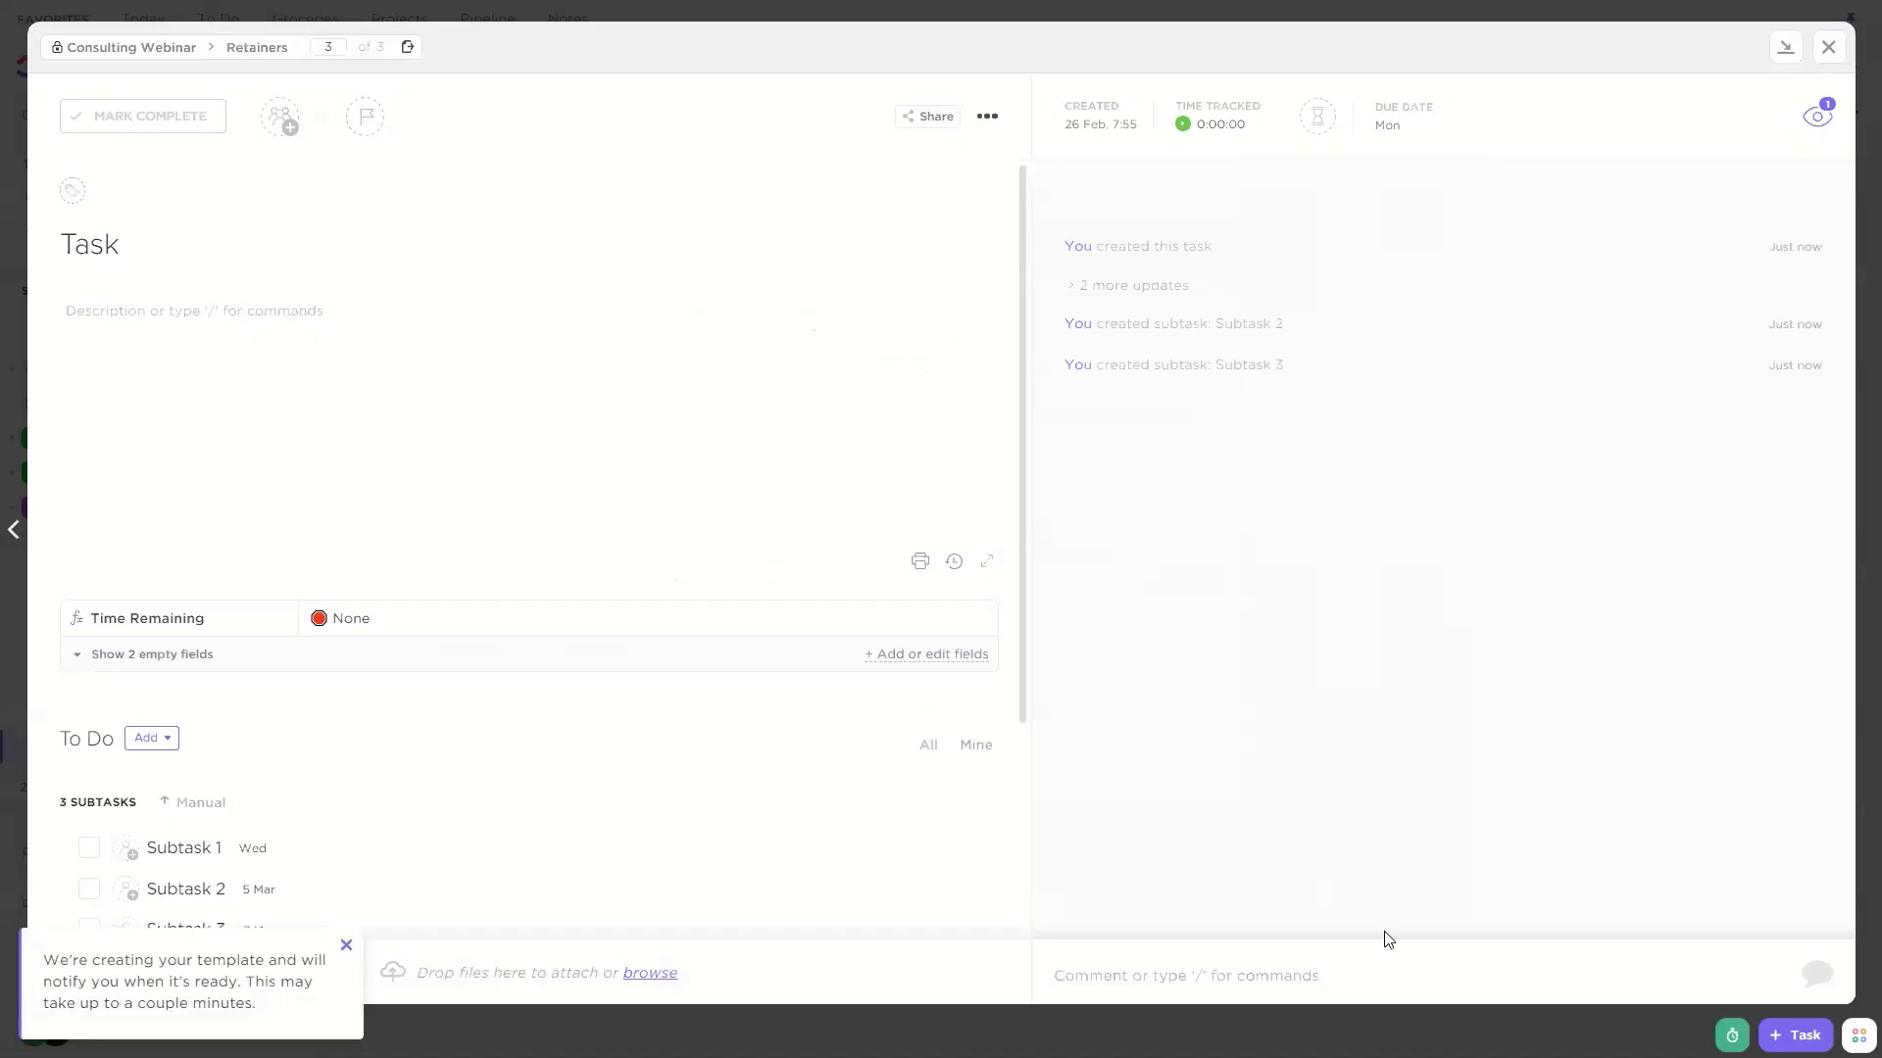
{"action": "left_click", "coordinate": [1828, 47]}
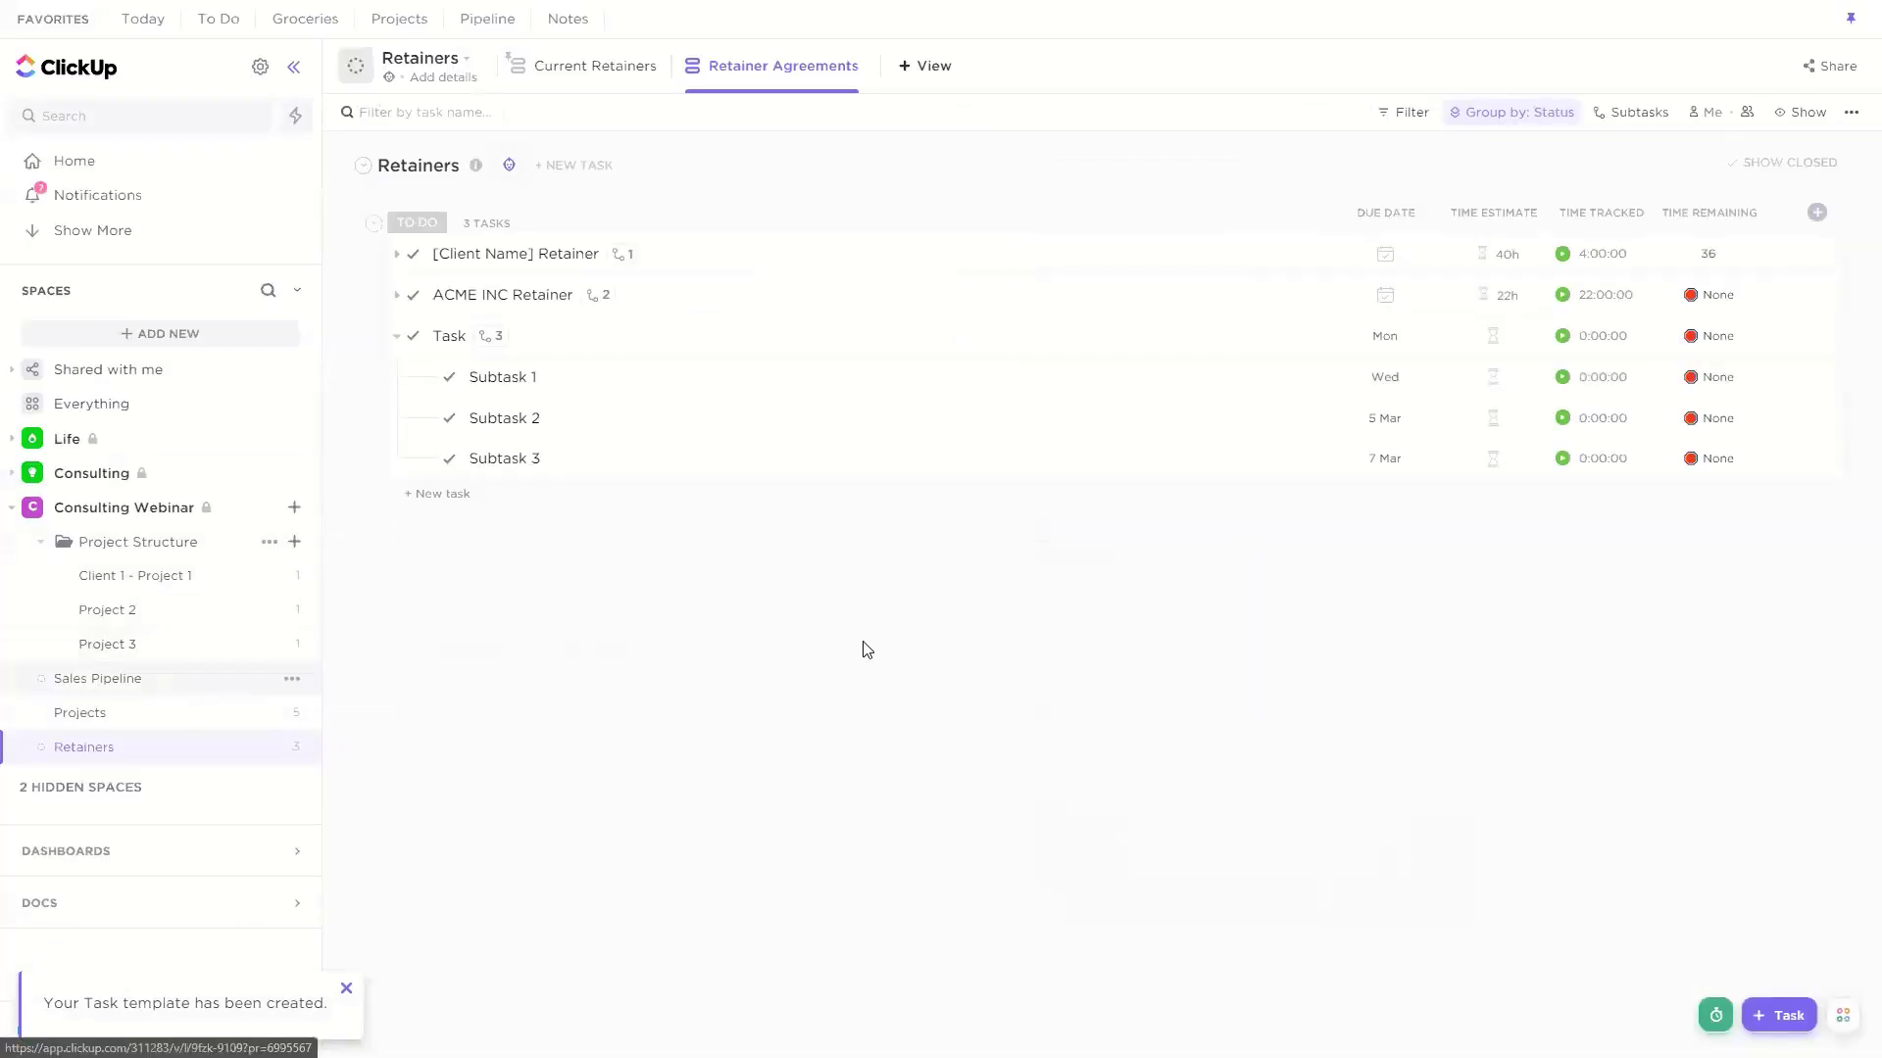
Step: Create a task in Retainers instantly from the "Project with set dates" task template
{"action": "left_click", "coordinate": [1779, 1016]}
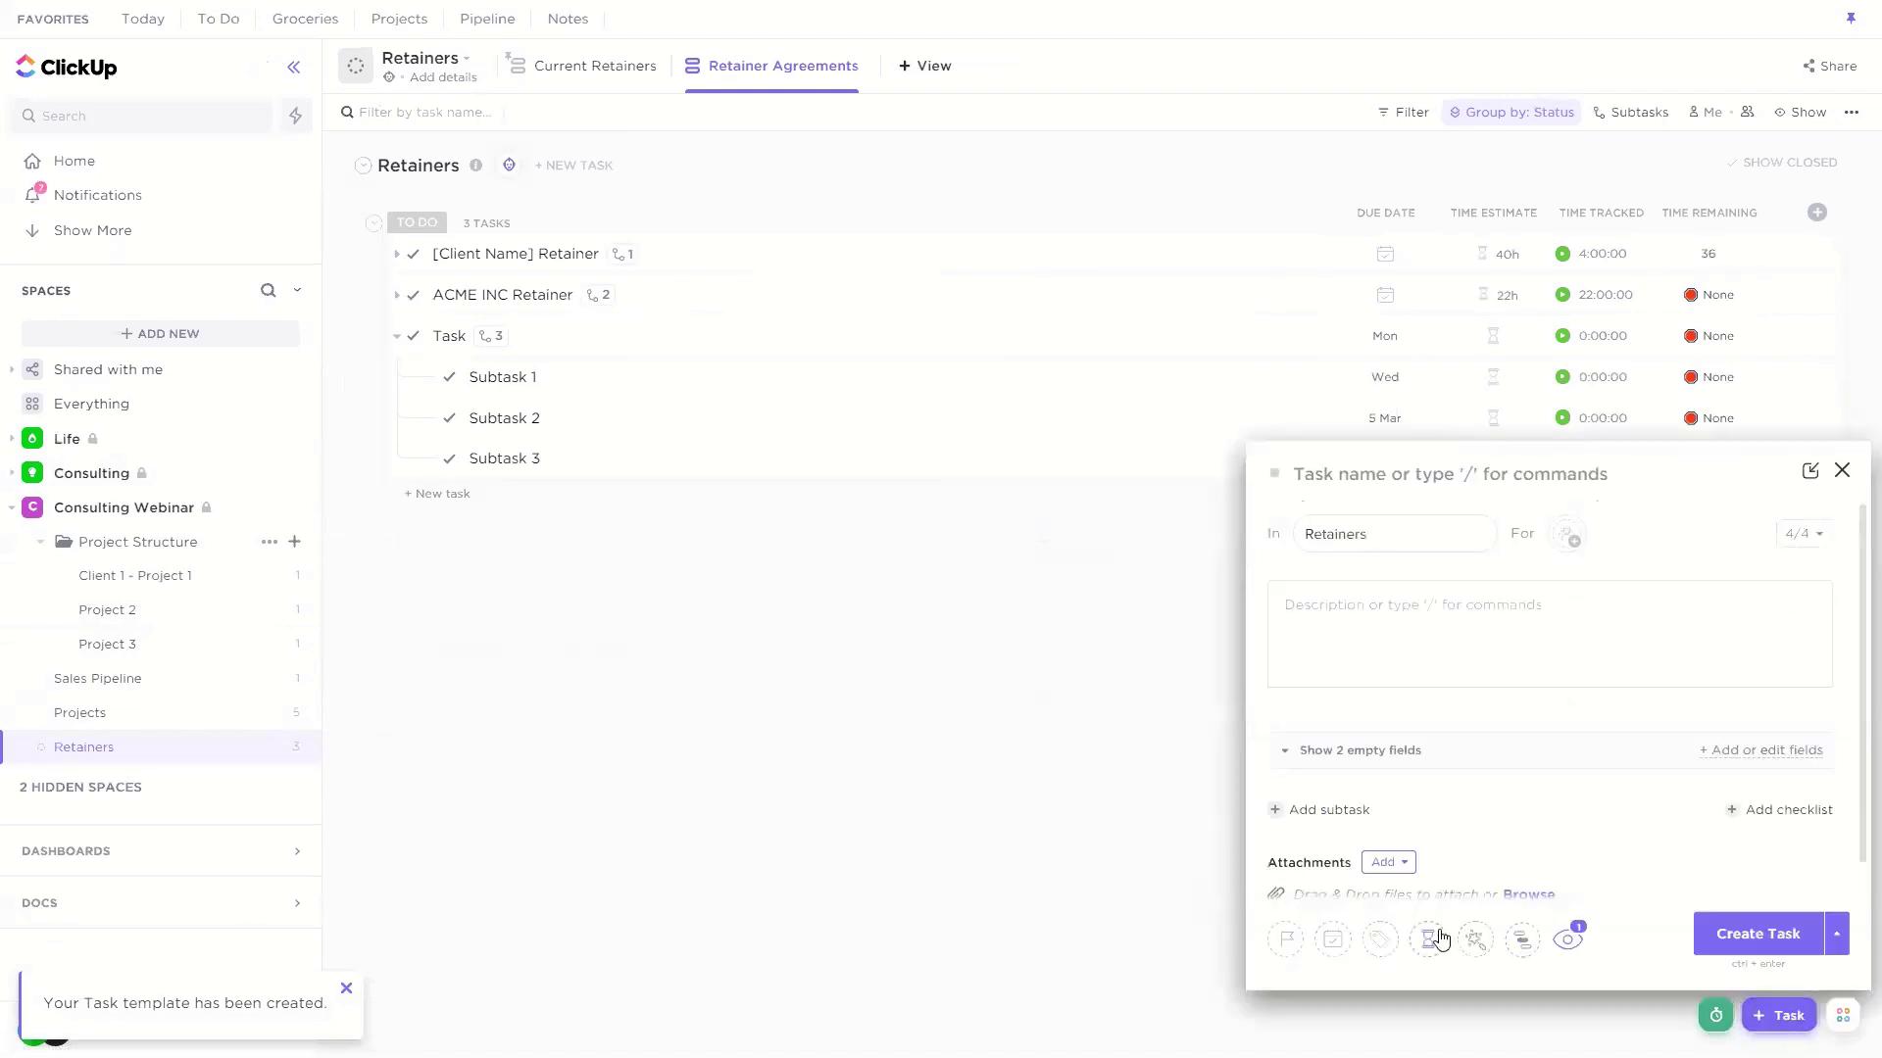
{"action": "left_click", "coordinate": [1484, 950]}
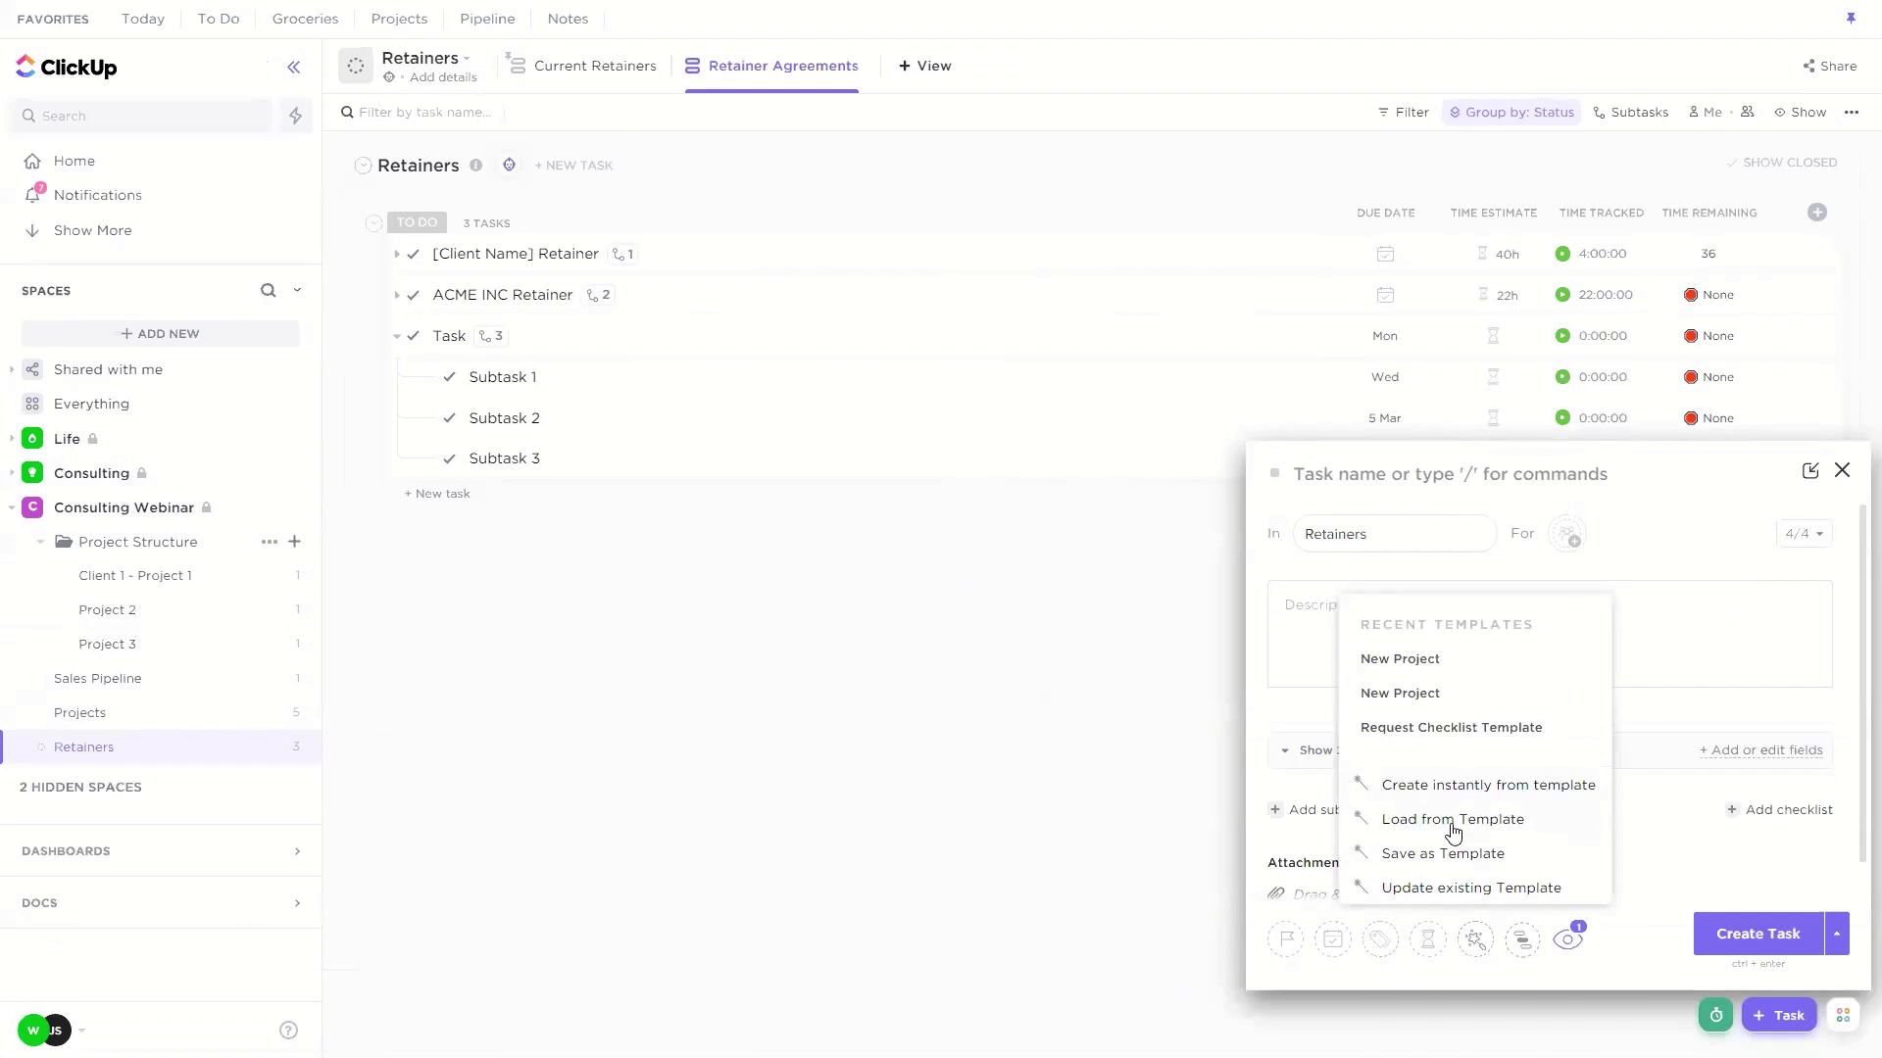
{"action": "left_click", "coordinate": [1551, 790]}
{"action": "left_click", "coordinate": [500, 415]}
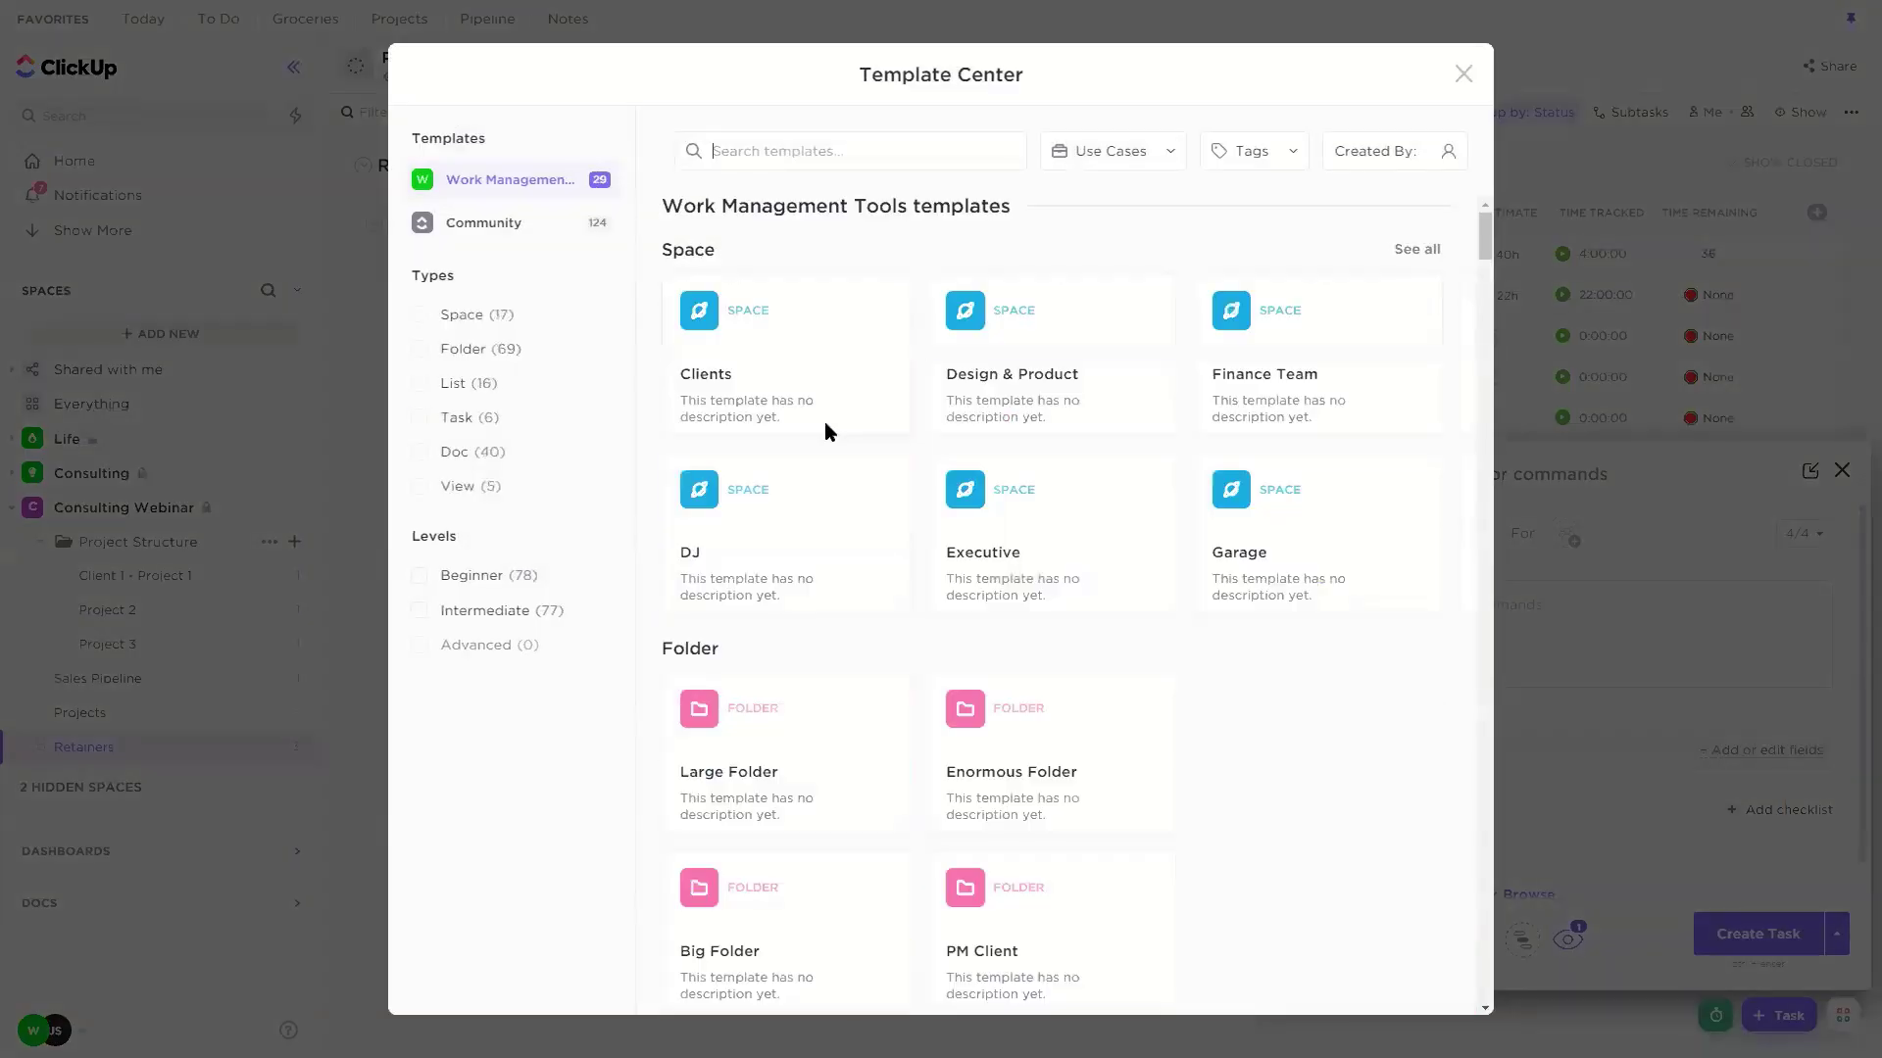
{"action": "left_click", "coordinate": [436, 424]}
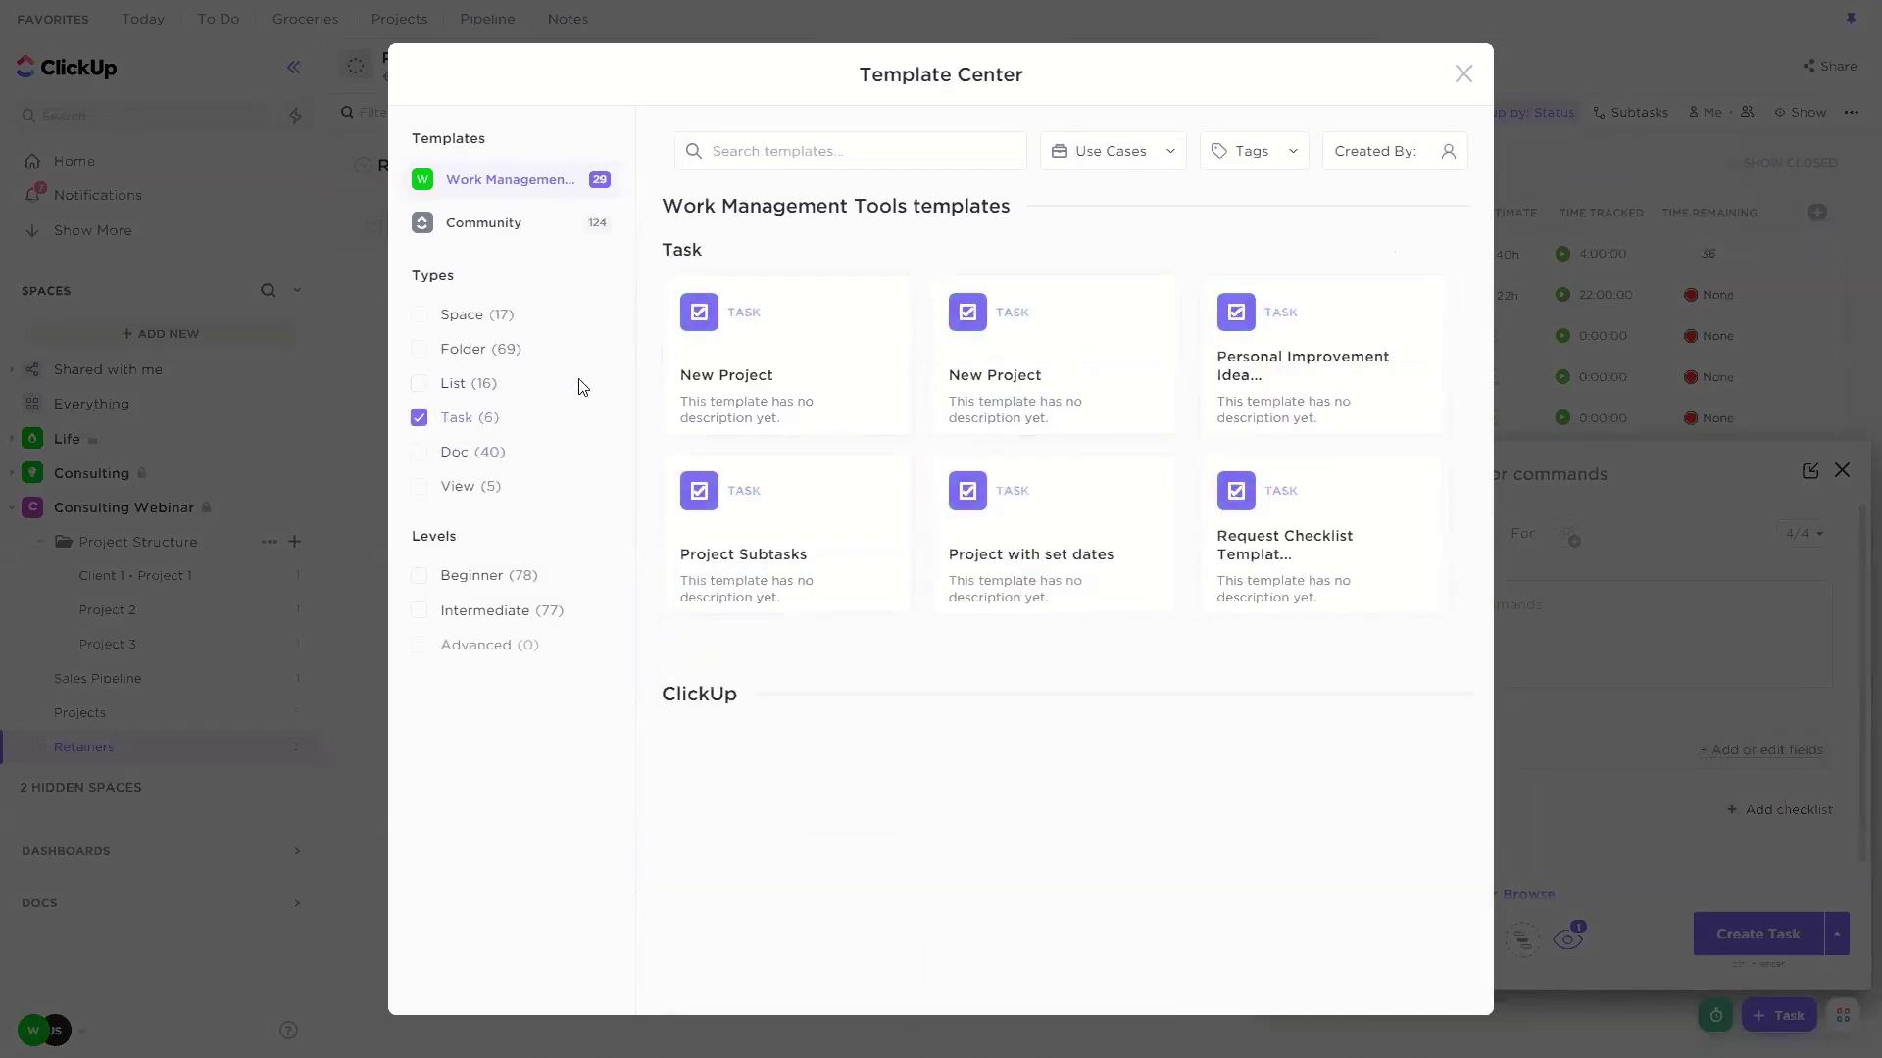
{"action": "left_click", "coordinate": [1068, 564]}
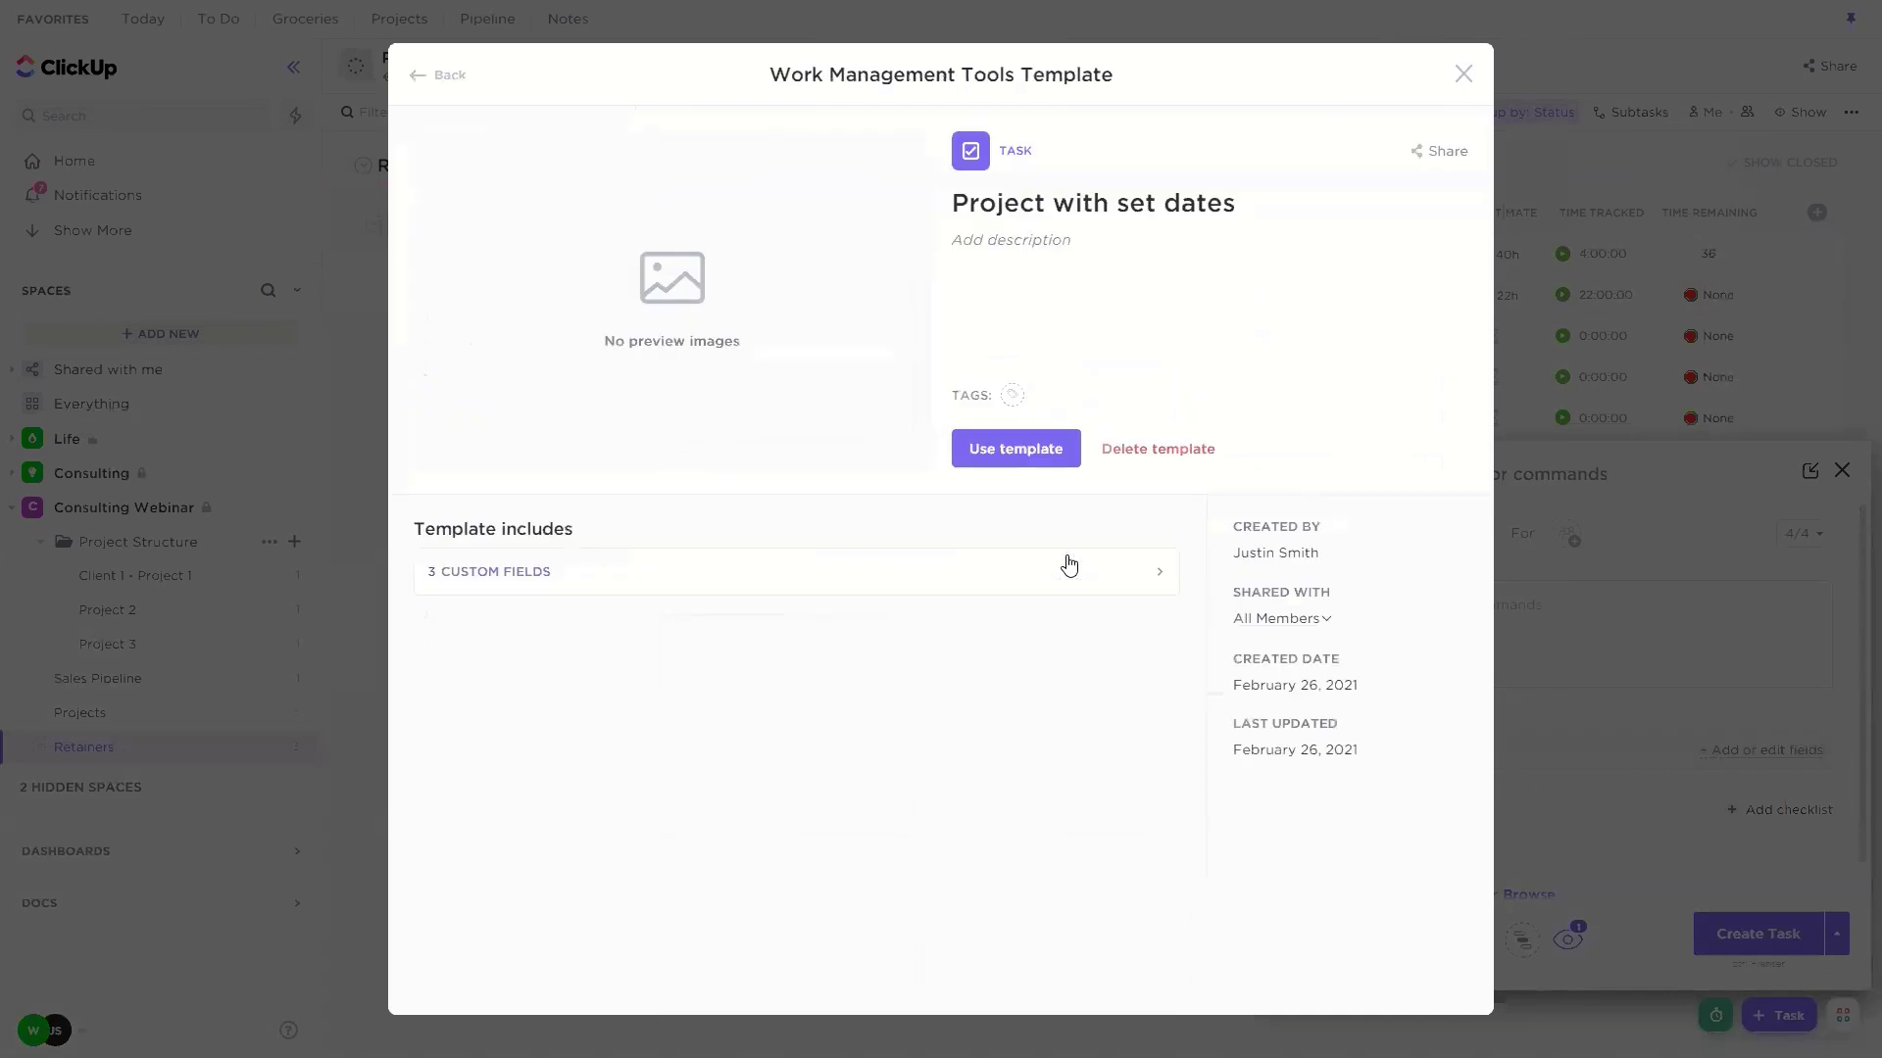
{"action": "left_click", "coordinate": [1016, 470]}
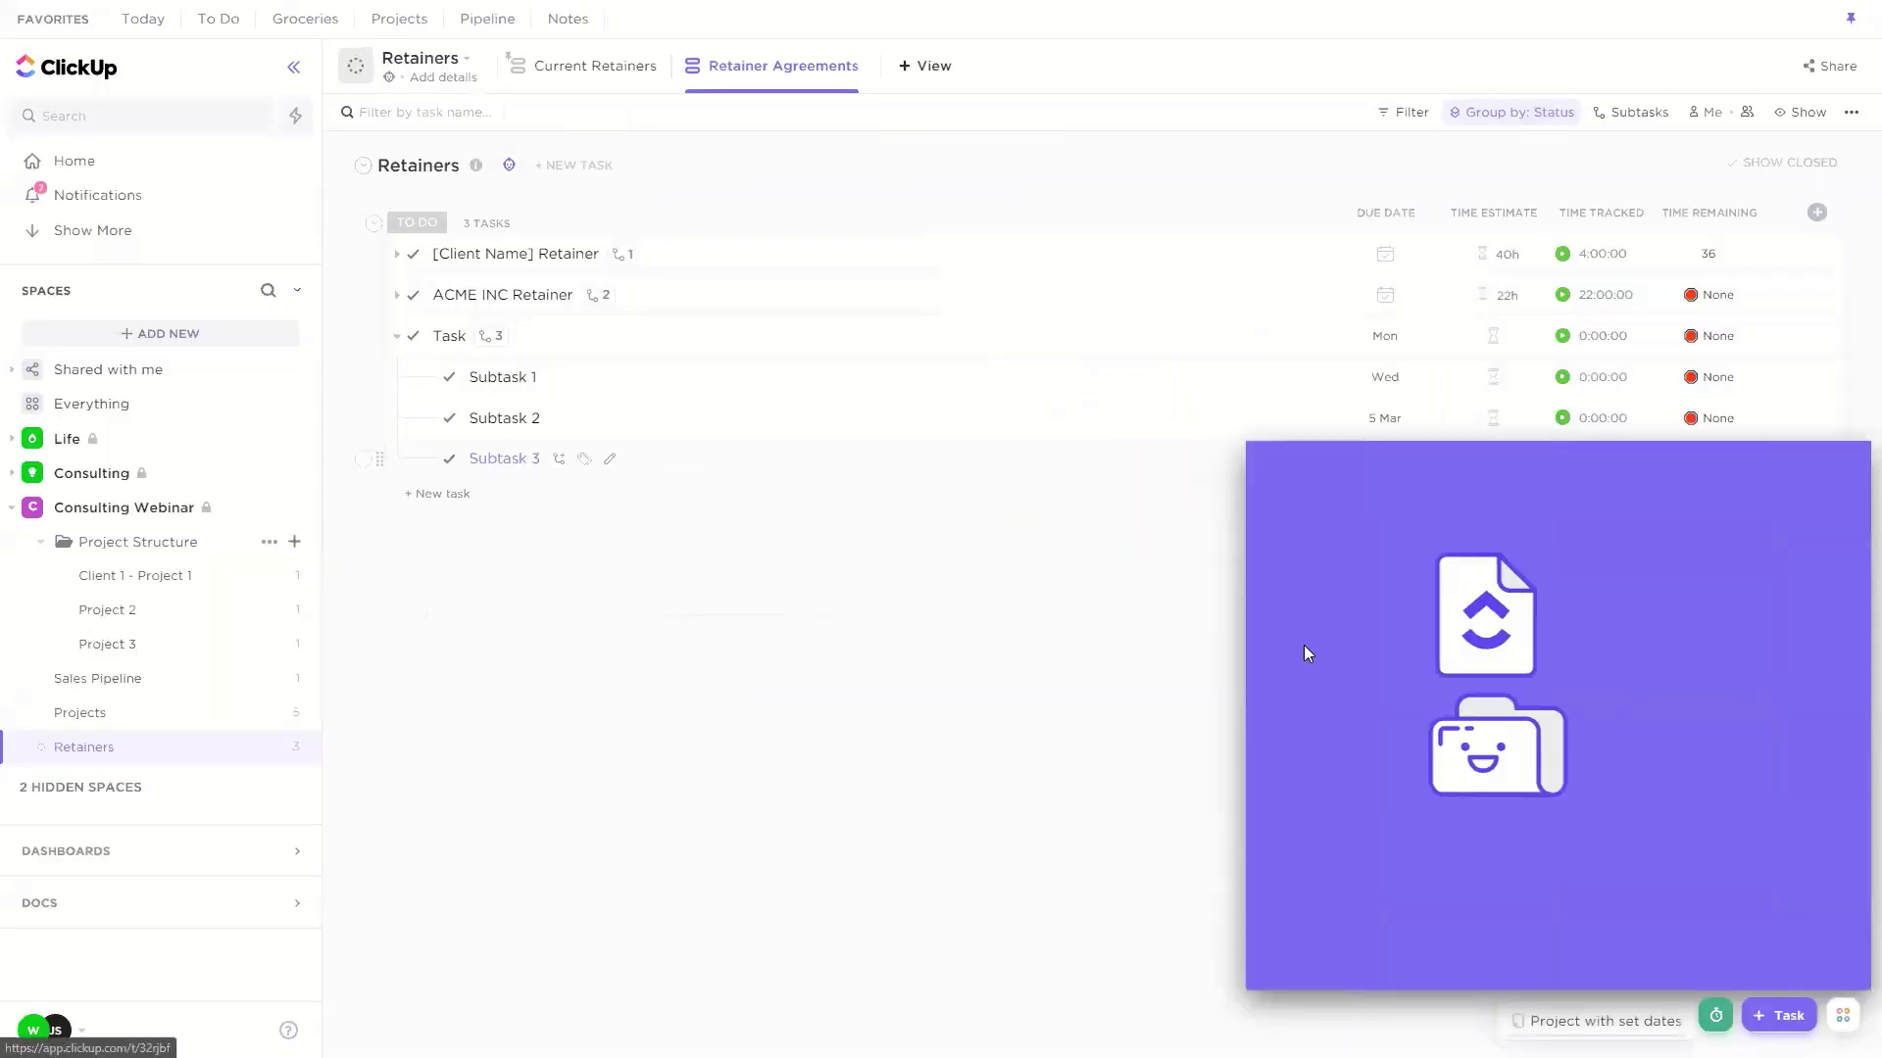
{"action": "left_click", "coordinate": [1762, 1014]}
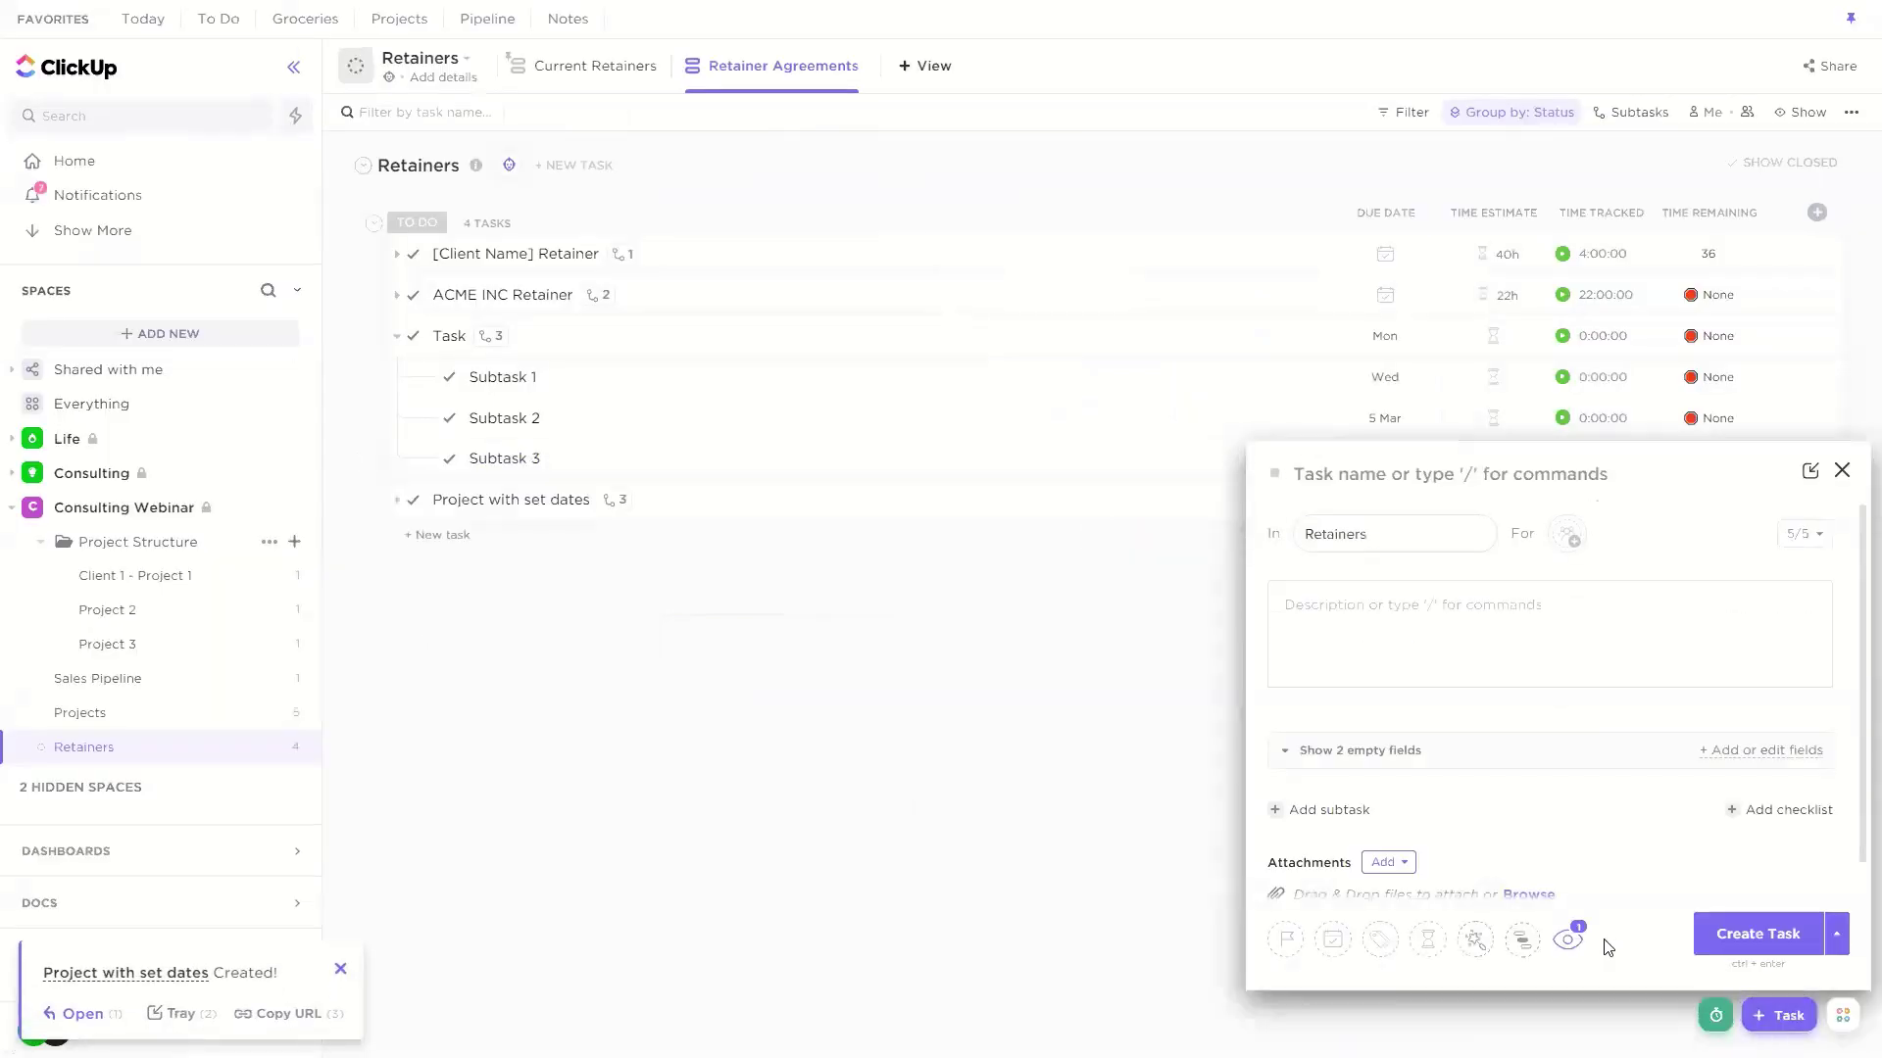
{"action": "left_click", "coordinate": [1474, 939]}
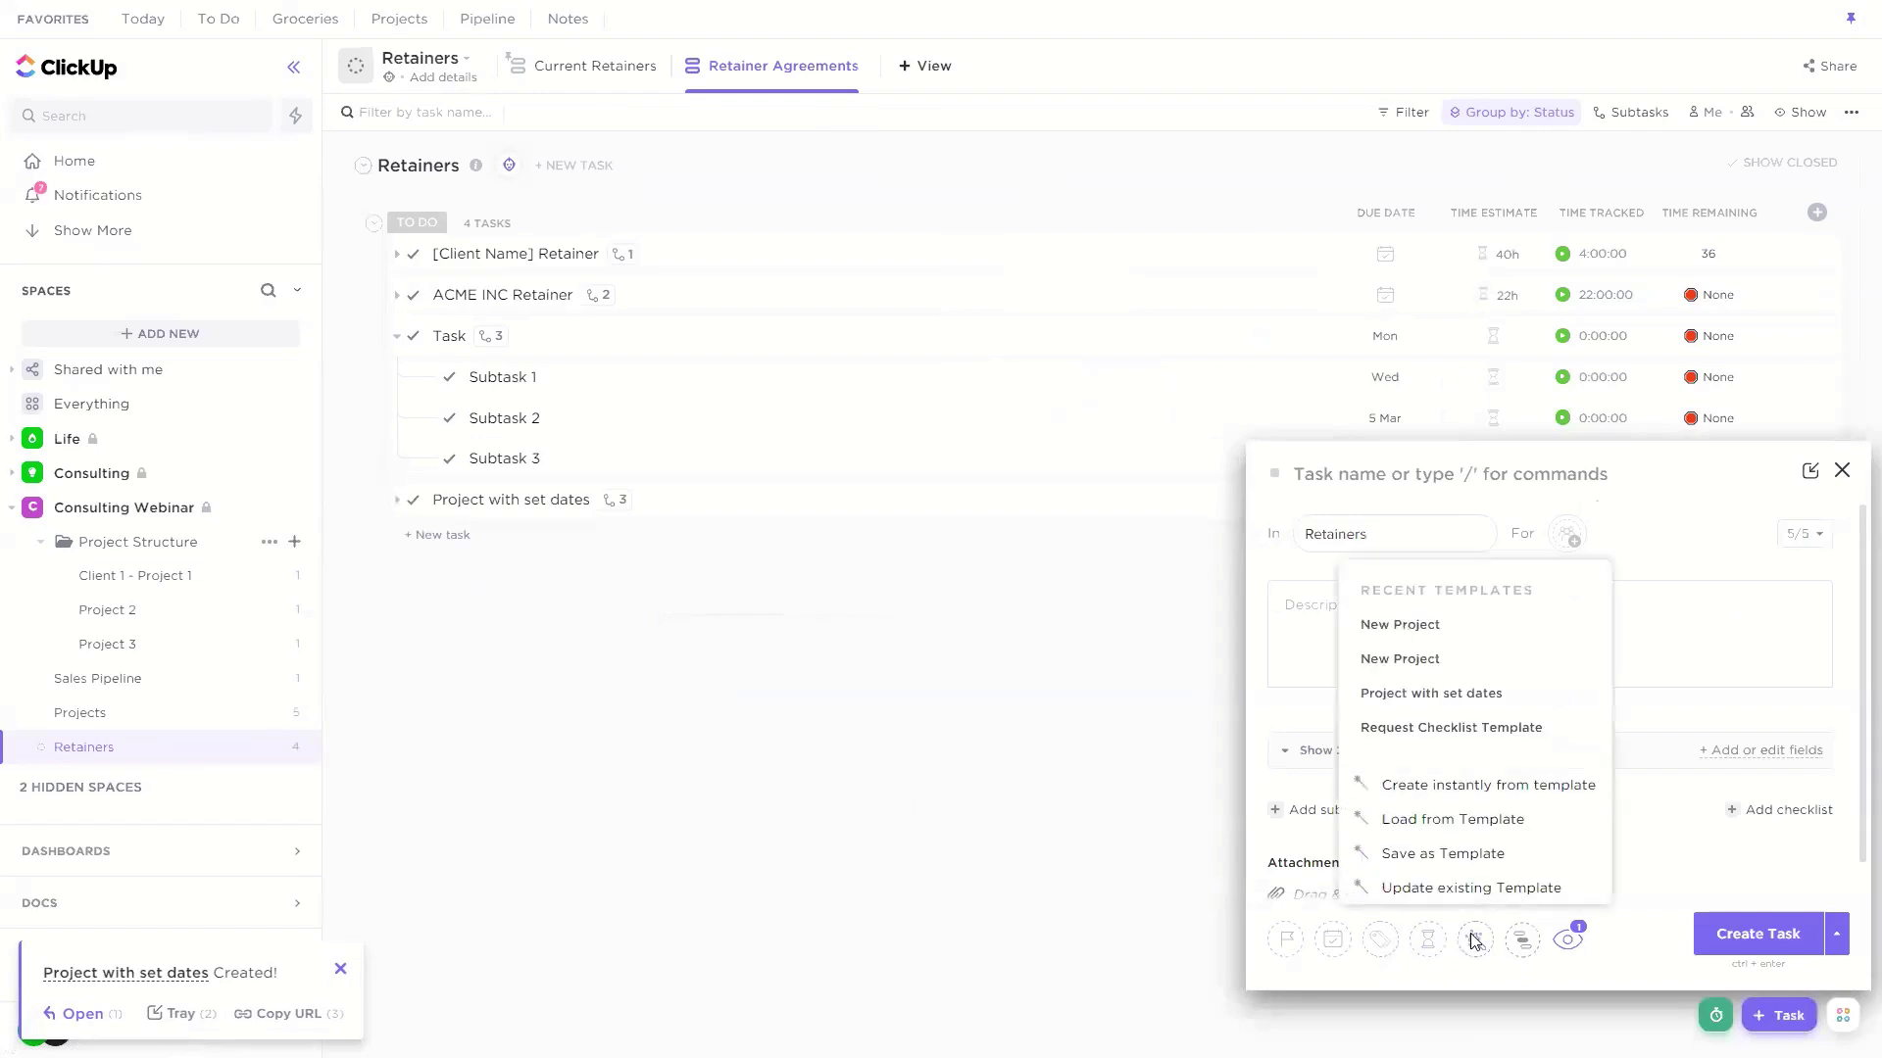
{"action": "left_click", "coordinate": [1518, 828]}
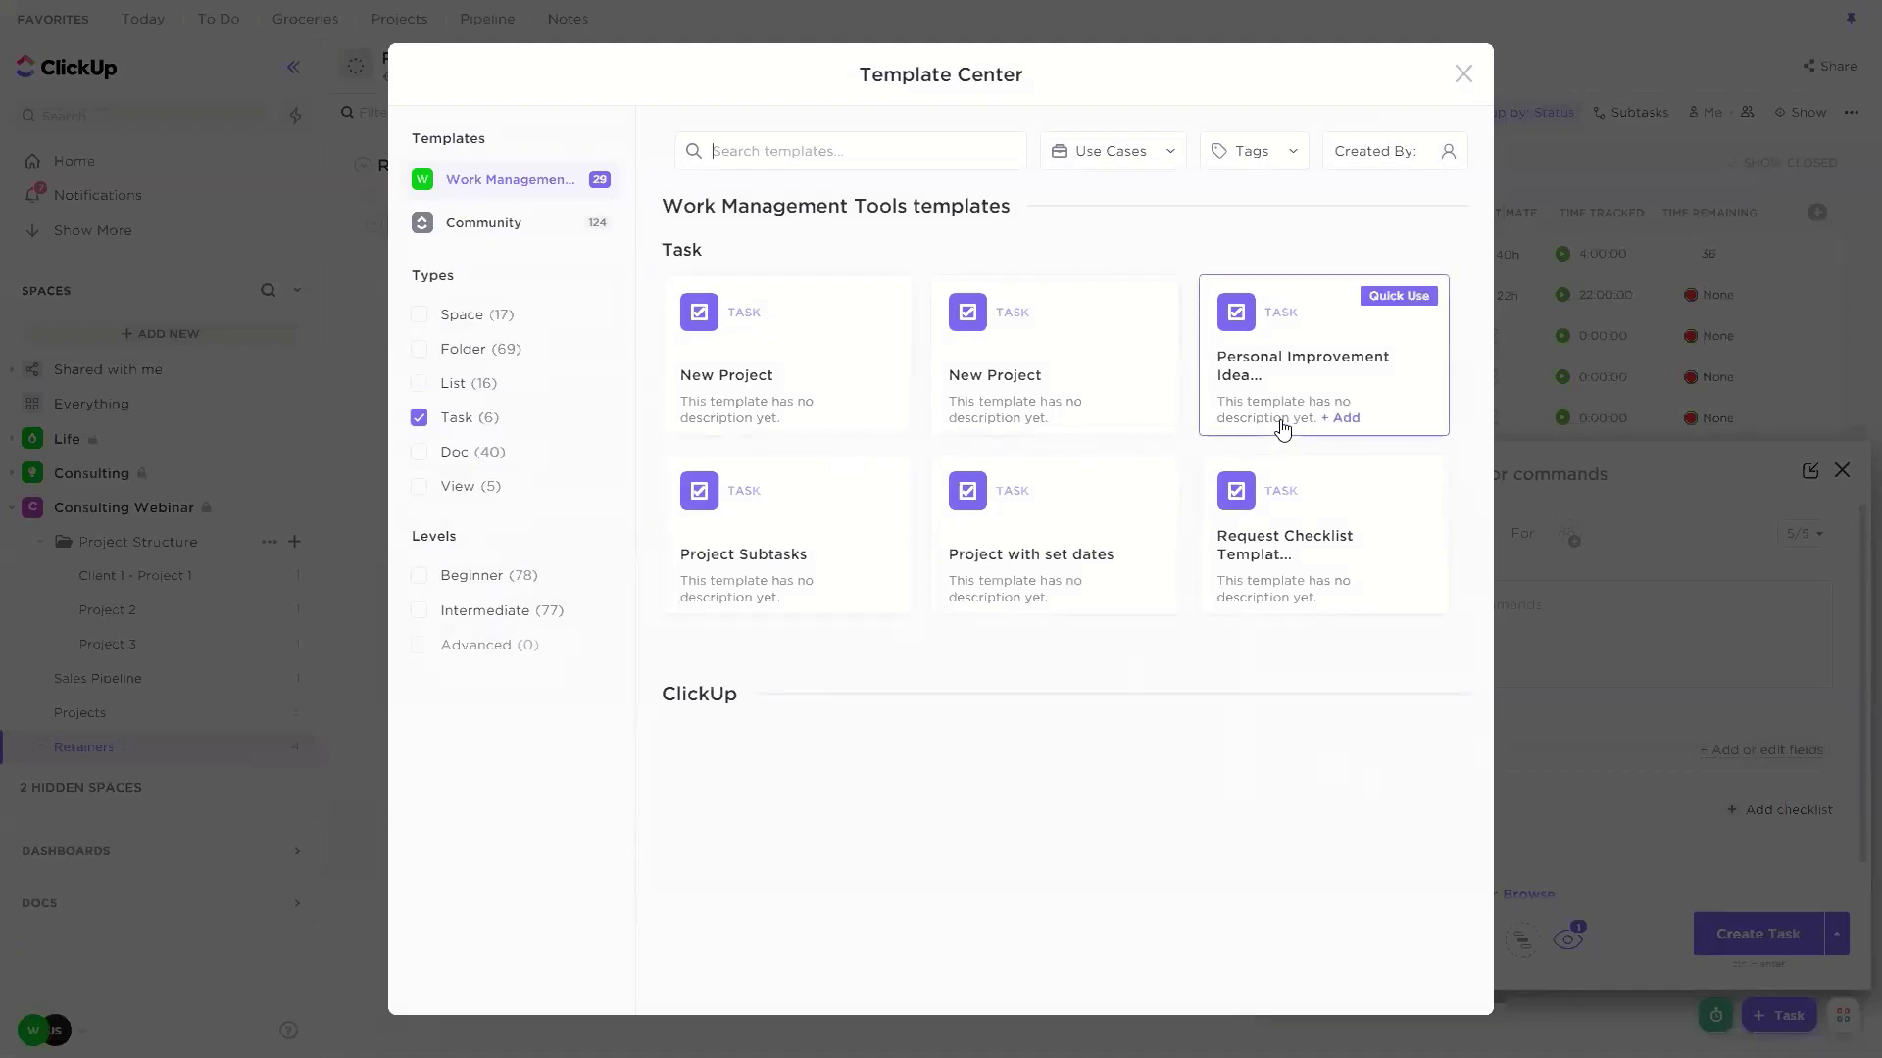
{"action": "left_click", "coordinate": [1045, 549]}
{"action": "left_click", "coordinate": [1020, 451]}
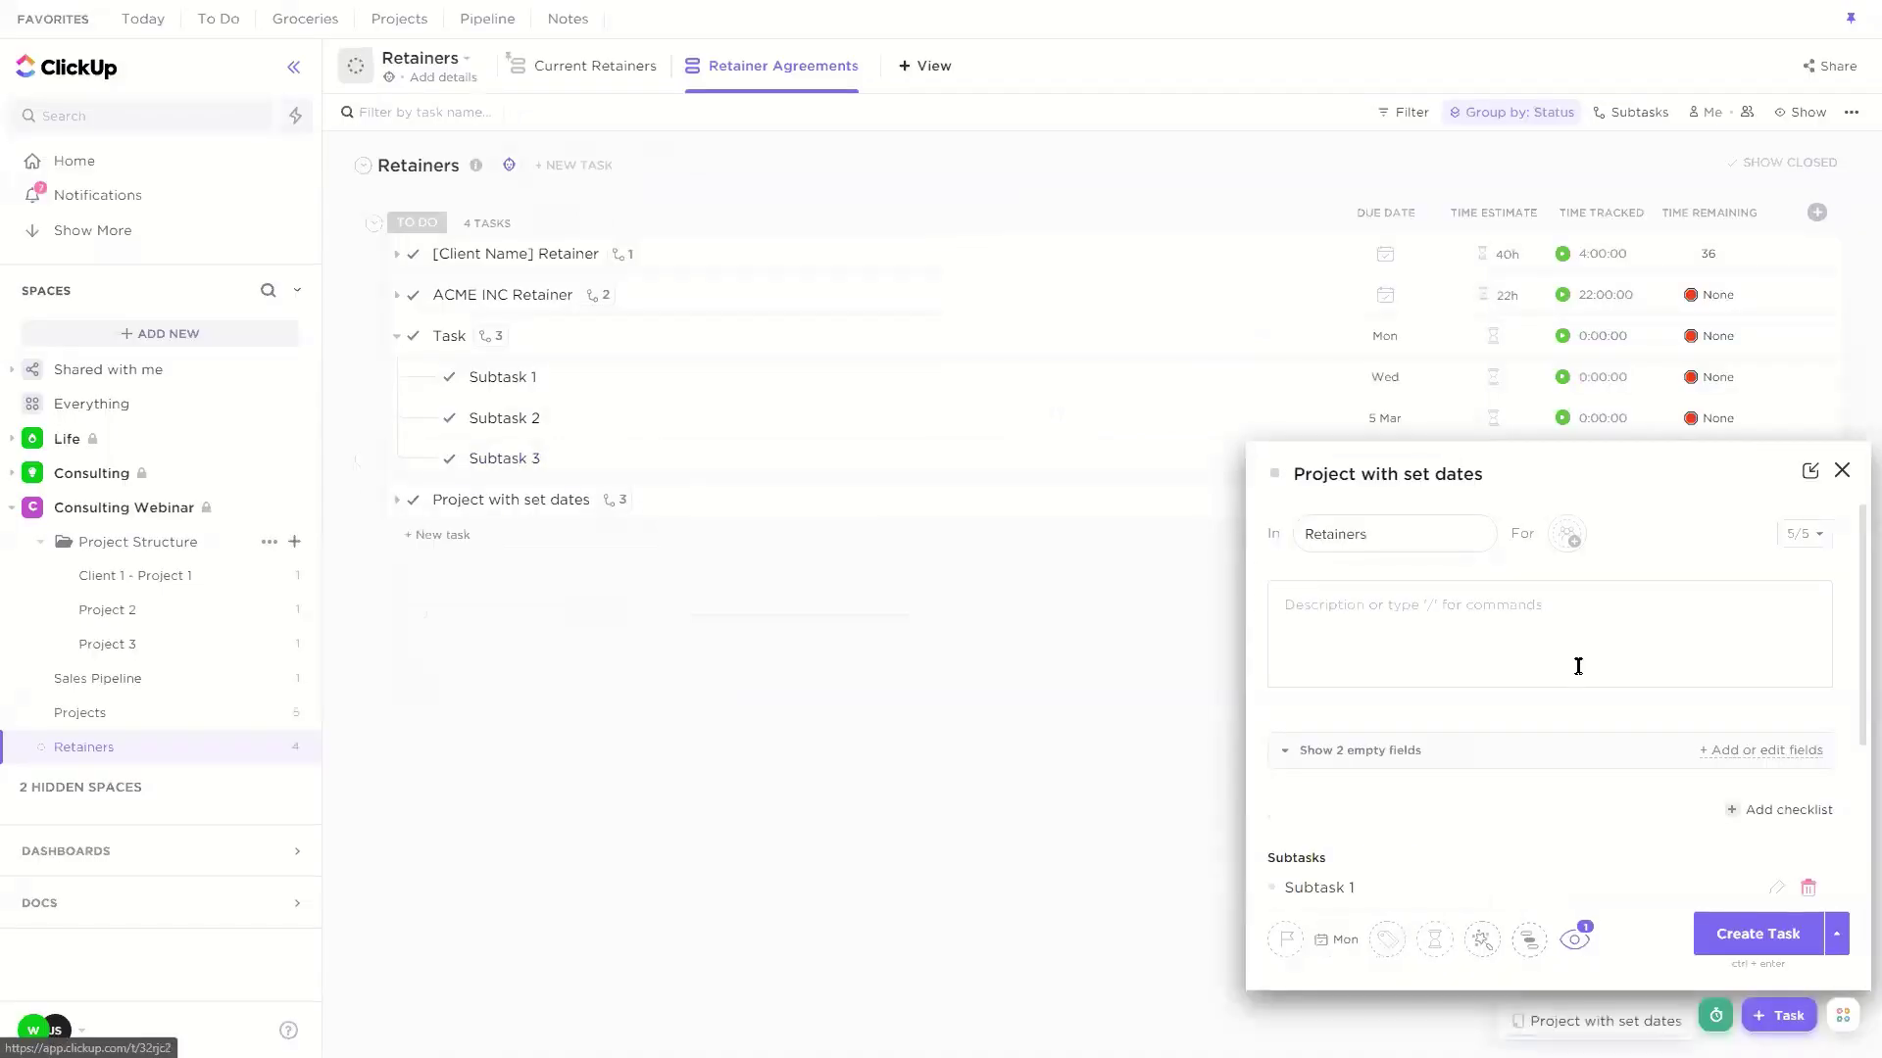
{"action": "scroll", "coordinate": [1578, 667], "scroll_direction": "down", "scroll_amount": 3}
{"action": "scroll", "coordinate": [1577, 694], "scroll_direction": "up", "scroll_amount": 3}
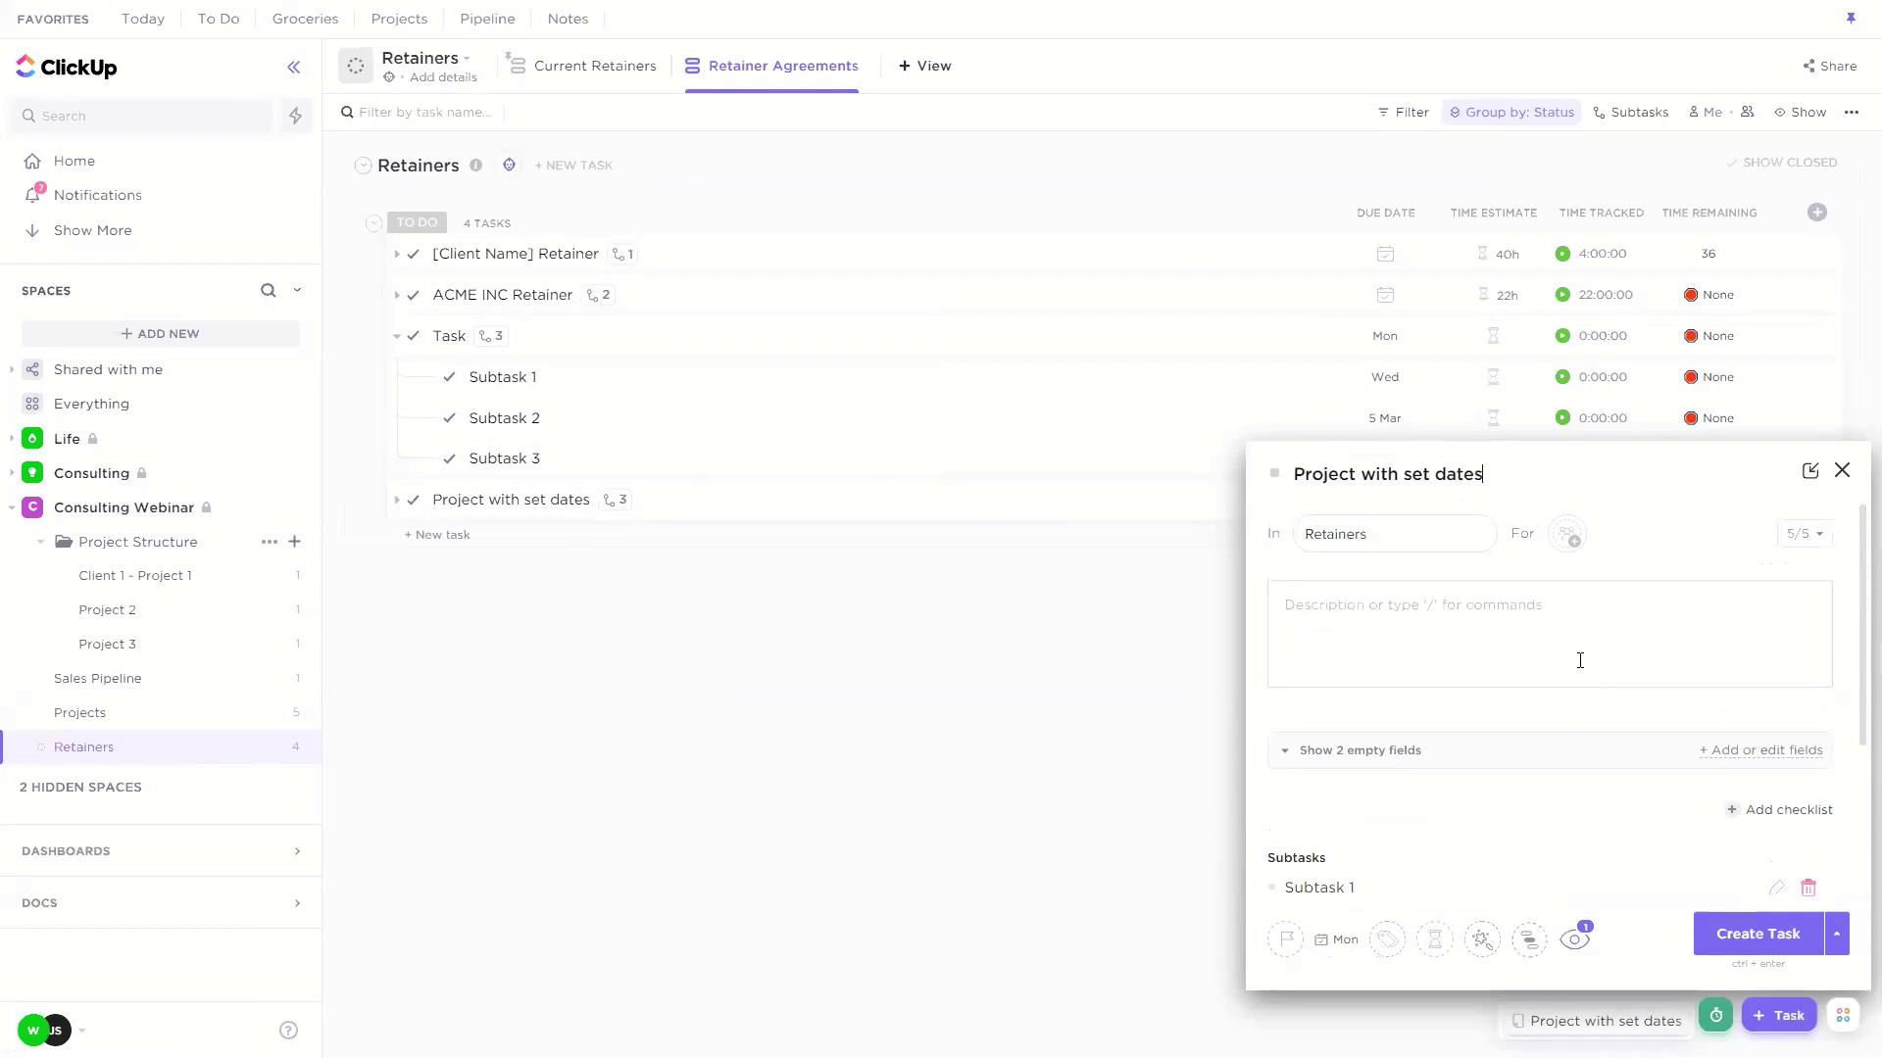
{"action": "left_click", "coordinate": [1838, 472]}
Step: Create a second task in Retainers instantly from the "Project with set dates" task template
{"action": "left_click", "coordinate": [1779, 1016]}
{"action": "left_click", "coordinate": [1475, 941]}
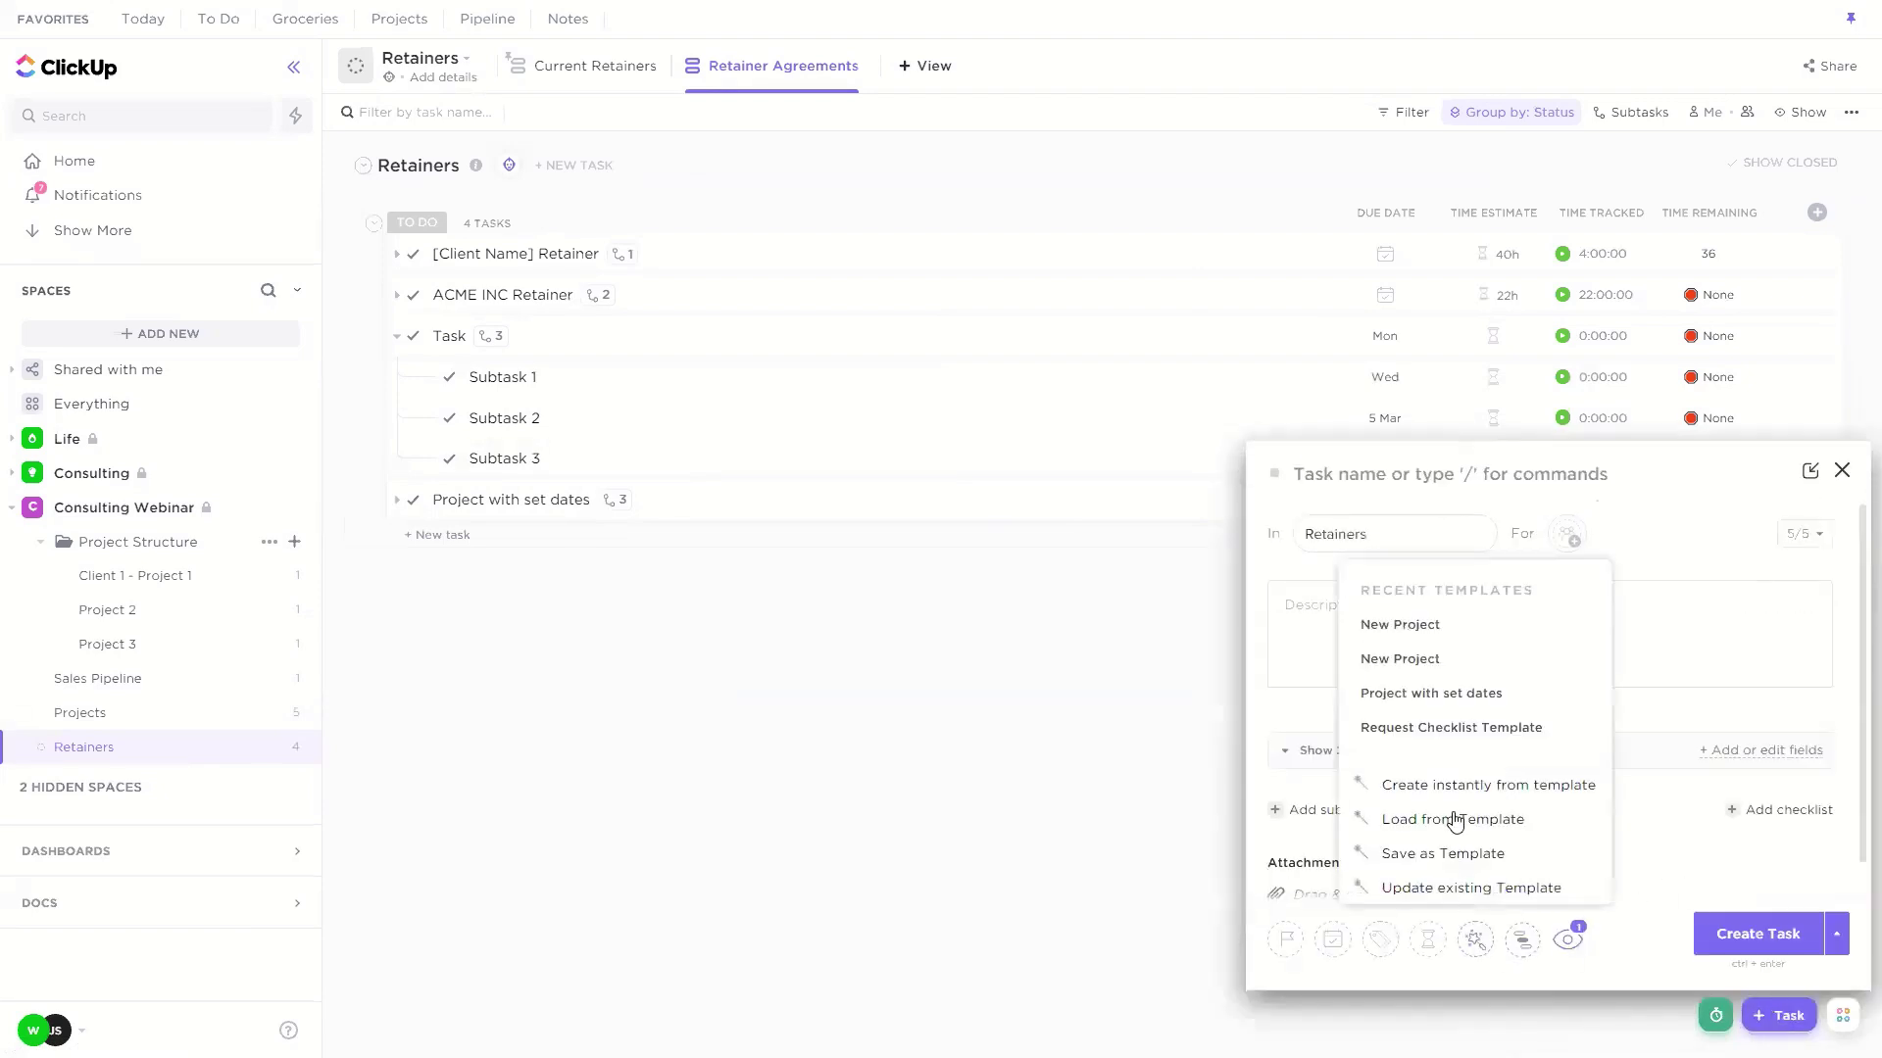
{"action": "left_click", "coordinate": [1487, 796]}
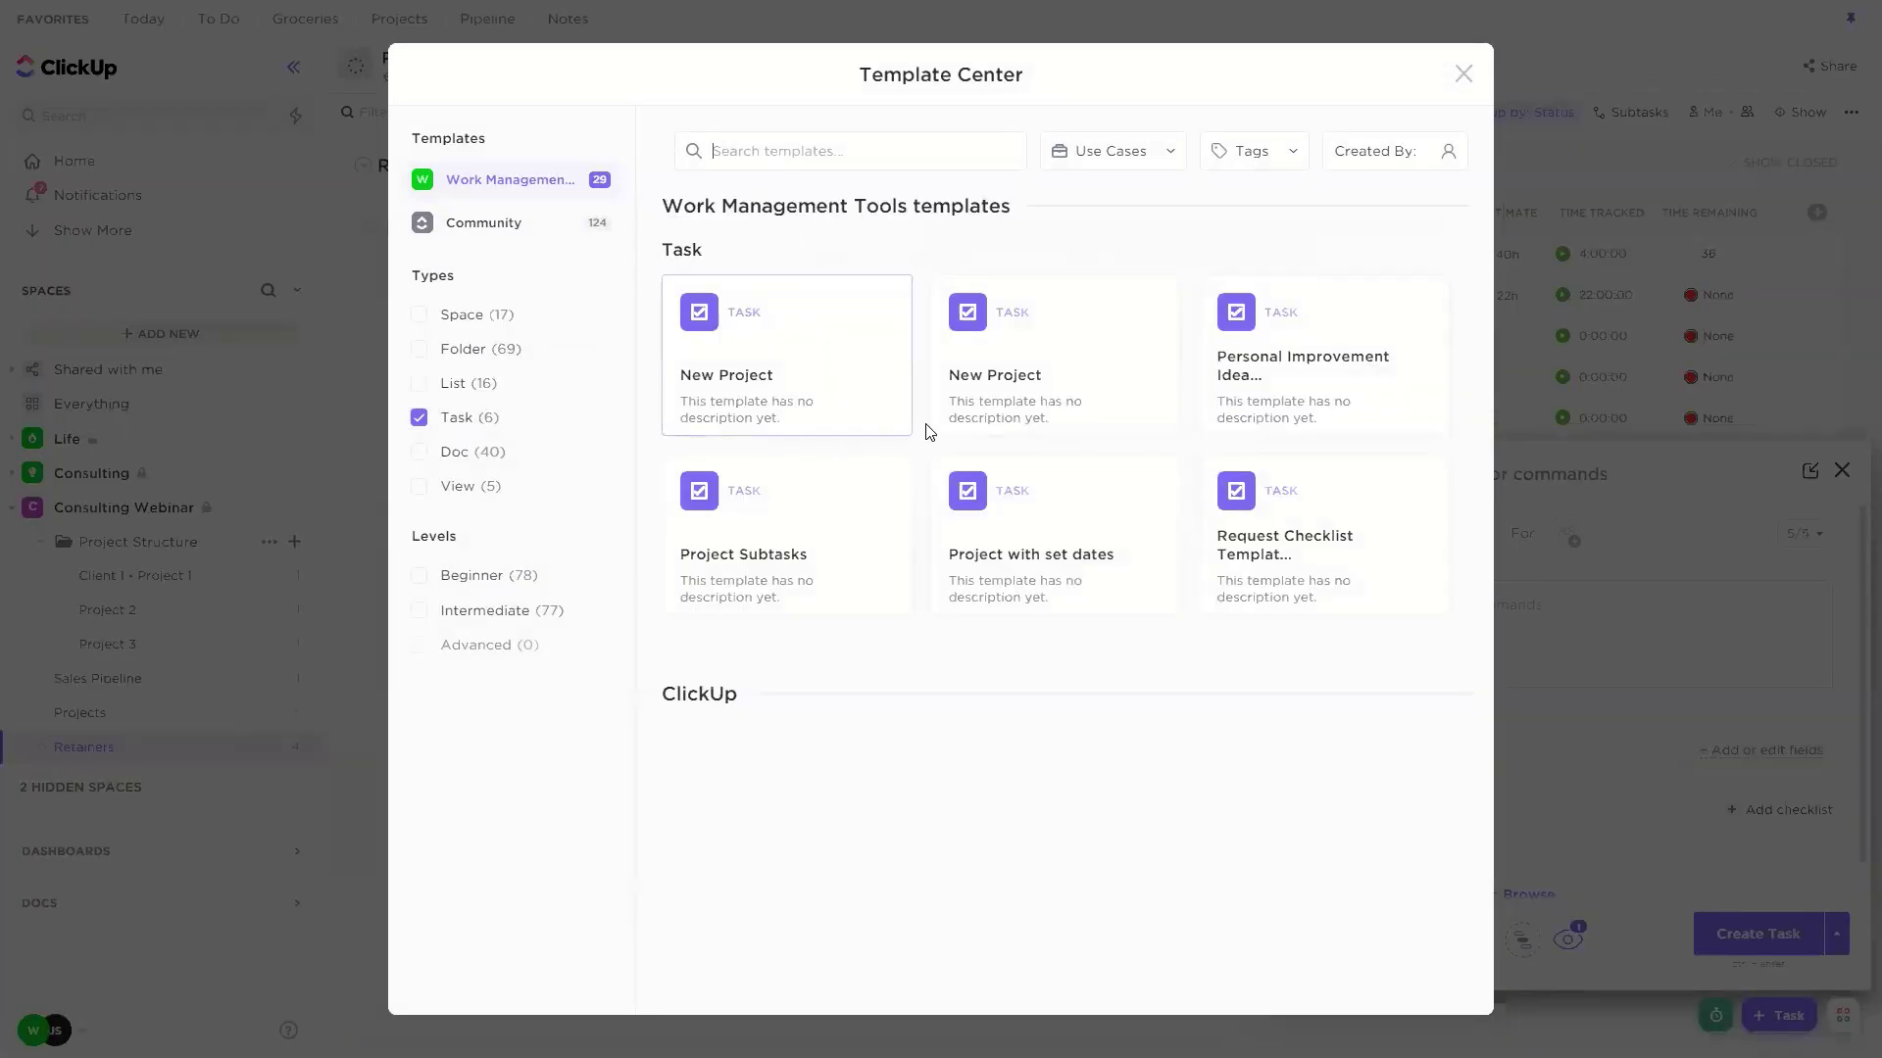
{"action": "left_click", "coordinate": [1075, 533]}
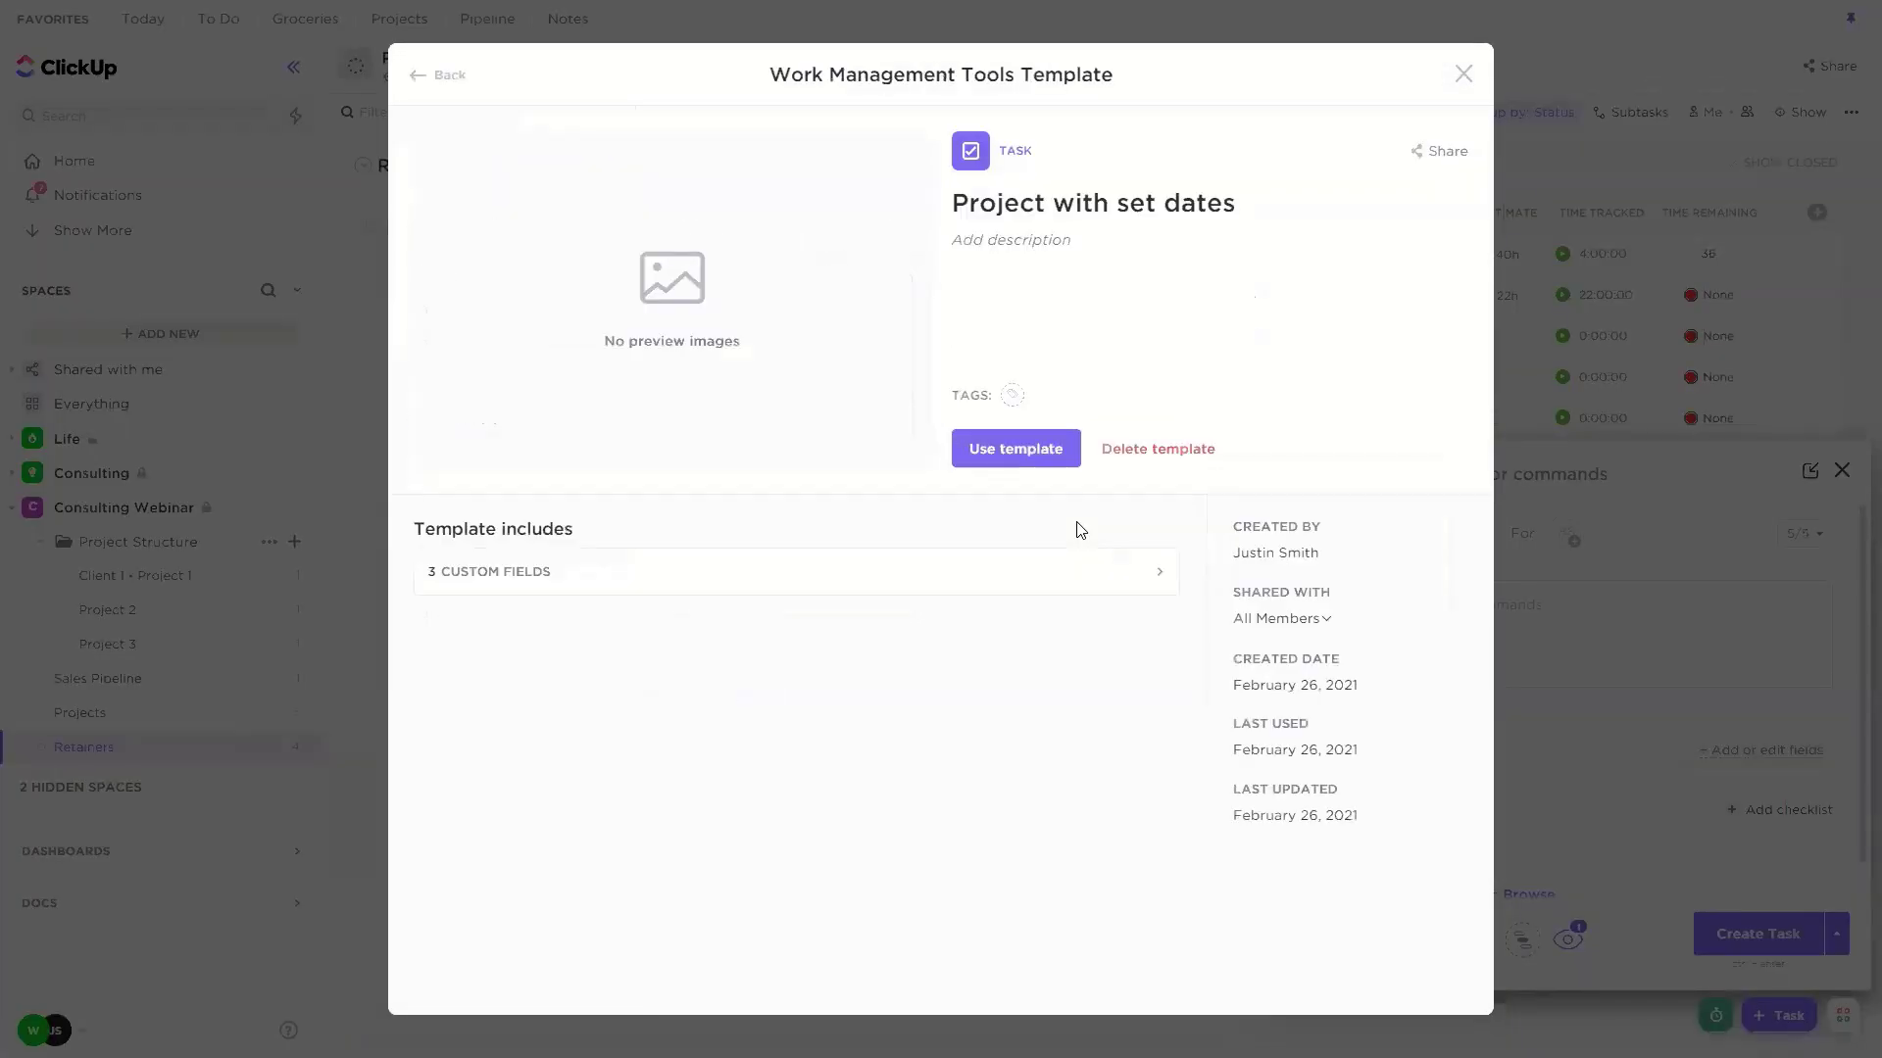
{"action": "left_click", "coordinate": [1015, 449]}
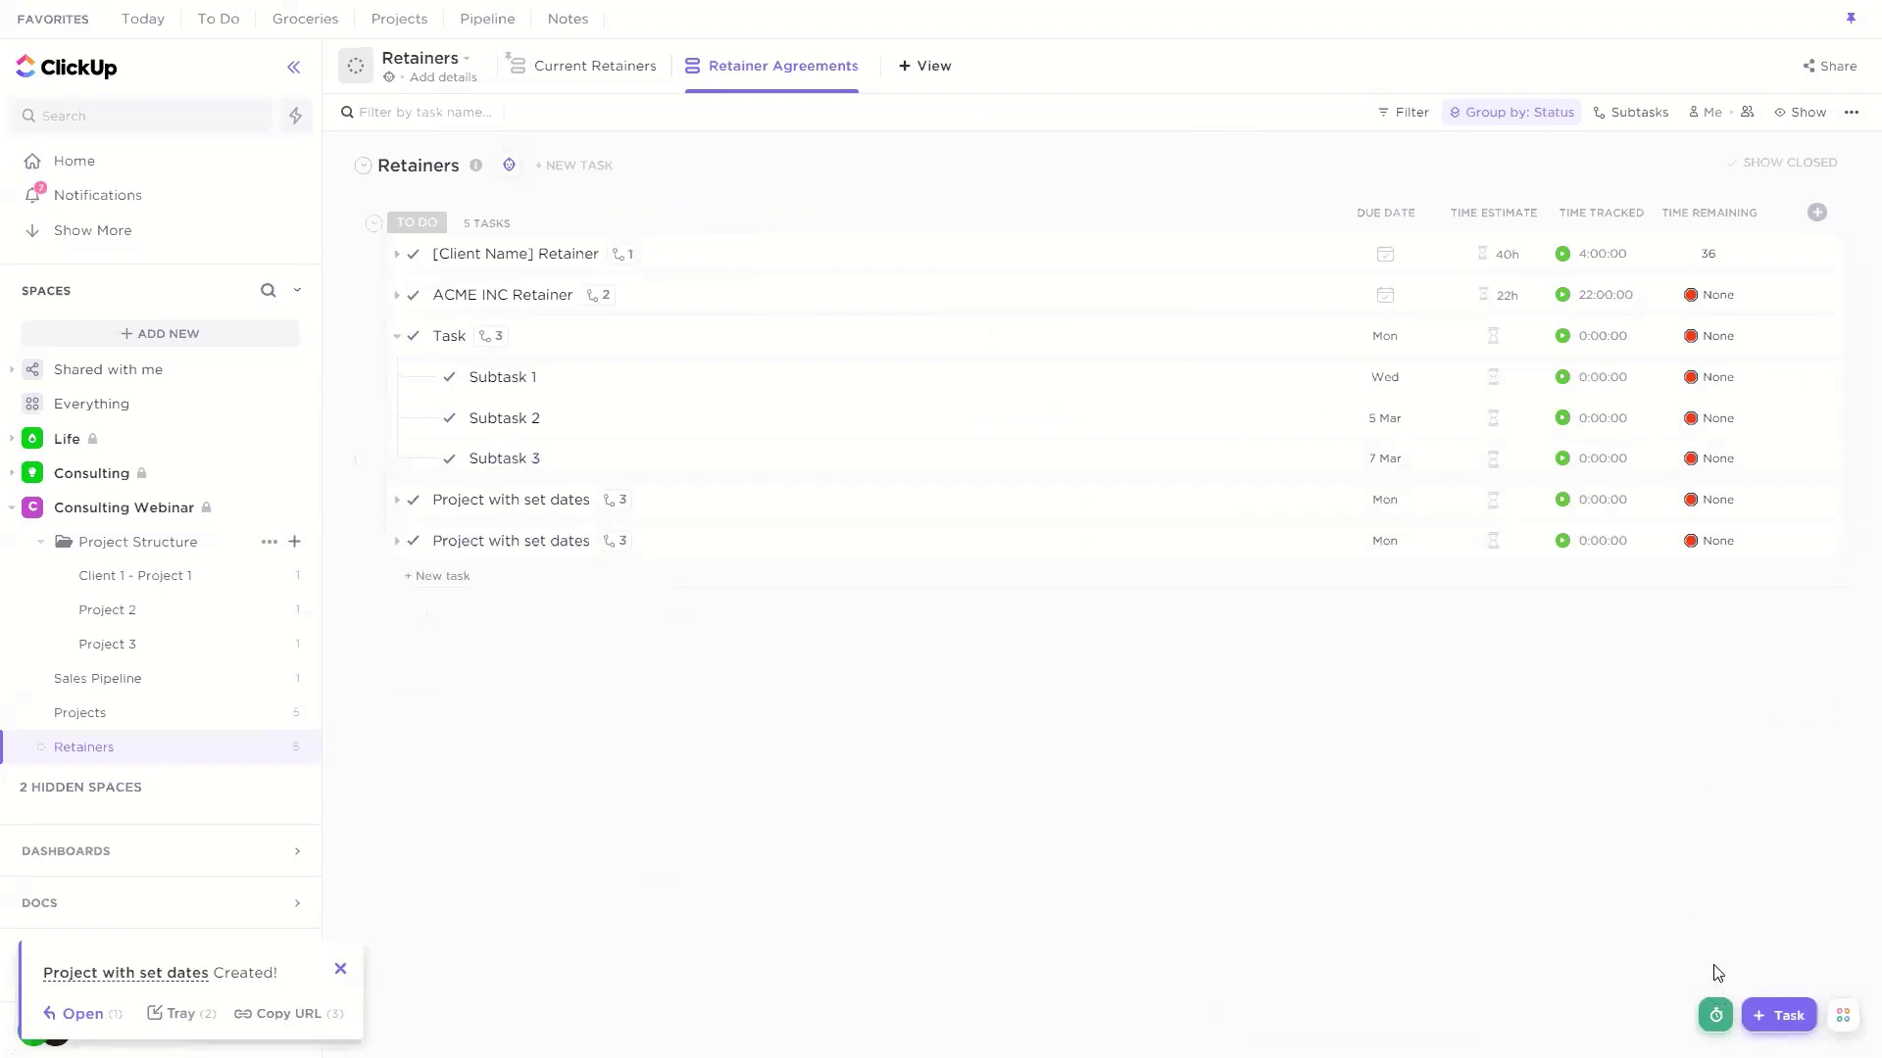
{"action": "left_click", "coordinate": [1775, 1015]}
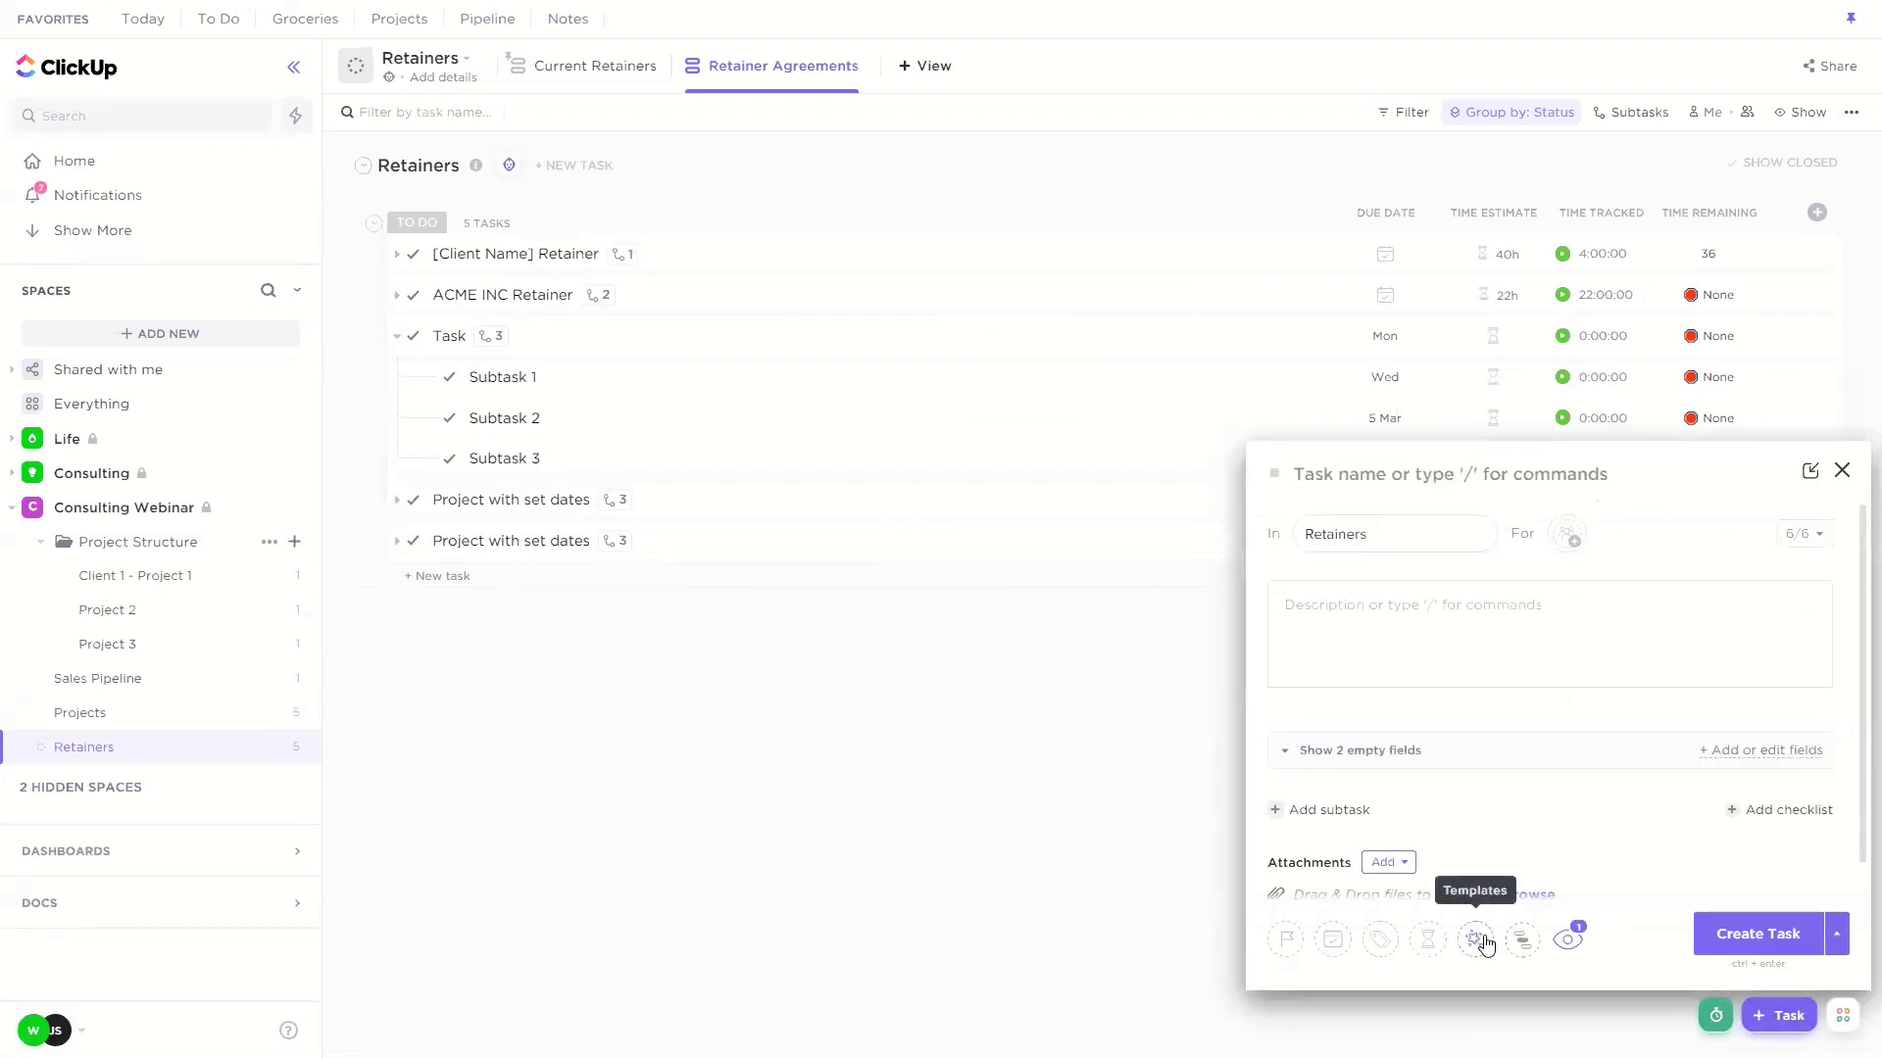
{"action": "left_click", "coordinate": [1477, 941]}
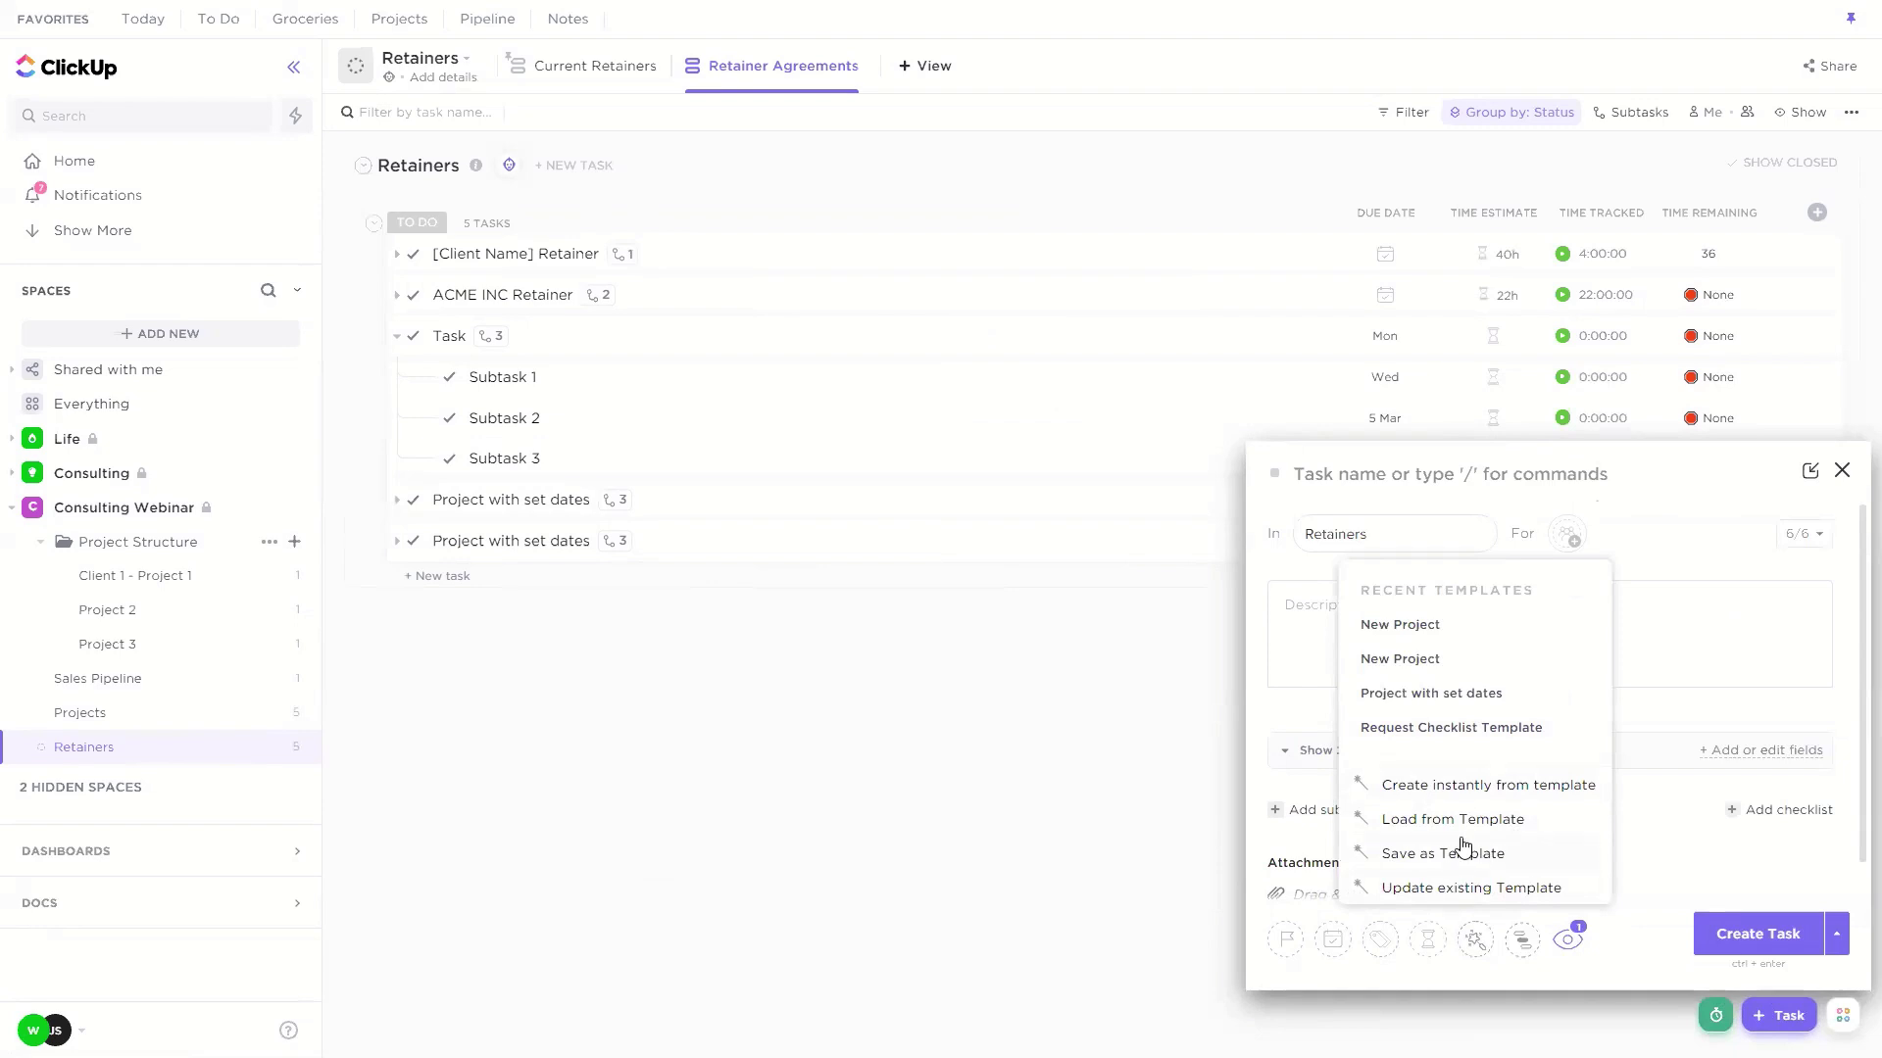
{"action": "left_click", "coordinate": [787, 621]}
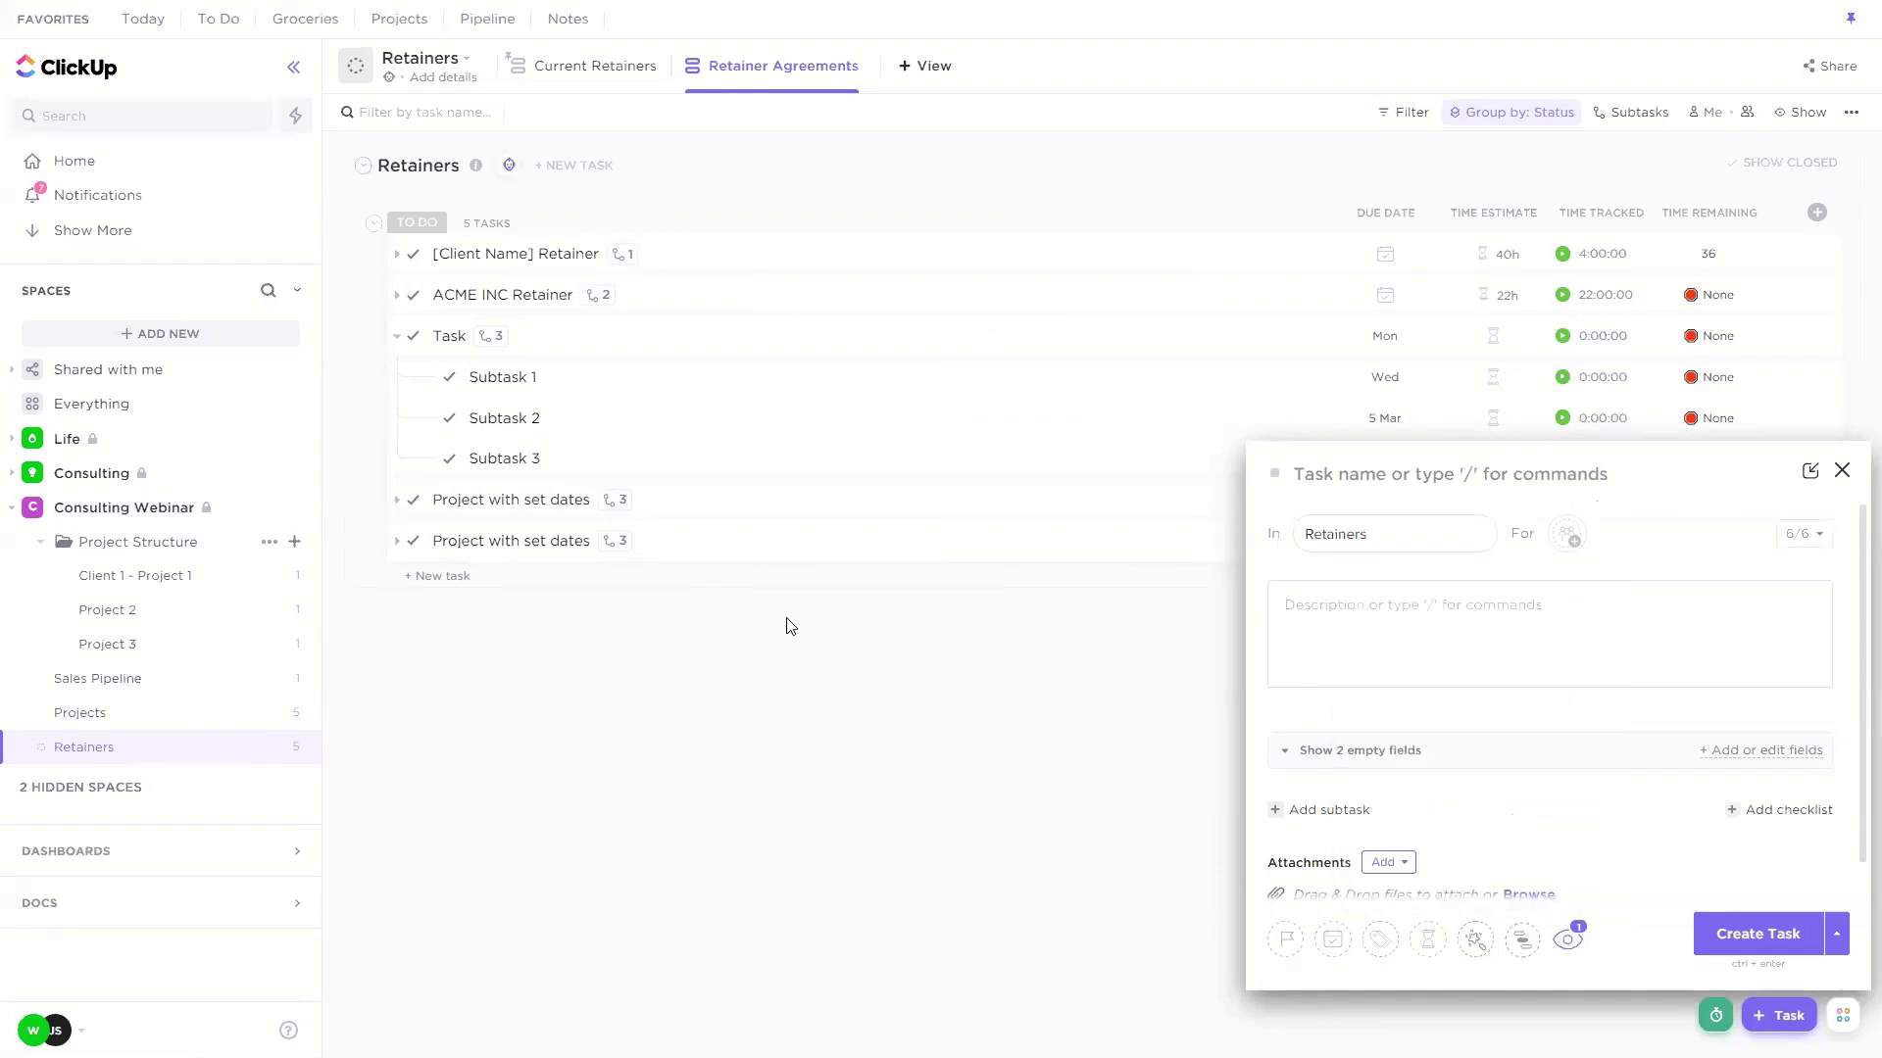
{"action": "left_click", "coordinate": [1847, 471]}
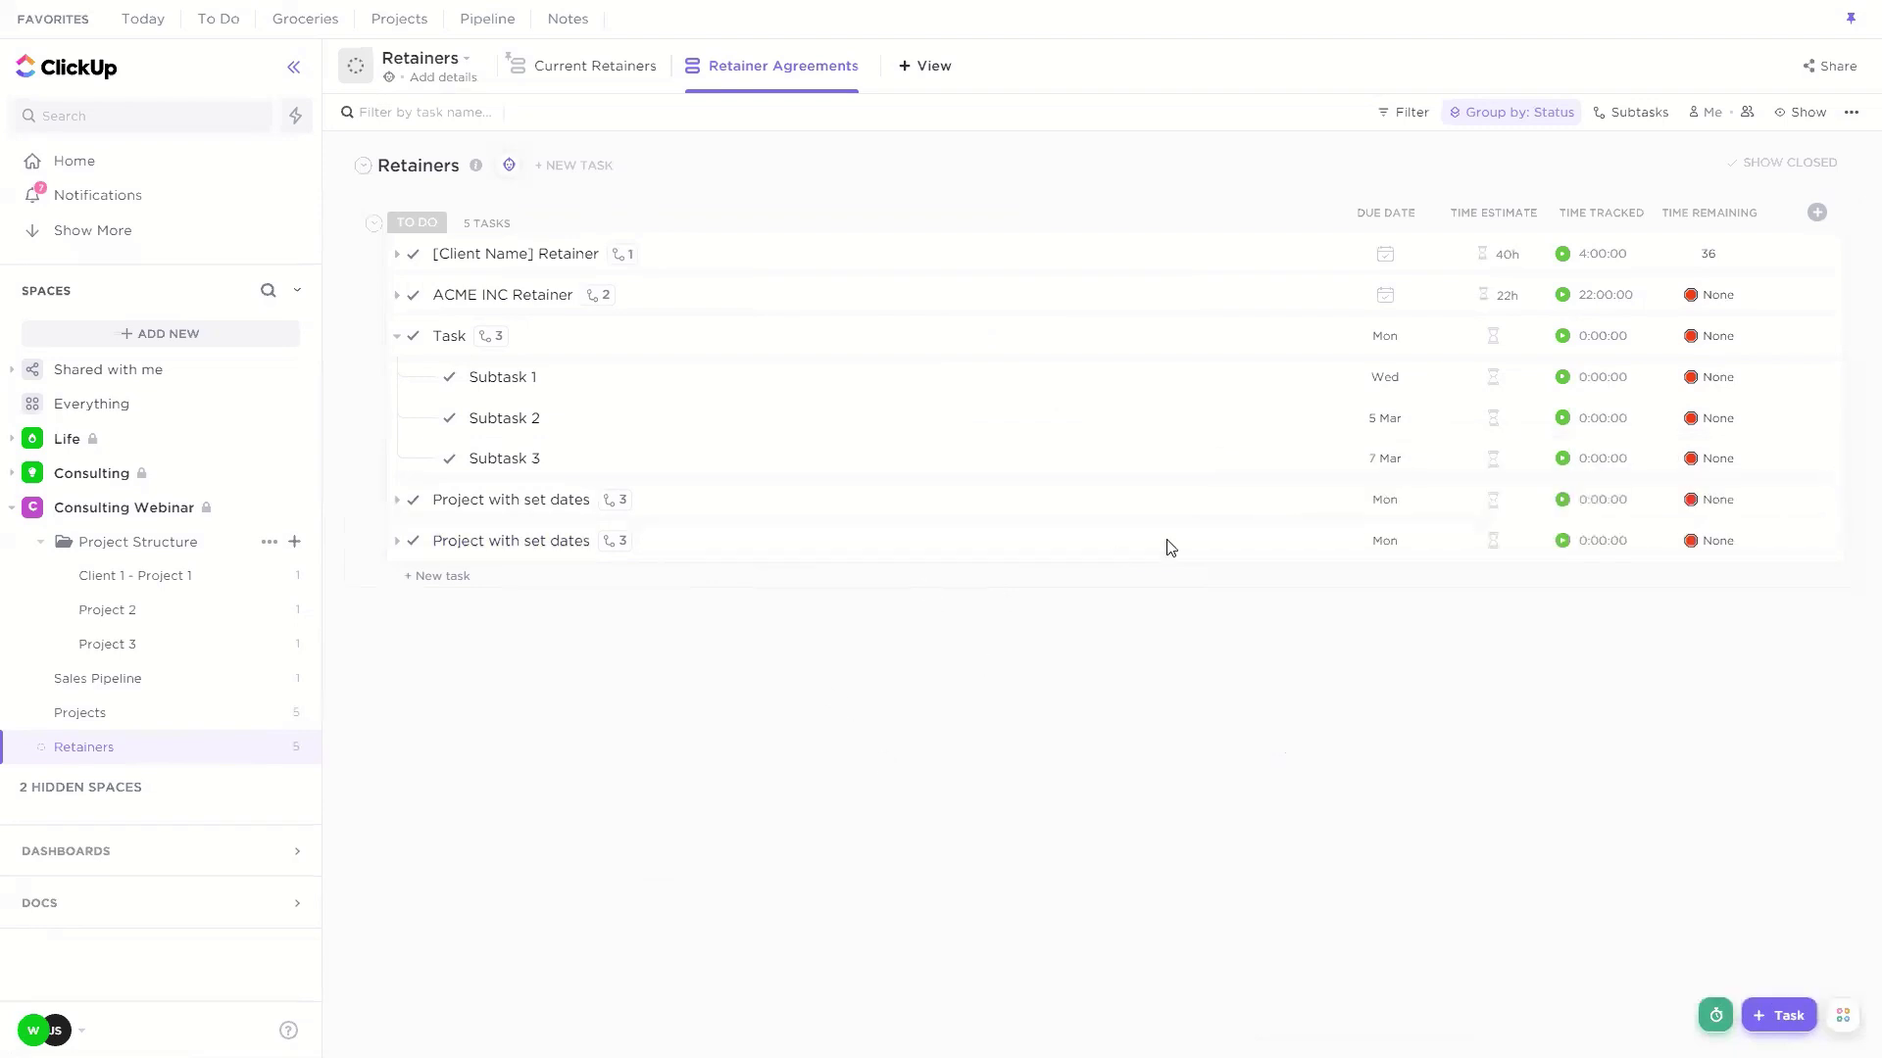
{"action": "right_click", "coordinate": [1212, 461]}
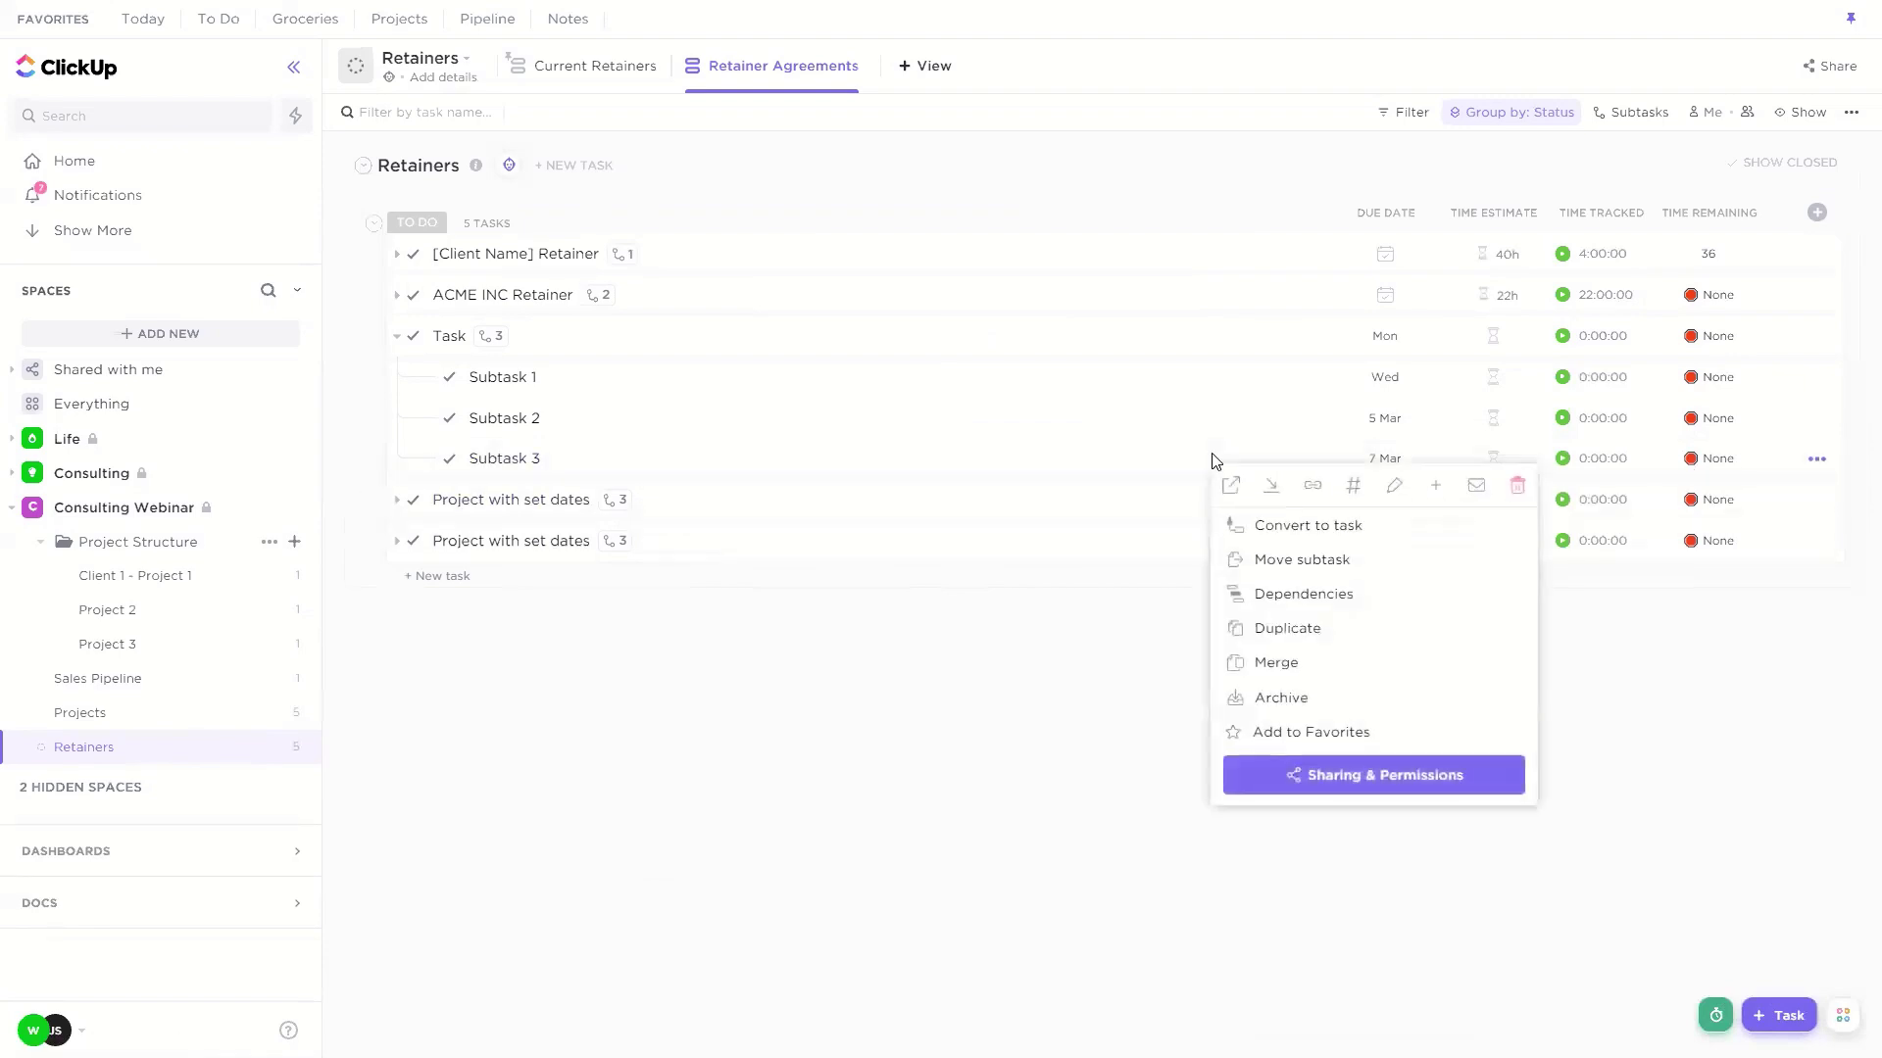
{"action": "left_click", "coordinate": [1103, 744]}
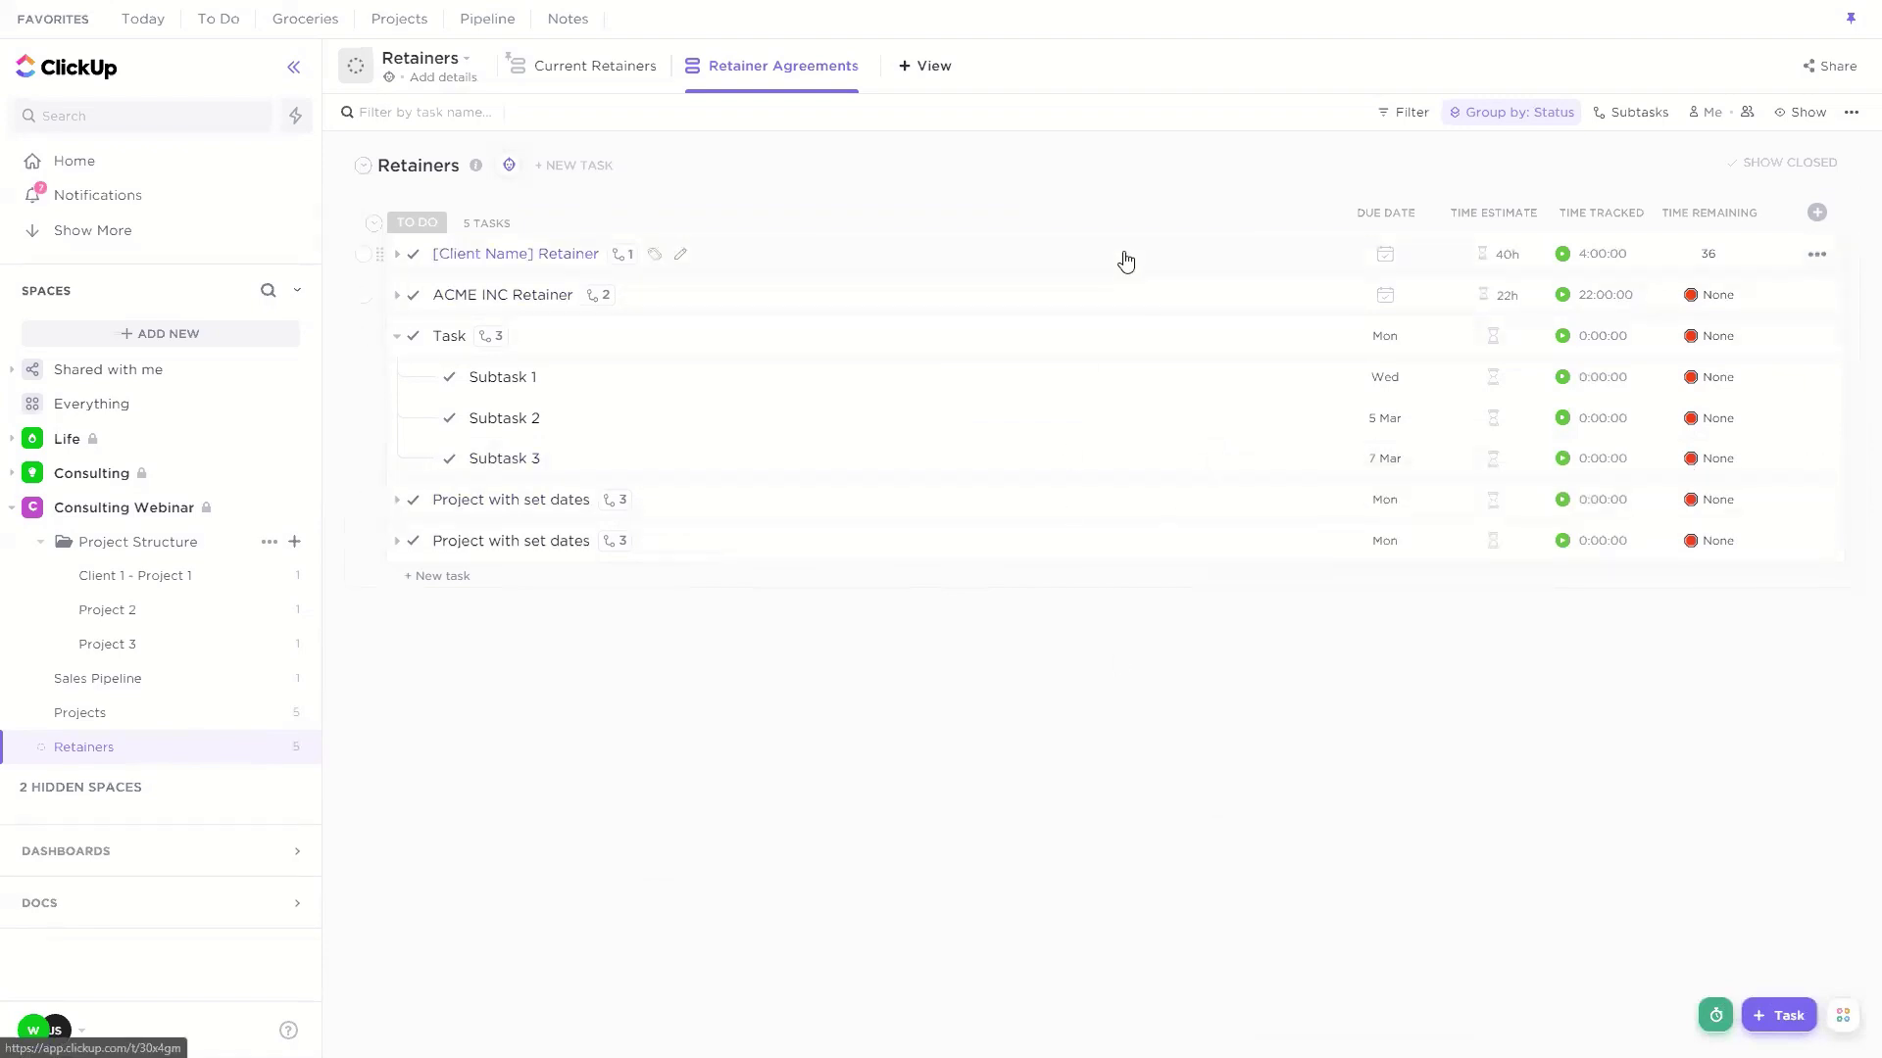
Step: Open the [Client Name] Retainer task and choose the "Project with set dates" task template for it
{"action": "left_click", "coordinate": [1127, 261]}
{"action": "left_click", "coordinate": [986, 115]}
{"action": "mouse_move", "coordinate": [1088, 400]}
{"action": "left_click", "coordinate": [1374, 390]}
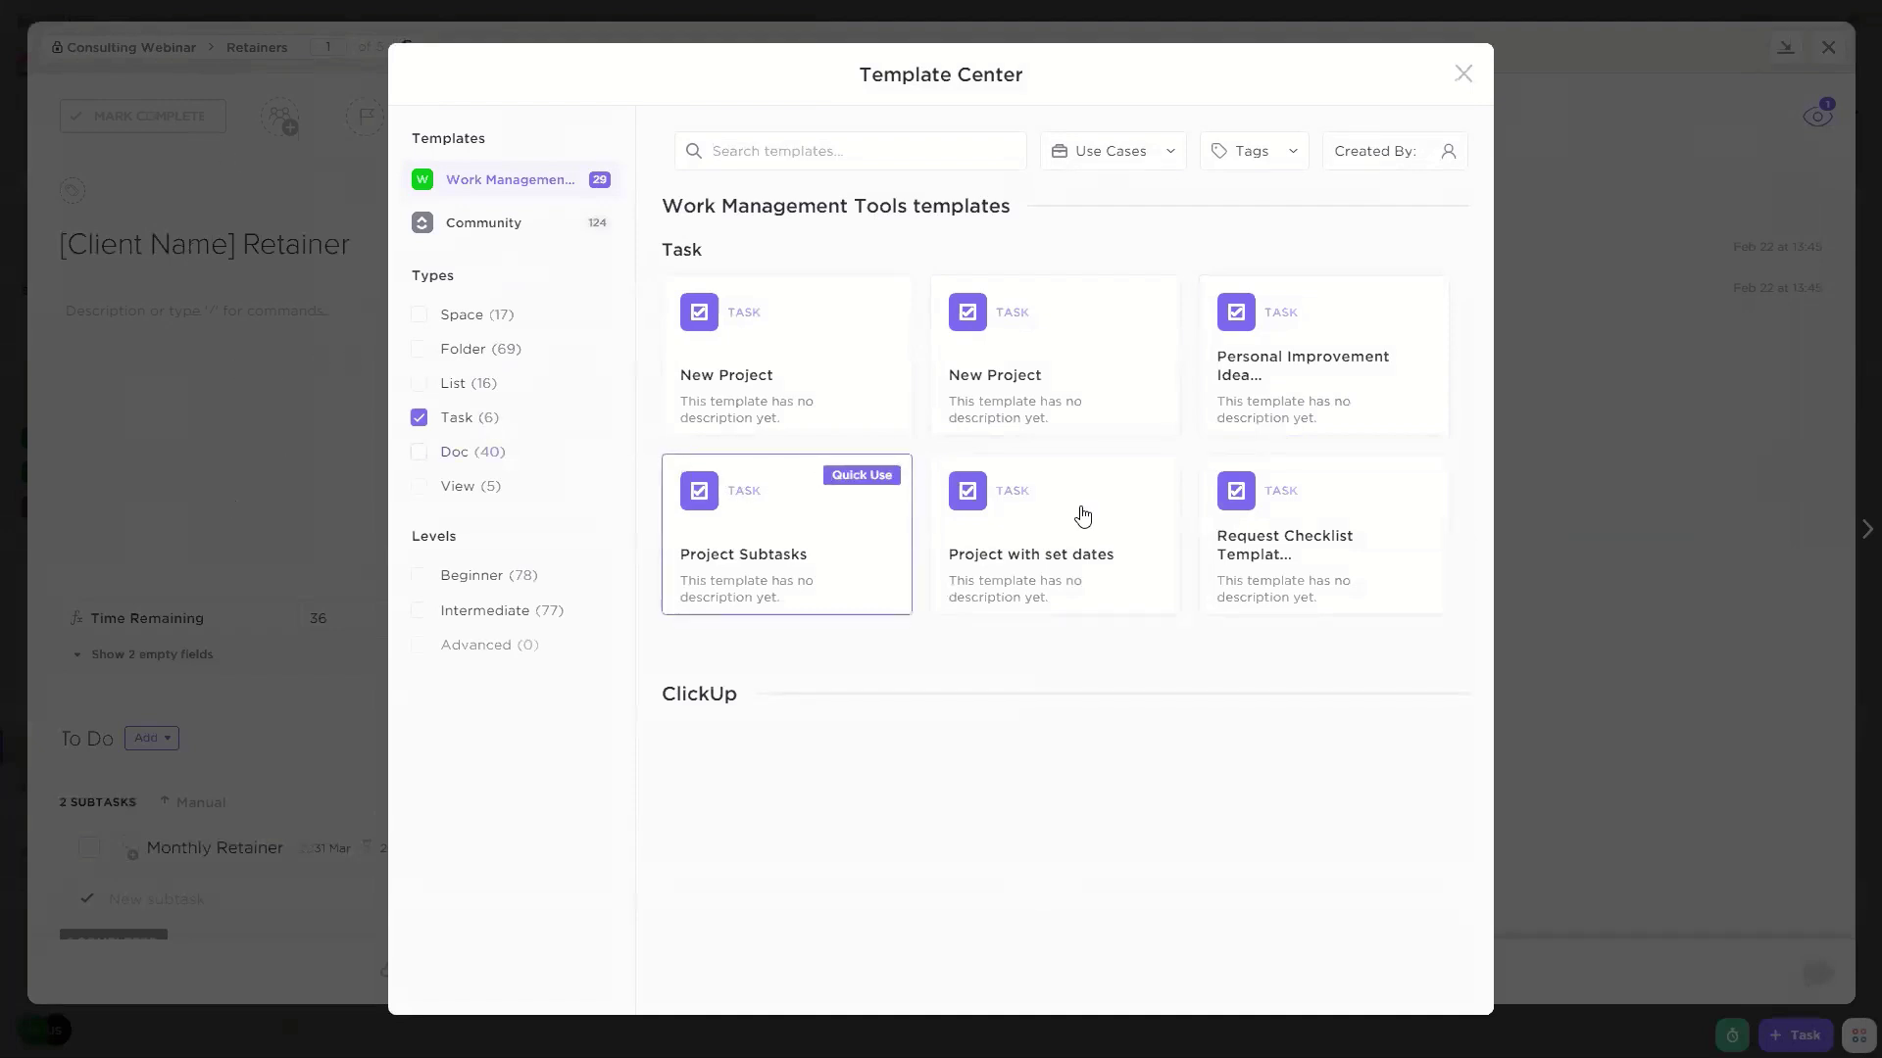
{"action": "left_click", "coordinate": [1051, 551]}
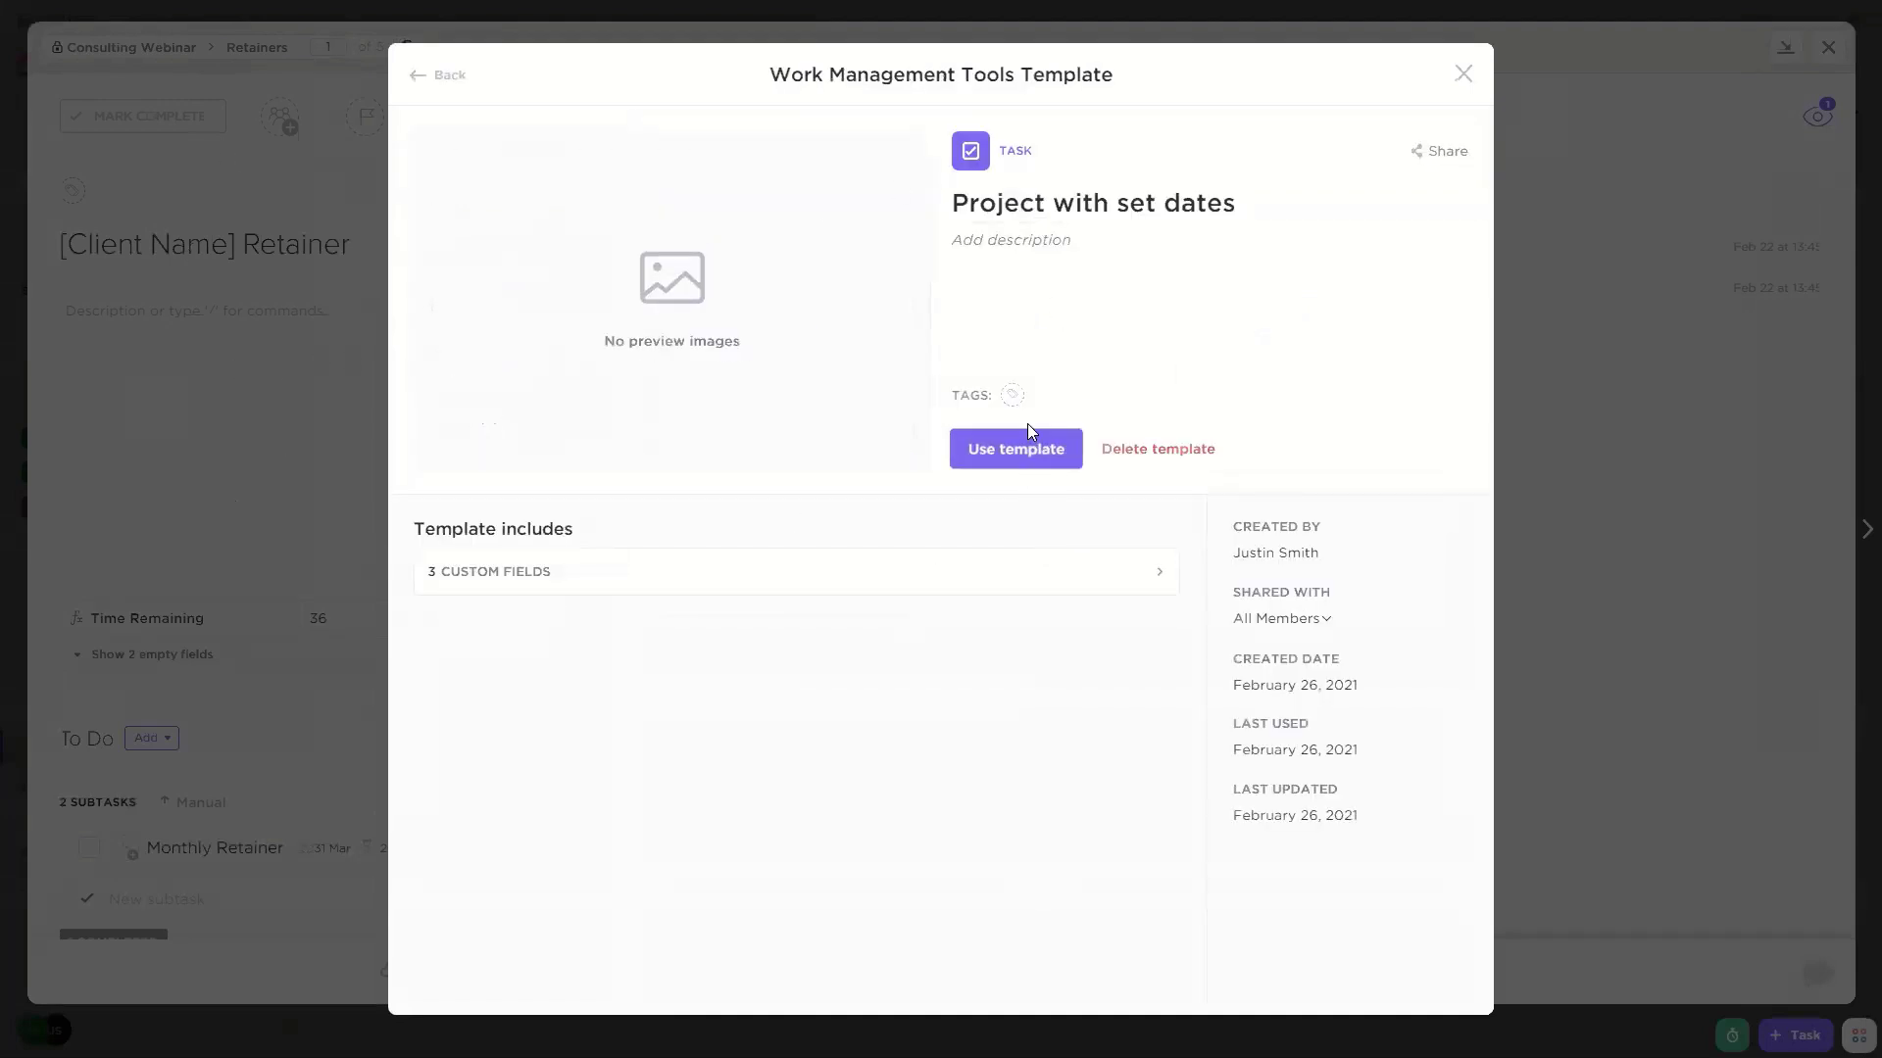
{"action": "left_click", "coordinate": [1009, 451]}
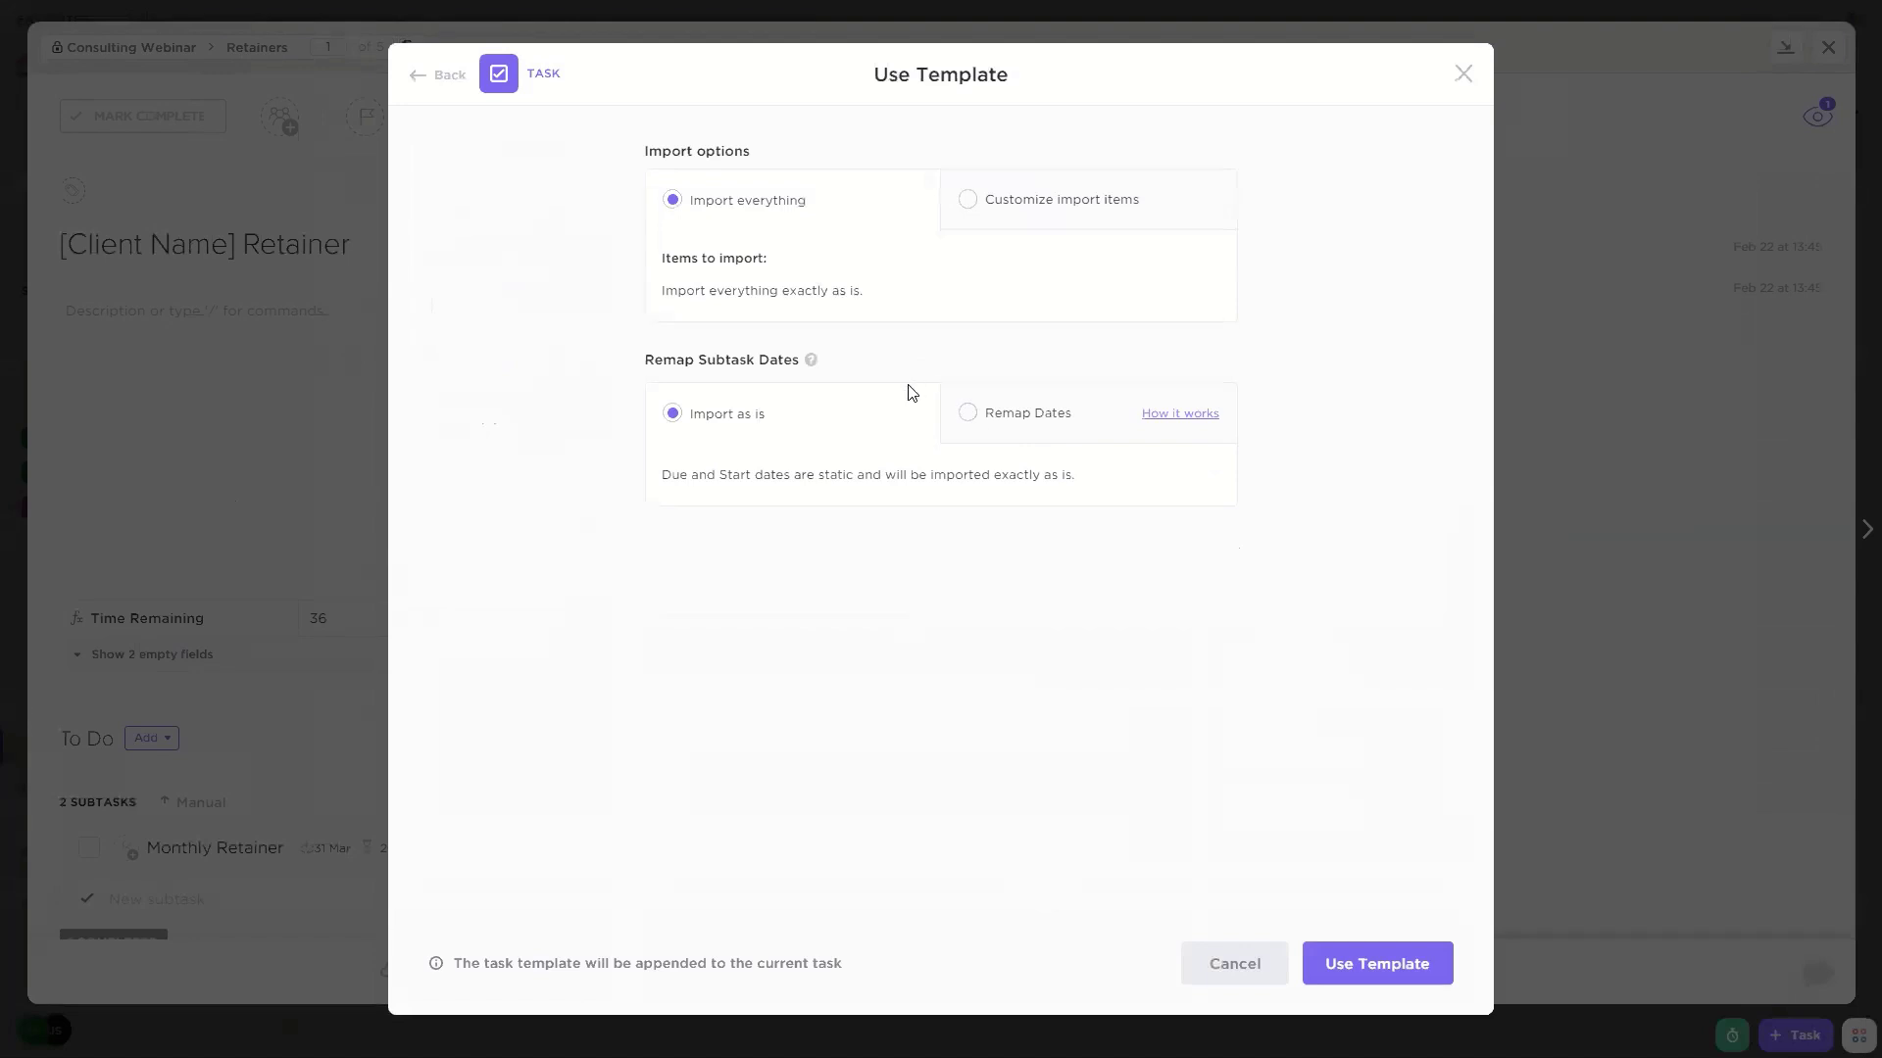
Step: Remap the template's subtask dates to a parent due date of 8 March 2021, append the template, and close the task
{"action": "left_click", "coordinate": [964, 413]}
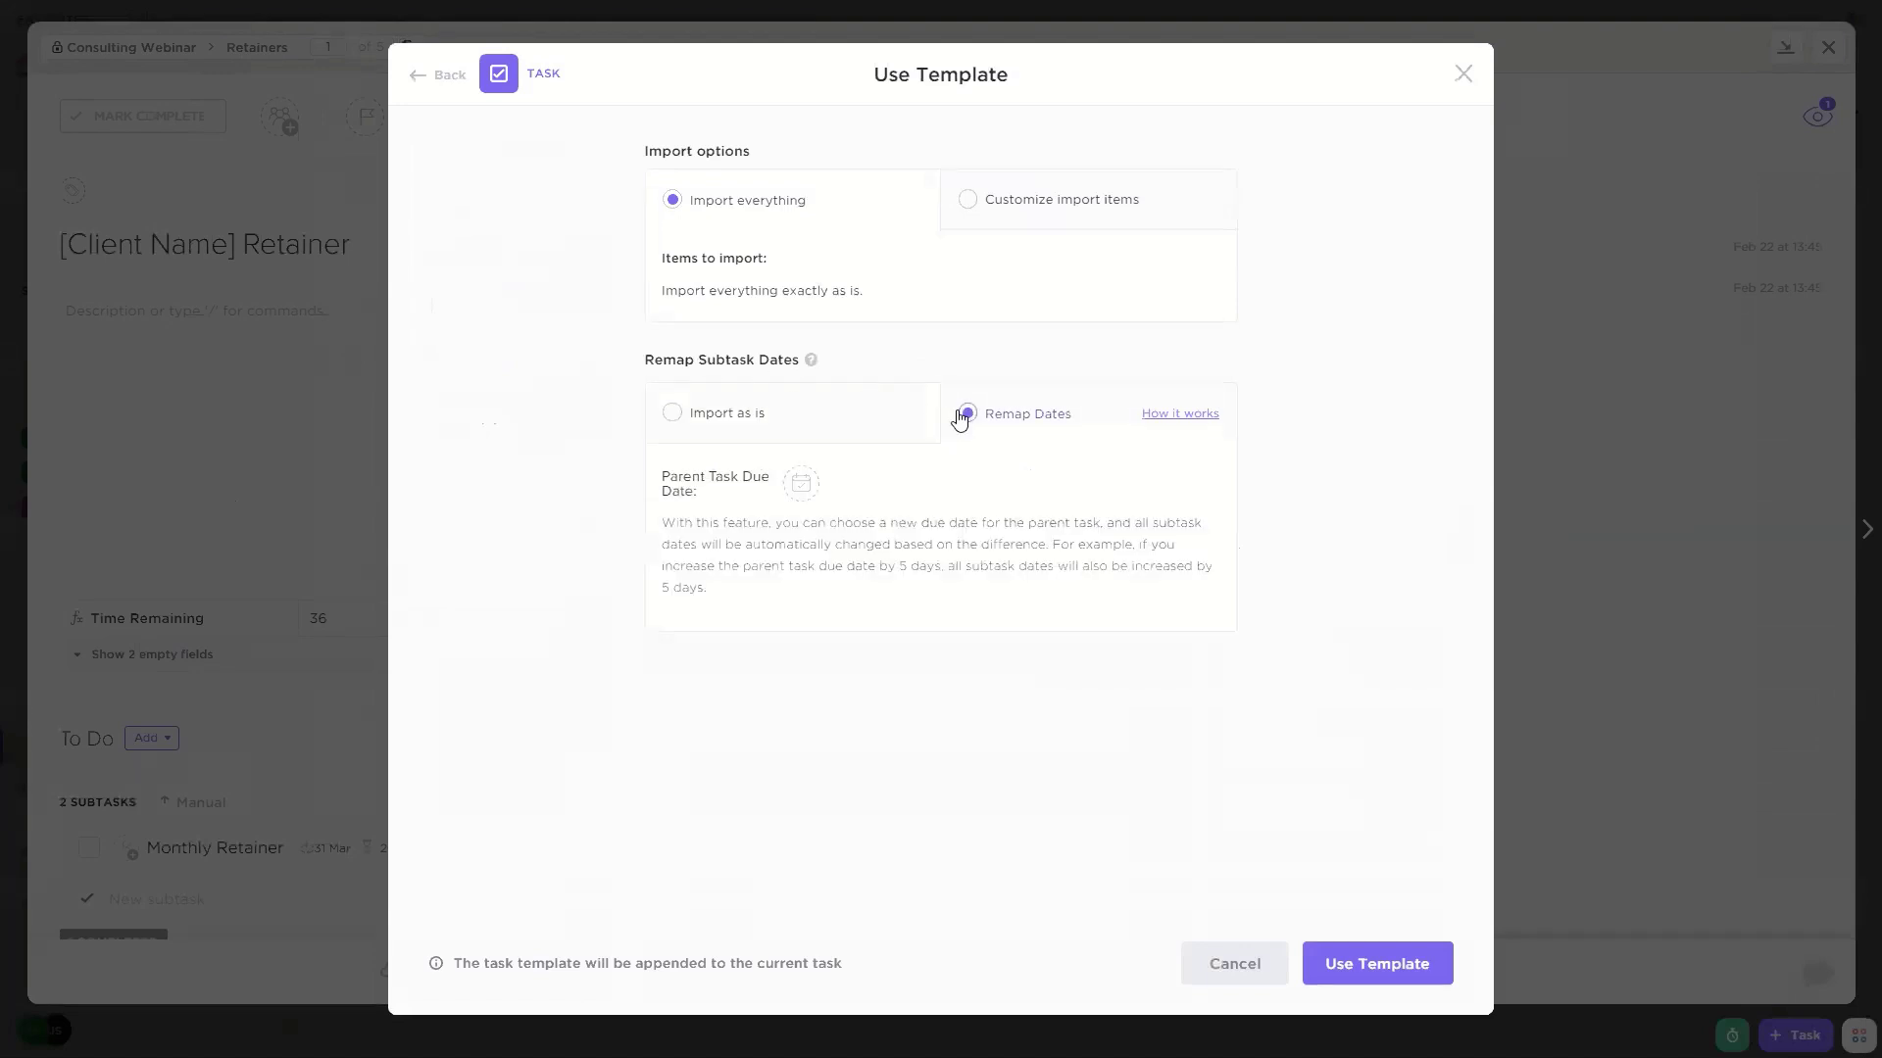
{"action": "left_click", "coordinate": [799, 484]}
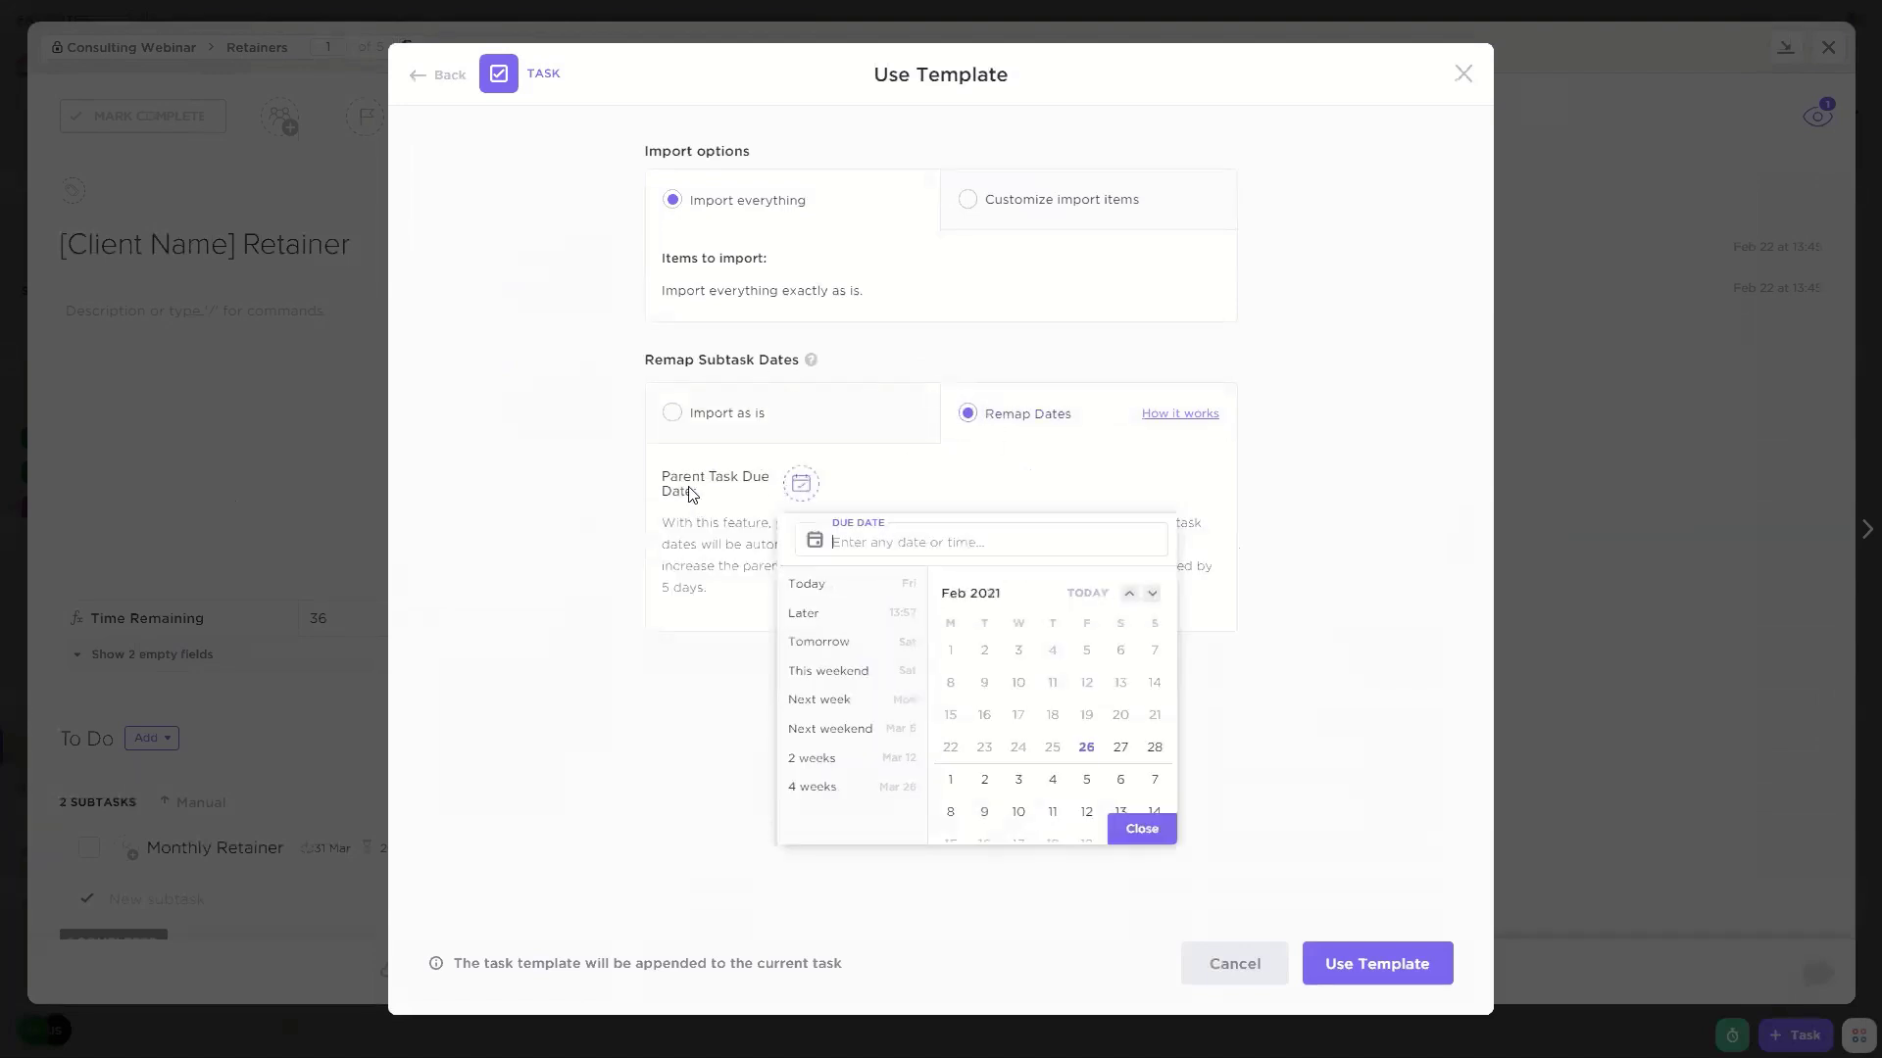
{"action": "left_click", "coordinate": [950, 812]}
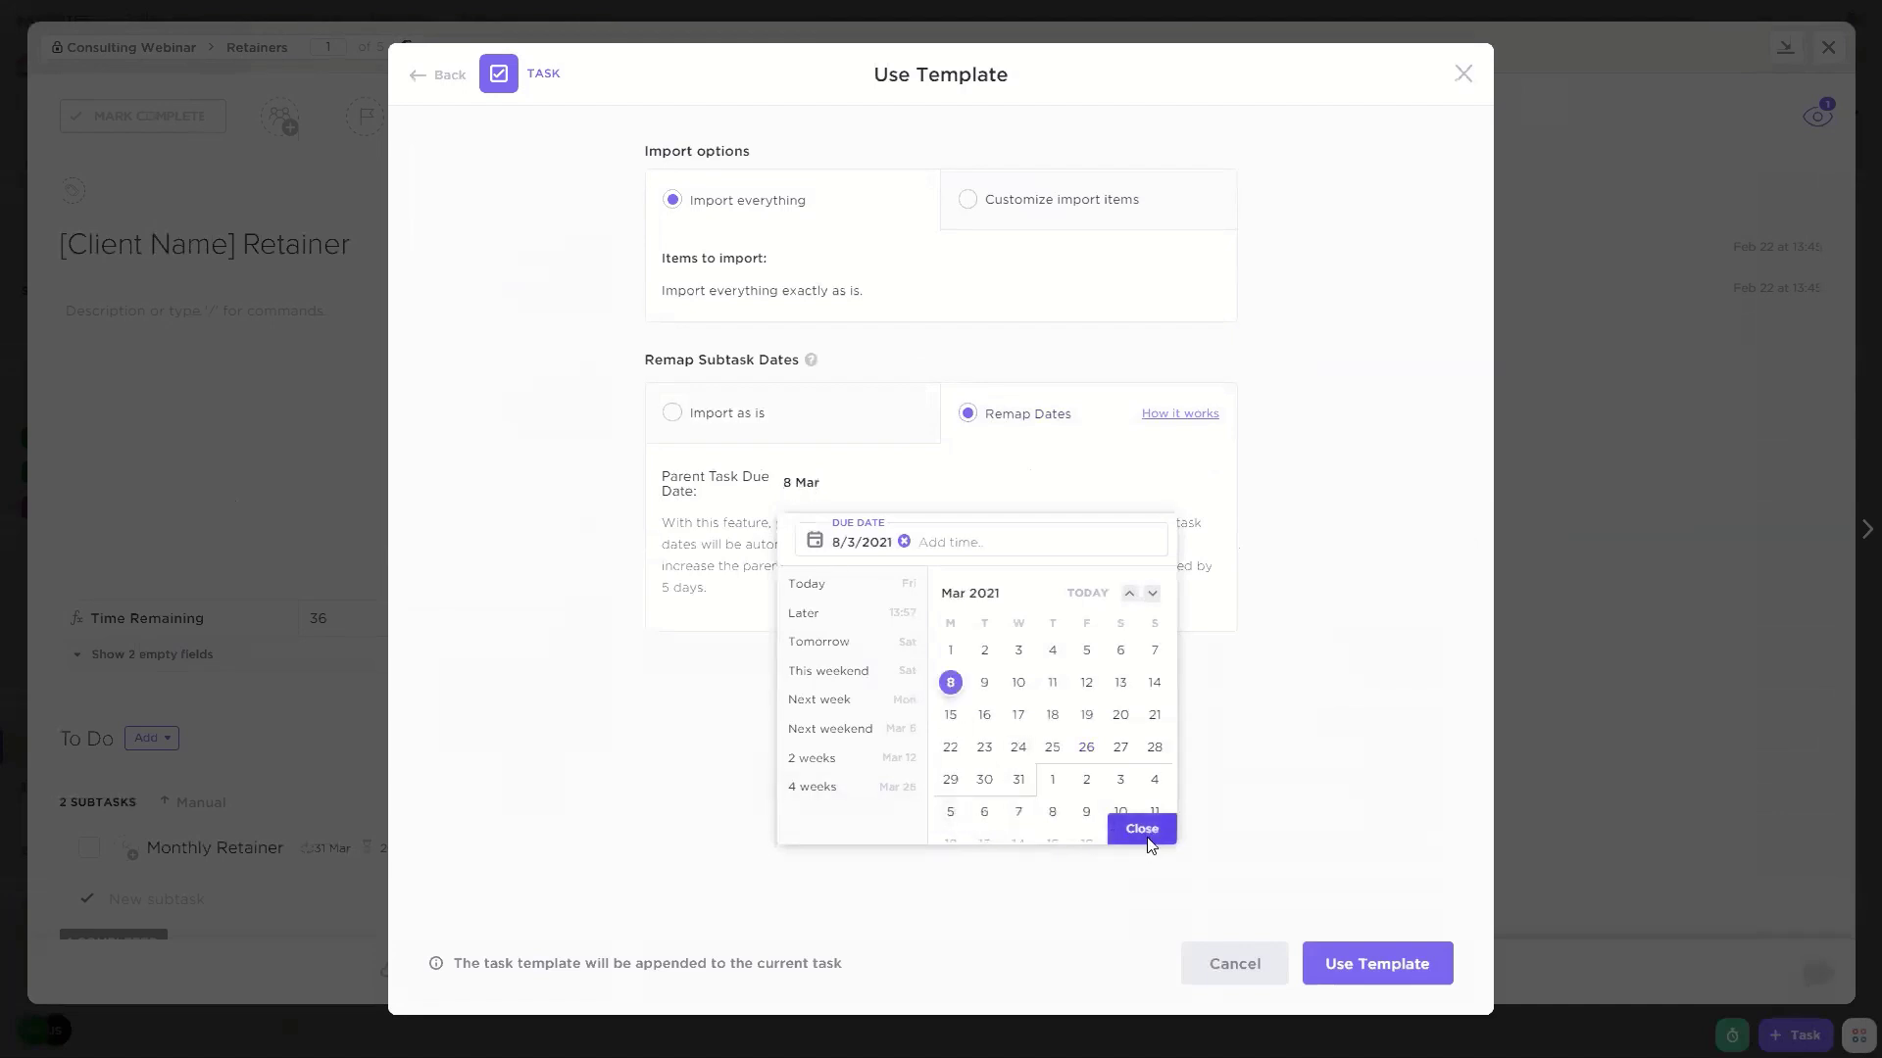
{"action": "left_click", "coordinate": [1146, 835]}
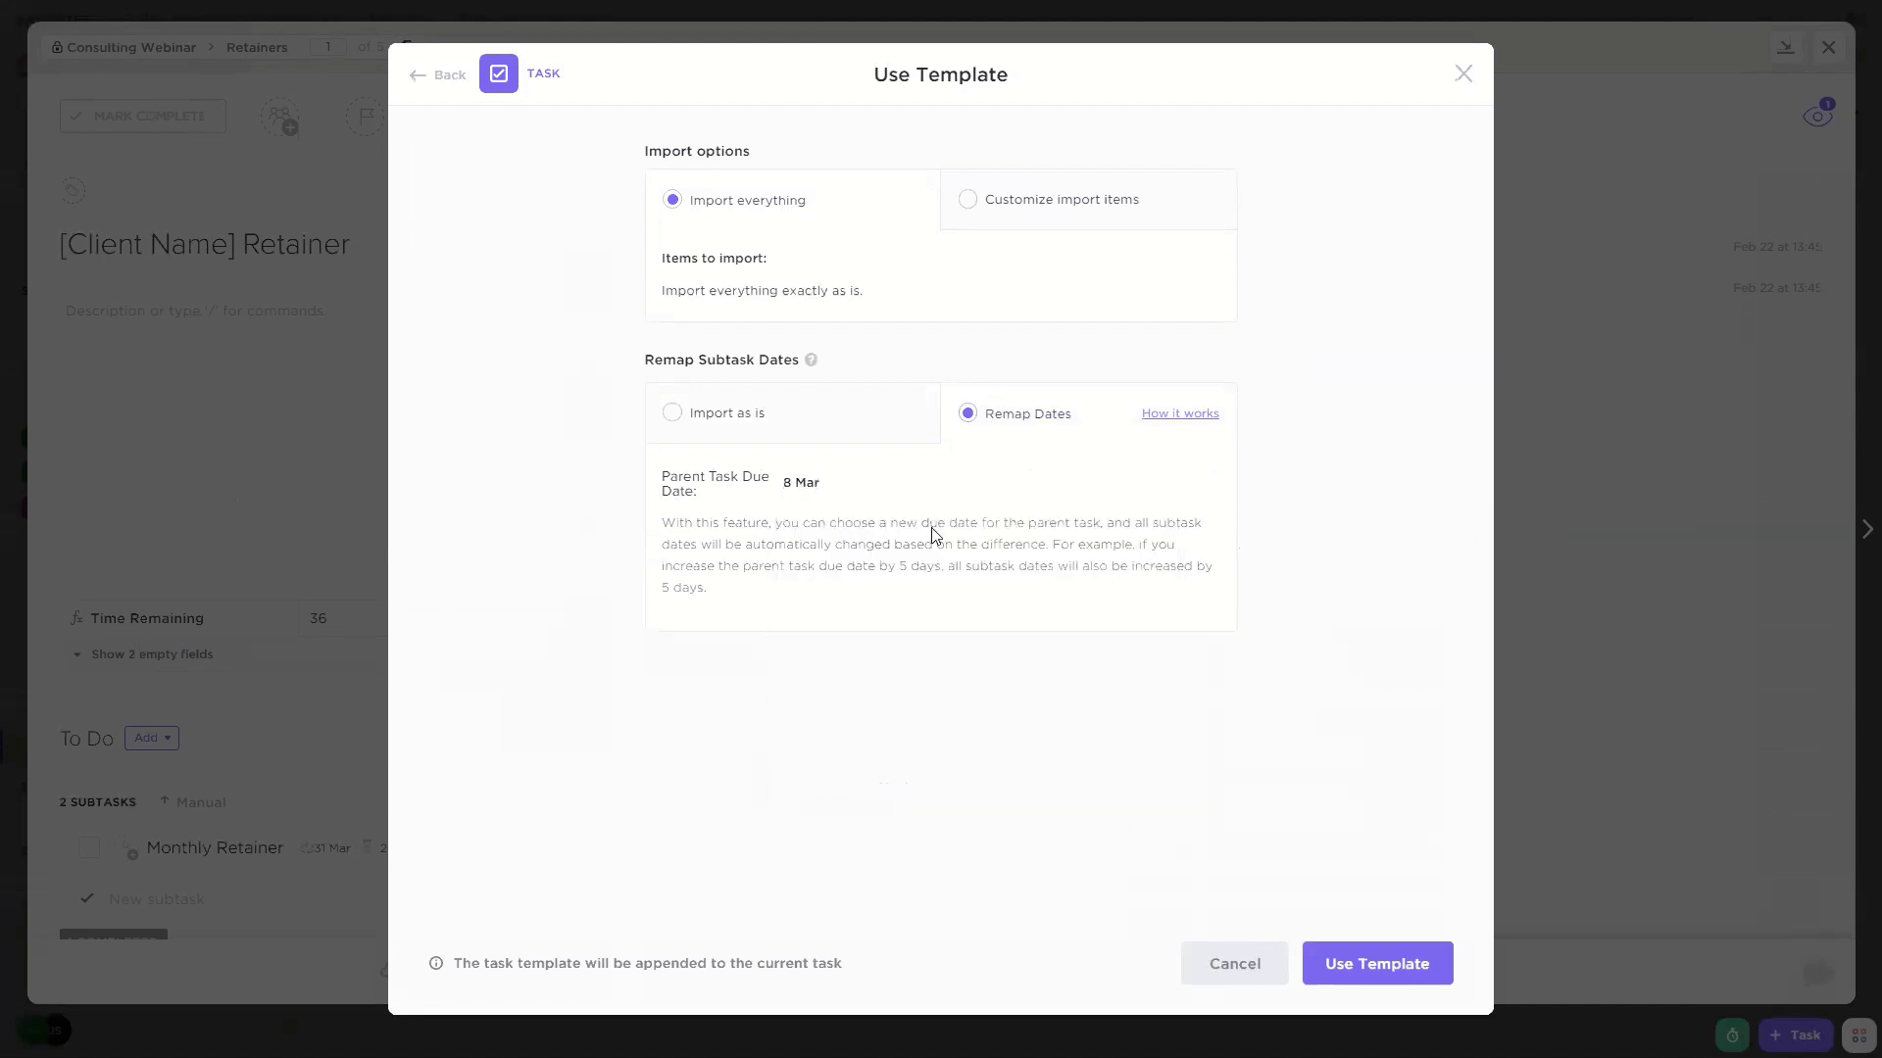
{"action": "left_click", "coordinate": [1383, 971]}
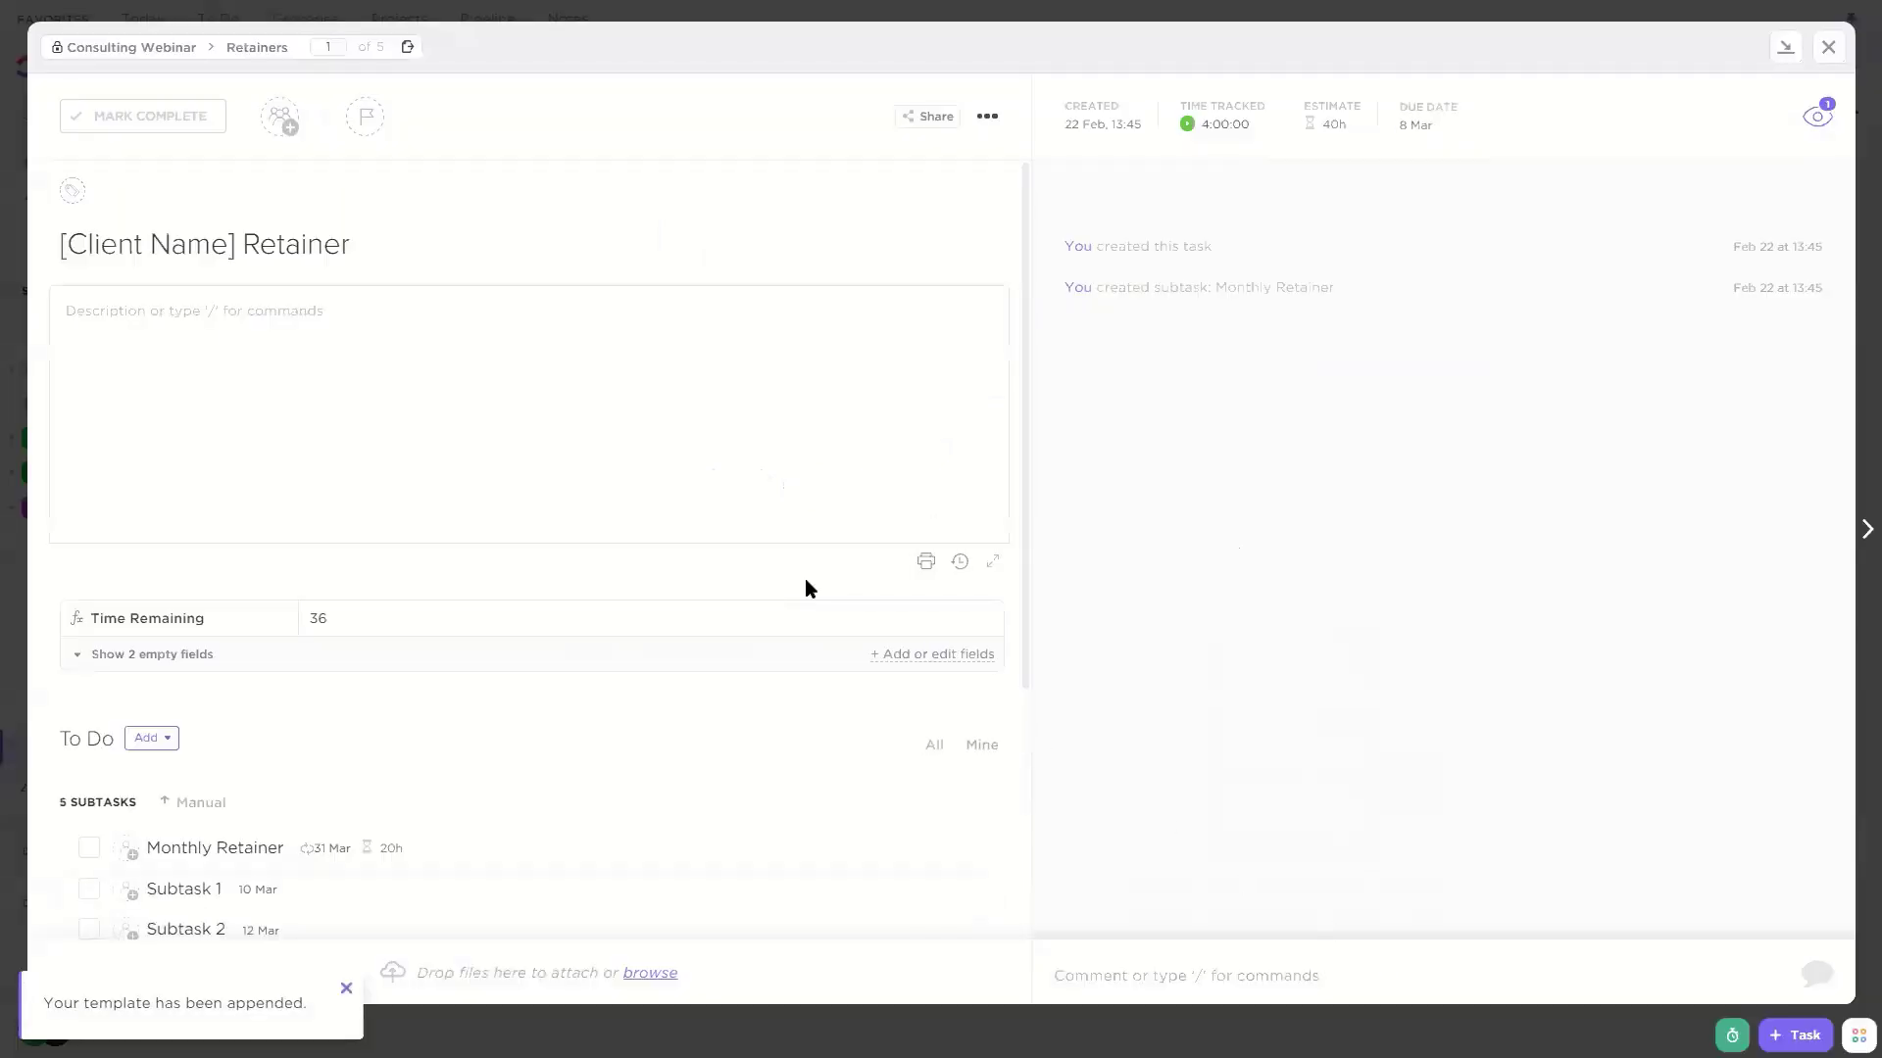
{"action": "scroll", "coordinate": [784, 559], "scroll_direction": "down", "scroll_amount": 2}
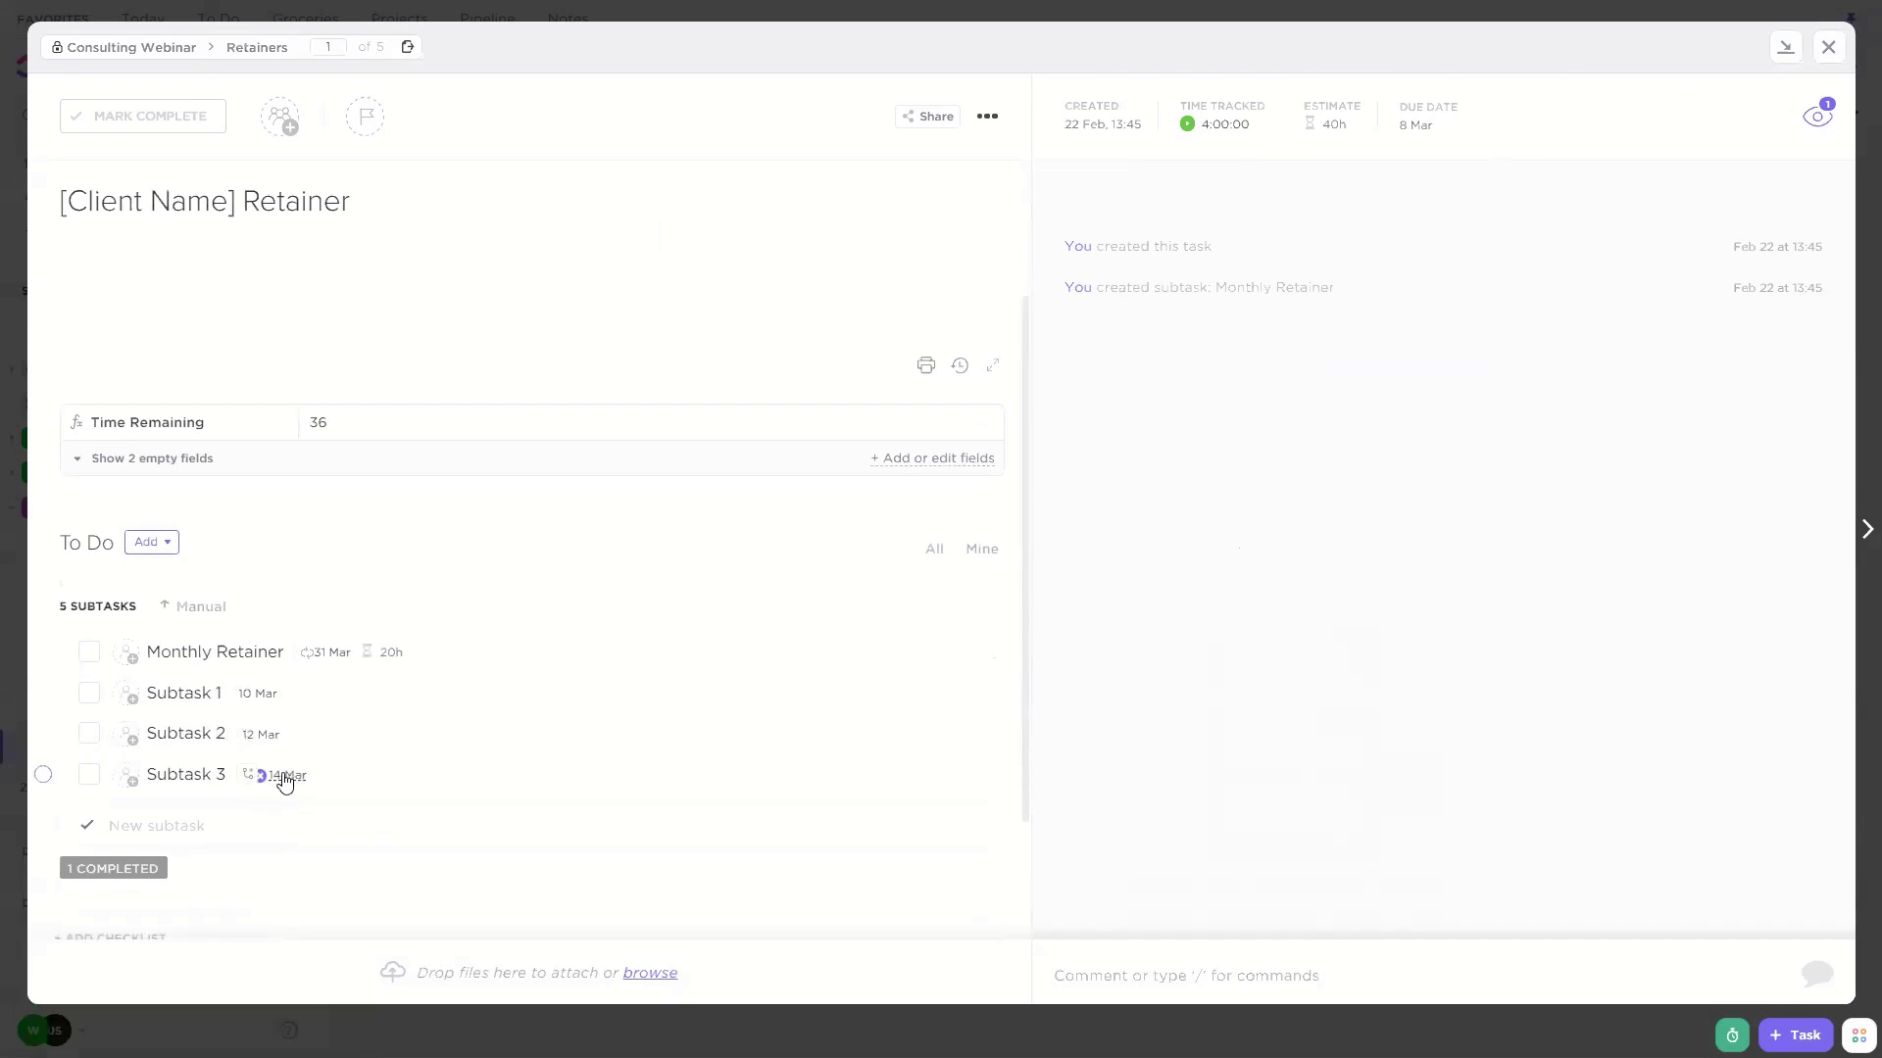
{"action": "left_click", "coordinate": [1829, 47]}
Step: Create a third Retainers task instantly from "Project with set dates", filtering the template list to task templates
{"action": "left_click", "coordinate": [1778, 1015]}
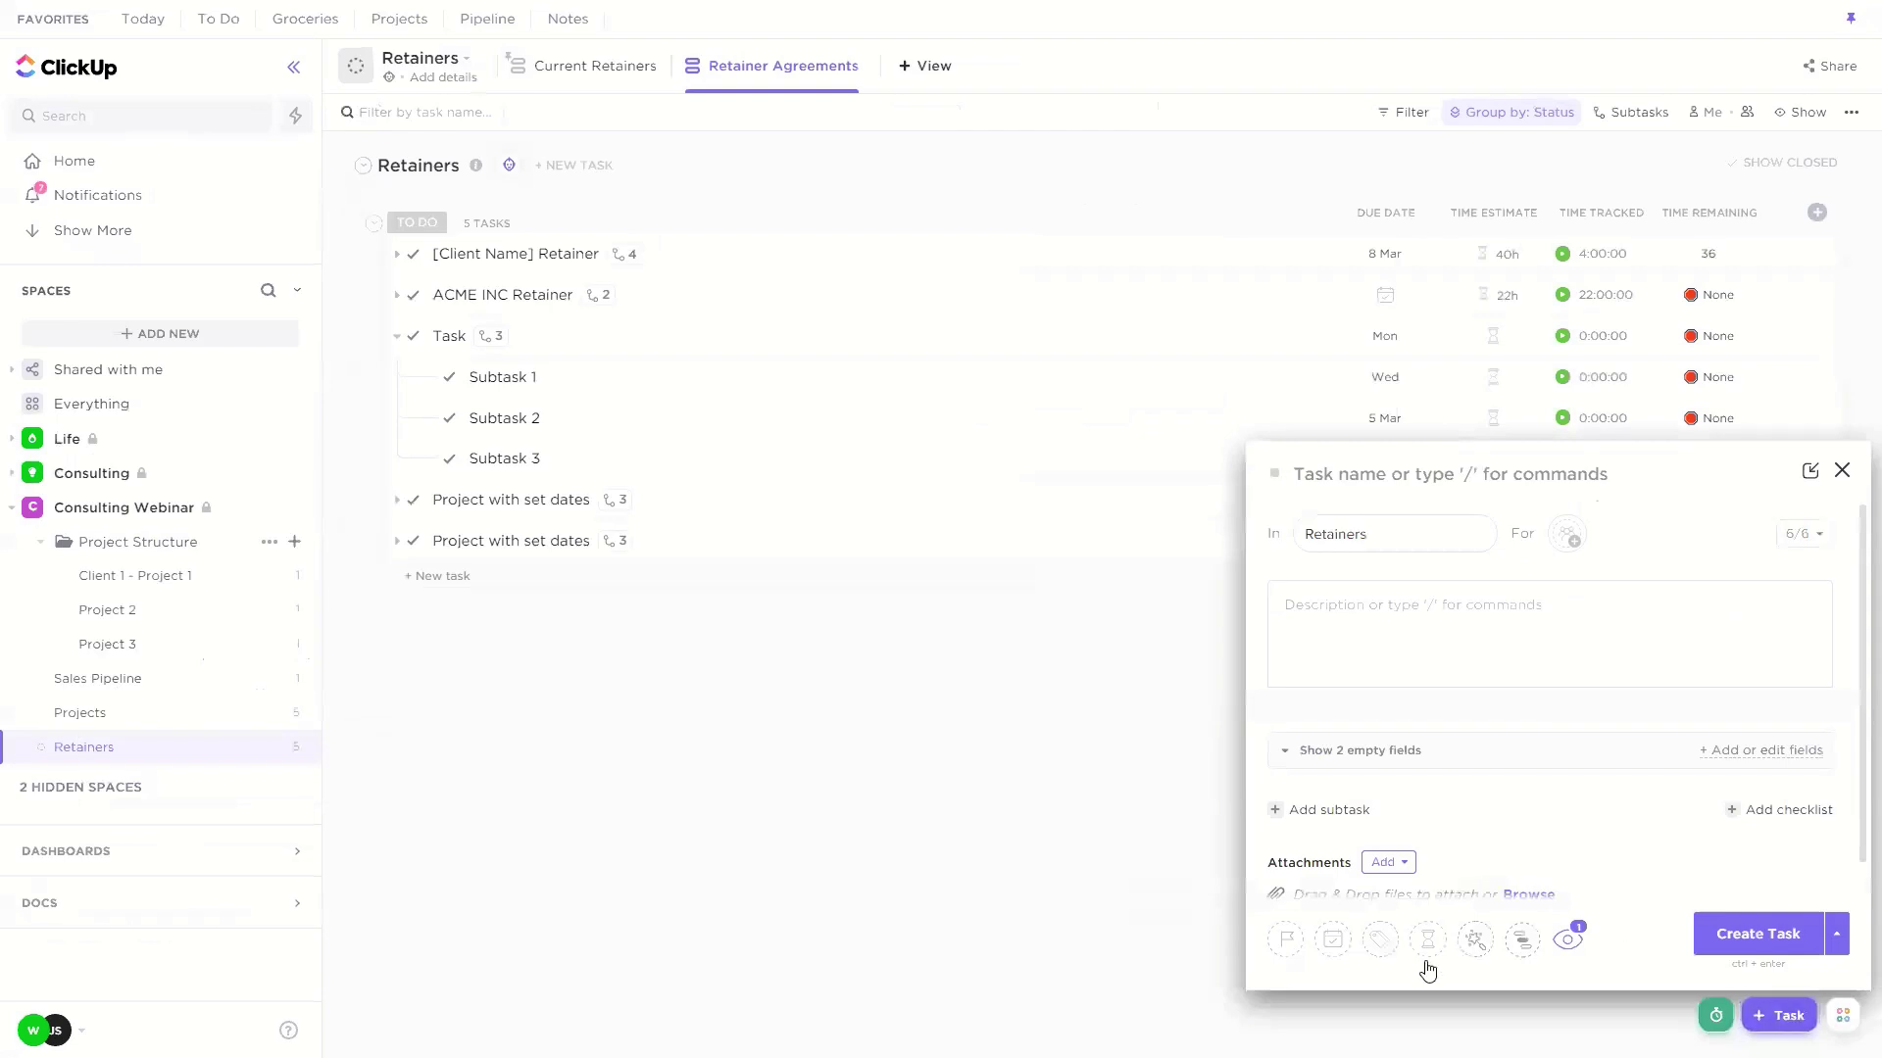
{"action": "left_click", "coordinate": [1474, 941]}
{"action": "left_click", "coordinate": [1482, 789]}
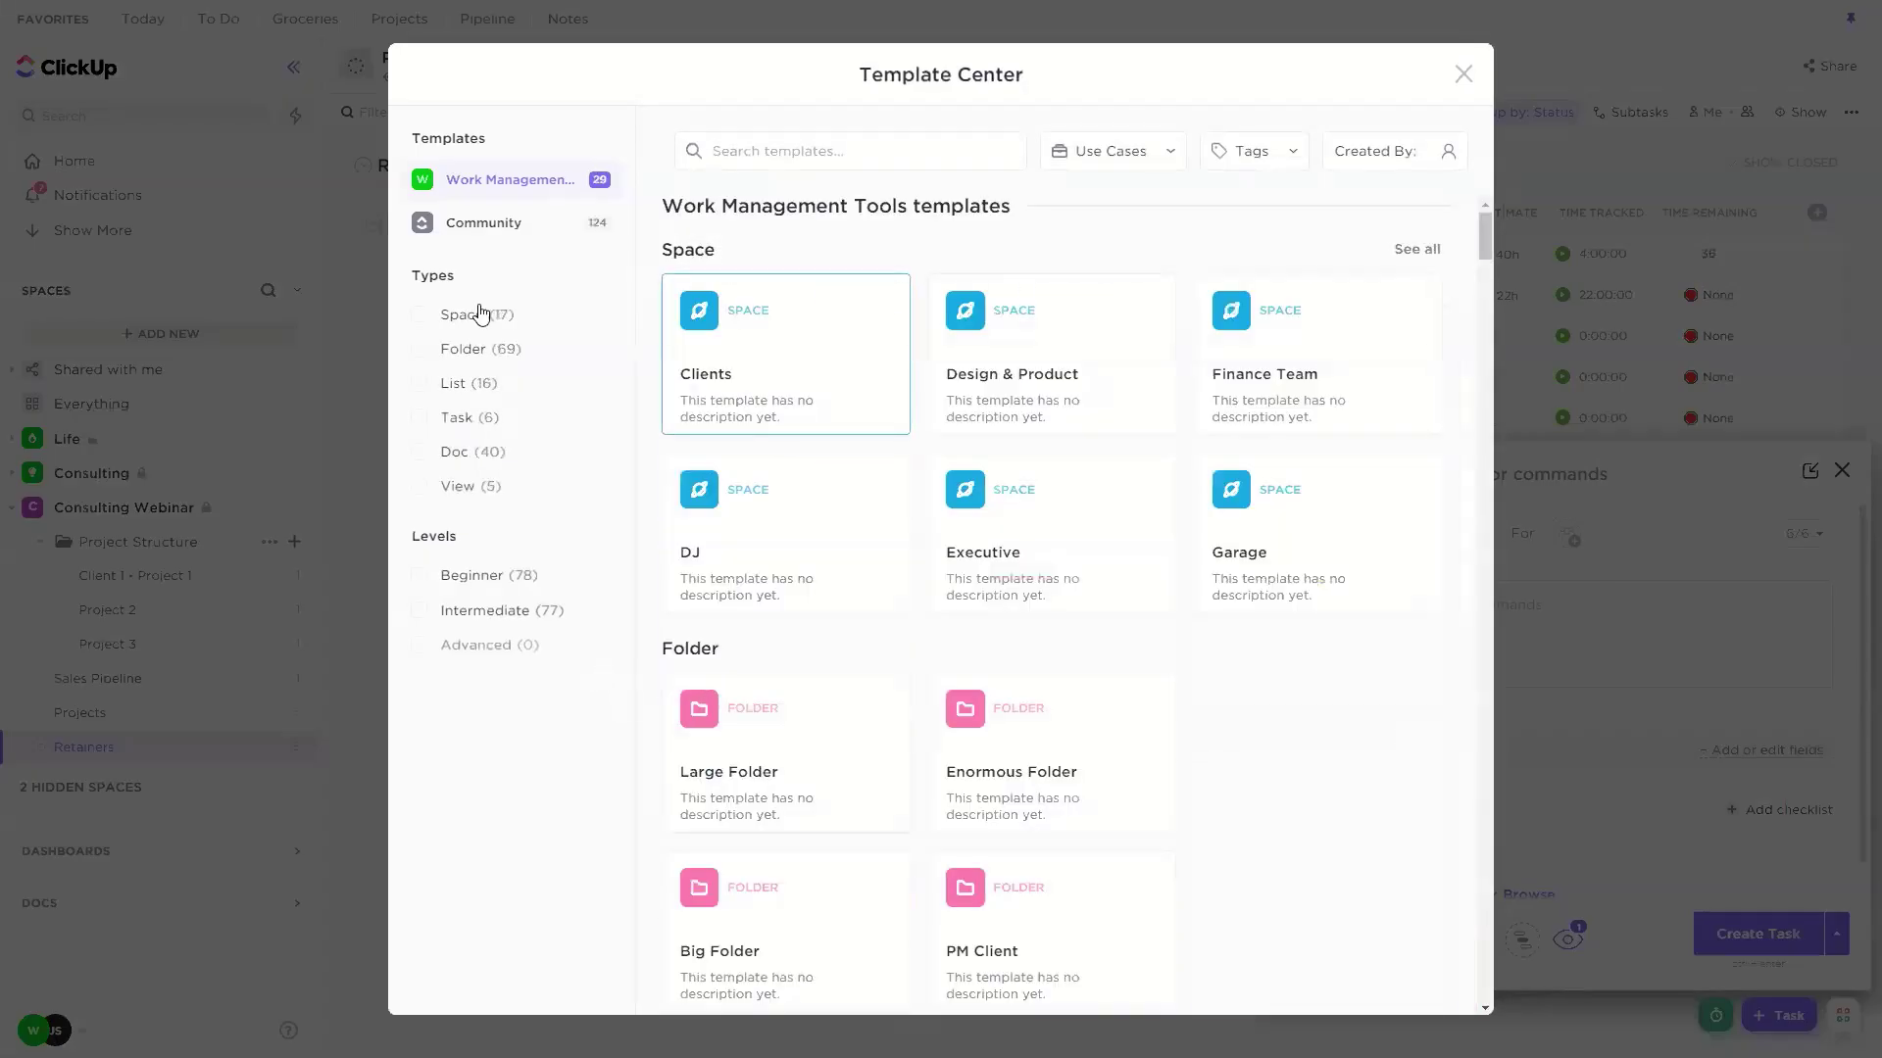
{"action": "left_click", "coordinate": [418, 417]}
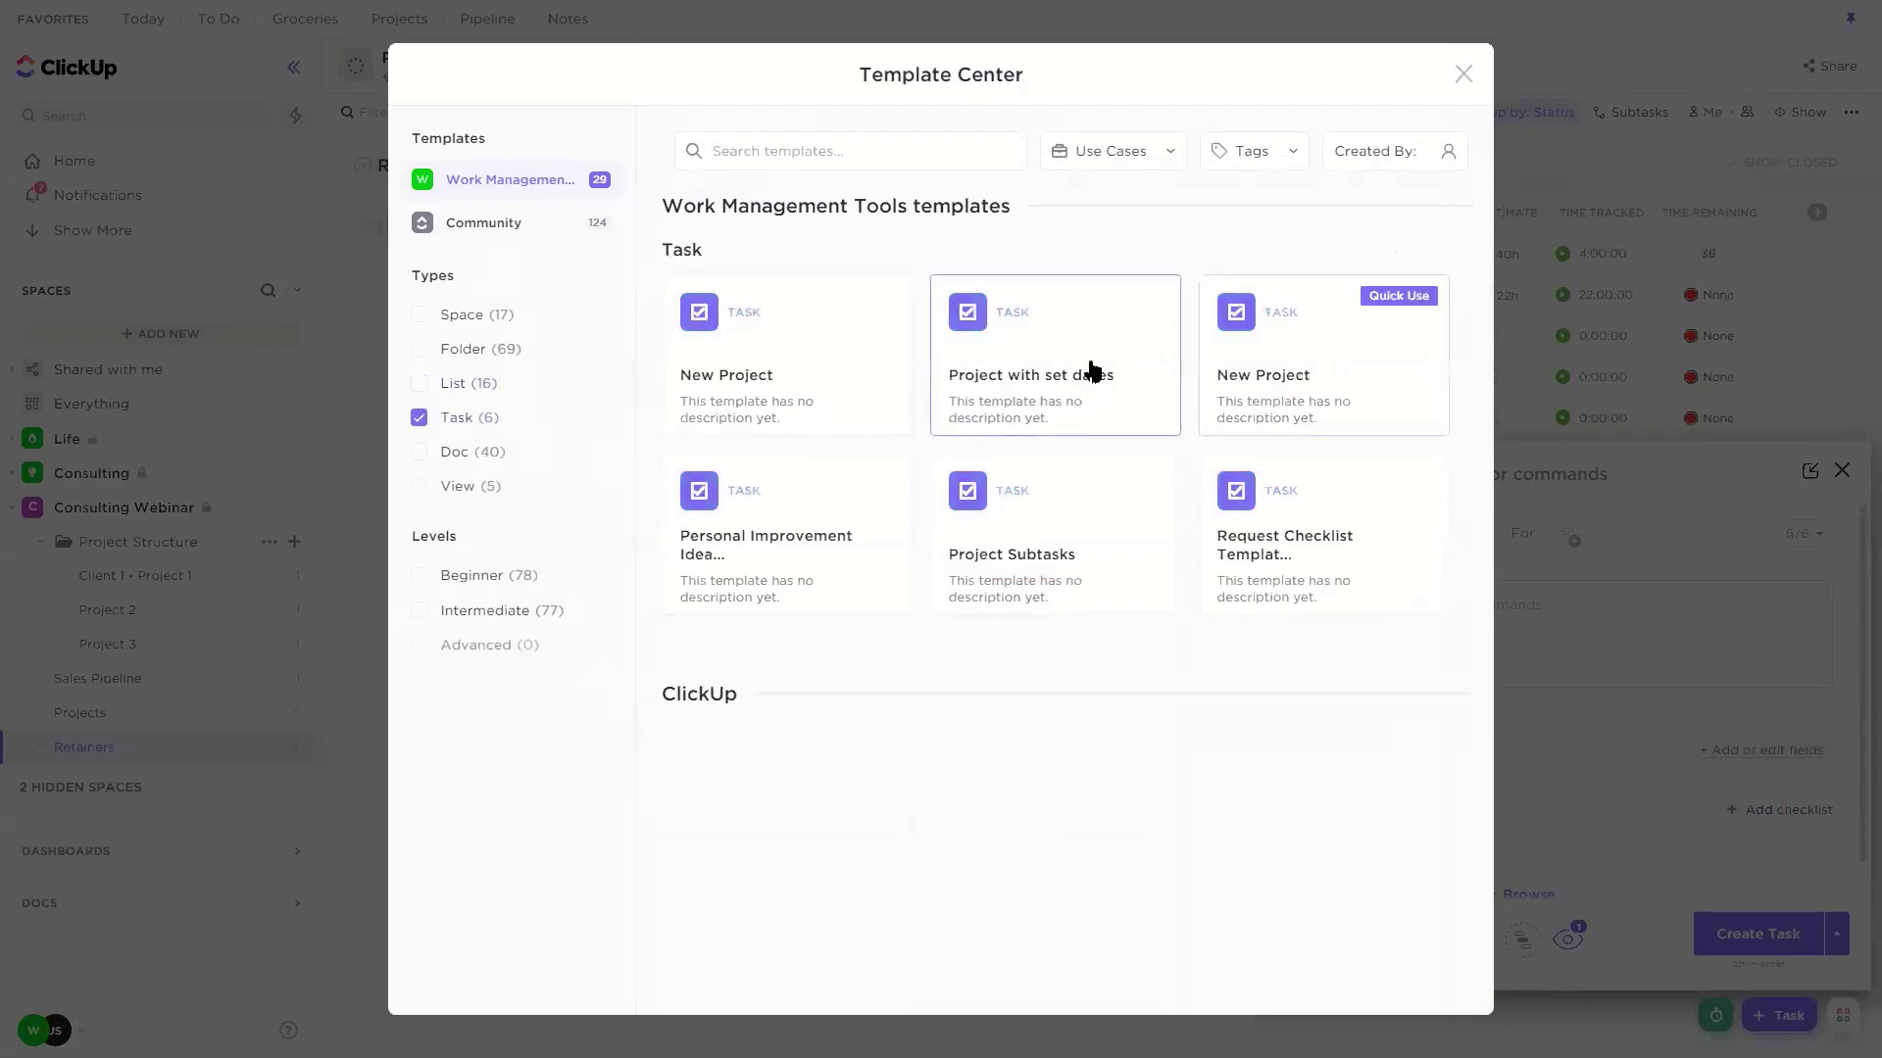
{"action": "left_click", "coordinate": [1042, 365]}
{"action": "left_click", "coordinate": [1071, 459]}
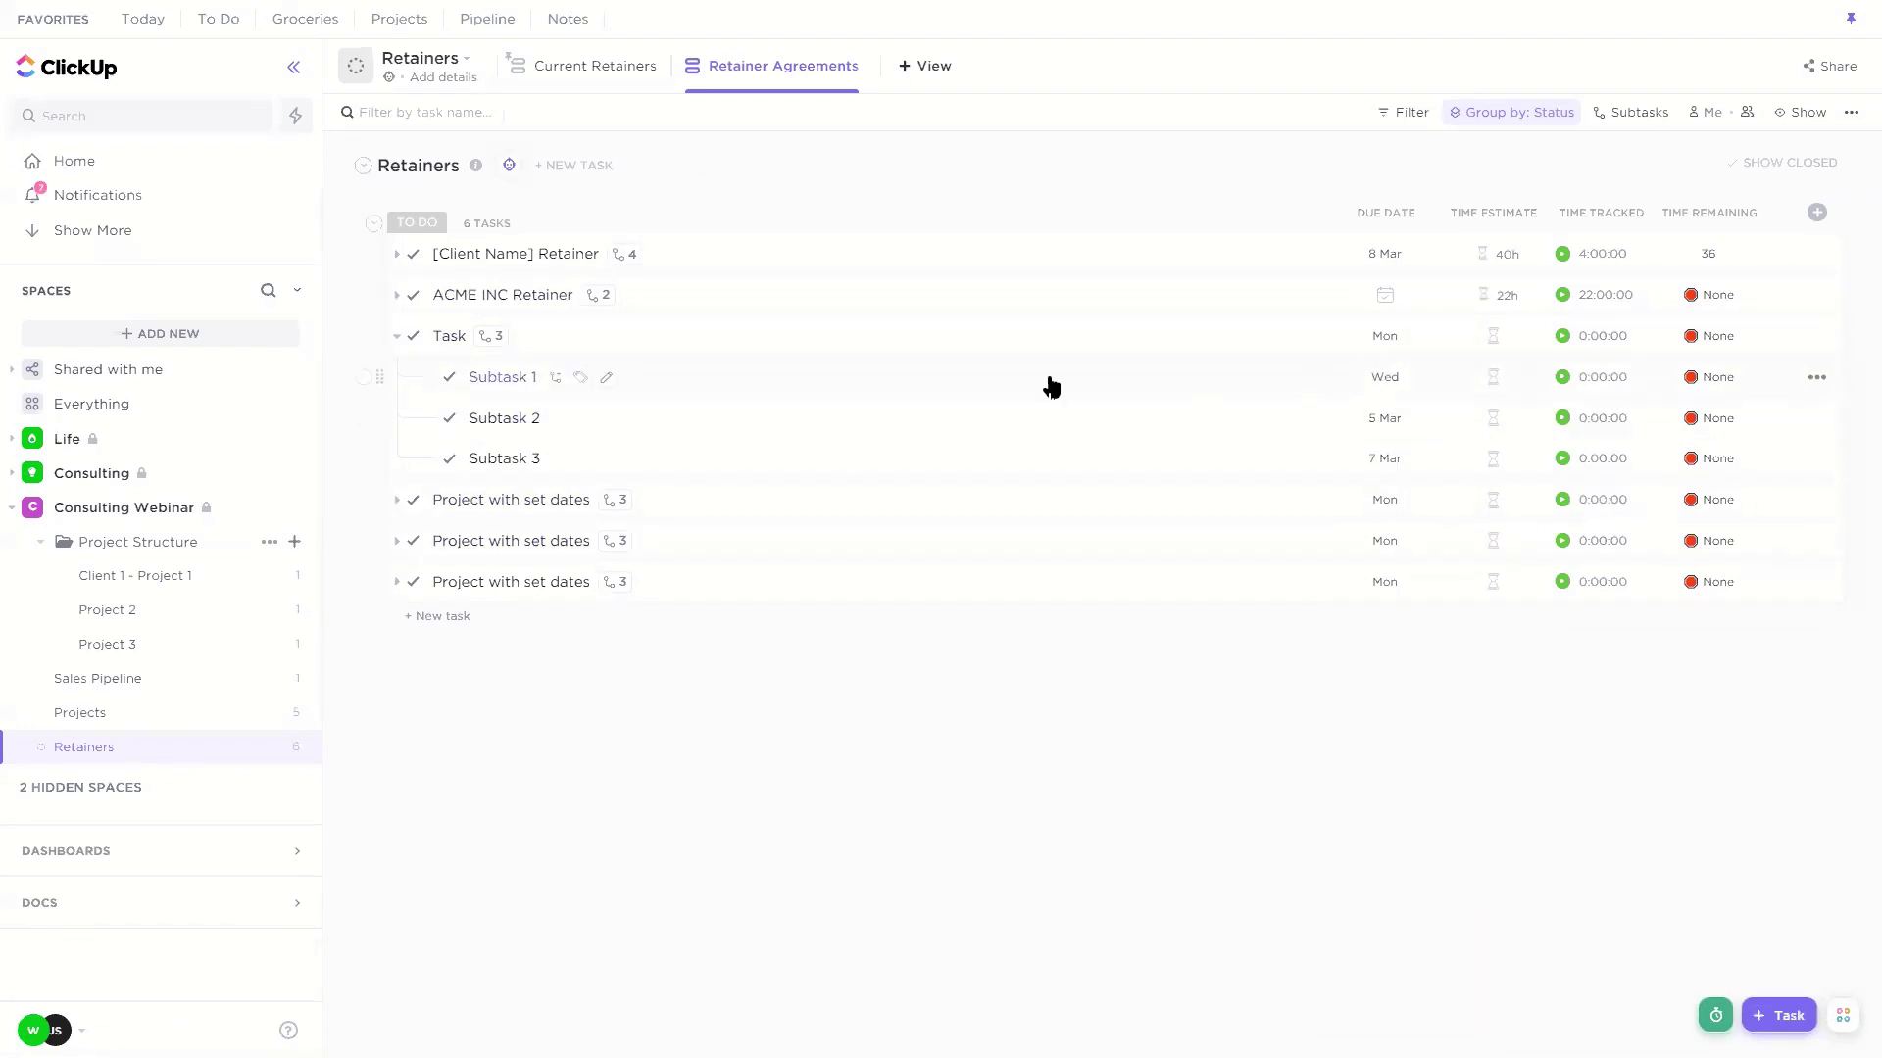
{"action": "left_click", "coordinate": [494, 388]}
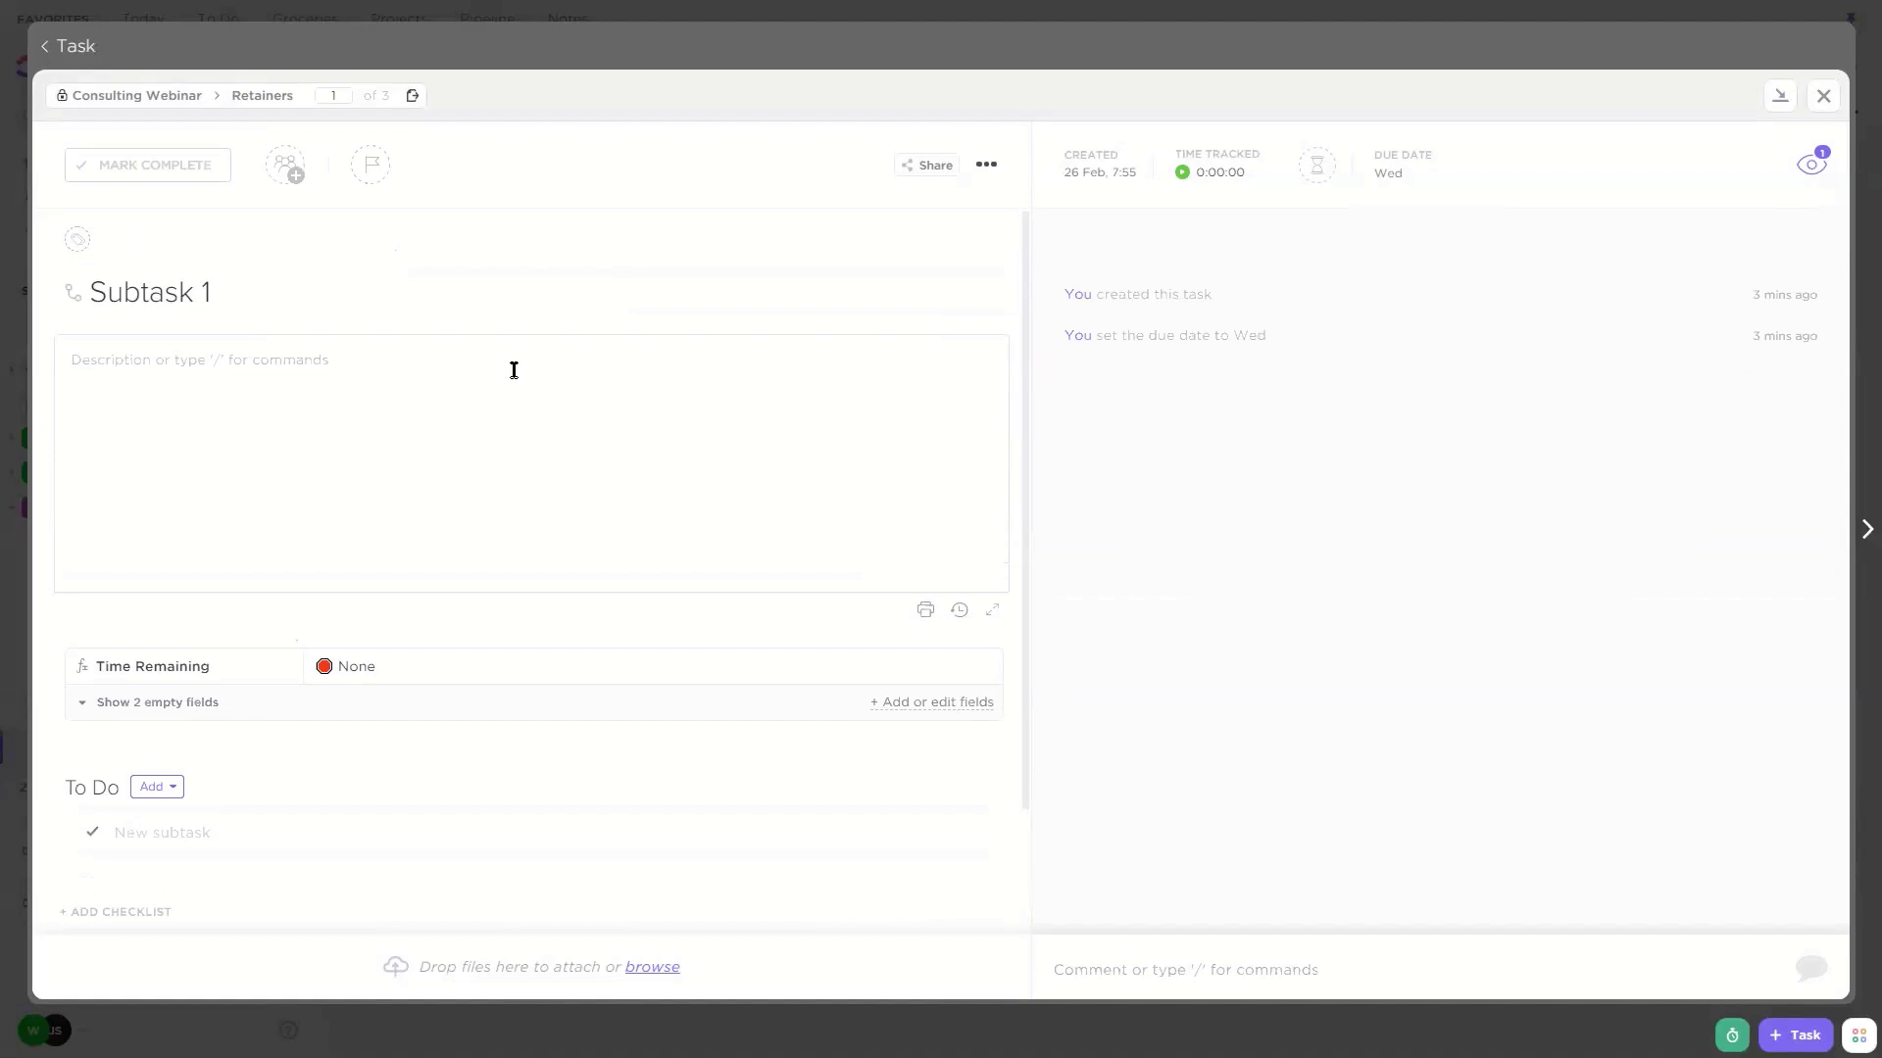
{"action": "left_click", "coordinate": [1822, 95]}
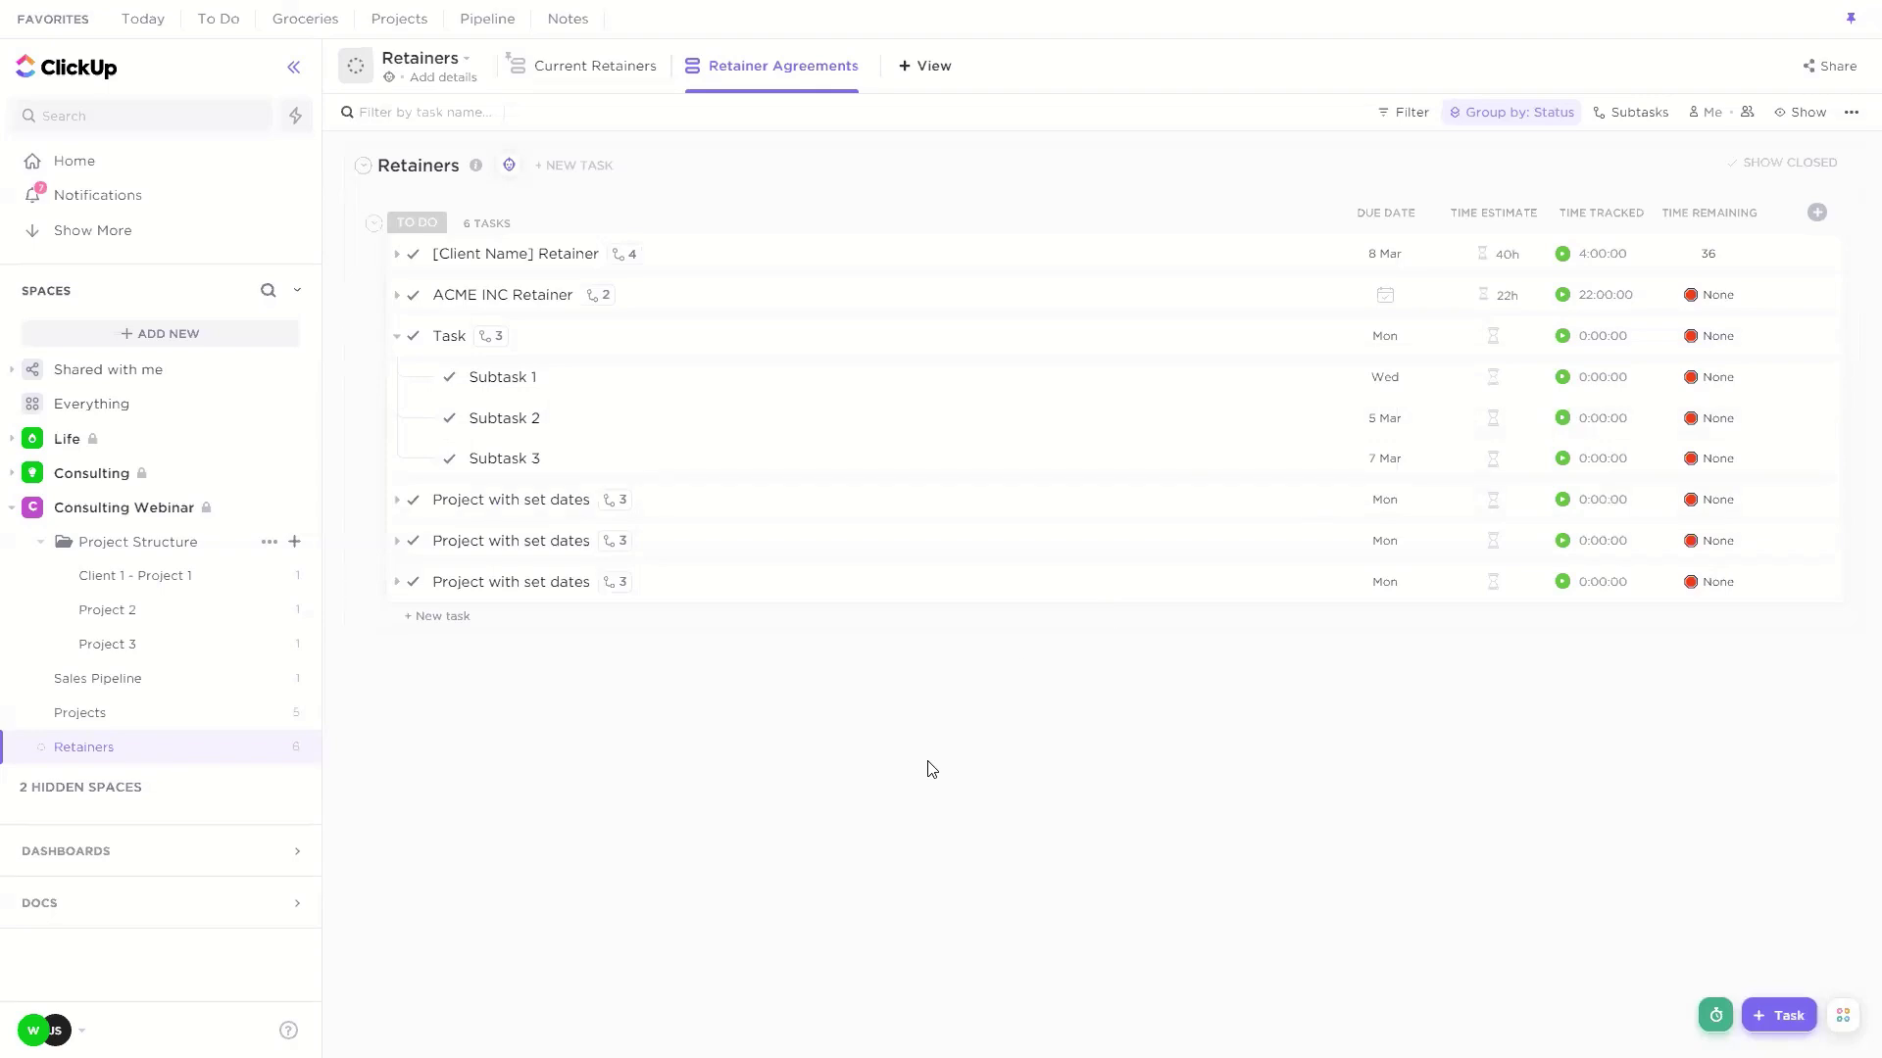
Step: Add a new task named "Task 1" at the end of the Retainers list
{"action": "left_click", "coordinate": [434, 619]}
{"action": "type", "text": "Task 1"}
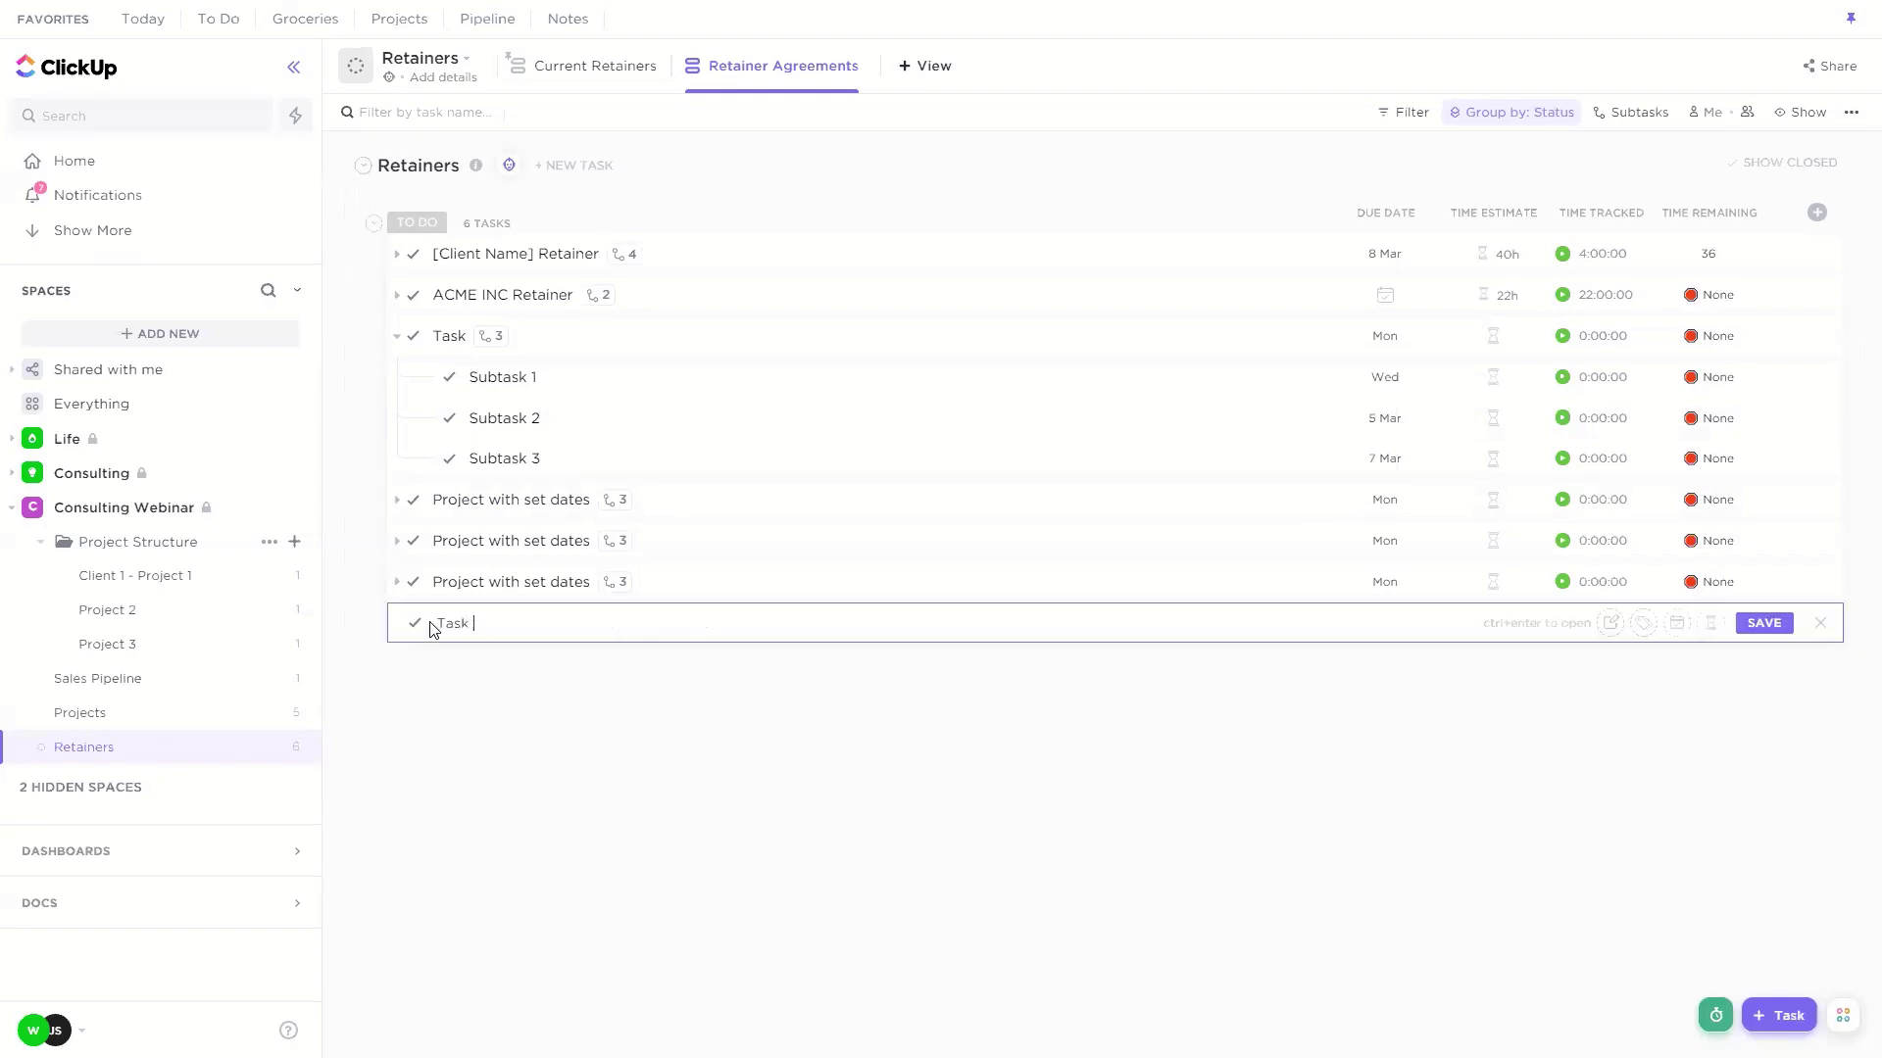
{"action": "key", "text": "Return"}
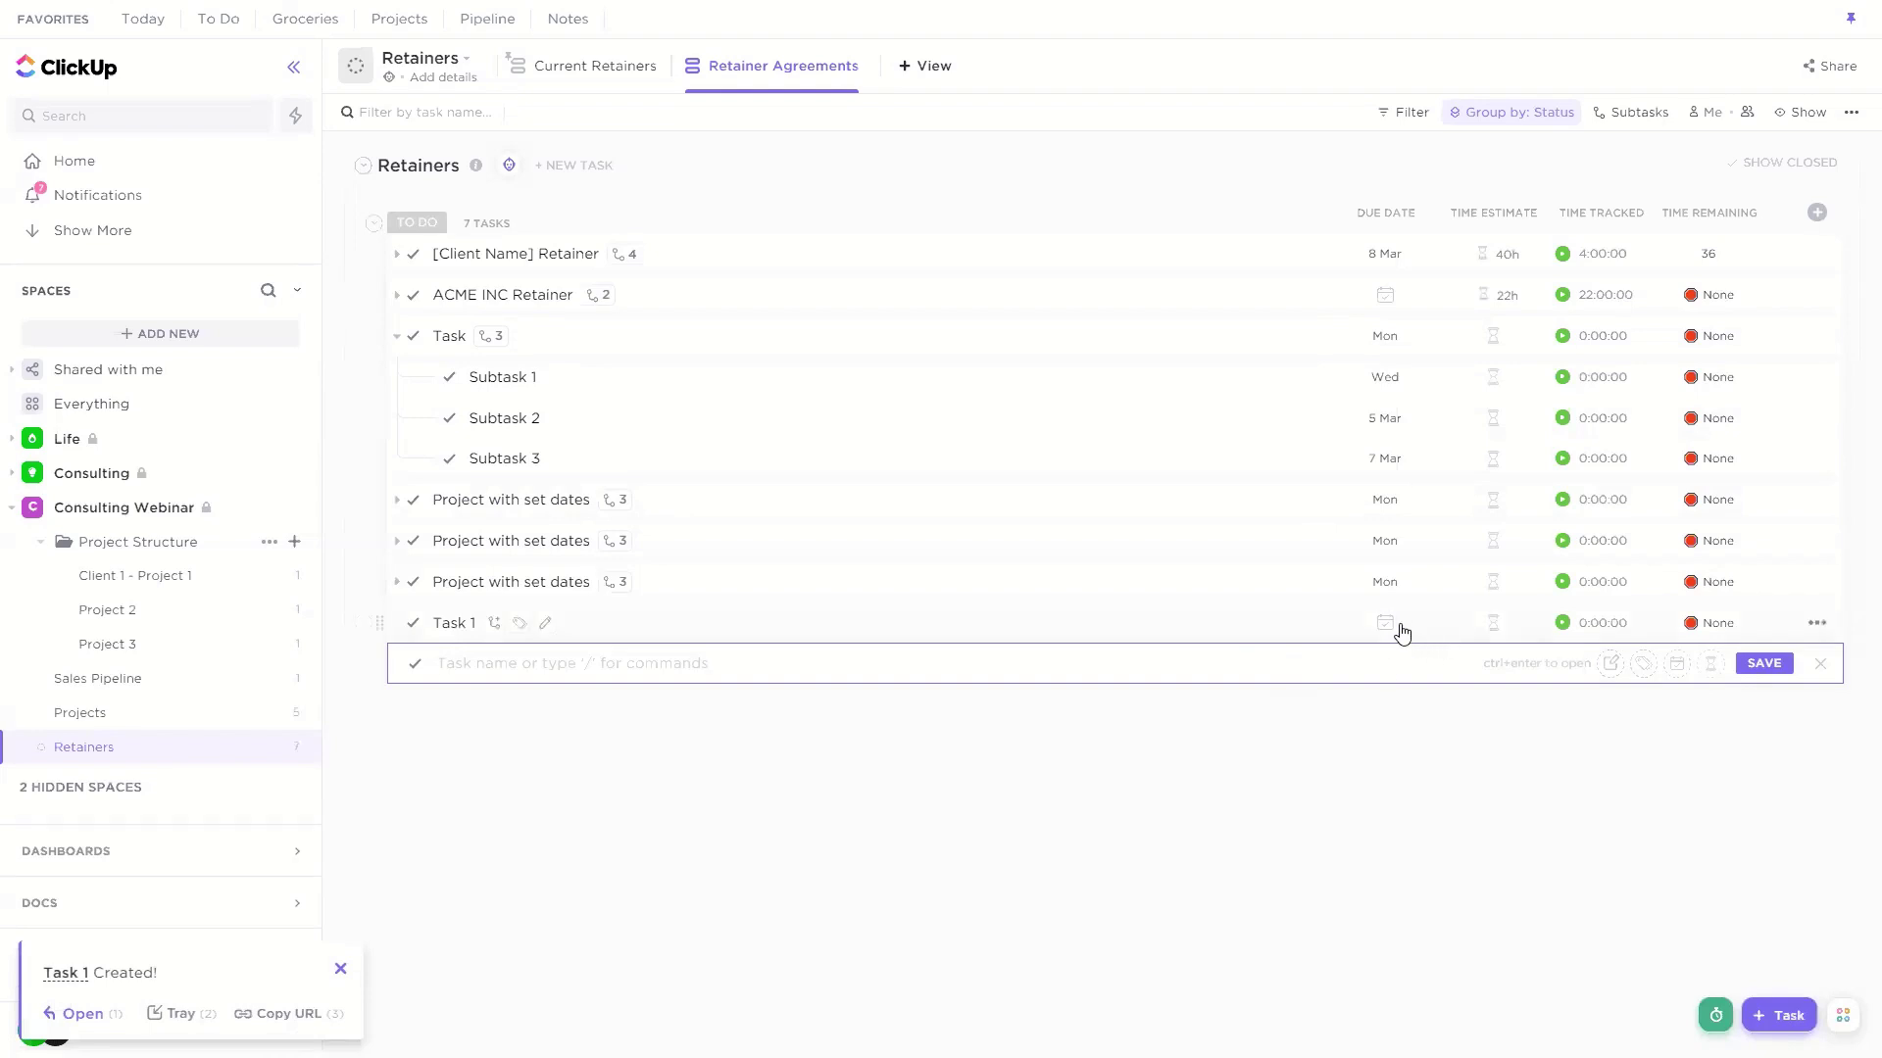
Step: Set Task 1's due date to 1 March 2021 and make it recur monthly on the same day, on schedule
{"action": "left_click", "coordinate": [1385, 623]}
{"action": "left_click", "coordinate": [1359, 531]}
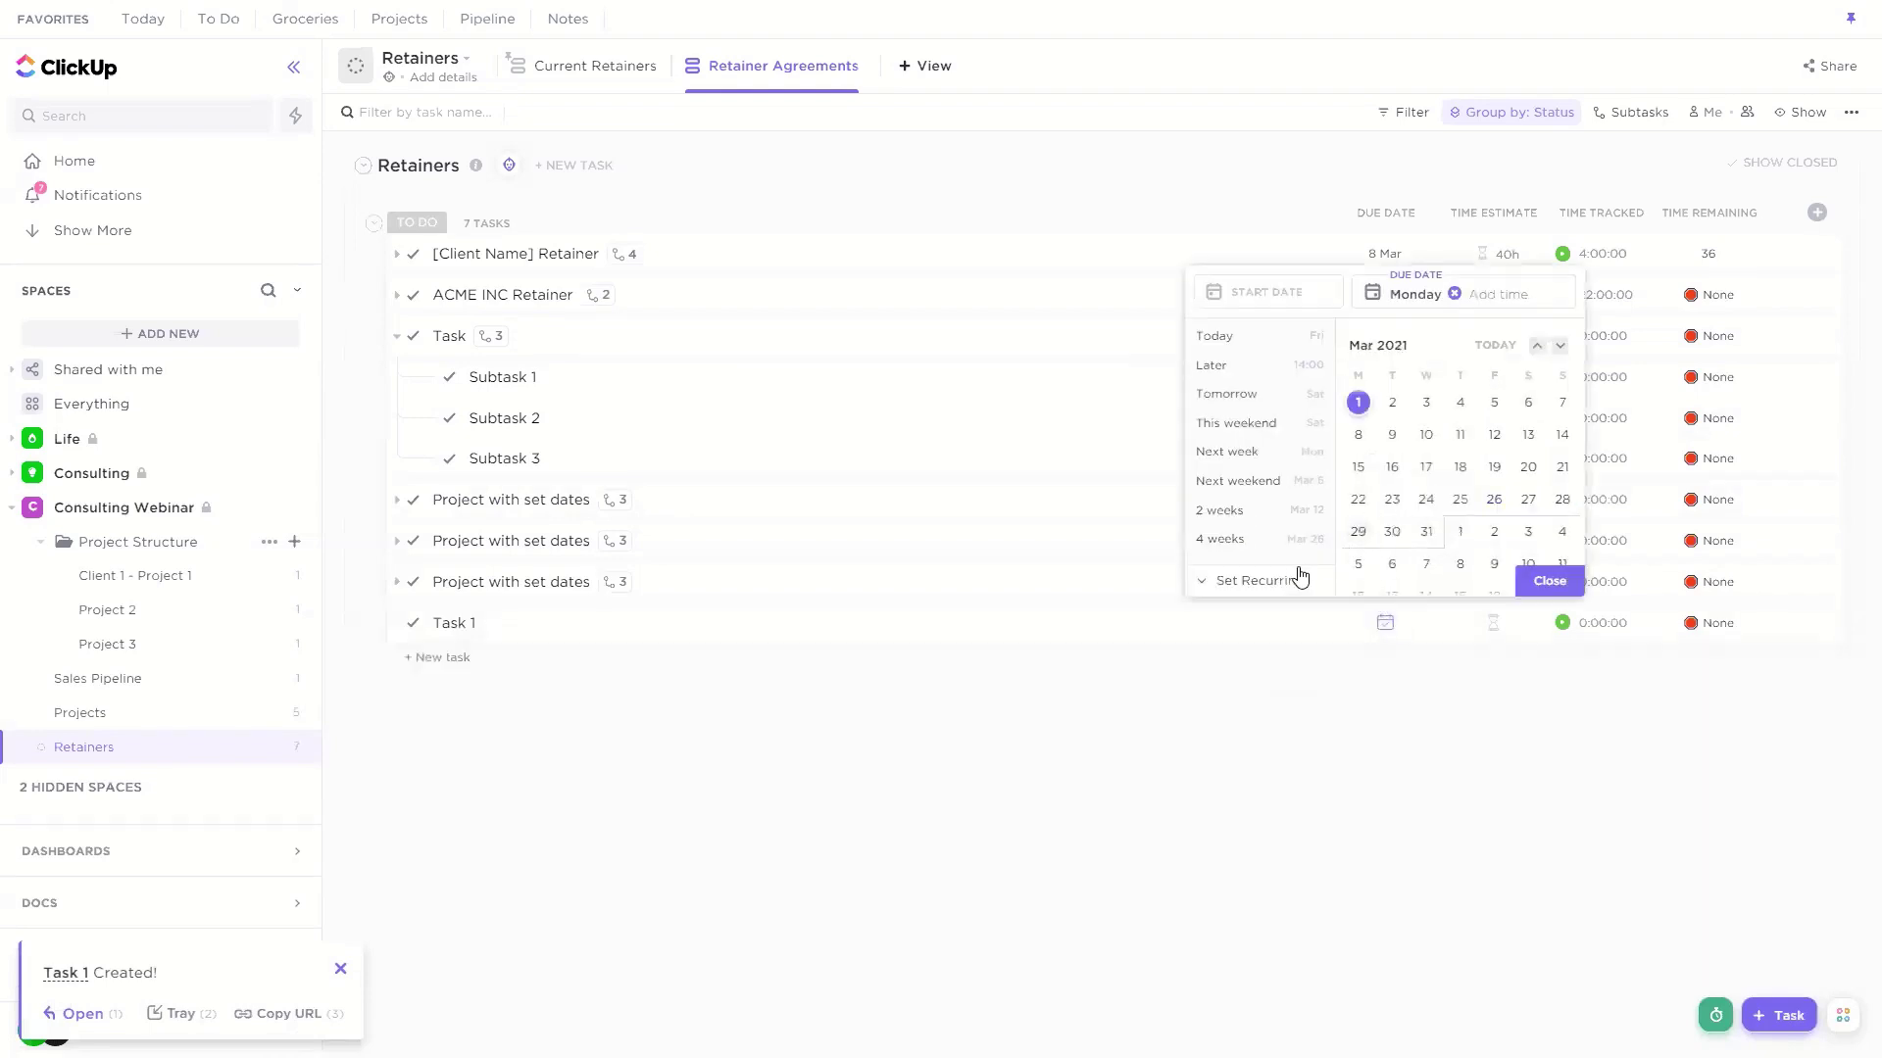
{"action": "left_click", "coordinate": [1277, 582]}
{"action": "left_click", "coordinate": [1275, 385]}
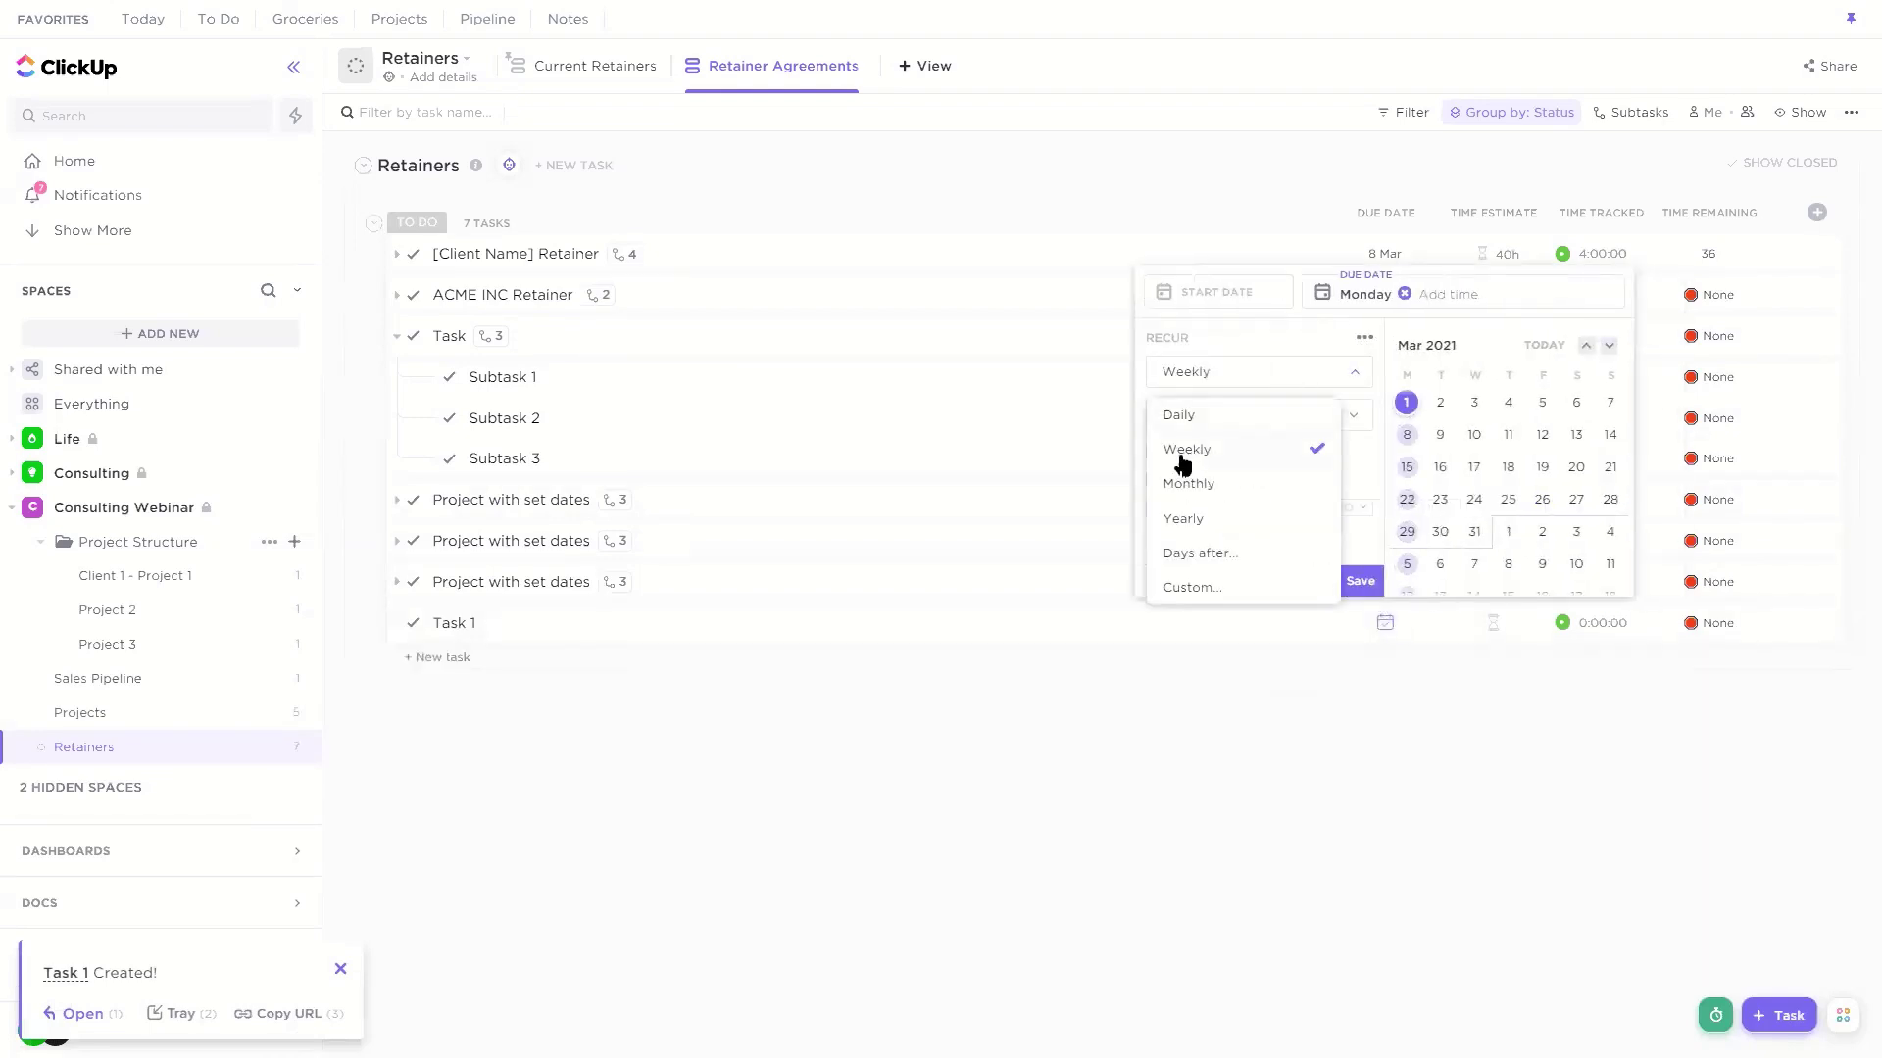
{"action": "left_click", "coordinate": [1191, 495]}
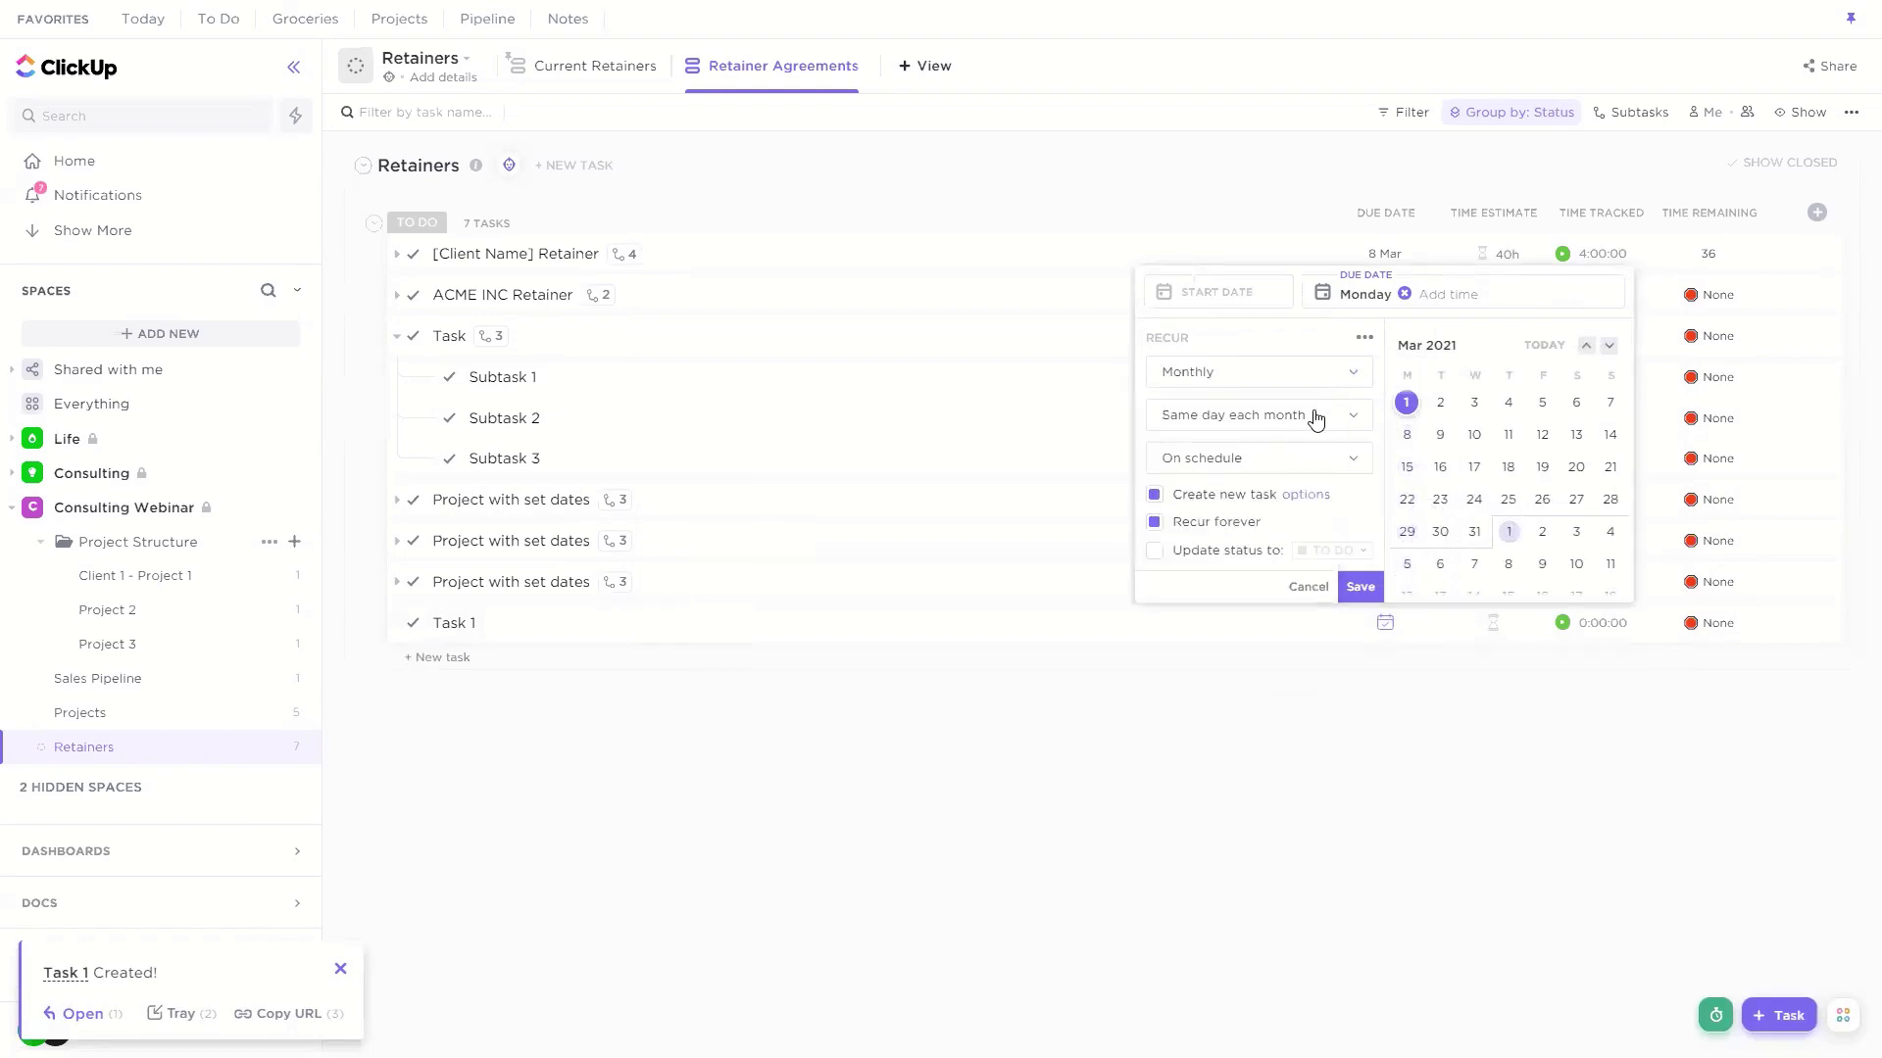
{"action": "left_click", "coordinate": [1361, 587]}
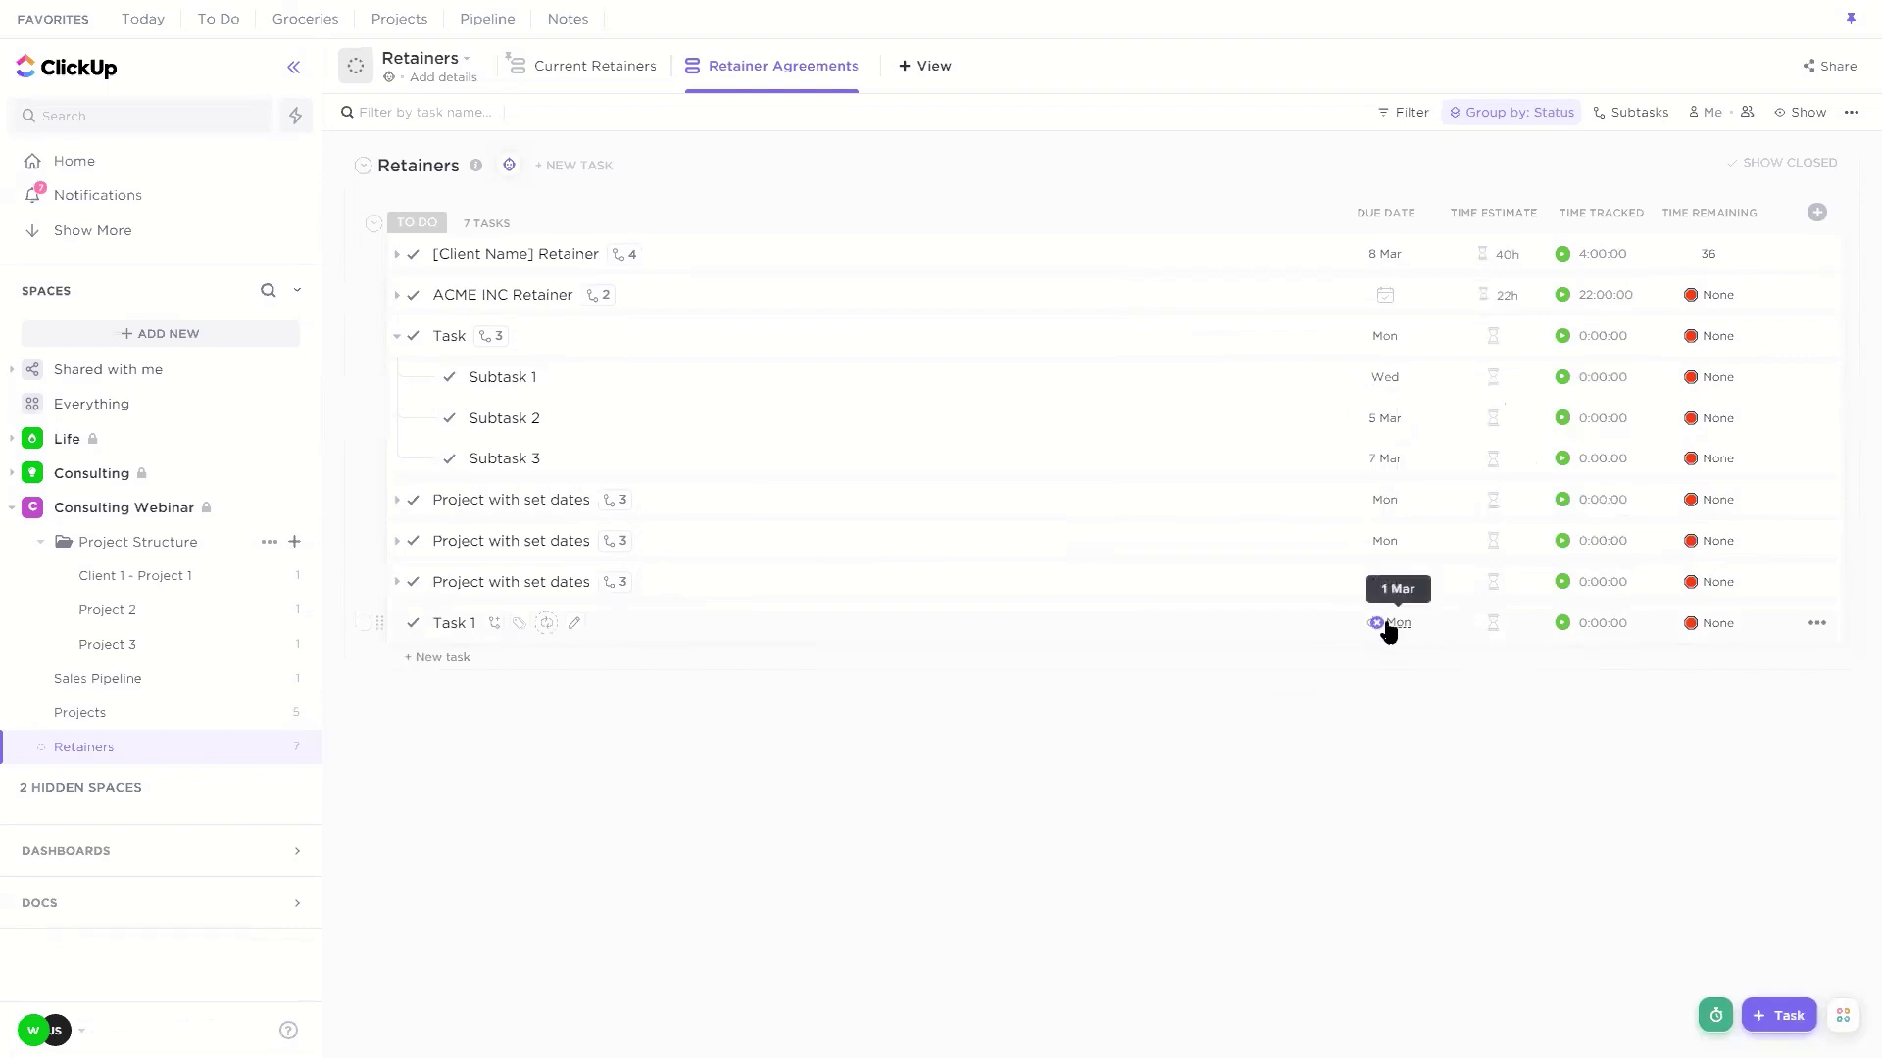
Step: Move Task 1's due date to Wednesday, 3 March 2021, and open its monthly recurrence settings
{"action": "left_click", "coordinate": [1386, 623]}
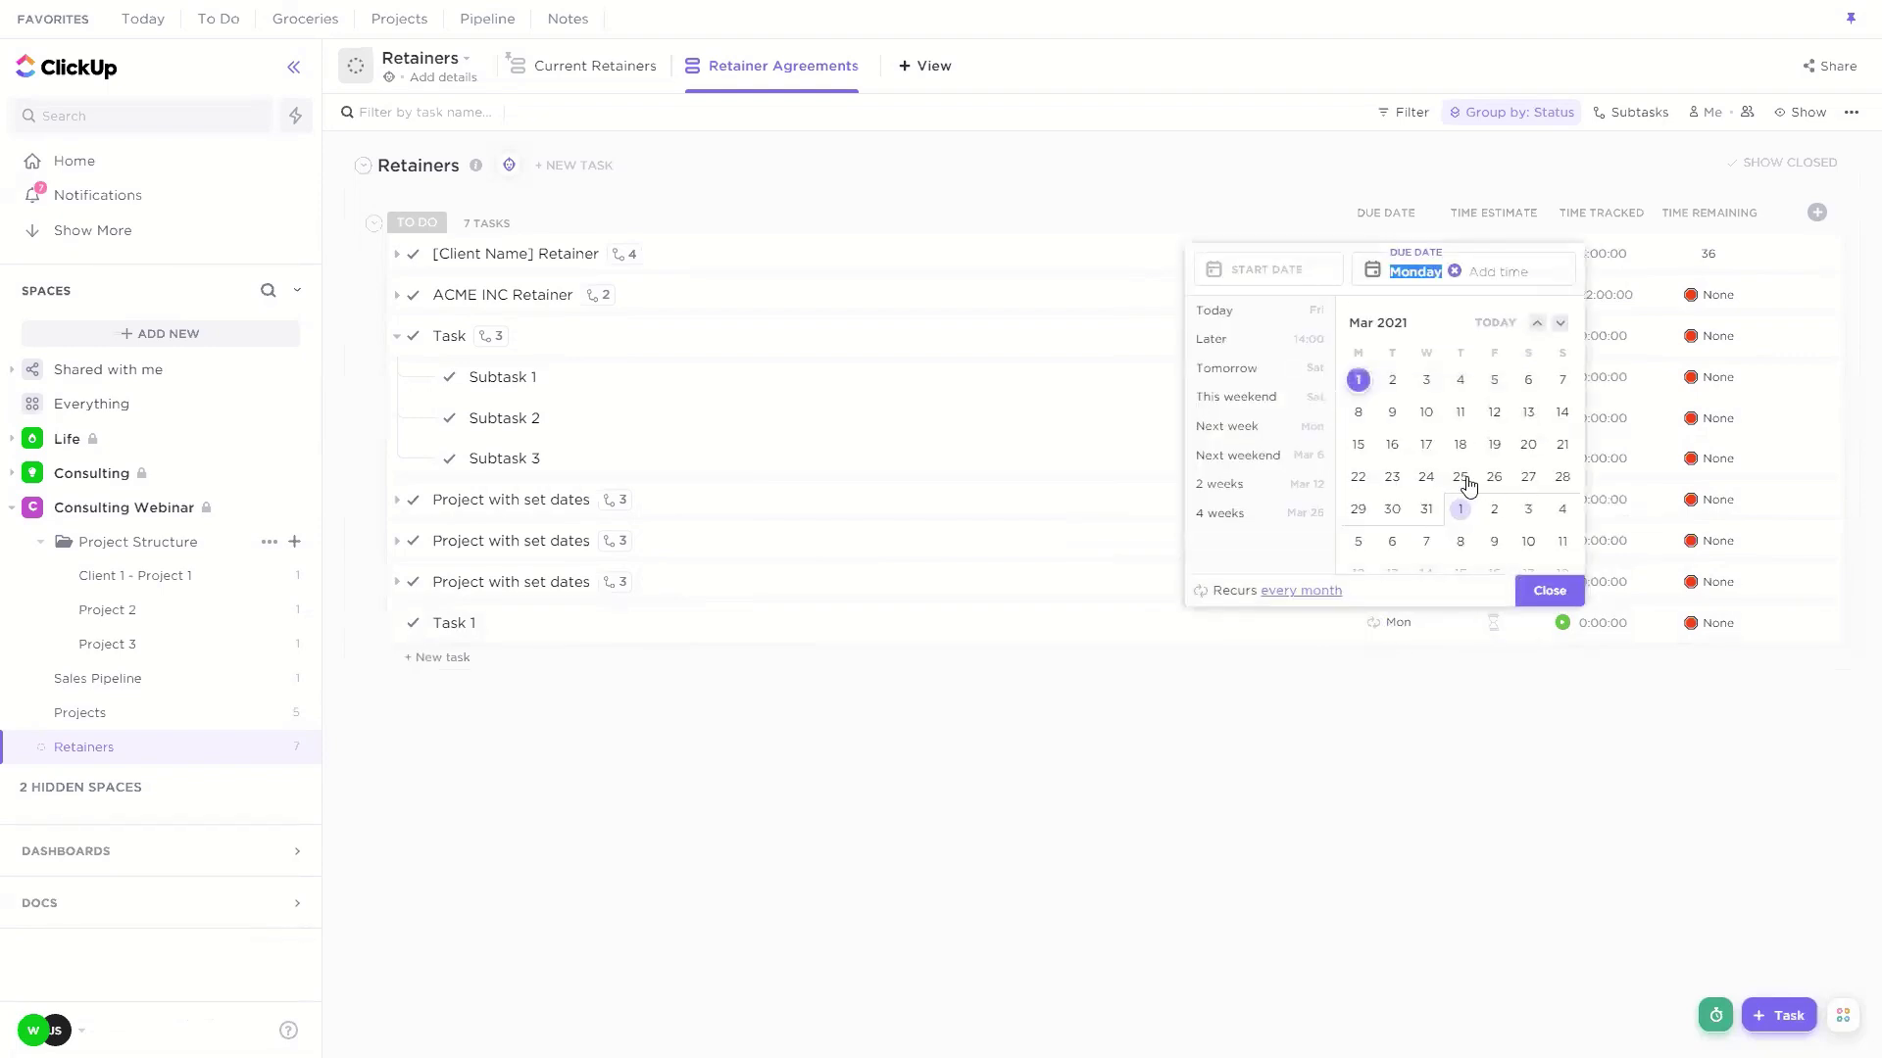
{"action": "left_click", "coordinate": [1426, 380]}
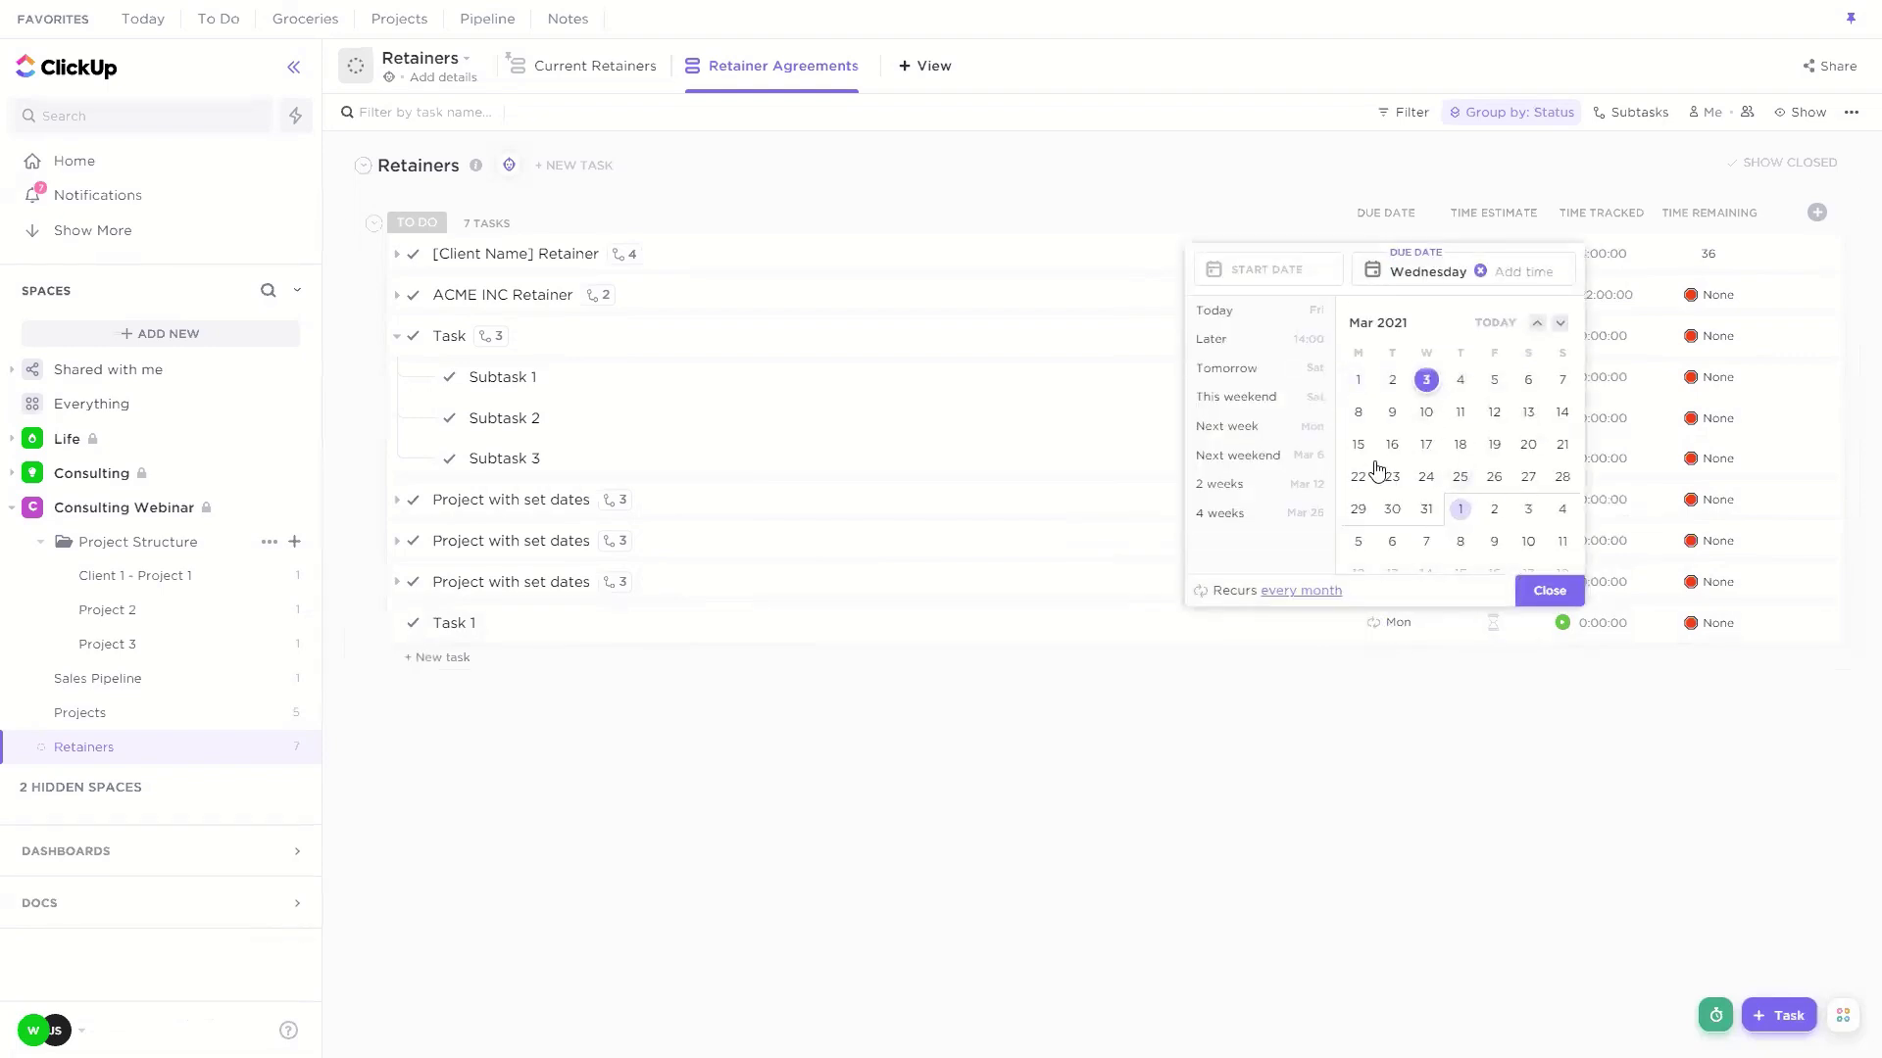
{"action": "left_click", "coordinate": [1296, 591]}
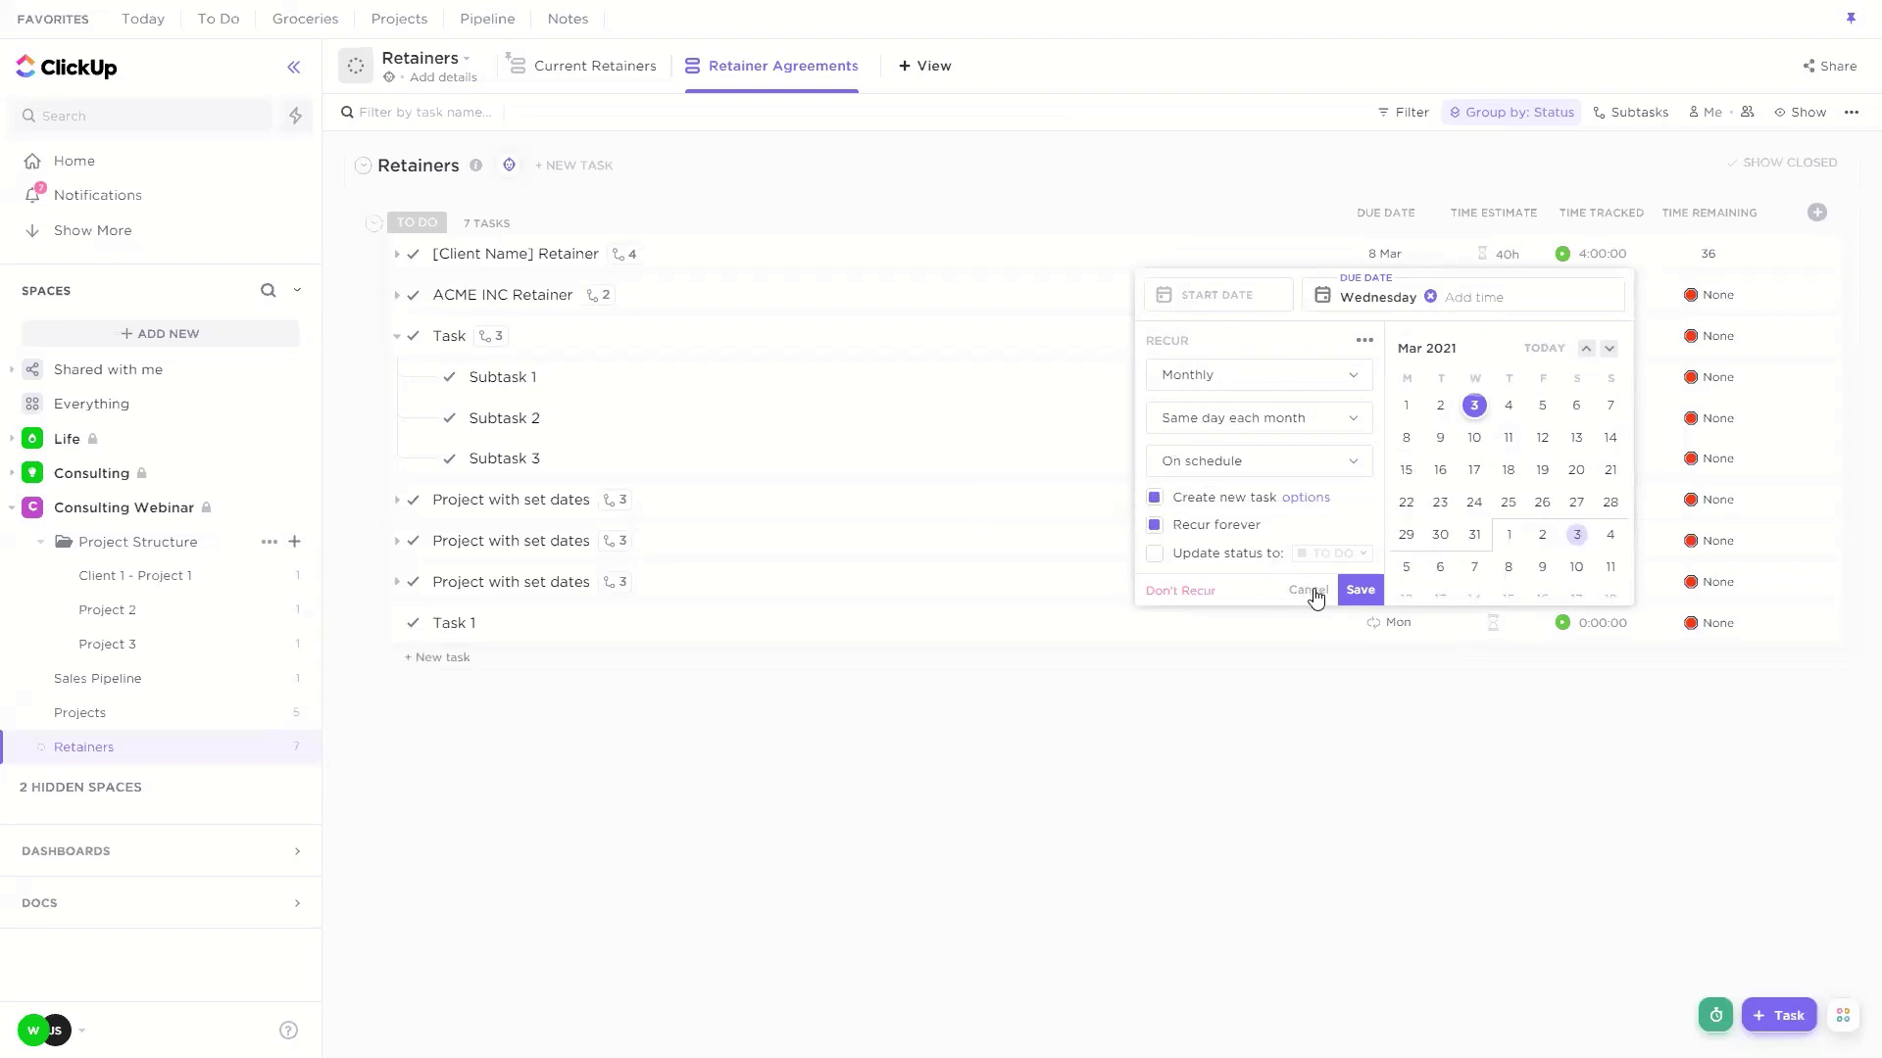
Step: Examine the alternative repeat schedule form and its advanced options for Task 1, and cancel the recurrence editing
{"action": "left_click", "coordinate": [1364, 340]}
{"action": "left_click", "coordinate": [1307, 382]}
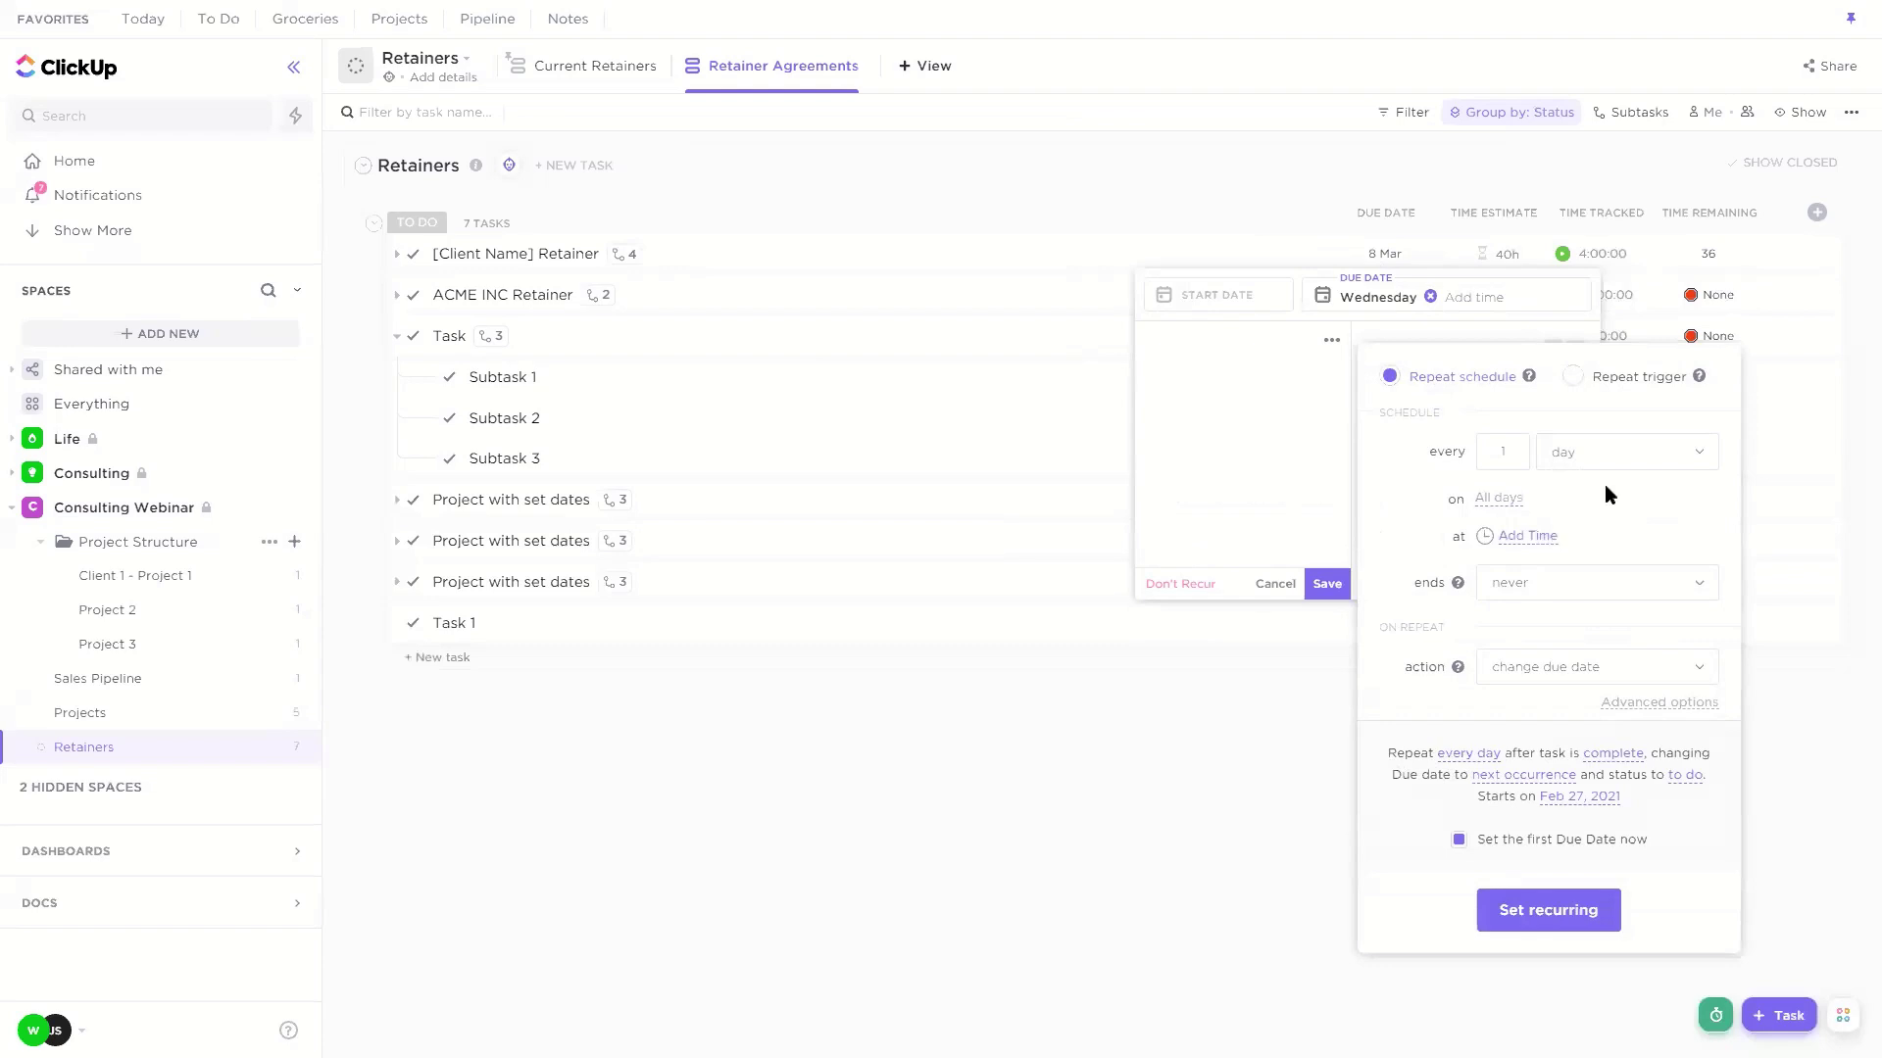
{"action": "left_click", "coordinate": [1672, 704]}
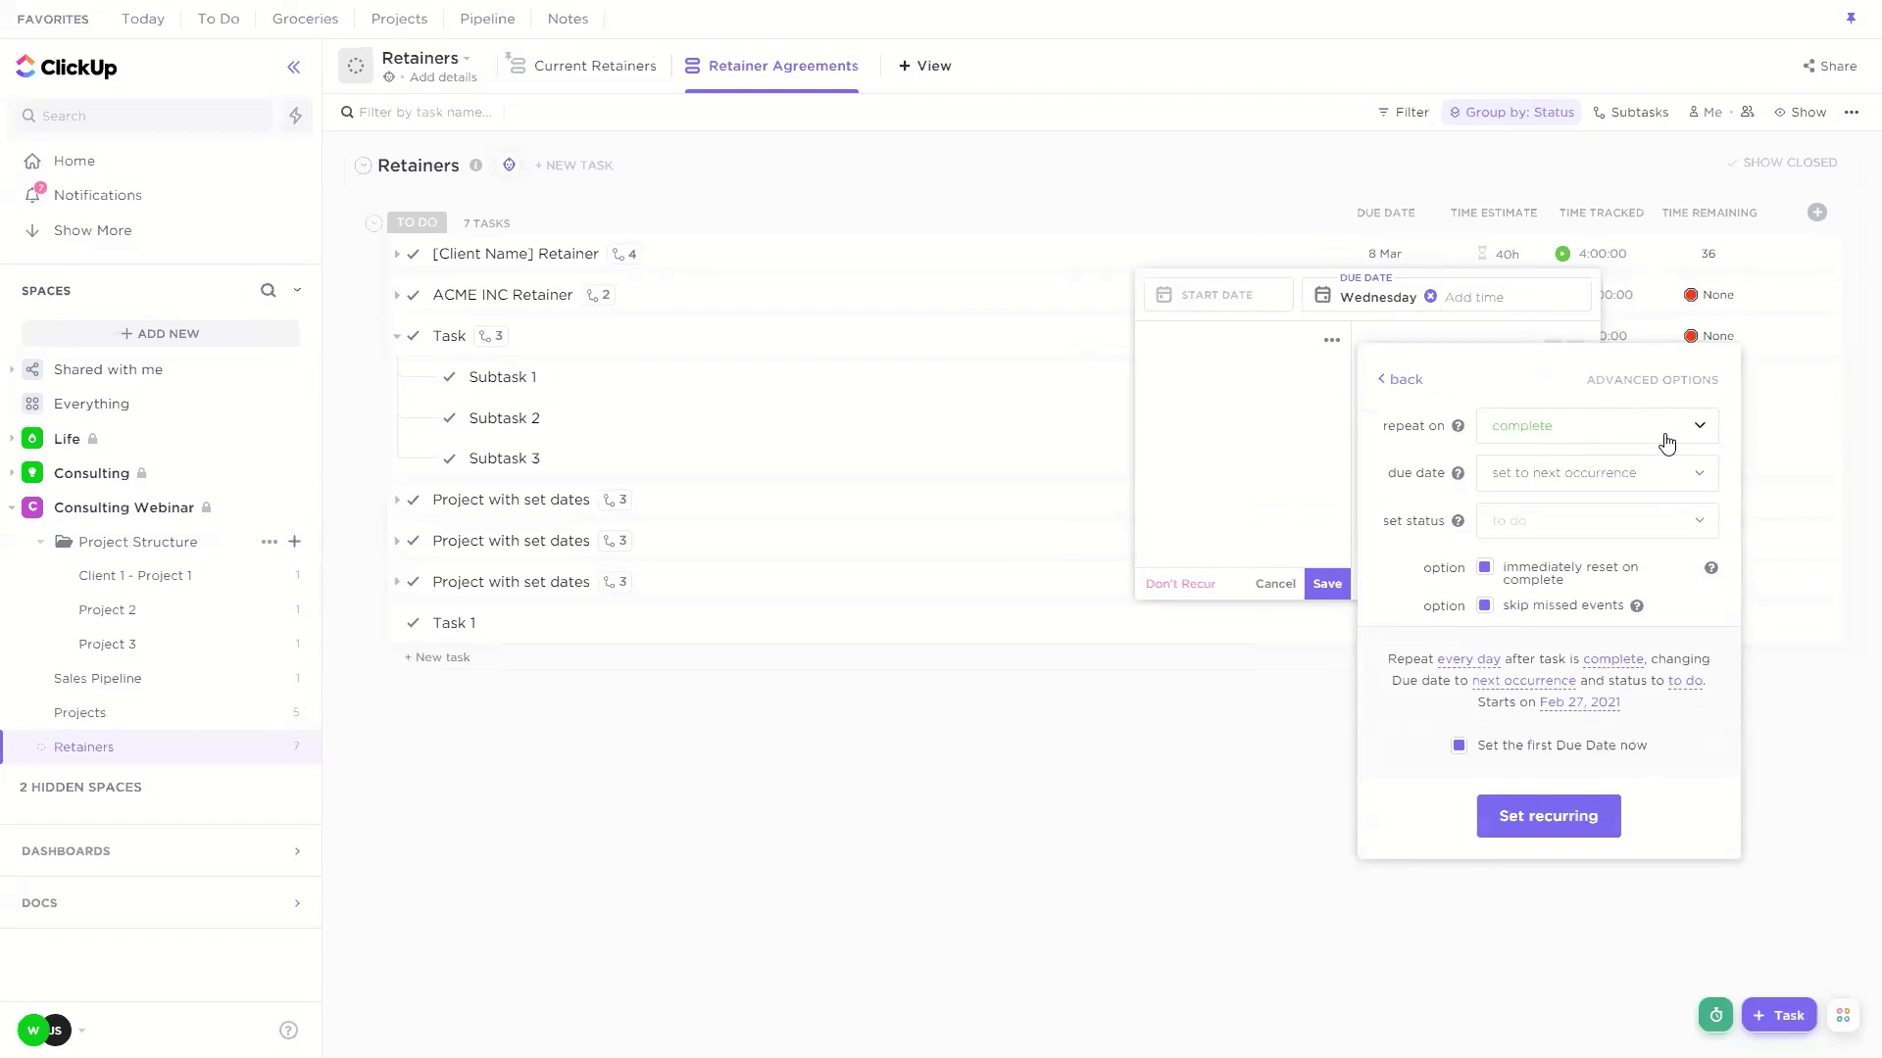
{"action": "left_click", "coordinate": [1403, 383]}
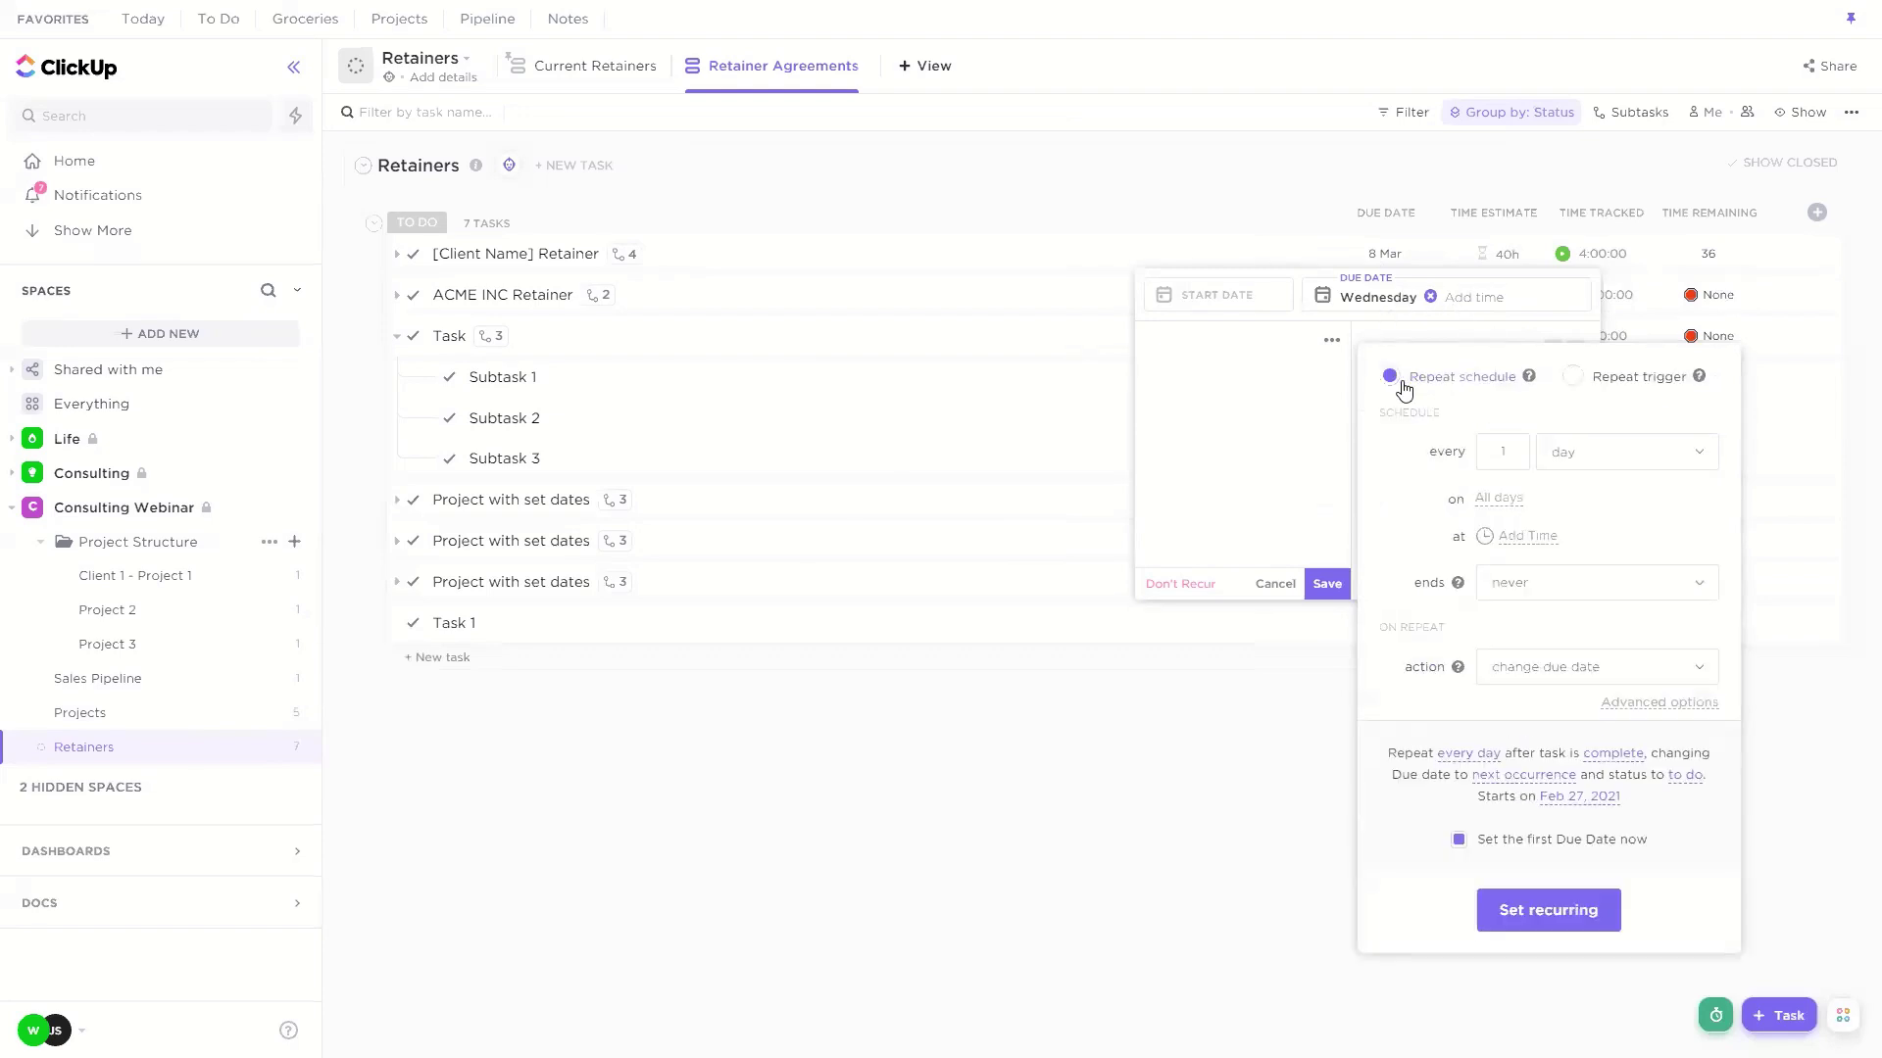
{"action": "left_click", "coordinate": [1290, 666]}
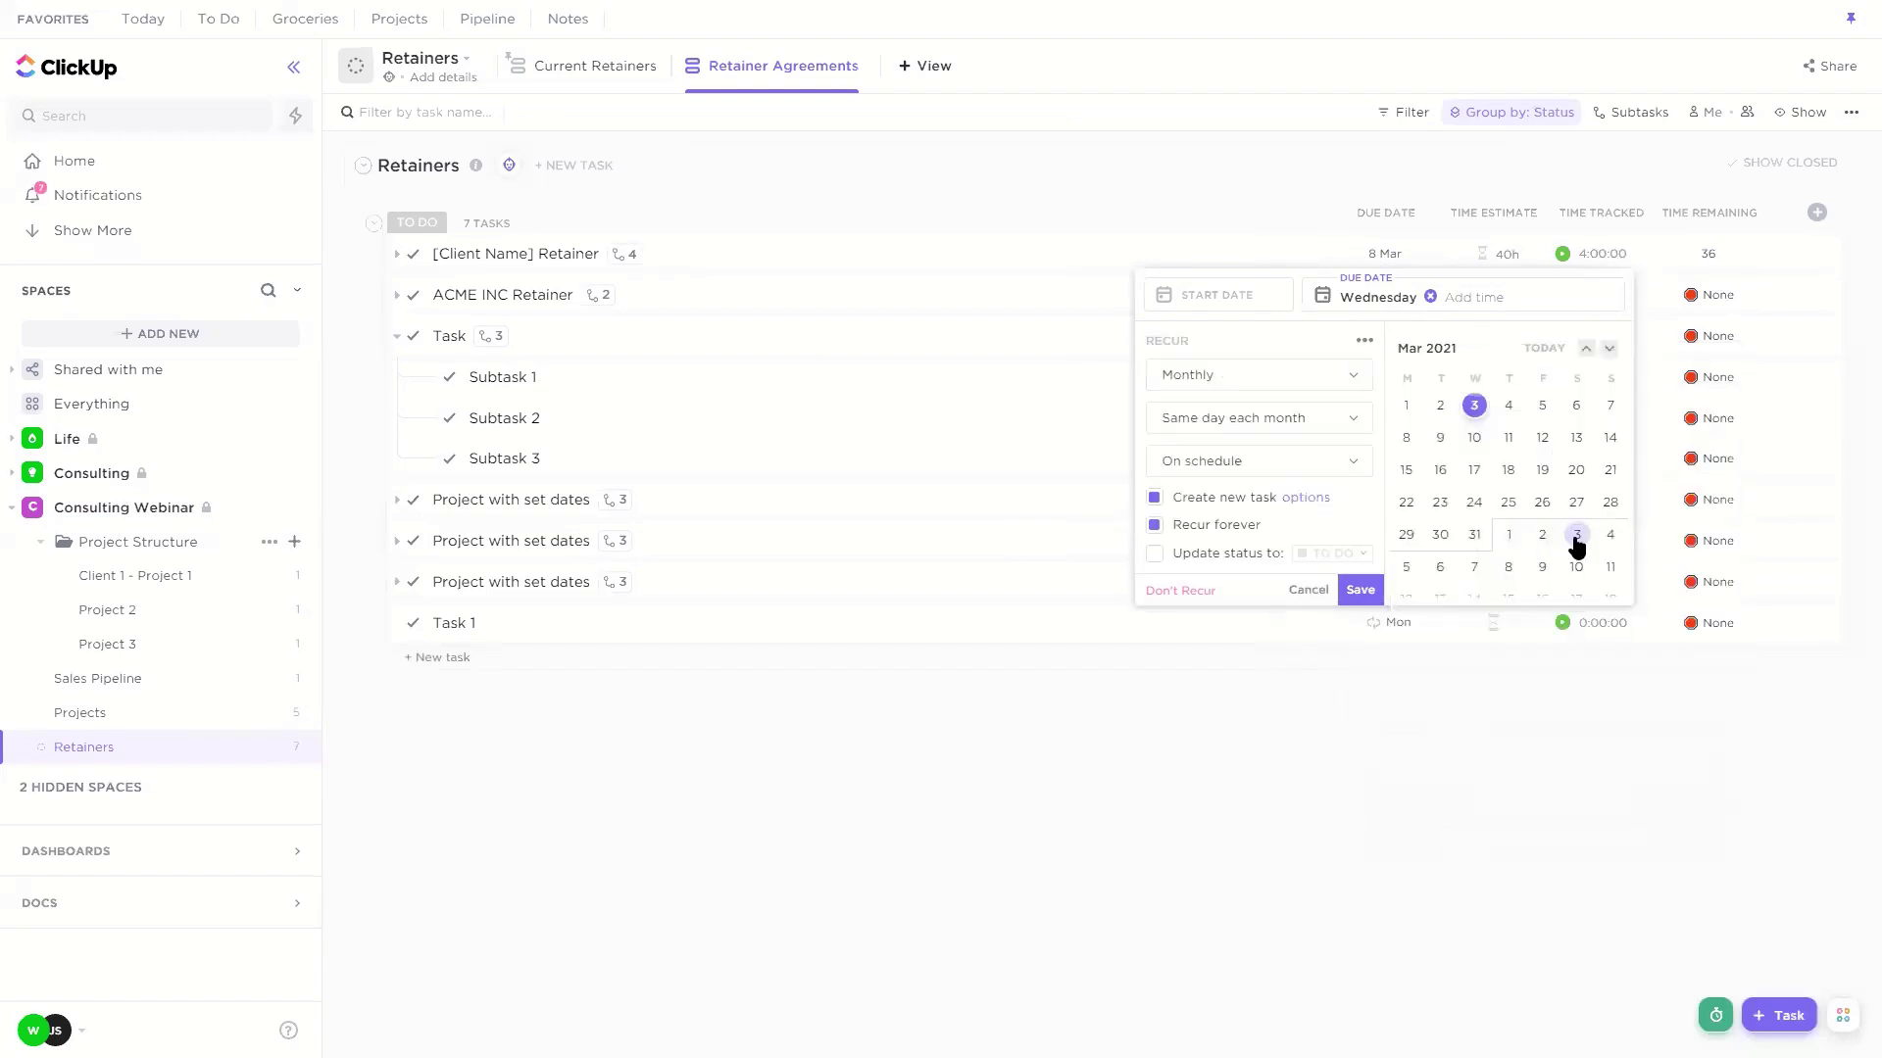
{"action": "left_click", "coordinate": [1308, 589]}
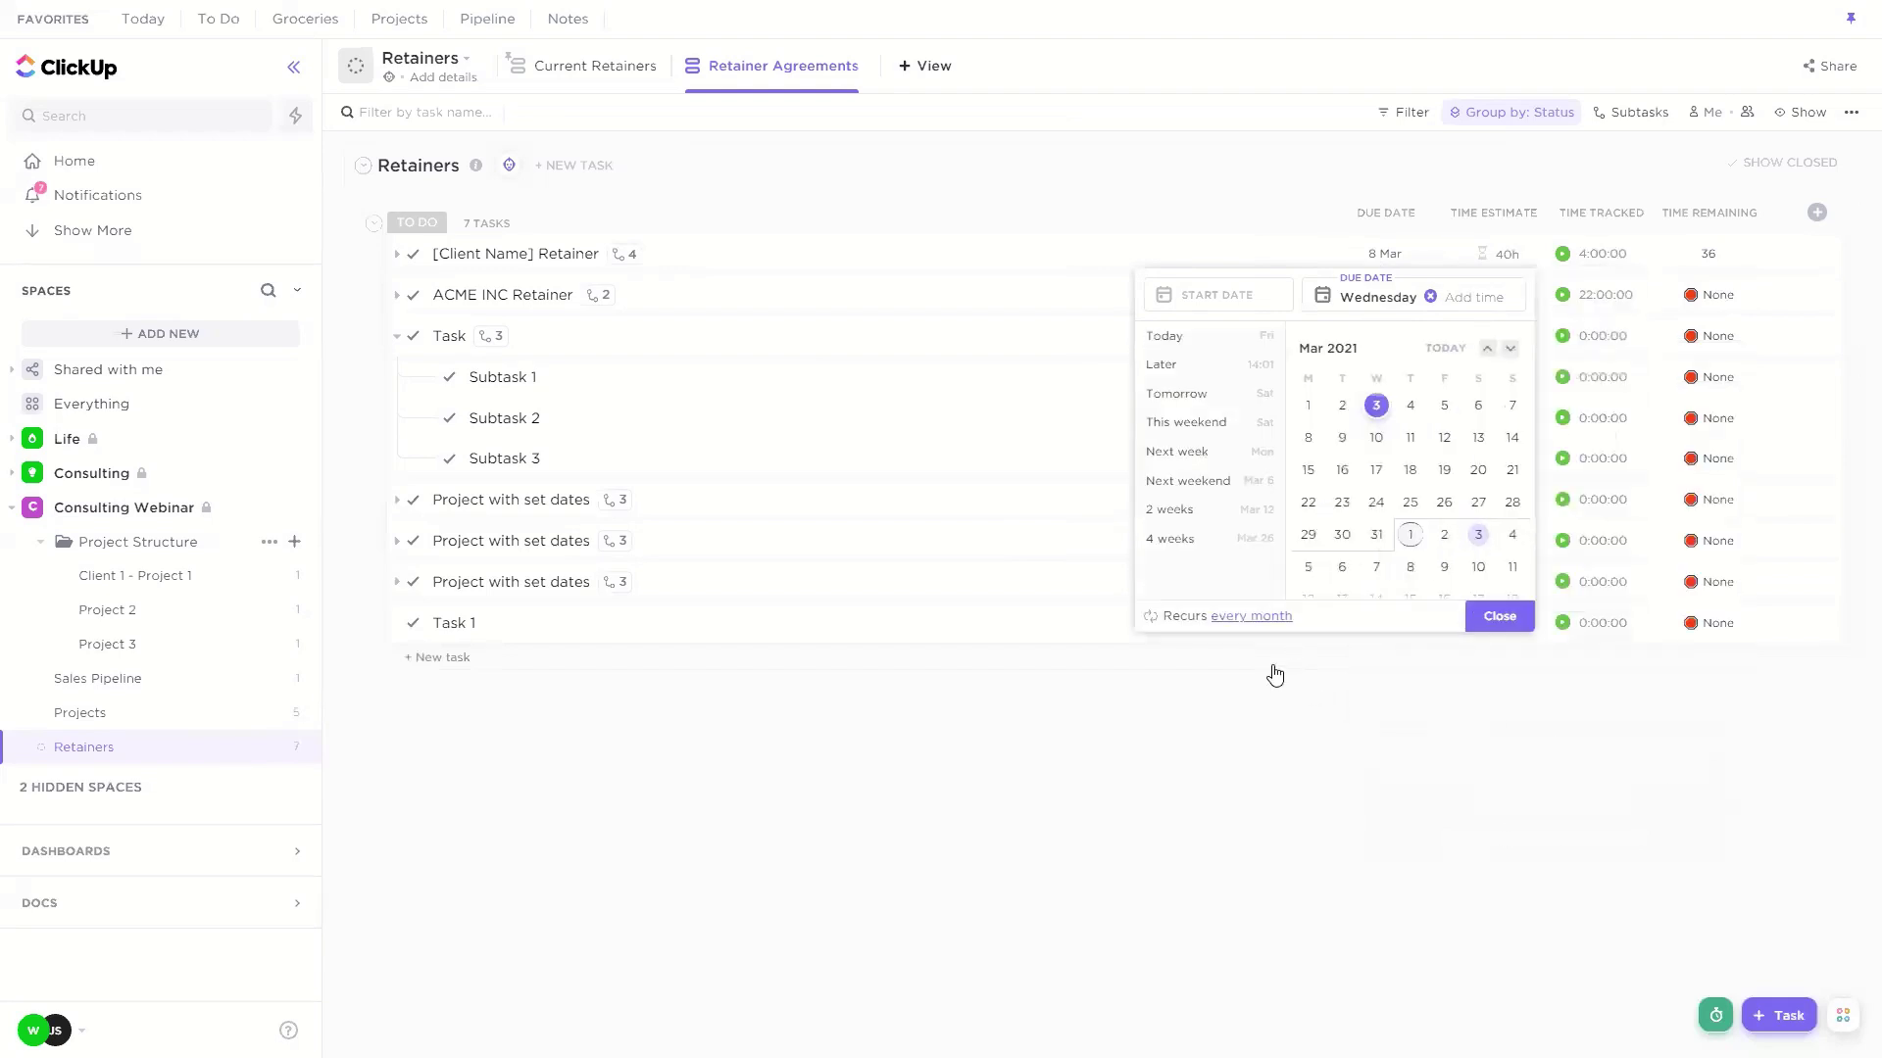
Step: Open Task 1 and add a checklist containing the item "Change this back to the 1st"
{"action": "left_click", "coordinate": [695, 643]}
{"action": "left_click", "coordinate": [695, 638]}
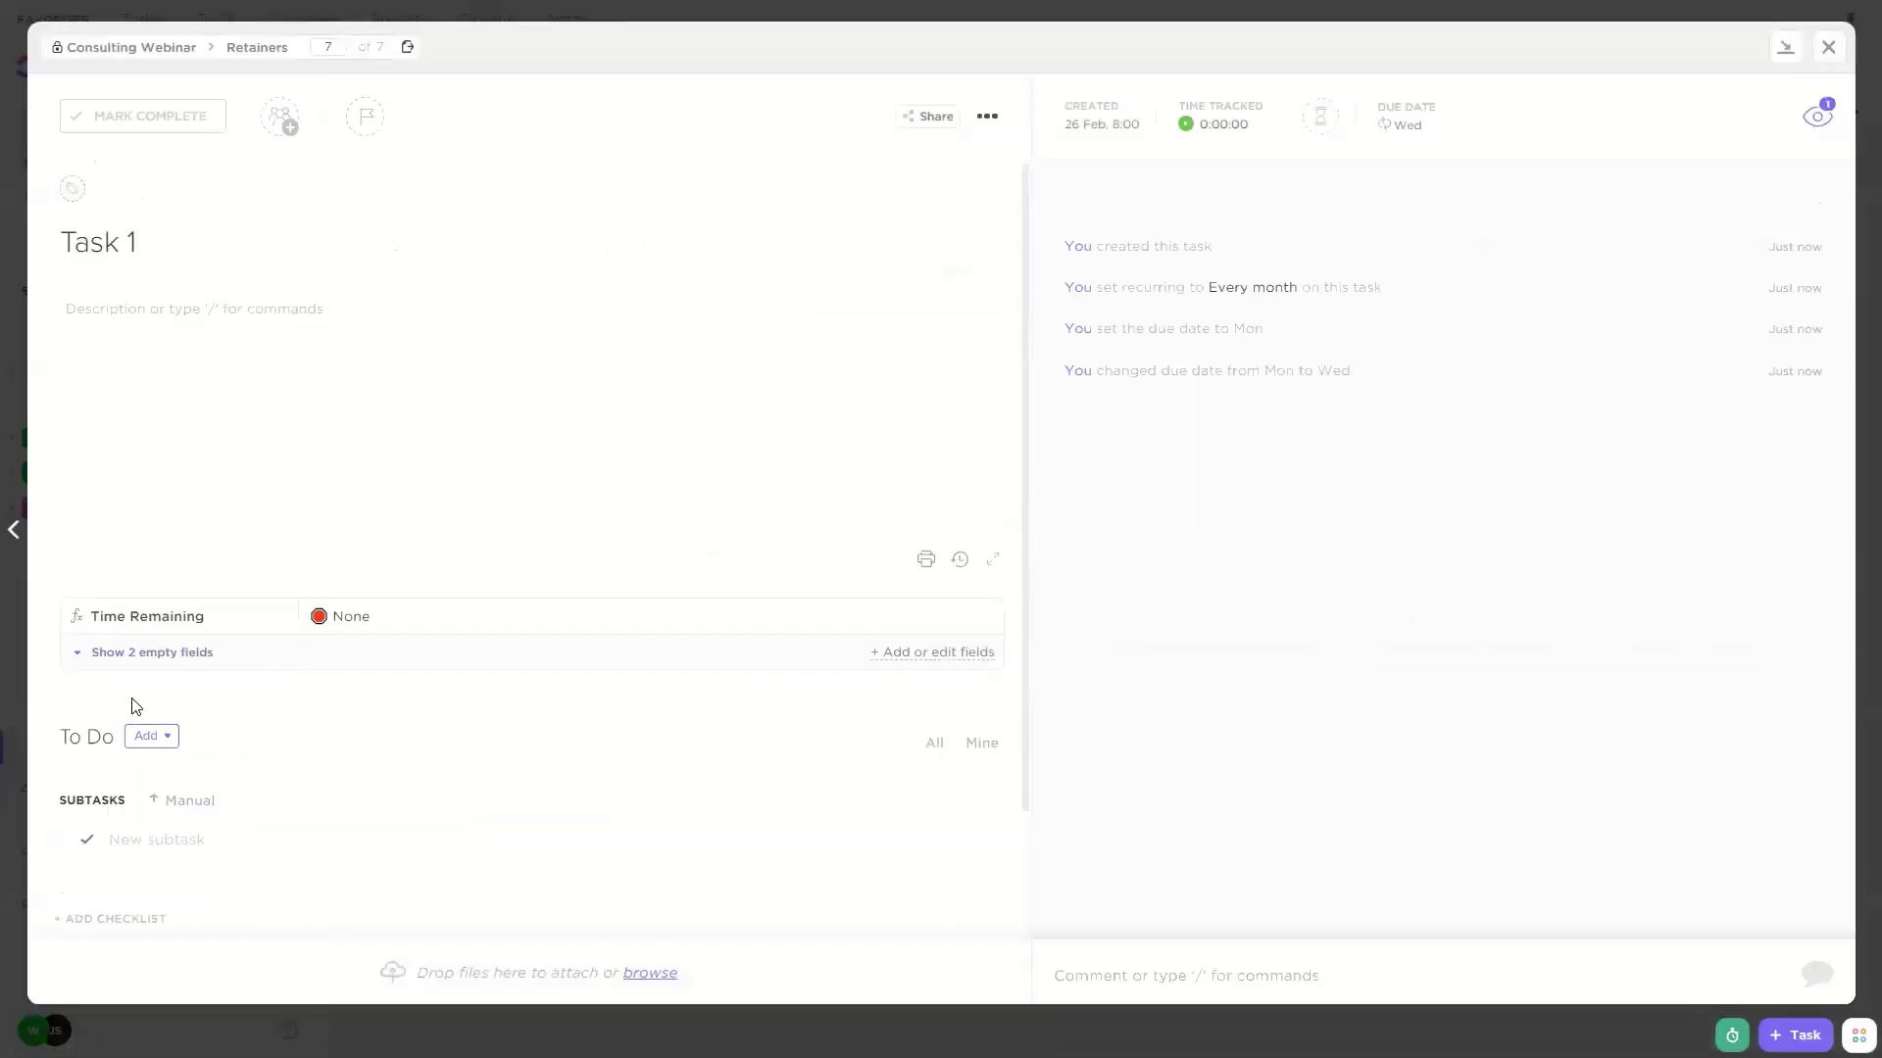
{"action": "scroll", "coordinate": [135, 820], "scroll_direction": "down", "scroll_amount": 2}
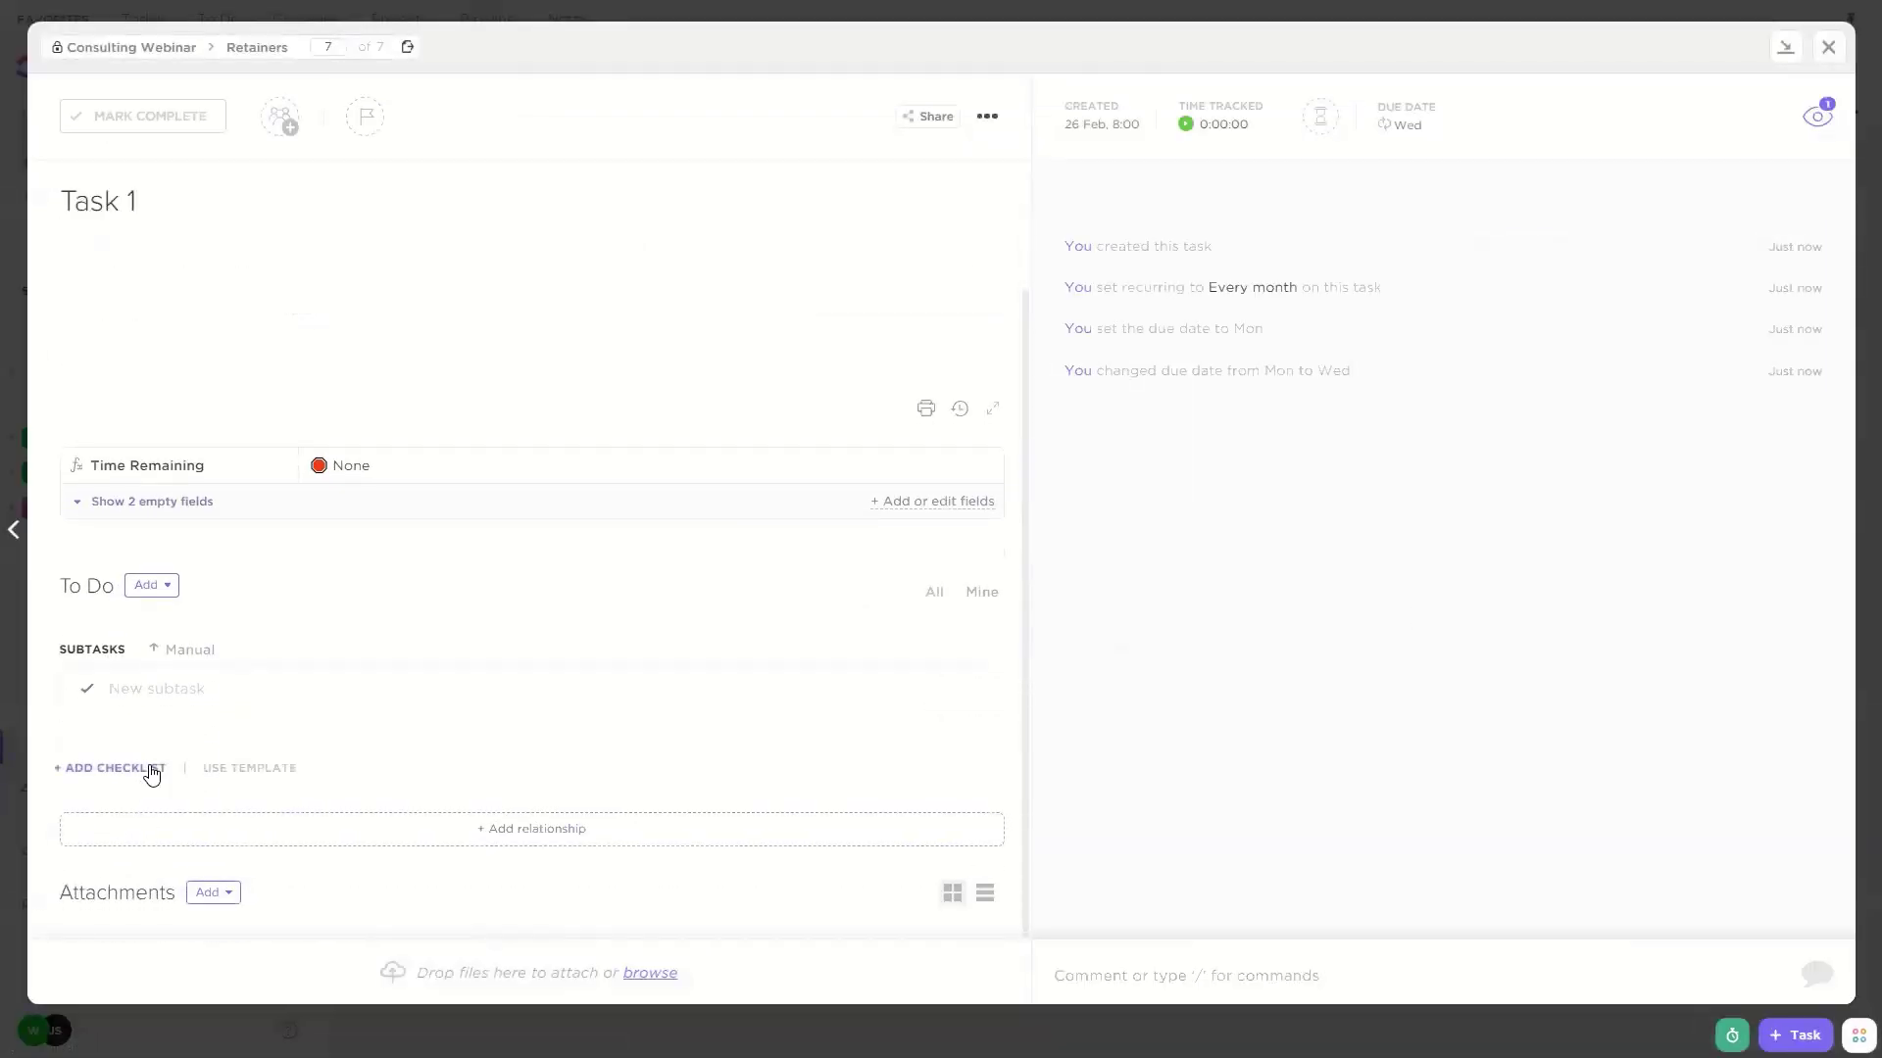
{"action": "left_click", "coordinate": [151, 771]}
{"action": "type", "text": "Change"}
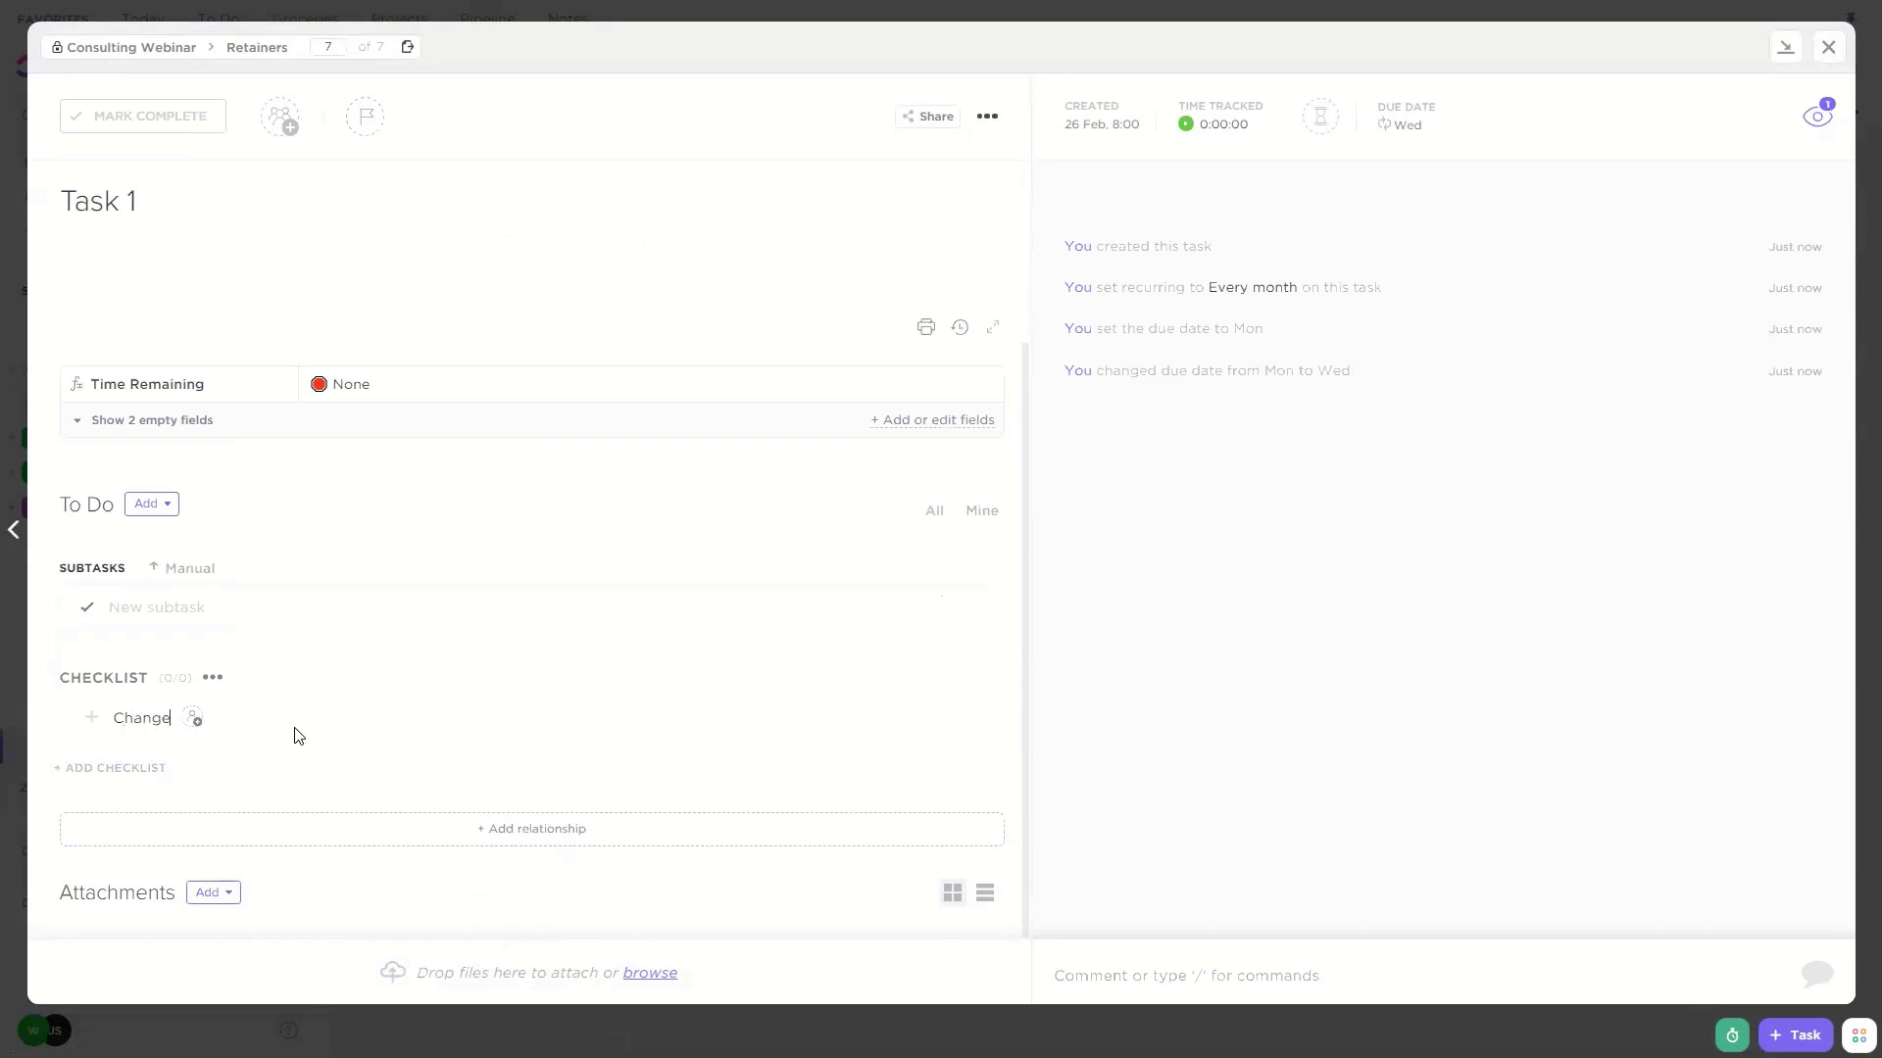
{"action": "type", "text": " this back to the 1st"}
{"action": "key", "text": "Return"}
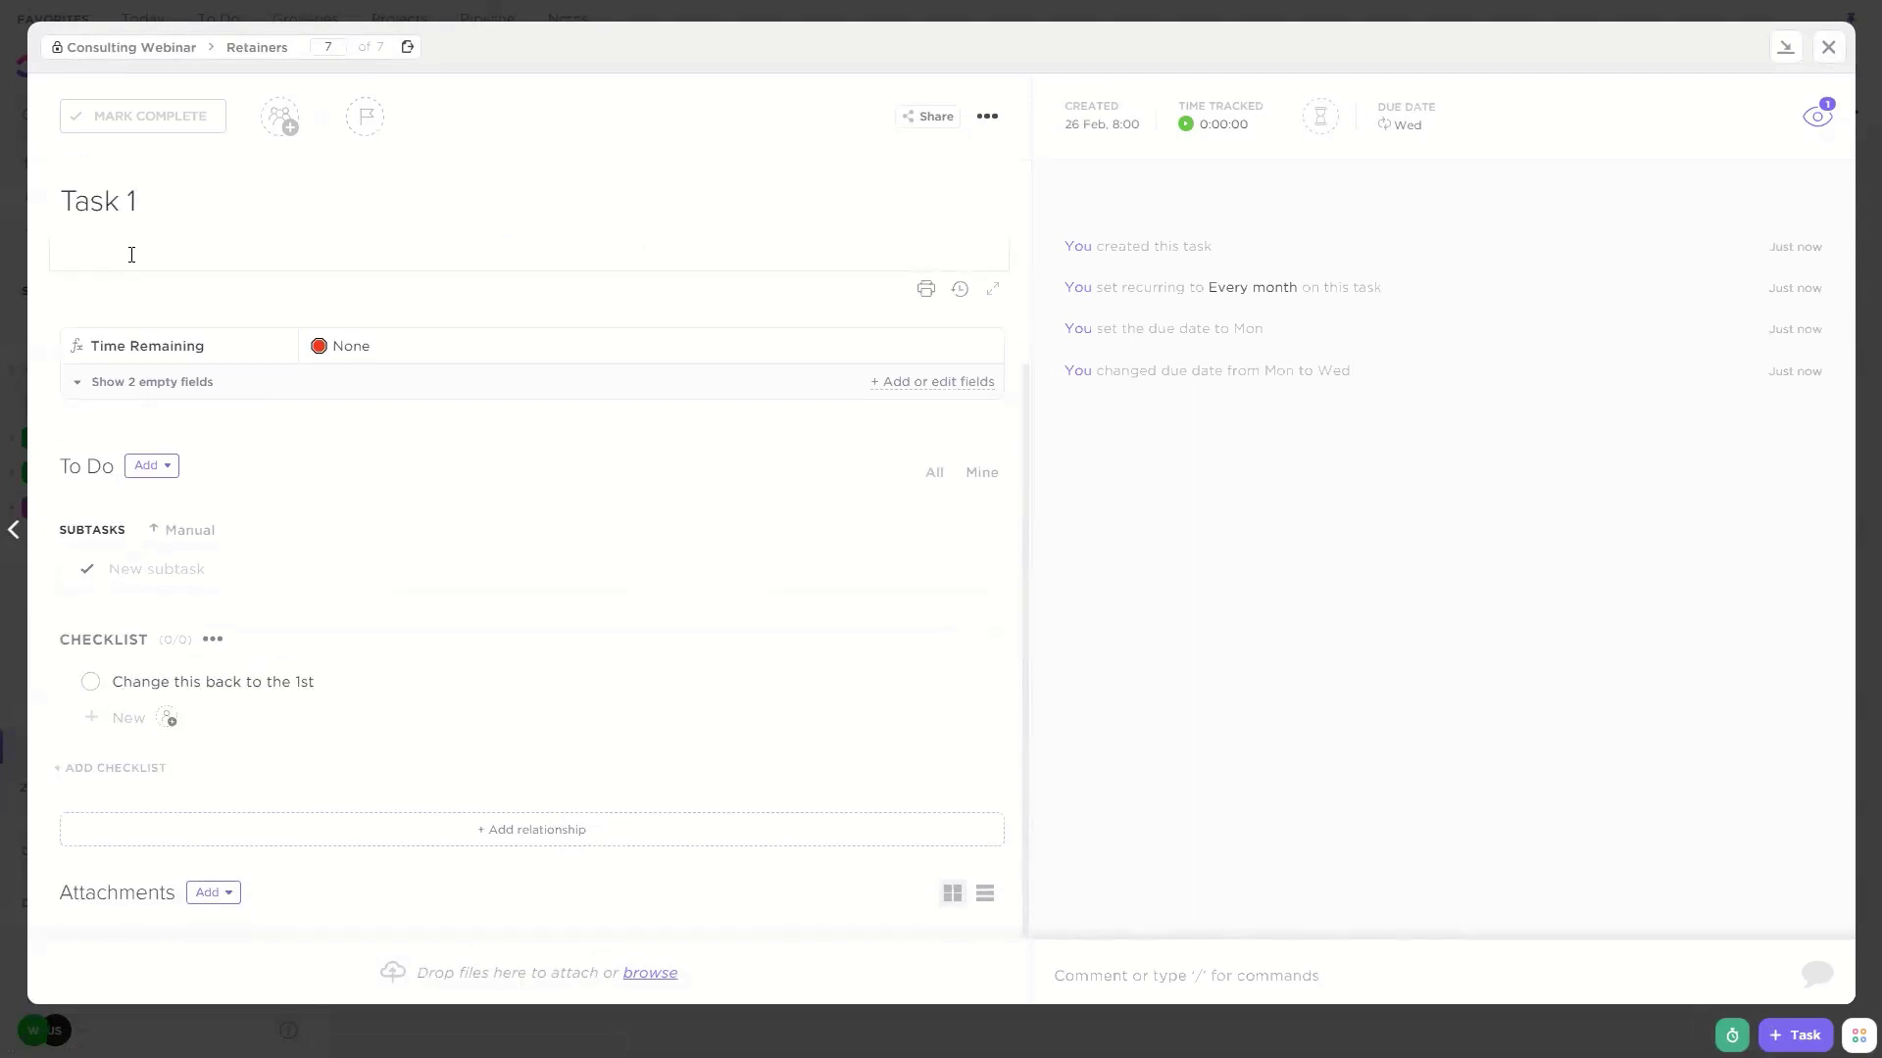
Step: Mark Task 1 complete to trigger its recurrence, return it to open status, and close the task
{"action": "left_click", "coordinate": [137, 116]}
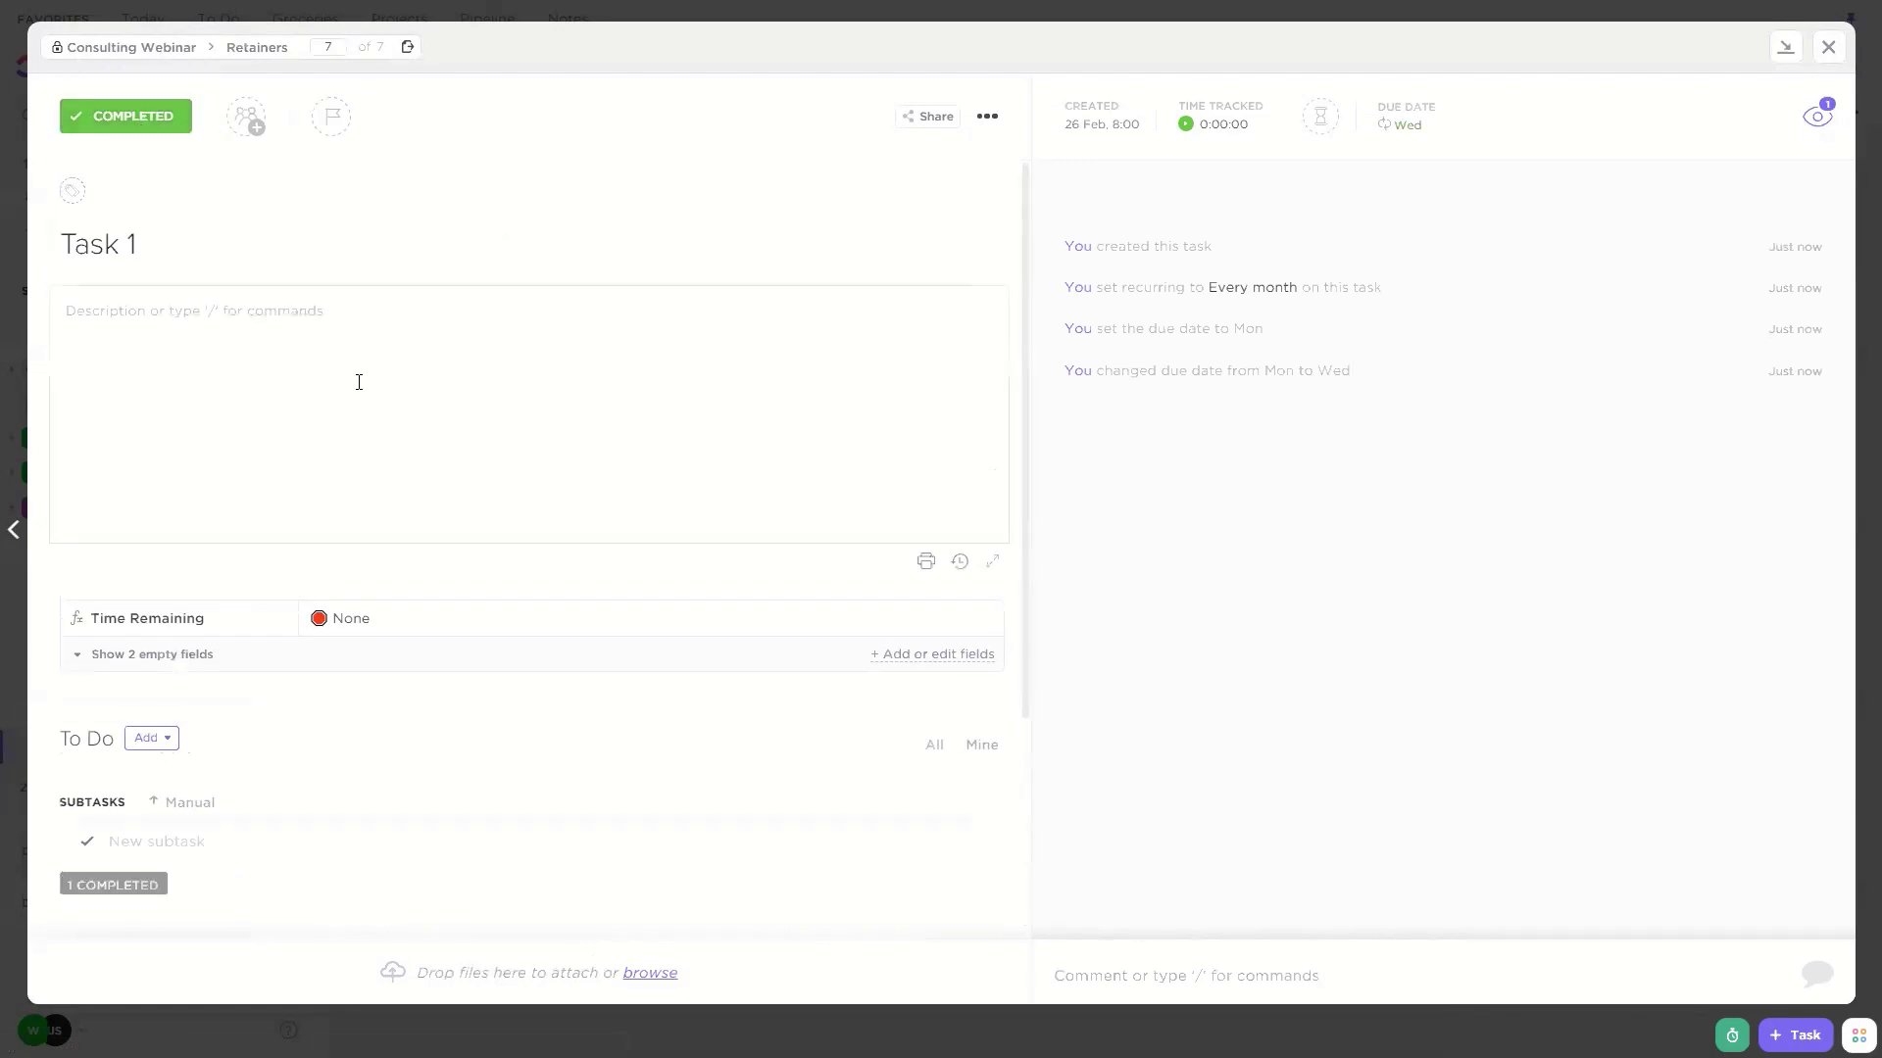
{"action": "left_click", "coordinate": [129, 113]}
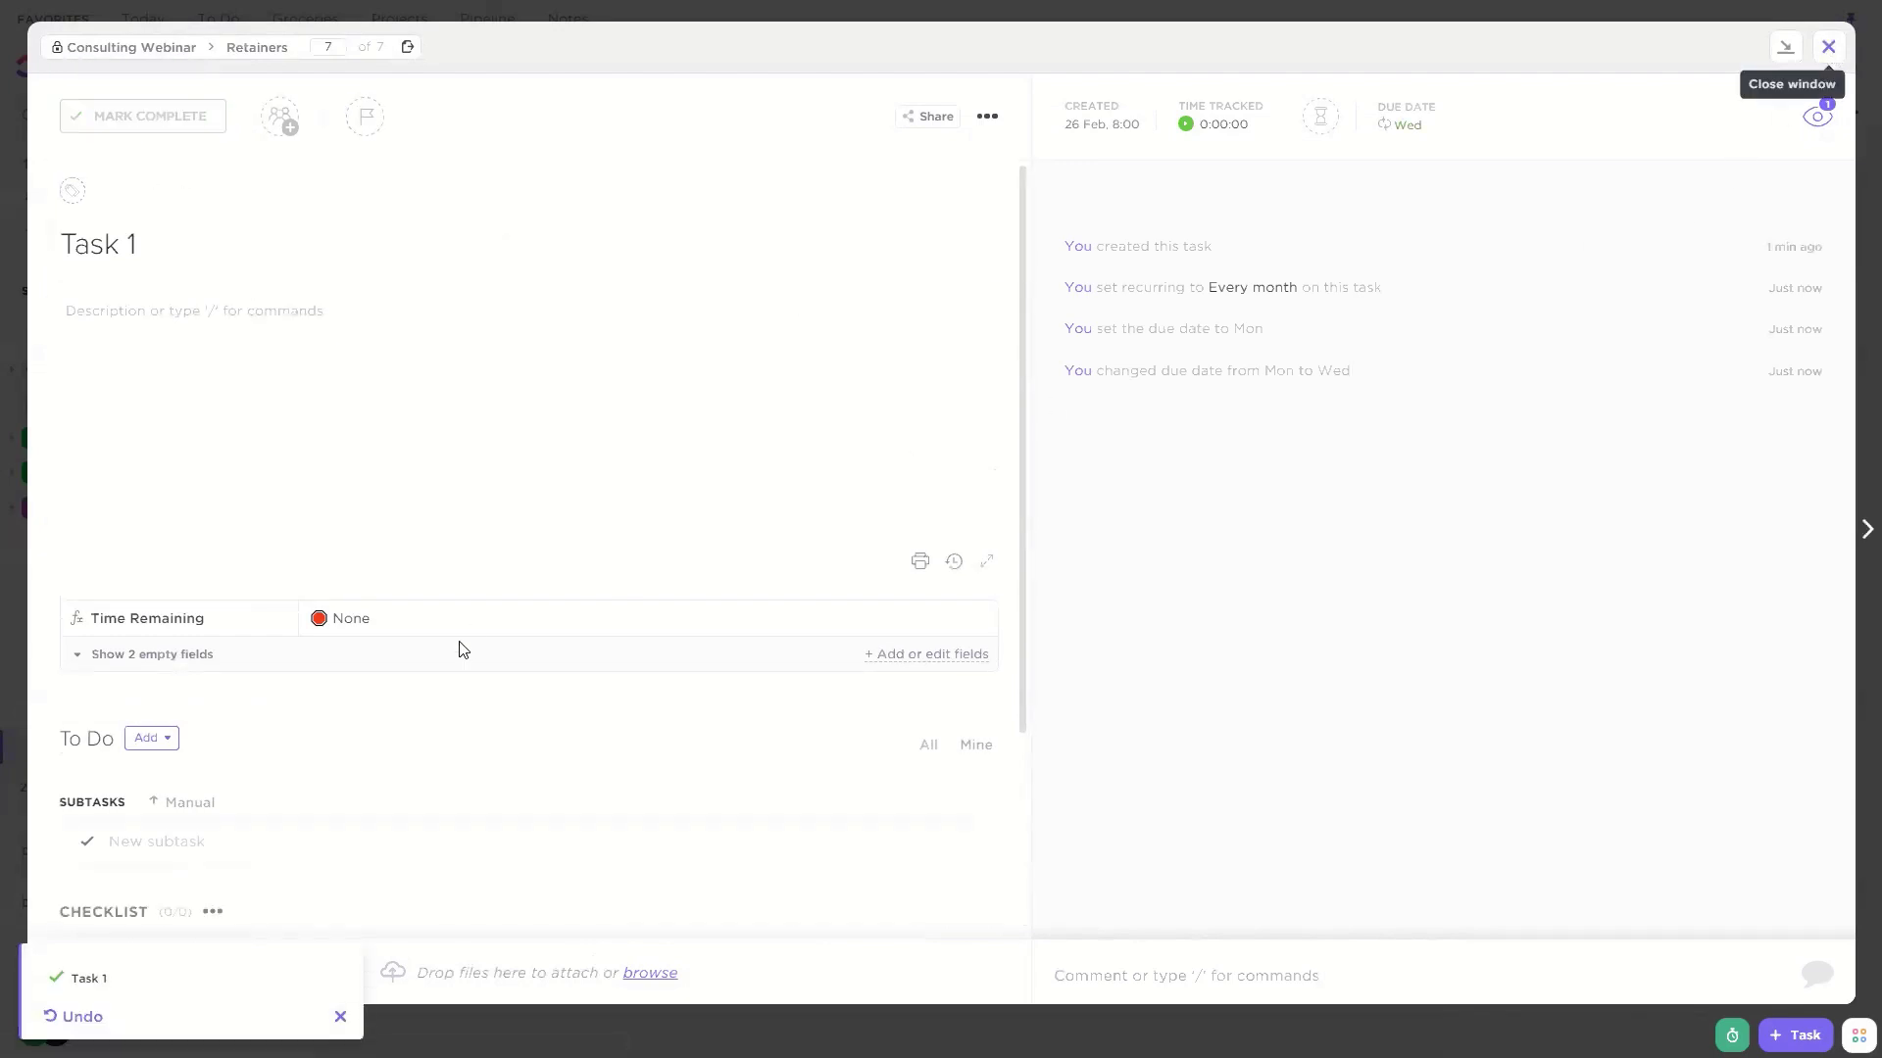
{"action": "key", "text": "Escape"}
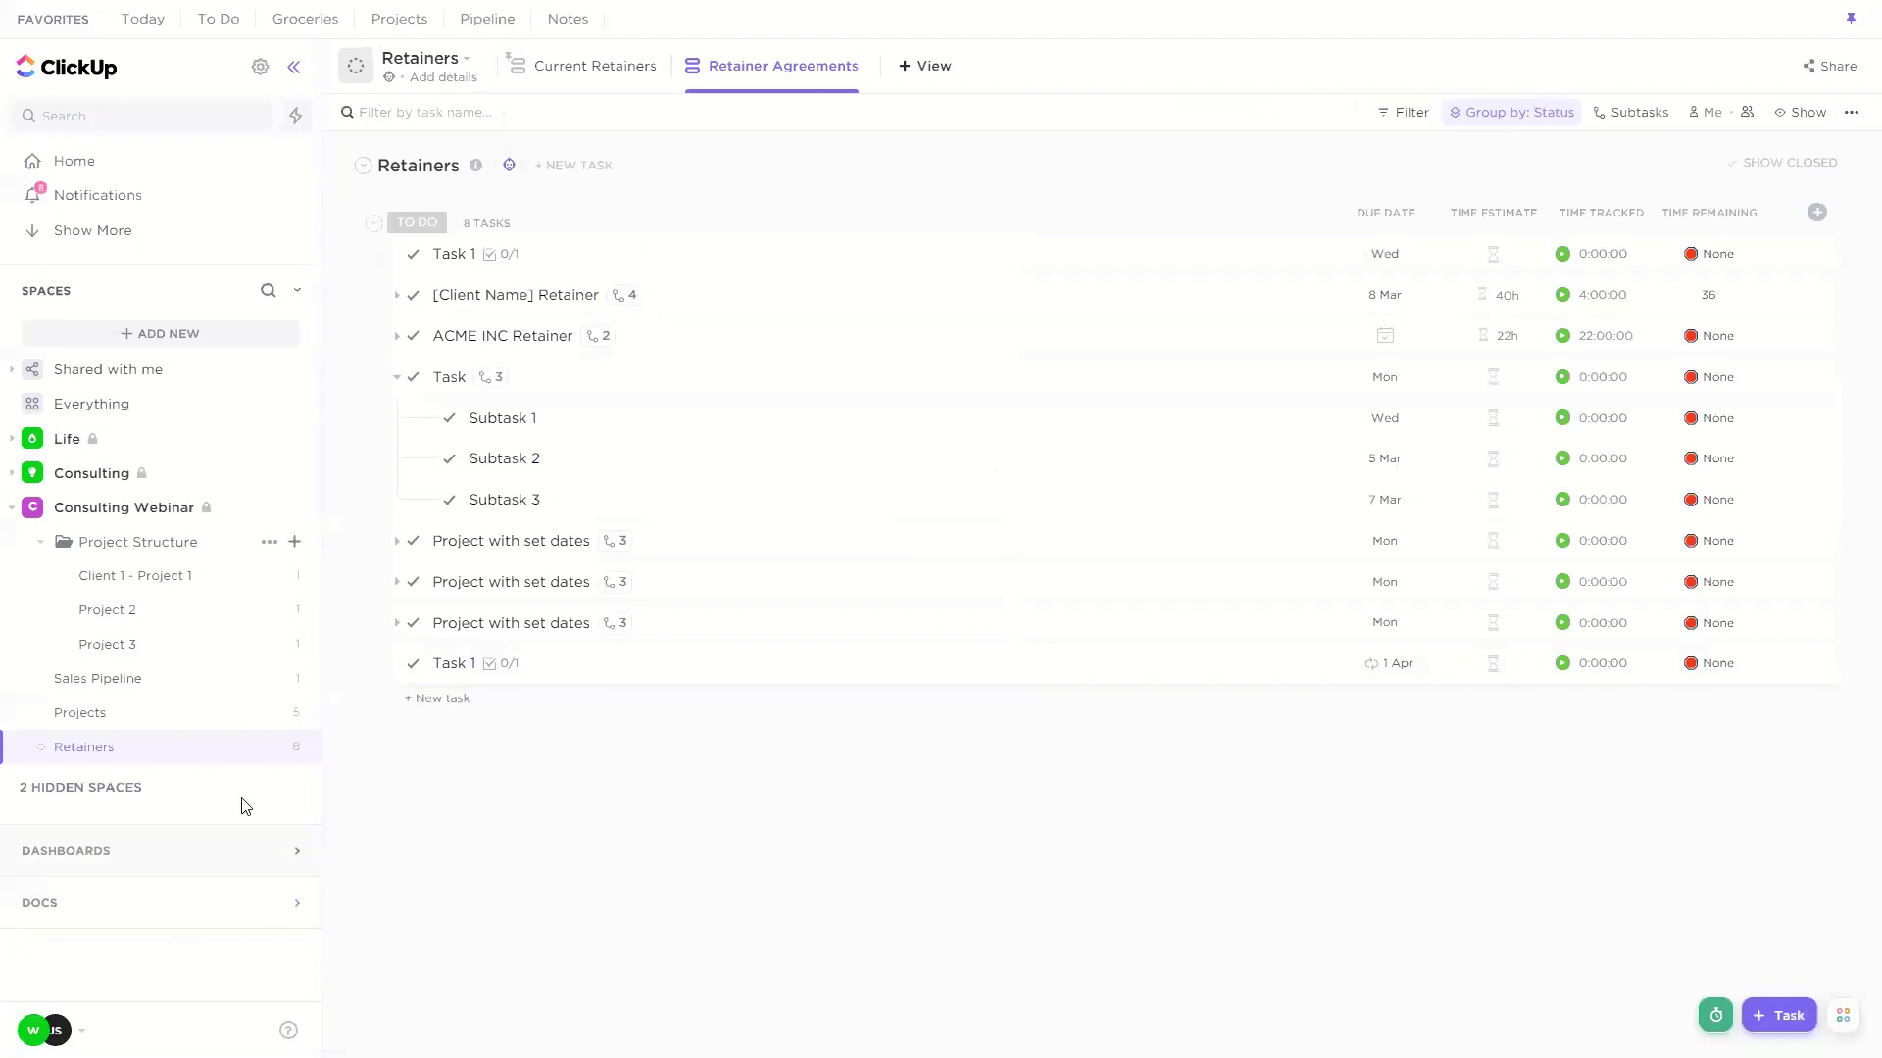
Step: Enable the Dependency Warning and Incomplete Warning ClickApps for the Consulting Webinar space and save the changes
{"action": "left_click", "coordinate": [268, 507]}
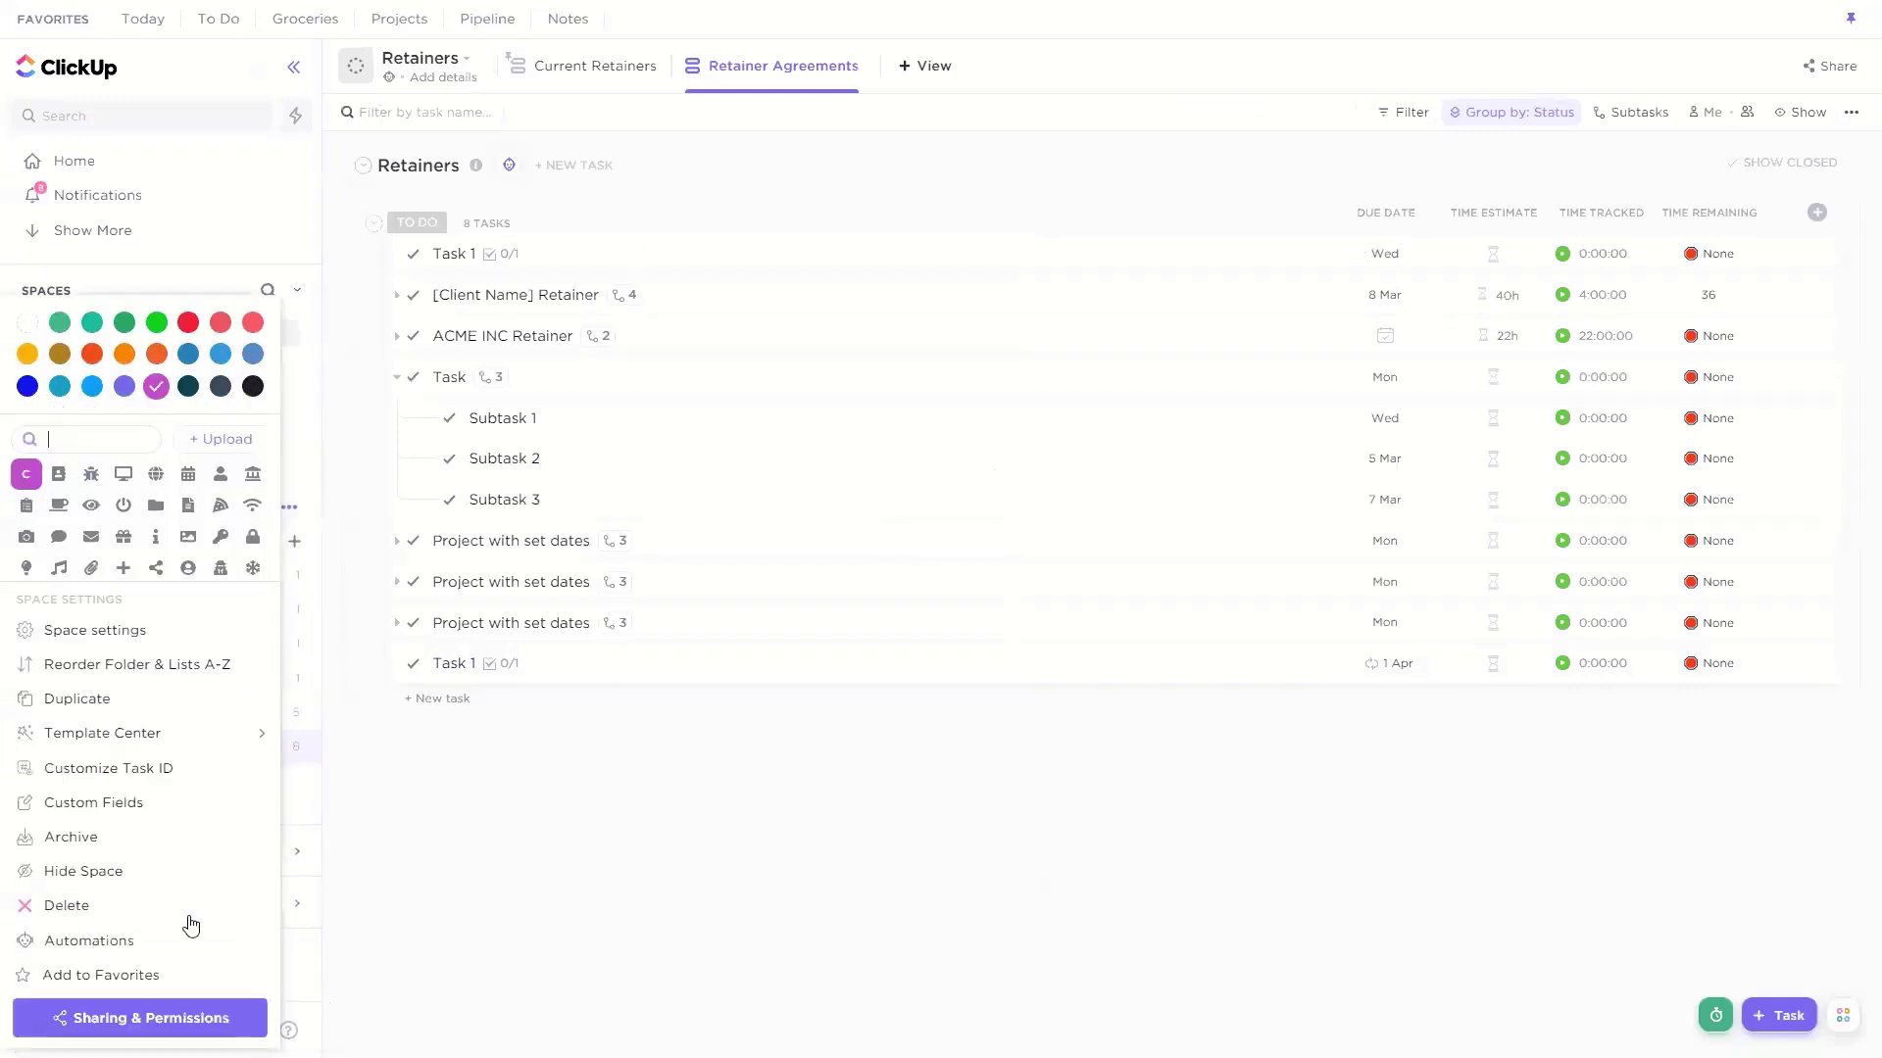
{"action": "left_click", "coordinate": [182, 632]}
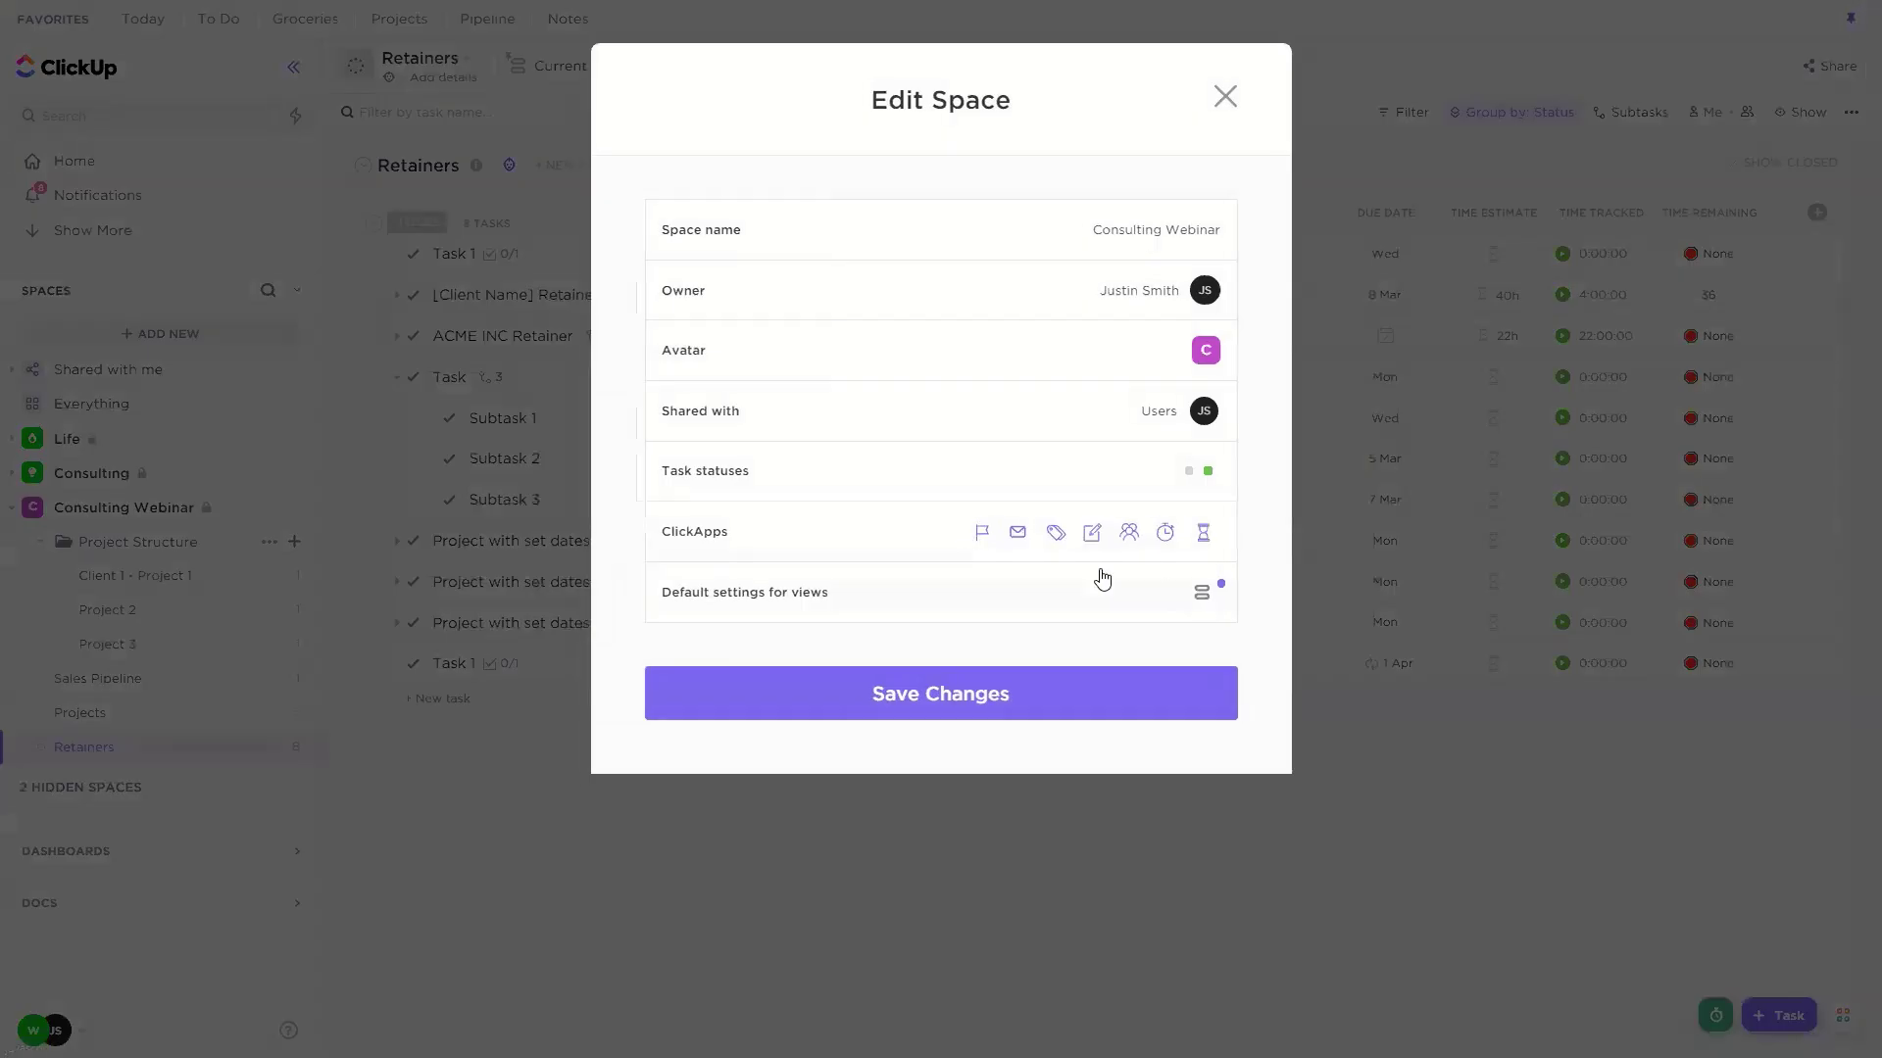
{"action": "left_click", "coordinate": [1046, 535]}
{"action": "left_click", "coordinate": [927, 676]}
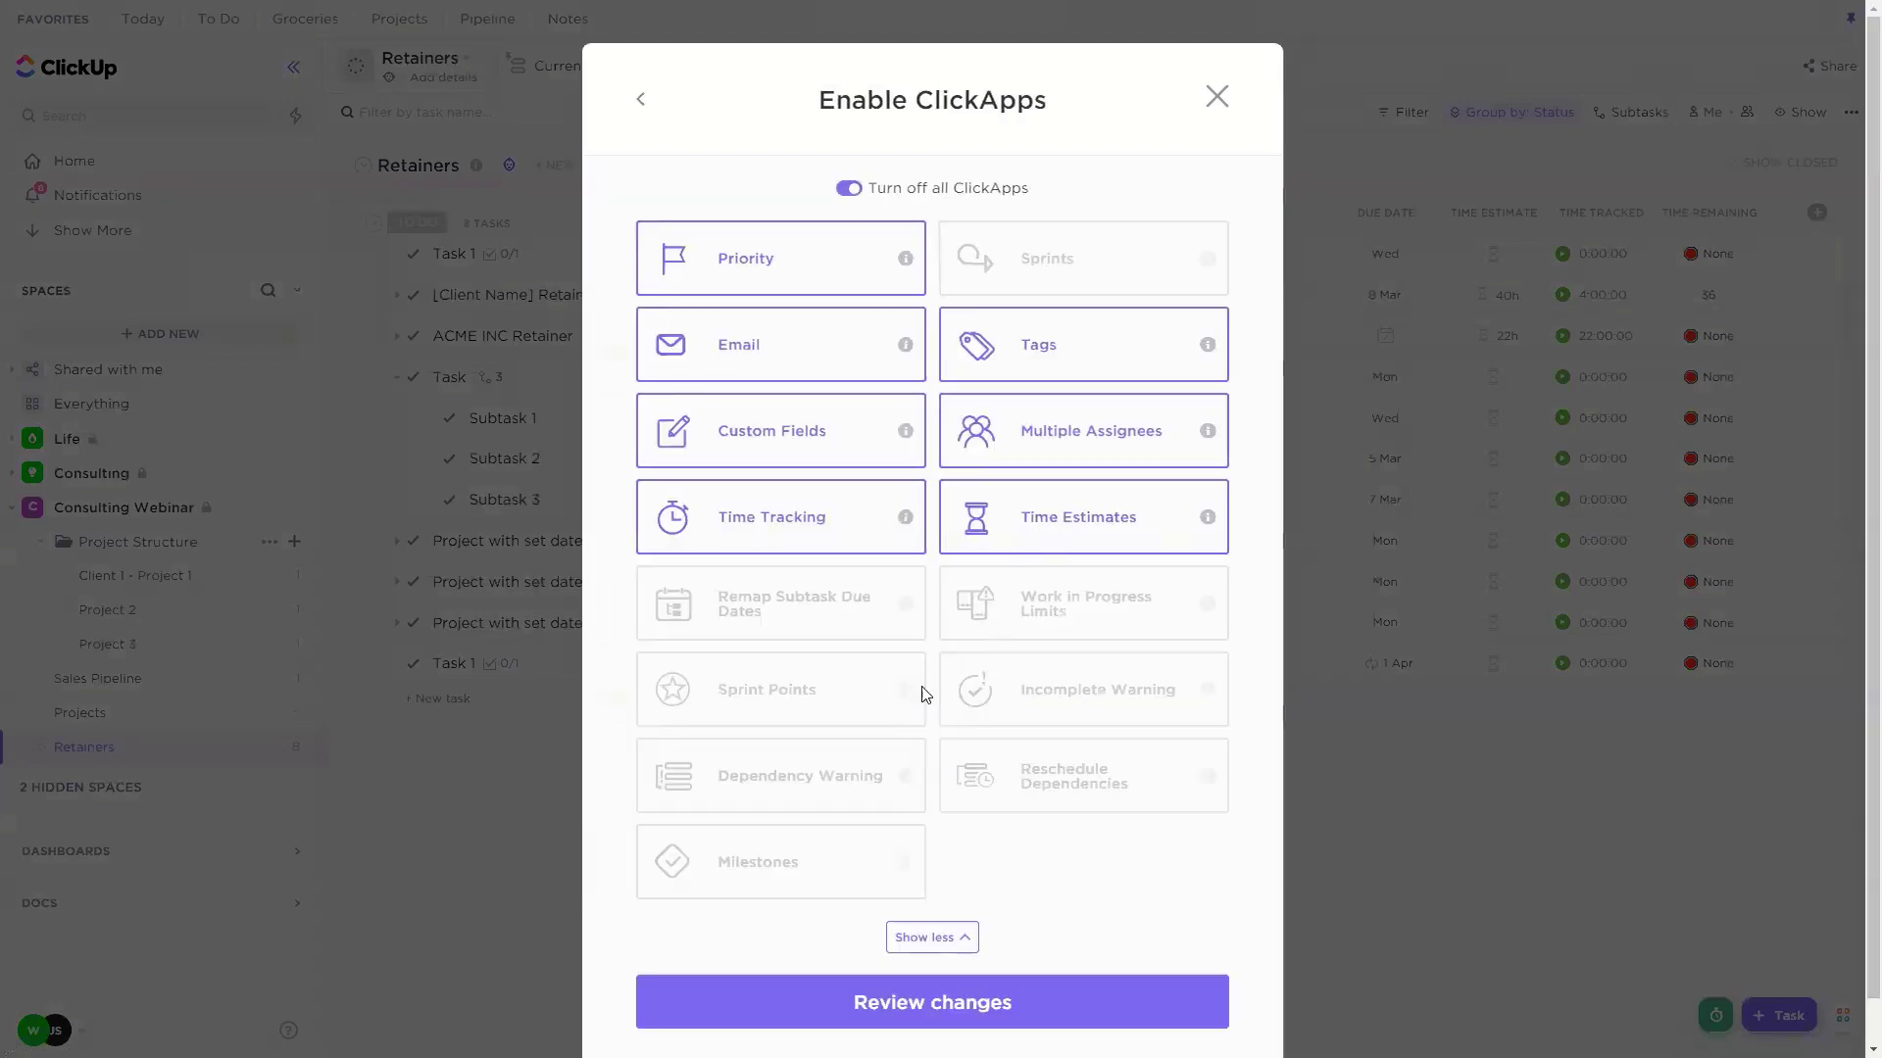
{"action": "left_click", "coordinate": [867, 784]}
{"action": "left_click", "coordinate": [1057, 704]}
{"action": "left_click", "coordinate": [949, 1004]}
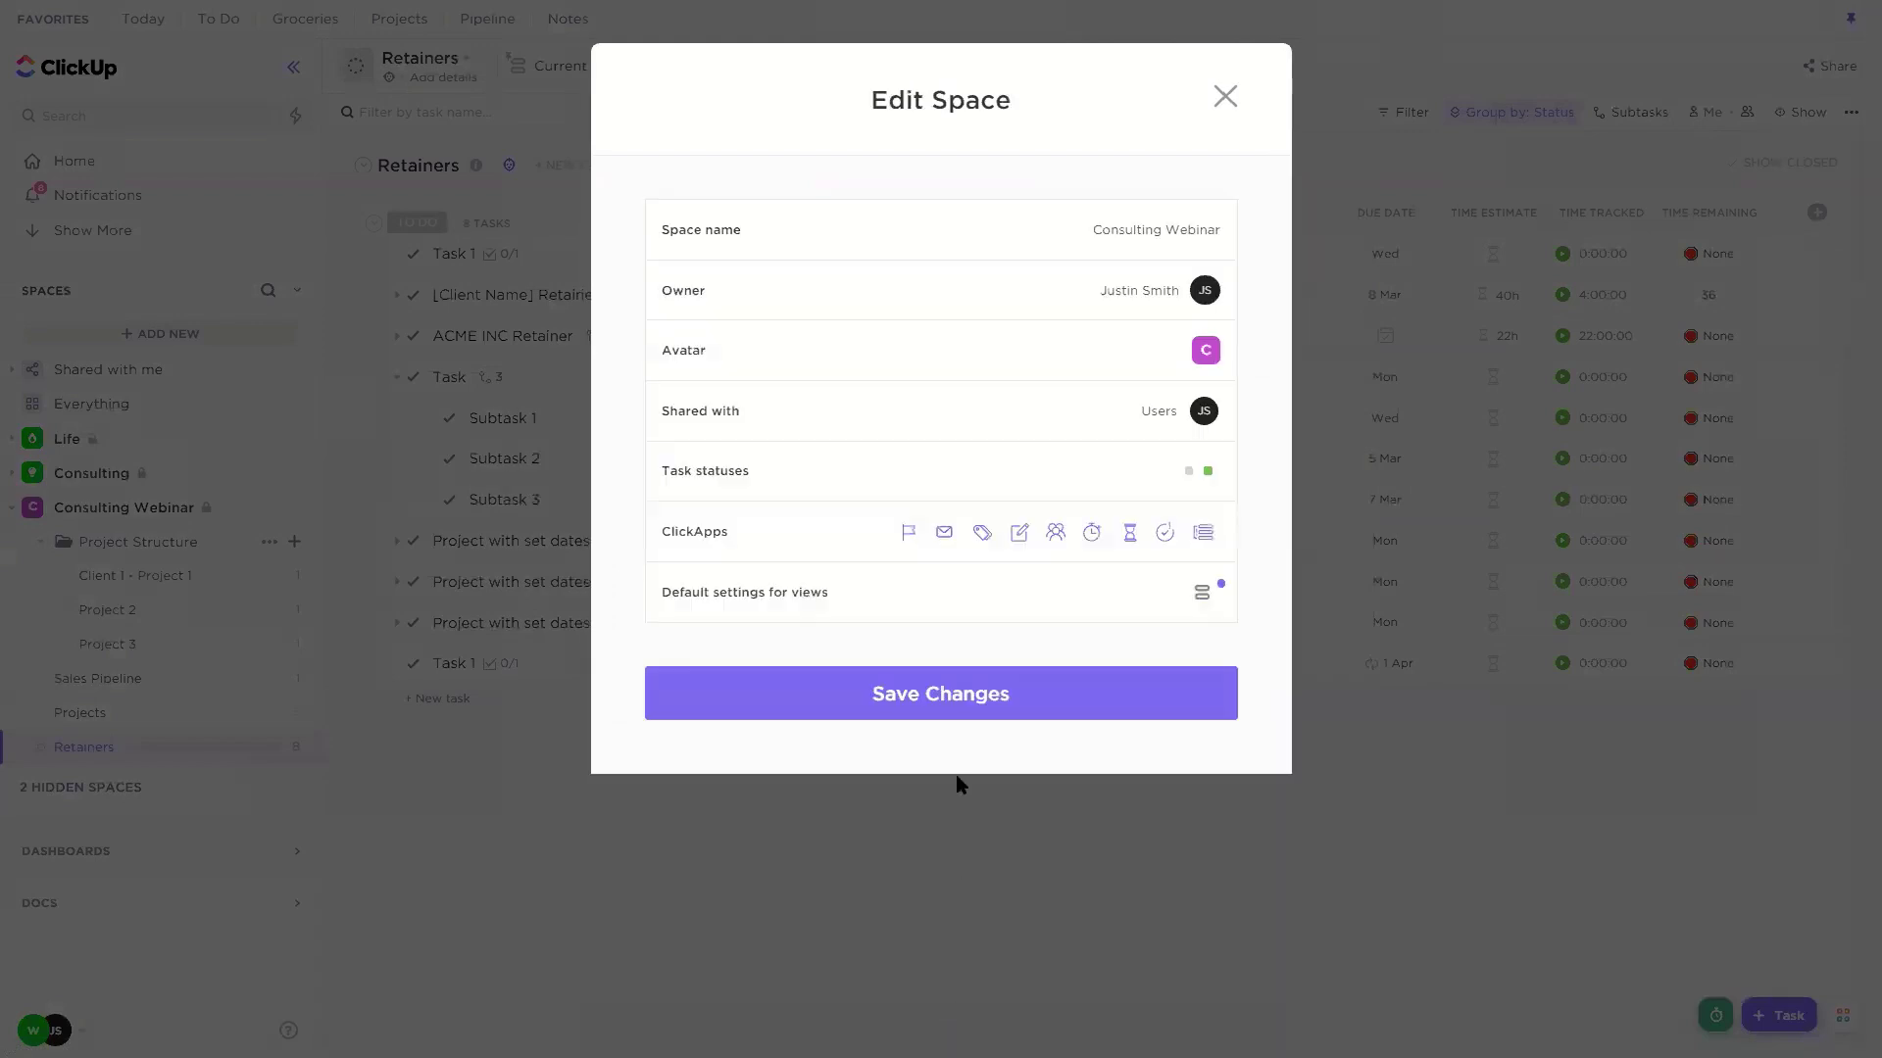
{"action": "left_click", "coordinate": [1014, 705]}
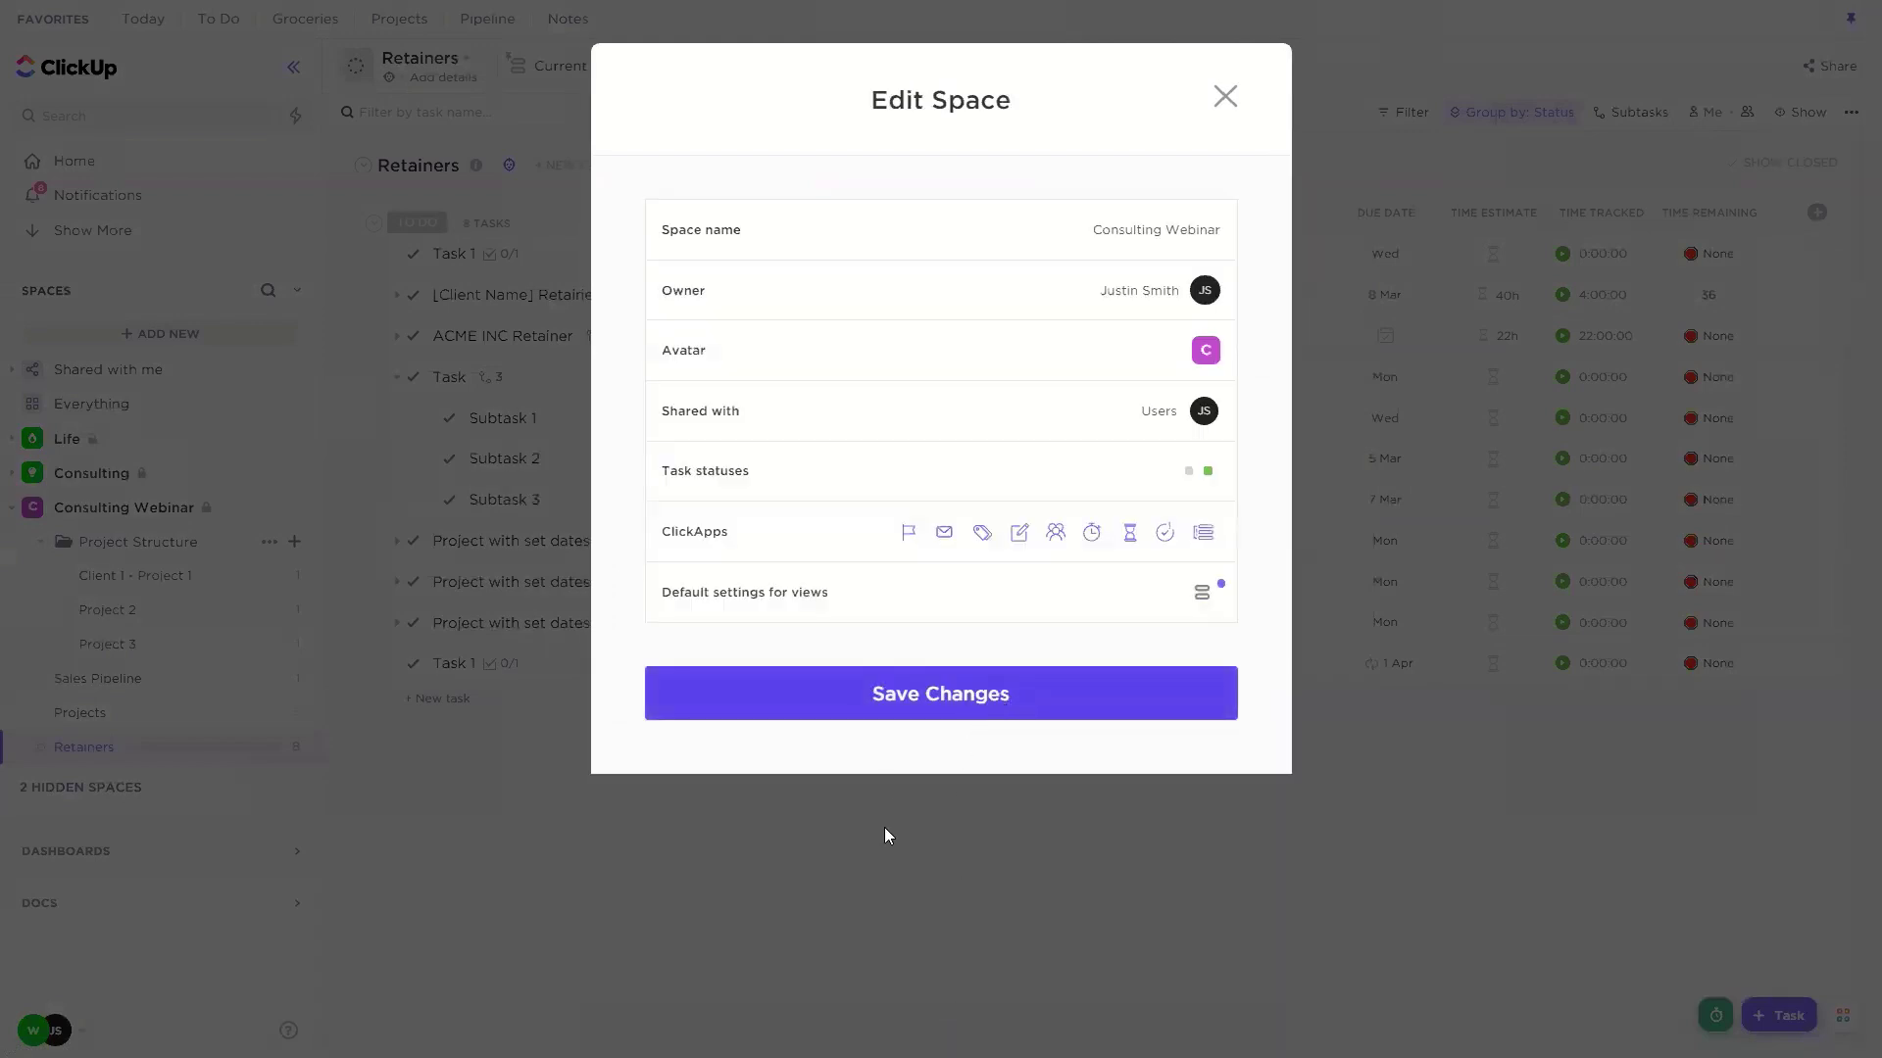
Step: Try to complete the recurring Task 1 copy due 1 April, cancel at the unresolved checklist item warning, and close the task
{"action": "left_click", "coordinate": [592, 675]}
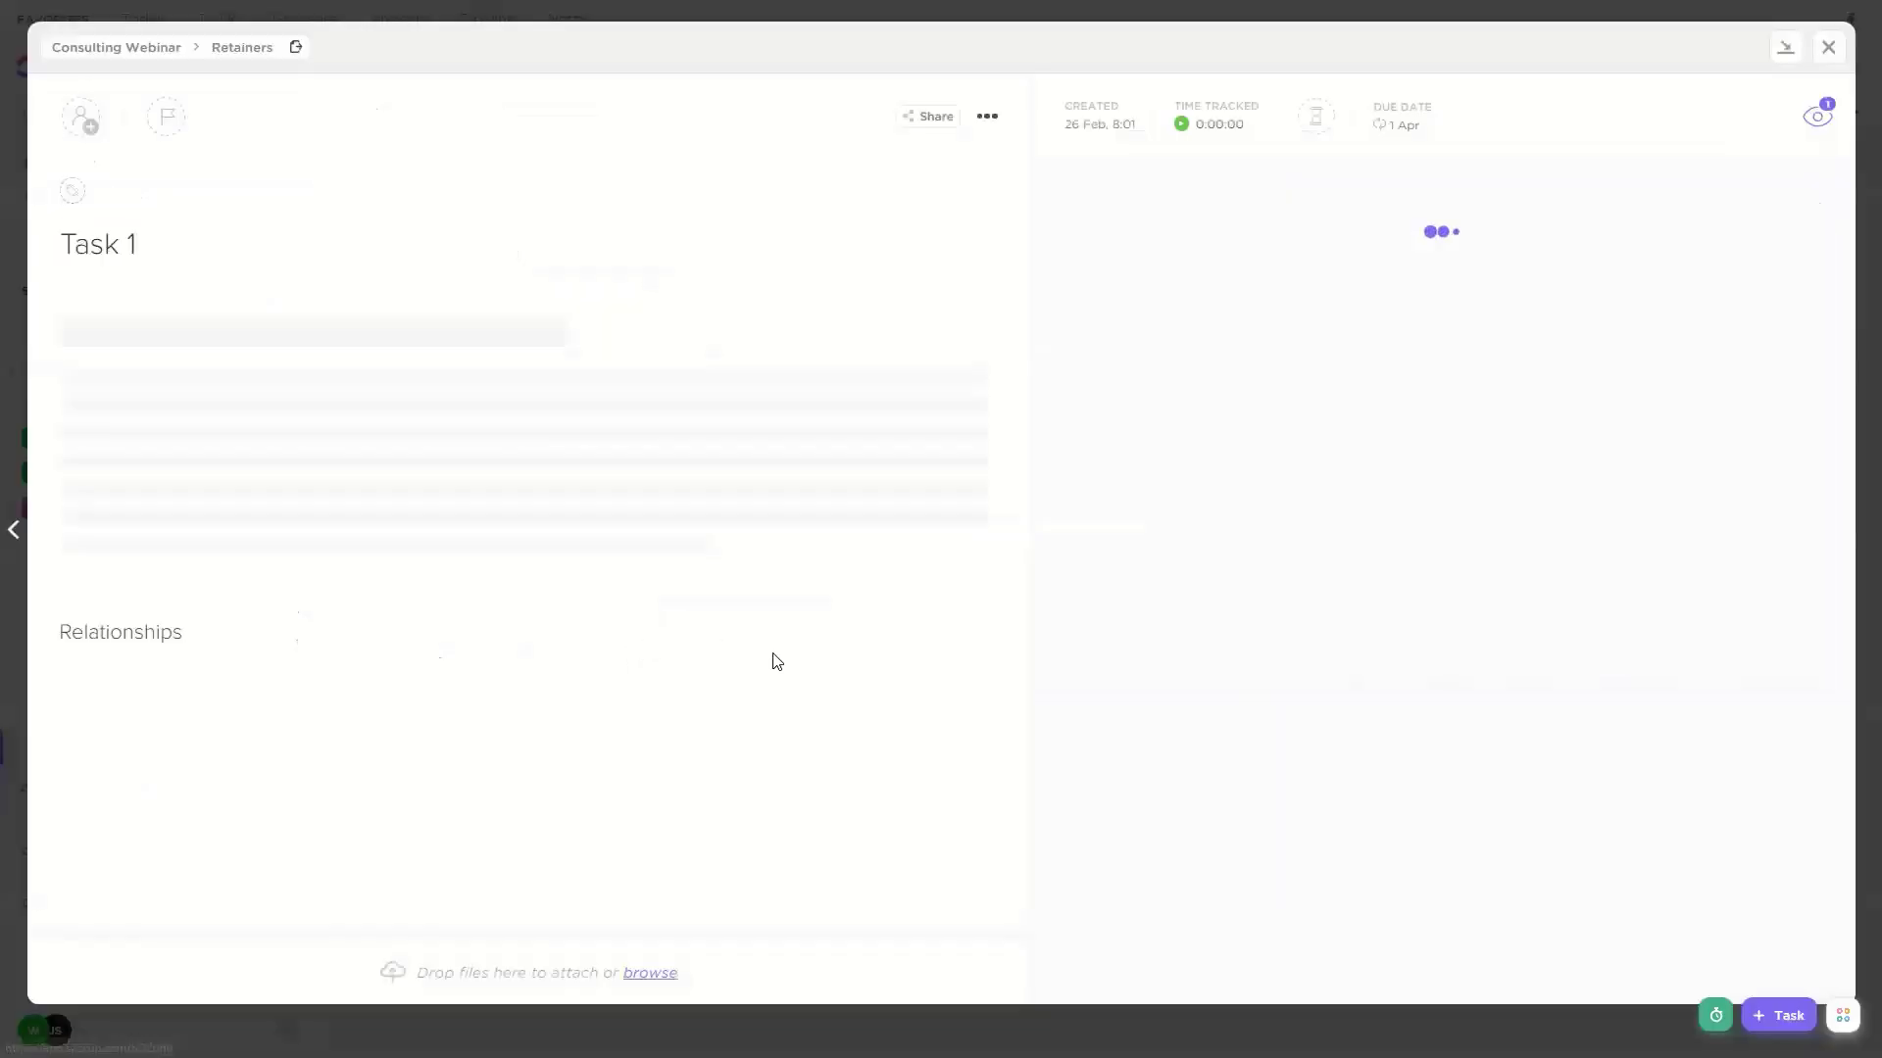
{"action": "left_click", "coordinate": [108, 119]}
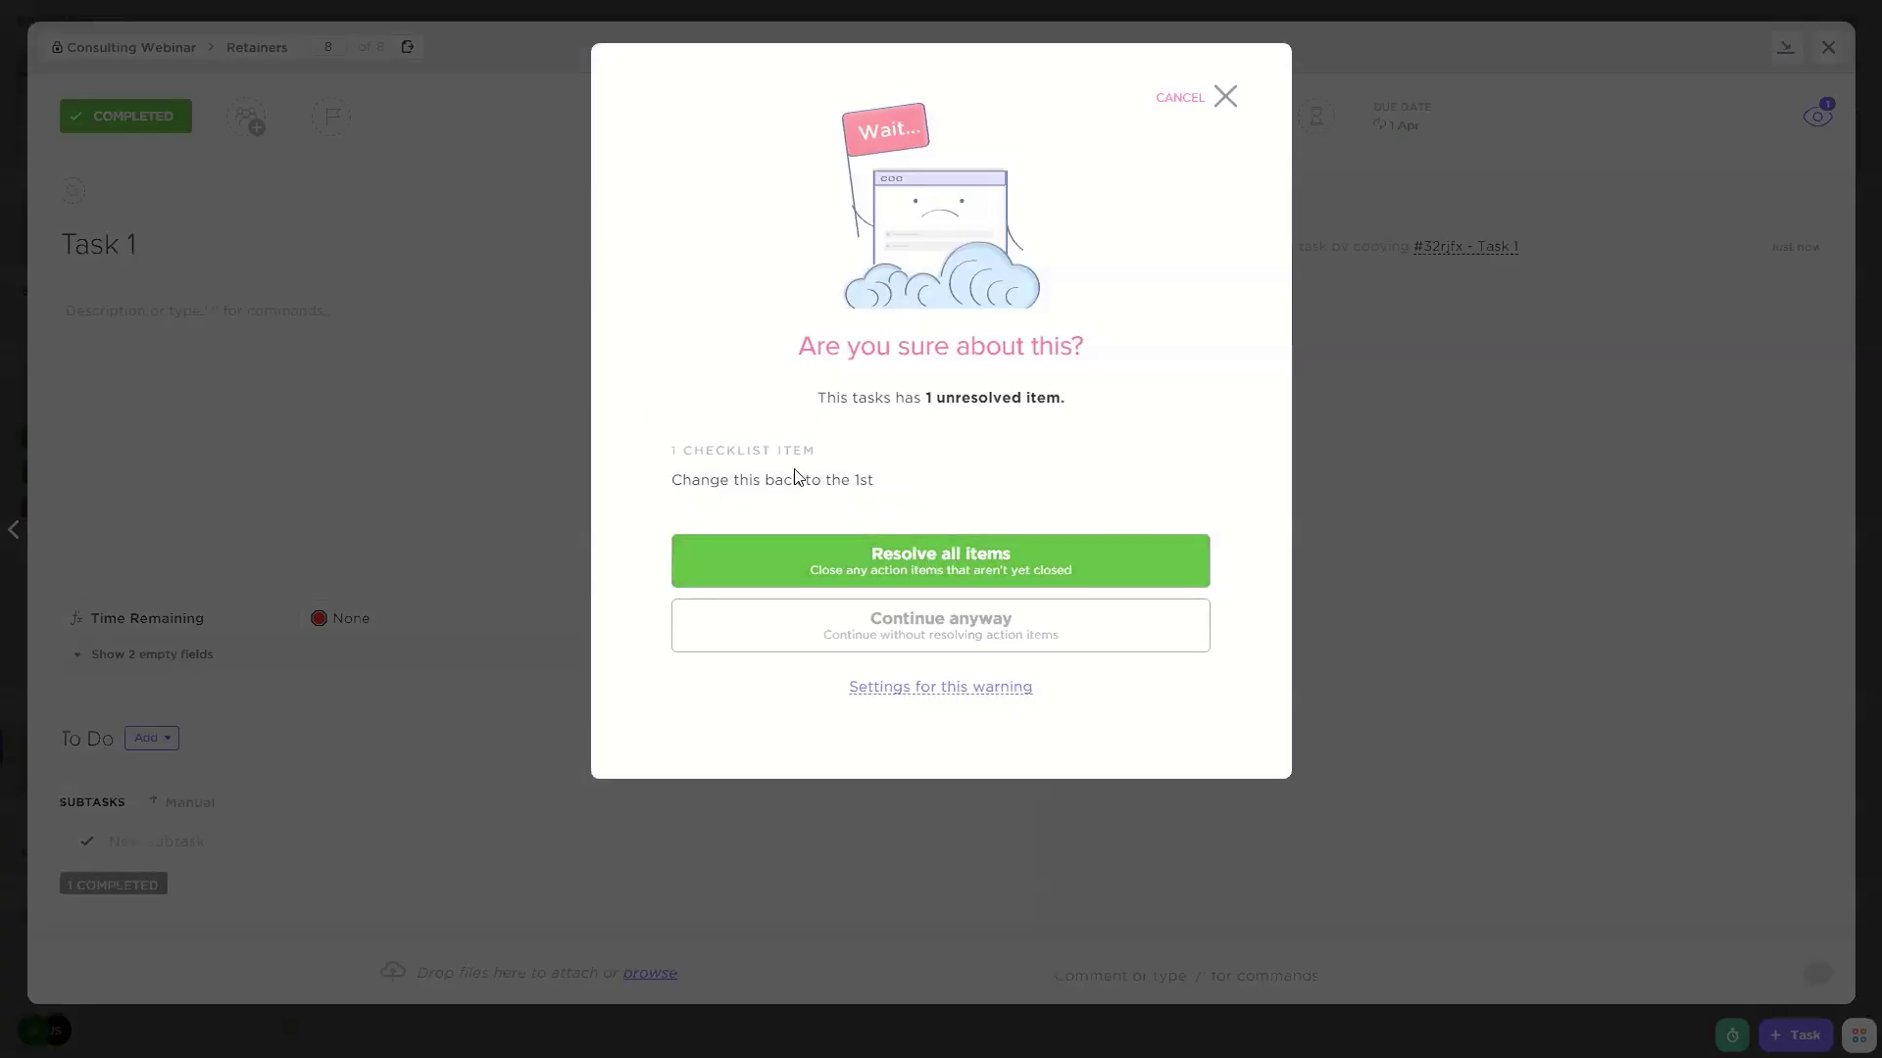
{"action": "left_click_drag", "start_coordinate": [668, 480], "coordinate": [885, 489]}
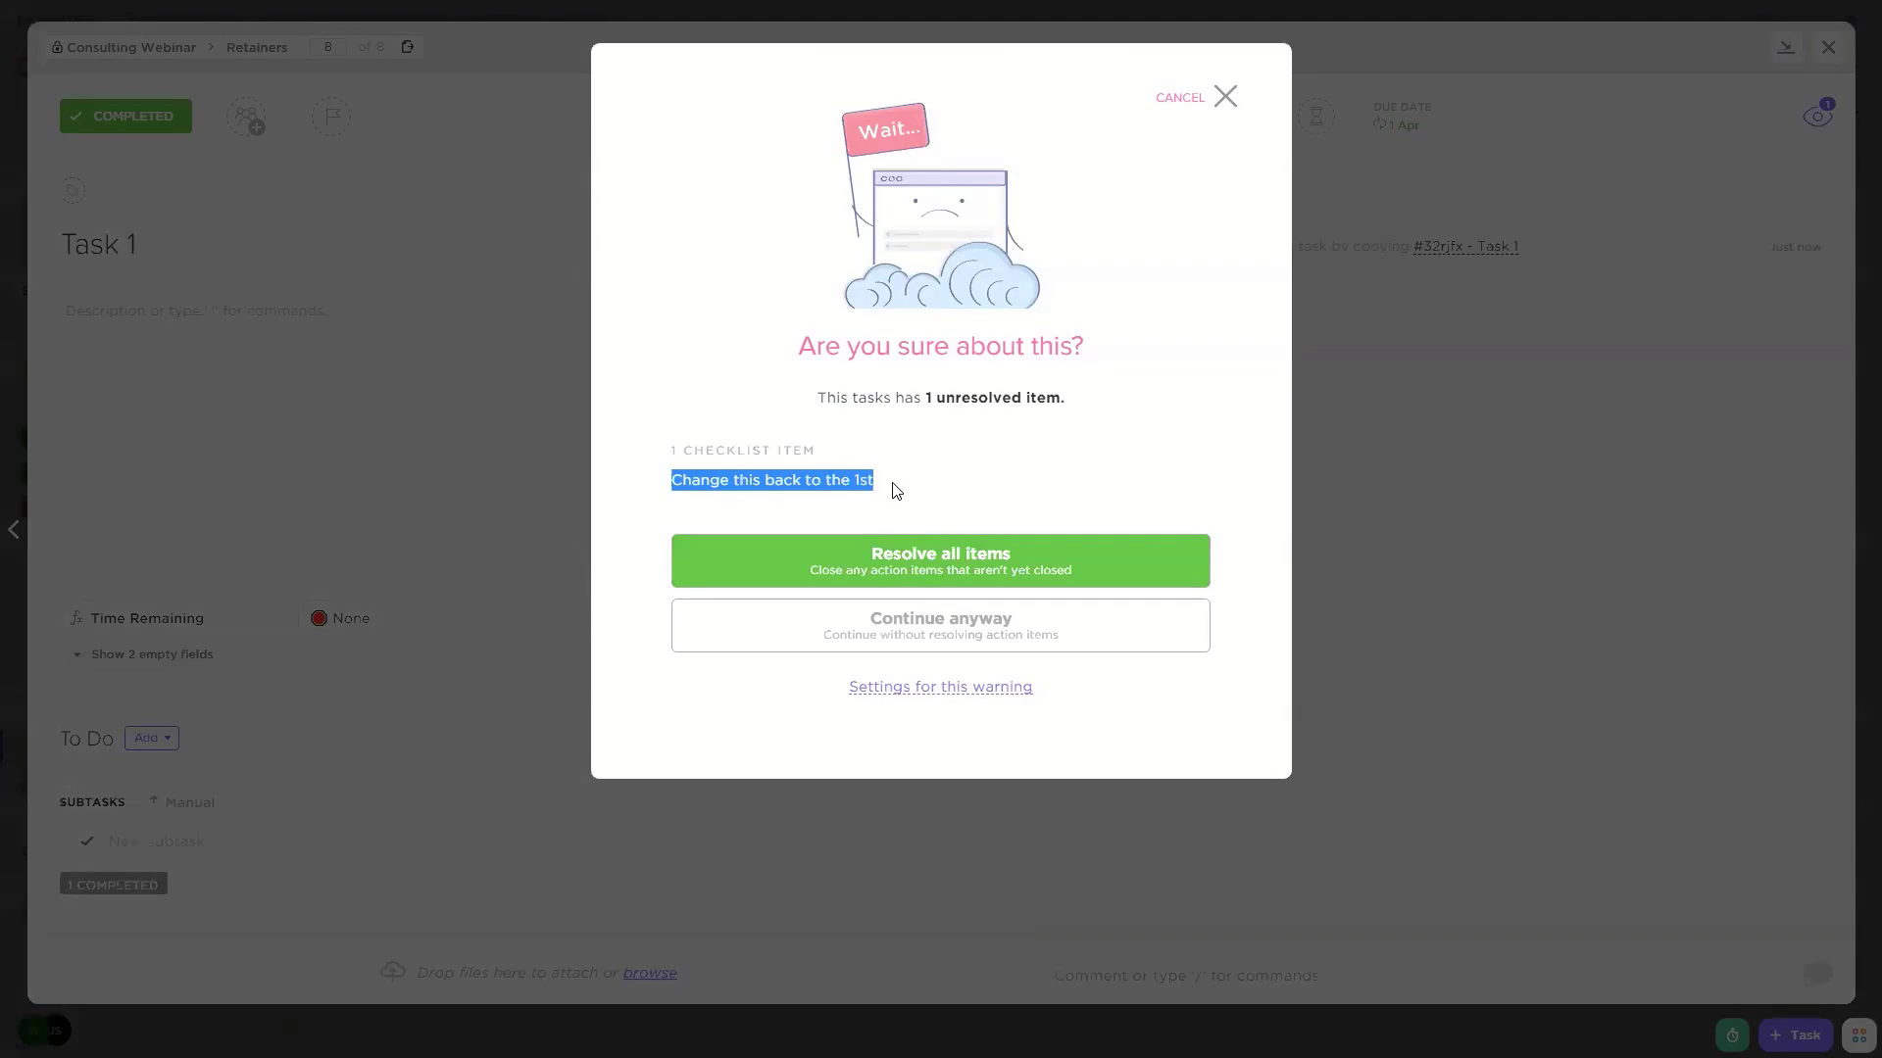
{"action": "left_click", "coordinate": [1225, 96]}
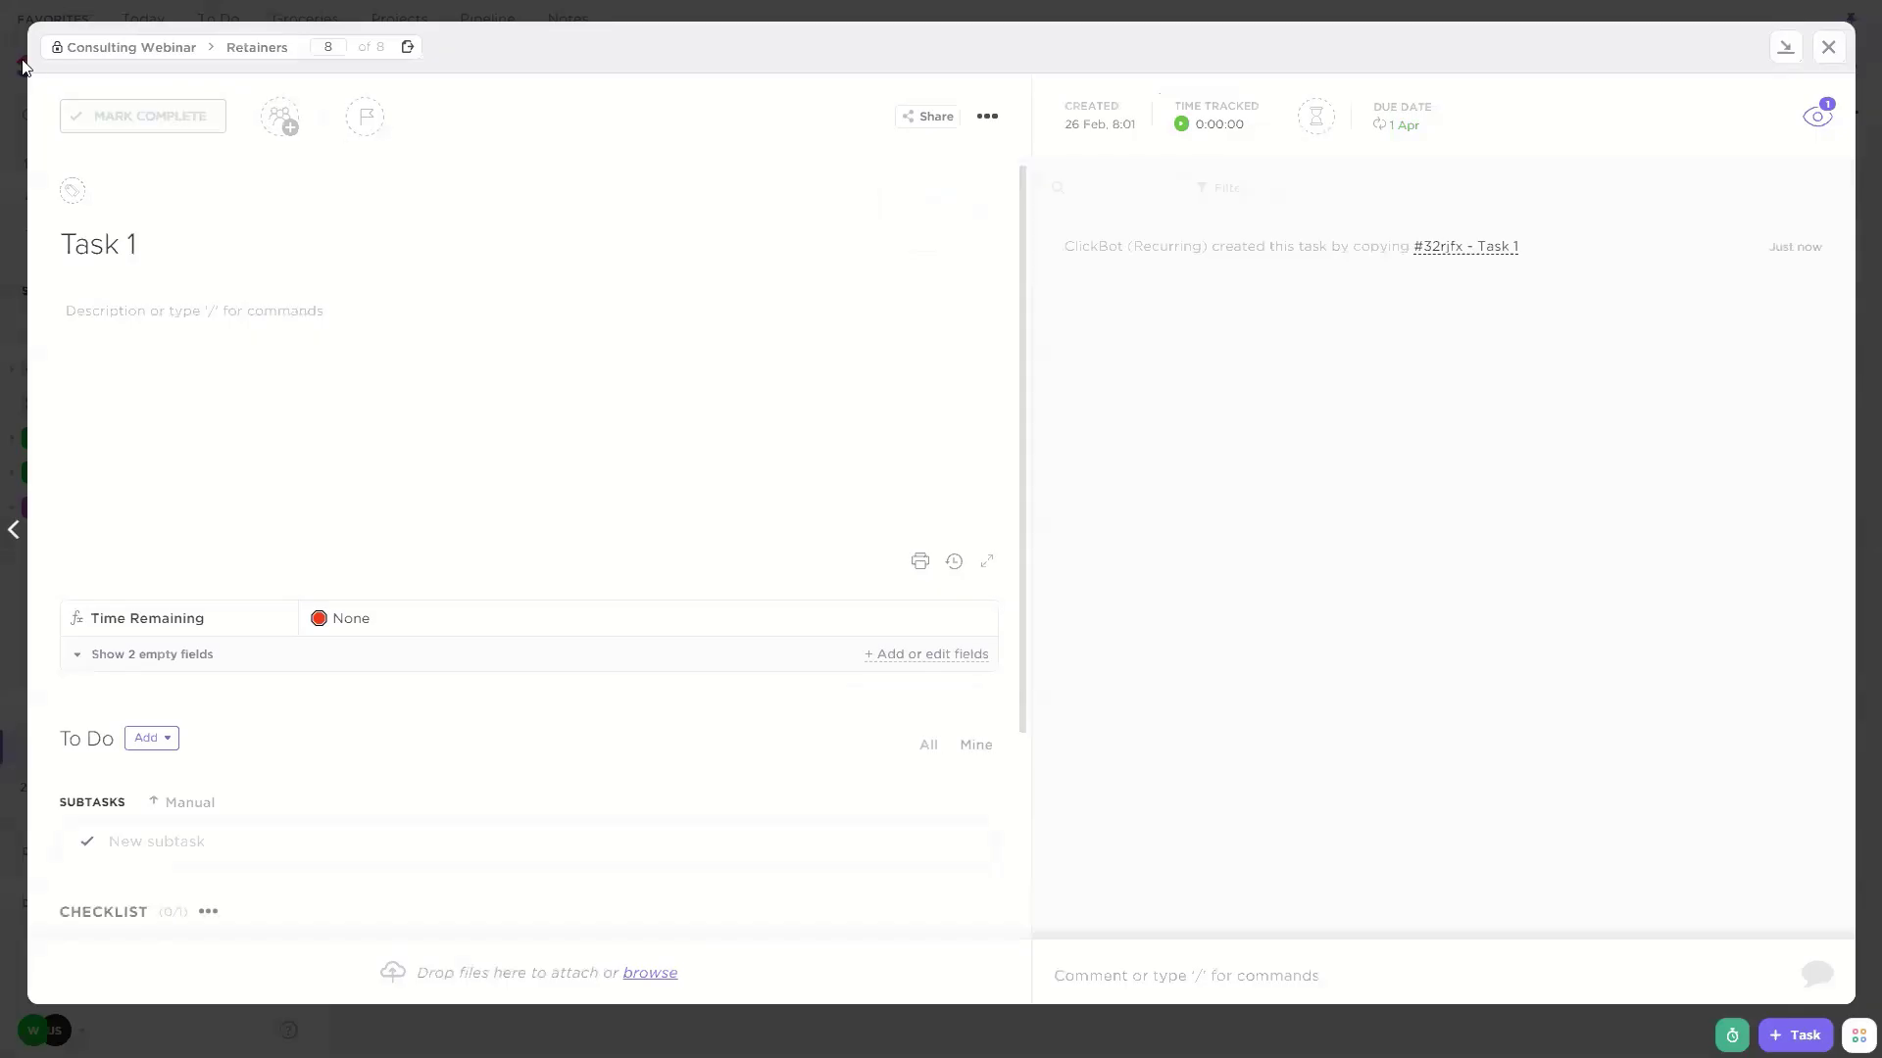
{"action": "left_click", "coordinate": [1828, 48]}
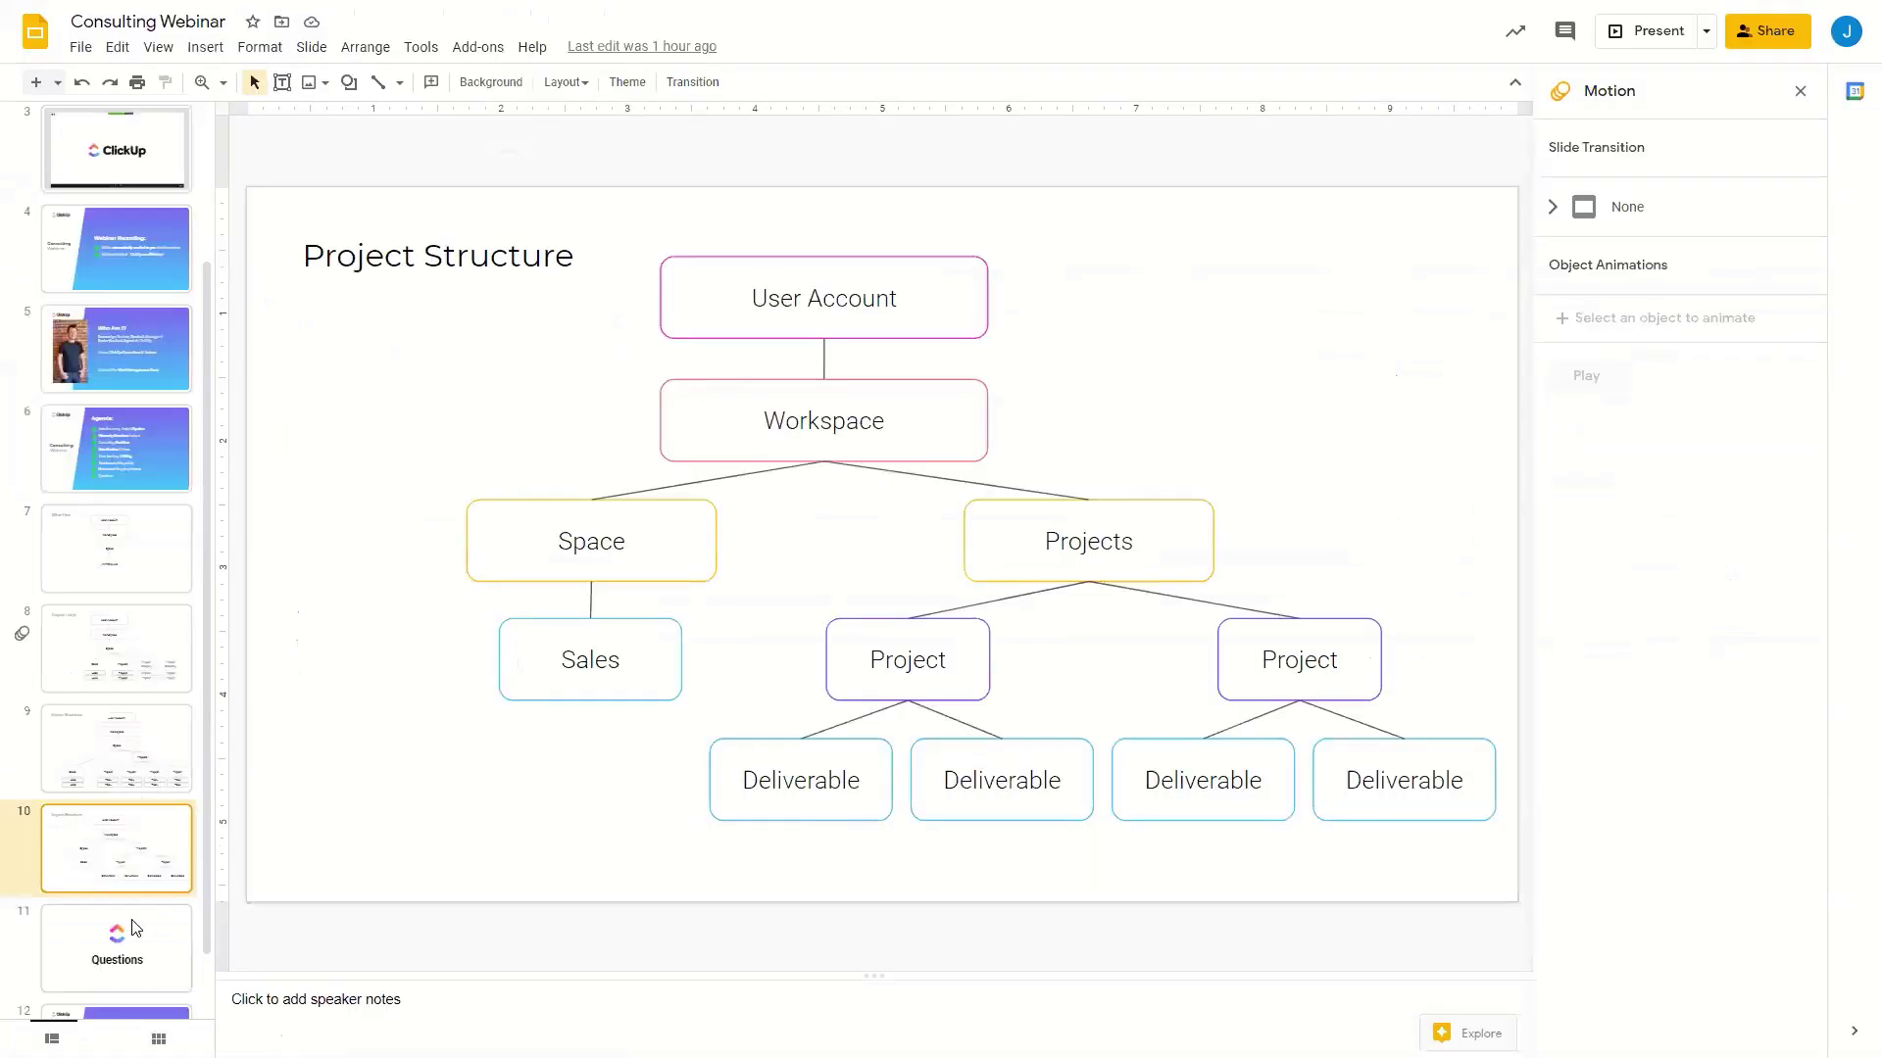
Step: Present the Consulting Webinar deck in Google Slides from the Questions slide and advance to the Contact Me slide
{"action": "left_click", "coordinate": [134, 927]}
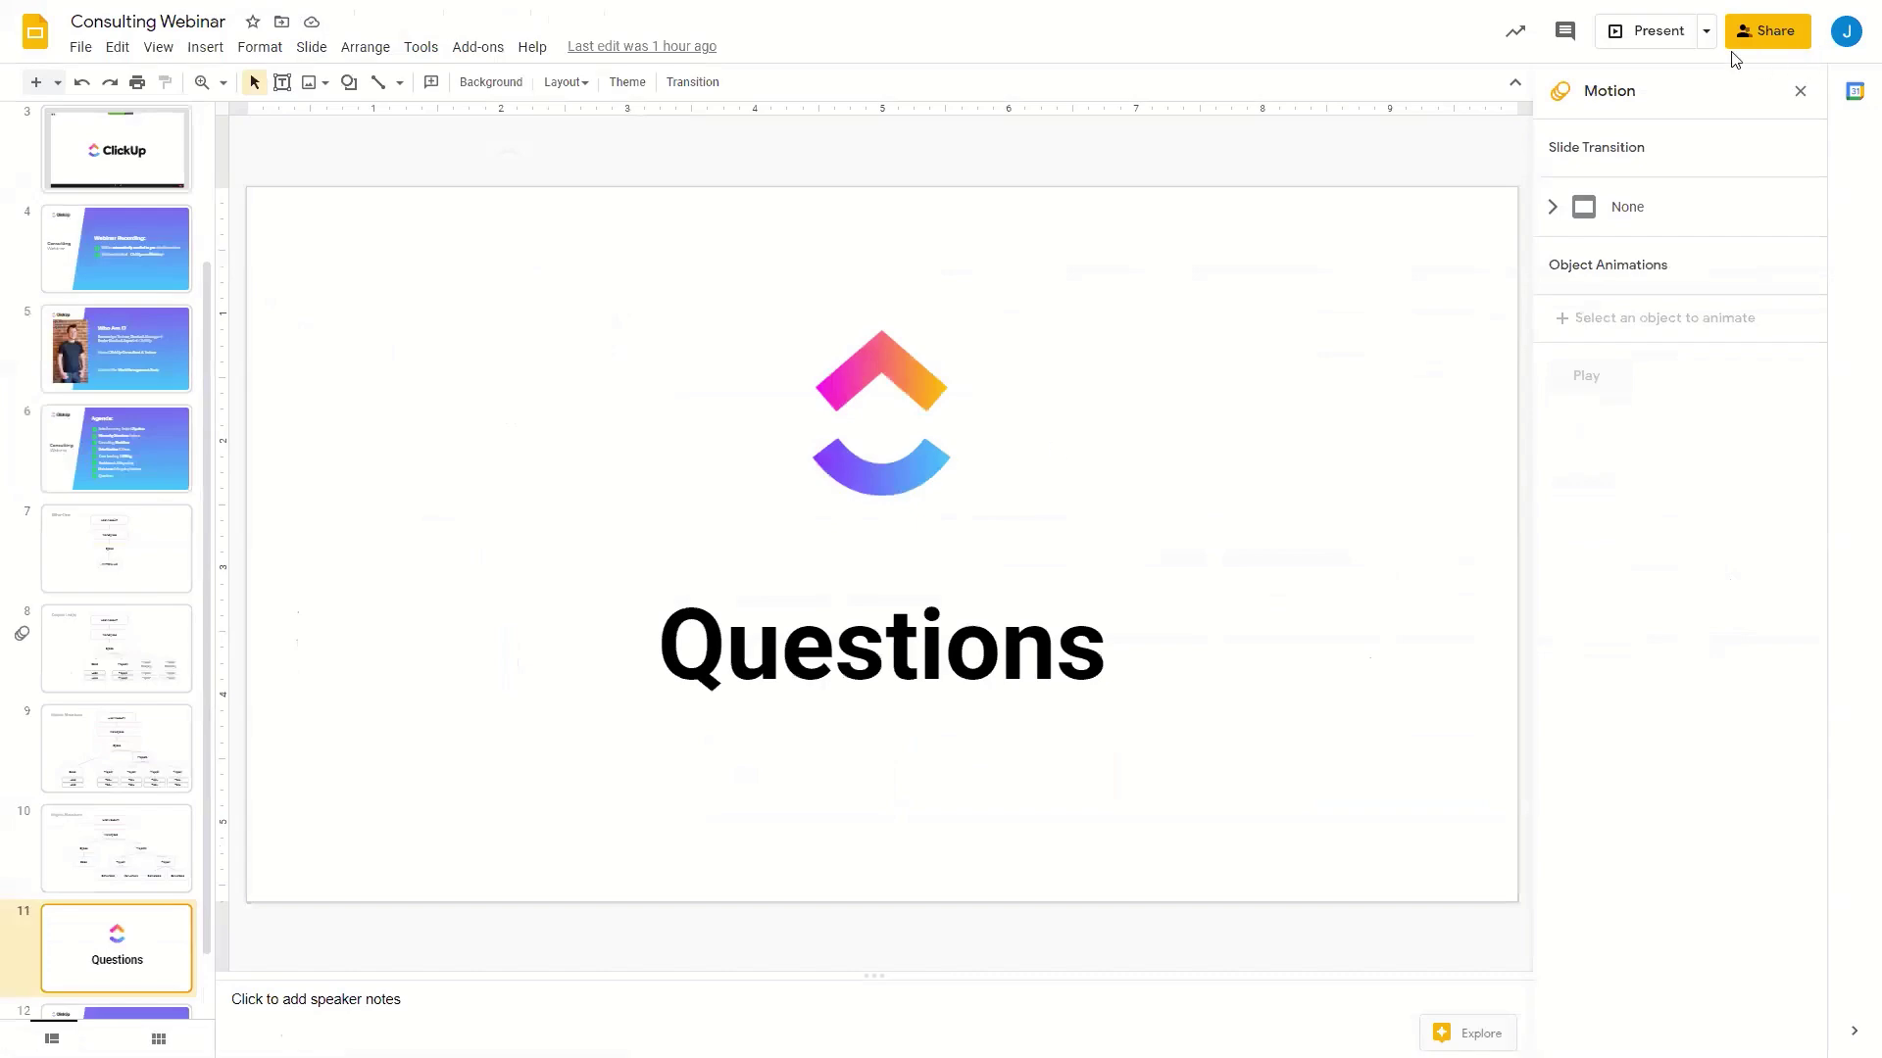
{"action": "left_click", "coordinate": [1670, 39]}
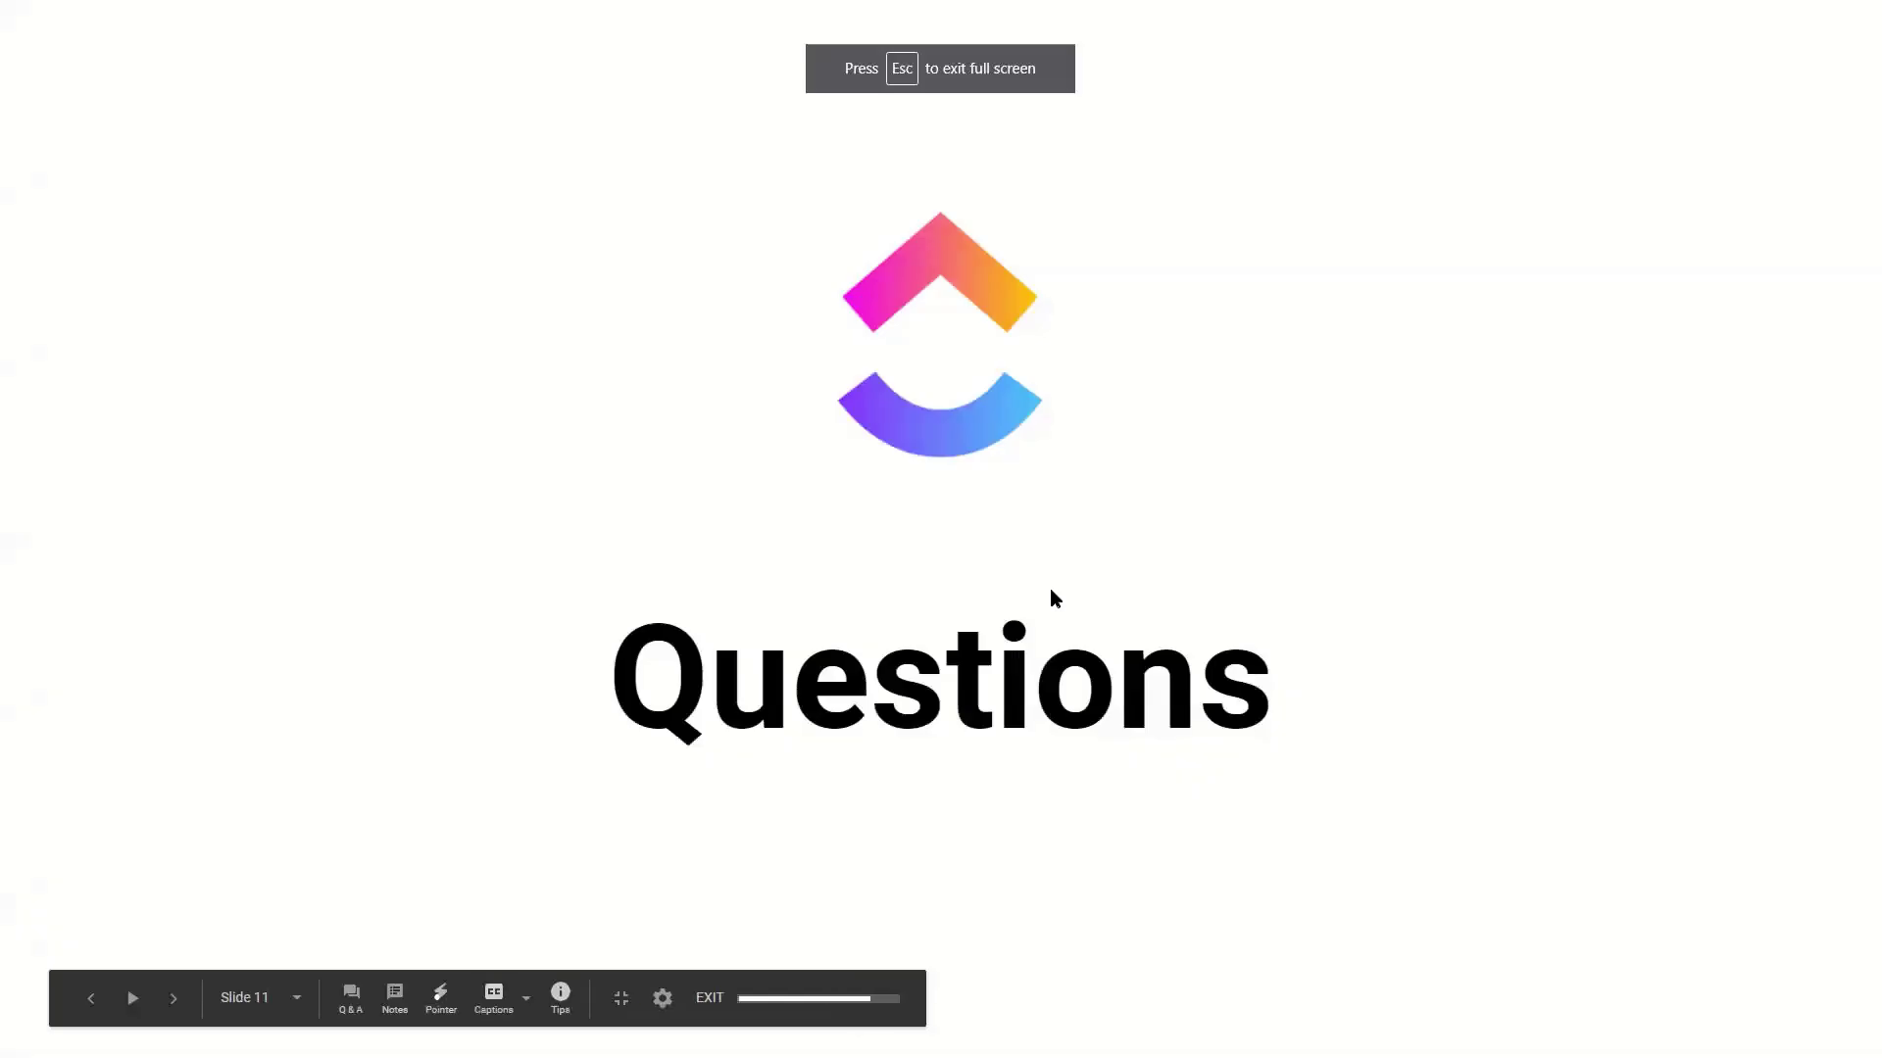
{"action": "left_click", "coordinate": [1054, 598]}
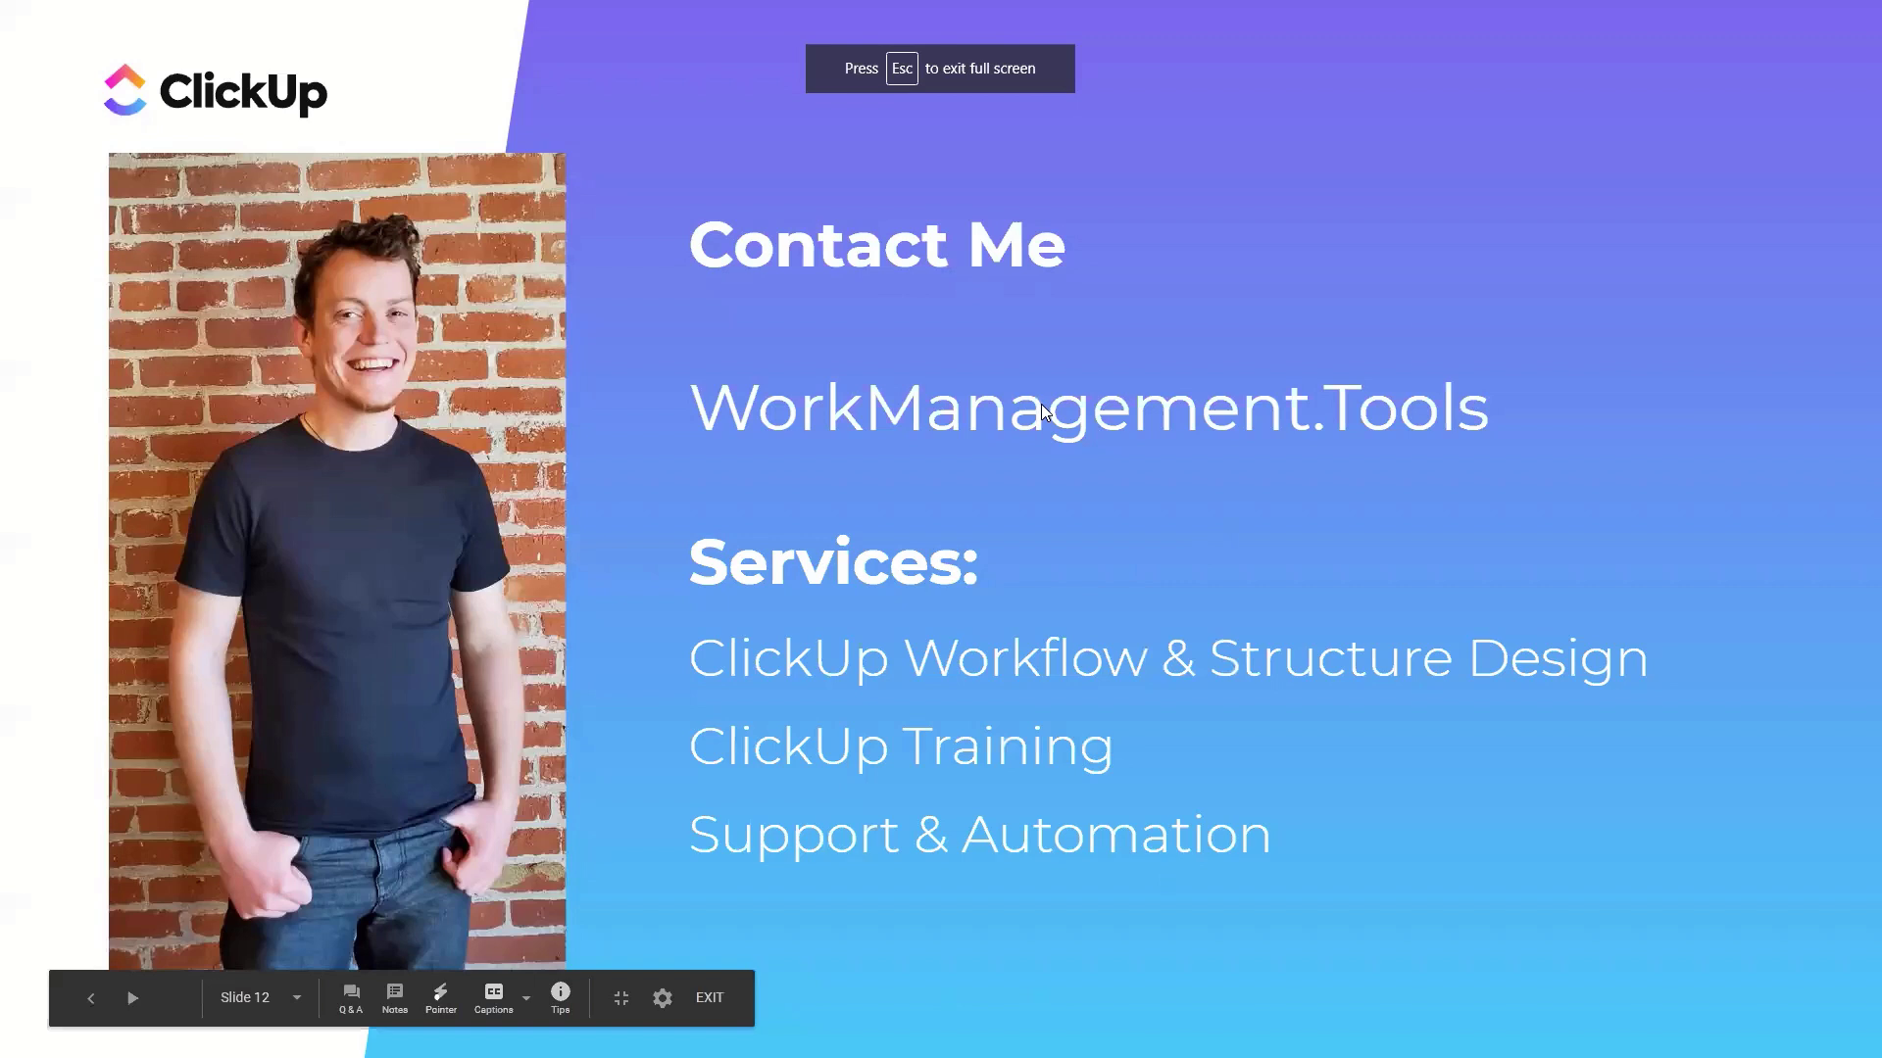